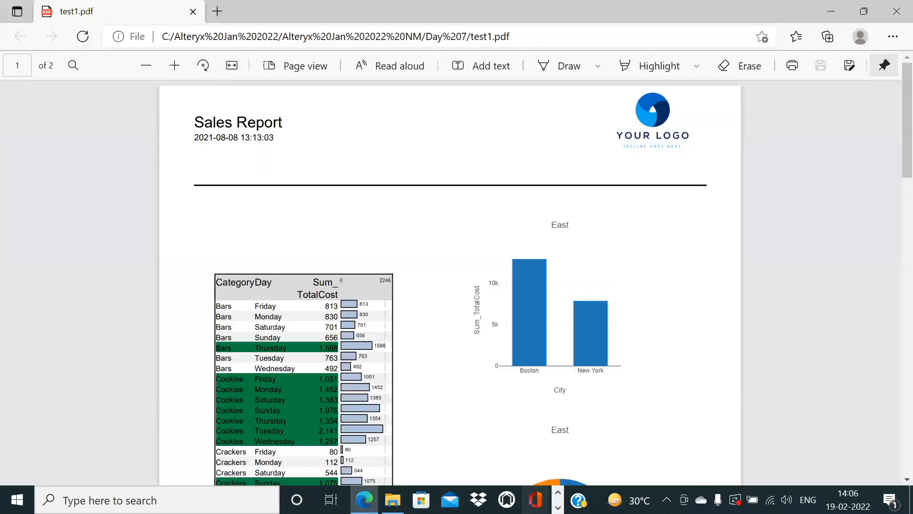
Scroll through the East region's table and charts in test1.pdf, then return to Alteryx's New Workflow1
scroll(477, 367, down, 3)
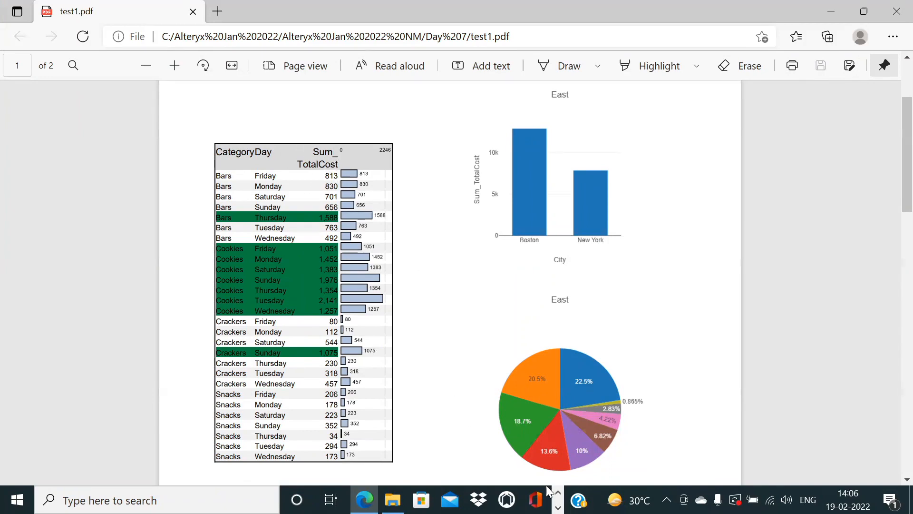
click(557, 507)
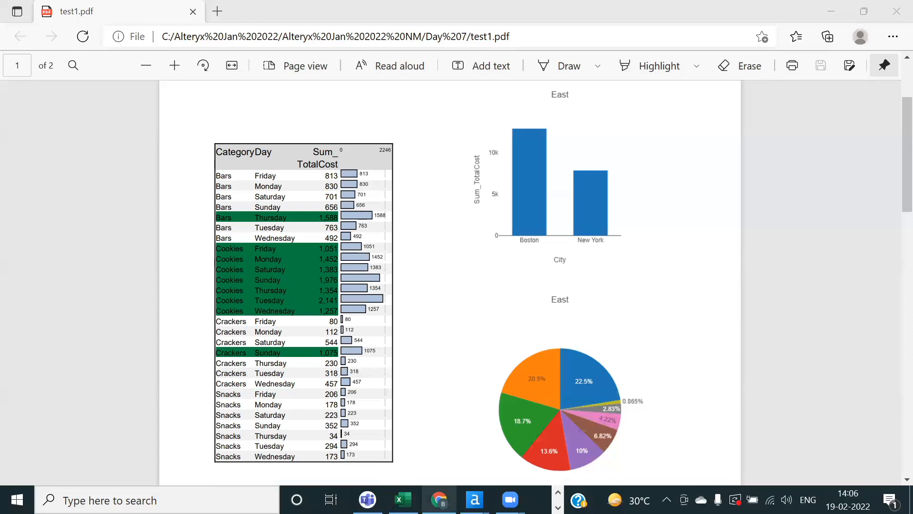
click(475, 499)
click(561, 470)
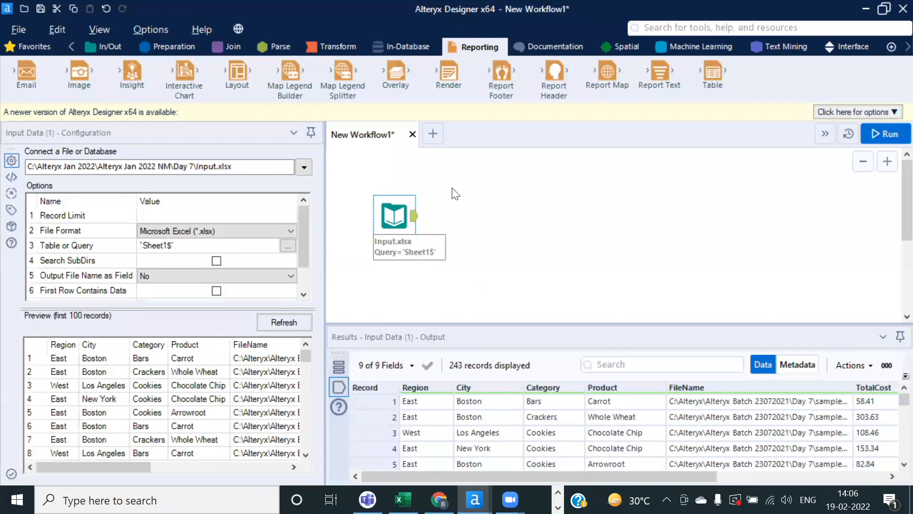
Add a Summarize tool grouping by Category and Day and summing TotalCost
click(339, 48)
drag(231, 77, 471, 216)
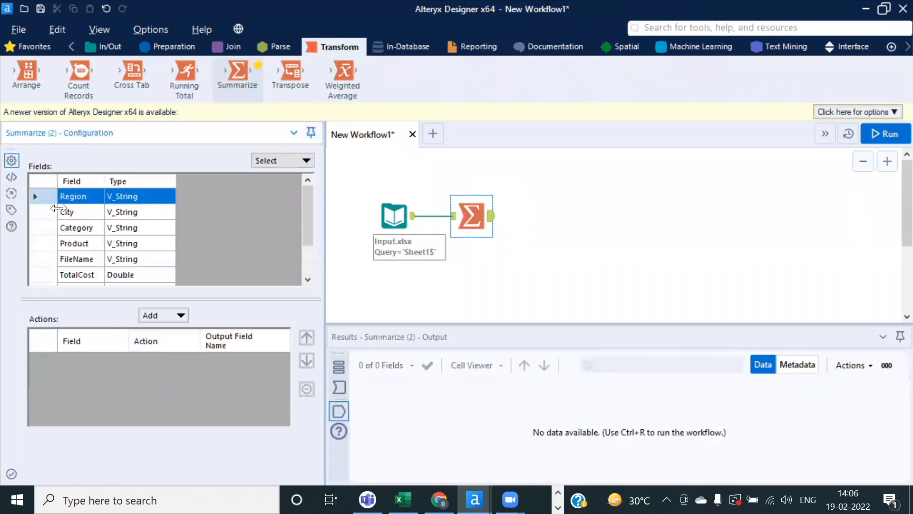
click(46, 230)
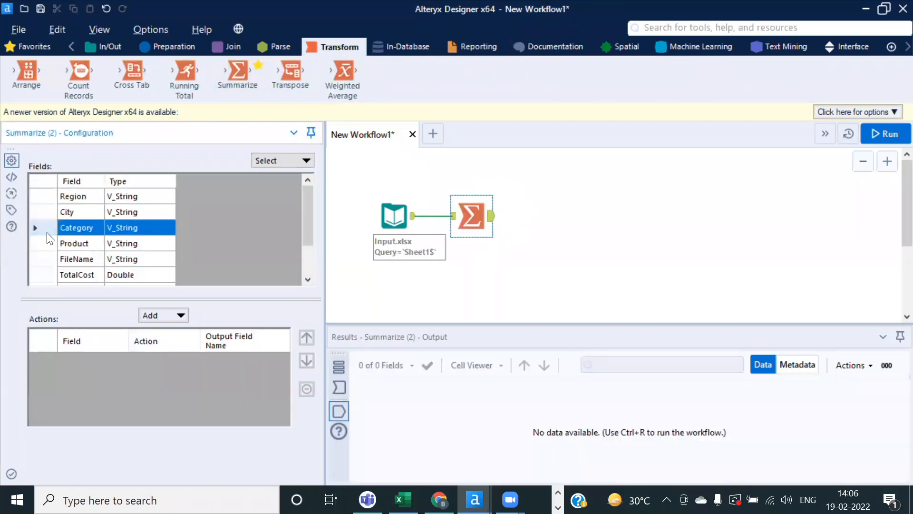
scroll(83, 245, down, 1)
click(45, 258)
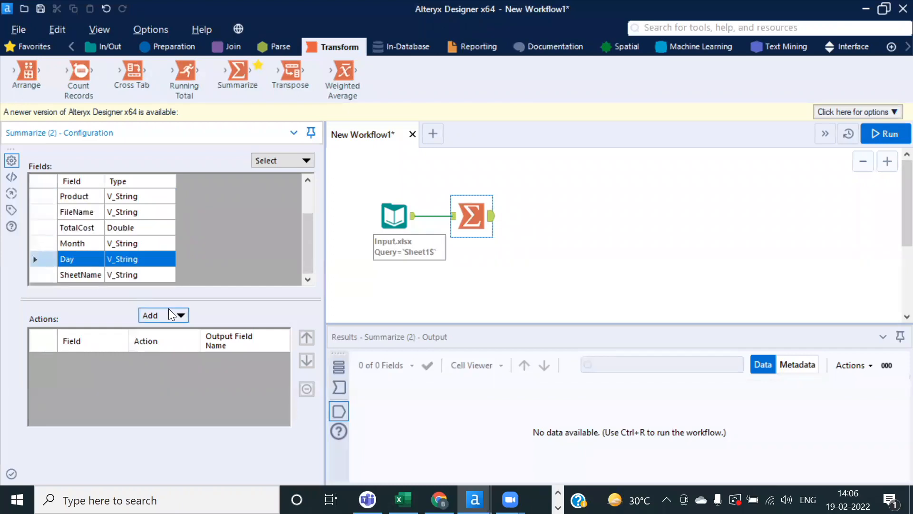
click(168, 314)
click(190, 219)
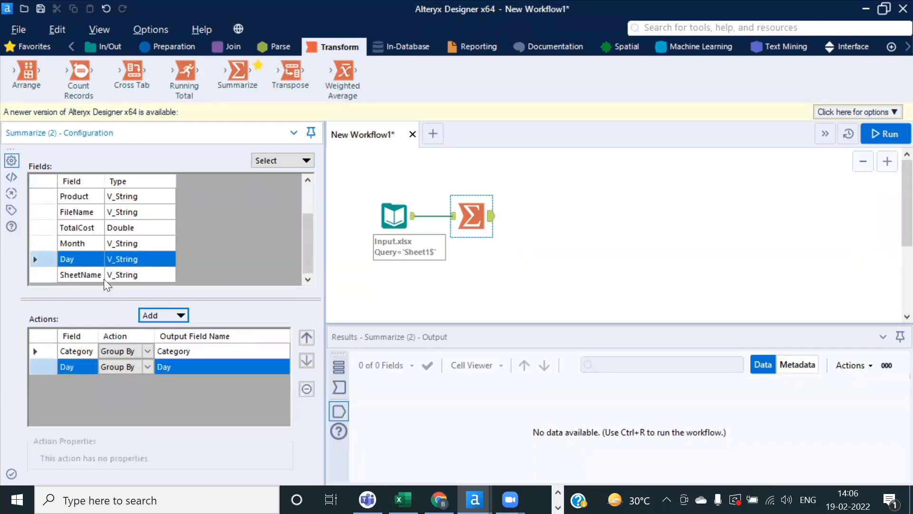
click(50, 228)
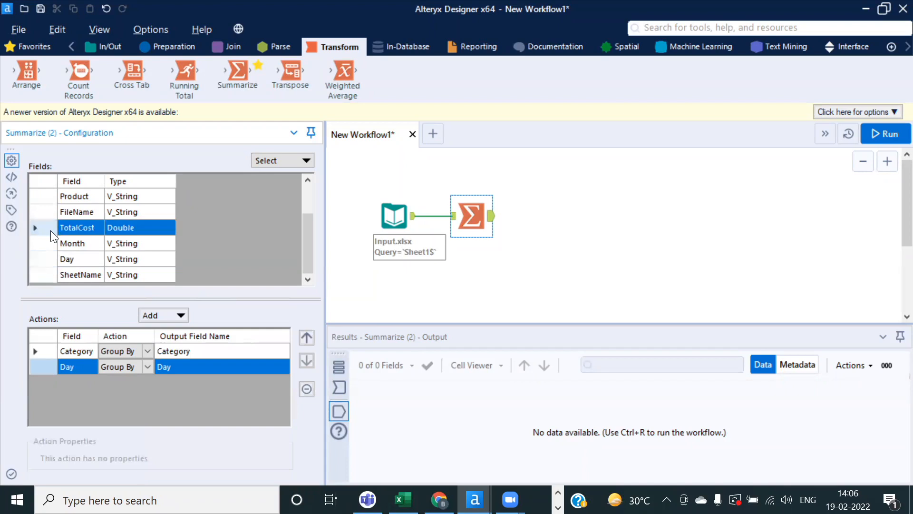
click(179, 314)
click(206, 236)
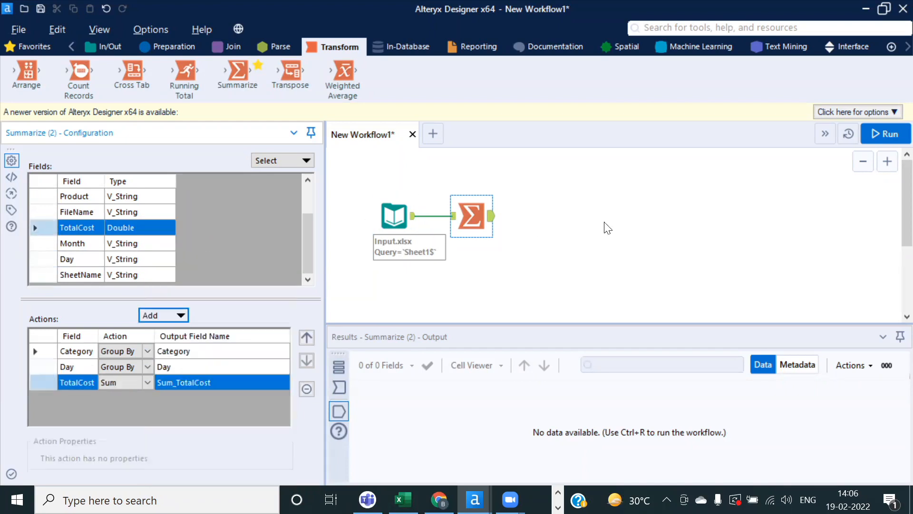
Run the workflow and inspect the 28 summarized result records
click(871, 135)
click(582, 303)
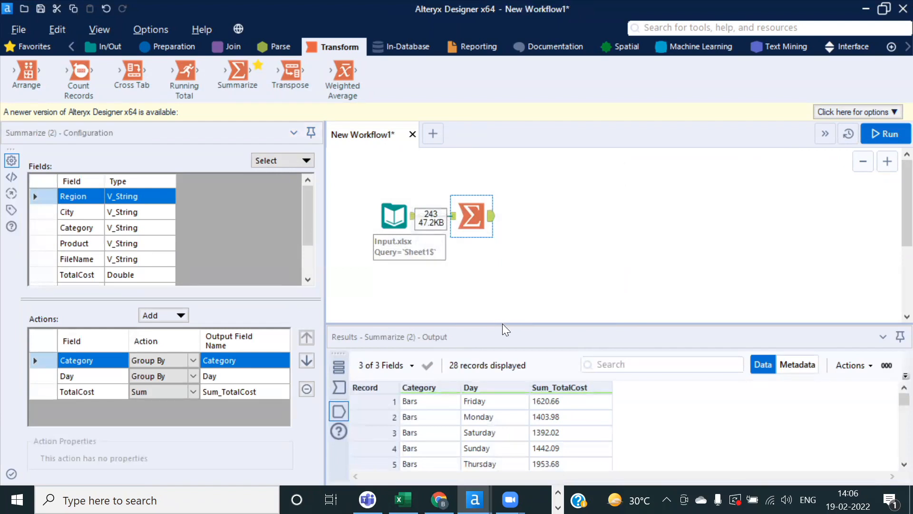
drag(498, 322, 495, 286)
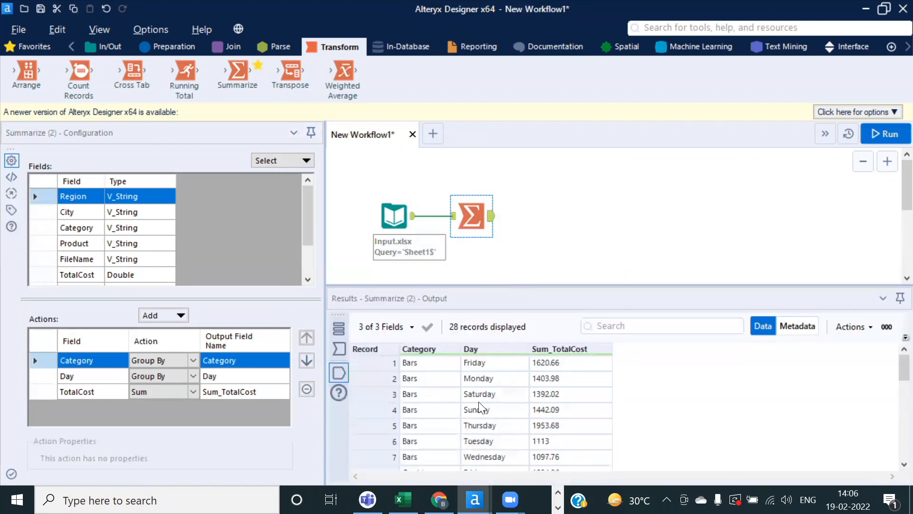
click(470, 368)
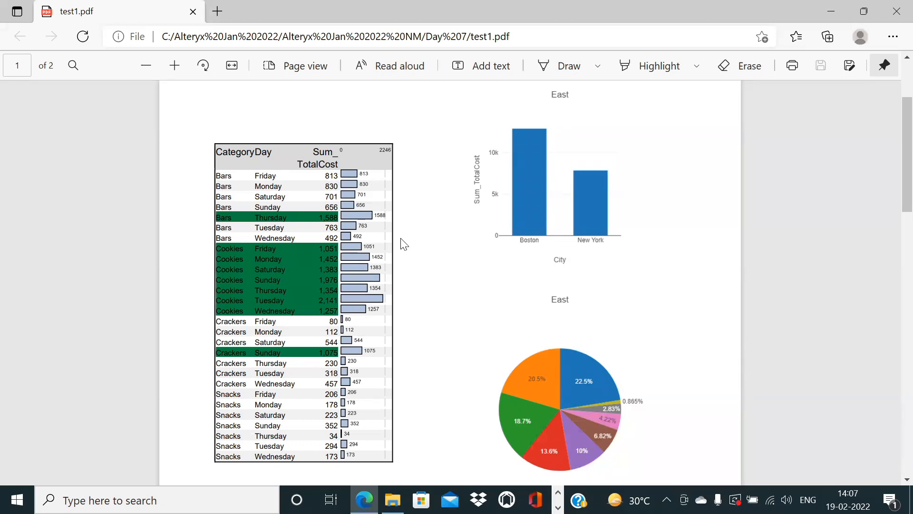
Scroll between pages 1 and 2 of test1.pdf to compare the East and West tables
scroll(434, 235, up, 3)
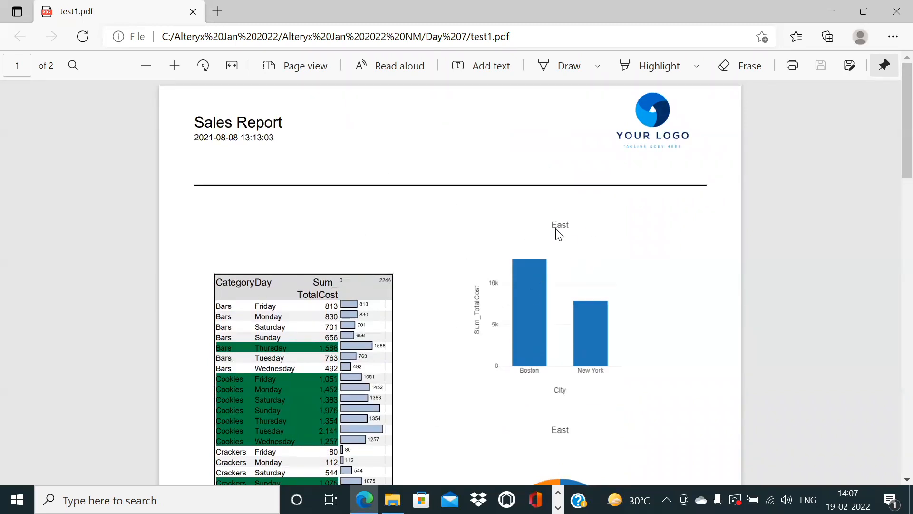
scroll(601, 307, down, 14)
scroll(596, 308, down, 2)
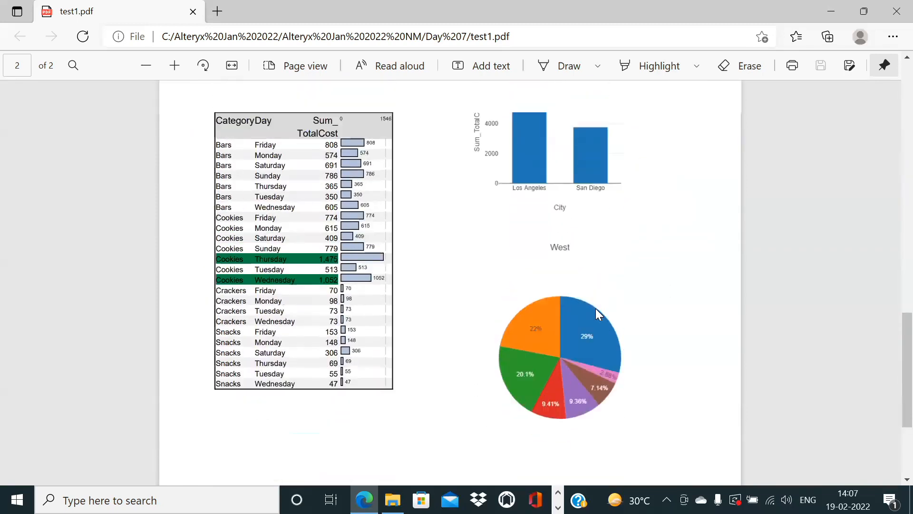
scroll(577, 224, up, 4)
scroll(559, 262, up, 12)
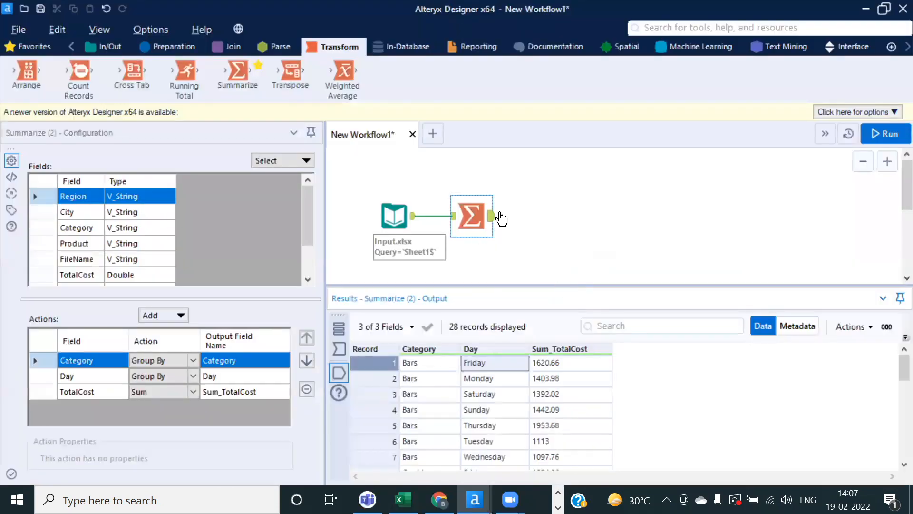
Add Region as a Group By field and move it to the top of the grouping
click(181, 317)
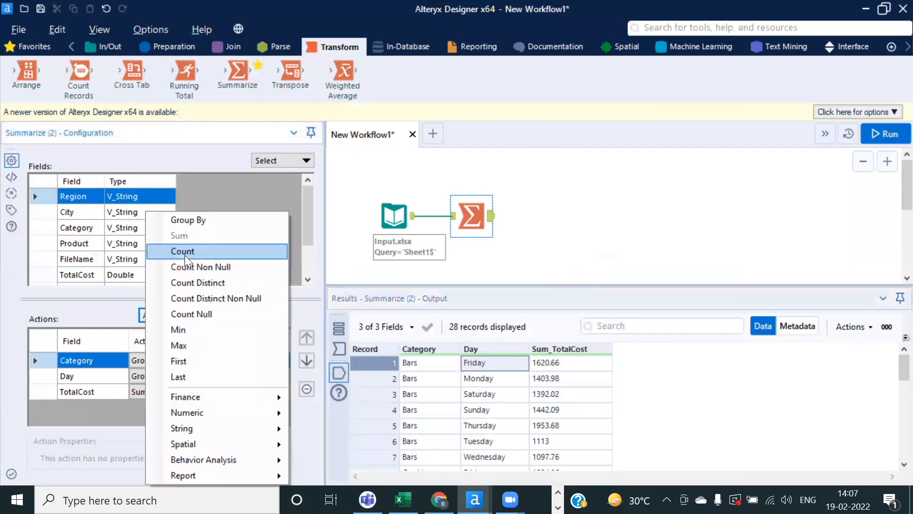
click(188, 220)
click(306, 337)
click(306, 337)
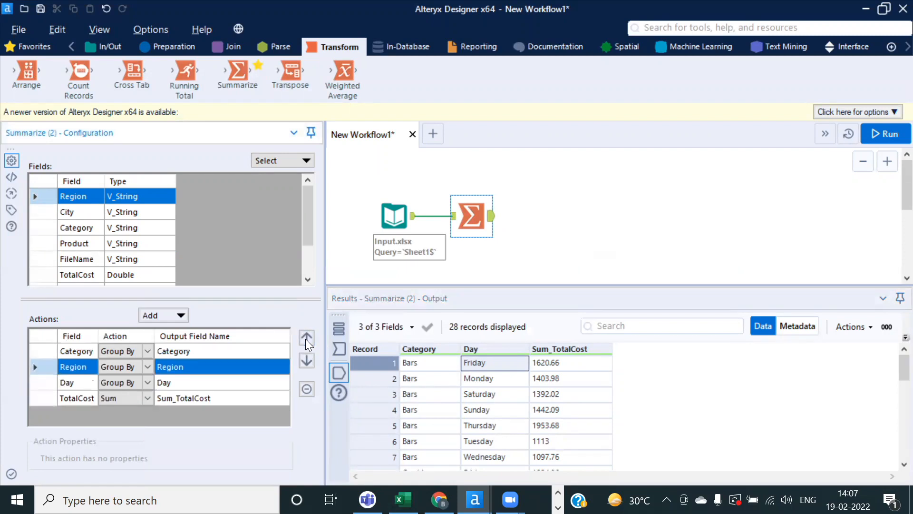
click(306, 338)
Run the workflow and check the 52 records, starting East Bars Friday 812.57
click(886, 135)
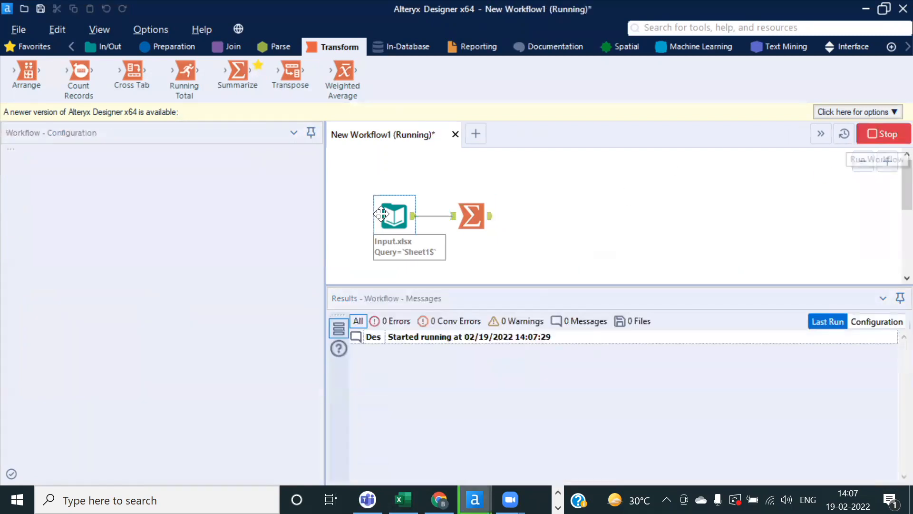
click(574, 299)
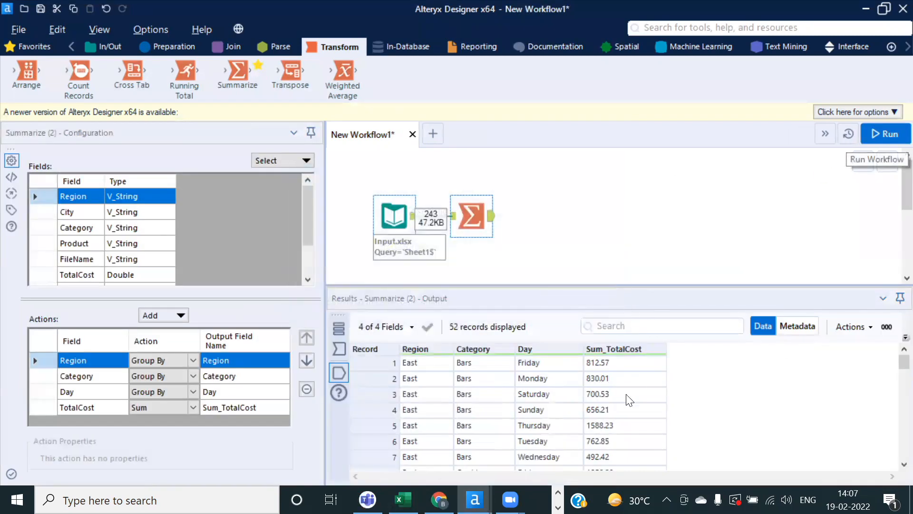
click(601, 367)
key(alt+Tab)
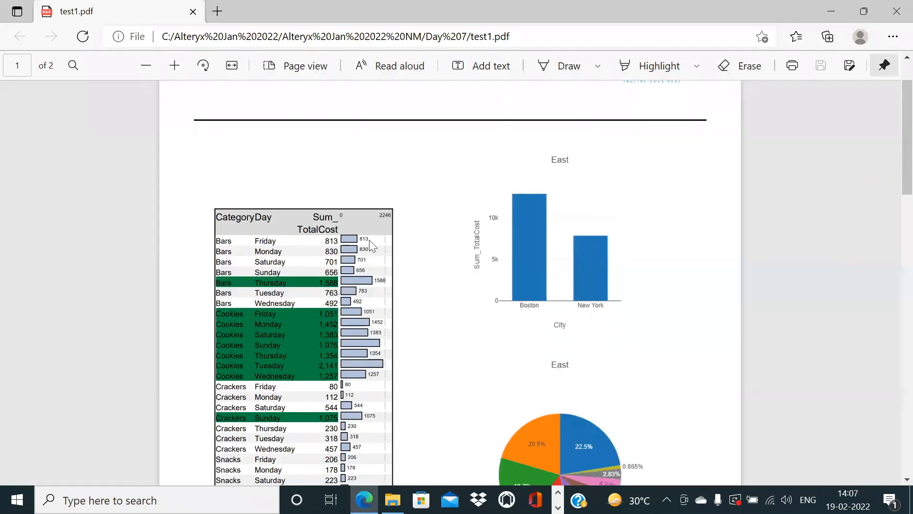
Attach a Table tool from the Reporting tools after the Summarize step
key(alt+Tab)
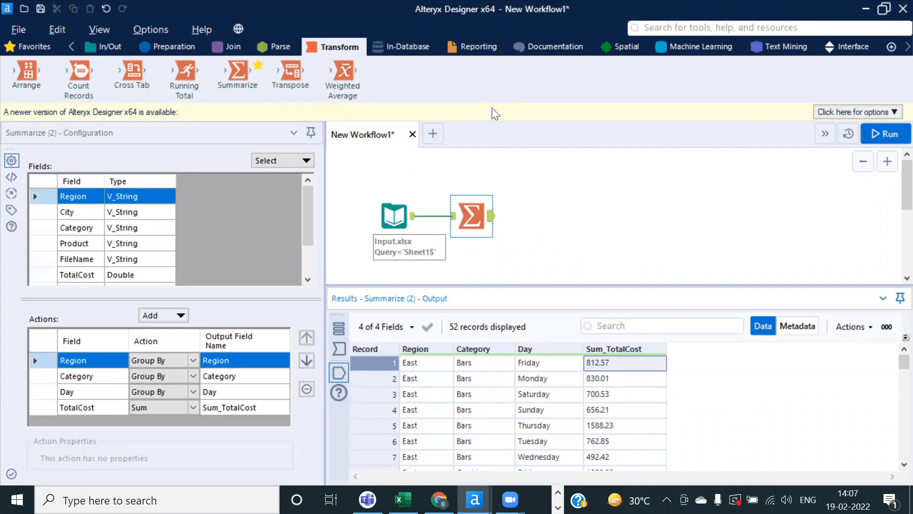
click(468, 52)
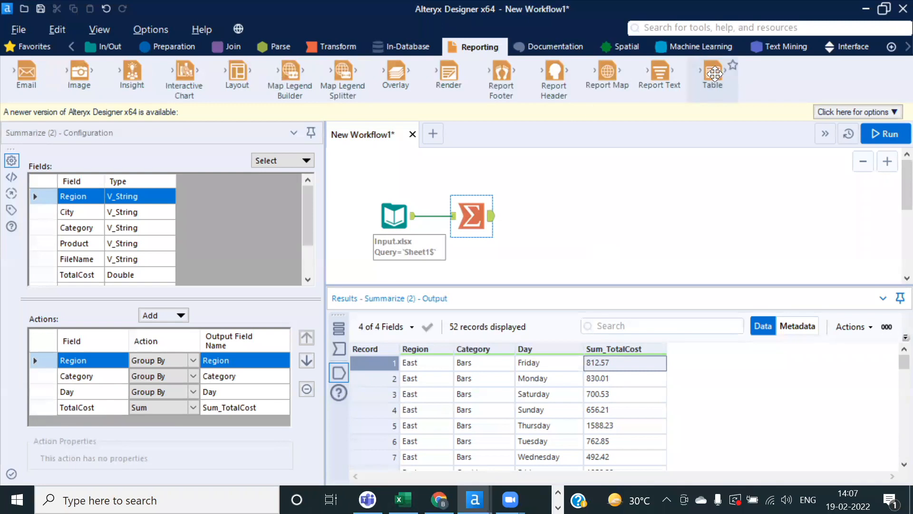
drag(715, 73, 562, 179)
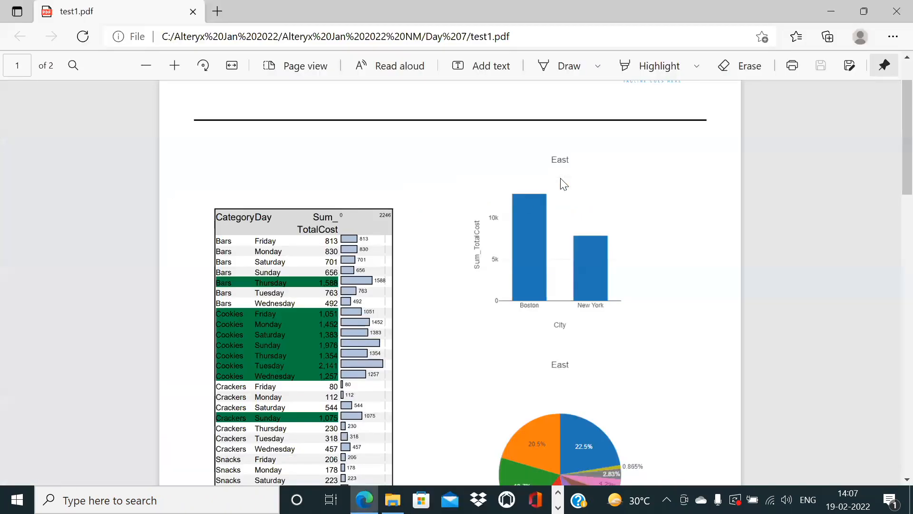
Scroll test1.pdf to page 2 showing the West region's cost table and charts
scroll(252, 314, down, 15)
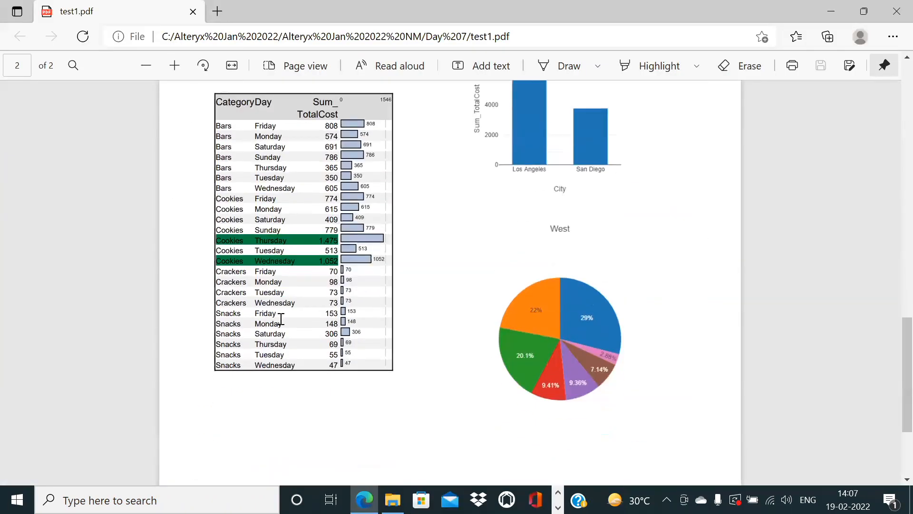
scroll(285, 310, up, 10)
scroll(289, 312, up, 8)
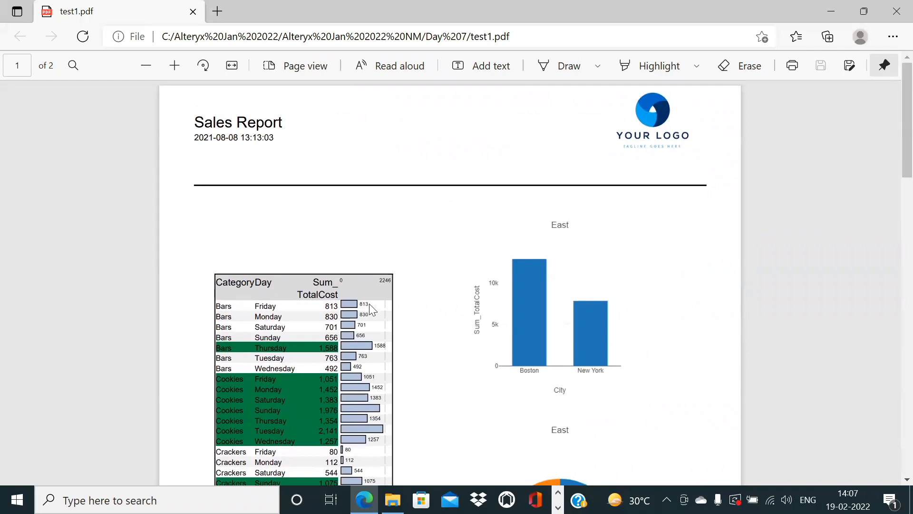
scroll(551, 297, down, 12)
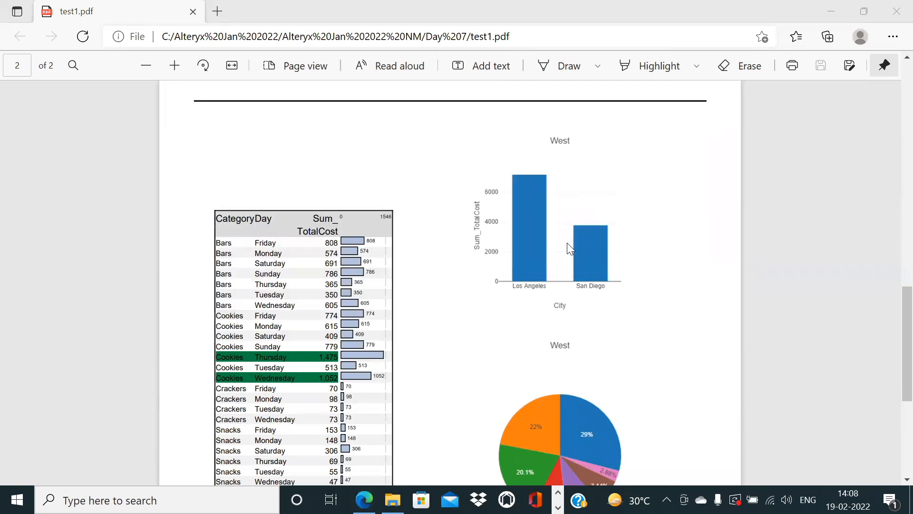
Group the Table tool by Region, exclude the Region column, and add a Browse tool after it
key(alt+Tab)
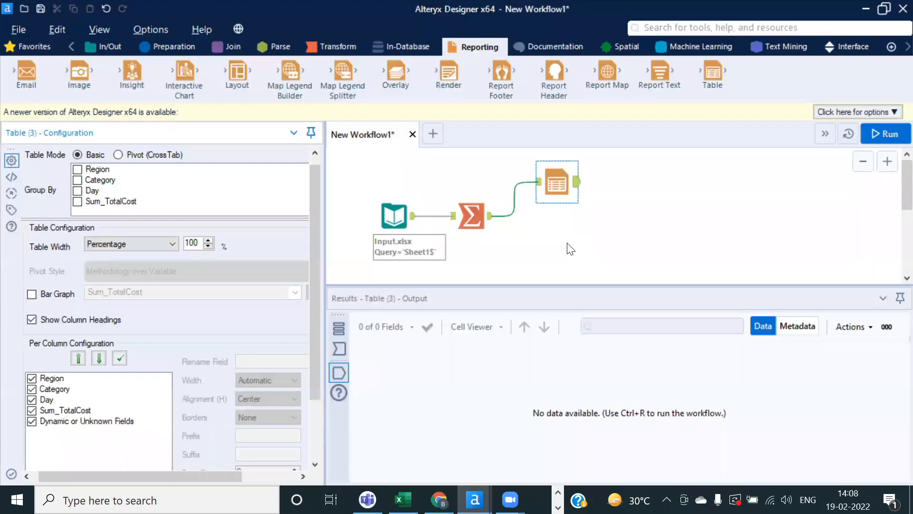
click(560, 184)
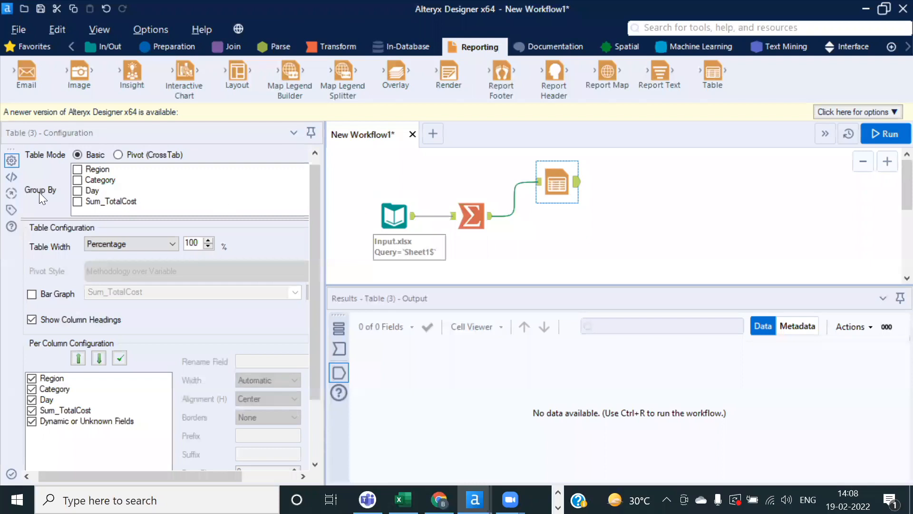
click(89, 170)
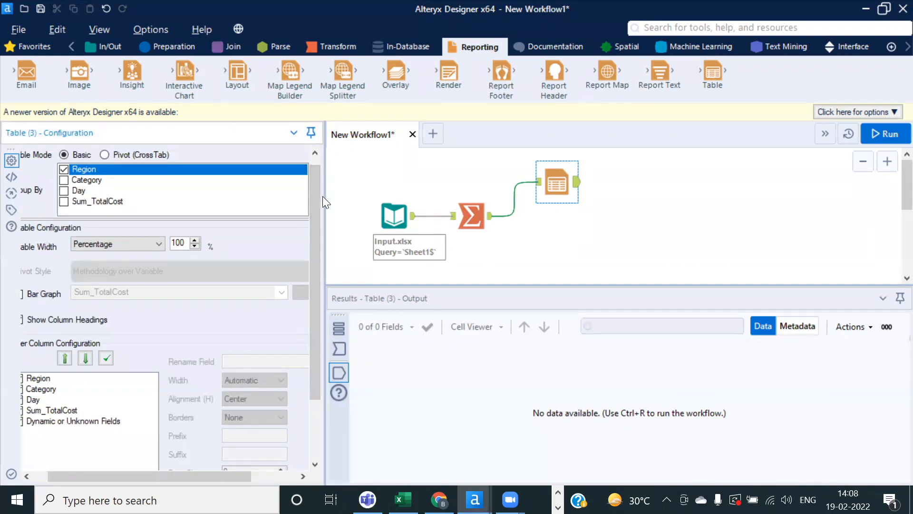
scroll(245, 457, down, 1)
drag(217, 478, 141, 466)
click(54, 330)
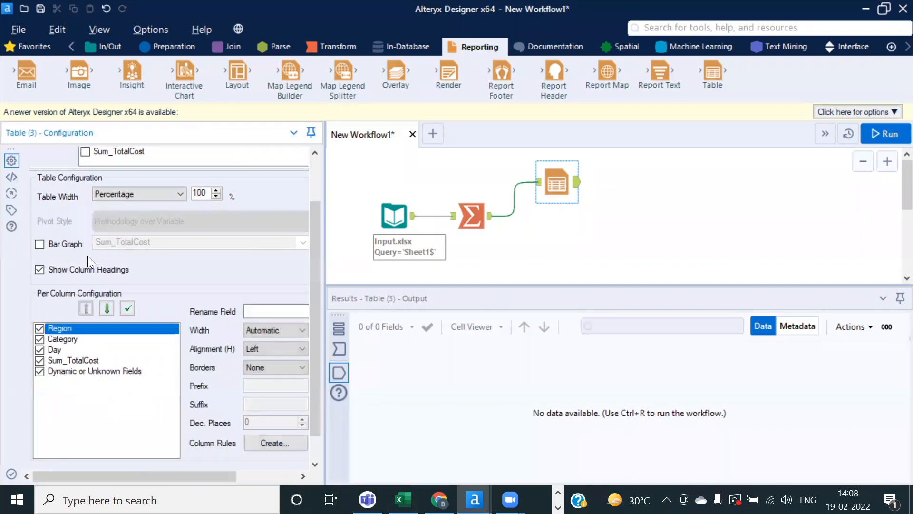
click(40, 328)
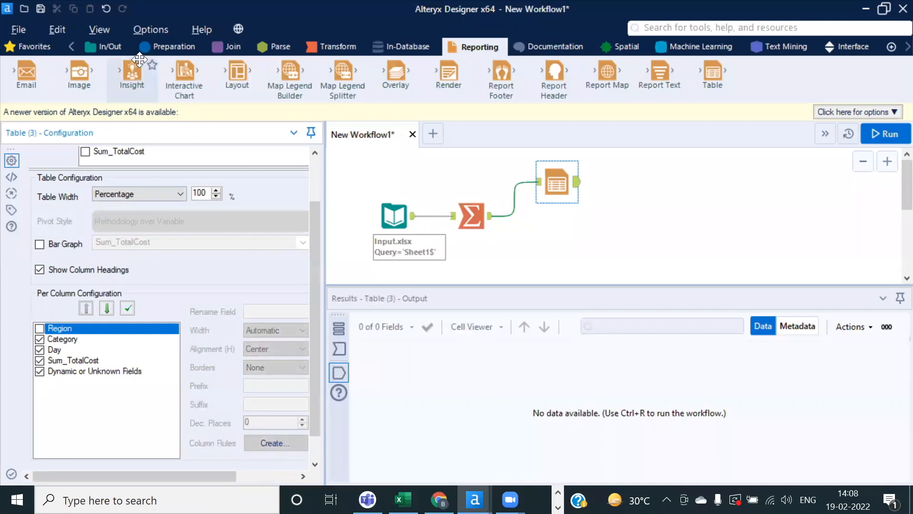
click(100, 50)
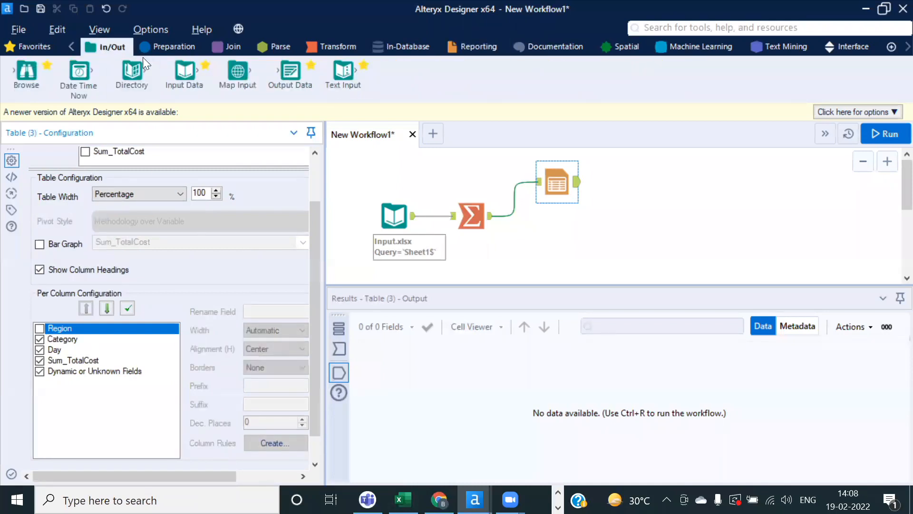
drag(26, 72, 642, 181)
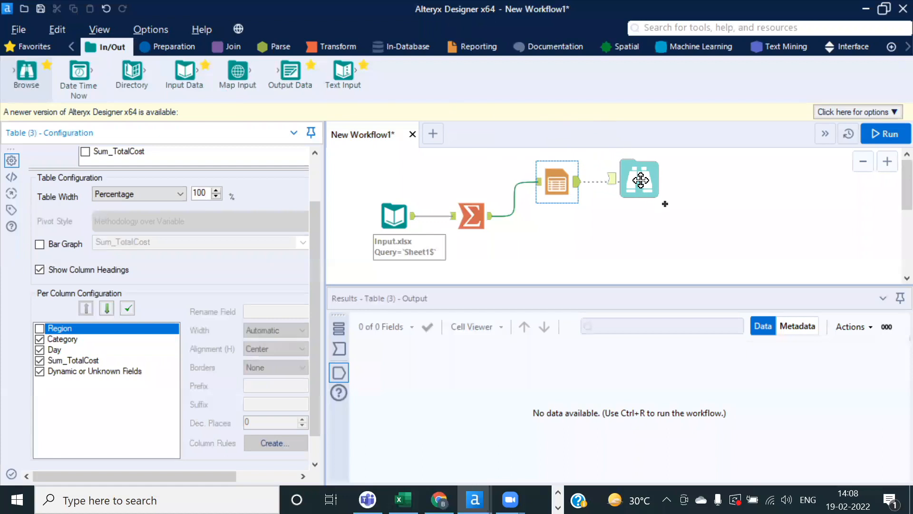
Run the workflow and scroll through the Browse report's separate East and West tables
click(890, 135)
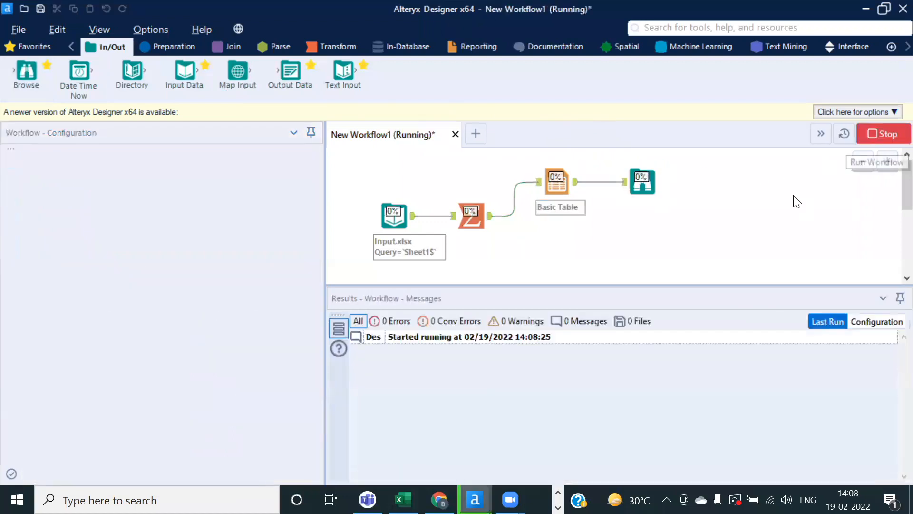
key(Return)
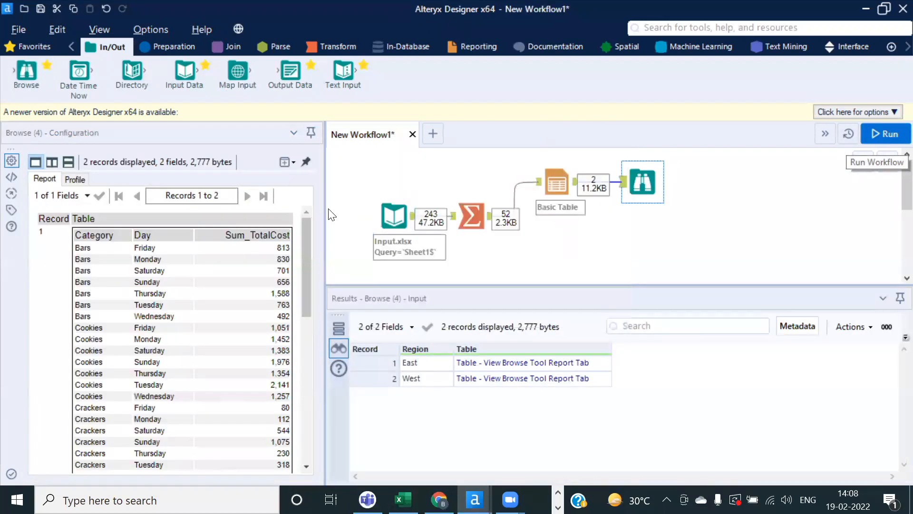
drag(325, 205, 382, 206)
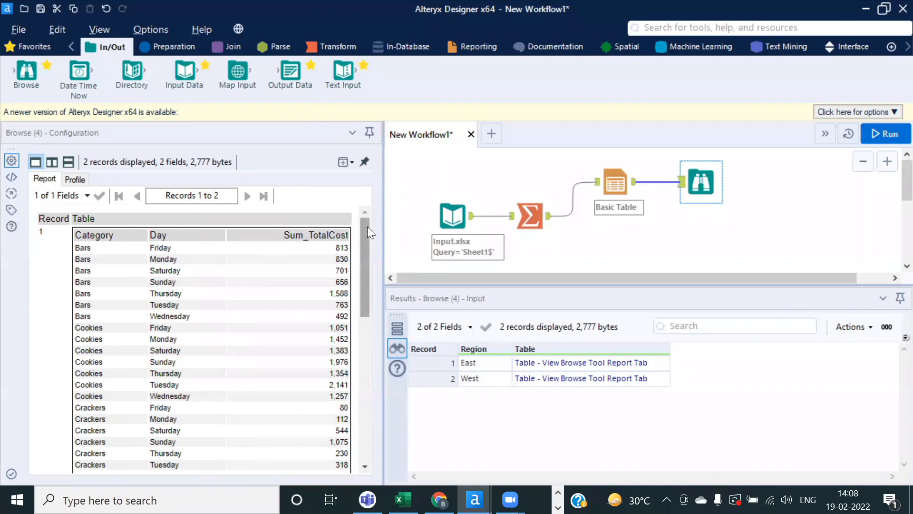
drag(367, 231, 356, 378)
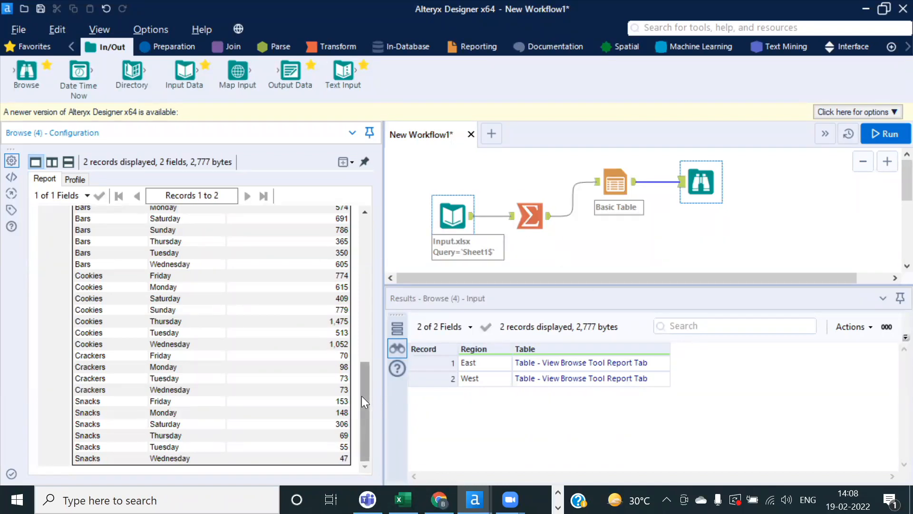
drag(365, 398, 375, 253)
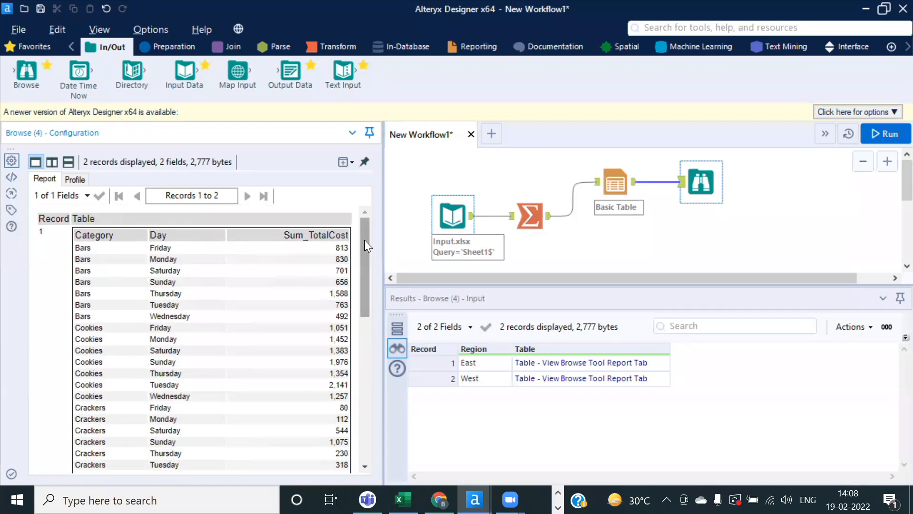
drag(364, 240, 395, 224)
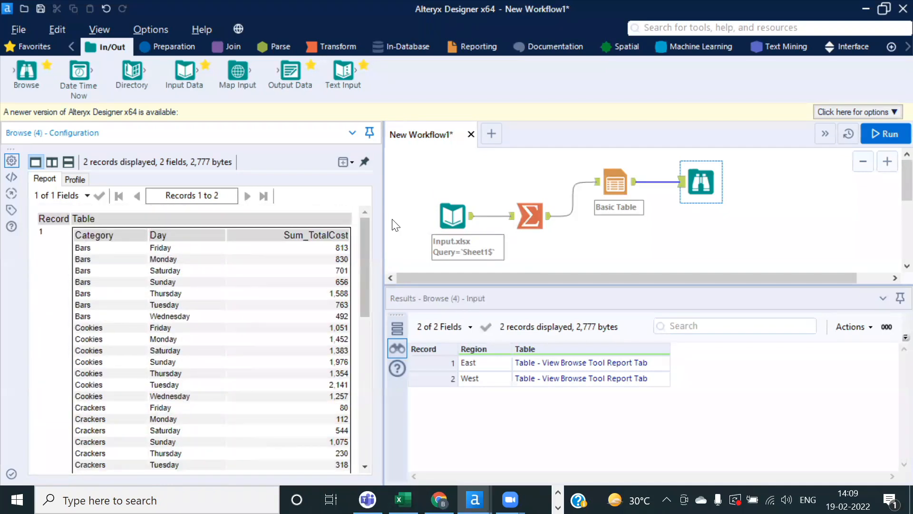
key(alt+Tab)
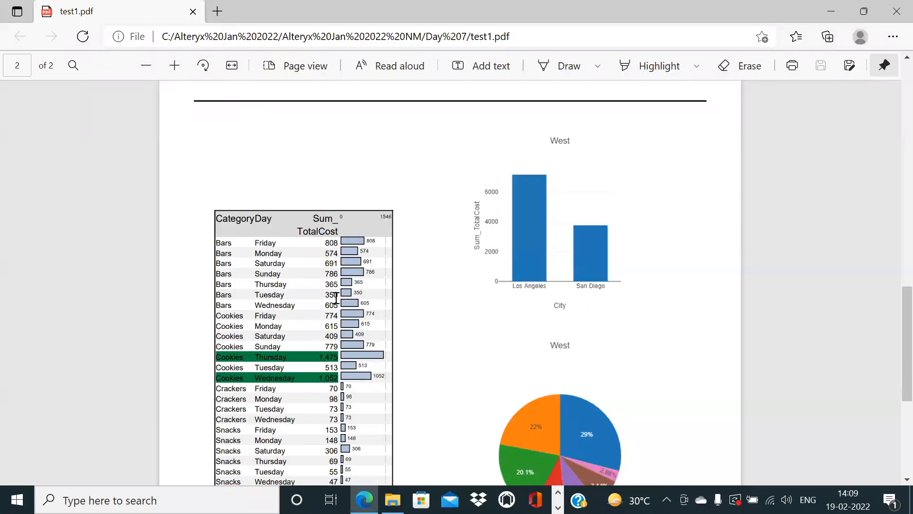
Compare test1.pdf's green-highlighted rows with the Basic Table tool's settings in Alteryx
scroll(306, 323, down, 1)
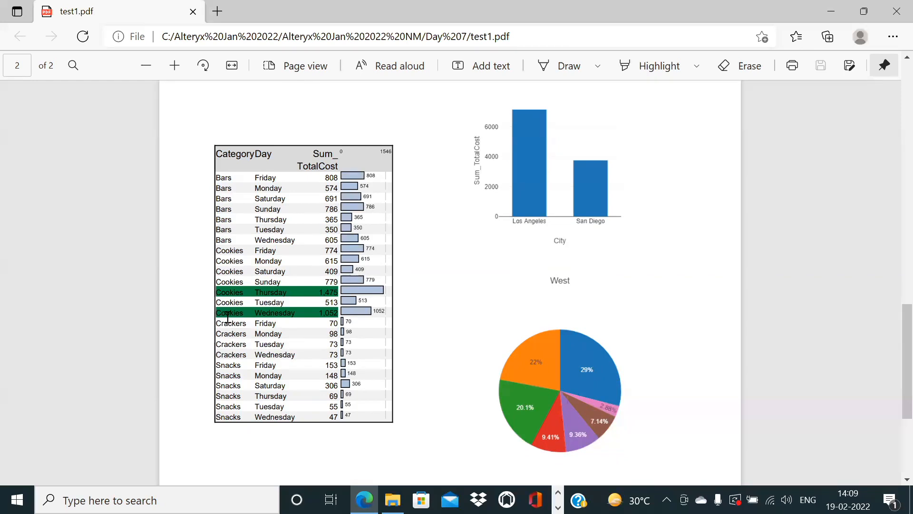
scroll(348, 287, up, 7)
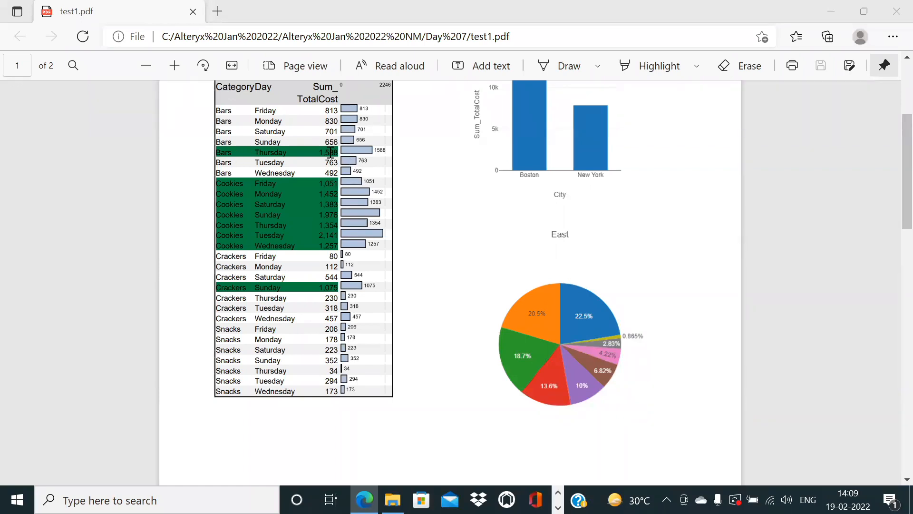
key(alt+Tab)
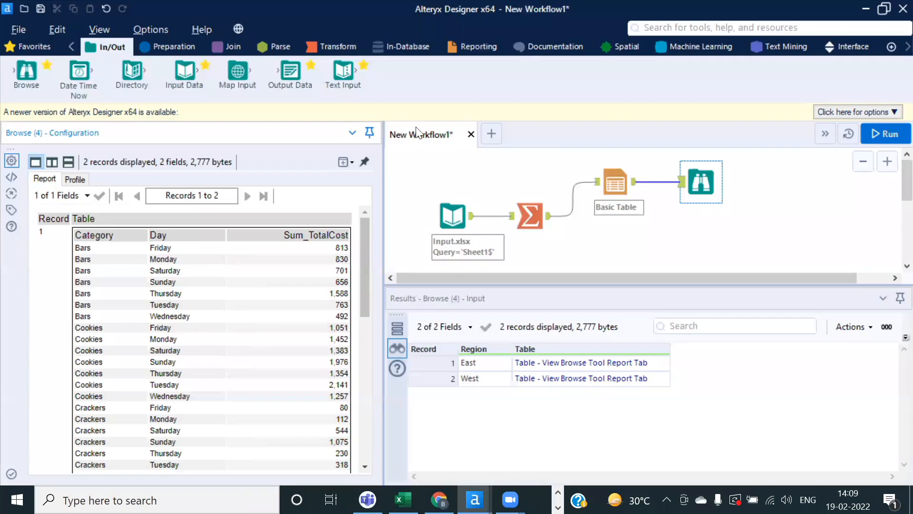
click(618, 188)
key(alt+Tab)
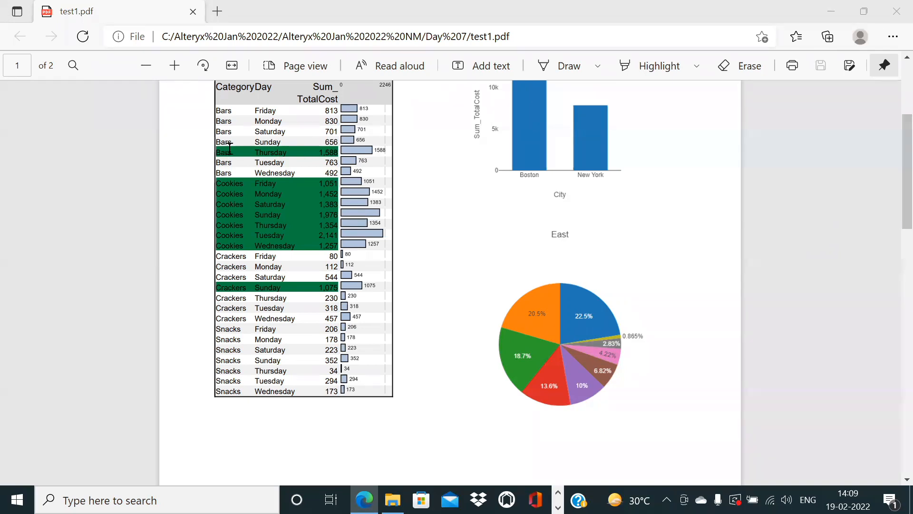
scroll(228, 155, up, 1)
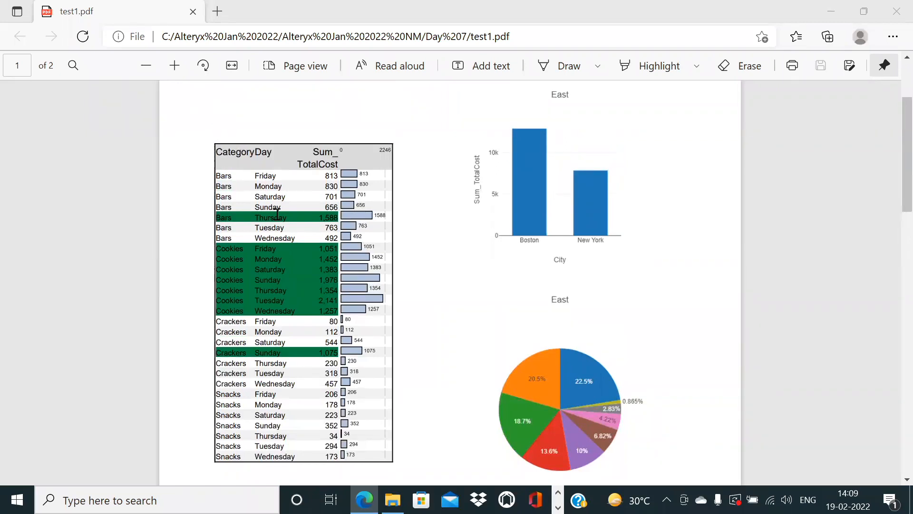
key(alt+Tab)
key(alt+Tab)
key(alt+Tab)
key(alt+Tab)
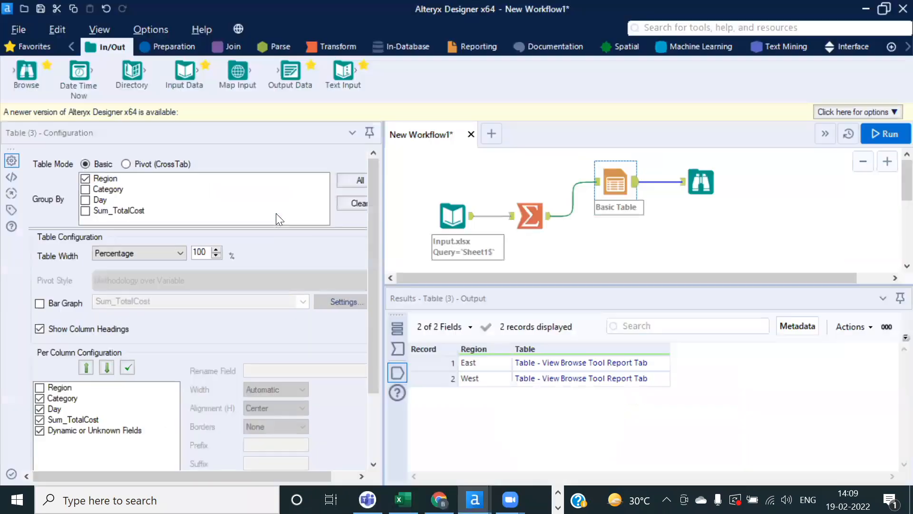
Create Row Rule 1 for the table, applied when Sum_TotalCost >= 1000
drag(372, 247, 383, 351)
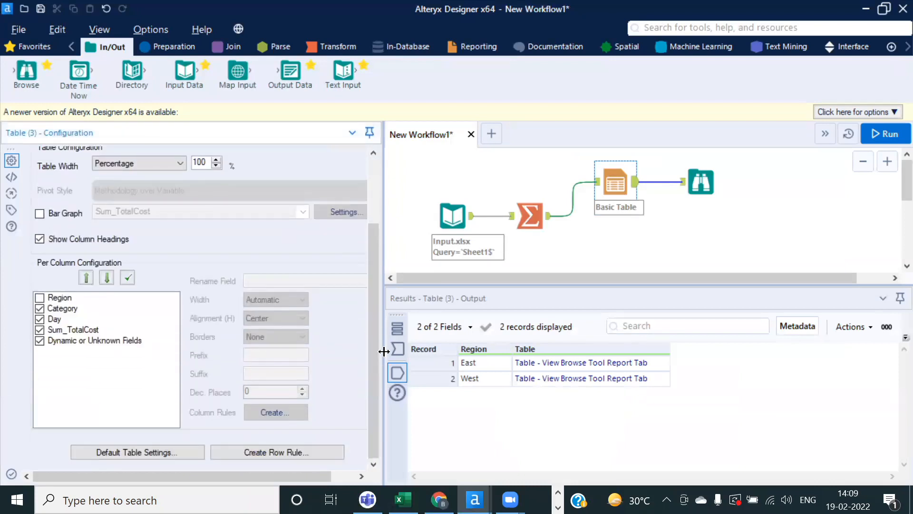
click(264, 453)
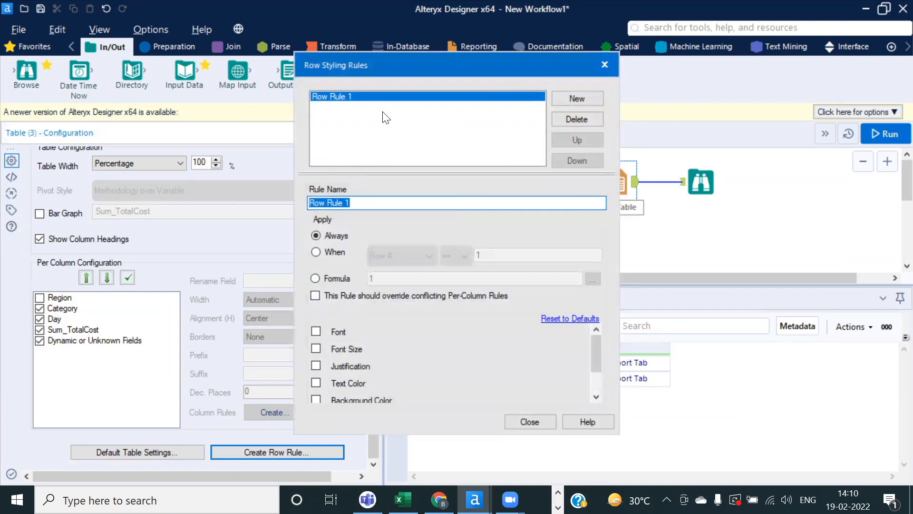
click(317, 254)
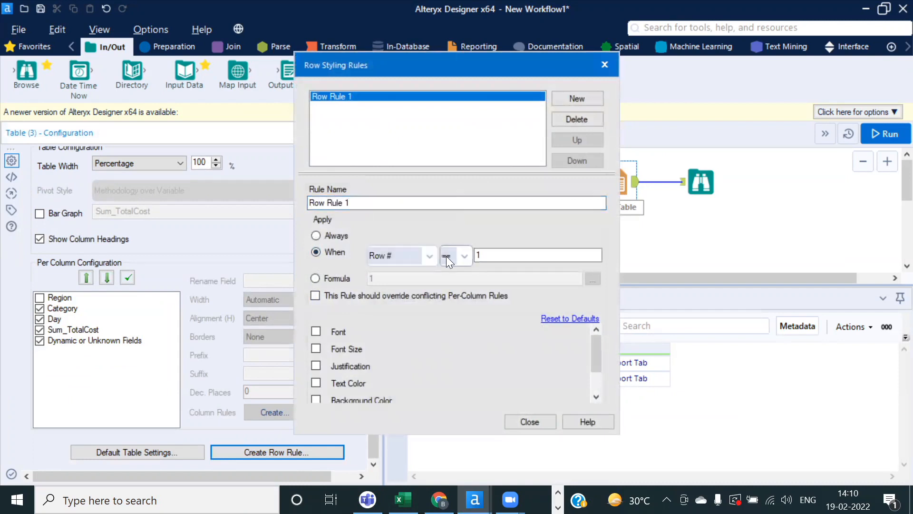
click(430, 255)
click(418, 324)
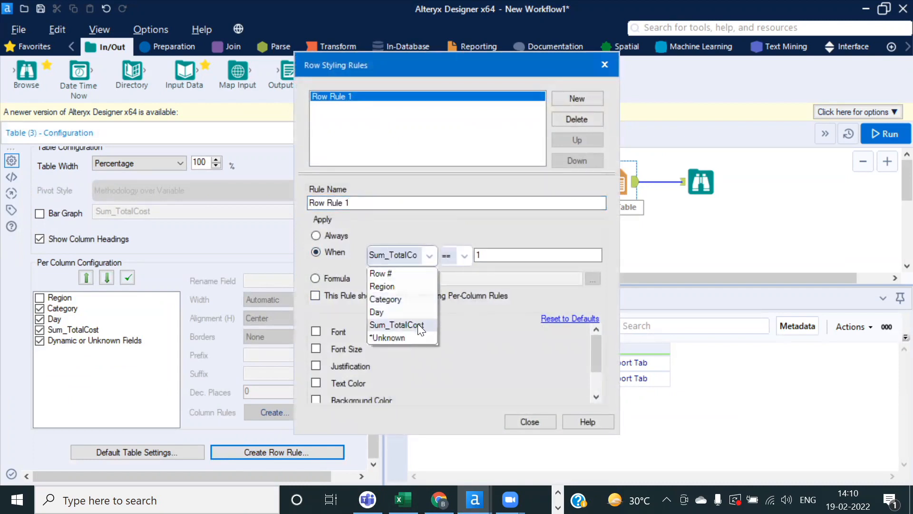
click(466, 253)
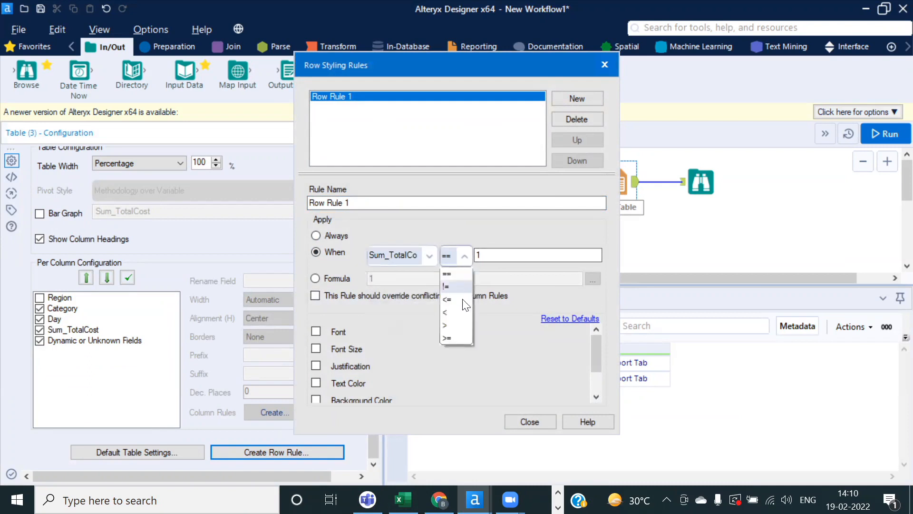
click(452, 338)
click(492, 256)
text(000)
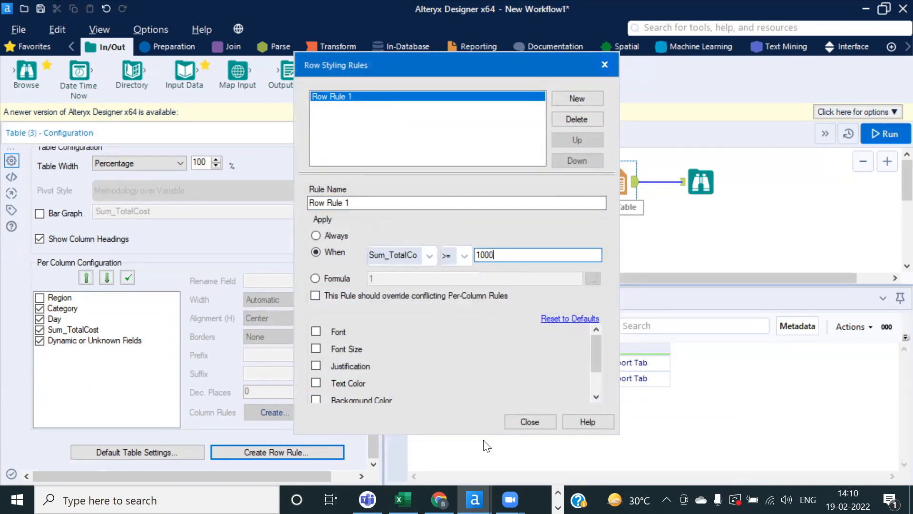
key(alt+Tab)
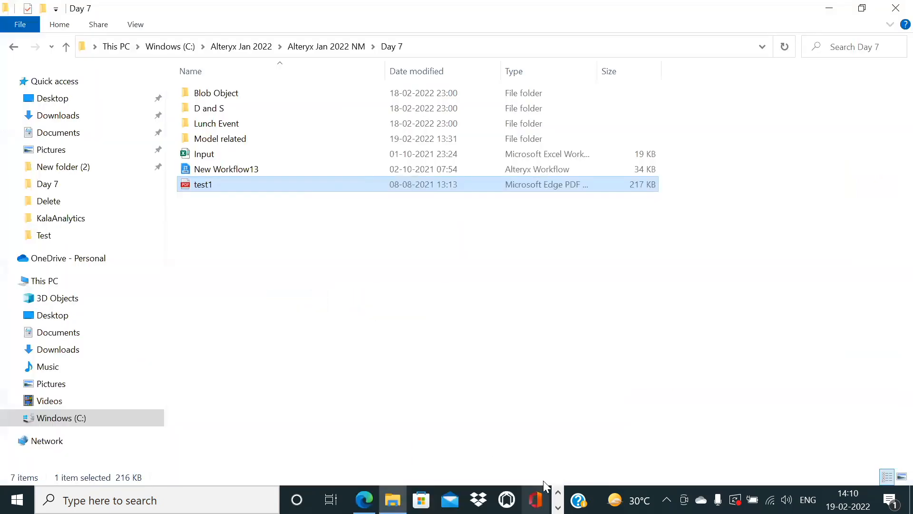
key(alt+Tab)
key(alt+Tab)
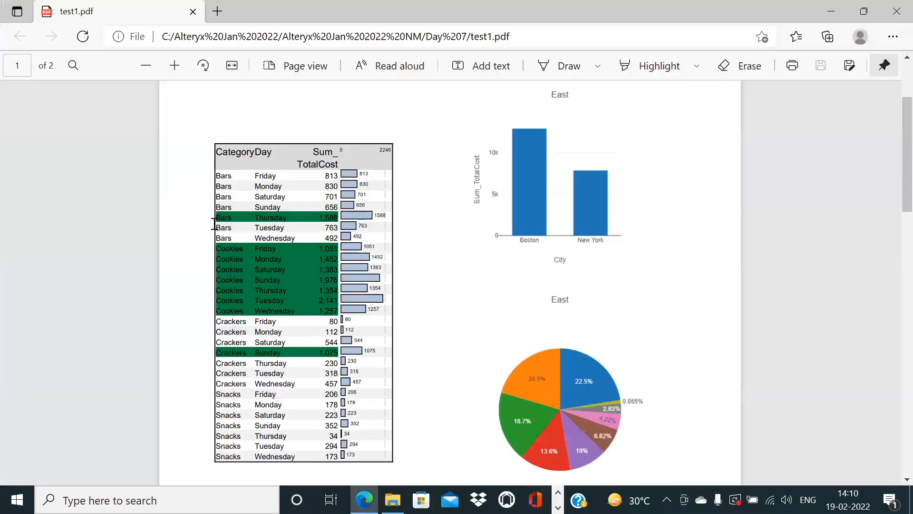
key(alt+Tab)
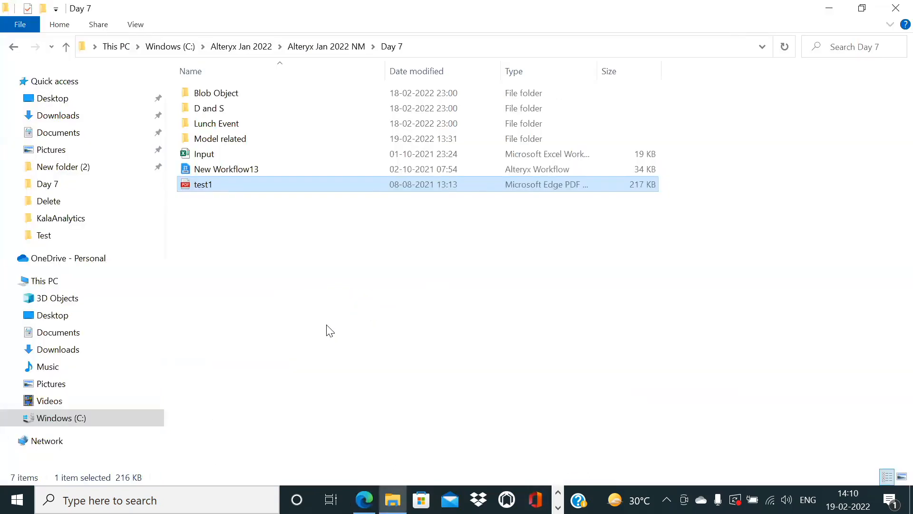
key(alt+Tab)
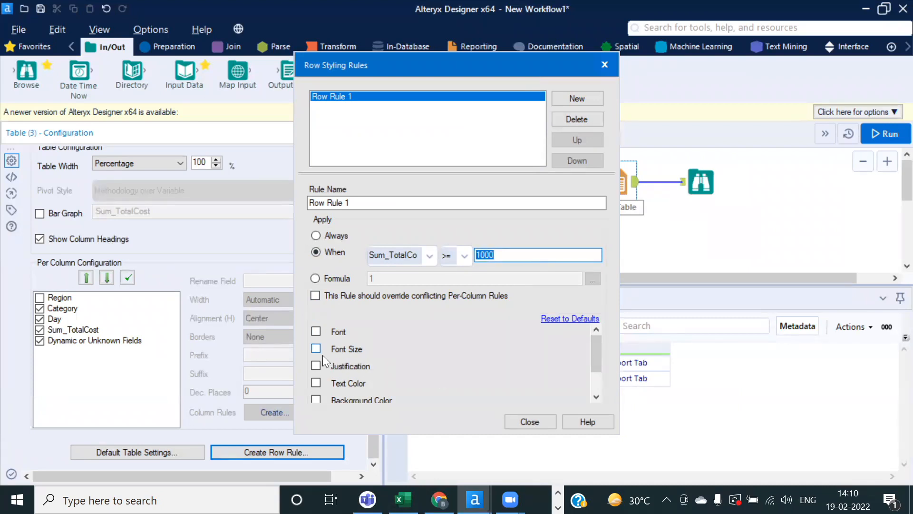
Give Row Rule 1 a dark green background colour (R0 G128 B64)
click(593, 378)
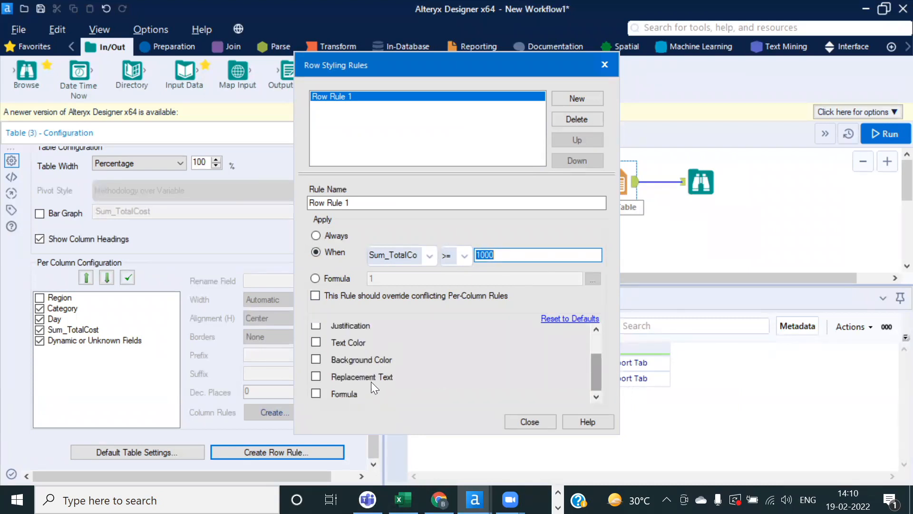
click(316, 360)
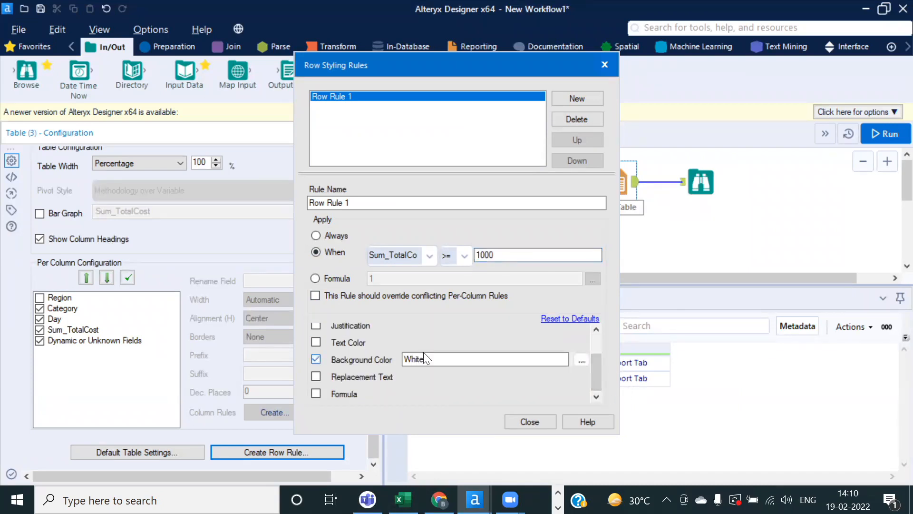
click(581, 361)
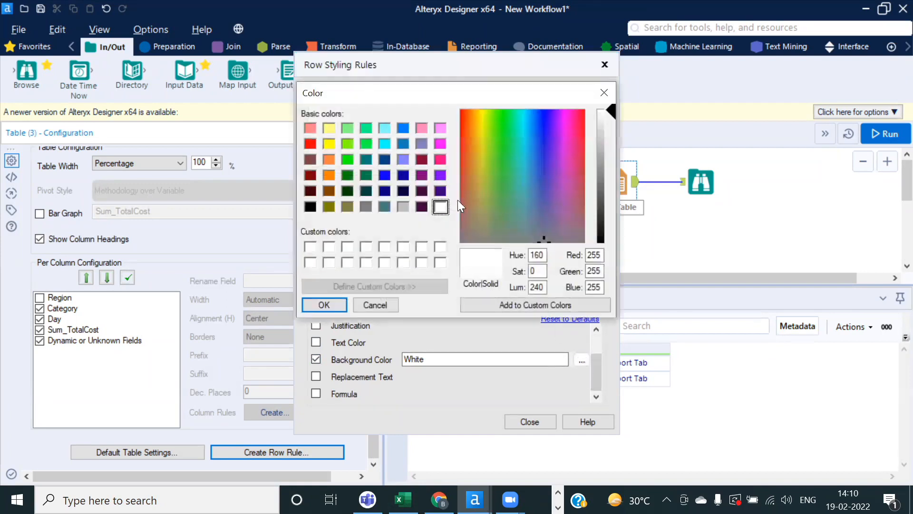
click(364, 175)
click(340, 307)
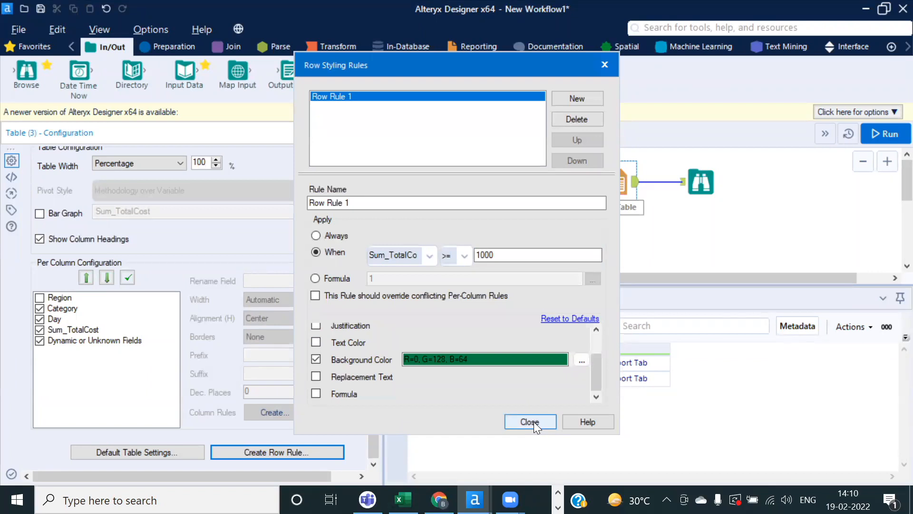
Close the Row Styling Rules dialog and save the workflow
click(533, 421)
click(664, 252)
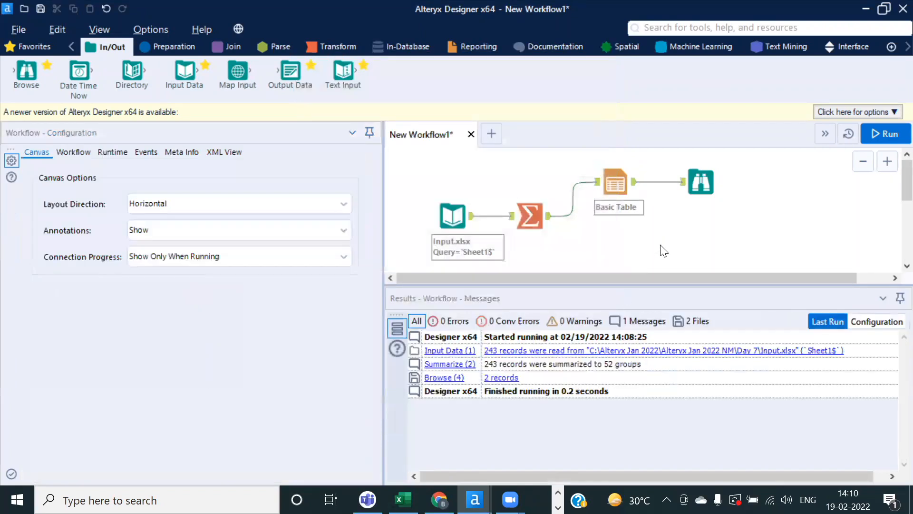
key(ctrl+s)
Save as New Workflow1.yxmd, run it, and view the Browse report's green high-total rows
click(766, 461)
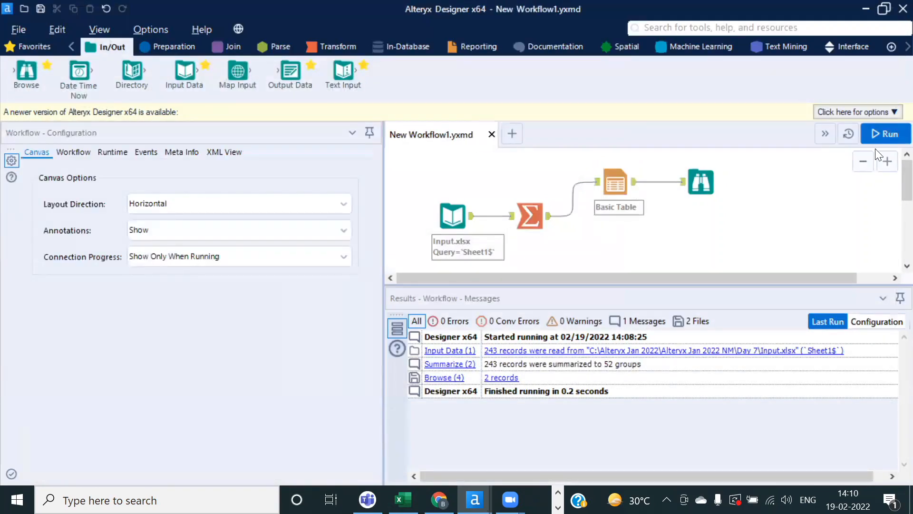
click(884, 133)
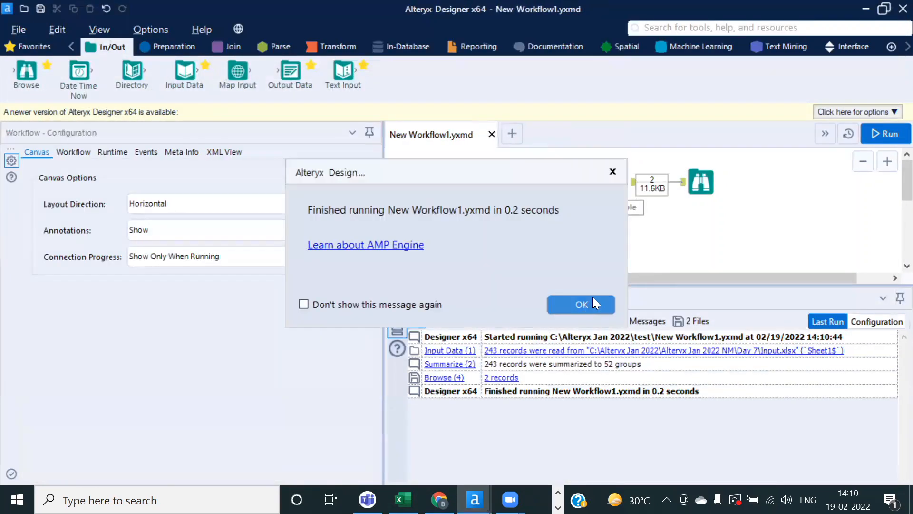
click(602, 315)
click(708, 181)
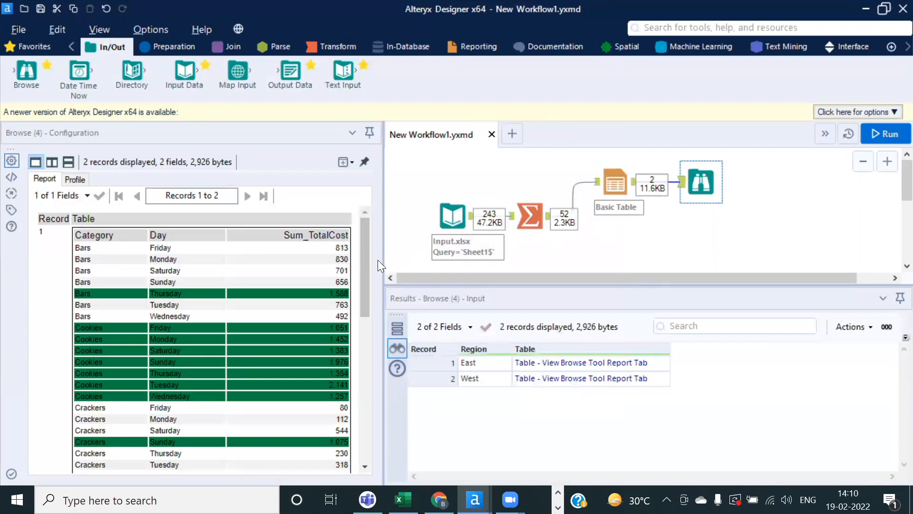
mouse_move(383, 258)
mouse_down()
mouse_move(397, 256)
mouse_move(379, 355)
mouse_move(381, 426)
mouse_move(385, 235)
mouse_move(391, 414)
mouse_move(394, 224)
mouse_move(385, 453)
mouse_move(377, 252)
mouse_up()
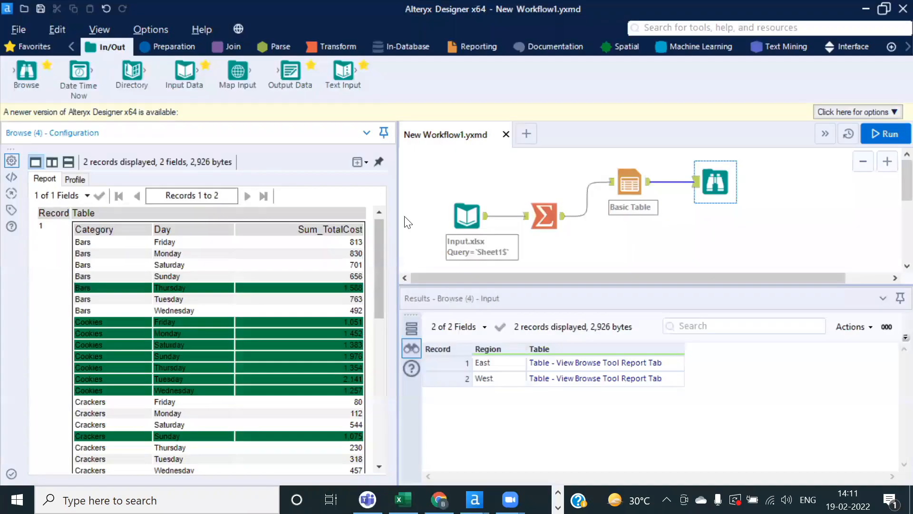
Enable a Bar Graph of Sum_TotalCost in the Basic Table settings
click(628, 177)
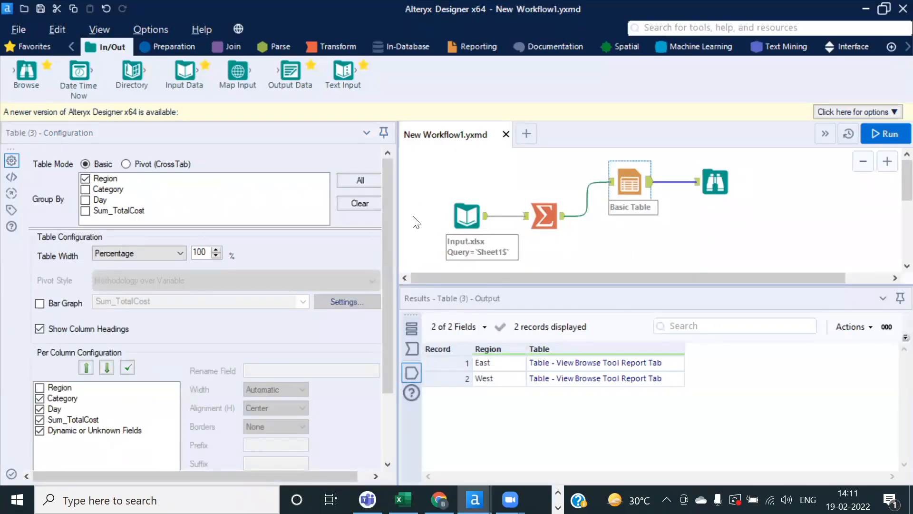
drag(388, 231, 386, 252)
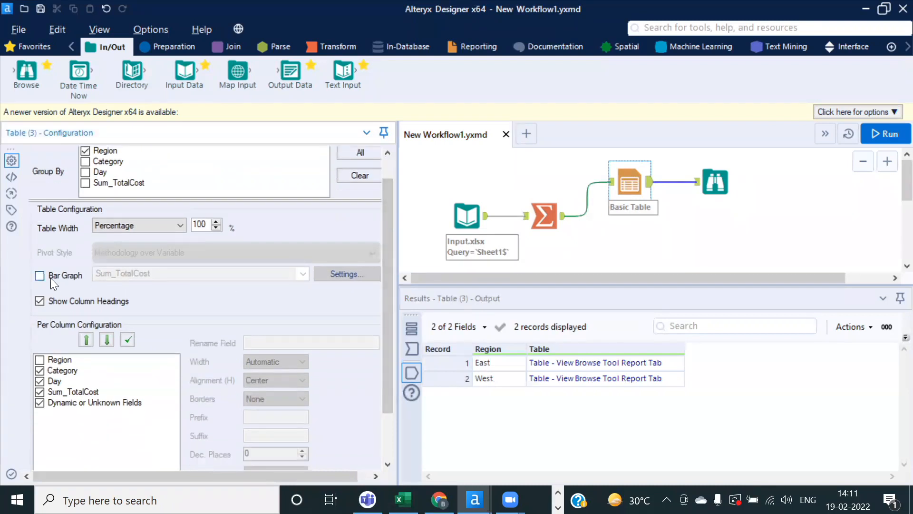
click(38, 276)
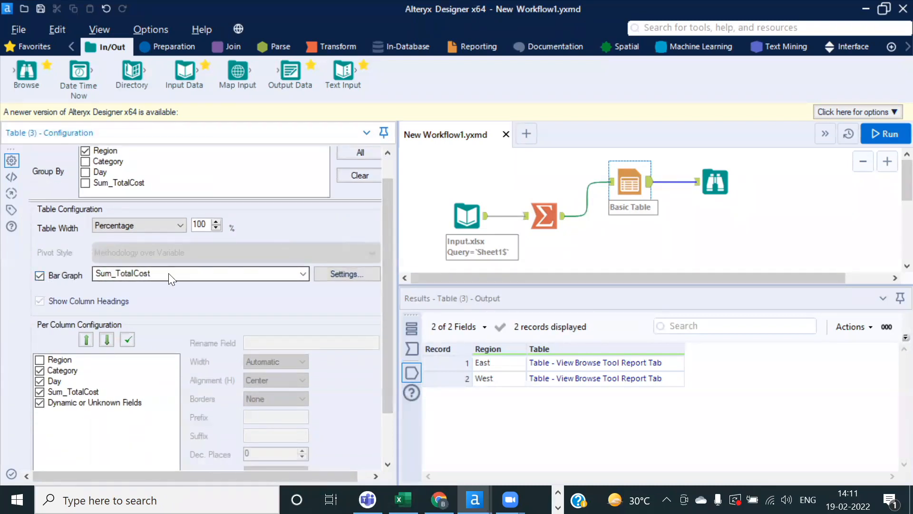
Rerun the workflow and bring up the Browse output report
click(886, 135)
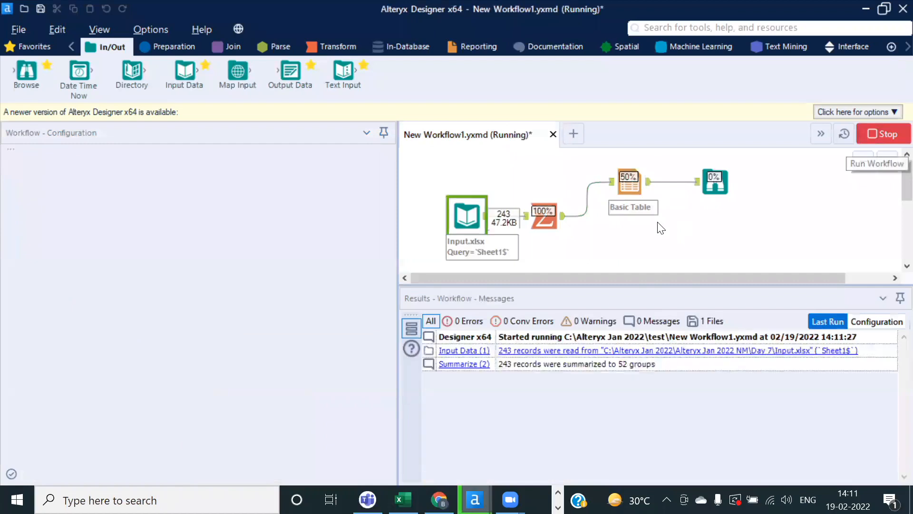
click(579, 303)
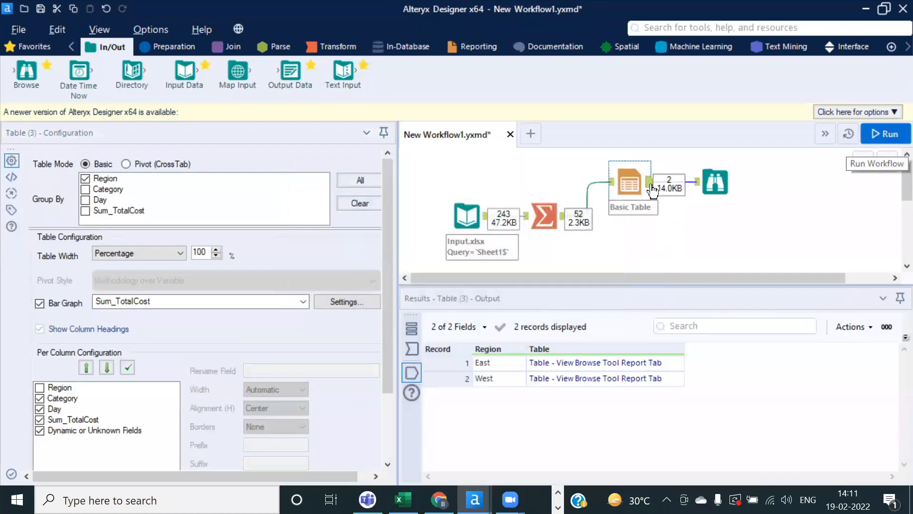
click(665, 238)
click(629, 182)
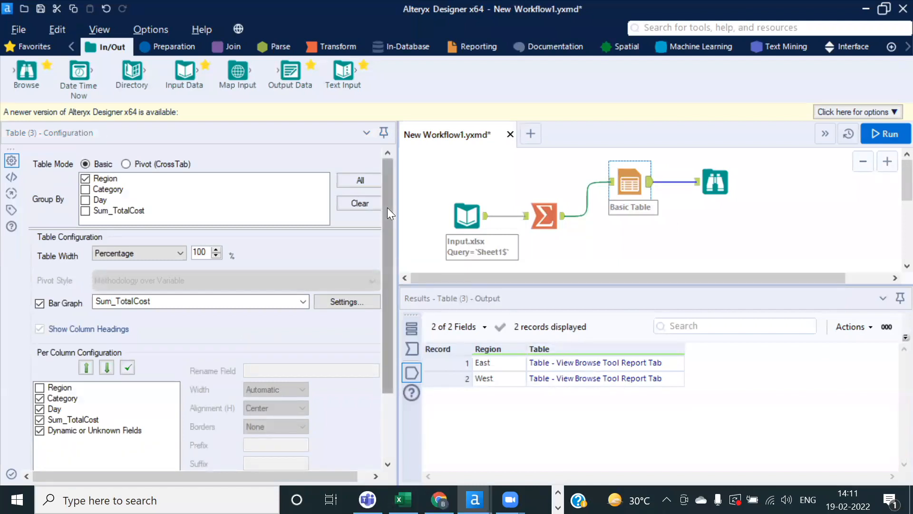
drag(399, 201, 365, 202)
click(683, 178)
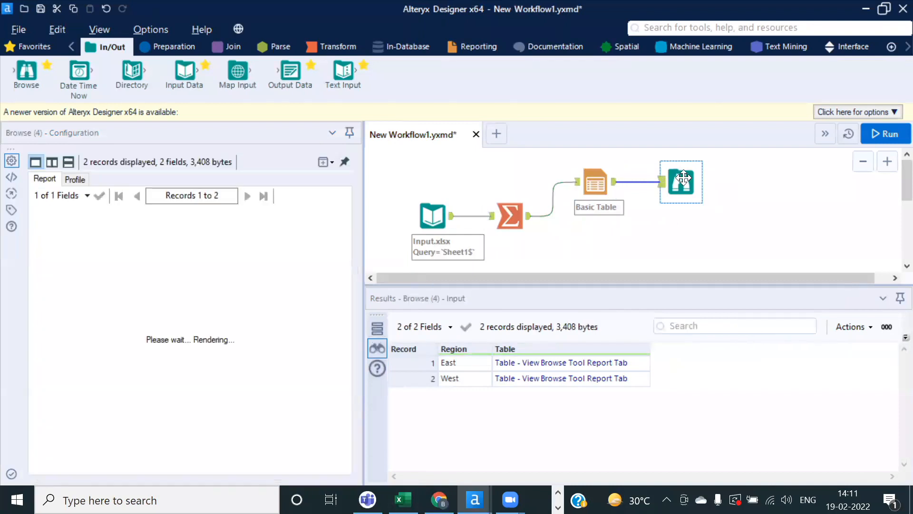
Enlarge the canvas and scroll the Browse report, comparing its Sum_TotalCost bars with test1.pdf
drag(347, 270, 334, 254)
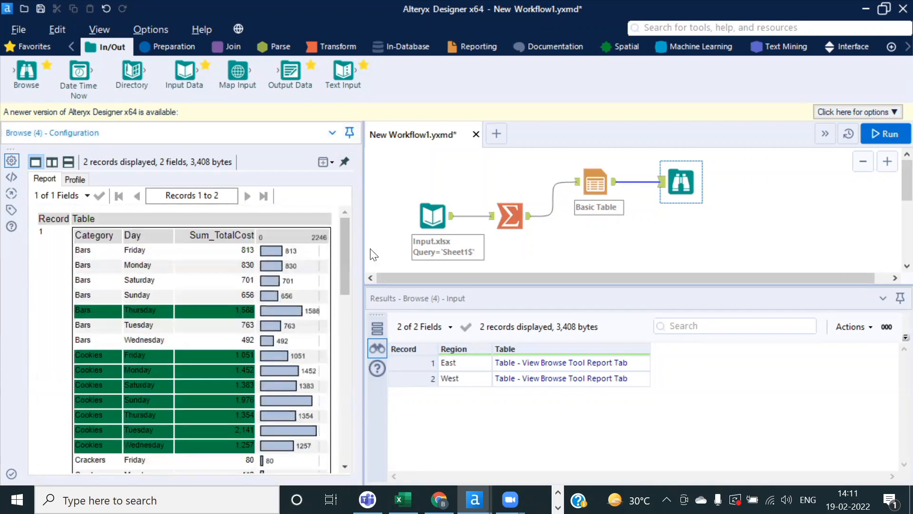
drag(579, 285, 570, 336)
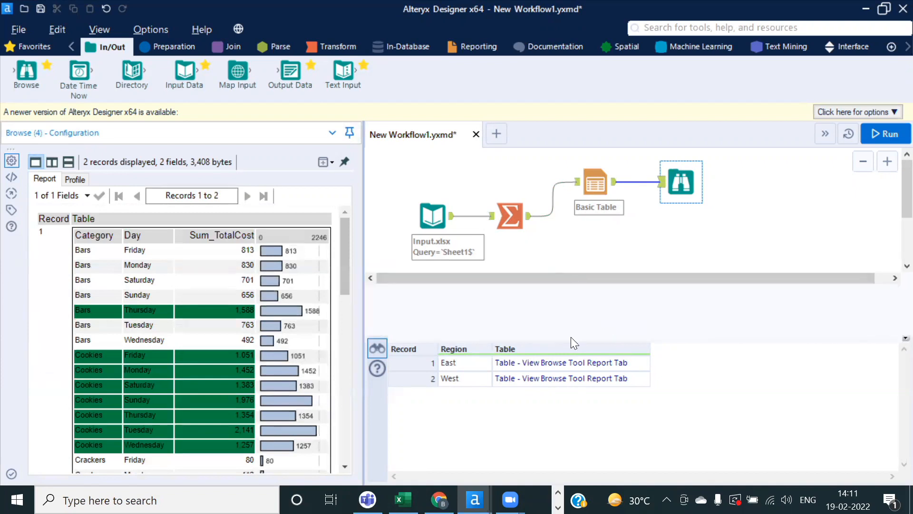
scroll(664, 228, down, 1)
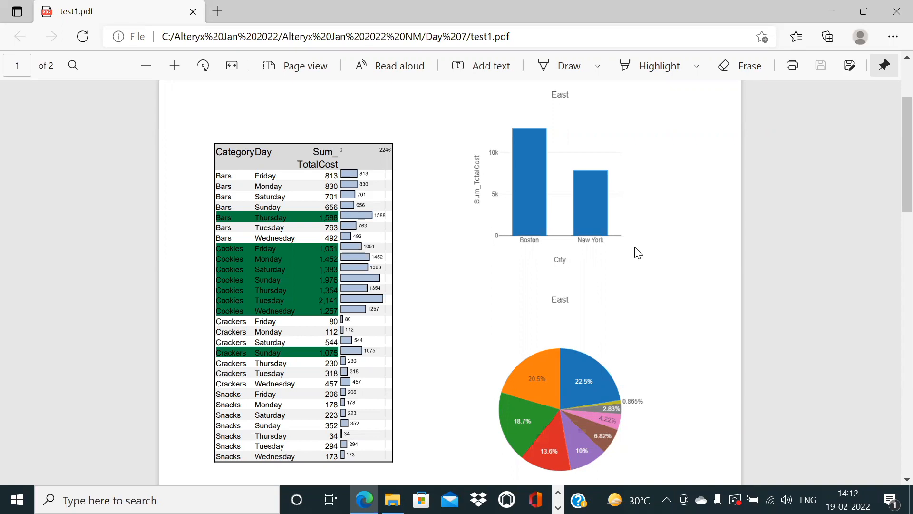
key(alt+Tab)
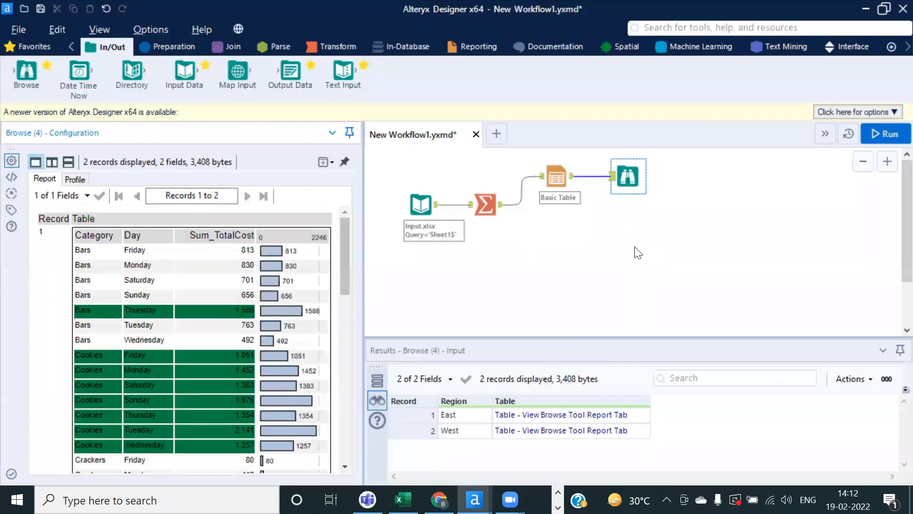
Connect a second Summarize to the input, grouping by Region and City
click(346, 46)
drag(238, 76, 478, 255)
drag(436, 205, 457, 255)
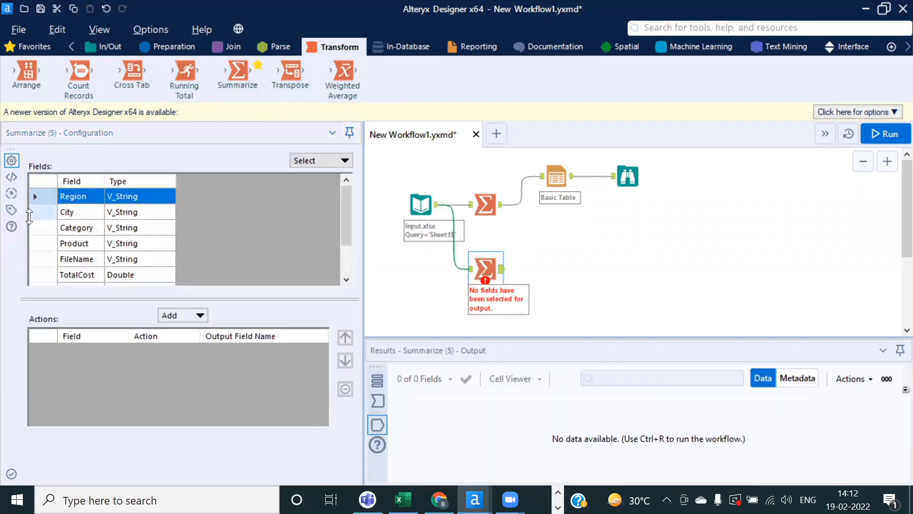
ctrl+click(44, 212)
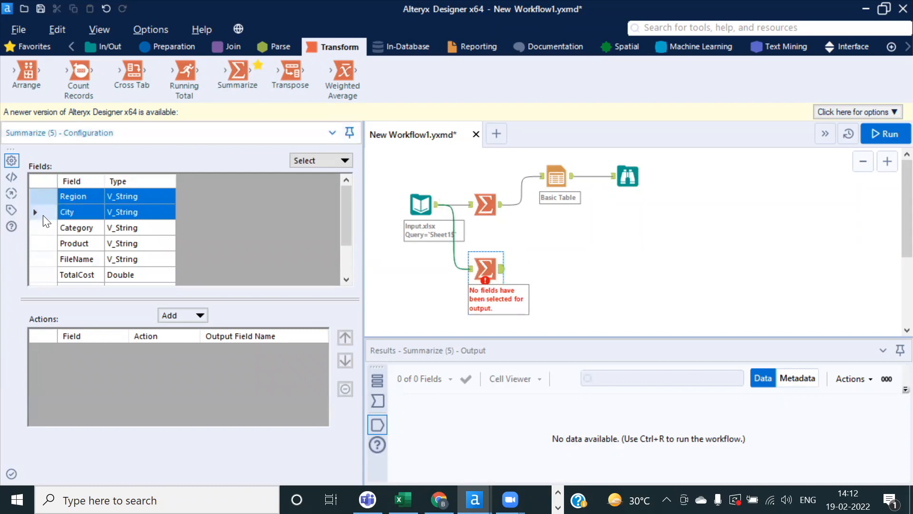
click(201, 316)
click(210, 224)
Sum TotalCost in the new summary and run the workflow, giving 4 records
scroll(51, 264, down, 1)
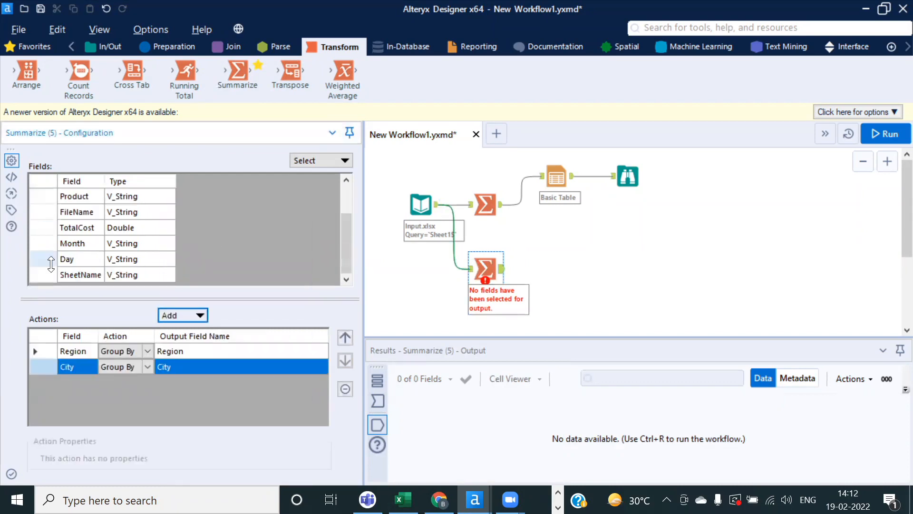
click(54, 226)
click(199, 316)
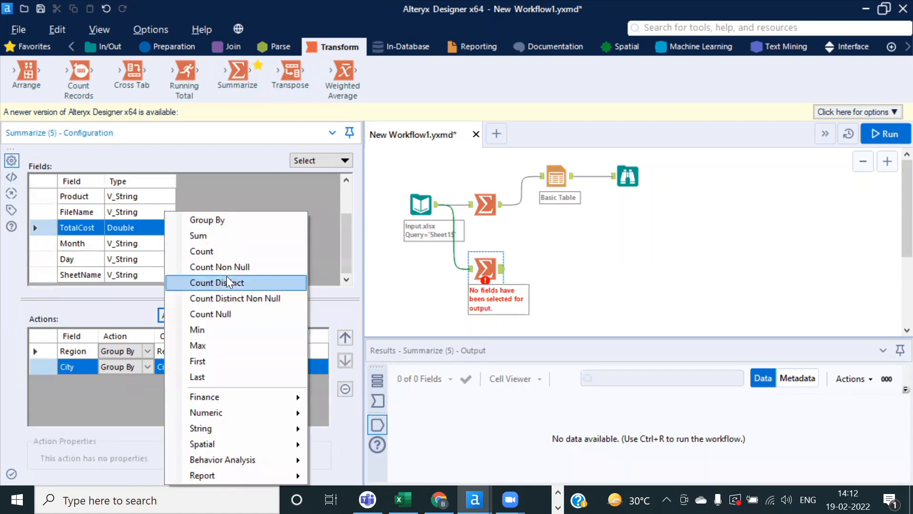
click(228, 233)
click(890, 137)
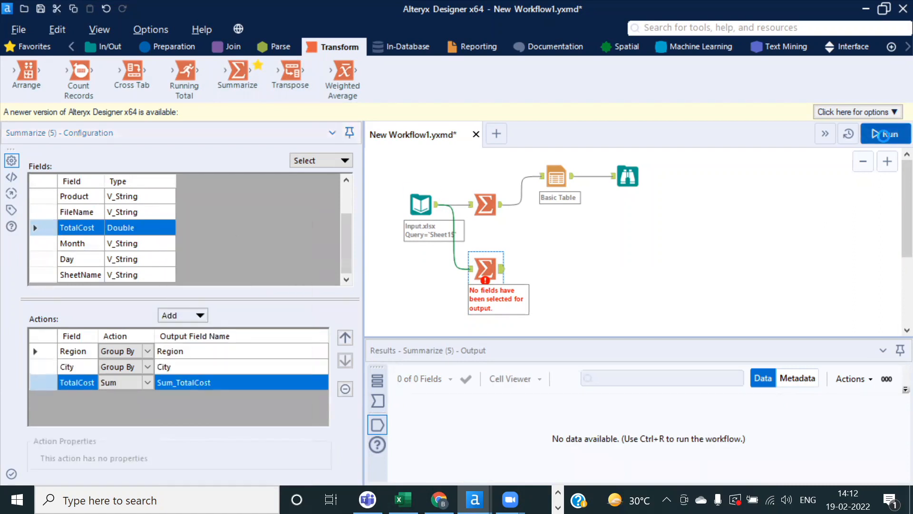
click(581, 305)
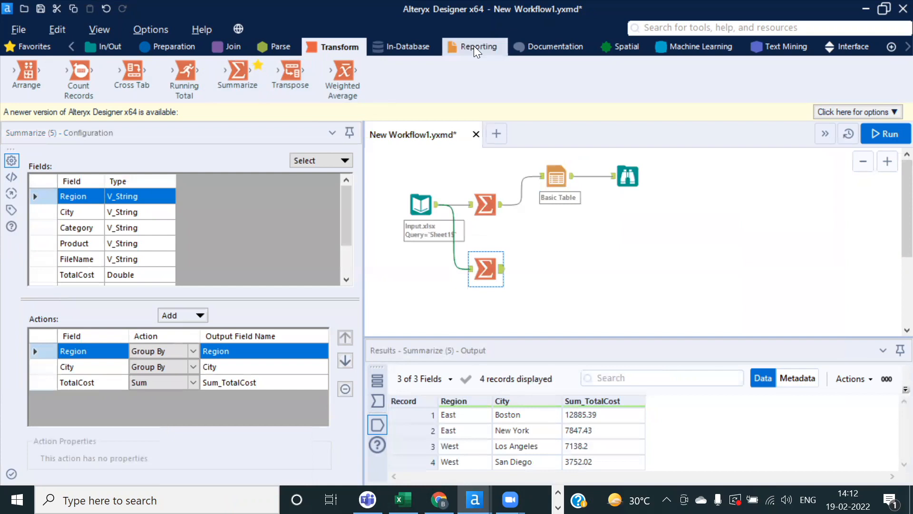
Attach an Interactive Chart after the Region-and-City Summarize, move the first Summarize up, and rerun
click(474, 48)
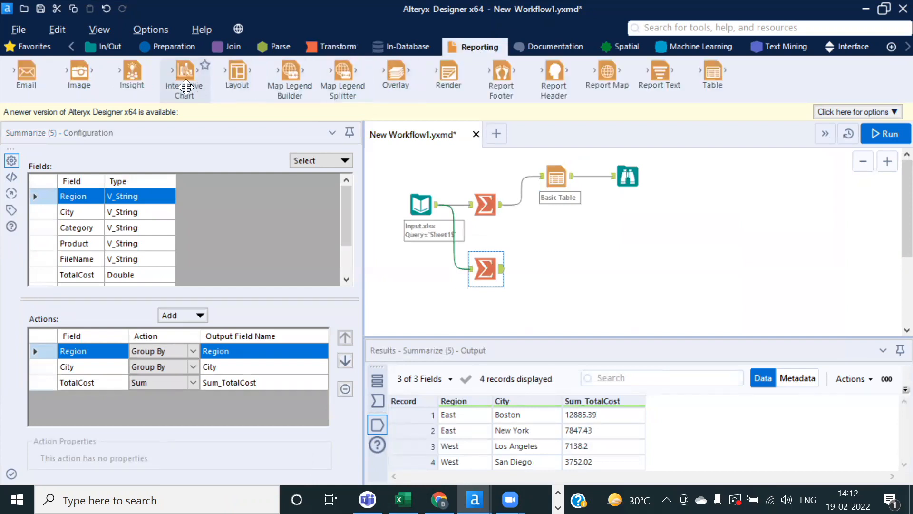
drag(183, 75, 564, 268)
drag(479, 204, 486, 167)
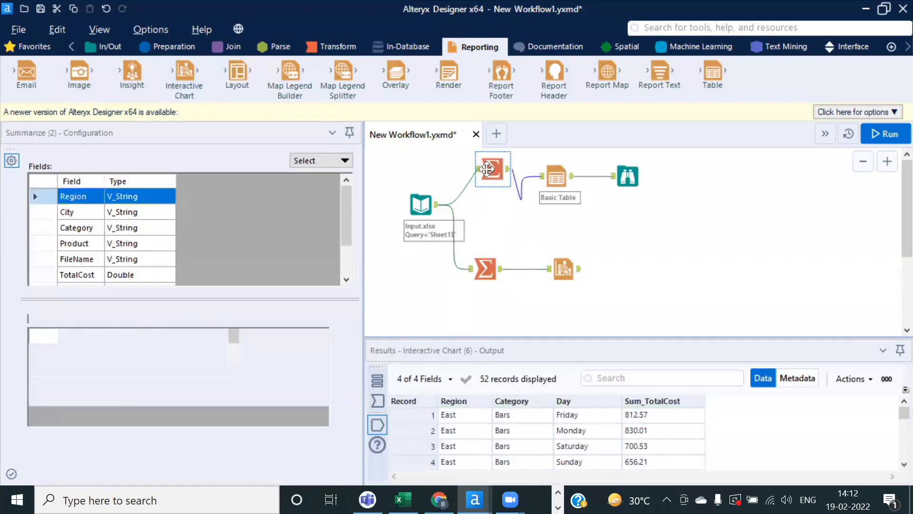
click(890, 134)
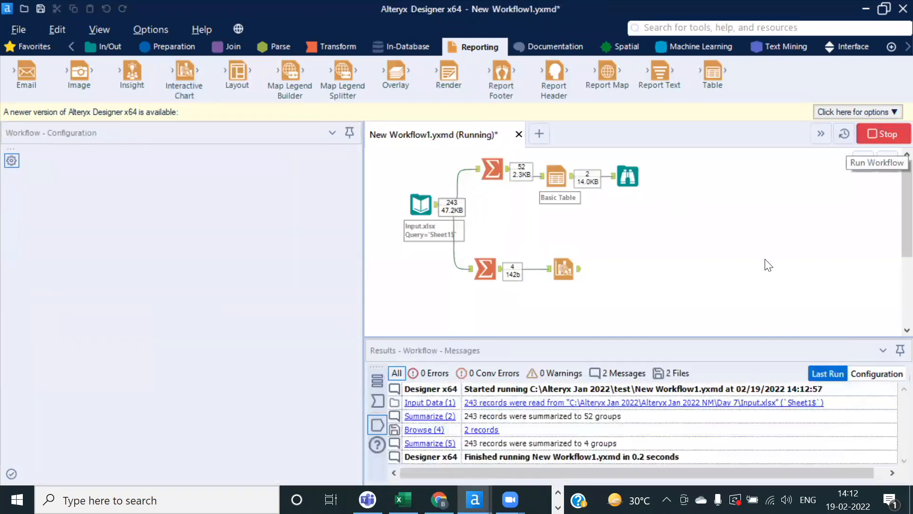
click(597, 309)
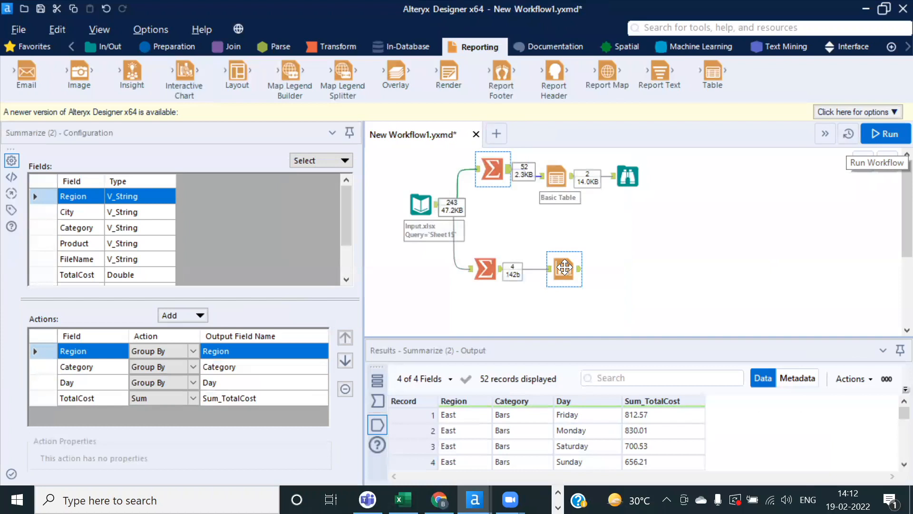
Add chart layer 0 with City on the X axis and Sum_TotalCost on the Y axis
click(563, 269)
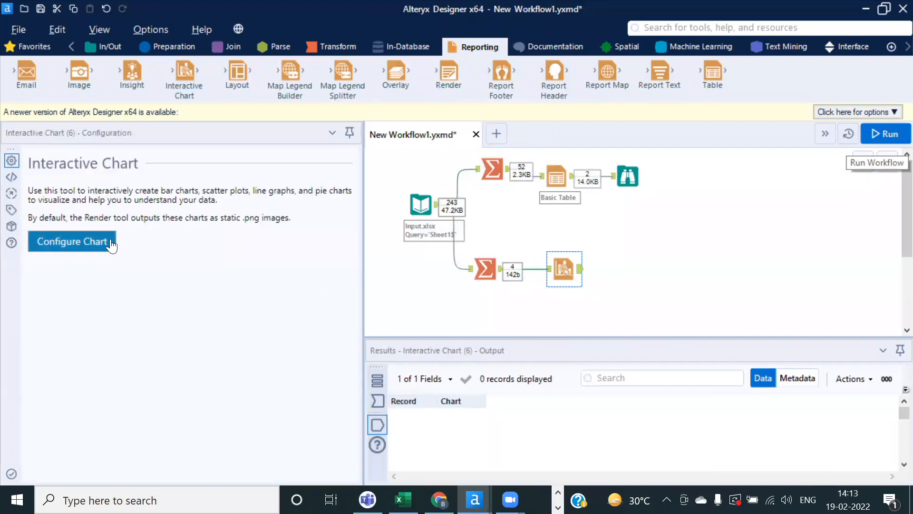
click(78, 244)
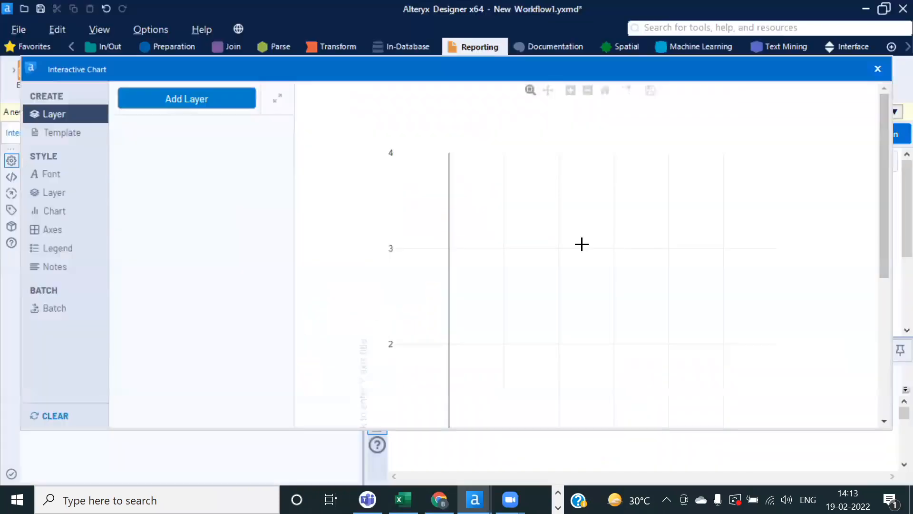
click(185, 105)
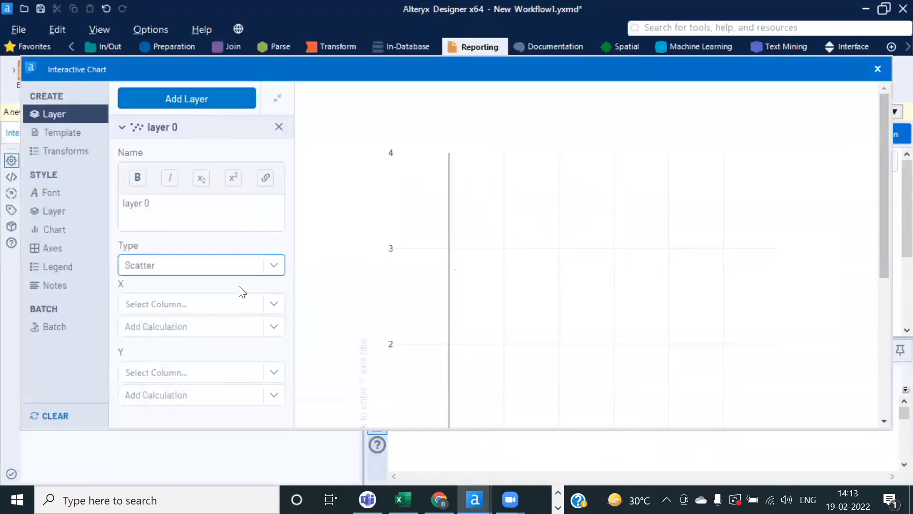
click(275, 305)
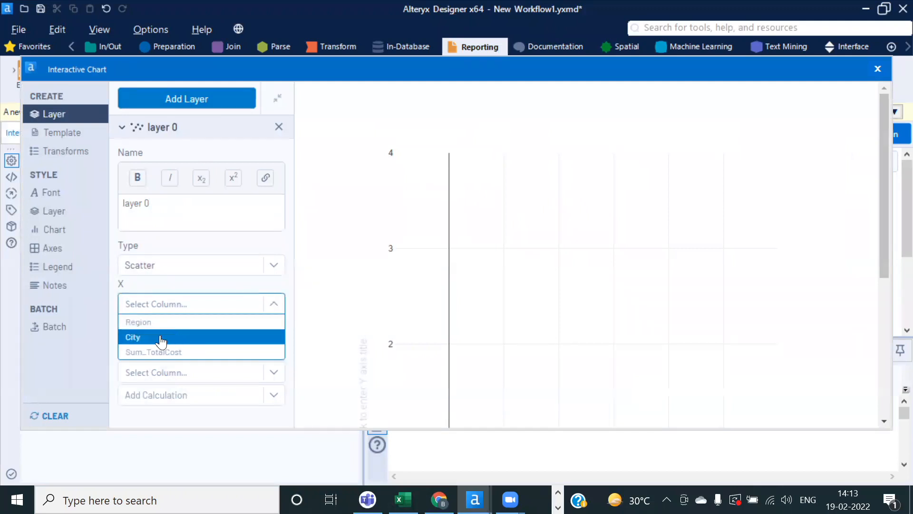
click(157, 342)
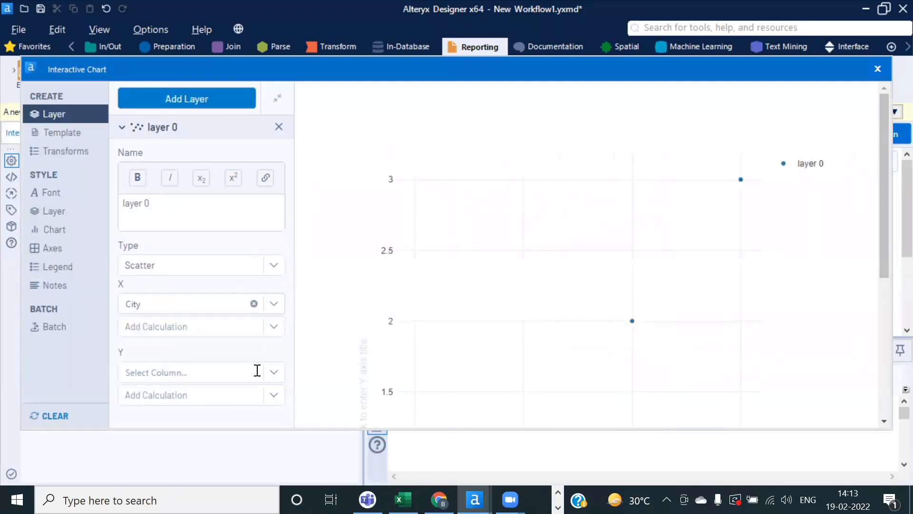
click(274, 371)
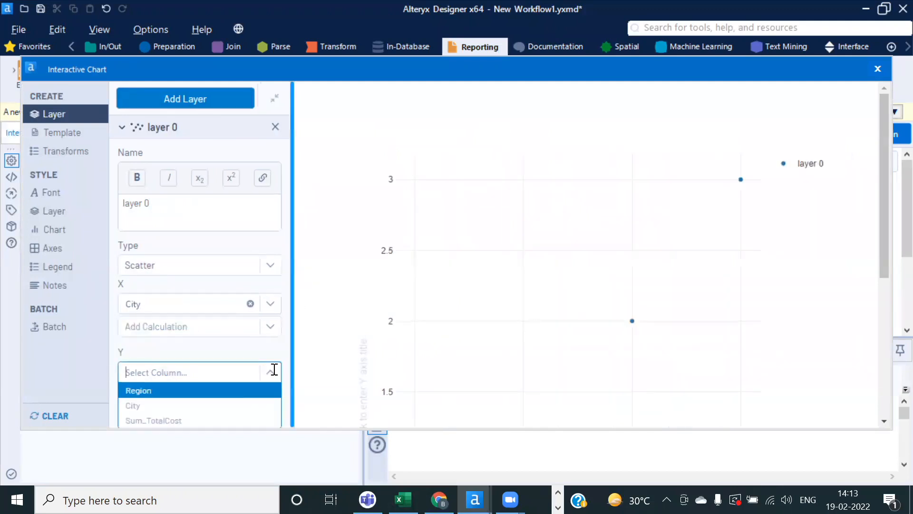
click(201, 420)
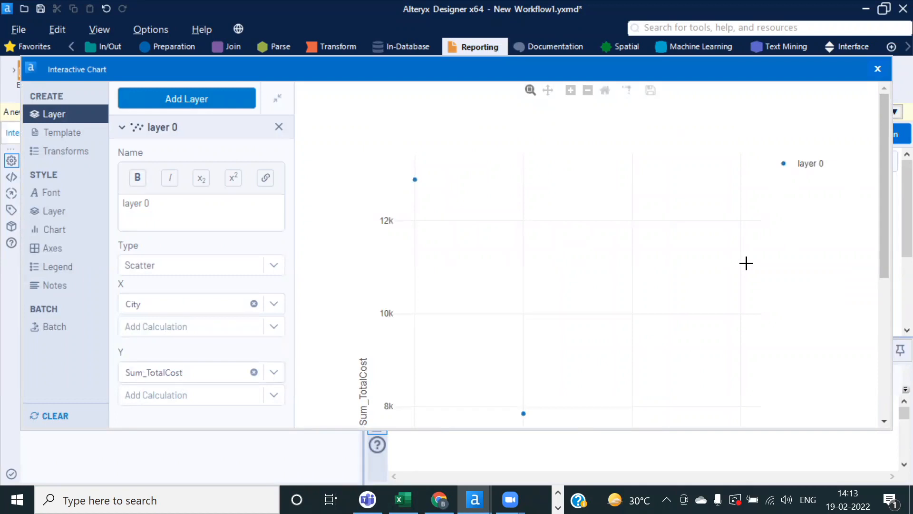
click(275, 264)
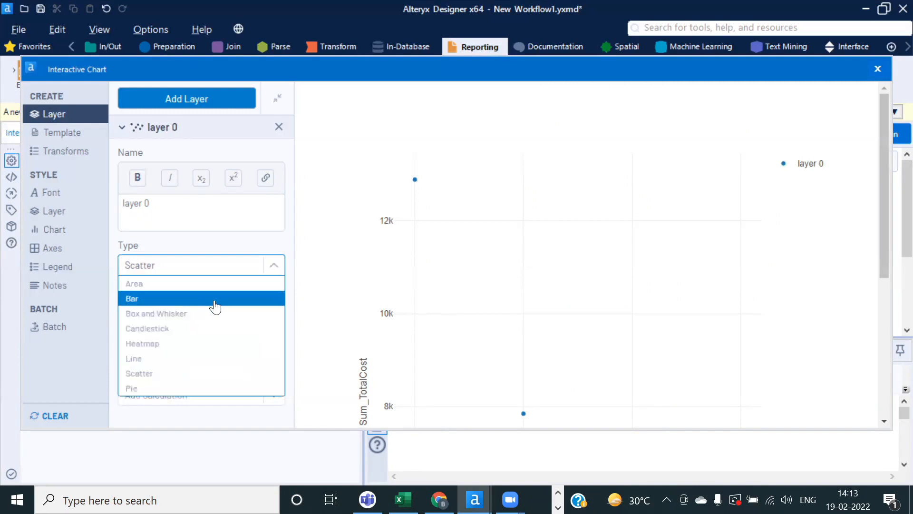
Set the layer type to Bar, showing Sum_TotalCost bars for Boston, New York, Los Angeles, San Diego
click(143, 300)
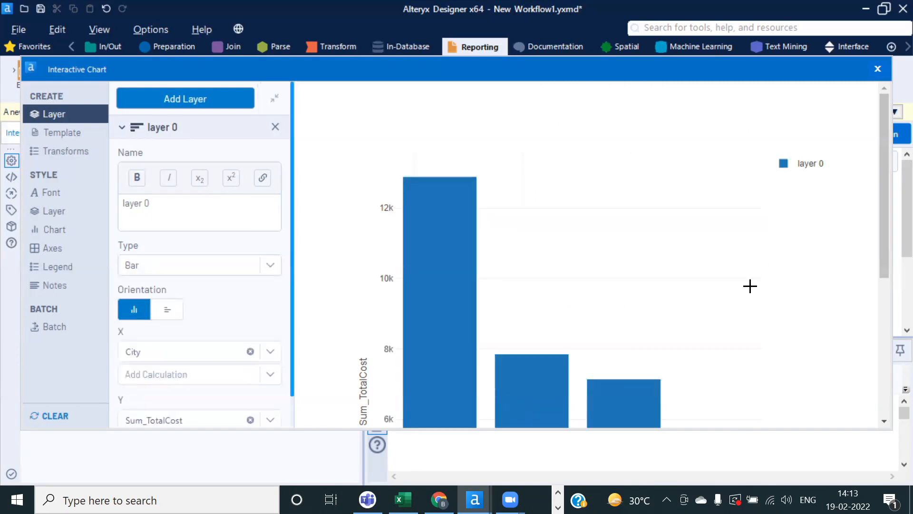
drag(883, 265, 889, 405)
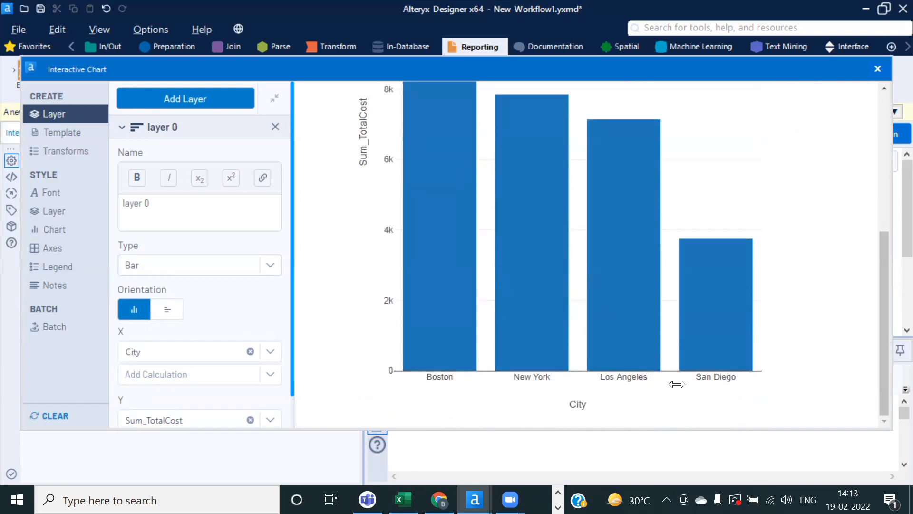
drag(883, 345, 888, 235)
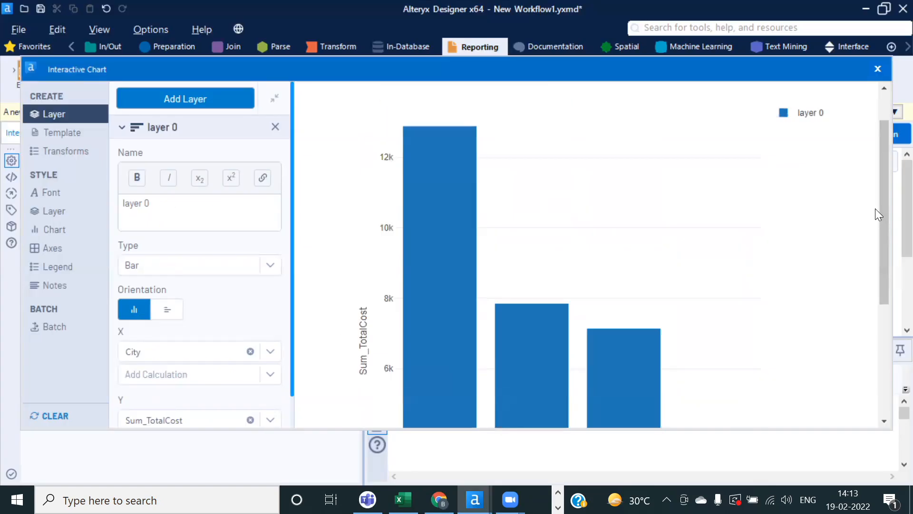
drag(884, 225, 881, 343)
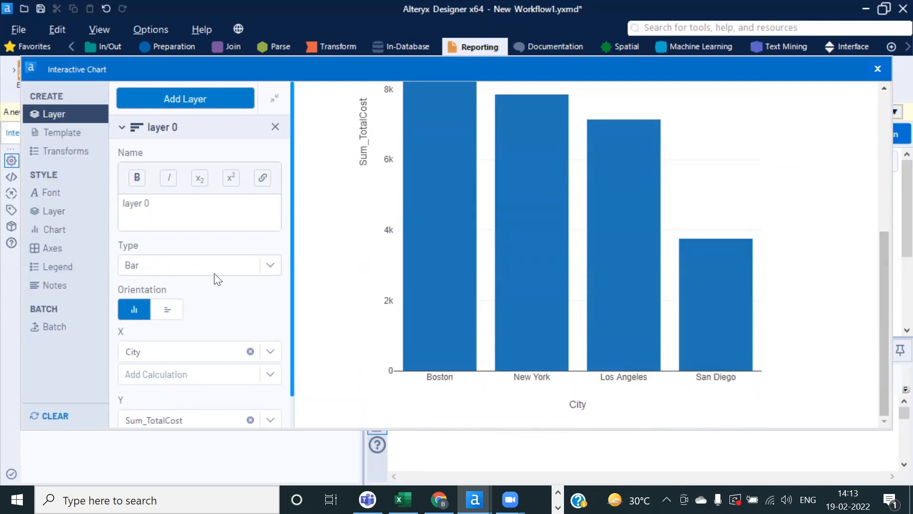
click(57, 328)
Turn Batched Charts on grouped by Region, previewing the East and West chart pages
click(158, 157)
click(273, 225)
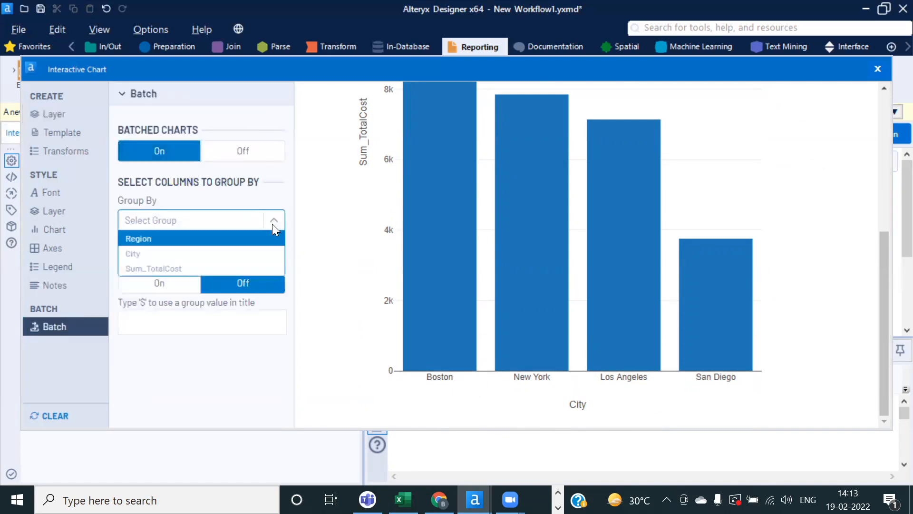
click(138, 238)
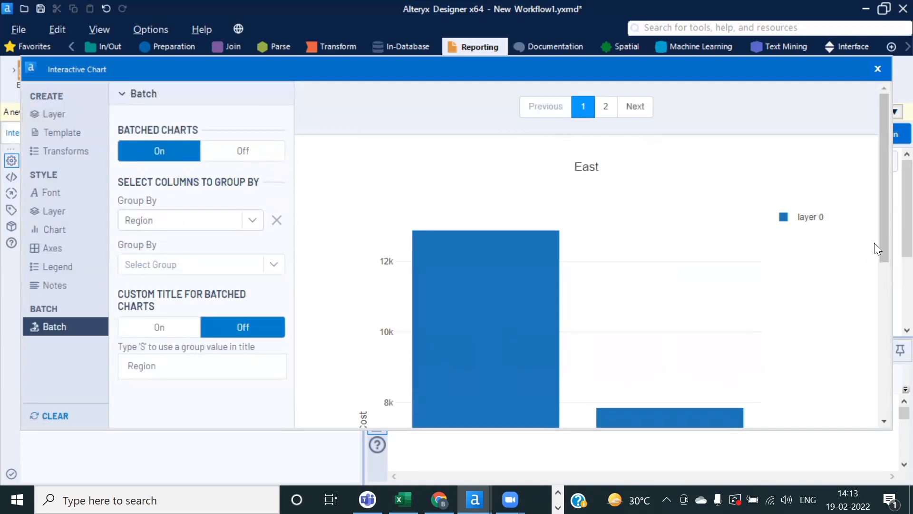
mouse_move(880, 251)
mouse_down()
mouse_move(890, 403)
mouse_move(891, 259)
mouse_up()
click(603, 113)
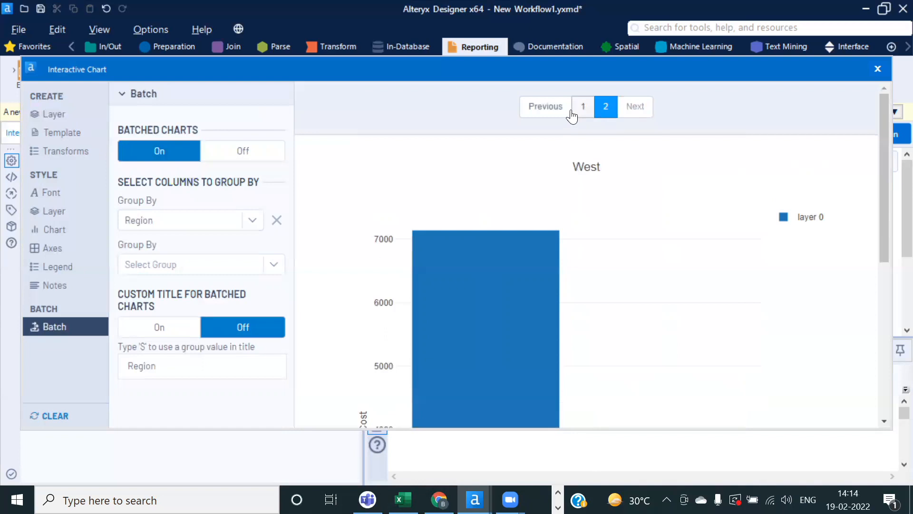
click(581, 109)
click(606, 108)
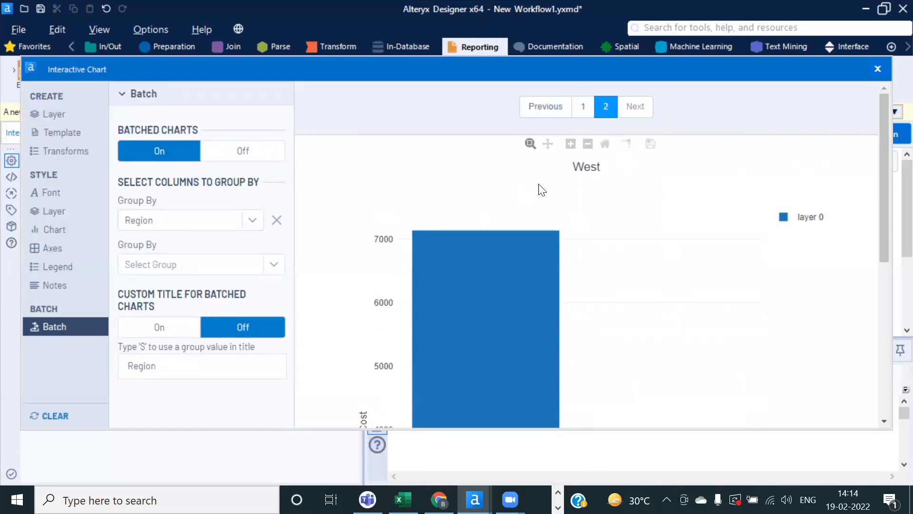
click(583, 107)
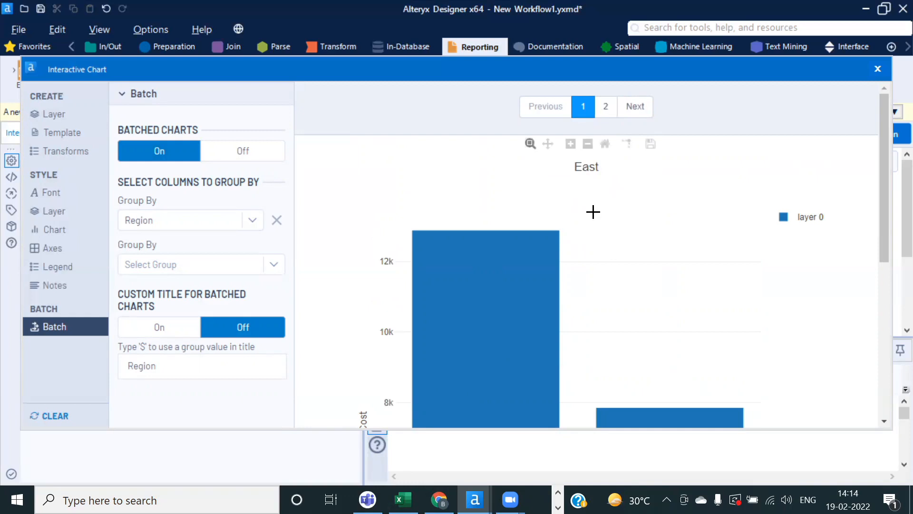
drag(882, 212, 889, 381)
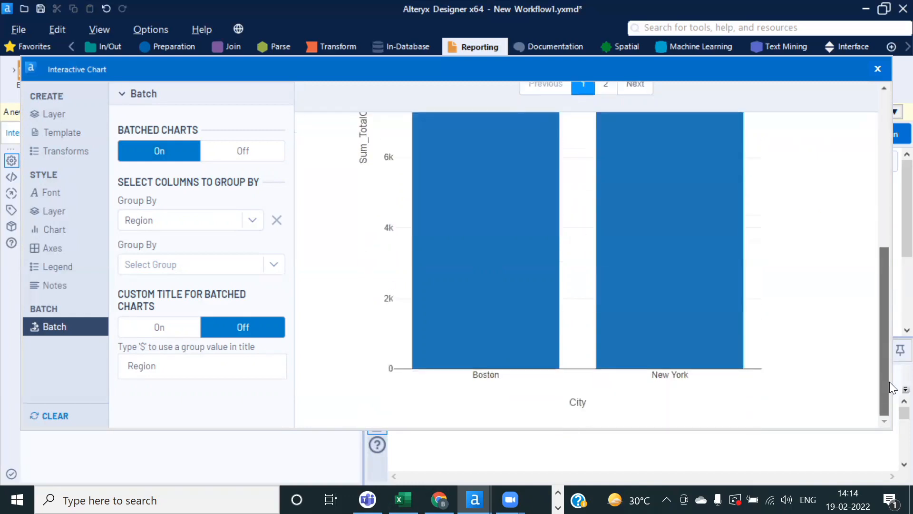
Add a Browse tool after the Interactive Chart and rerun, yielding East and West chart records
click(877, 68)
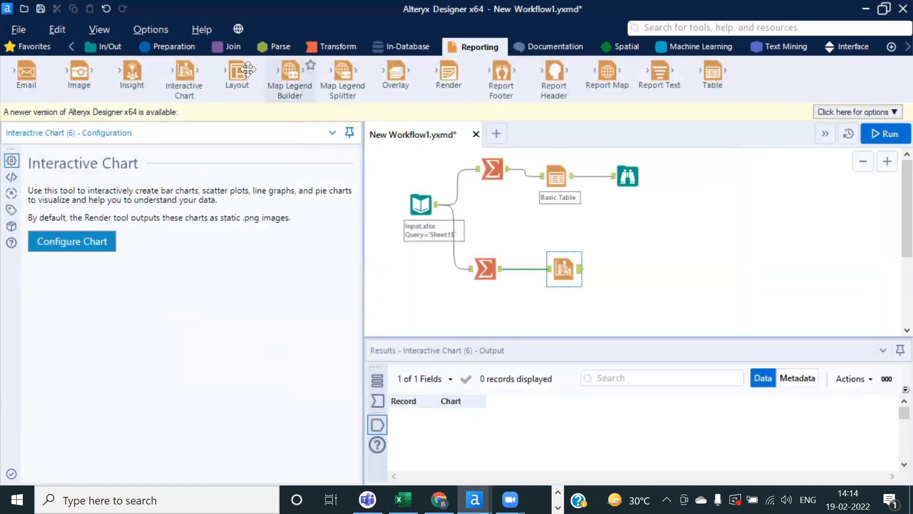
click(105, 46)
drag(26, 71, 623, 299)
click(890, 133)
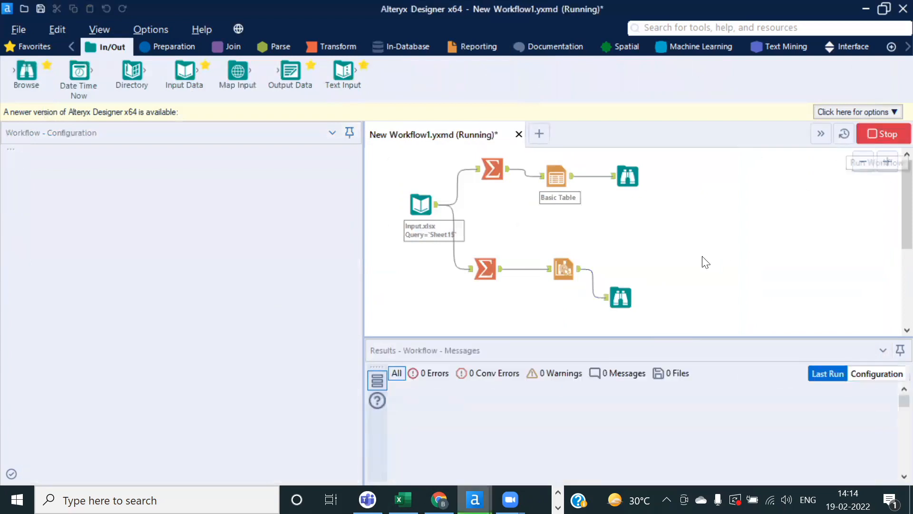
click(590, 301)
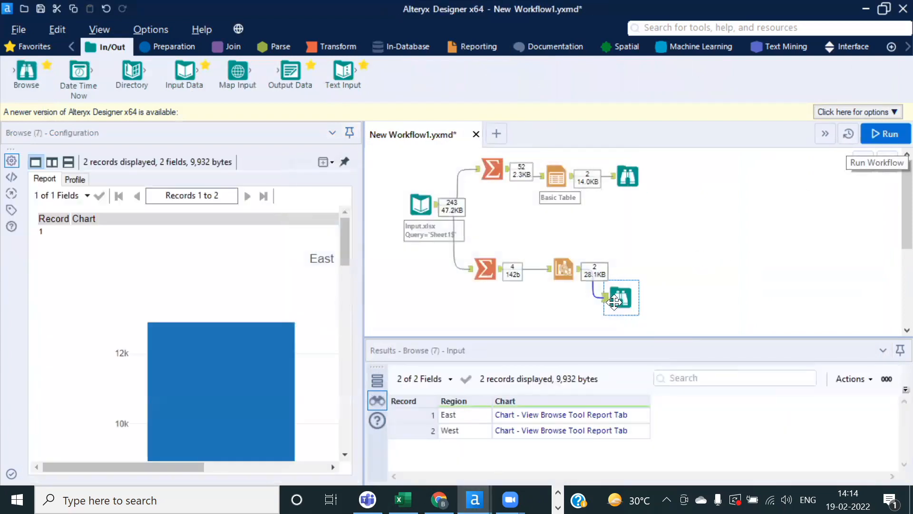
drag(363, 256, 422, 235)
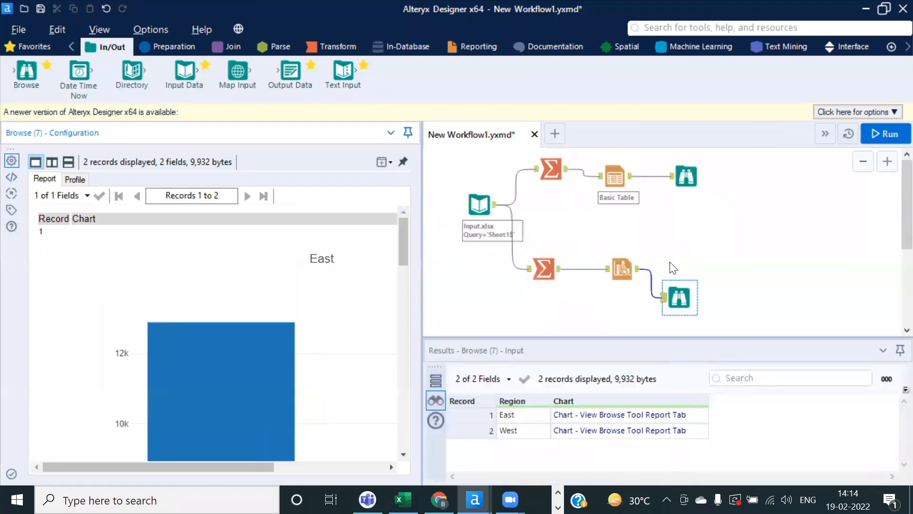
Reopen the Interactive Chart configuration to review layer 0, then close it for the Reporting tools
click(621, 269)
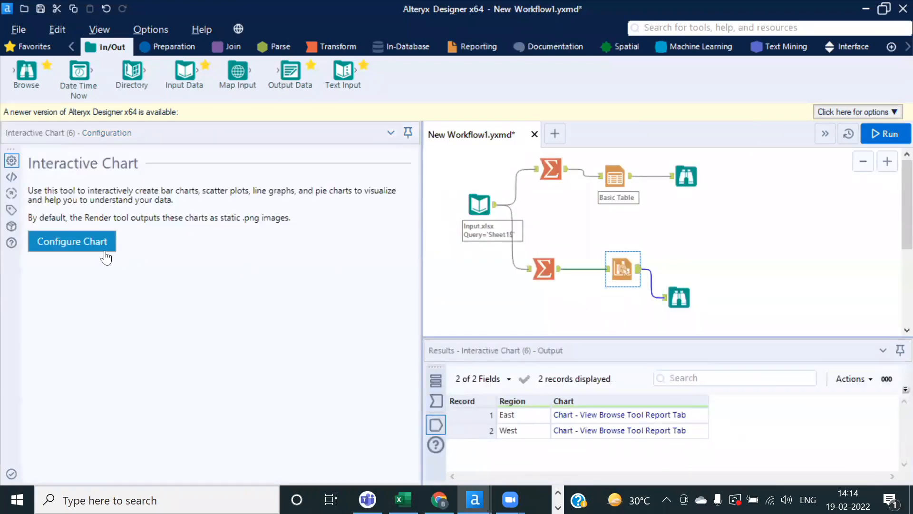
click(91, 243)
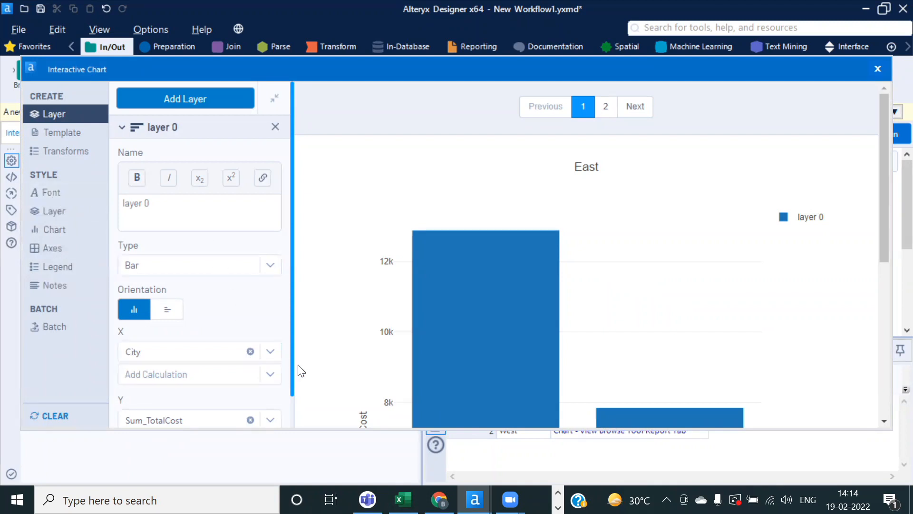
drag(291, 370, 293, 405)
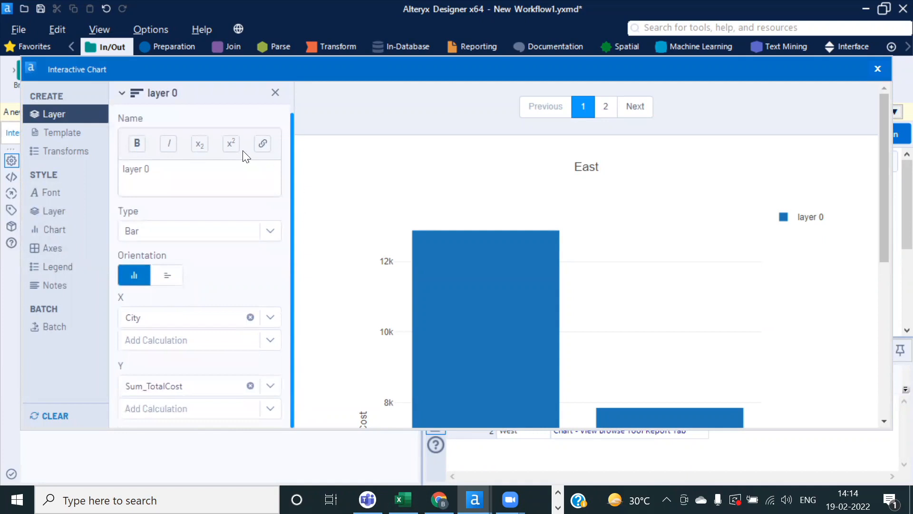
click(879, 68)
click(440, 56)
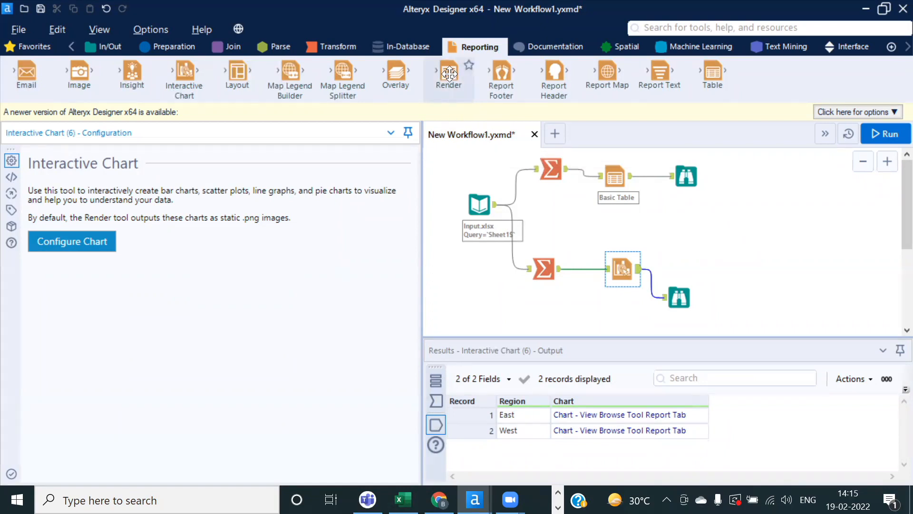
Line up the Basic Table and both Browse tools on the canvas
click(613, 173)
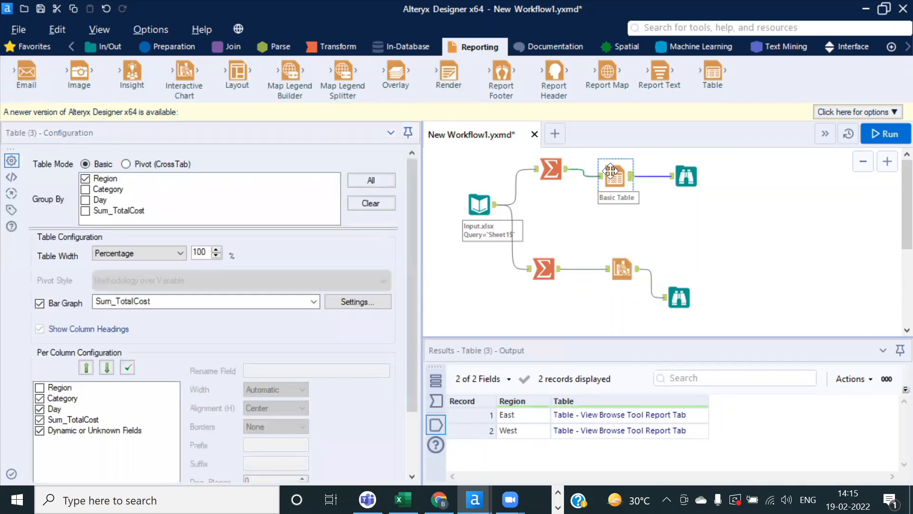
drag(611, 169, 608, 172)
drag(672, 290, 680, 261)
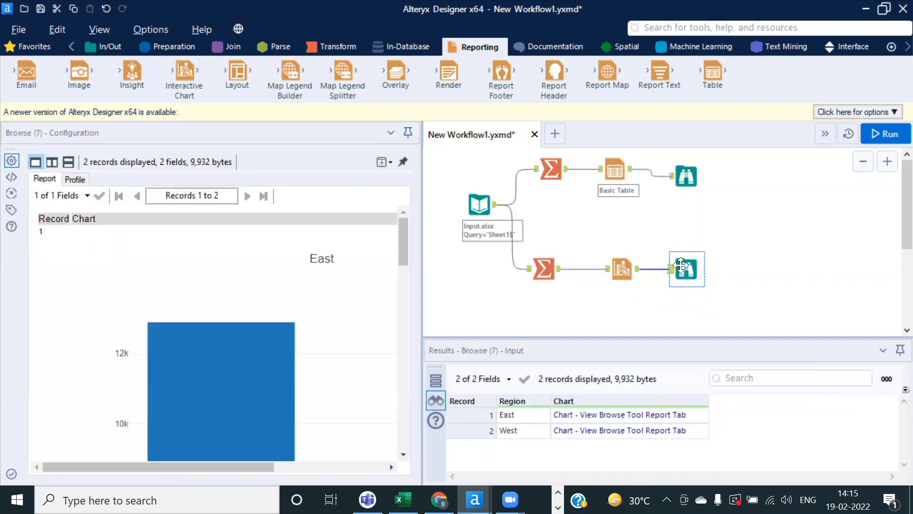
ctrl+click(689, 177)
drag(689, 178, 688, 170)
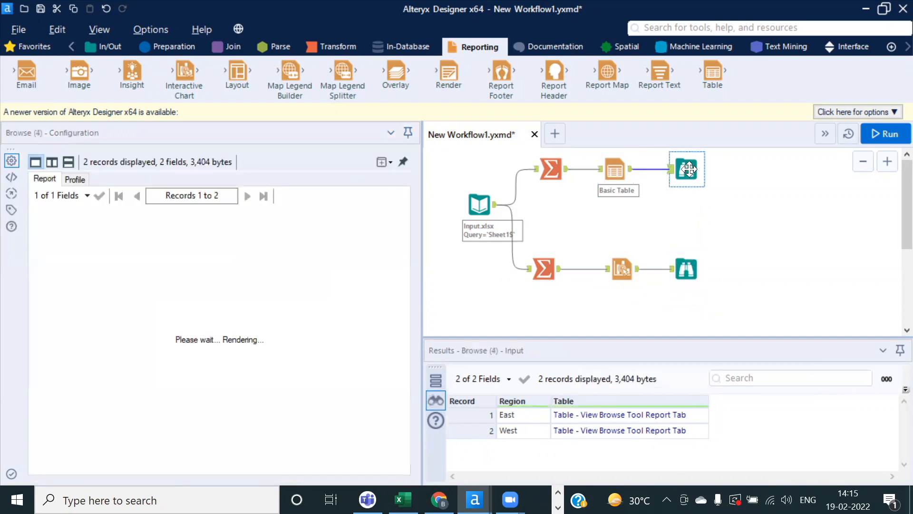
Run the workflow, spread the two Browse tools further apart, then go to test1.pdf
click(884, 134)
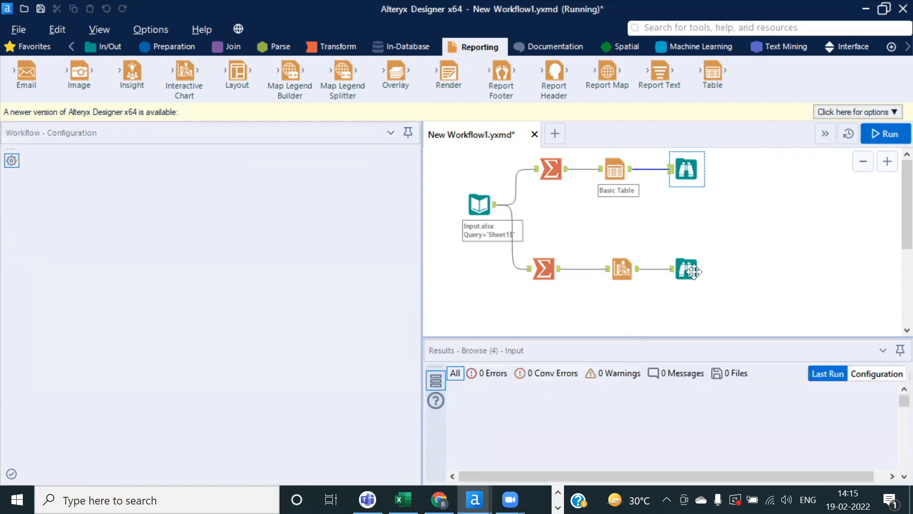
click(585, 305)
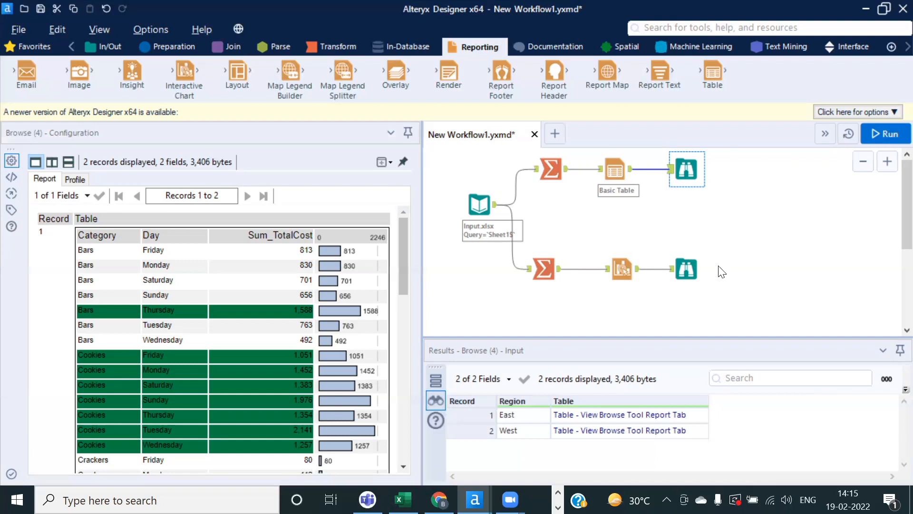
drag(692, 255, 693, 283)
drag(687, 179, 694, 149)
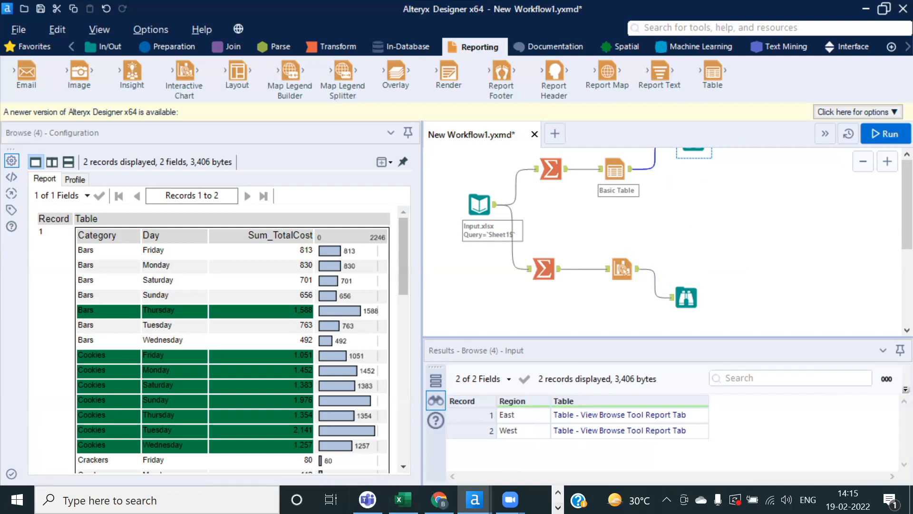
key(alt+Tab)
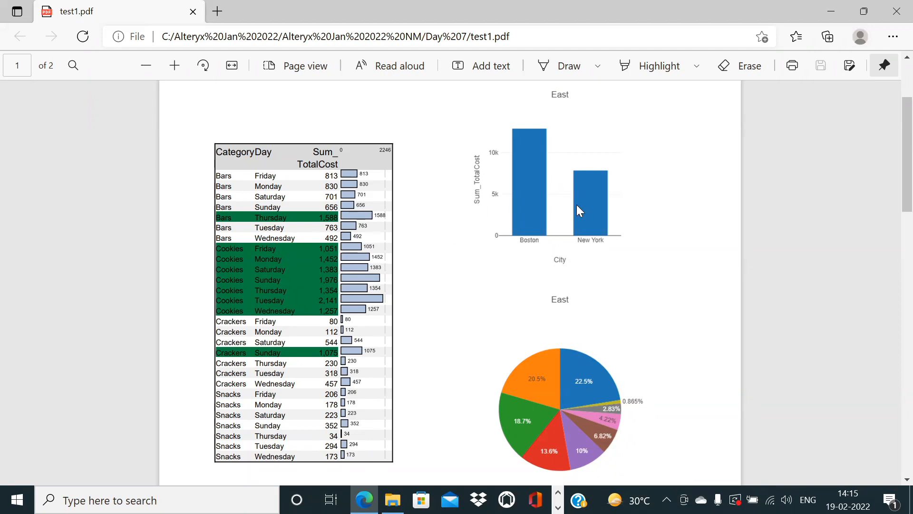
Back in Alteryx, view the lower Browse tool's chart output for East and West
key(alt+Tab)
click(689, 304)
key(alt+Tab)
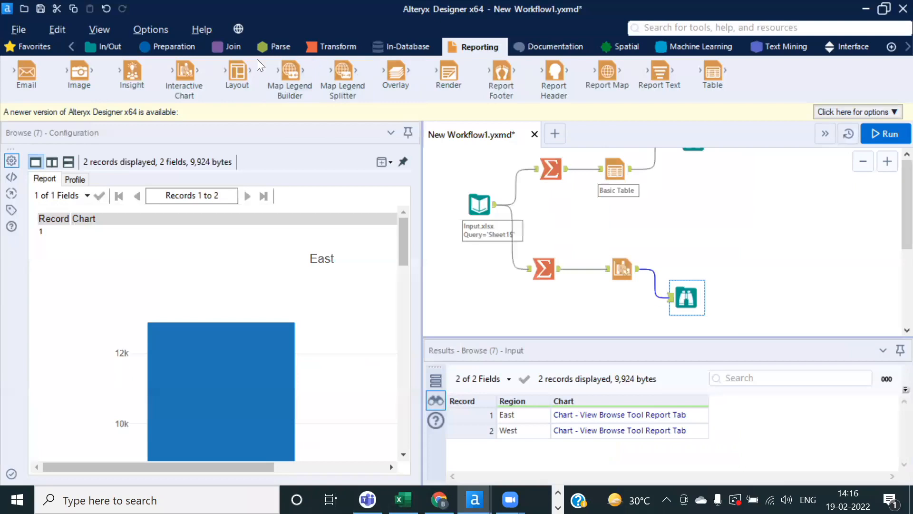
Add a Join tool fed by the chart branch and the Basic Table output
click(162, 45)
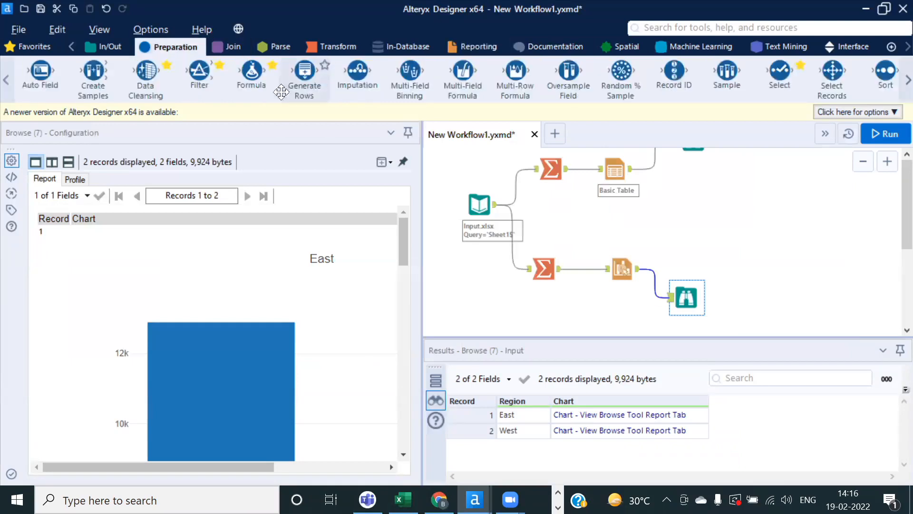
click(224, 46)
drag(184, 72, 698, 222)
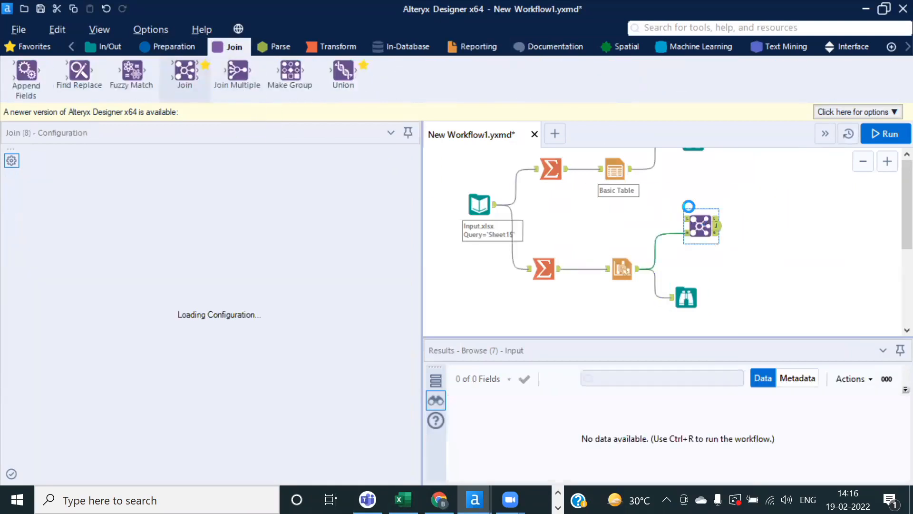
drag(632, 175, 685, 219)
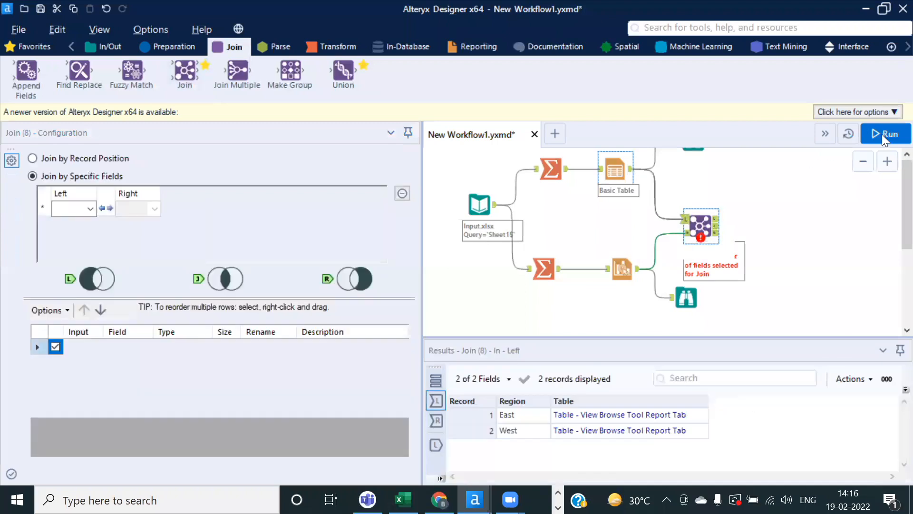
key(ctrl+r)
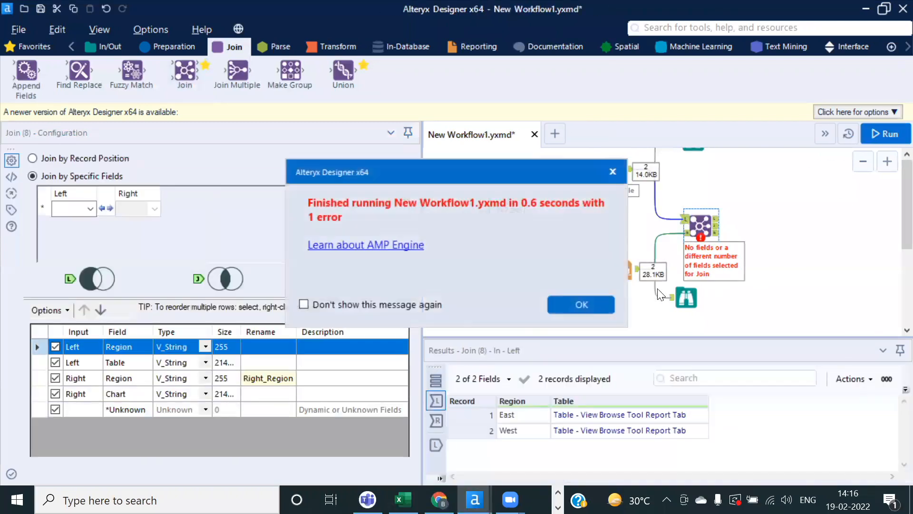
click(587, 303)
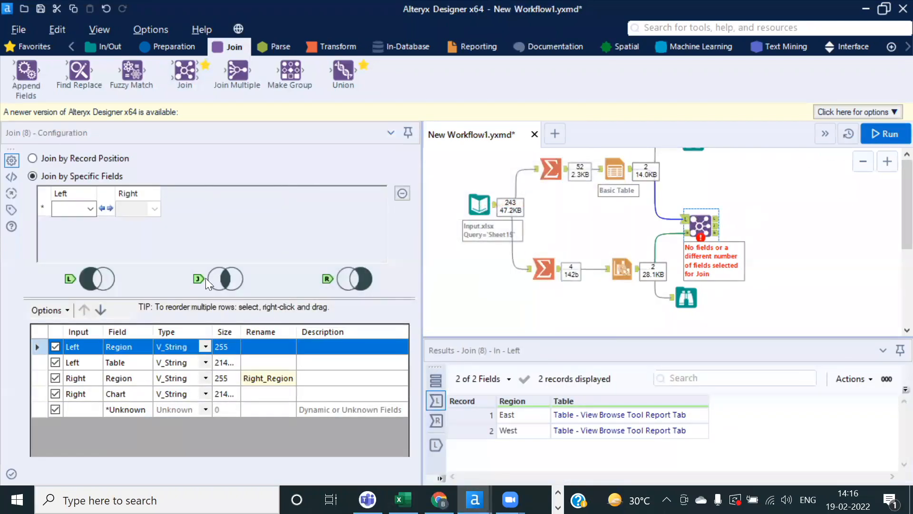
Join both inputs on Region, drop Right_Region, and rerun the workflow
click(71, 209)
click(78, 220)
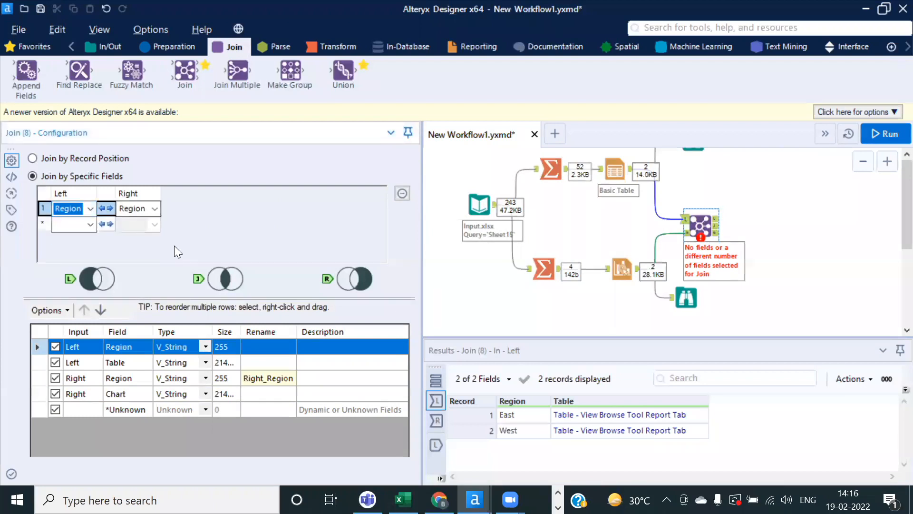
click(55, 377)
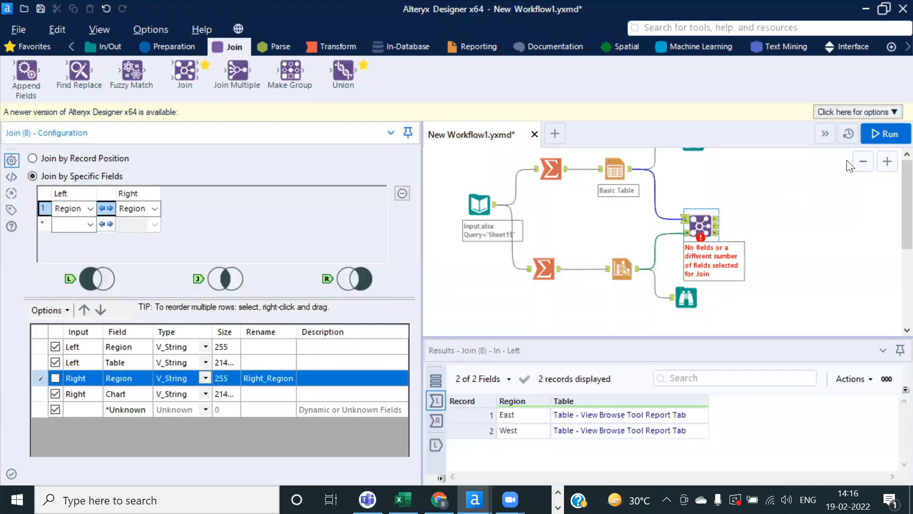
click(885, 133)
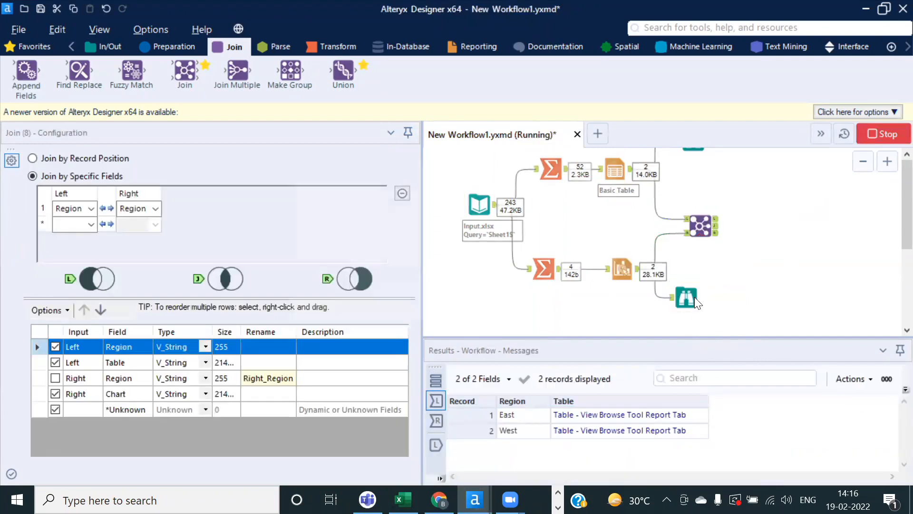
click(585, 302)
Inspect the joined East record's Table and Chart values
click(700, 225)
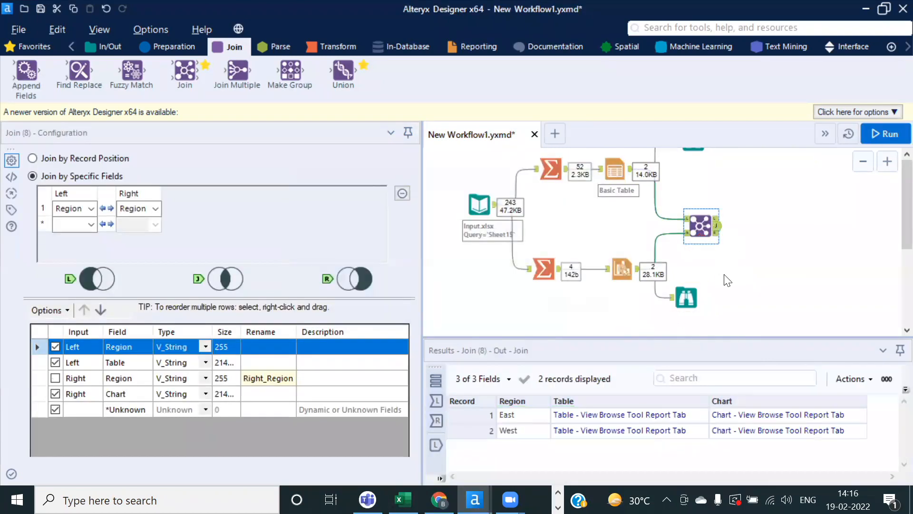
click(508, 415)
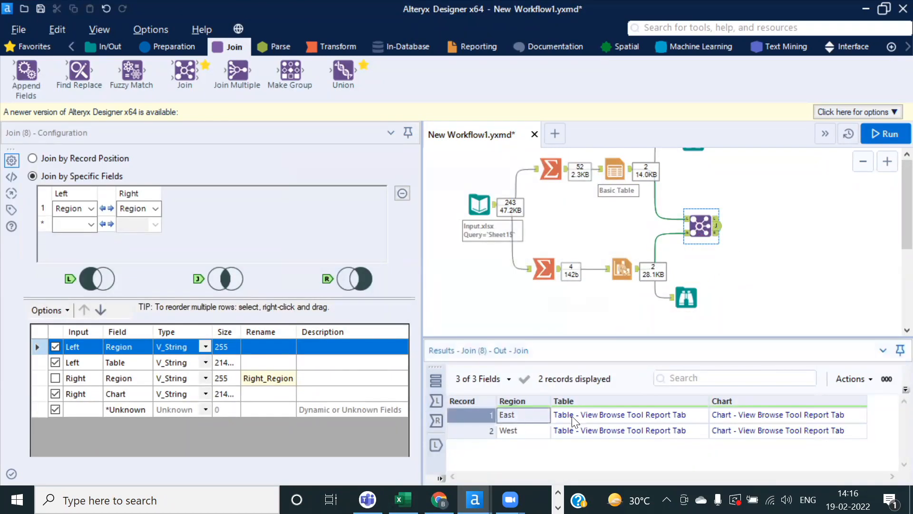
click(602, 413)
click(771, 412)
click(642, 416)
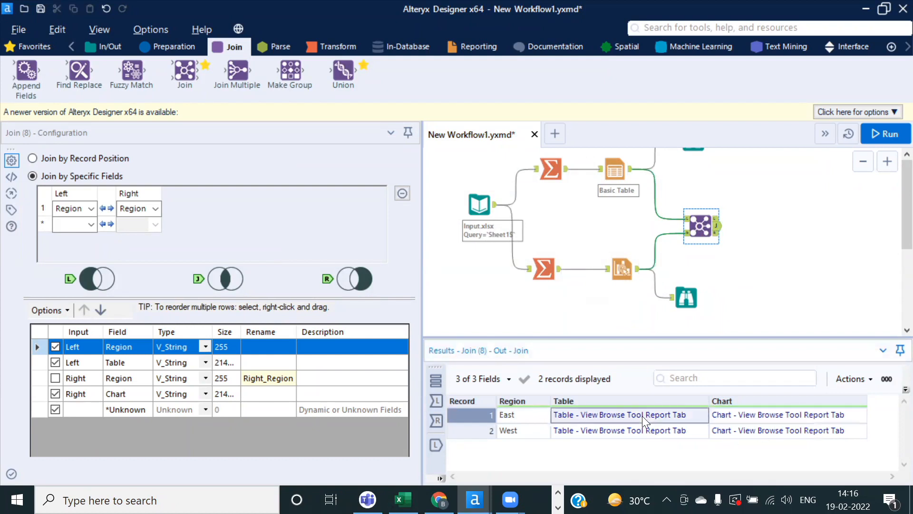
click(749, 414)
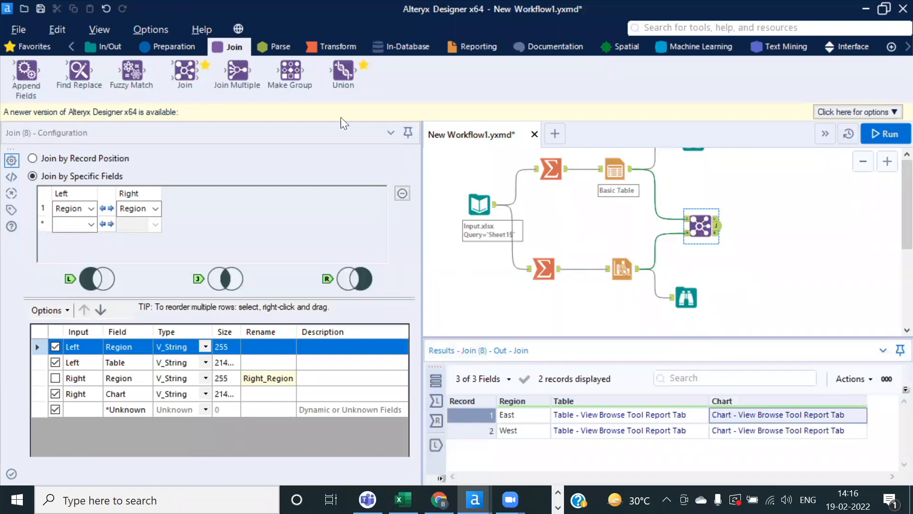
click(492, 46)
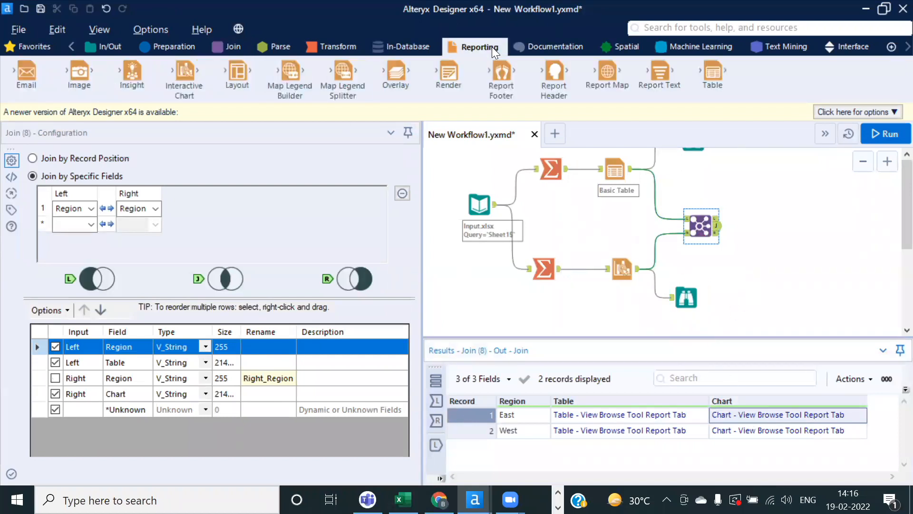
Add a Horizontal Layout tool after the Join, followed by a Browse tool
drag(239, 80, 764, 225)
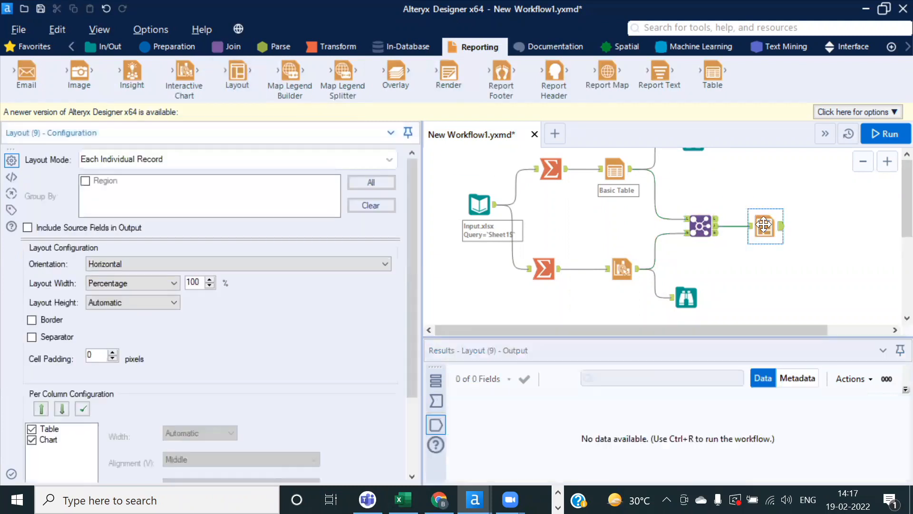
mouse_move(413, 269)
mouse_down()
mouse_move(414, 349)
mouse_move(413, 280)
mouse_up()
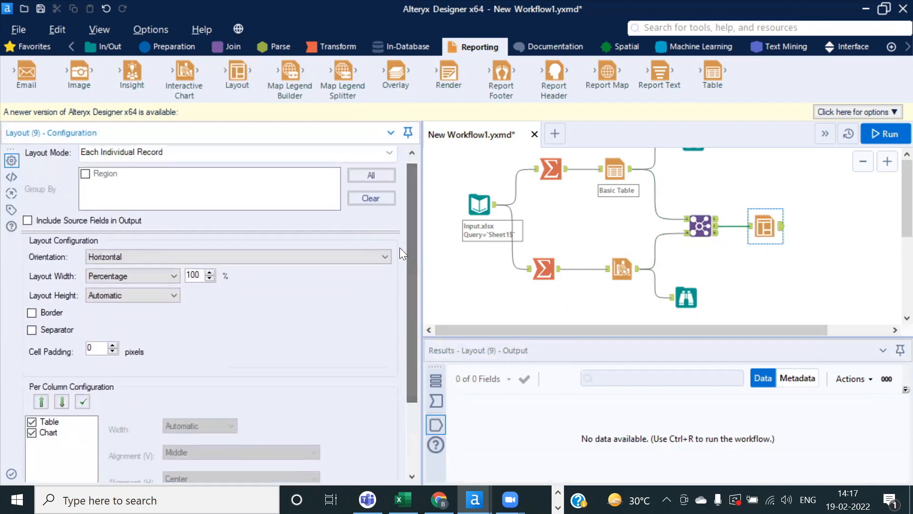
click(385, 257)
click(385, 257)
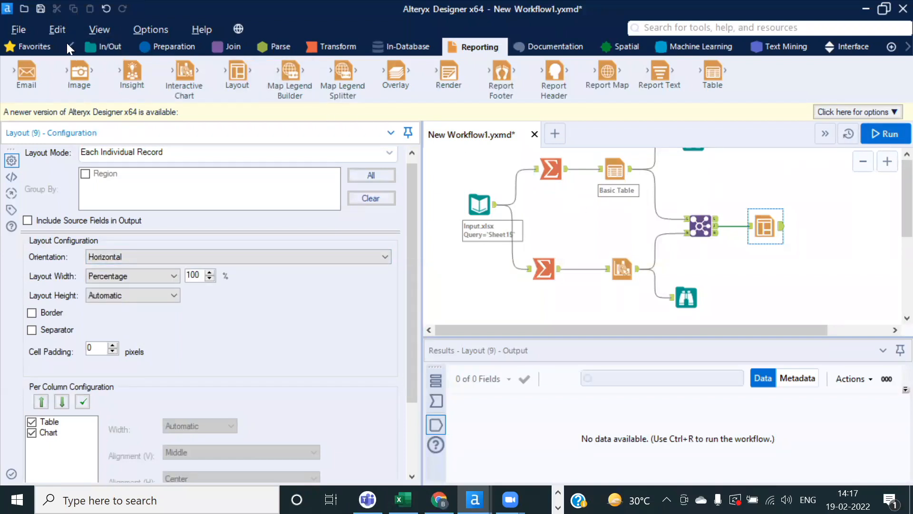
click(100, 47)
drag(38, 73, 815, 205)
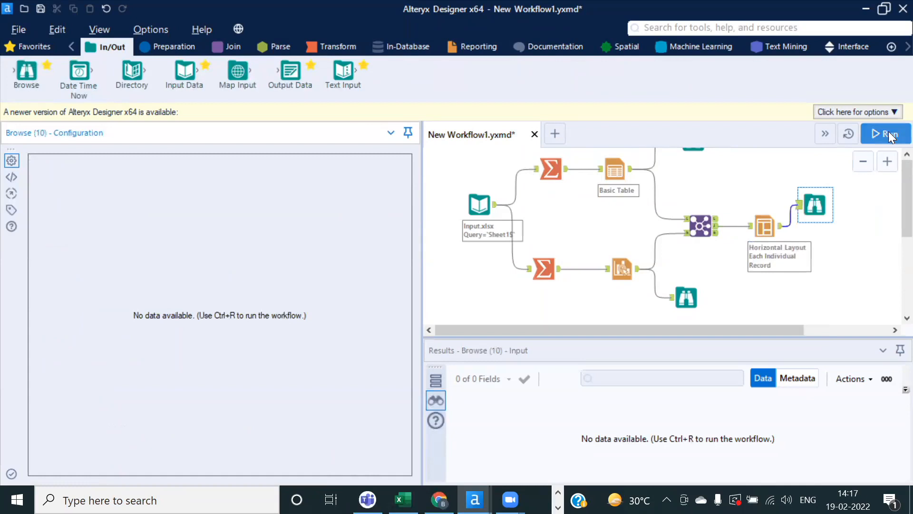
Run the workflow and view the combined layout output in a wider results area
click(887, 134)
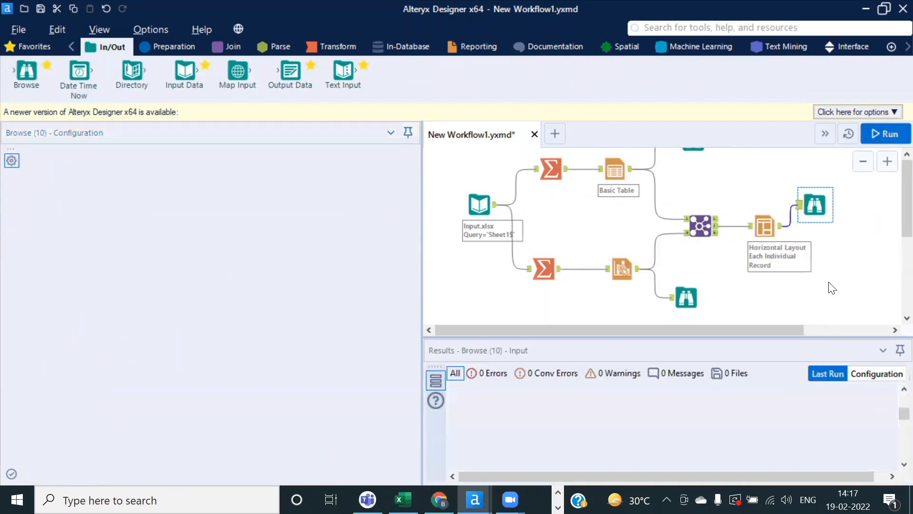
click(815, 205)
click(585, 303)
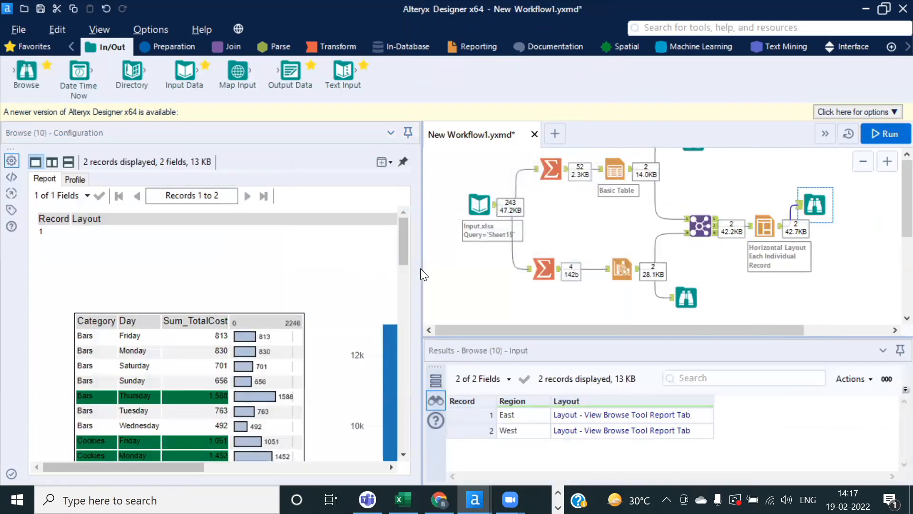
drag(425, 273, 365, 213)
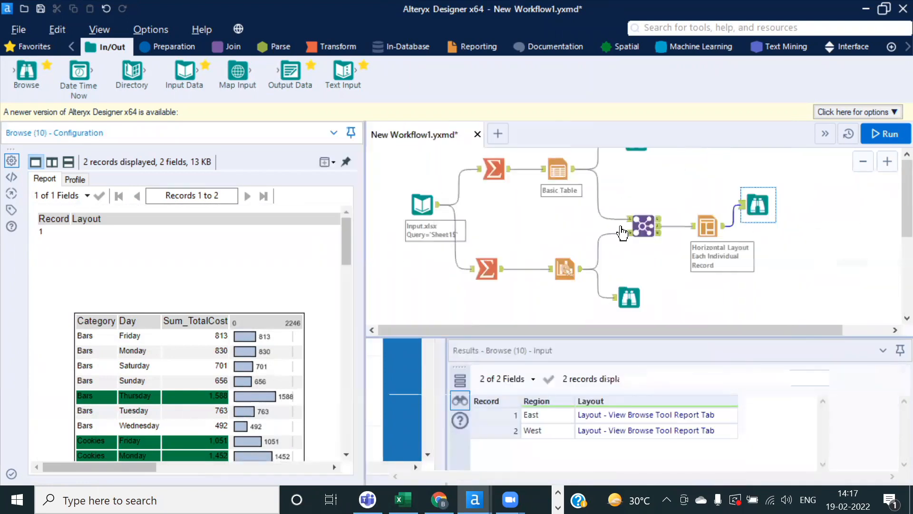
scroll(775, 252, down, 2)
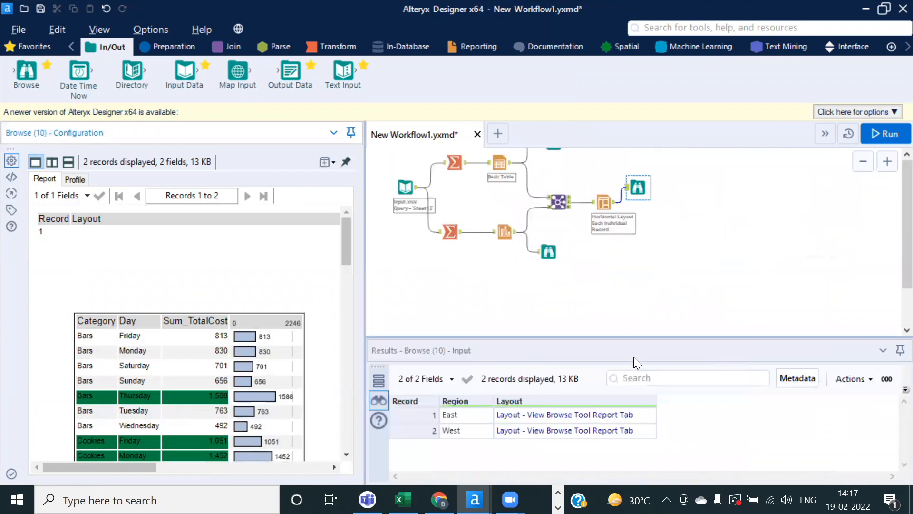
Compare the East record's Table and Chart join values with its Layout value
click(566, 204)
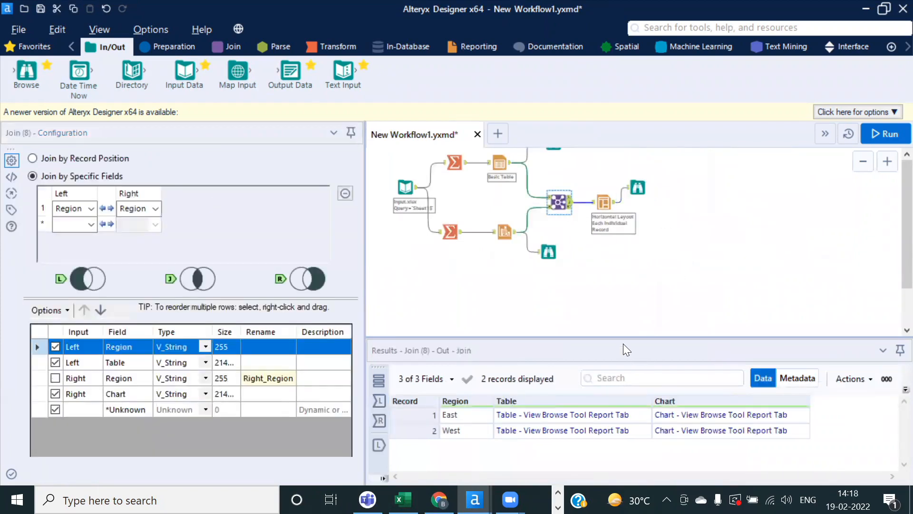
drag(617, 336, 616, 284)
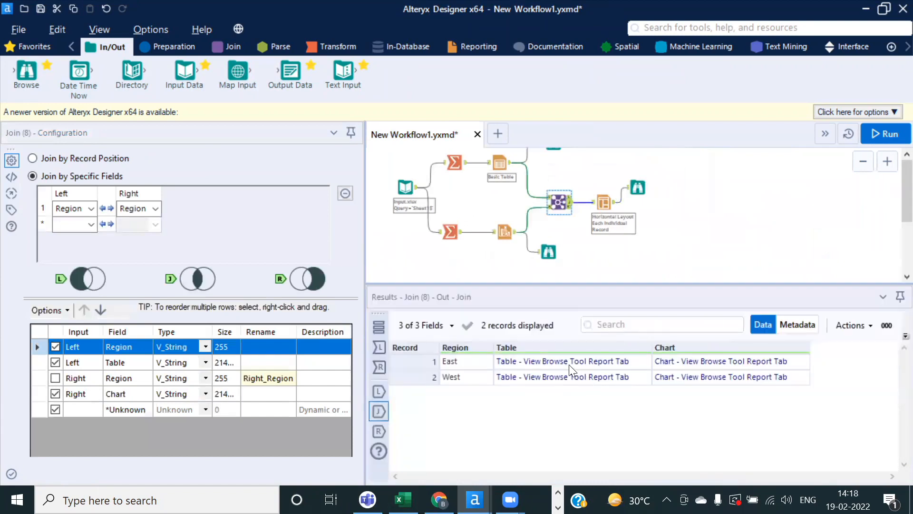
click(569, 362)
click(695, 362)
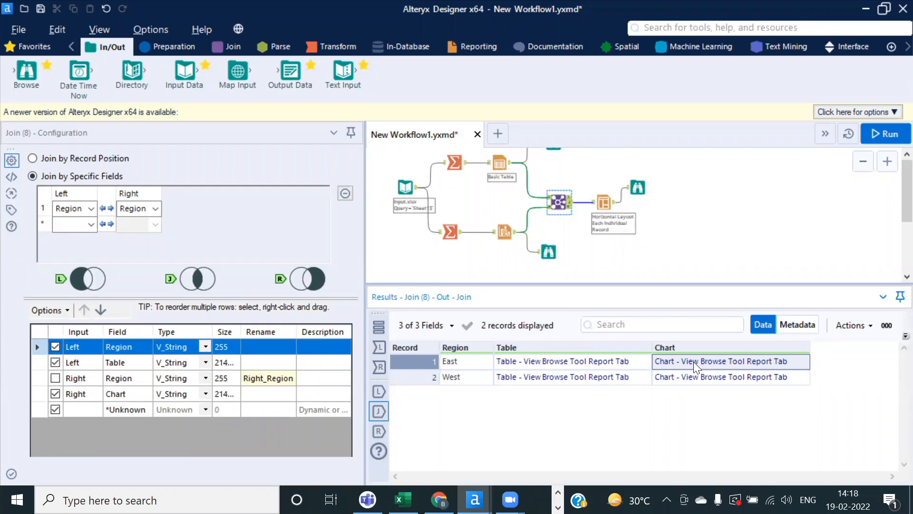
click(605, 204)
click(555, 360)
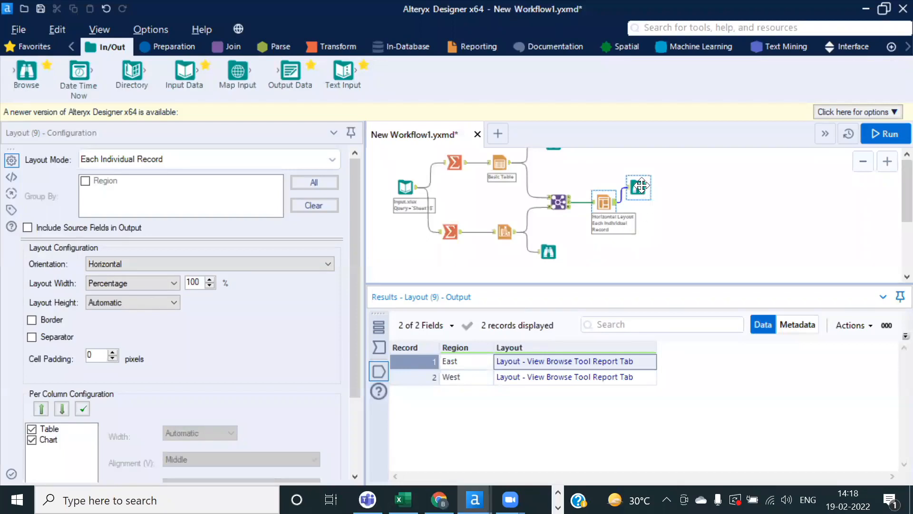
Preview the layouts in the Browse tool and move it above-right of the Layout
click(639, 187)
click(616, 205)
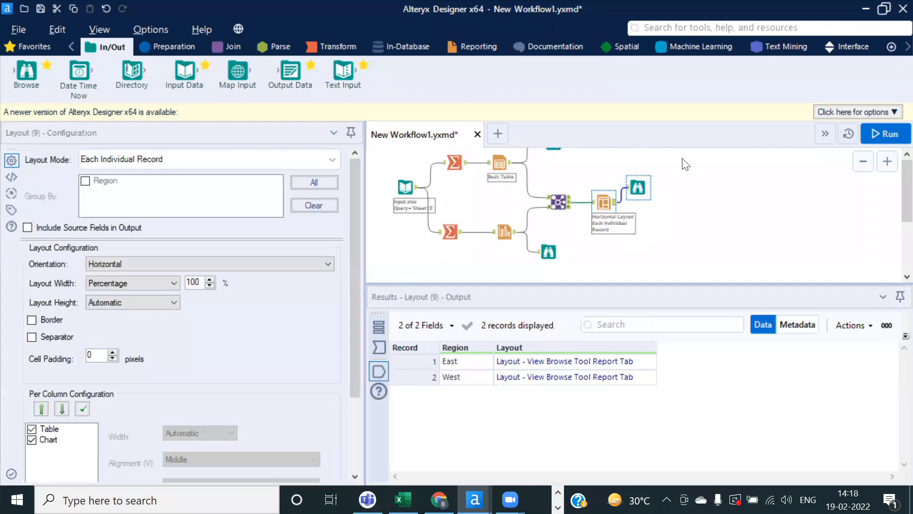
click(639, 186)
drag(638, 186, 673, 166)
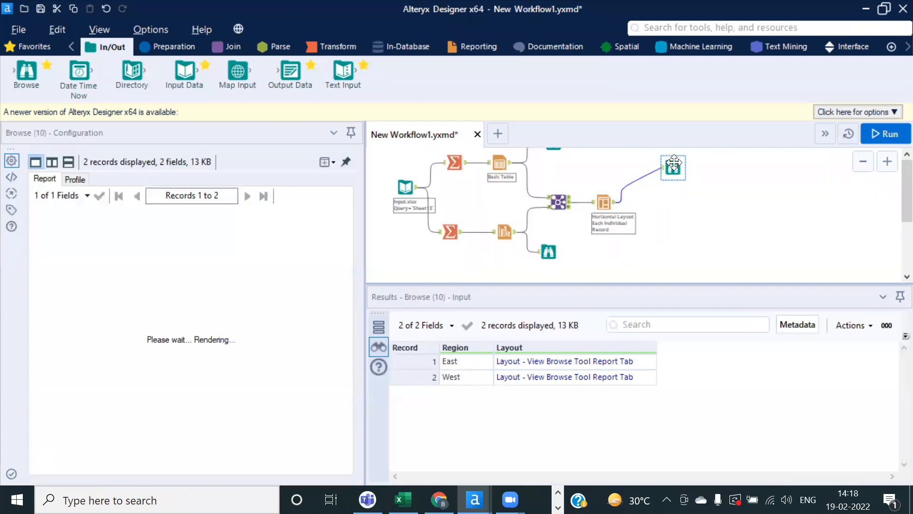
Add a Render tool after the Layout with output mode Choose a Specific Output File
click(476, 45)
drag(448, 72, 661, 202)
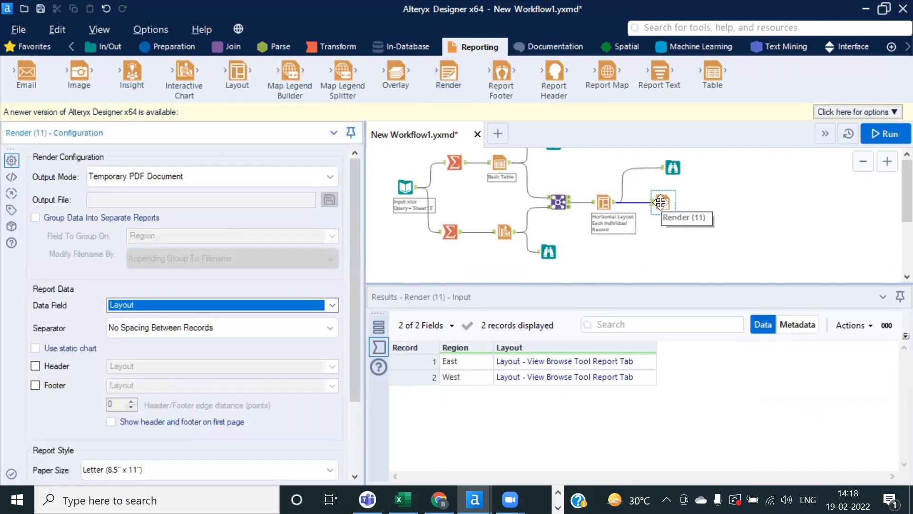
click(332, 177)
drag(330, 230, 331, 260)
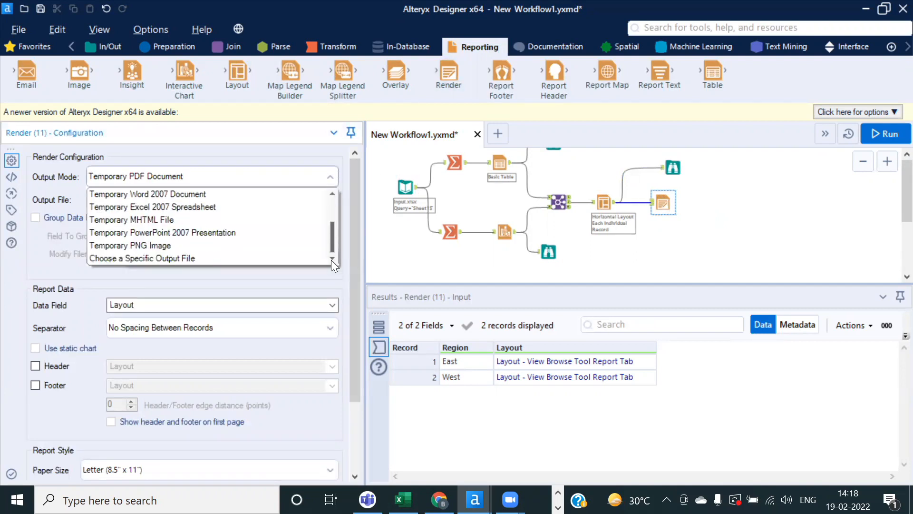
click(199, 262)
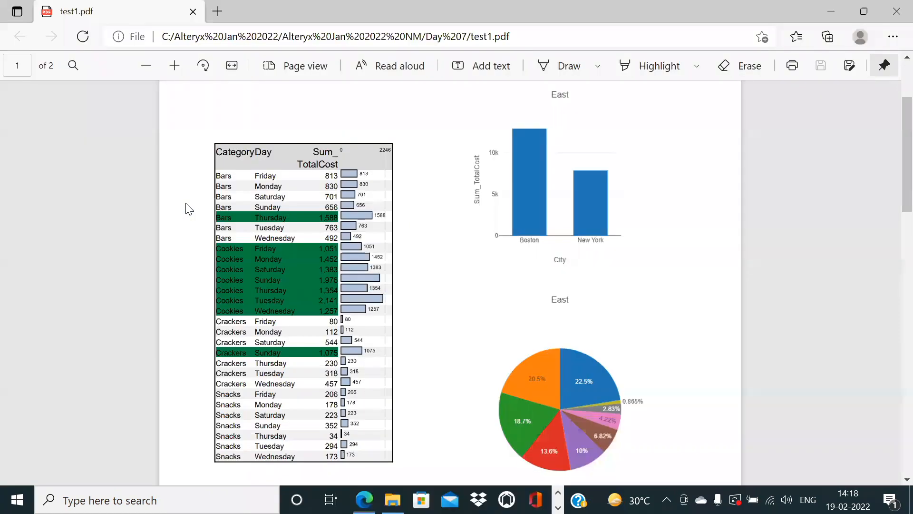
Set the output file to the Day 7 folder path plus \Batch2022jan.pdf and run
key(alt+Tab)
key(alt+Tab)
key(alt+Tab)
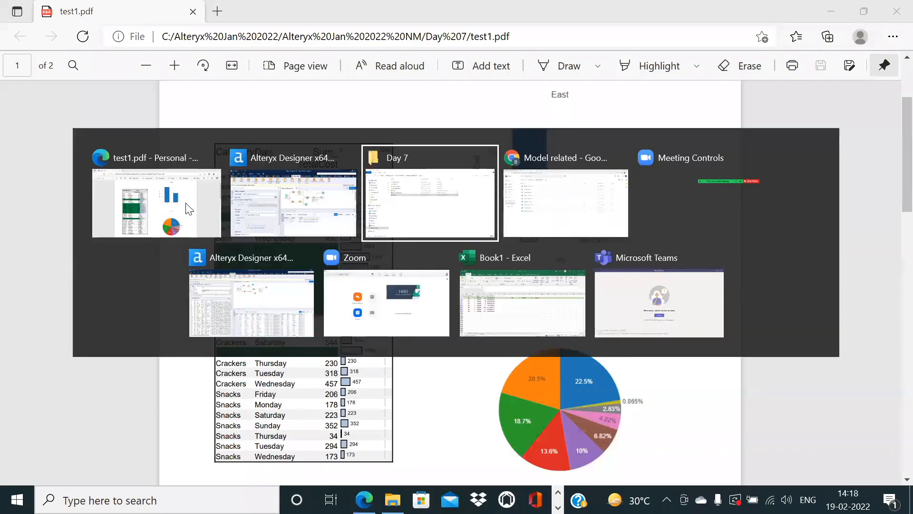
key(alt+Tab)
key(alt+Tab)
key(alt+Tab)
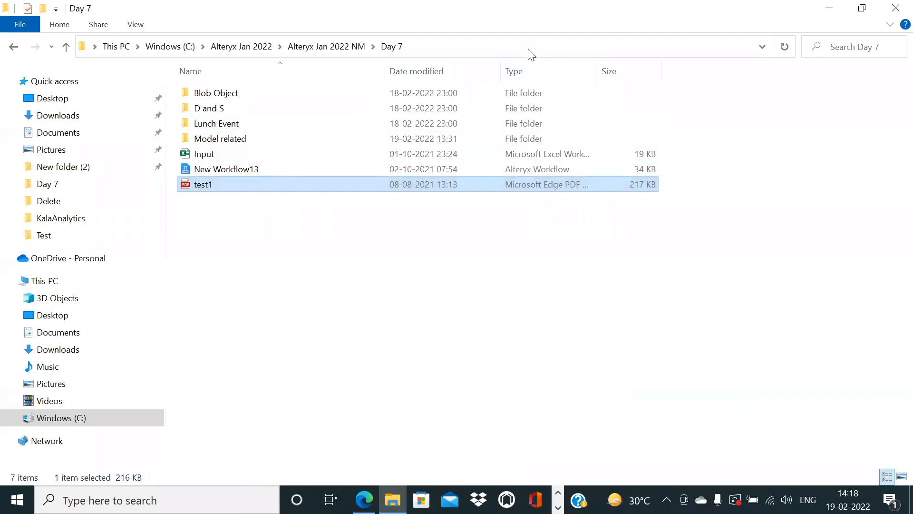
click(462, 44)
key(ctrl+c)
key(alt+Tab)
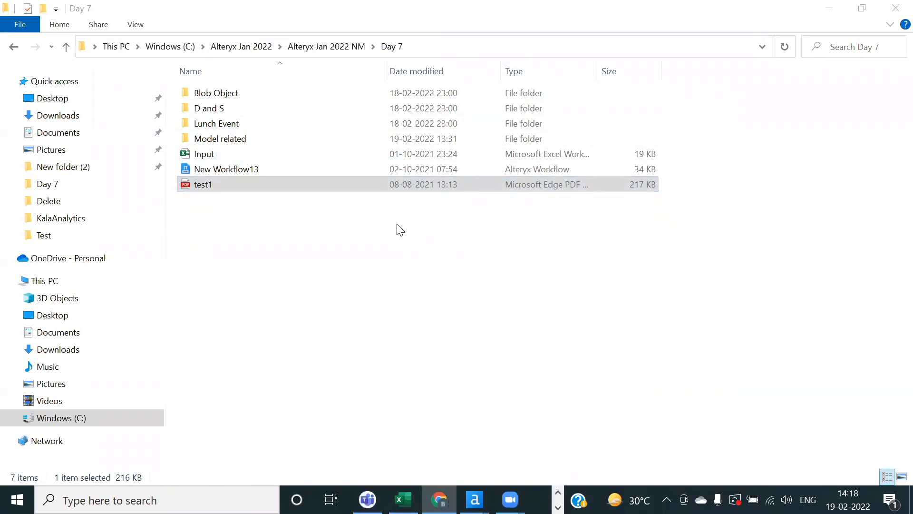
key(alt+Tab)
key(alt+Tab)
key(alt+Tab)
key(alt+Tab)
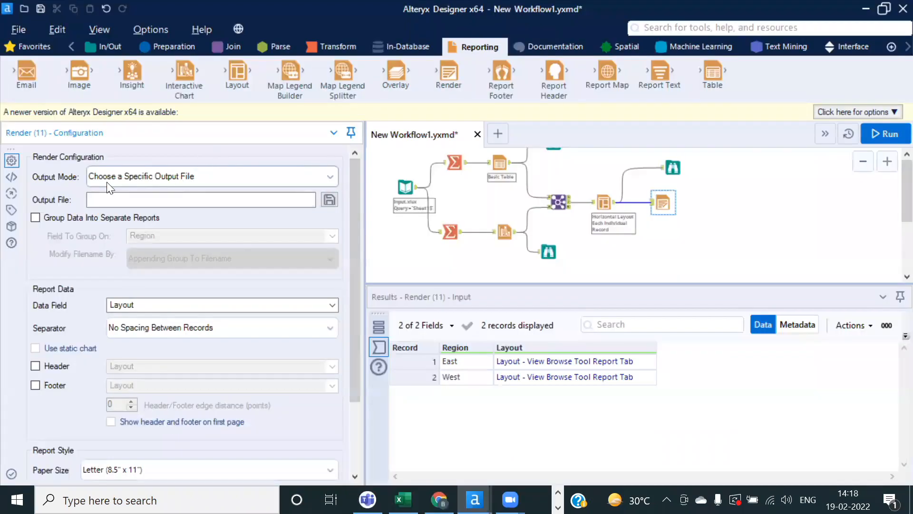
click(203, 198)
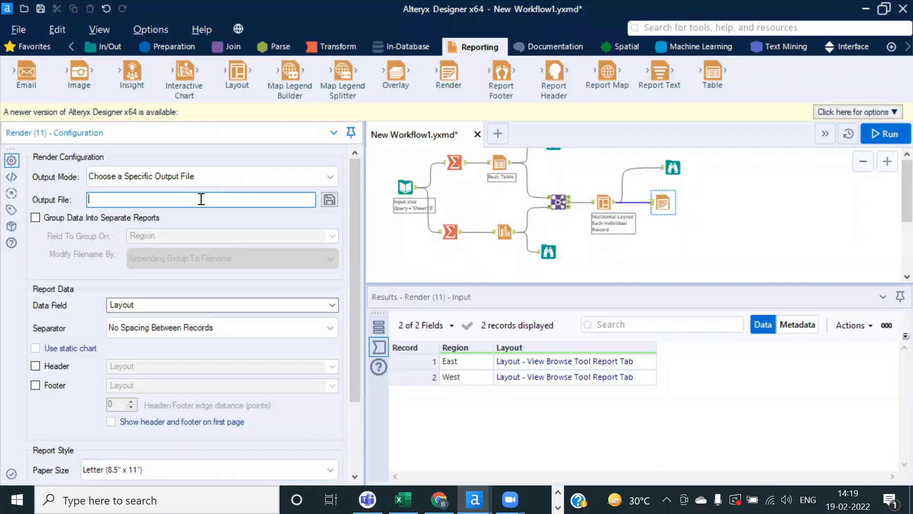
key(ctrl+v)
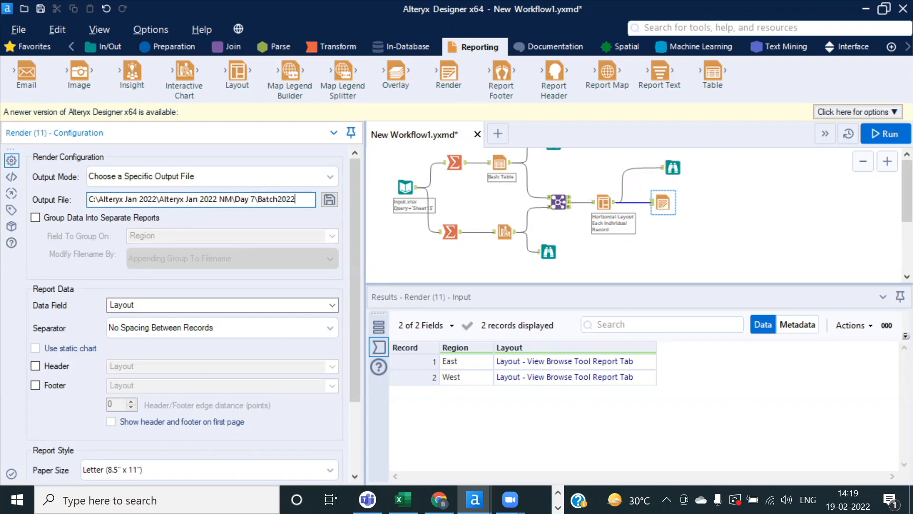
text(\Batch2022jan.pdf)
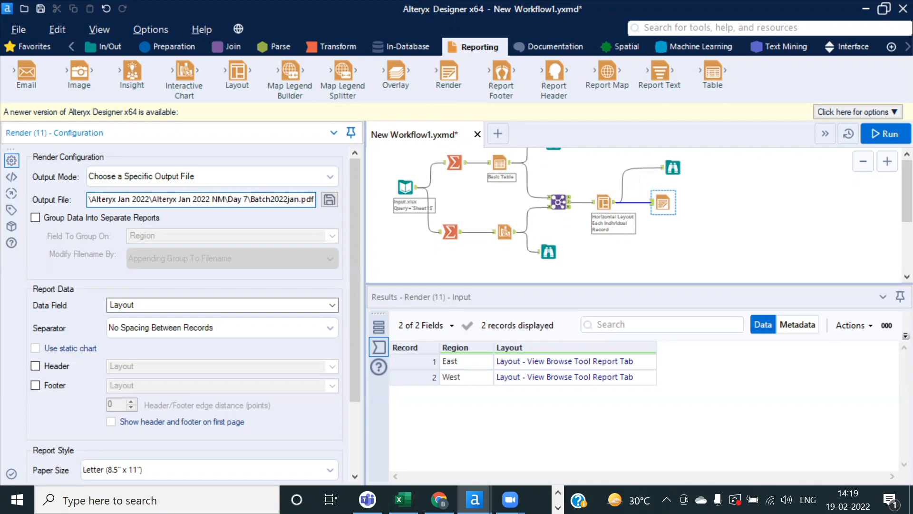
click(884, 140)
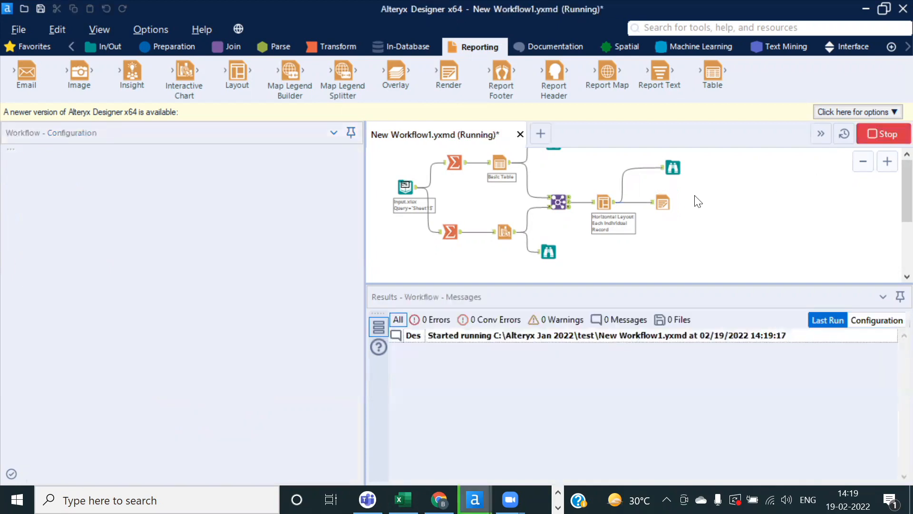
Open Batch2022jan.pdf from the Day 7 folder, scroll its East and West pages, then close it
click(584, 305)
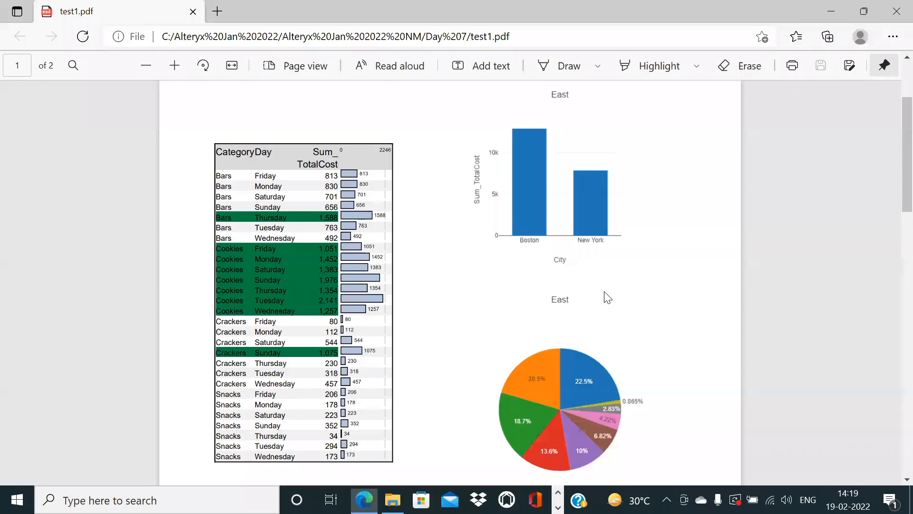
key(alt+Tab)
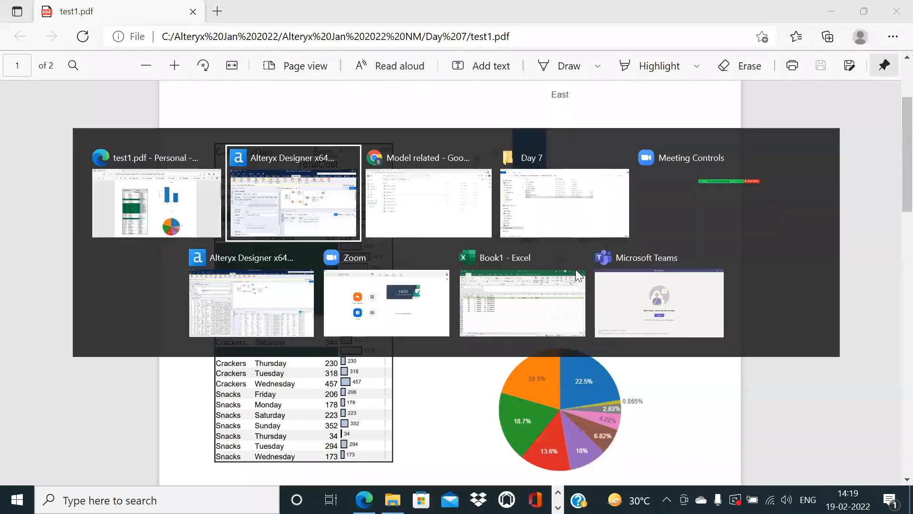
key(alt+Tab)
key(alt+Tab)
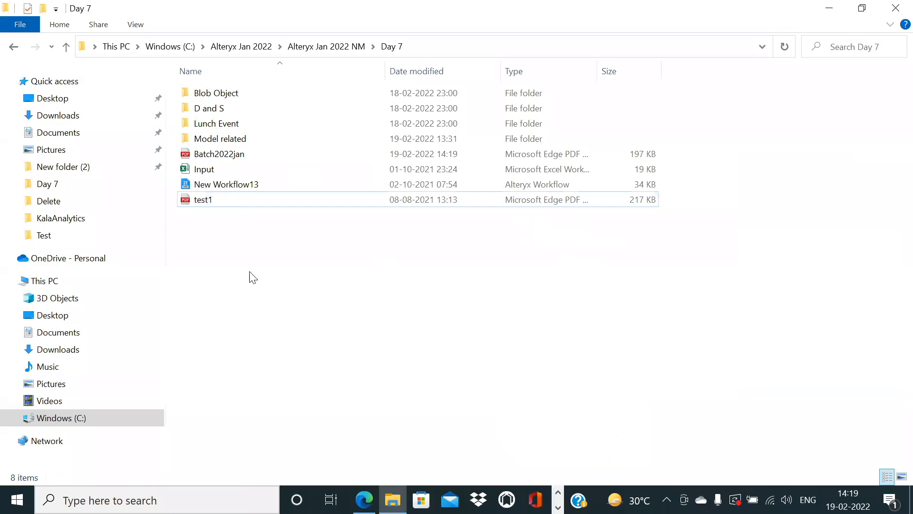
click(208, 157)
double_click(208, 160)
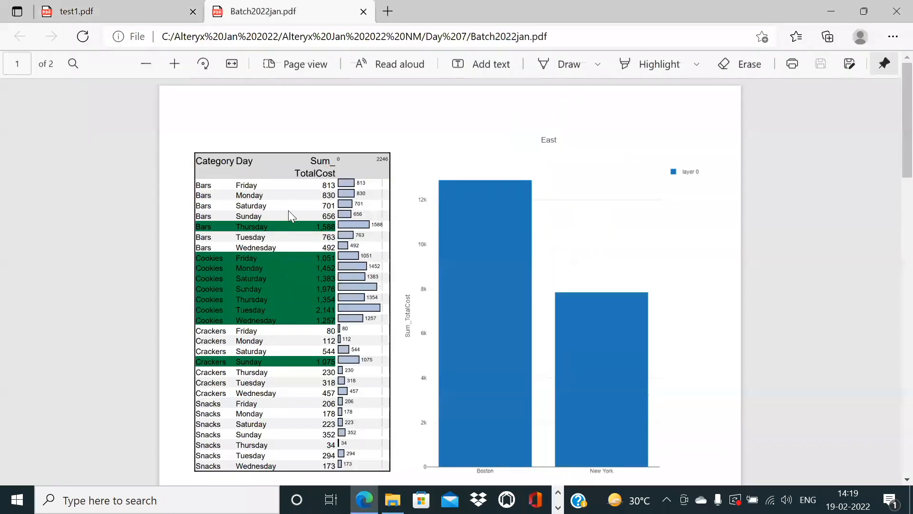
scroll(428, 199, down, 5)
scroll(426, 196, down, 10)
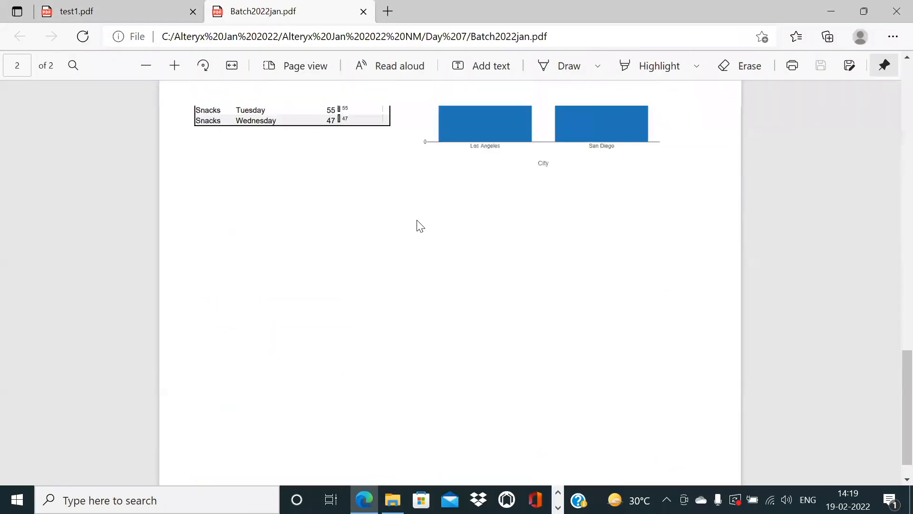
scroll(418, 214, up, 16)
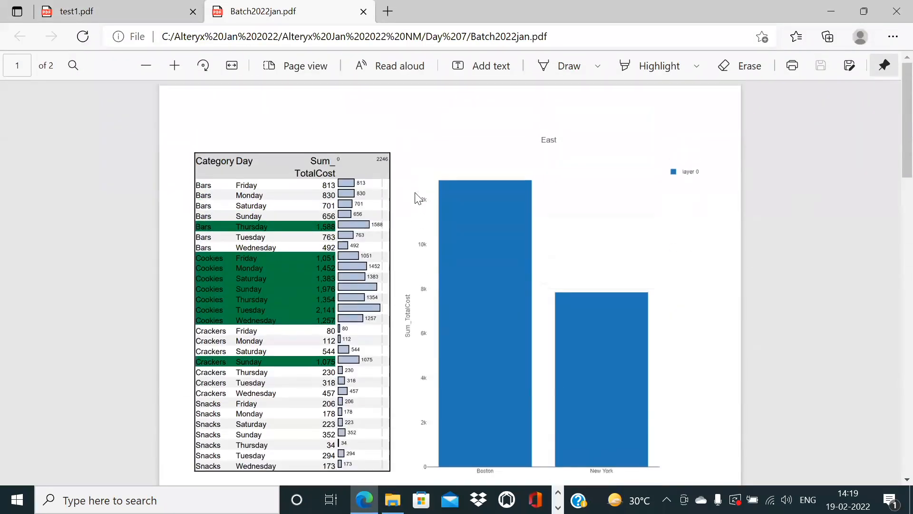
click(363, 12)
key(alt+Tab)
key(alt+Tab)
key(Tab)
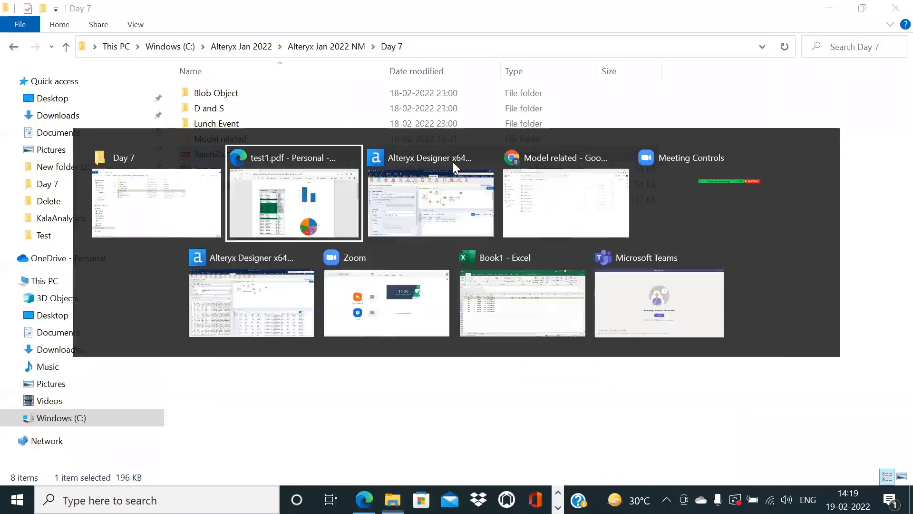
Enable Header and Footer in the Render settings, keeping Layout as the header field
drag(662, 202, 702, 202)
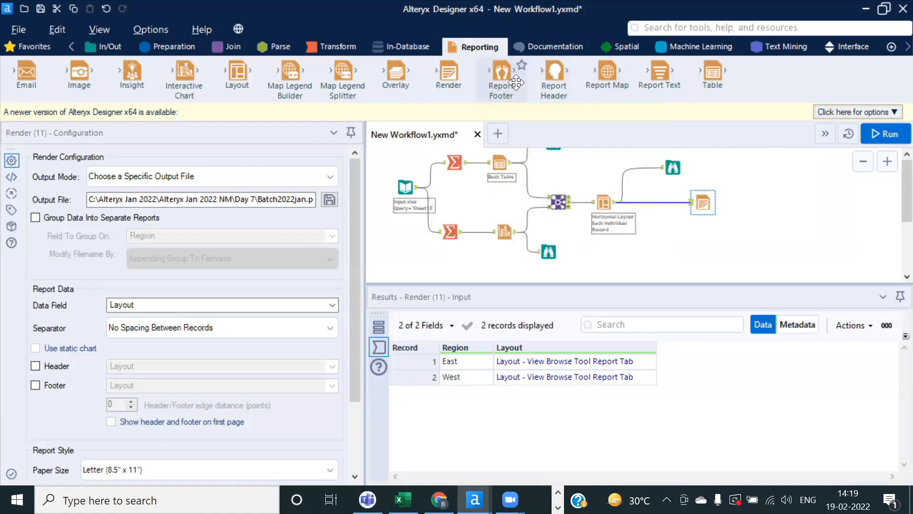
drag(703, 204, 665, 206)
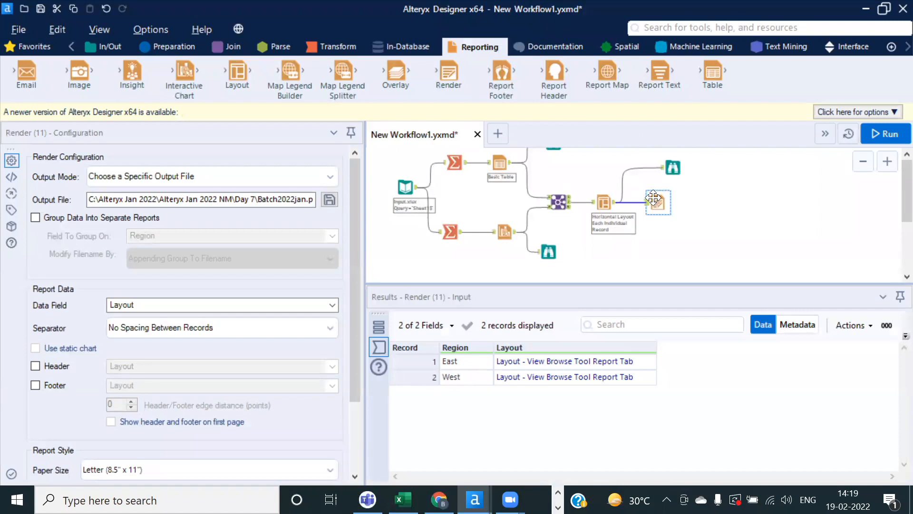
drag(354, 299, 350, 369)
click(35, 272)
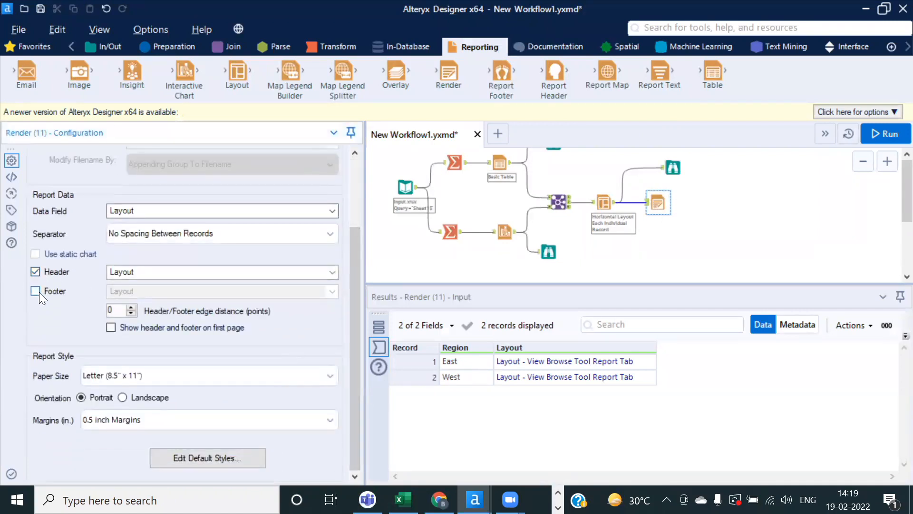
click(35, 290)
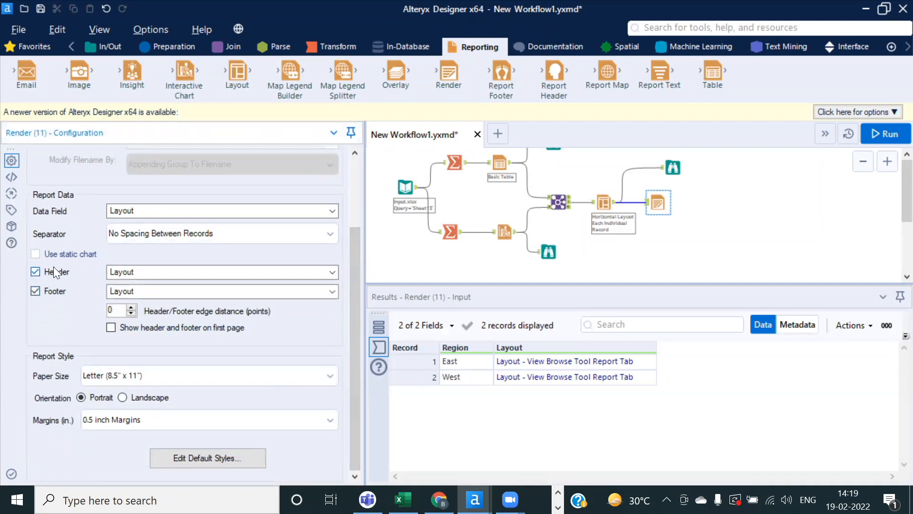
click(328, 273)
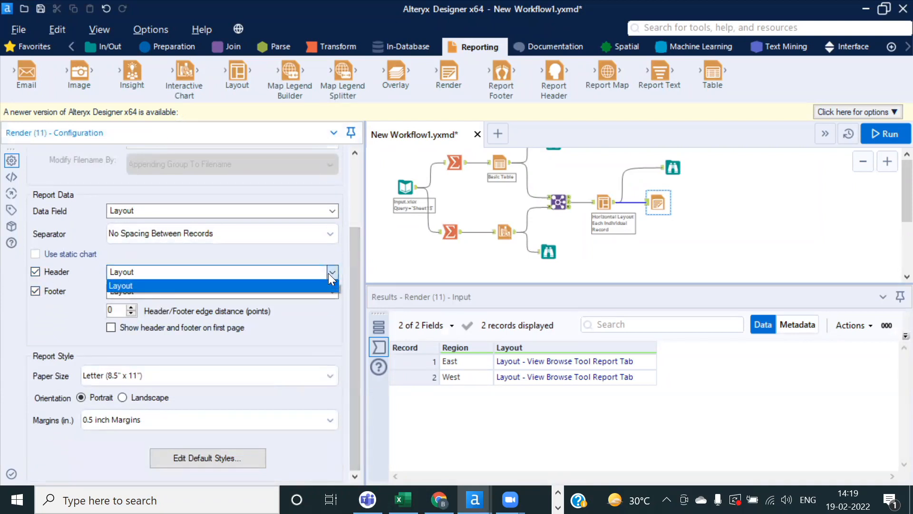
click(328, 273)
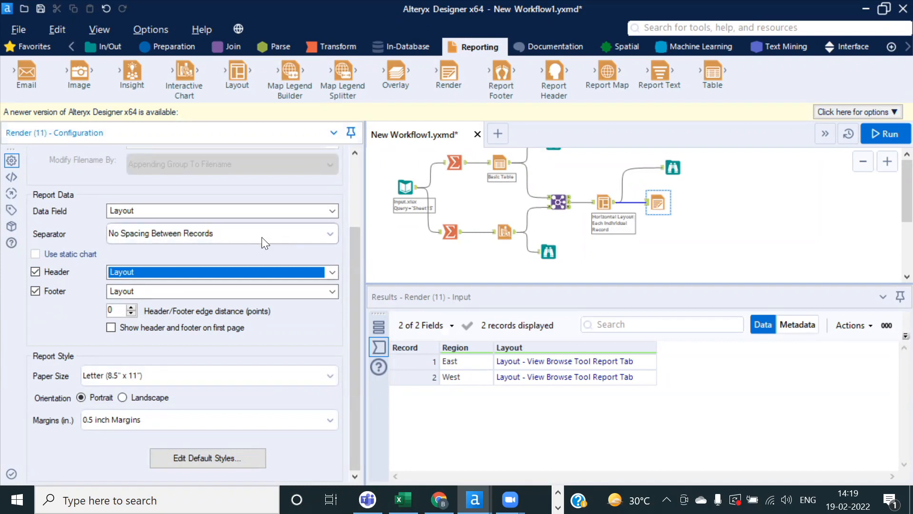
drag(354, 287, 360, 203)
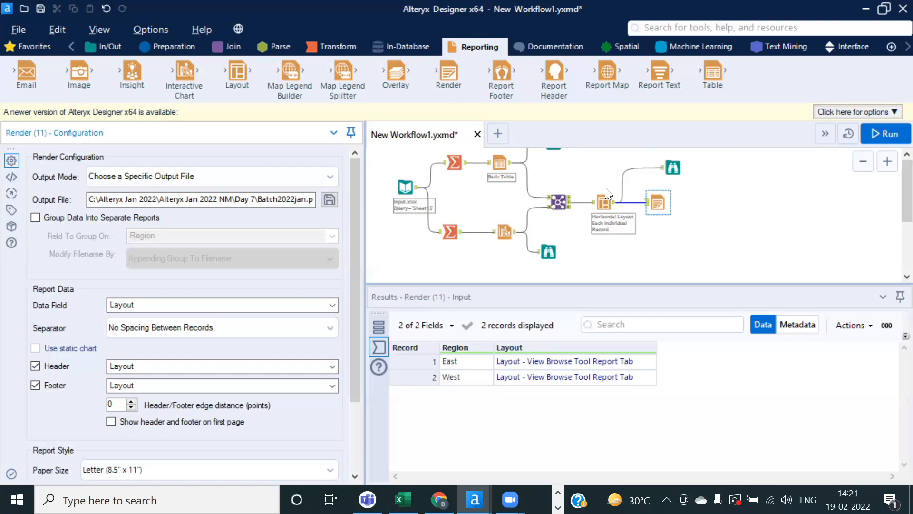
click(659, 200)
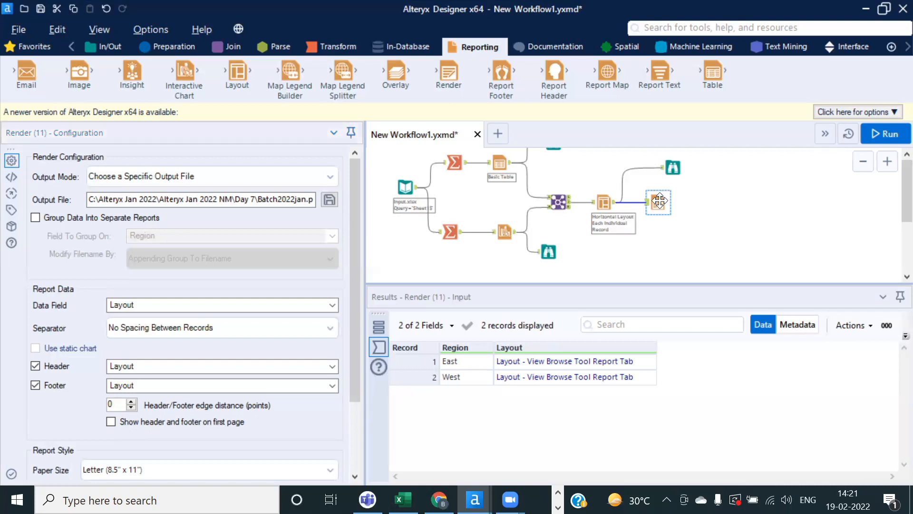
Add an Email tool beside the Layout with one Specify File attachment entry
click(729, 202)
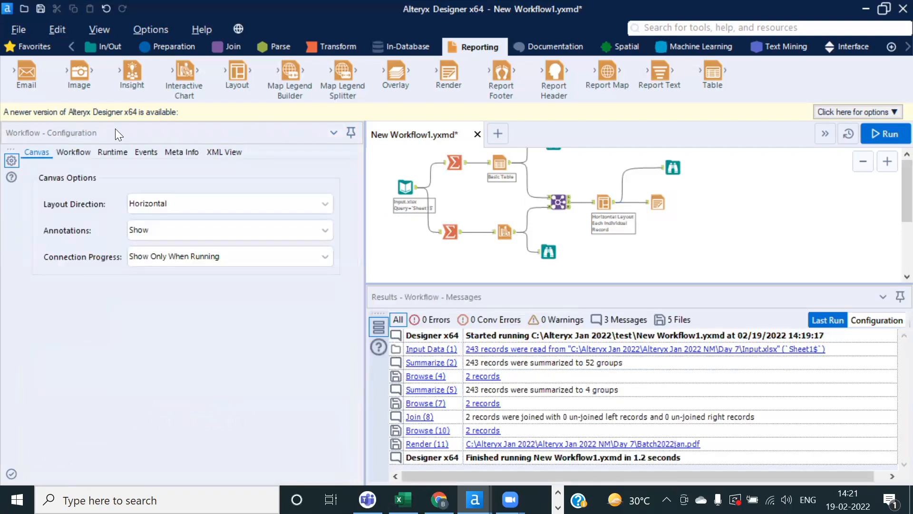
drag(28, 77, 655, 229)
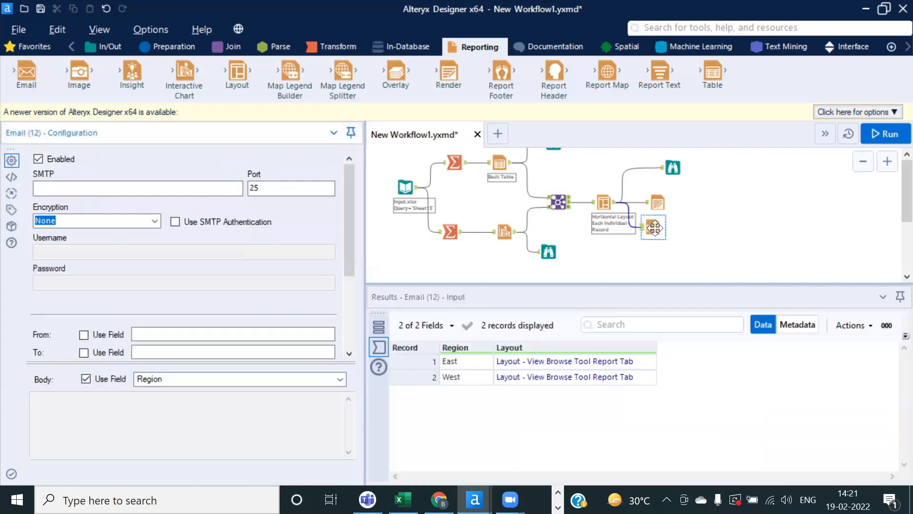
click(351, 316)
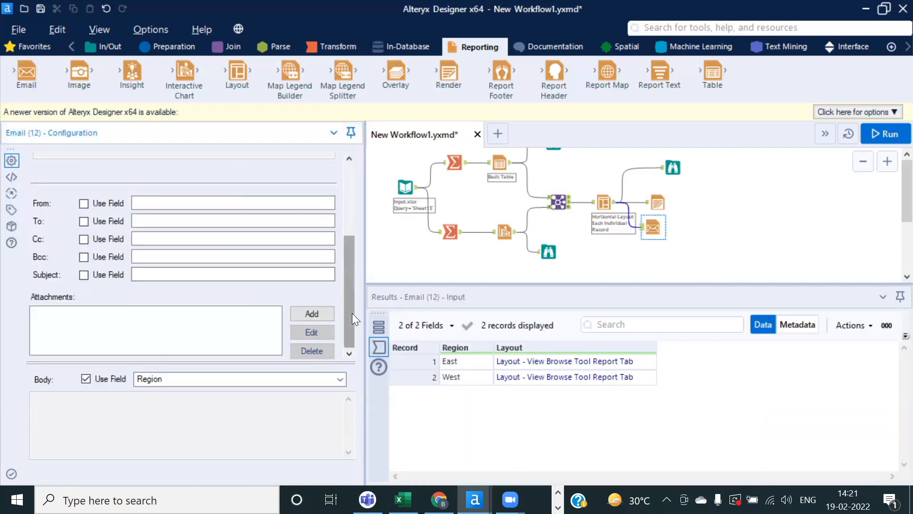
click(311, 314)
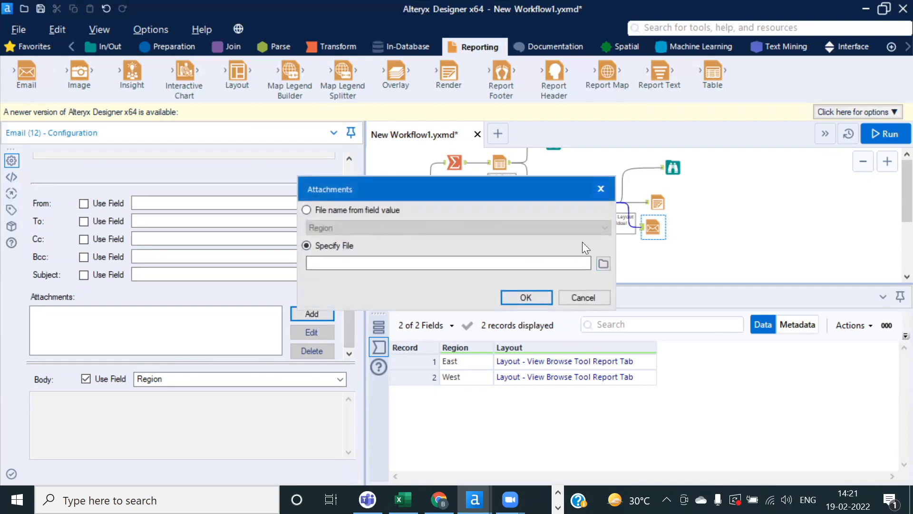
click(528, 297)
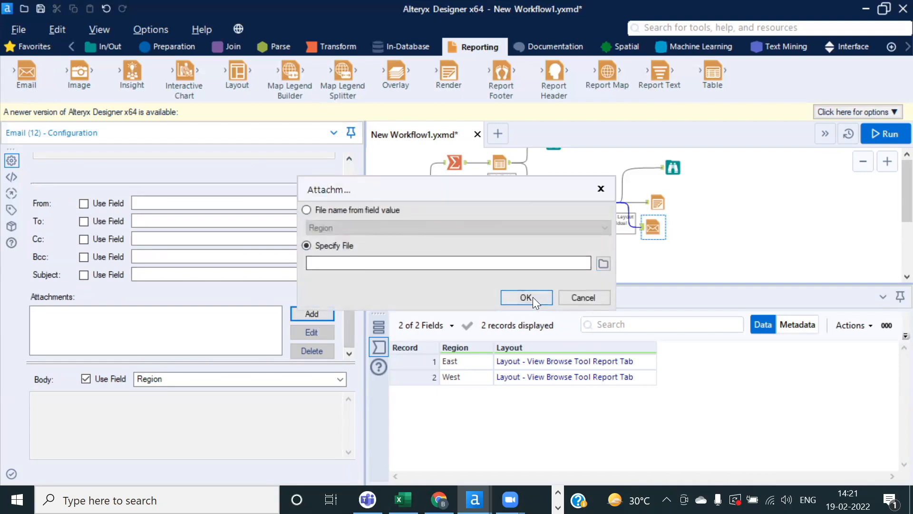
click(655, 229)
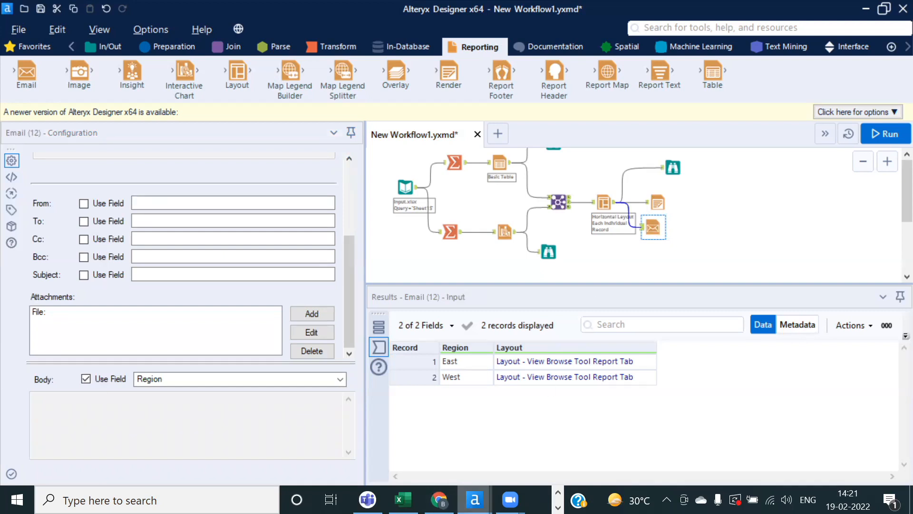
mouse_move(474, 499)
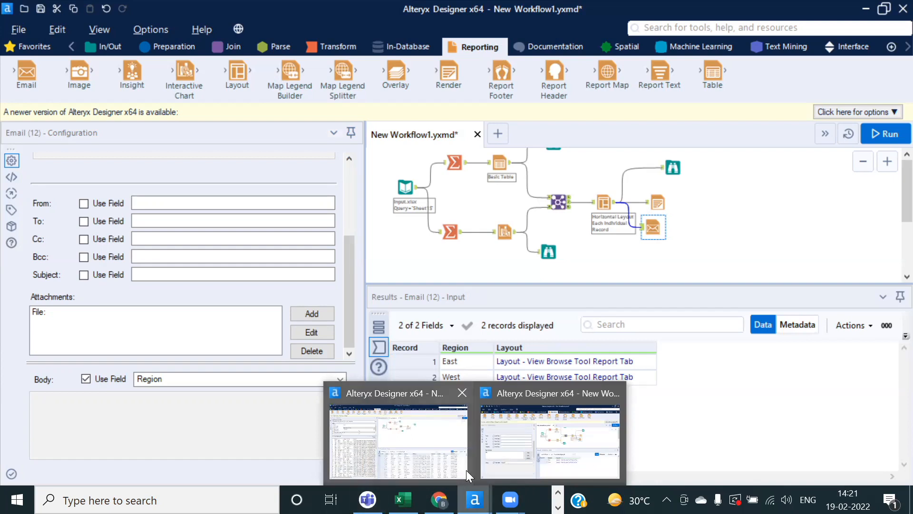
Scroll through test1.pdf's East and West pages in Edge, then return to Alteryx
key(alt+Tab)
key(alt+Tab)
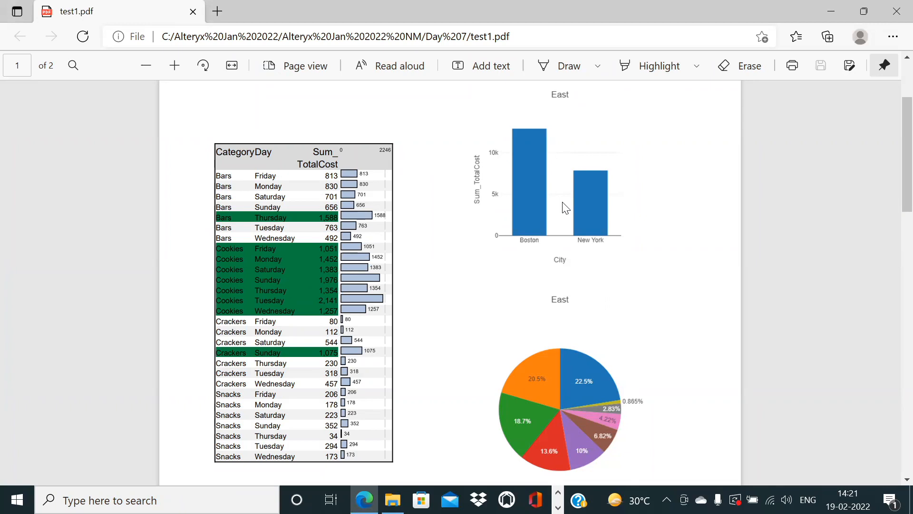
key(alt+Tab)
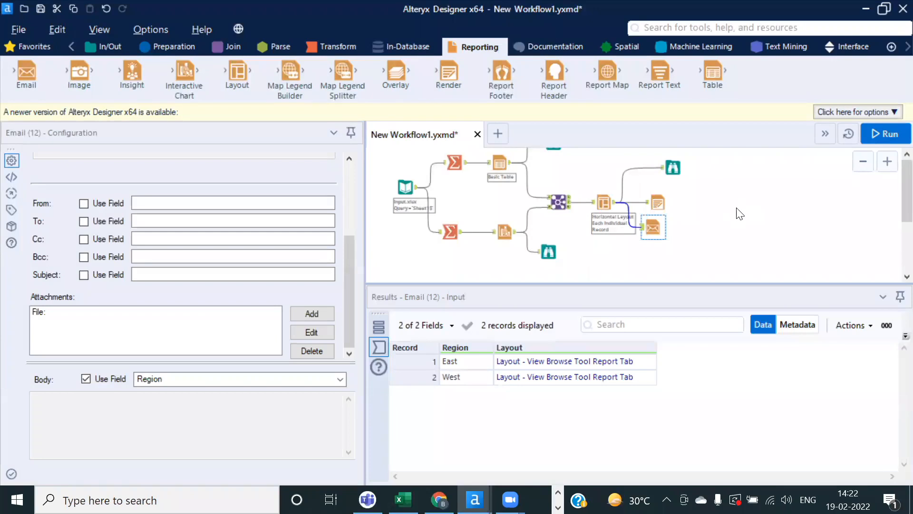
click(739, 214)
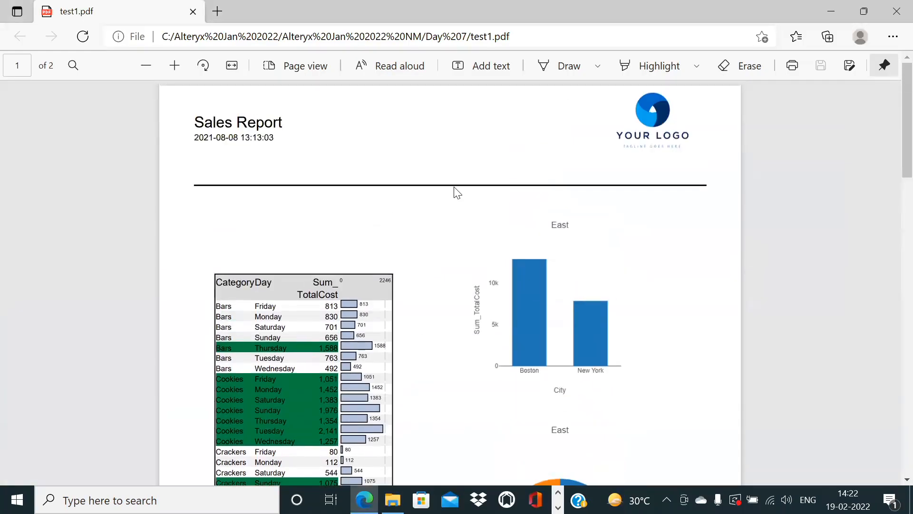
scroll(456, 192, down, 15)
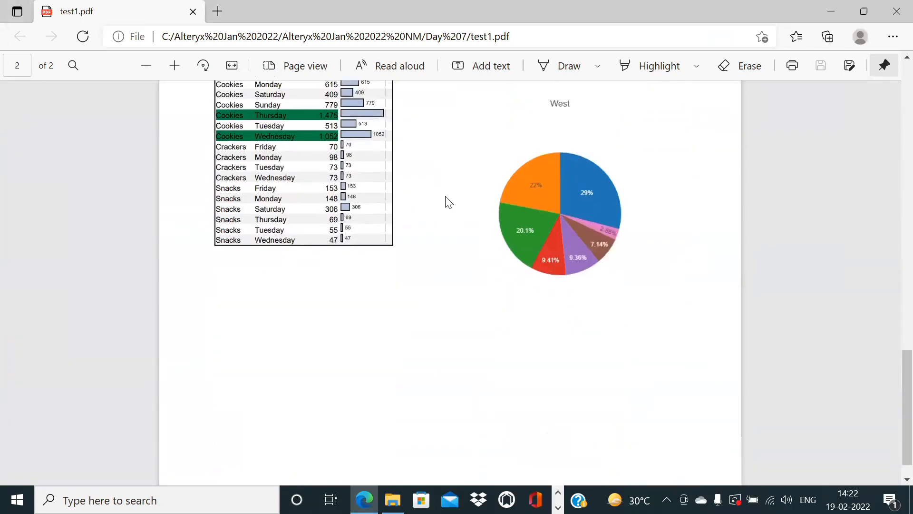
scroll(524, 199, up, 15)
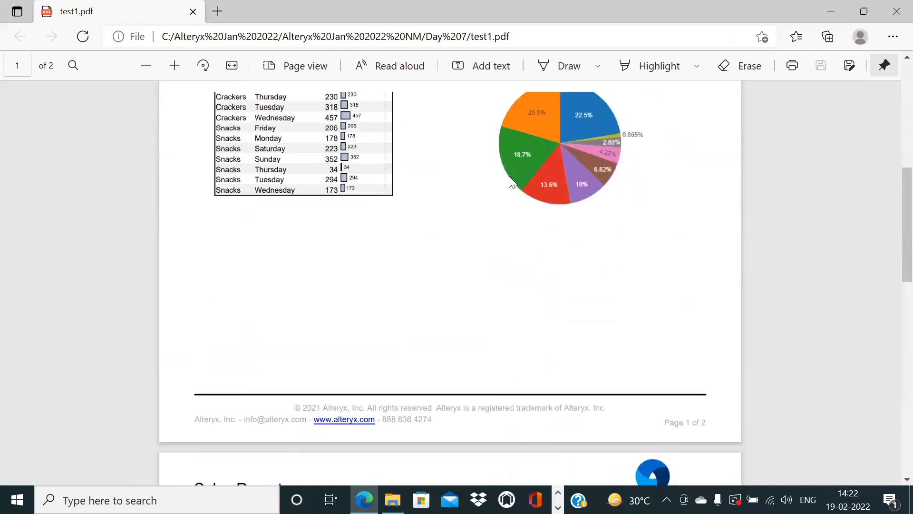
scroll(512, 182, down, 15)
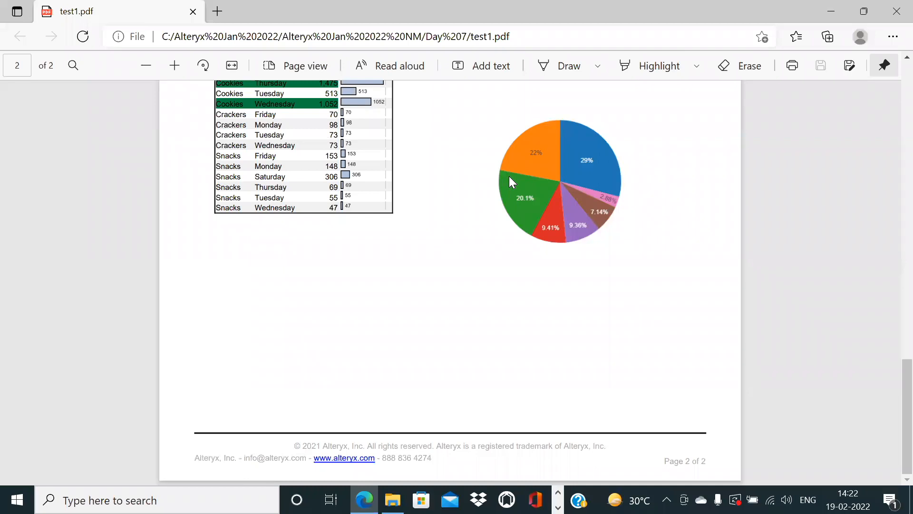
key(alt+Tab)
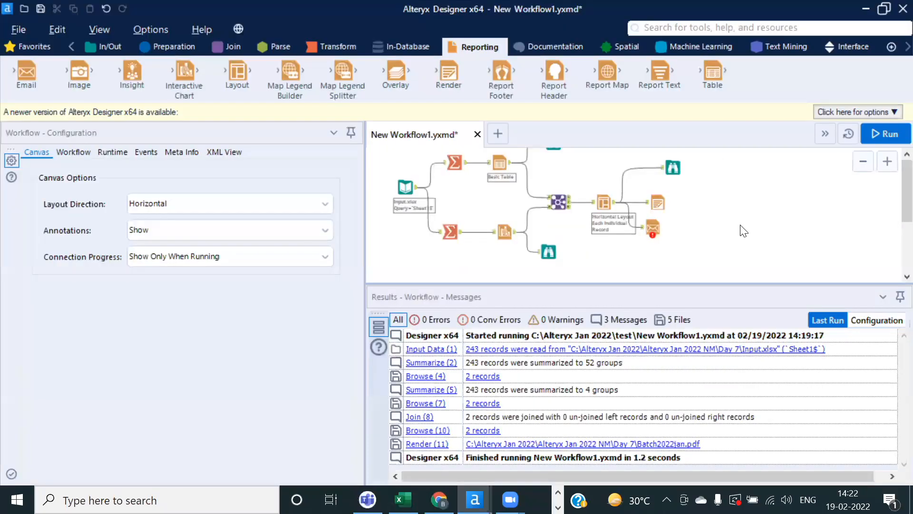
Switch to the File Explorer window showing the Day 7 folder with the Batch2022jan report
click(558, 493)
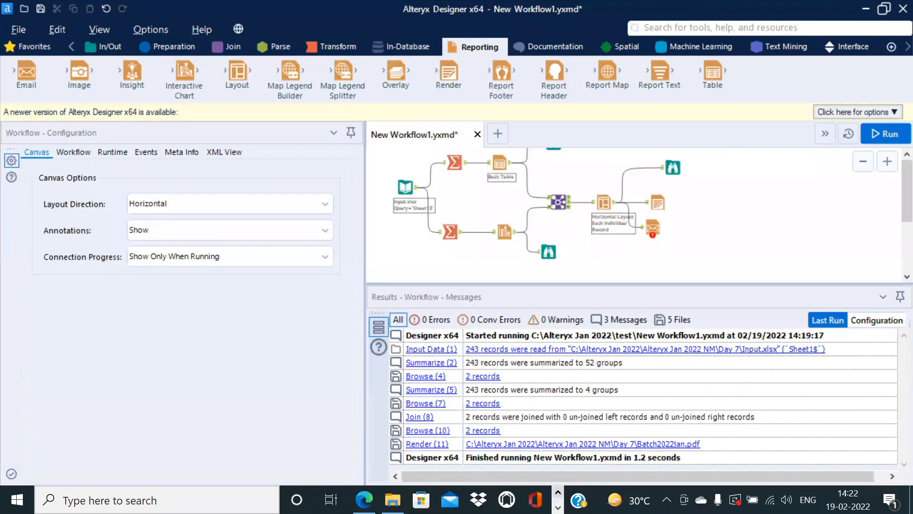
click(392, 499)
click(263, 293)
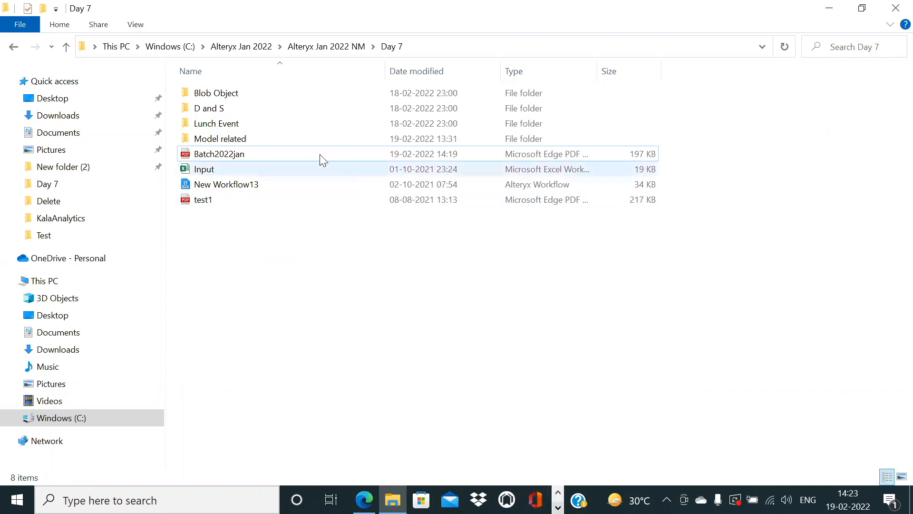
Open Blob test case.txt from the Blob Object folder and select the interworks.com/people/team URL
double_click(234, 95)
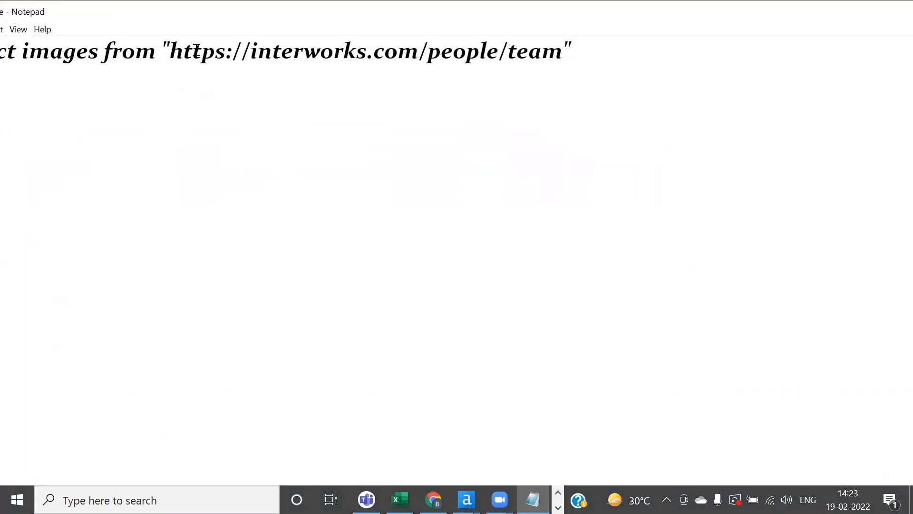
drag(170, 50, 559, 63)
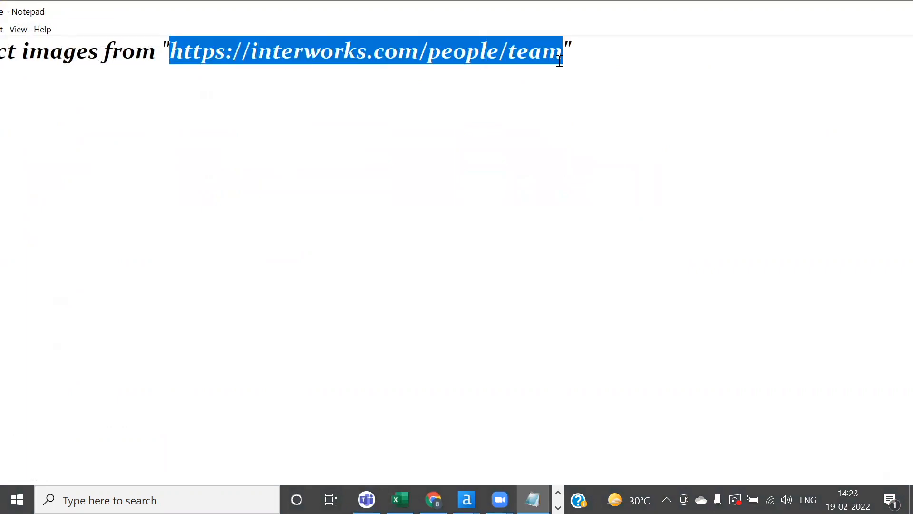
Switch to Google Chrome's empty New Tab page
click(434, 499)
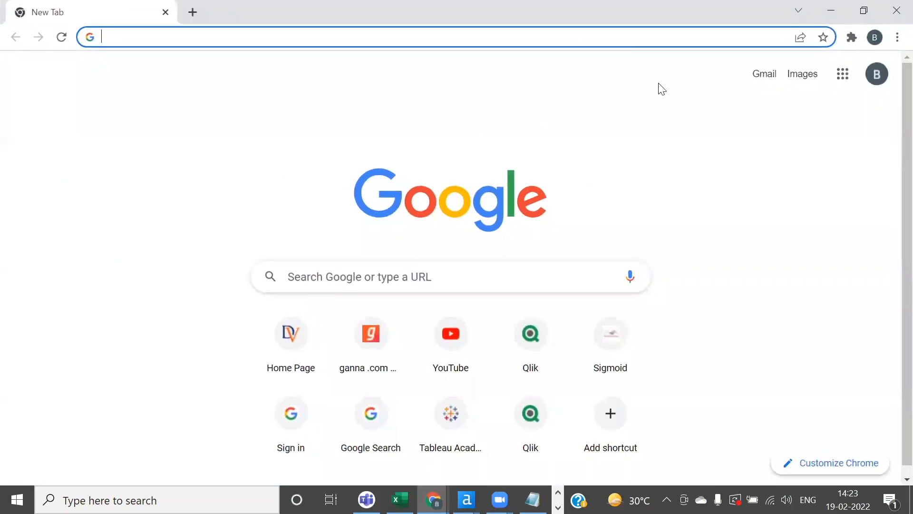
Paste interworks.com/people/team into the address bar and load the InterWorks team page
click(624, 39)
text(interworks.com/people/team)
key(Return)
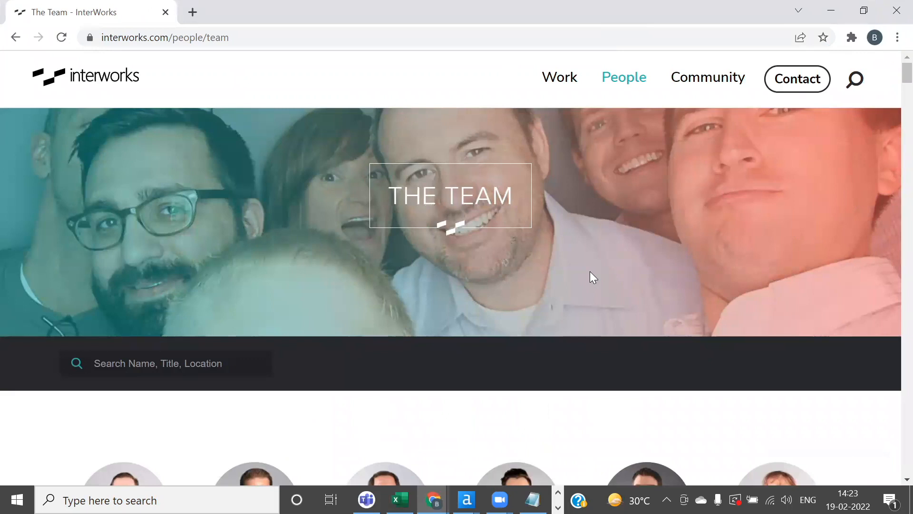
Scroll up and down through the InterWorks staff grid of photos, names and job titles
scroll(590, 271, down, 6)
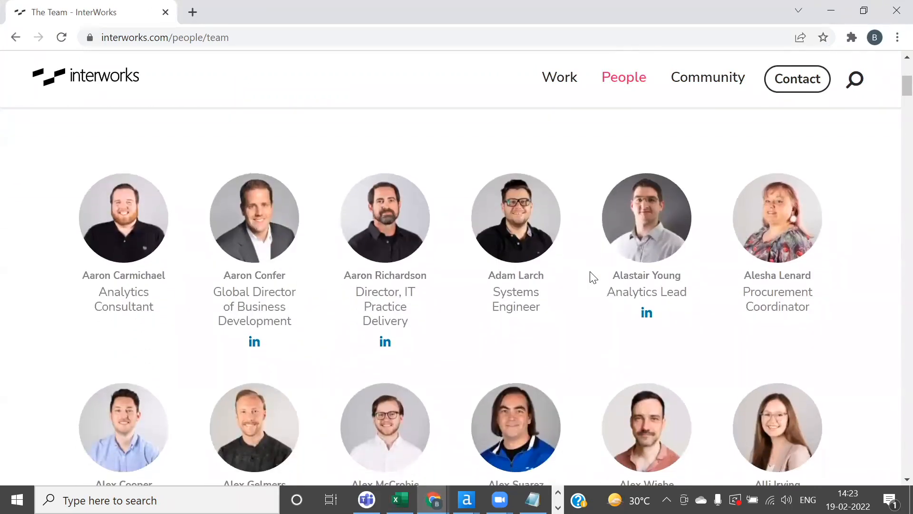
scroll(589, 271, up, 6)
scroll(589, 272, down, 15)
scroll(590, 272, up, 14)
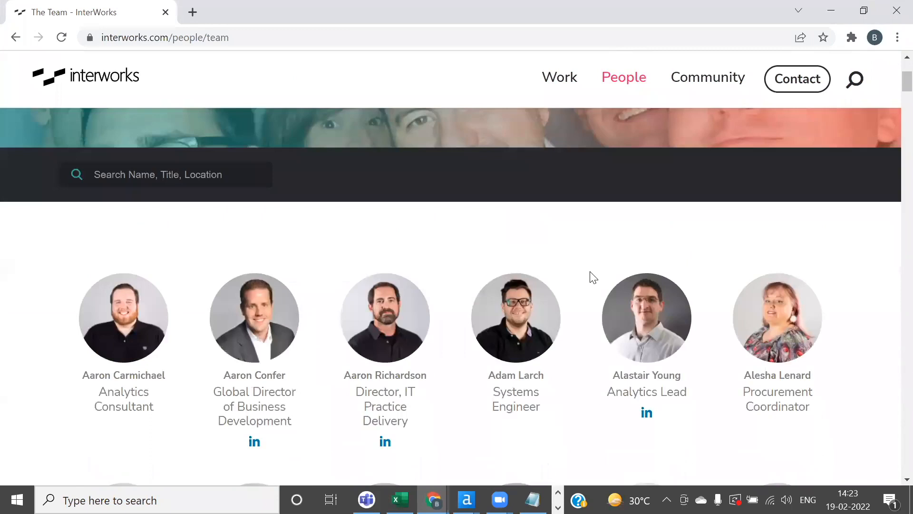
scroll(590, 272, down, 20)
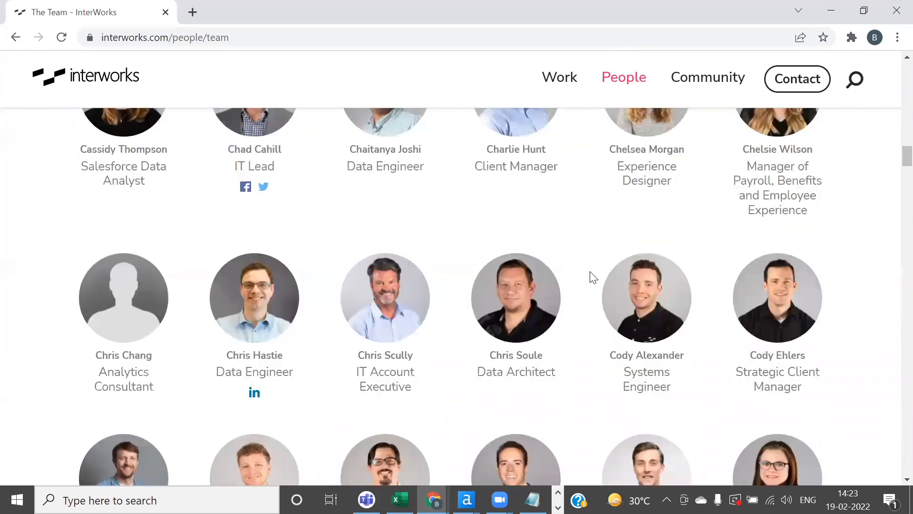
scroll(593, 277, down, 2)
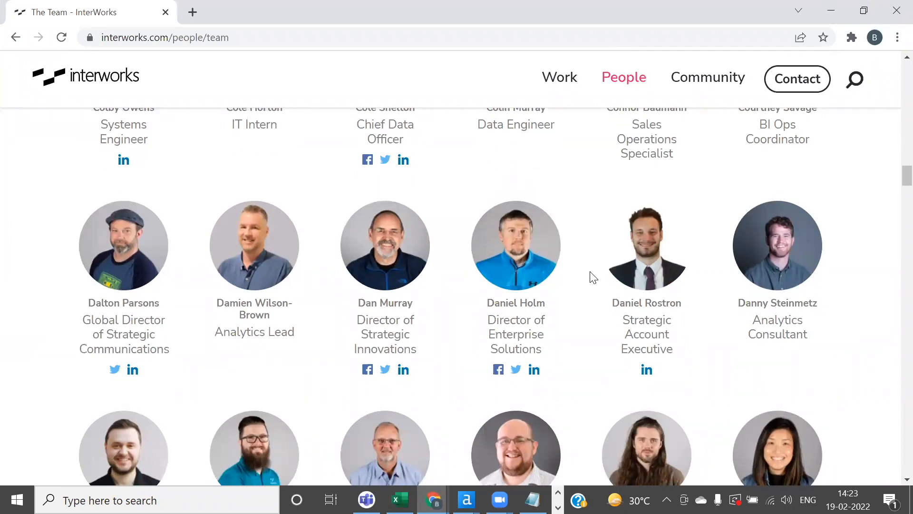
scroll(593, 277, up, 20)
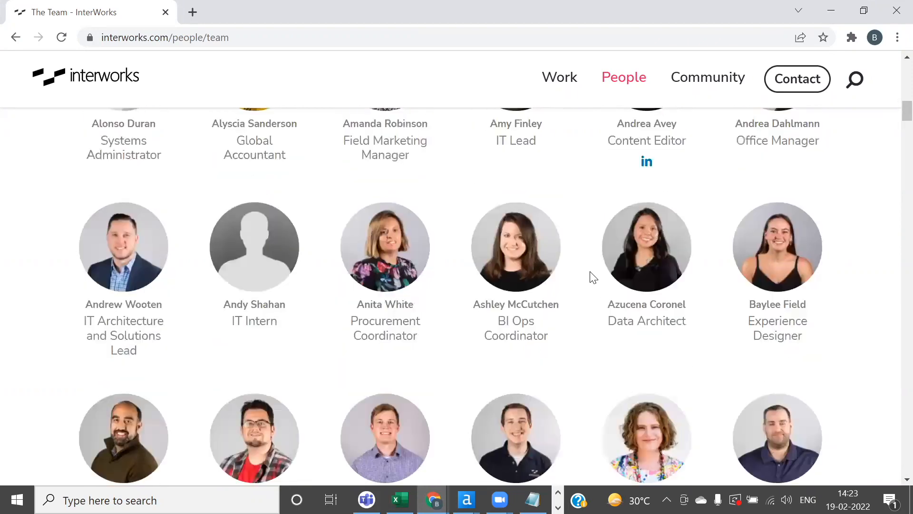
scroll(590, 272, down, 20)
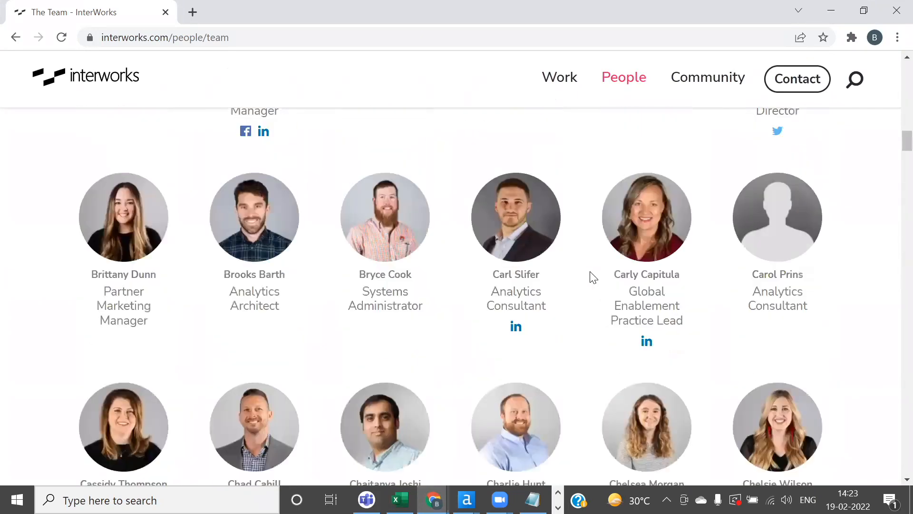
scroll(593, 277, down, 20)
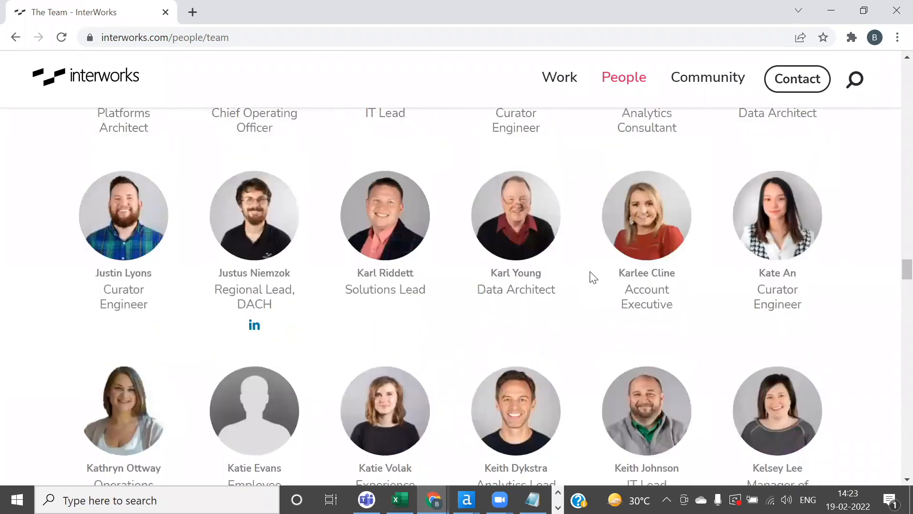
scroll(593, 277, up, 15)
scroll(593, 277, up, 20)
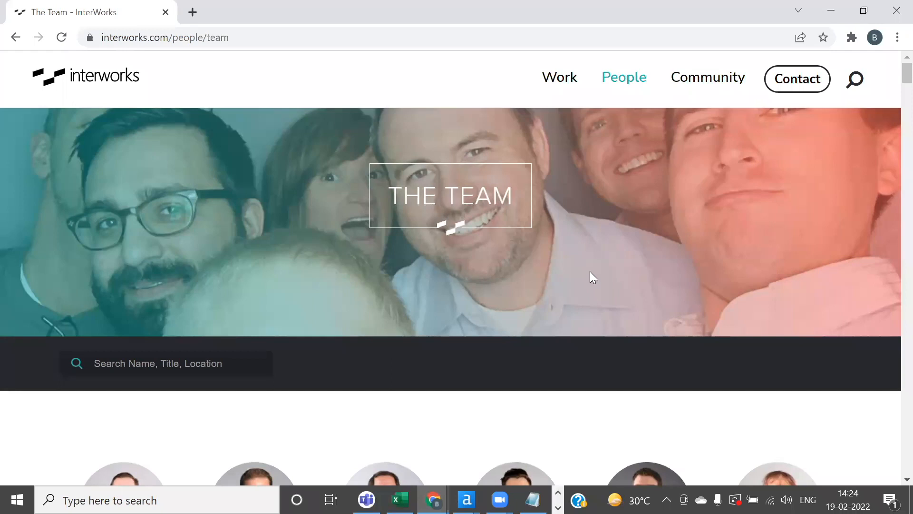
scroll(590, 272, down, 5)
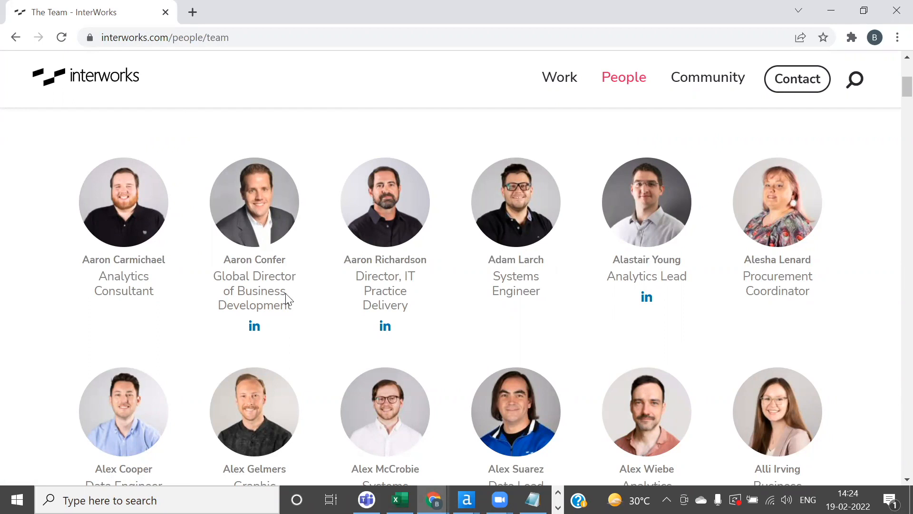
right_click(251, 324)
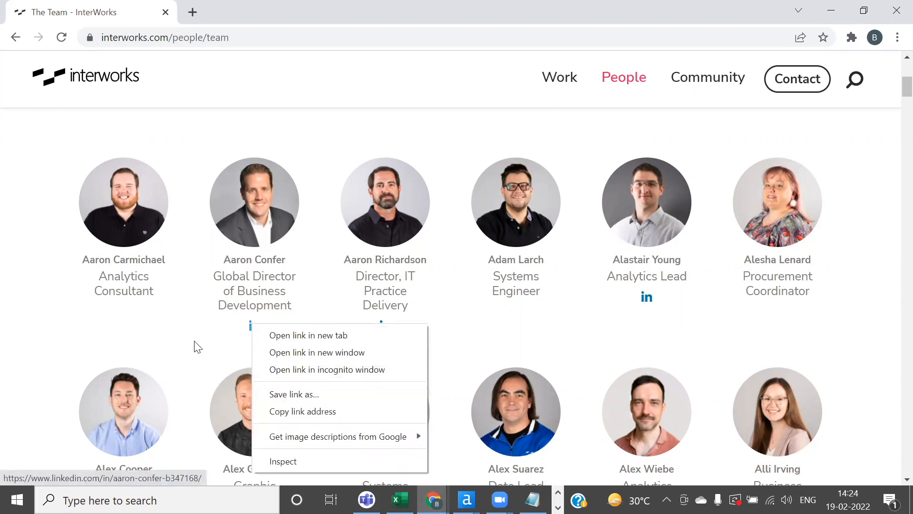
click(180, 340)
scroll(188, 336, down, 20)
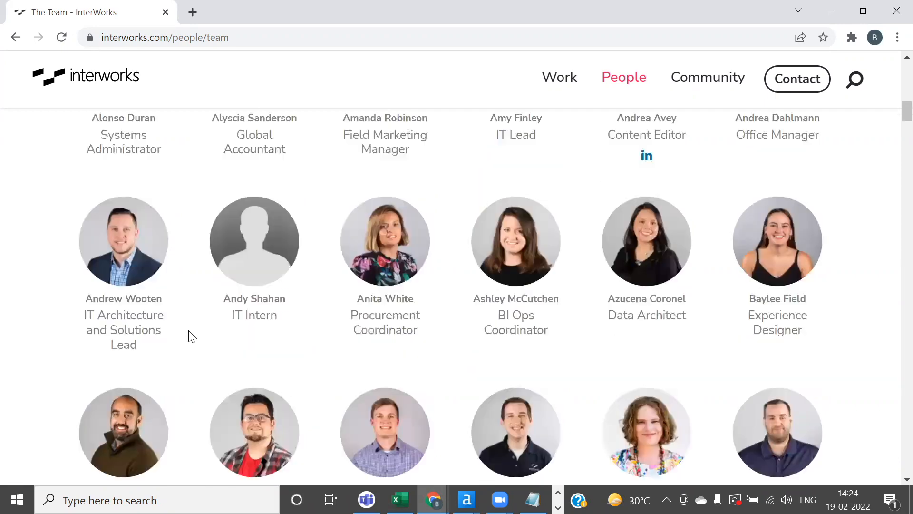
scroll(191, 336, down, 20)
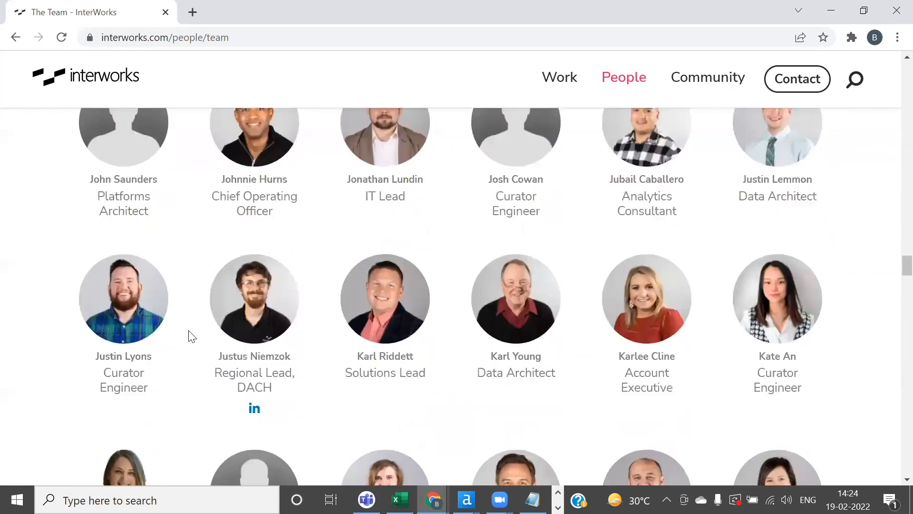
scroll(191, 336, down, 20)
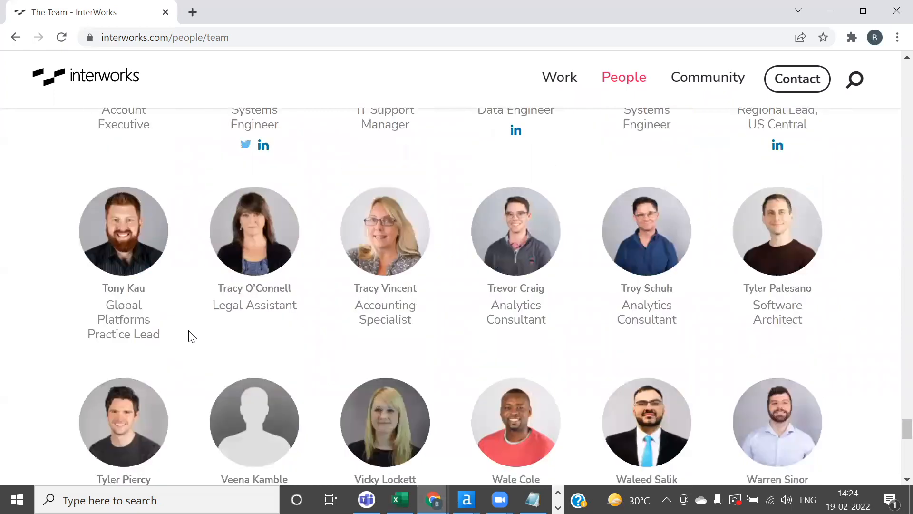
scroll(191, 336, up, 20)
scroll(192, 336, up, 20)
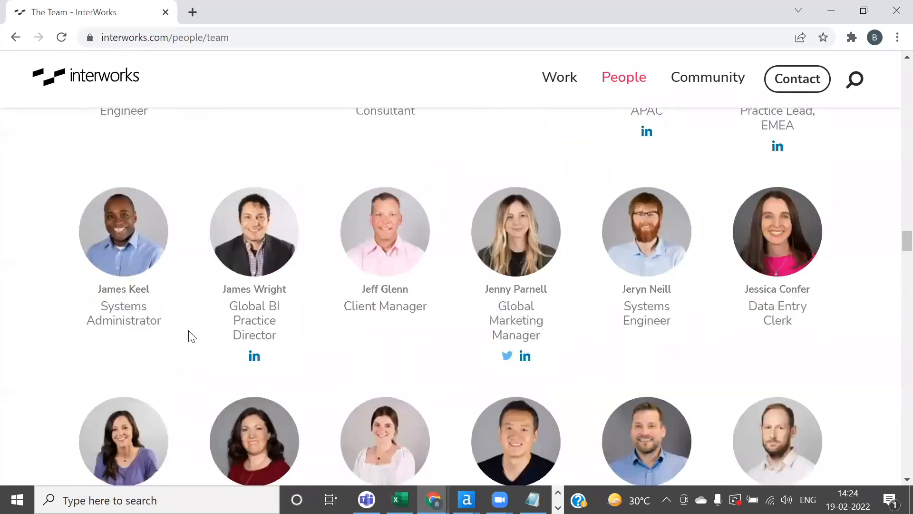
scroll(191, 336, up, 10)
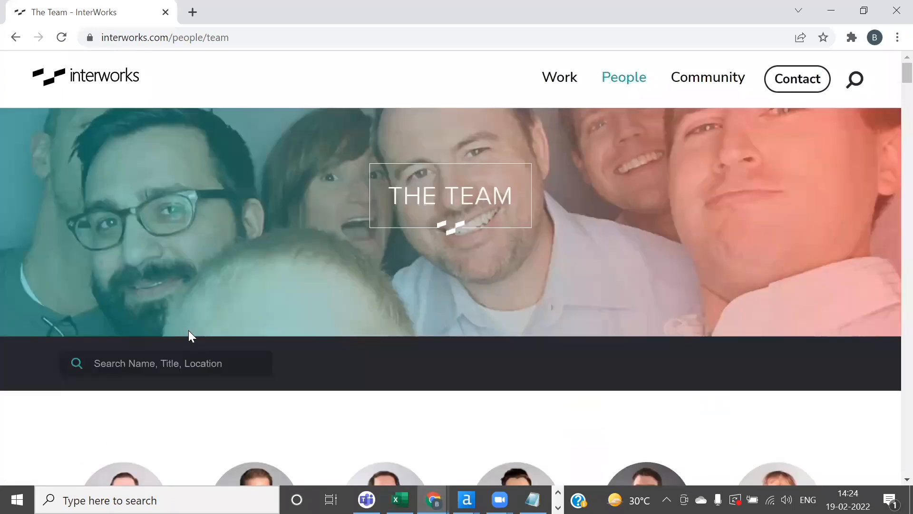
scroll(333, 338, down, 4)
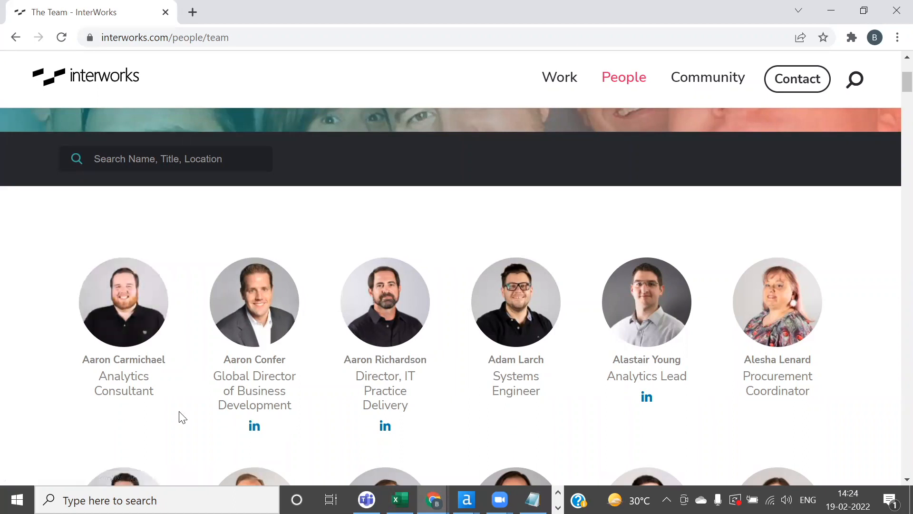
drag(81, 359, 169, 359)
click(151, 394)
drag(154, 394, 96, 374)
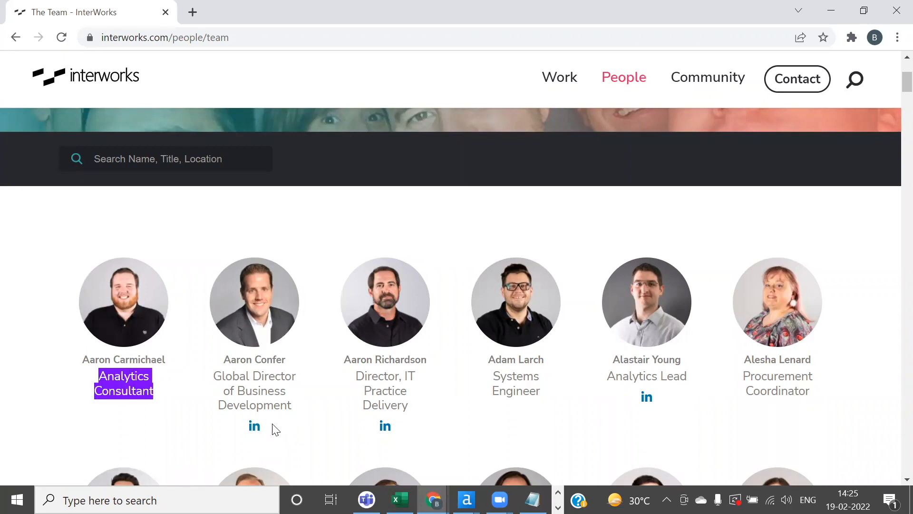
click(170, 386)
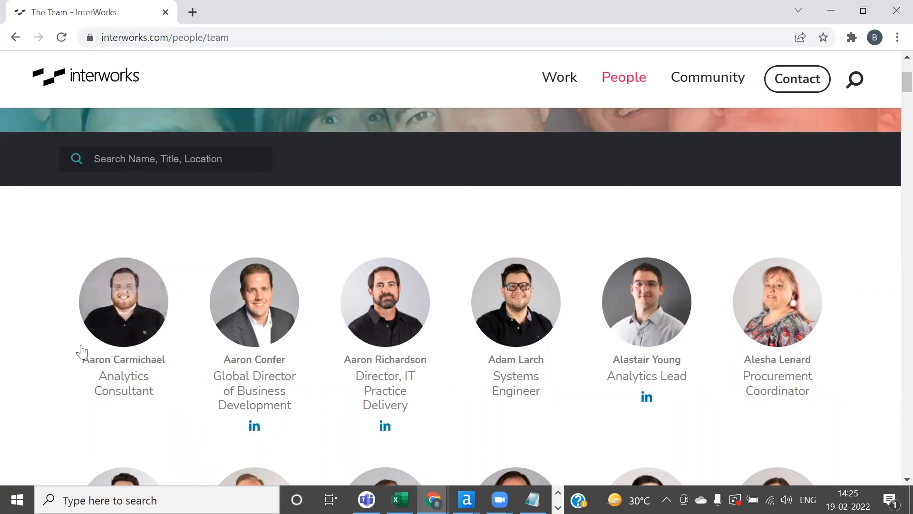
triple_click(124, 360)
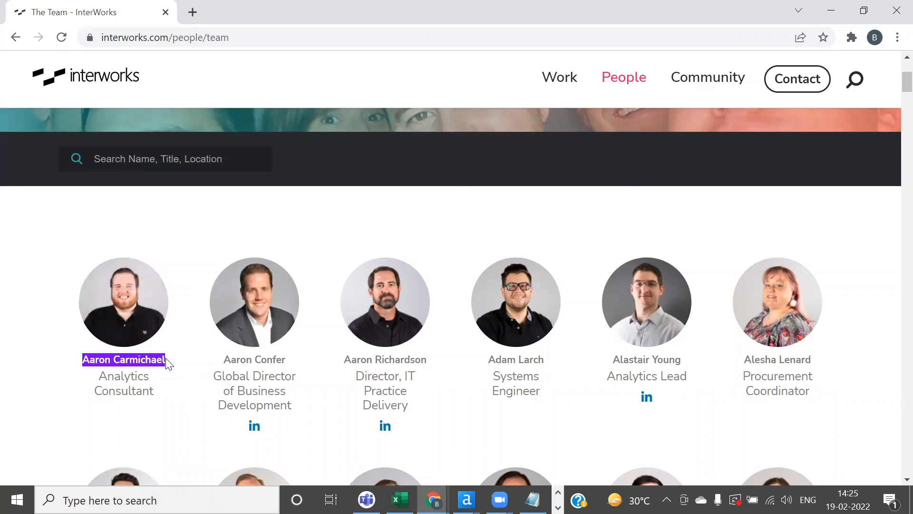
click(160, 374)
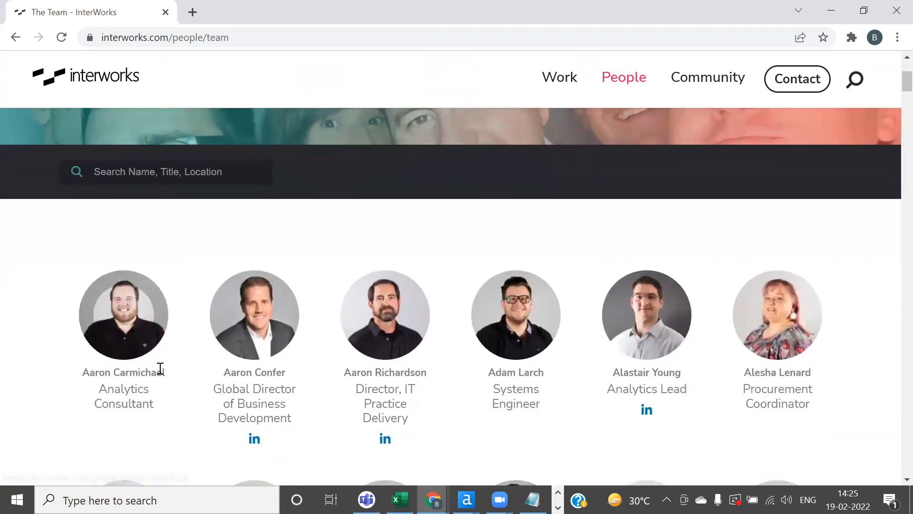
scroll(160, 369, down, 1)
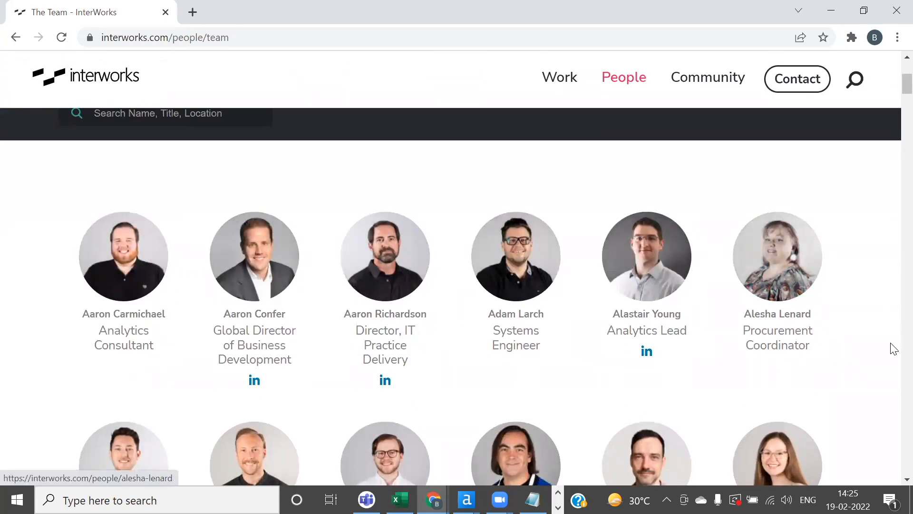
scroll(848, 366, down, 6)
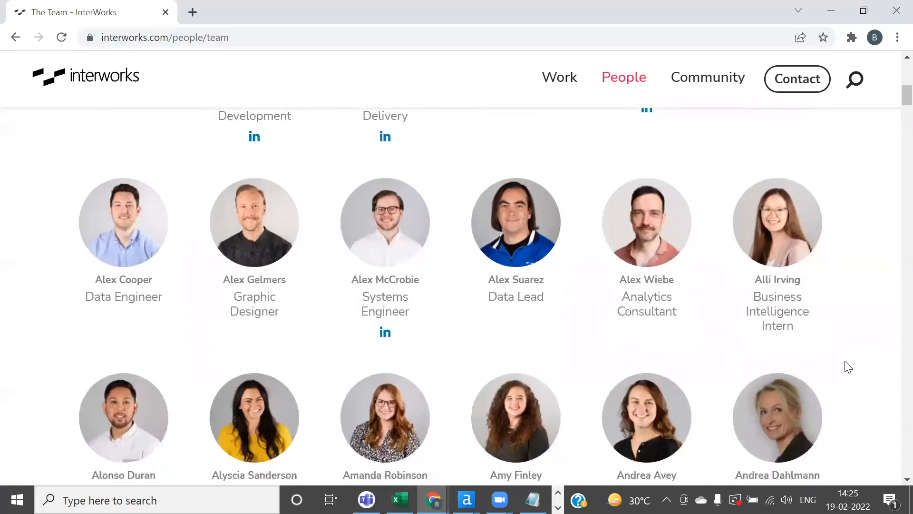
scroll(849, 367, up, 6)
scroll(848, 366, down, 3)
scroll(849, 367, up, 8)
scroll(848, 367, down, 8)
scroll(849, 367, up, 1)
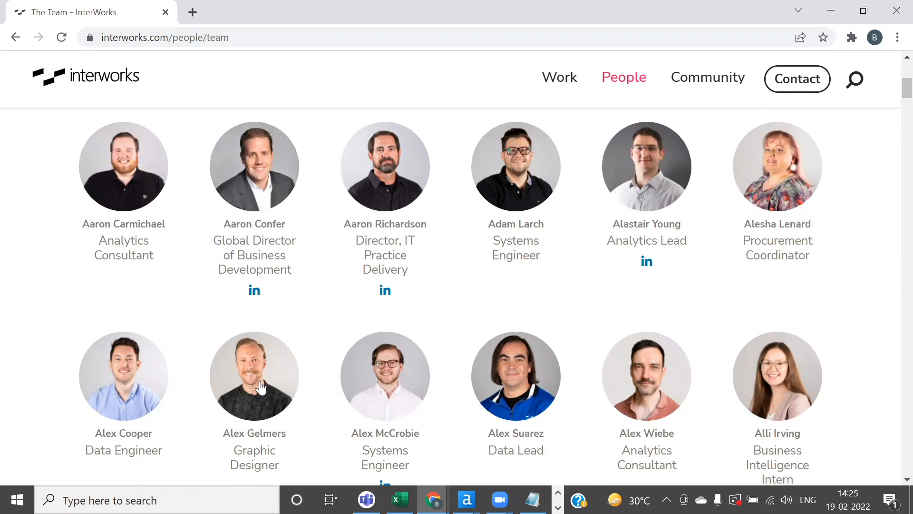
mouse_move(467, 499)
right_click(49, 189)
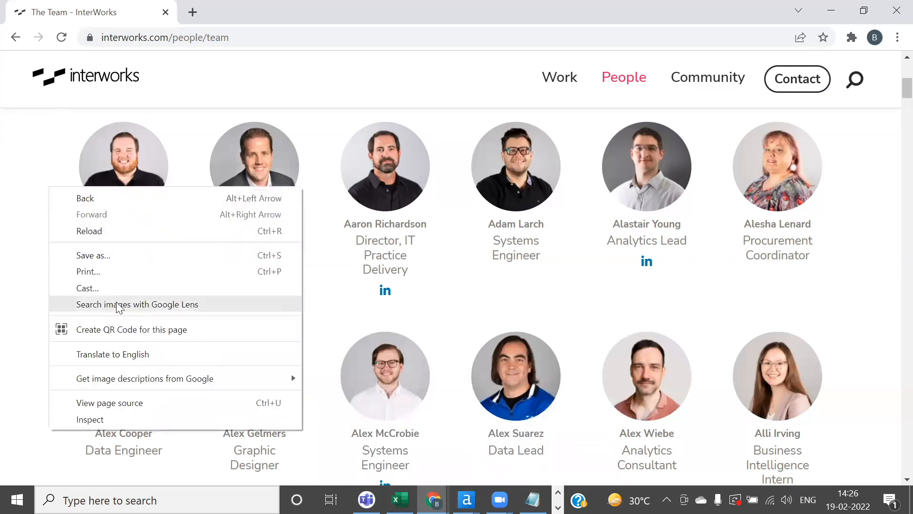
Inspect the team page in DevTools, browse its HTML, and right-click a member's photo
click(109, 421)
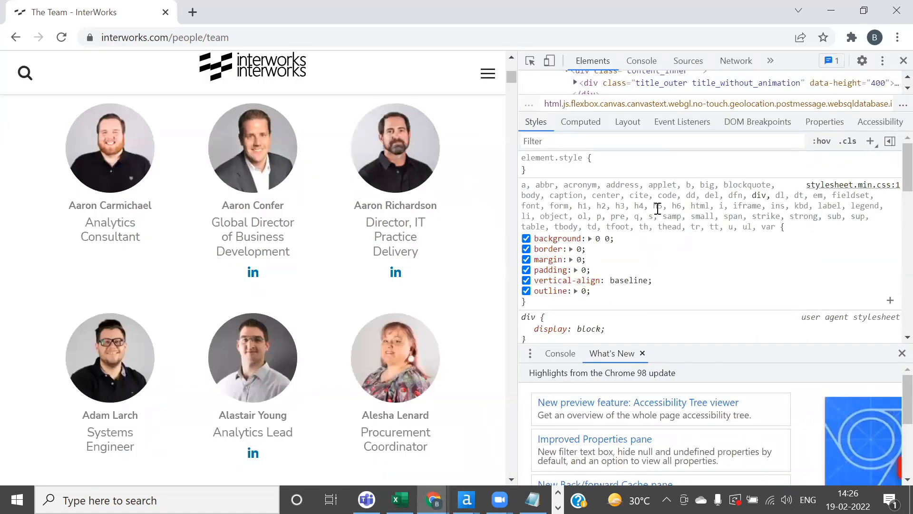
scroll(665, 200, down, 10)
scroll(665, 199, up, 10)
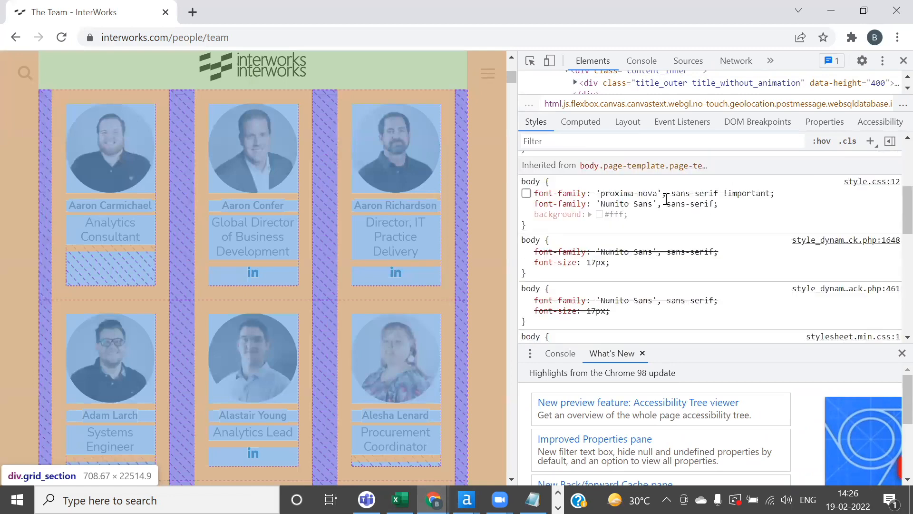
scroll(797, 90, up, 10)
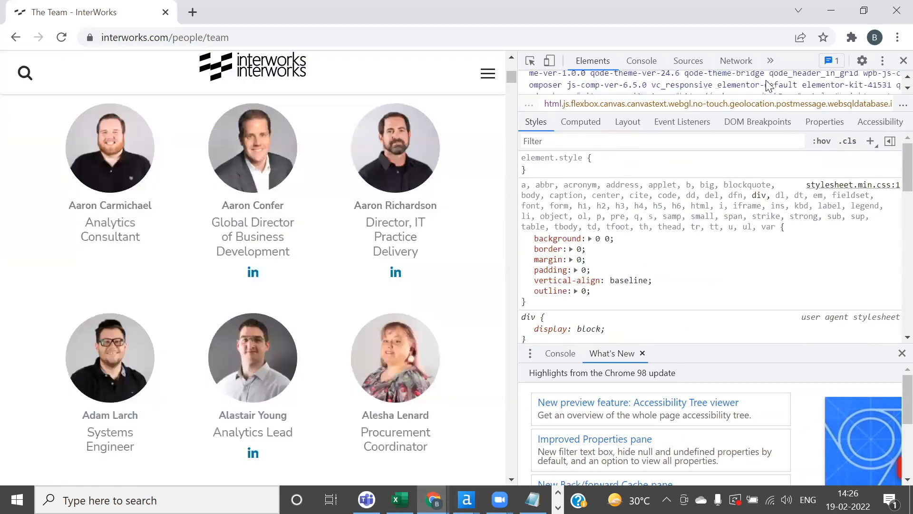
scroll(764, 85, down, 15)
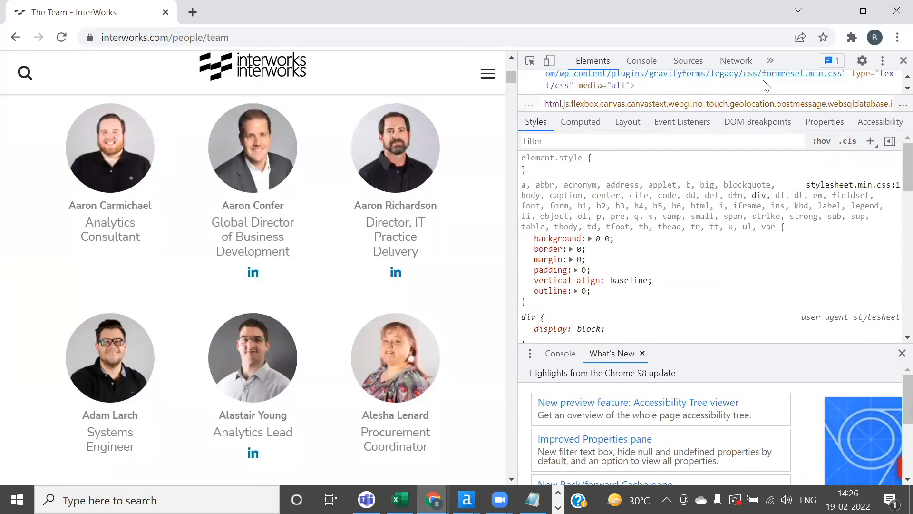
scroll(742, 88, down, 10)
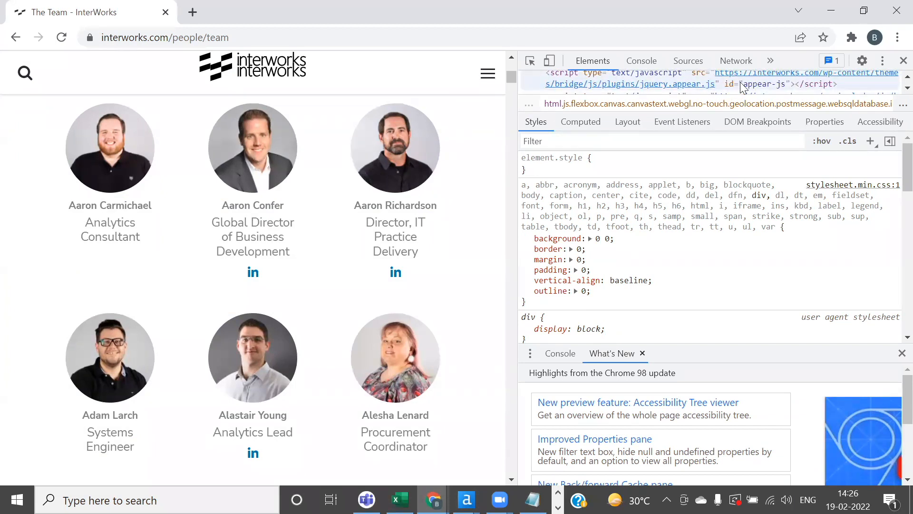
scroll(741, 86, down, 8)
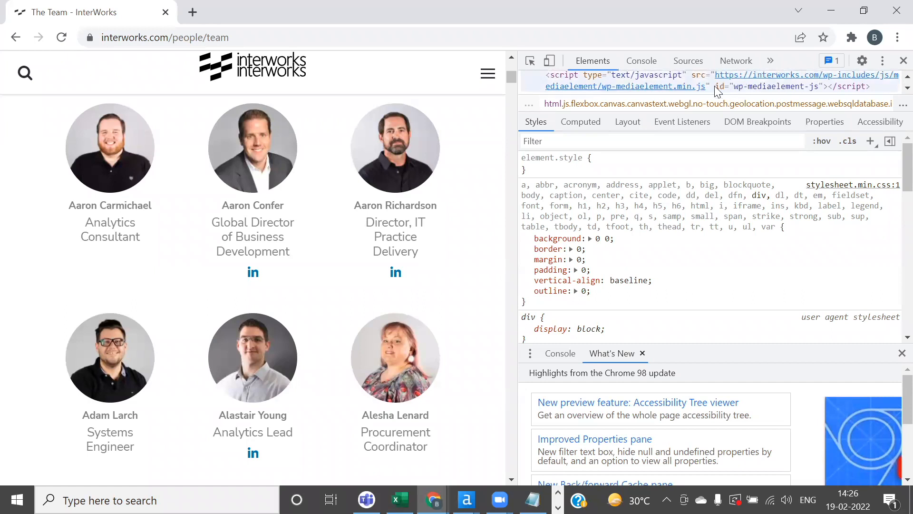
scroll(714, 88, down, 4)
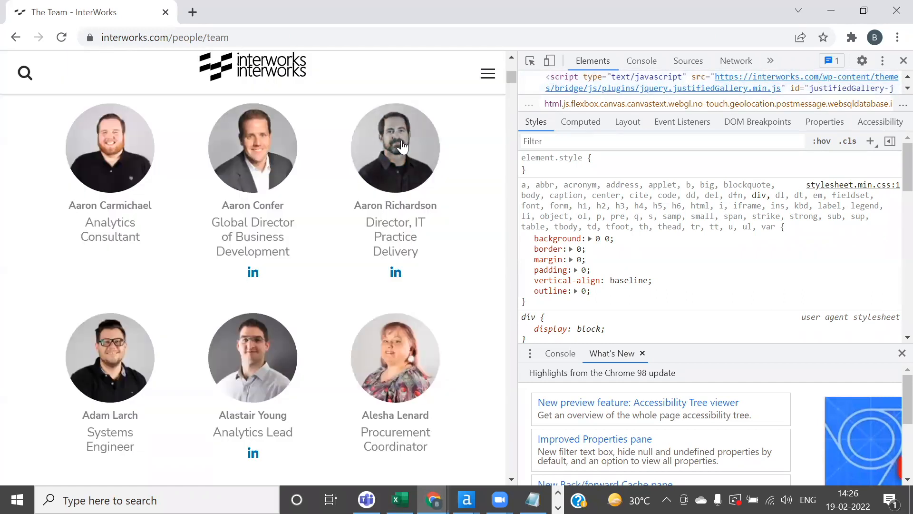
right_click(403, 142)
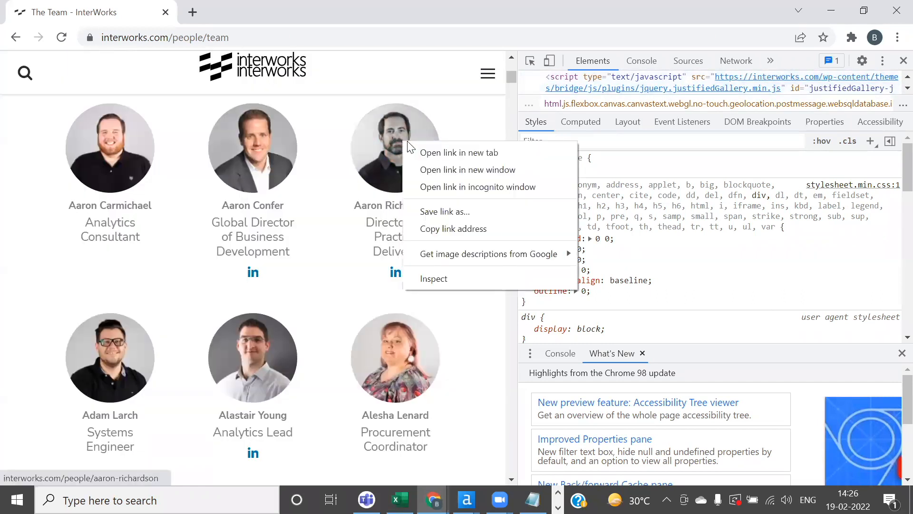
Open a team member's profile in a new tab and directly, then return to the team page
click(460, 153)
click(243, 12)
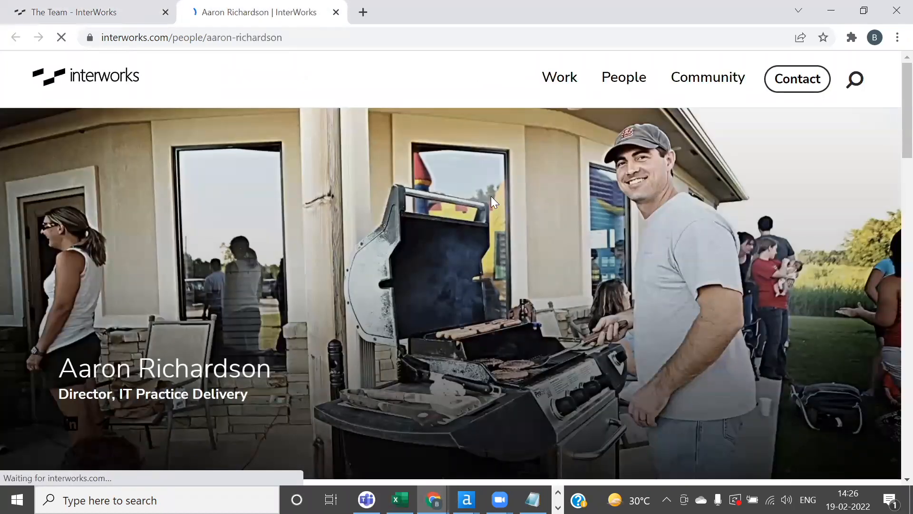
click(143, 12)
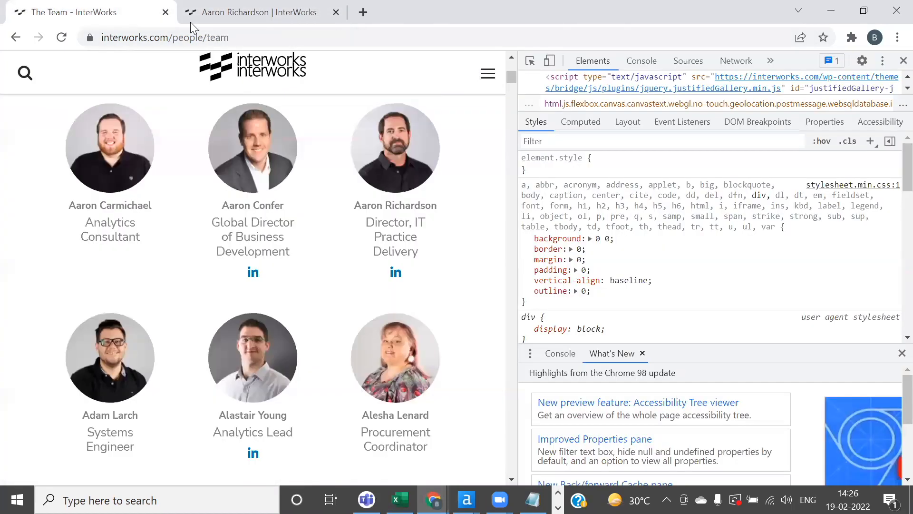
click(398, 144)
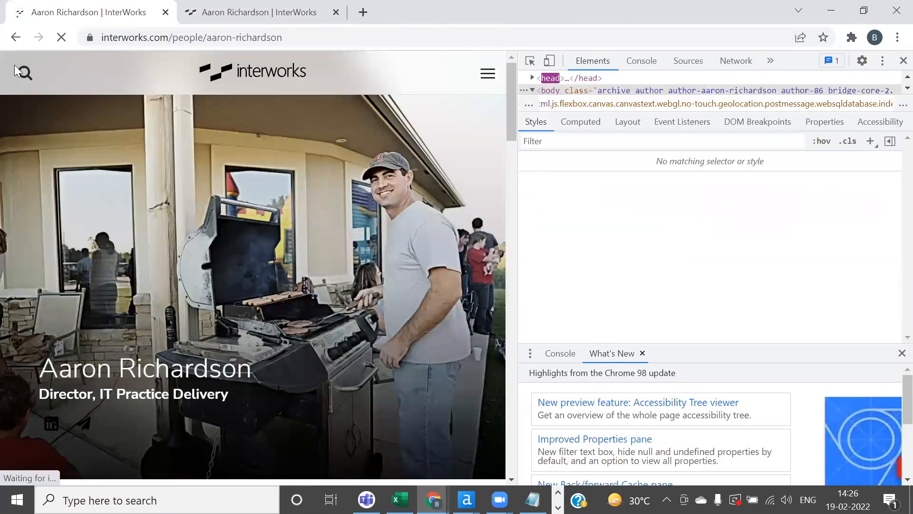
click(16, 37)
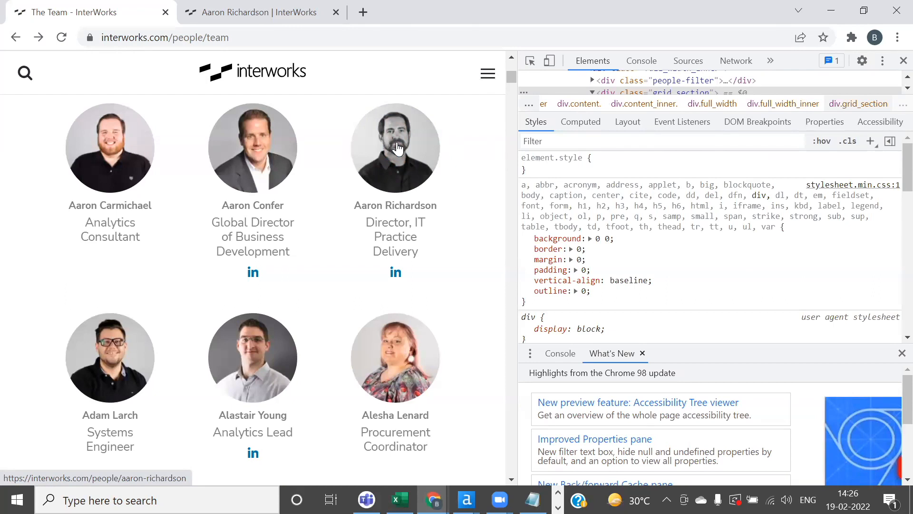
Copy a profile link's address and load it in a new tab
right_click(398, 149)
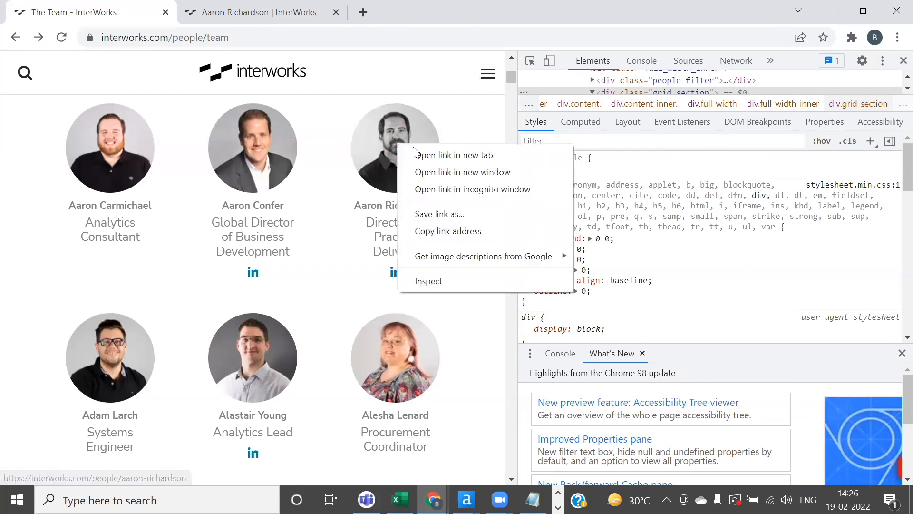
click(458, 232)
click(363, 12)
text(https://interworks.com/people/aaron-richardson)
key(Return)
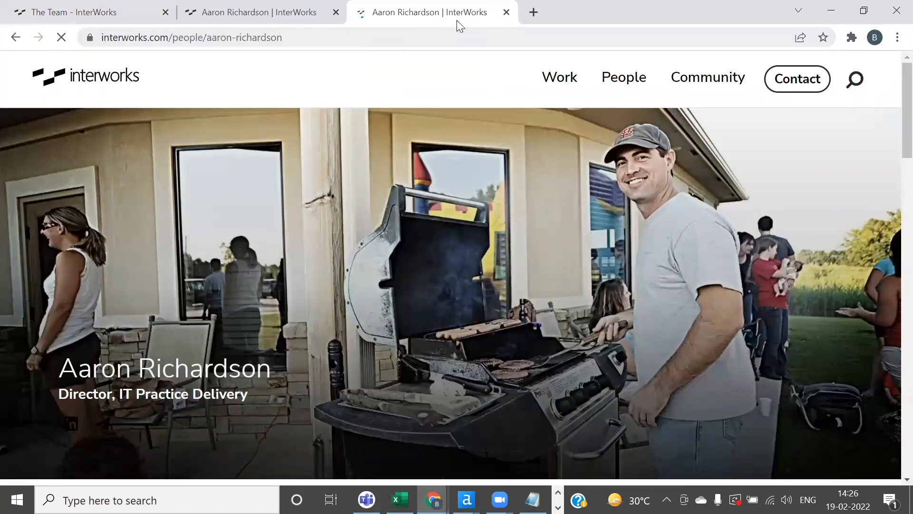
Close the extra profile tabs and the DevTools panel, leaving the full-width team grid
click(506, 13)
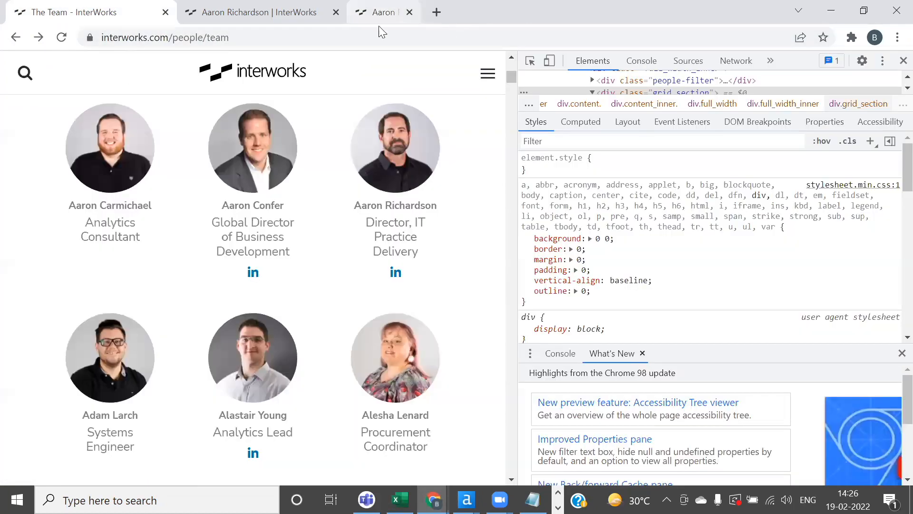
click(336, 12)
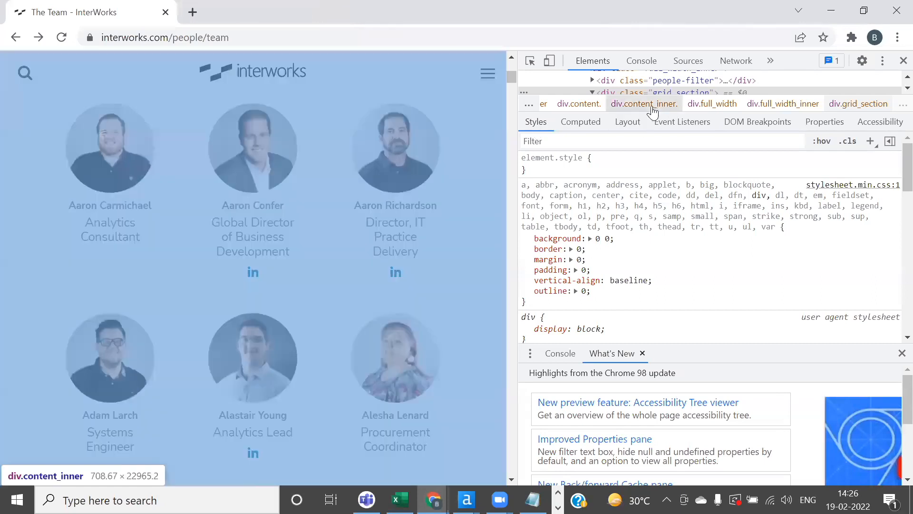
scroll(681, 85, up, 2)
scroll(680, 85, up, 2)
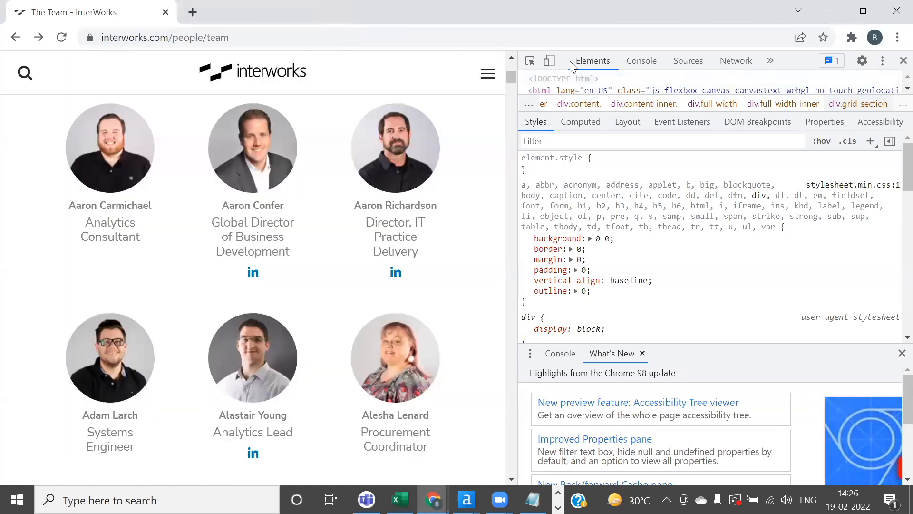
click(903, 60)
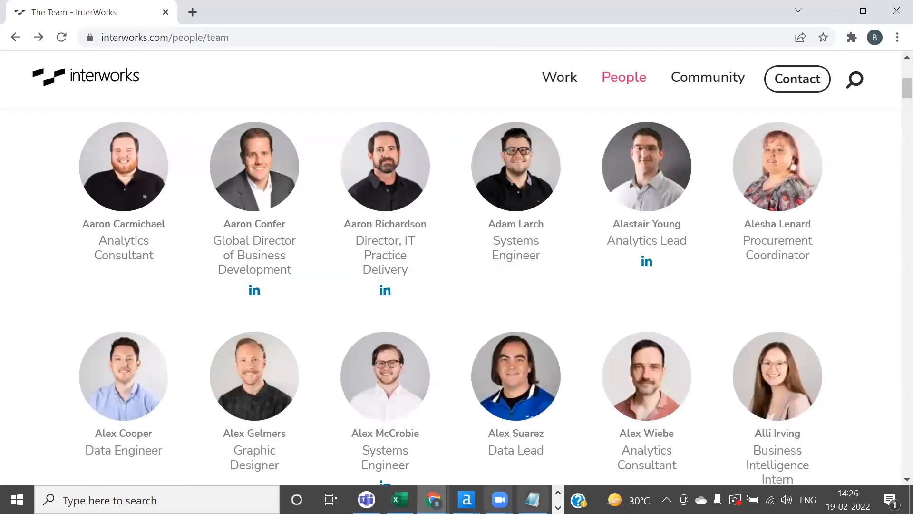
Switch from Chrome to File Explorer's Blob Object folder and select the 14 KB Webscraping workflow
click(466, 499)
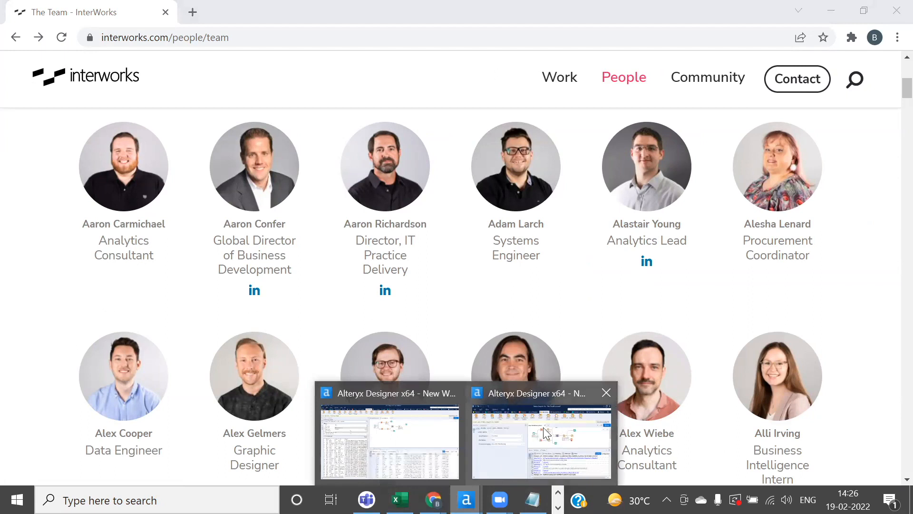
click(246, 34)
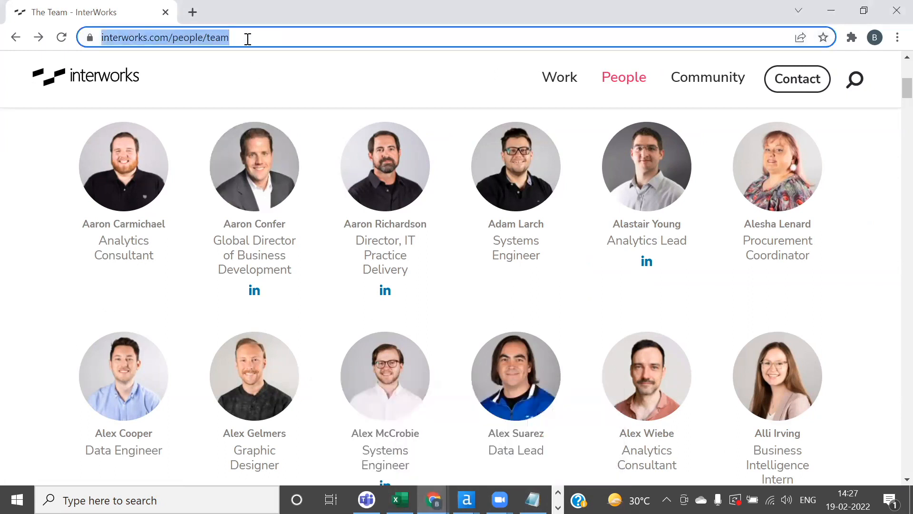
click(558, 507)
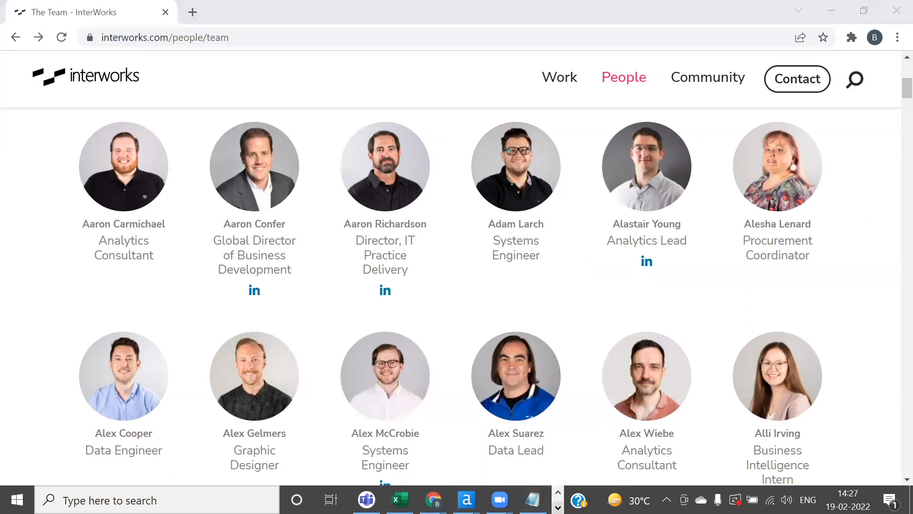
mouse_move(466, 500)
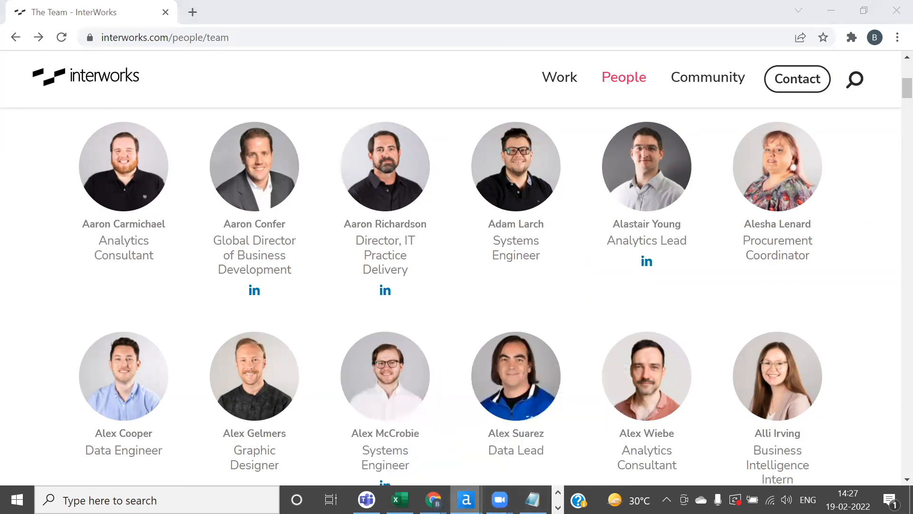
click(567, 440)
click(559, 492)
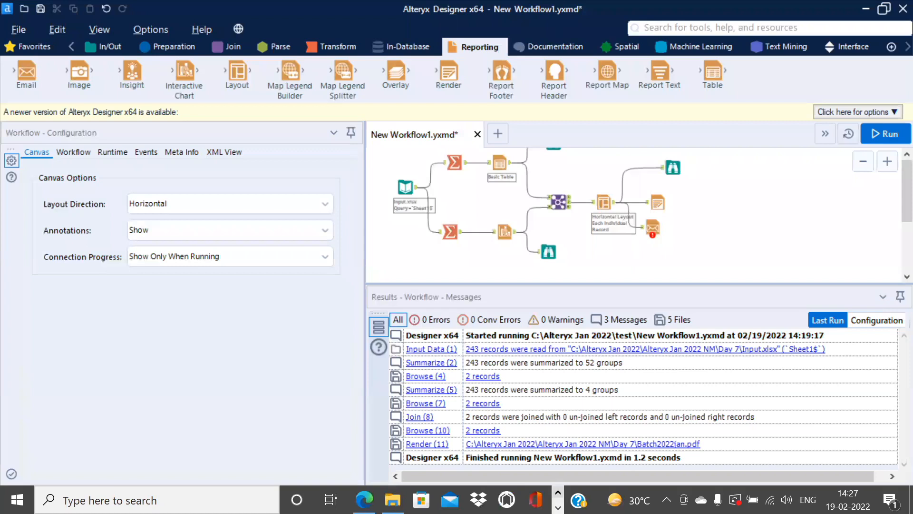
click(393, 499)
click(216, 127)
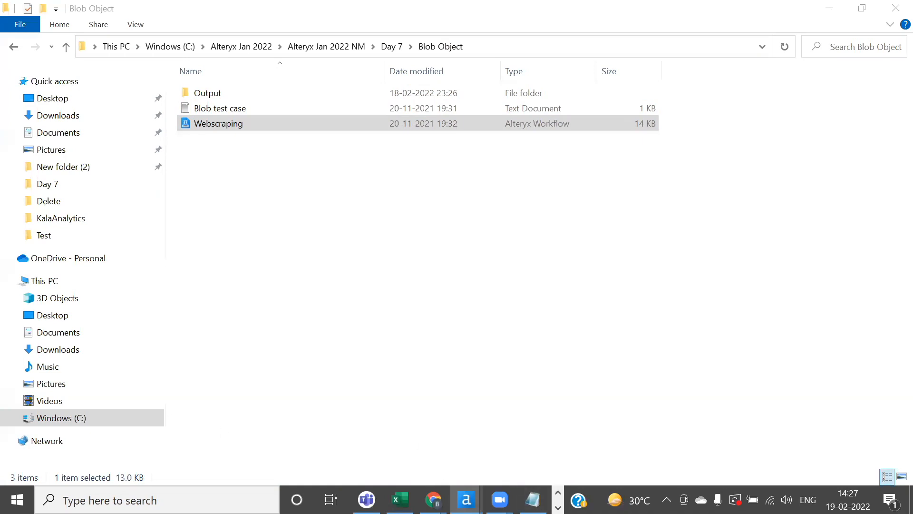
Return to Alteryx's New Workflow1 window and create a blank New Workflow2 tab
click(558, 492)
click(558, 508)
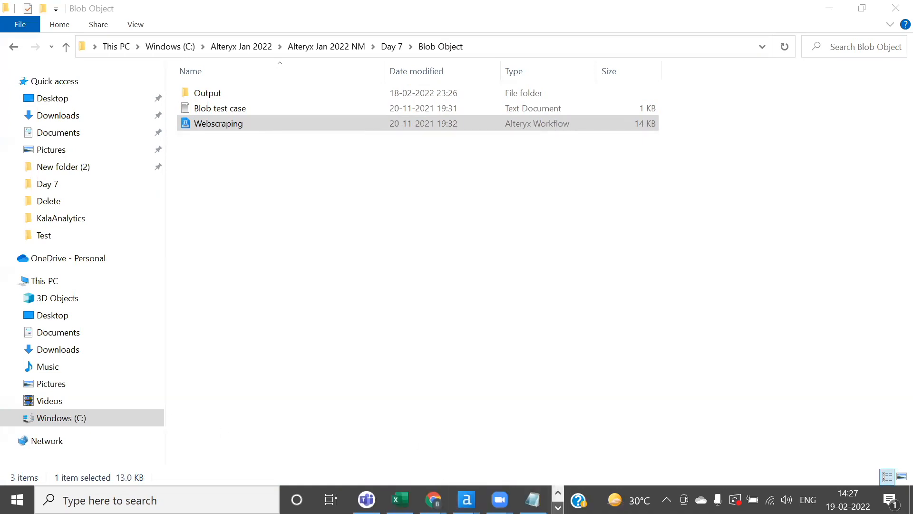
mouse_move(467, 499)
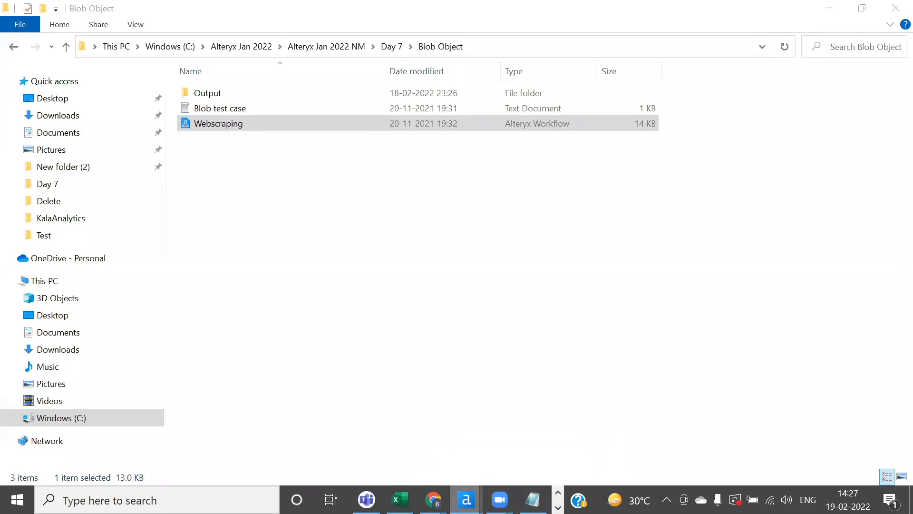
click(590, 437)
click(498, 135)
Enlarge the canvas, paste a ready-made Text Input, check its URL, then delete it
drag(364, 181, 301, 180)
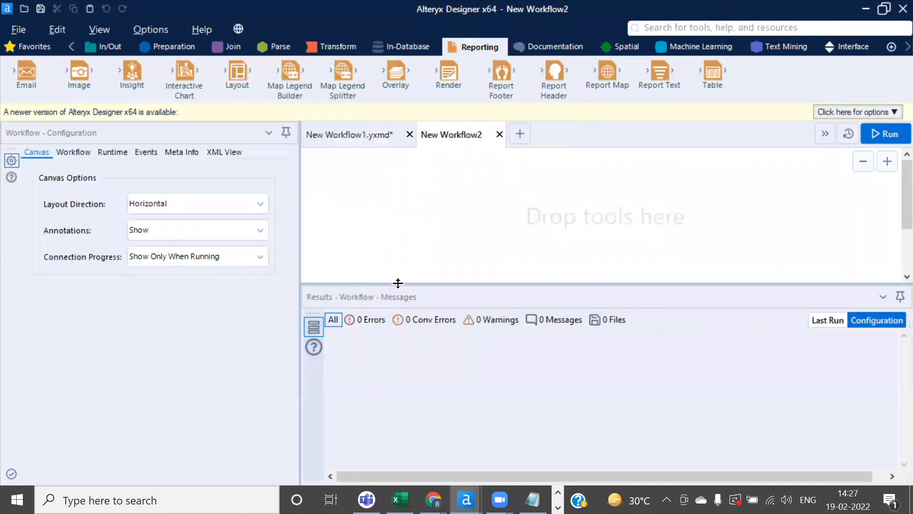
drag(399, 284, 398, 311)
key(ctrl+v)
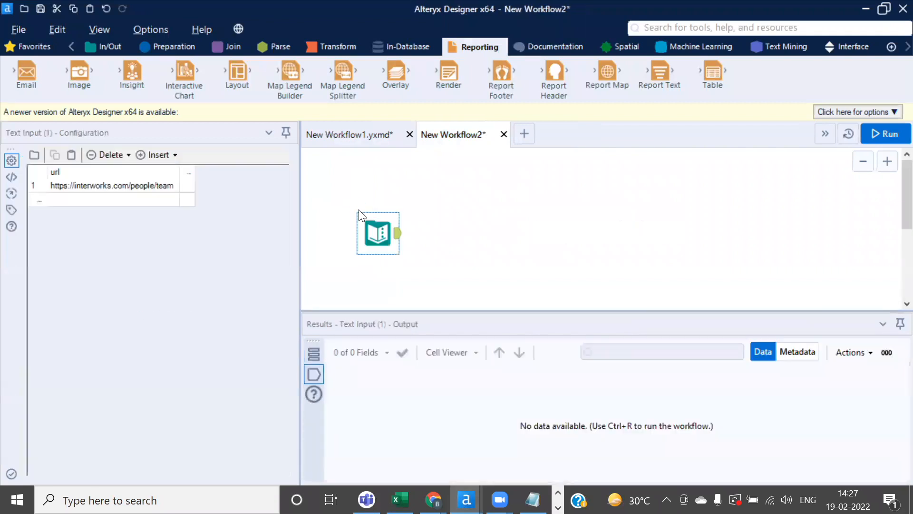
drag(378, 225, 372, 214)
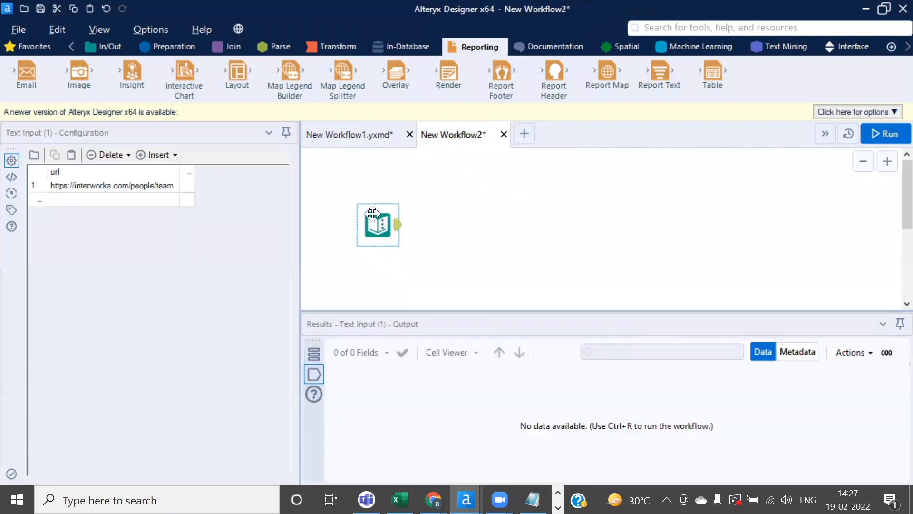
click(153, 185)
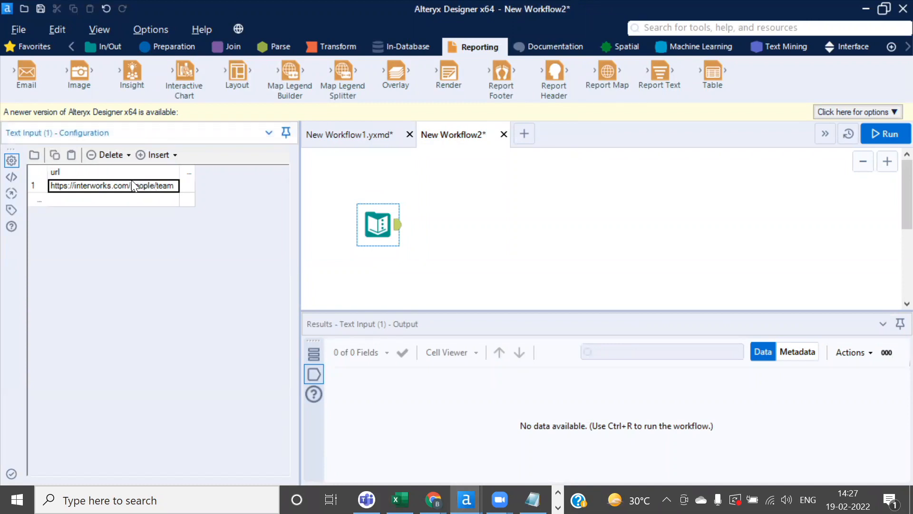
click(378, 224)
key(Delete)
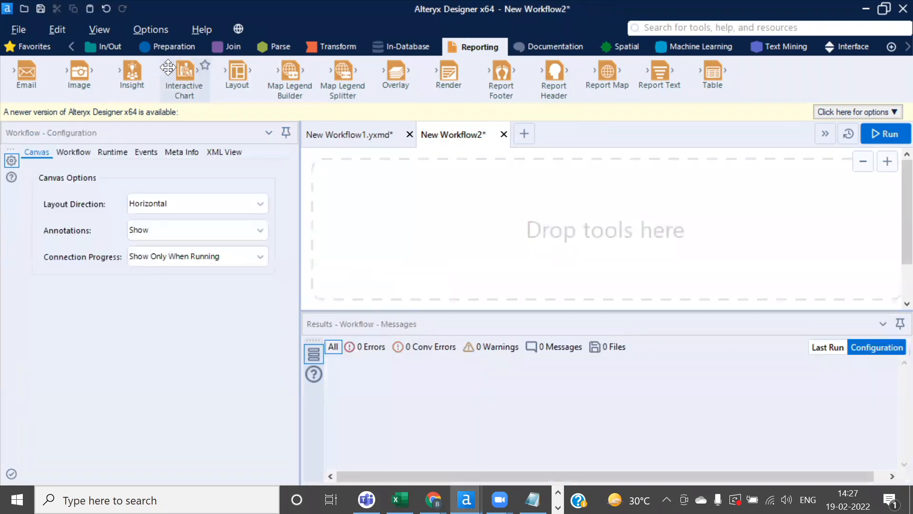
click(108, 46)
drag(343, 71, 378, 221)
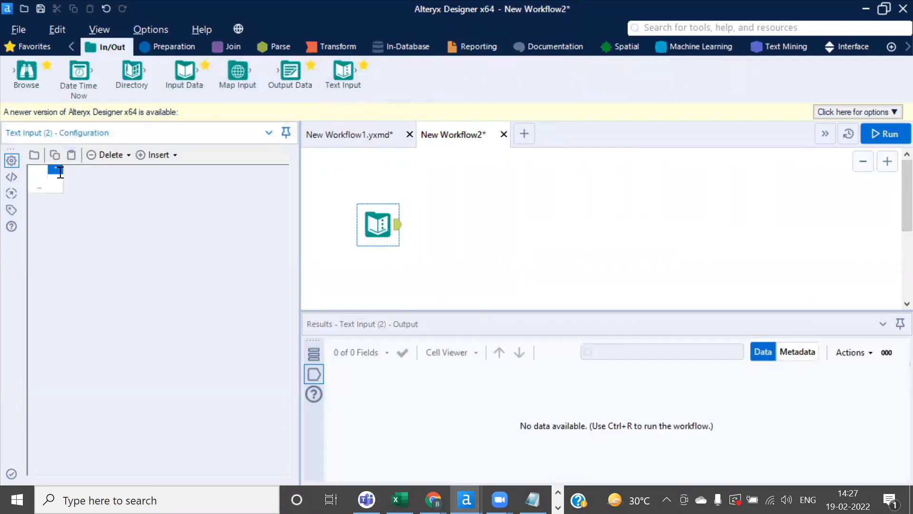
text(url)
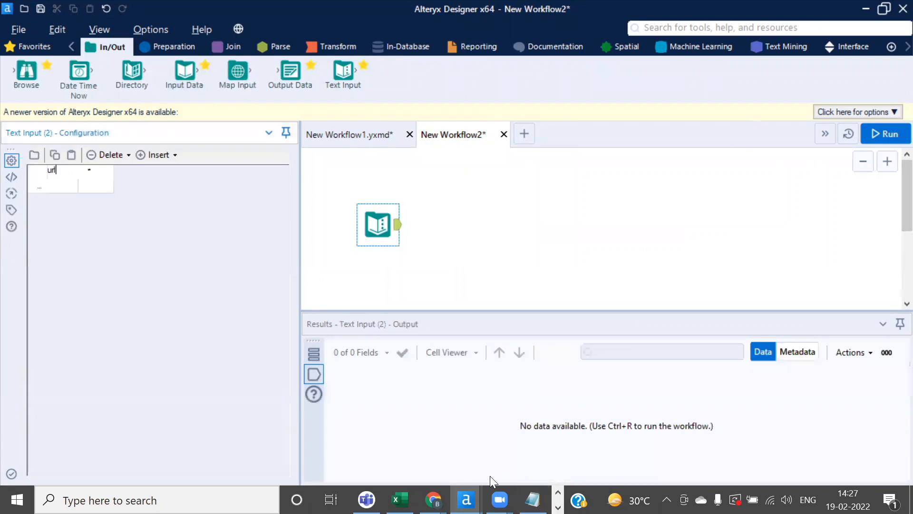
mouse_move(433, 499)
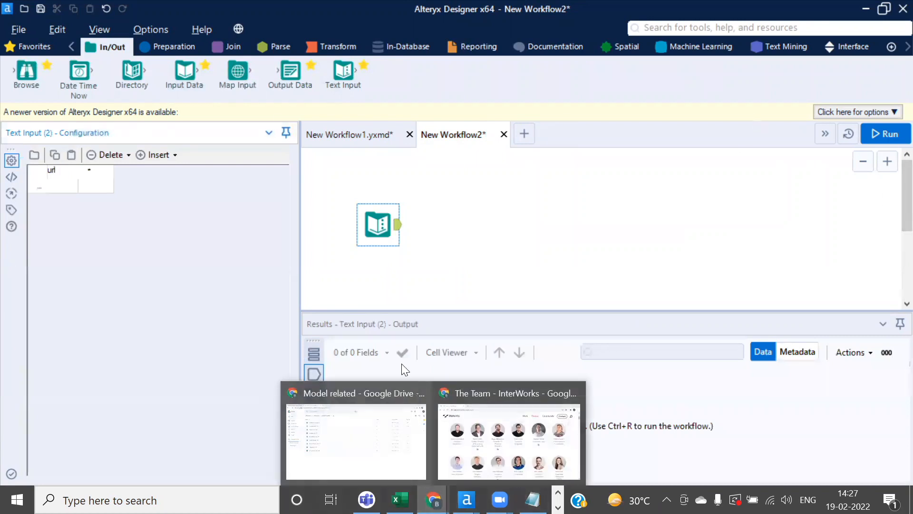
click(483, 430)
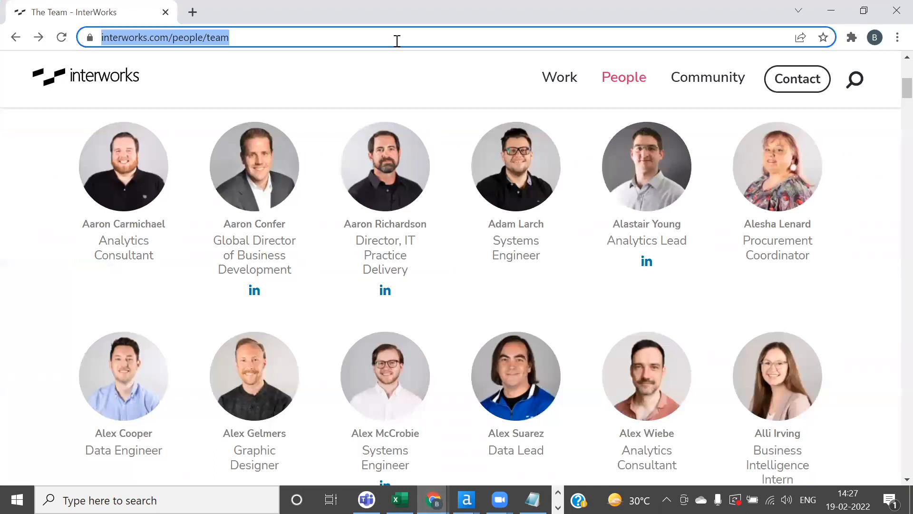
key(alt+Tab)
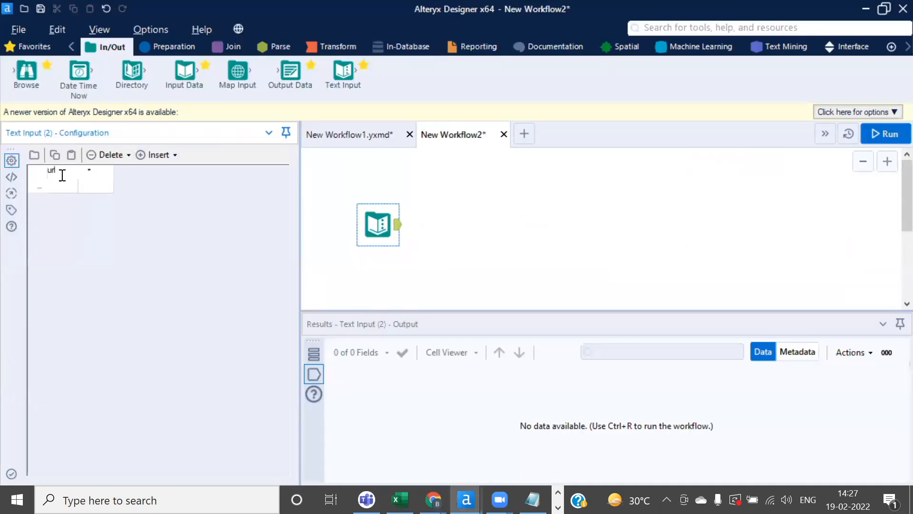
text(https://interworks.com/people/team)
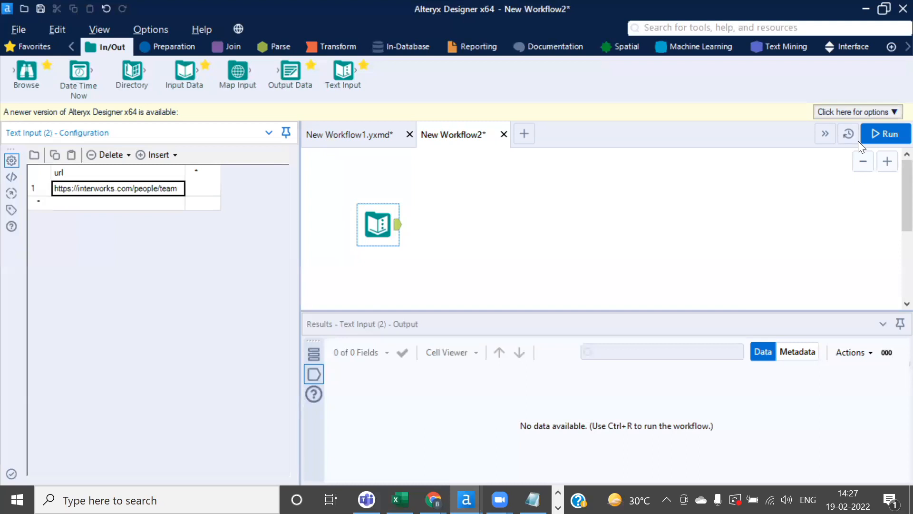
Run New Workflow2 to output the single url record, then show the Developer tool category
click(875, 134)
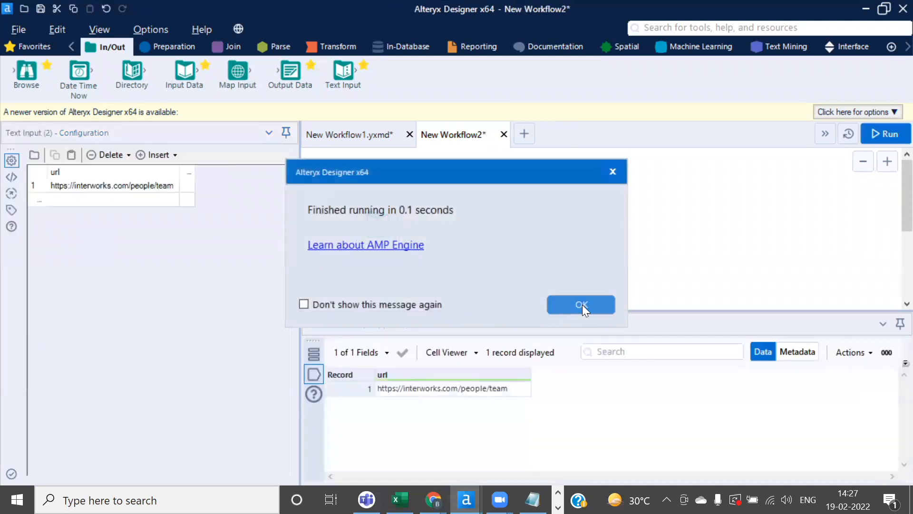
click(582, 304)
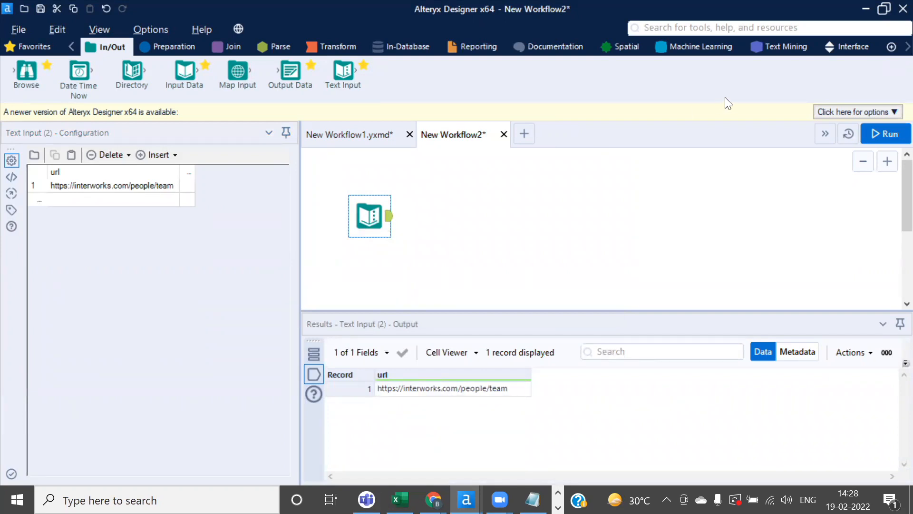
scroll(890, 46, down, 6)
scroll(892, 51, down, 3)
click(774, 44)
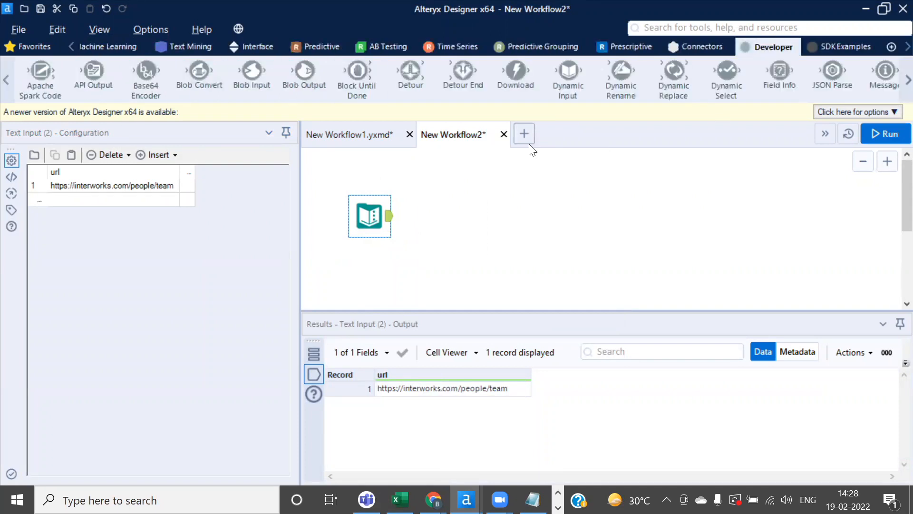
drag(370, 210, 371, 227)
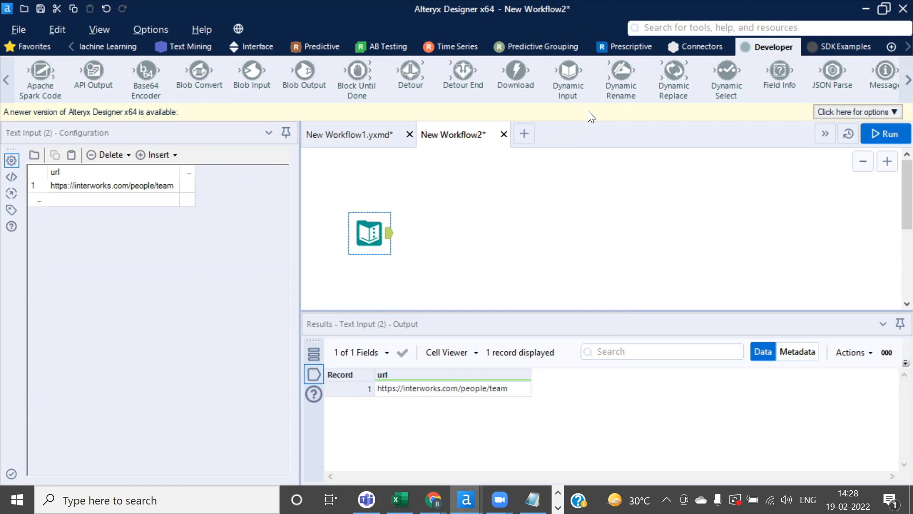
Connect a Download tool to the url Text Input and run it to fetch the page HTML (HTTP 200 OK)
drag(516, 72, 471, 231)
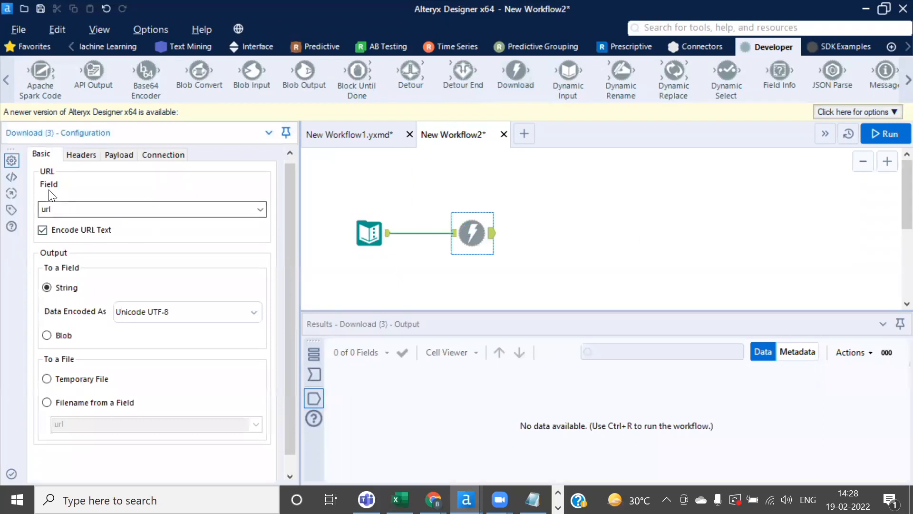
click(371, 231)
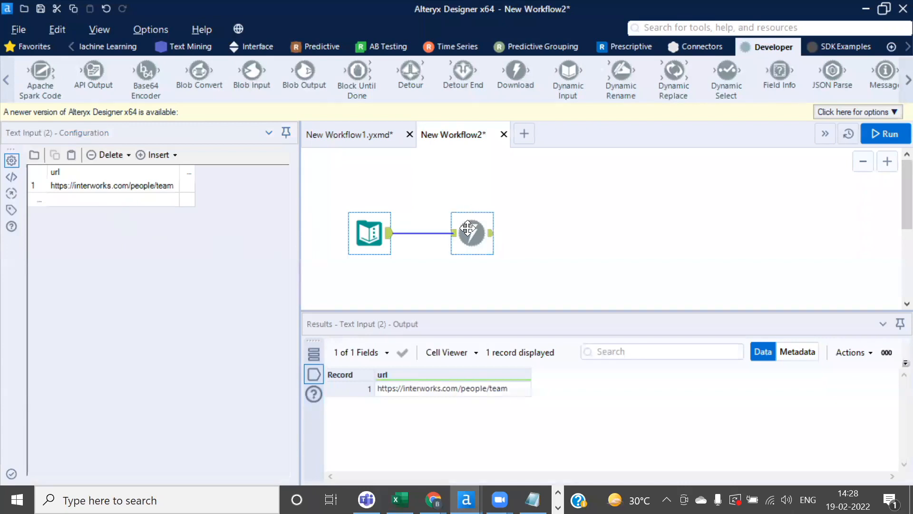
click(468, 229)
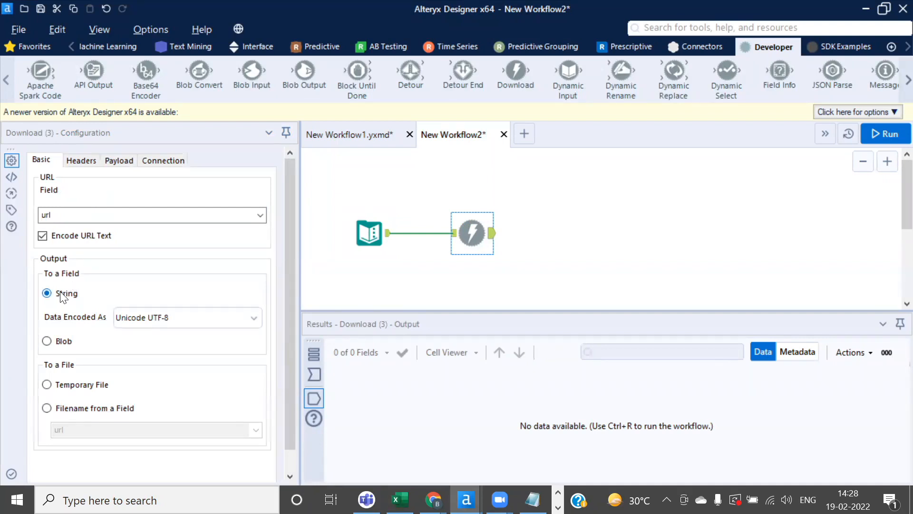
click(888, 134)
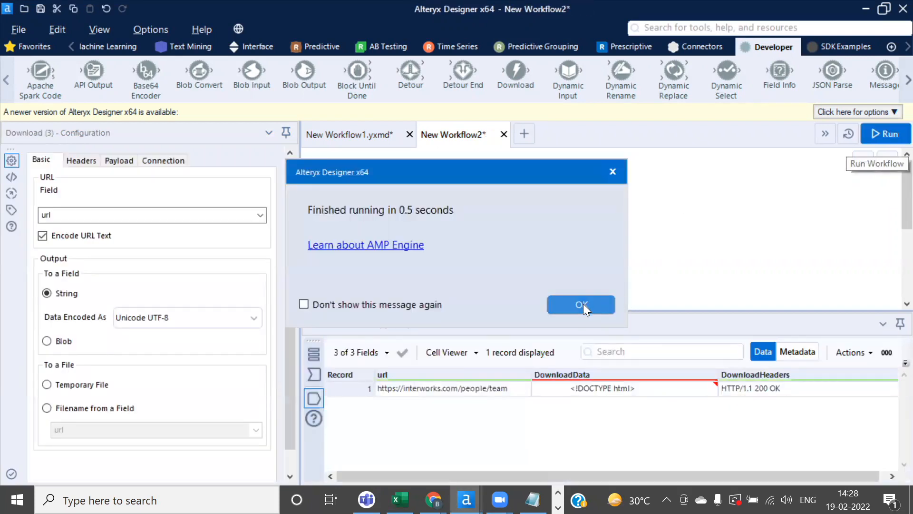
click(582, 304)
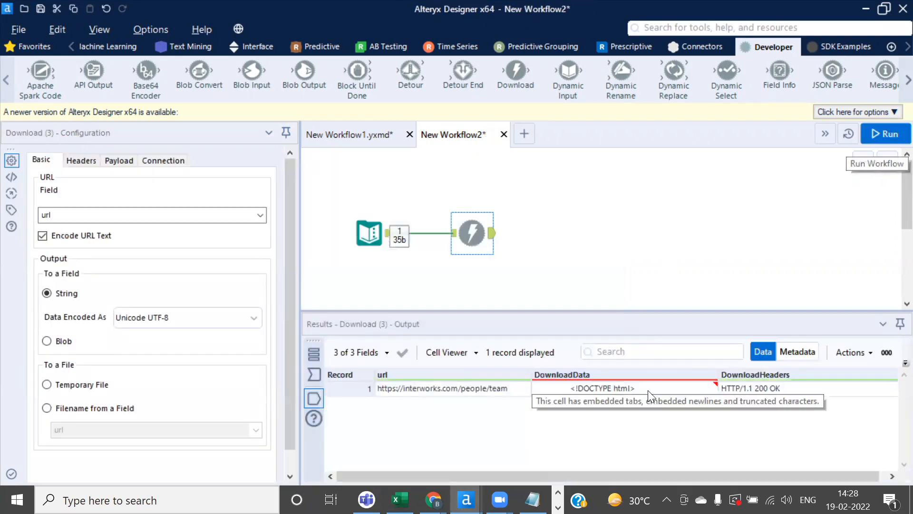
click(71, 46)
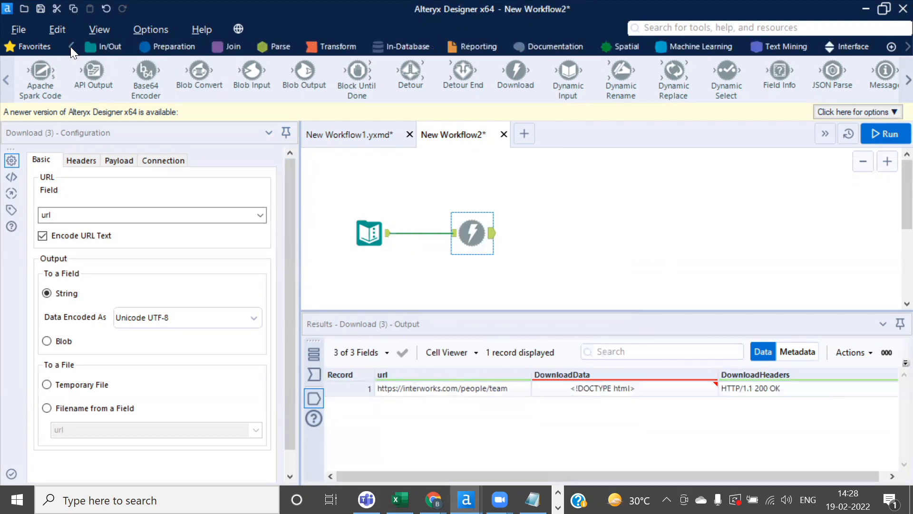
Attach a Browse tool to the Download output and rerun the workflow
click(118, 44)
drag(26, 71, 541, 207)
click(887, 134)
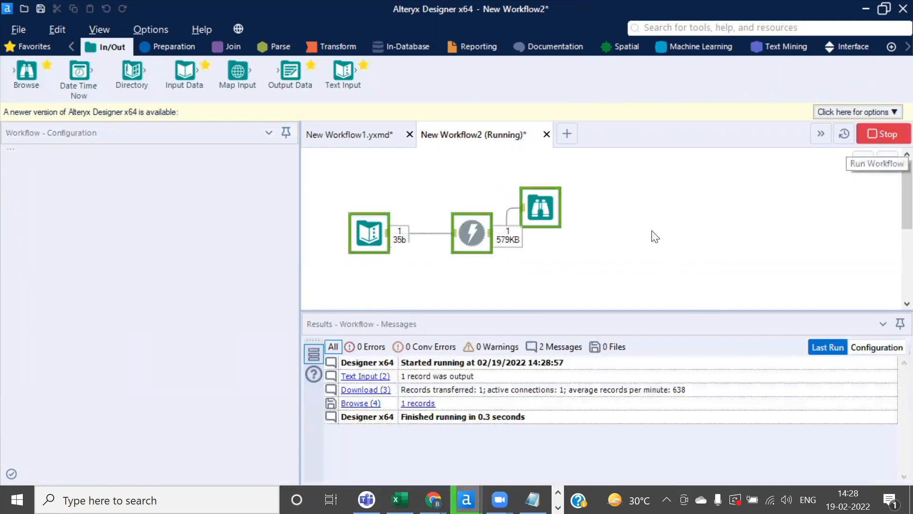
click(598, 299)
drag(553, 221, 562, 186)
Open the record's DownloadData cell in an enlarged Cell Viewer and scroll through the HTML
click(611, 386)
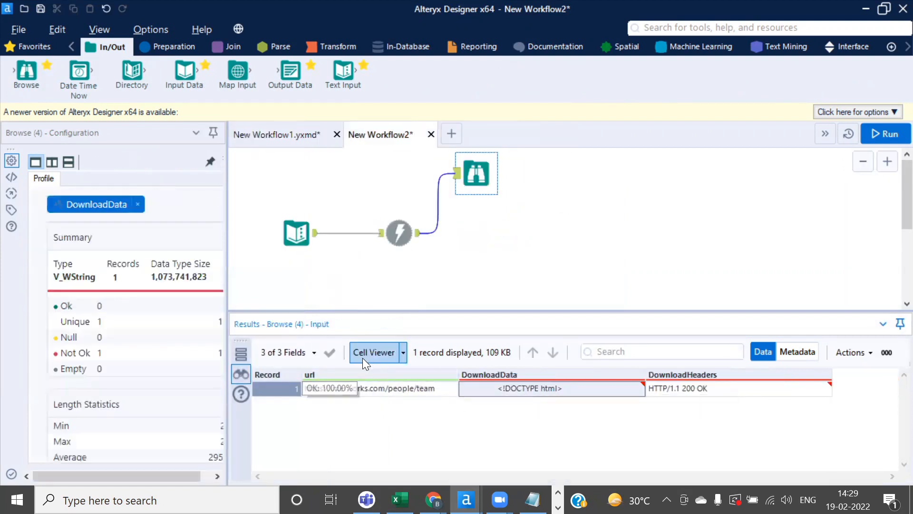
click(362, 358)
drag(519, 384, 522, 447)
scroll(531, 408, down, 6)
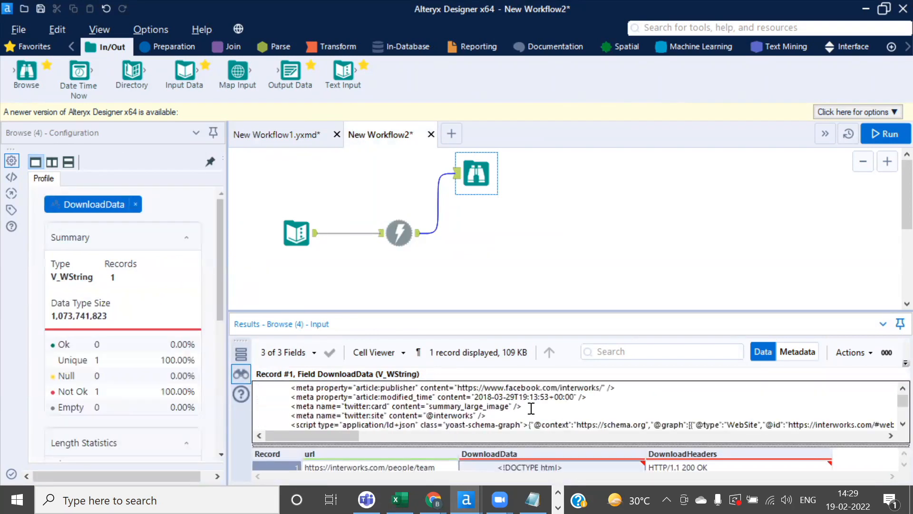
scroll(530, 408, down, 10)
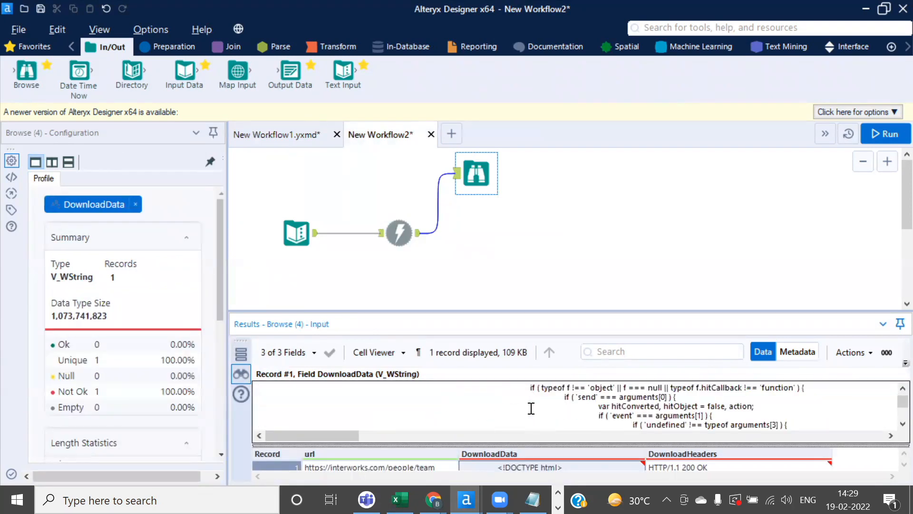
click(558, 493)
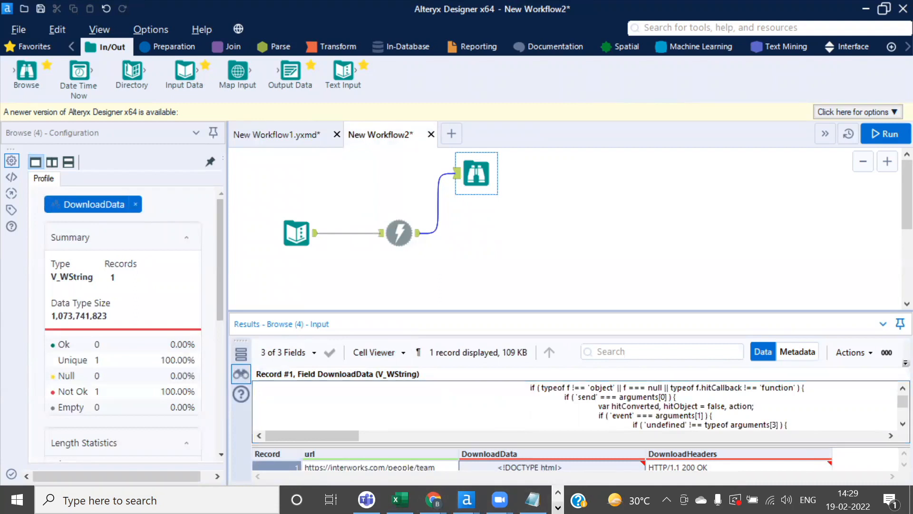
click(558, 508)
Launch Notepad++ from Windows search by typing 'note'
click(558, 493)
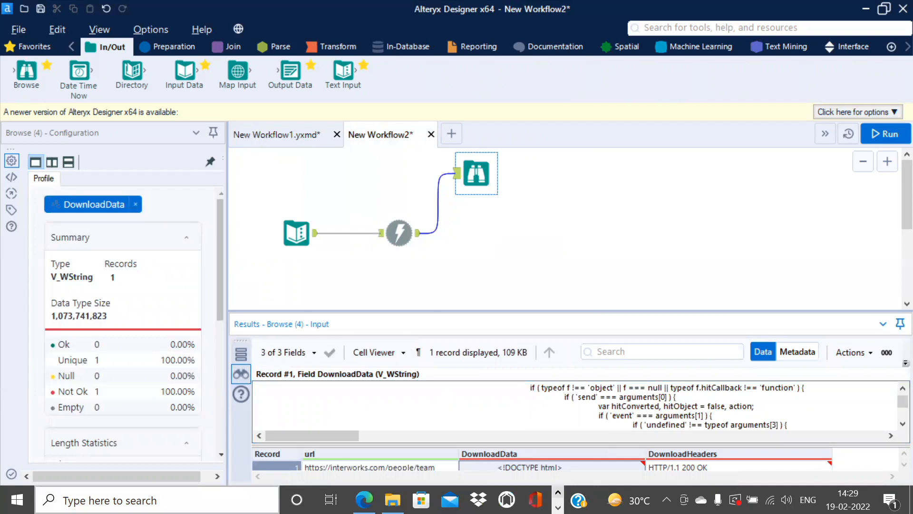
click(157, 500)
text(one)
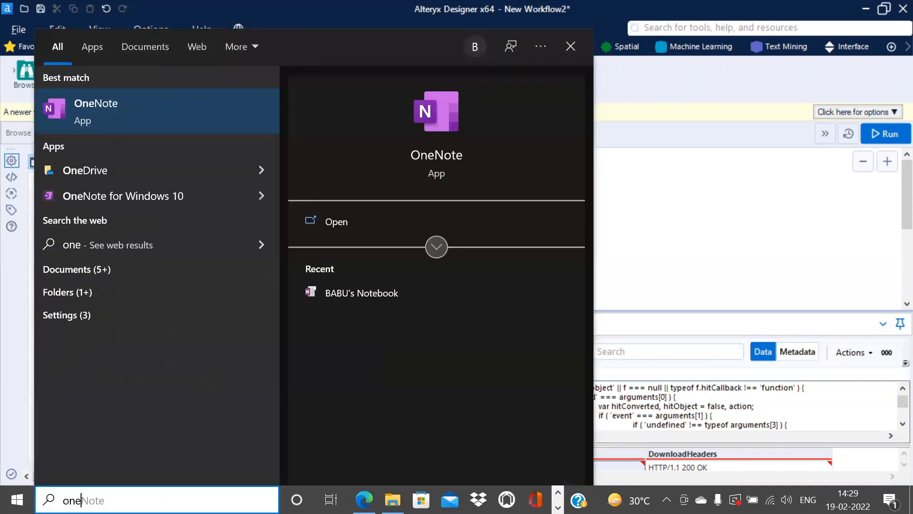
key(BackSpace)
key(BackSpace)
key(BackSpace)
text(note)
key(Return)
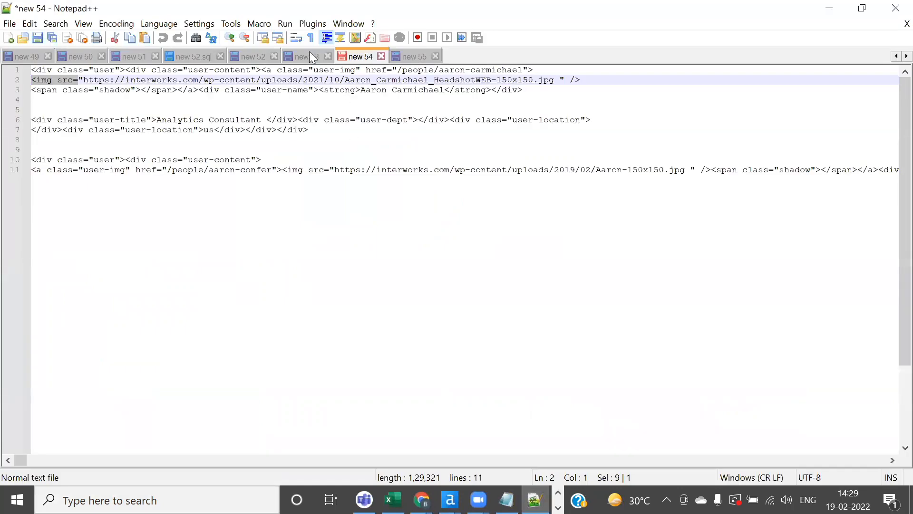
Switch to the new 53 tab and browse the pasted team-page HTML source
click(313, 57)
click(256, 59)
click(321, 59)
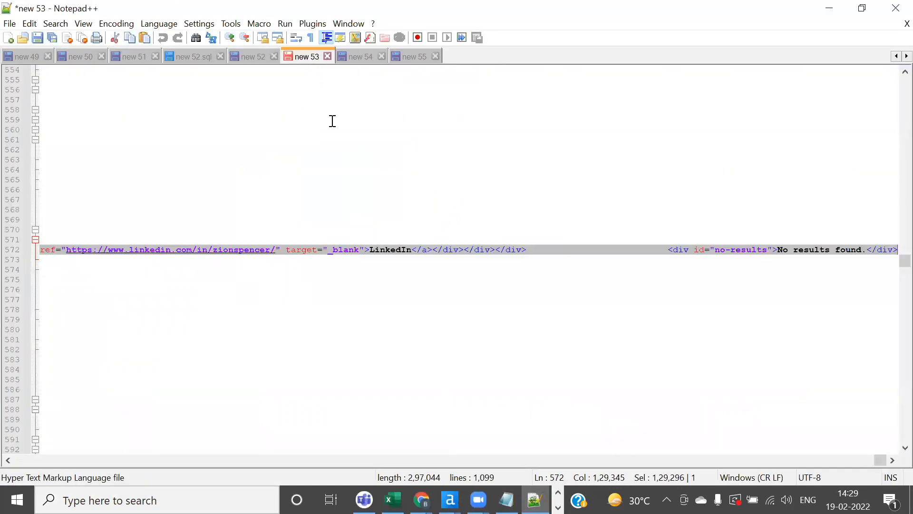
scroll(352, 183, down, 8)
drag(879, 460, 22, 460)
scroll(141, 253, up, 10)
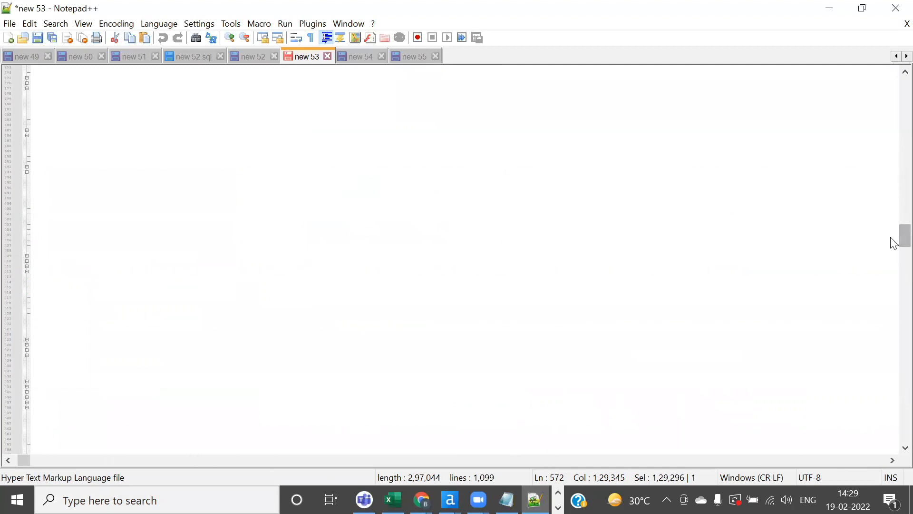
drag(899, 235, 891, 82)
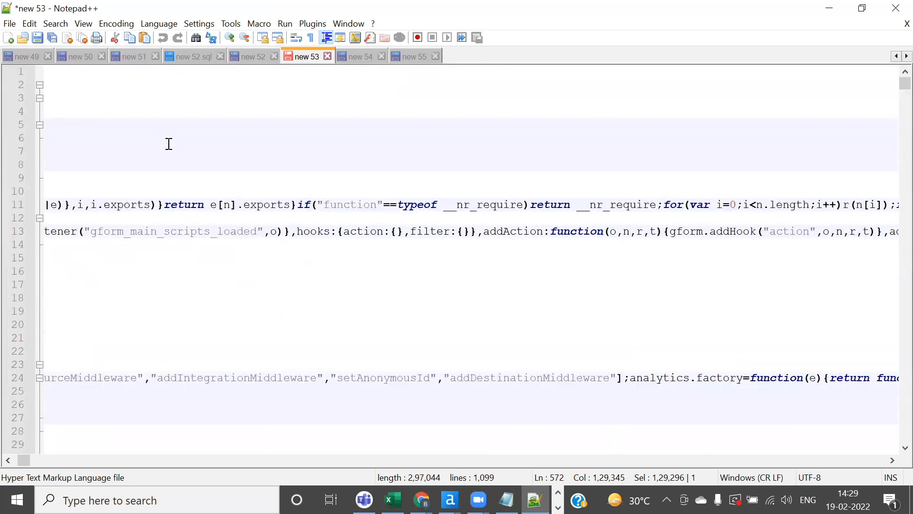
ctrl+scroll(162, 157, up, 2)
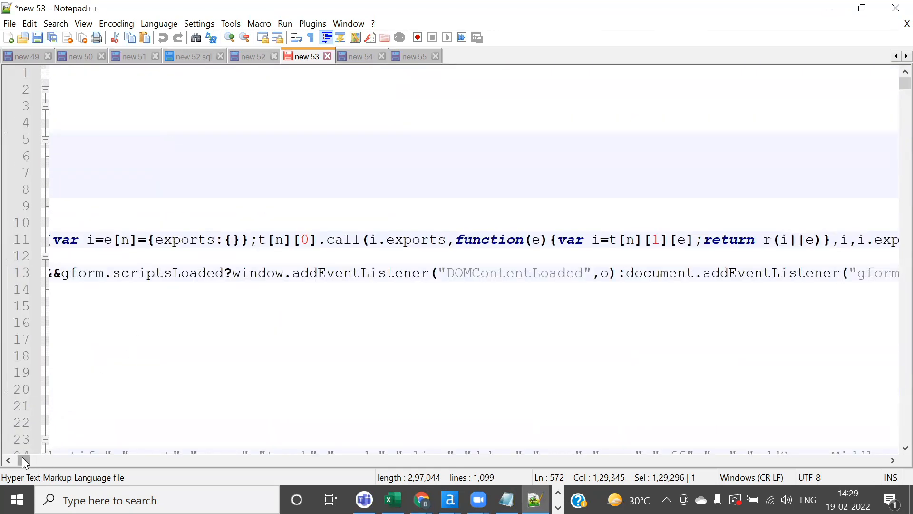
drag(22, 458, 14, 459)
click(105, 113)
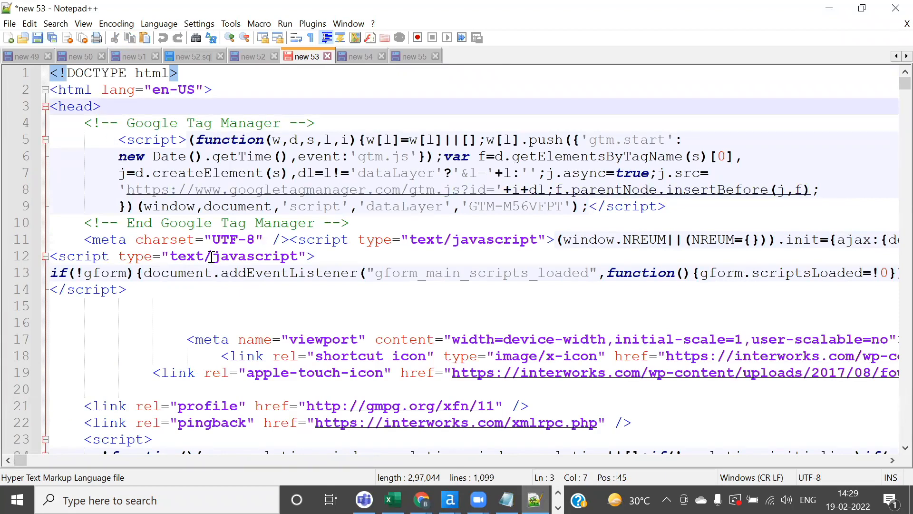
scroll(212, 257, down, 5)
scroll(212, 257, up, 5)
Copy the first team member's name from the live InterWorks team page in Chrome
mouse_move(421, 500)
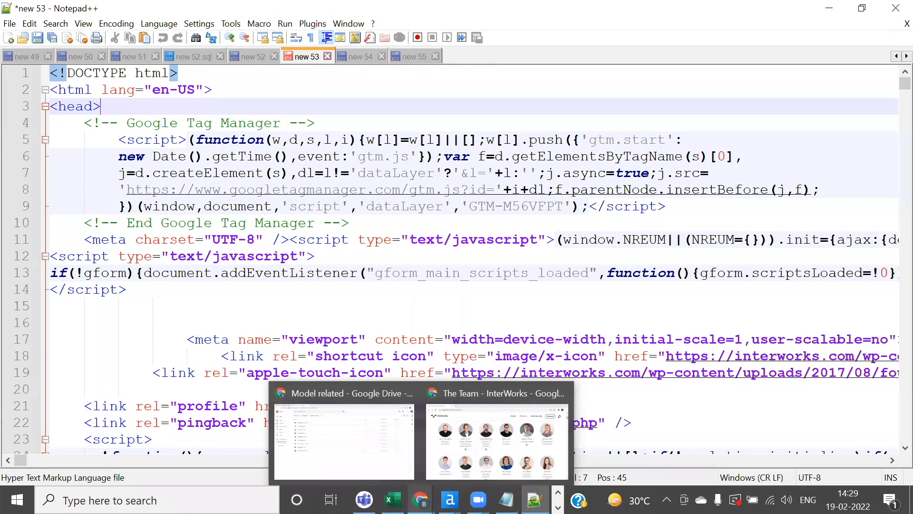
click(468, 417)
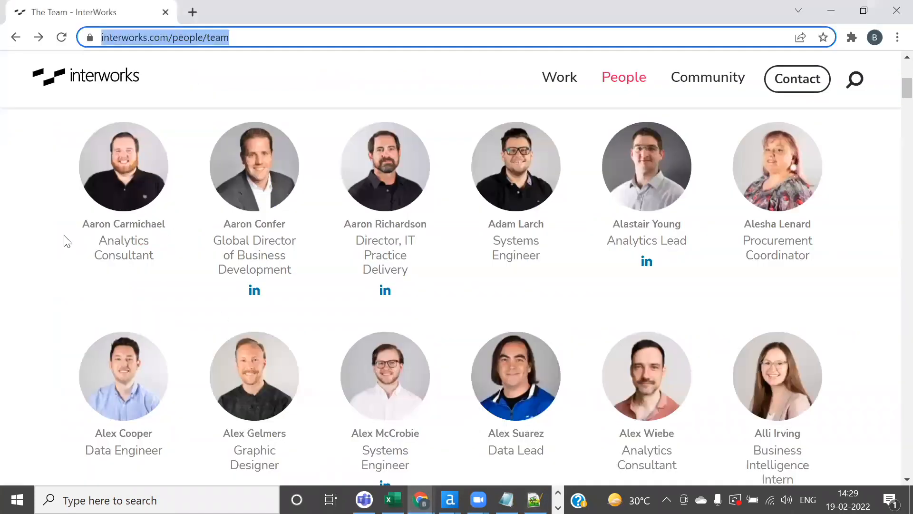
drag(83, 224, 169, 232)
key(ctrl+c)
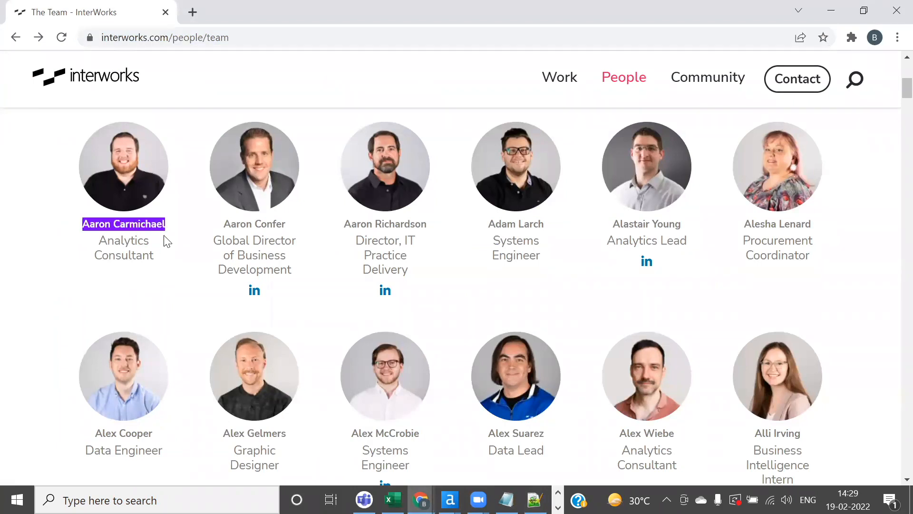
key(alt+Tab)
Find the pasted member name in the source and select the whole matching line 572
click(212, 306)
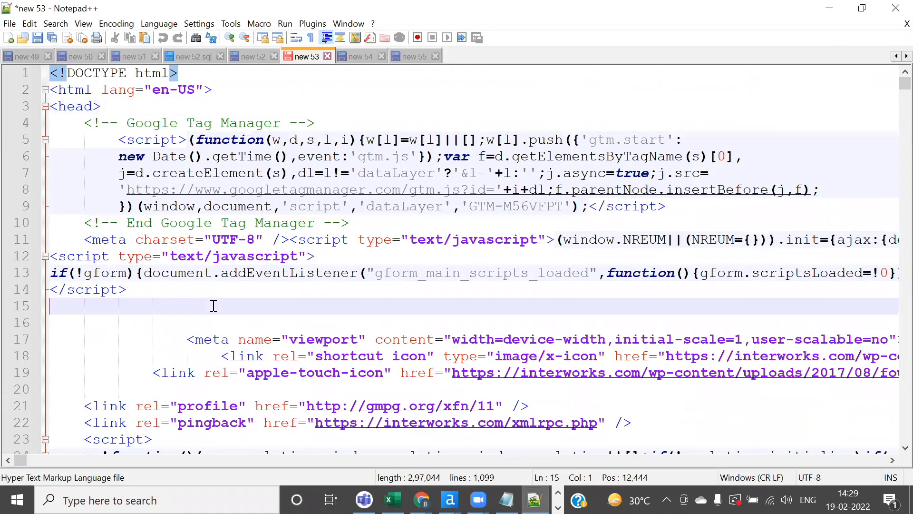
key(ctrl+f)
key(ctrl+v)
key(Return)
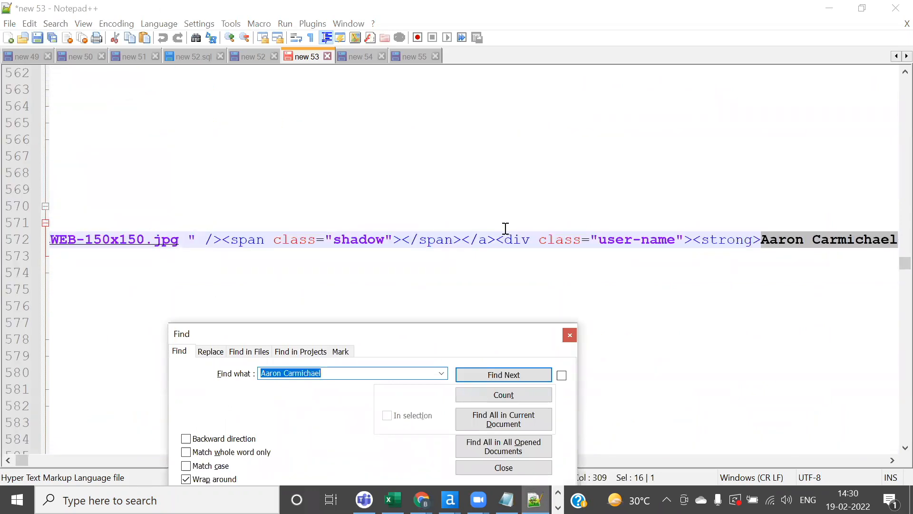
click(570, 335)
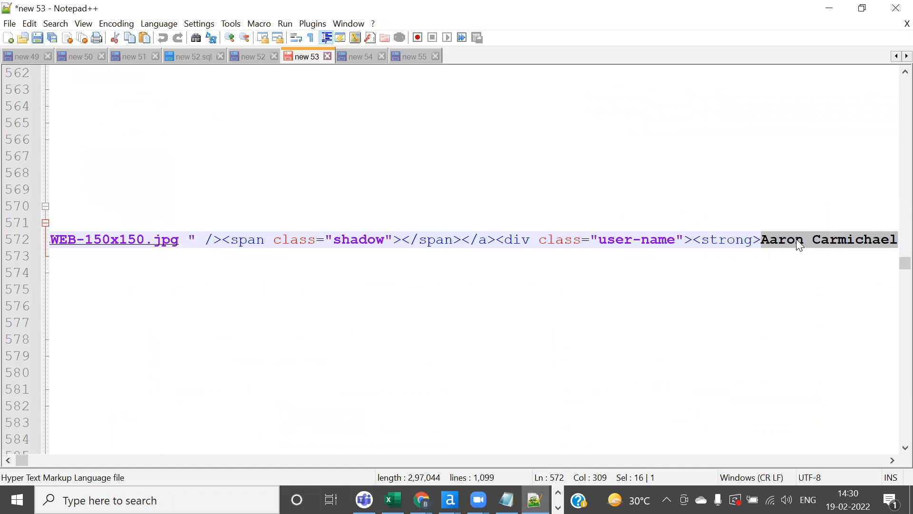
click(799, 243)
click(856, 243)
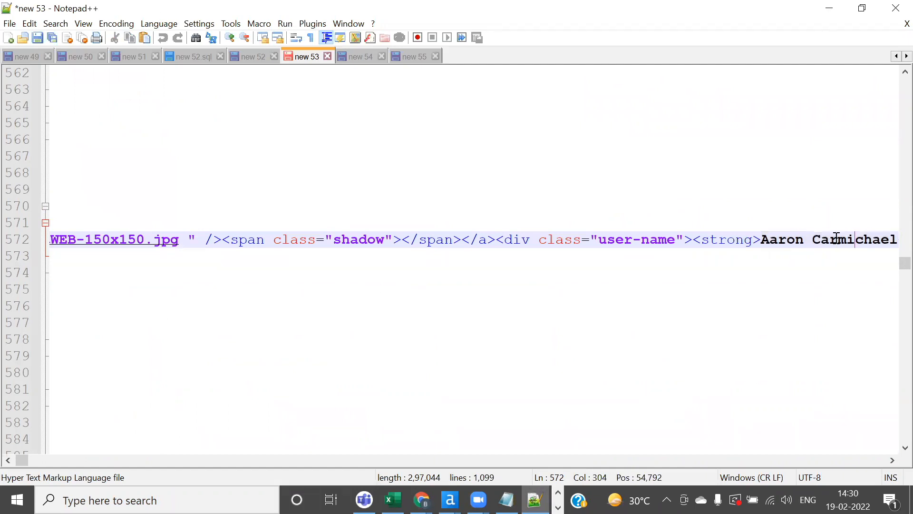
triple_click(838, 243)
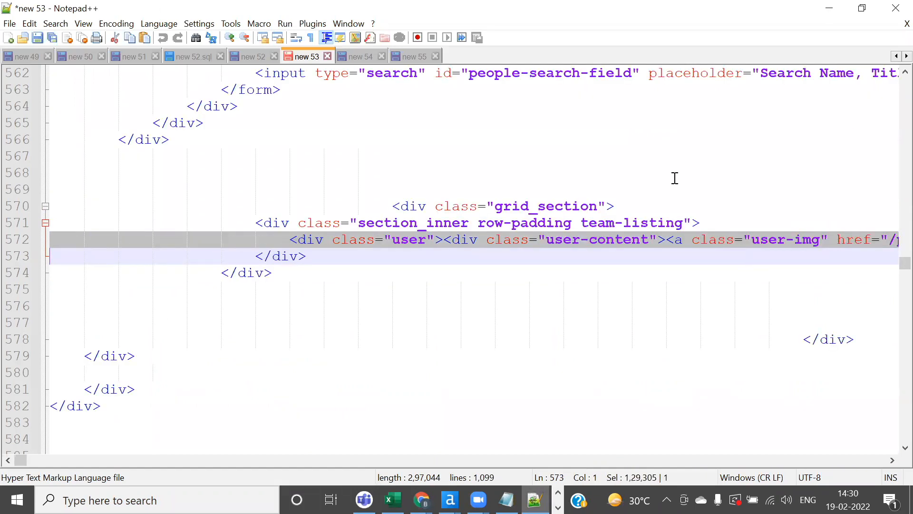
Paste line 572 into a new document and strip its leading tabs
click(8, 38)
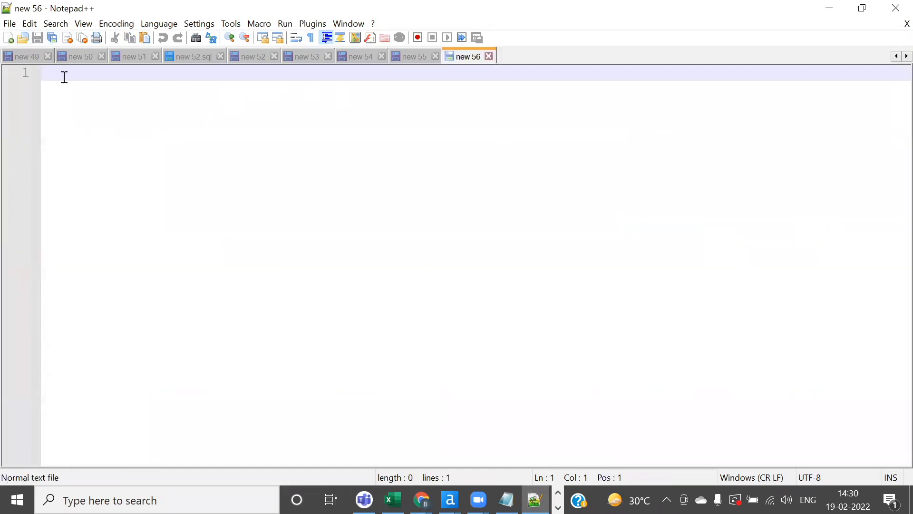
key(ctrl+v)
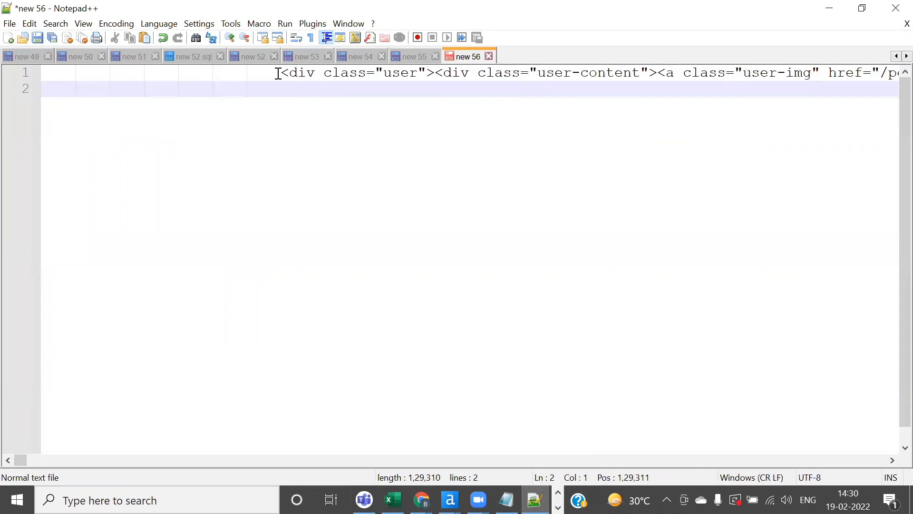
drag(278, 73, 33, 69)
key(Delete)
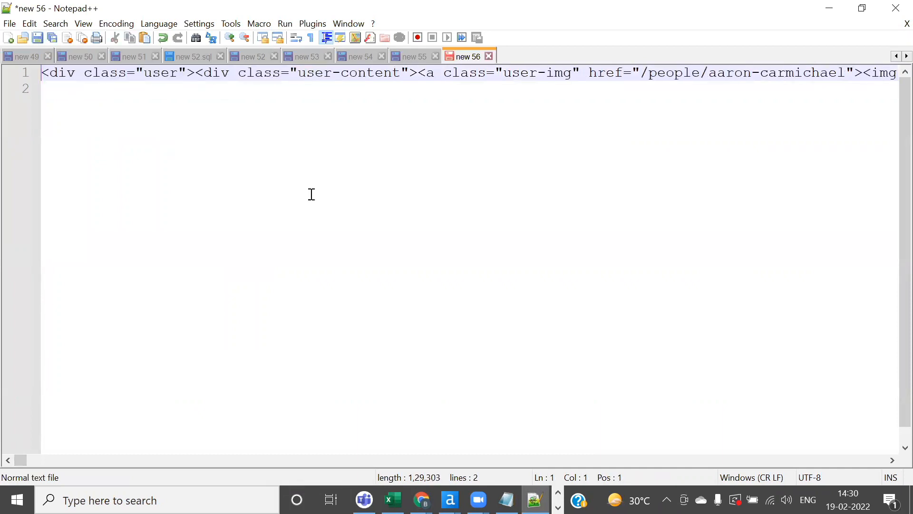
Put the <a link, <img and <span tags each on their own line
click(412, 126)
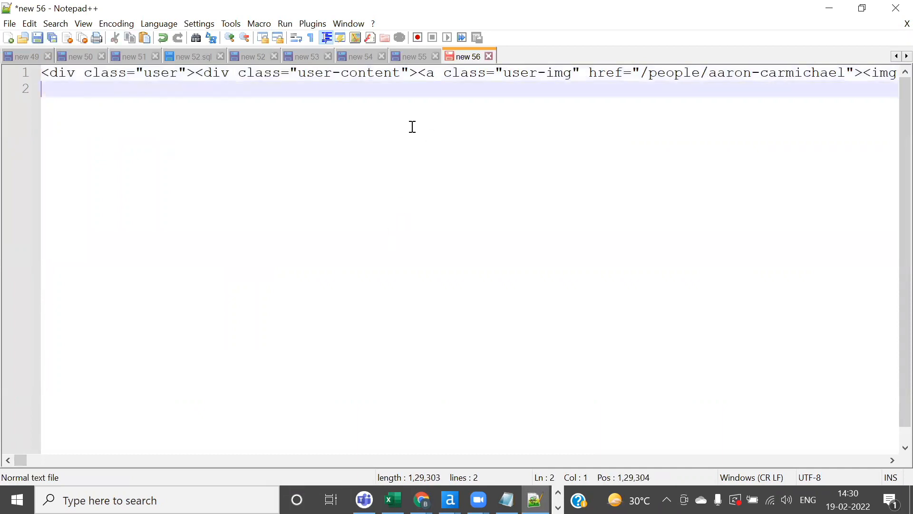
click(417, 72)
key(Return)
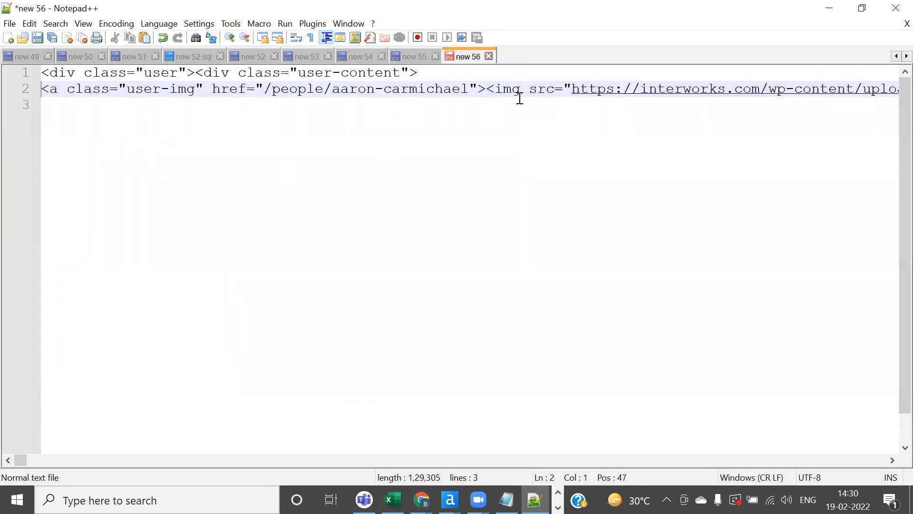
click(490, 89)
key(Return)
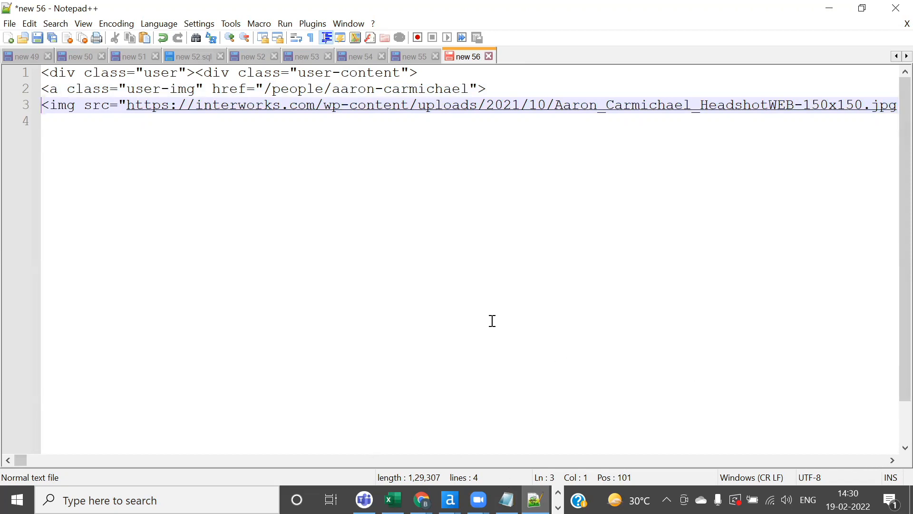
click(893, 460)
scroll(776, 217, down, 2)
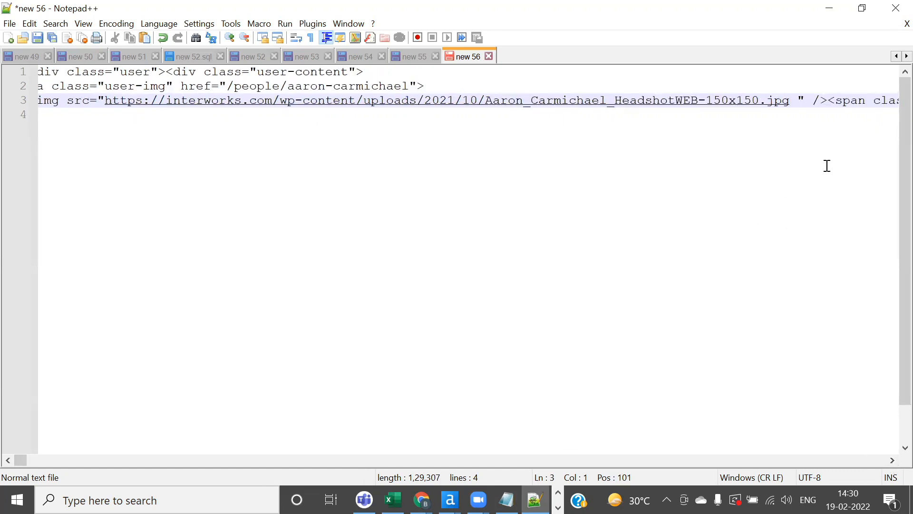
click(828, 102)
key(Return)
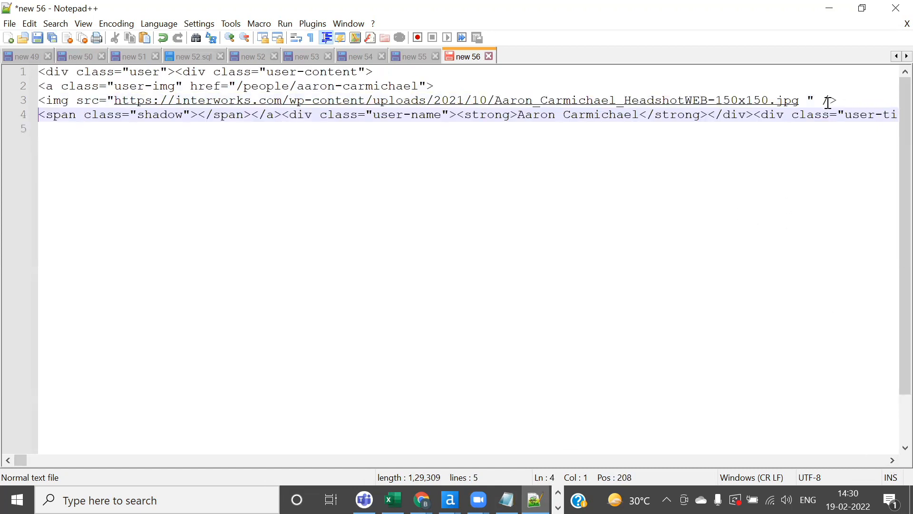
Break after the member's name and Analytics Consultant title, leaving blank lines before the next user div
drag(523, 114, 642, 115)
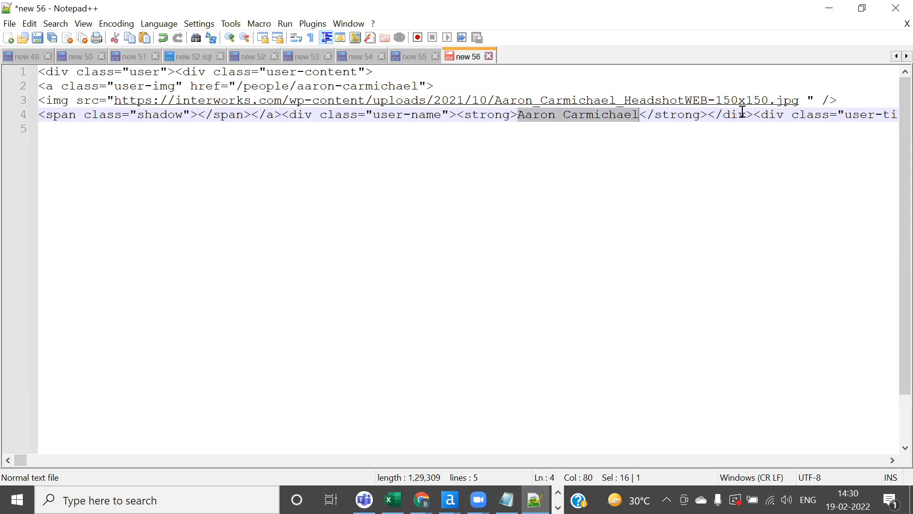
click(710, 114)
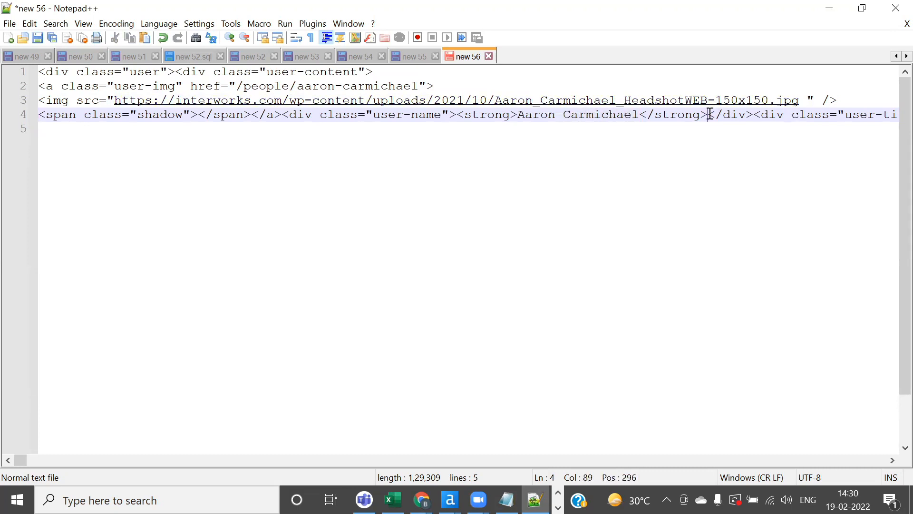
key(Return)
drag(268, 129, 420, 129)
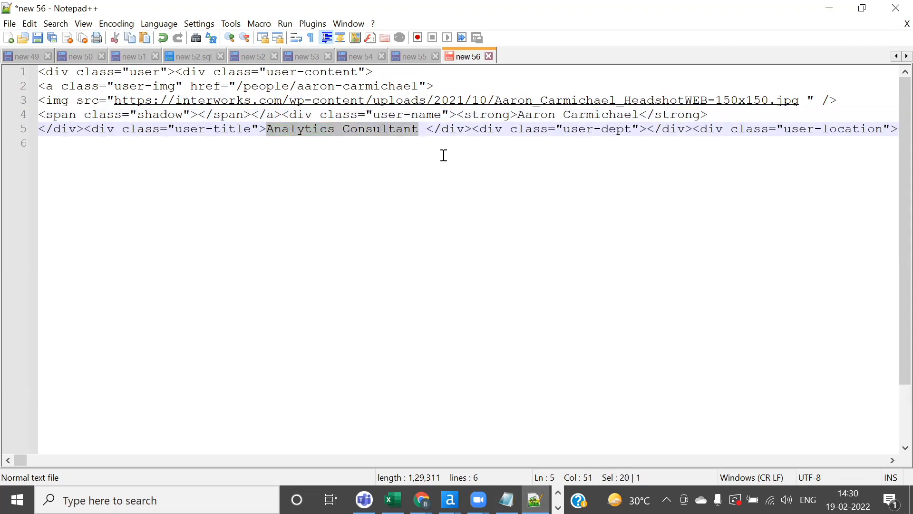
click(648, 128)
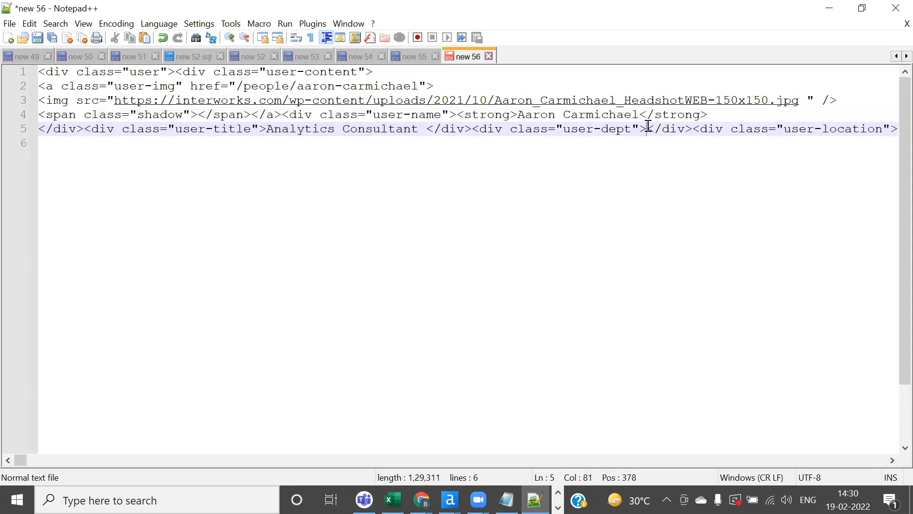
key(Return)
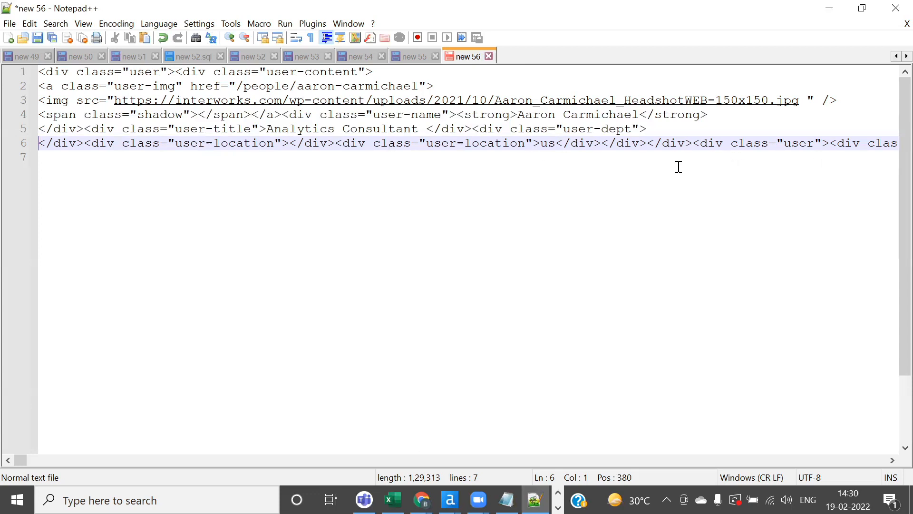
click(693, 143)
key(Return)
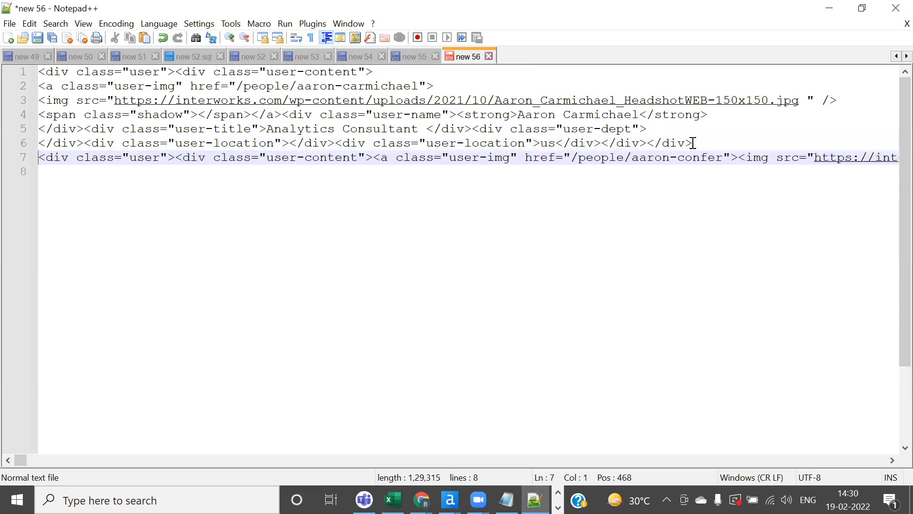
key(Return)
key(Return)
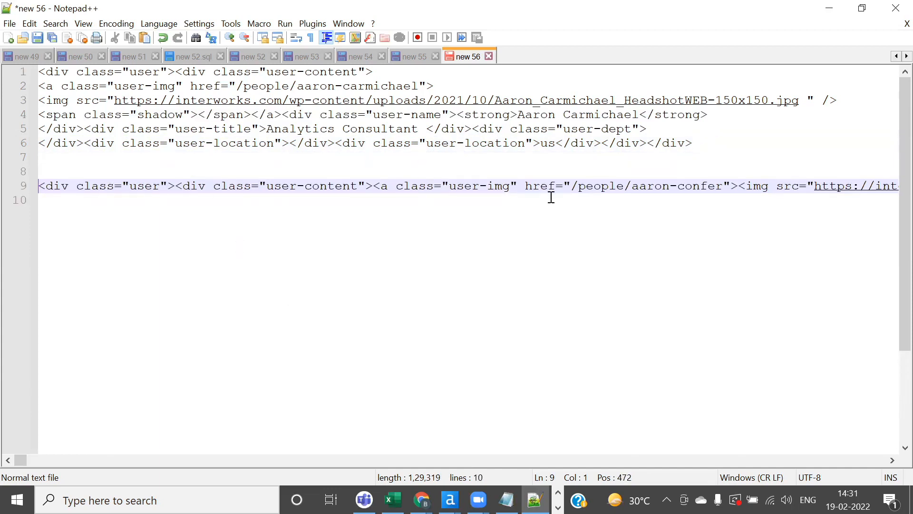
Split the second member's link, span, title, location and linkedin elements onto separate lines
click(374, 185)
key(Return)
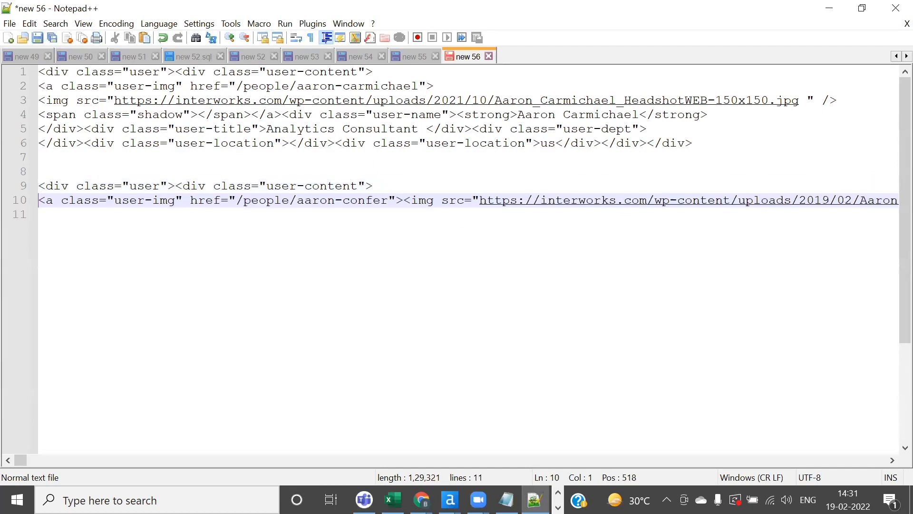
ctrl+scroll(608, 257, down, 2)
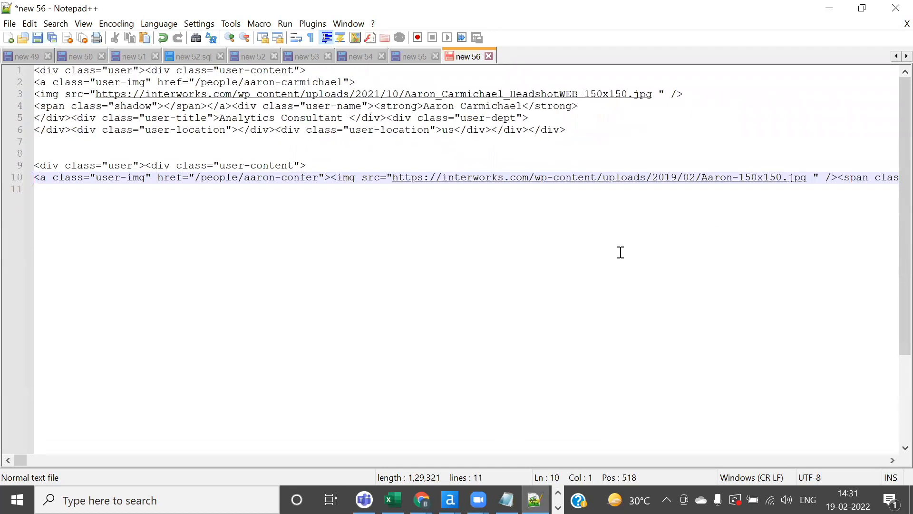
ctrl+scroll(808, 230, down, 1)
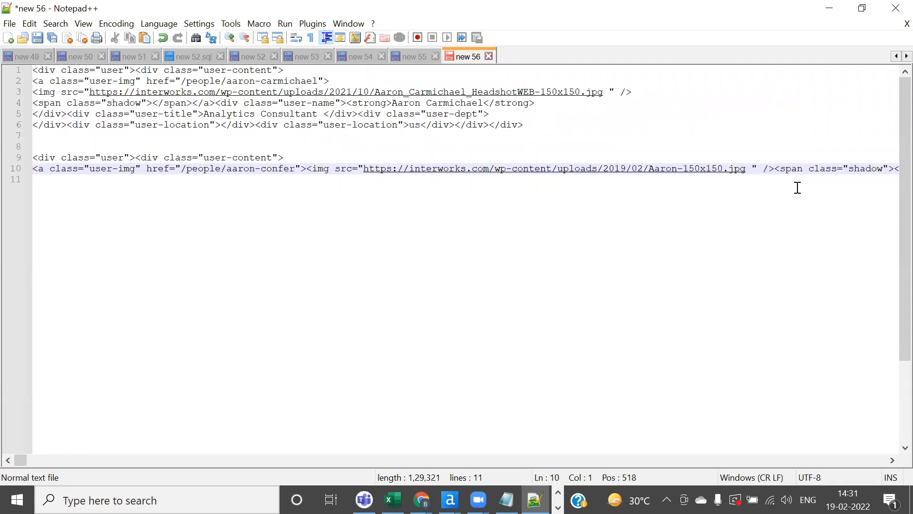
click(778, 169)
key(Return)
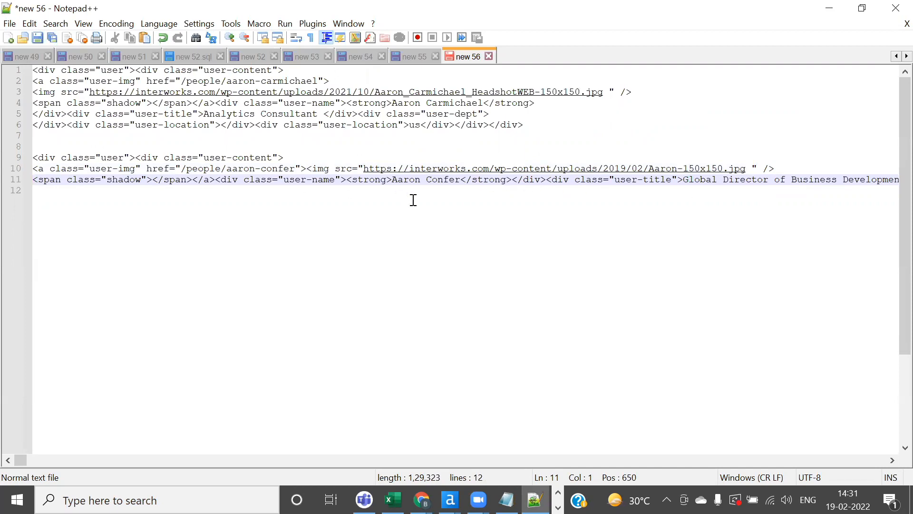
click(547, 179)
key(Return)
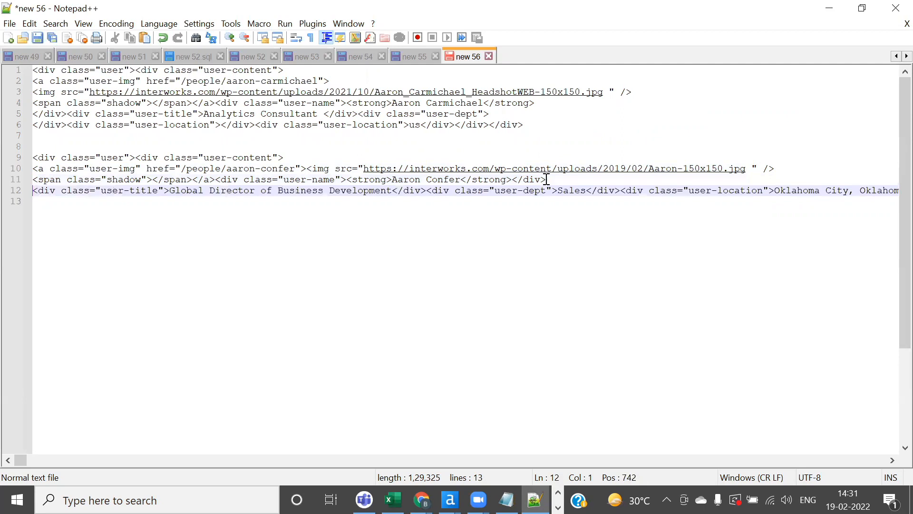
click(622, 189)
key(Return)
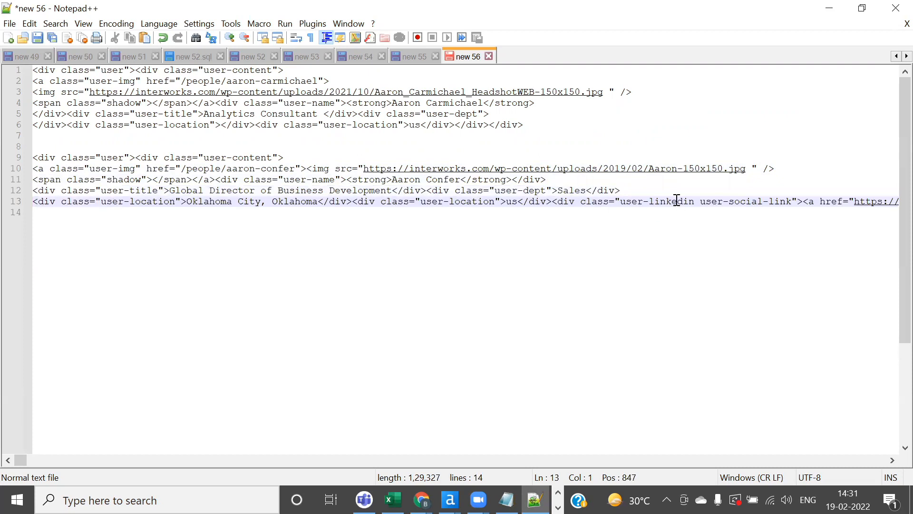
click(553, 201)
key(Return)
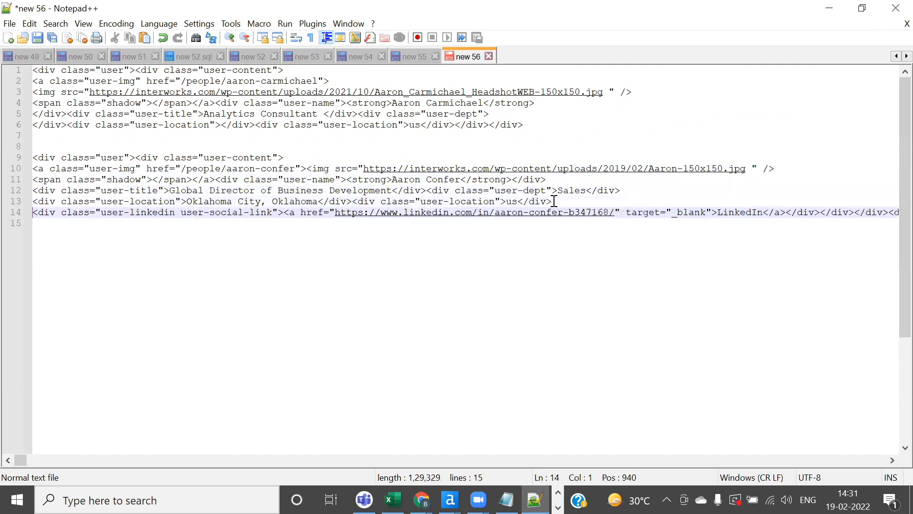
Break off the target attribute and third member's link, then delete all remaining markup after member two
click(627, 210)
key(Return)
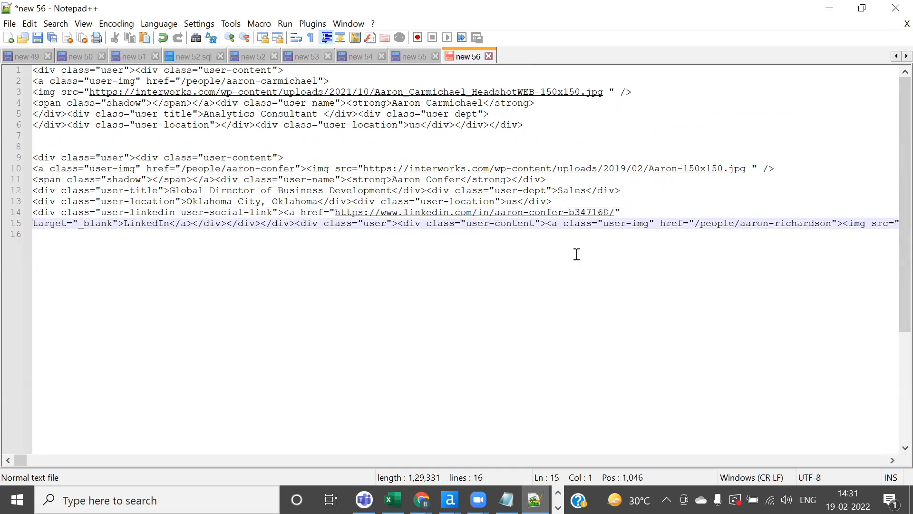
click(546, 224)
key(Return)
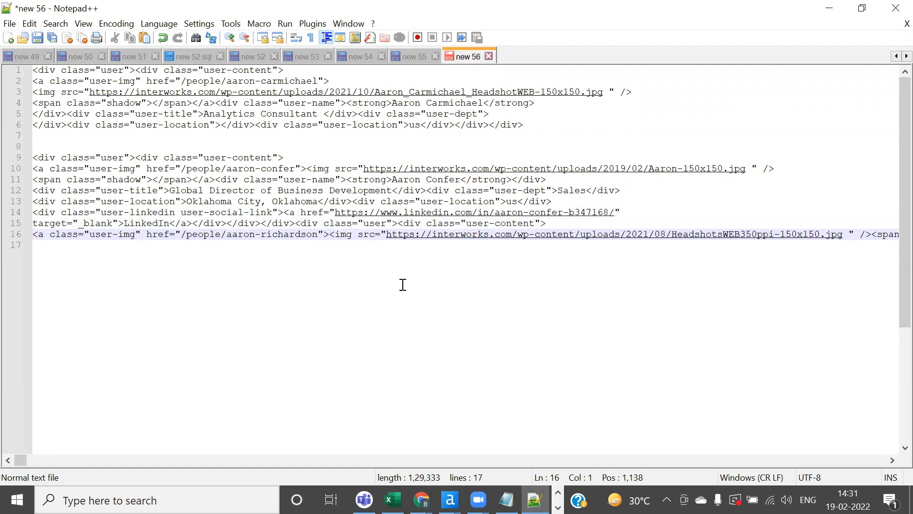
click(295, 224)
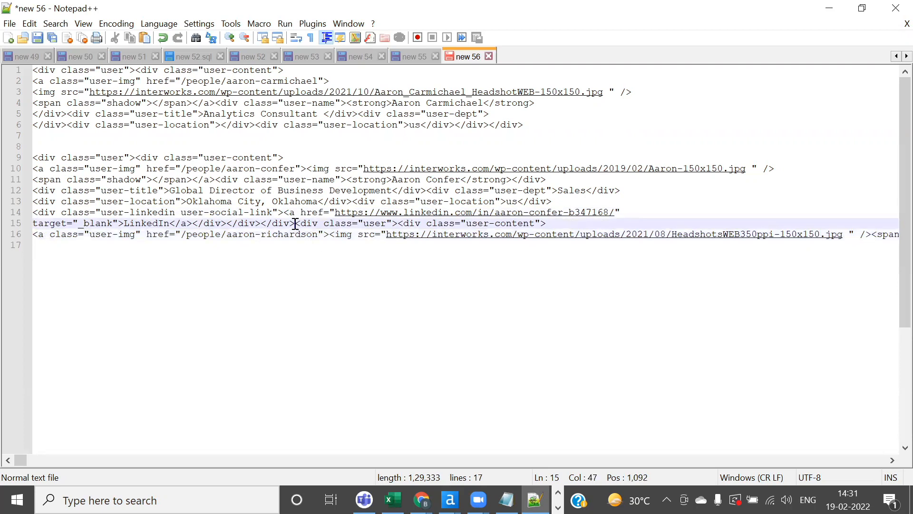
key(Return)
key(Return)
key(Return)
key(Return)
key(Return)
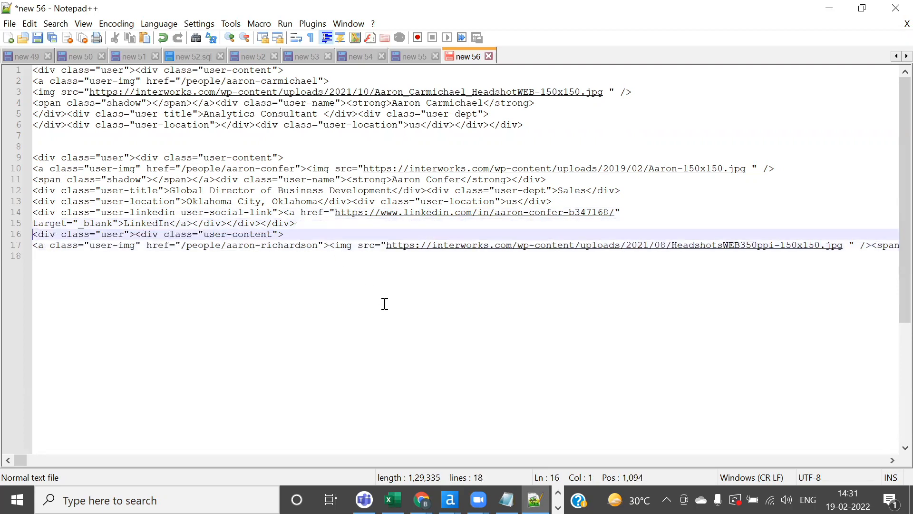
key(shift+Down)
key(shift+Down)
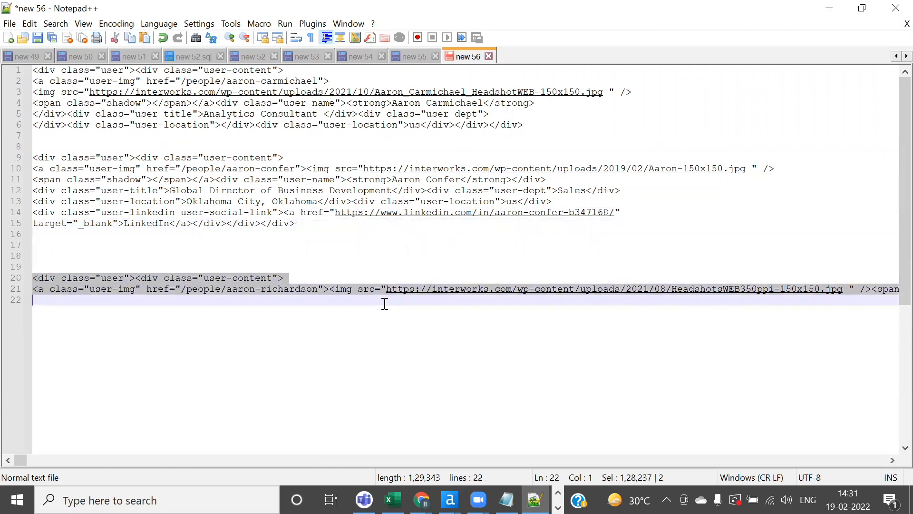
key(Delete)
click(310, 255)
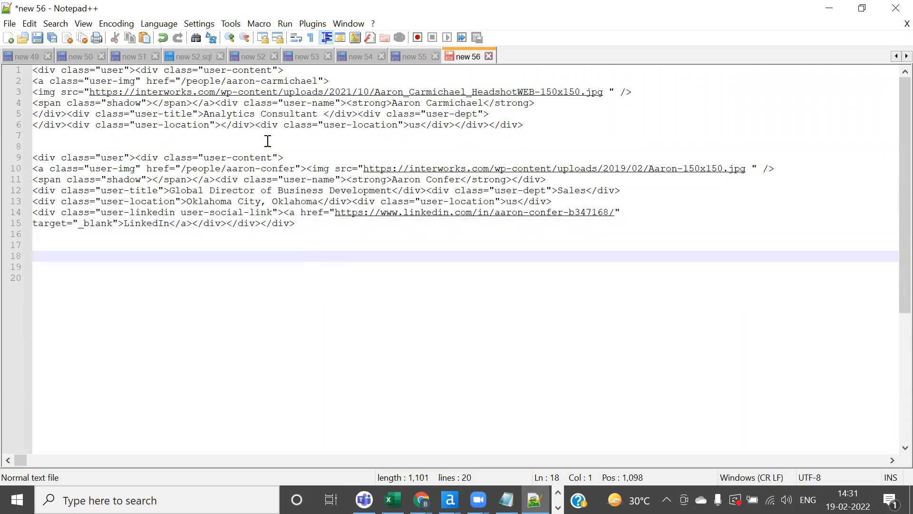
Compare the first member's name and Analytics Consultant title in the markup with the browser page
click(533, 128)
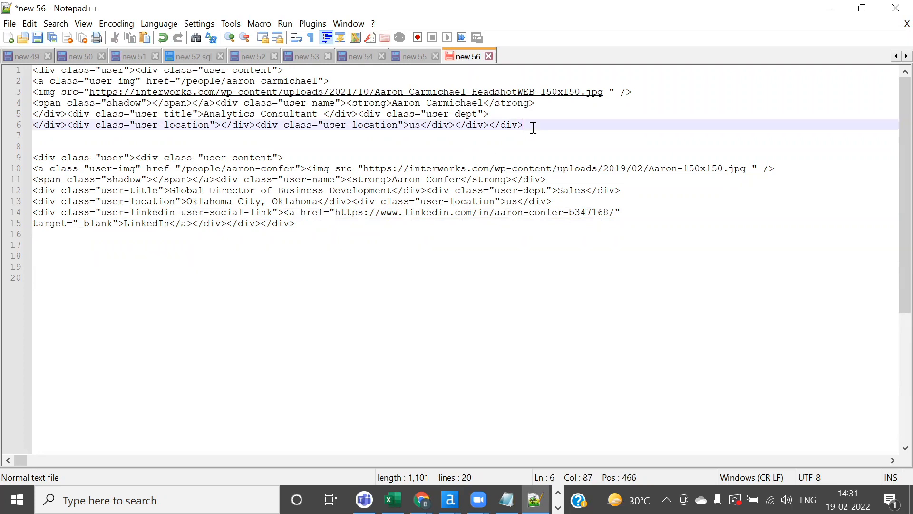
scroll(533, 128, up, 1)
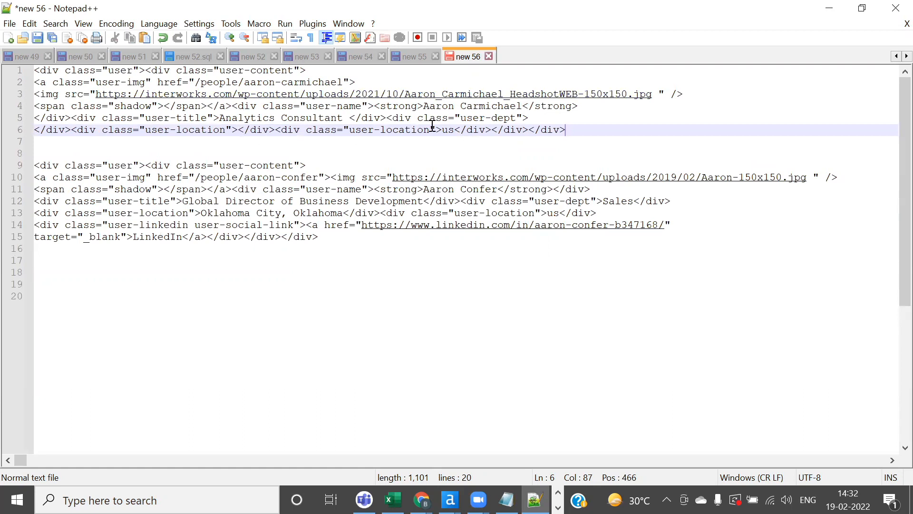
drag(423, 106, 524, 106)
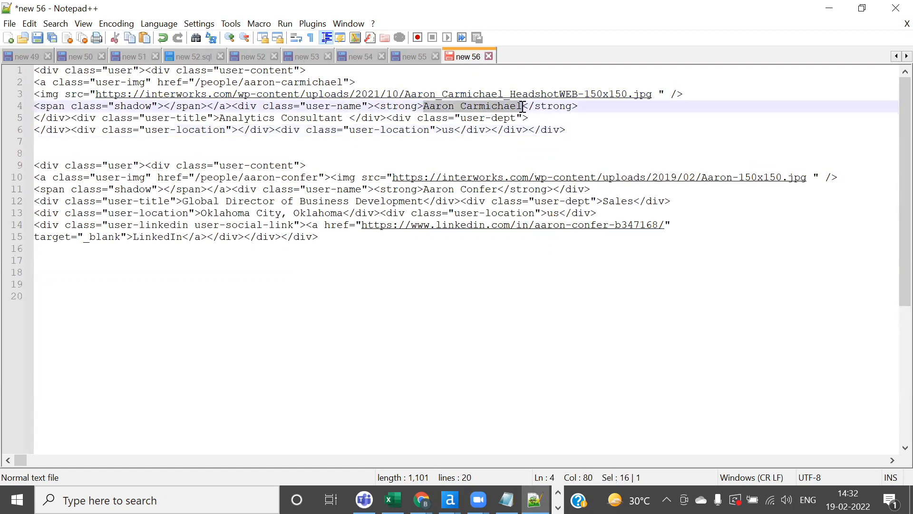
key(alt+Tab)
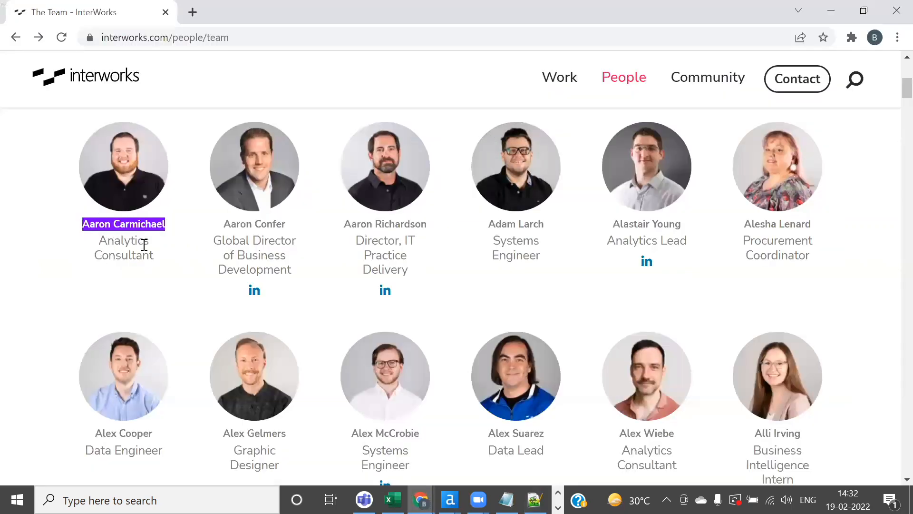
key(alt+Tab)
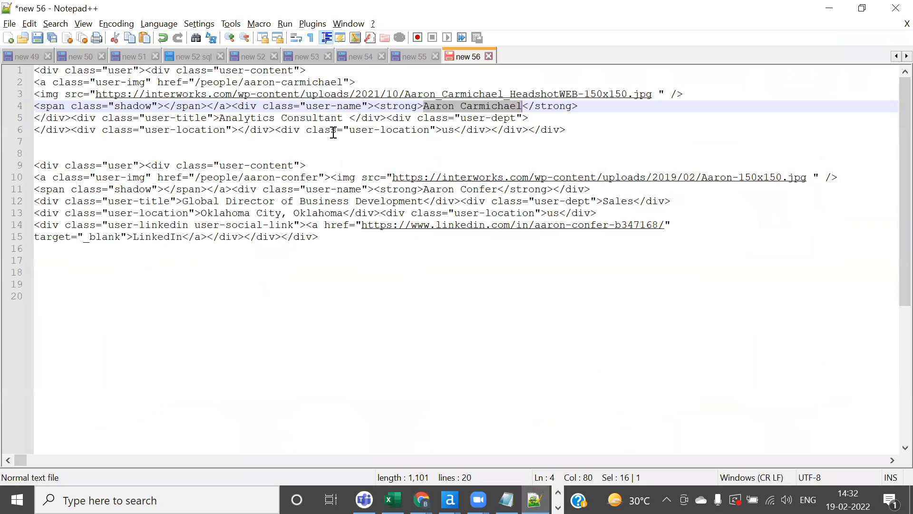
drag(222, 118, 343, 118)
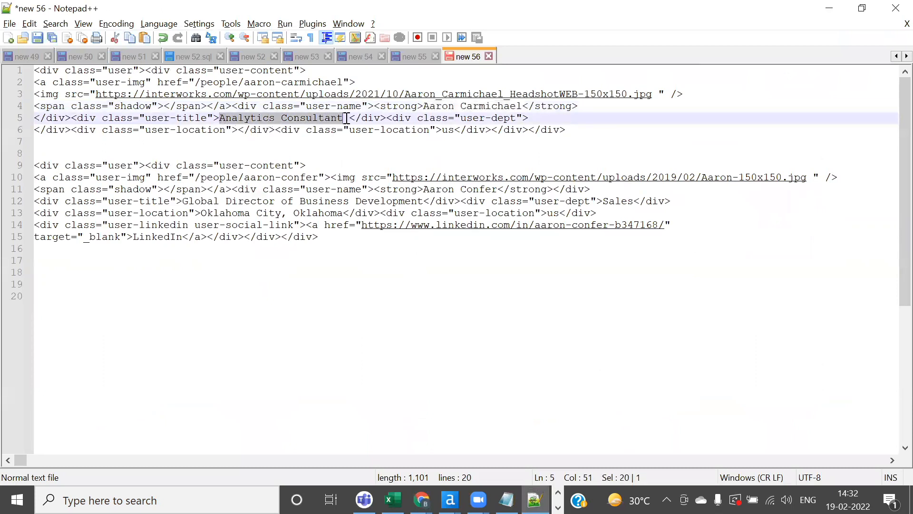
Copy the first member's headshot image URL from line 3 via Copy link
click(74, 95)
click(126, 95)
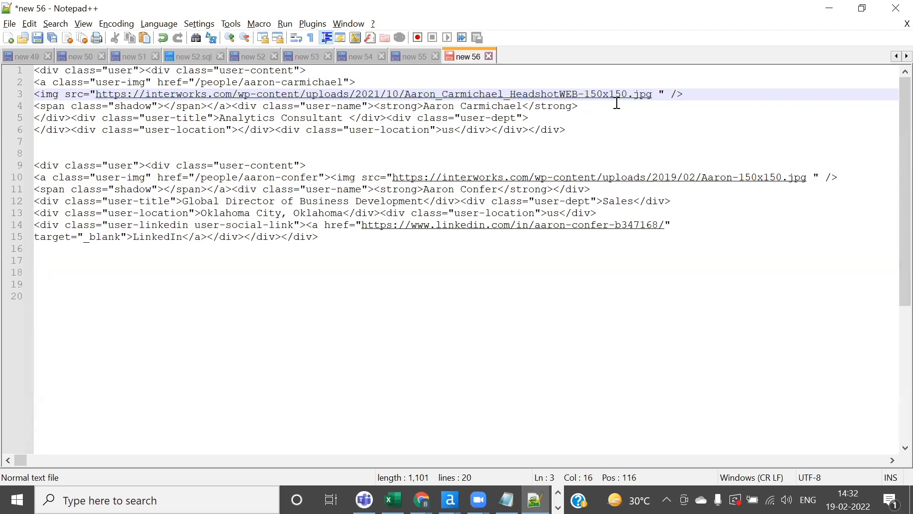
right_click(602, 95)
click(652, 120)
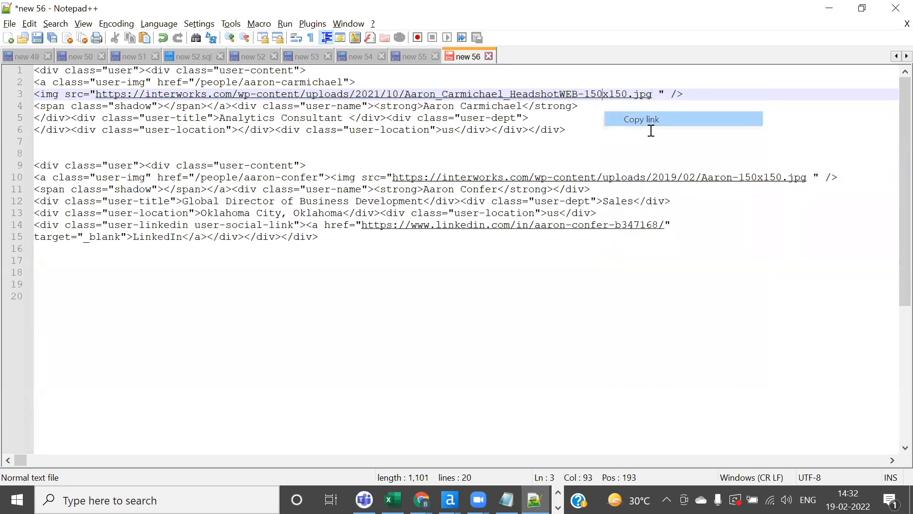
Load the copied headshot URL in a new Chrome tab to view the 150x150 photo, then close it
key(alt+Tab)
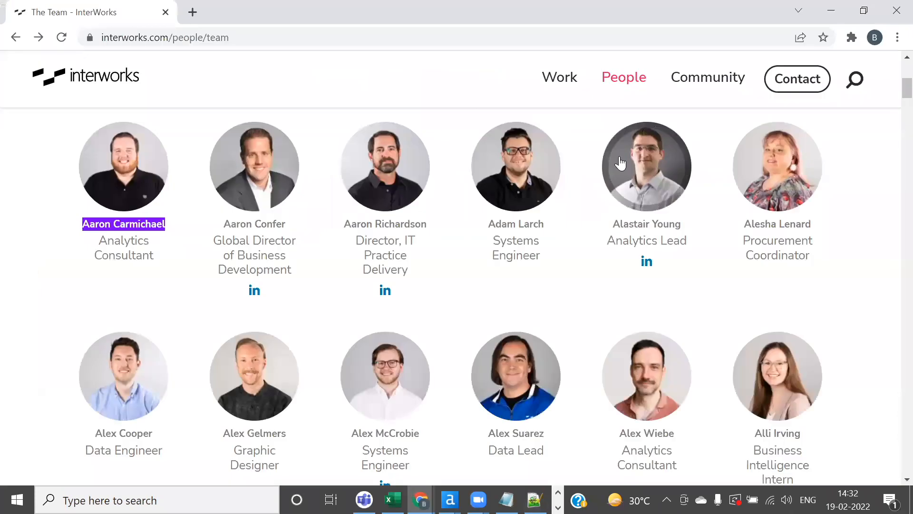
click(192, 13)
key(ctrl+v)
key(Return)
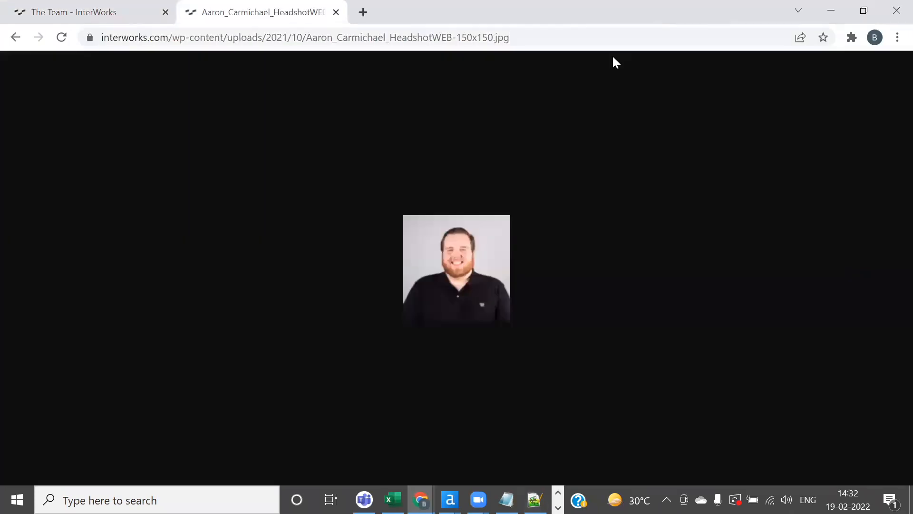
click(336, 12)
key(alt+Tab)
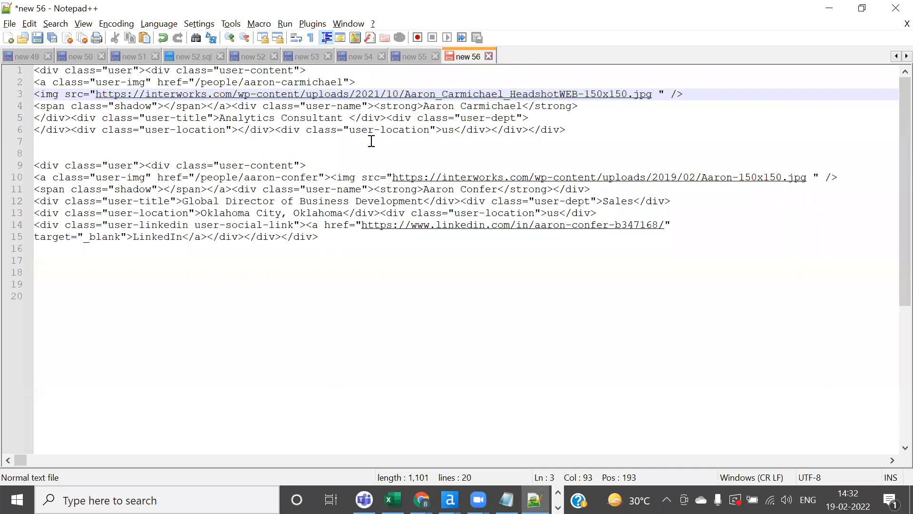
double_click(433, 109)
click(430, 119)
double_click(436, 108)
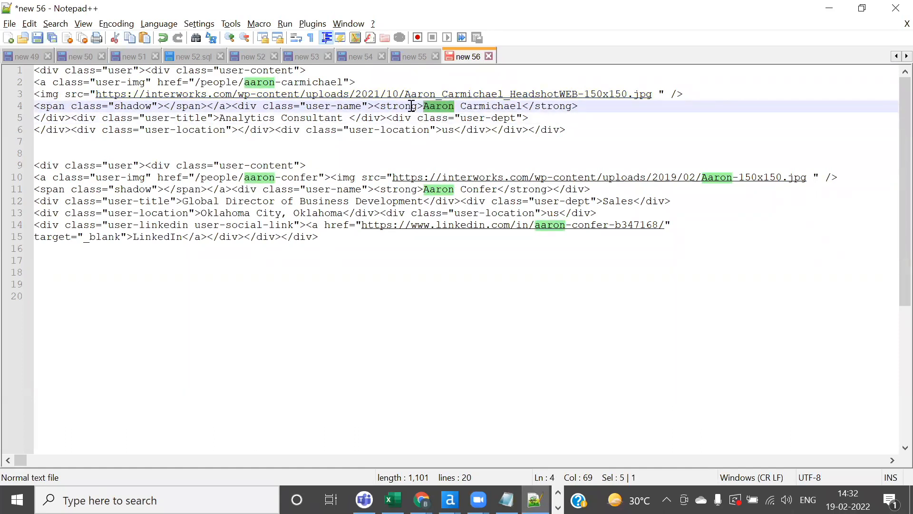
click(442, 118)
click(449, 130)
double_click(450, 129)
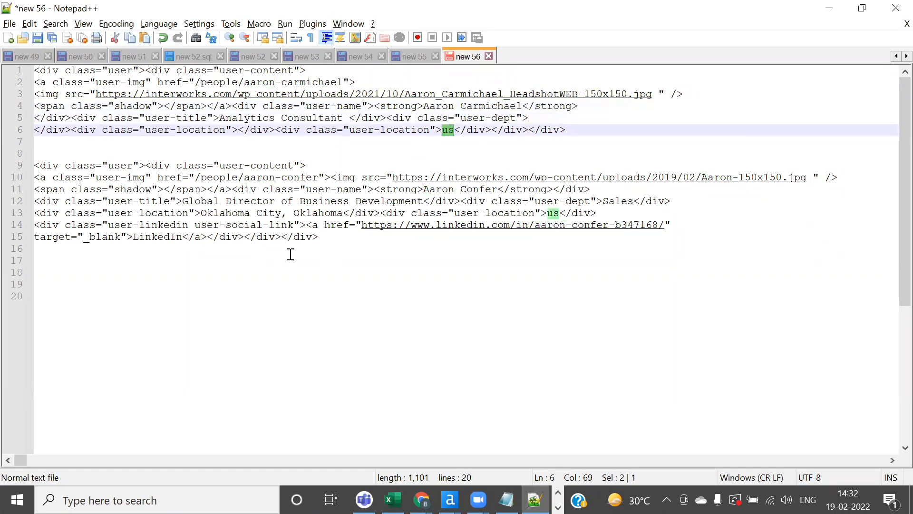
double_click(238, 226)
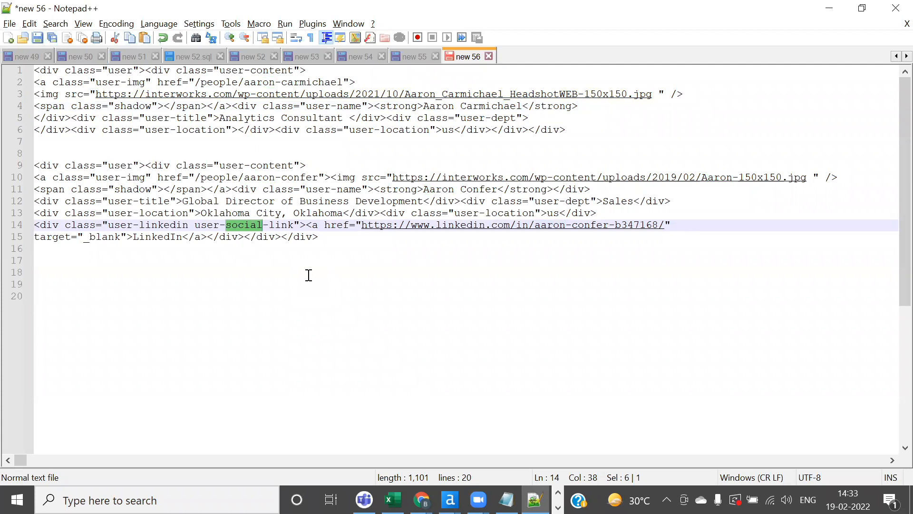
double_click(447, 131)
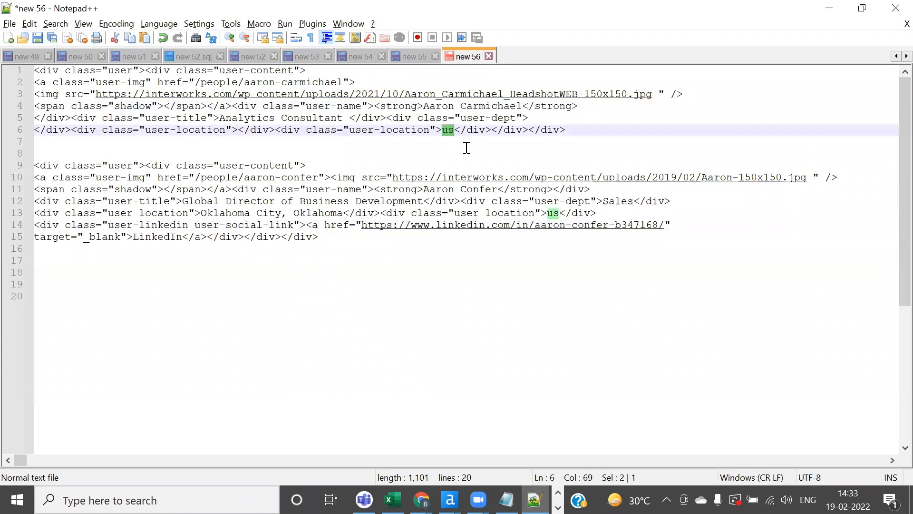
click(515, 139)
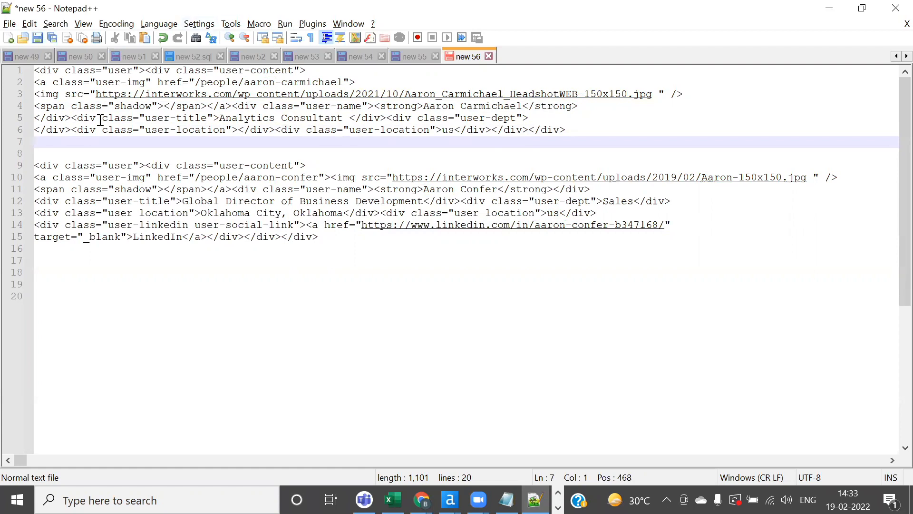
drag(96, 93, 651, 94)
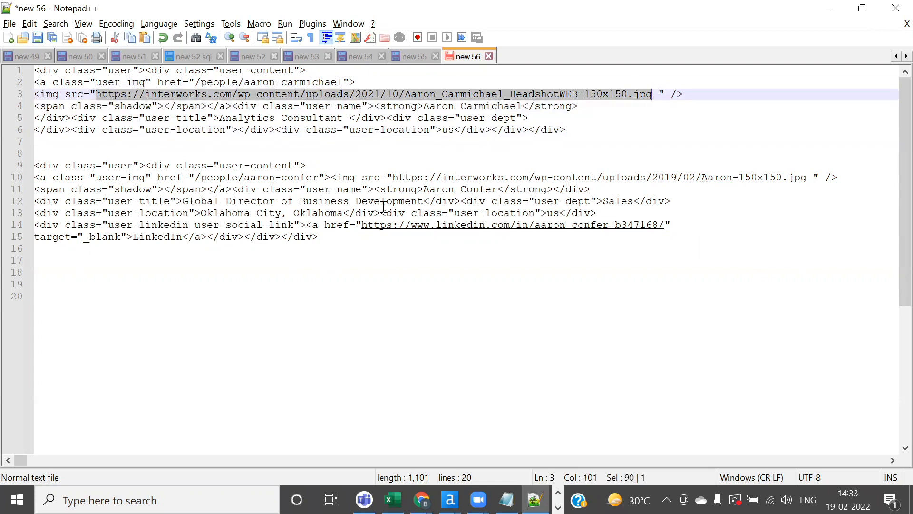
click(393, 178)
drag(395, 183, 808, 184)
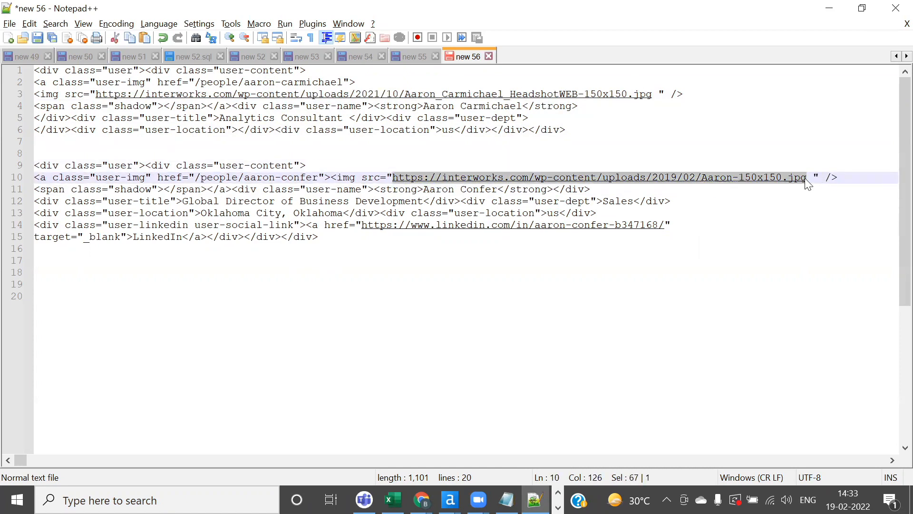
click(521, 266)
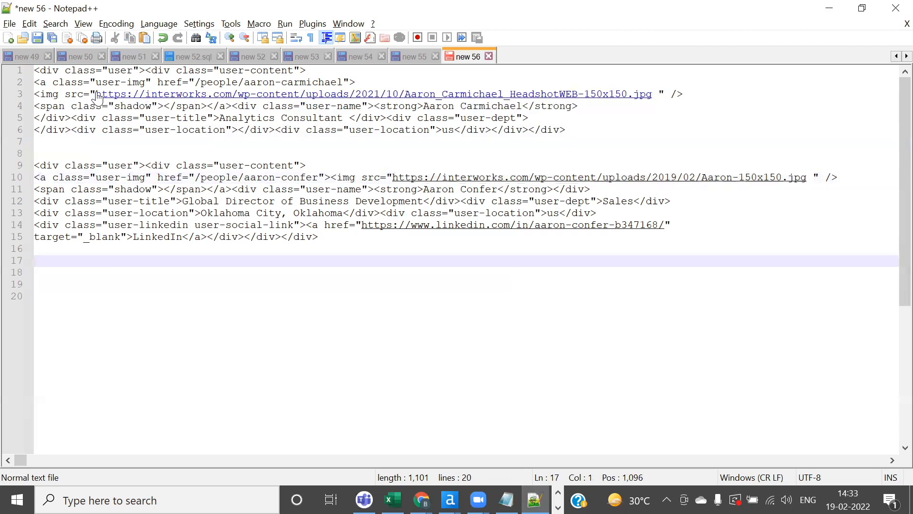
drag(96, 93, 655, 94)
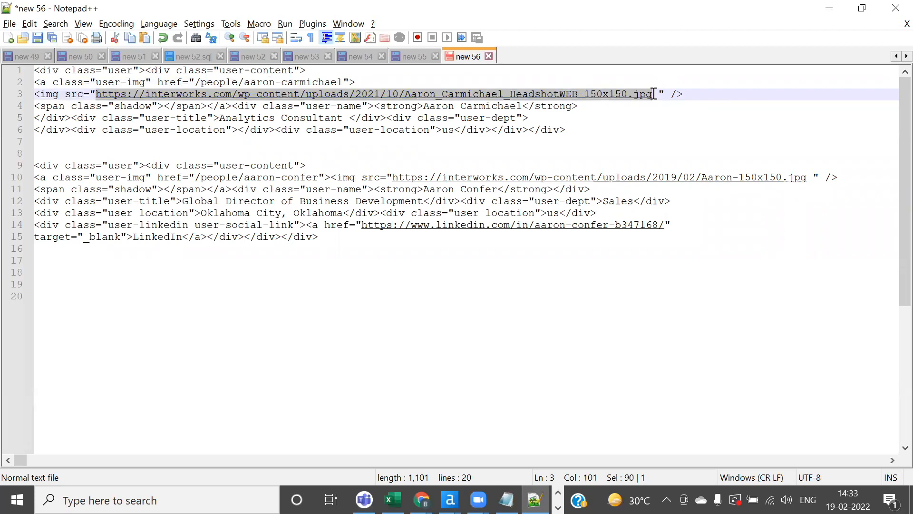
click(58, 94)
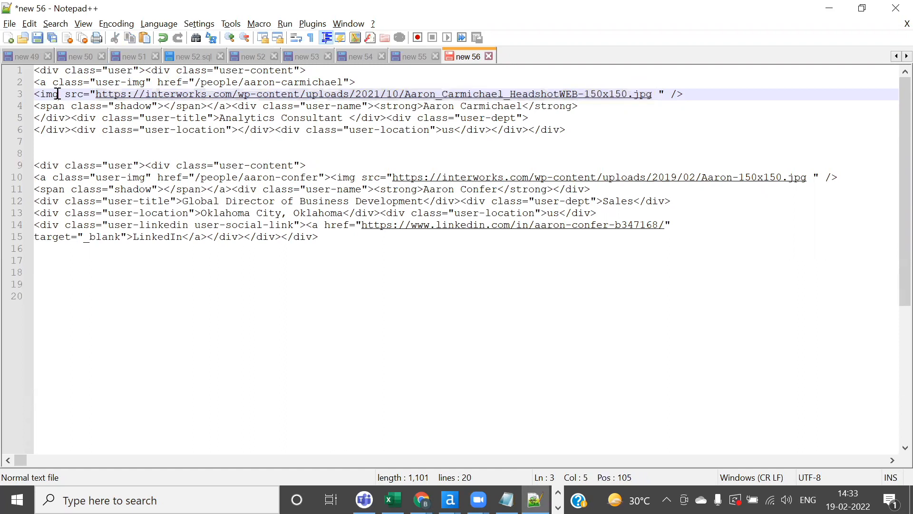
drag(40, 94, 655, 93)
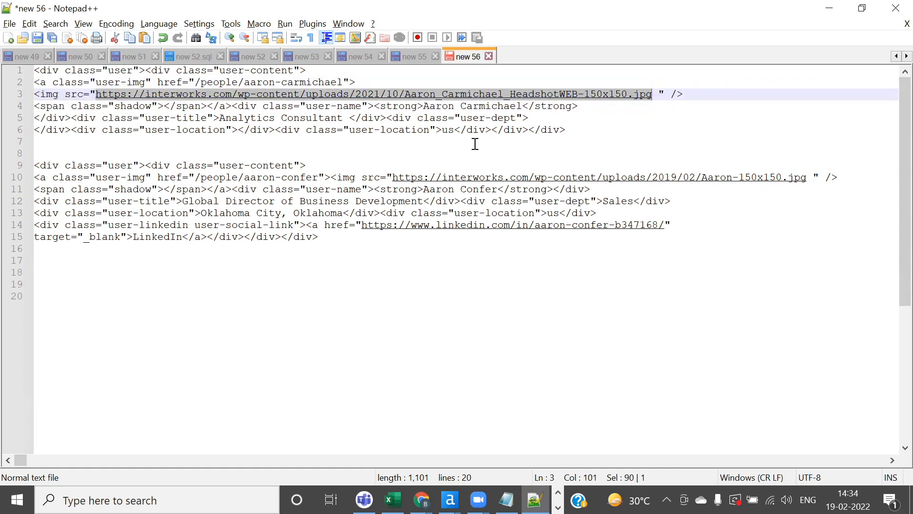
click(437, 168)
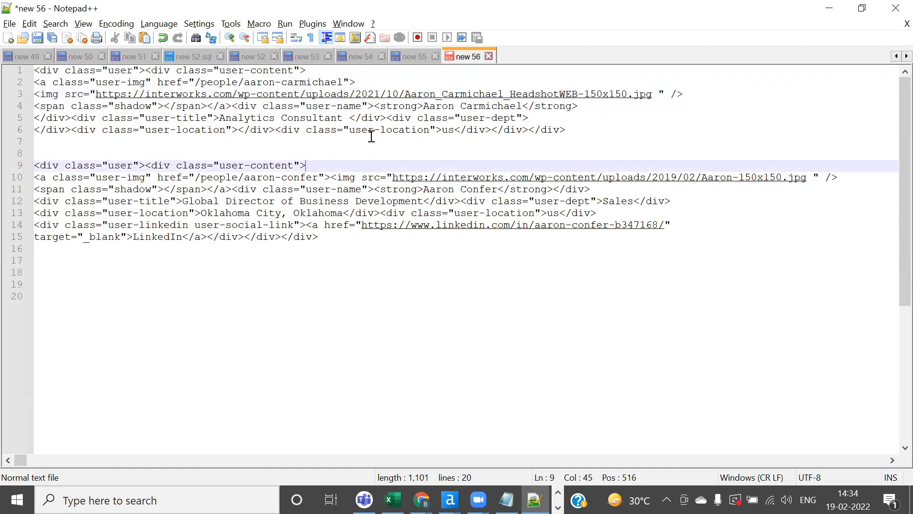
double_click(399, 105)
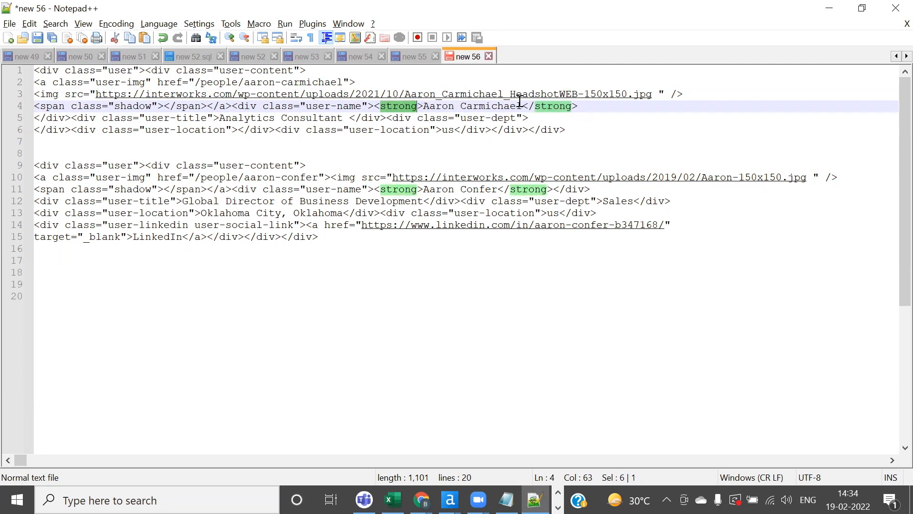
double_click(408, 107)
drag(423, 105, 524, 105)
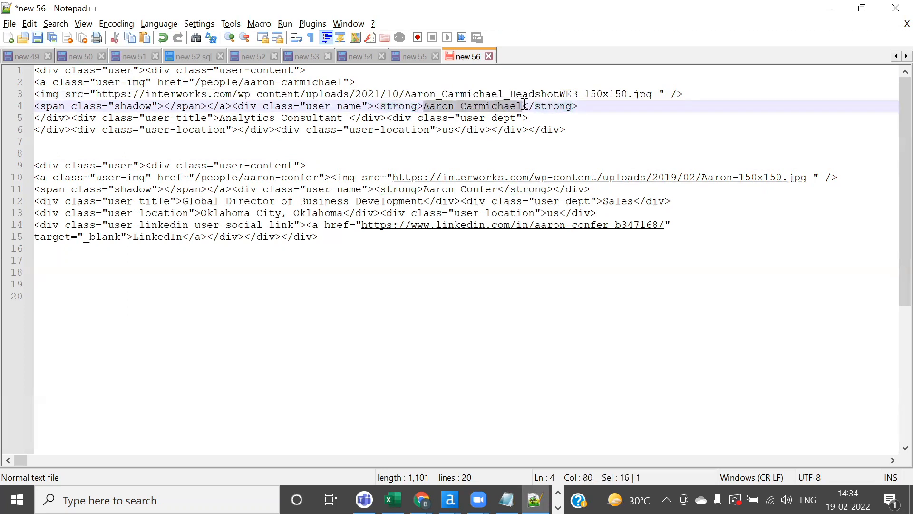
click(511, 148)
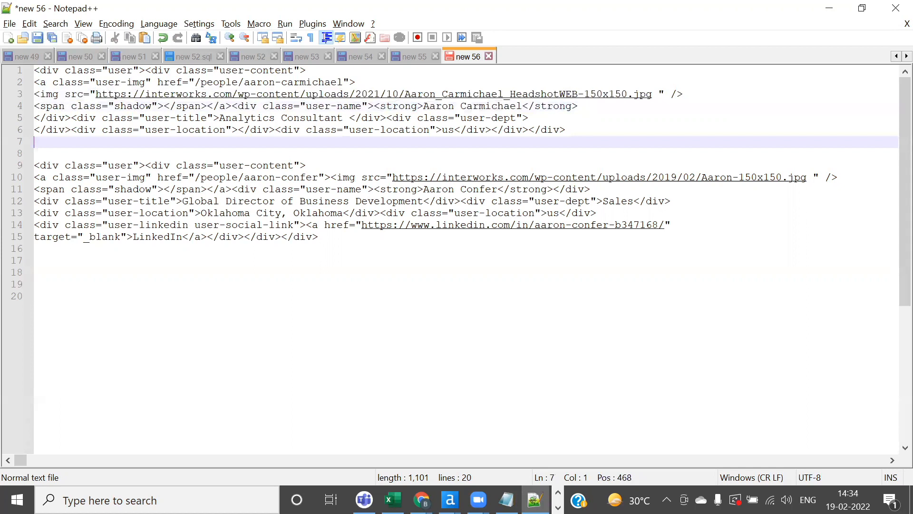
key(alt+Tab)
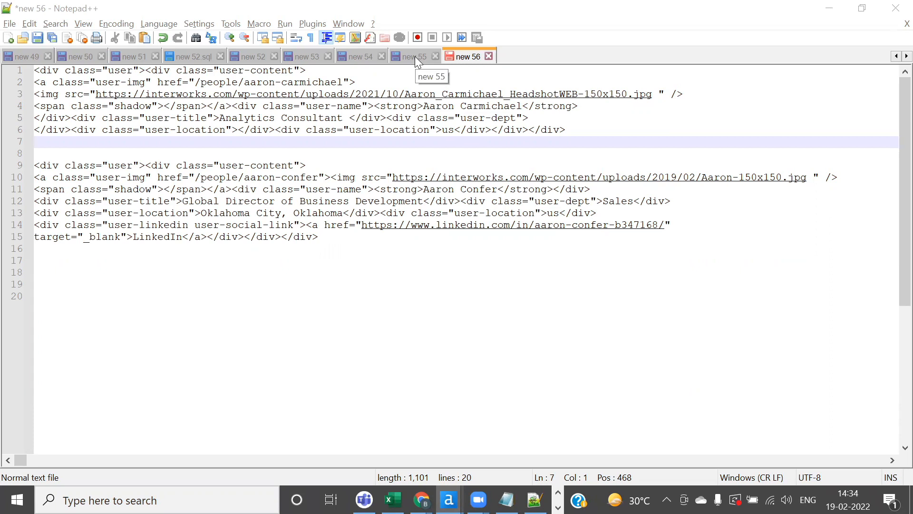
mouse_move(448, 499)
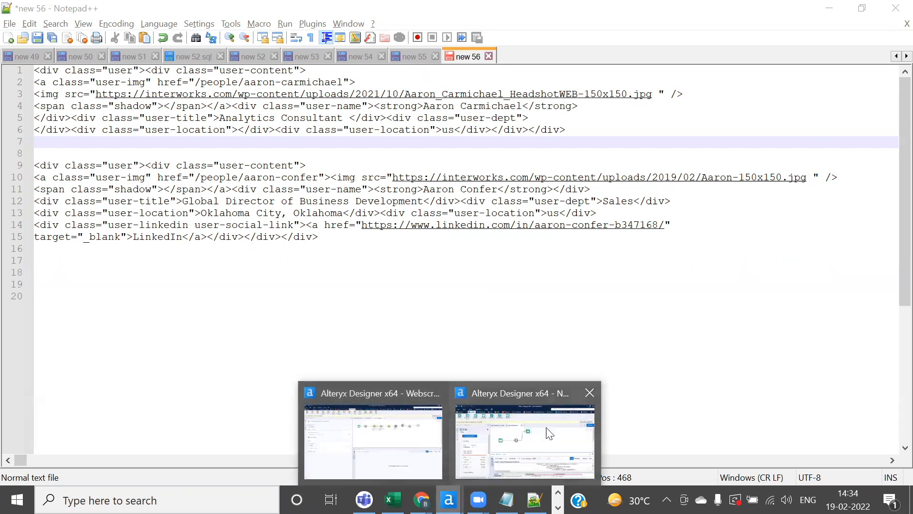
click(538, 434)
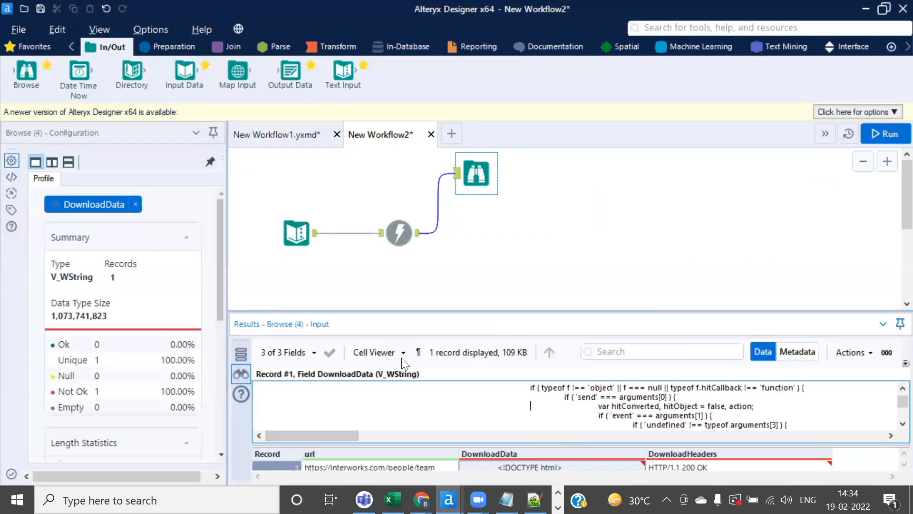
click(368, 351)
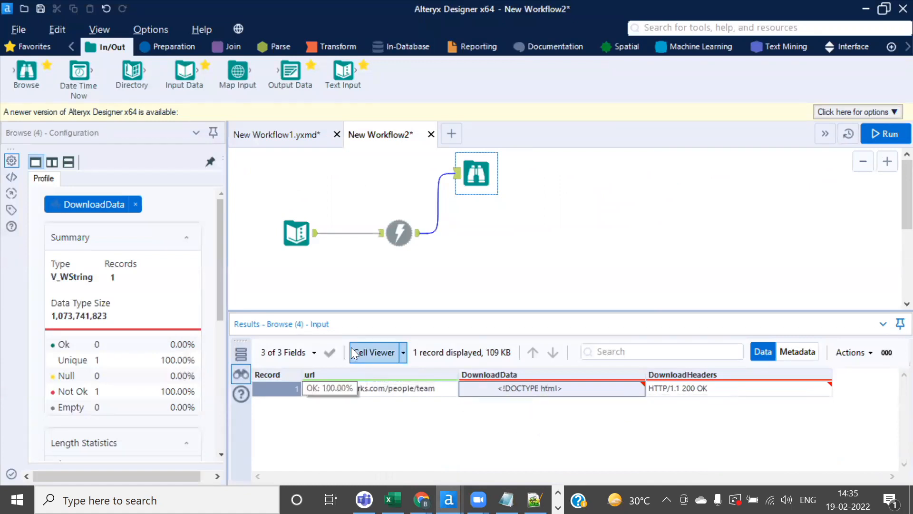
click(369, 350)
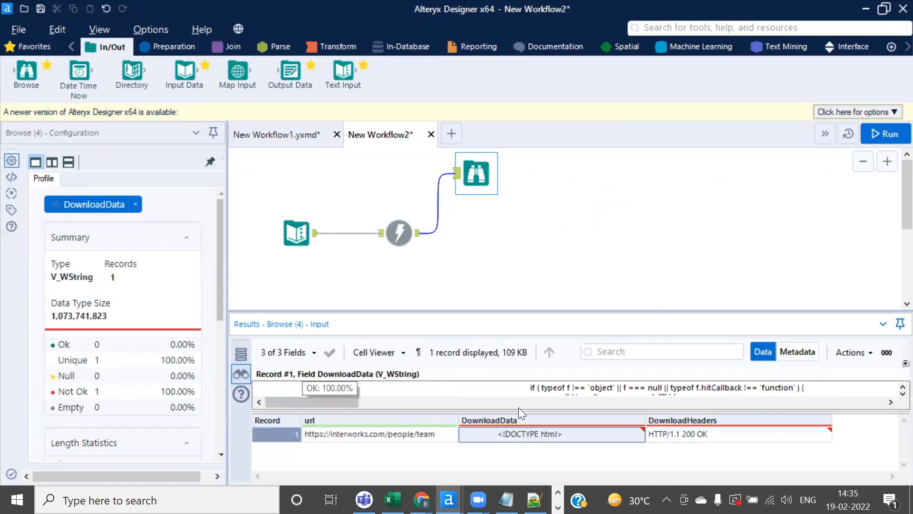
scroll(892, 393, down, 2)
scroll(893, 397, down, 5)
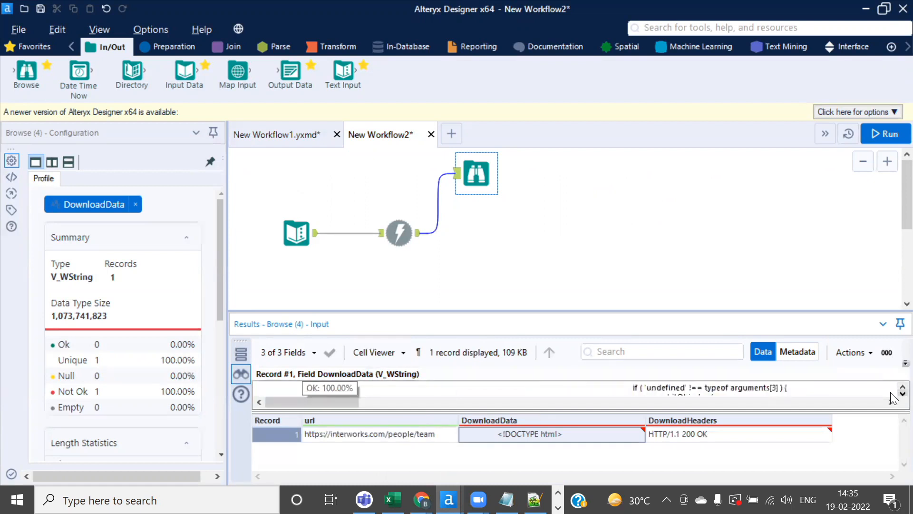
click(367, 352)
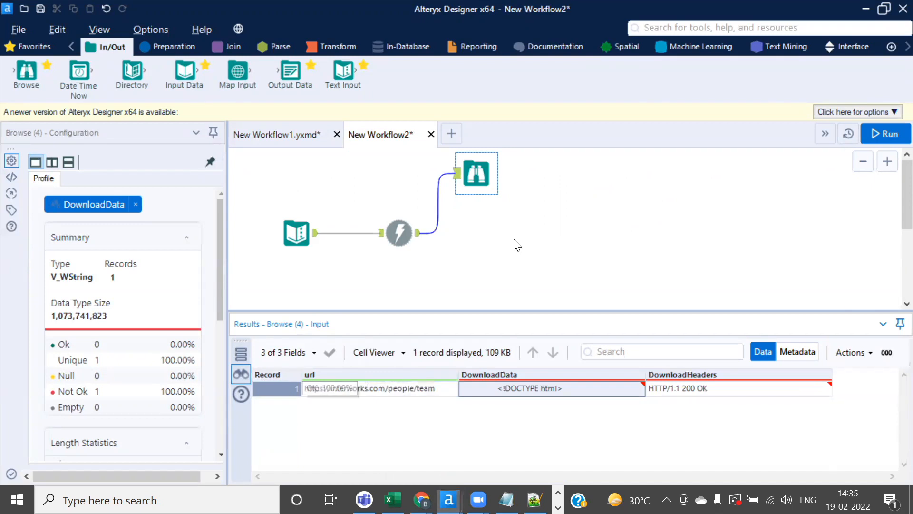
key(alt+Tab)
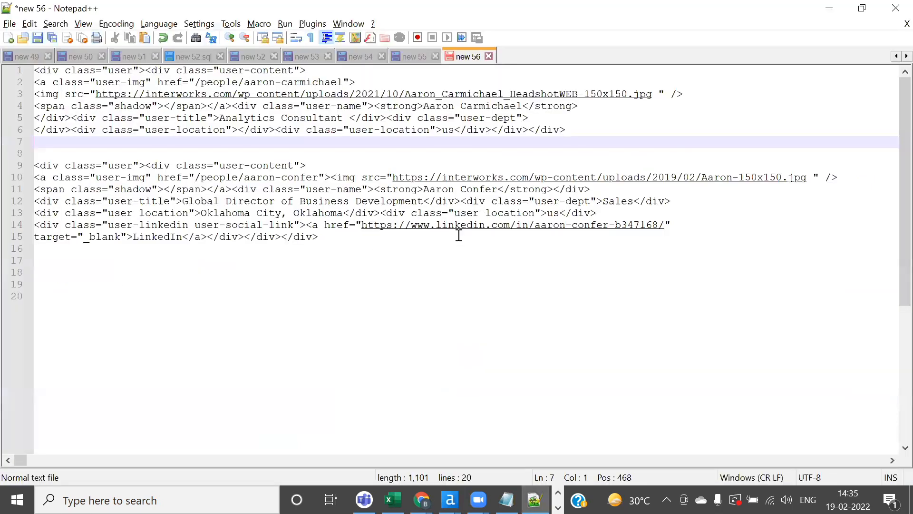
Select the first and second team-member blocks in the sample markup to inspect their boundaries
click(579, 133)
drag(305, 85, 26, 74)
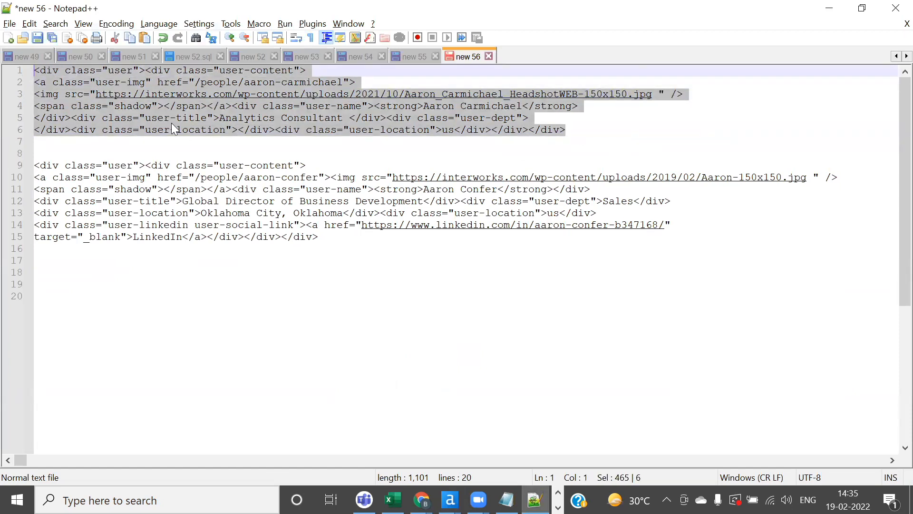
click(317, 240)
drag(317, 240, 37, 164)
click(149, 139)
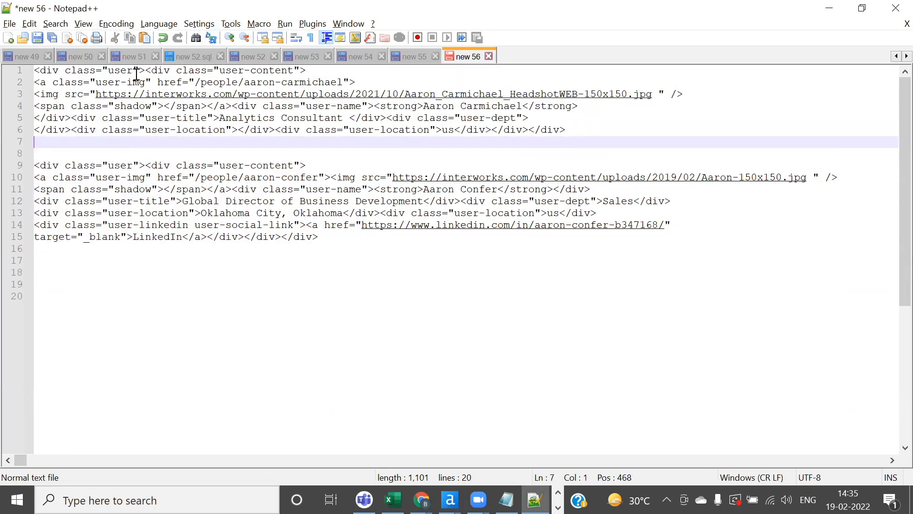
Take the opening <div class="user"> tag and closing </div></div> as delimiters, then return to New Workflow2
drag(144, 70, 34, 72)
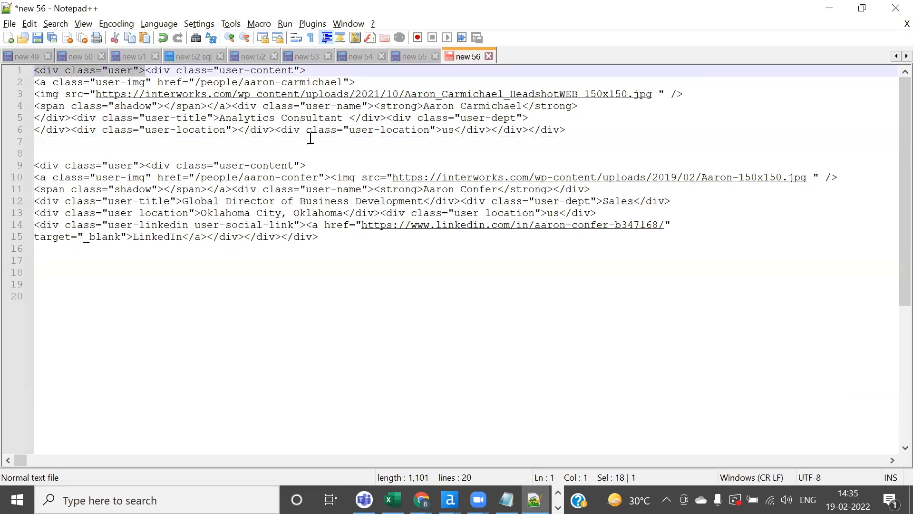
drag(492, 129, 582, 131)
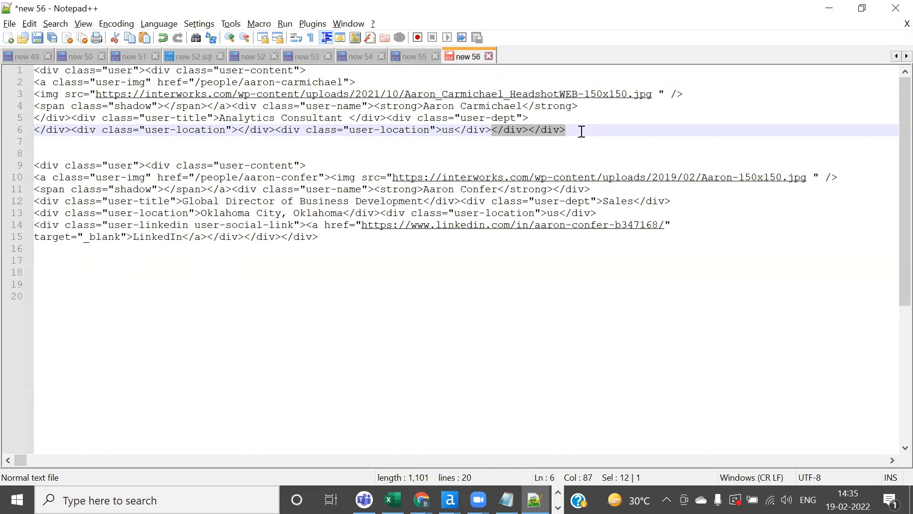
drag(145, 70, 29, 71)
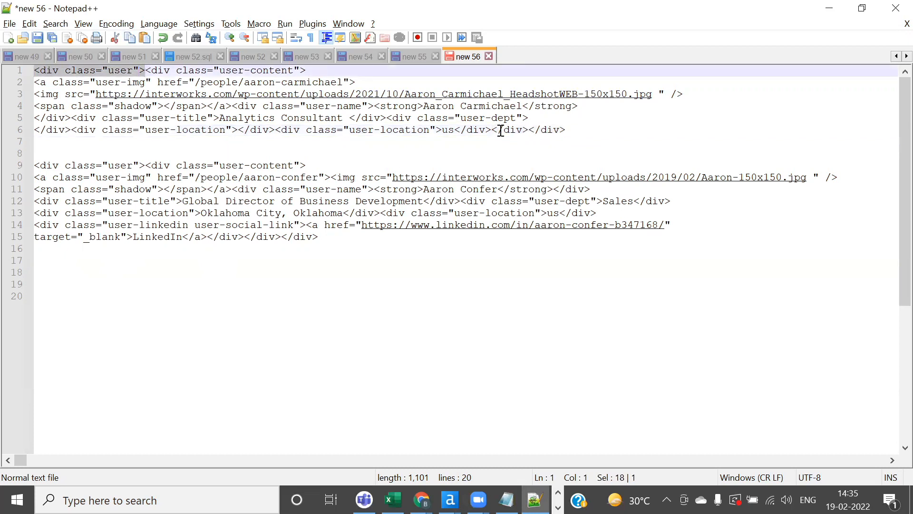
drag(494, 130, 591, 129)
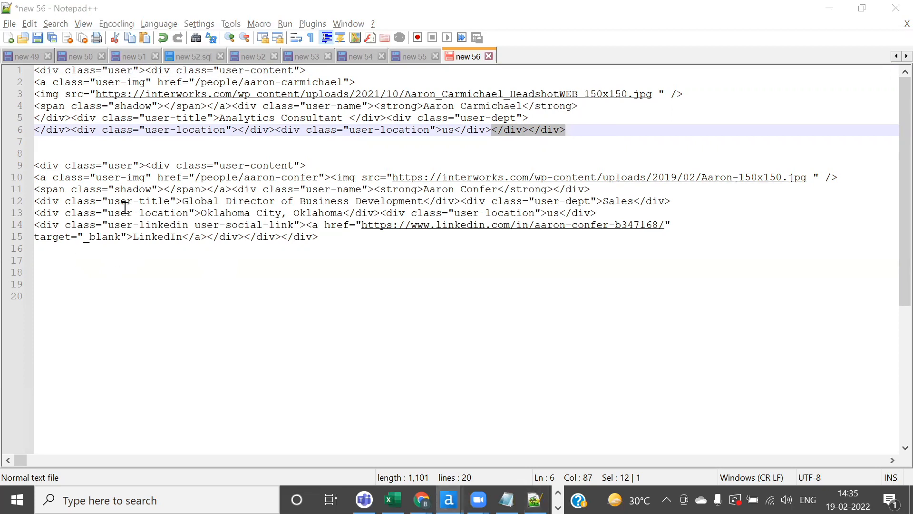
drag(145, 70, 36, 70)
key(ctrl+c)
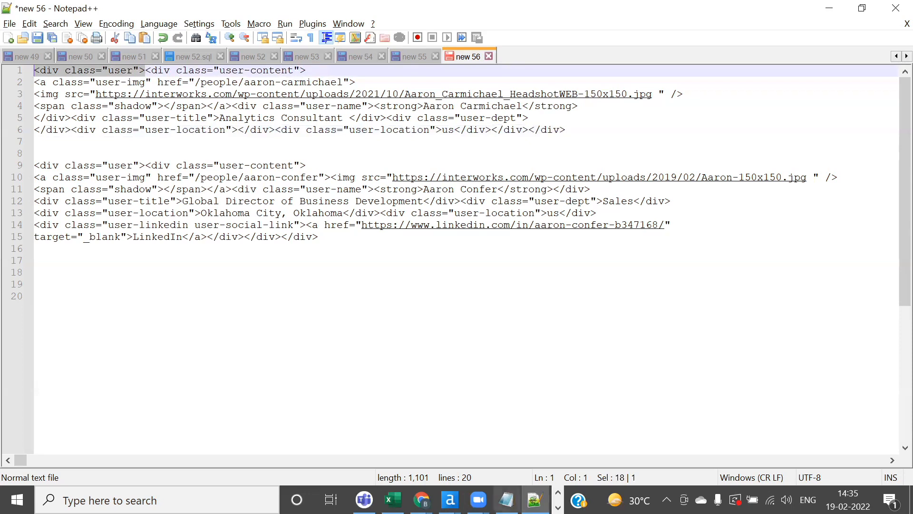
click(449, 500)
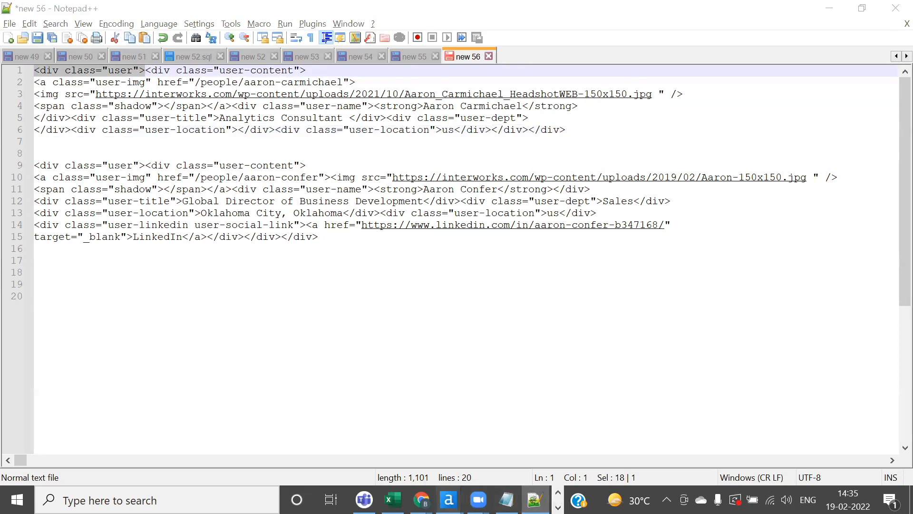
click(554, 436)
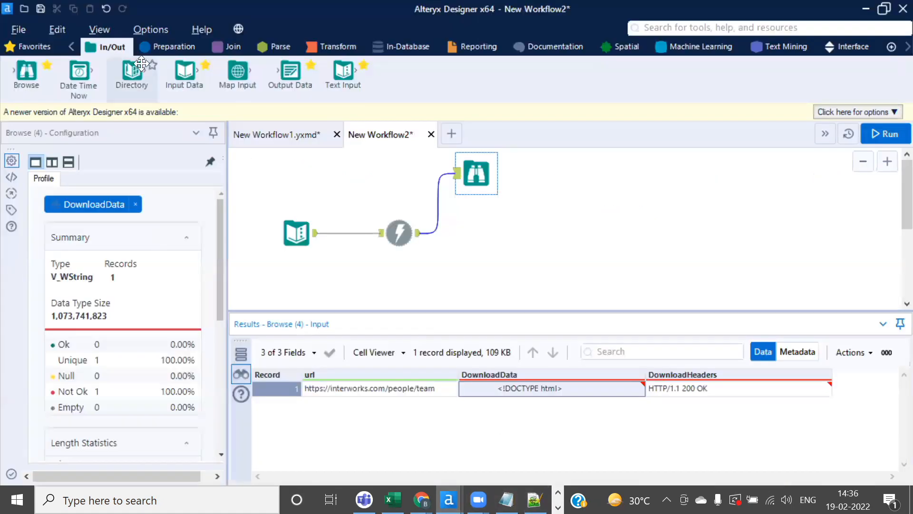
Add a RegEx tool after Download and paste <div class="user"> and </div></div> into its expression
click(283, 47)
drag(78, 72, 495, 233)
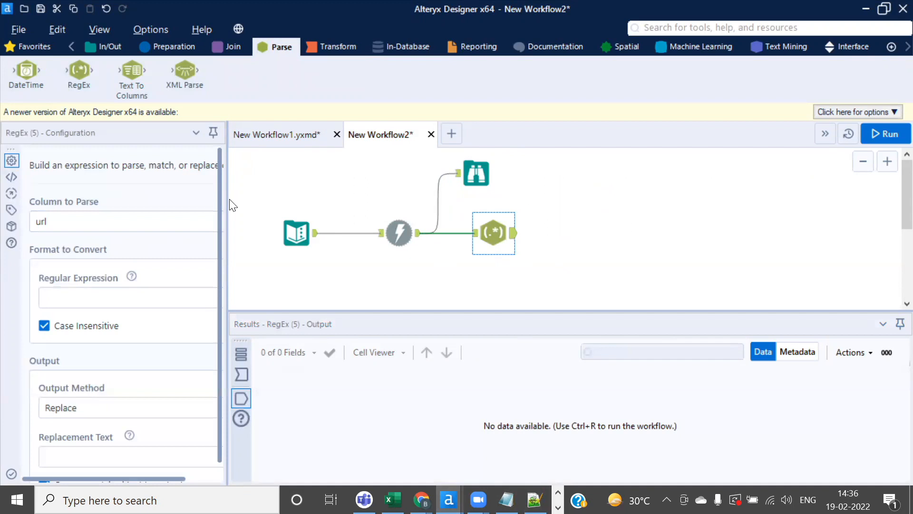
drag(227, 198, 343, 211)
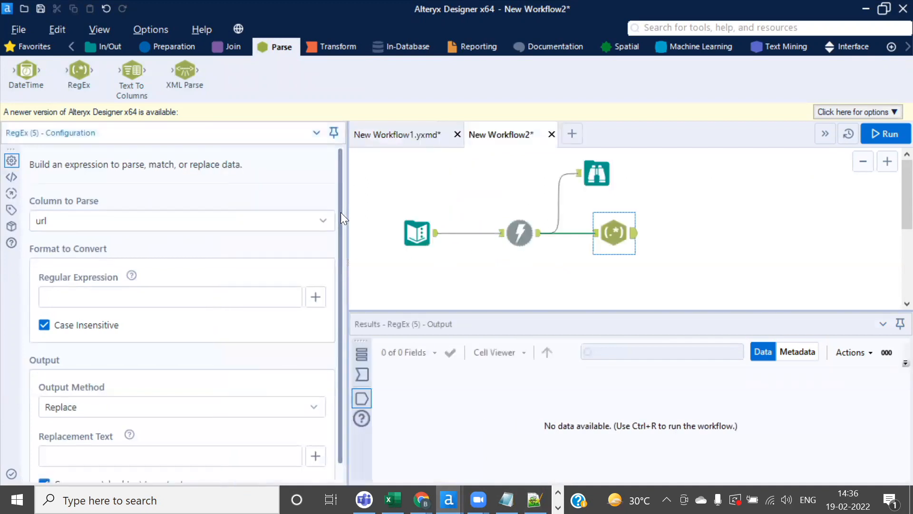
click(90, 277)
key(ctrl+v)
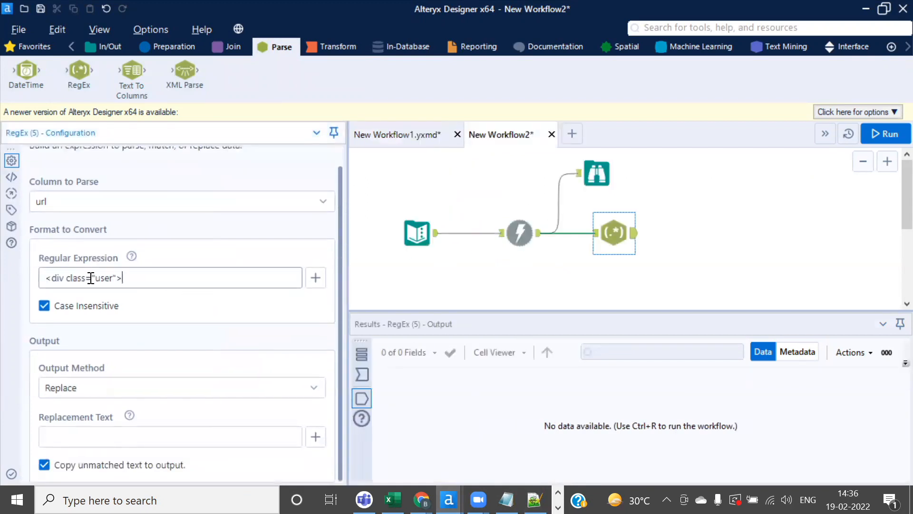
key(alt+Tab)
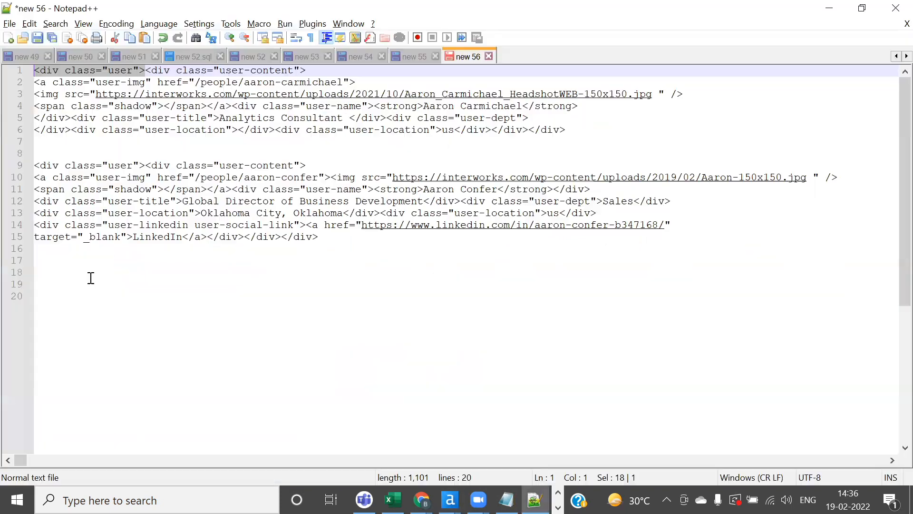
drag(493, 129, 571, 126)
key(ctrl+c)
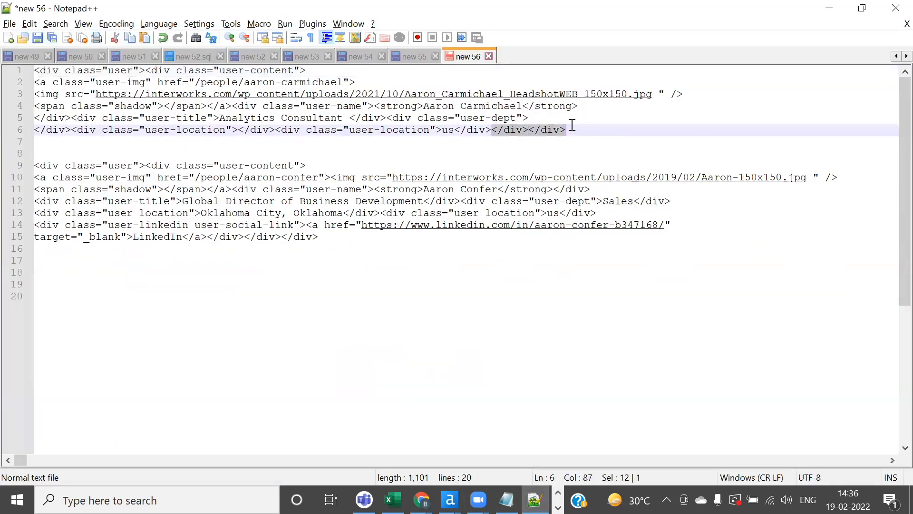
key(alt+Tab)
click(145, 276)
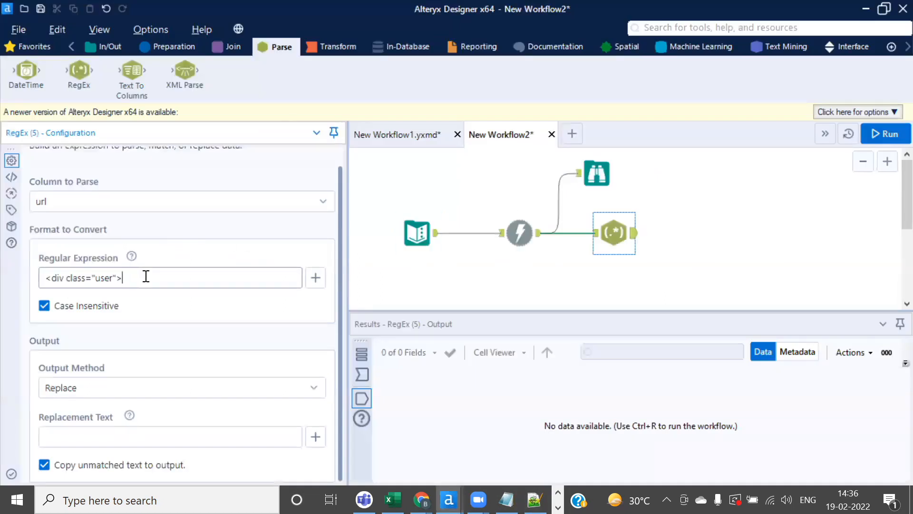
key(ctrl+v)
Insert the (.*) capture group between the tags, giving <div class="user">(.*)</div></div>
key(alt+Tab)
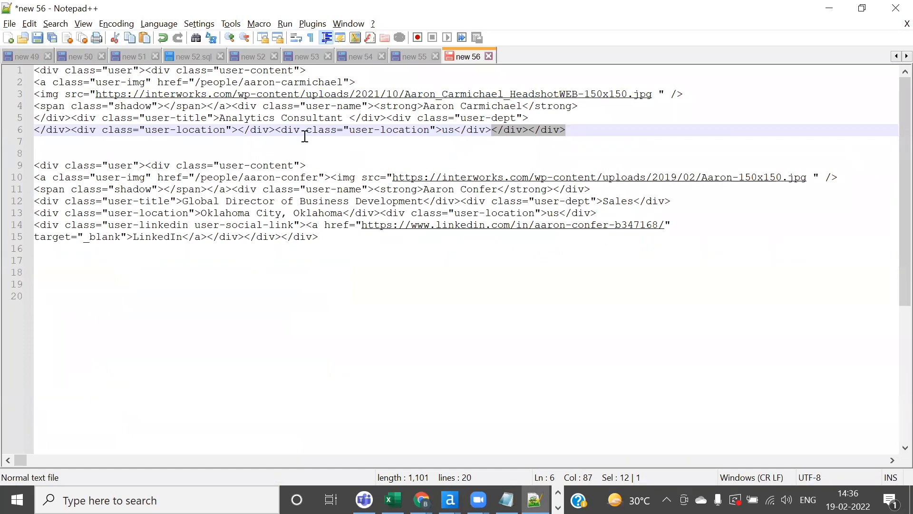
key(alt+Tab)
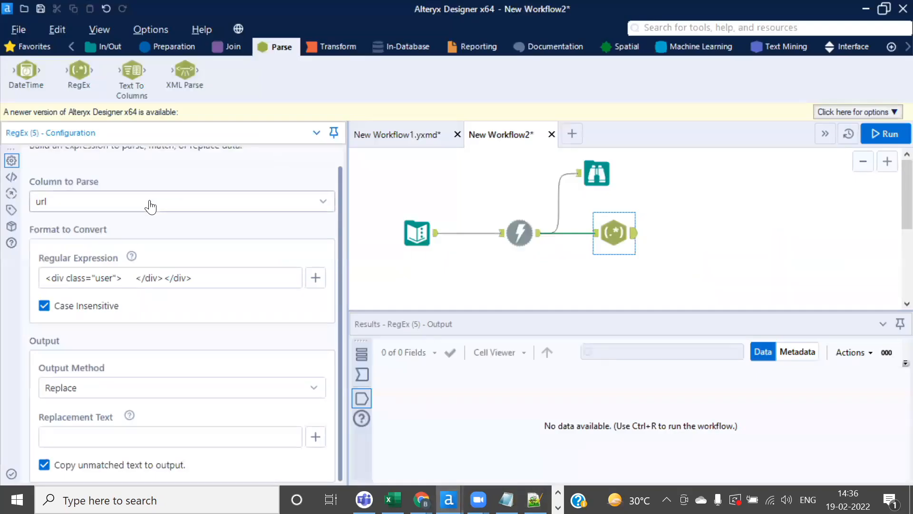
click(140, 279)
key(BackSpace)
key(BackSpace)
key(BackSpace)
key(BackSpace)
key(BackSpace)
text(())
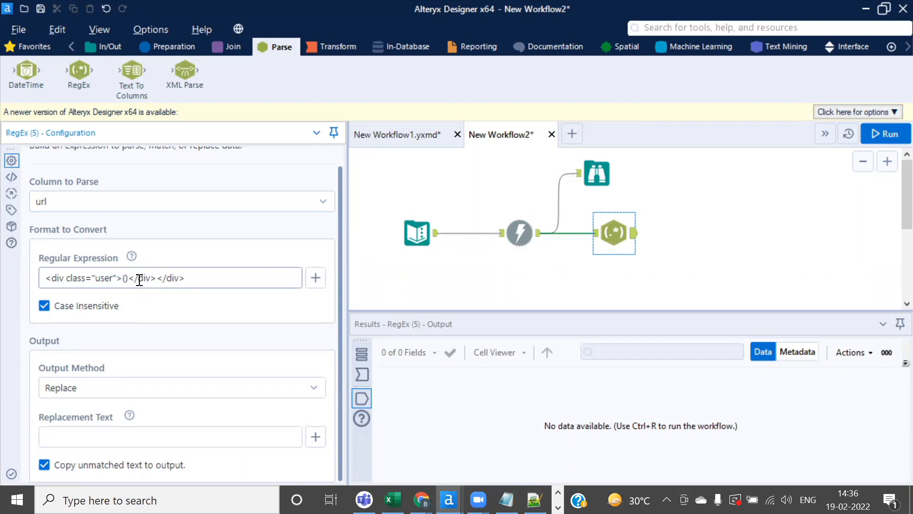
key(Left)
text(.*)
drag(45, 276, 219, 271)
click(131, 277)
key(alt+Tab)
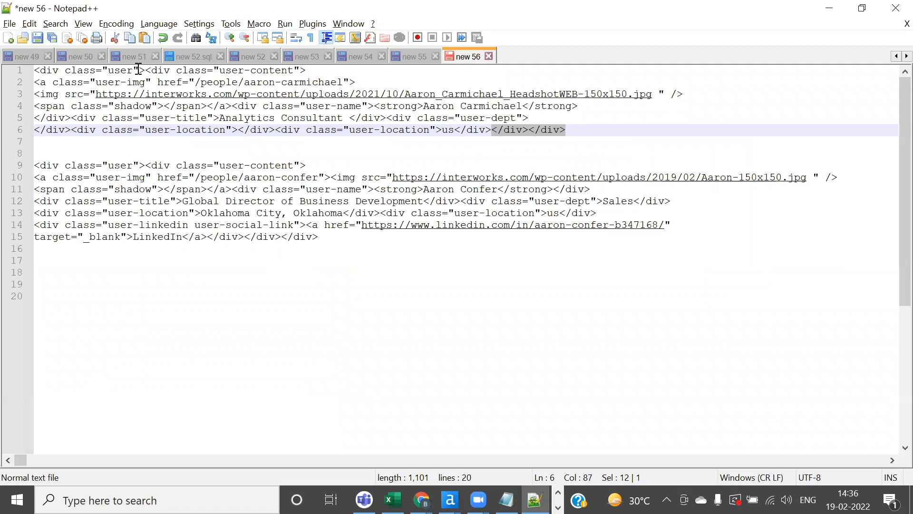
drag(138, 70, 26, 71)
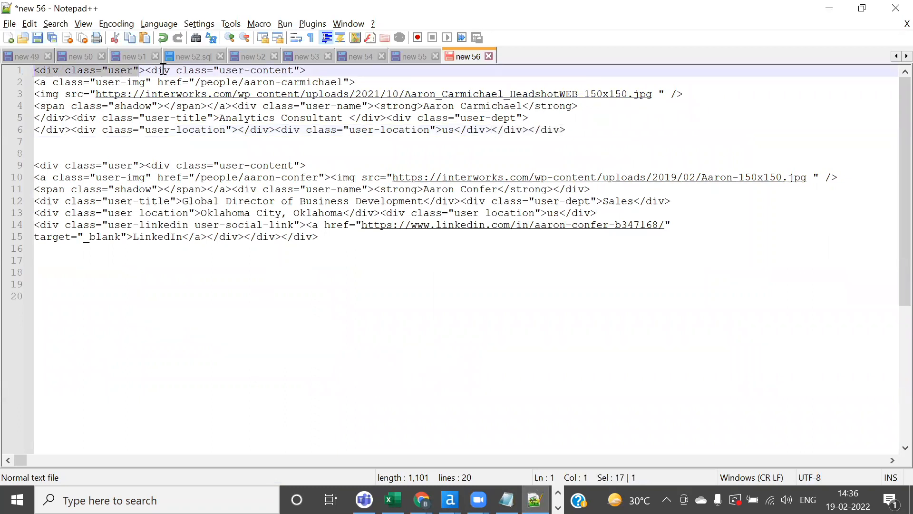
click(148, 71)
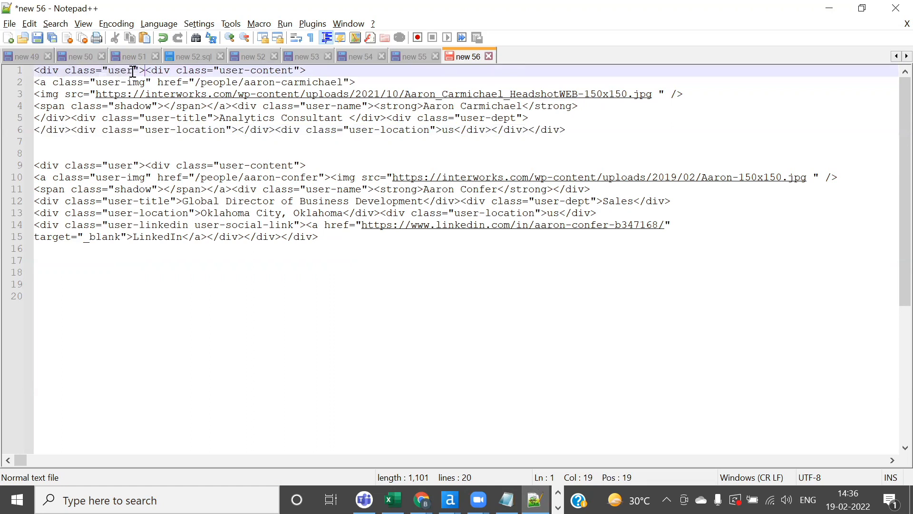
drag(139, 71, 26, 72)
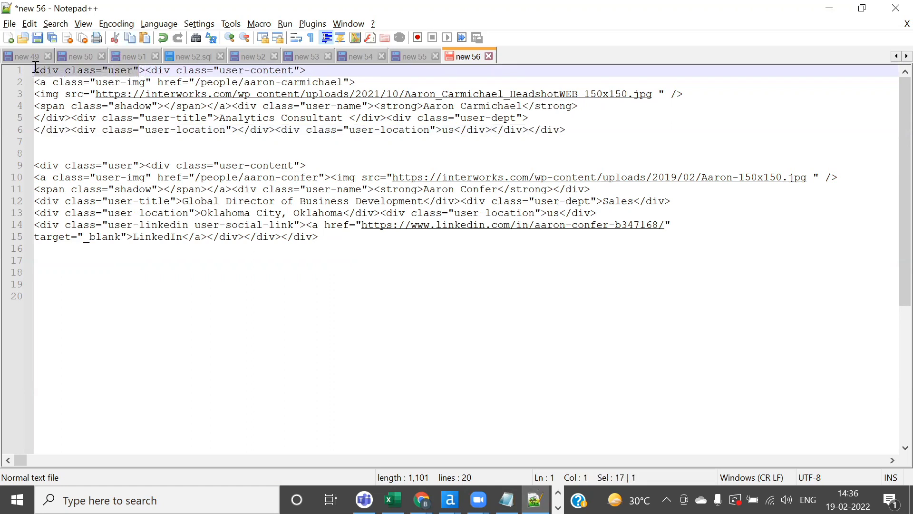
click(145, 70)
key(shift+Down)
key(shift+Down)
key(shift+Down)
key(shift+Down)
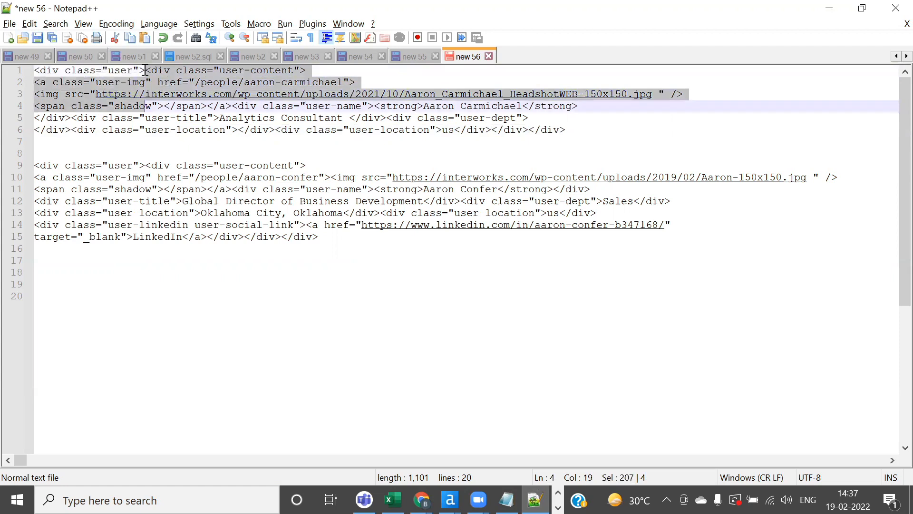
key(shift+Right)
key(shift+Down)
key(shift+Right)
key(shift+Right)
key(shift+Right)
key(shift+Right)
key(shift+Right)
key(shift+Right)
key(shift+Right)
key(shift+Right)
key(shift+Right)
key(shift+Right)
key(shift+Right)
key(shift+Right)
key(shift+Right)
key(shift+Right)
key(shift+Right)
key(shift+Right)
key(shift+Right)
key(shift+Right)
key(shift+Right)
key(shift+Right)
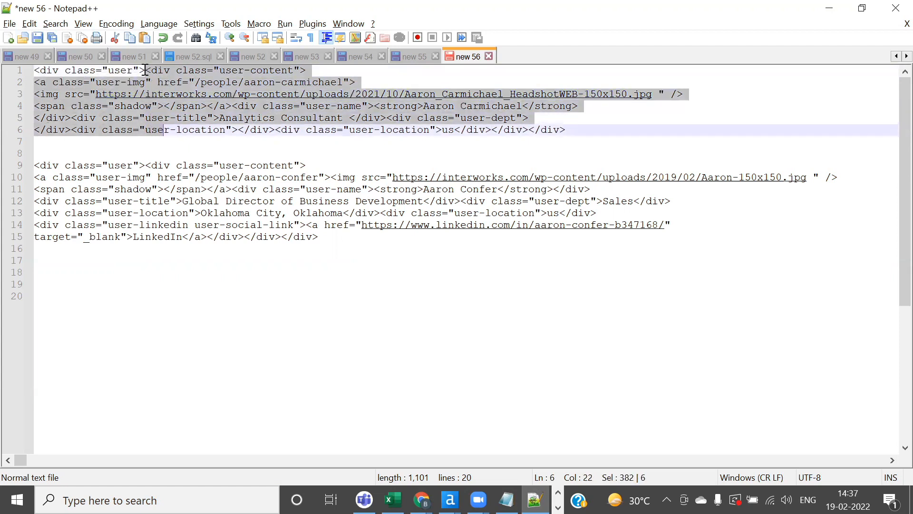
key(shift+Right)
key(shift+Right)
key(shift+Right)
key(shift+Right)
key(shift+Right)
key(shift+Right)
key(shift+Right)
key(shift+Right)
key(shift+Right)
key(shift+Right)
key(shift+Right)
key(shift+Right)
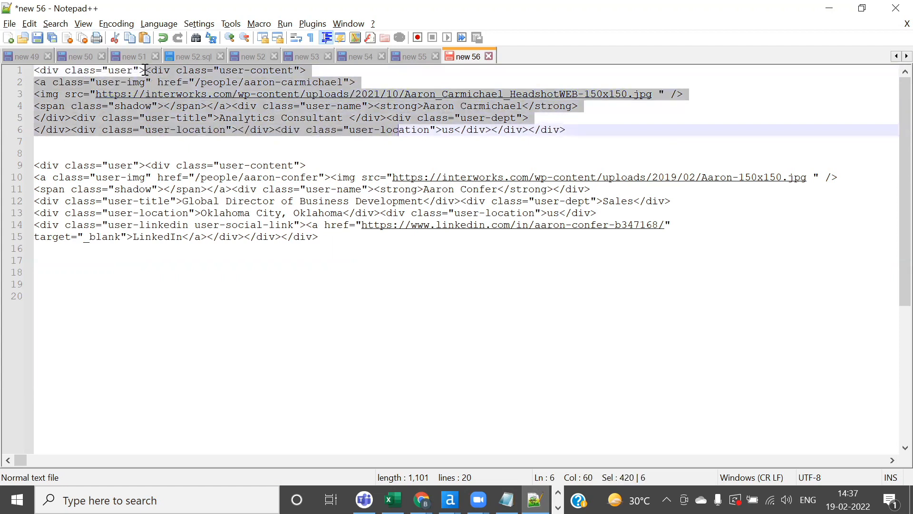
key(shift+Right)
key(shift+Right)
key(shift+Right)
key(shift+Right)
key(shift+Right)
key(shift+Right)
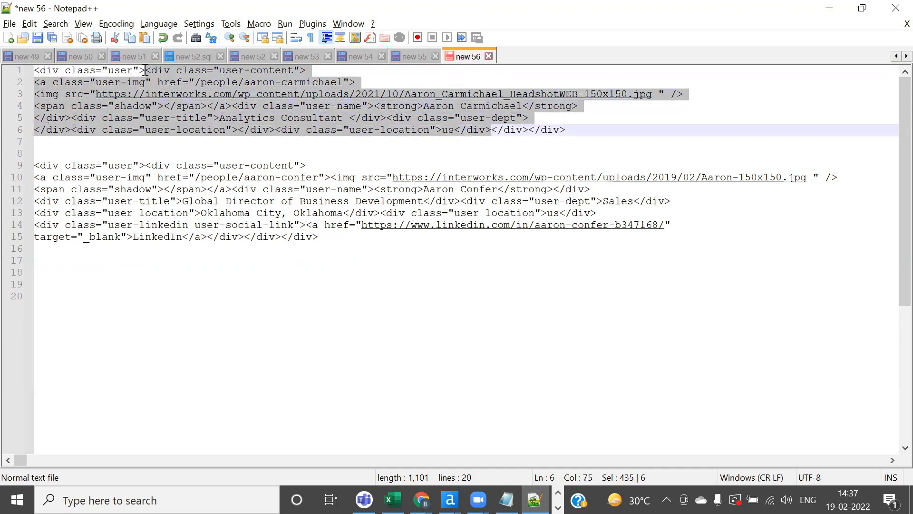
key(shift+Right)
key(shift+Right)
key(shift+Right)
key(shift+Right)
key(shift+Right)
key(shift+Right)
key(shift+Right)
key(shift+Right)
key(shift+Right)
key(shift+Right)
key(shift+Right)
key(shift+Right)
key(shift+Right)
key(shift+Right)
key(shift+Right)
key(shift+Right)
key(shift+Right)
key(shift+Right)
key(shift+Right)
key(shift+Right)
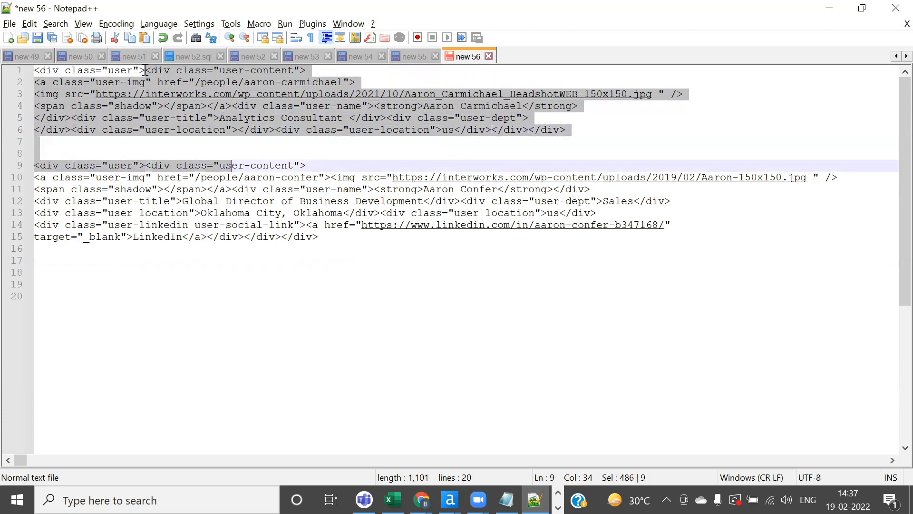
key(shift+Right)
key(shift+Right)
key(shift+Right)
key(shift+Right)
key(shift+Right)
key(shift+Right)
key(shift+Right)
key(shift+Right)
key(shift+Right)
key(shift+Right)
key(shift+Right)
key(shift+Right)
key(shift+Right)
key(shift+Right)
key(shift+Down)
key(shift+Down)
key(shift+Down)
key(shift+Down)
key(shift+Down)
key(shift+Right)
key(shift+Right)
key(shift+Right)
key(shift+Right)
key(shift+Right)
key(shift+Right)
key(shift+Right)
key(shift+Right)
key(shift+Right)
key(shift+Right)
key(shift+Right)
key(shift+Right)
key(shift+Right)
key(shift+Right)
key(shift+Right)
key(shift+Right)
key(shift+Right)
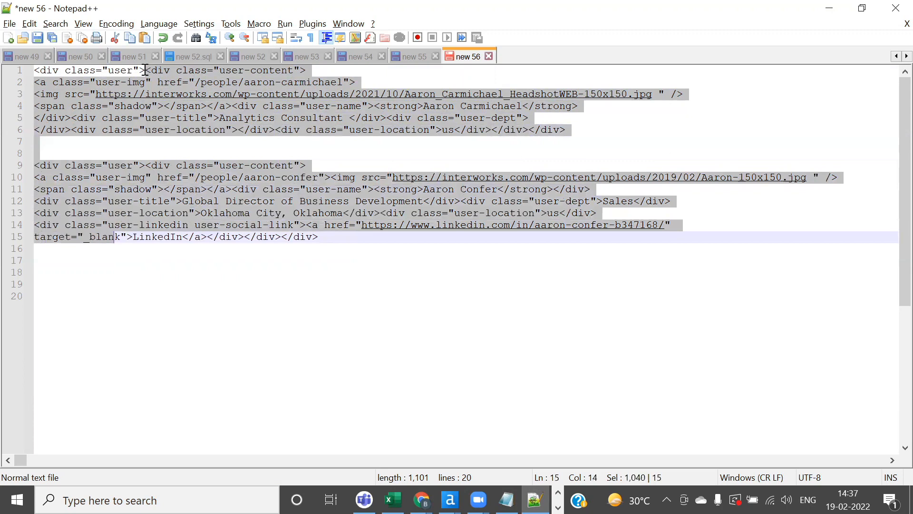
key(shift+Right)
key(shift+Right)
key(shift+Right)
key(shift+Right)
key(shift+Right)
key(shift+Right)
key(shift+Right)
key(shift+Right)
key(shift+Right)
key(shift+Right)
key(shift+Right)
key(shift+Right)
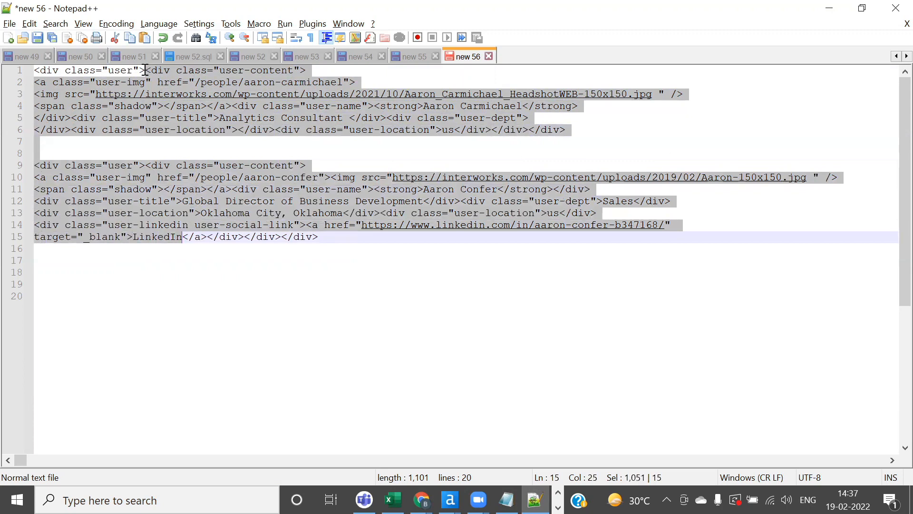
key(shift+Right)
key(shift+Right)
key(shift+Right)
key(shift+Right)
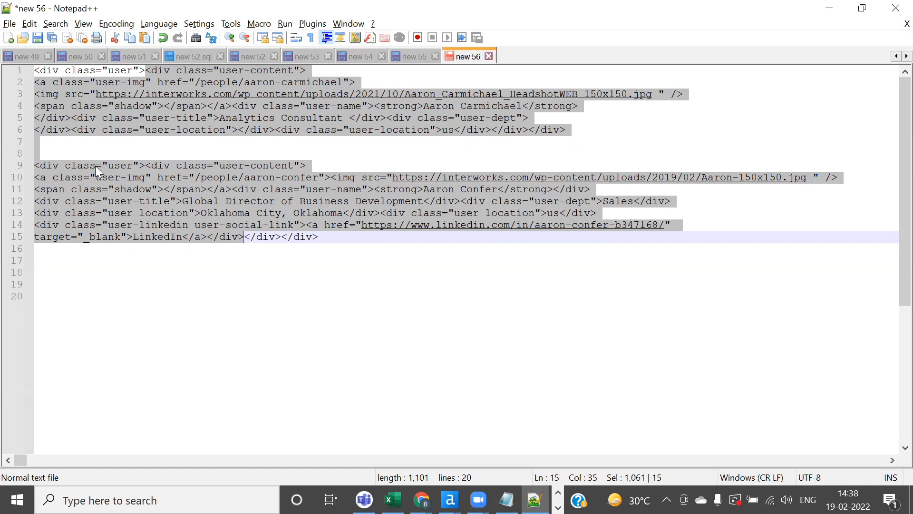
Change the capture group to the lazy (.*?) and check it against the first user block in the HTML sample
key(alt+Tab)
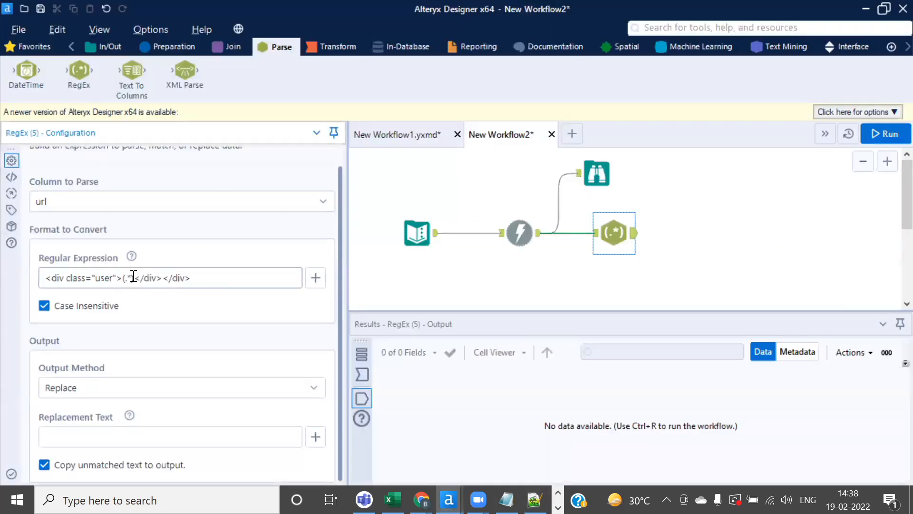
text(?)
key(alt+Tab)
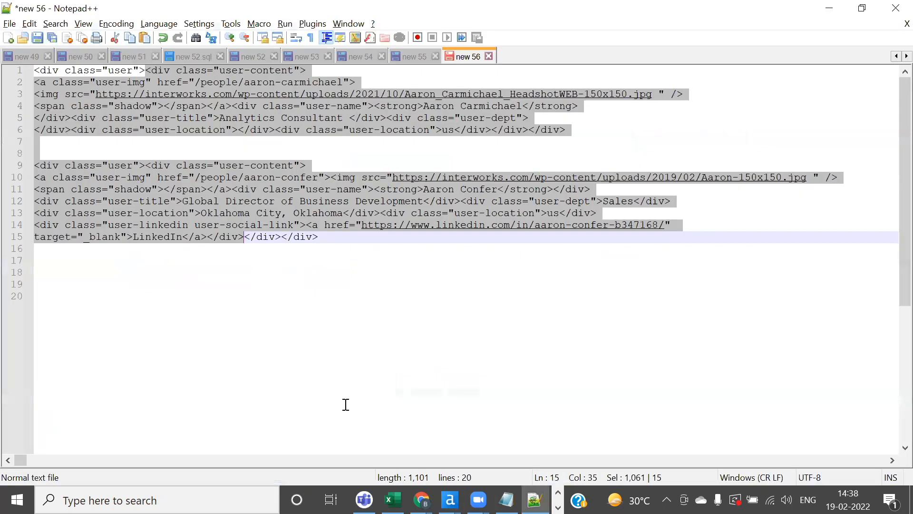
click(206, 83)
drag(145, 70, 492, 135)
key(alt+Tab)
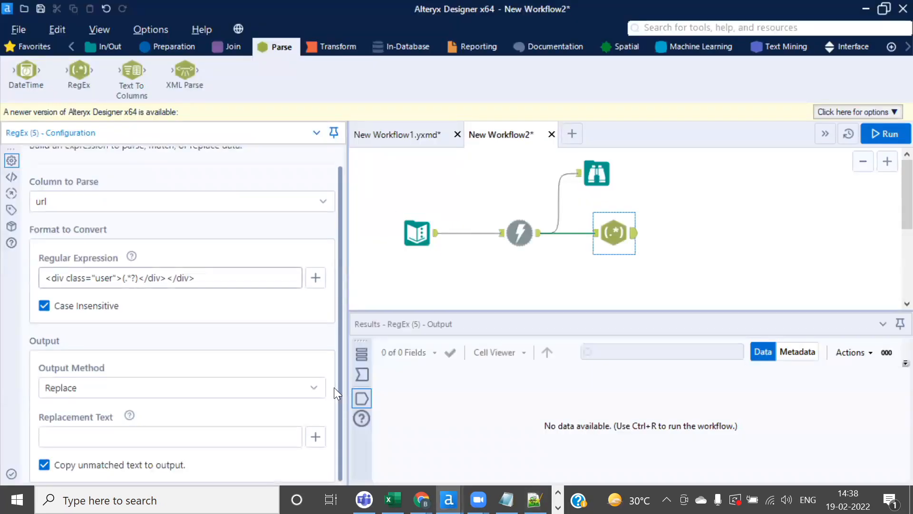
Set the RegEx Output Method to Tokenize with Split to Rows
click(315, 387)
click(91, 325)
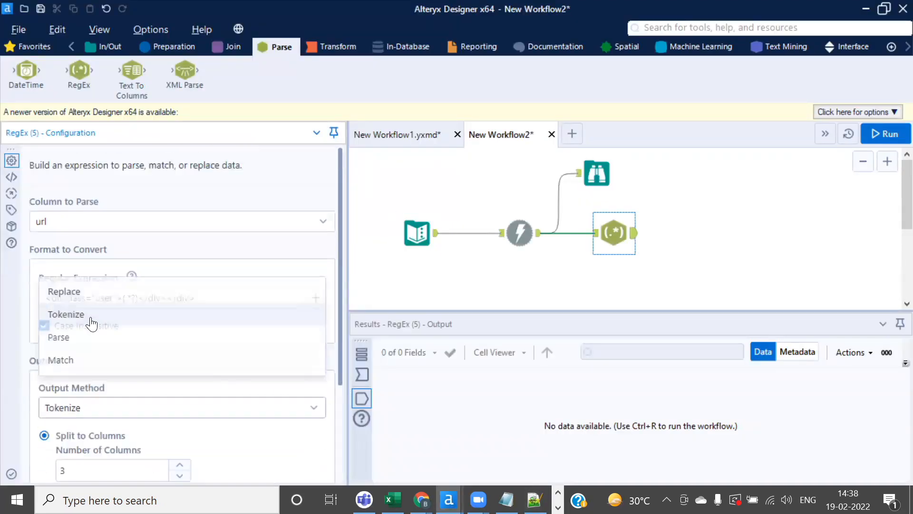
scroll(340, 406, down, 3)
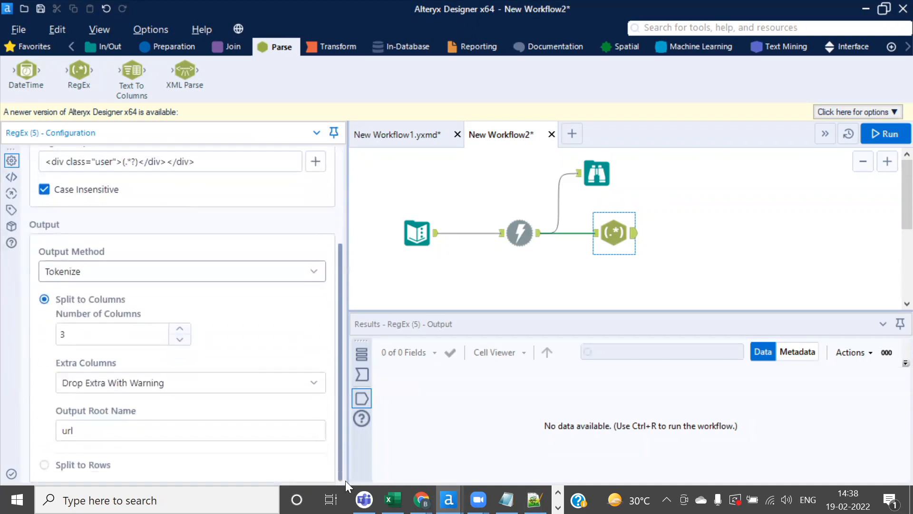
click(44, 465)
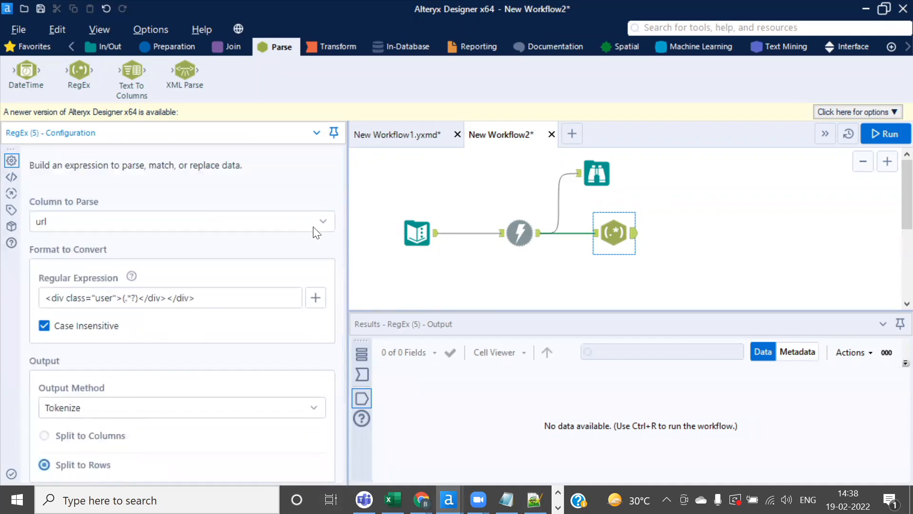
Run the workflow and compare the RegEx input and output results
click(887, 129)
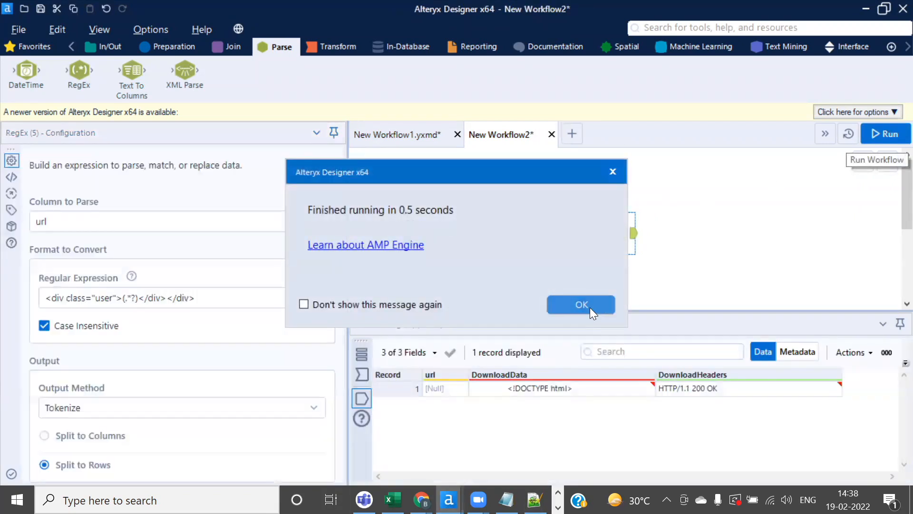
click(590, 307)
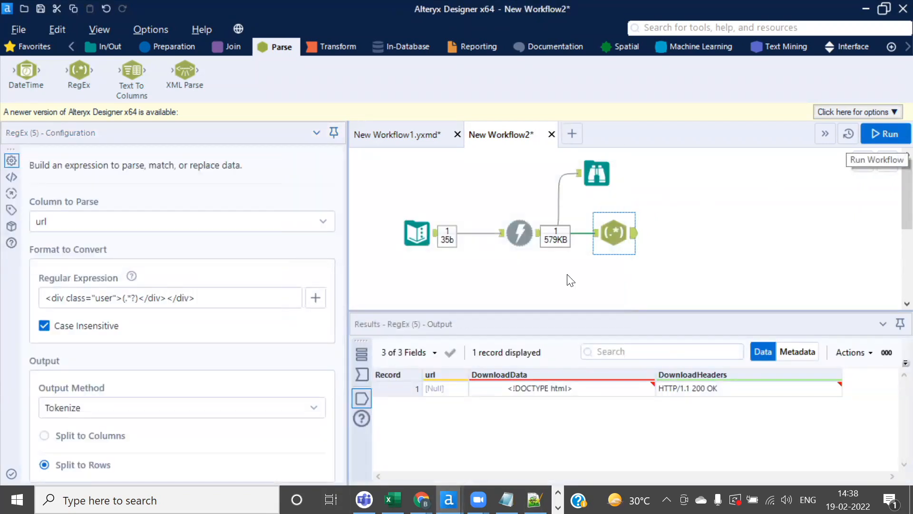
click(364, 376)
click(364, 395)
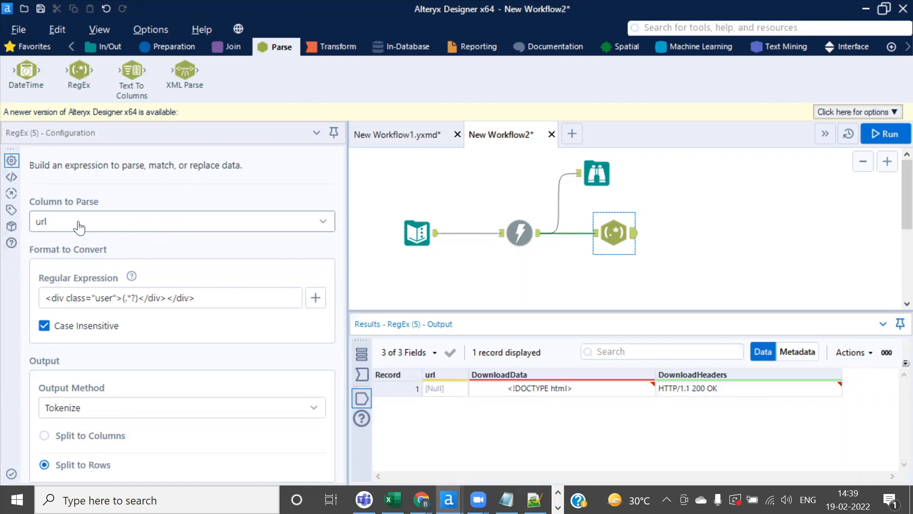
Copy the team page URL from the RegEx input into the Notepad++ notes below the HTML sample
click(540, 238)
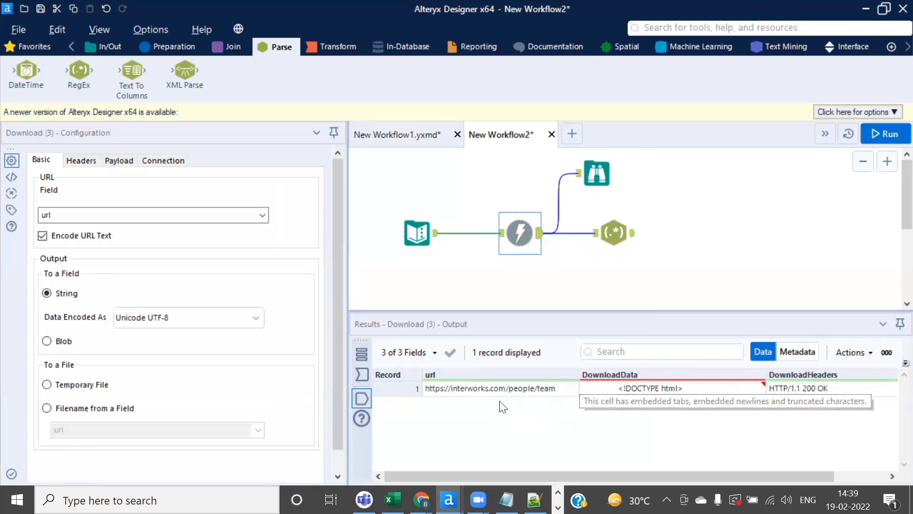
click(490, 388)
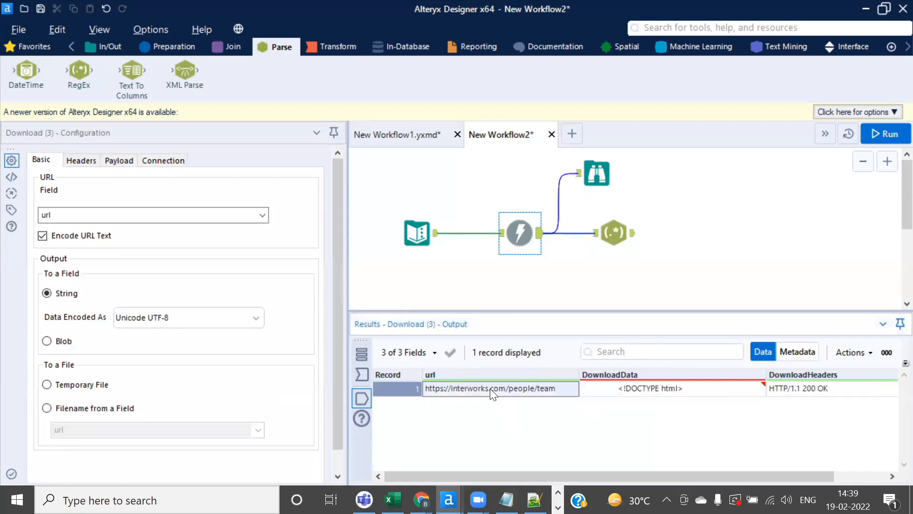
click(614, 233)
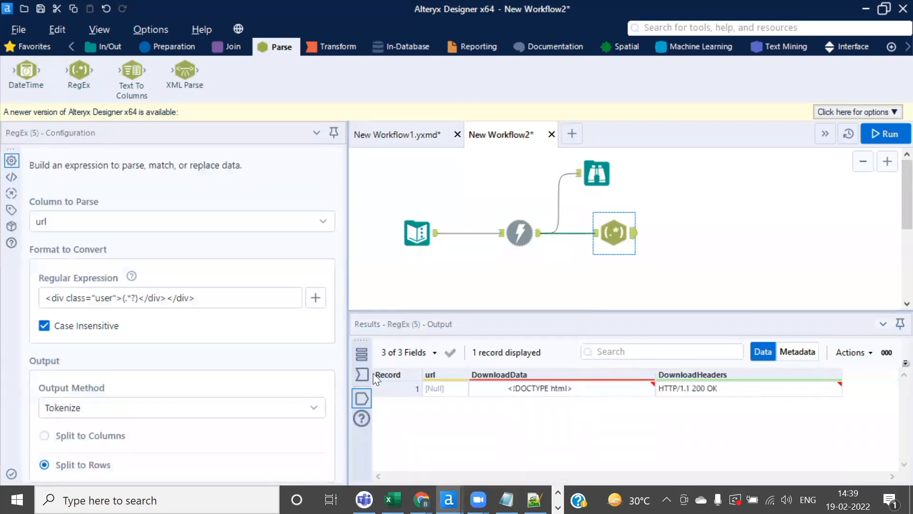
click(364, 374)
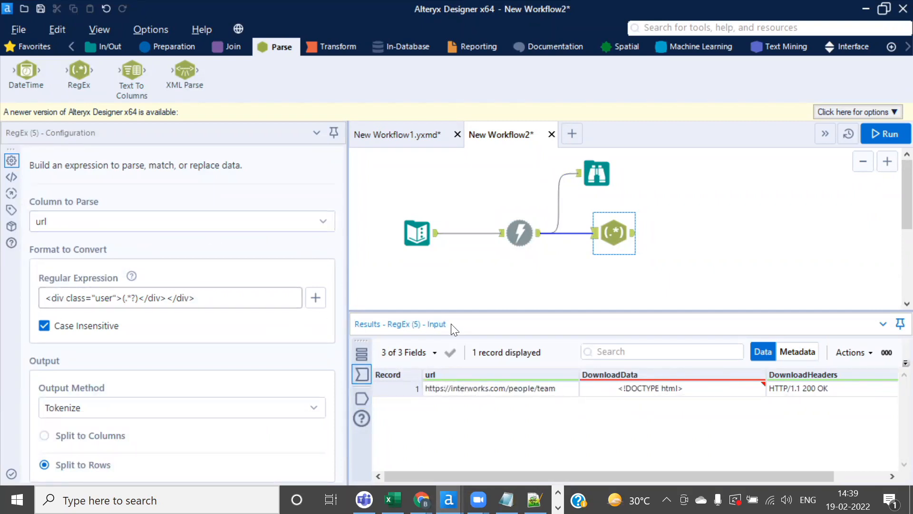
click(506, 393)
click(535, 499)
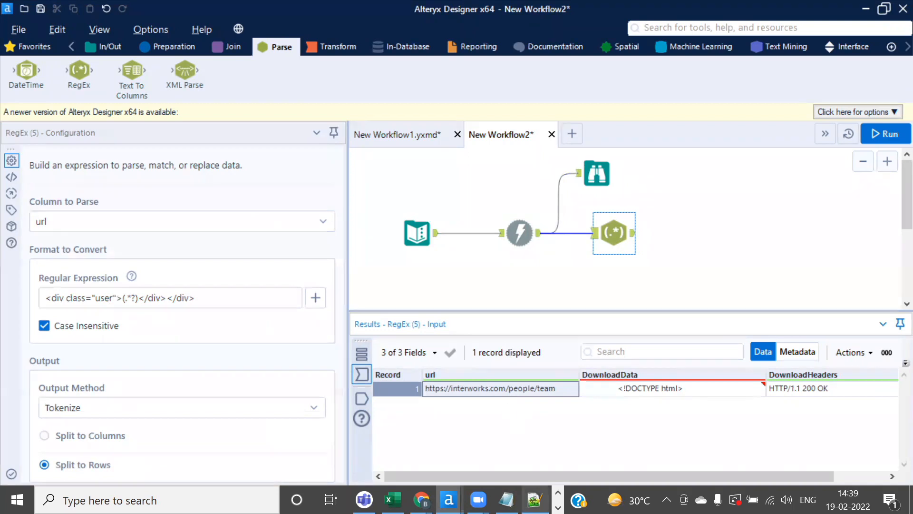
click(378, 251)
key(Return)
key(Return)
key(Return)
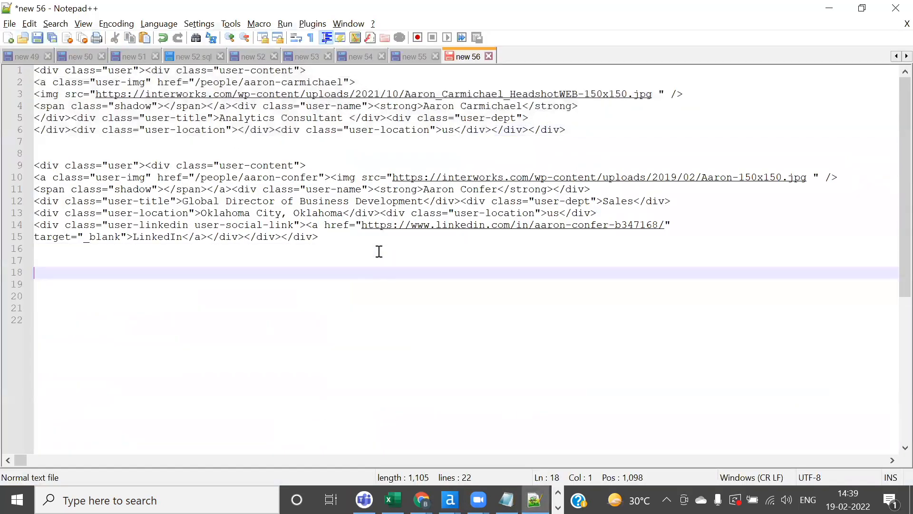
text(https://interworks.com/people/team)
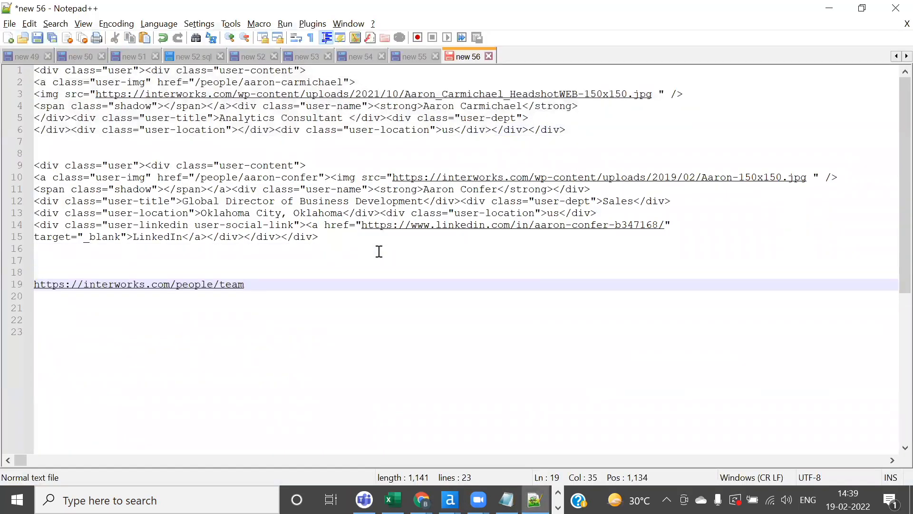
Switch the RegEx Column to Parse to DownloadData and rerun the workflow
key(alt+Tab)
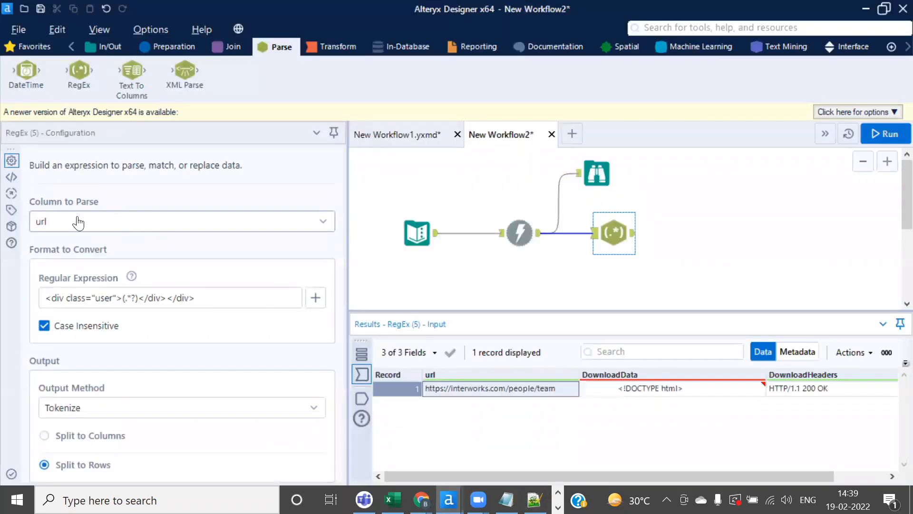
click(325, 226)
click(129, 268)
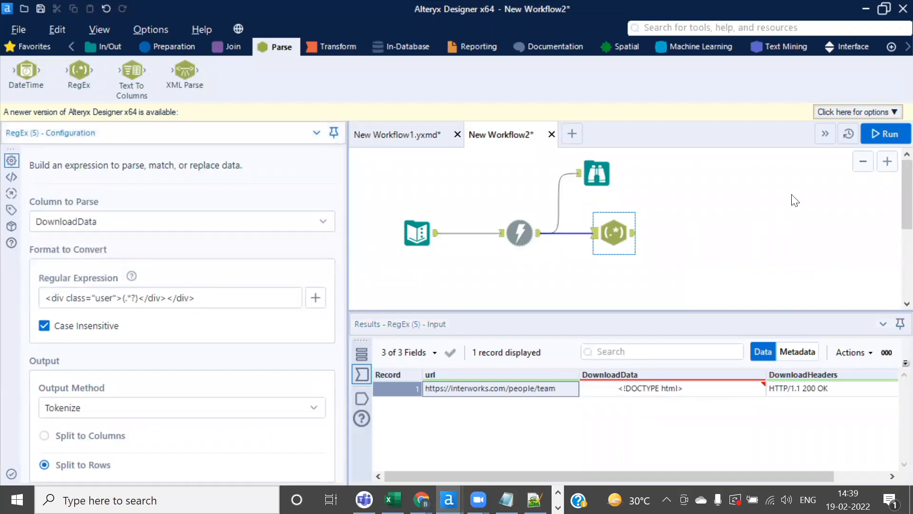
click(885, 133)
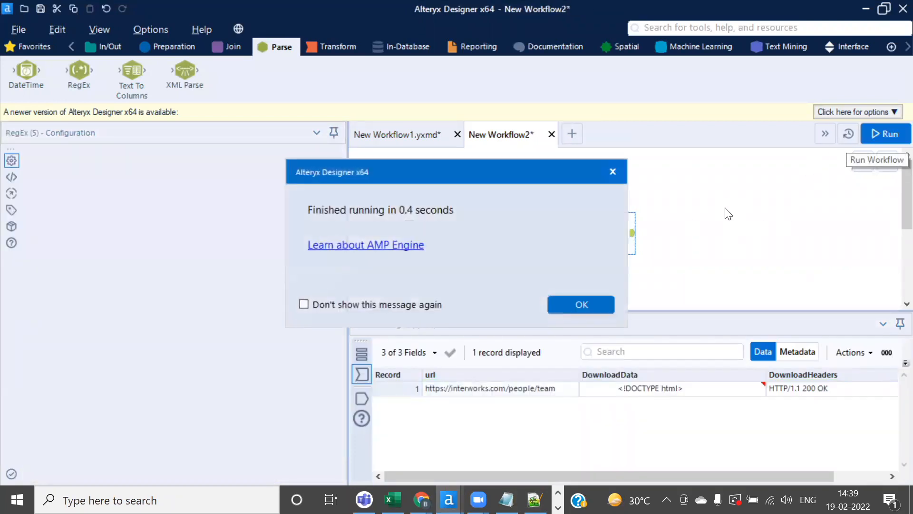
click(599, 301)
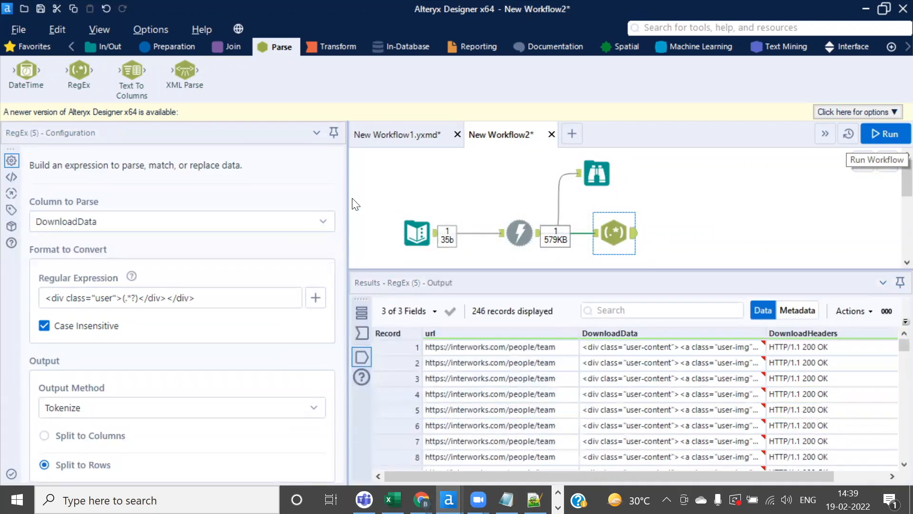
Attach a Browse tool from the In/Out tools to the RegEx output and rerun, yielding 246 records
drag(347, 197, 253, 197)
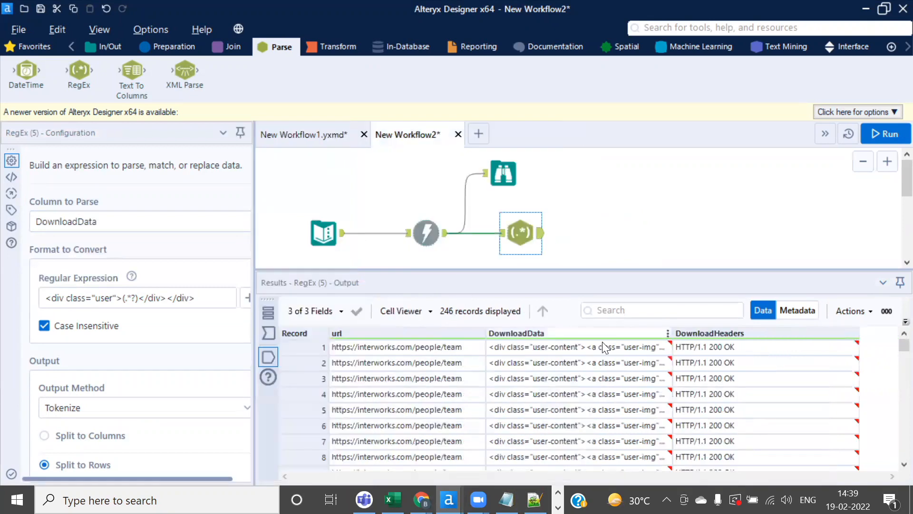
click(544, 345)
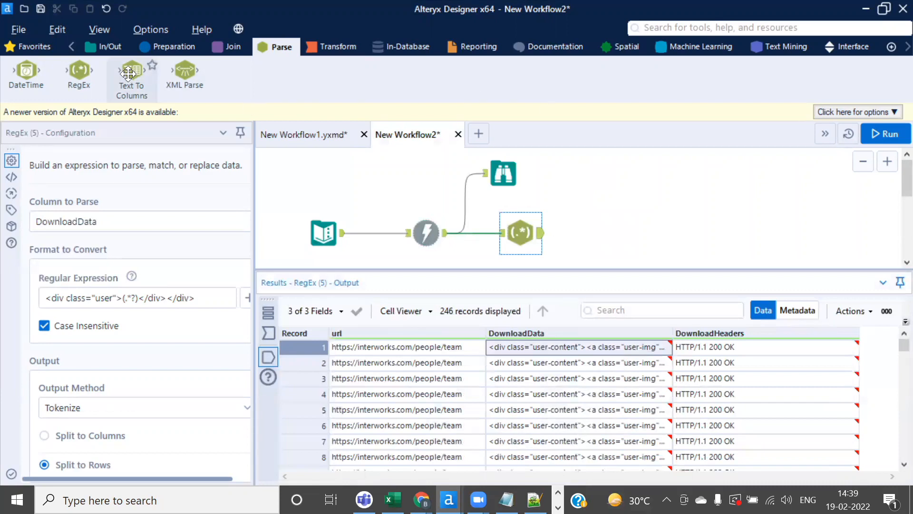
click(111, 50)
drag(27, 72, 580, 186)
click(887, 132)
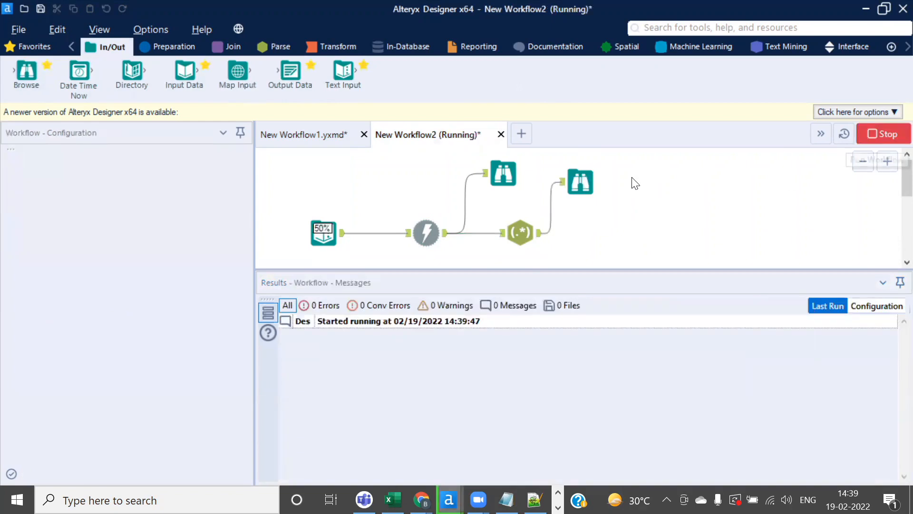
click(580, 308)
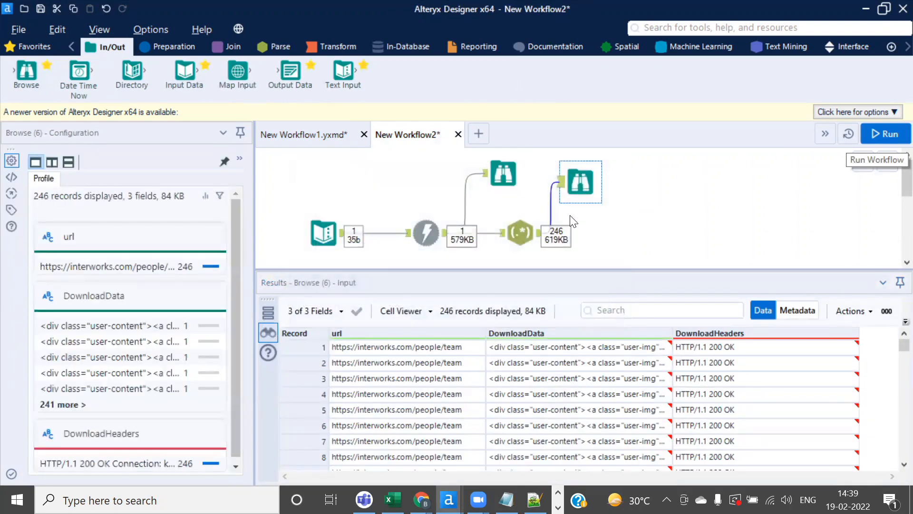
click(402, 311)
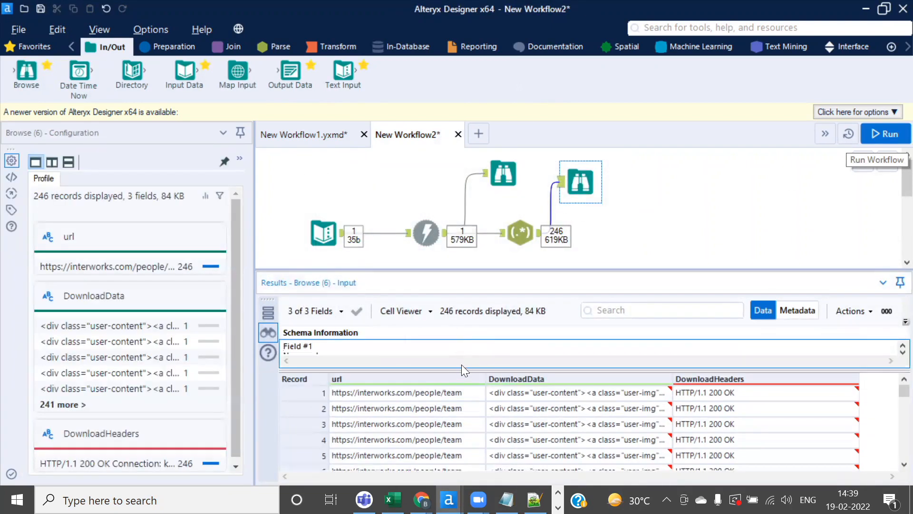
Select record 1's full DownloadData HTML in the enlarged Cell Viewer and switch to Notepad++
drag(452, 368, 538, 382)
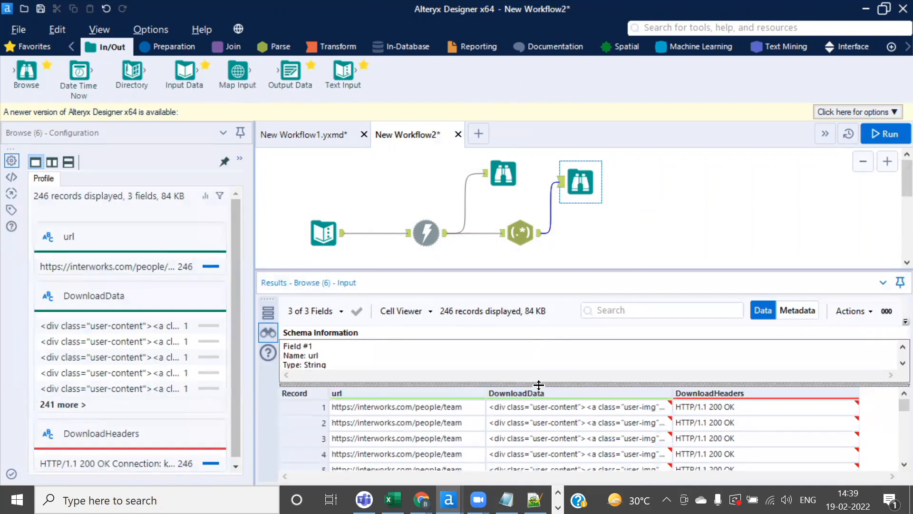
click(561, 407)
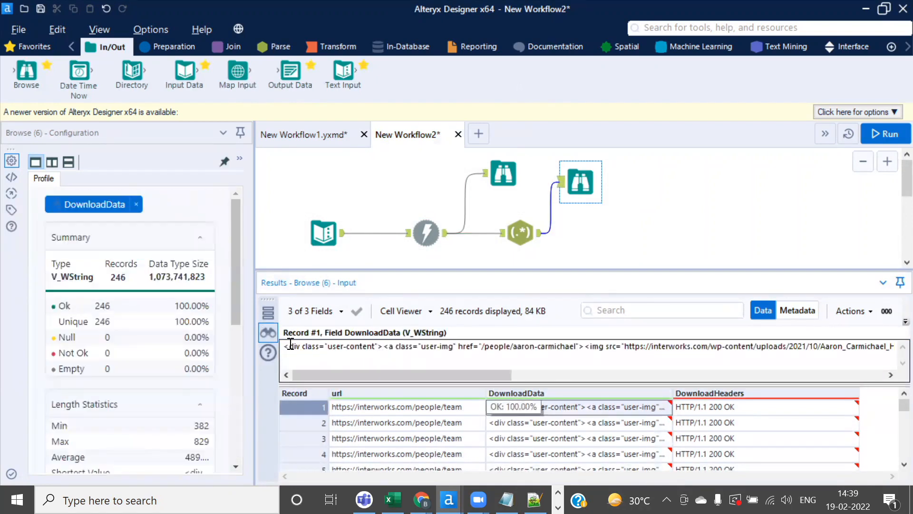
key(ctrl+a)
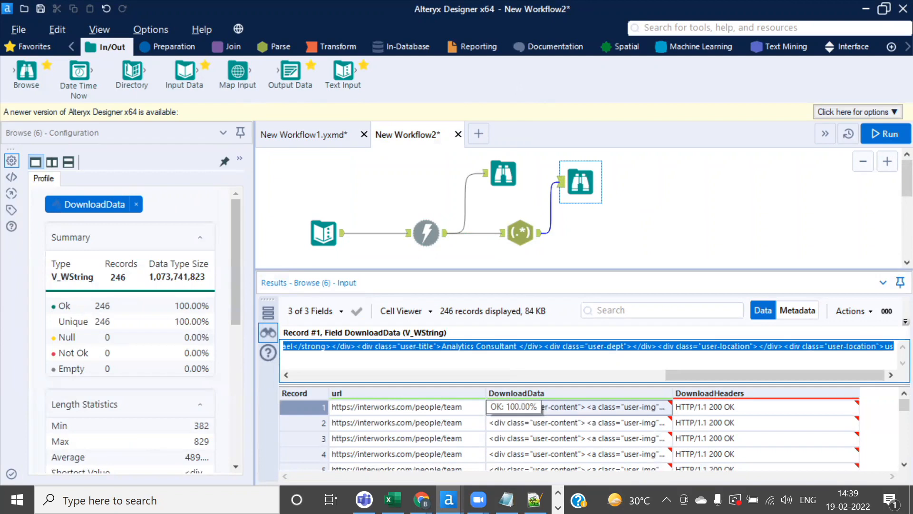
key(alt+Tab)
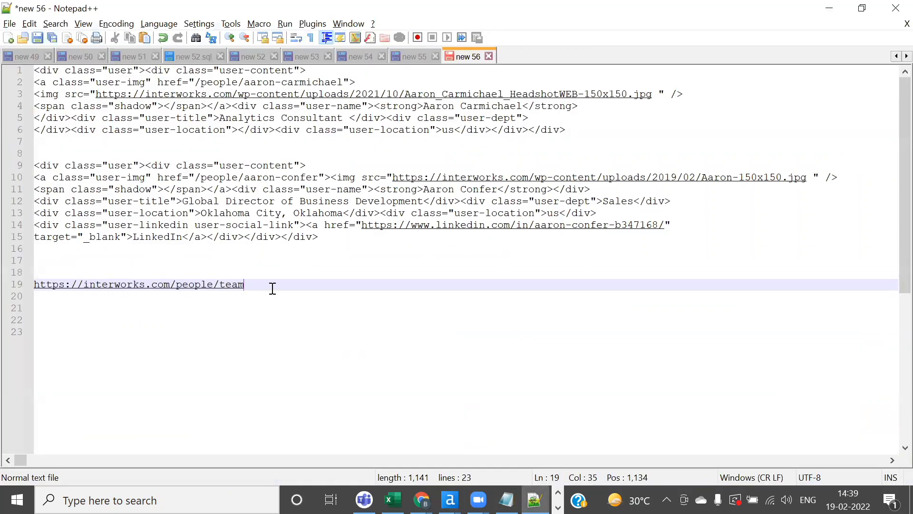
Paste the record's HTML below the URL and split it into image, name, title and location lines
key(Return)
key(Return)
key(Return)
key(ctrl+v)
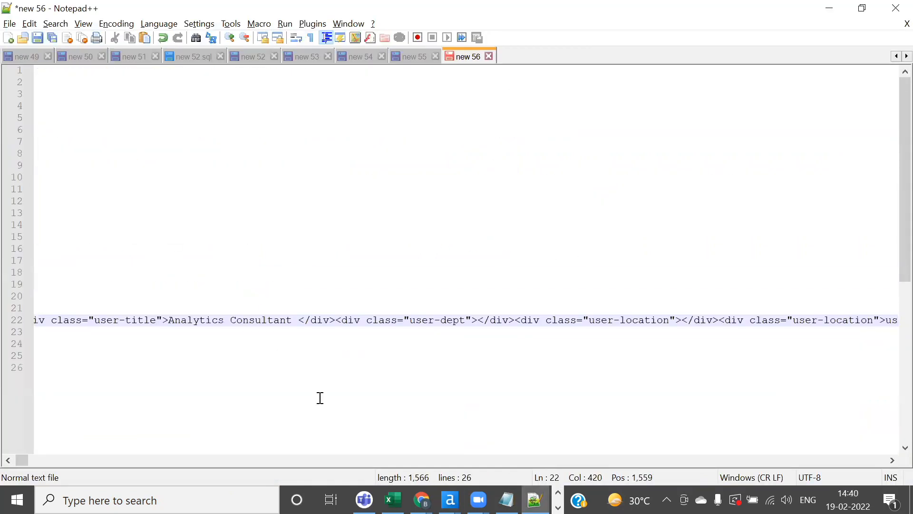
drag(24, 460, 14, 460)
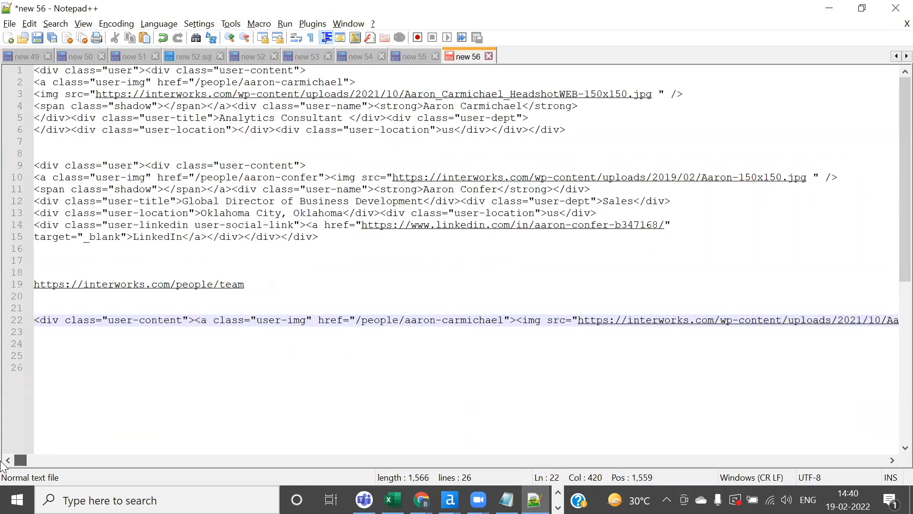
click(518, 321)
key(Return)
click(686, 331)
key(Return)
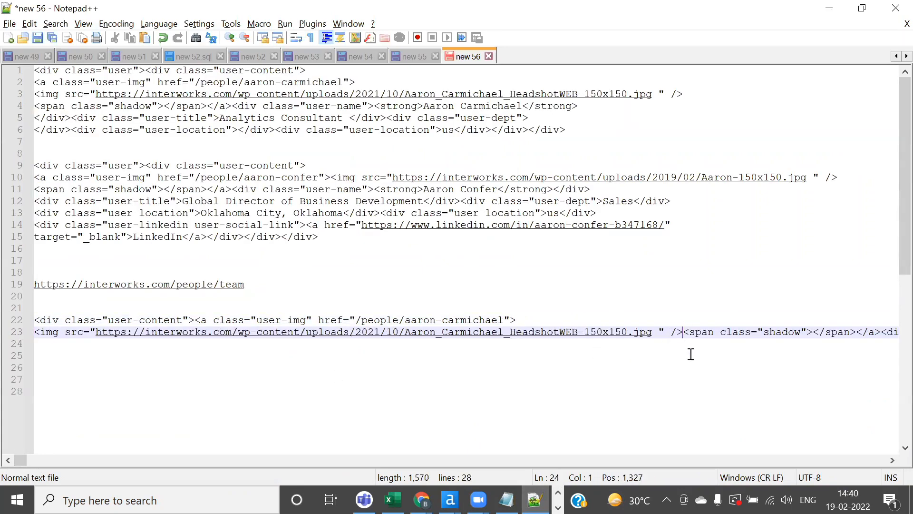
click(578, 343)
key(Return)
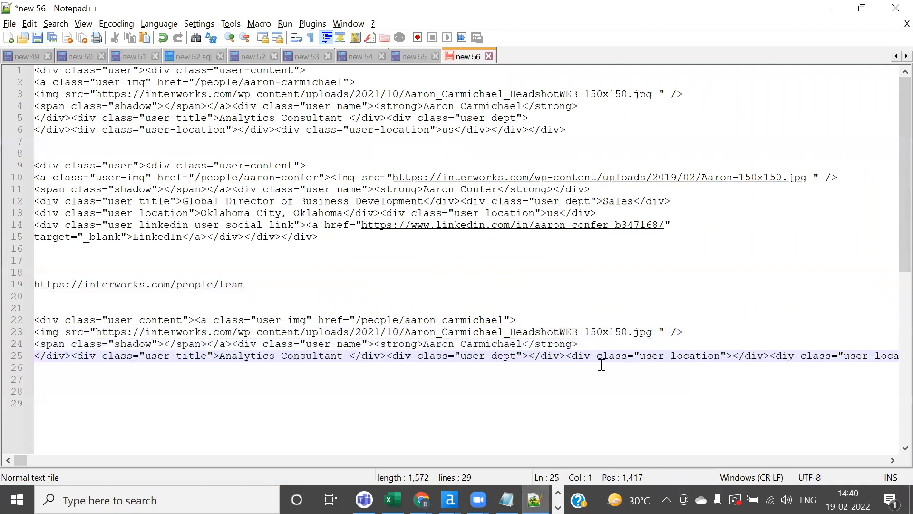
click(528, 355)
key(Return)
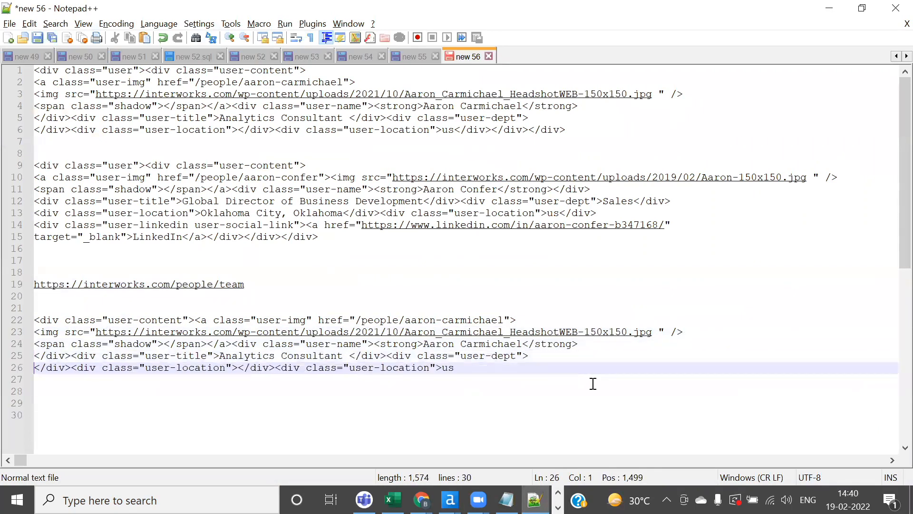
click(516, 370)
Compare the snippet with the first user block, highlighting 'content' and the surname, then return to Alteryx
drag(462, 131, 567, 131)
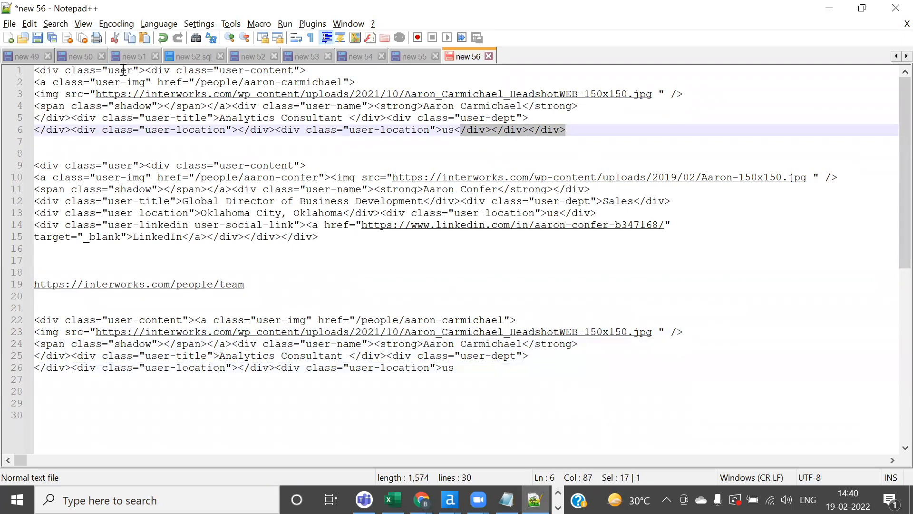
drag(149, 71, 350, 130)
double_click(150, 320)
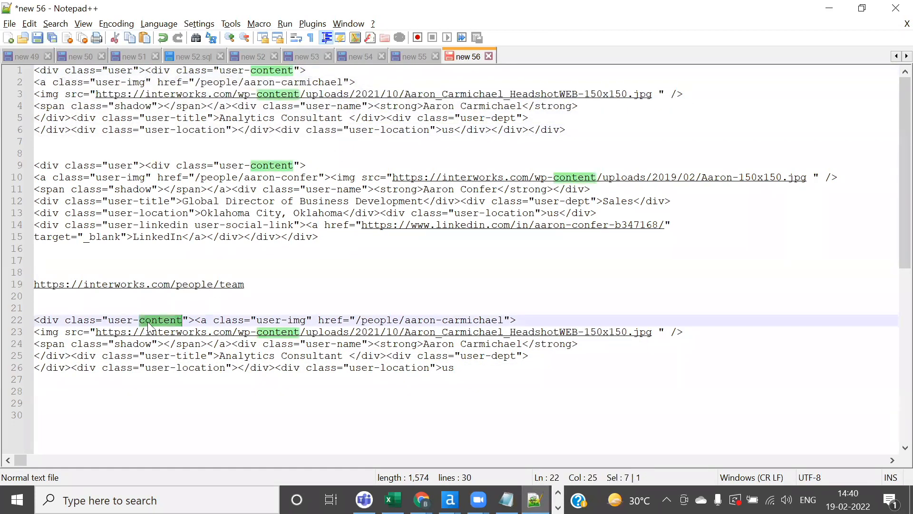
double_click(495, 344)
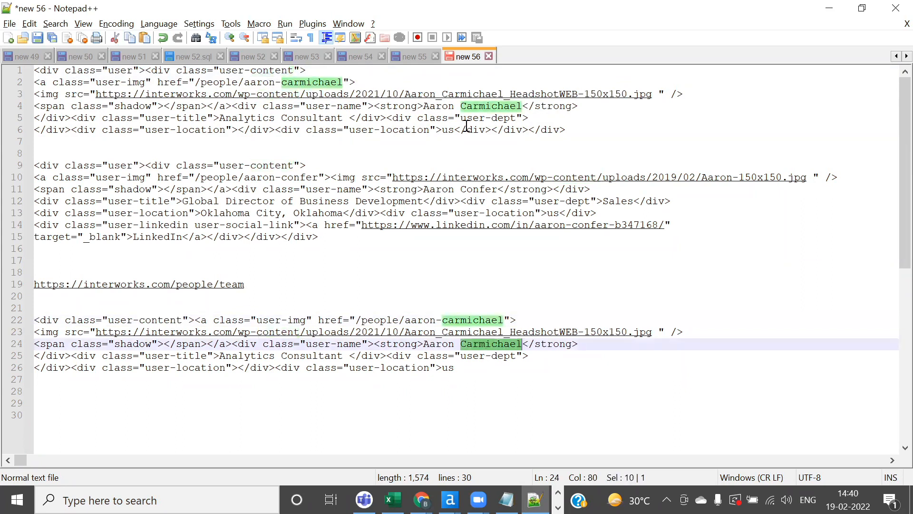
click(461, 369)
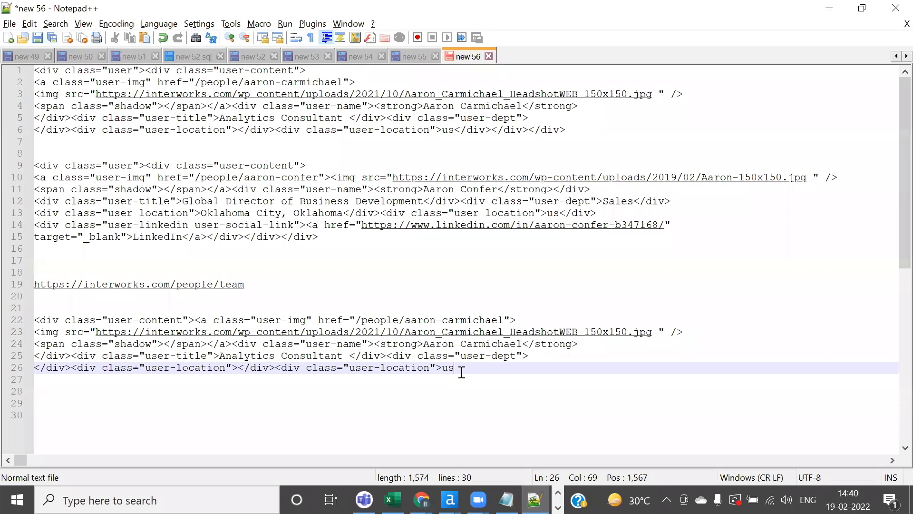
key(alt+Tab)
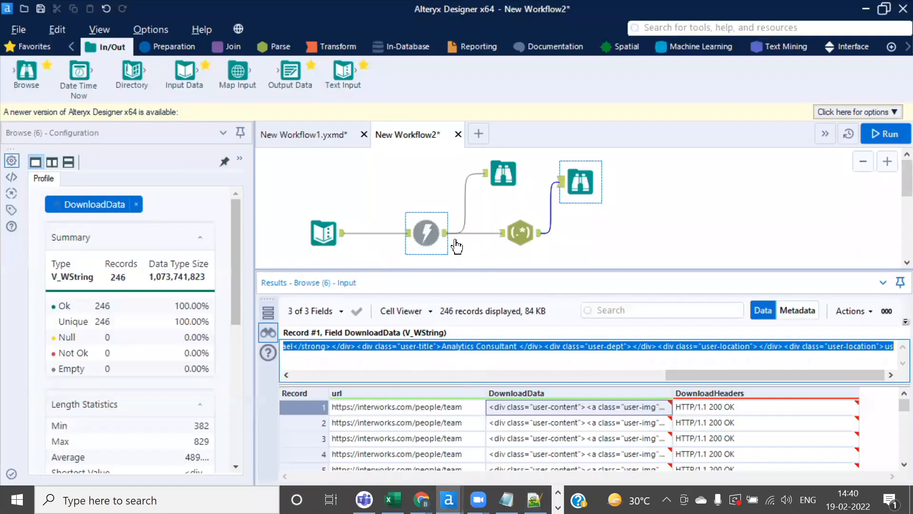
Review the Download and RegEx steps' output, checking the Notepad++ sample briefly
click(429, 230)
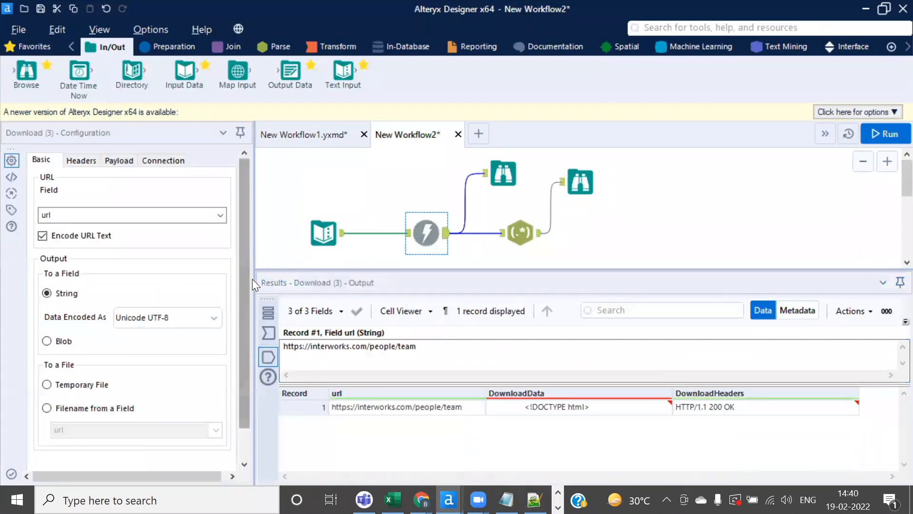
drag(255, 273, 437, 273)
click(703, 231)
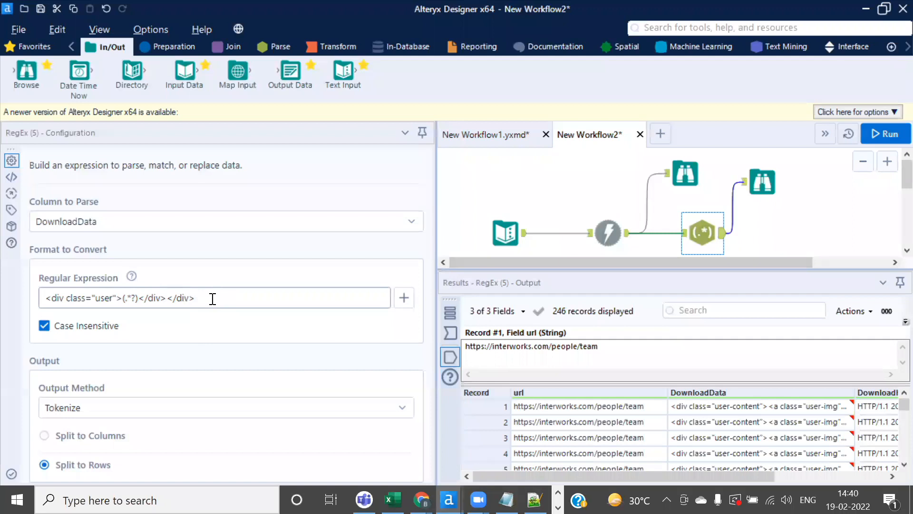
key(alt+Tab)
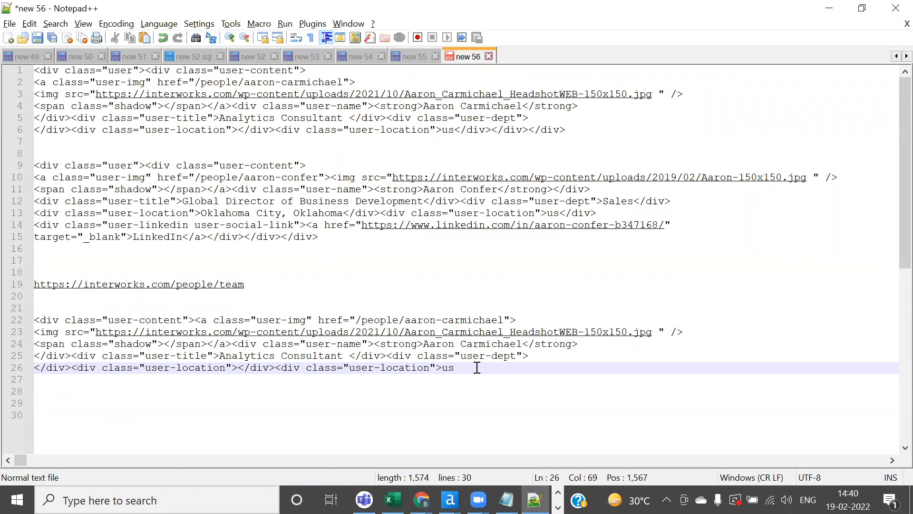
key(alt+Tab)
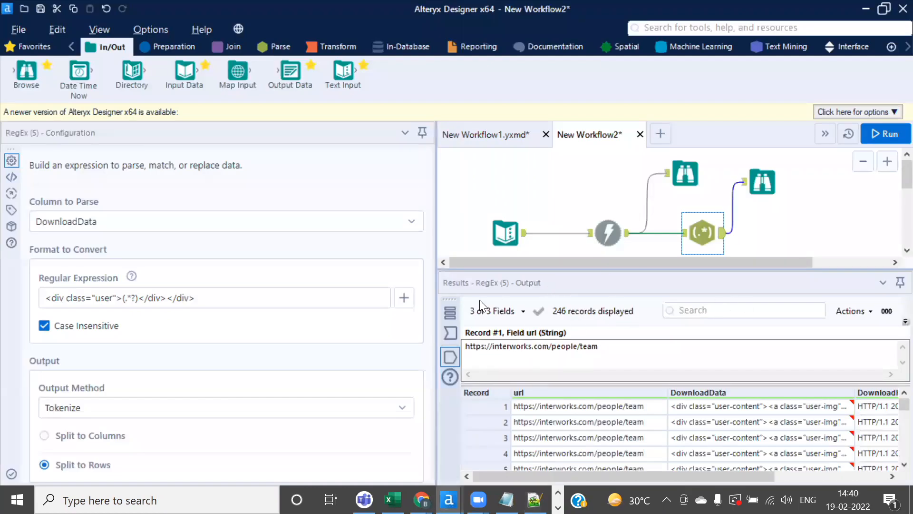
Rearrange the panes, close the cell viewer, select record 1's HTML, and switch to Notepad++
drag(435, 238, 258, 219)
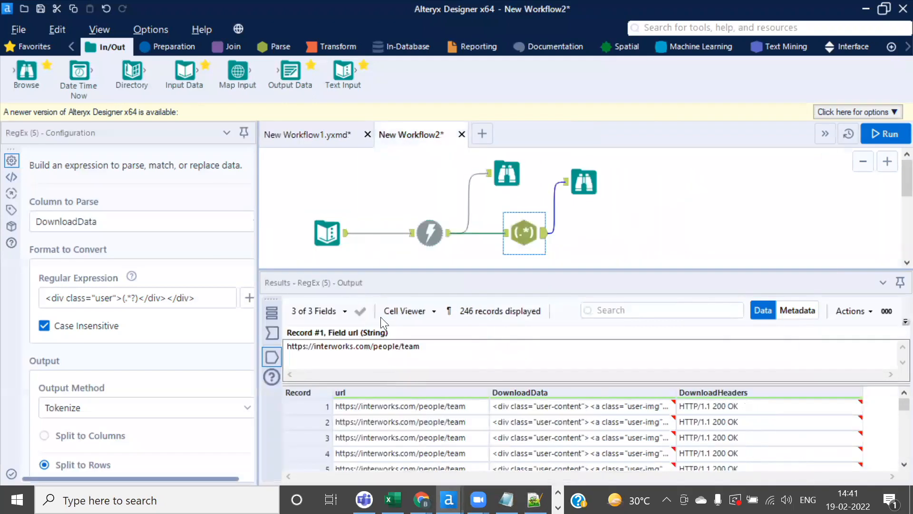
click(405, 311)
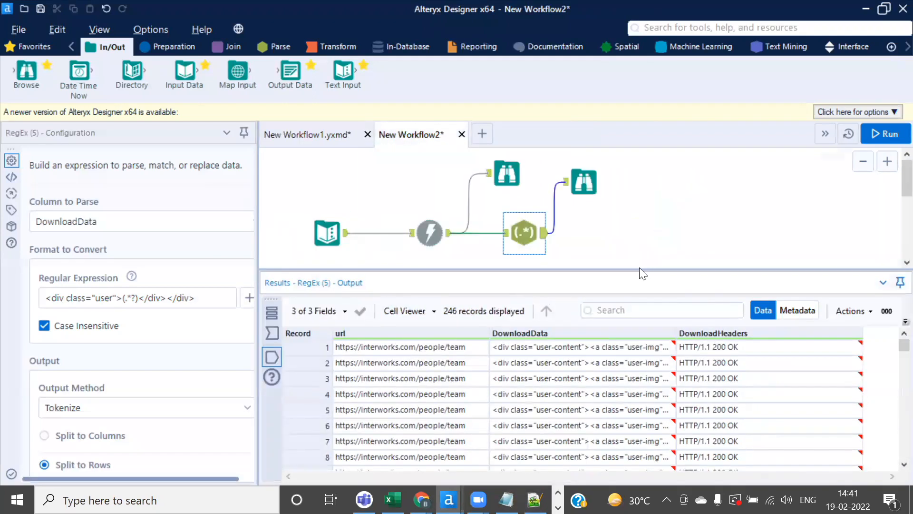
drag(639, 268, 635, 297)
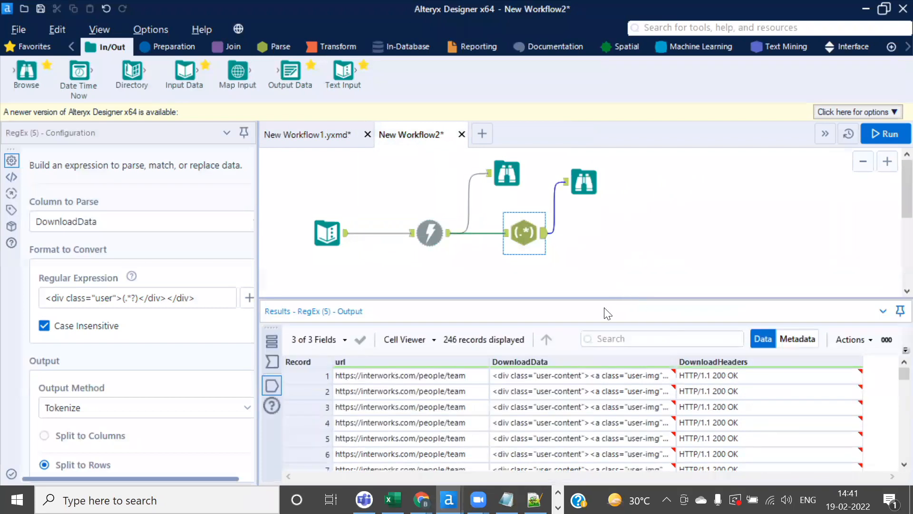
click(558, 377)
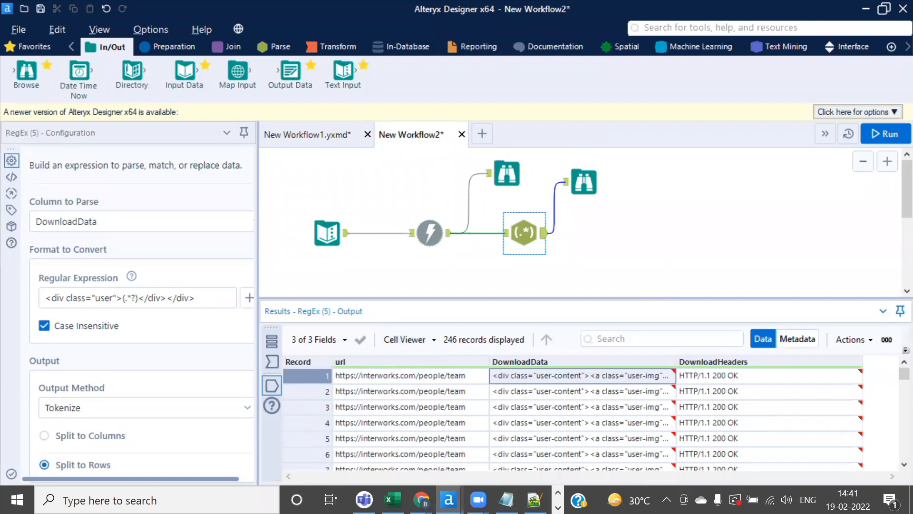
key(alt+Tab)
key(Tab)
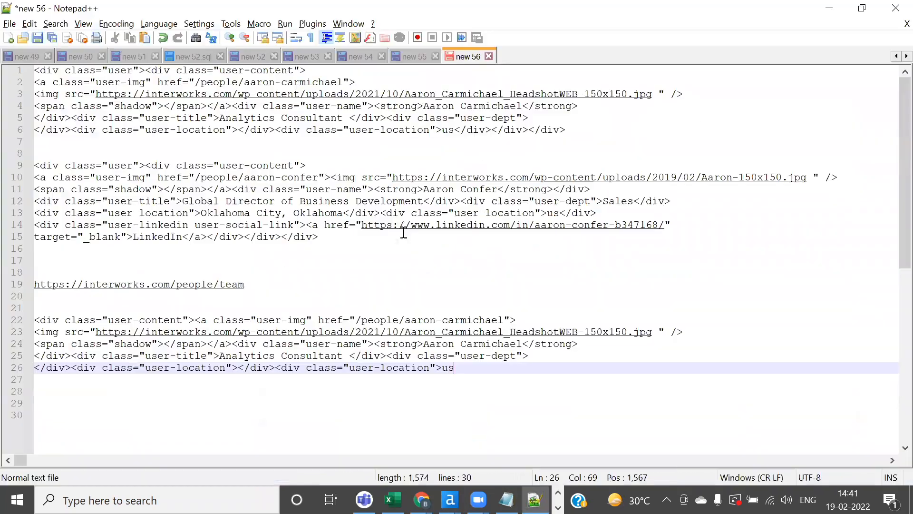
Copy the <strong>…</strong> name tag from line 24 onto line 29
click(377, 147)
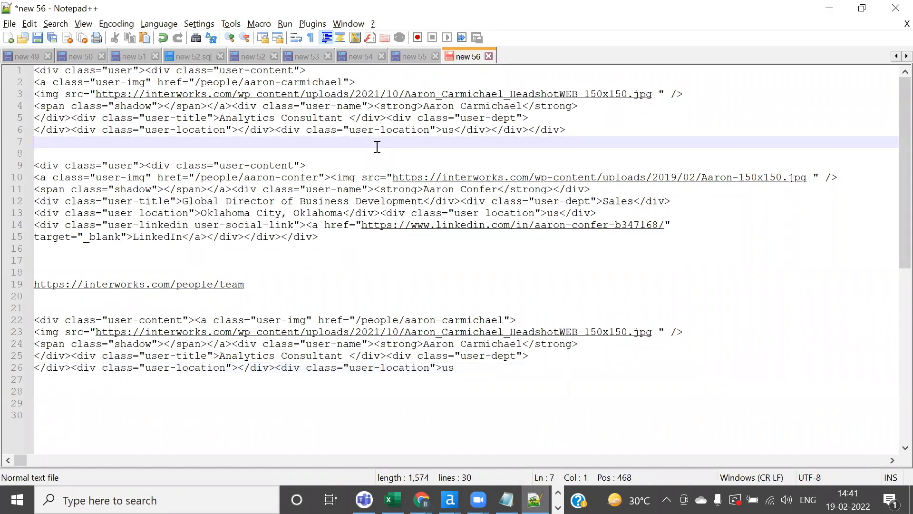
click(376, 344)
drag(382, 344, 586, 344)
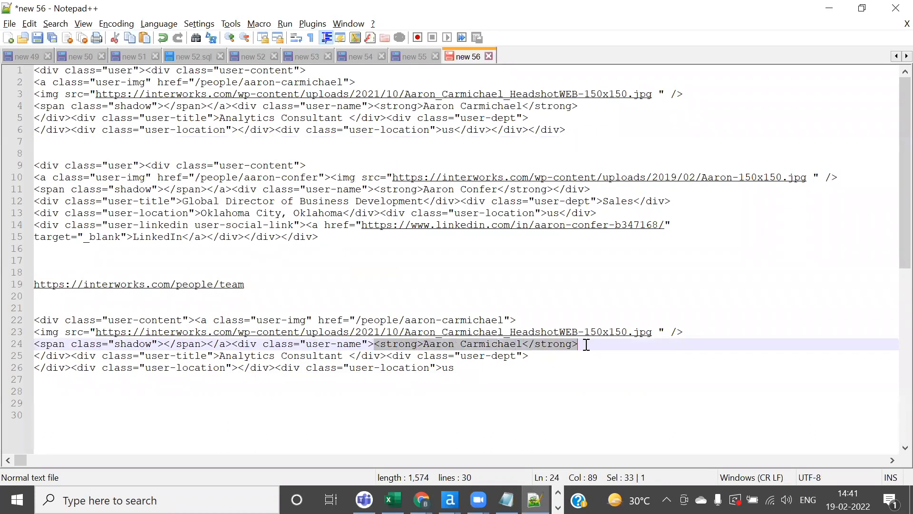
click(455, 345)
drag(377, 343, 585, 346)
key(ctrl+c)
click(465, 369)
key(Return)
key(Return)
key(Return)
key(ctrl+v)
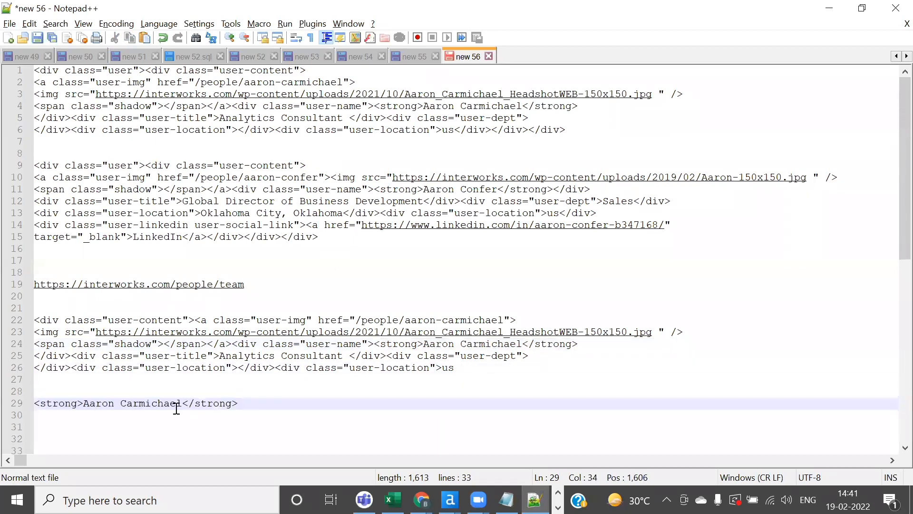
Replace the name with (.*) to form <strong>(.*)</strong>, select it, and return to Alteryx
click(83, 404)
drag(84, 405, 186, 400)
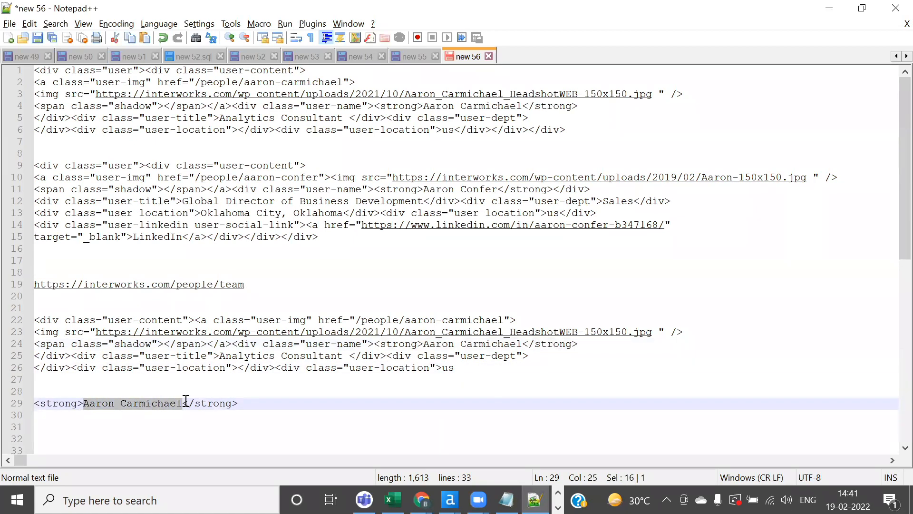
text((.*))
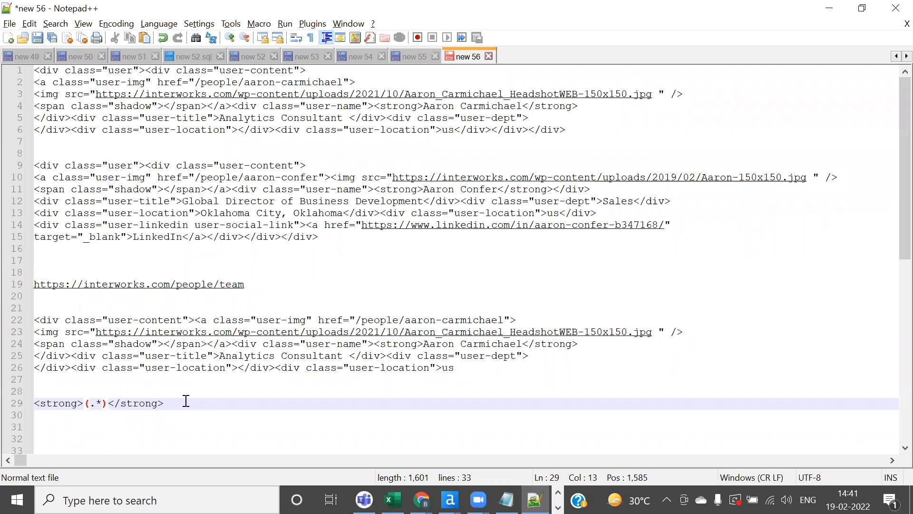
drag(179, 404, 8, 396)
key(ctrl+c)
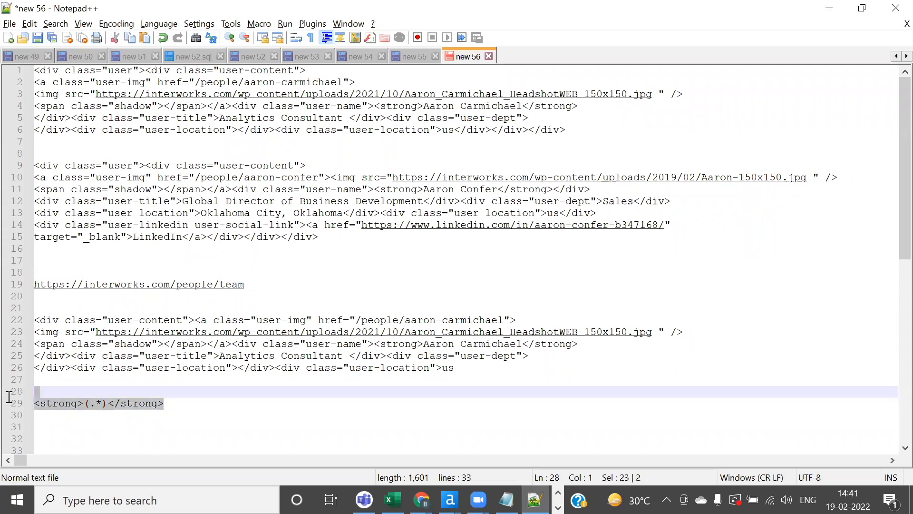
key(alt+Tab)
key(alt+Tab)
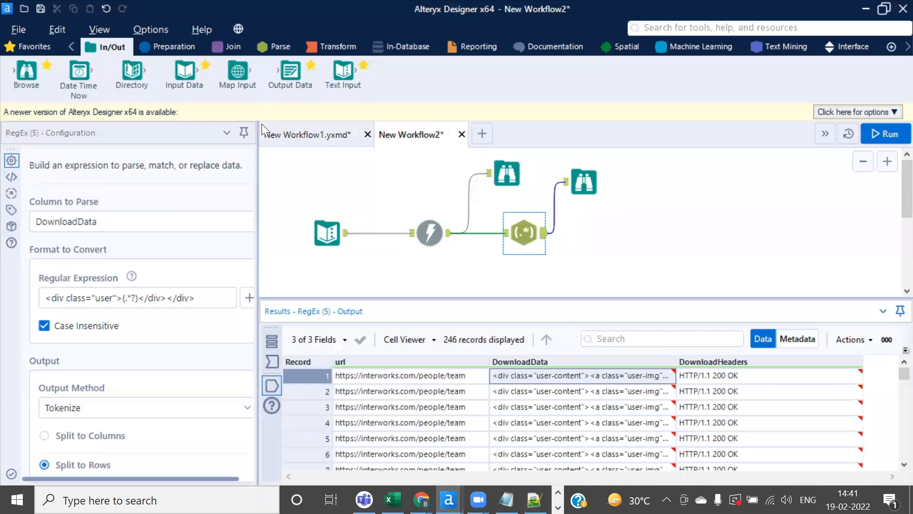
Add a second RegEx step parsing DownloadData with the expression <strong>(.*)</strong>
click(279, 45)
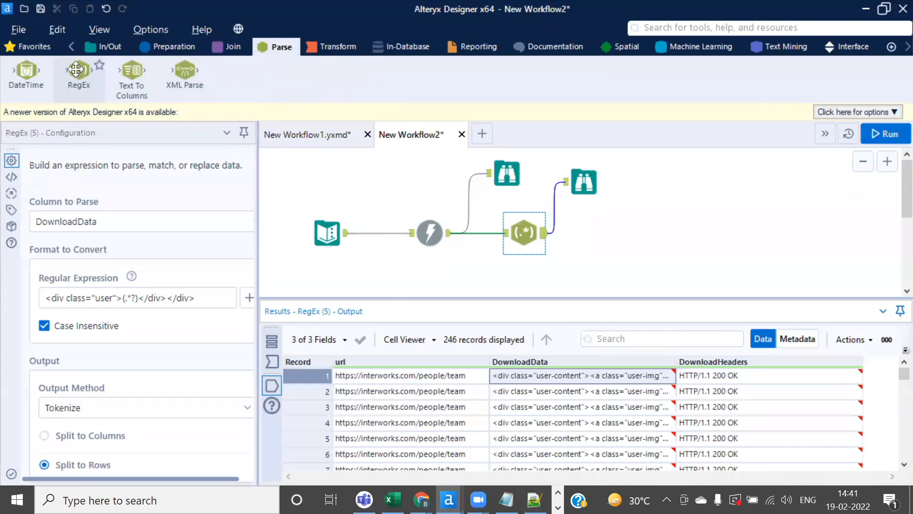
drag(79, 71, 608, 238)
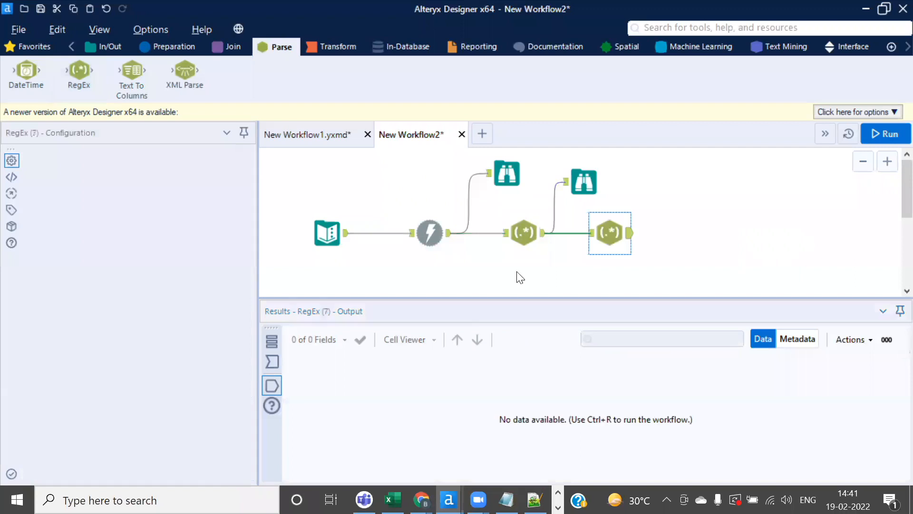
click(235, 229)
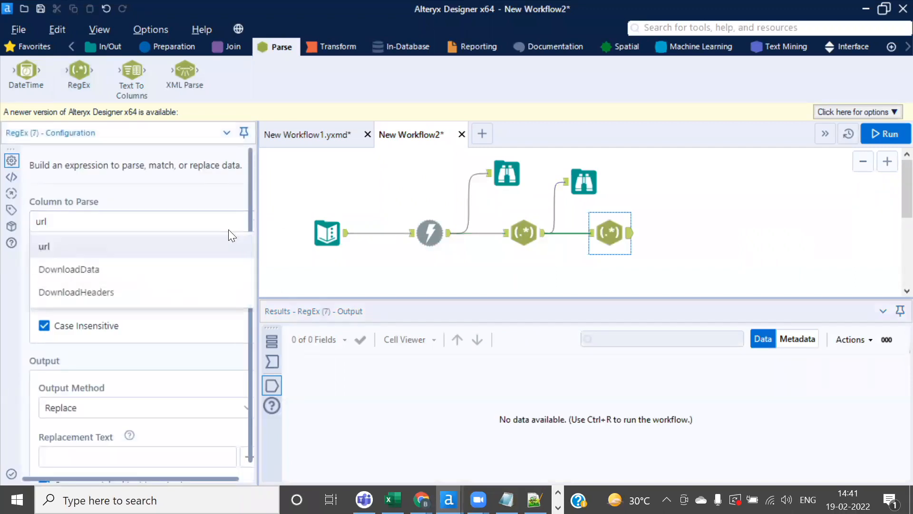
click(114, 269)
click(71, 301)
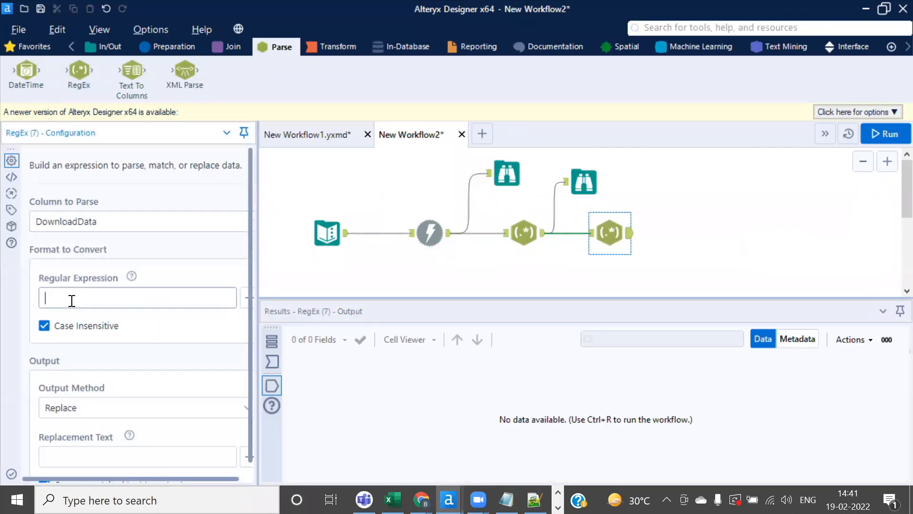
key(ctrl+v)
key(BackSpace)
Set its Output Method to Parse, name the output column Name, and run the workflow
scroll(244, 409, down, 1)
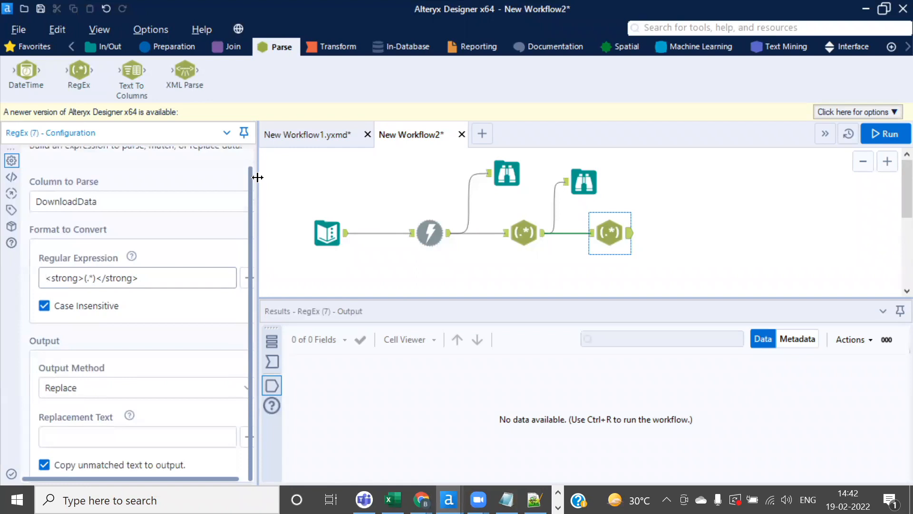
drag(257, 177, 347, 176)
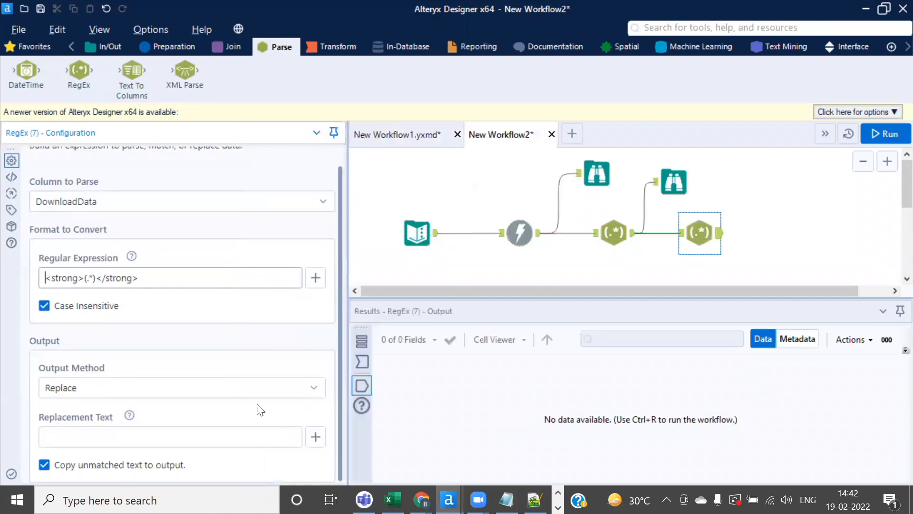
click(313, 388)
click(76, 336)
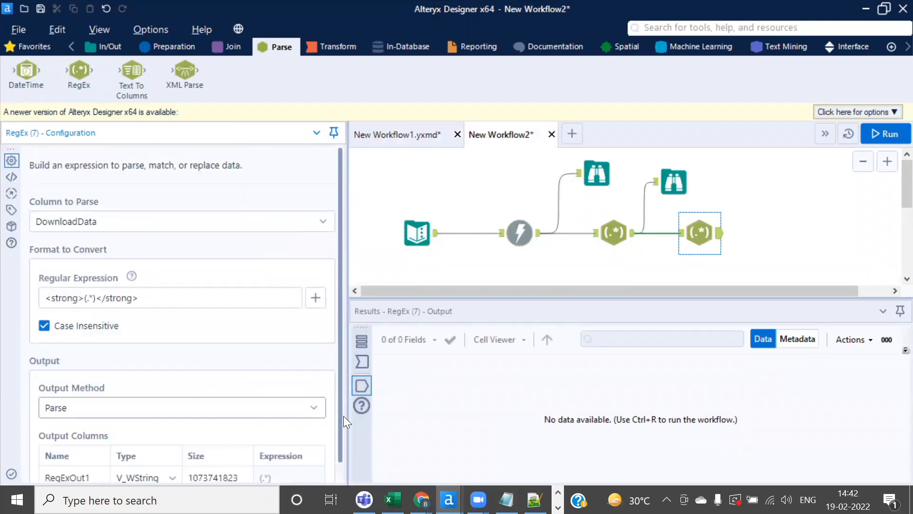
scroll(340, 417, down, 1)
double_click(75, 458)
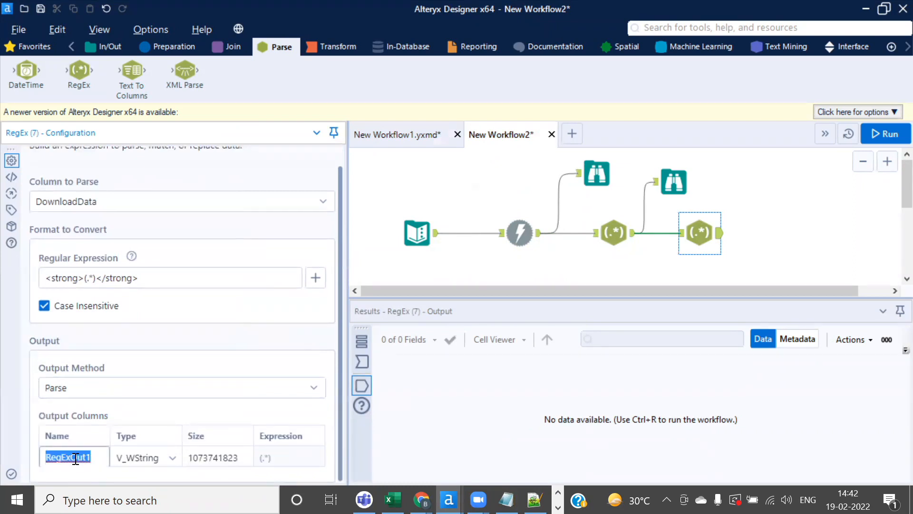
text(Name)
click(884, 134)
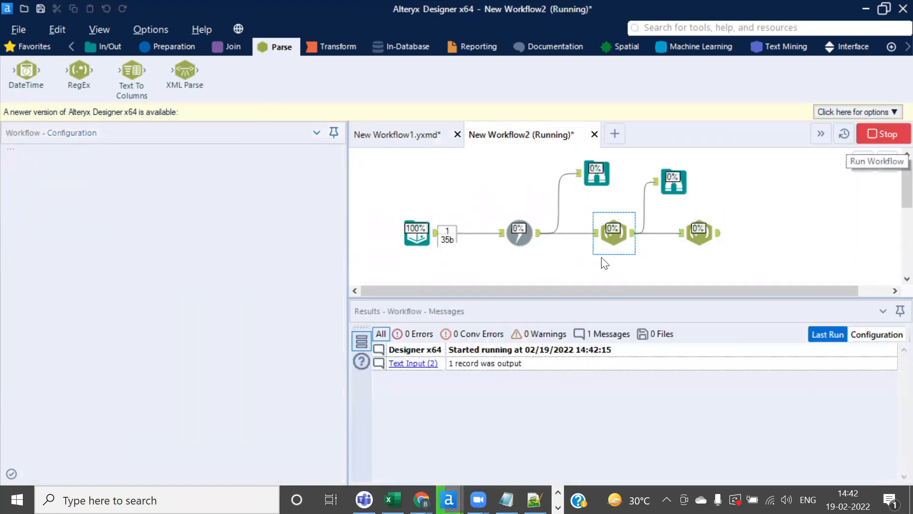
Scroll through the Name column across the 246 output records, then switch to Notepad++
click(596, 304)
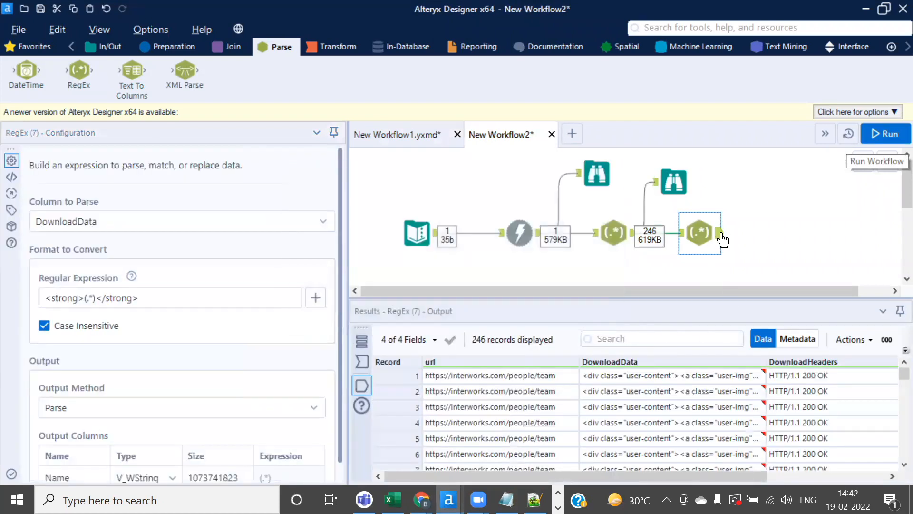
drag(691, 475, 841, 472)
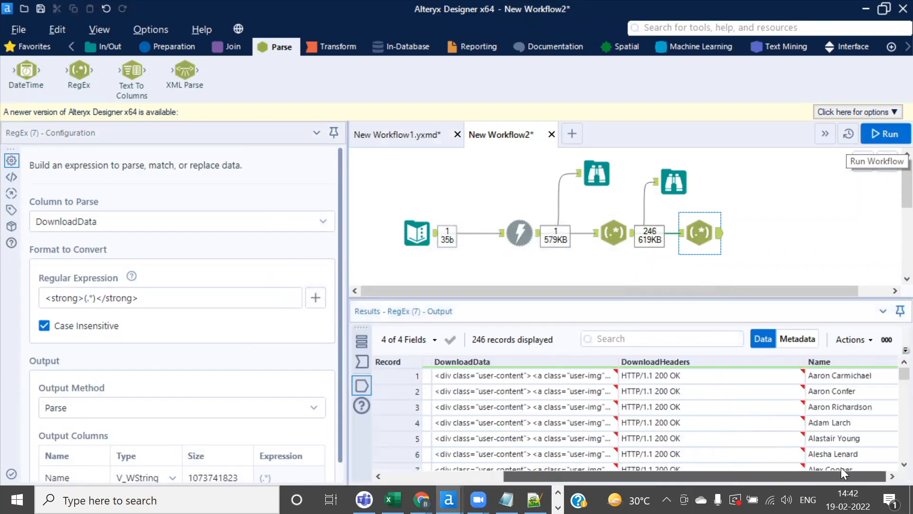
scroll(833, 419, down, 19)
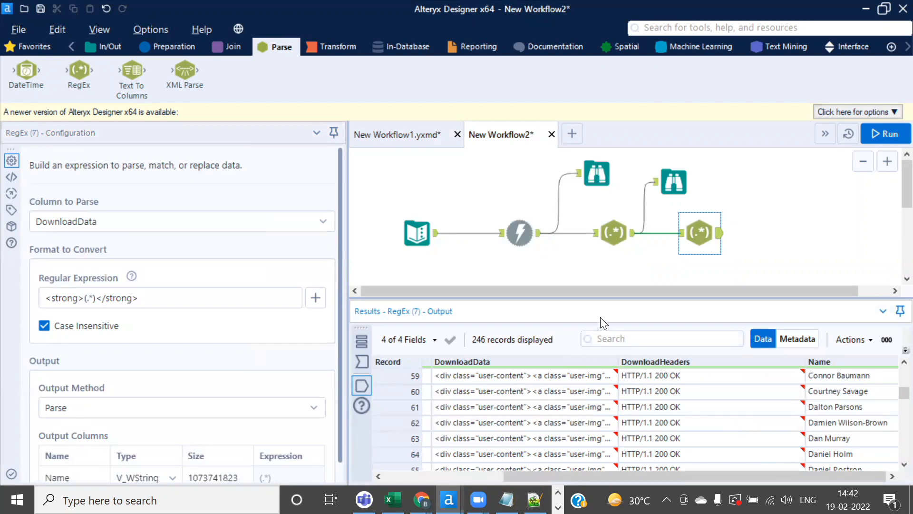
scroll(840, 454, down, 11)
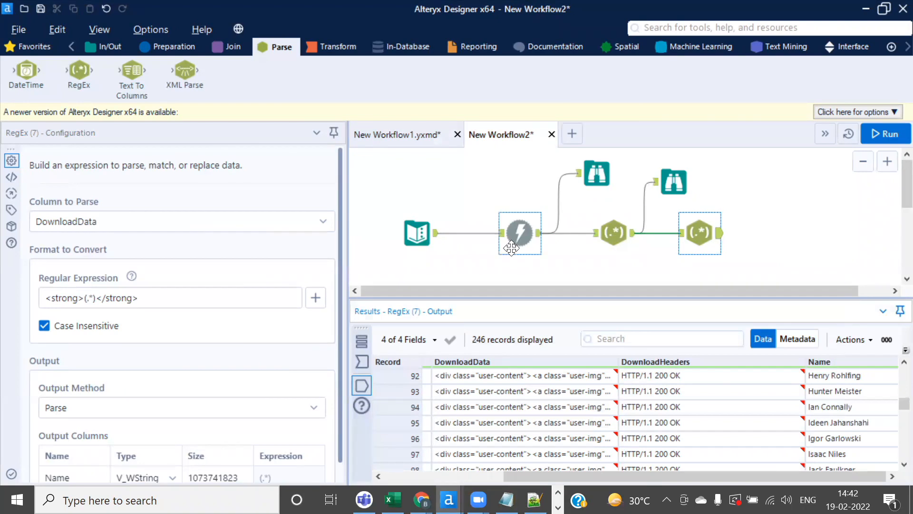
key(alt+Tab)
key(Tab)
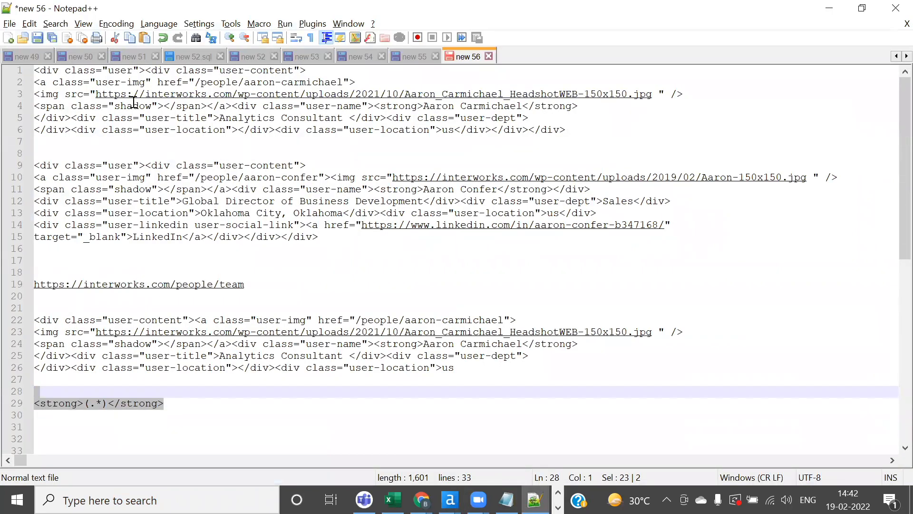
Copy the line 3 img tag to line 32 and replace its URL to form <img src="(.*)" />
drag(34, 93, 684, 98)
key(ctrl+c)
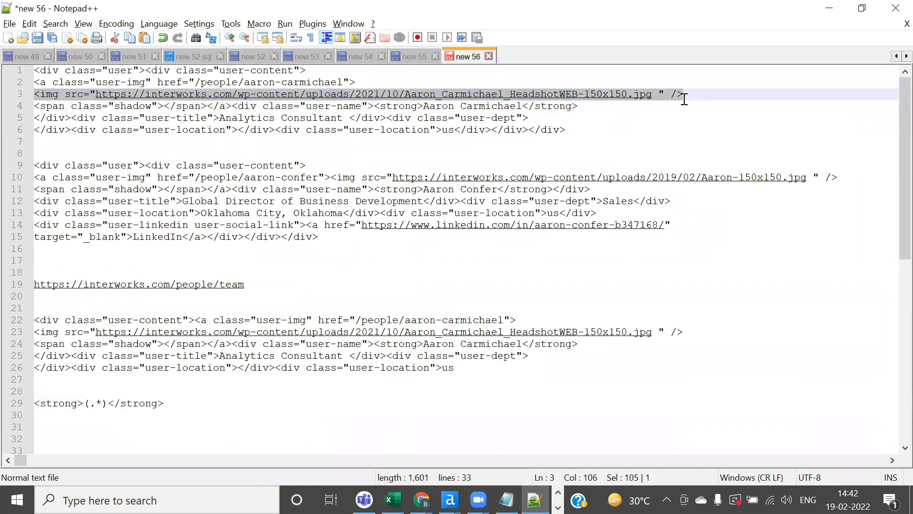
click(198, 396)
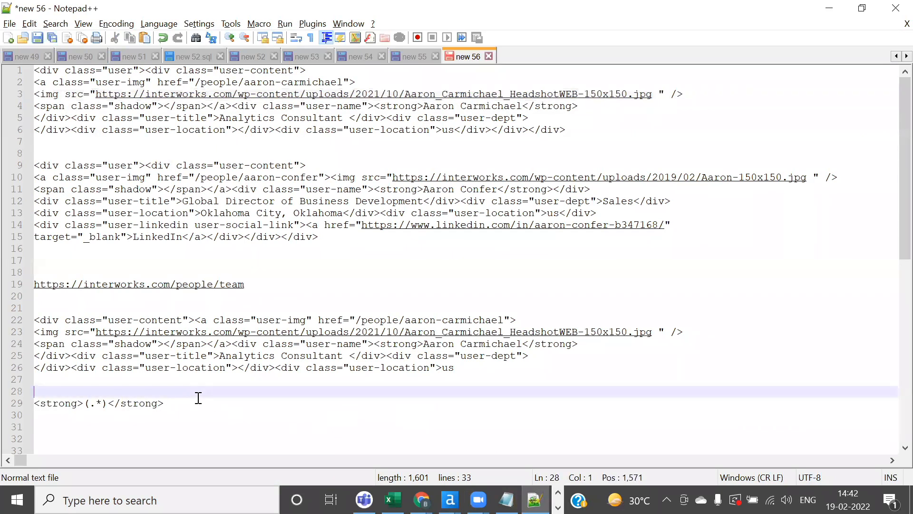
click(176, 412)
key(Return)
key(Return)
key(ctrl+v)
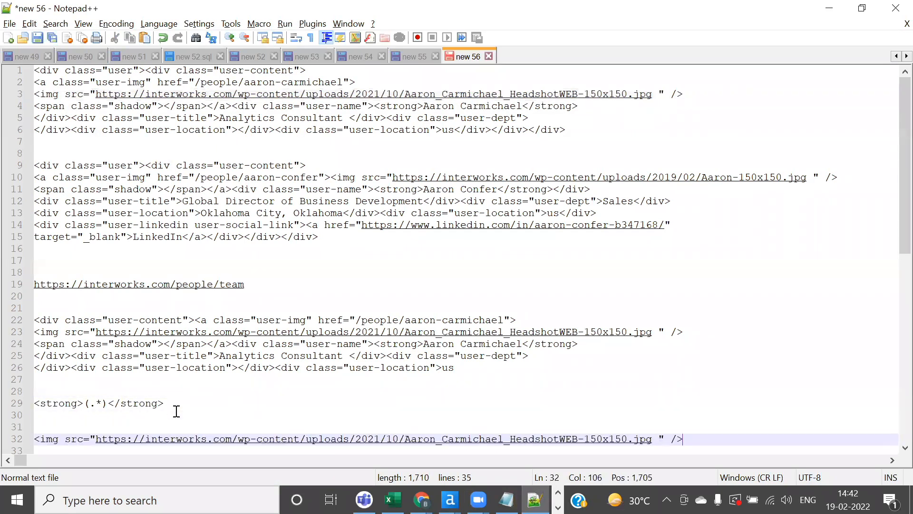
drag(95, 437, 662, 443)
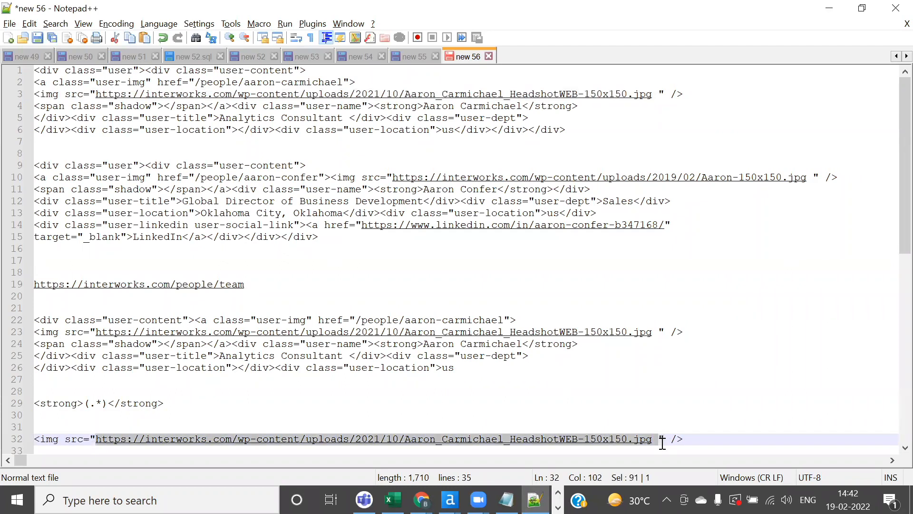
text((.*))
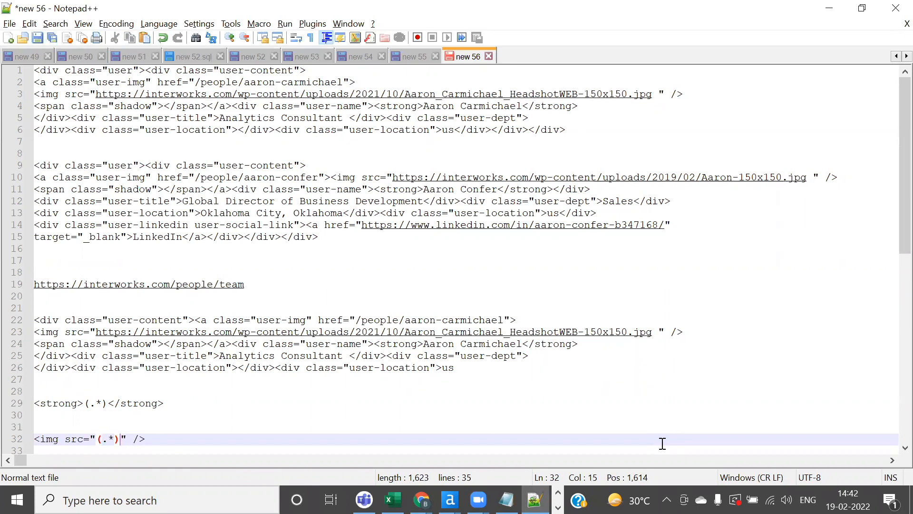
key(alt+Tab)
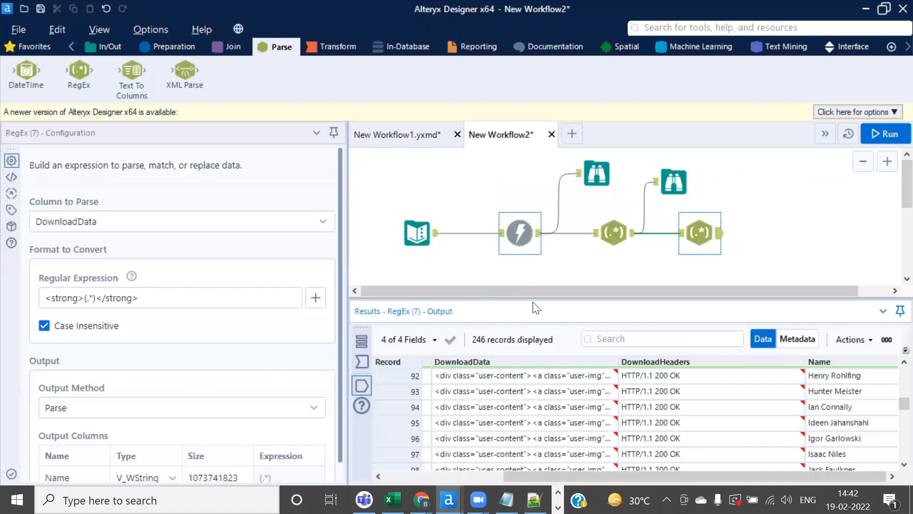
Add a RegEx step after RegEx (7) parsing DownloadData with <img src="(.*)" />
drag(96, 86, 784, 232)
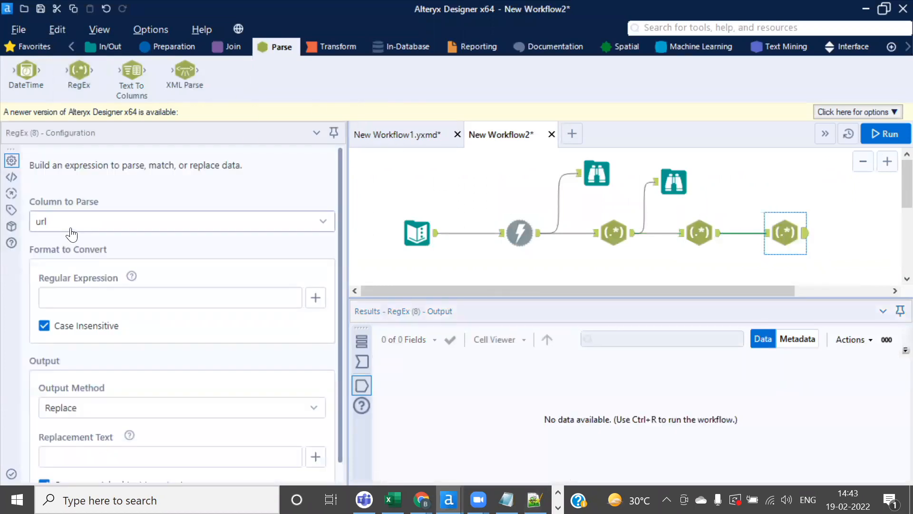
click(320, 228)
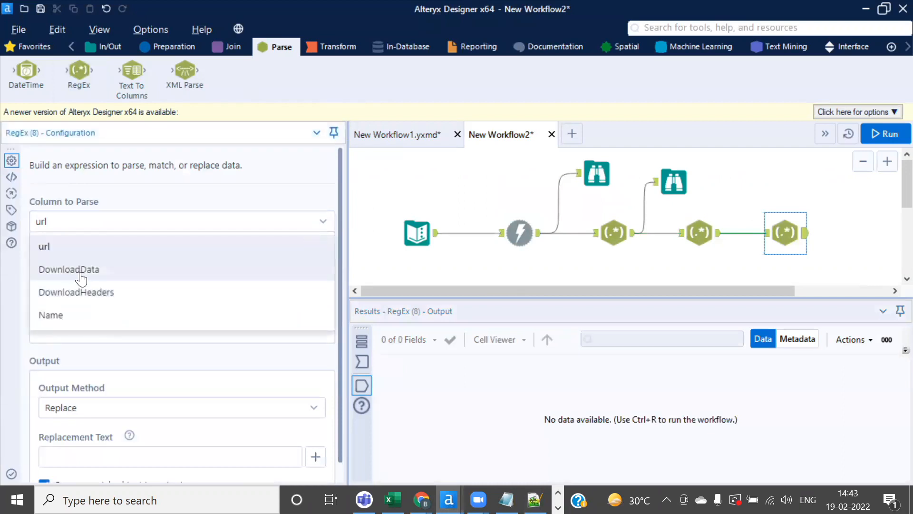
click(51, 270)
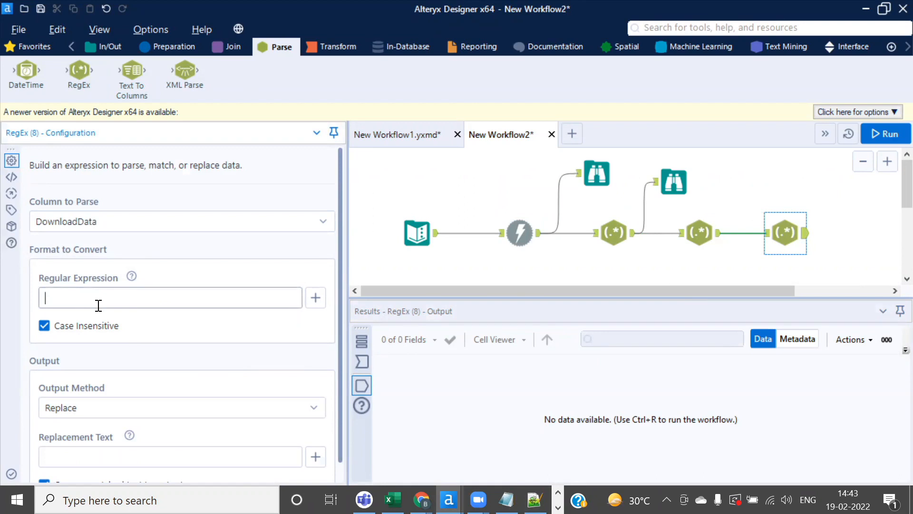
text(<img src="(.*)" />)
key(ctrl+a)
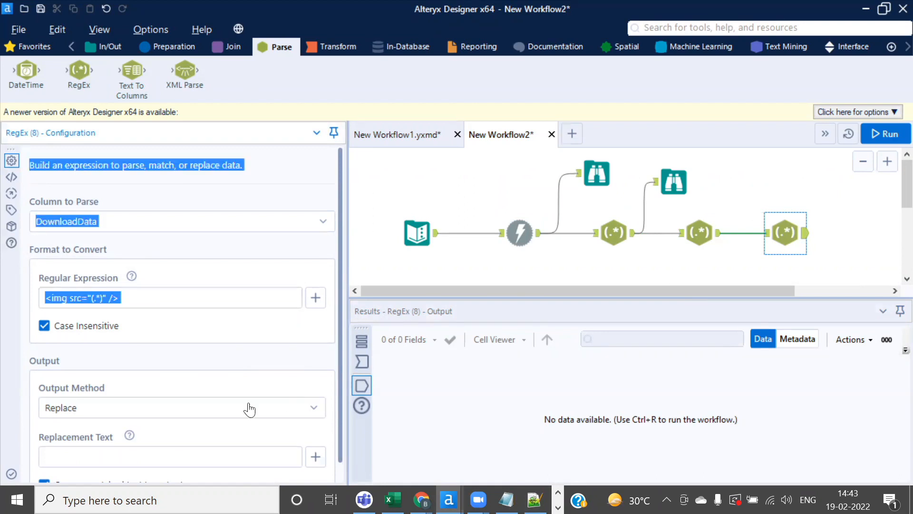
click(240, 352)
Set the output method to Parse, name the column ImageLink, and run the workflow
click(169, 407)
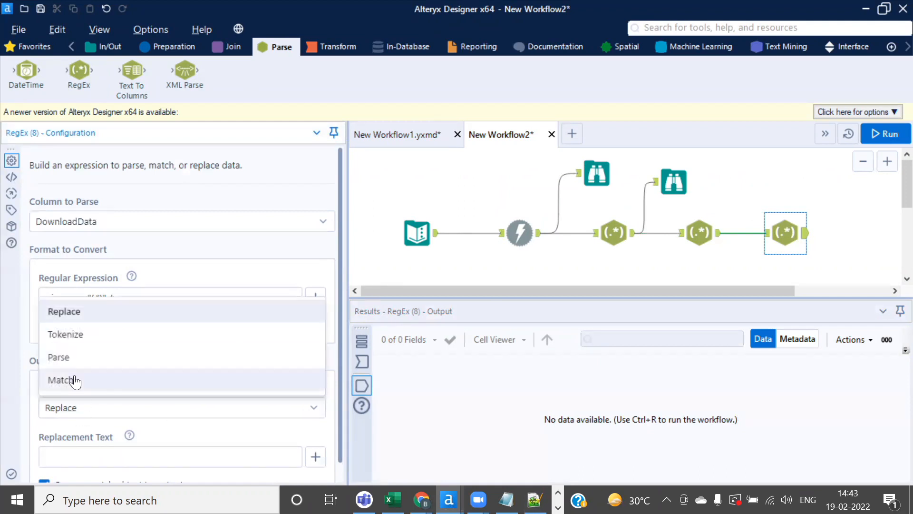
click(117, 365)
scroll(340, 467, down, 1)
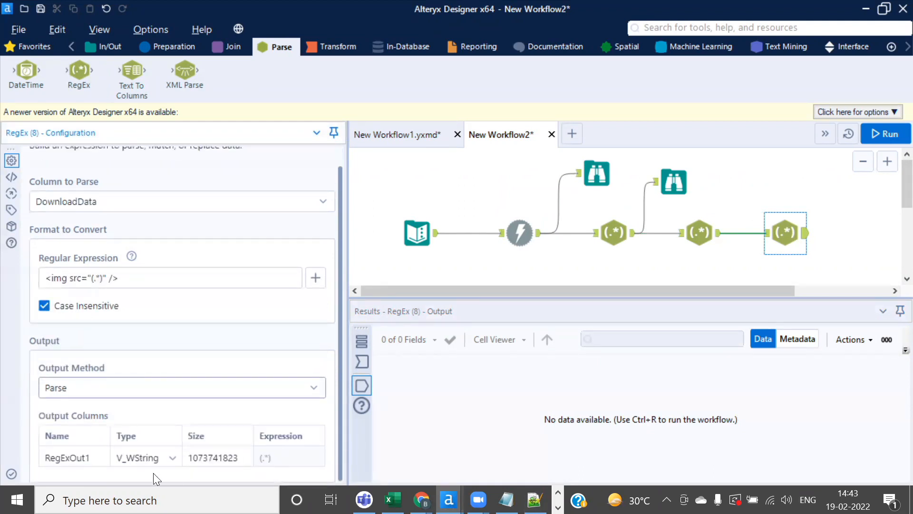
click(69, 459)
double_click(72, 458)
text(ImageLink)
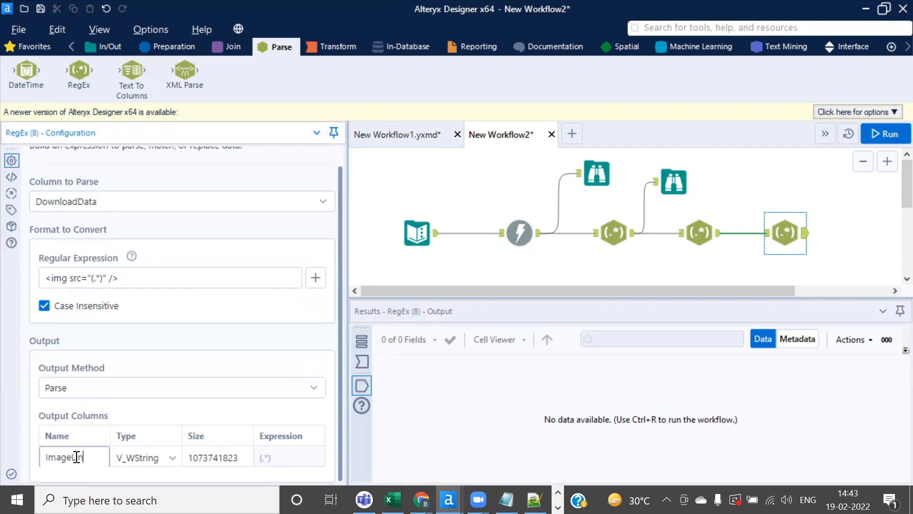
click(890, 137)
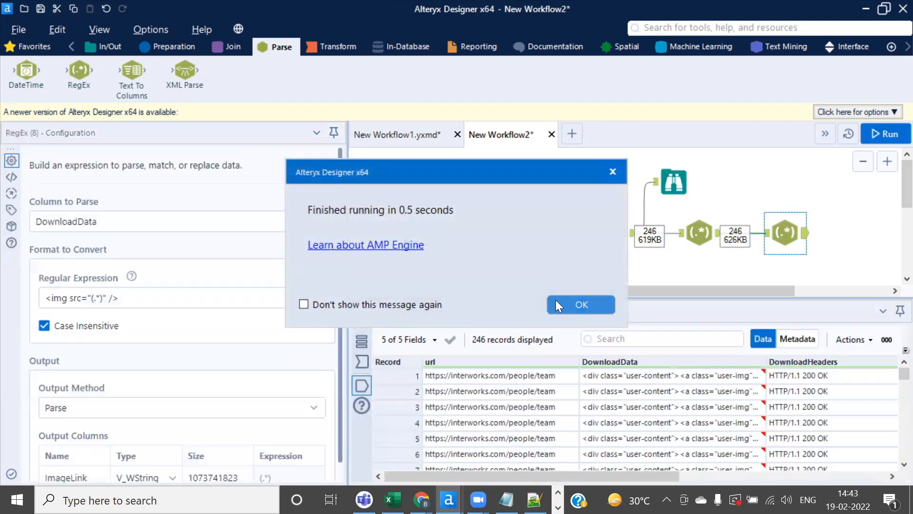
Check the 246 output records for interworks.com wp-content/uploads image URLs in ImageLink
click(558, 305)
drag(347, 193, 206, 193)
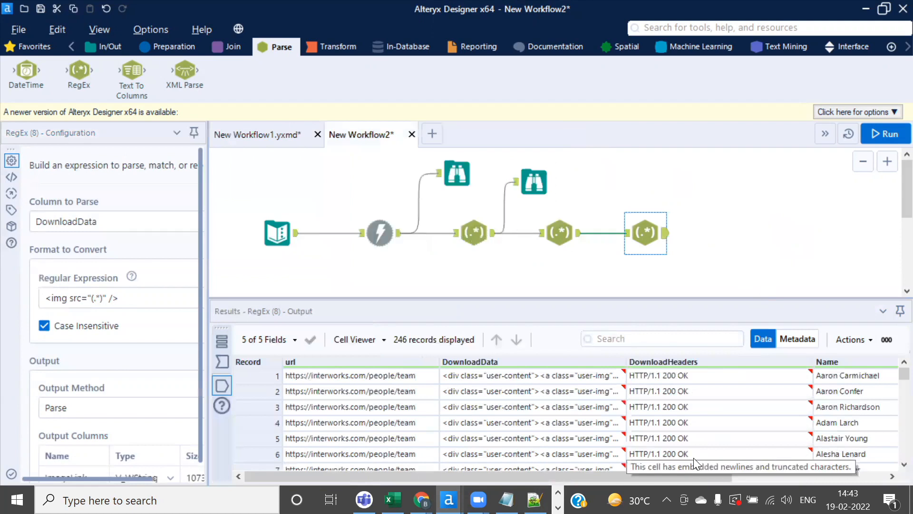
drag(691, 475, 846, 470)
click(795, 377)
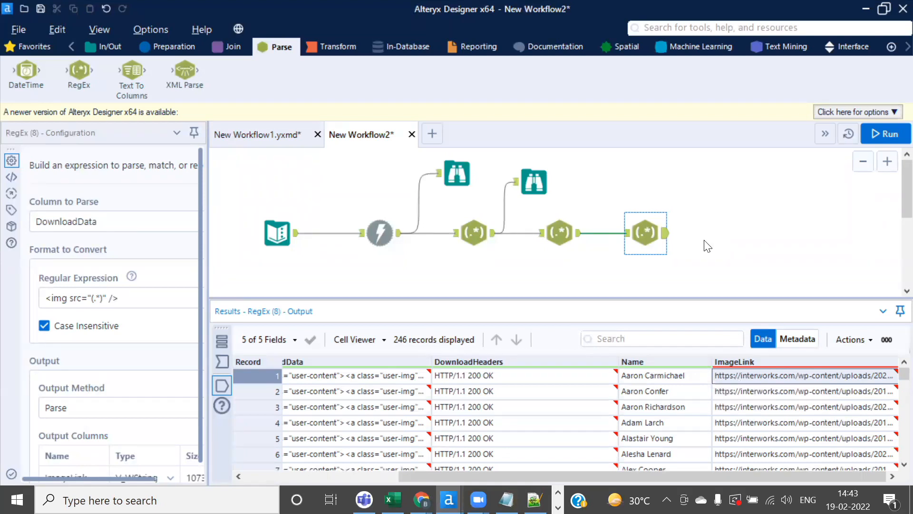
click(143, 46)
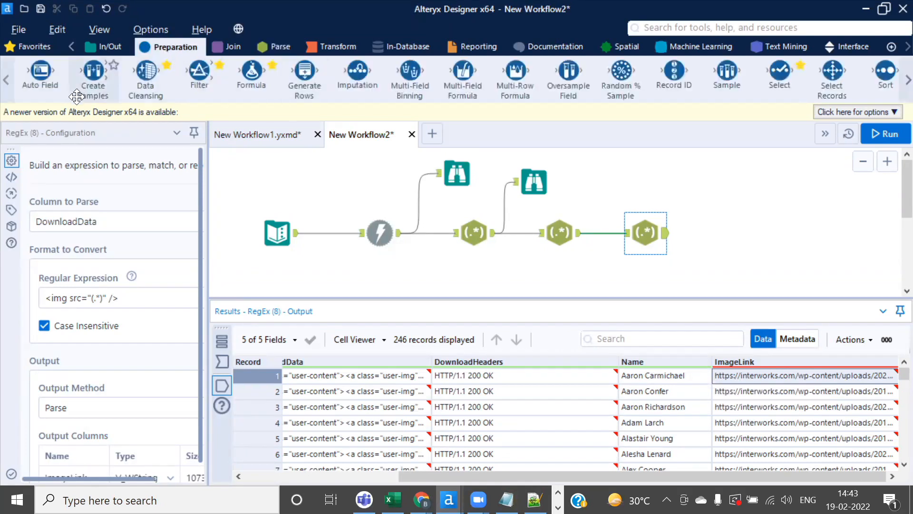
Add a Data Cleansing step that trims whitespace from ImageLink only, with null replacement turned off
drag(146, 72, 714, 233)
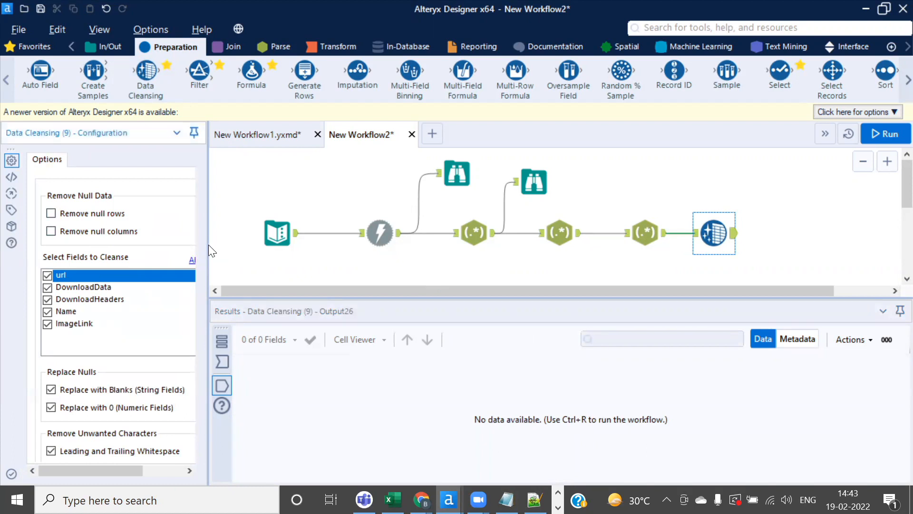
drag(207, 244, 398, 238)
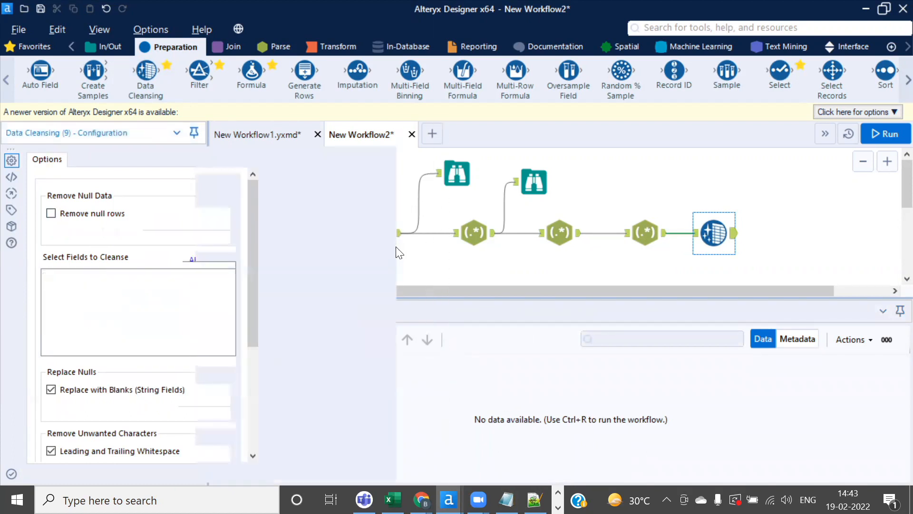
click(347, 261)
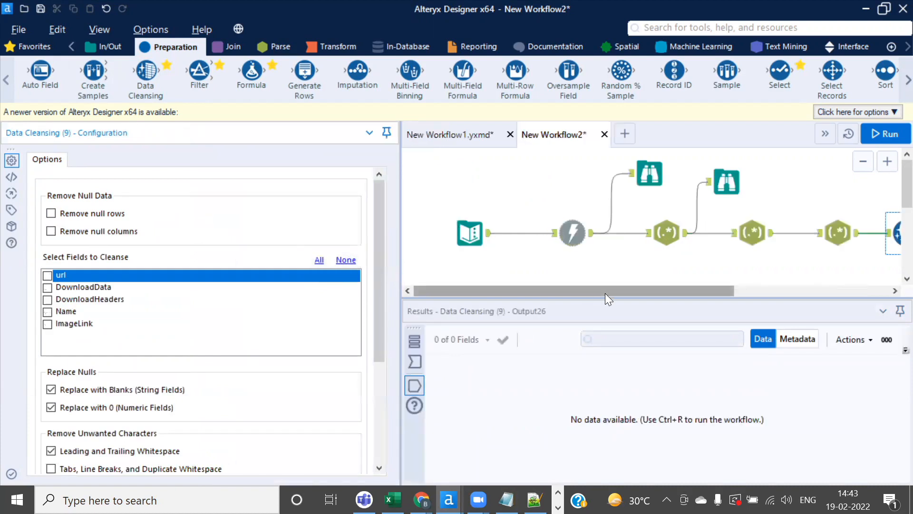
drag(605, 293, 781, 306)
click(415, 362)
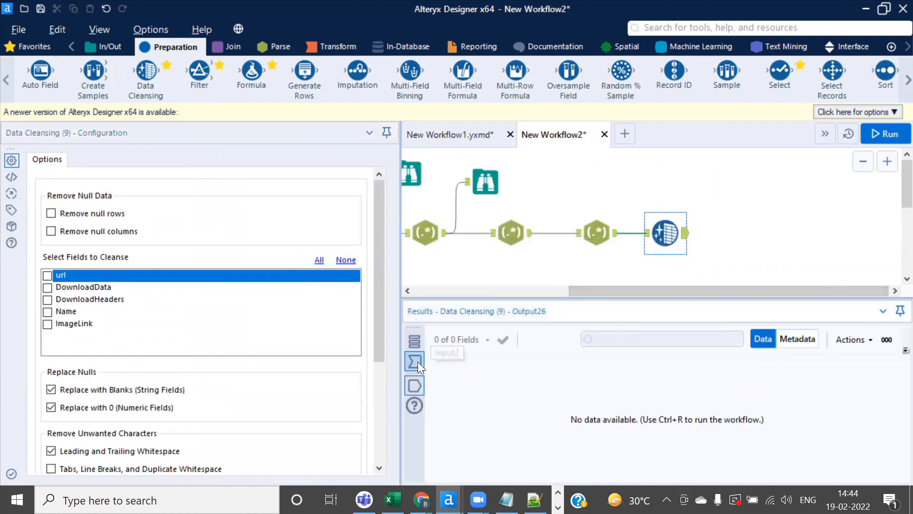
click(76, 325)
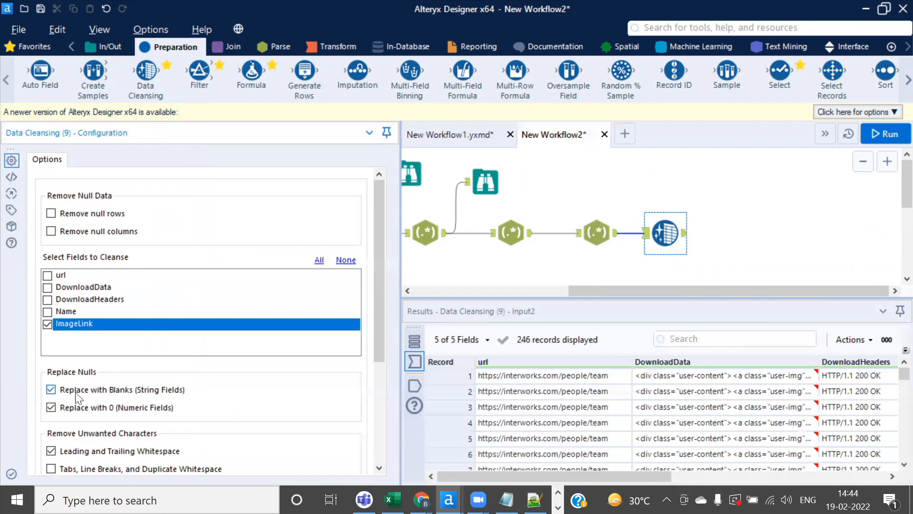
click(75, 407)
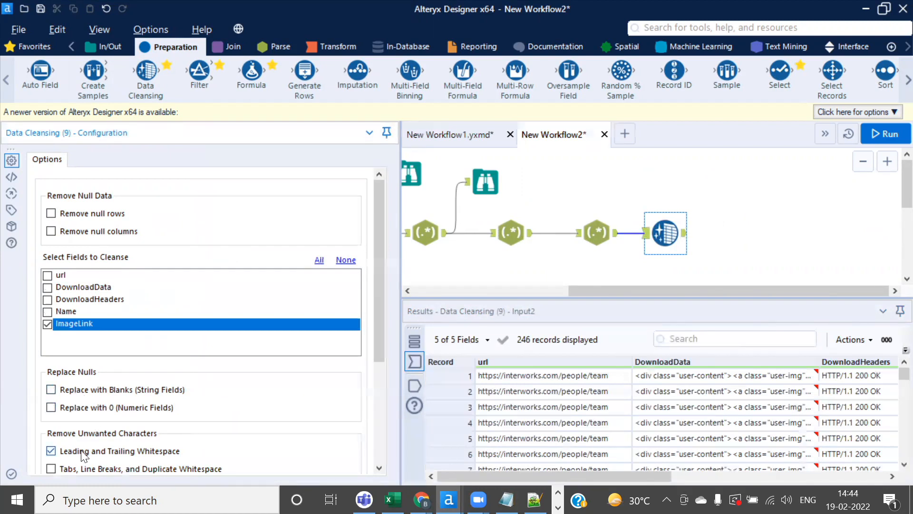
Run the workflow and check the cleaned ImageLink values in the 246 output records
click(885, 135)
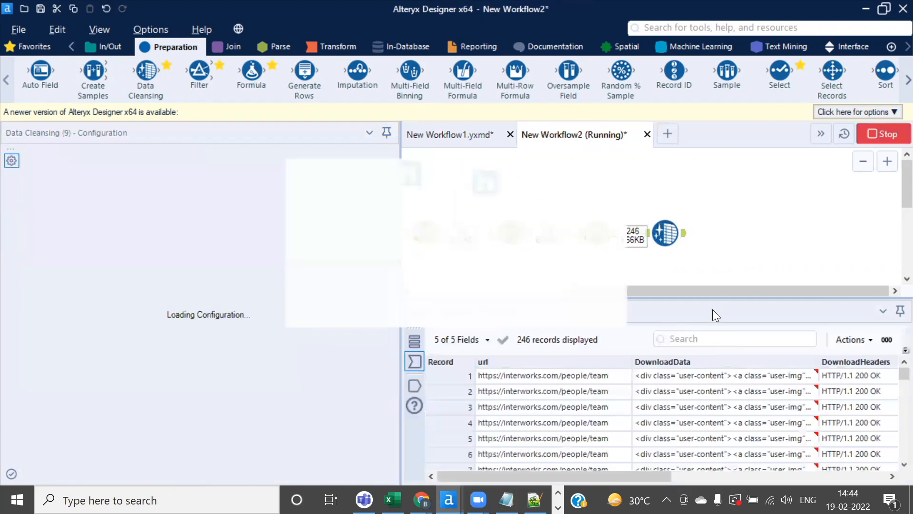
click(586, 307)
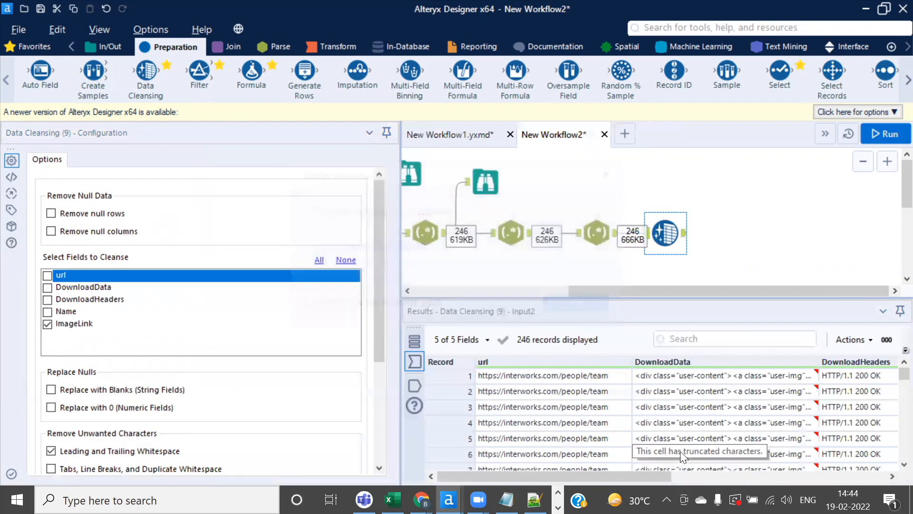
drag(656, 477, 888, 476)
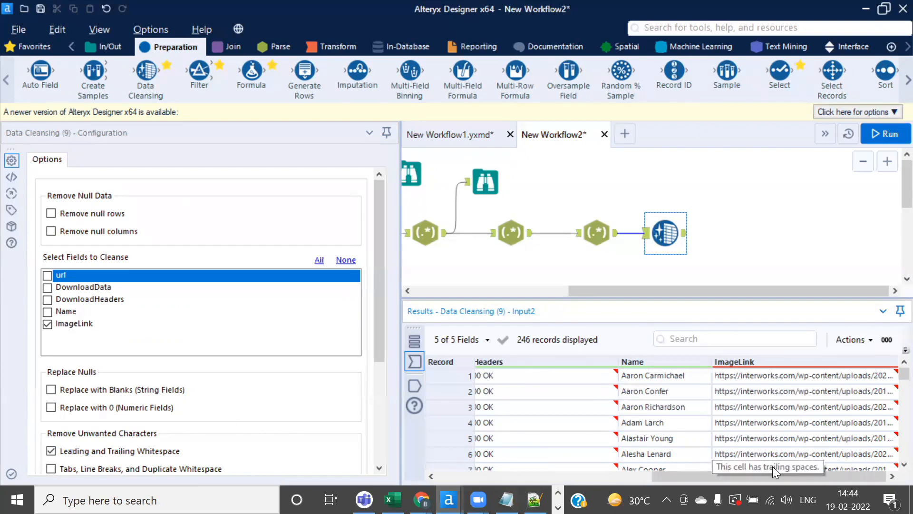
click(414, 384)
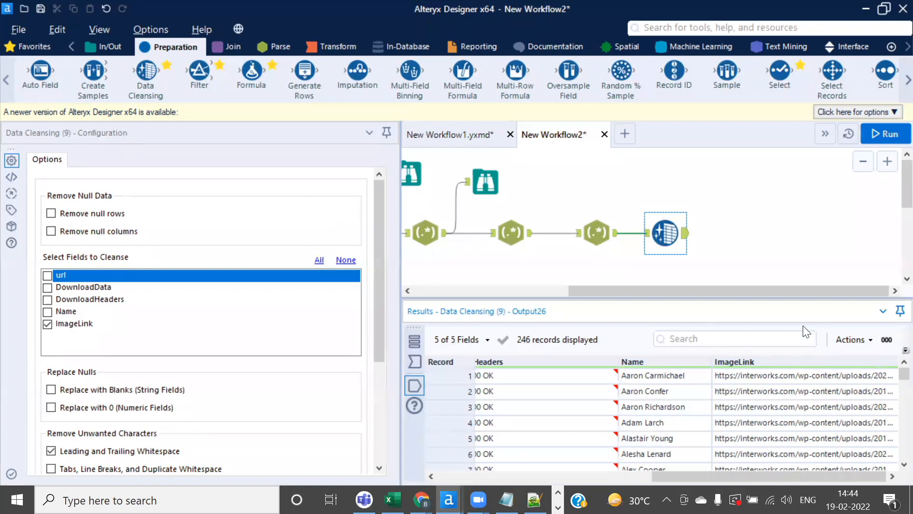
click(739, 373)
click(743, 391)
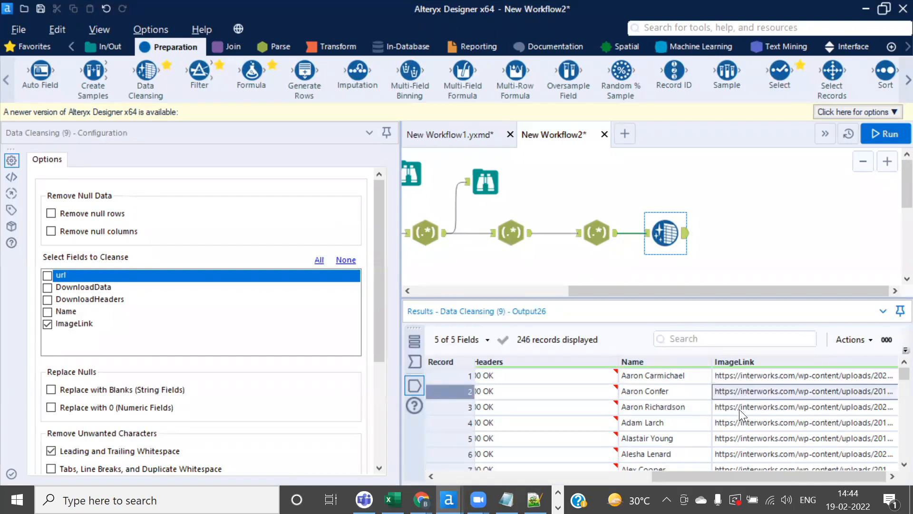
click(751, 378)
click(746, 409)
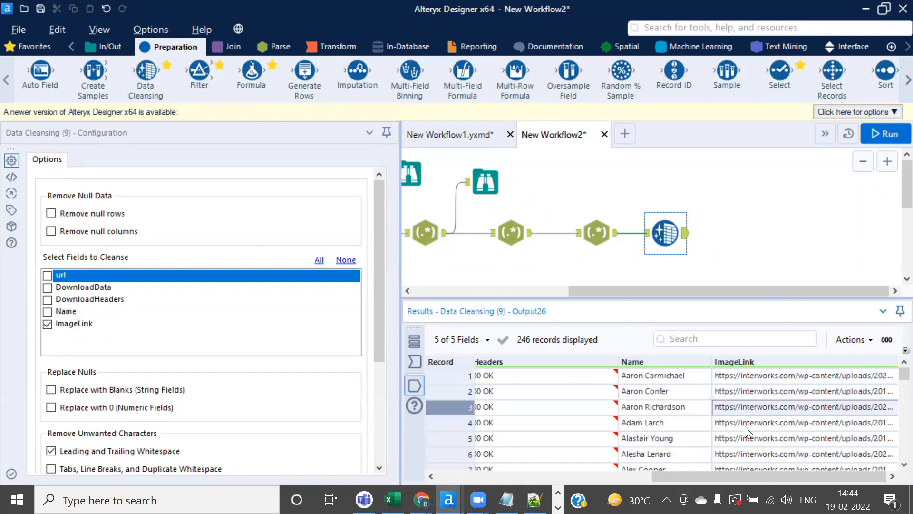
click(737, 380)
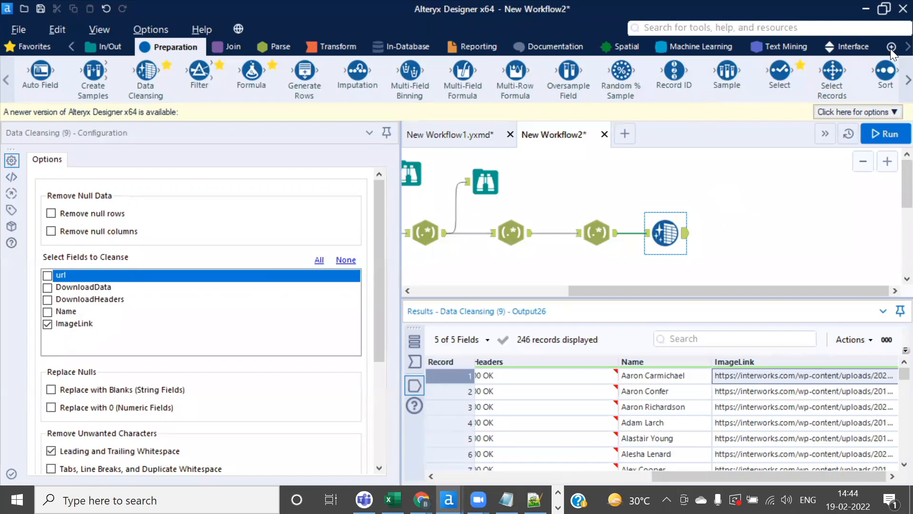
Place a new Download tool from the Developer category after the Data Cleansing step
scroll(891, 46, down, 5)
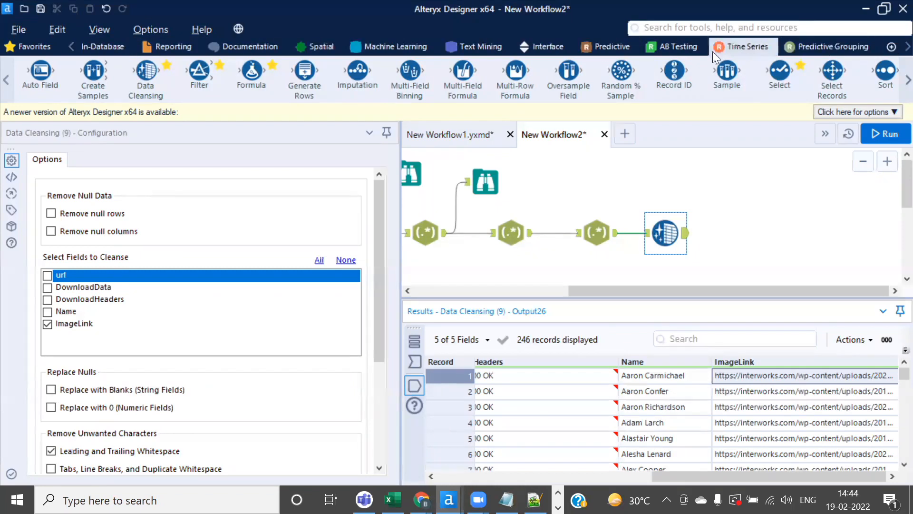
scroll(892, 51, down, 2)
scroll(892, 48, down, 1)
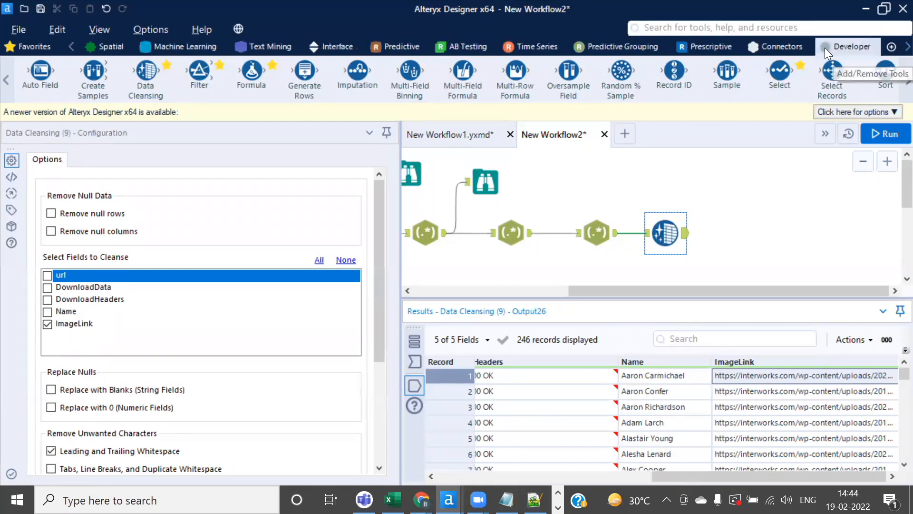
click(846, 45)
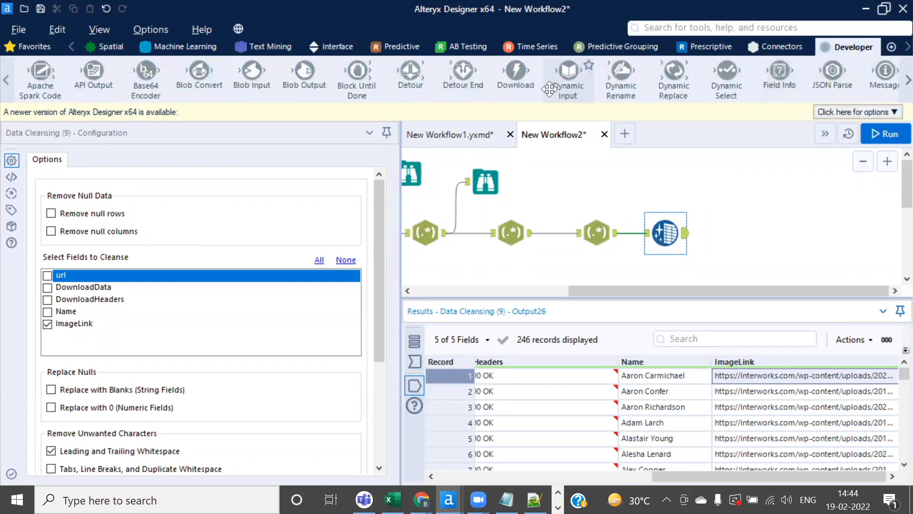
drag(523, 71, 743, 233)
Review the Text Input url and the original Download settings, then select the new Download step
click(682, 236)
mouse_move(660, 476)
mouse_down()
mouse_move(886, 479)
mouse_move(642, 476)
mouse_up()
drag(603, 290, 461, 291)
click(468, 231)
click(468, 229)
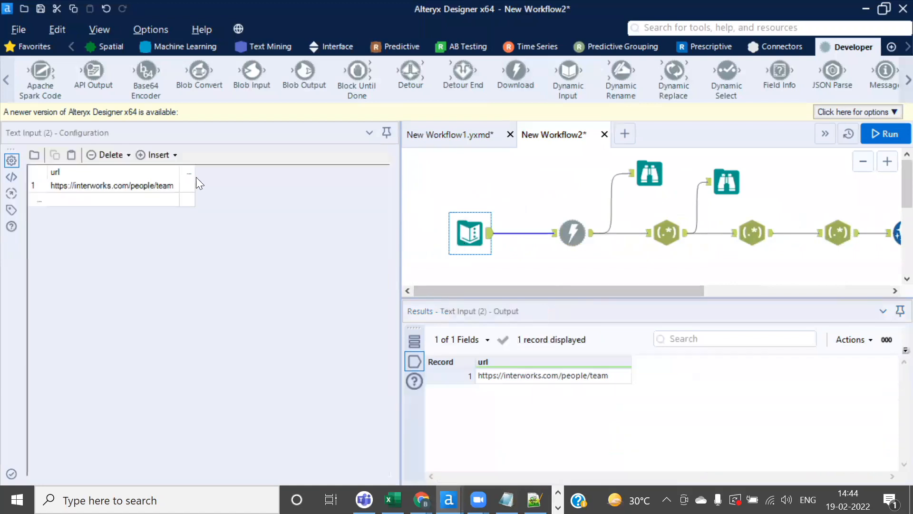
click(109, 187)
click(574, 233)
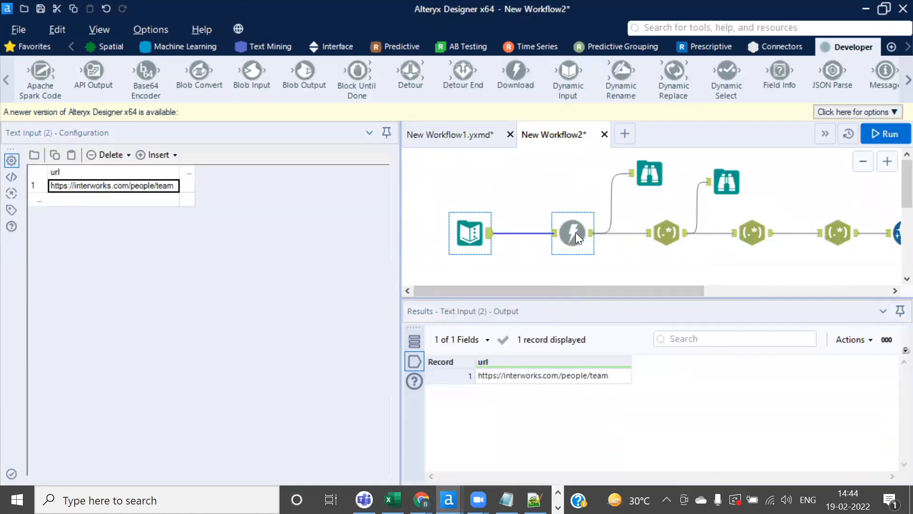
drag(605, 290, 816, 287)
click(589, 233)
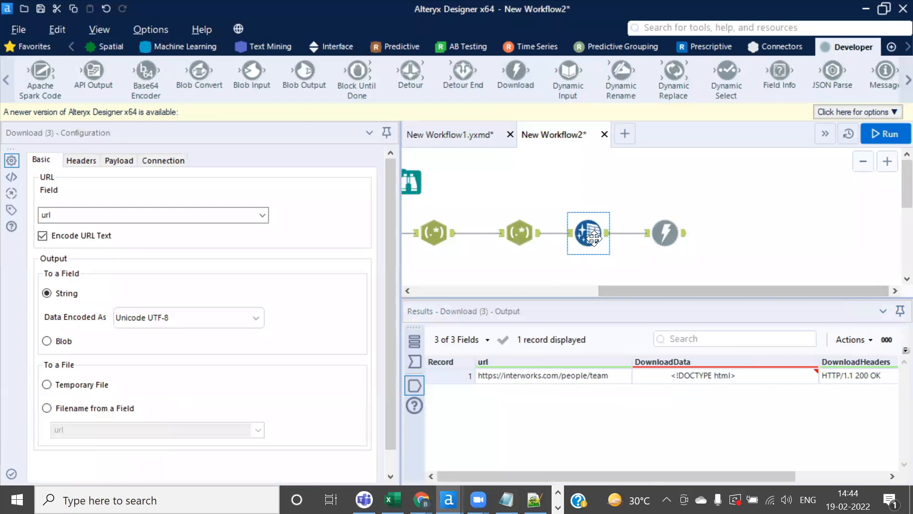
click(669, 223)
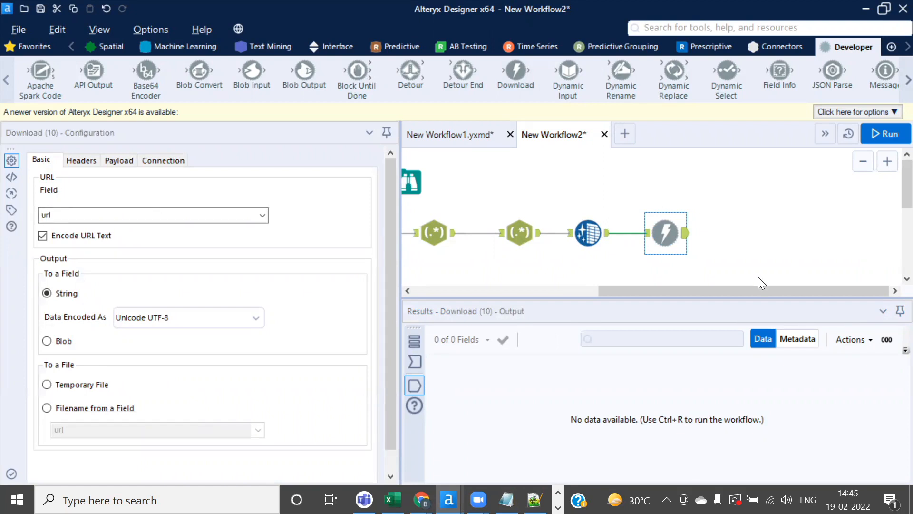
Set the new Download step's URL field to ImageLink with Blob output
click(416, 363)
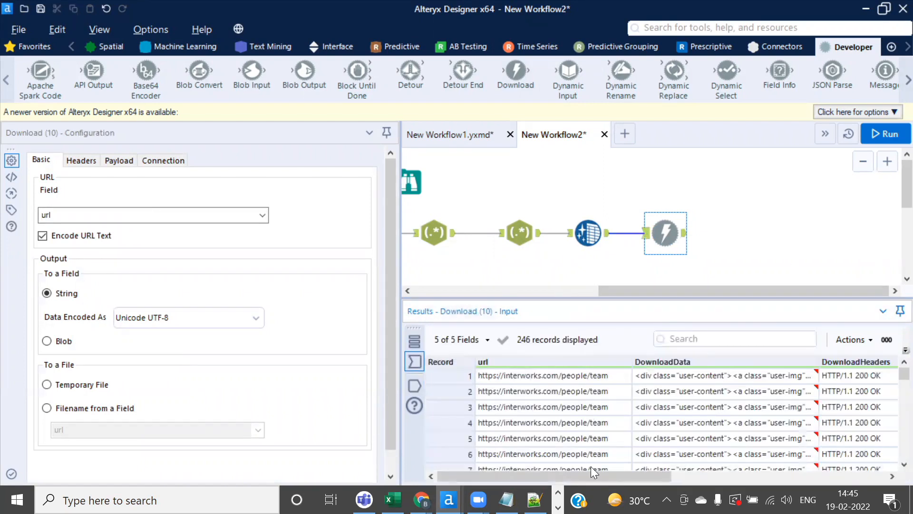
drag(600, 477, 833, 481)
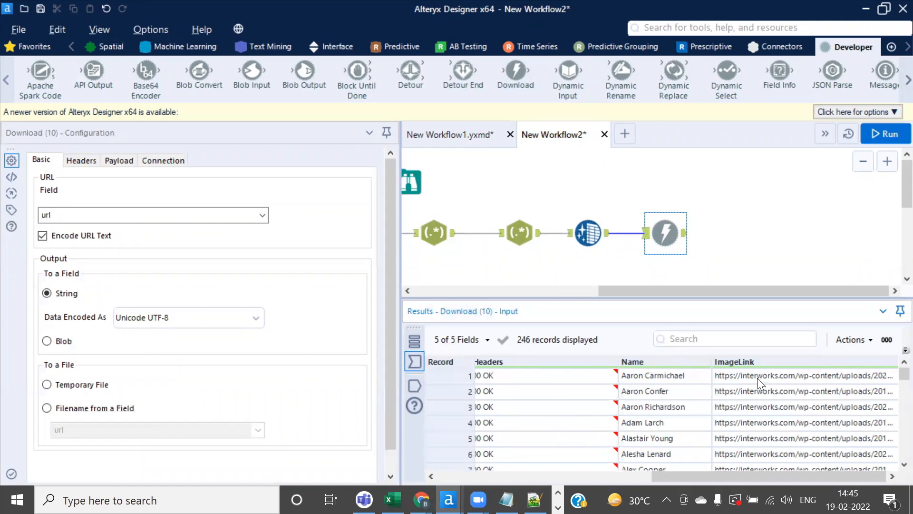
click(262, 216)
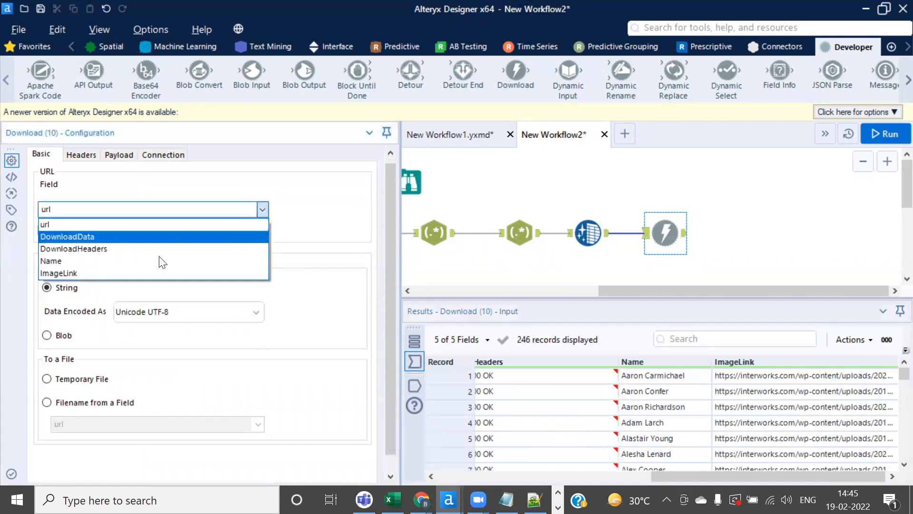
click(91, 272)
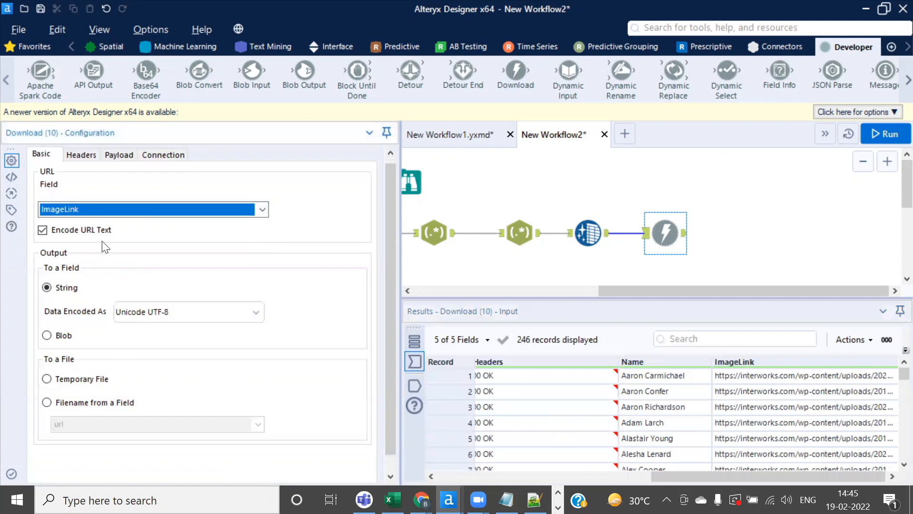
click(48, 335)
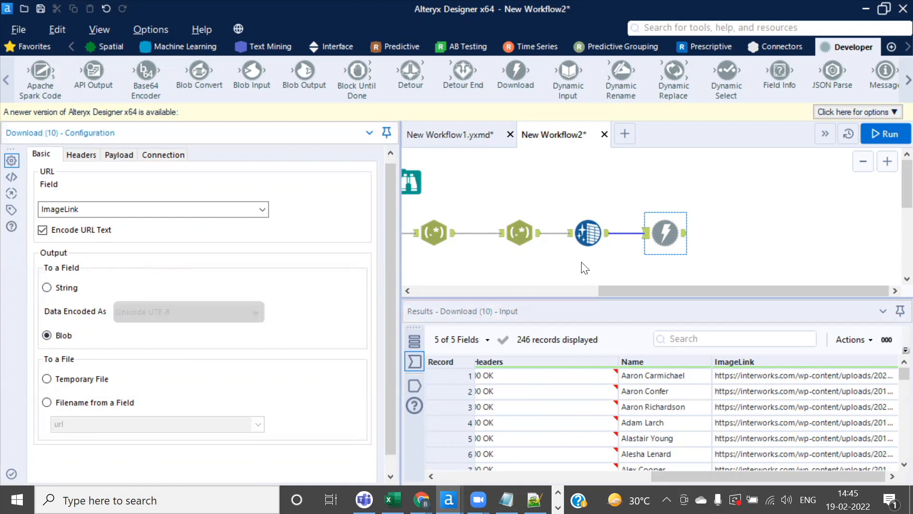
Compare against the Text Input url and original Download step, then review the new step's incoming records
drag(601, 291, 394, 300)
click(470, 233)
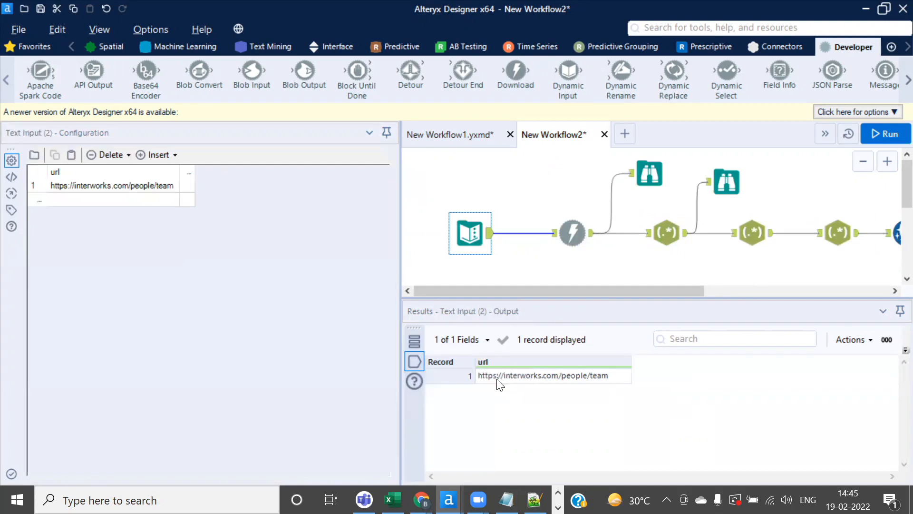
ctrl+click(572, 235)
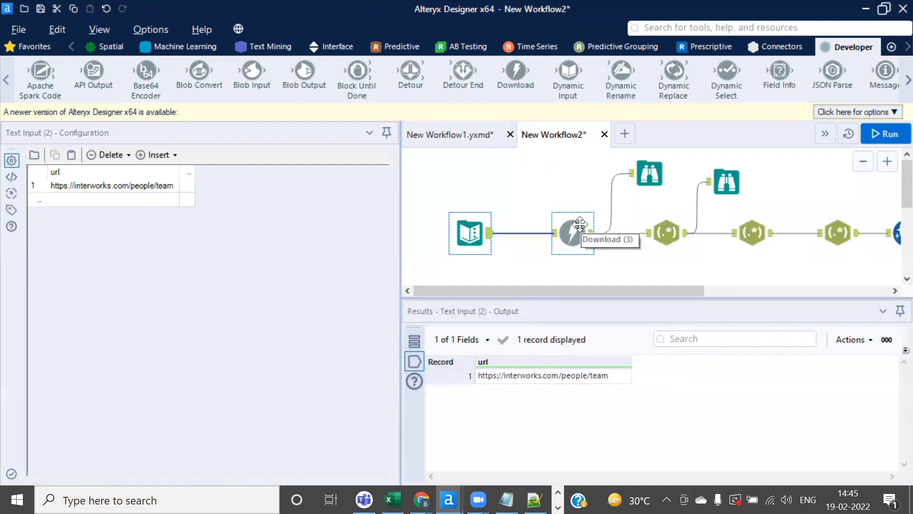
drag(606, 286, 888, 295)
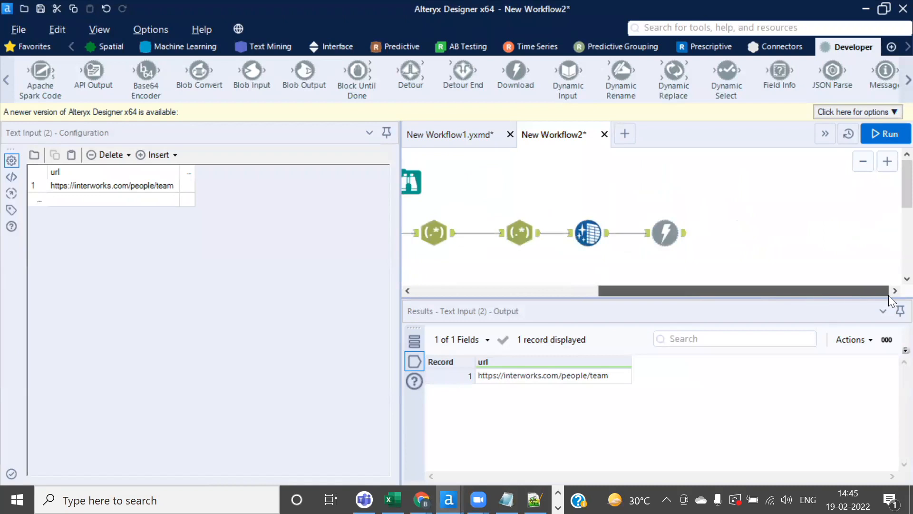
click(646, 233)
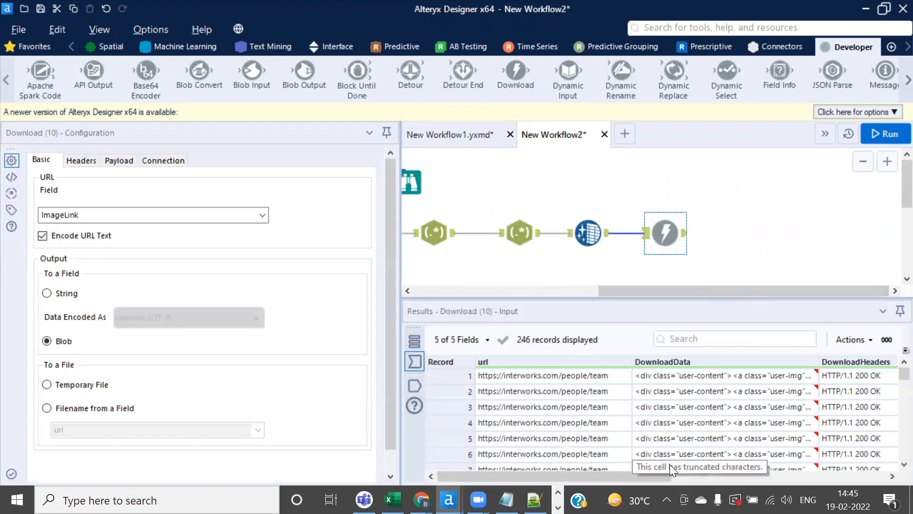
drag(657, 472, 862, 434)
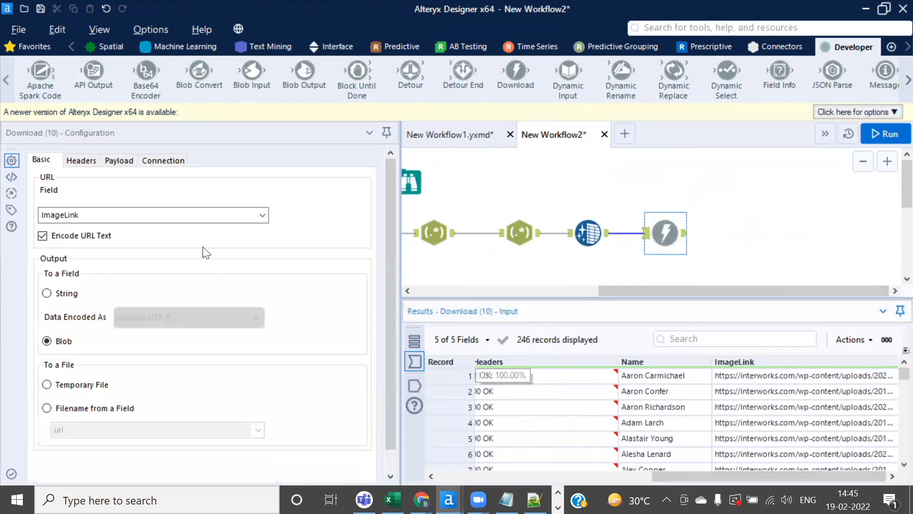
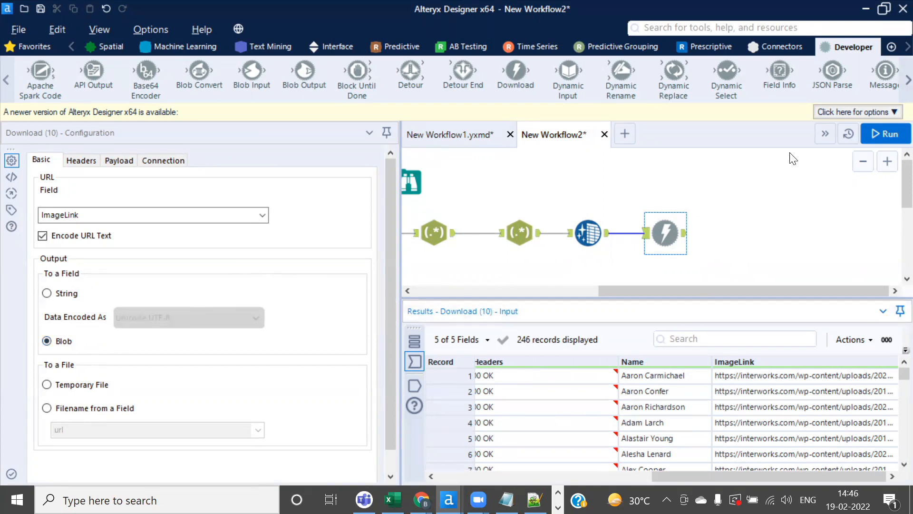
Run the workflow, then place a Blob Output tool after the Download step
click(881, 135)
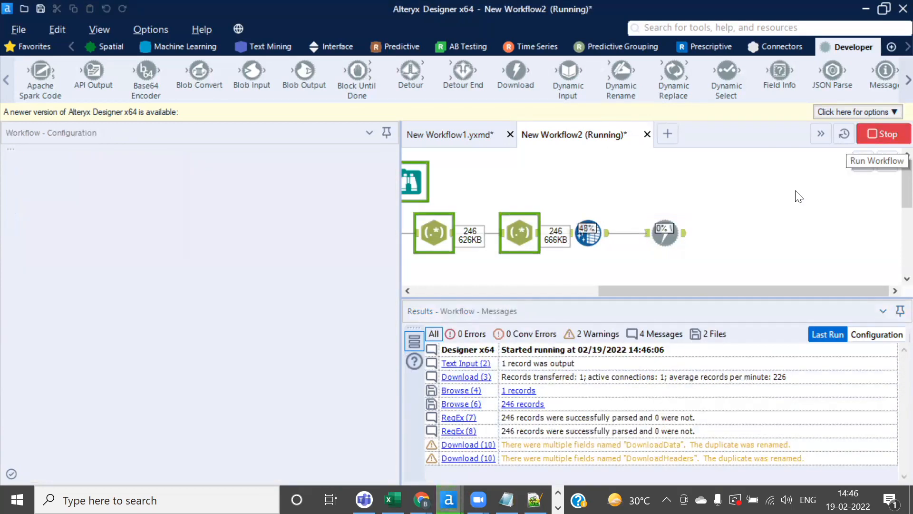
click(602, 300)
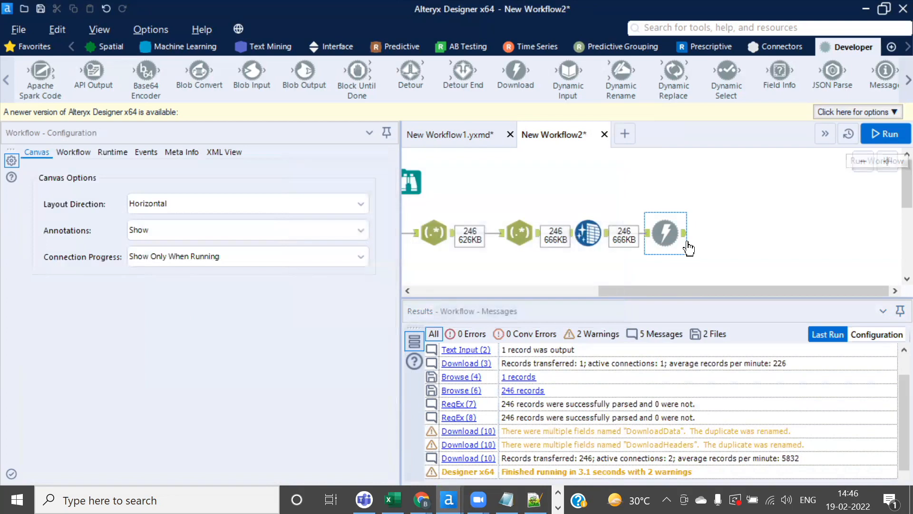
click(683, 234)
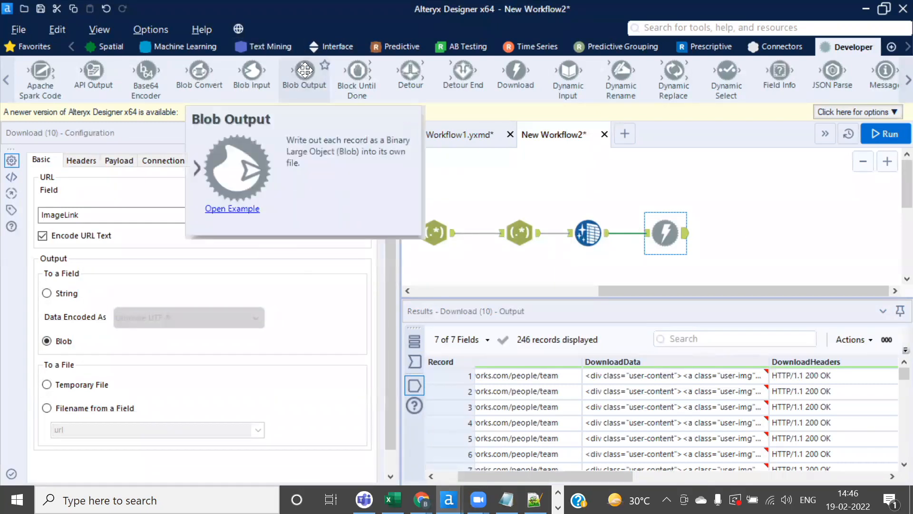
drag(305, 70, 747, 237)
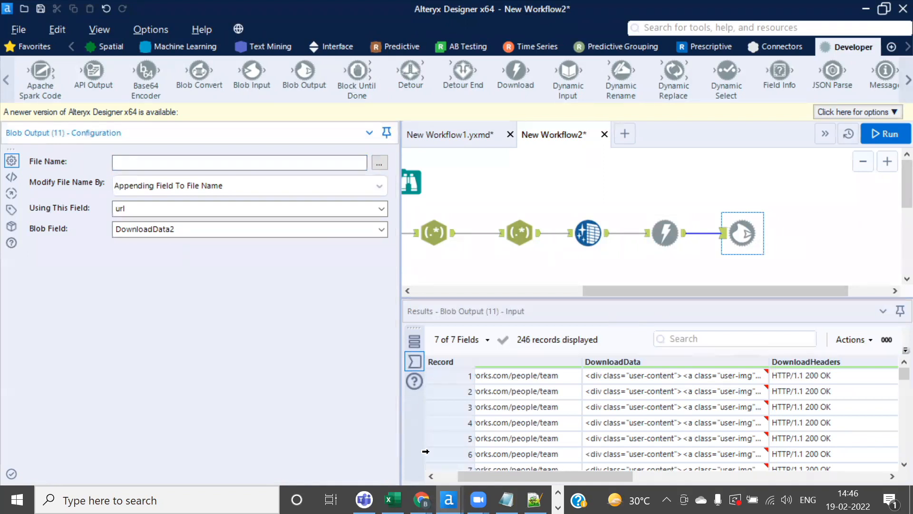
click(558, 507)
Look through the Blob Object and Output photo folders in File Explorer
click(393, 500)
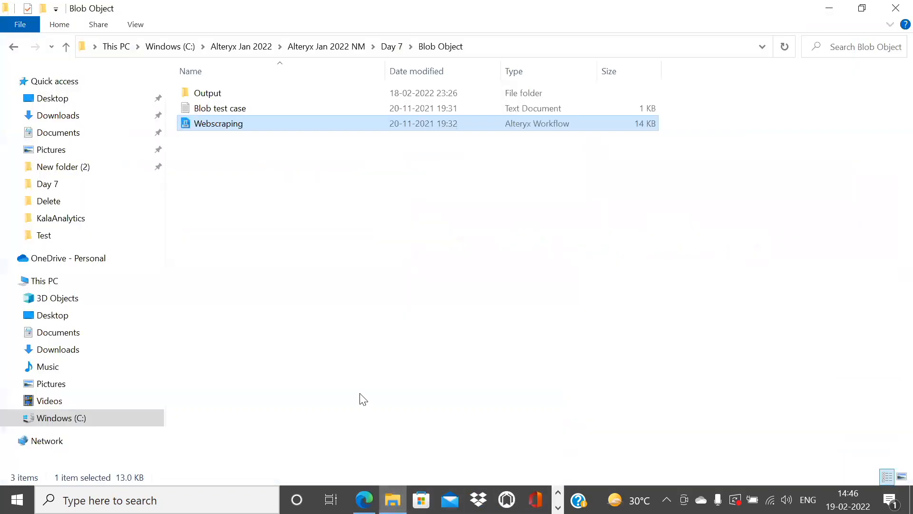
click(285, 225)
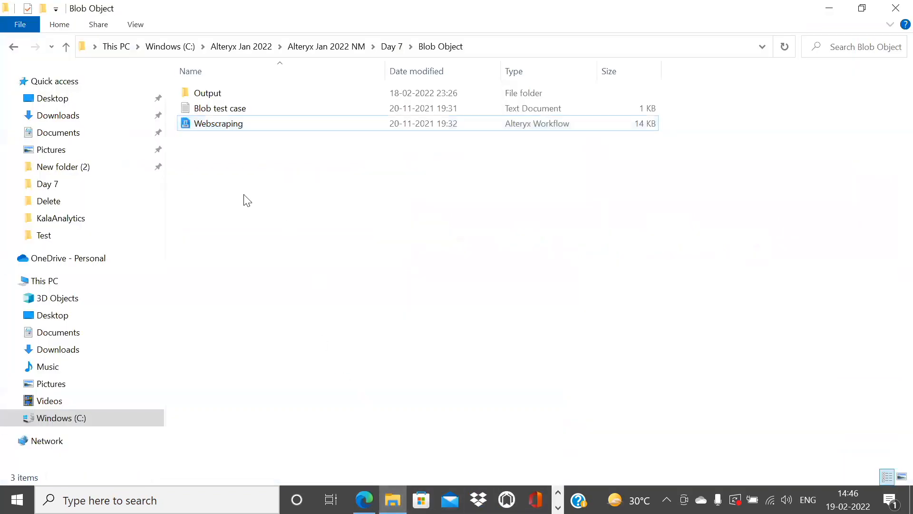
double_click(224, 88)
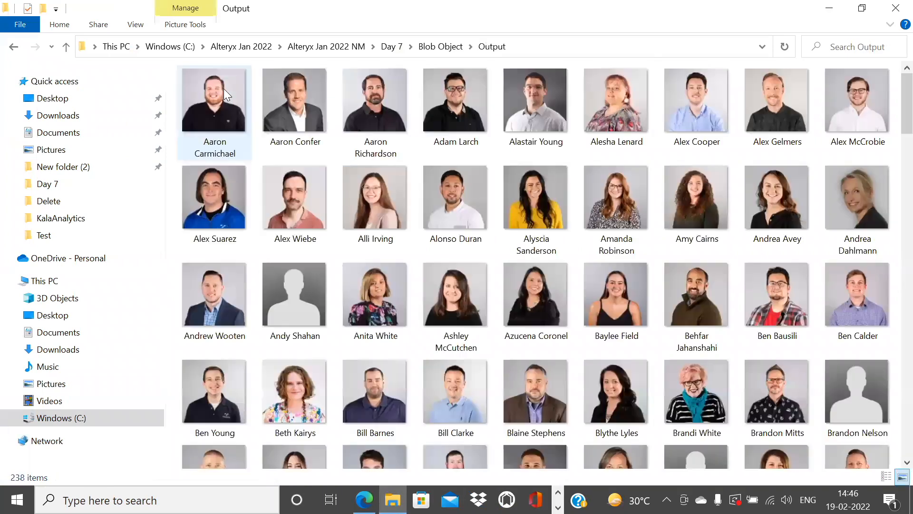
click(442, 47)
click(221, 175)
right_click(221, 174)
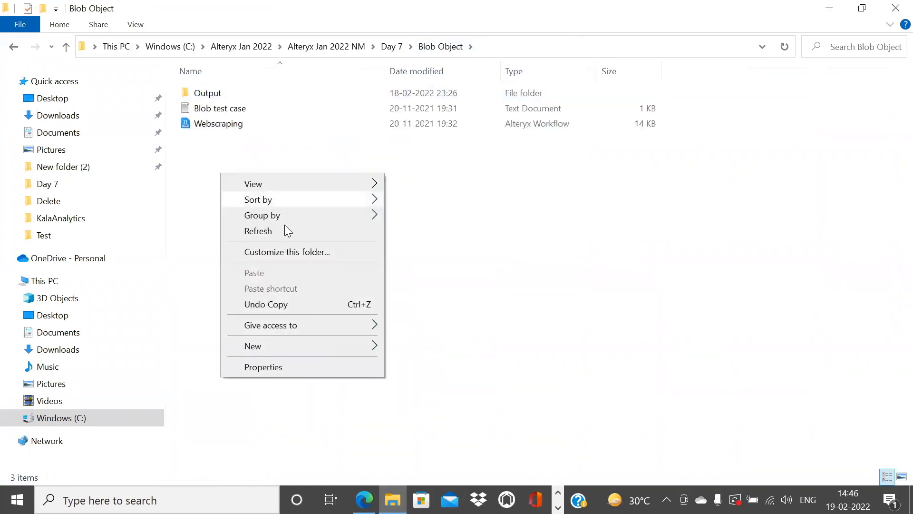
mouse_move(327, 351)
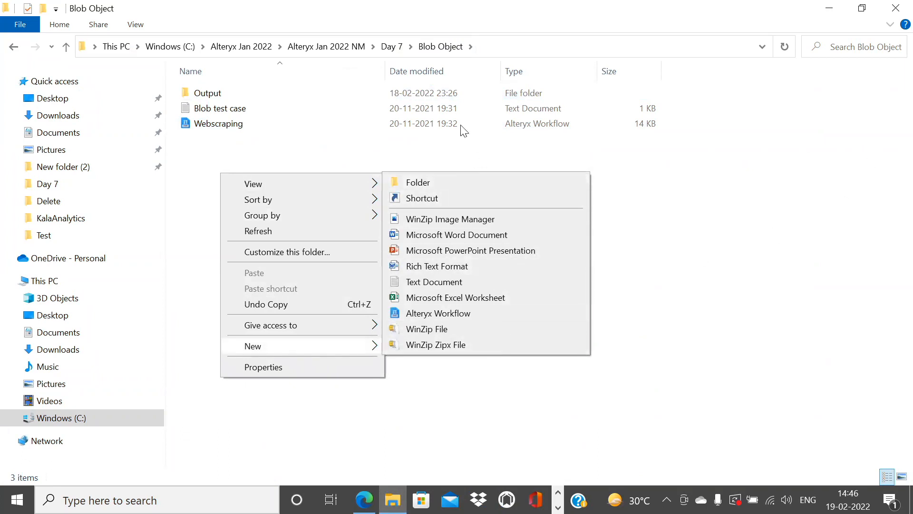
Navigate to the Test folder under Alteryx Jan 2022 Practice
click(235, 48)
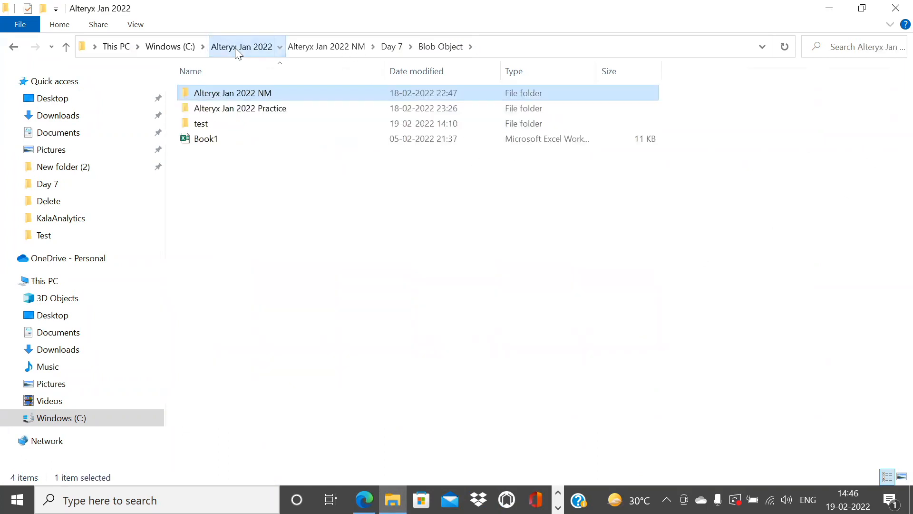
click(253, 113)
double_click(254, 115)
right_click(224, 287)
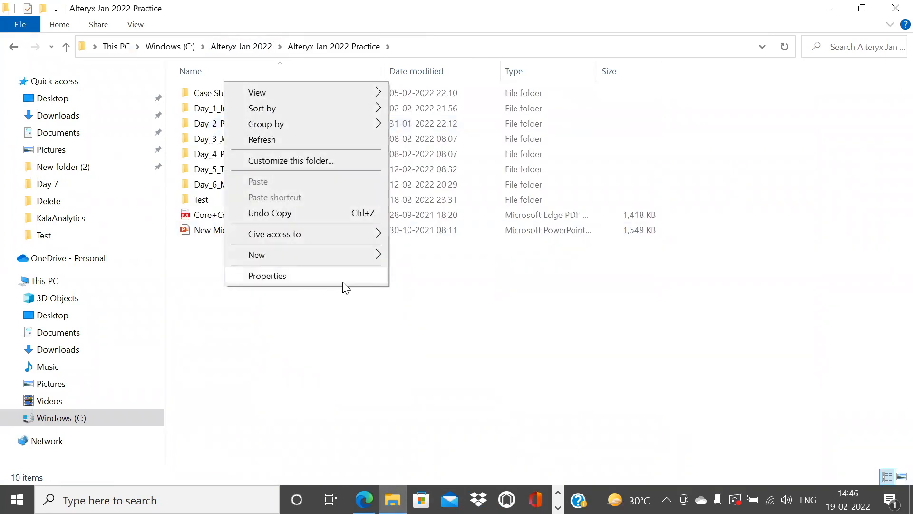
mouse_move(377, 255)
click(330, 312)
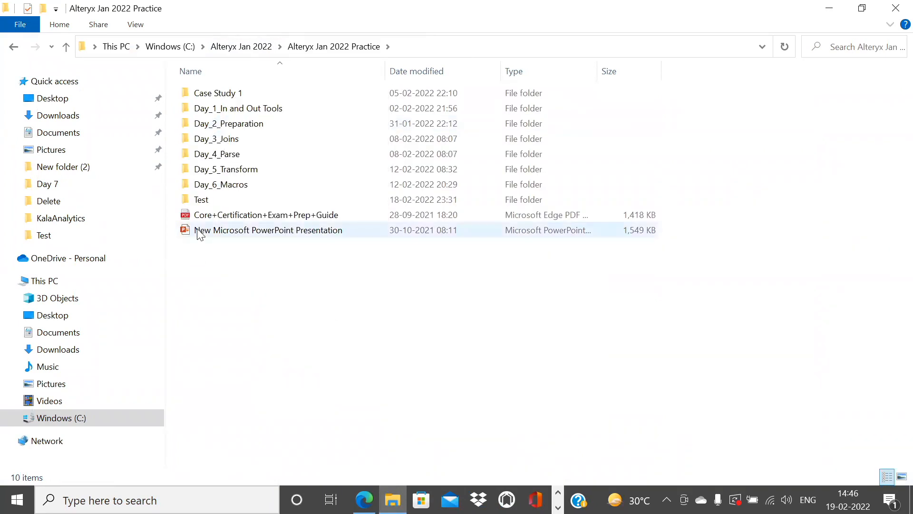
double_click(215, 199)
Delete the five photos in Test, copy the folder path, and return to Alteryx
drag(715, 172, 191, 96)
key(Delete)
right_click(225, 121)
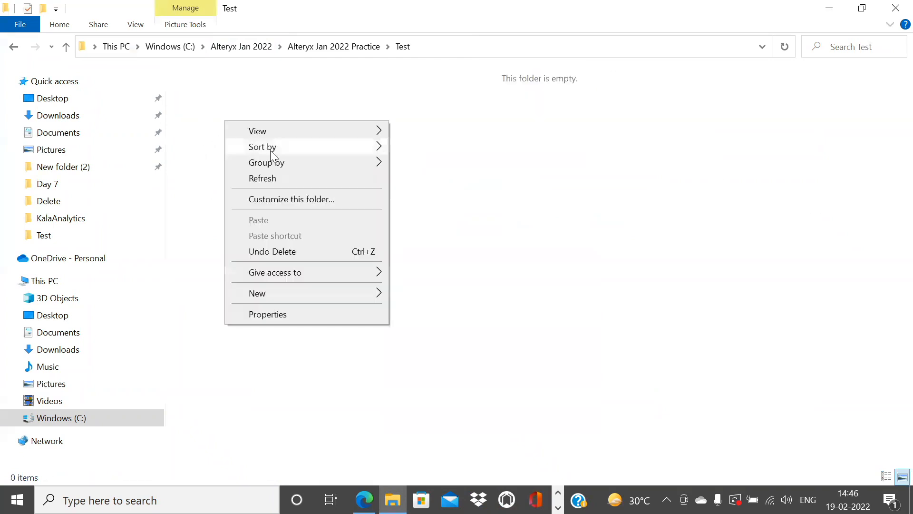
click(508, 202)
click(460, 51)
key(ctrl+c)
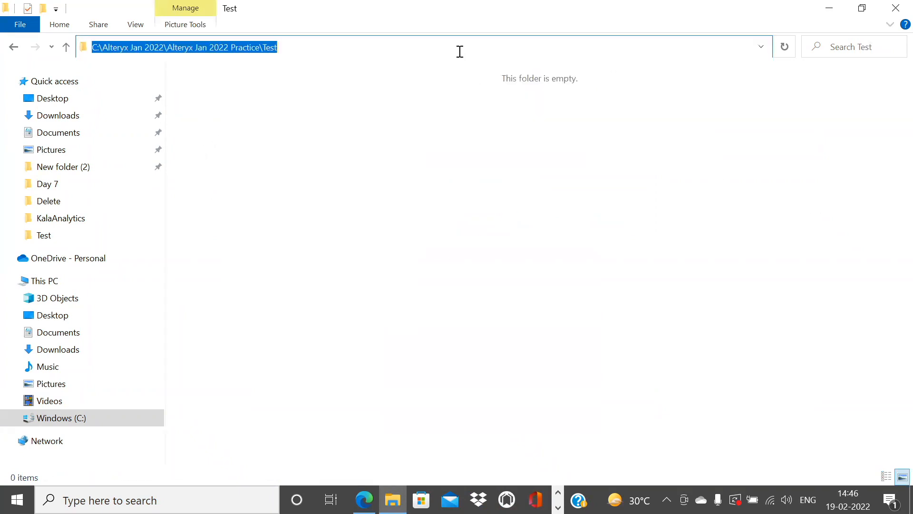
key(Escape)
key(alt+Tab)
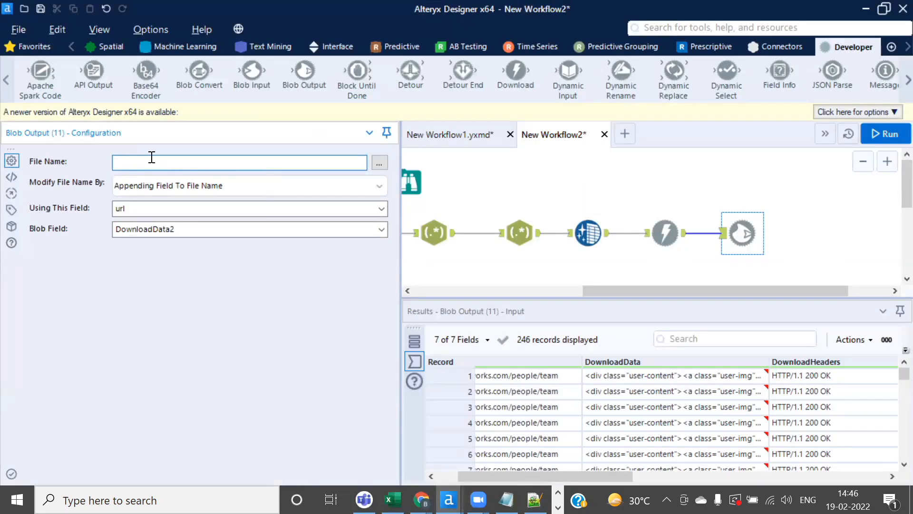
Paste the Test folder path into the Blob Output File Name, ending in _photo.jpg
key(ctrl+v)
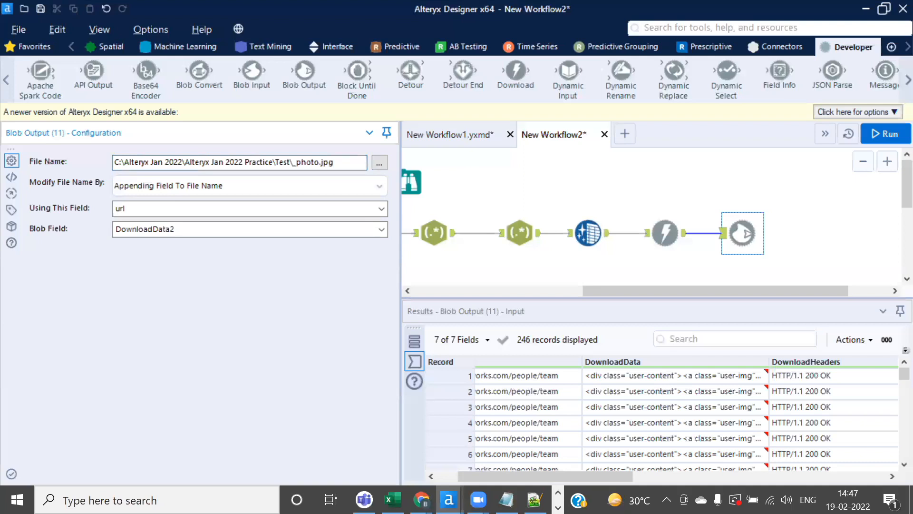
click(296, 164)
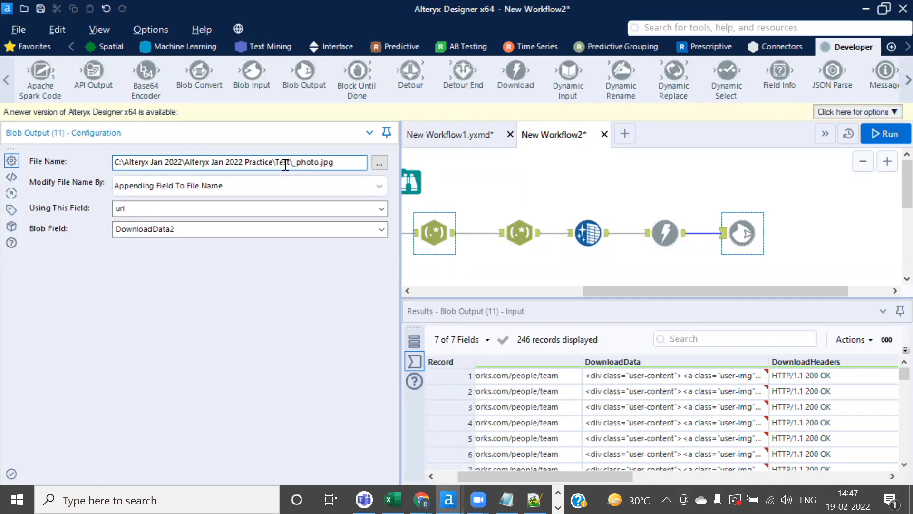
drag(290, 164, 98, 161)
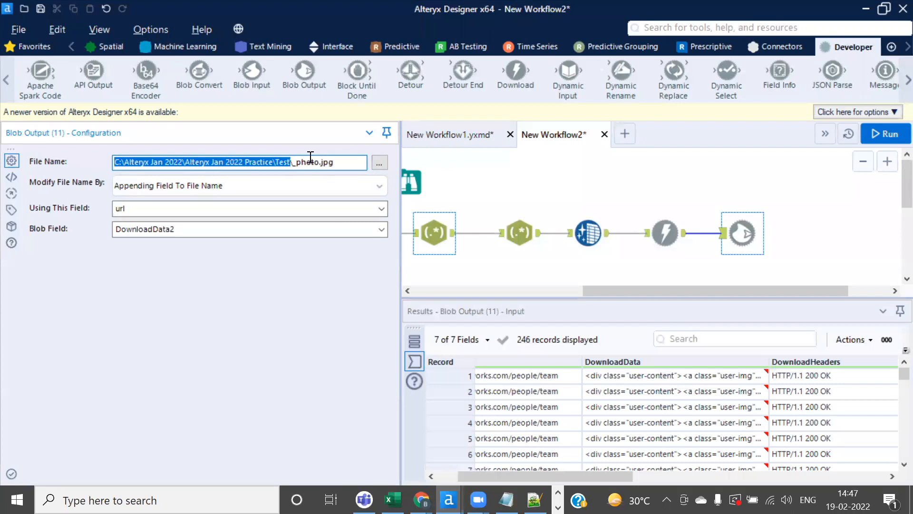
drag(297, 162, 350, 162)
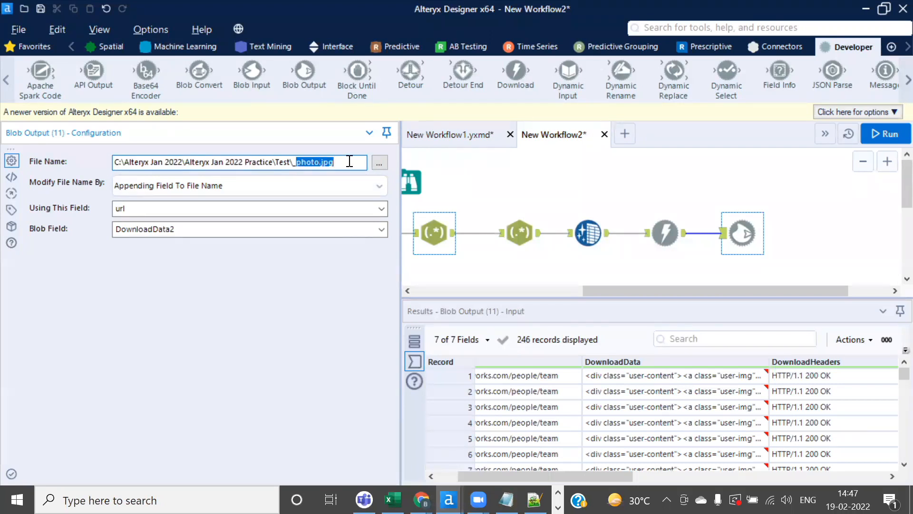
click(301, 163)
drag(296, 162, 323, 162)
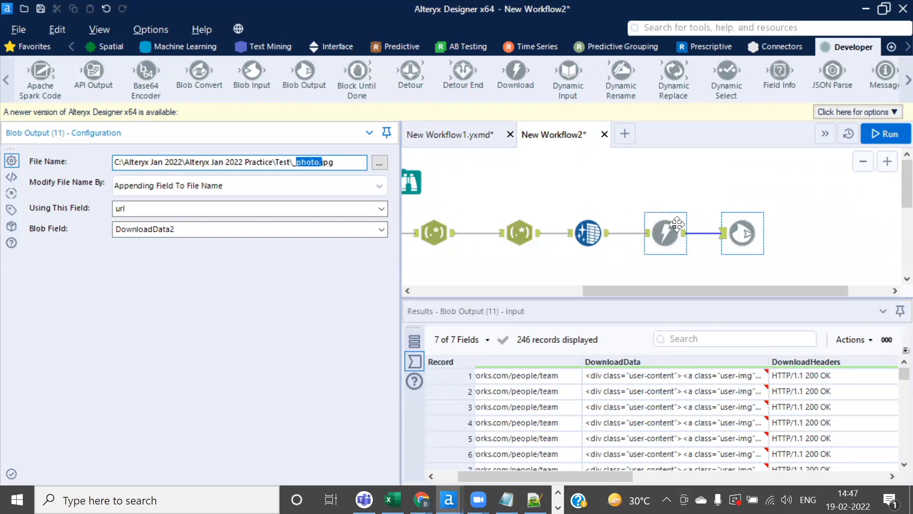
Check the Name values in the Download step's output records
click(665, 233)
drag(620, 477, 870, 470)
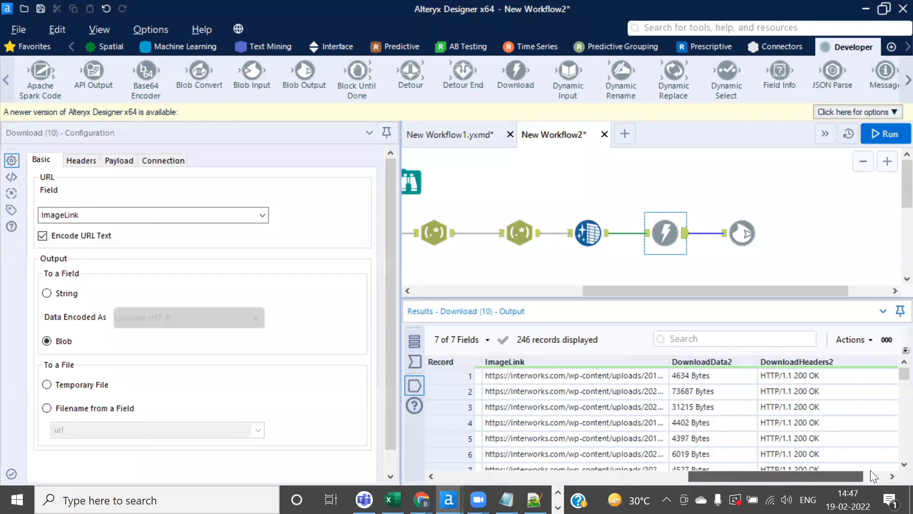
drag(787, 476, 689, 478)
click(600, 376)
Set naming to Replace File Name With Field using Name, with DownloadData2 as the blob
click(742, 233)
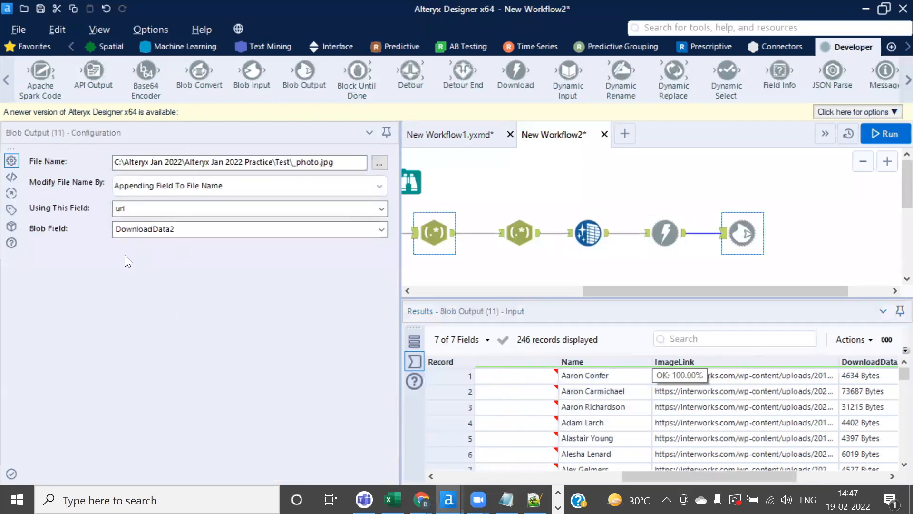
click(380, 186)
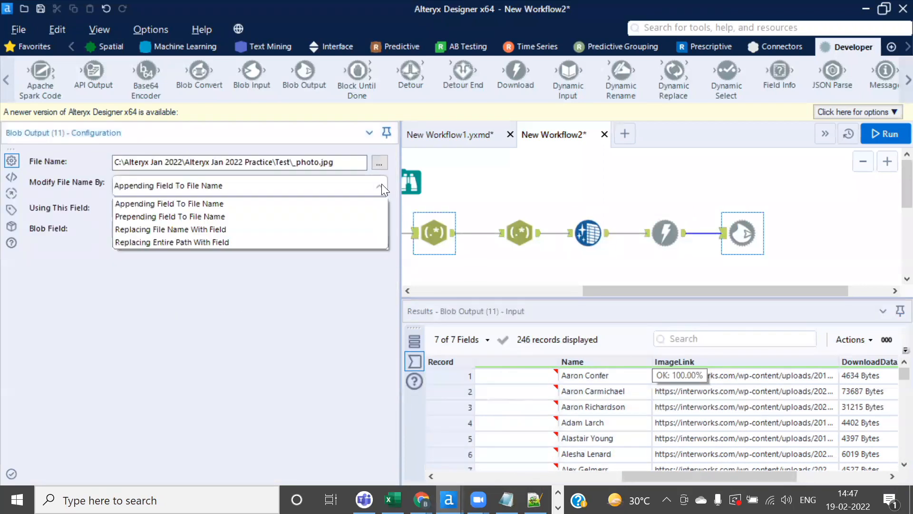
click(166, 231)
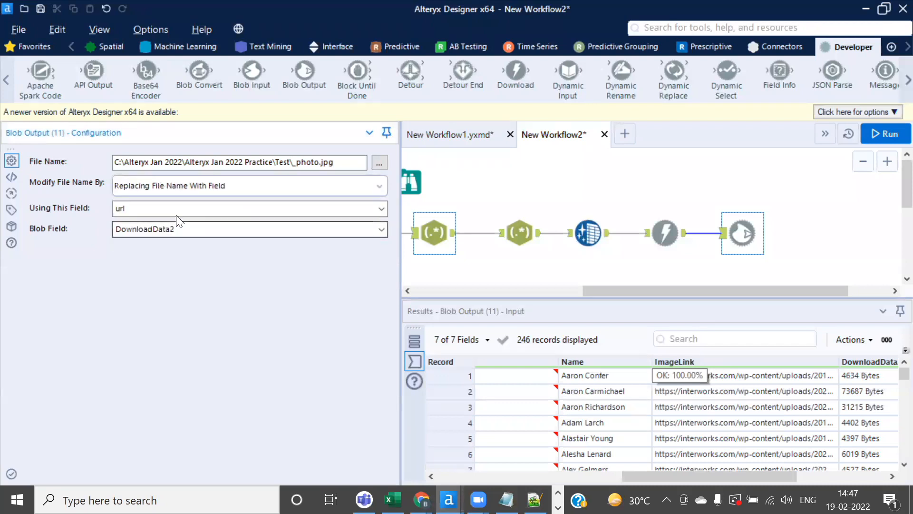
click(169, 206)
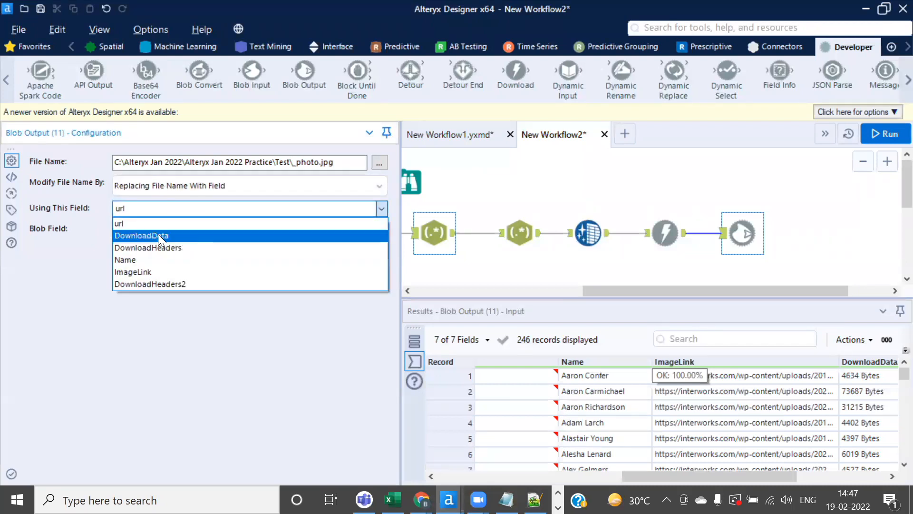
click(144, 257)
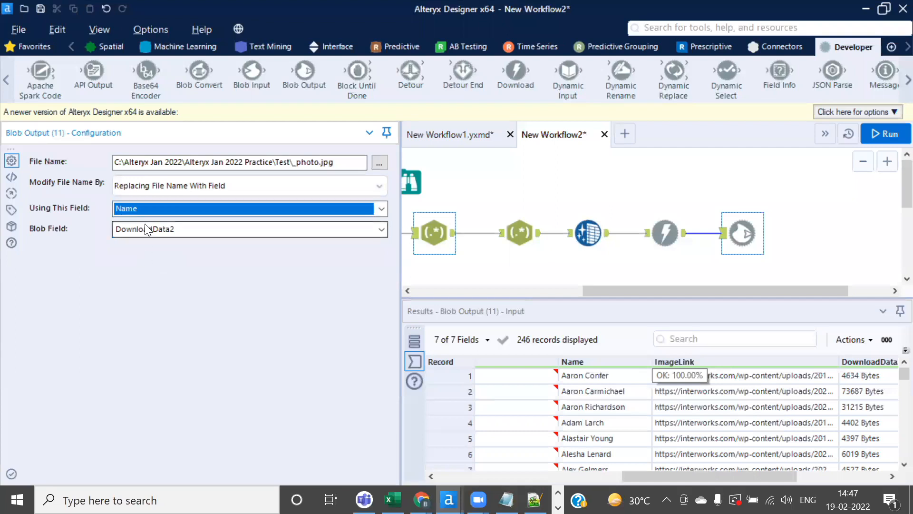
click(216, 227)
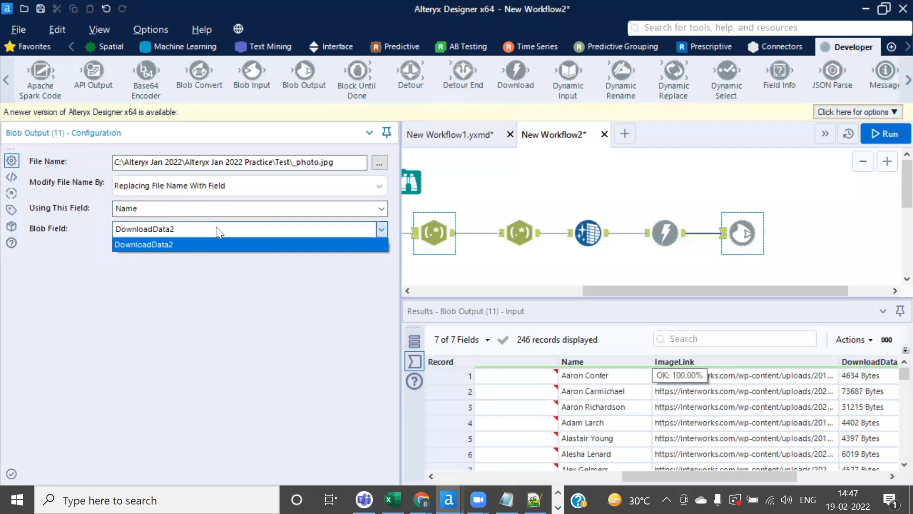
click(216, 244)
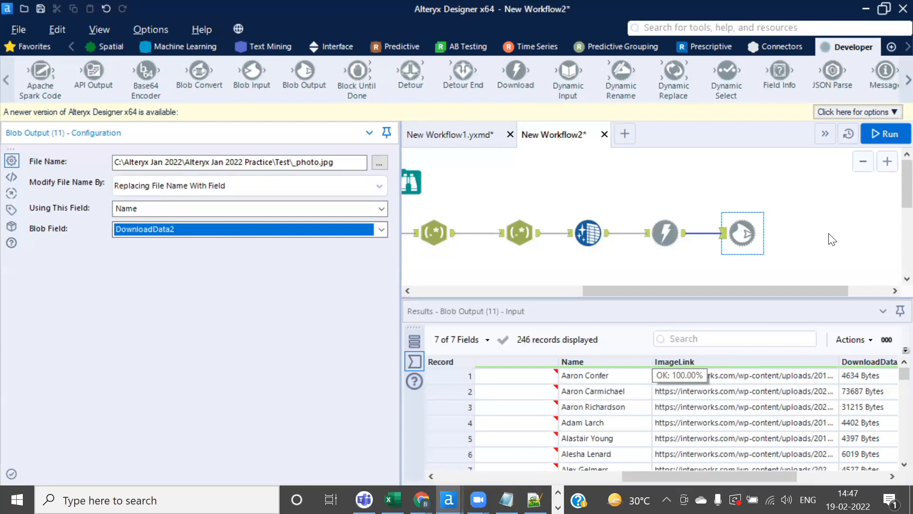
drag(697, 476, 829, 478)
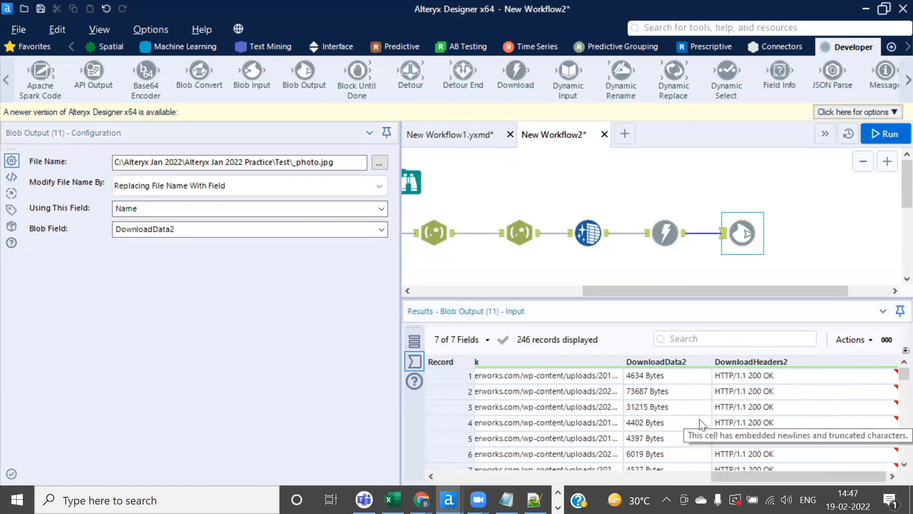
drag(668, 377, 666, 438)
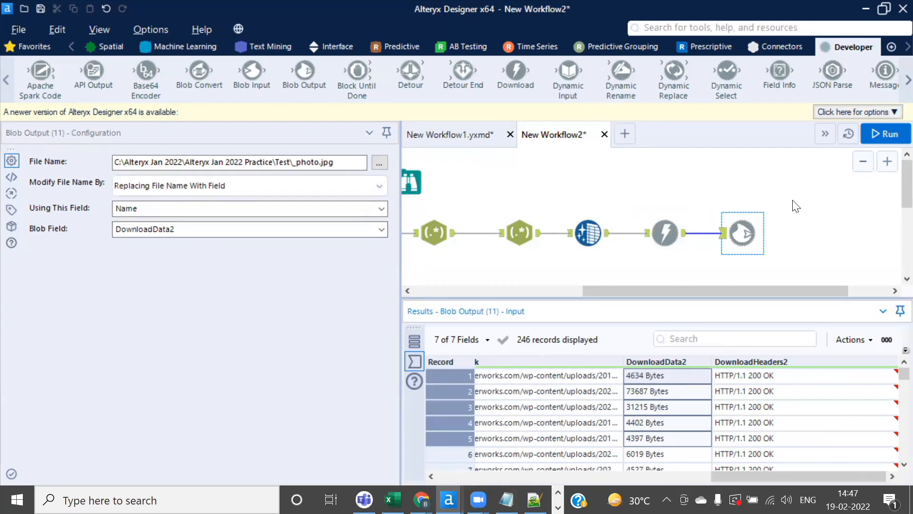
Run the workflow and view the photos it wrote to the Test folder
click(888, 134)
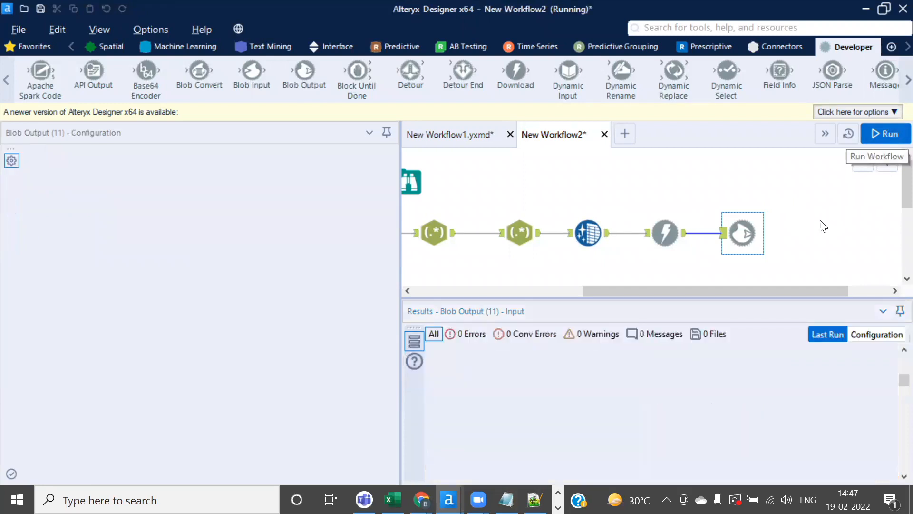
key(alt+Tab)
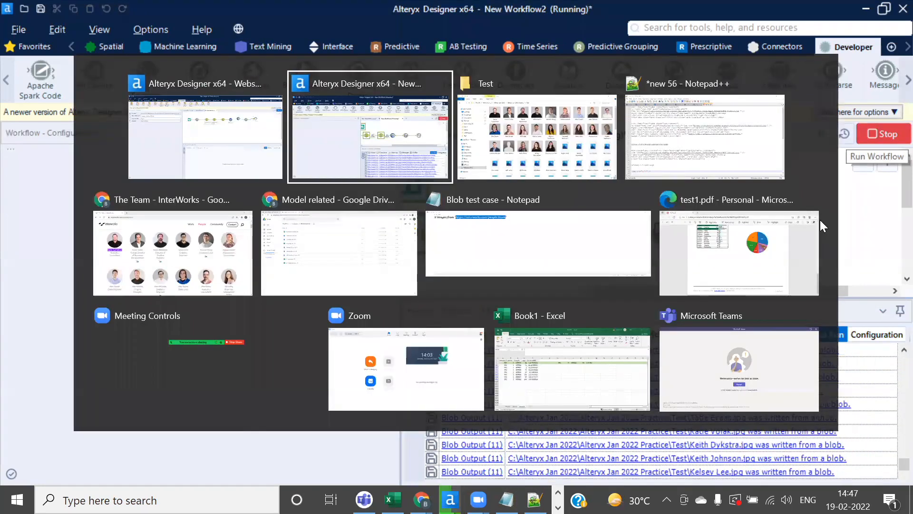
scroll(630, 279, down, 5)
scroll(630, 279, down, 15)
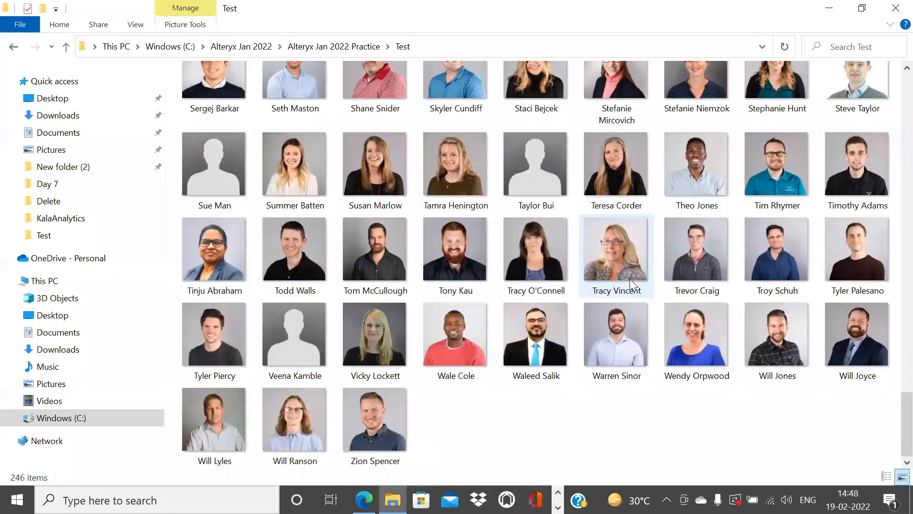
scroll(518, 412, up, 20)
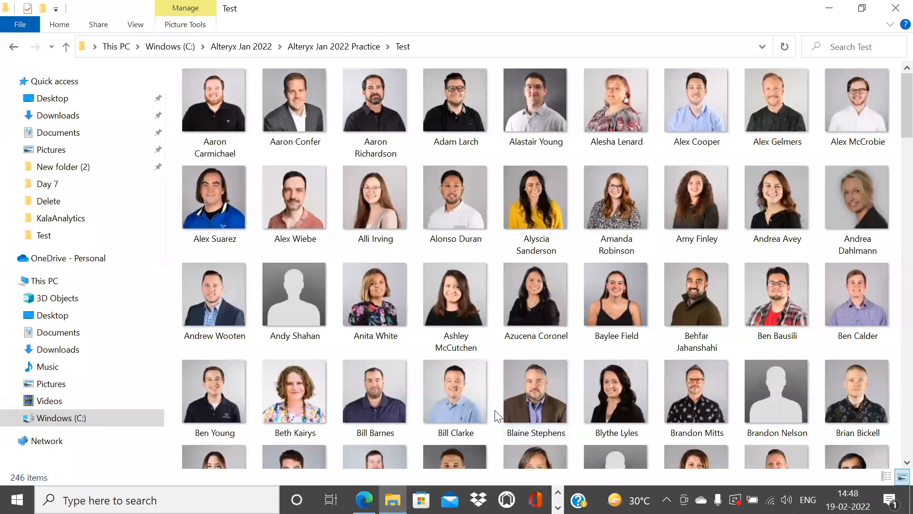
click(208, 94)
double_click(209, 94)
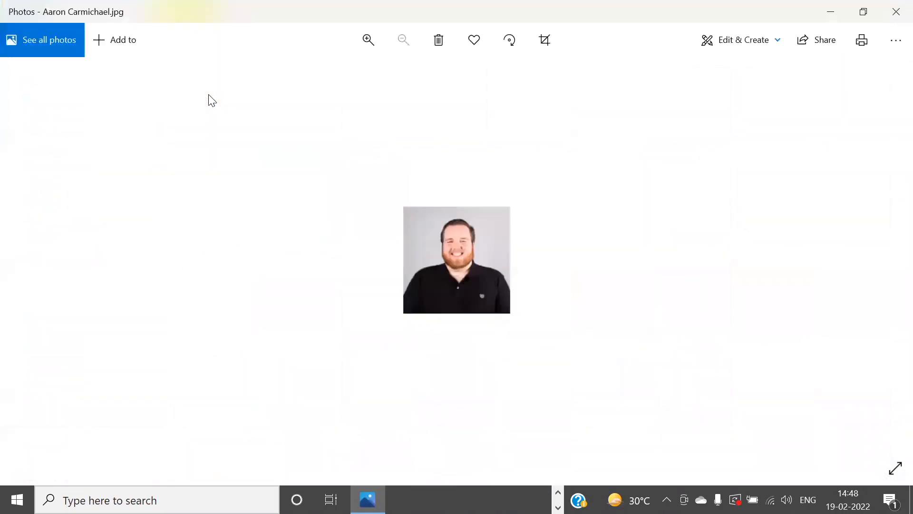
key(Right)
key(Right)
key(Right)
key(Right)
key(Right)
key(Right)
key(Right)
key(Right)
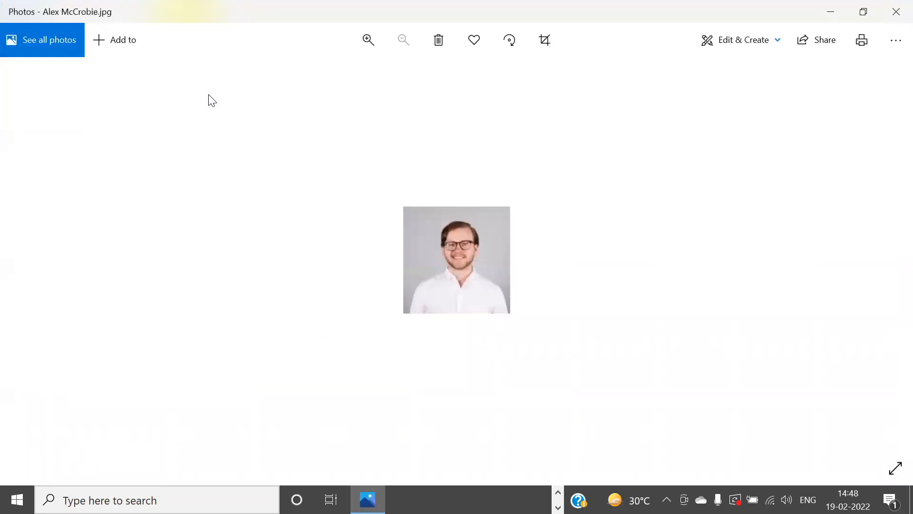
click(894, 13)
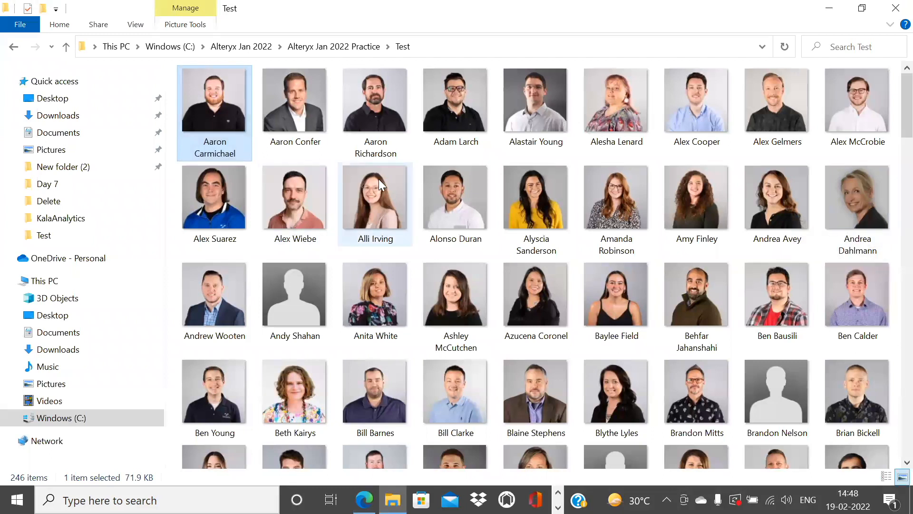
Compare the placeholder silhouette photo against the InterWorks team page
mouse_move(379, 179)
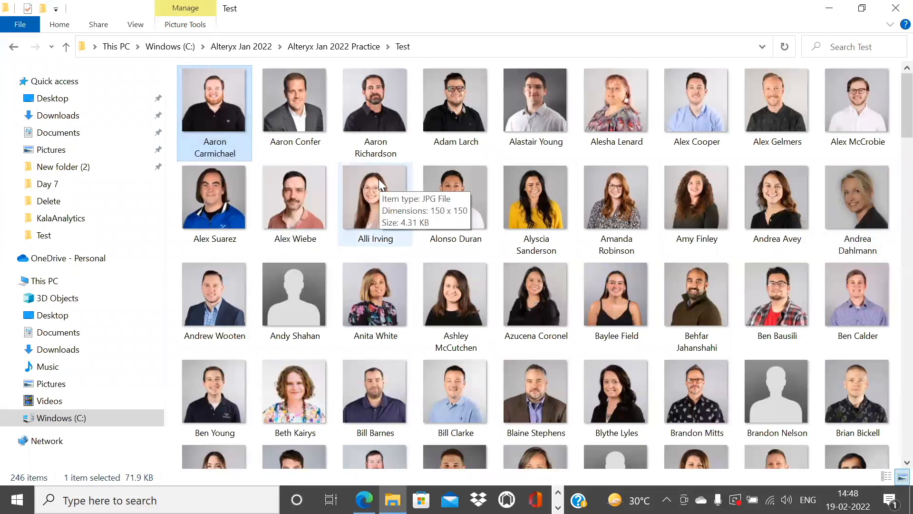
click(288, 307)
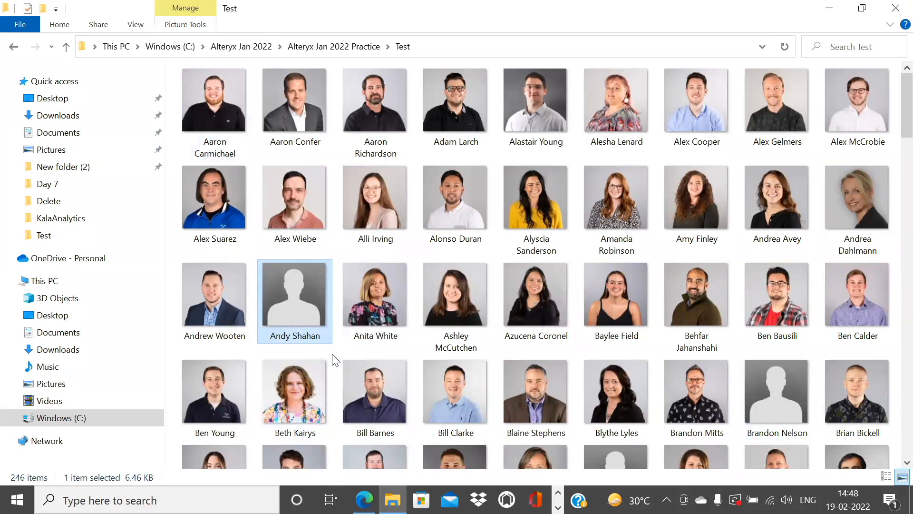
key(alt+Tab)
key(alt+Tab)
key(alt+Tab)
key(alt+Tab)
scroll(445, 310, down, 5)
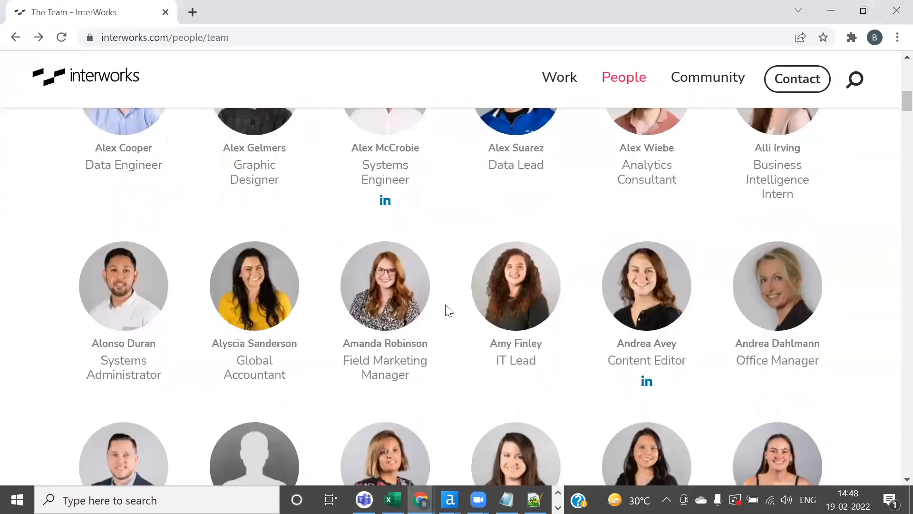
scroll(447, 310, down, 5)
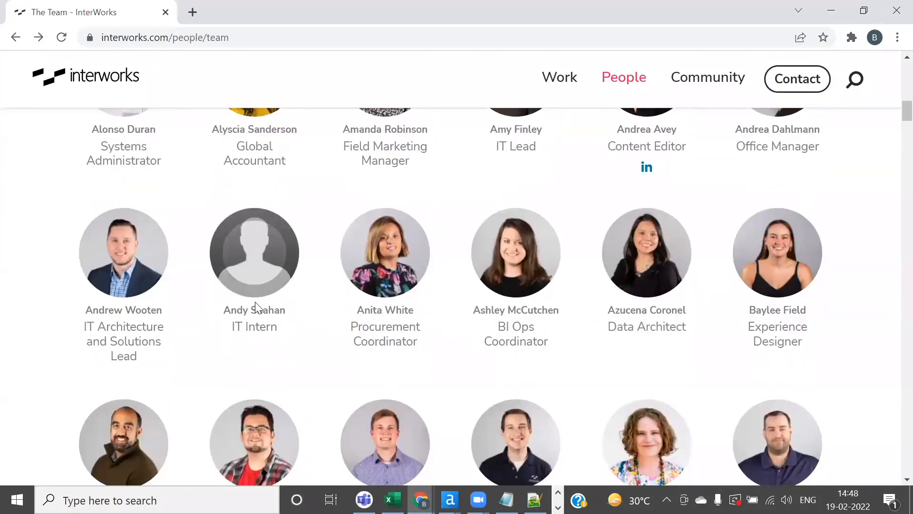
scroll(553, 375, down, 10)
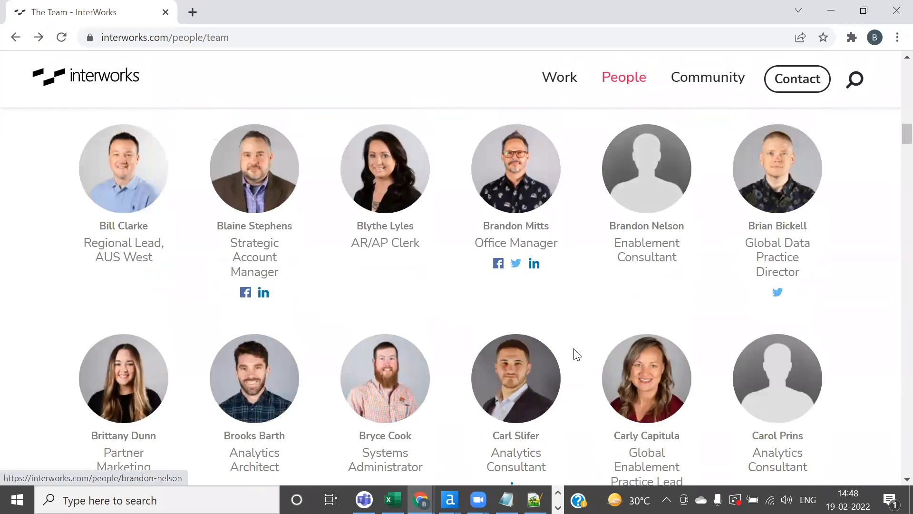
key(alt+Tab)
key(alt+Tab)
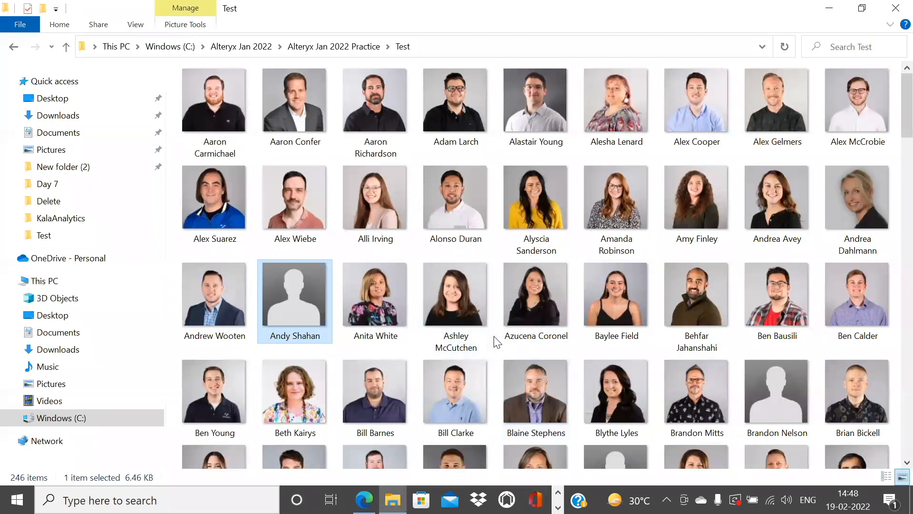
Cycle from the Test photo folder back to the Alteryx workflow window
key(alt+Tab)
key(alt+Tab)
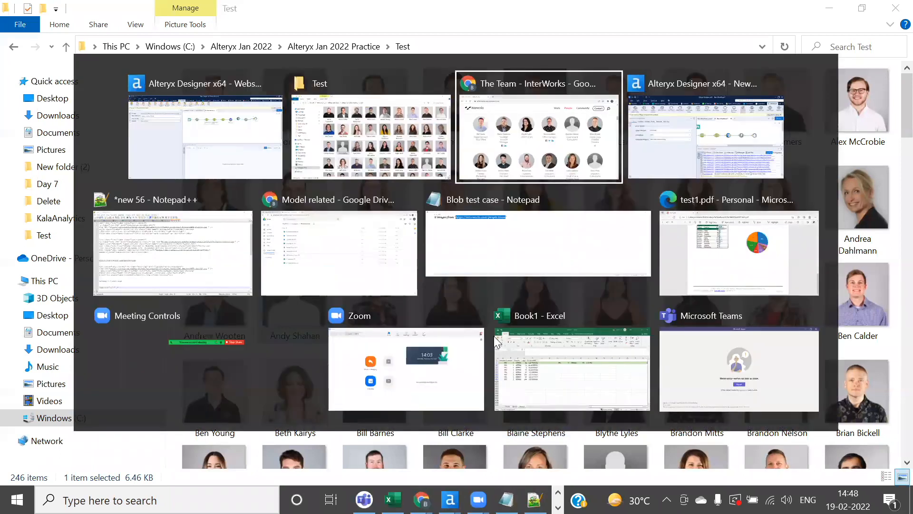
key(alt+Tab)
key(alt+Tab)
key(alt+Tab)
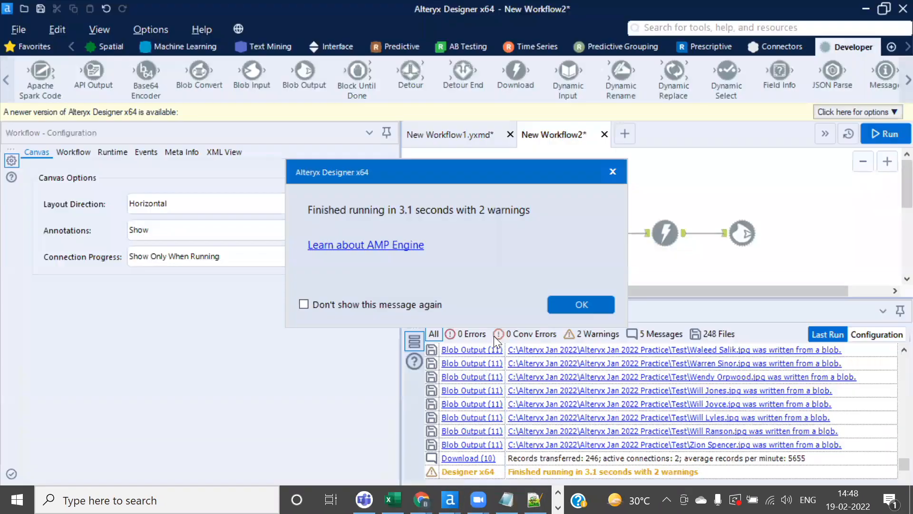
Compare the Download step's incoming ImageLink values with the output DownloadData2 byte sizes
click(592, 304)
click(666, 233)
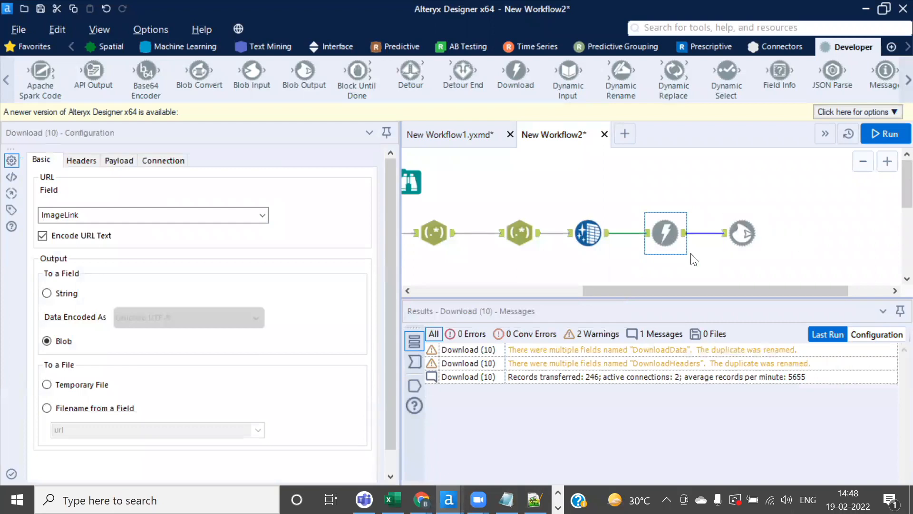
click(414, 388)
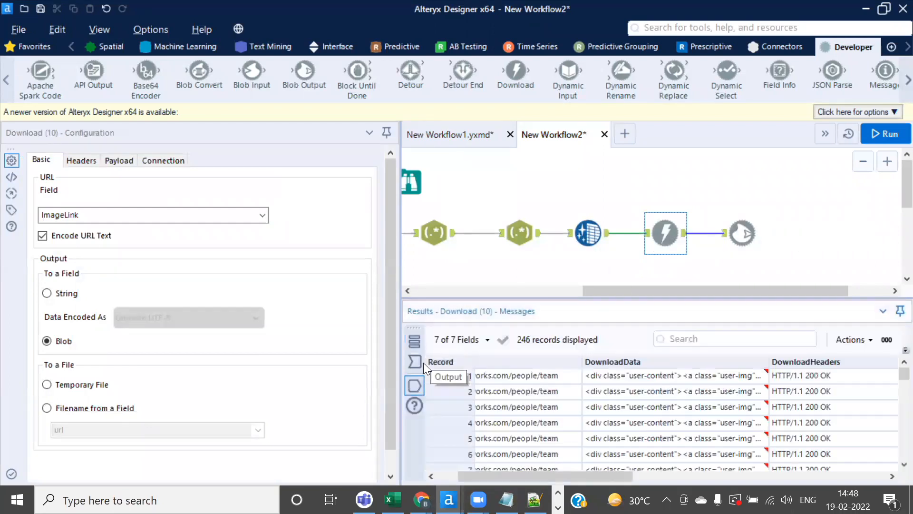
drag(401, 254, 272, 250)
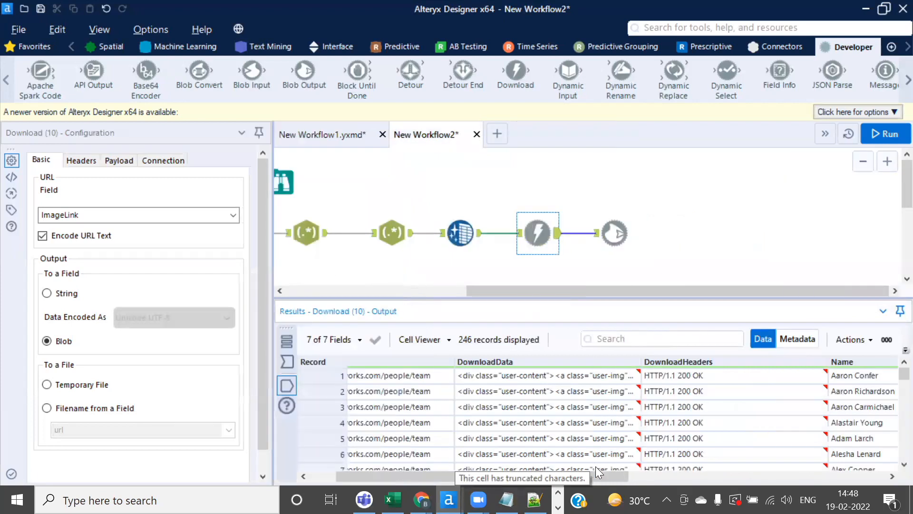
drag(594, 477, 819, 477)
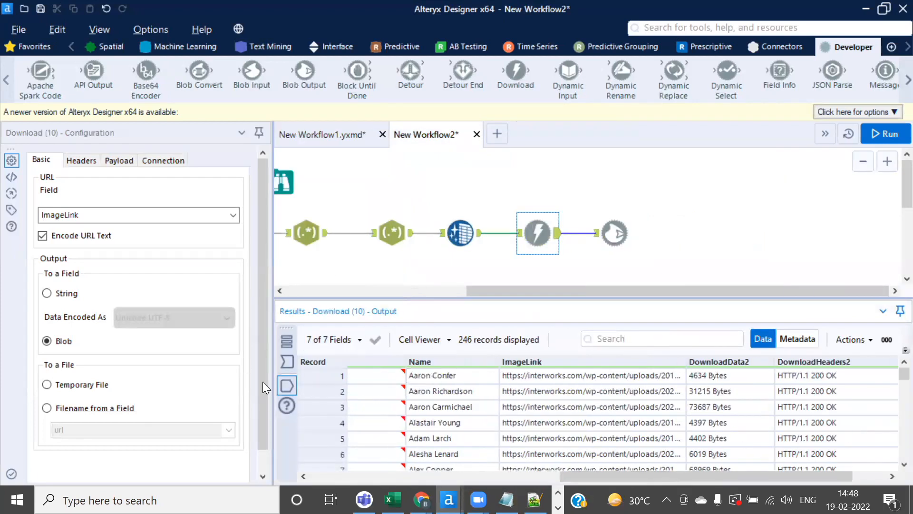
click(287, 362)
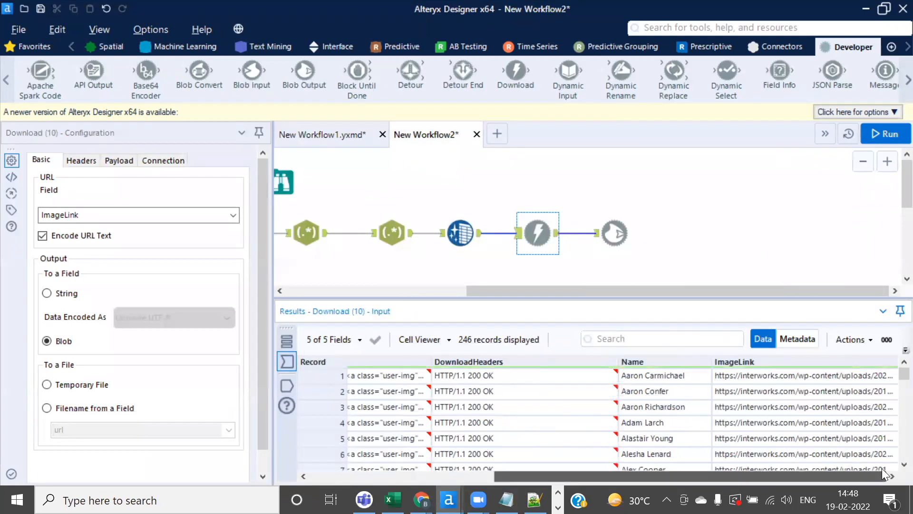
drag(814, 378, 806, 454)
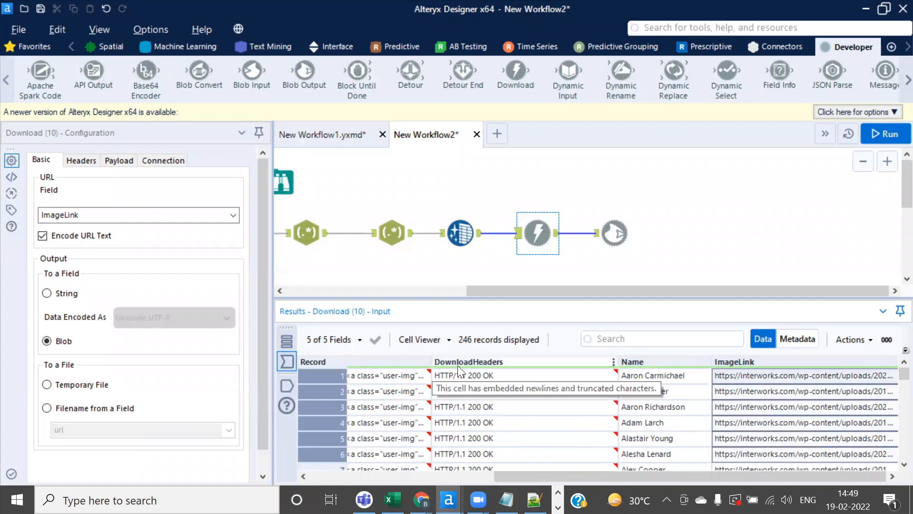
click(288, 387)
drag(707, 477, 871, 472)
drag(666, 376, 669, 467)
click(674, 375)
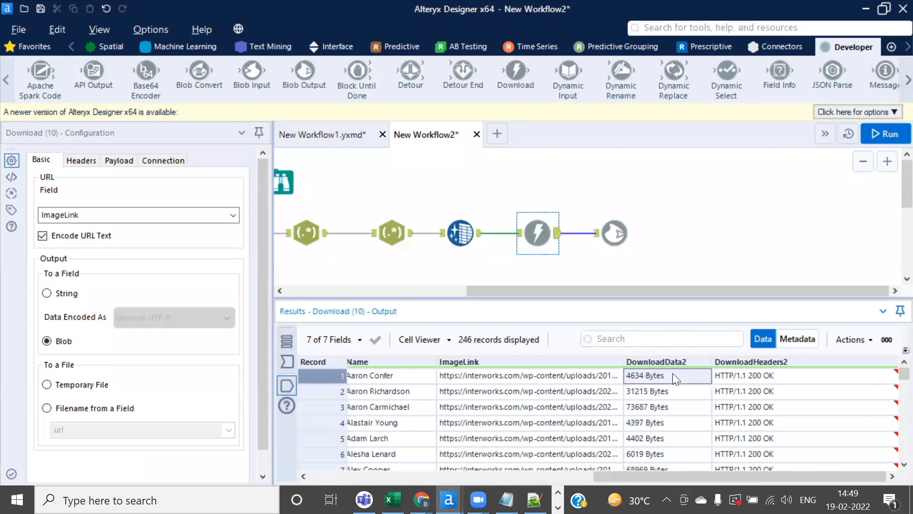
drag(673, 373, 663, 442)
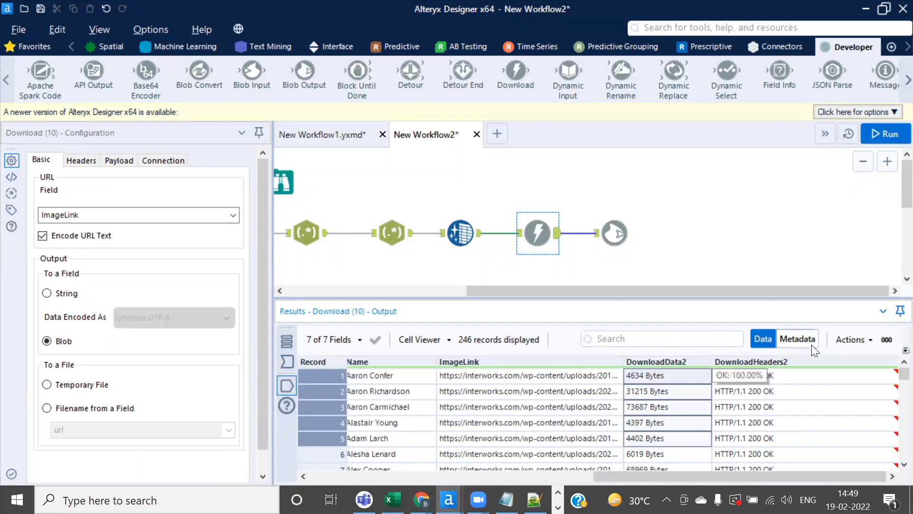
Confirm in Metadata that DownloadData2 is a Blob field added by the download
click(799, 339)
scroll(455, 441, down, 1)
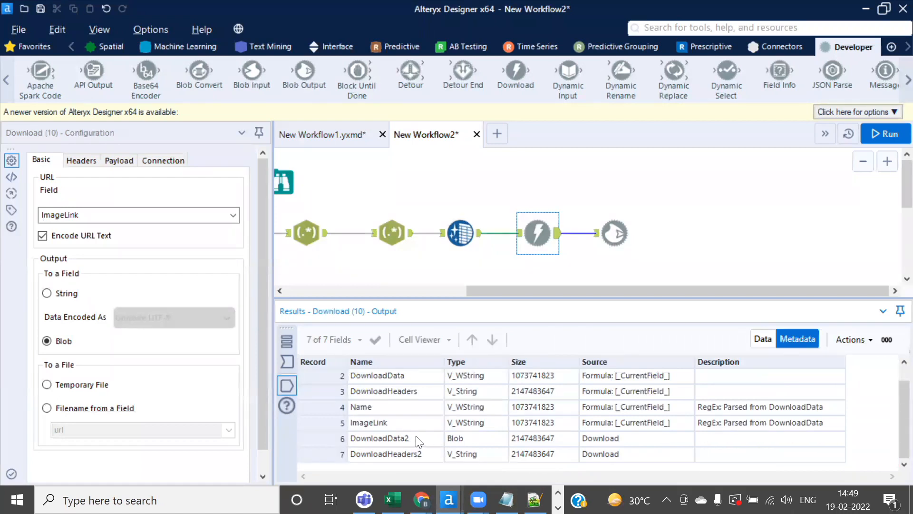
click(418, 441)
click(466, 439)
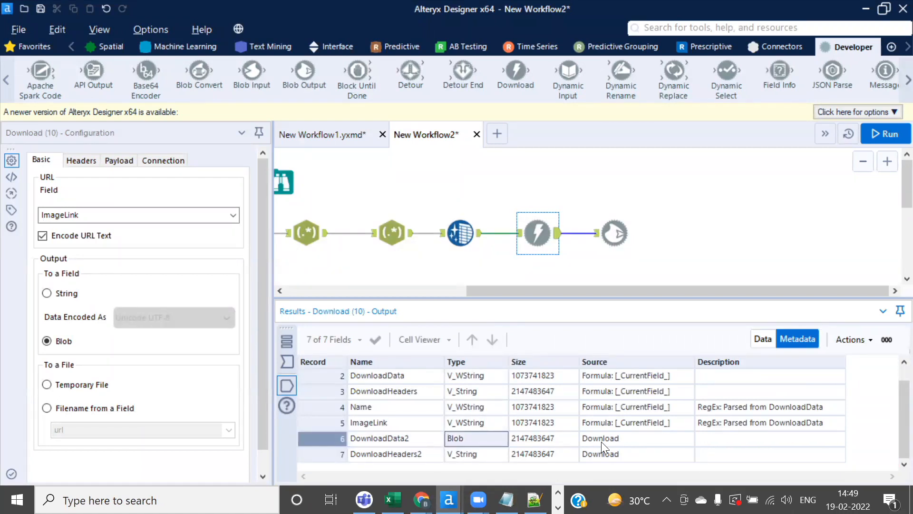
drag(402, 437, 583, 451)
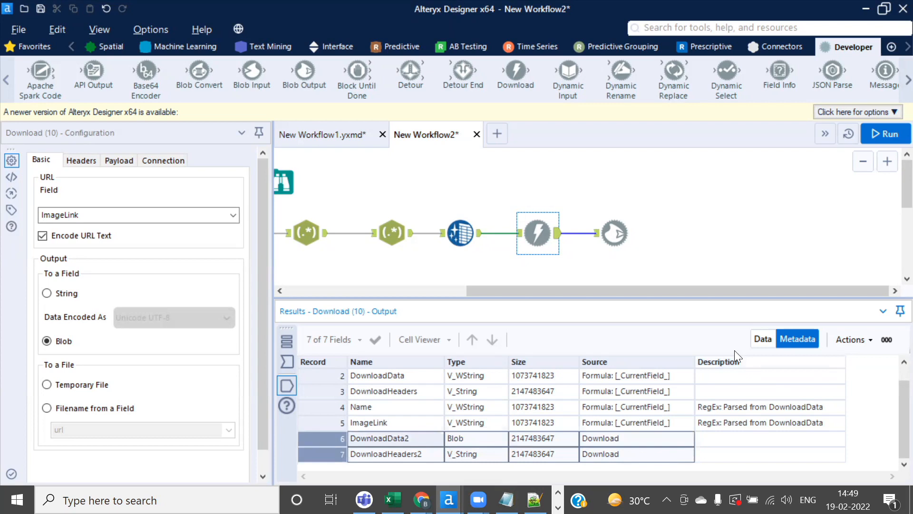
click(763, 339)
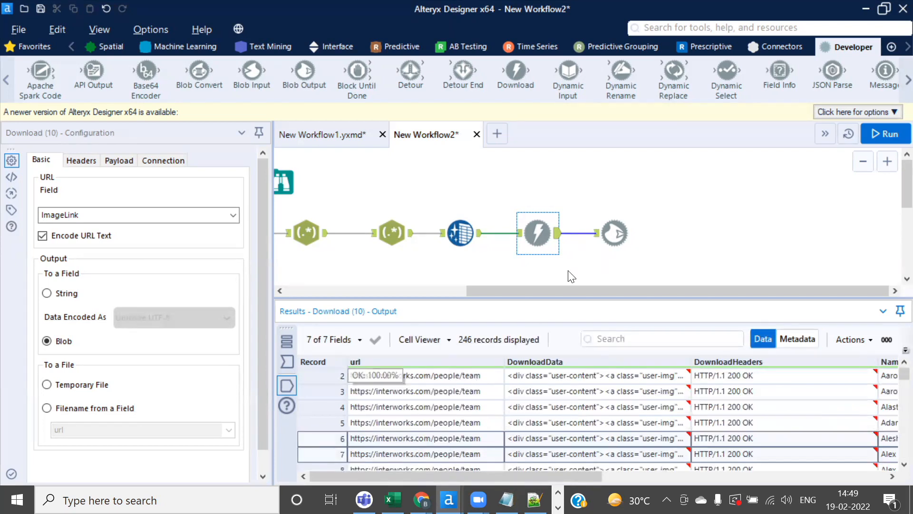
Match row 2's ImageLink to its downloaded DownloadData2 size
click(288, 361)
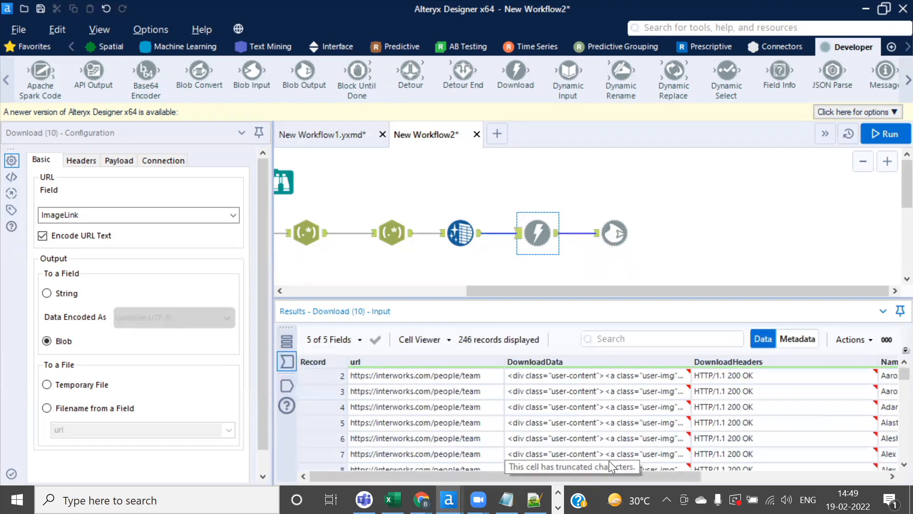
drag(634, 476, 802, 478)
click(772, 376)
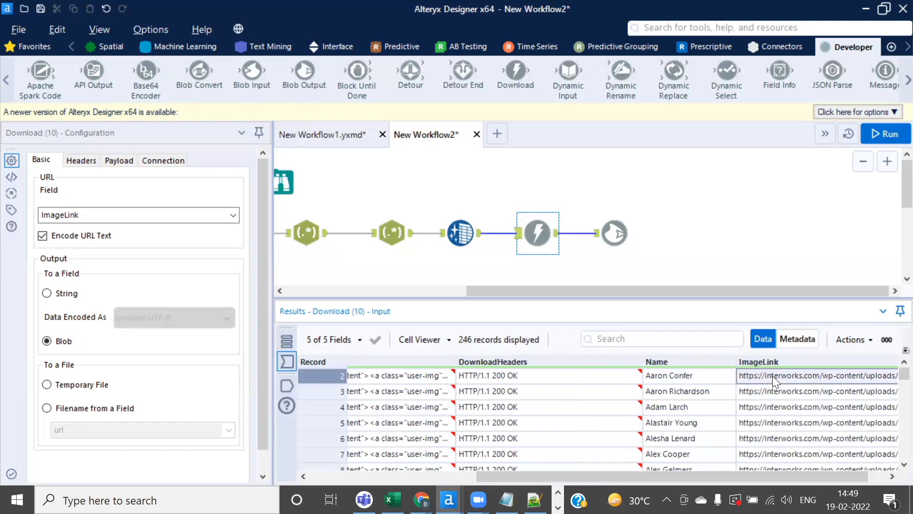
click(287, 386)
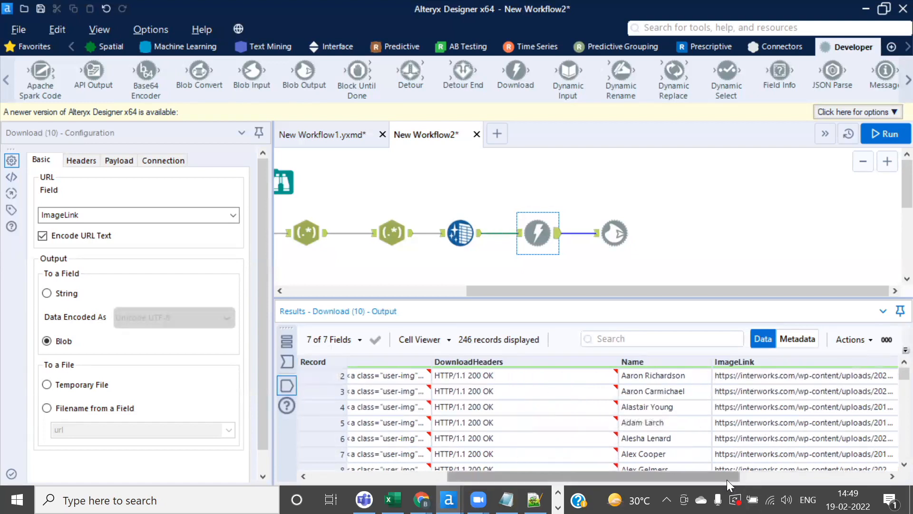
drag(727, 479, 864, 472)
click(701, 376)
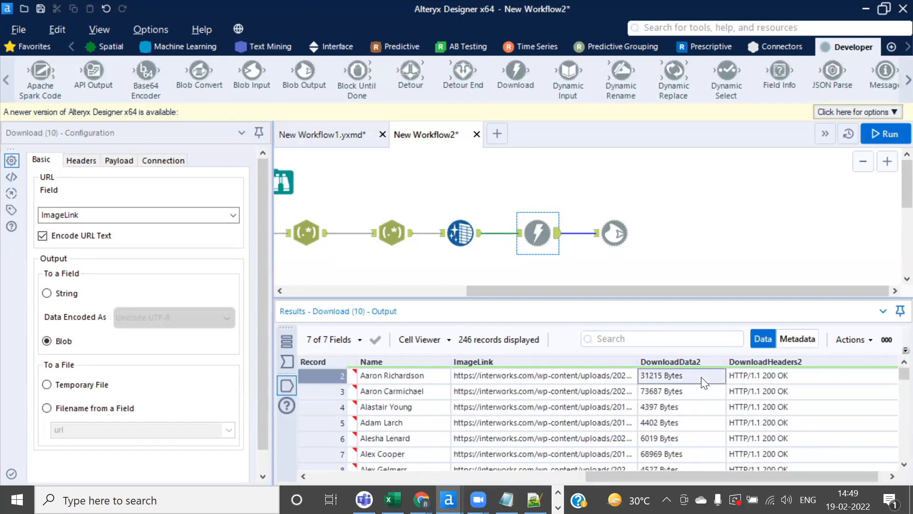
Widen the Blob Output settings to read the full Test\_photo.jpg file path
click(615, 229)
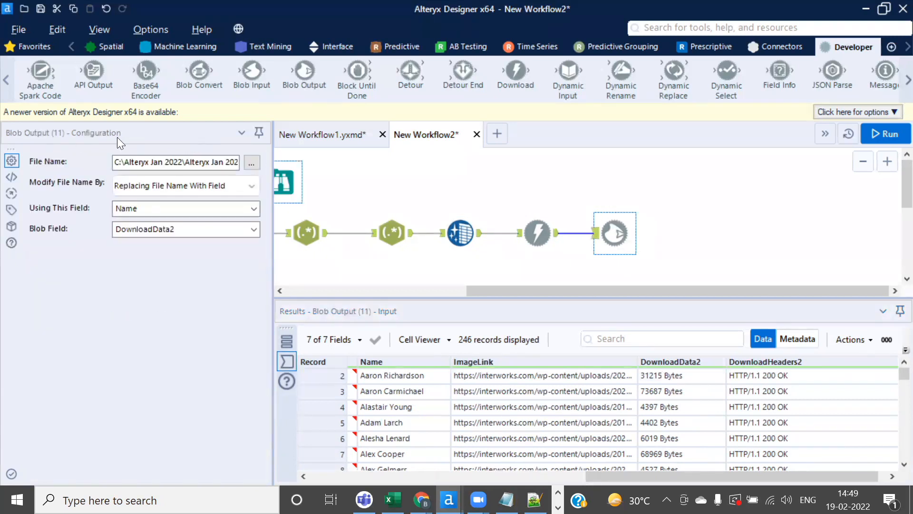
drag(273, 196, 501, 202)
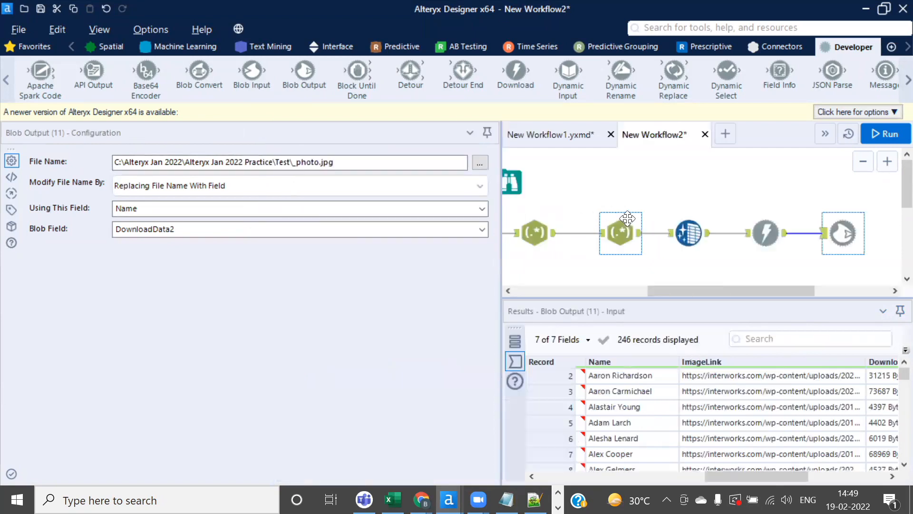
drag(358, 163, 314, 162)
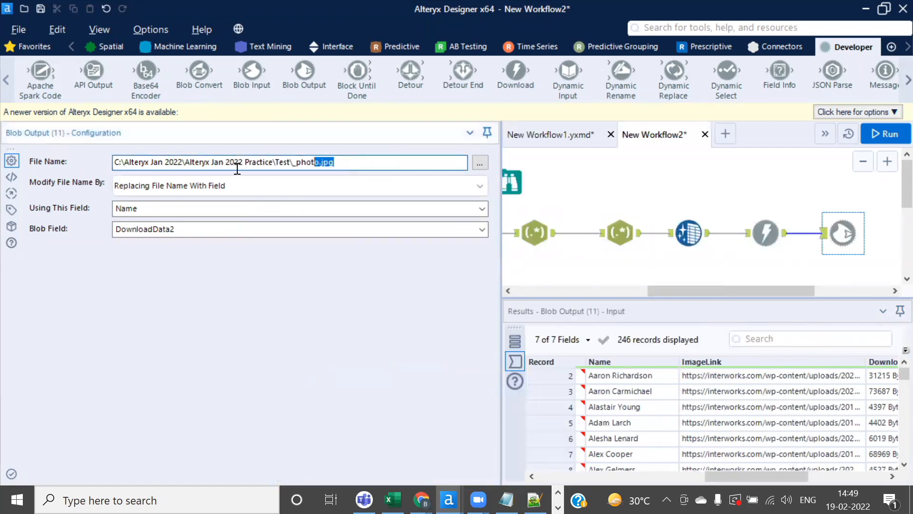
drag(237, 169, 76, 163)
click(304, 160)
drag(296, 162, 317, 163)
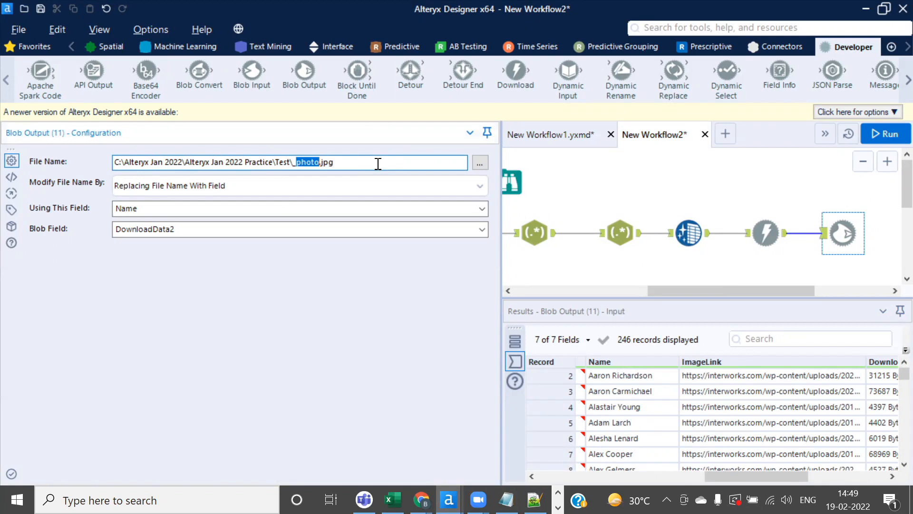
click(312, 162)
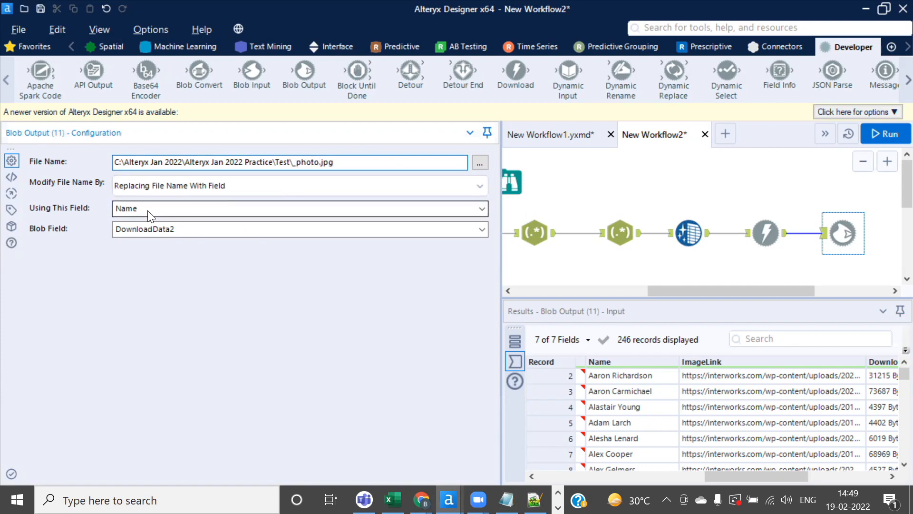
Check the Name values of records 2, 3 and 5 and keep DownloadData2 as the image field
click(625, 376)
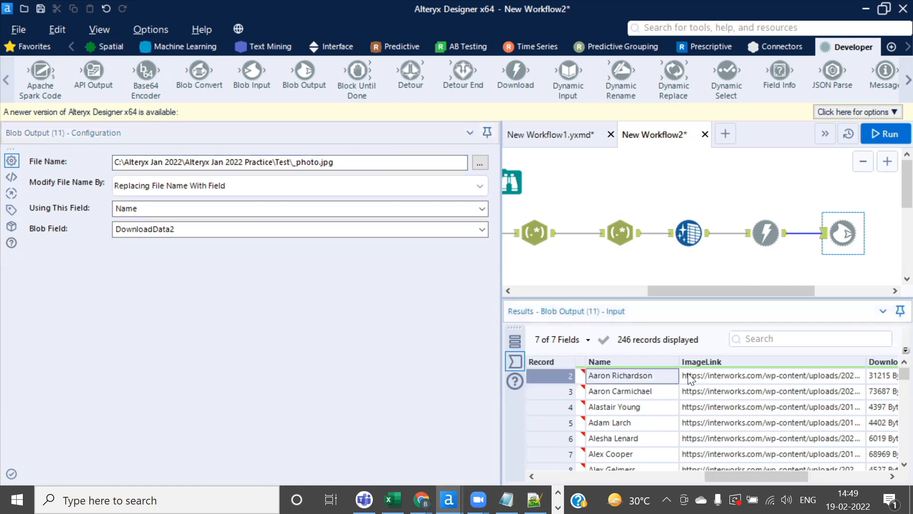
click(660, 391)
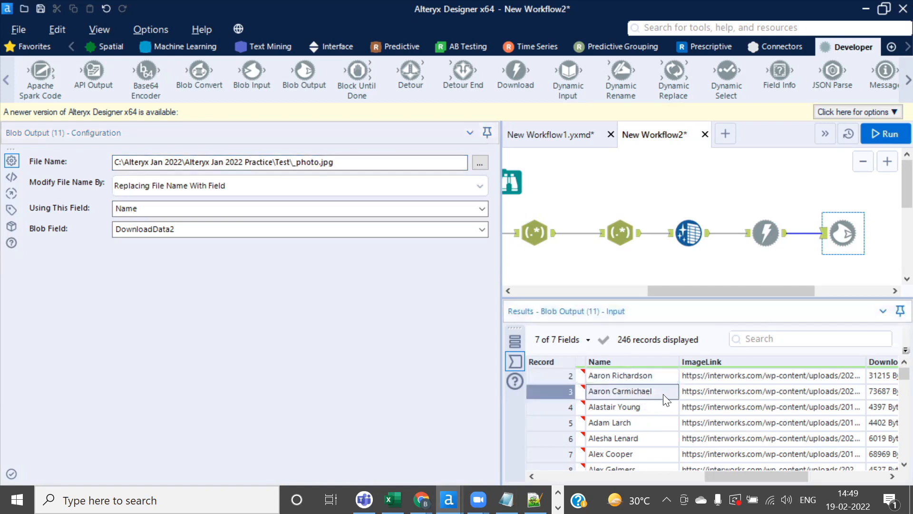
click(661, 423)
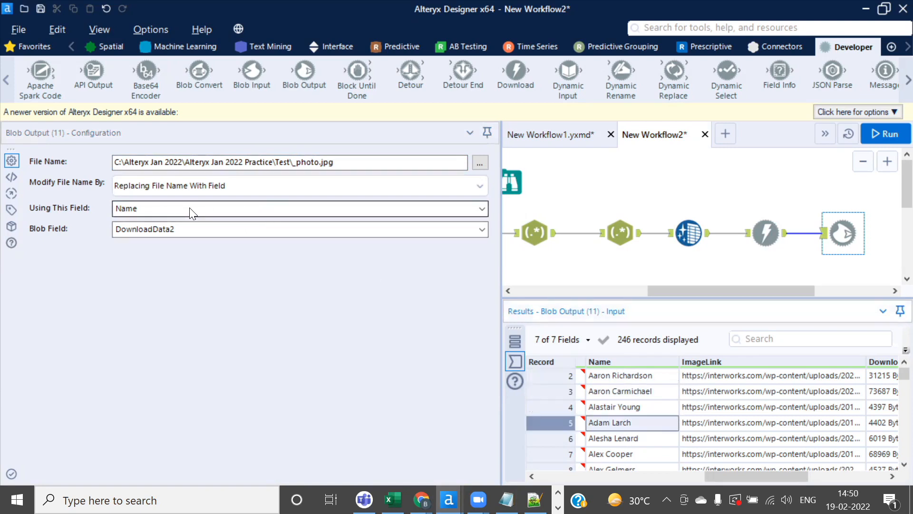
click(187, 229)
click(188, 229)
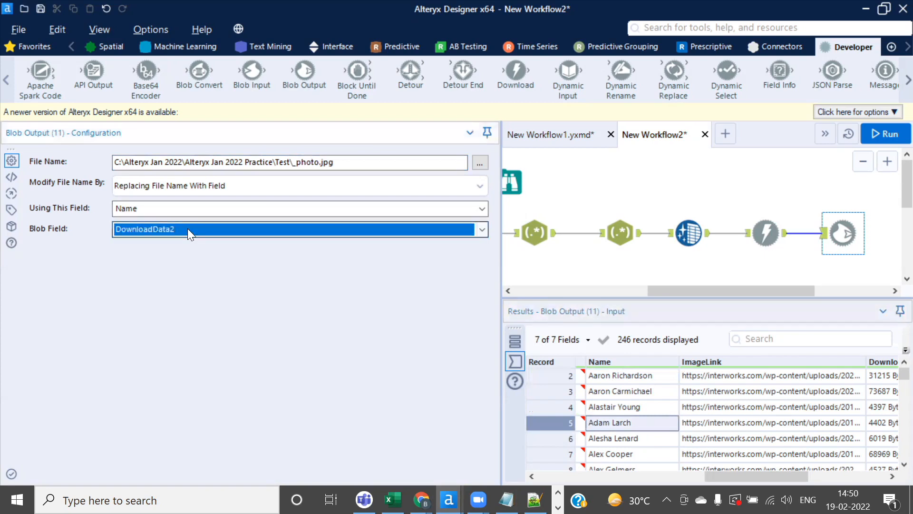
drag(792, 477, 879, 475)
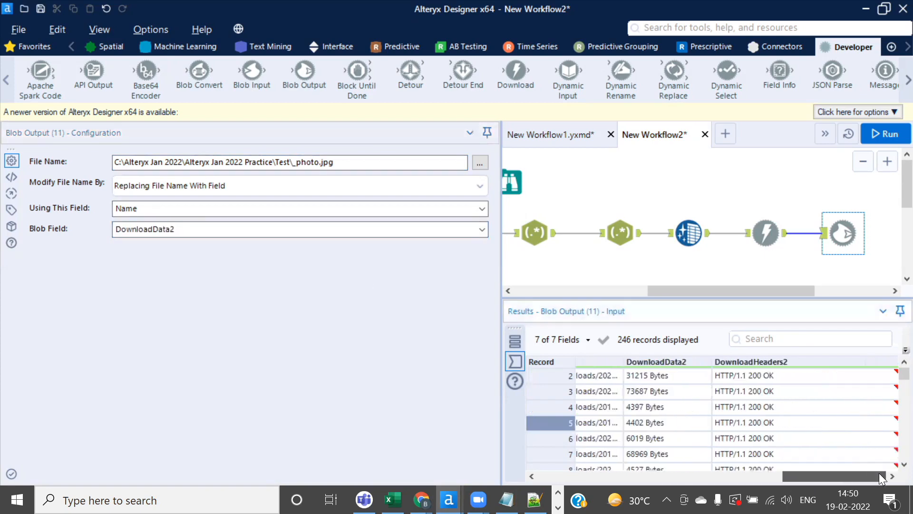
click(699, 376)
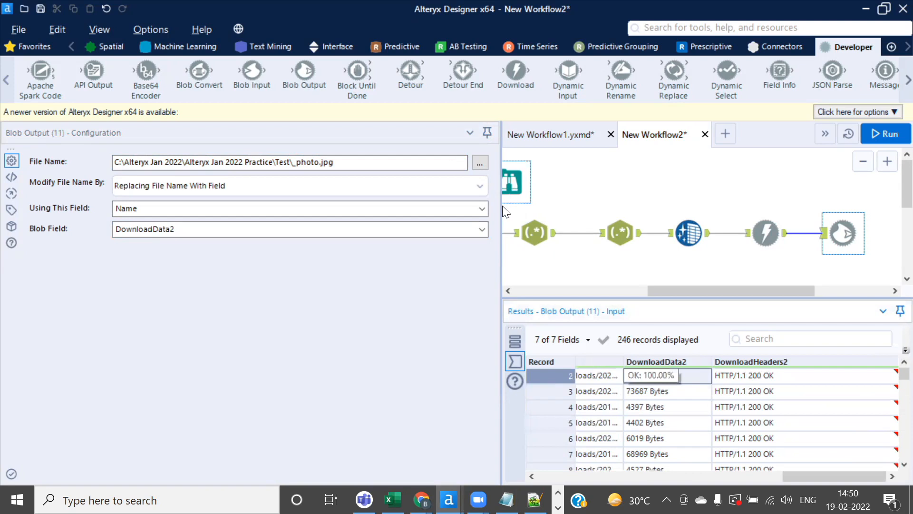
Delete the underscore so the output file name reads Test\photo.jpg
drag(501, 208, 422, 207)
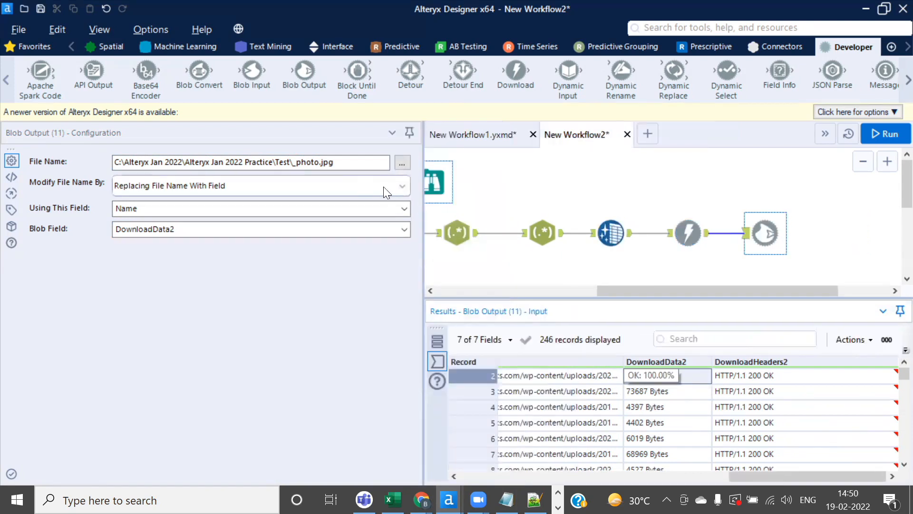
click(296, 161)
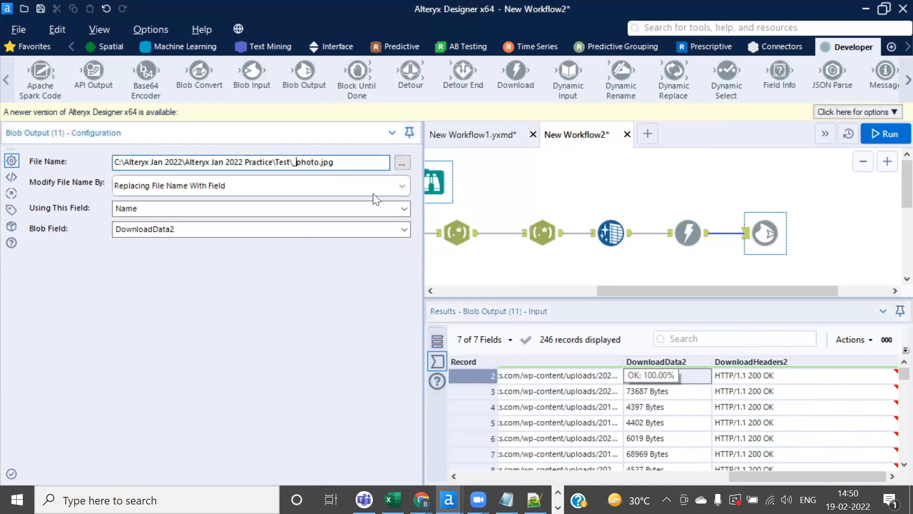
click(399, 188)
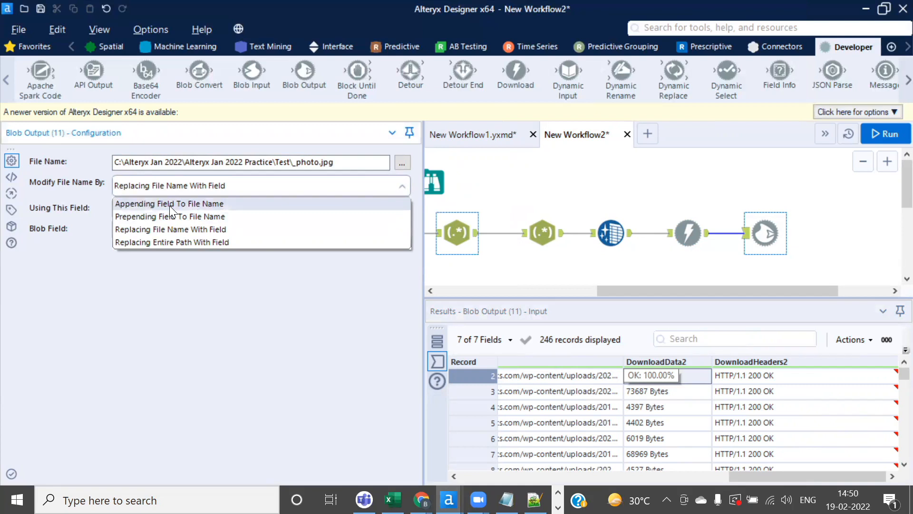
click(185, 289)
click(296, 161)
key(BackSpace)
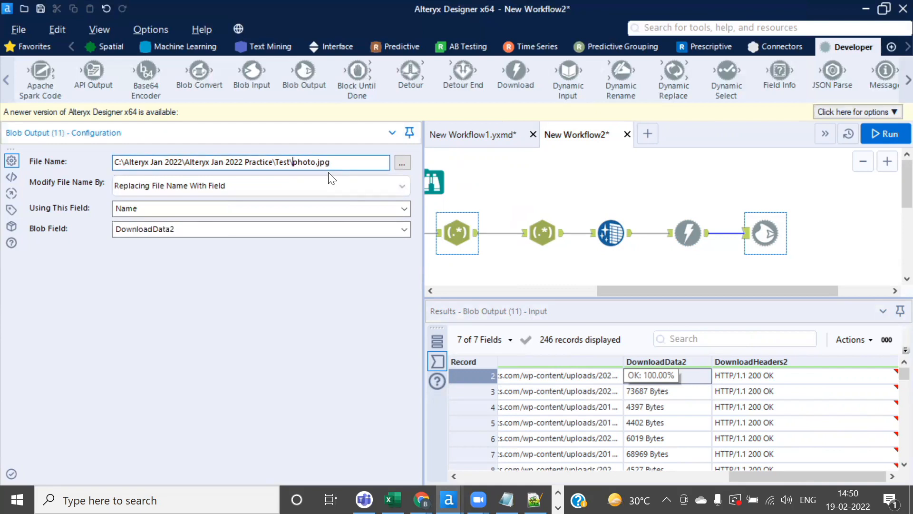
click(547, 185)
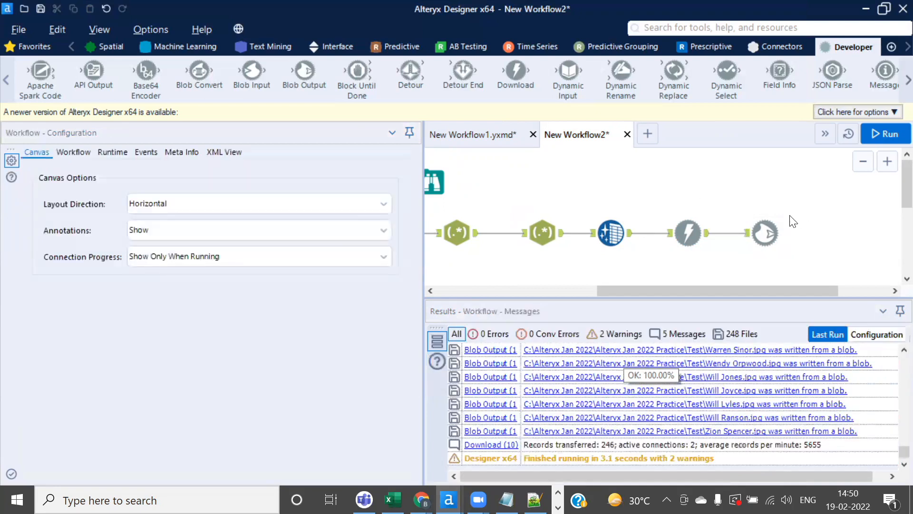
click(764, 221)
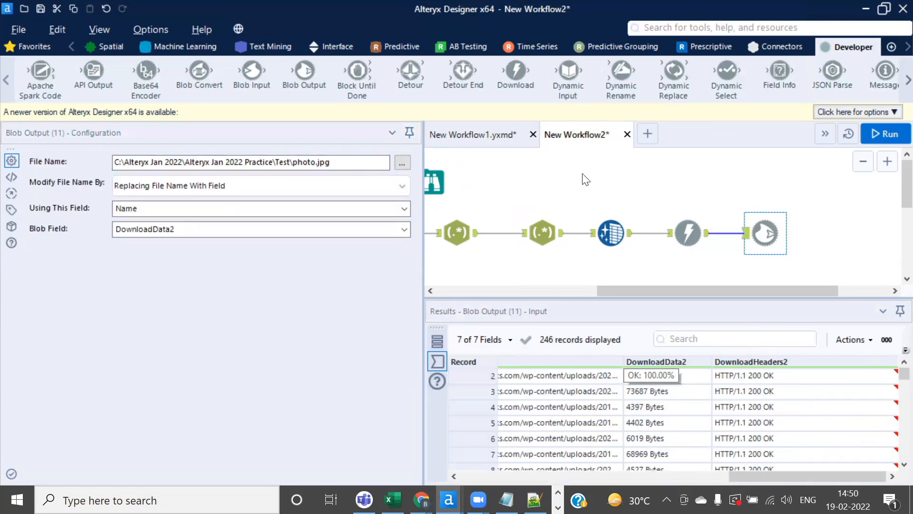
key(alt+Tab)
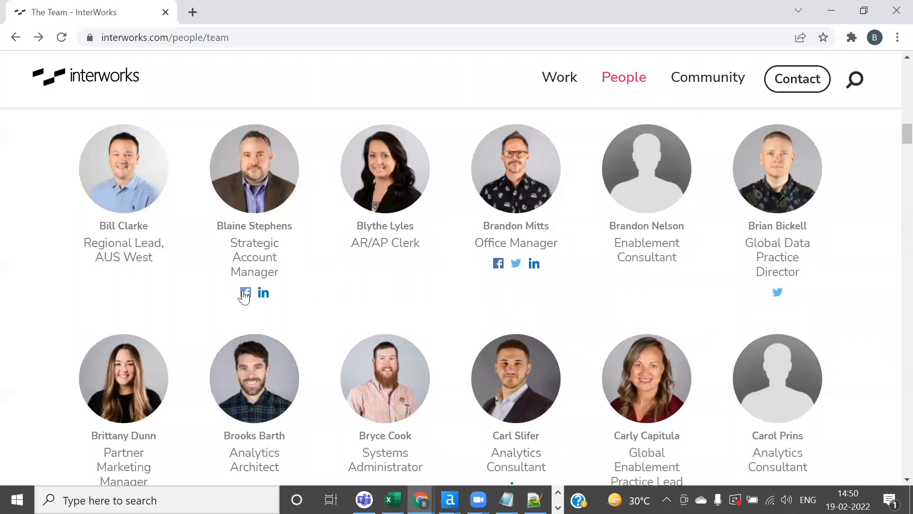
Scroll through the InterWorks team photos and names, then return to Alteryx
scroll(436, 286, up, 15)
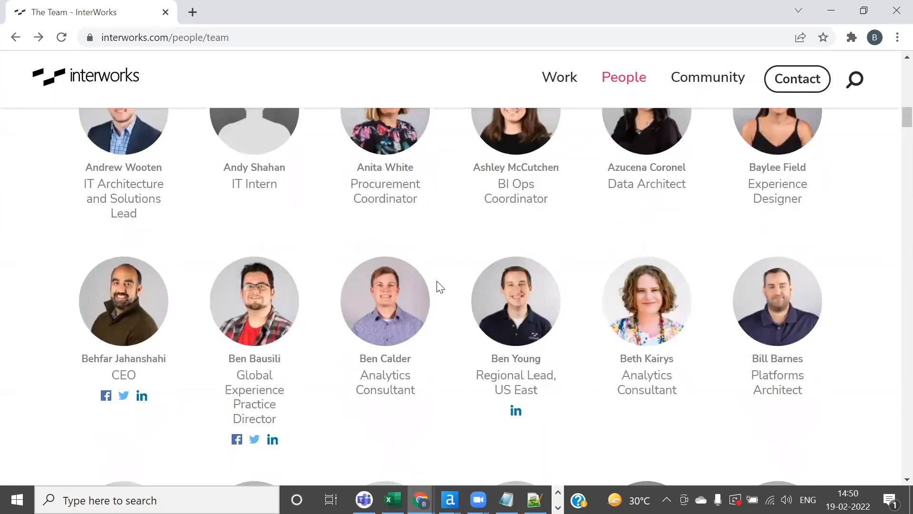
scroll(437, 285, down, 5)
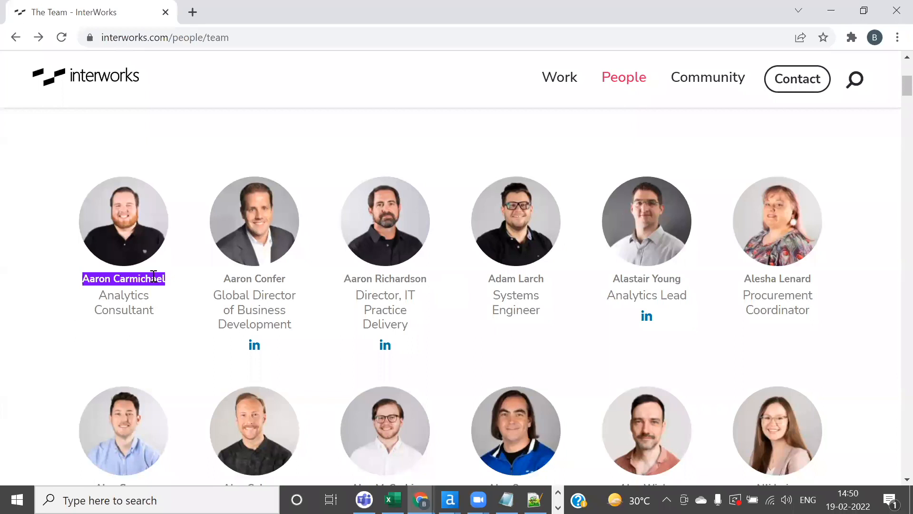
key(alt+Tab)
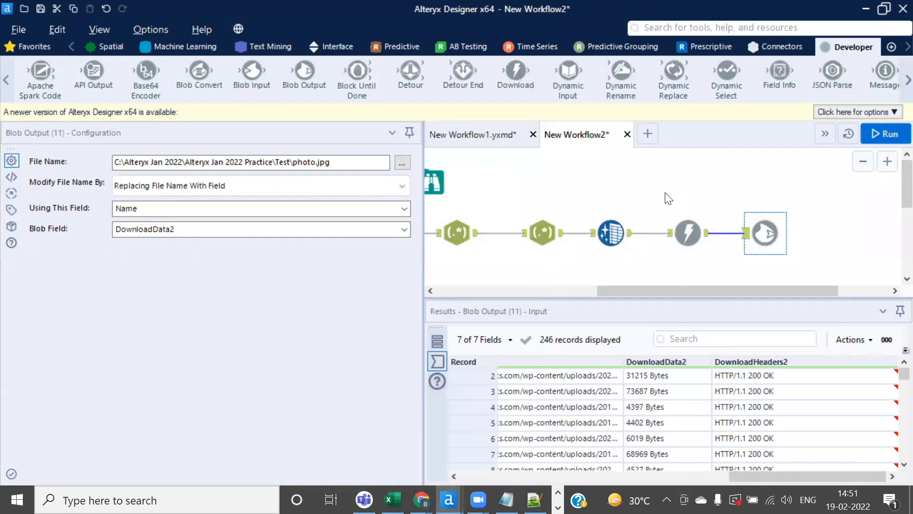
Bring up the run log showing 246 records downloaded and each JPG written from a blob
click(665, 198)
key(alt+Tab)
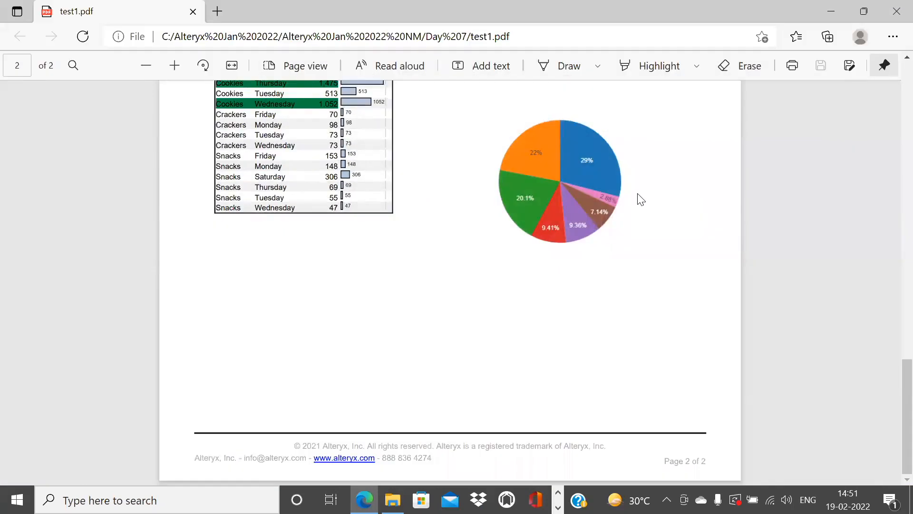
key(alt+Tab)
key(alt+Tab)
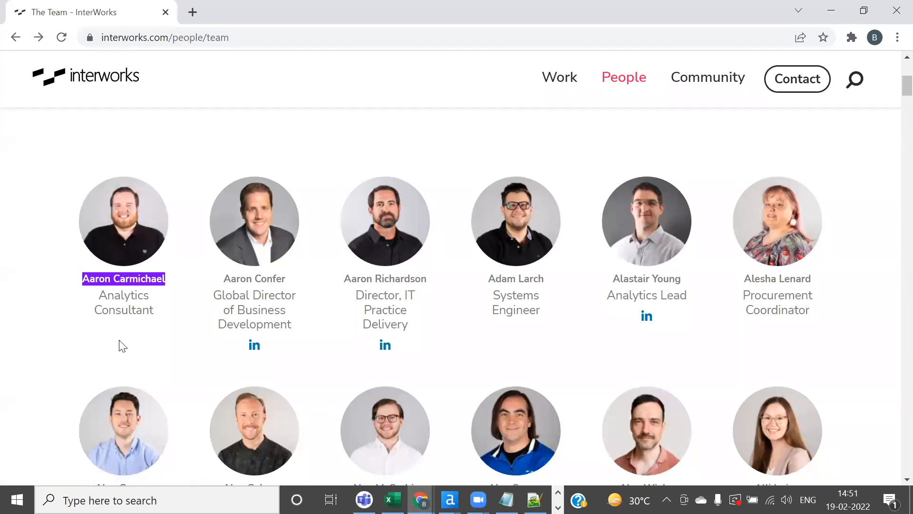
scroll(123, 344, down, 1)
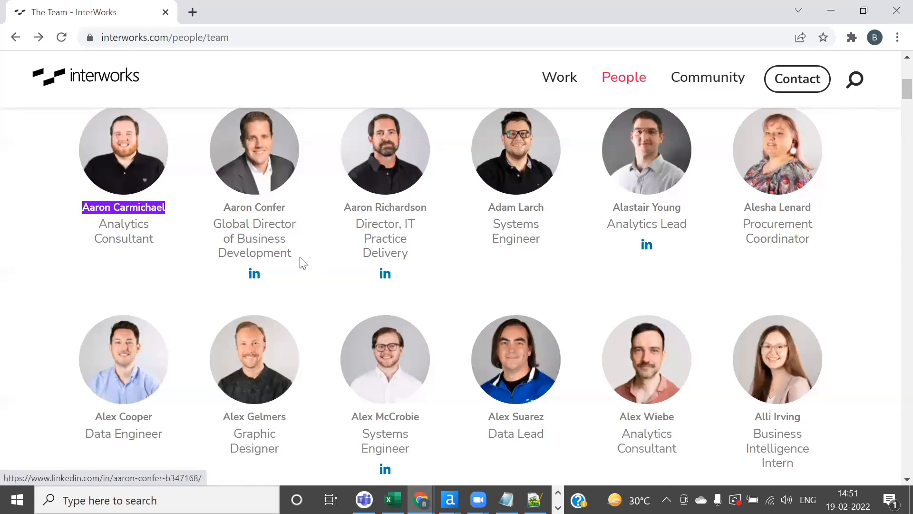
key(alt+Tab)
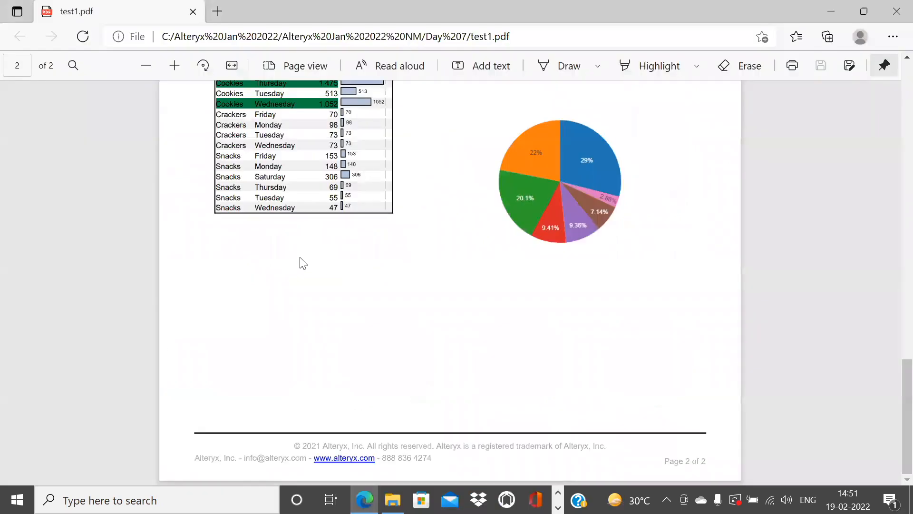
key(alt+Tab)
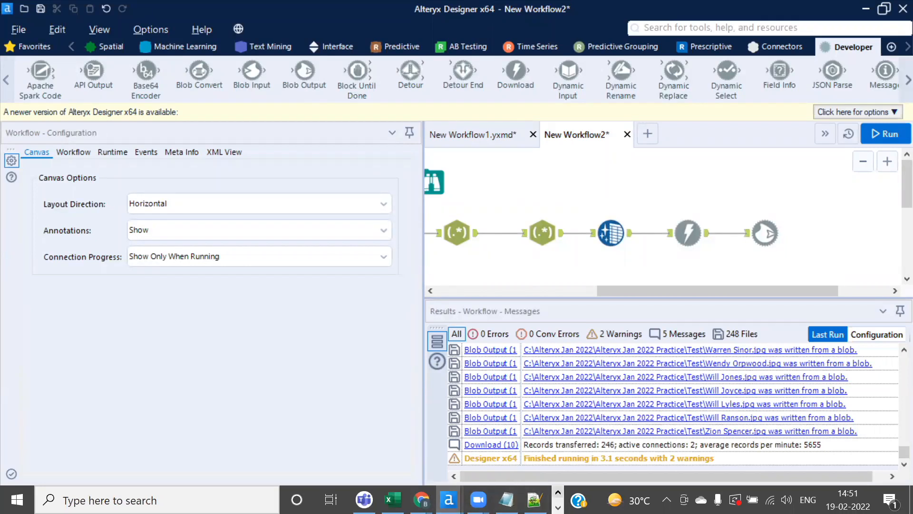
click(558, 493)
Browse to Alteryx Jan 2022 NM\Day 7\Lunch Event, then bring New Workflow2 forward
click(392, 500)
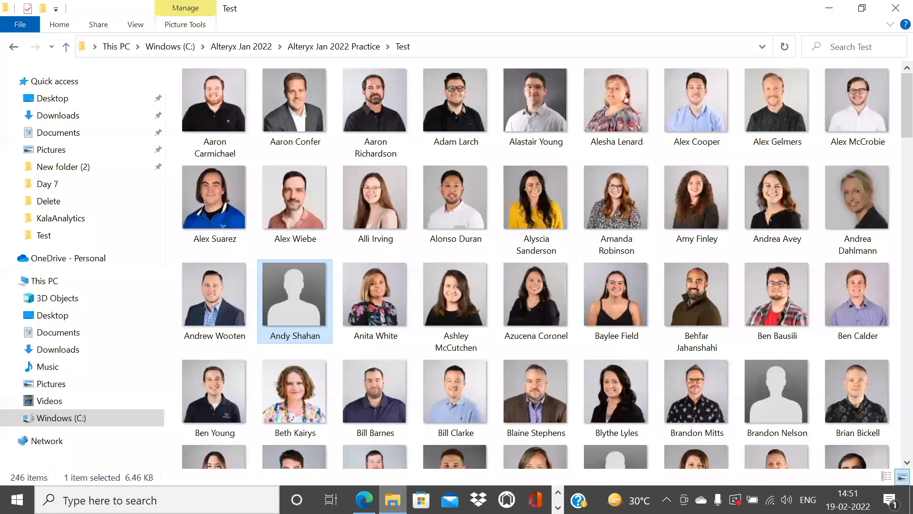
click(246, 48)
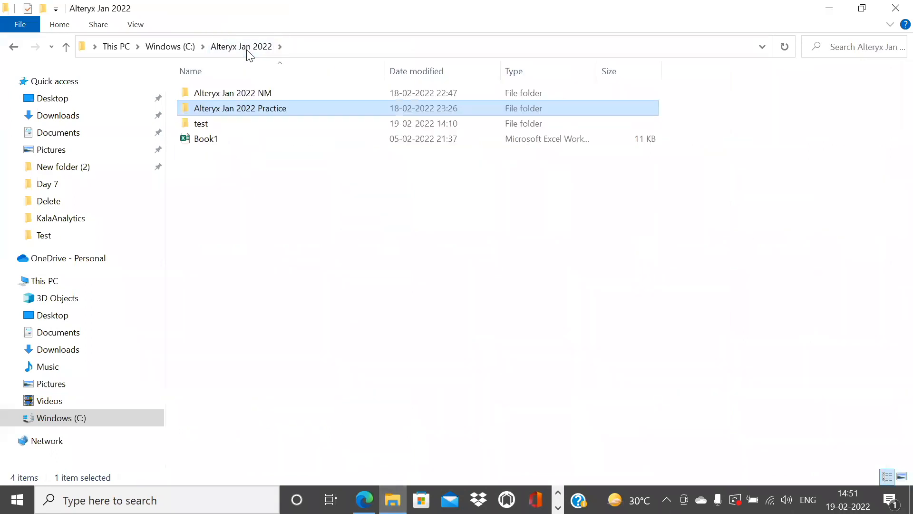
double_click(235, 94)
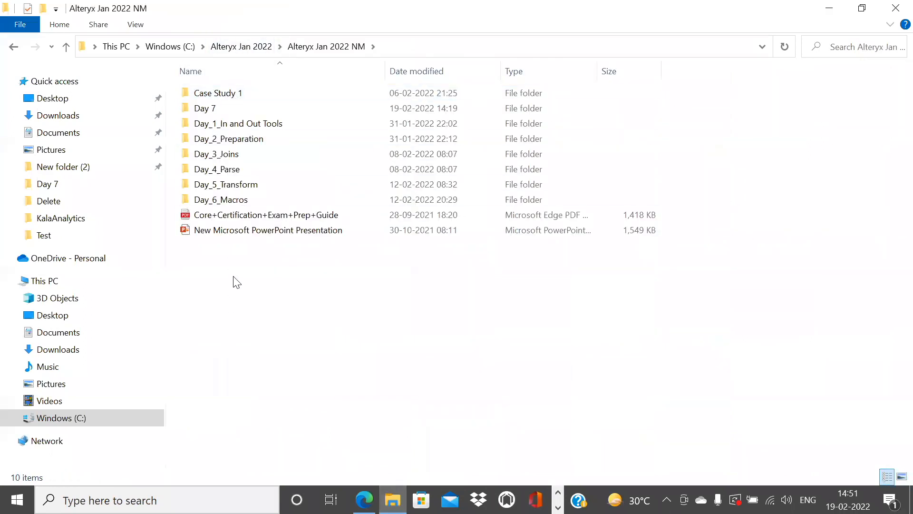
double_click(213, 111)
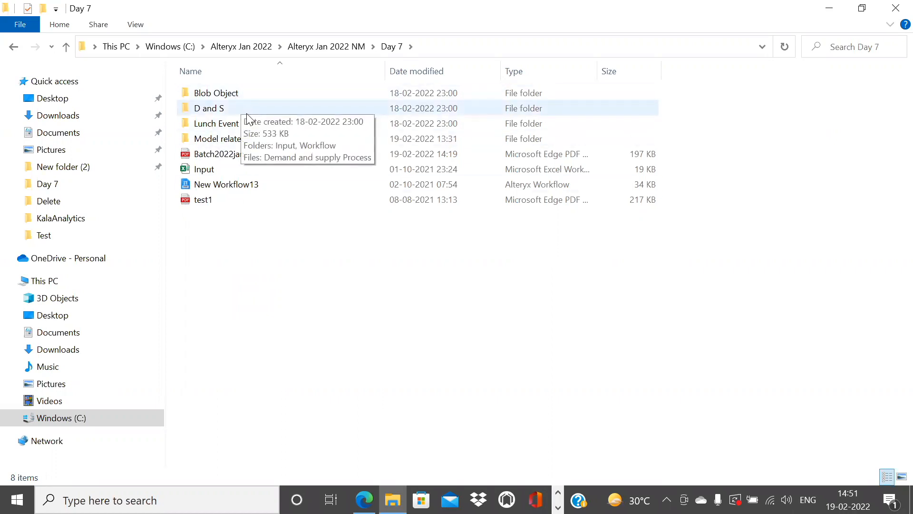
double_click(222, 129)
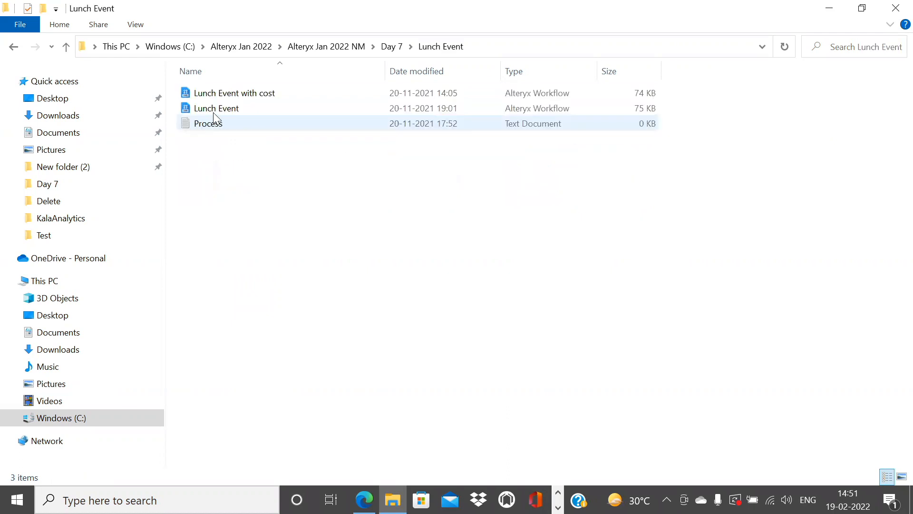
click(214, 109)
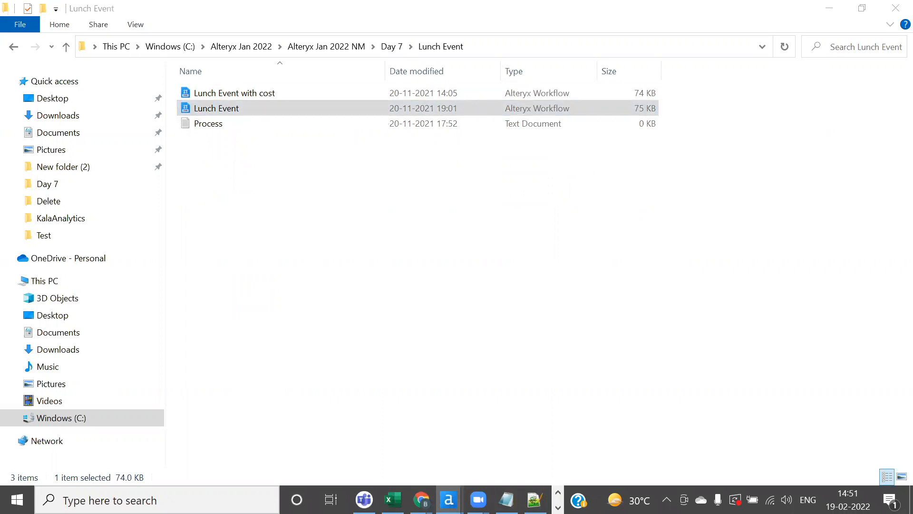
mouse_move(448, 499)
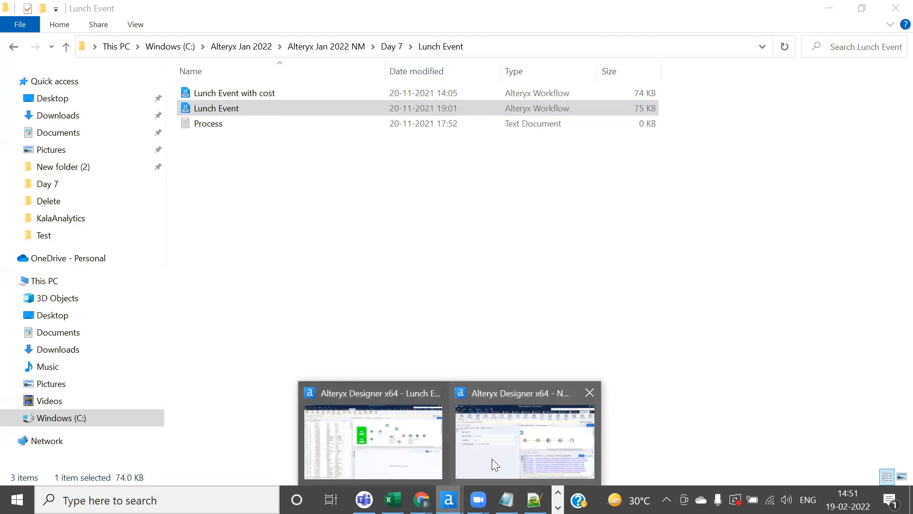
click(536, 430)
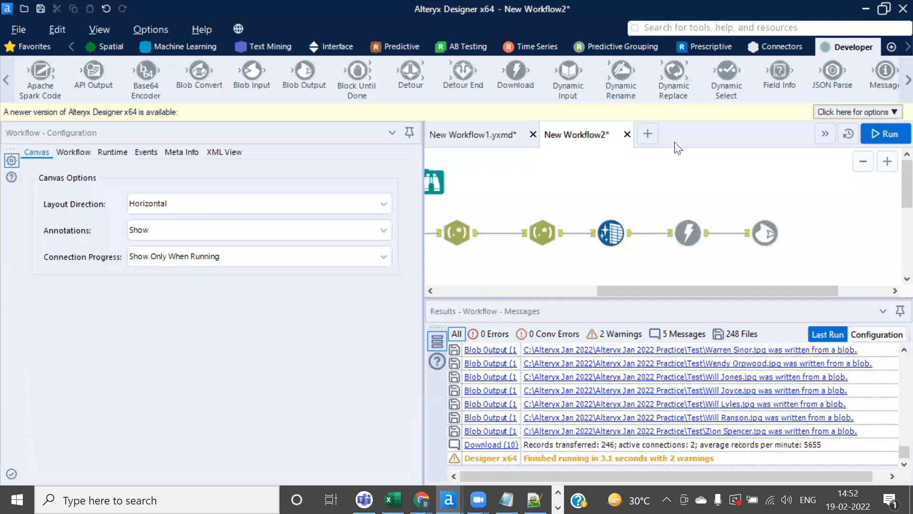
Paste the Locations and Customers text inputs into a new workflow and run it for 317 customer records
click(648, 133)
drag(423, 163, 303, 162)
key(ctrl+v)
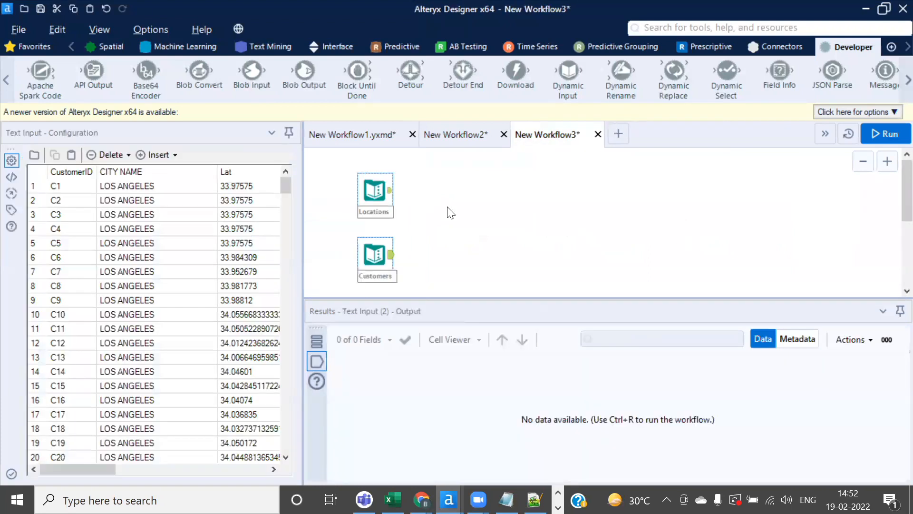
click(885, 134)
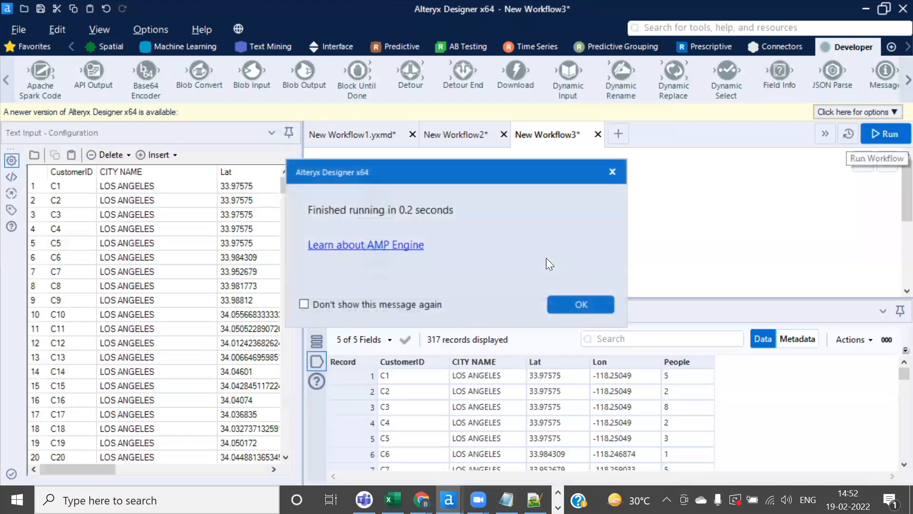
click(571, 304)
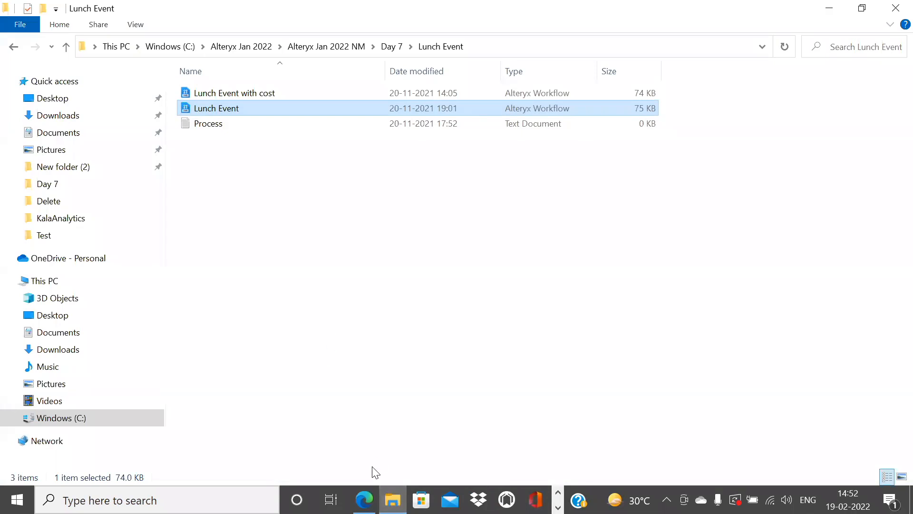
Move File Explorer out of the way and close both unreachable 'lunch' tabs in Edge
double_click(320, 18)
drag(389, 24, 389, 0)
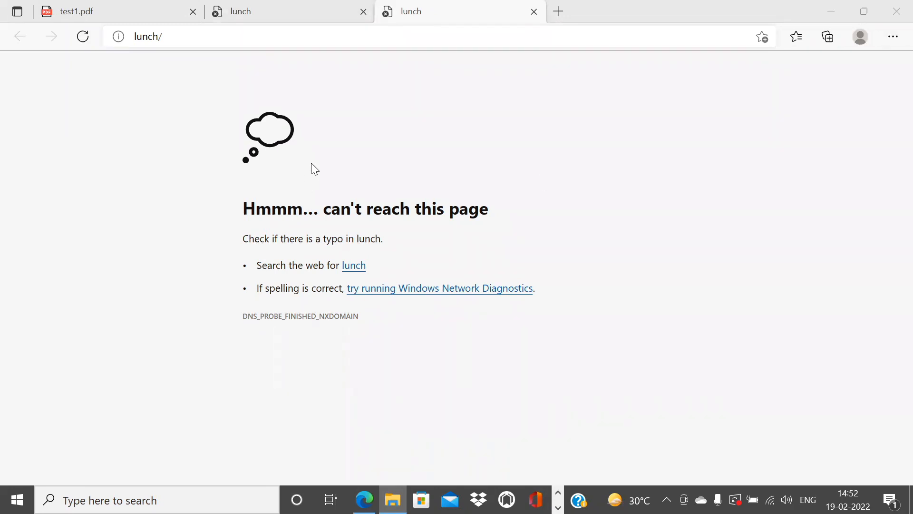
click(534, 11)
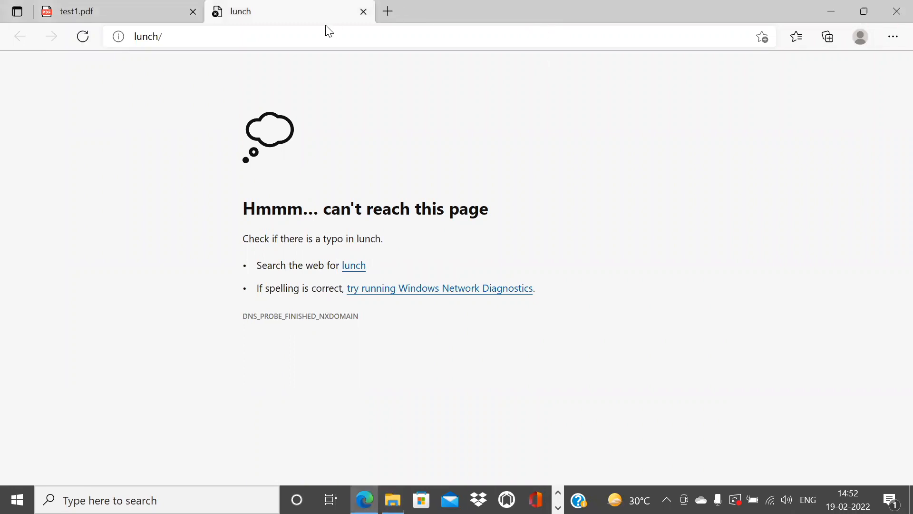
click(363, 12)
Return to Alteryx and rerun the workflow
click(830, 8)
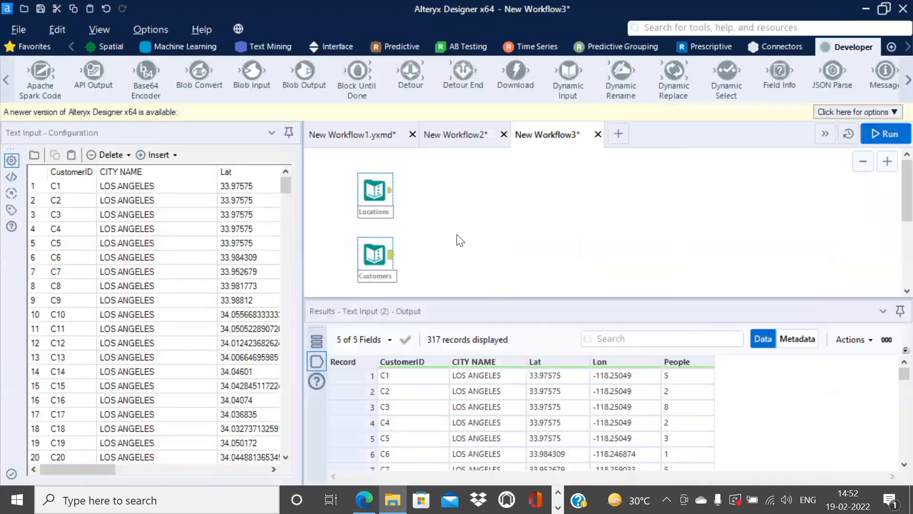
click(442, 234)
click(884, 134)
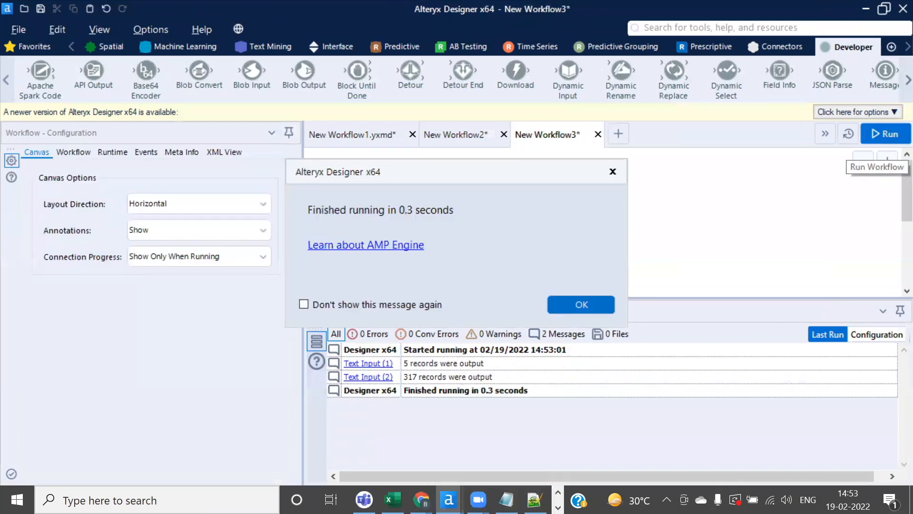
click(607, 305)
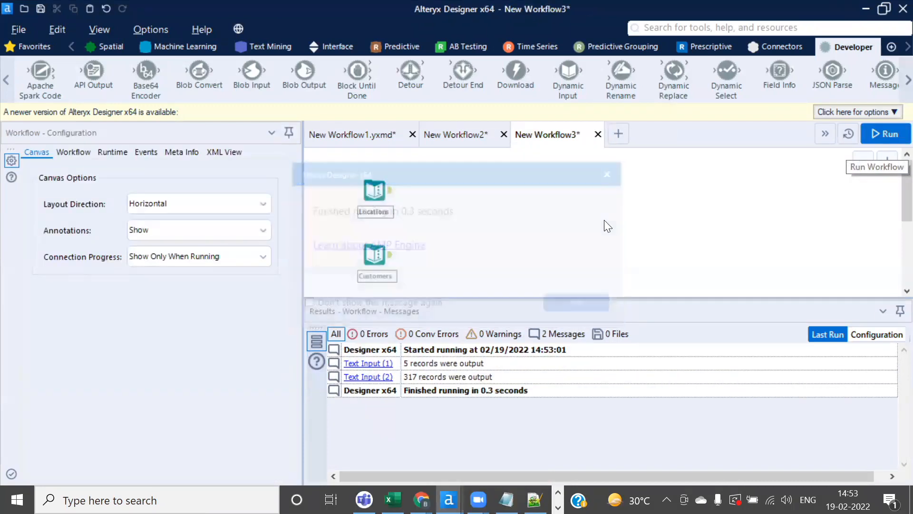
Compare the 5 Locations records and 317 Customers records in an enlarged Results panel
click(386, 196)
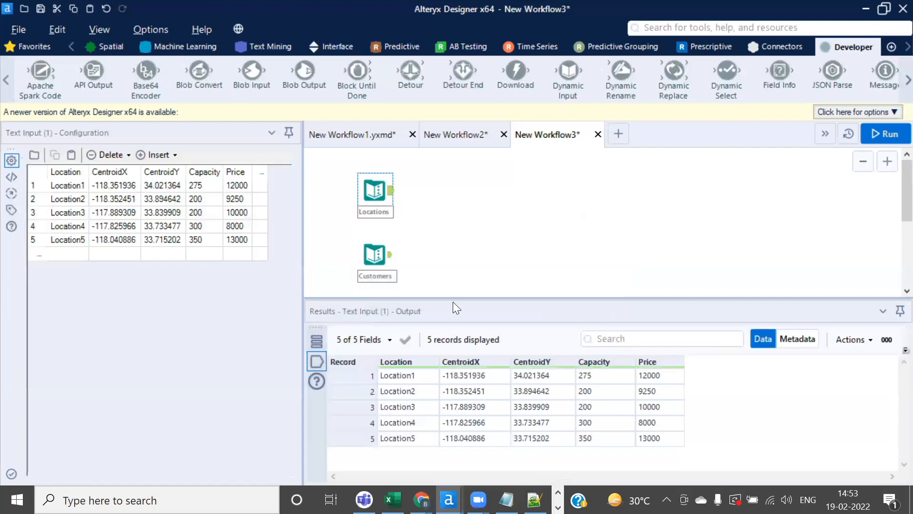
drag(442, 298, 442, 286)
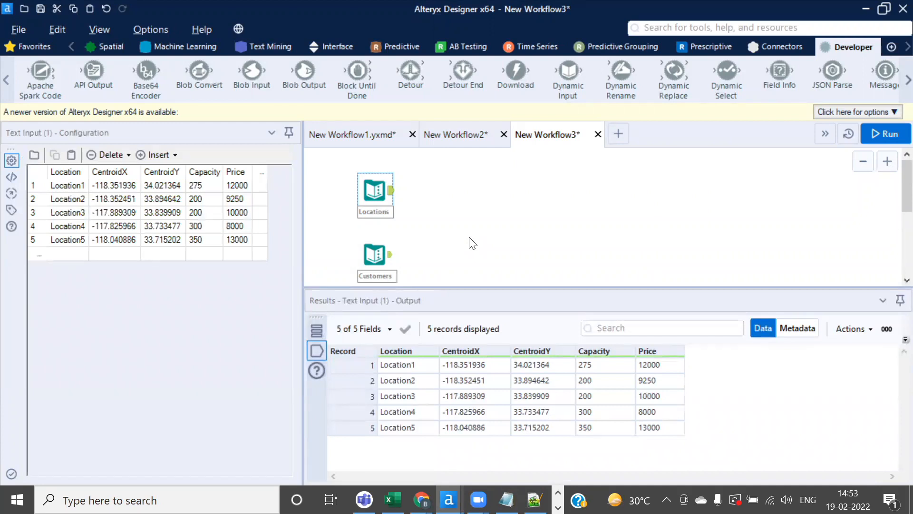
click(388, 258)
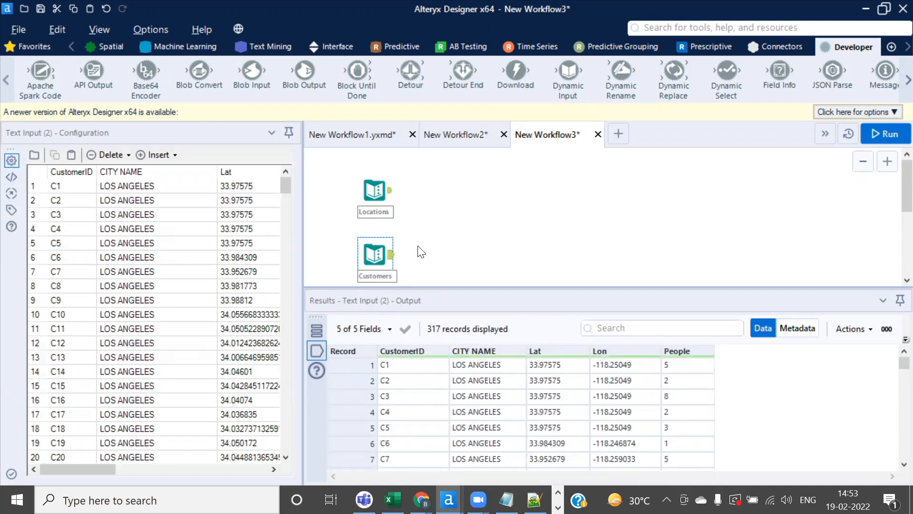
click(370, 188)
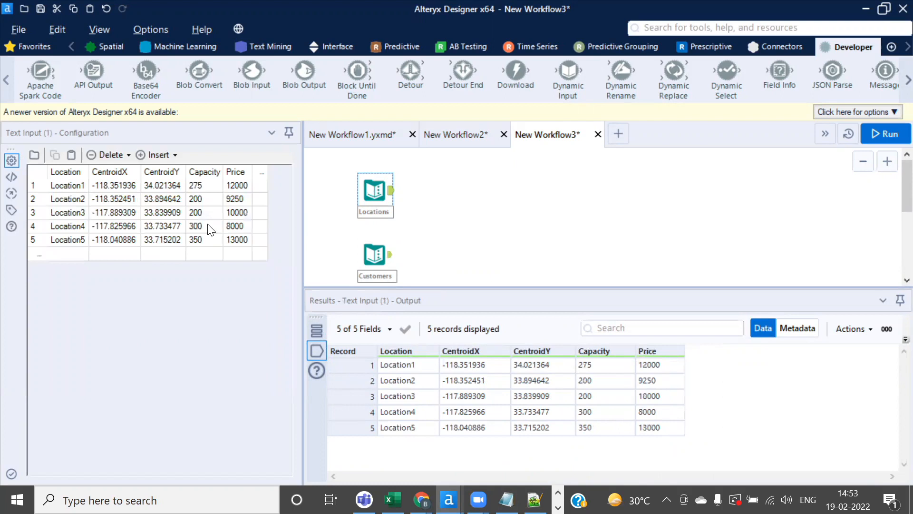
click(377, 255)
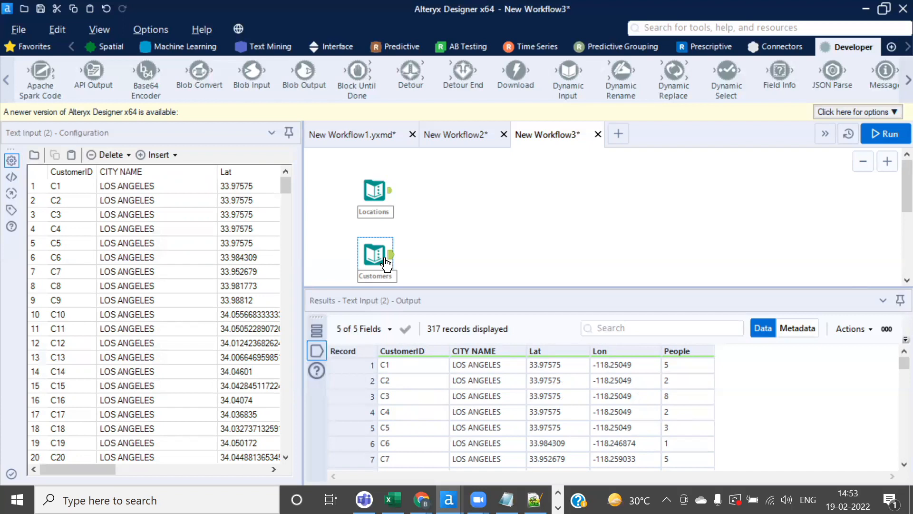
click(374, 190)
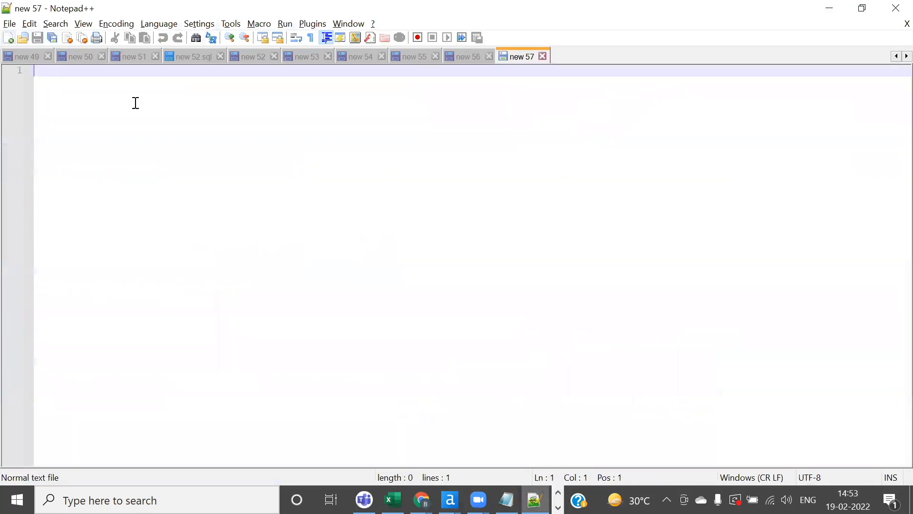
Under 'Event', note that 271 will come only if the location is less than 10 miles
text(Event)
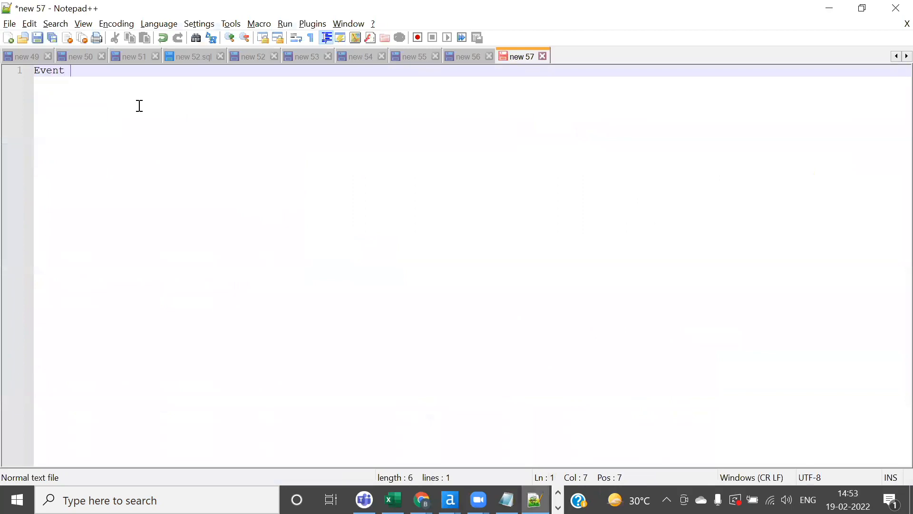
key(Return)
key(Return)
key(Return)
key(Return)
key(Return)
key(Return)
key(Return)
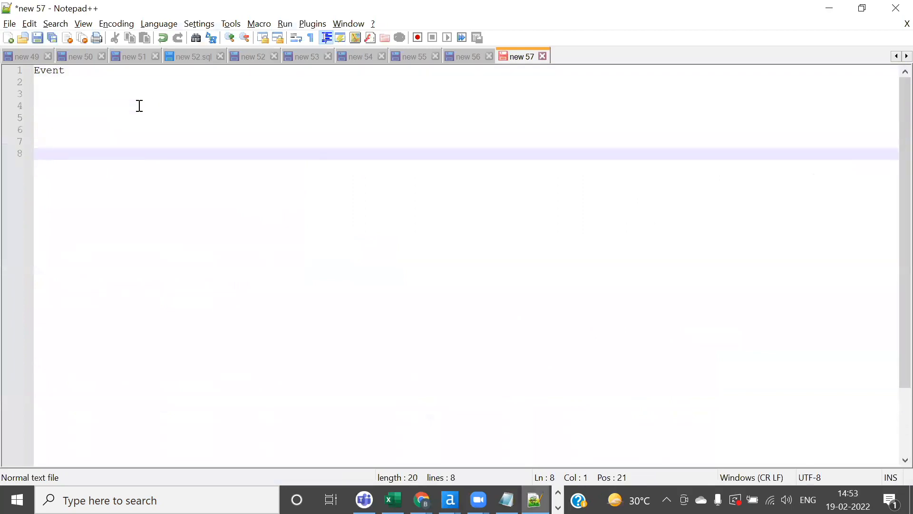
text(271   - we are ready to )
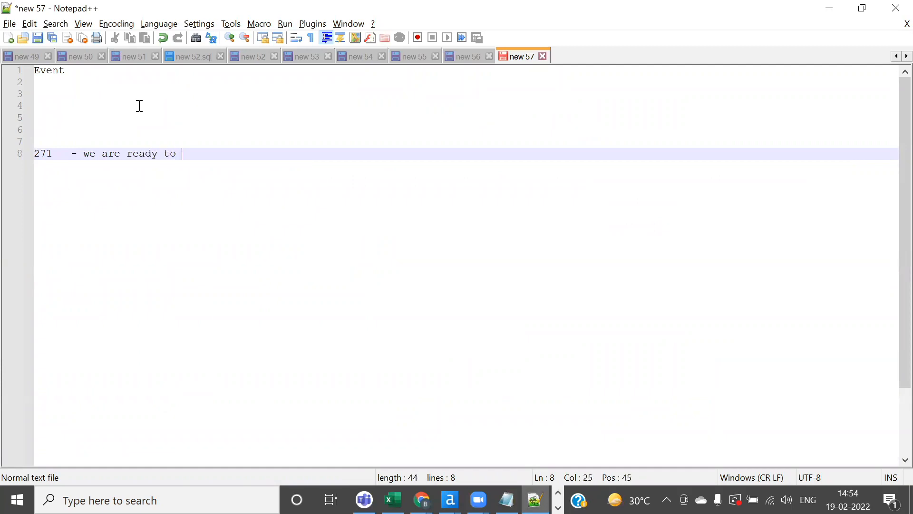
text(come to an event only )
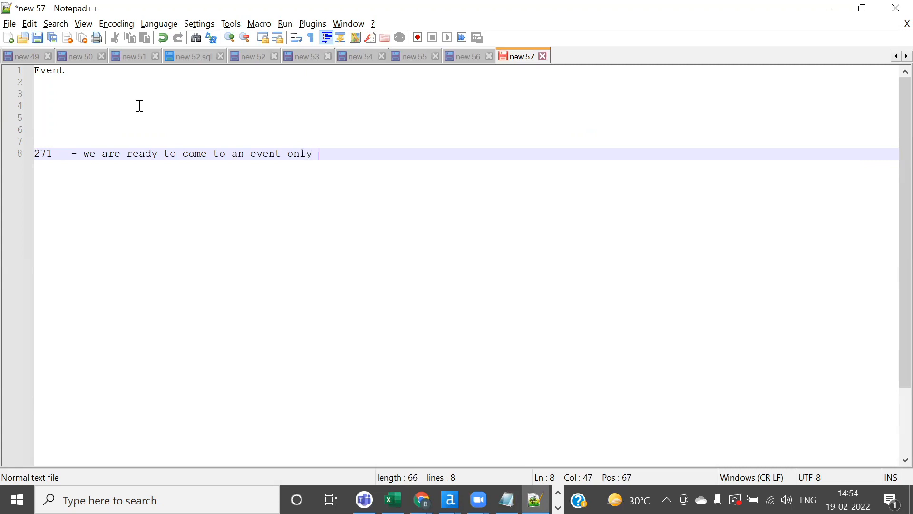
text(if the location i)
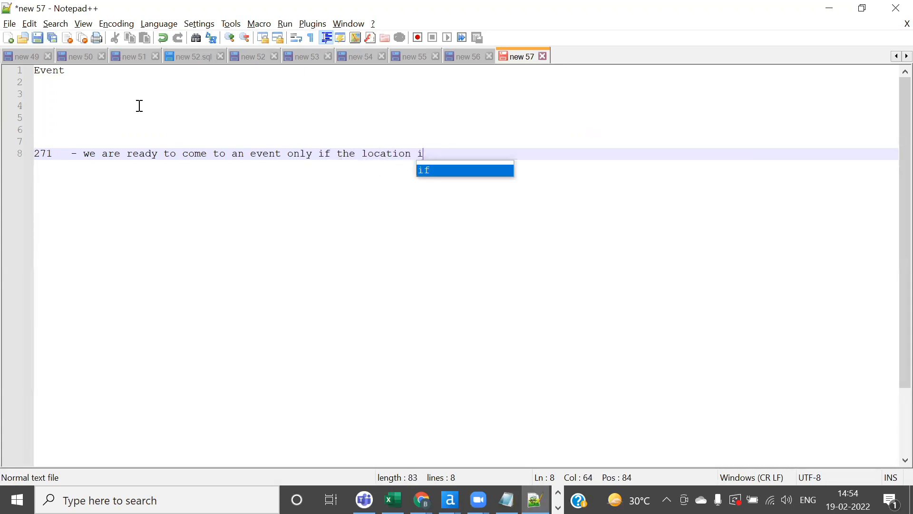
text(s le)
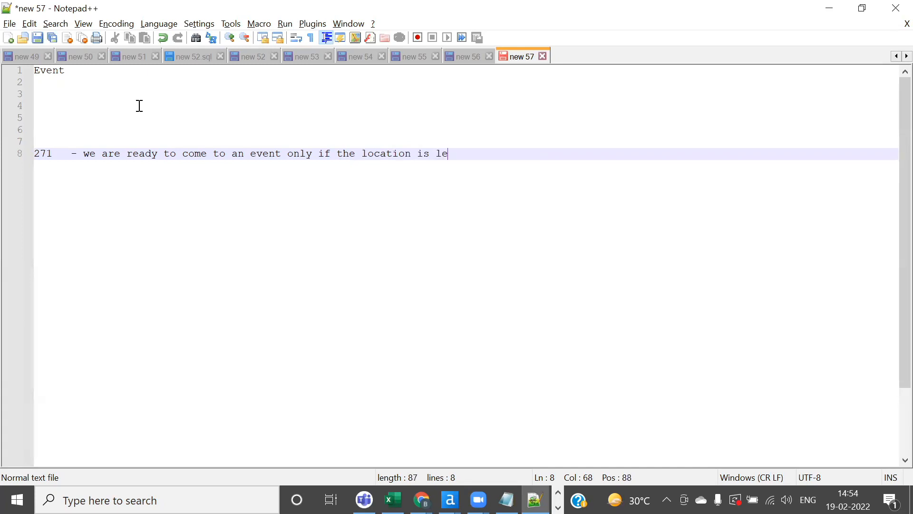
text(ss then 10miles)
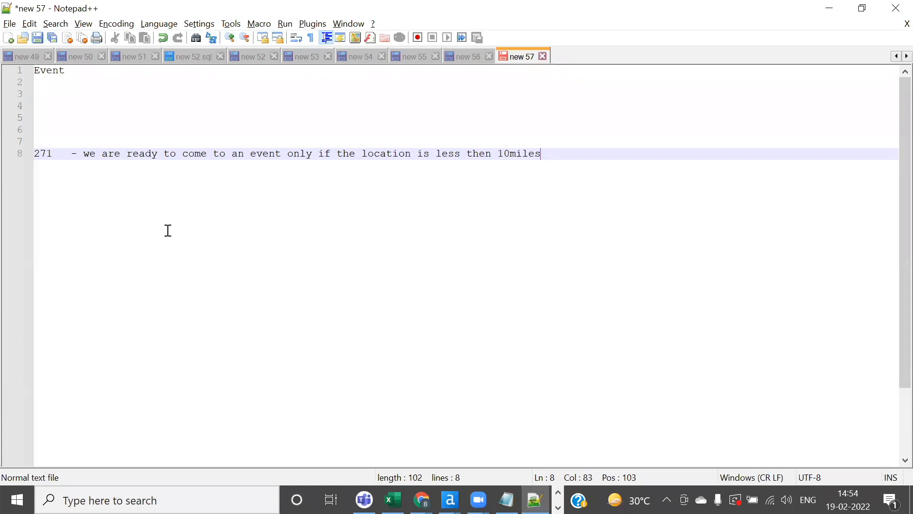
key(alt+Tab)
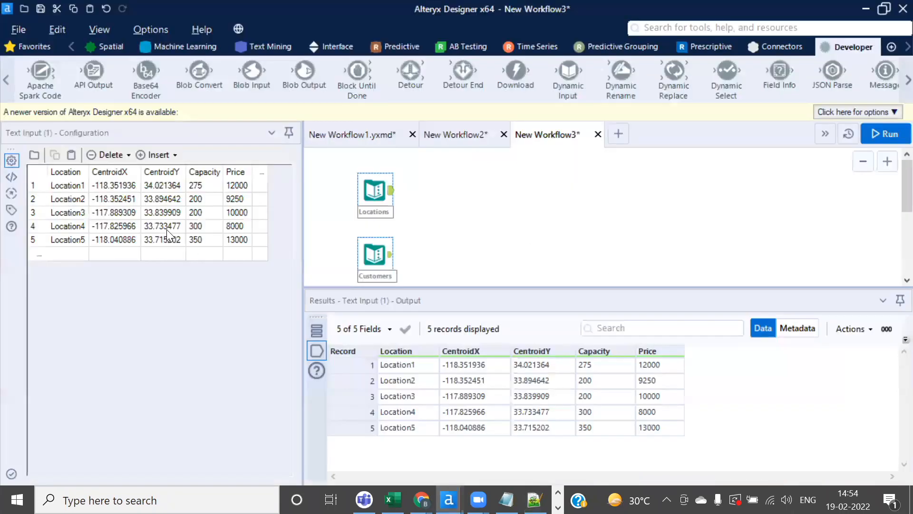
Review the Locations grid's Capacity, Price and CentroidX/CentroidY values for the five locations
click(215, 210)
drag(64, 190, 239, 256)
click(206, 187)
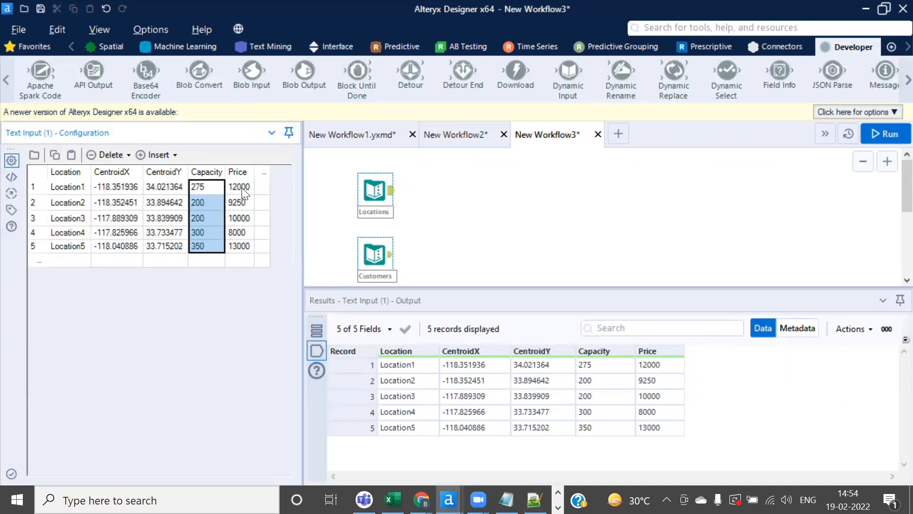
drag(241, 188, 240, 232)
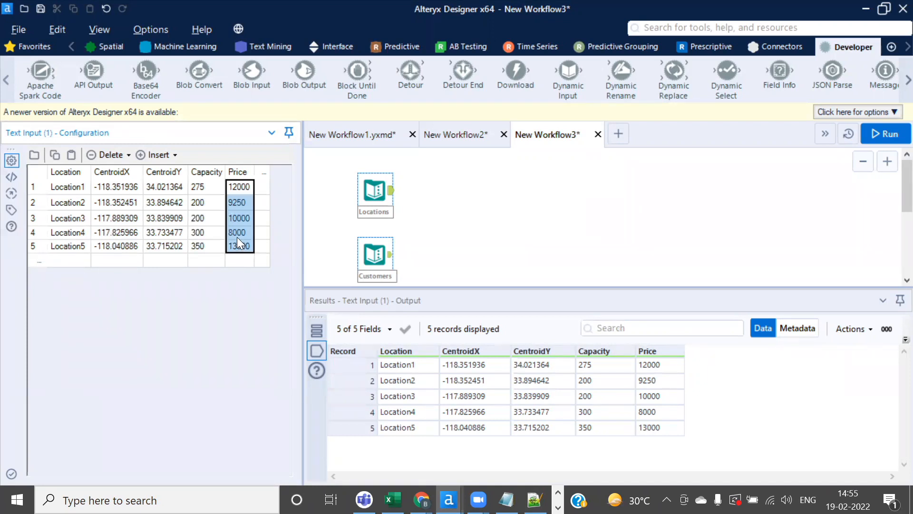
drag(124, 187, 176, 254)
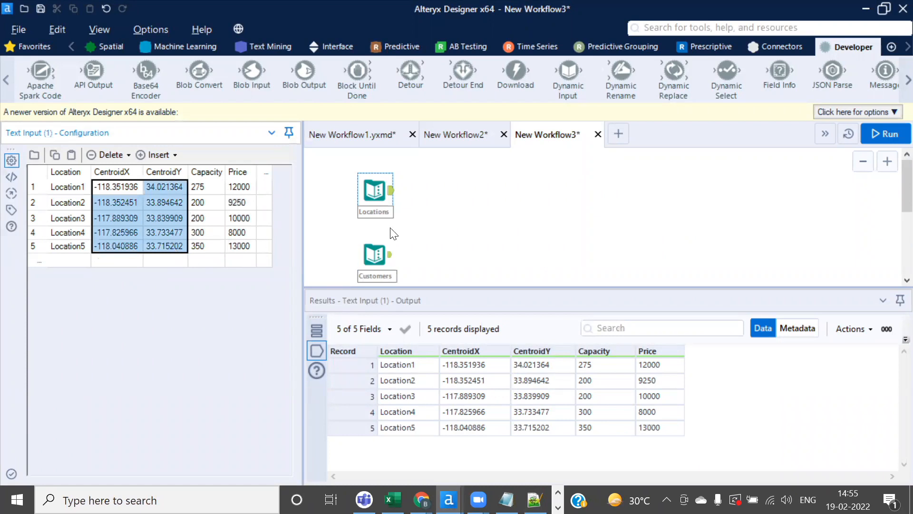
click(430, 205)
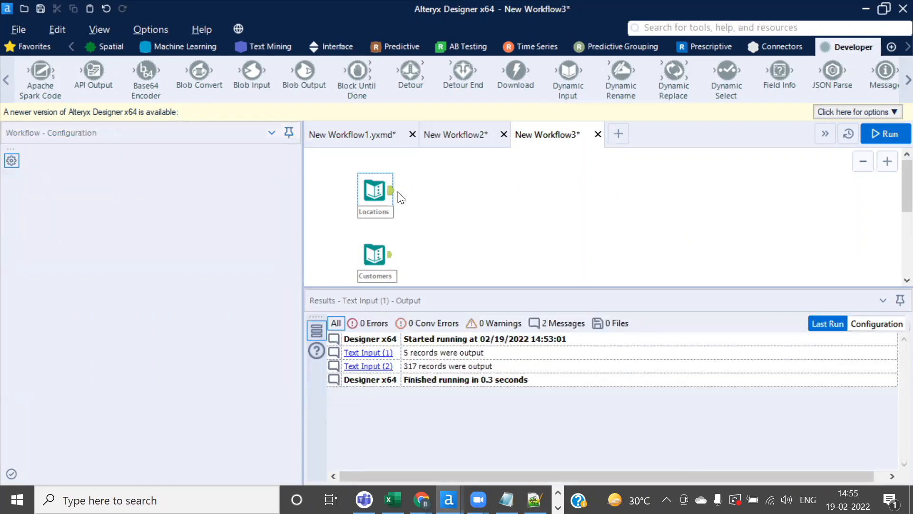
click(391, 197)
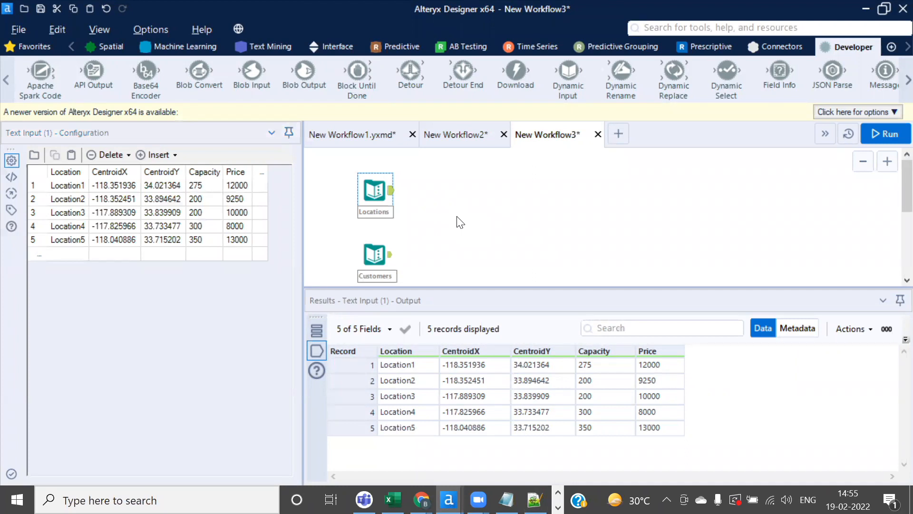
Scroll the tool category tabs and bring up the Spatial tools
click(891, 47)
click(891, 47)
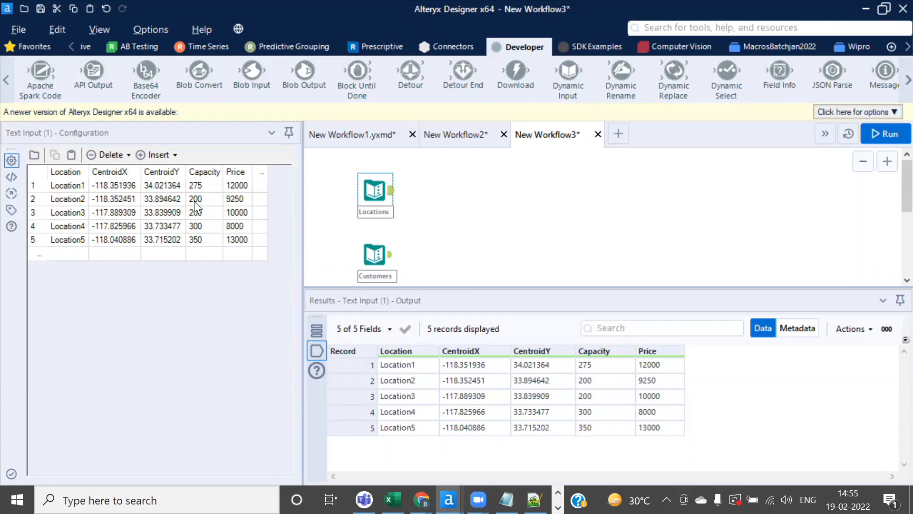
click(72, 46)
click(72, 47)
click(72, 46)
click(73, 46)
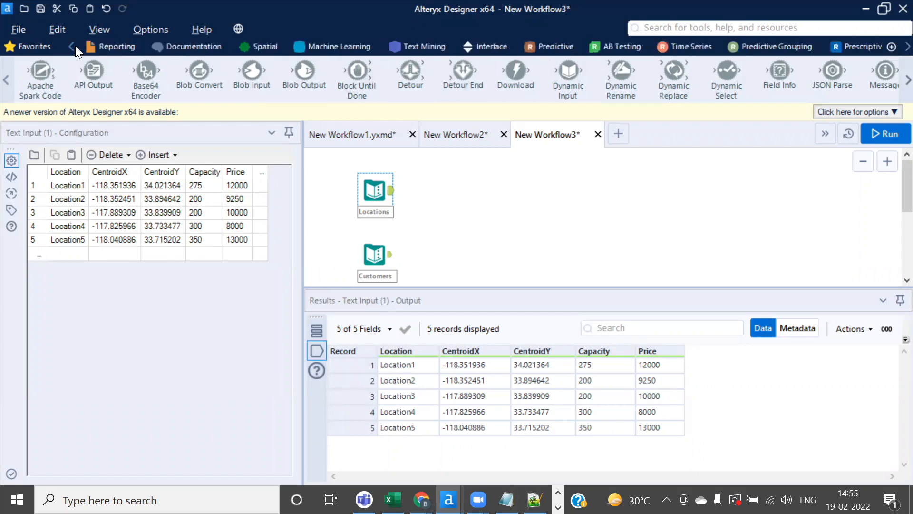
click(258, 46)
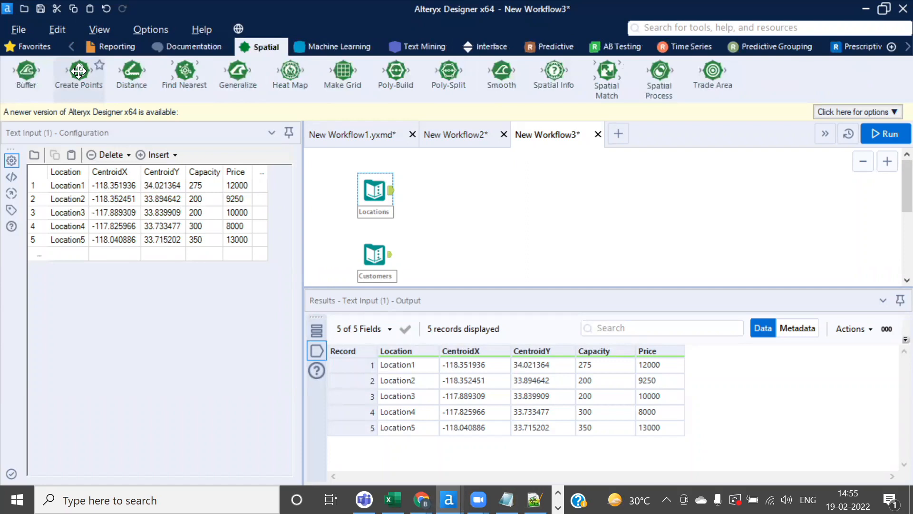
Add Create Points after Locations with CentroidX as longitude and CentroidY as latitude
drag(79, 71, 459, 191)
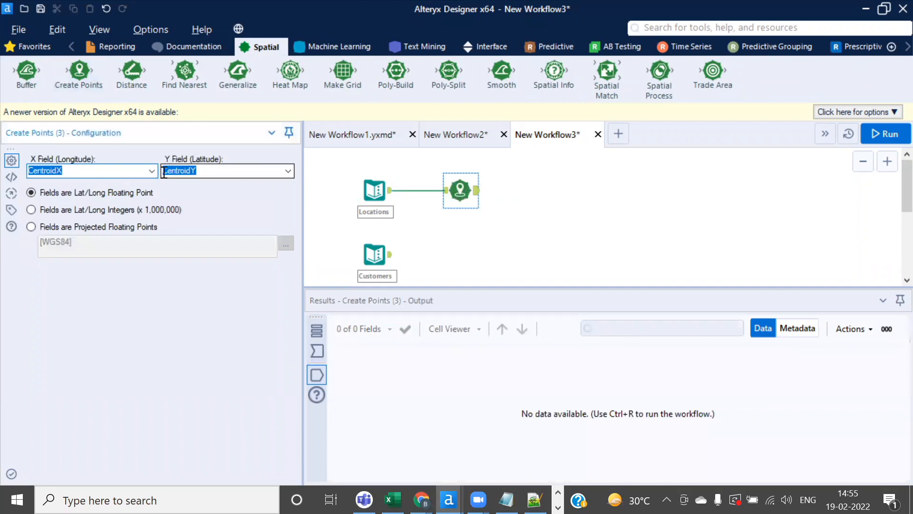
click(375, 190)
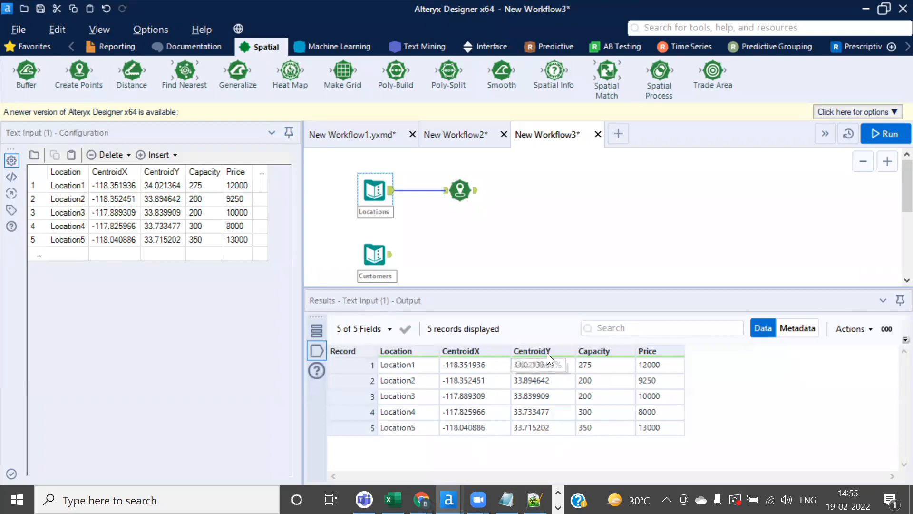
click(465, 188)
click(151, 170)
click(150, 169)
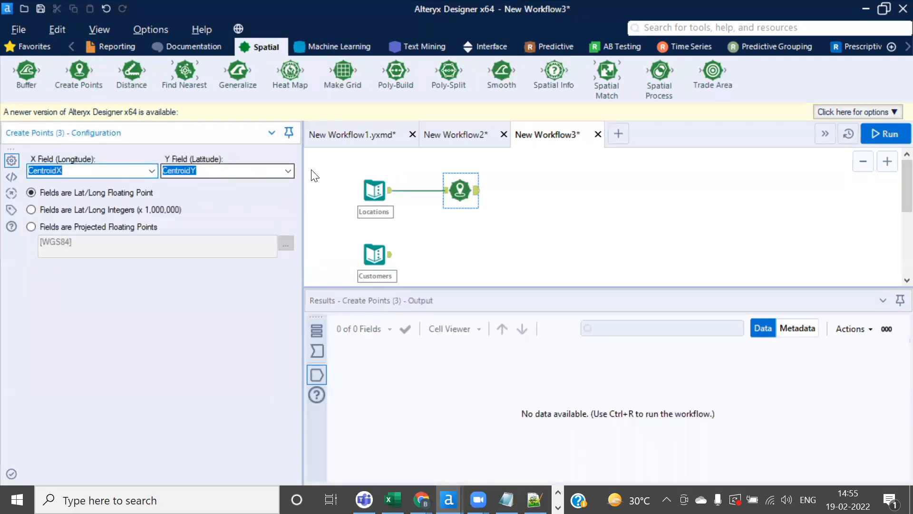
click(289, 170)
click(288, 169)
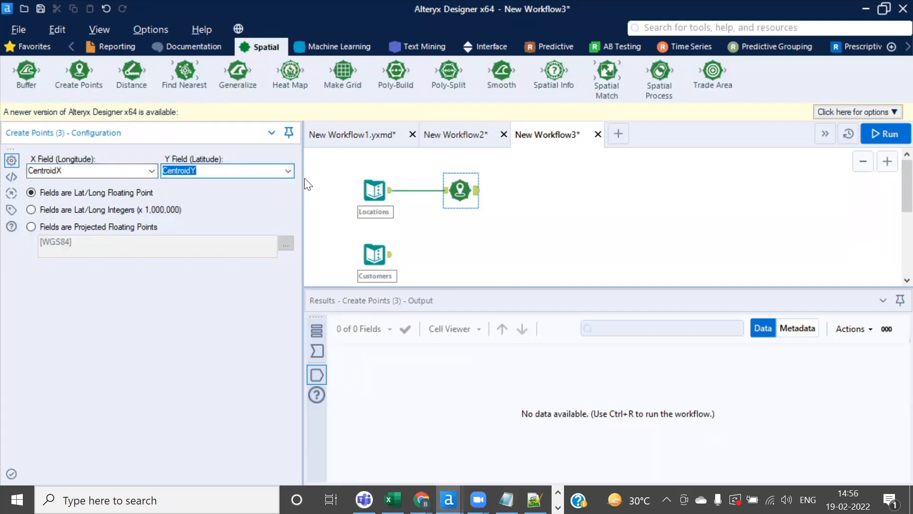
Scroll the category tabs back to bring up the In/Out tools
click(71, 46)
click(72, 47)
click(73, 48)
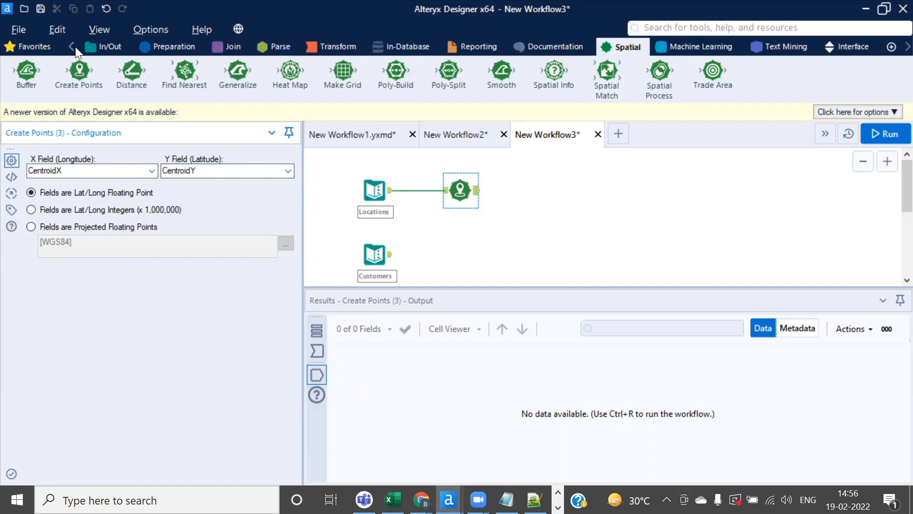
click(103, 46)
Add a Browse step after Create Points and run the workflow to map the five locations
drag(26, 72, 521, 161)
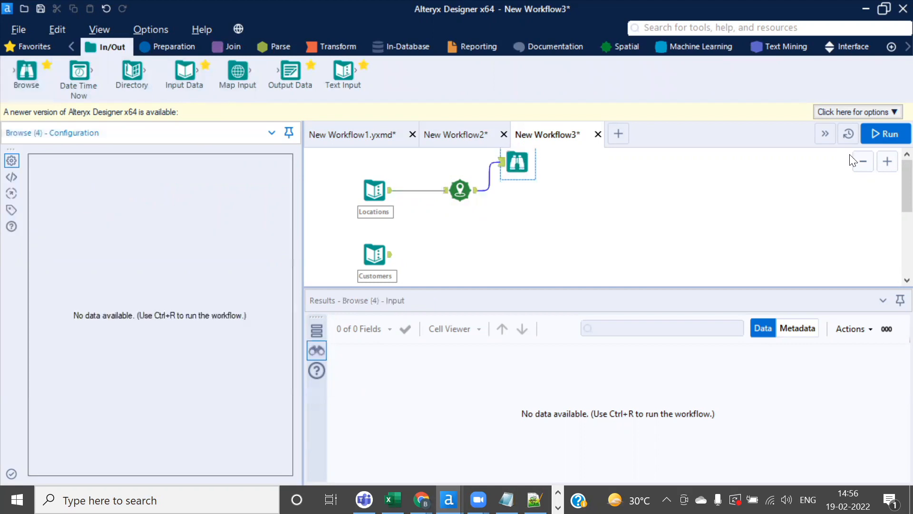
click(890, 134)
click(580, 305)
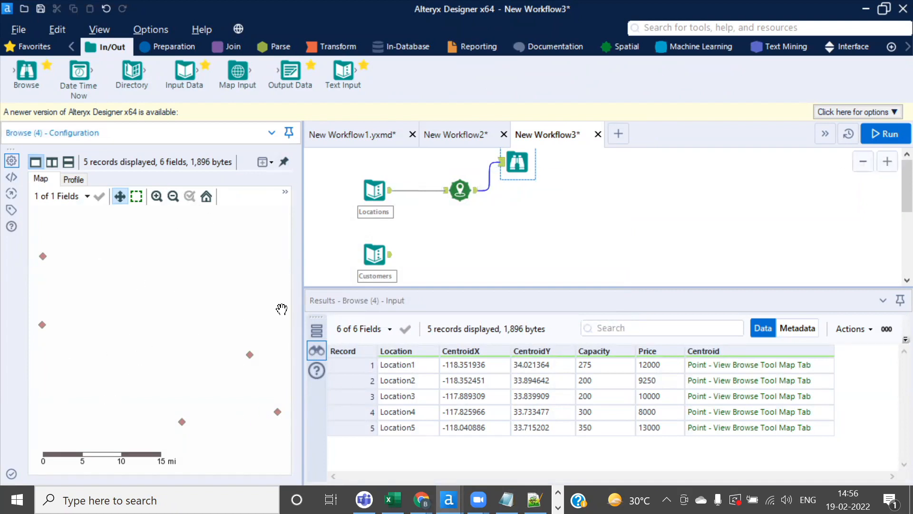
scroll(191, 300, down, 1)
scroll(196, 300, up, 1)
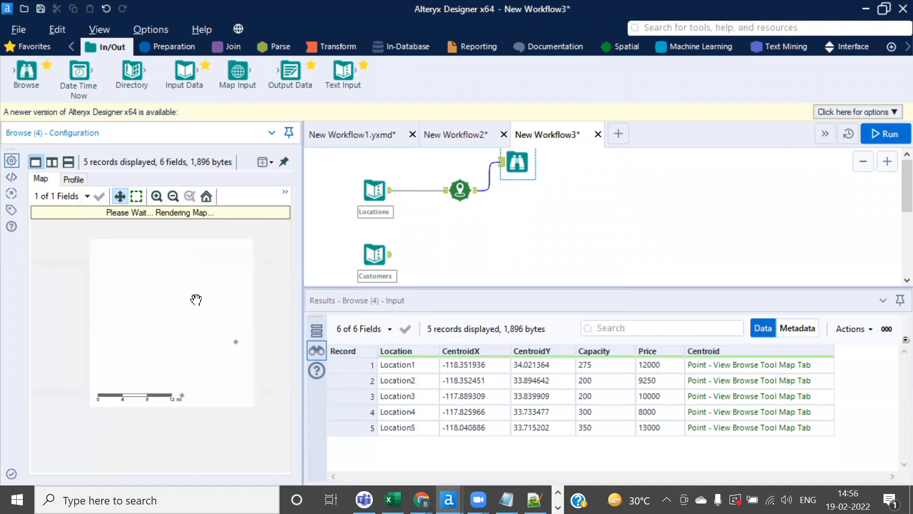
scroll(245, 262, down, 1)
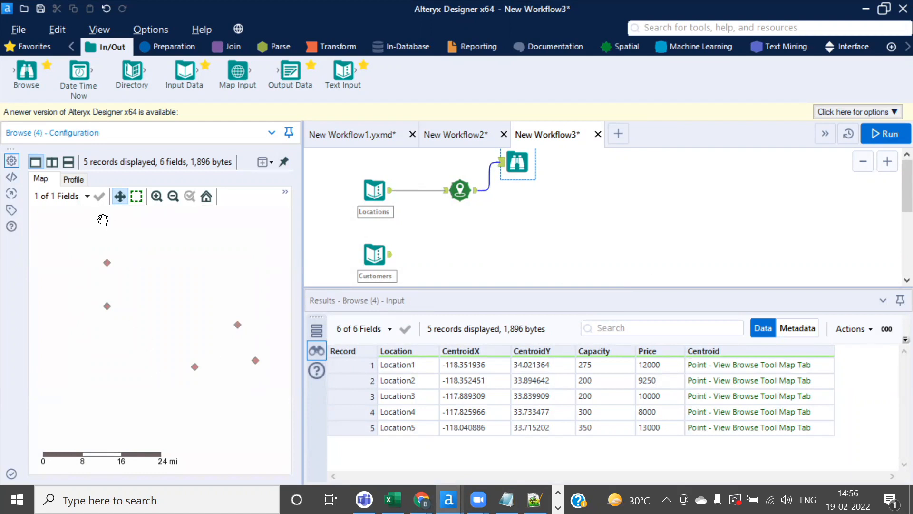
Check the mapped fields and field profile on the Browse map, then bring up base map options
click(88, 196)
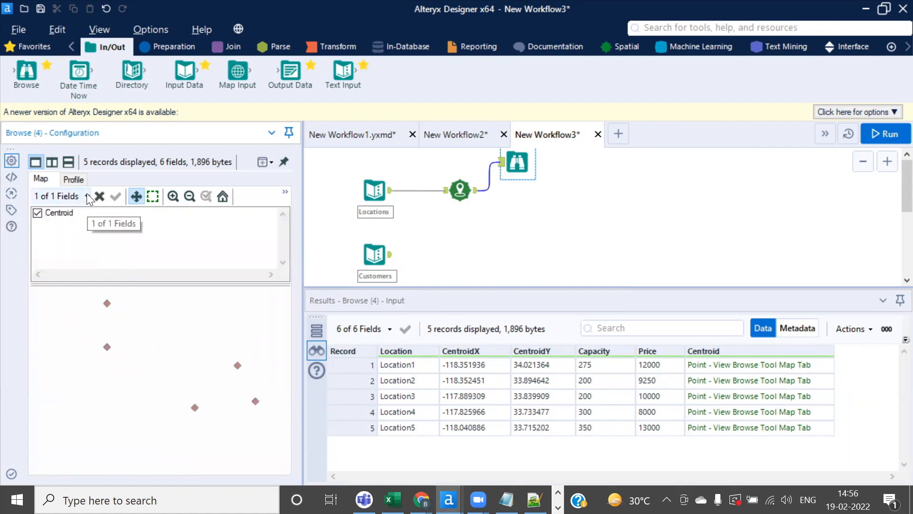
click(87, 196)
click(76, 180)
click(51, 180)
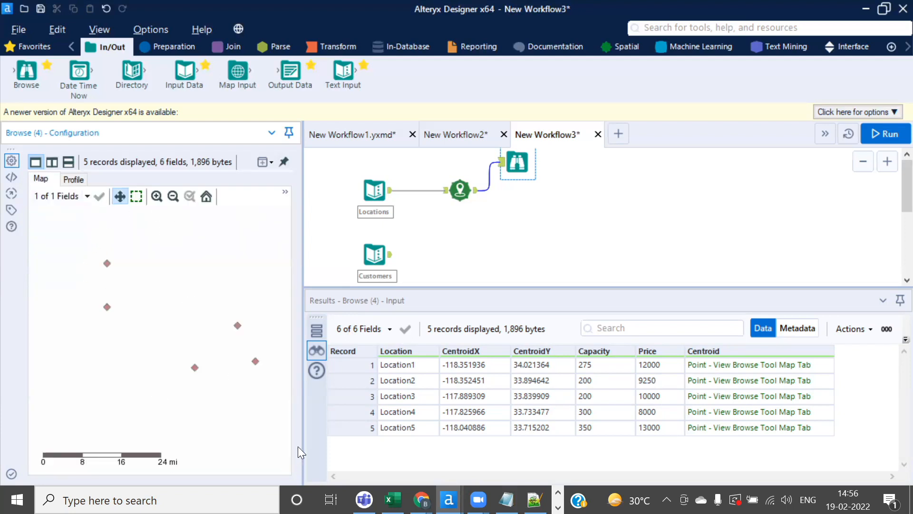
scroll(285, 453, down, 1)
scroll(267, 391, down, 1)
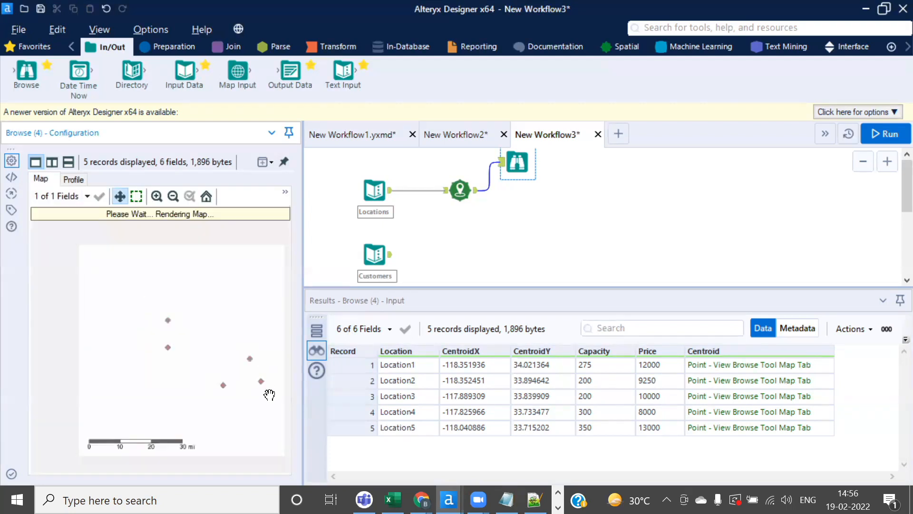
scroll(230, 286, down, 1)
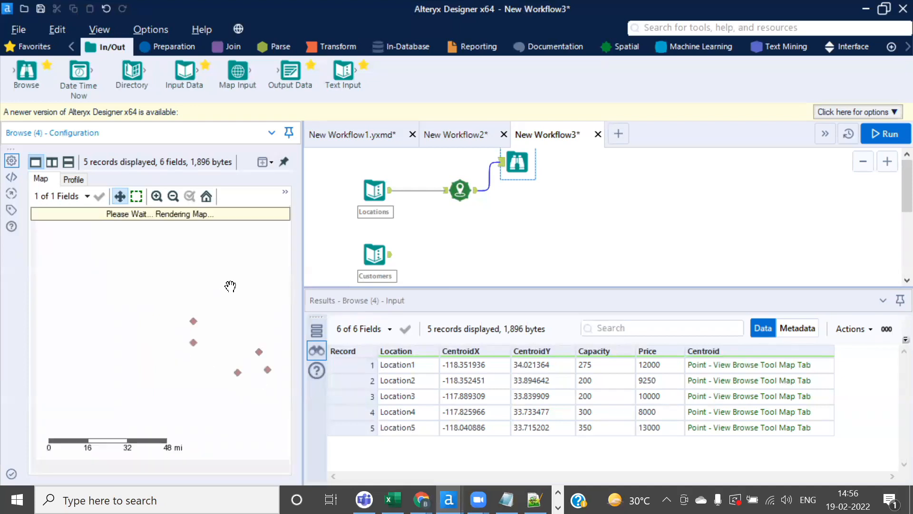
click(87, 196)
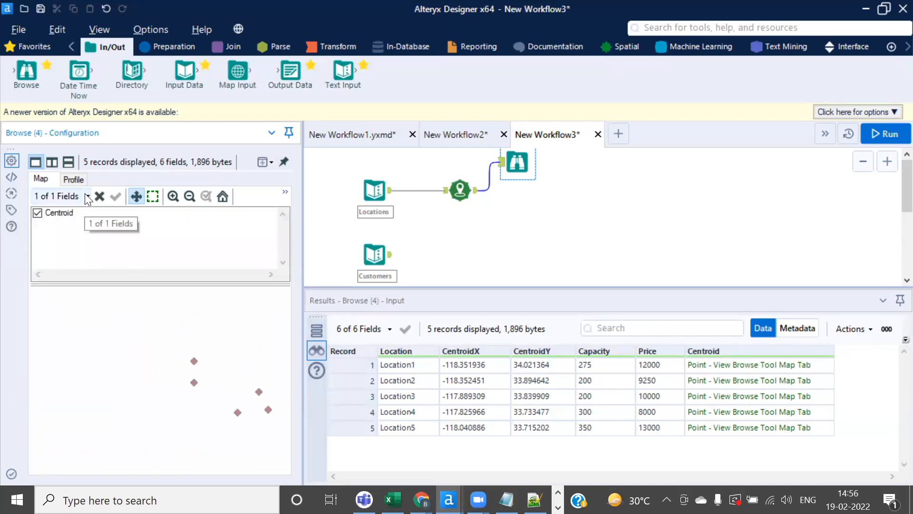
click(86, 195)
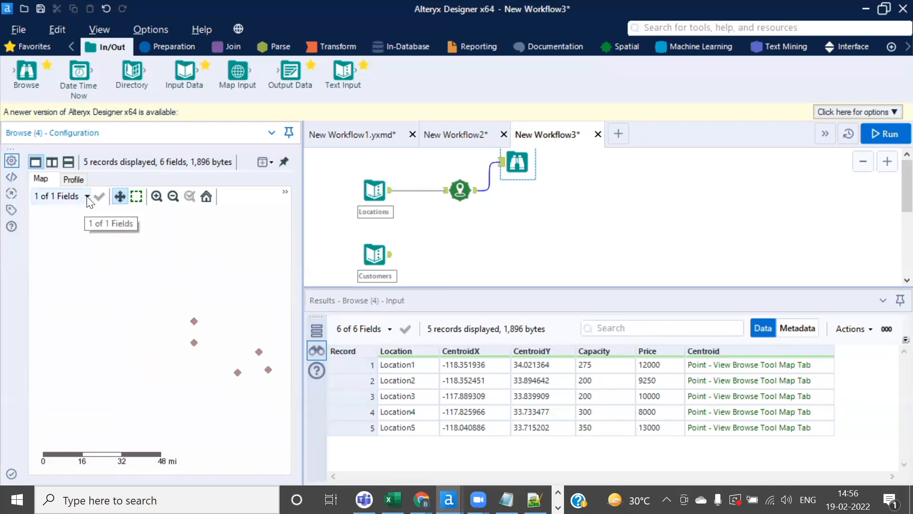
click(288, 191)
Switch the base map to Alteryx Light, rerun, and pan to centre the five Los Angeles points
click(251, 217)
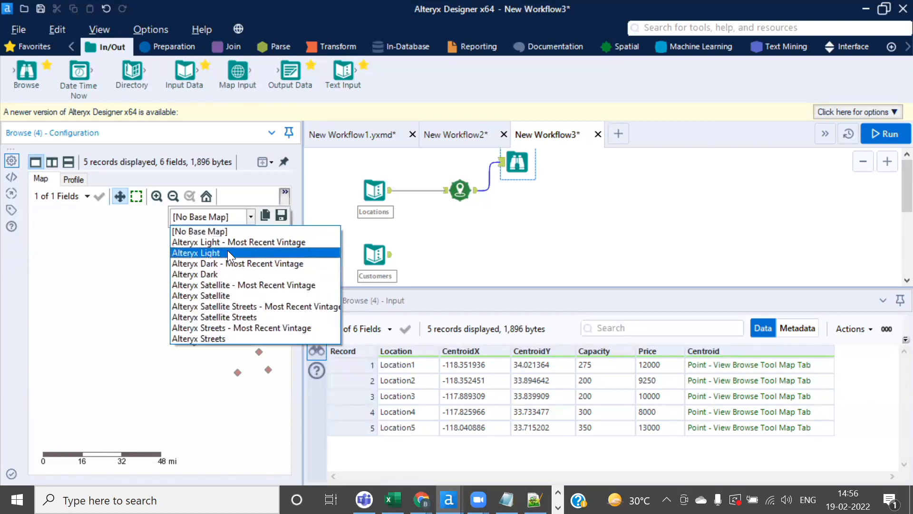
click(227, 252)
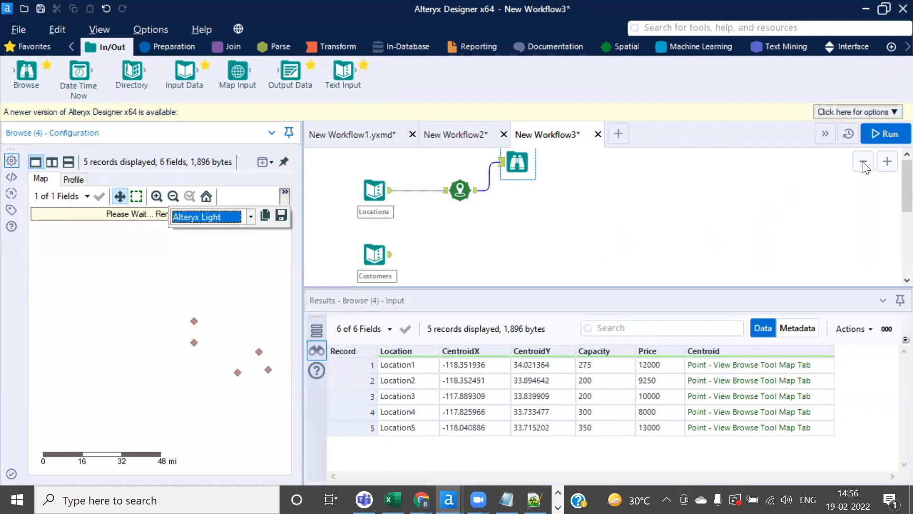
click(884, 134)
click(589, 303)
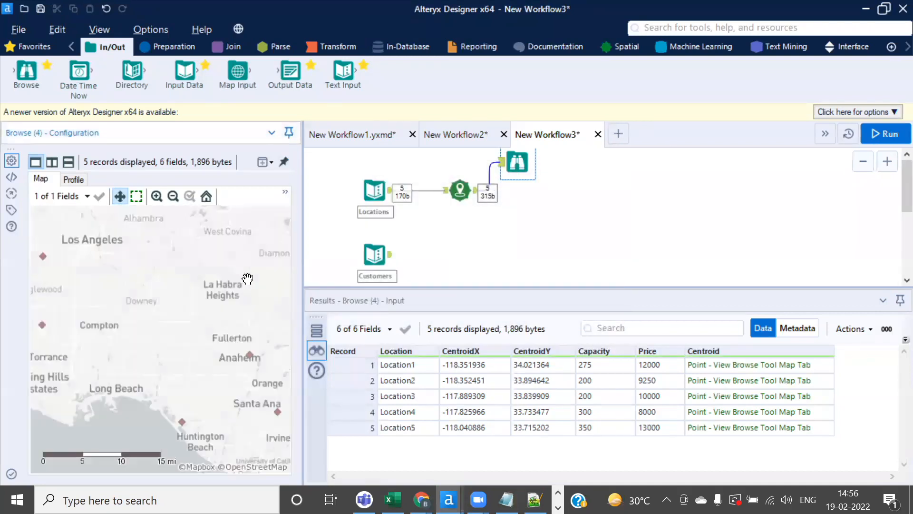
scroll(209, 307, down, 1)
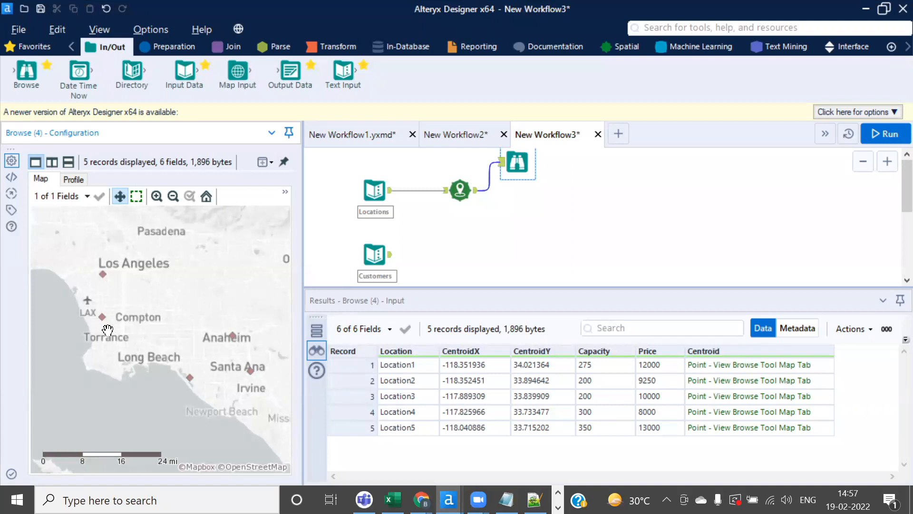
drag(194, 325, 182, 327)
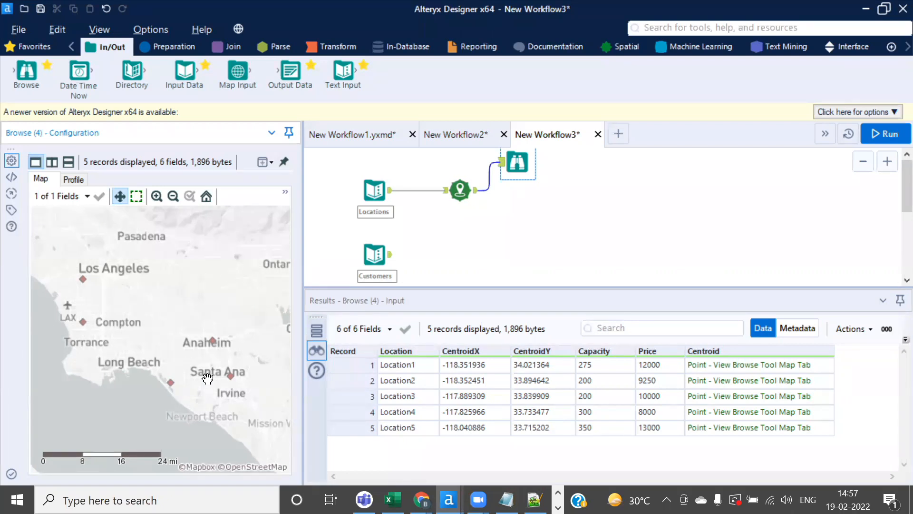
click(374, 187)
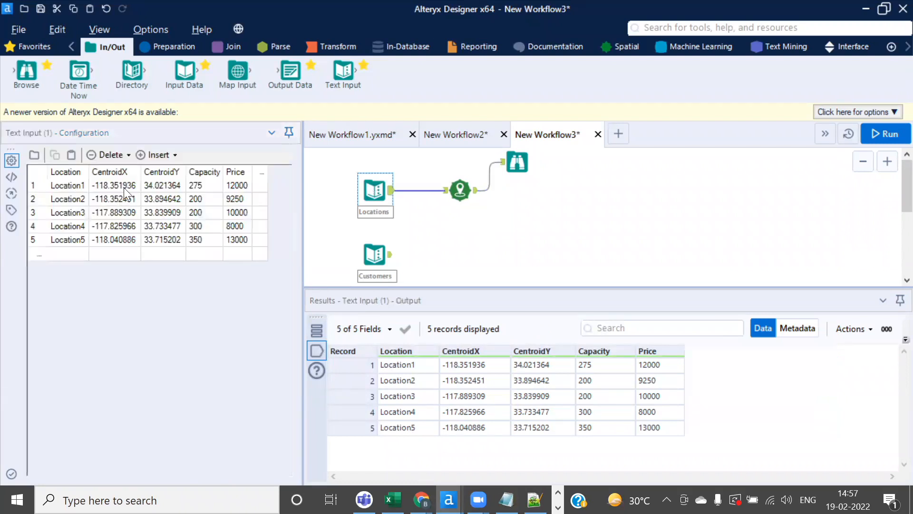
Inspect Create Points' input and output, checking the new Centroid values against CentroidX/CentroidY
click(460, 190)
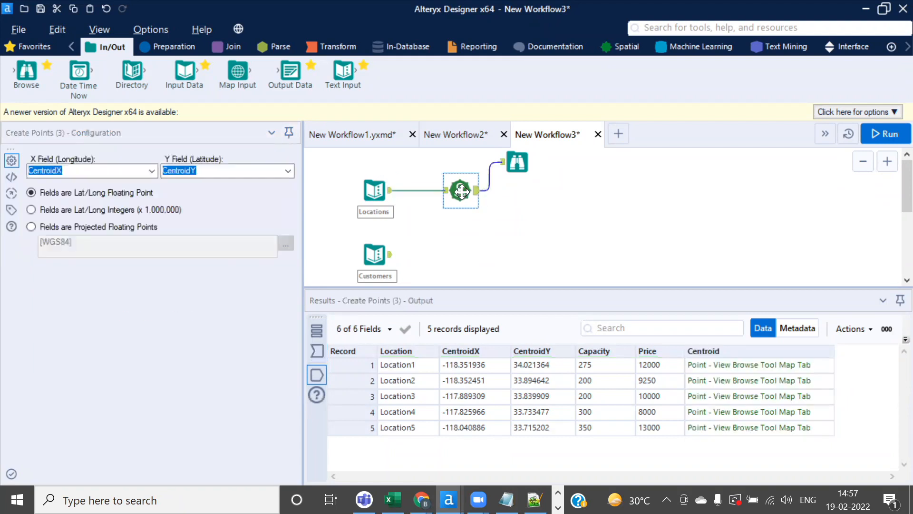
click(320, 351)
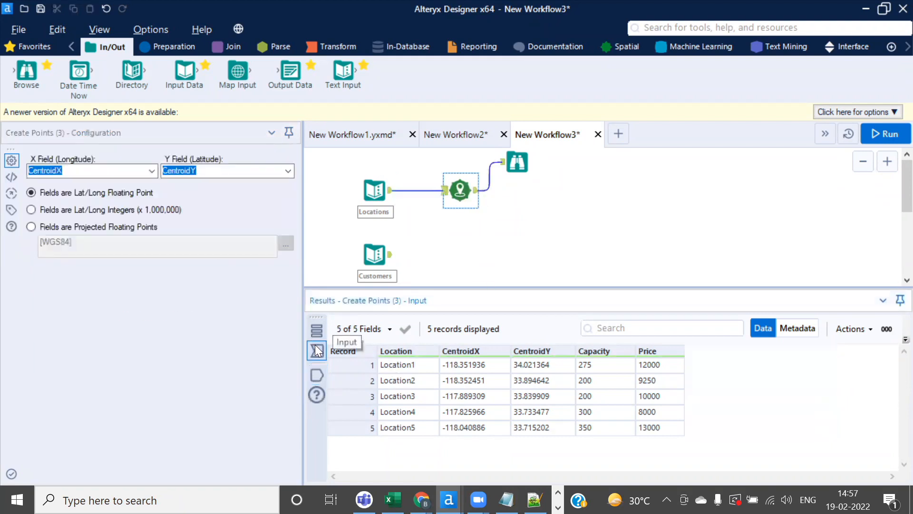
click(317, 374)
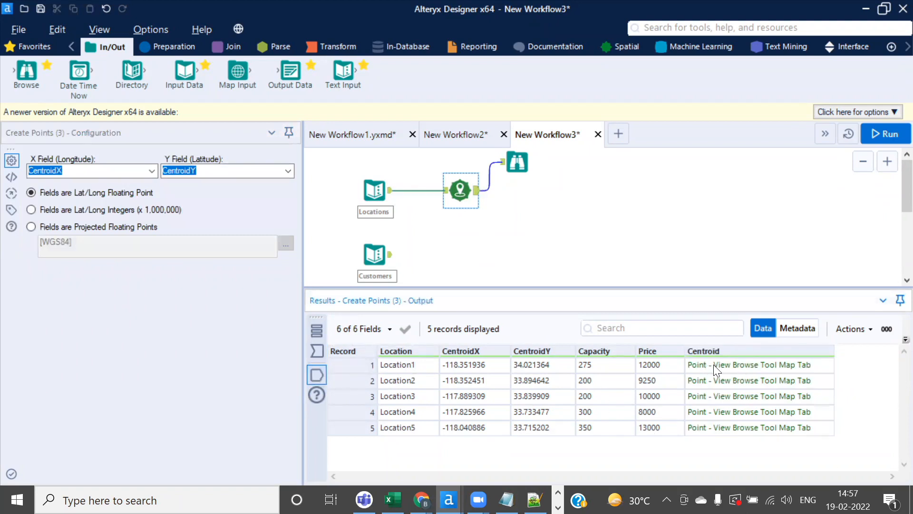
drag(713, 364, 725, 430)
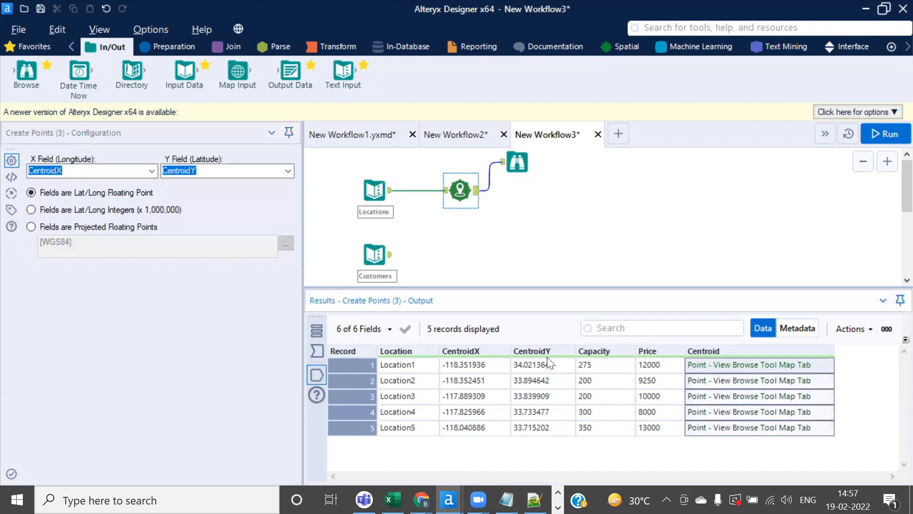
click(486, 365)
click(525, 367)
click(516, 169)
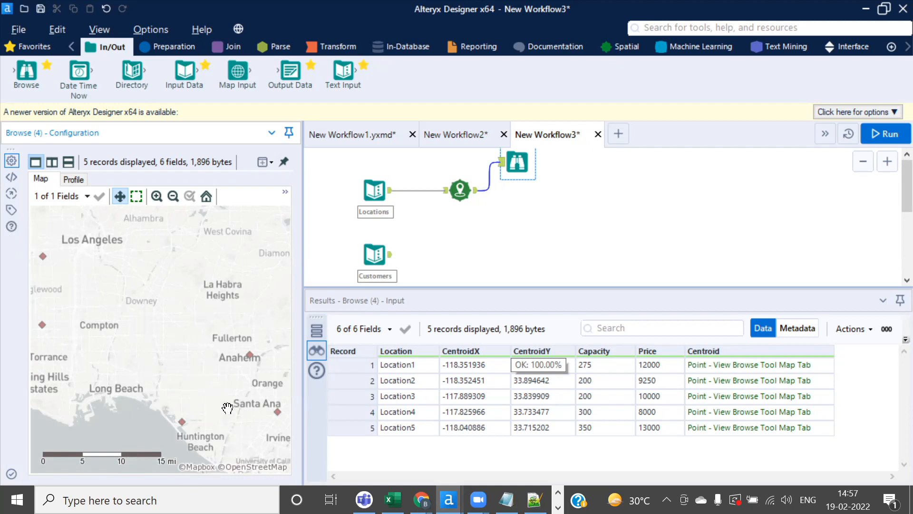
Look over the Customers data and Create Points step, then return to the Browse map
click(375, 256)
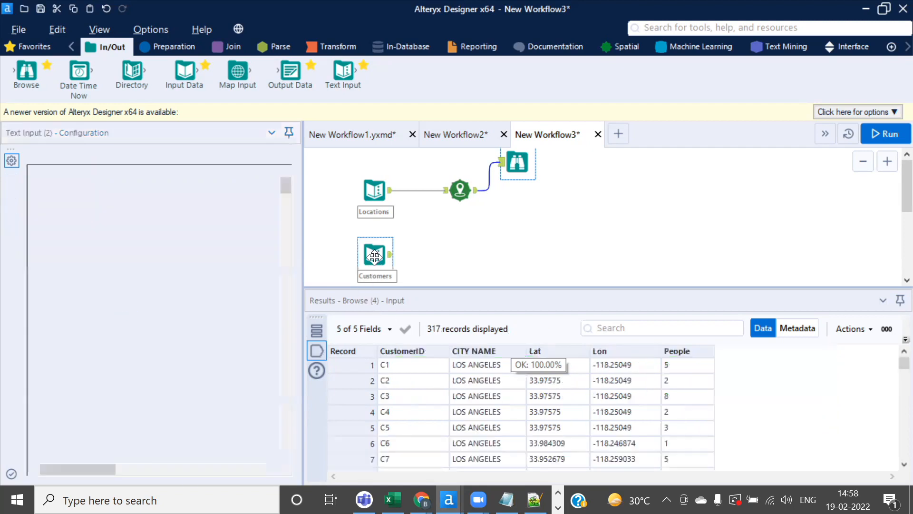
click(460, 187)
click(514, 165)
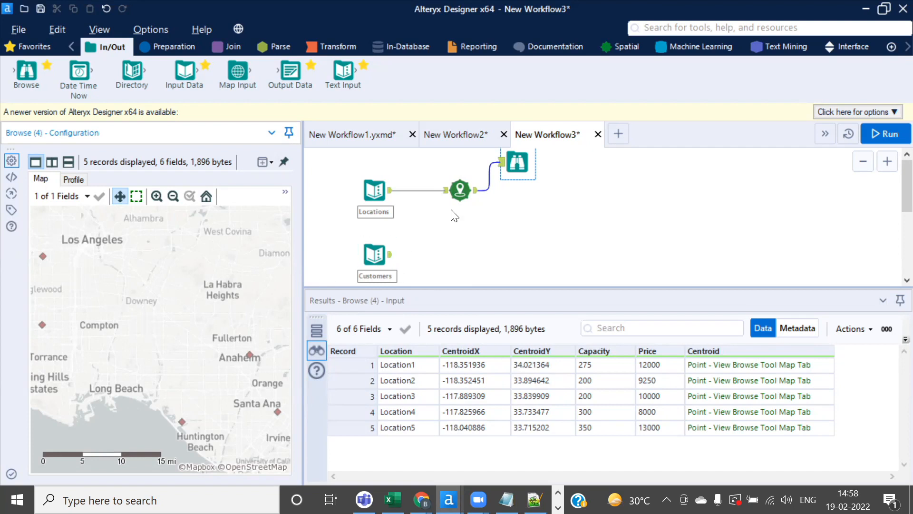
scroll(559, 211, down, 1)
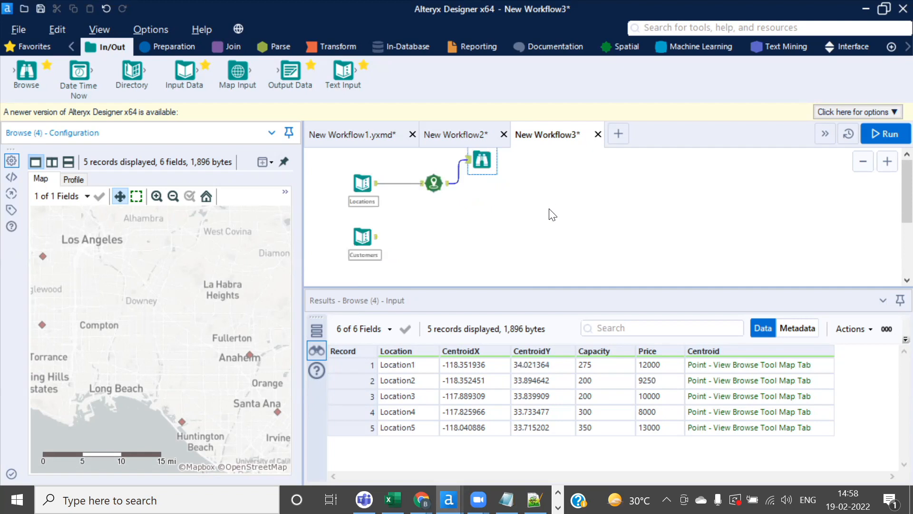
Enlarge the canvas and move the four tools up and left to space out the workflow
drag(326, 165, 570, 265)
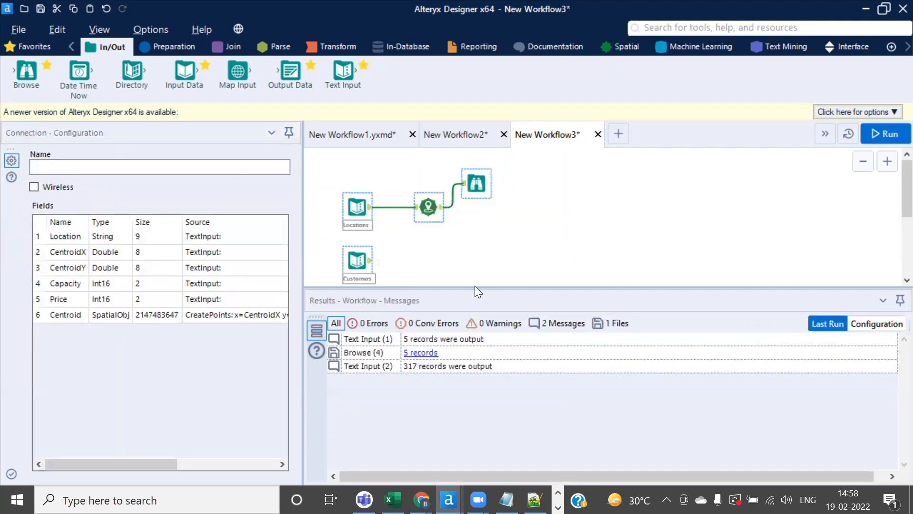
drag(474, 285, 471, 331)
scroll(485, 230, up, 1)
drag(549, 176, 532, 155)
click(567, 244)
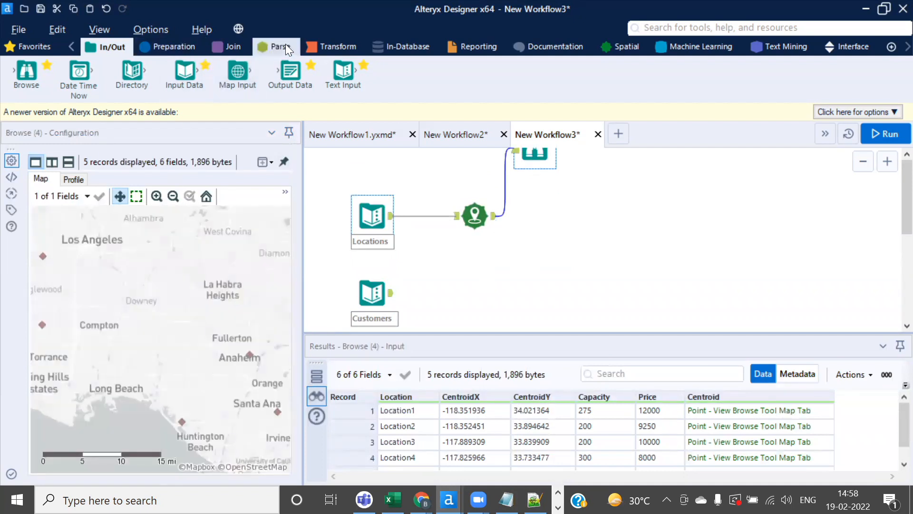
Add a Trade Area after Create Points using Centroid as the point source, 5.0-mile radius
click(624, 47)
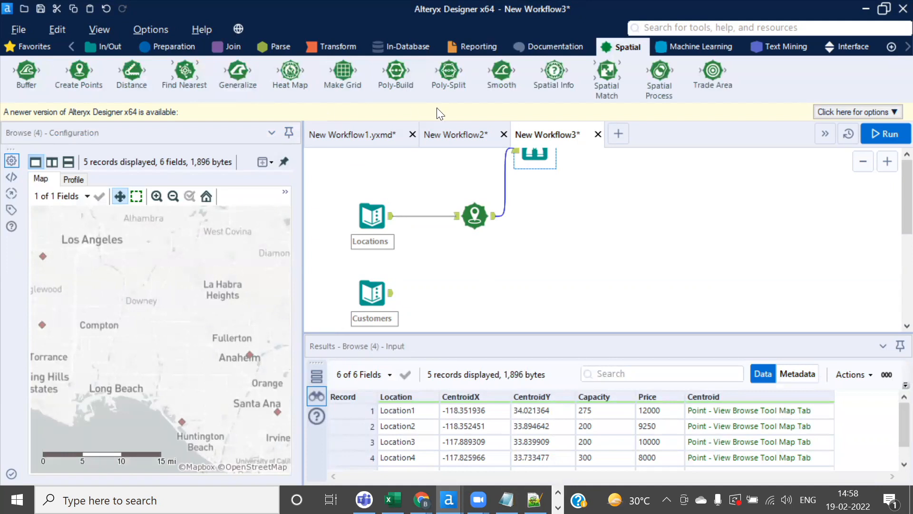
drag(713, 71, 568, 215)
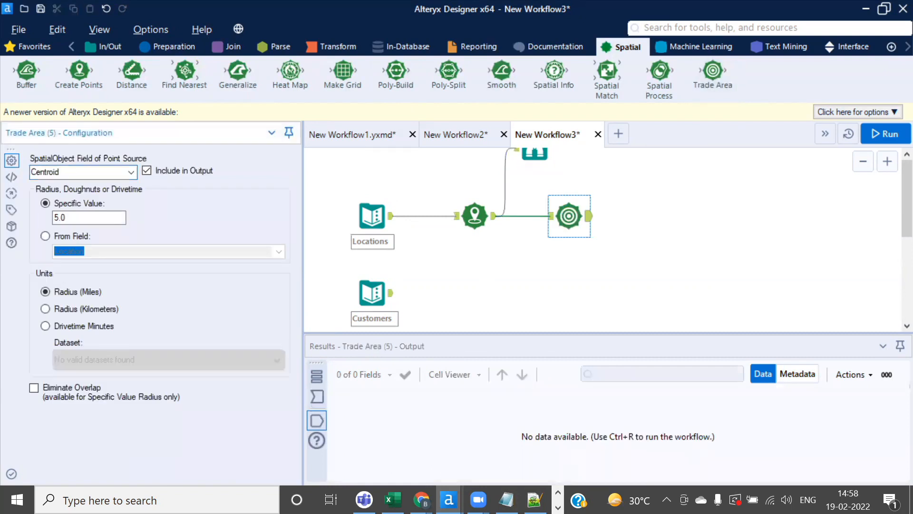
click(130, 172)
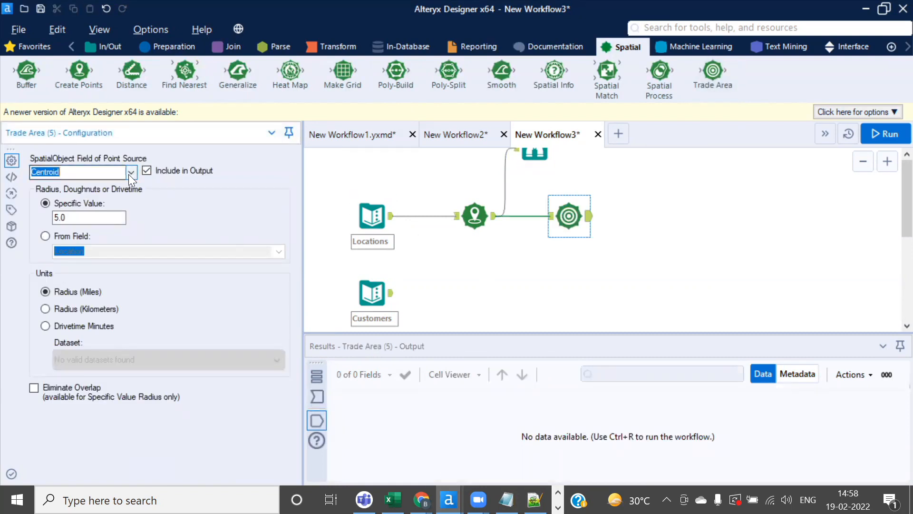
click(97, 184)
click(475, 213)
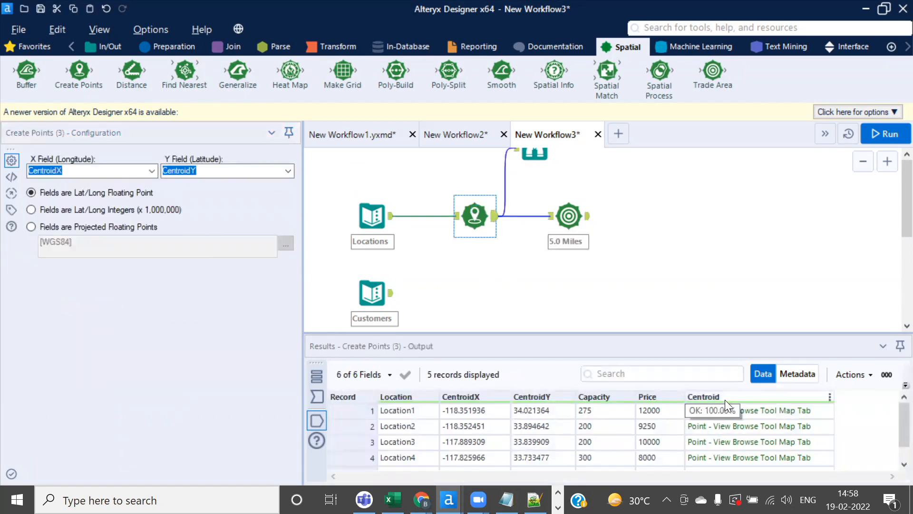
click(186, 48)
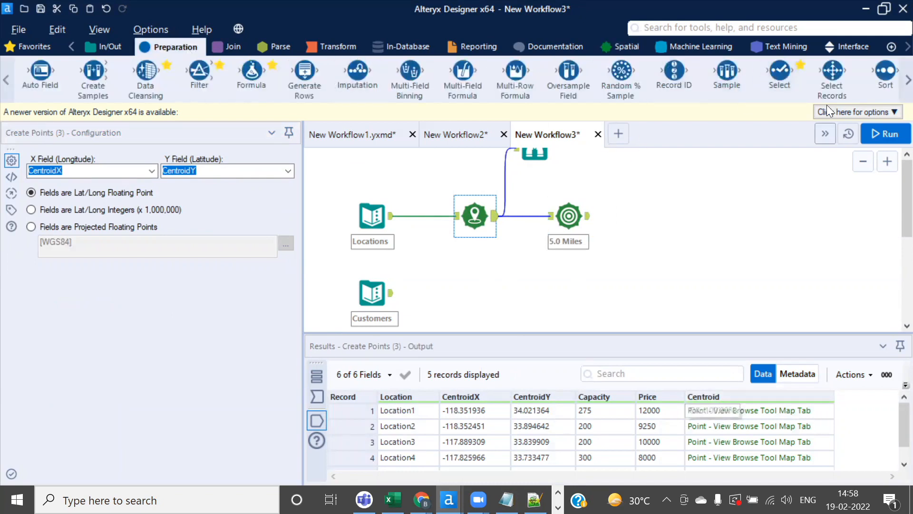
Insert a Select tool before Trade Area, then remove it with Delete and Connect Around
drag(780, 69, 601, 218)
click(534, 216)
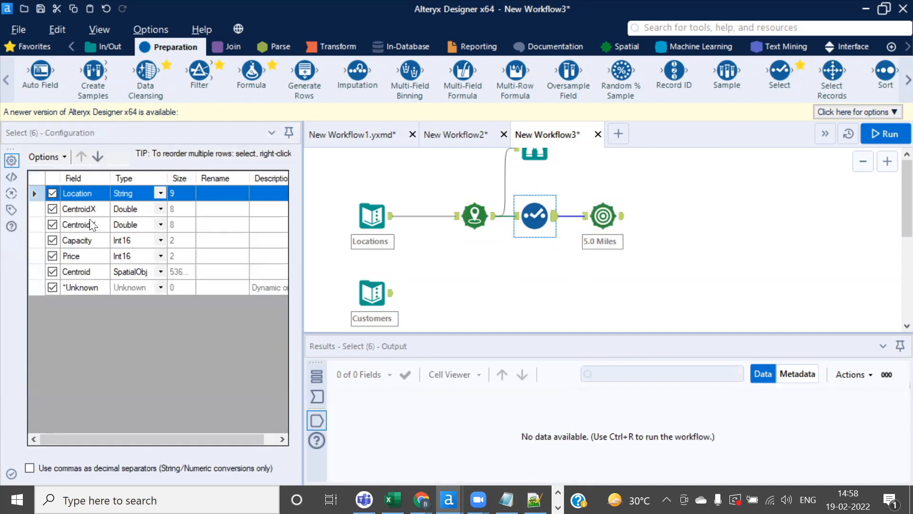
click(212, 272)
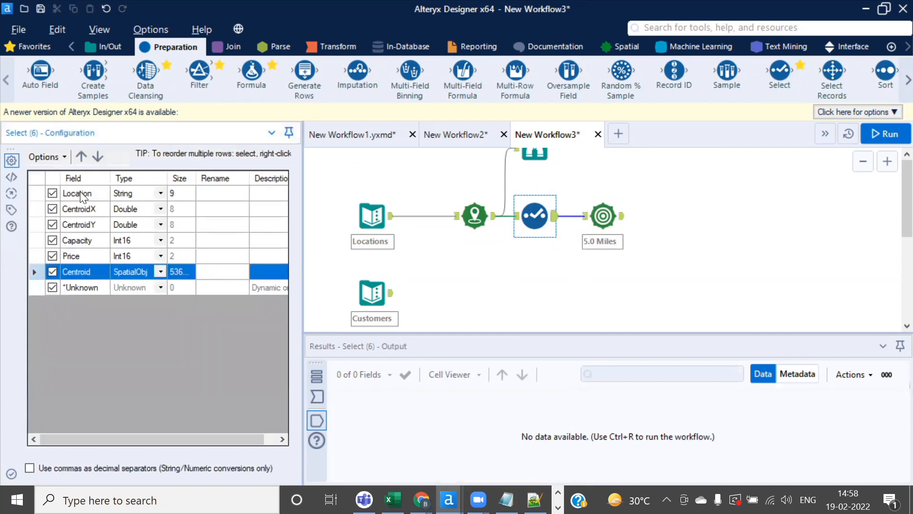
right_click(539, 212)
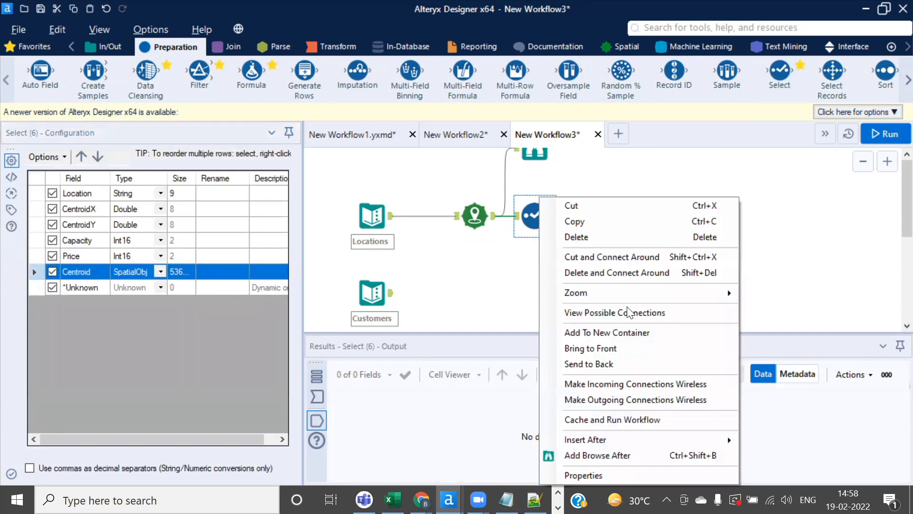
click(608, 272)
Check the Locations input records and bring up the 5.0-mile Trade Area settings
click(590, 216)
click(372, 216)
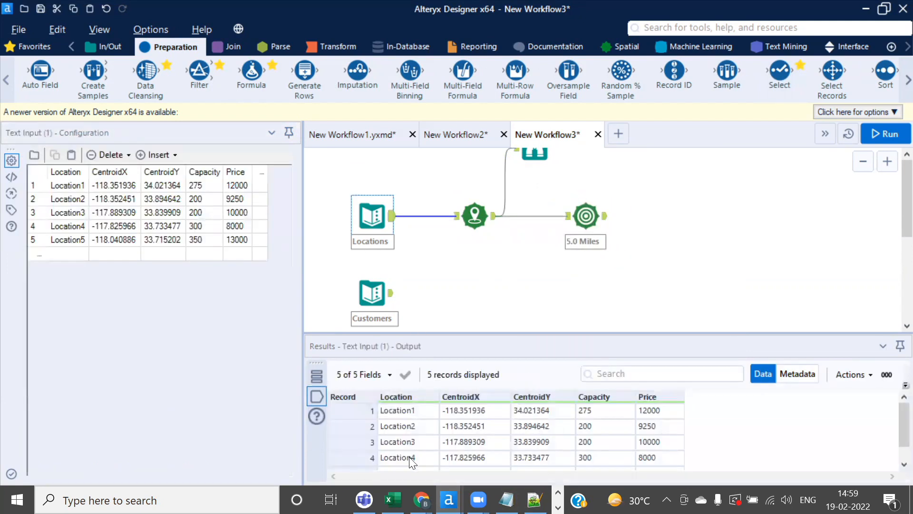
click(586, 216)
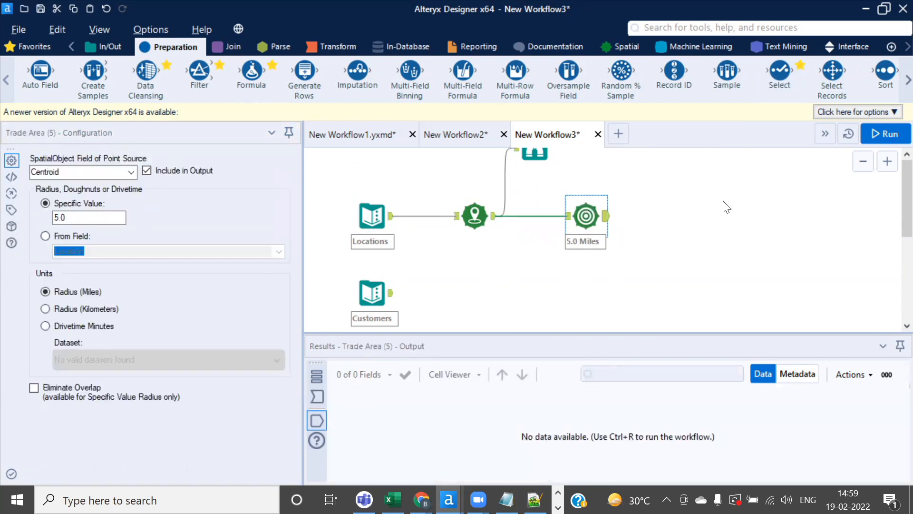
Change the Trade Area radius from 5.0 to 10 miles and wire a Browse tool after it
drag(90, 218, 22, 216)
text(10)
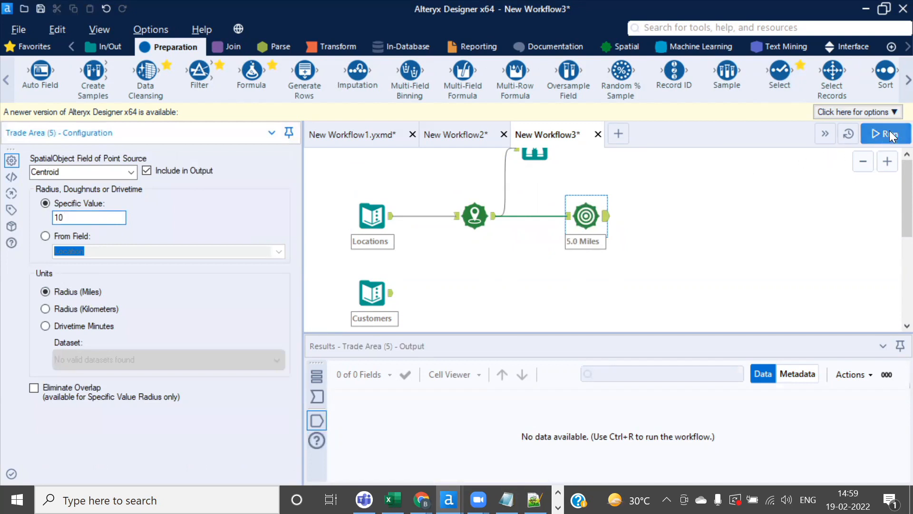
click(108, 44)
drag(30, 76, 664, 190)
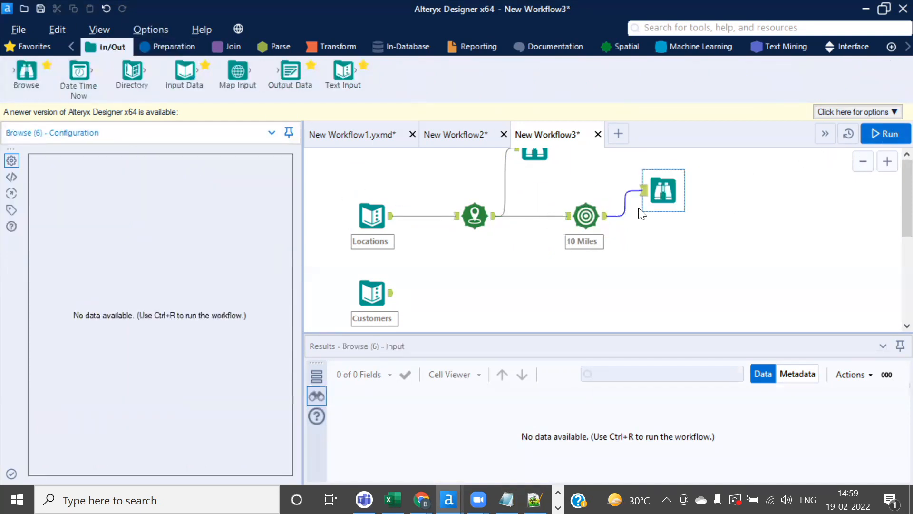
click(586, 216)
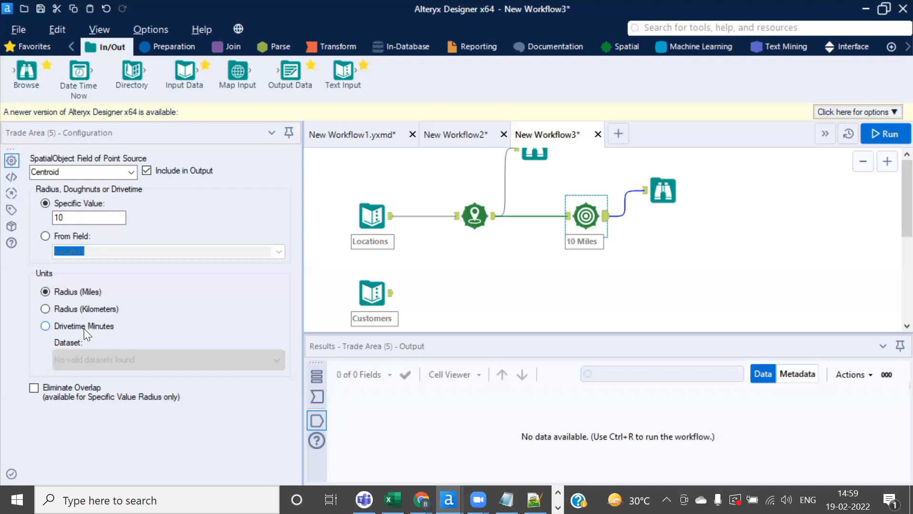
Run the workflow and show the trade-area Browse map on an Alteryx Light base map
click(883, 135)
click(580, 304)
click(665, 191)
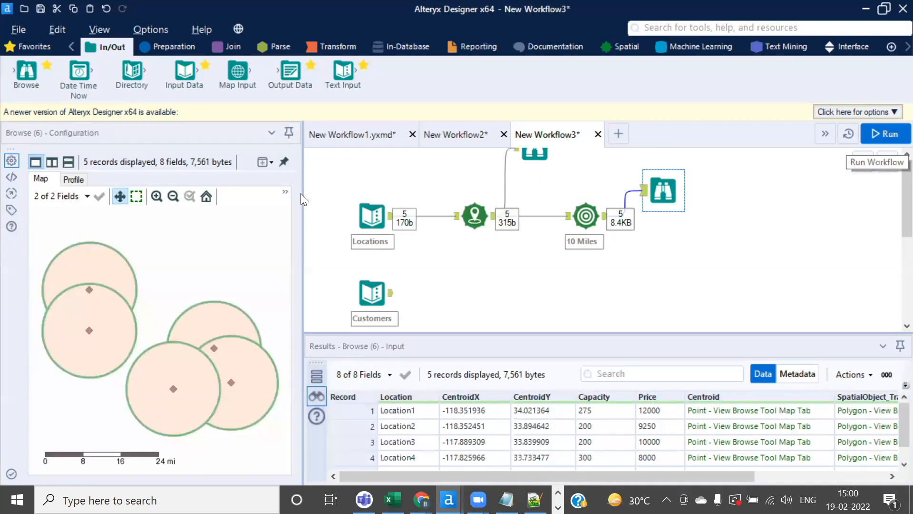
drag(302, 195, 341, 194)
click(300, 196)
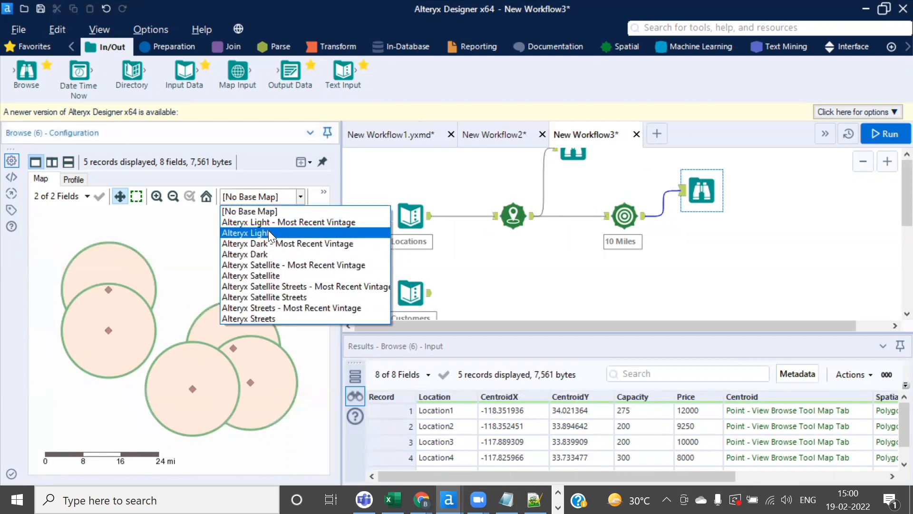
click(271, 233)
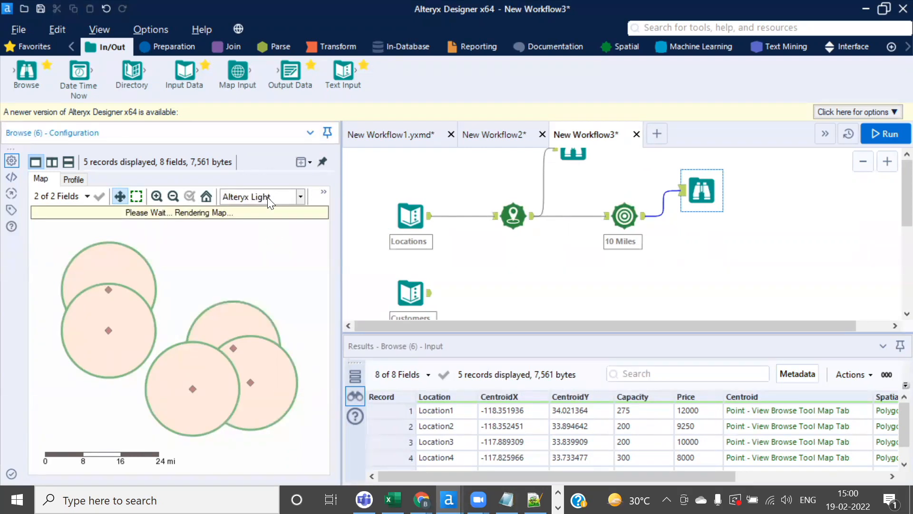
drag(341, 224, 352, 224)
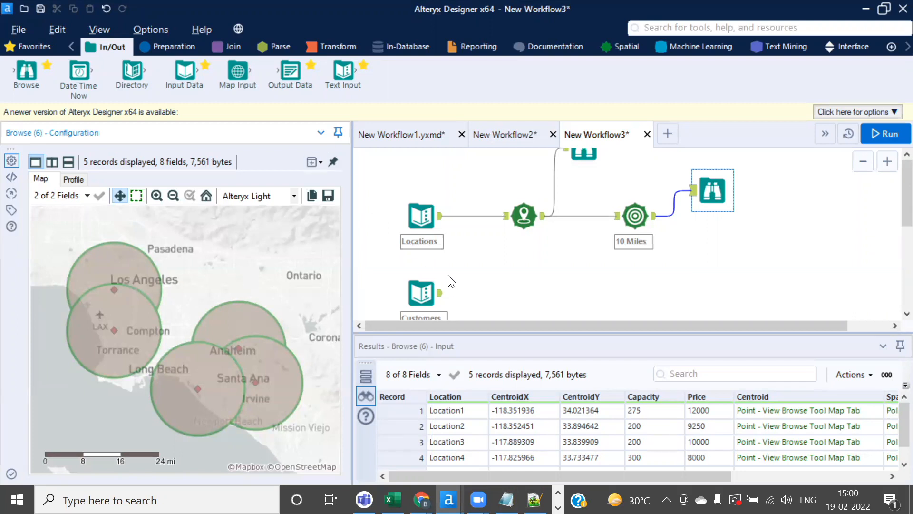
Add a Create Points step after Customers using Lon as X and Lat as Y
click(441, 296)
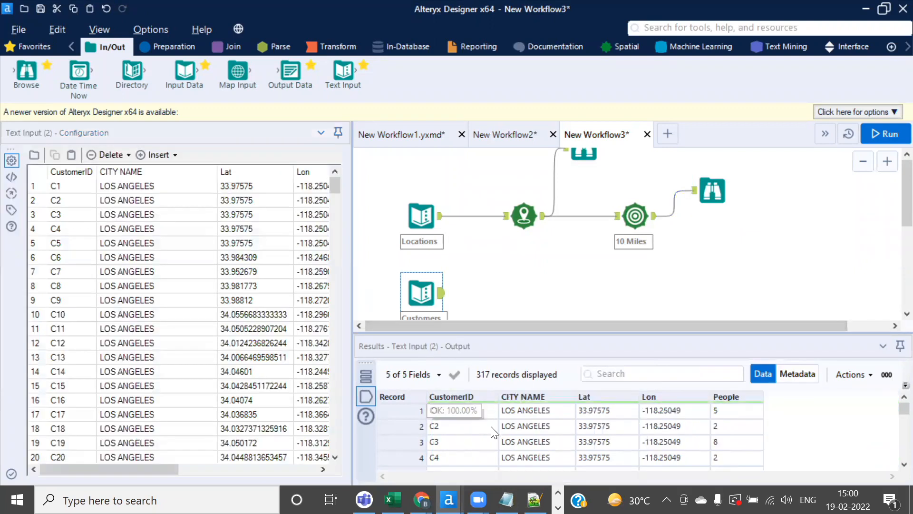
scroll(495, 281, down, 1)
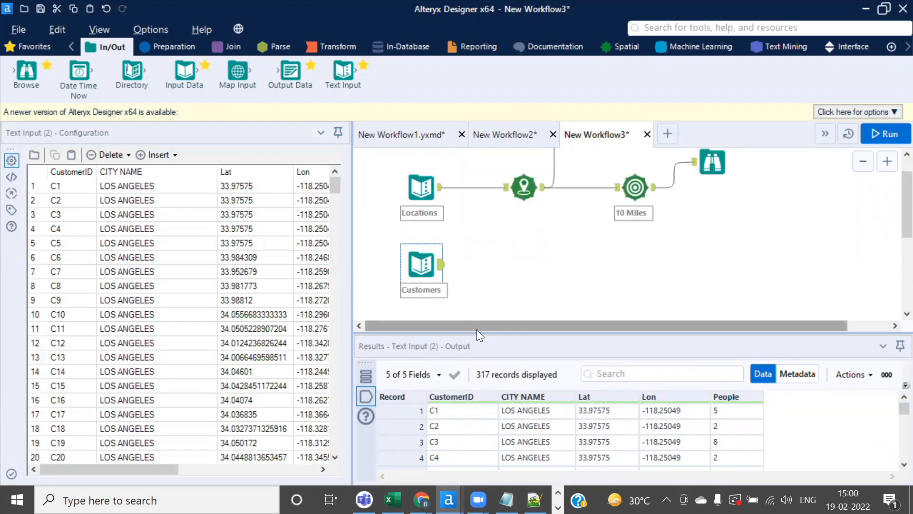
drag(475, 330, 469, 320)
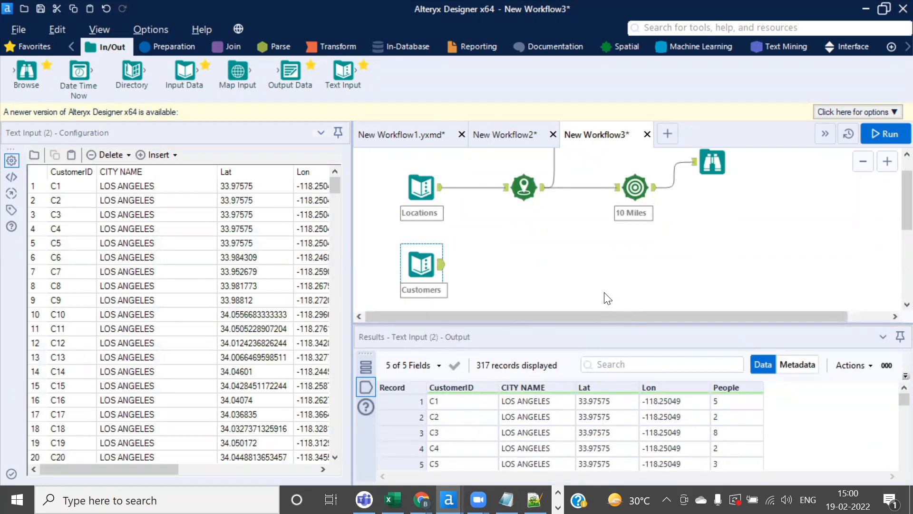
click(627, 47)
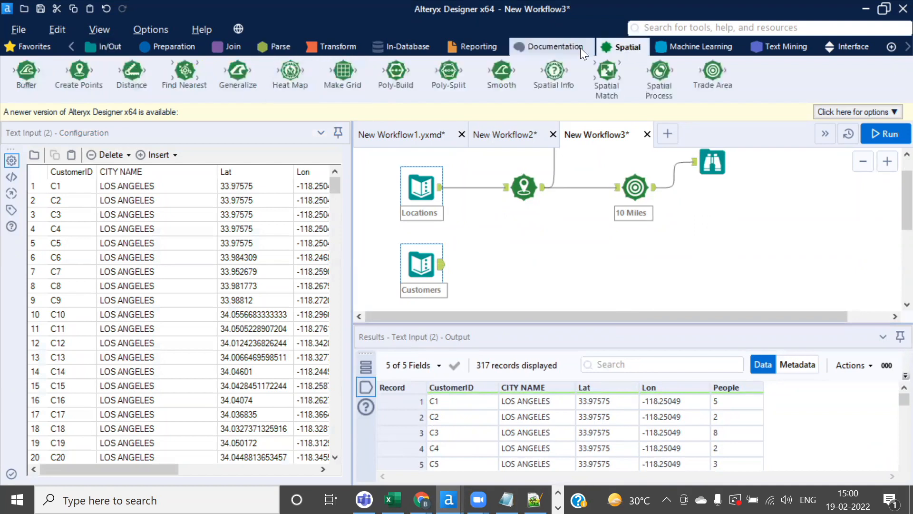
drag(79, 71, 511, 255)
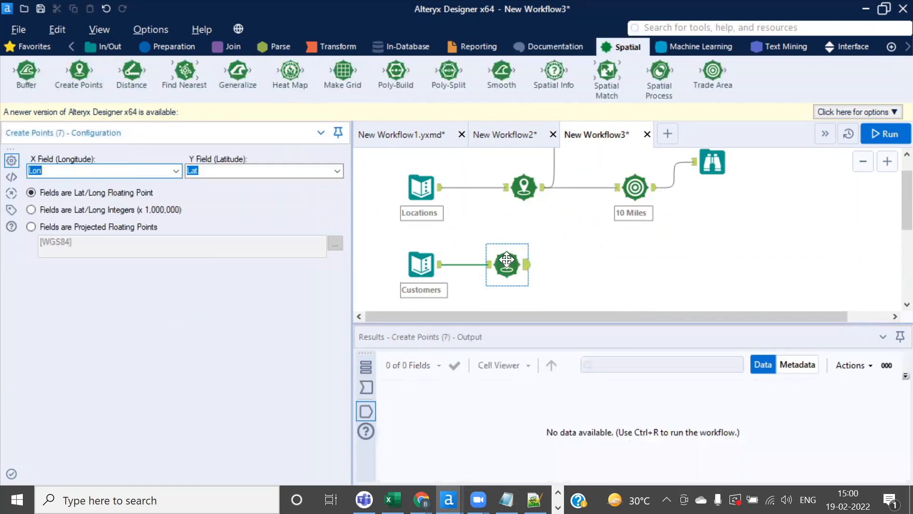
click(172, 172)
click(172, 172)
Run the workflow and attach a Browse tool to the customer points
click(888, 133)
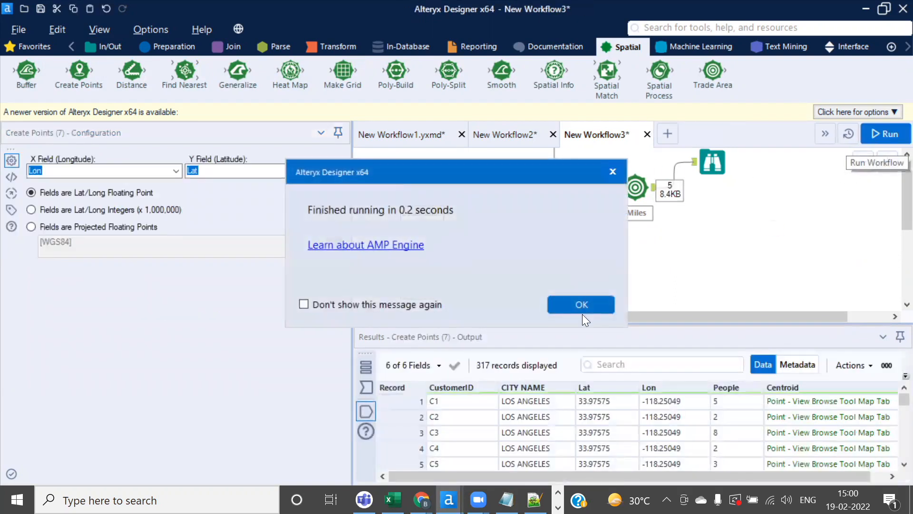
click(580, 302)
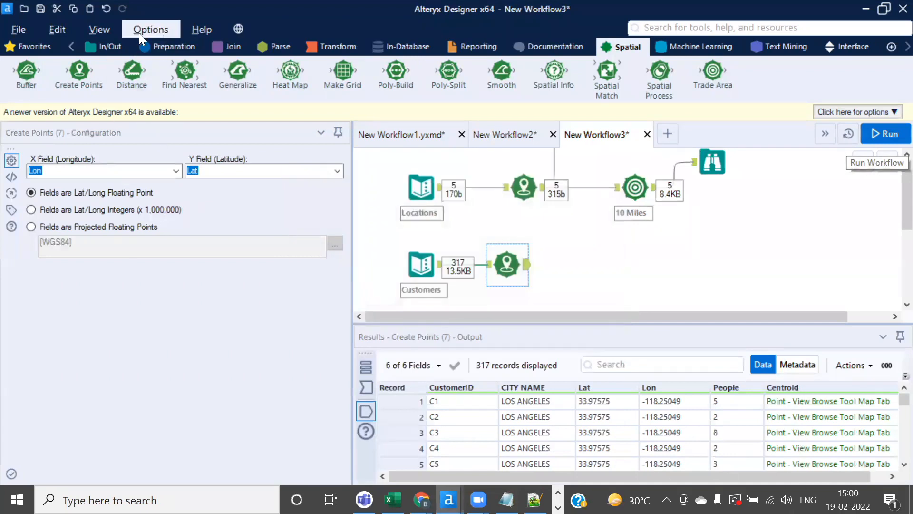
click(107, 46)
drag(39, 82, 566, 300)
Run the workflow and map the 317 customer points on the Alteryx Light base map
click(885, 134)
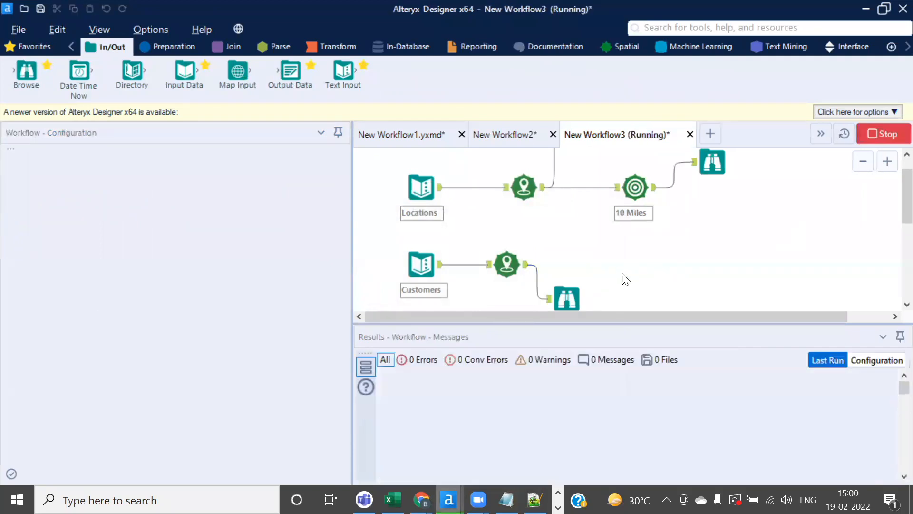
click(593, 304)
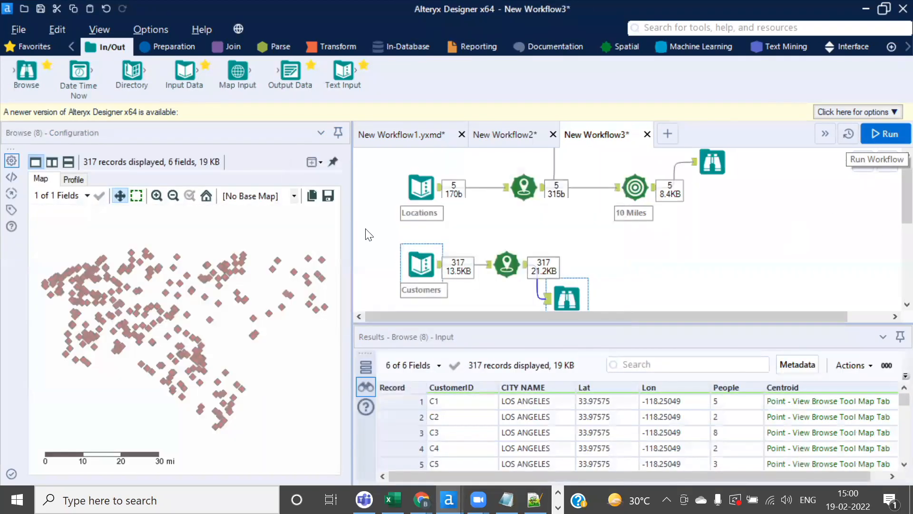
click(295, 196)
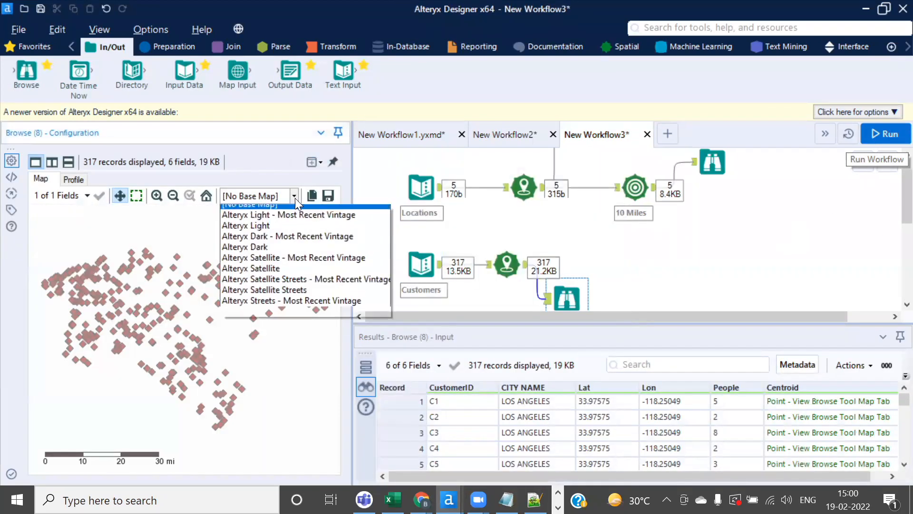
click(263, 228)
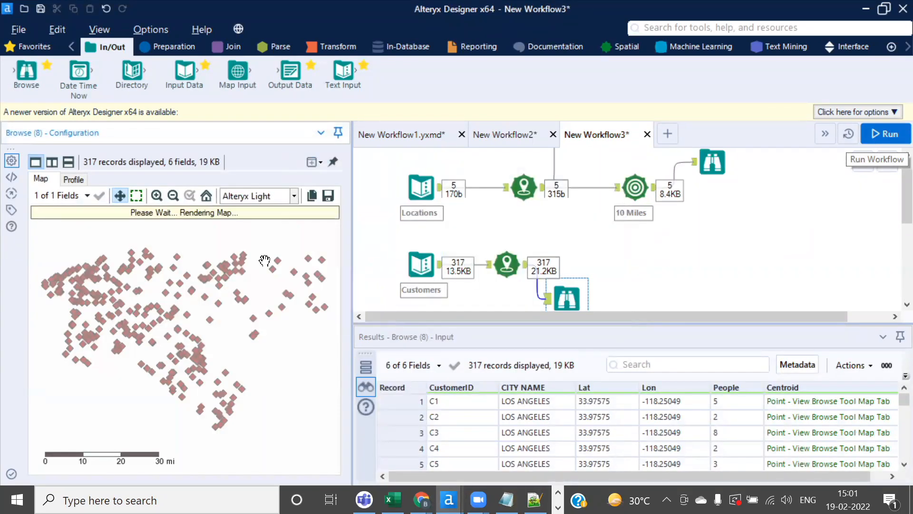
click(295, 196)
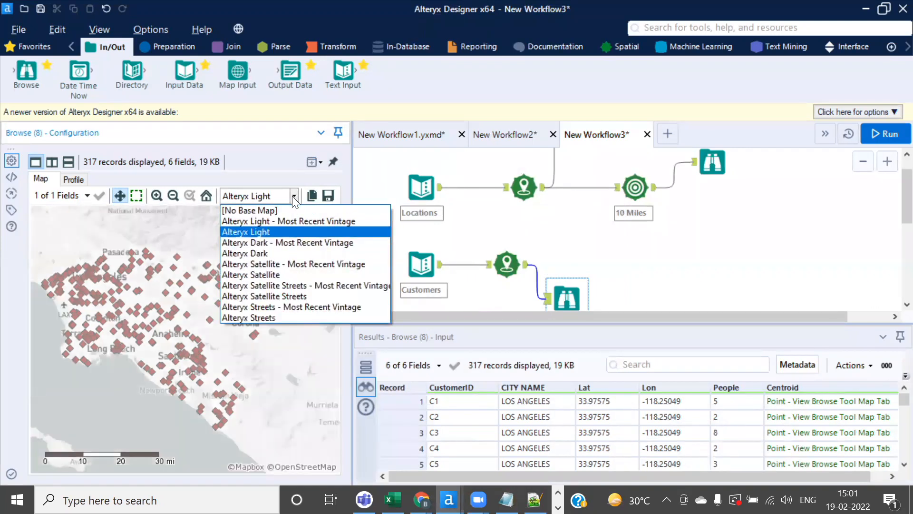
click(295, 197)
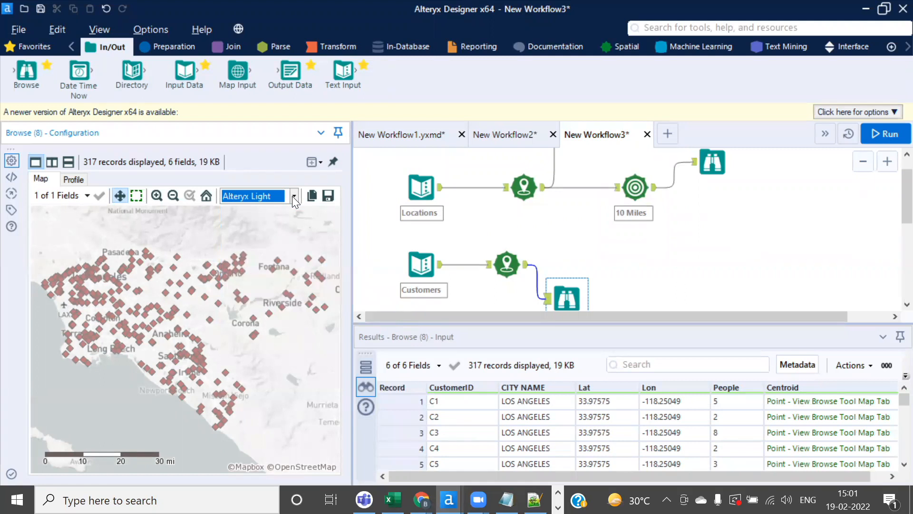
click(294, 197)
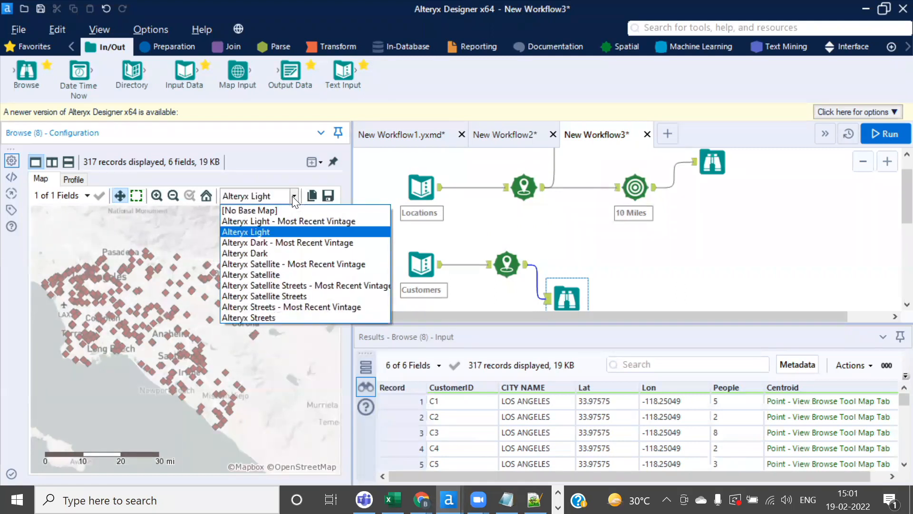
click(294, 197)
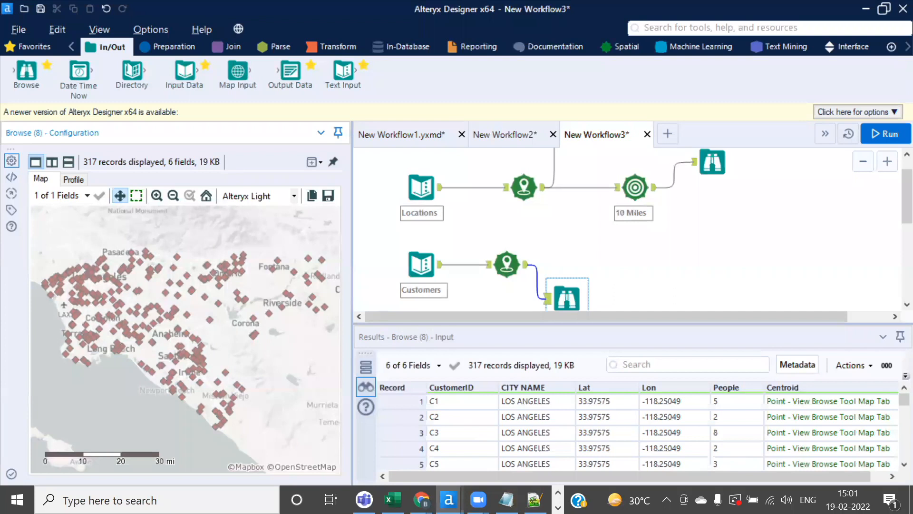
Review the customer Create Points step, its Browse map, and the 10-mile Trade Area step
click(505, 262)
click(567, 298)
click(635, 187)
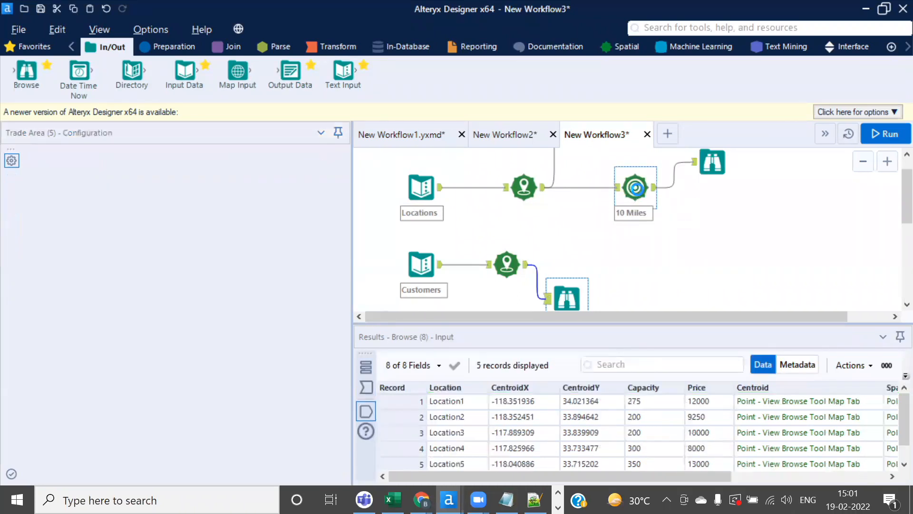
Compare the five 10-mile trade-area circles map with the customer points map, ending on the circles
click(712, 162)
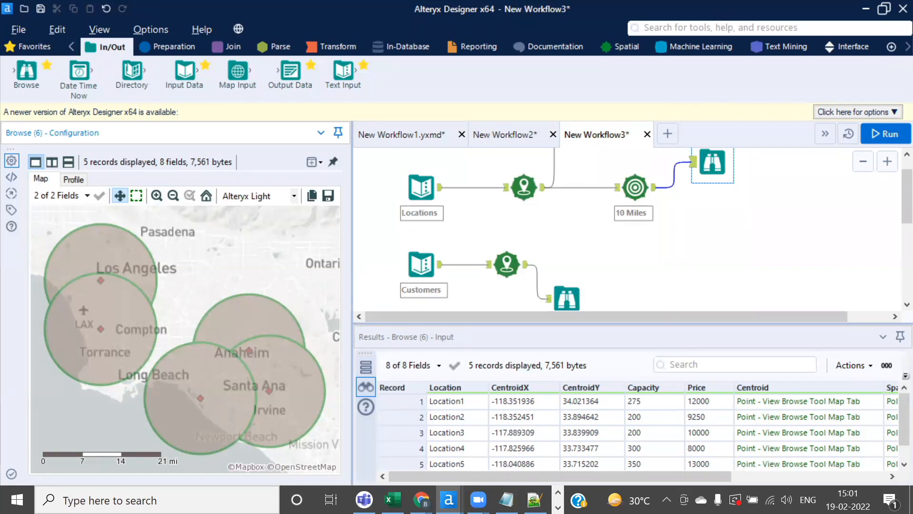
click(507, 264)
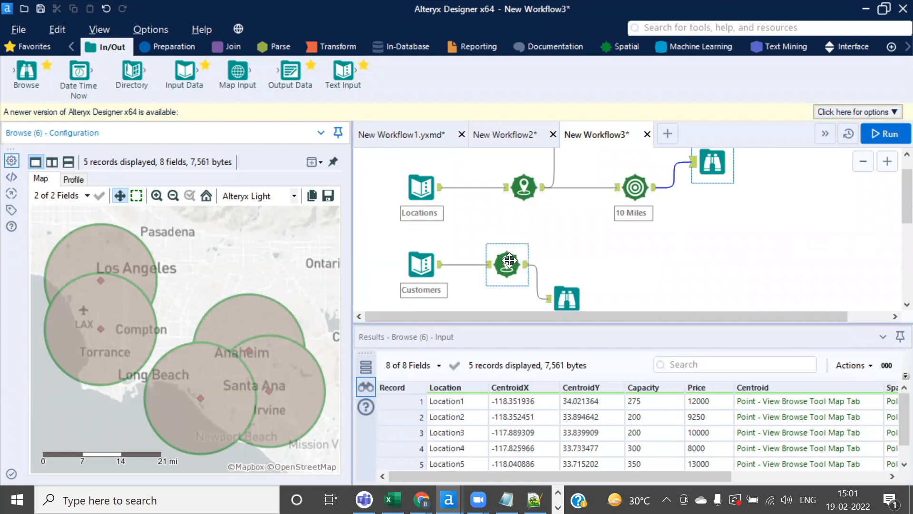
click(568, 298)
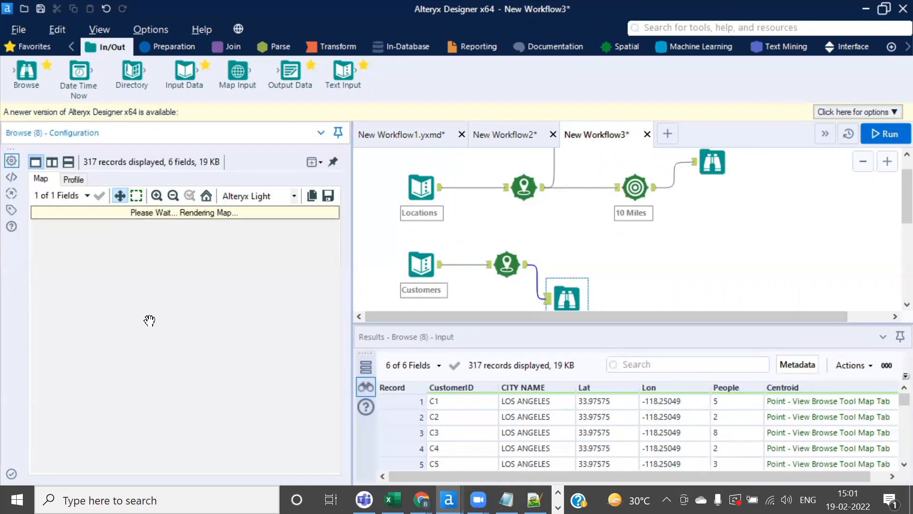
scroll(134, 255, up, 3)
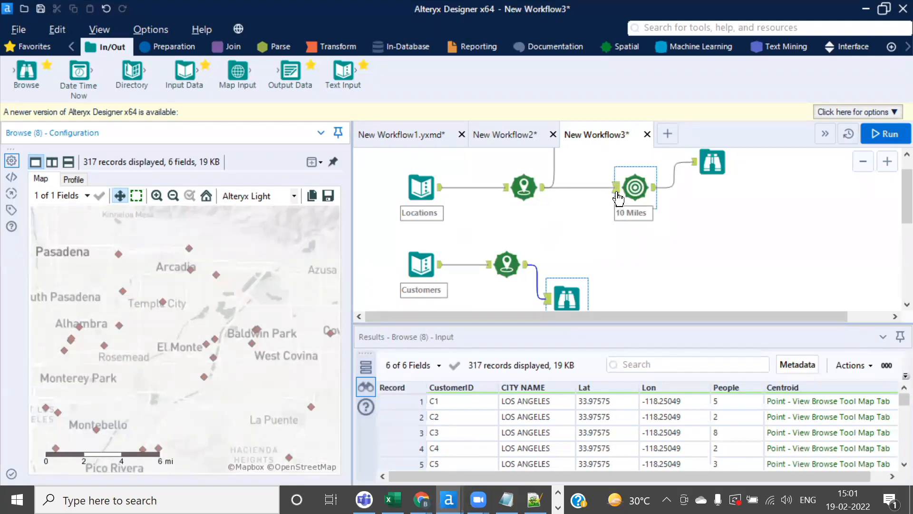
click(721, 168)
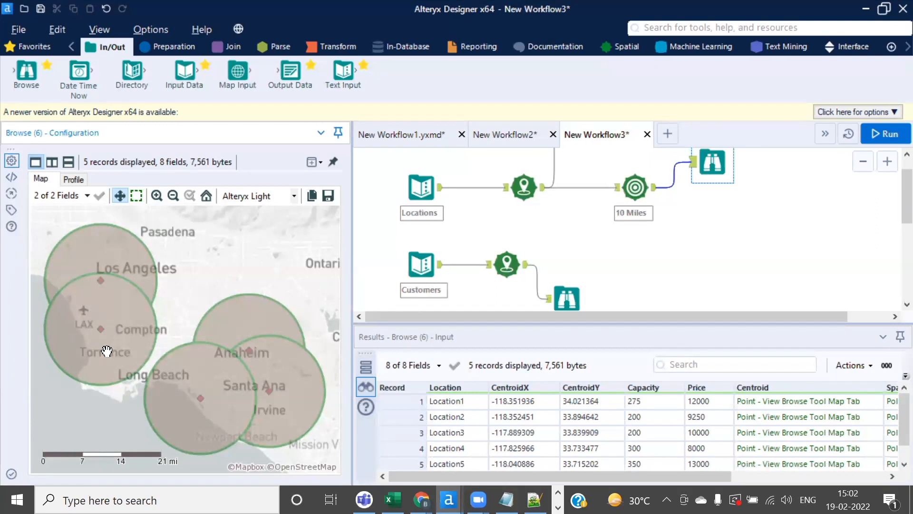
scroll(661, 251, down, 2)
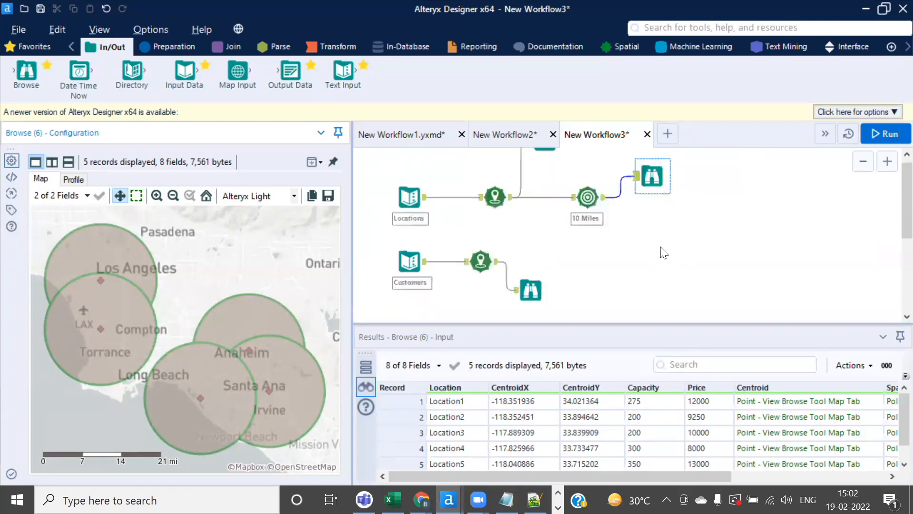
scroll(530, 240, up, 1)
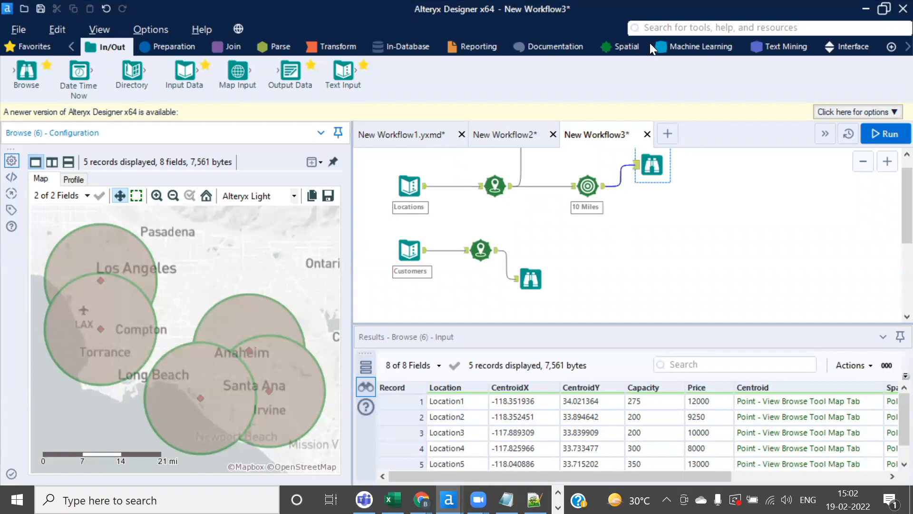
Add Spatial Match with customer points as T input and 10-mile trade areas as U input
click(627, 47)
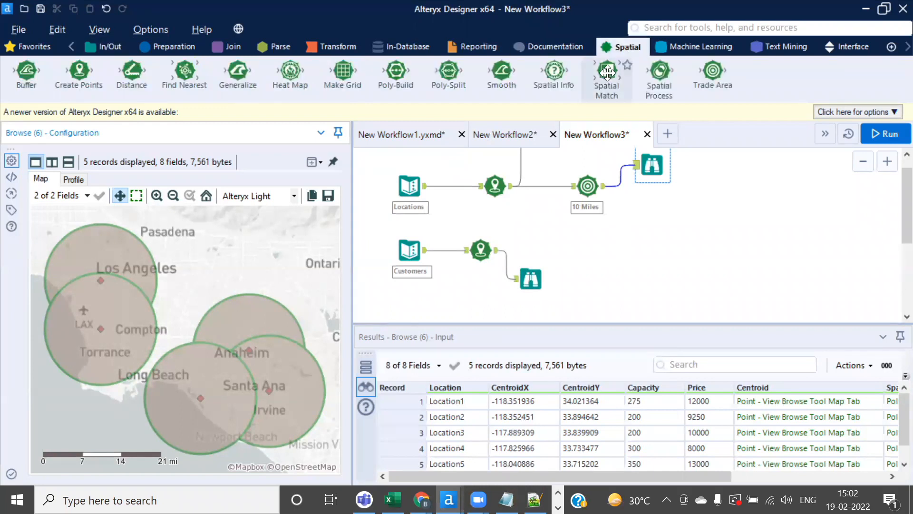
drag(607, 72, 694, 242)
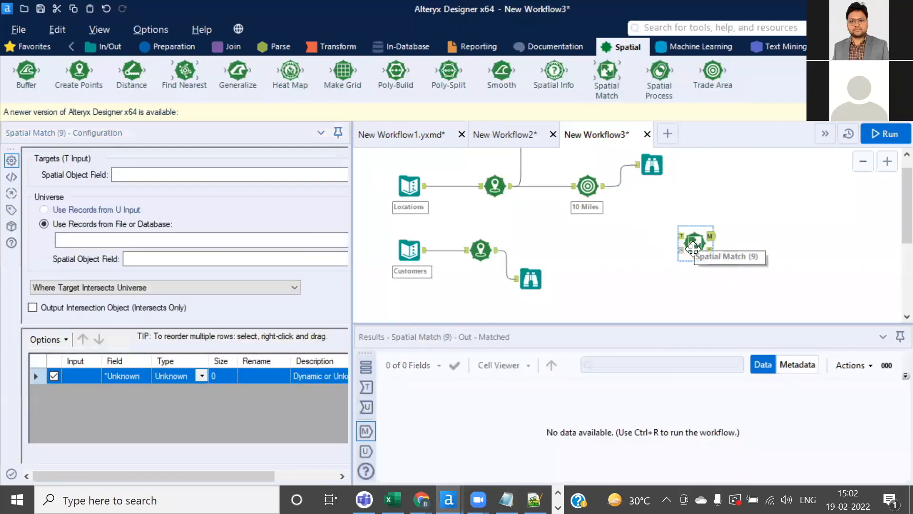
scroll(693, 241, up, 3)
mouse_move(694, 238)
mouse_down()
mouse_move(658, 219)
mouse_move(677, 233)
mouse_up()
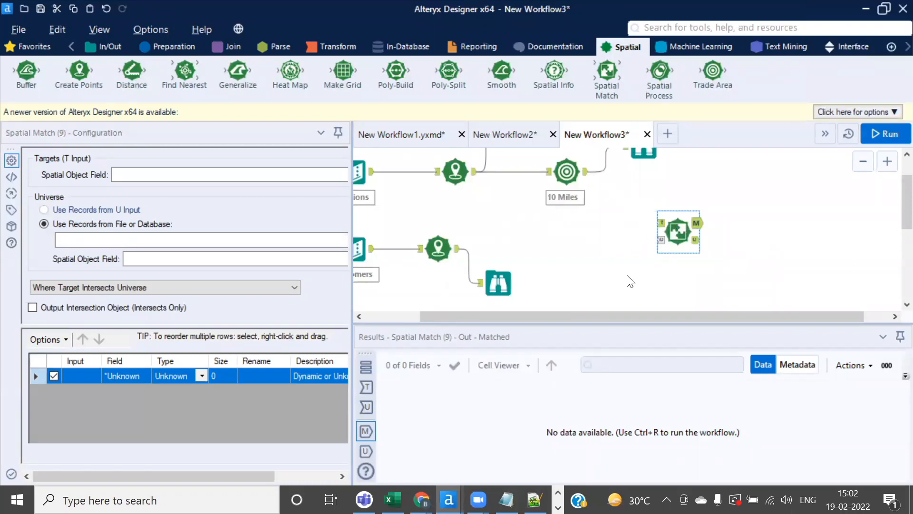
drag(458, 248, 659, 224)
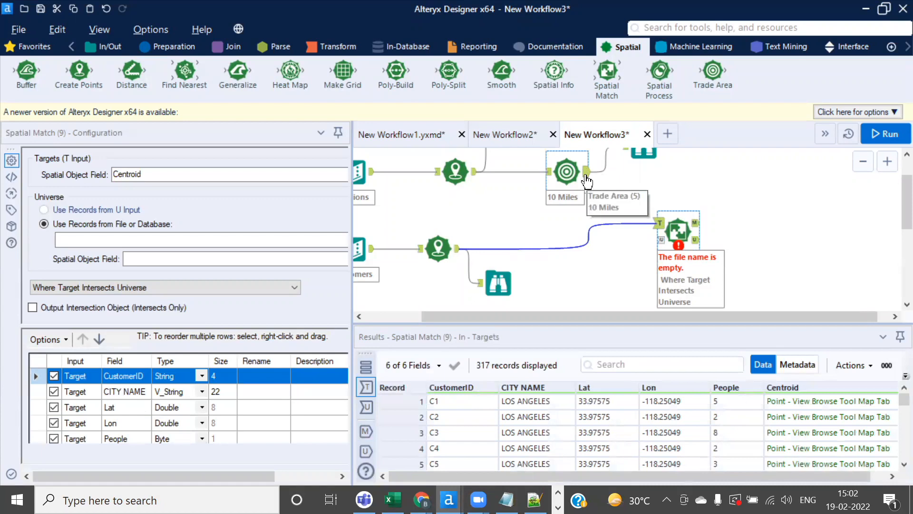
drag(586, 172, 659, 239)
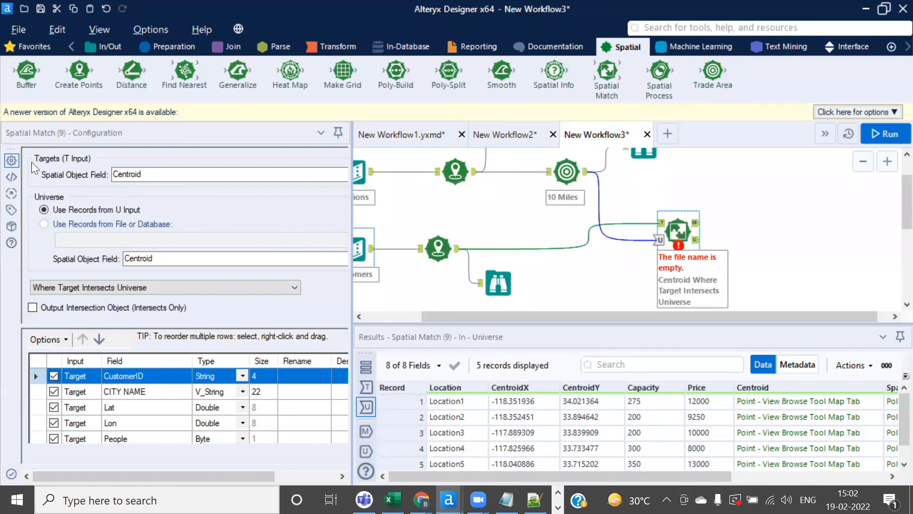
Inspect the customer points' Centroid column and the 10-mile trade area output fields
click(441, 252)
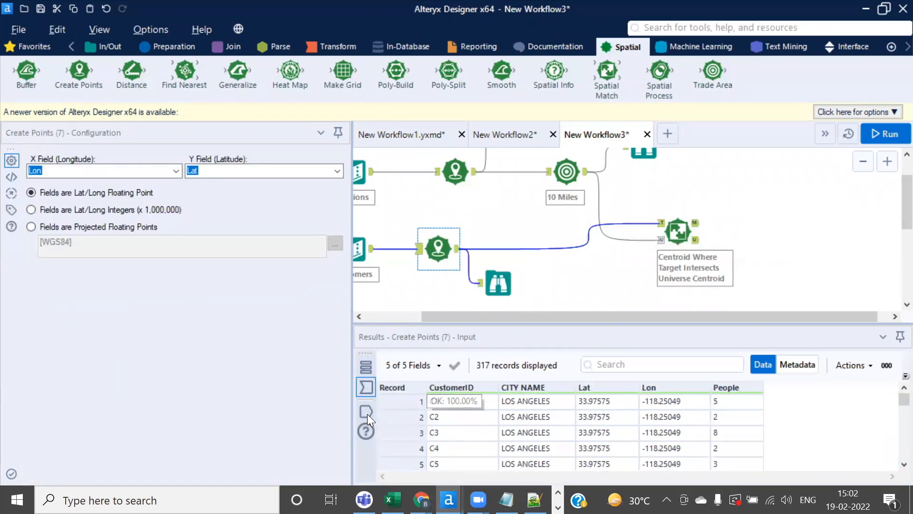
click(365, 412)
click(567, 171)
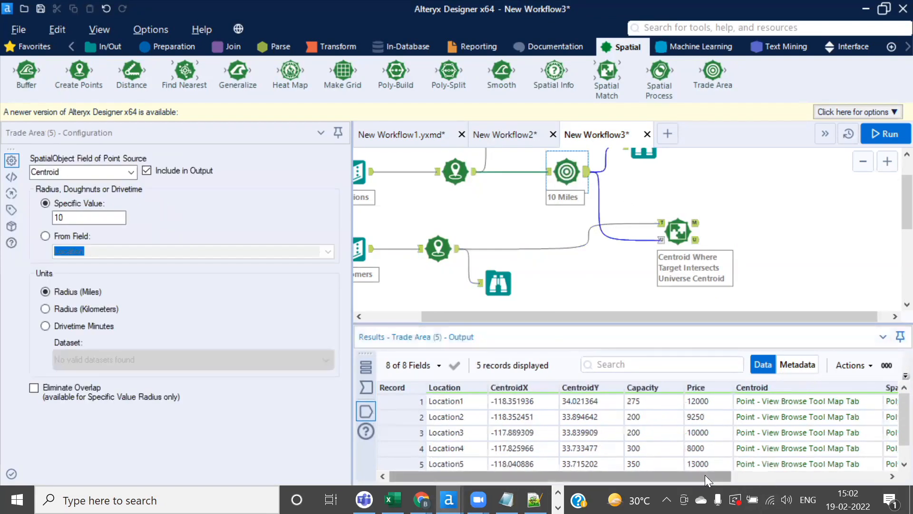
drag(704, 475, 851, 476)
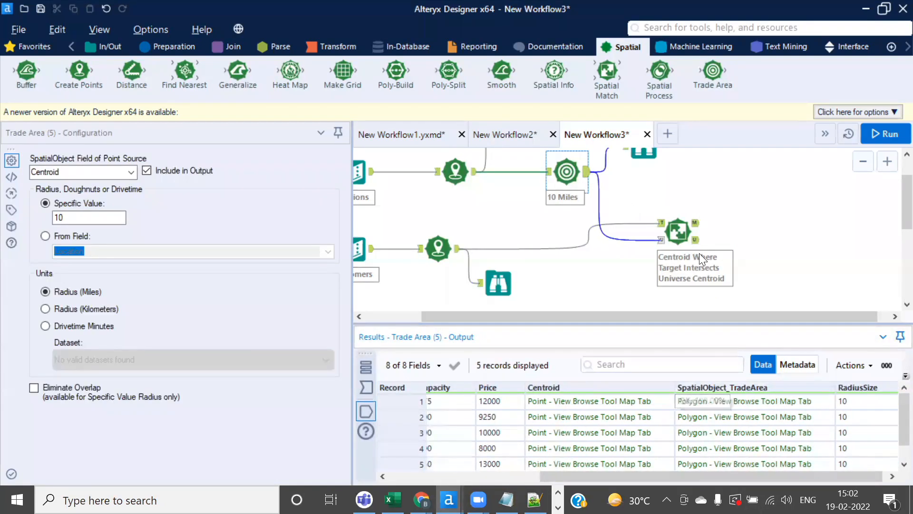
Set the Spatial Match universe spatial field to SpatialObject_TradeArea, keeping Centroid for targets
click(675, 224)
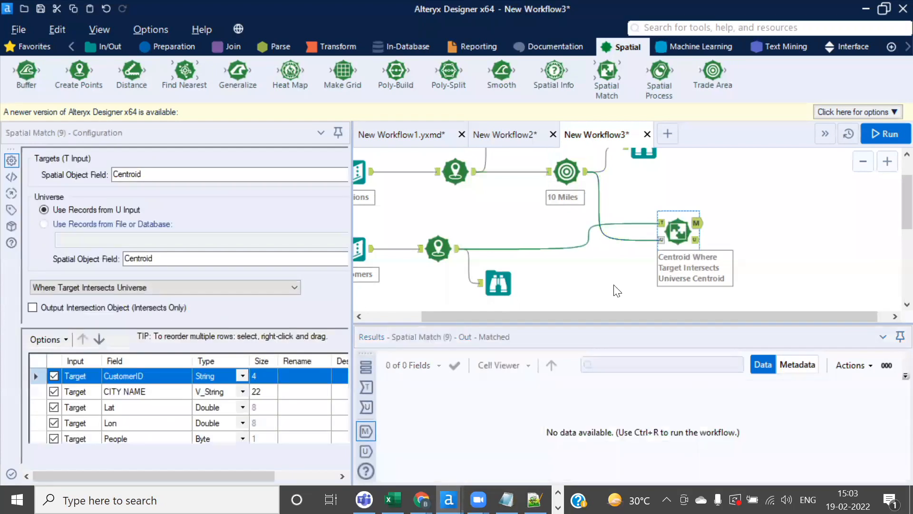
click(222, 174)
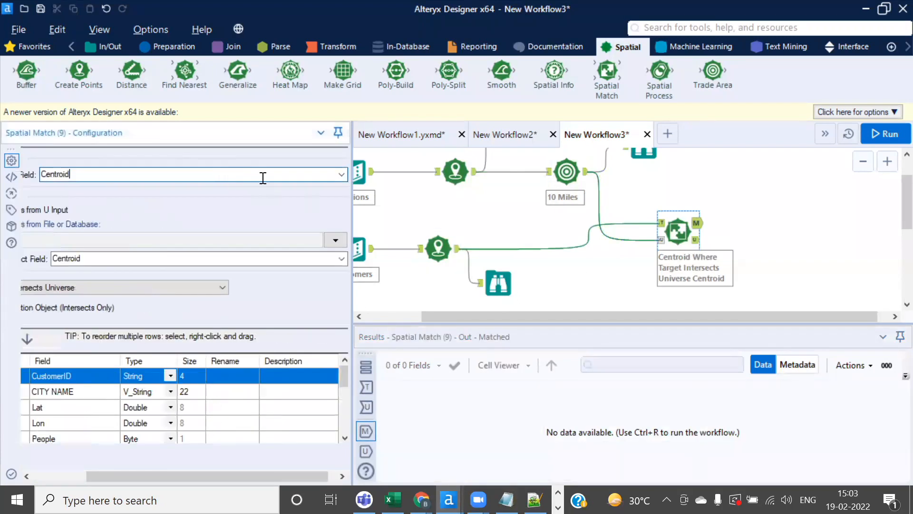
drag(254, 477, 141, 473)
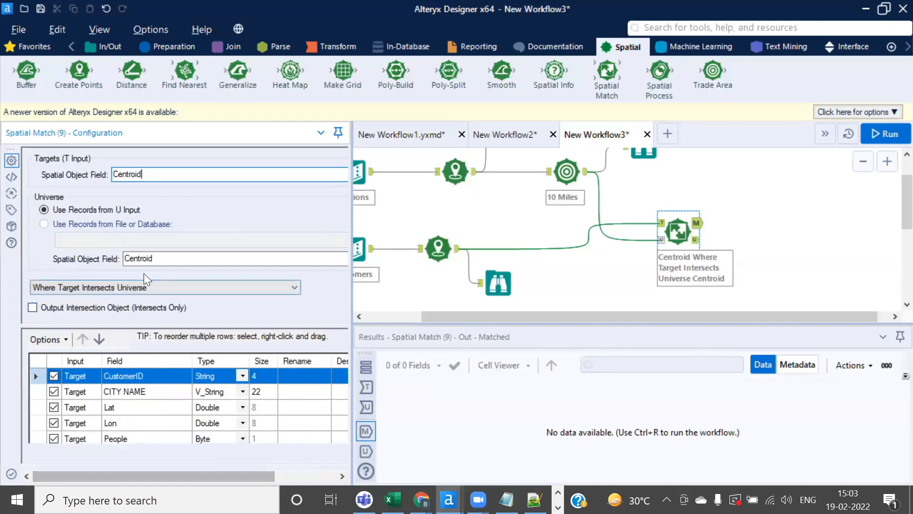
click(230, 223)
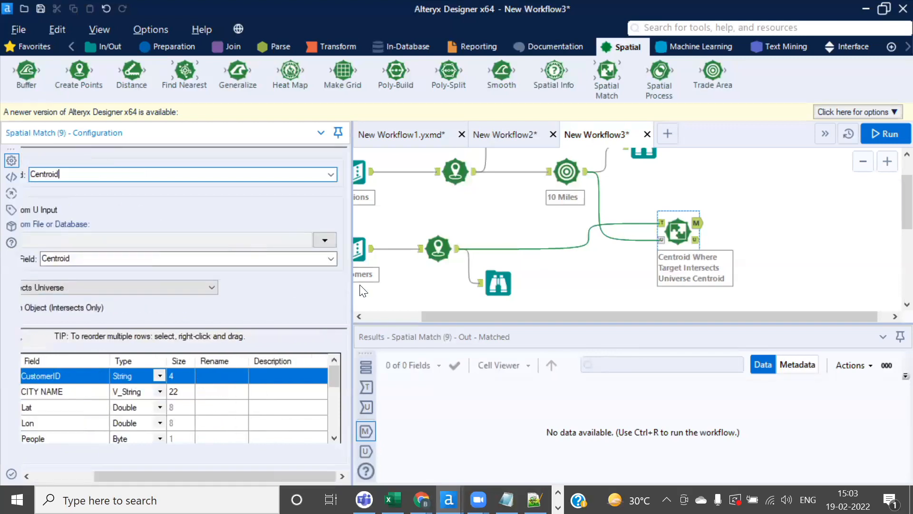
click(331, 258)
click(130, 280)
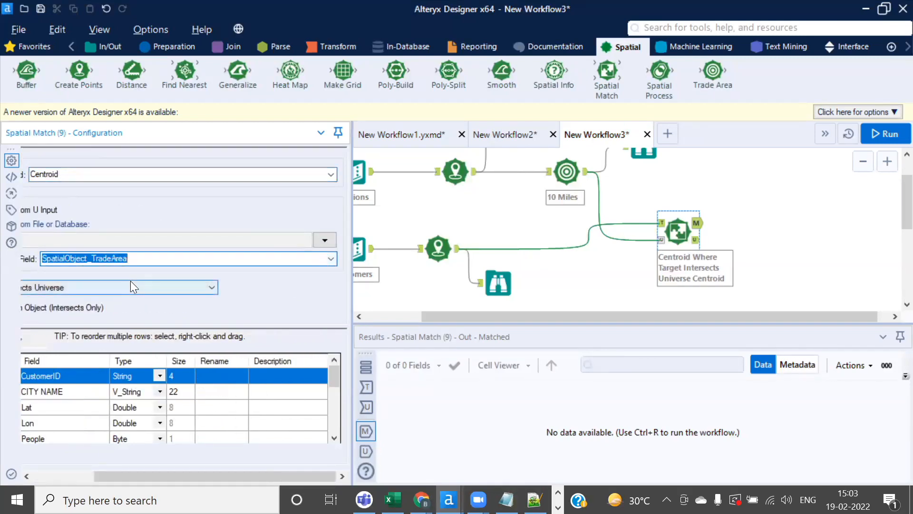
drag(220, 475, 152, 474)
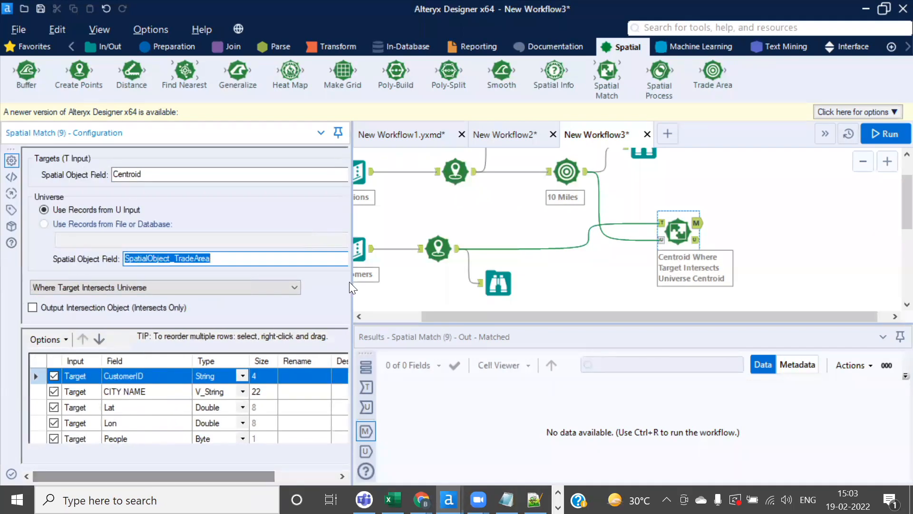
mouse_move(273, 470)
mouse_down()
mouse_move(301, 466)
mouse_move(273, 471)
mouse_up()
Collapse the settings pane and turn the workflow Overview on, then off again
click(425, 293)
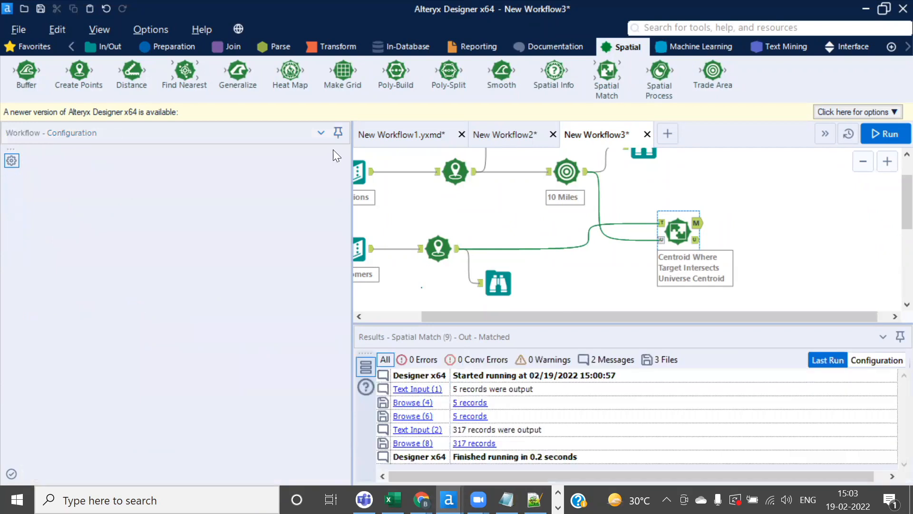
click(339, 130)
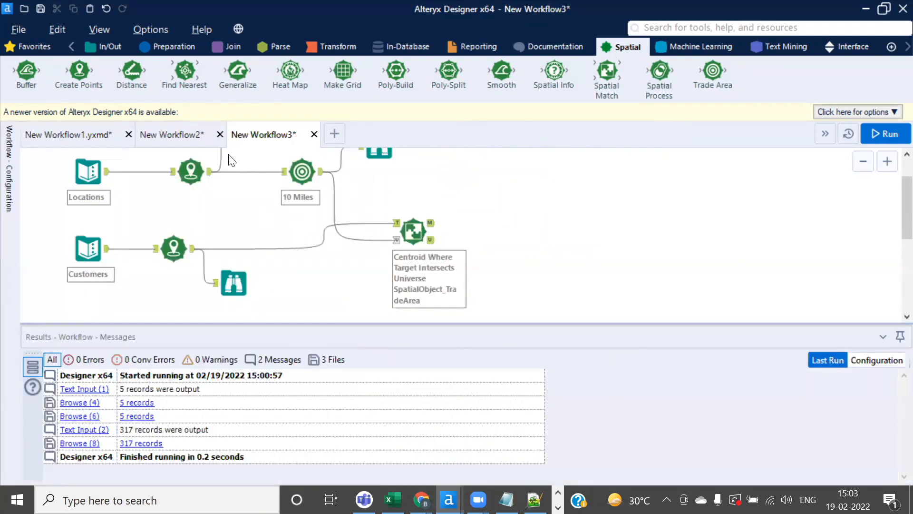
click(99, 29)
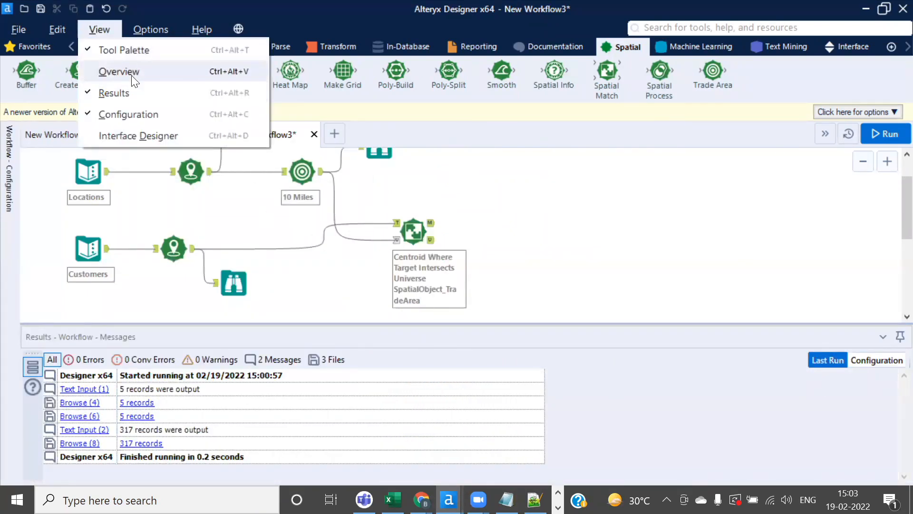
click(121, 74)
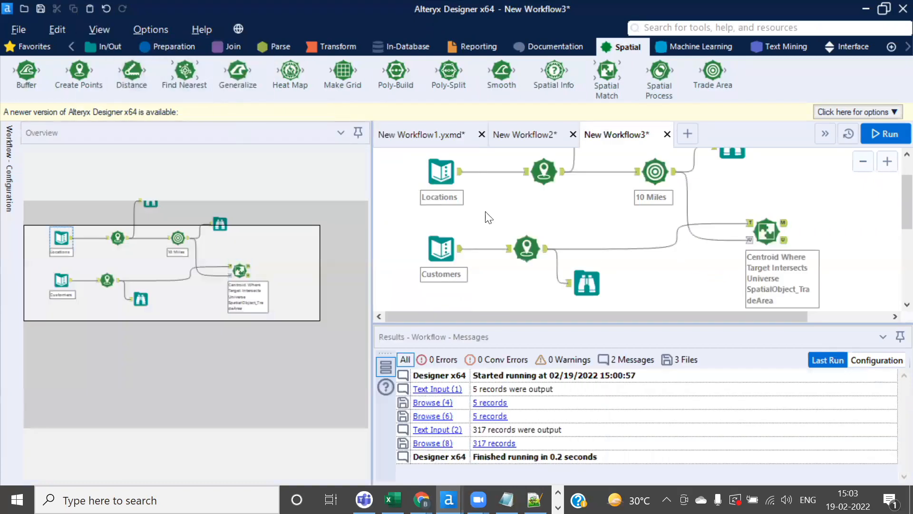
click(112, 28)
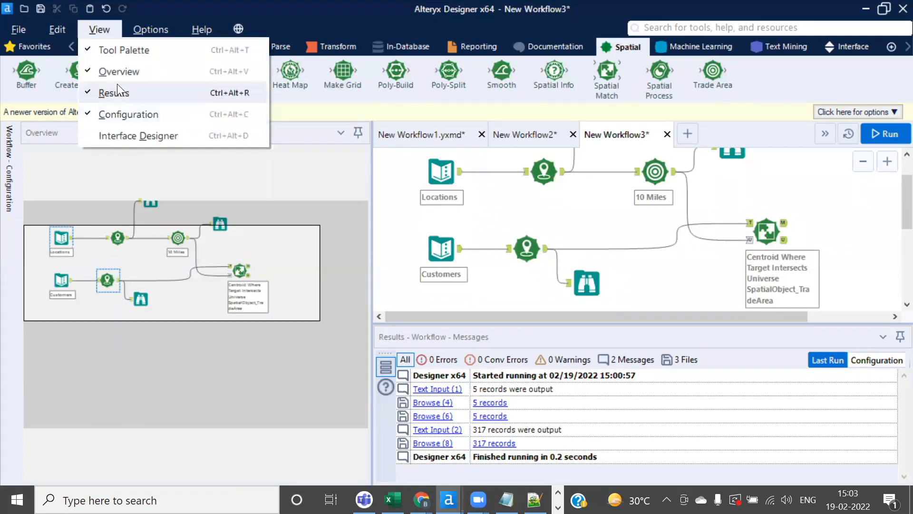
click(118, 72)
click(109, 33)
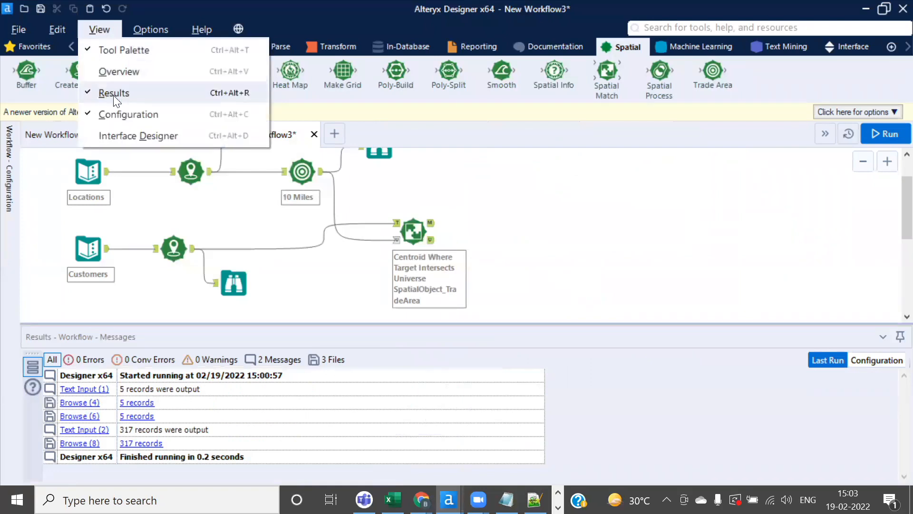
click(114, 32)
click(103, 32)
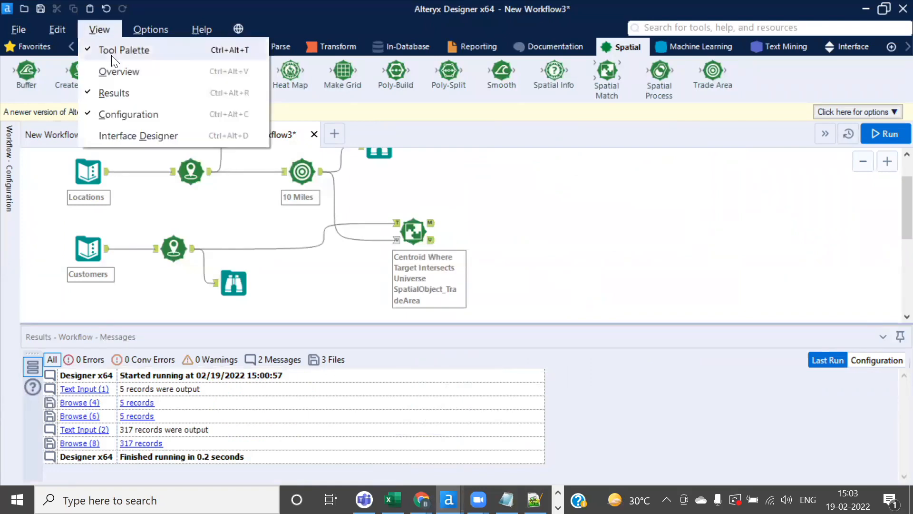
Pin the Workflow - Configuration panel and show the Spatial Match tool's settings
click(112, 113)
click(11, 163)
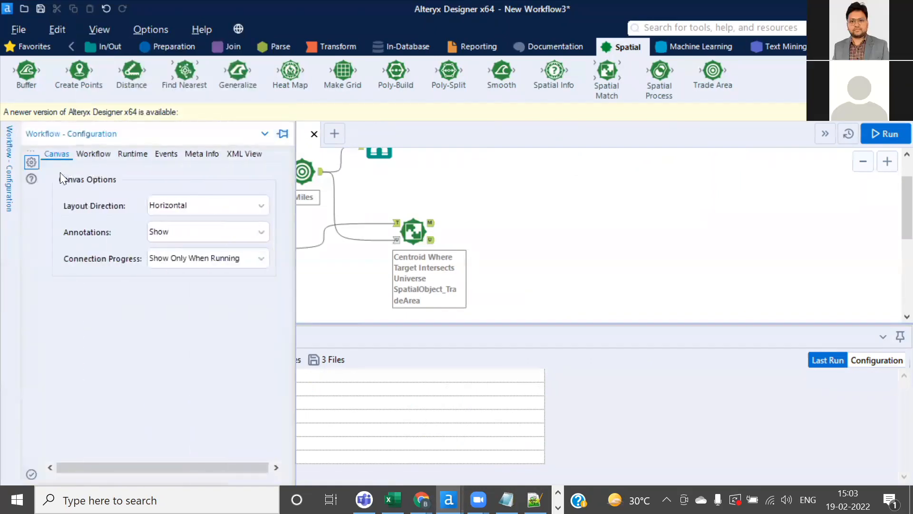
click(283, 137)
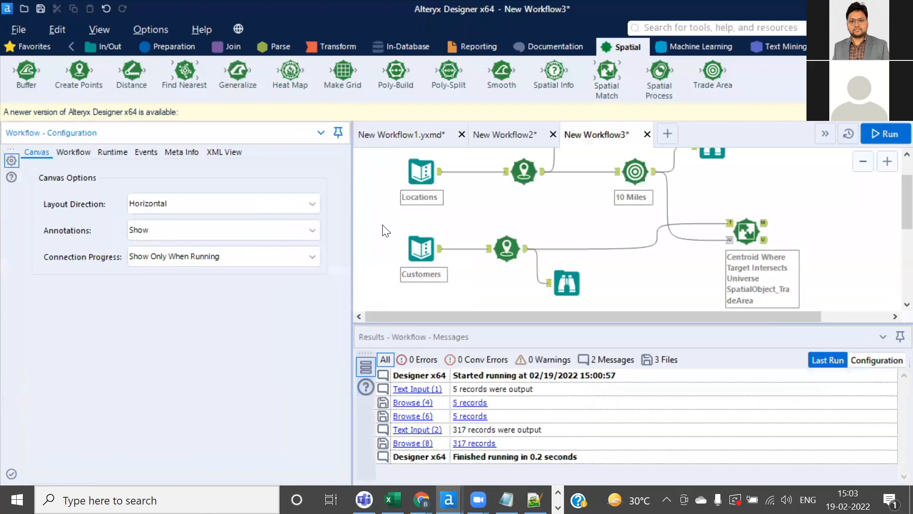
click(746, 232)
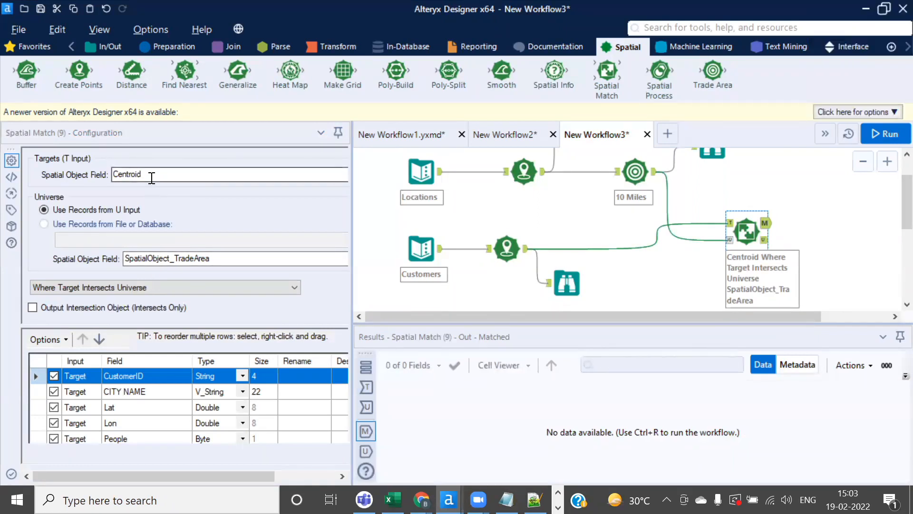
click(173, 258)
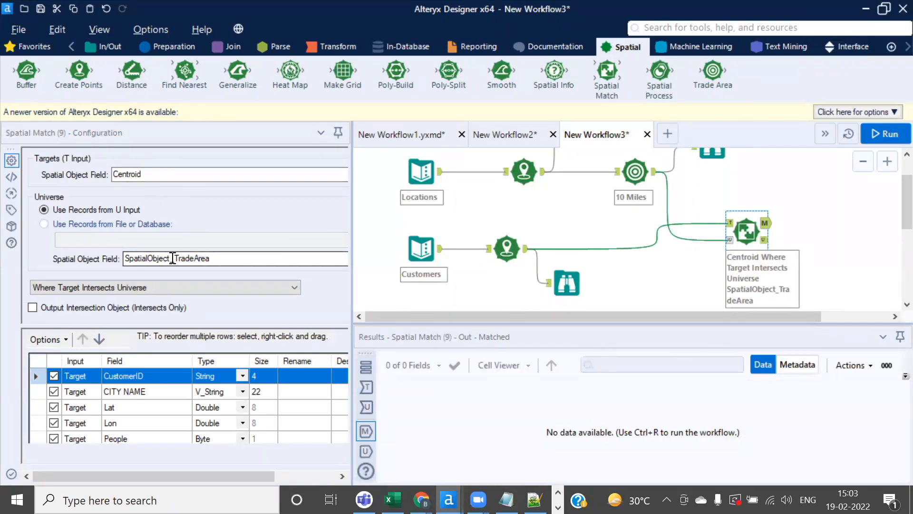
click(143, 174)
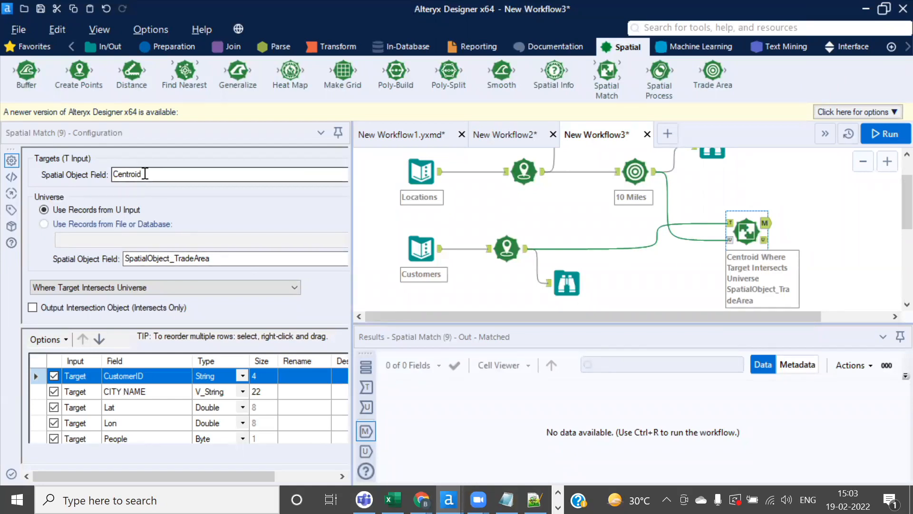
click(507, 248)
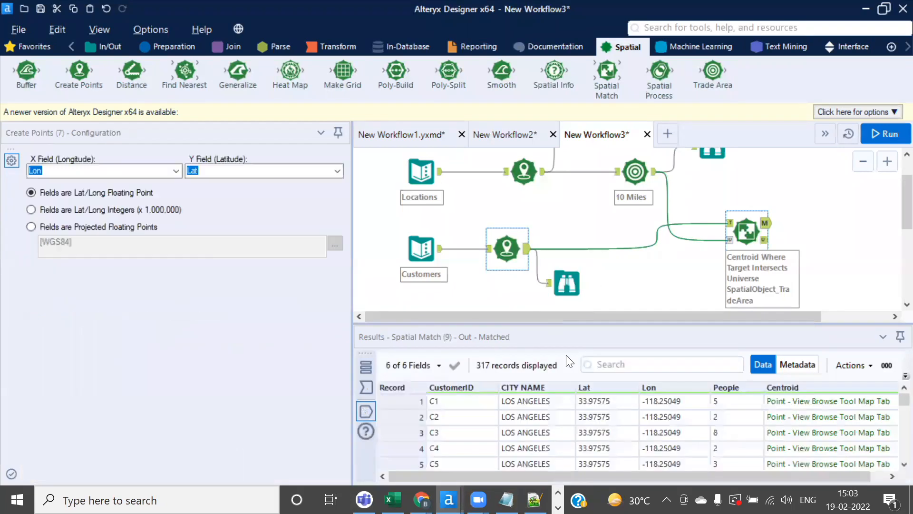
drag(581, 478, 737, 485)
drag(779, 406, 780, 449)
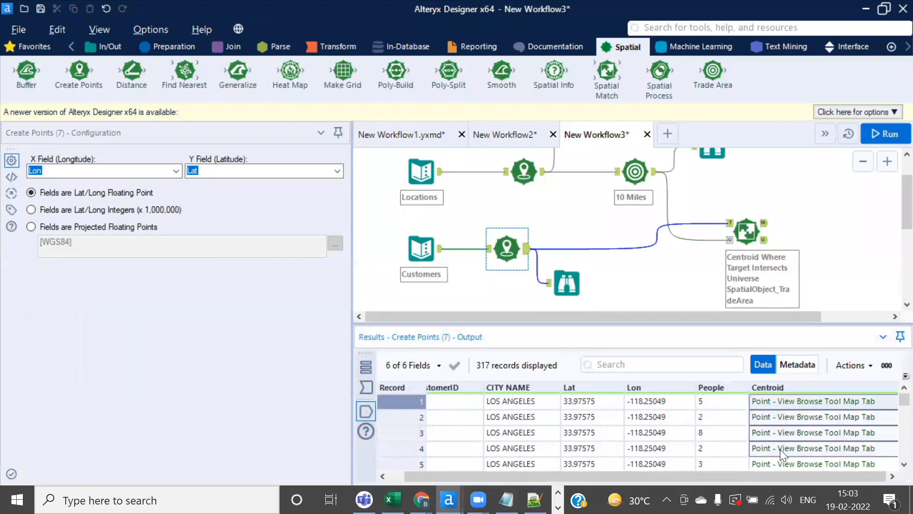
click(635, 172)
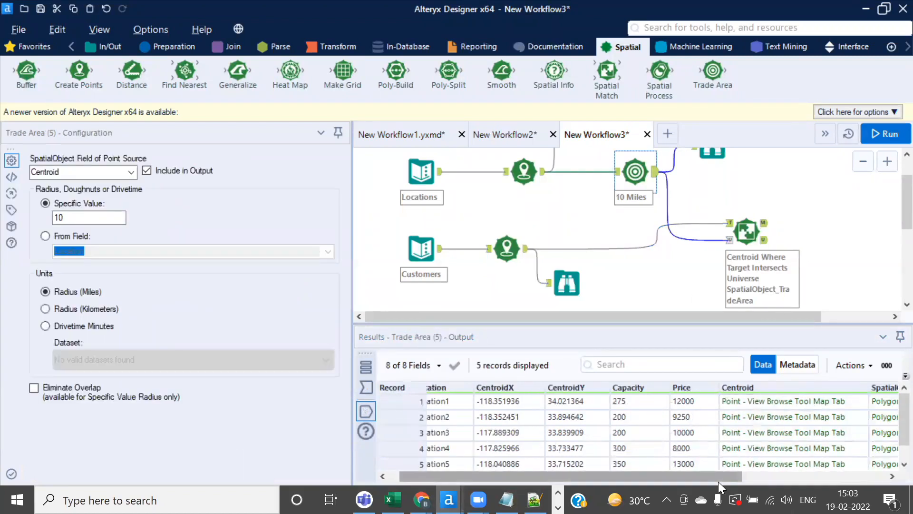
drag(685, 476, 812, 476)
click(747, 232)
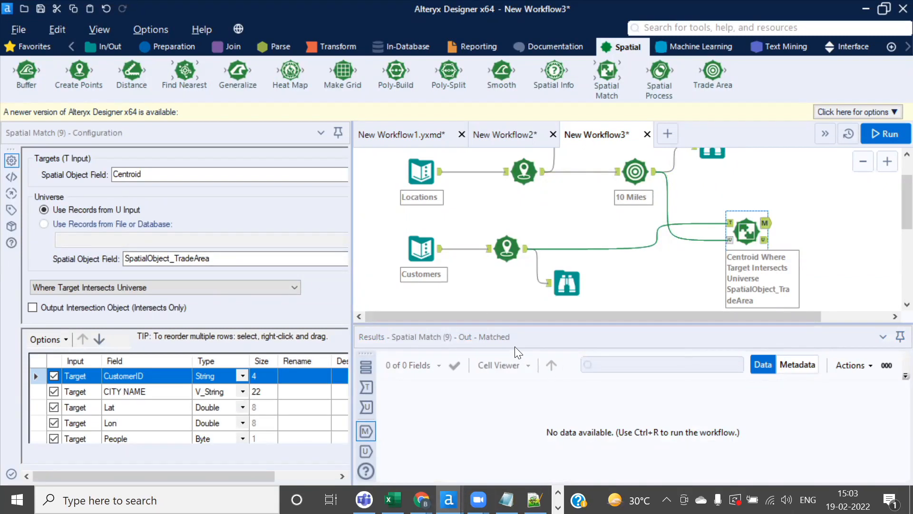
Run the workflow with the configured Spatial Match
click(891, 131)
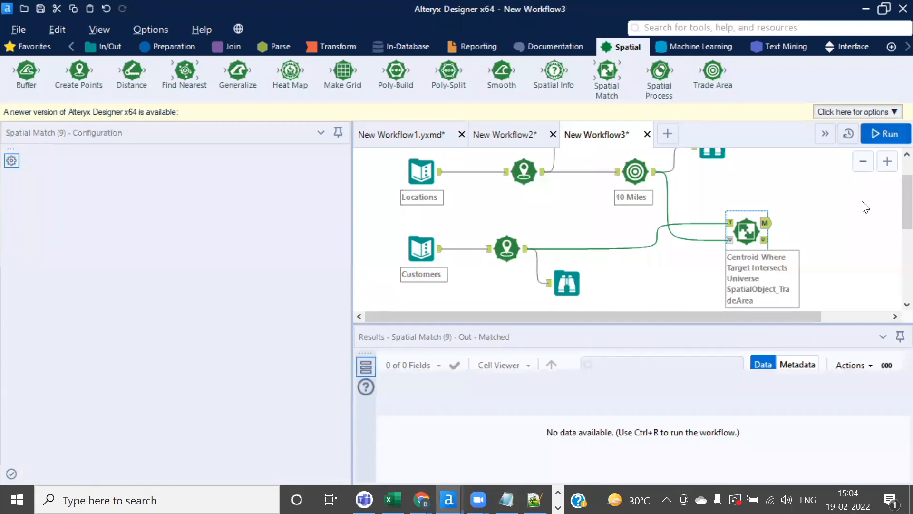
click(595, 310)
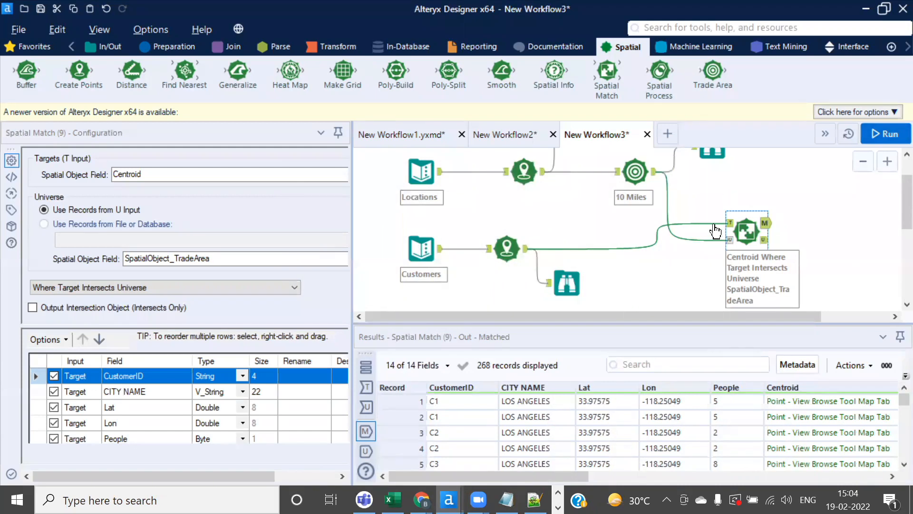
scroll(807, 230, down, 2)
scroll(638, 247, up, 3)
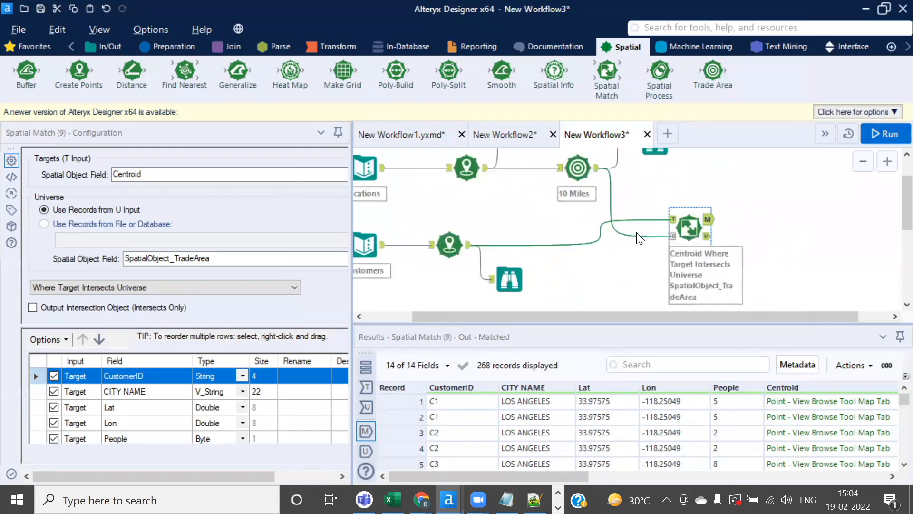
drag(747, 318, 800, 318)
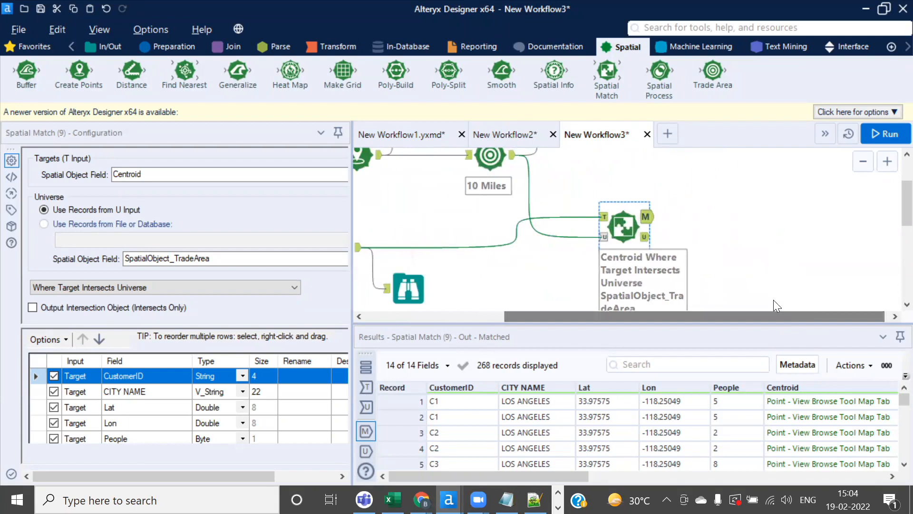
Inspect the 127 unmatched and 268 matched customer records against the Create Points output
click(645, 236)
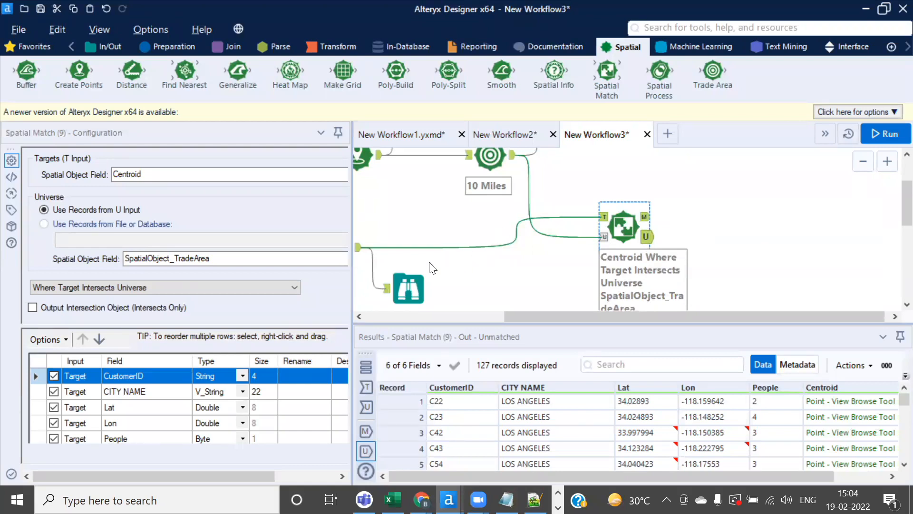
drag(543, 316, 512, 316)
click(390, 251)
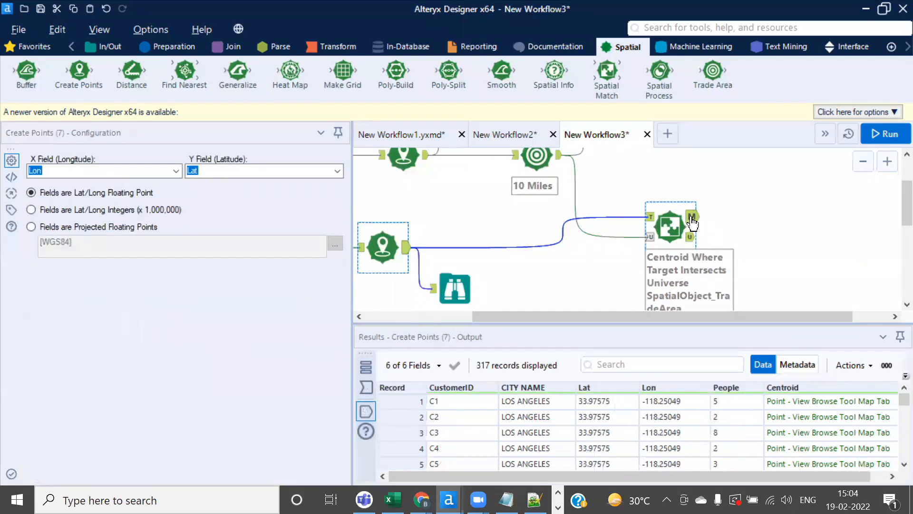
click(671, 226)
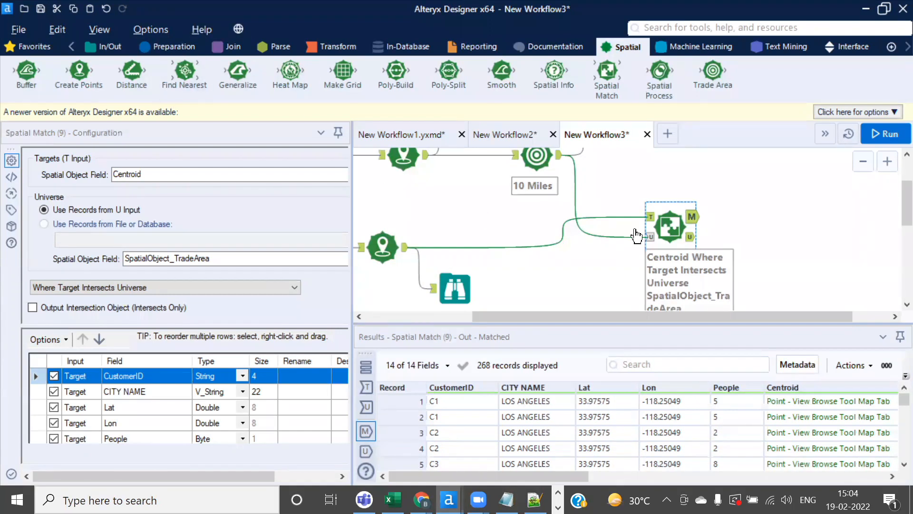
Attach Browse tools to the Spatial Match matched (M) and unmatched (U) outputs
click(90, 48)
drag(23, 77, 751, 187)
drag(29, 78, 752, 276)
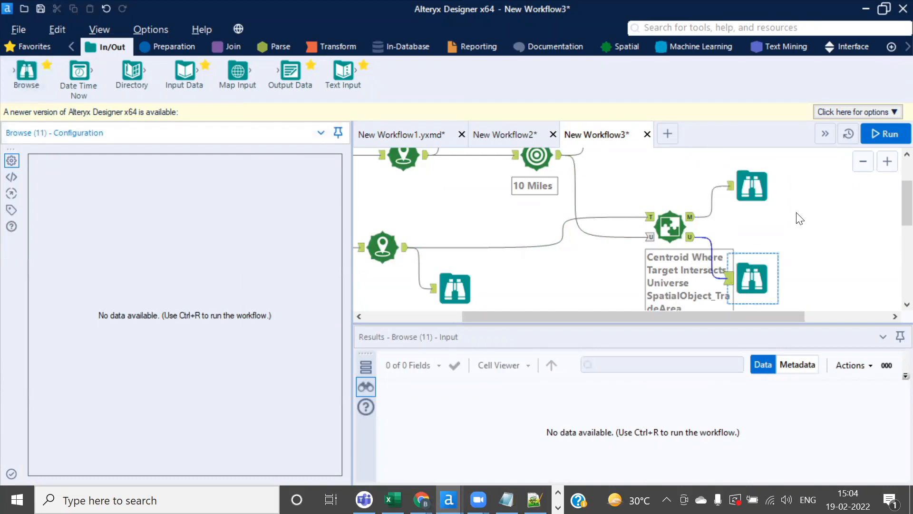
Run the workflow and map the 268 matched customers inside the 10-mile trade areas
click(886, 134)
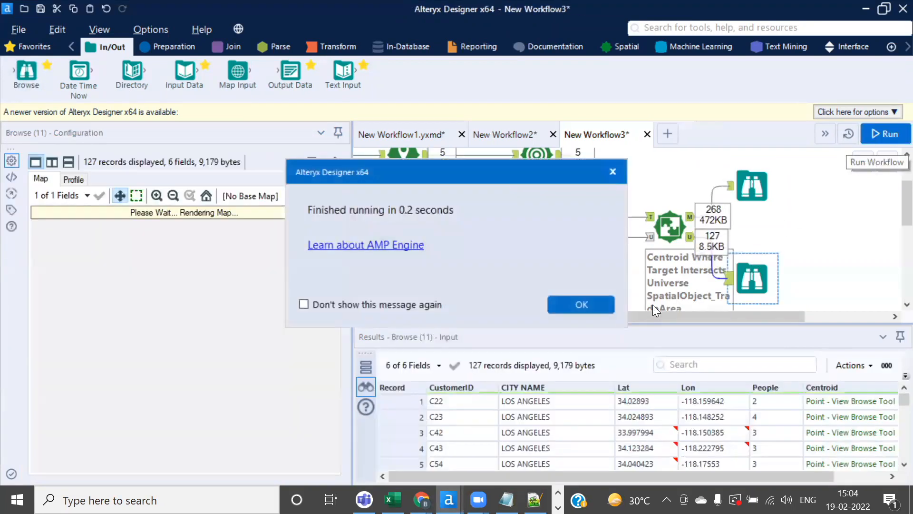
click(592, 305)
click(759, 181)
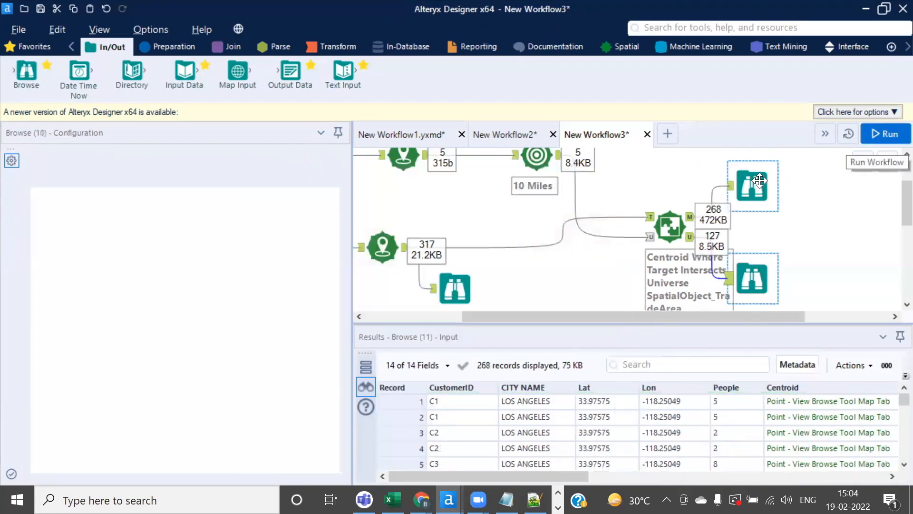
drag(352, 202, 422, 202)
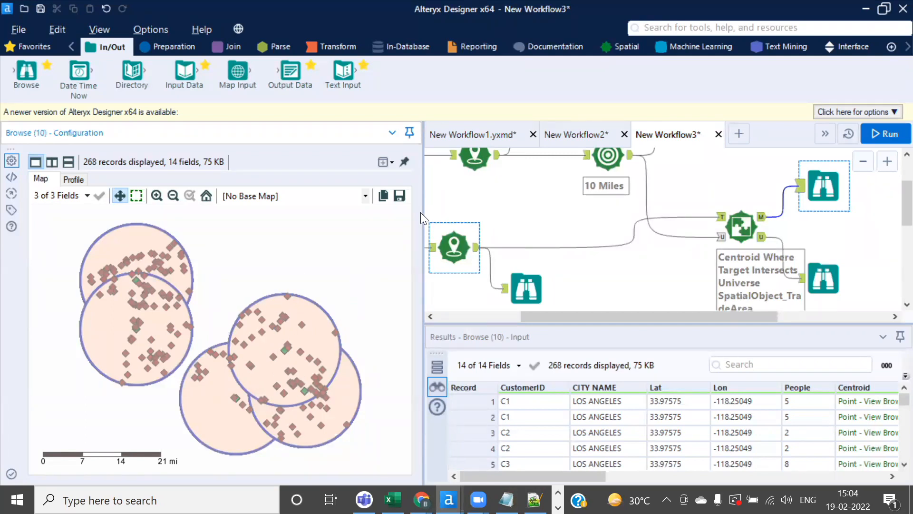
drag(424, 212, 294, 215)
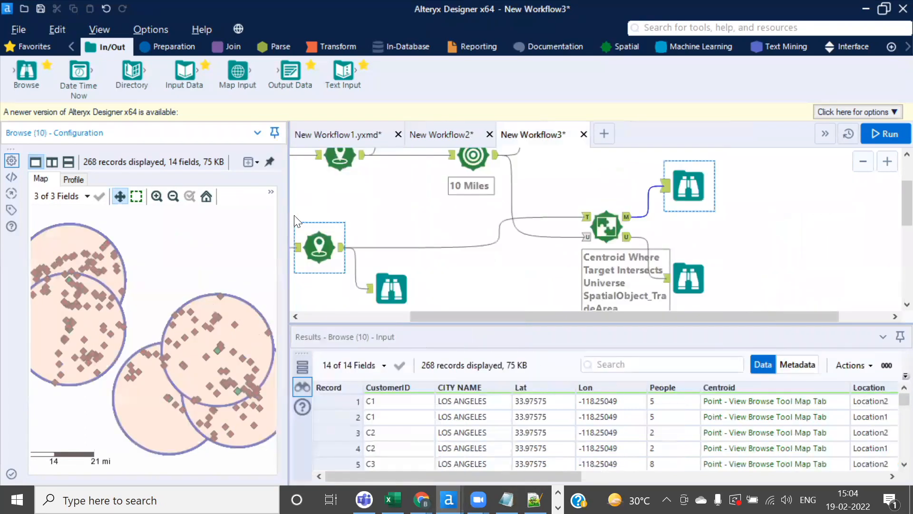
click(547, 279)
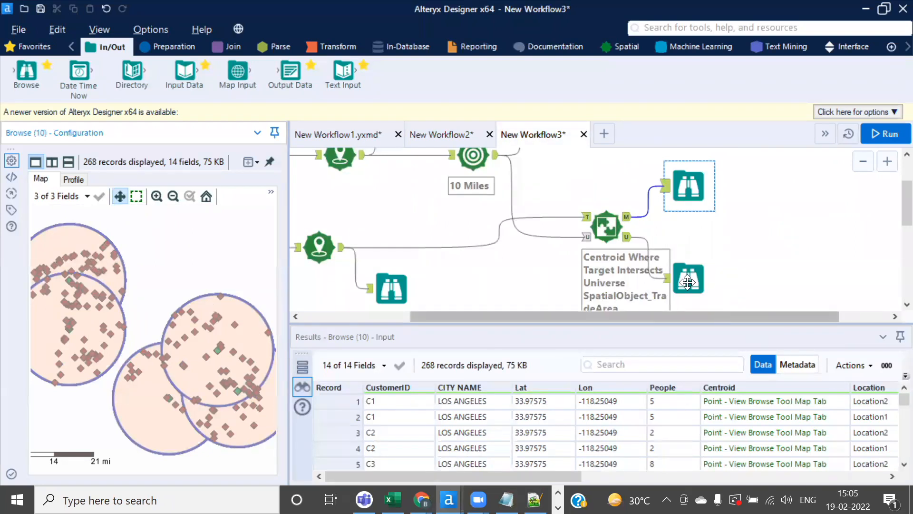
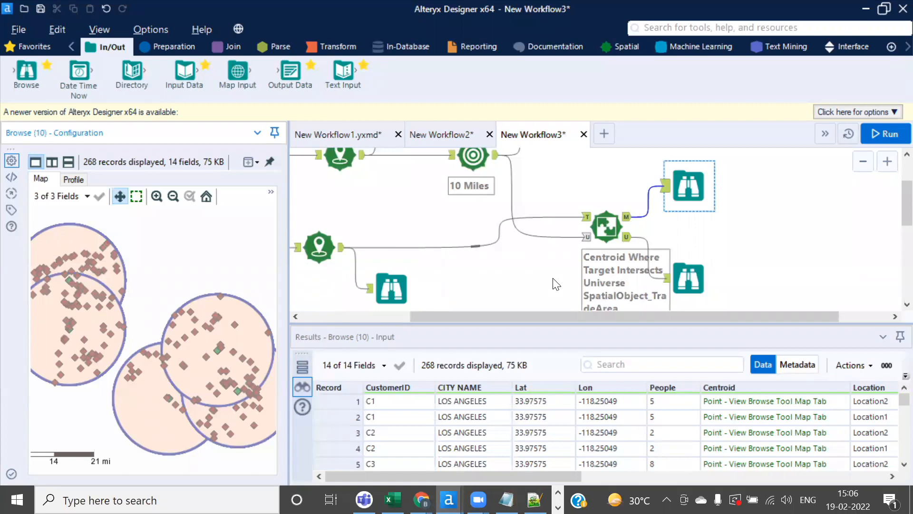
Show the Spatial Match matched output and check each customer's Location1/Location2 trade-area values
mouse_move(689, 319)
mouse_down()
mouse_move(722, 316)
mouse_move(677, 319)
mouse_move(676, 306)
mouse_up()
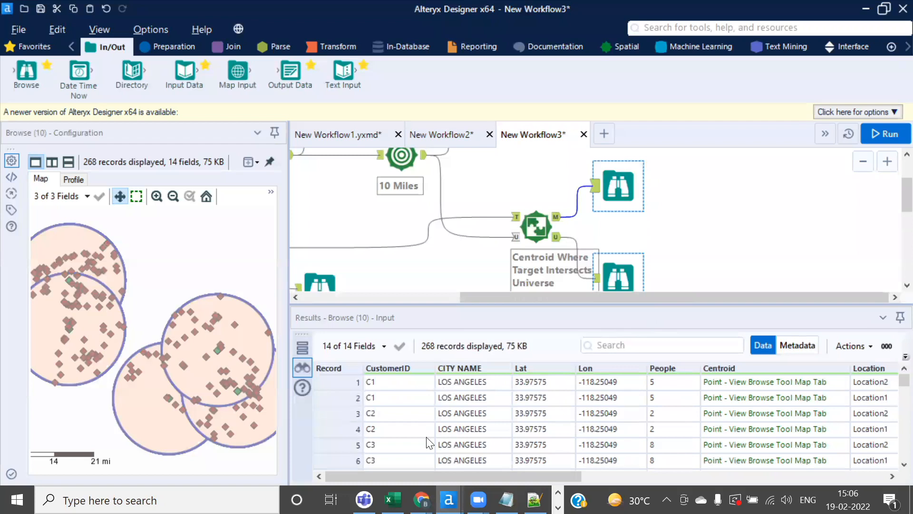
click(531, 230)
drag(498, 305, 490, 266)
click(395, 350)
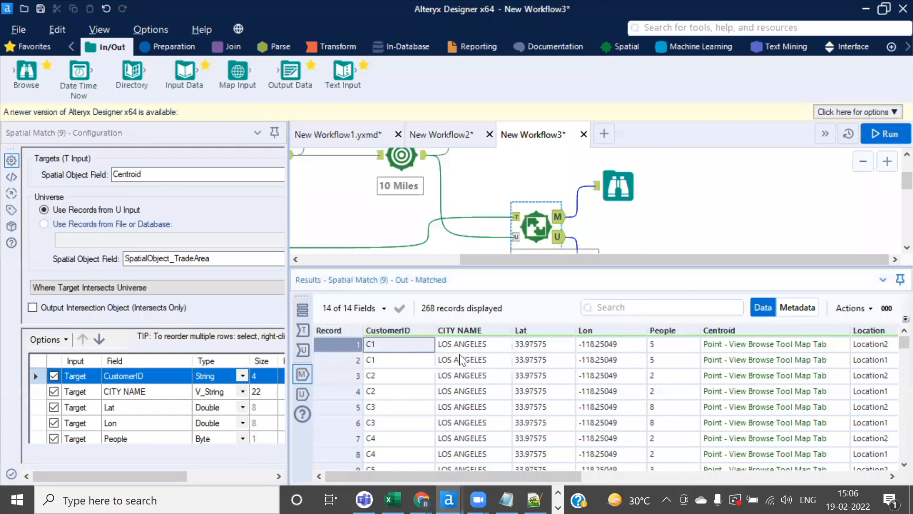
drag(559, 477, 670, 476)
click(651, 346)
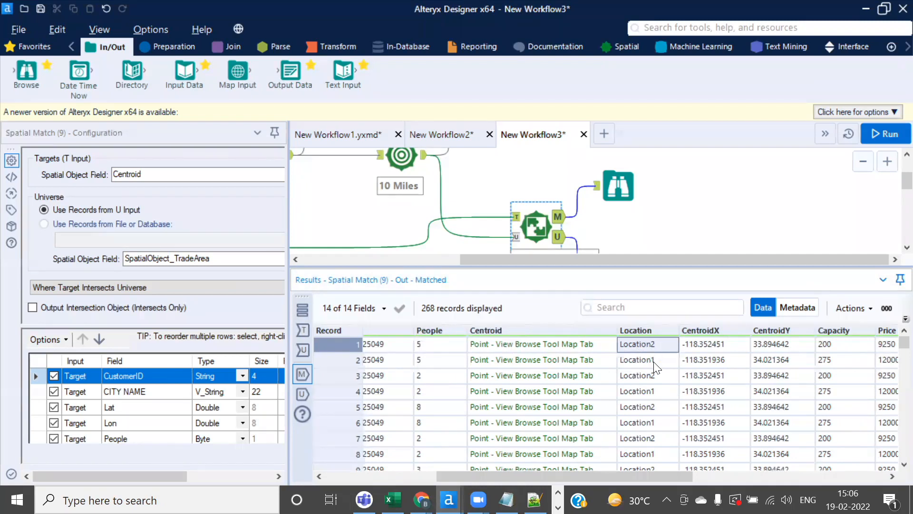
click(653, 362)
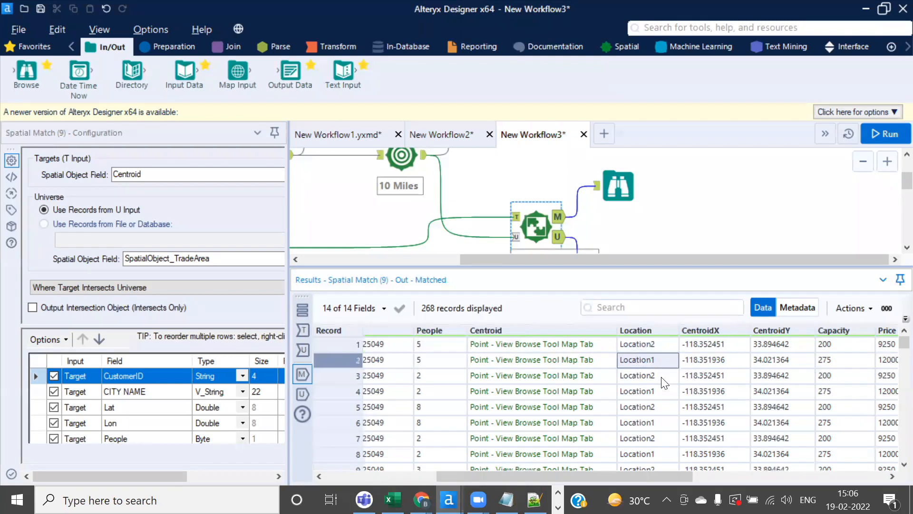
click(657, 378)
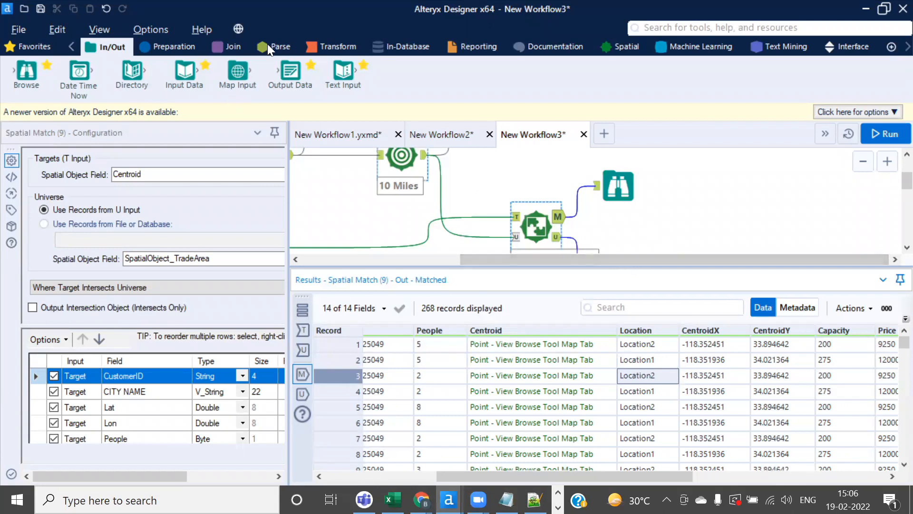
Attach a Summarize tool to the matched (M) output and group by Location
click(324, 46)
drag(238, 71, 640, 220)
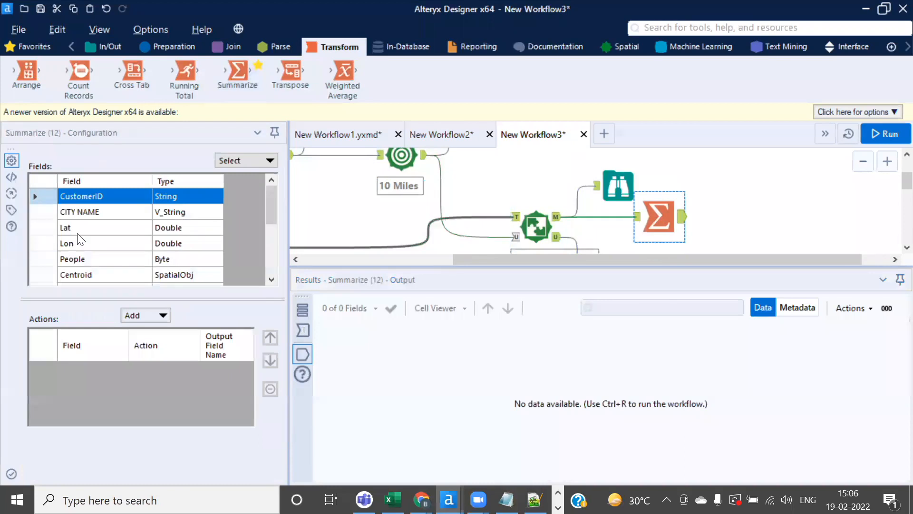
scroll(95, 266, down, 3)
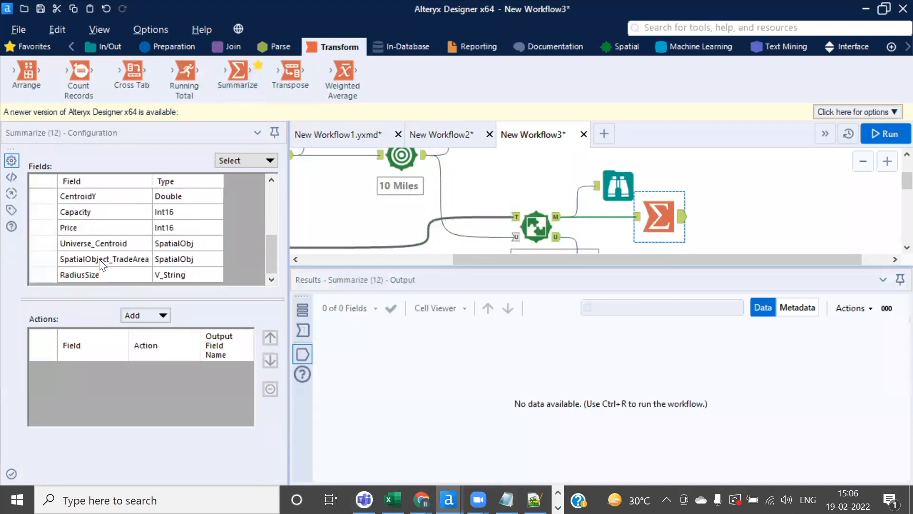
scroll(109, 241, up, 2)
scroll(109, 237, up, 1)
scroll(109, 238, down, 1)
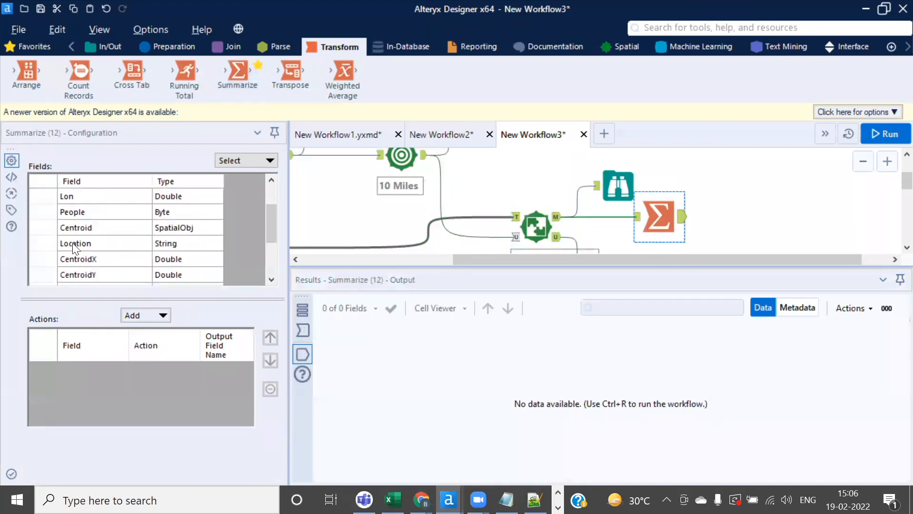
click(53, 243)
click(168, 318)
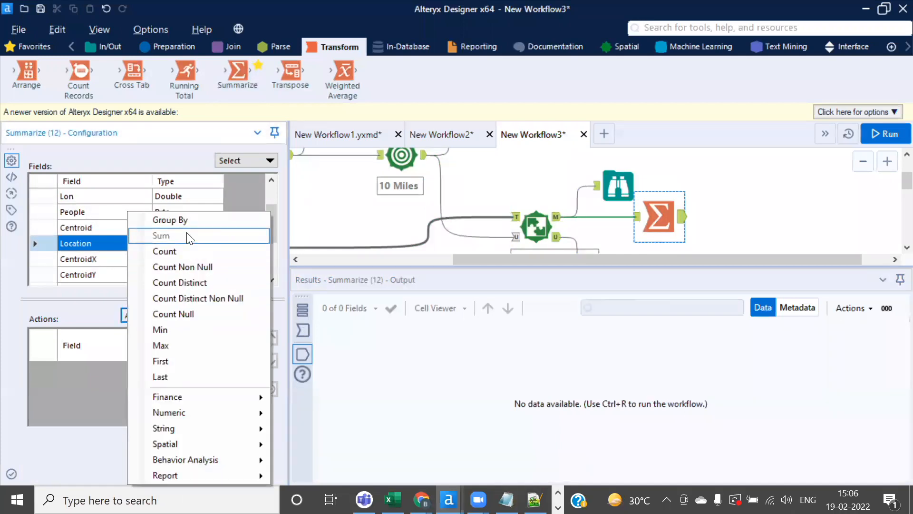
click(179, 221)
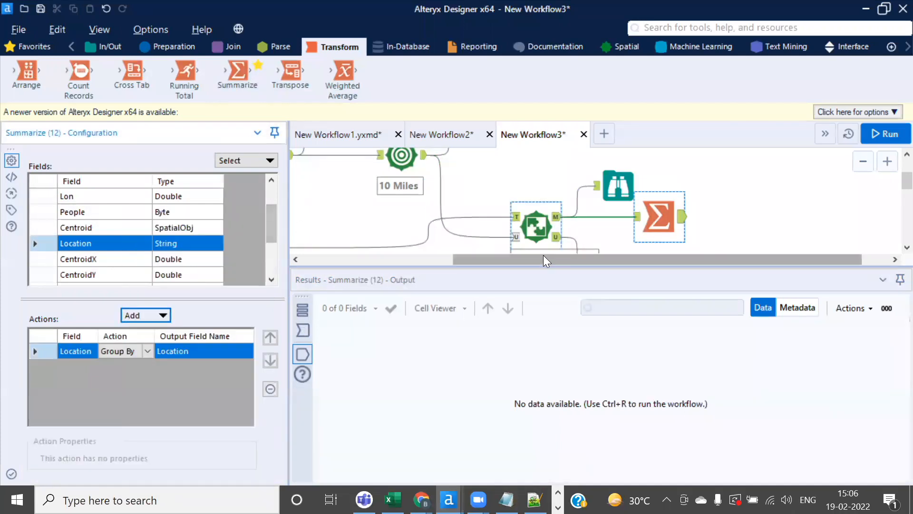
Count CustomerID per Location and run, giving 78 customers for Location1
scroll(387, 218, down, 3)
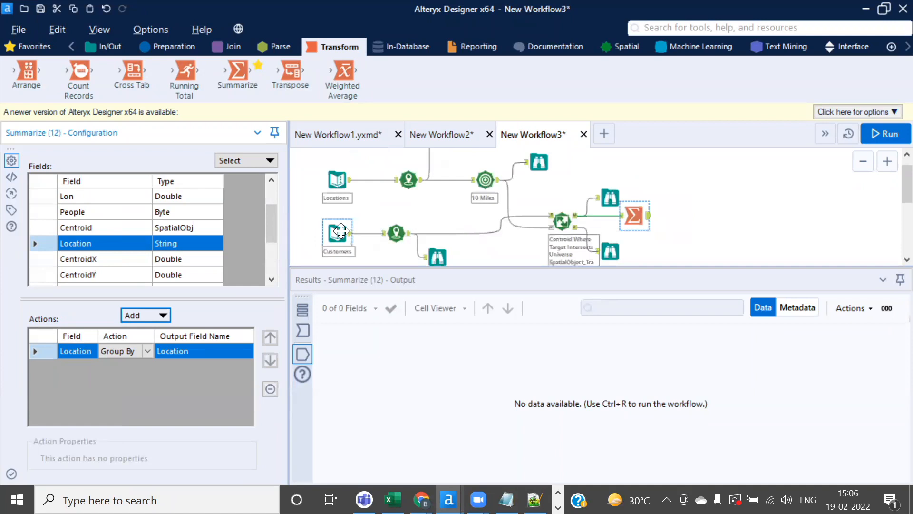
click(337, 232)
click(635, 215)
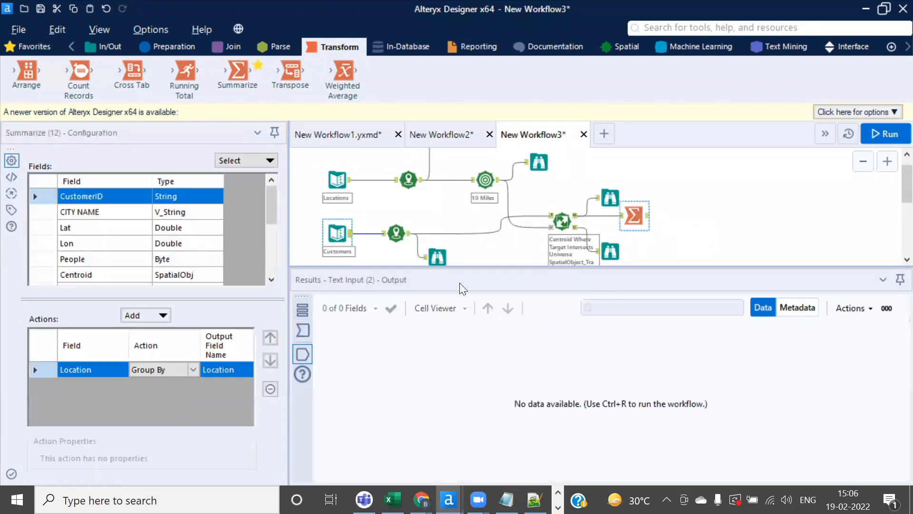
click(165, 314)
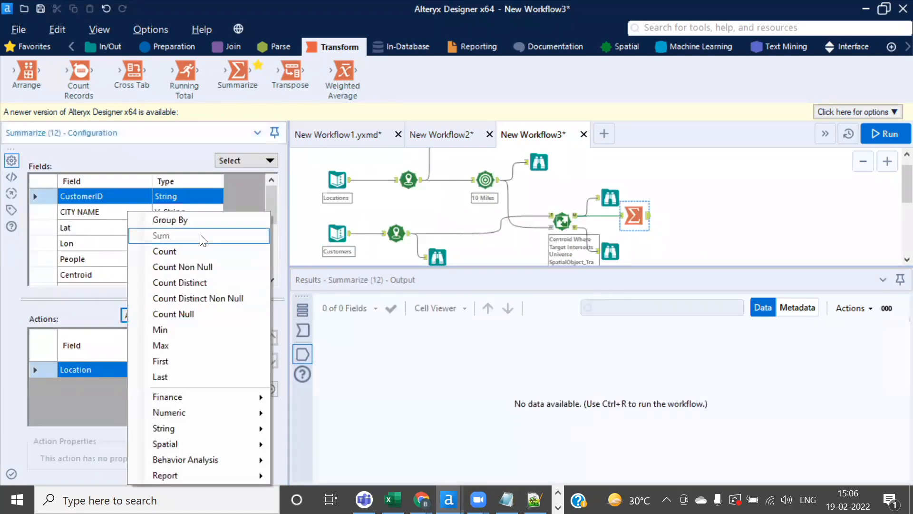
click(199, 252)
click(887, 136)
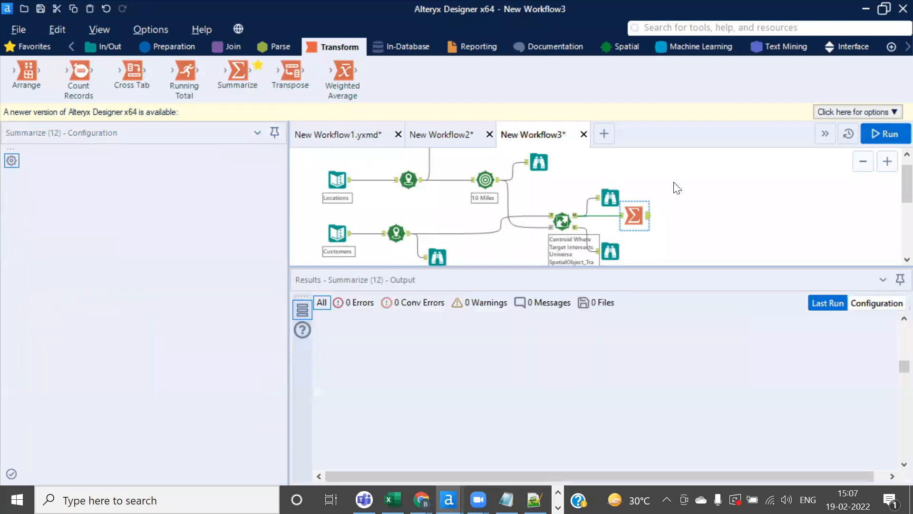
click(577, 304)
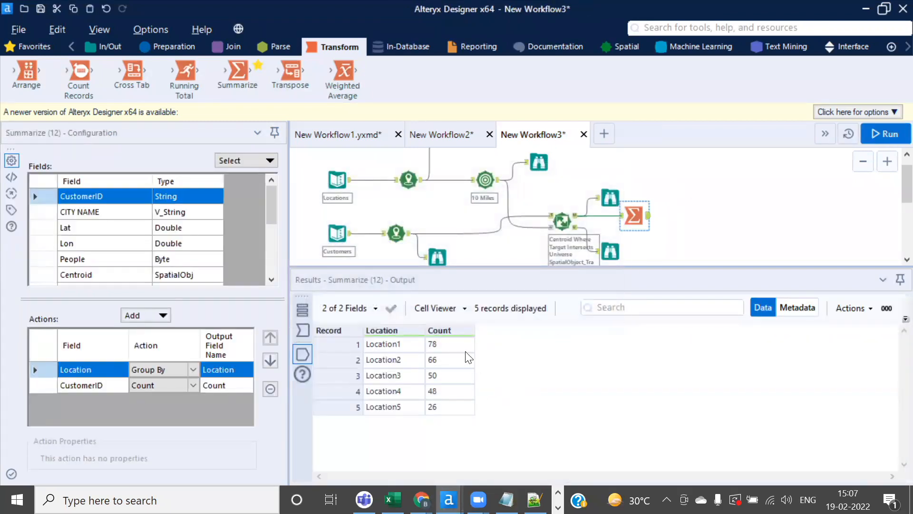
click(457, 346)
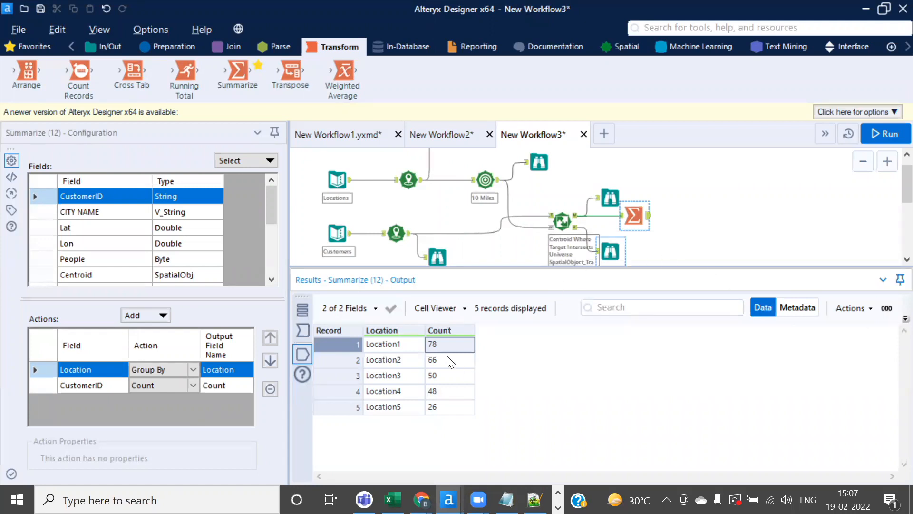
click(337, 233)
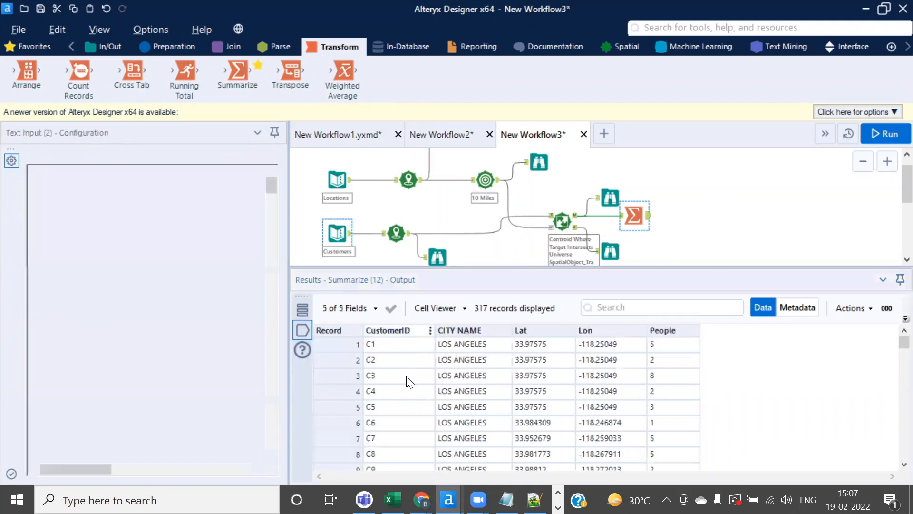
scroll(415, 394, down, 20)
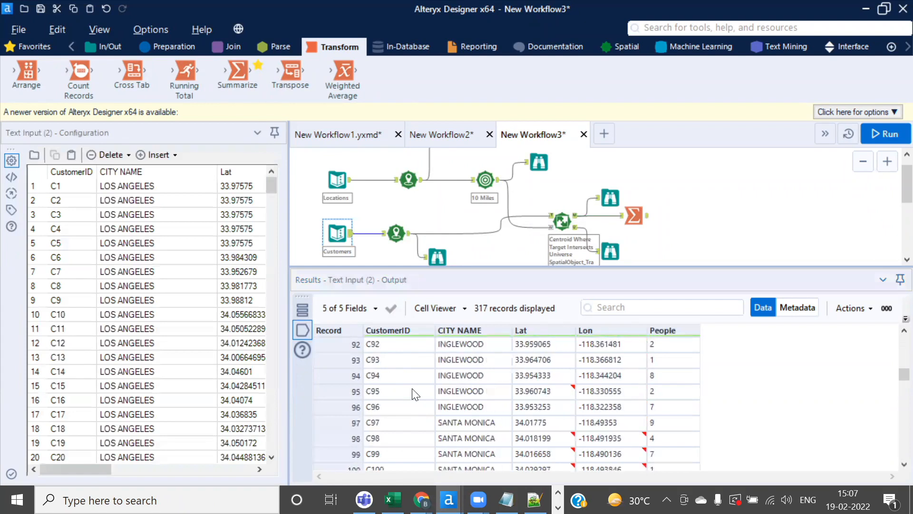
scroll(415, 394, down, 20)
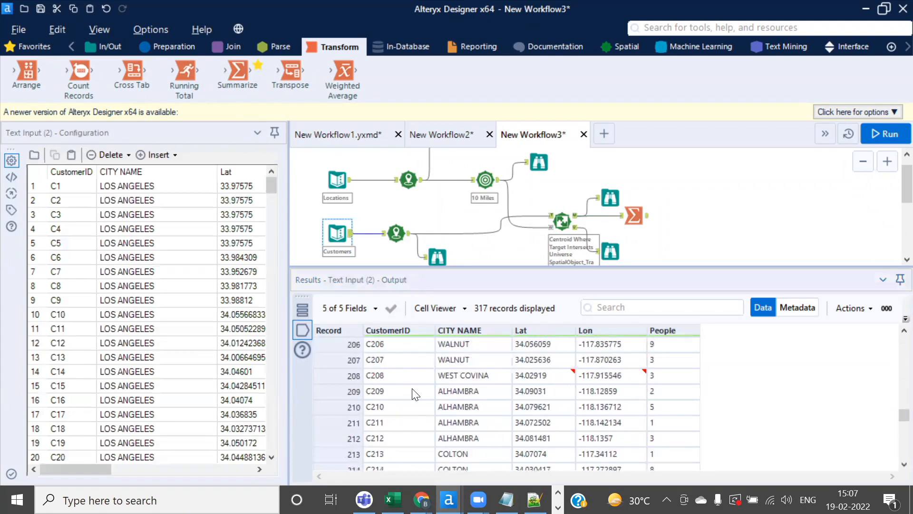
scroll(415, 393, down, 20)
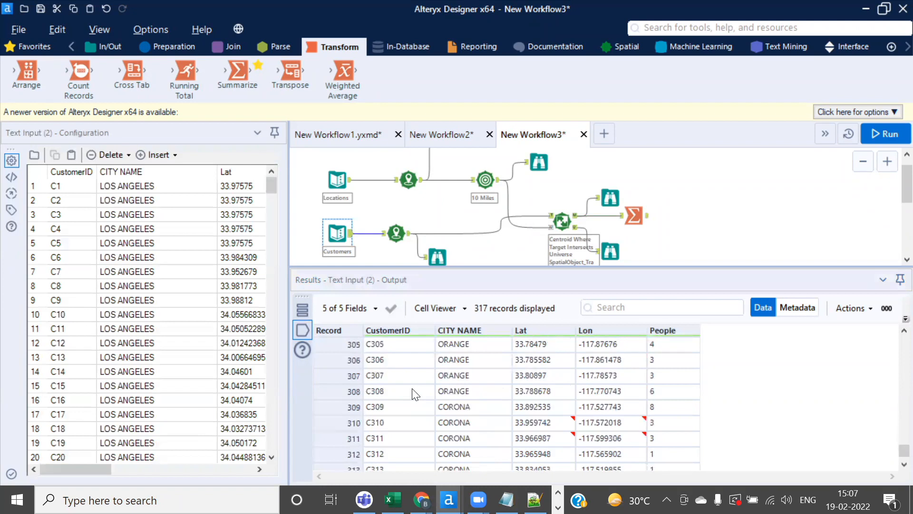
click(634, 216)
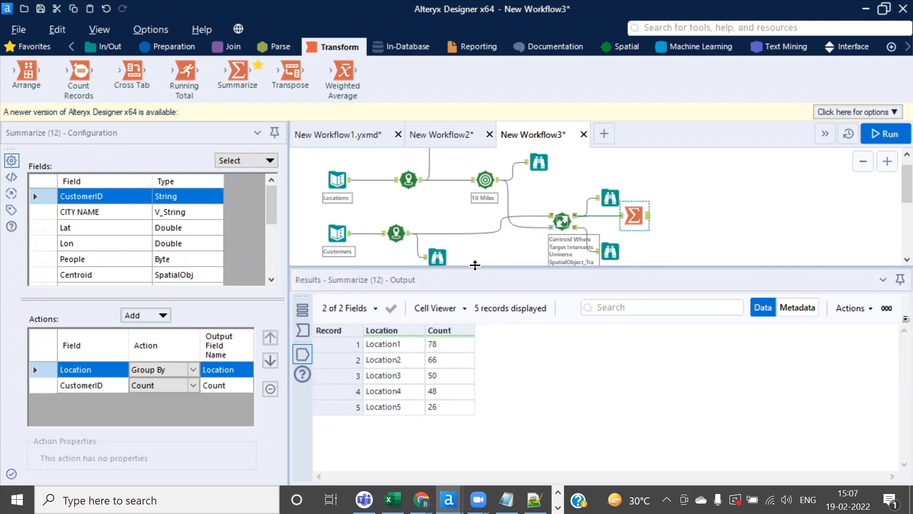
drag(477, 266, 476, 281)
click(336, 235)
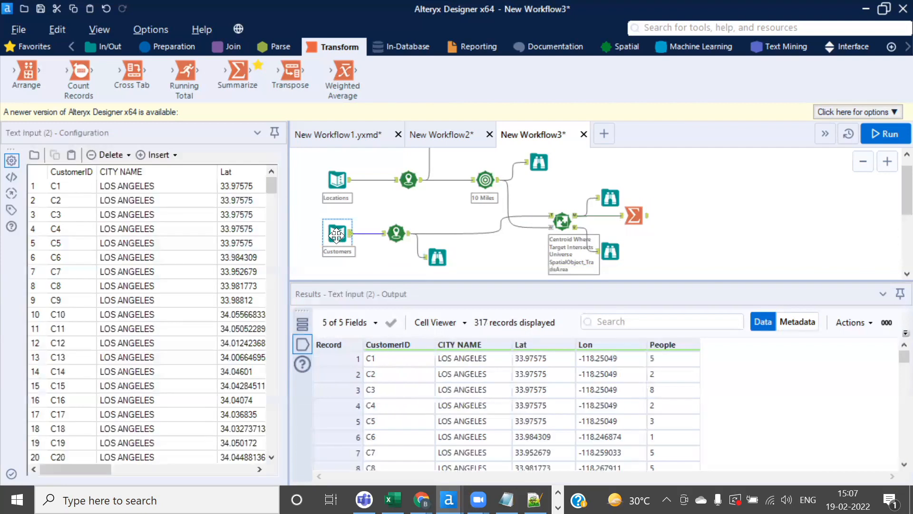
click(397, 361)
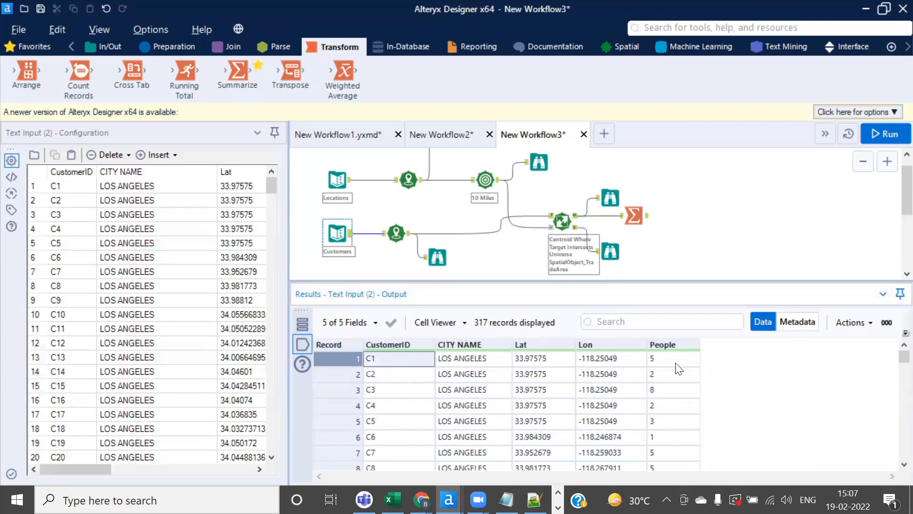
click(675, 361)
click(395, 357)
click(660, 360)
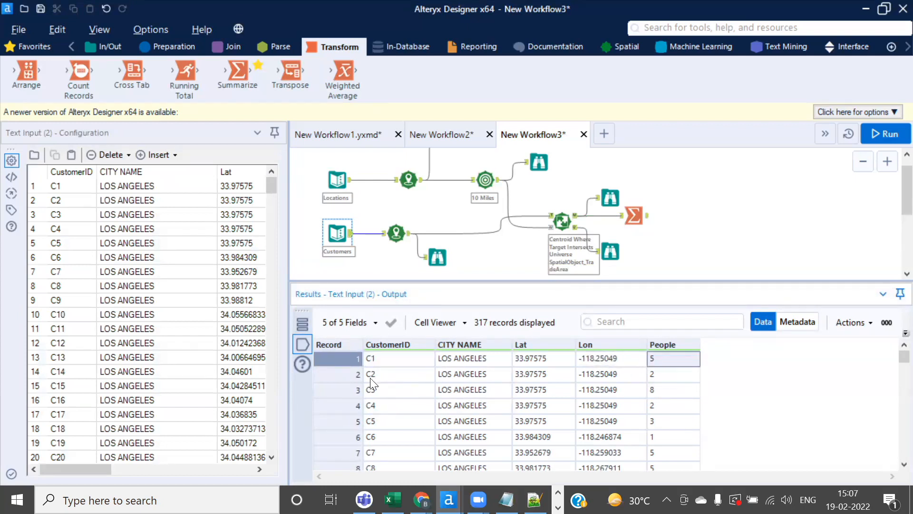
click(399, 375)
click(650, 375)
click(390, 394)
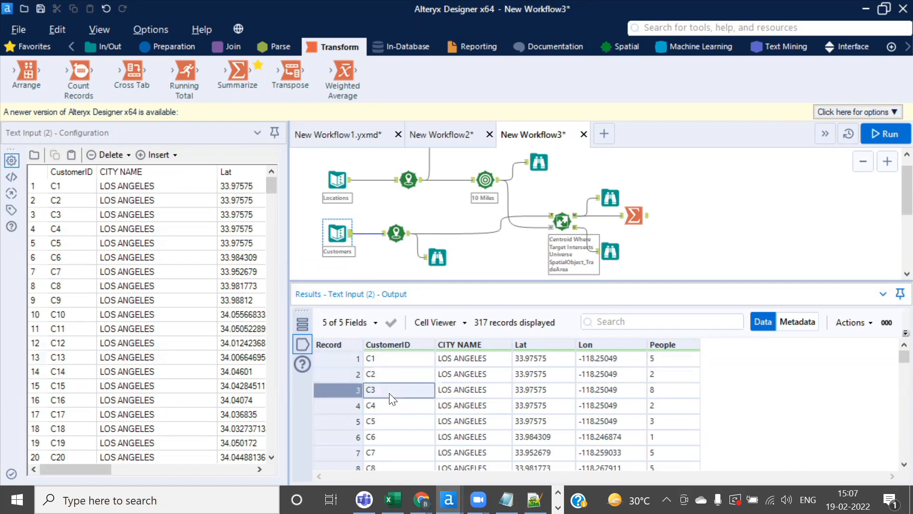
click(634, 215)
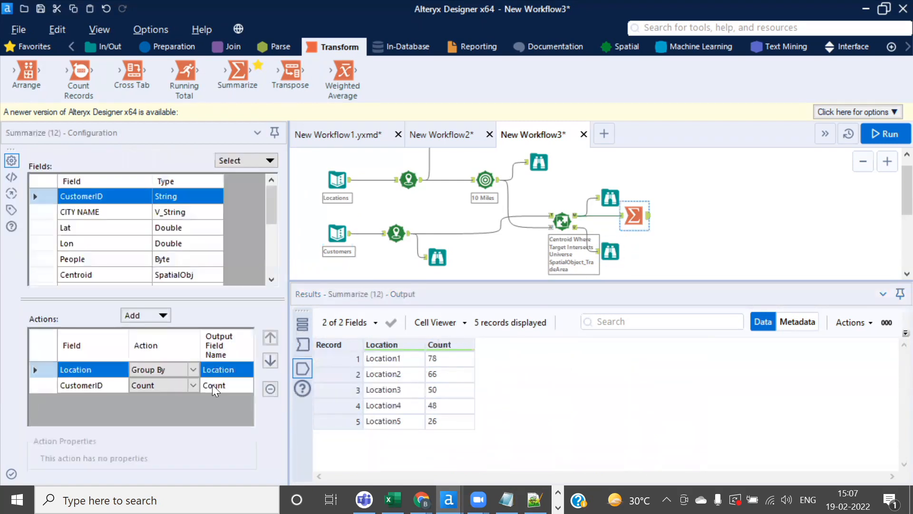
click(37, 386)
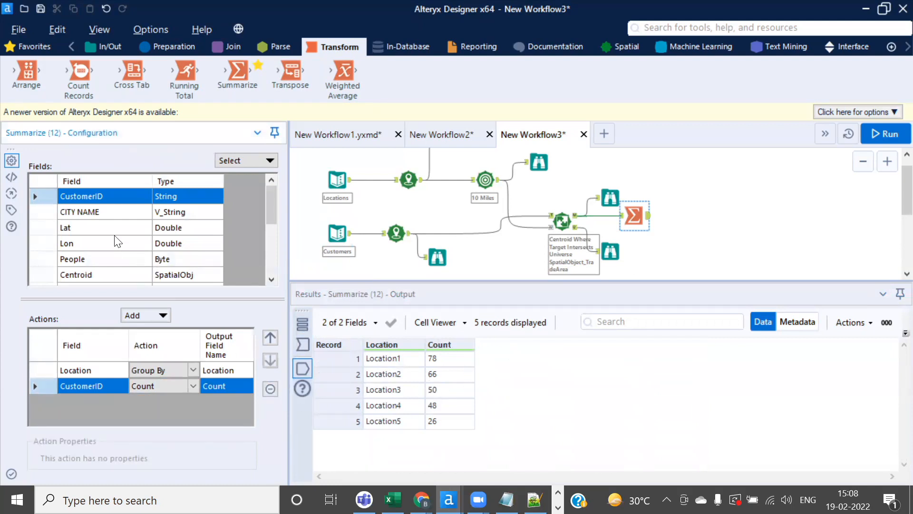
scroll(114, 236, down, 2)
scroll(79, 228, up, 1)
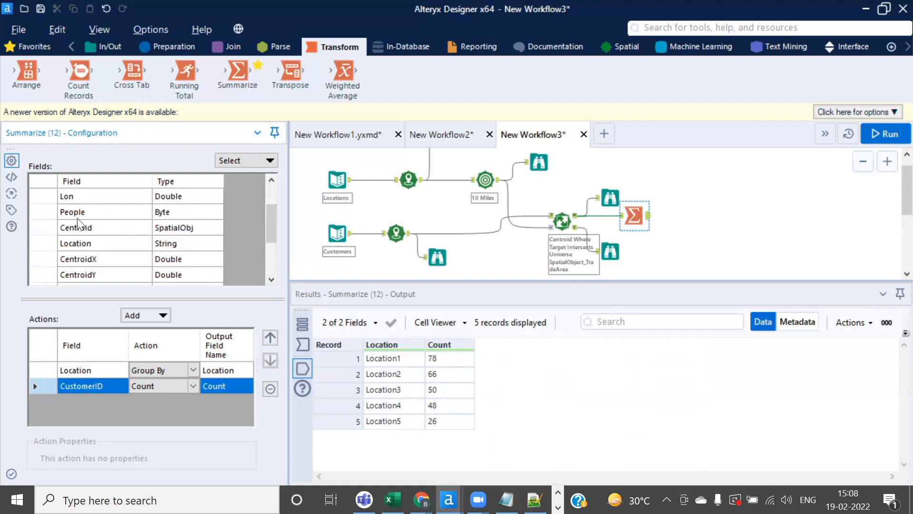
click(50, 210)
click(154, 318)
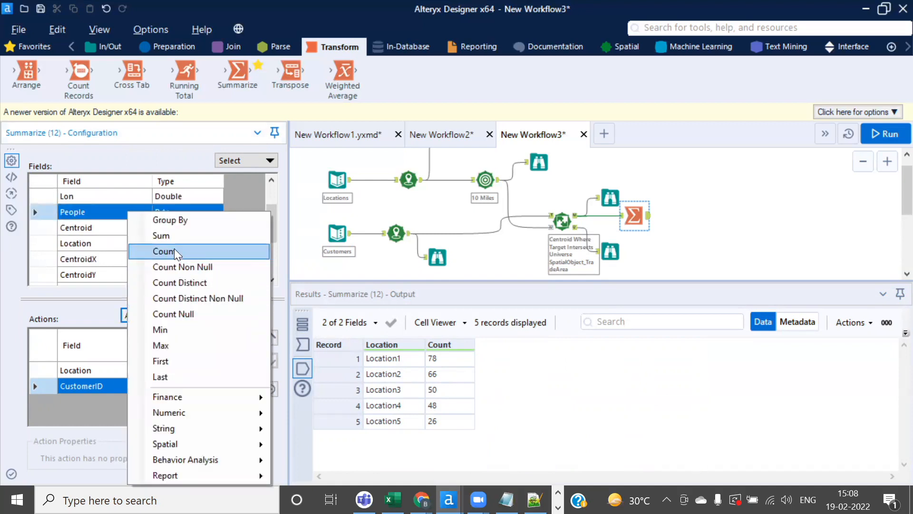
click(171, 237)
click(877, 134)
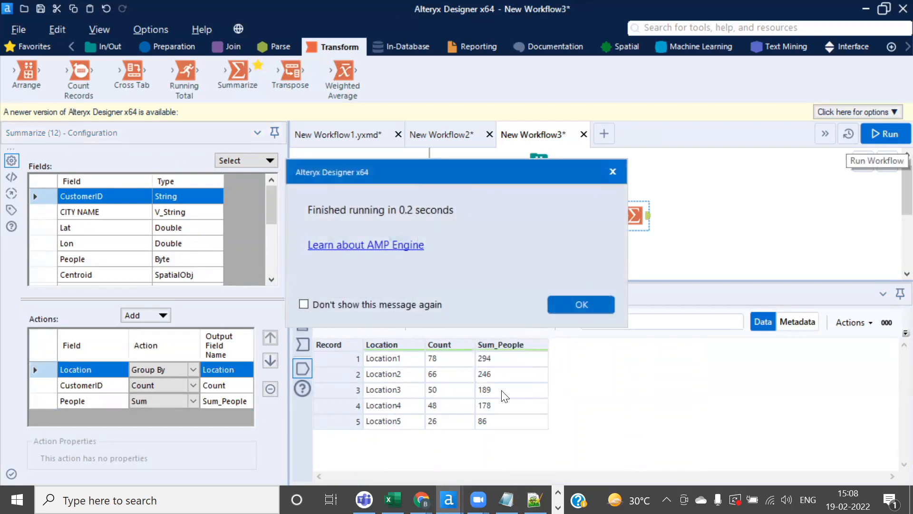
click(590, 302)
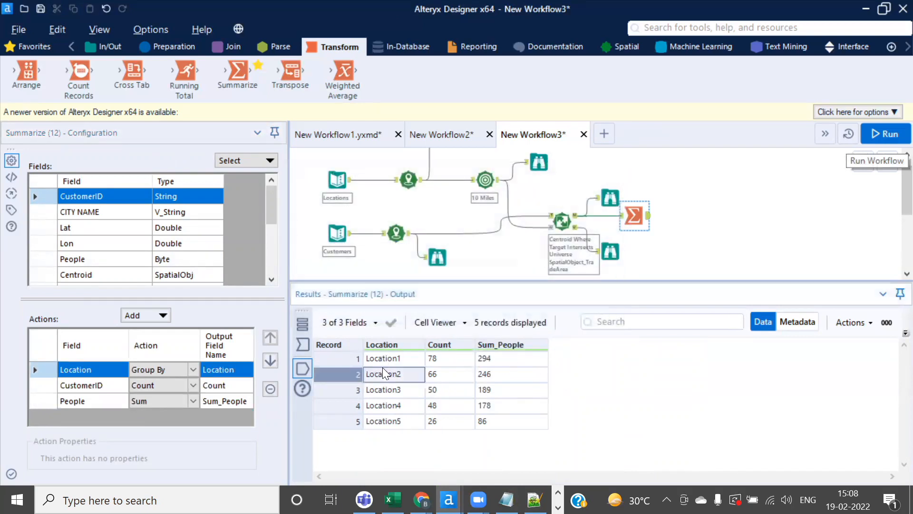
click(399, 357)
drag(399, 354, 488, 362)
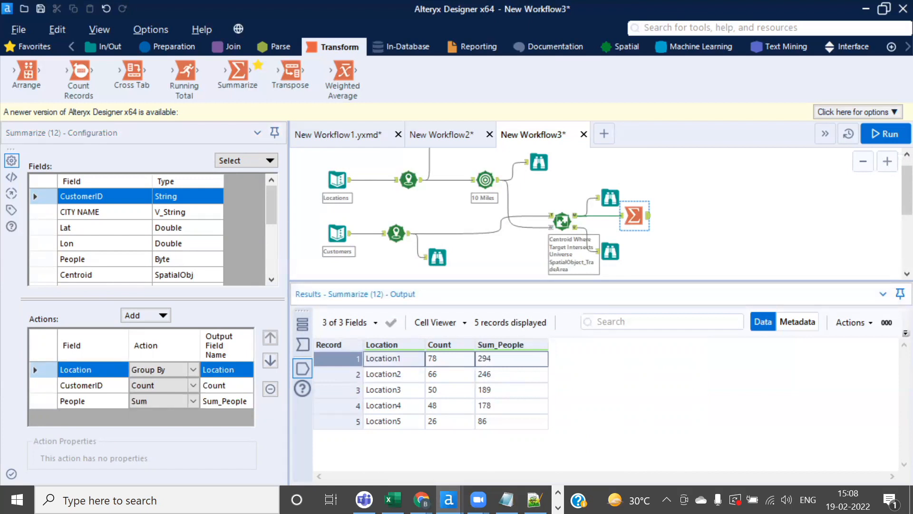
click(394, 390)
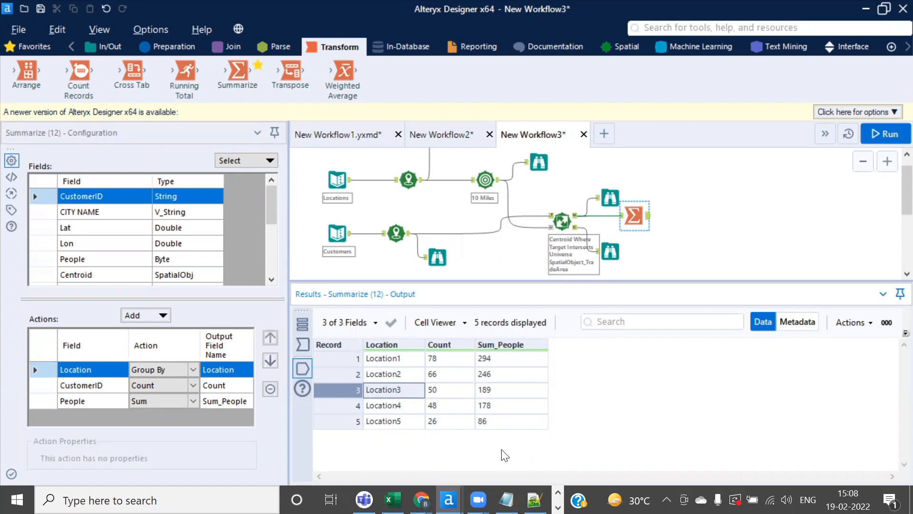
drag(498, 280, 497, 298)
scroll(723, 213, down, 2)
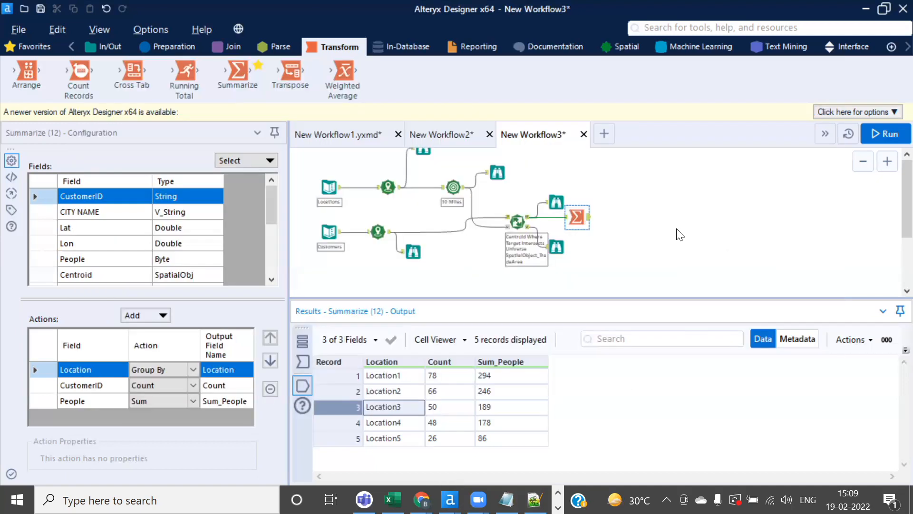
Deselect all tools to review the workflow-wide run messages
click(595, 260)
drag(649, 278, 405, 172)
click(631, 182)
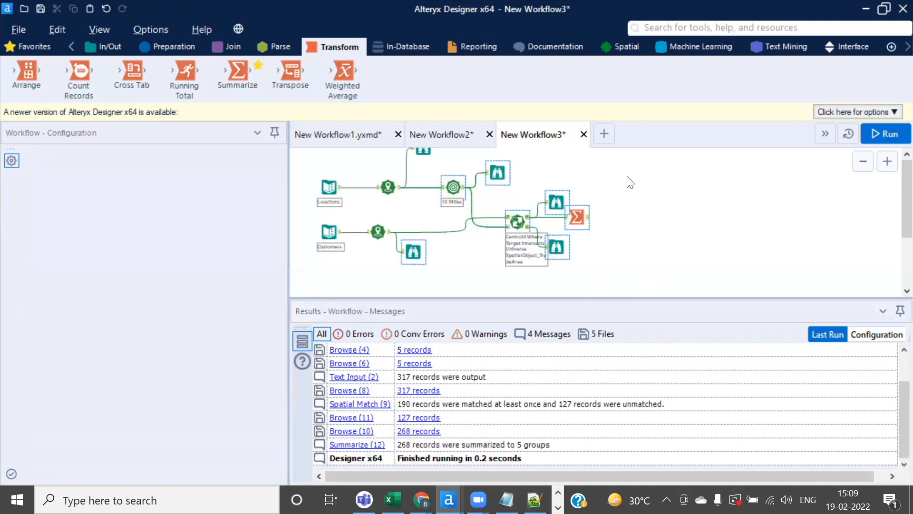
Switch to the test1.pdf document showing the product-by-day table and pie chart
key(alt+Tab)
key(alt+Tab)
key(alt+Tab)
key(alt+Tab)
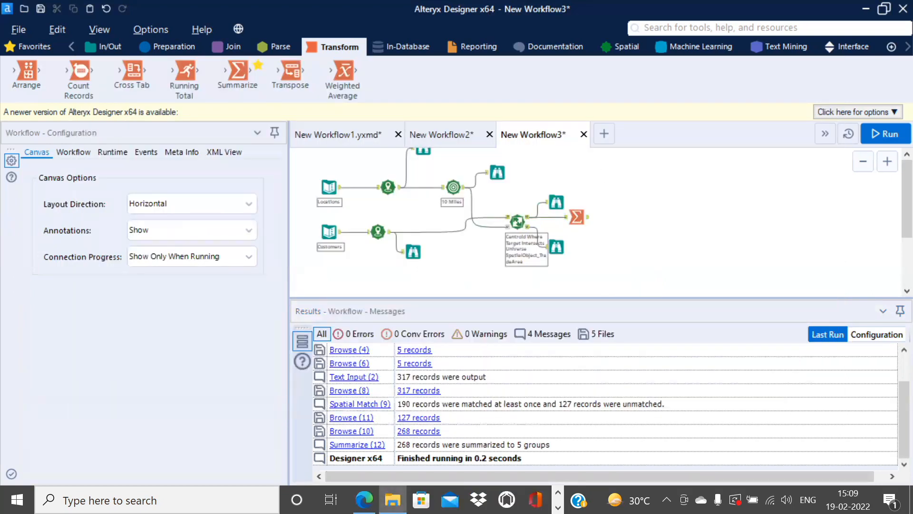
click(393, 499)
mouse_move(392, 500)
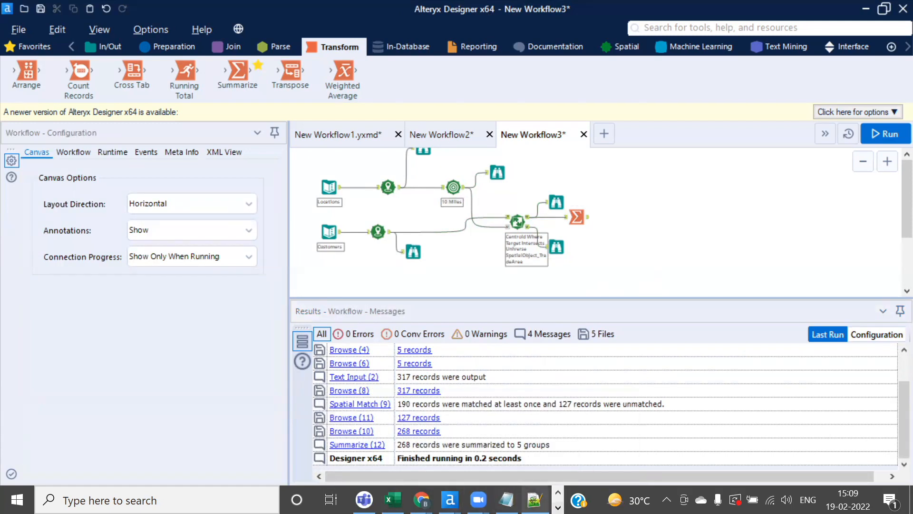
click(558, 507)
click(364, 499)
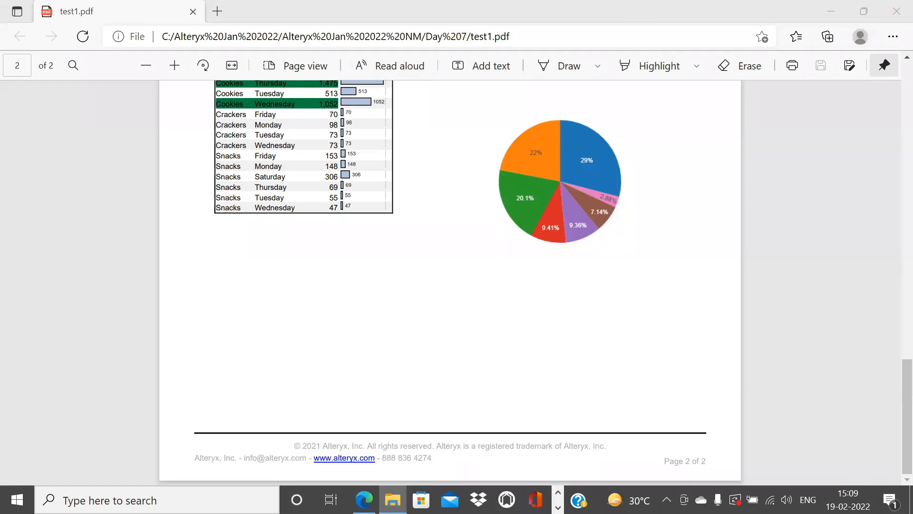
Maximize File Explorer and browse to the Windows (C:) drive
drag(912, 78, 290, 78)
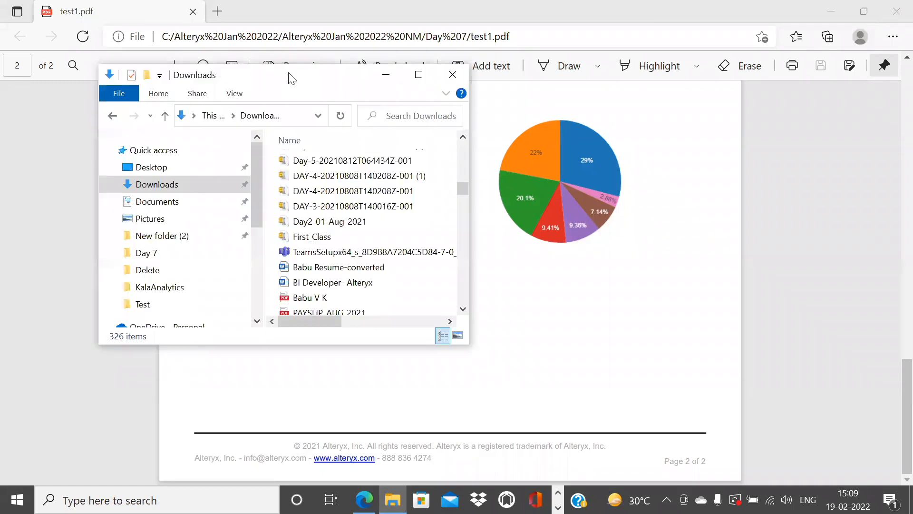
double_click(289, 77)
click(78, 117)
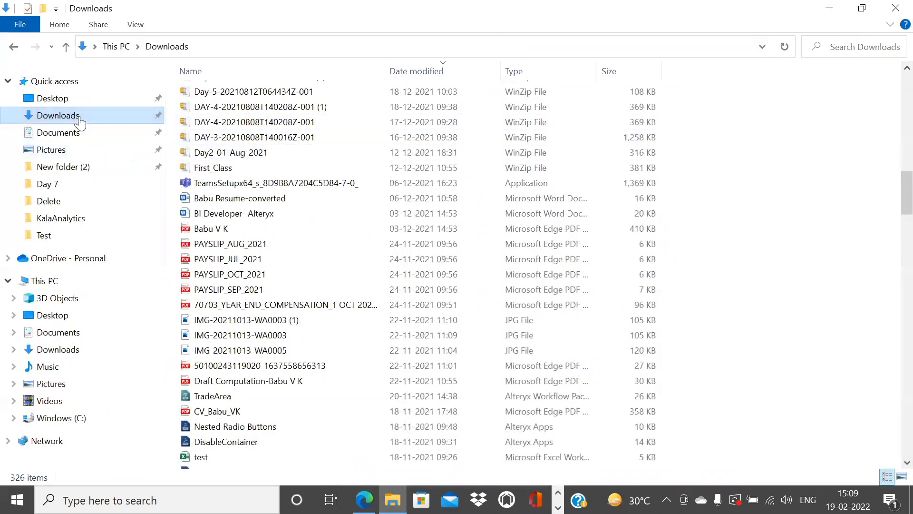
click(68, 322)
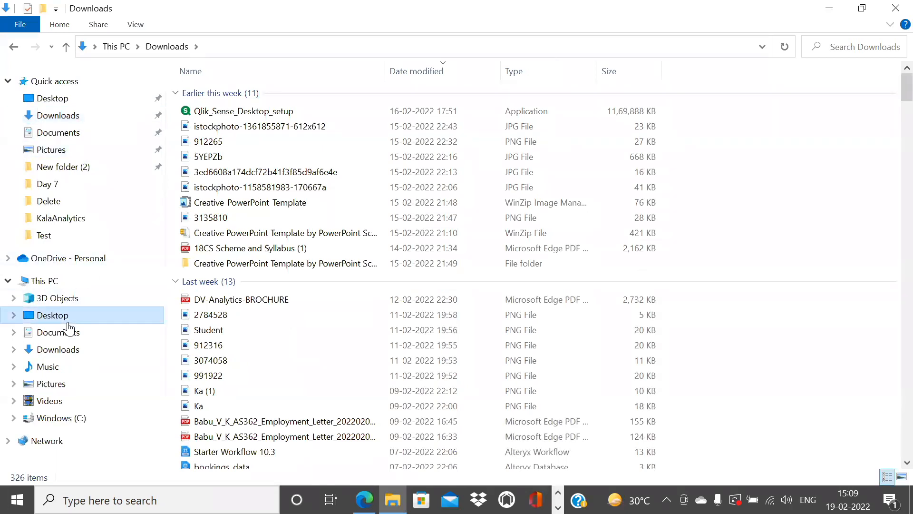
click(57, 417)
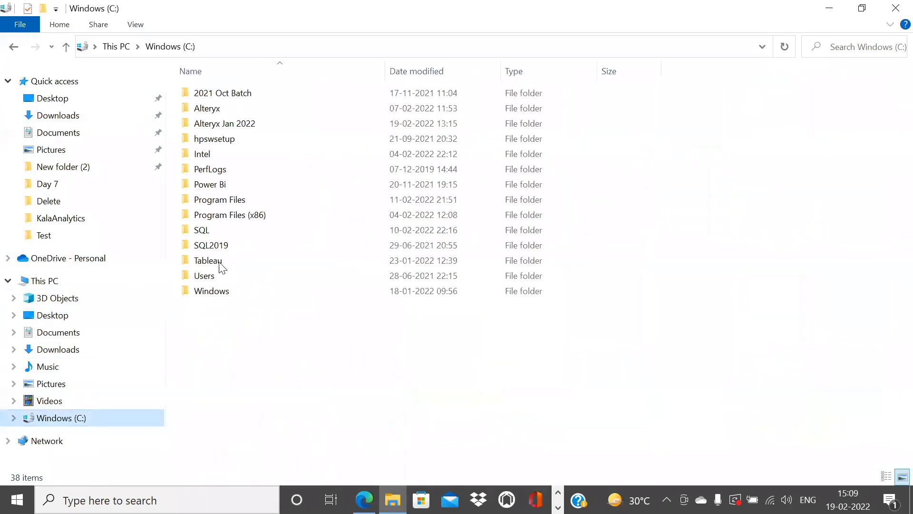
Navigate into Alteryx Jan 2022 > Alteryx Jan 2022 NM > Day 7
double_click(223, 125)
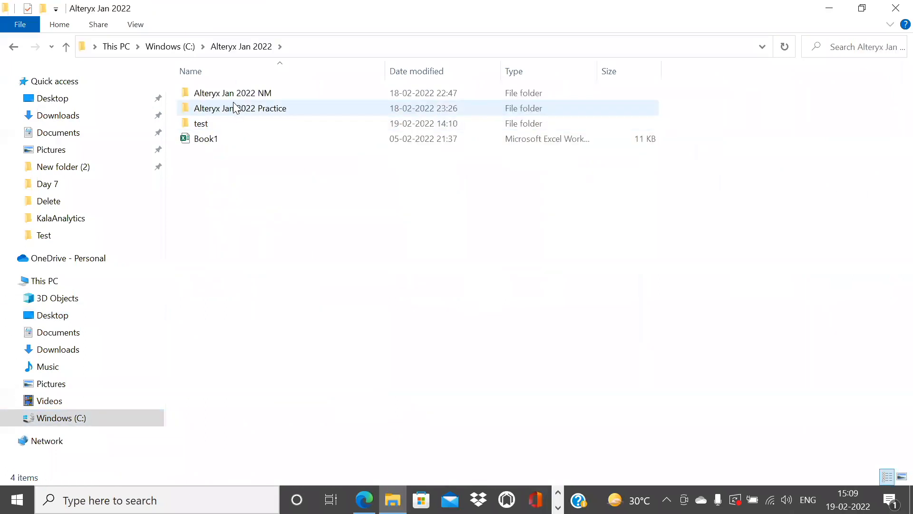
mouse_move(230, 112)
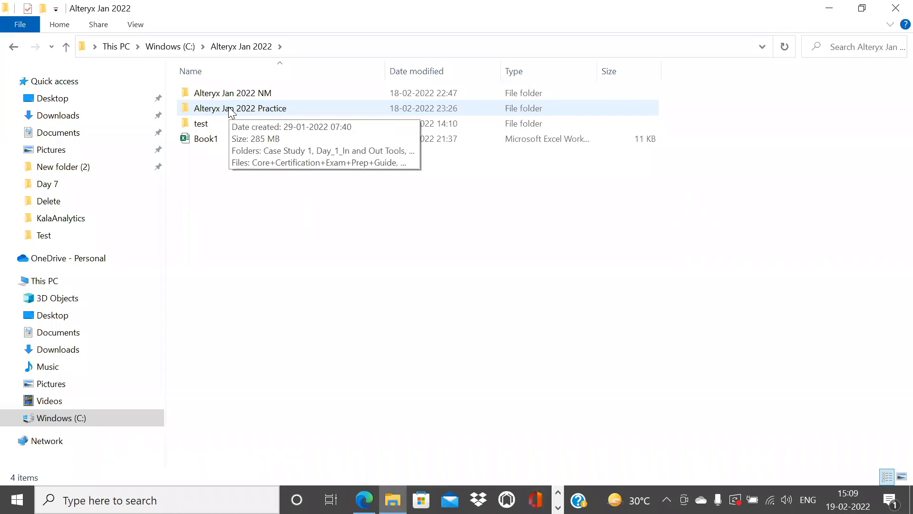
double_click(229, 111)
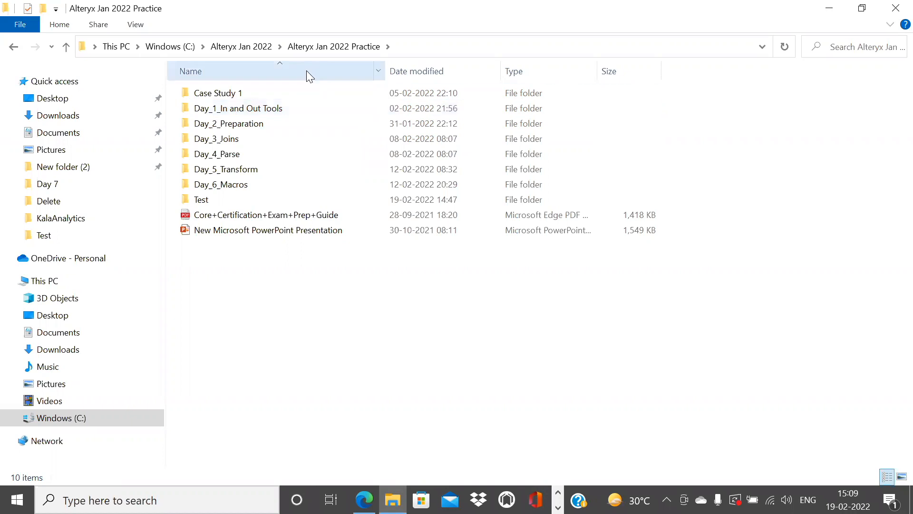
click(265, 47)
double_click(246, 95)
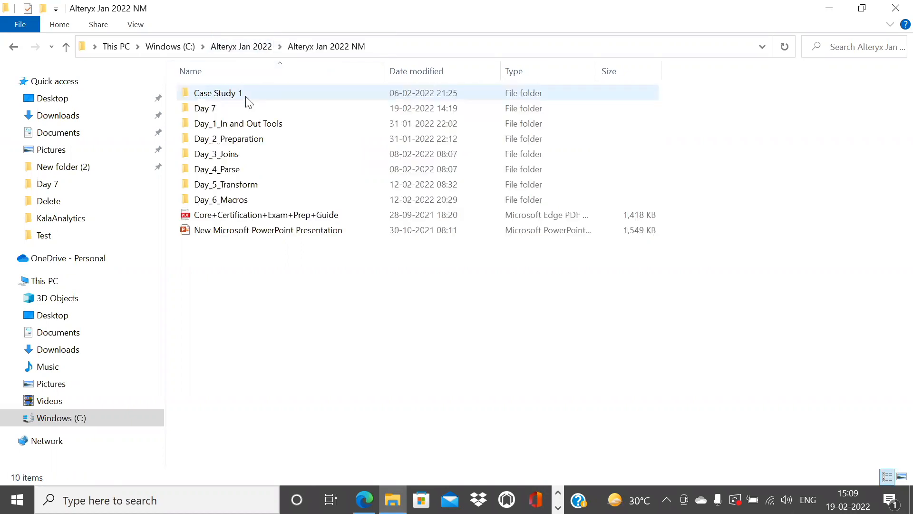
mouse_move(257, 110)
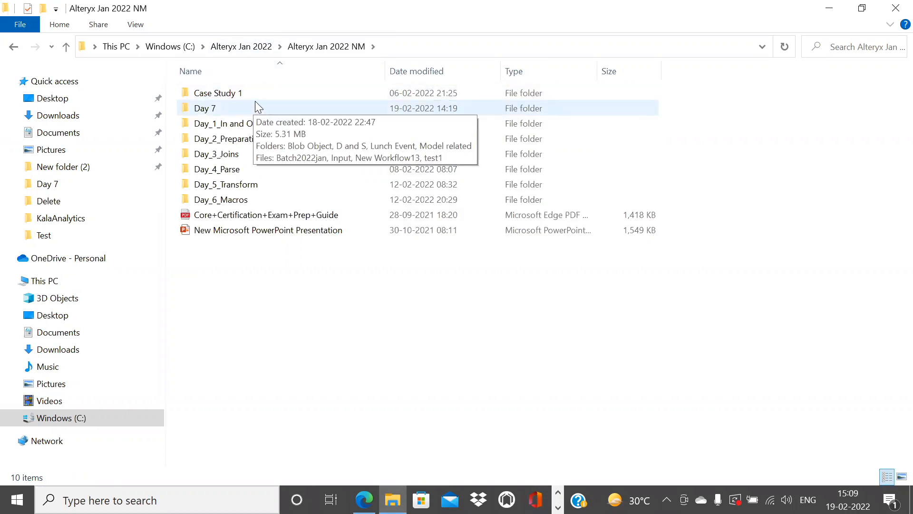
mouse_move(227, 99)
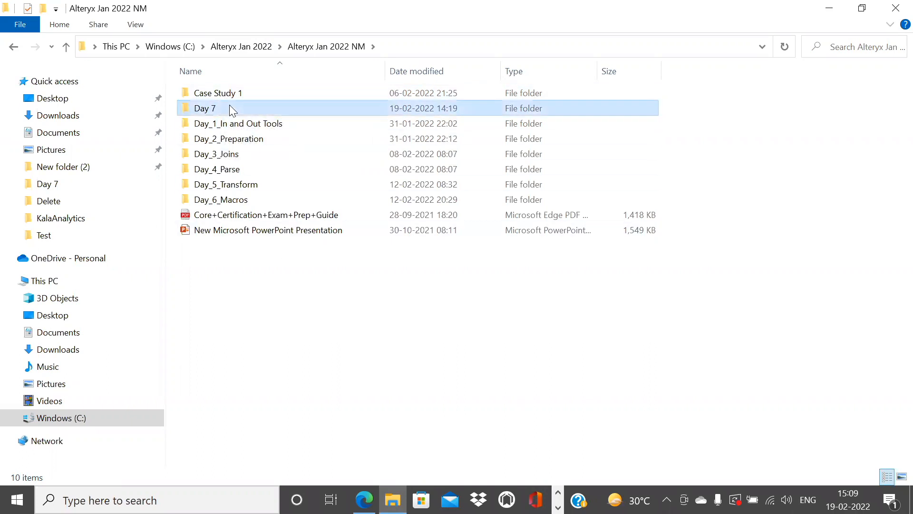
double_click(230, 107)
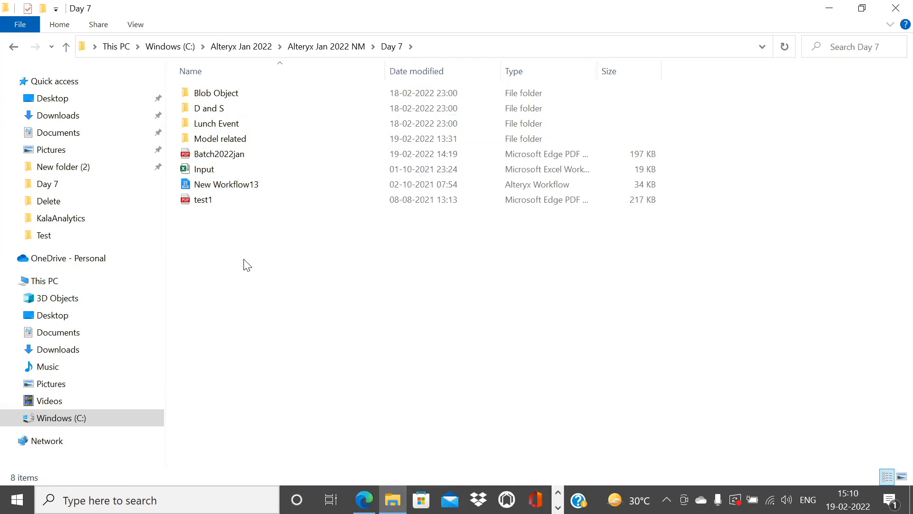
Open the Model related folder and select the TS Models workflow file
click(218, 141)
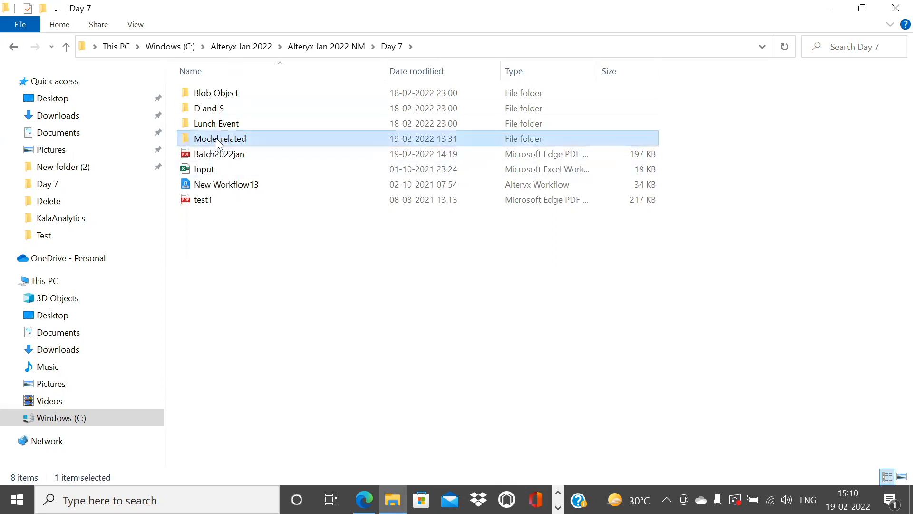
double_click(218, 141)
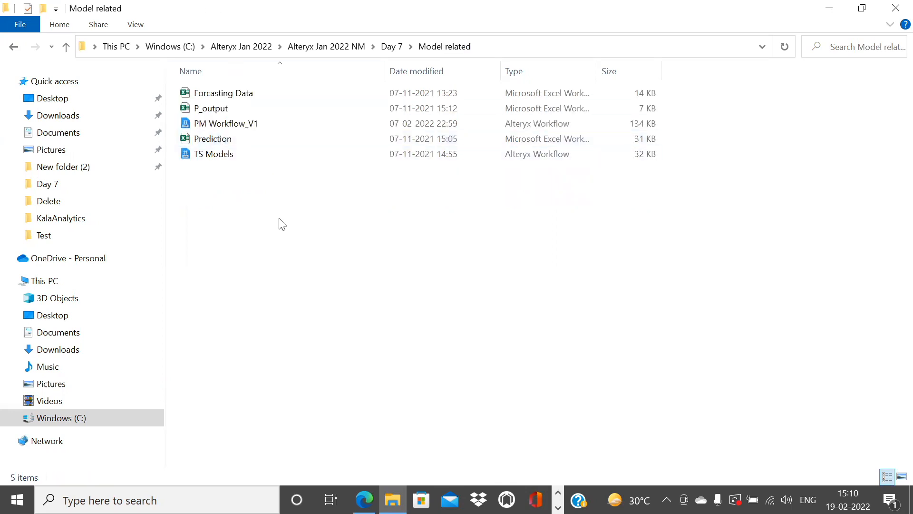
click(202, 156)
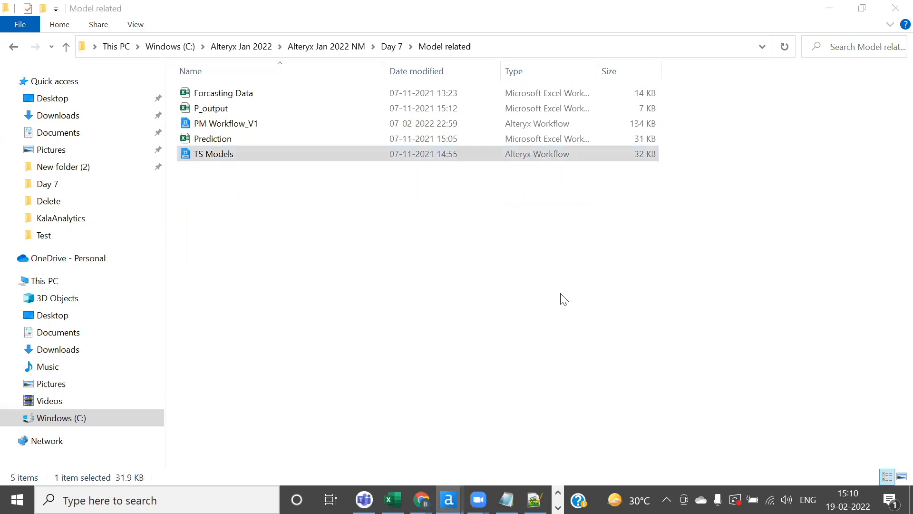
click(291, 266)
click(203, 159)
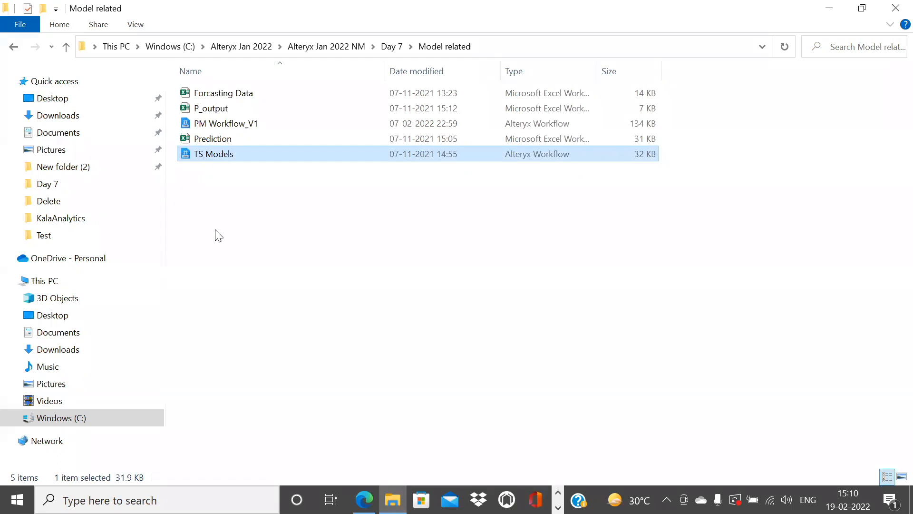
click(215, 226)
click(203, 155)
click(558, 507)
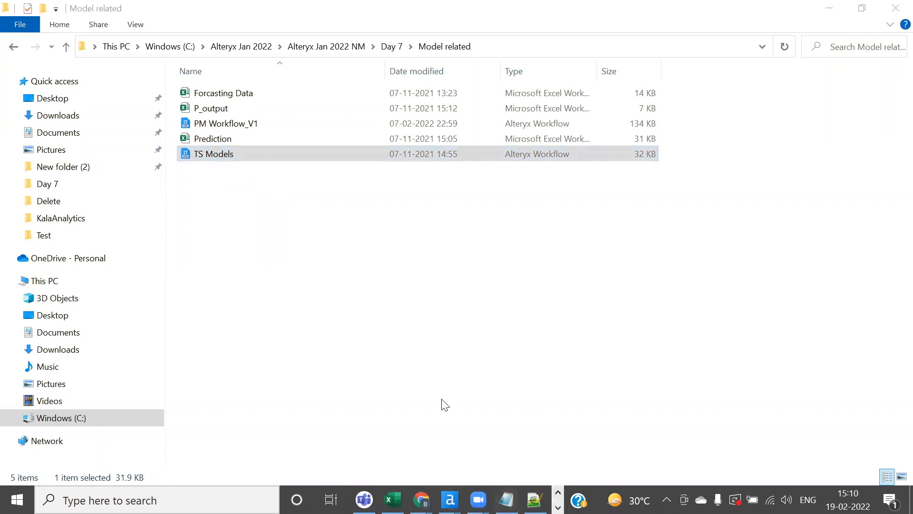
click(221, 152)
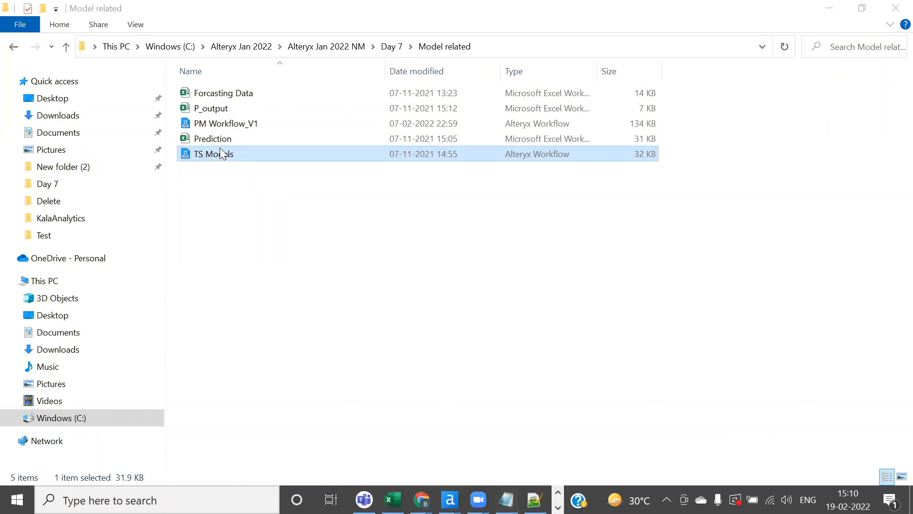
click(200, 159)
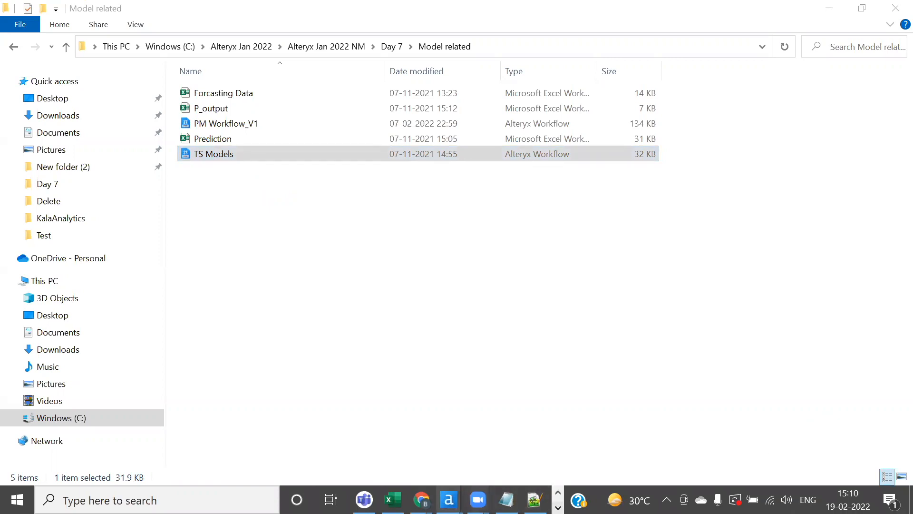
Return to Alteryx, start New Workflow4, run the Forcasting Data.xlsx Sheet1$ input, enlarge the Results grid
mouse_move(449, 500)
click(526, 435)
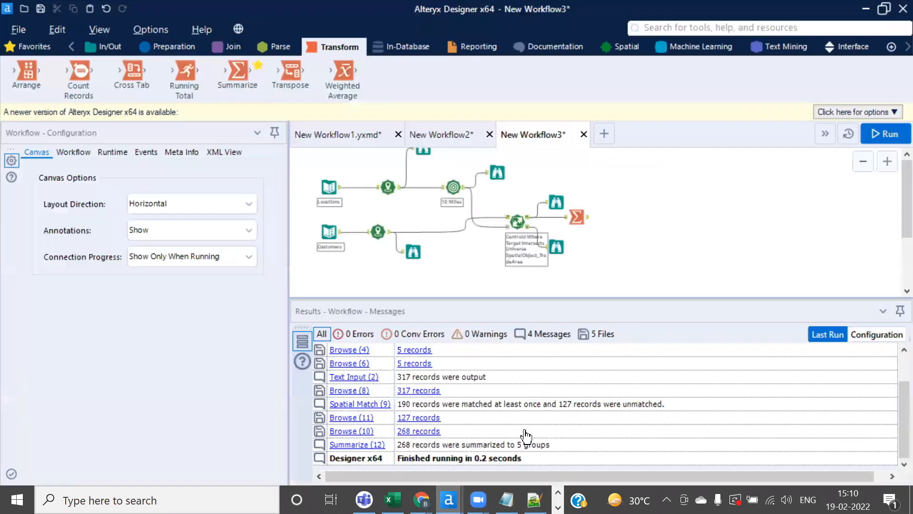
click(599, 137)
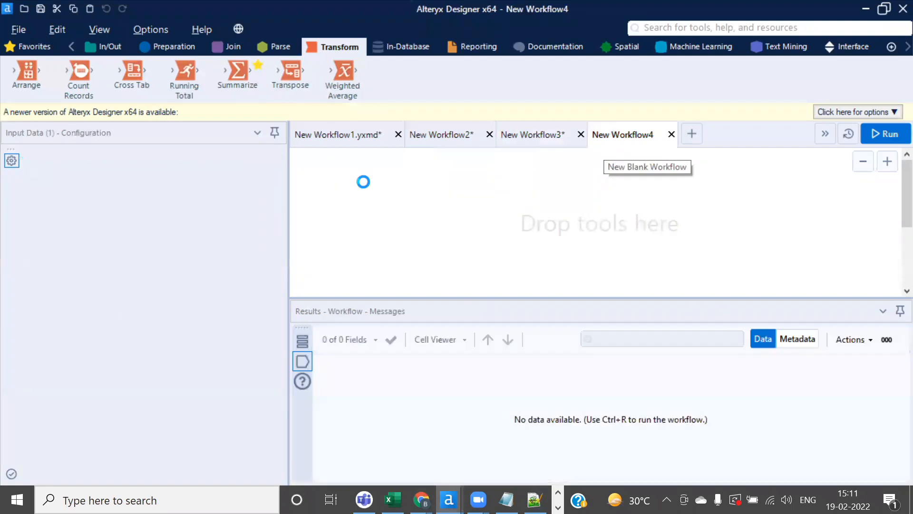
click(864, 138)
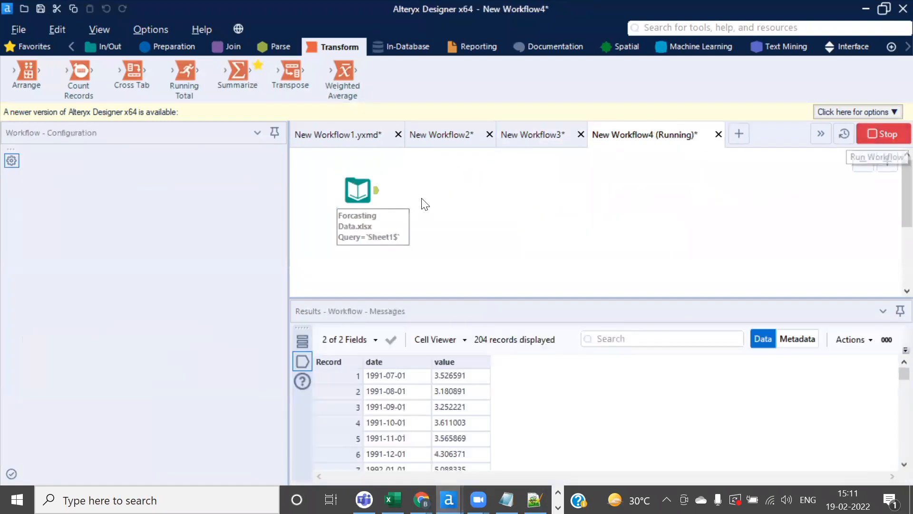
click(560, 299)
drag(463, 297, 454, 247)
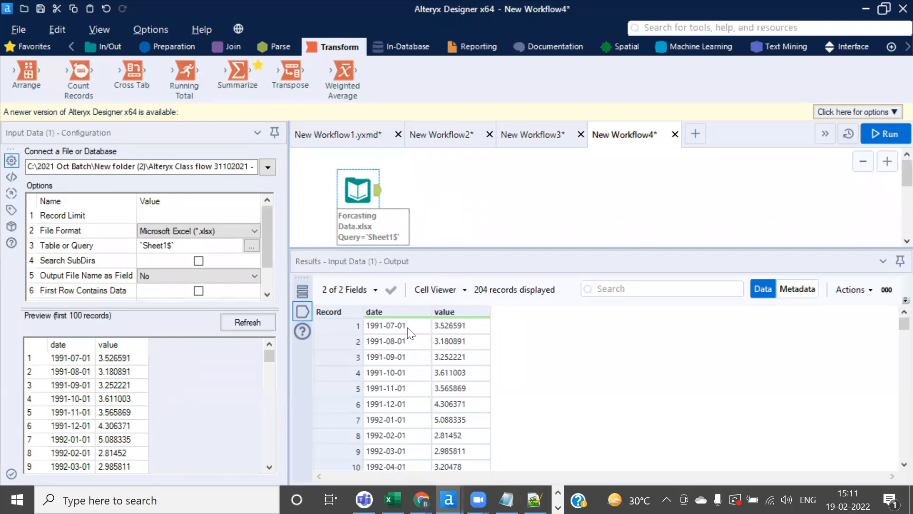
Browse the early monthly records from 1991-07-01 through 1992-01-01
drag(404, 326, 399, 405)
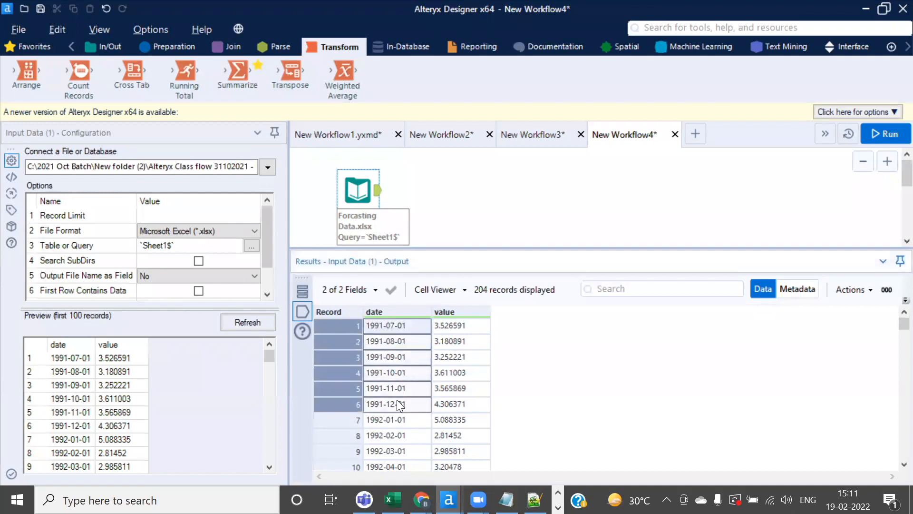
click(398, 373)
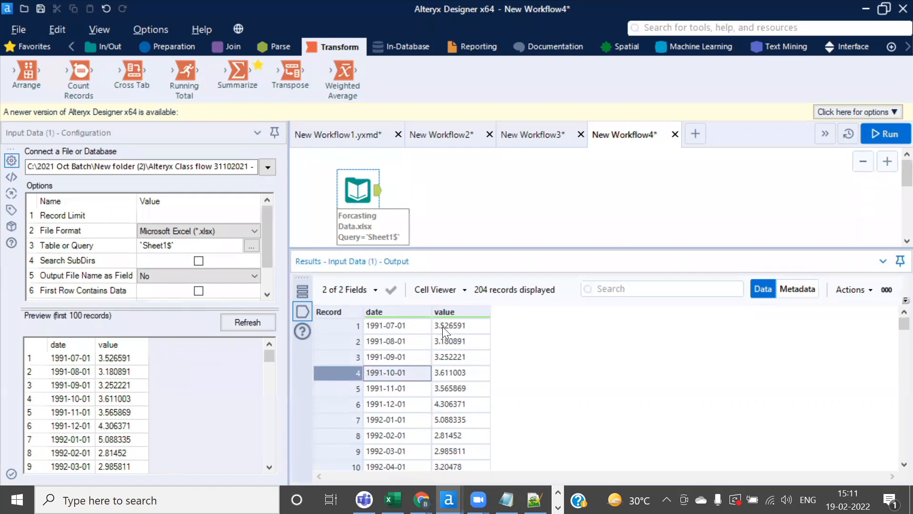
key(Up)
key(Up)
key(Up)
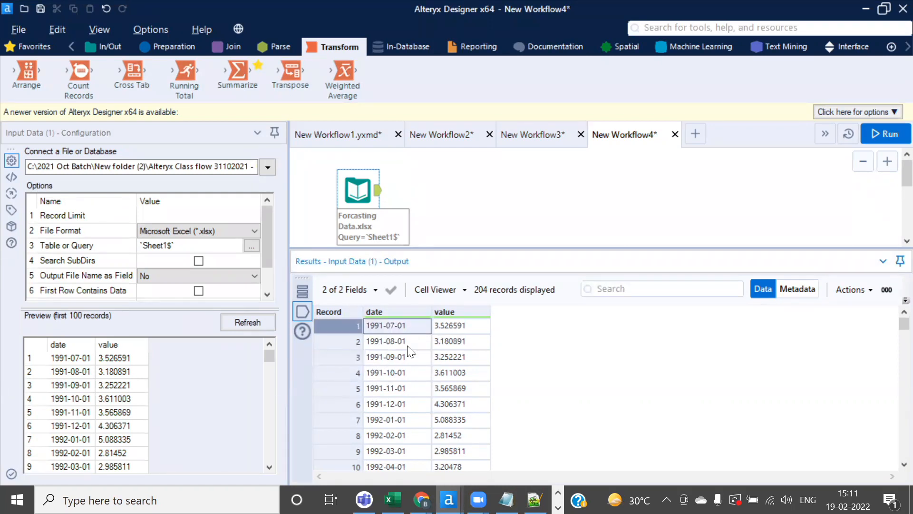
scroll(412, 350, down, 3)
scroll(413, 348, up, 3)
click(404, 341)
click(404, 357)
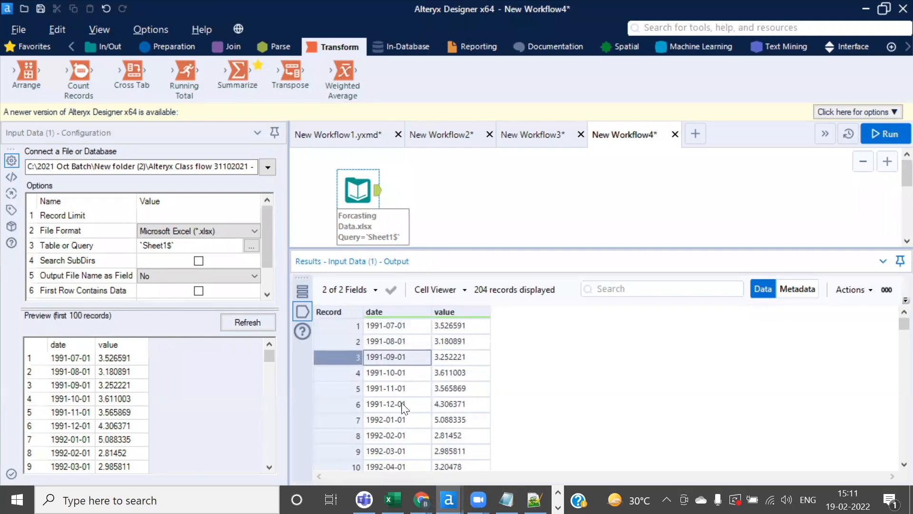
click(403, 406)
click(397, 418)
scroll(403, 415, down, 8)
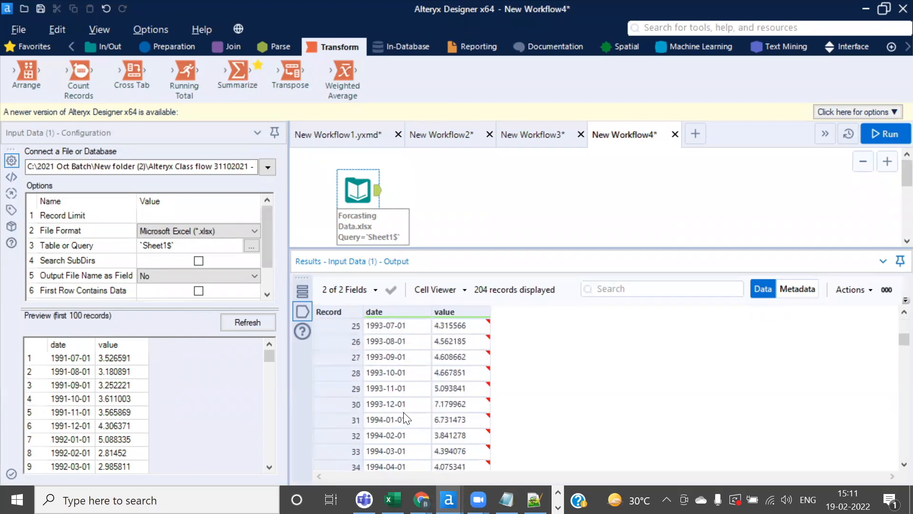
scroll(404, 417, up, 8)
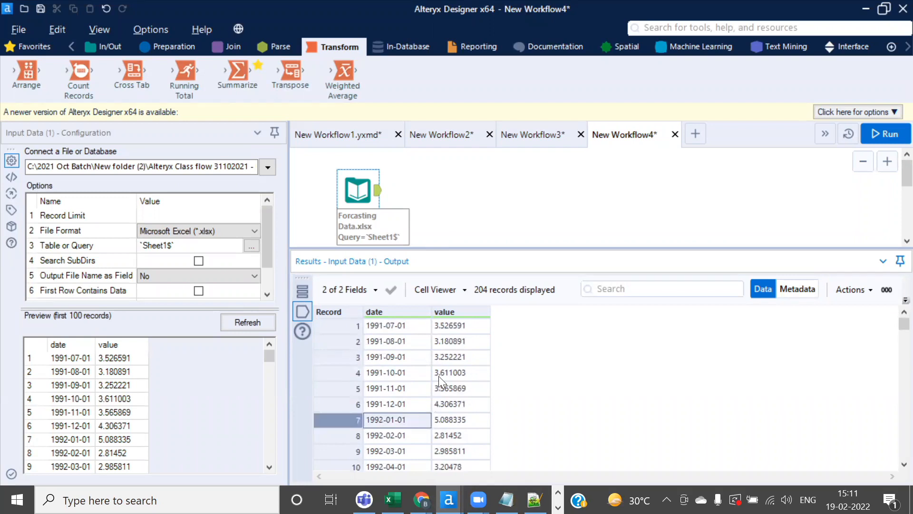
Confirm the data spans 1991-07-01 to 2008-06-01, ending with value 19.43174 at record 204
click(390, 325)
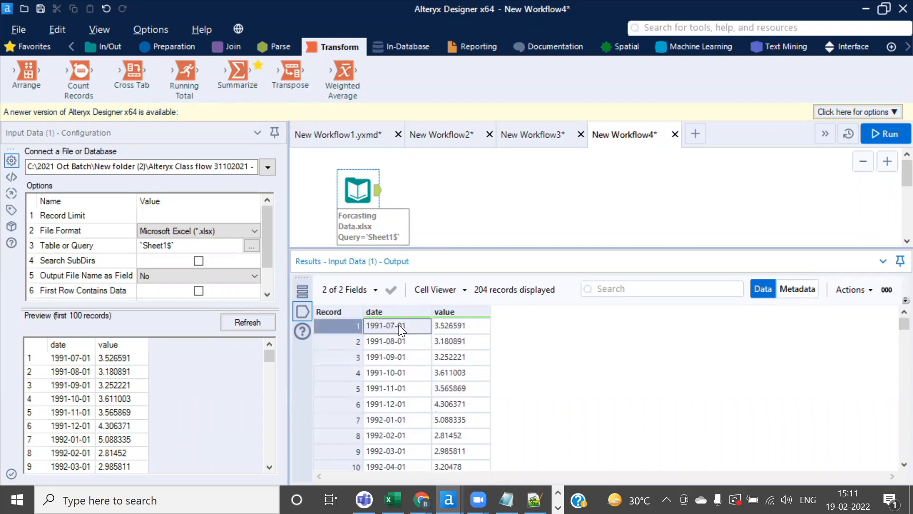
click(454, 324)
scroll(400, 381, down, 11)
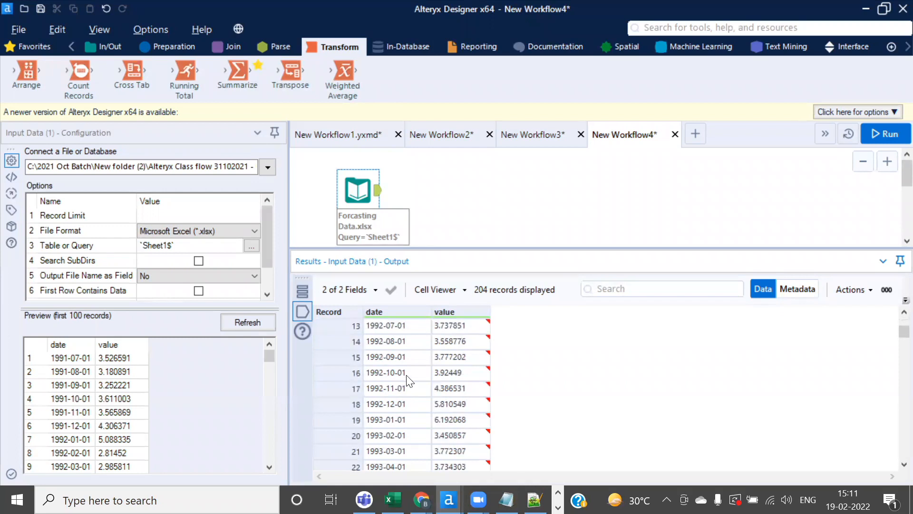
scroll(412, 379, down, 20)
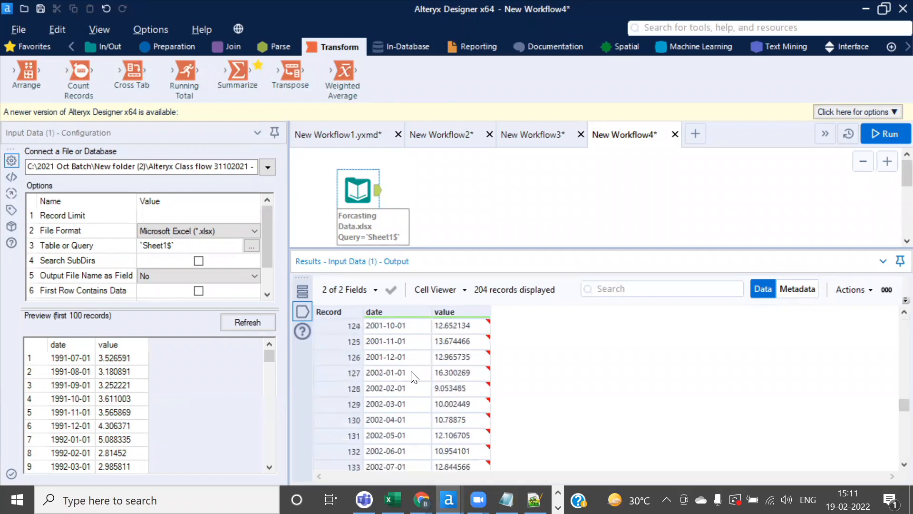
scroll(413, 376, down, 17)
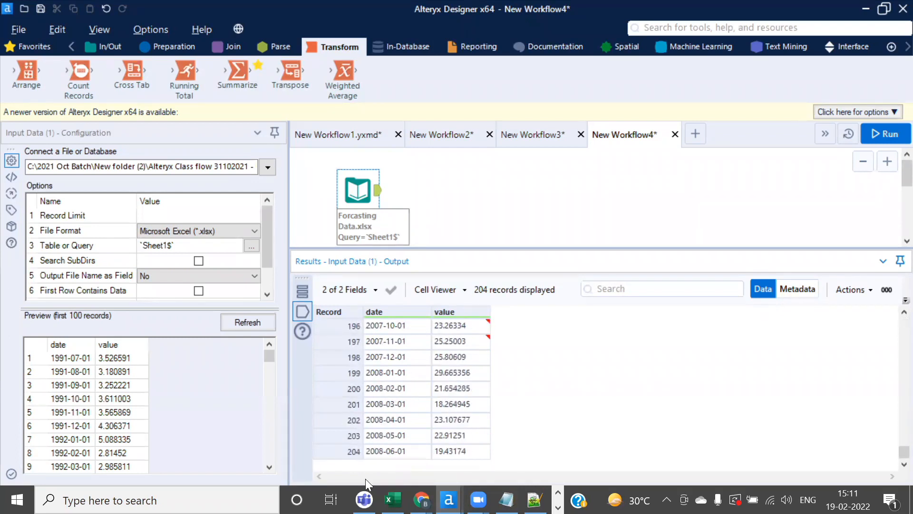
click(379, 452)
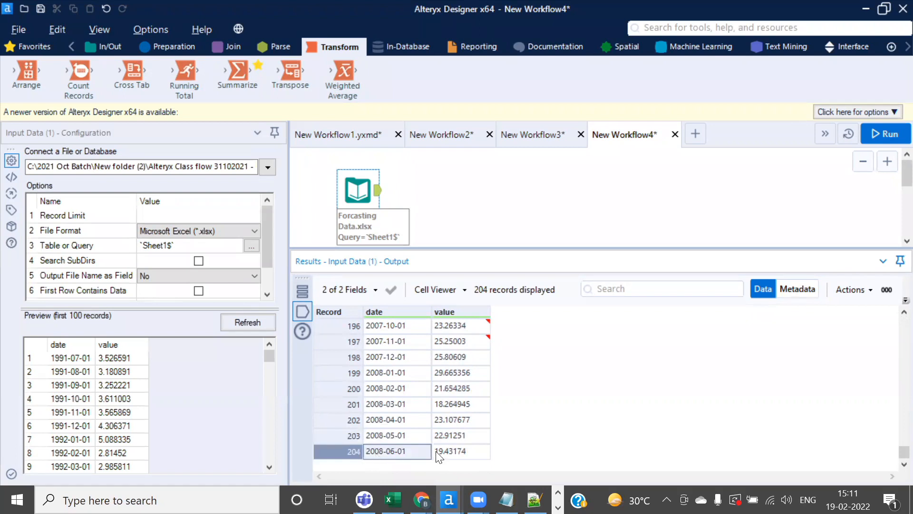
click(441, 452)
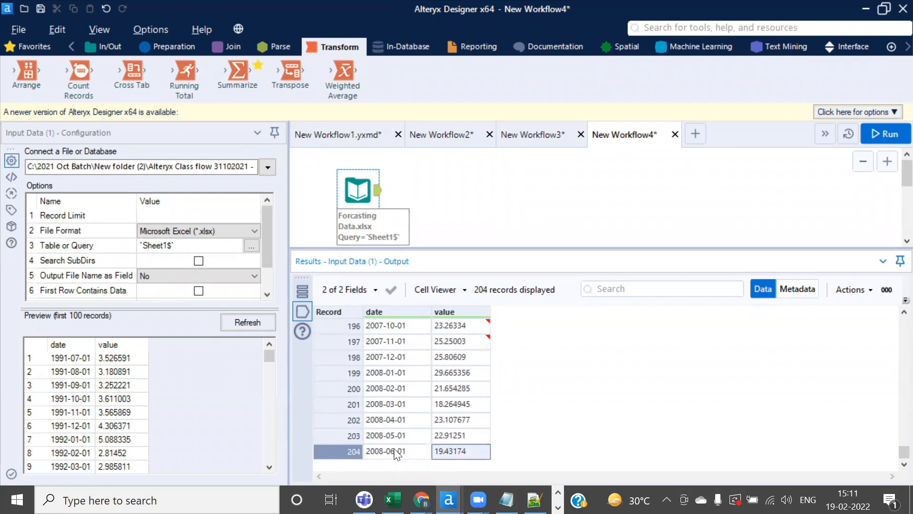
click(427, 450)
Compare the final records' values, then drag the Results splitter down to enlarge the canvas
click(448, 450)
click(452, 434)
click(460, 448)
scroll(414, 362, up, 20)
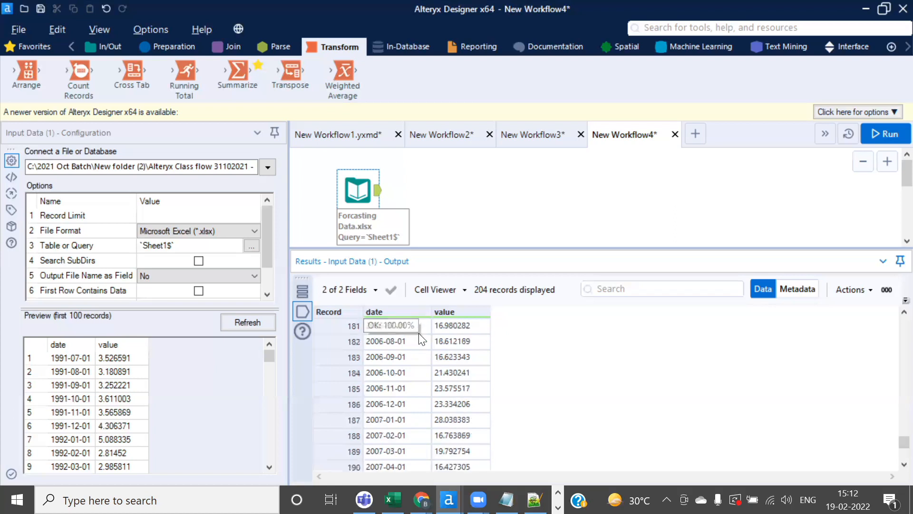
scroll(422, 352, up, 20)
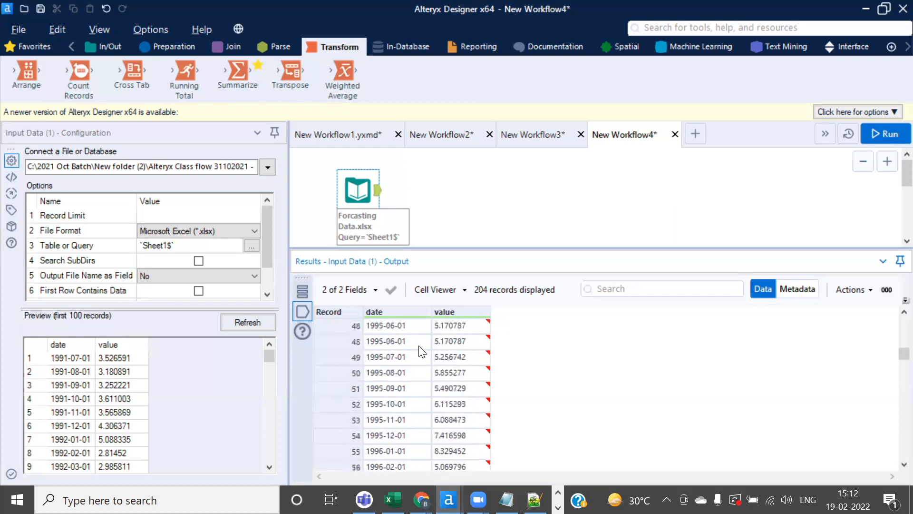
scroll(421, 352, down, 20)
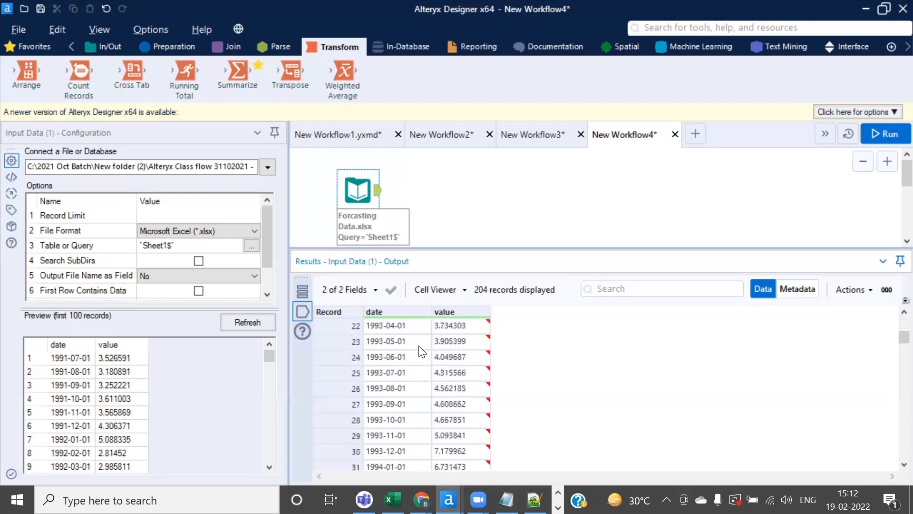
scroll(421, 352, down, 20)
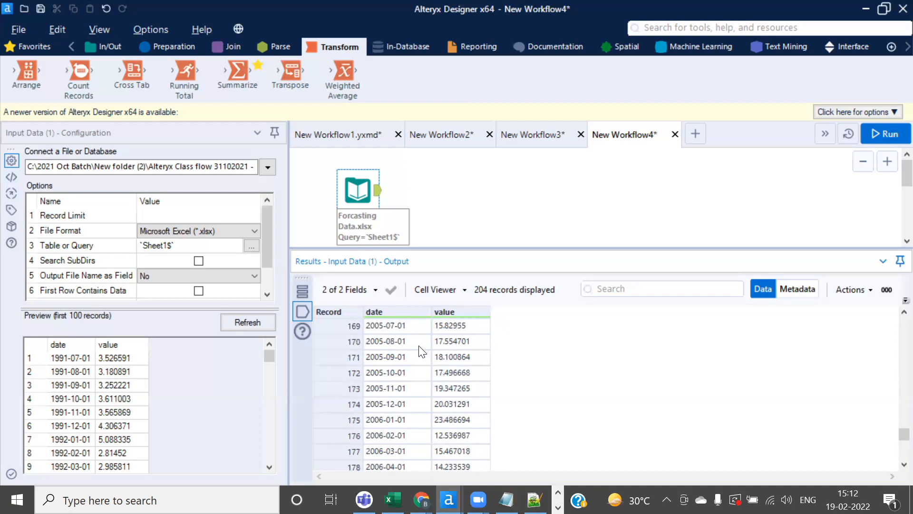
scroll(422, 351, down, 9)
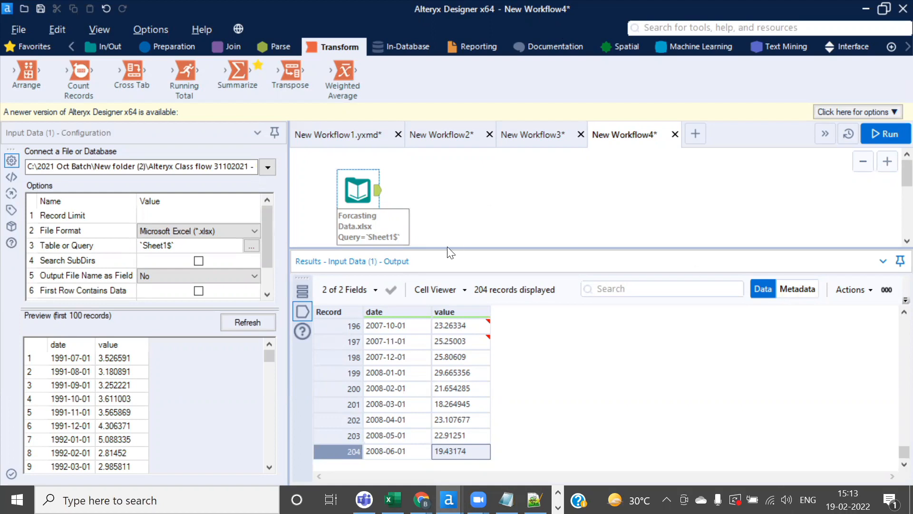
drag(435, 276, 435, 276)
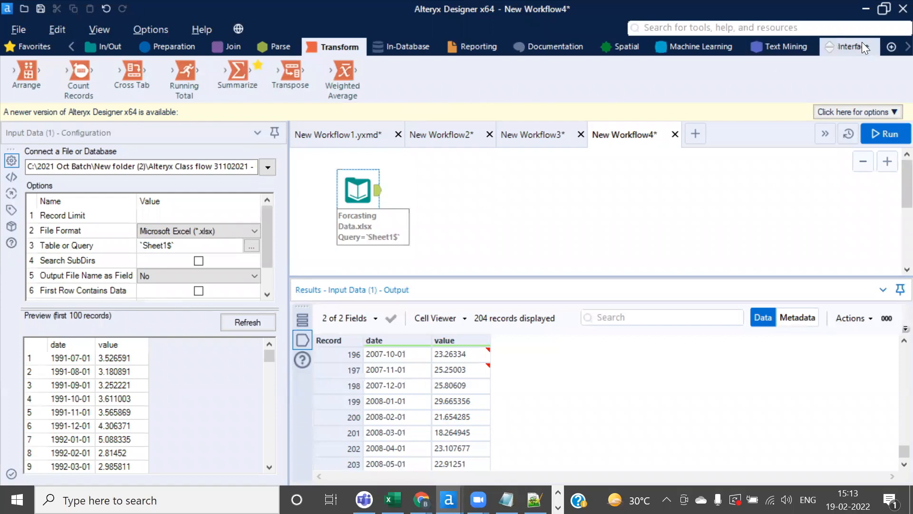
Add an ETS tool from the Time Series tools after the Input Data tool
scroll(890, 47, down, 4)
scroll(891, 49, down, 1)
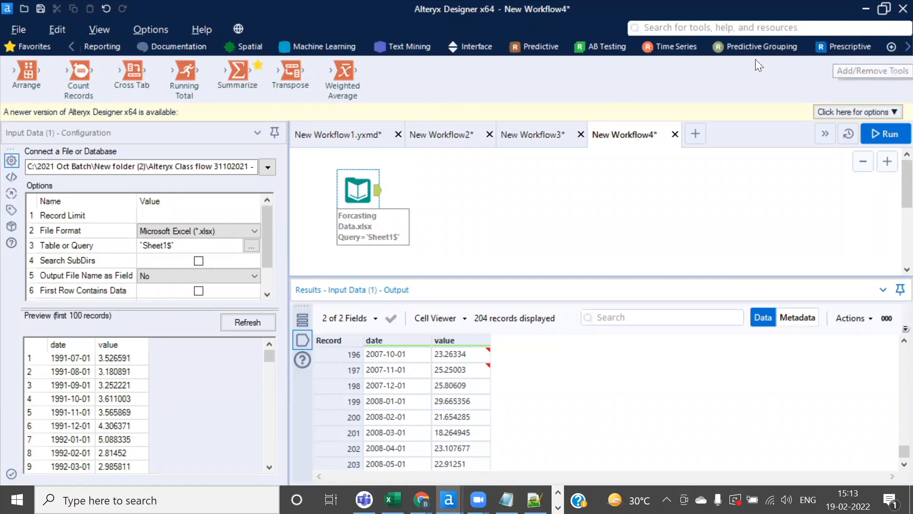
click(681, 47)
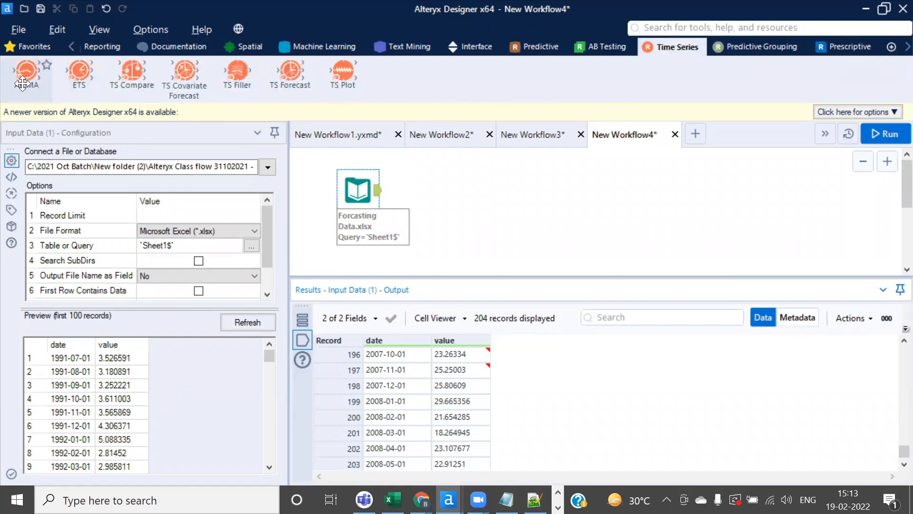
mouse_move(34, 74)
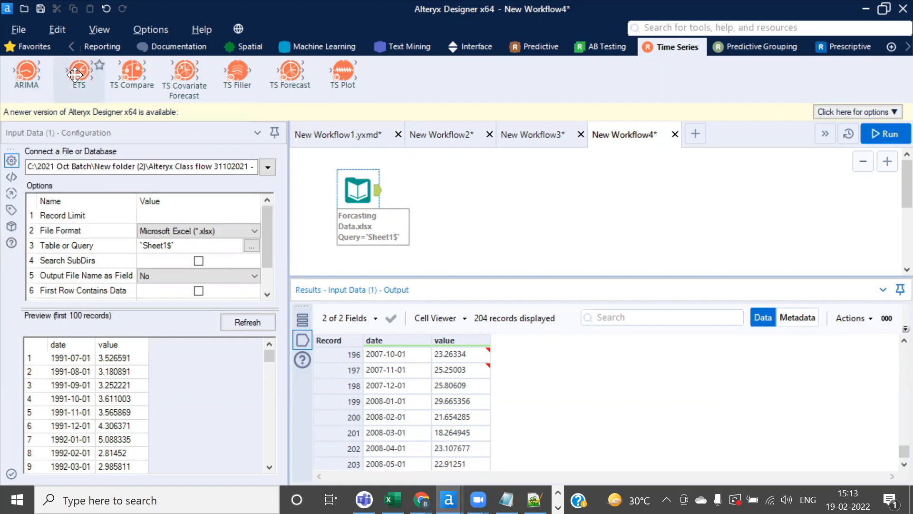
drag(74, 75, 443, 190)
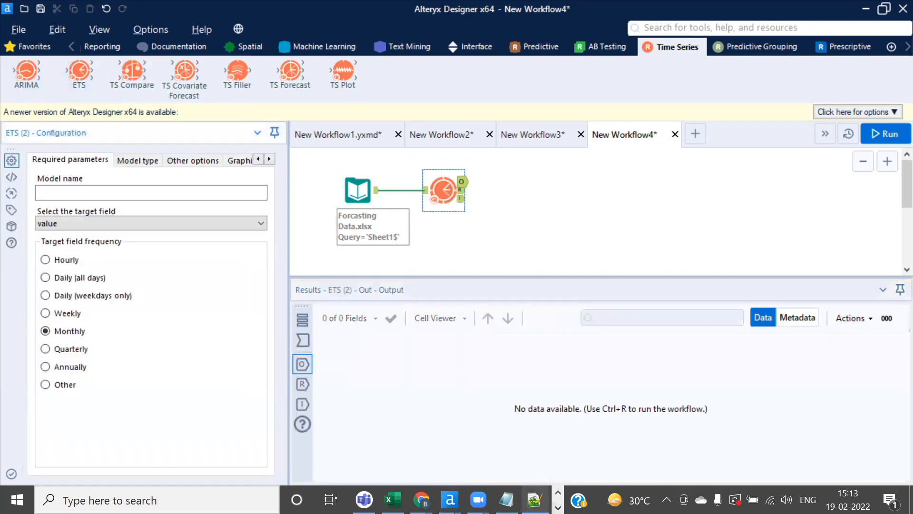
Copy all 204 input records with headers from the Input Data results grid
mouse_move(535, 499)
click(535, 442)
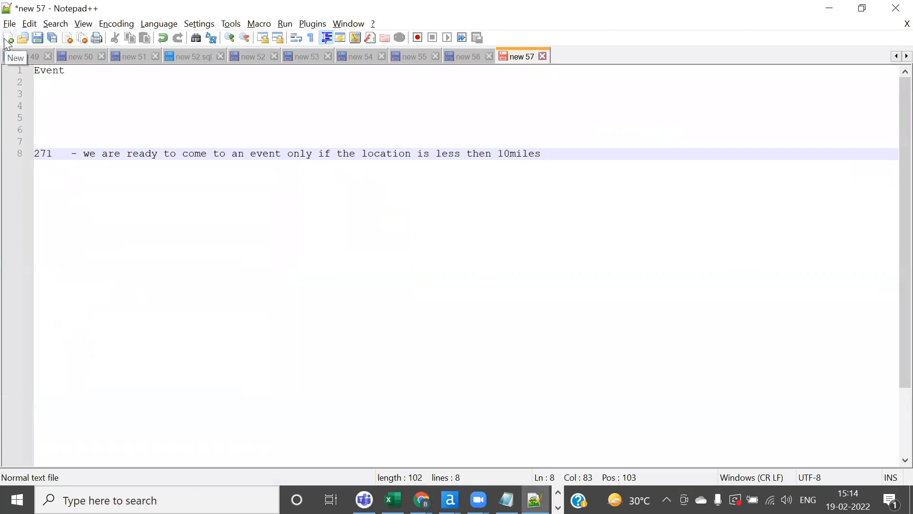
key(alt+Tab)
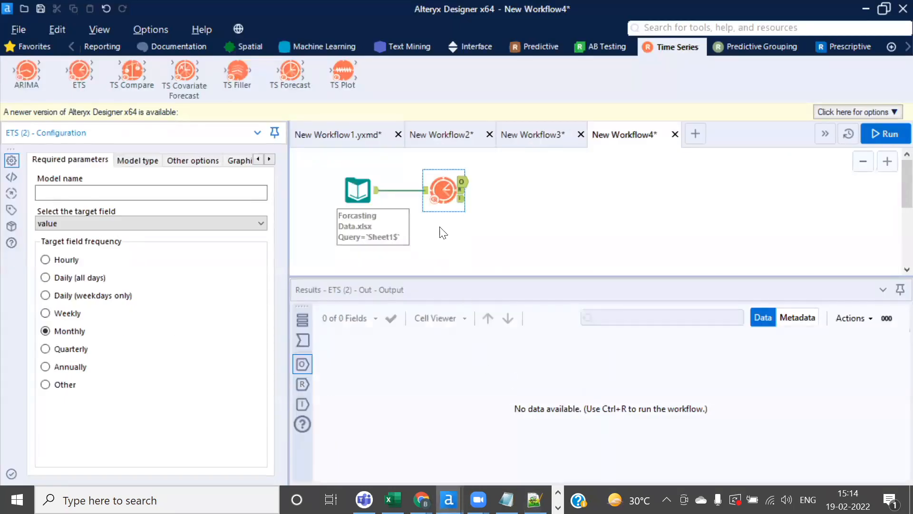
click(361, 190)
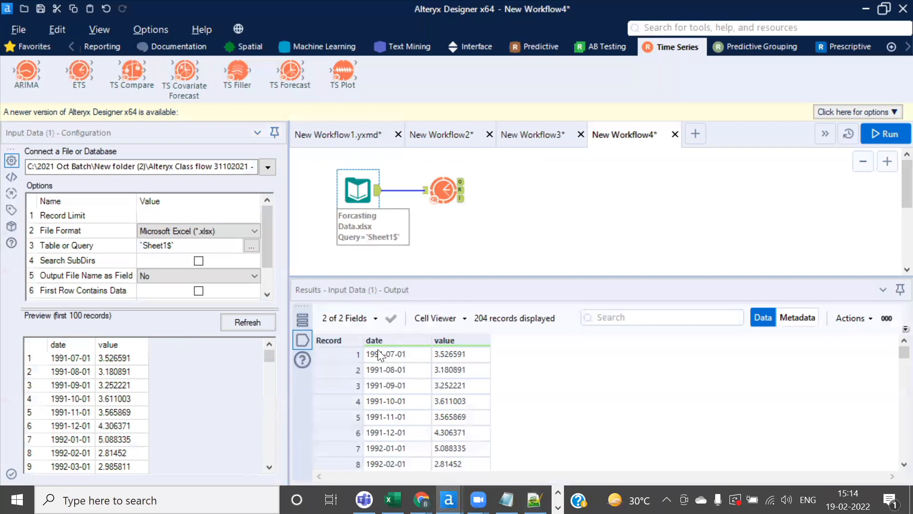
right_click(377, 349)
click(469, 337)
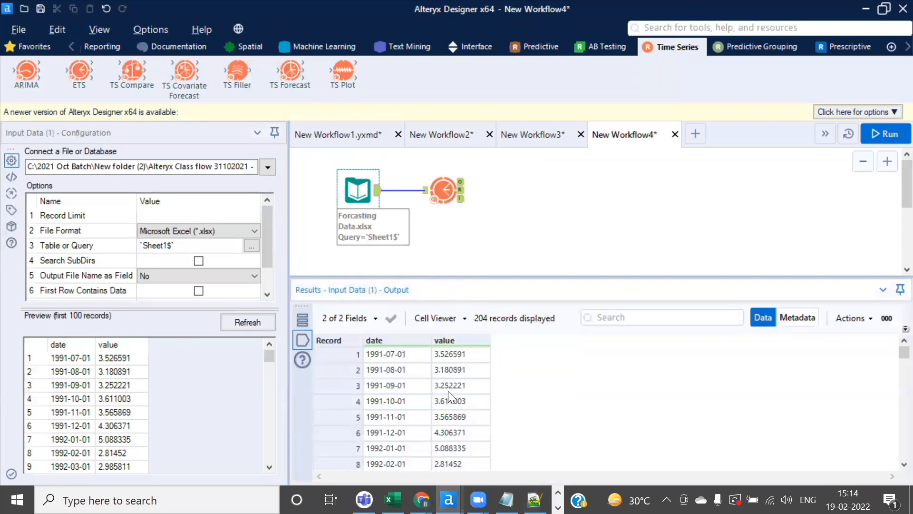
right_click(395, 353)
click(457, 334)
click(157, 500)
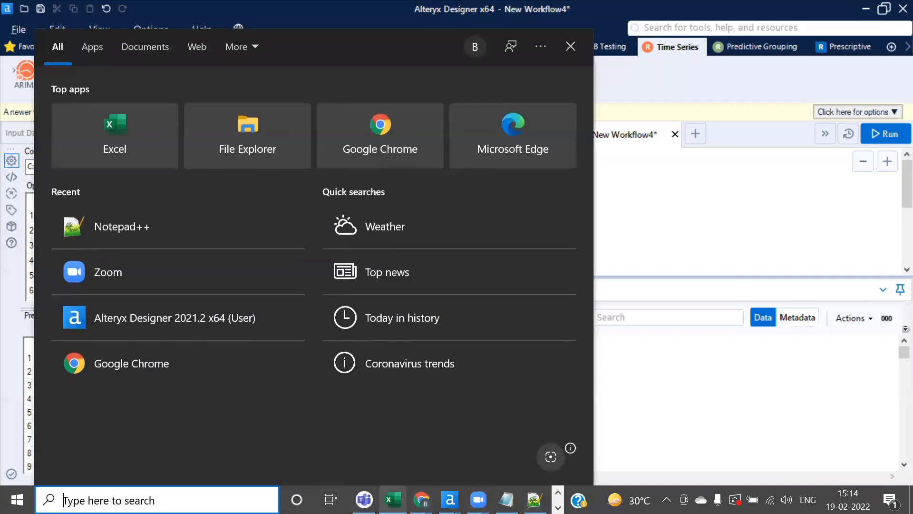
Paste the records into a new Sheet4 in Excel and autofit columns to show full dates
click(393, 499)
click(208, 461)
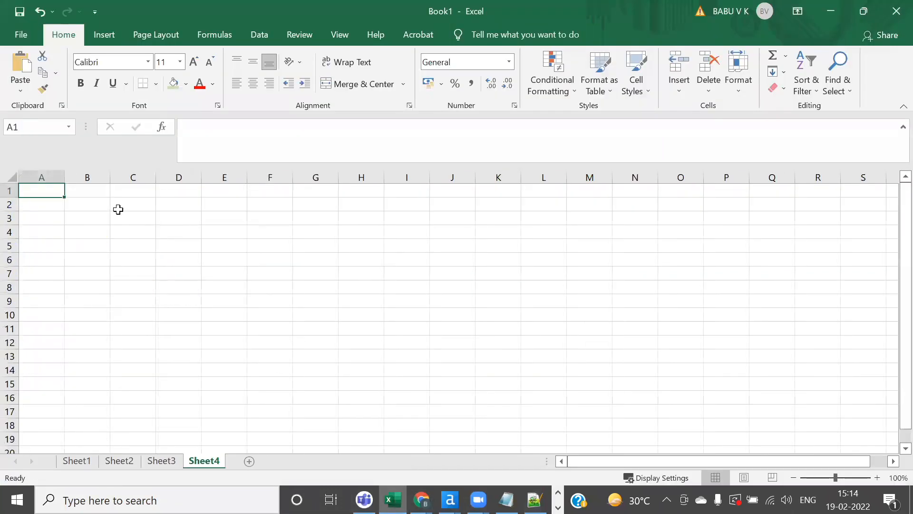
key(ctrl+v)
click(11, 177)
drag(61, 177, 62, 178)
double_click(61, 177)
click(229, 230)
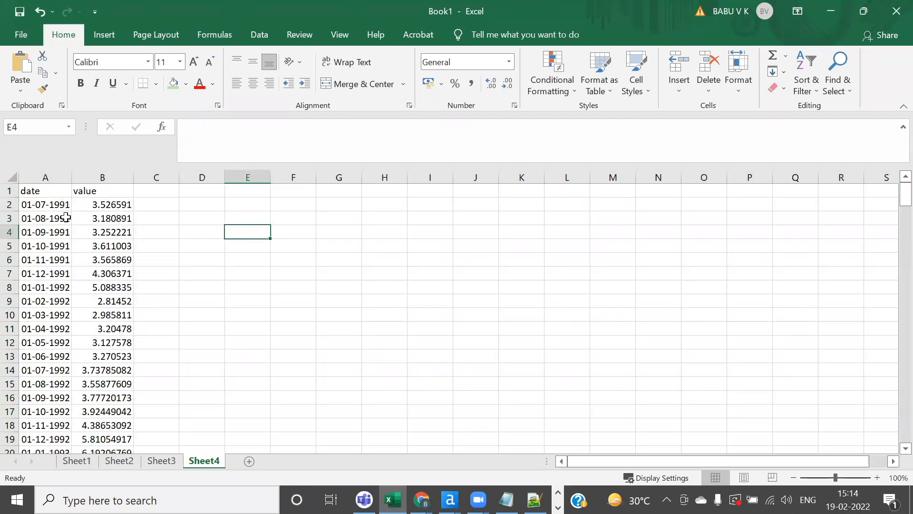
Select the date and value data from A2 down to the last record, then pick cell E6
click(46, 203)
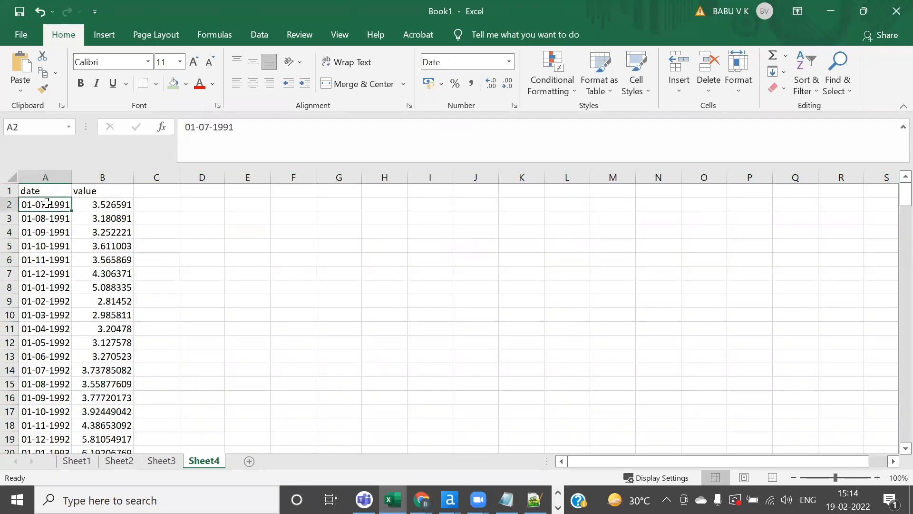
key(shift+Right)
key(ctrl+shift+Down)
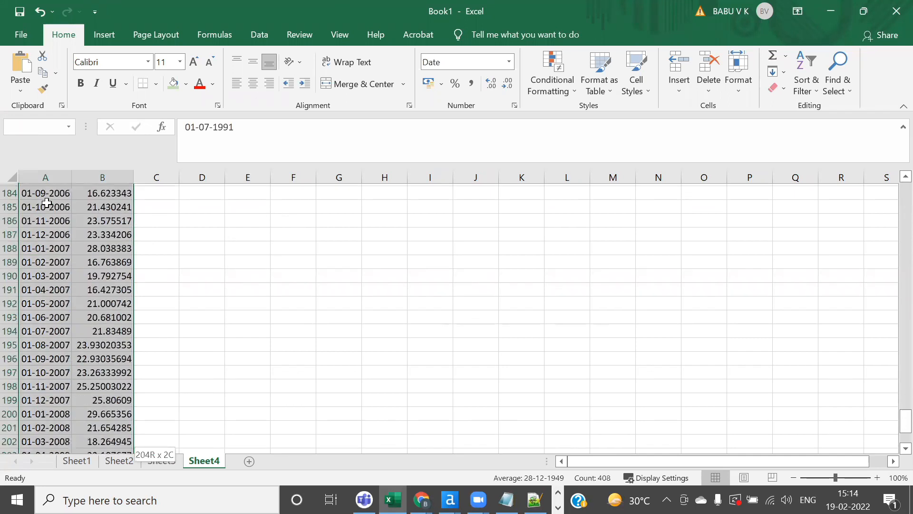
scroll(46, 203, up, 20)
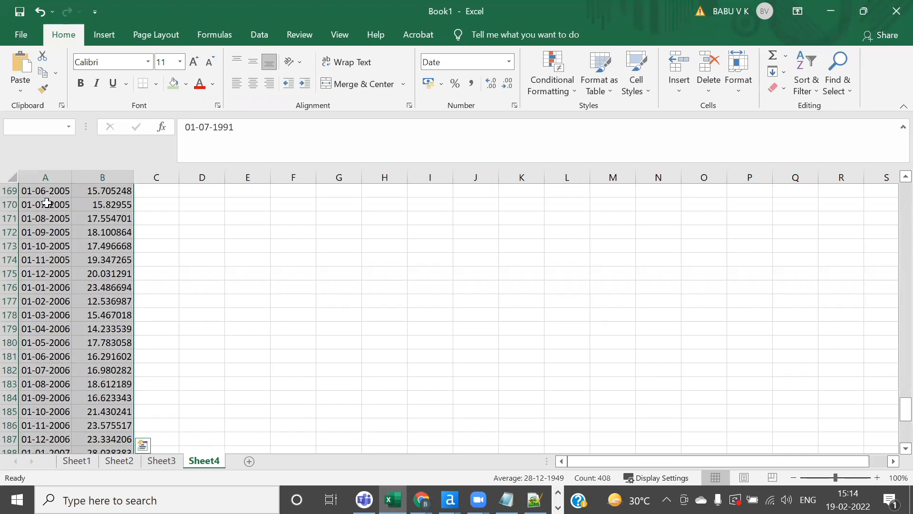
scroll(47, 203, up, 20)
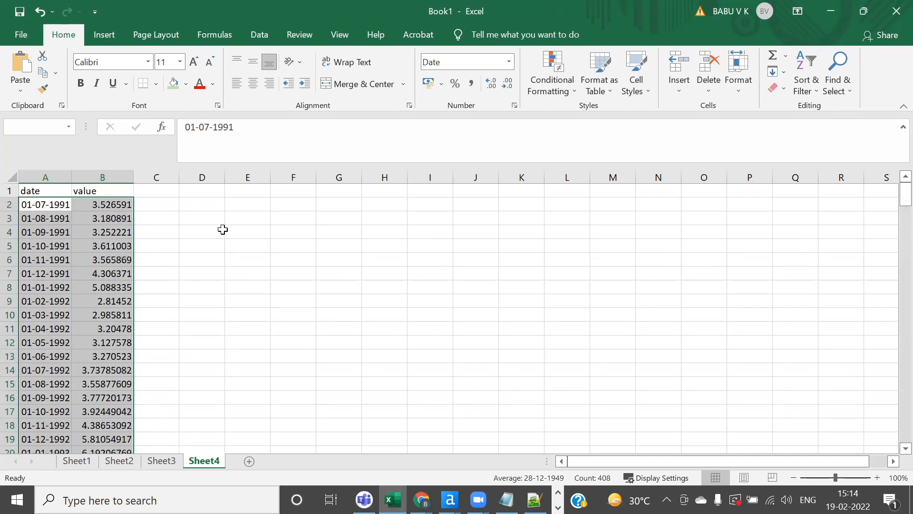
click(233, 263)
Enter X1+x2+C in E6, then edit it to X1+0.8x2+C
double_click(253, 261)
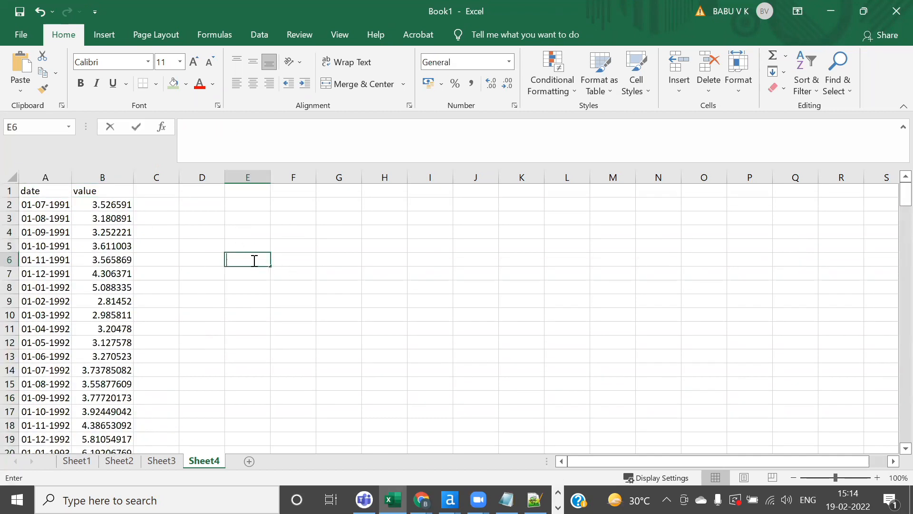
text(X1)
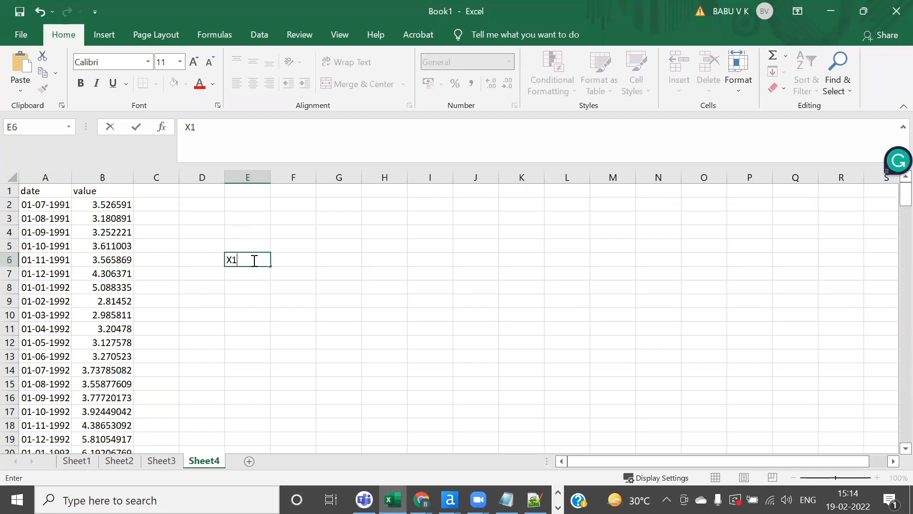
text(+x2+C)
click(235, 298)
click(249, 285)
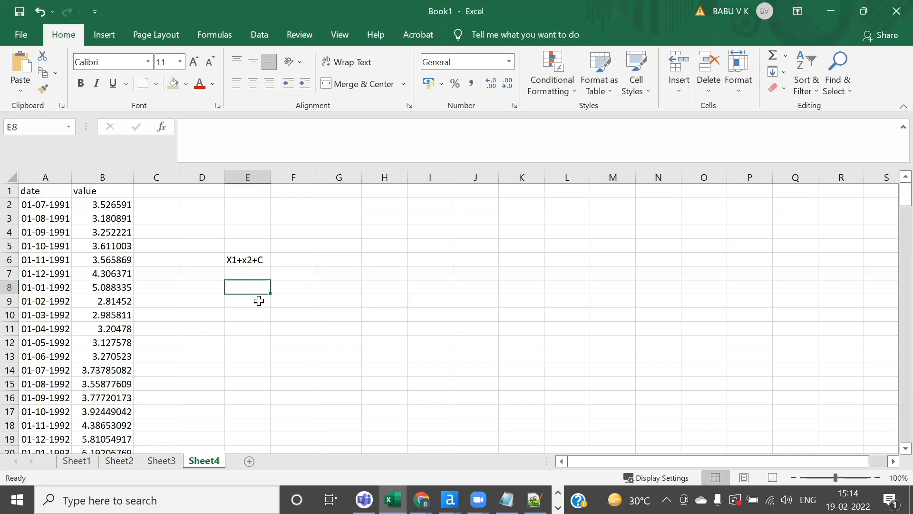
double_click(229, 260)
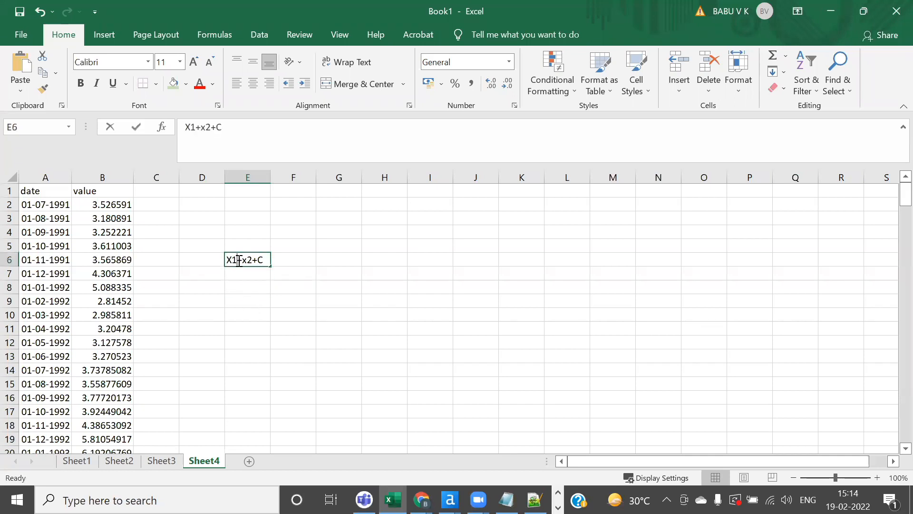
drag(229, 260, 285, 259)
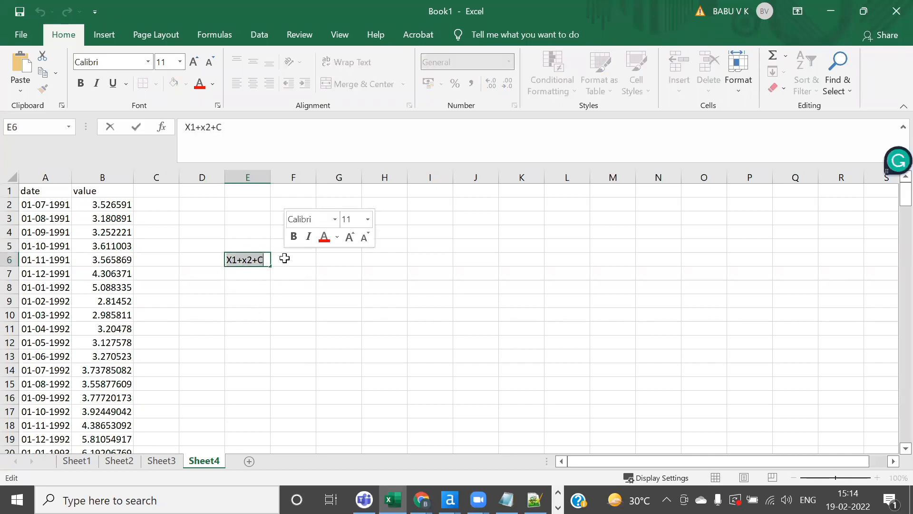
click(230, 298)
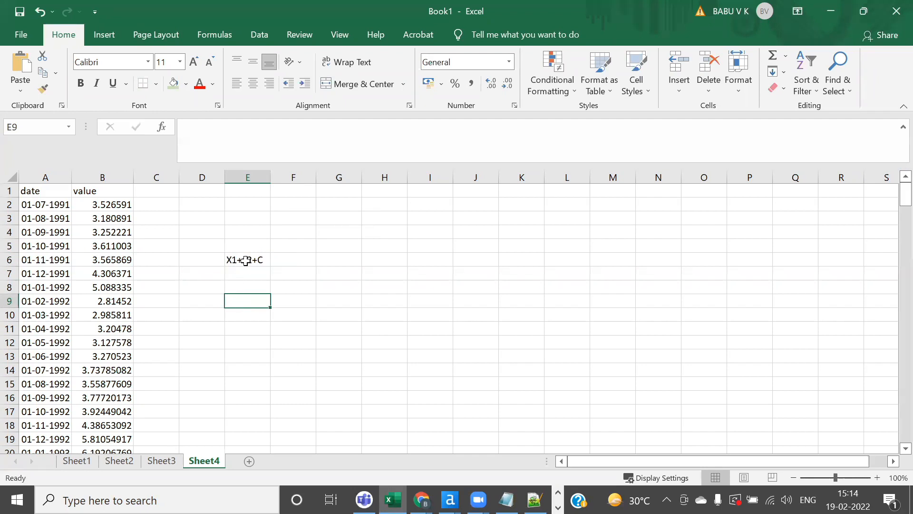
double_click(246, 260)
text(0.)
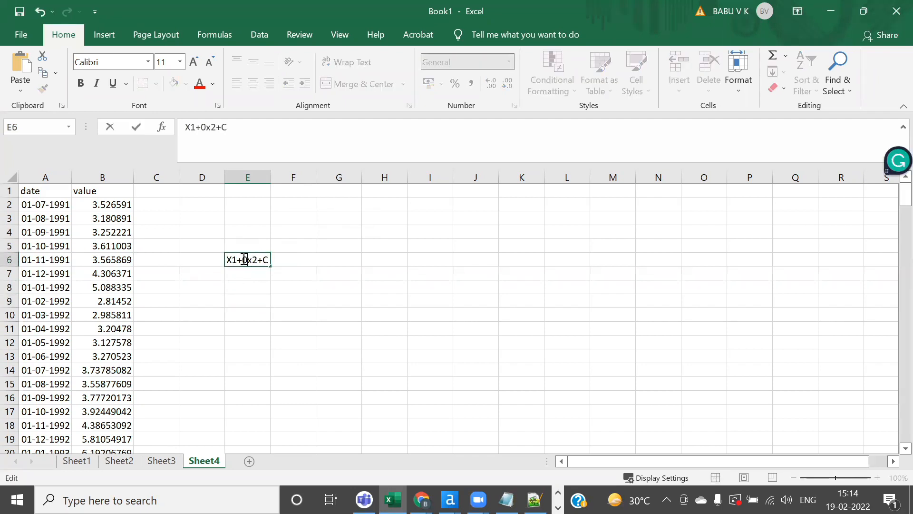
text(8)
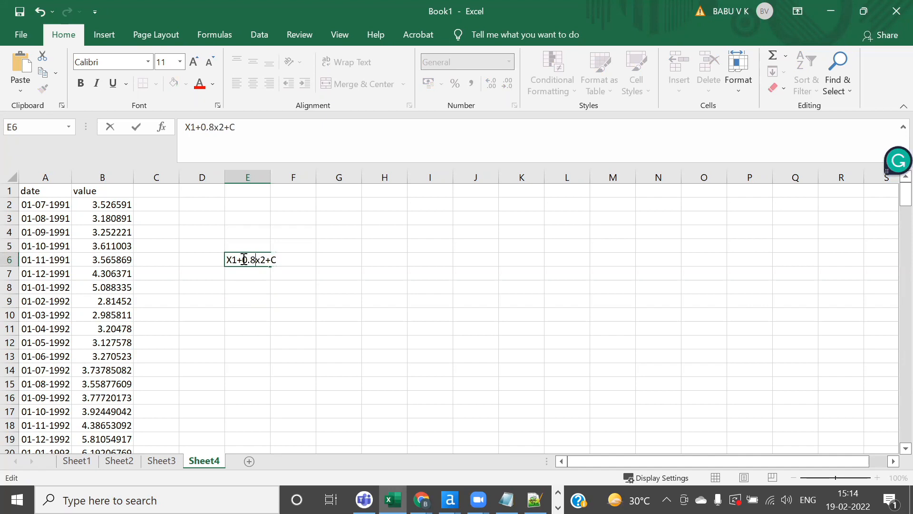
click(248, 306)
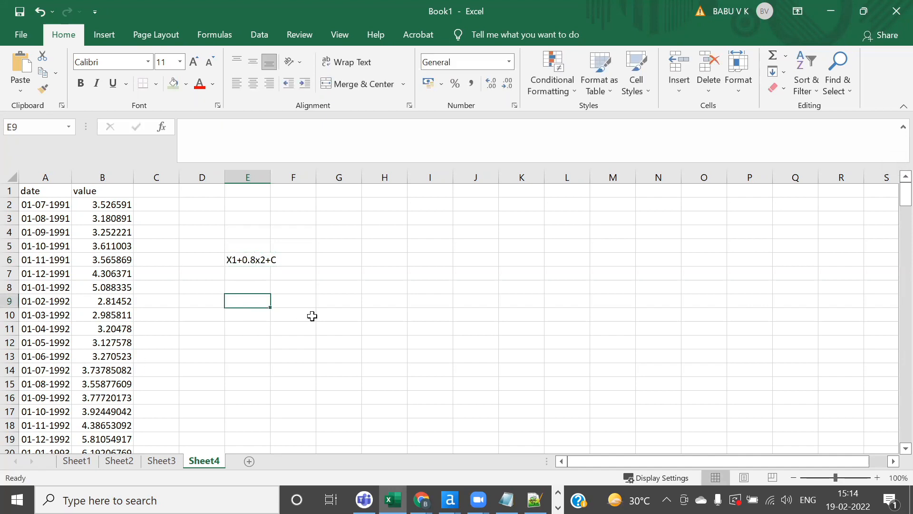
click(243, 263)
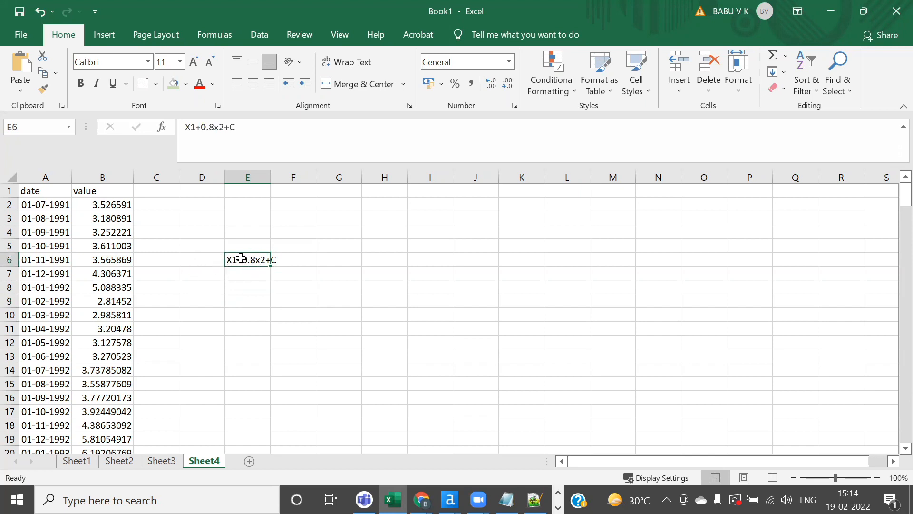
Enter the values 4, 5, 3 and 2 in cells E9:E12
click(247, 297)
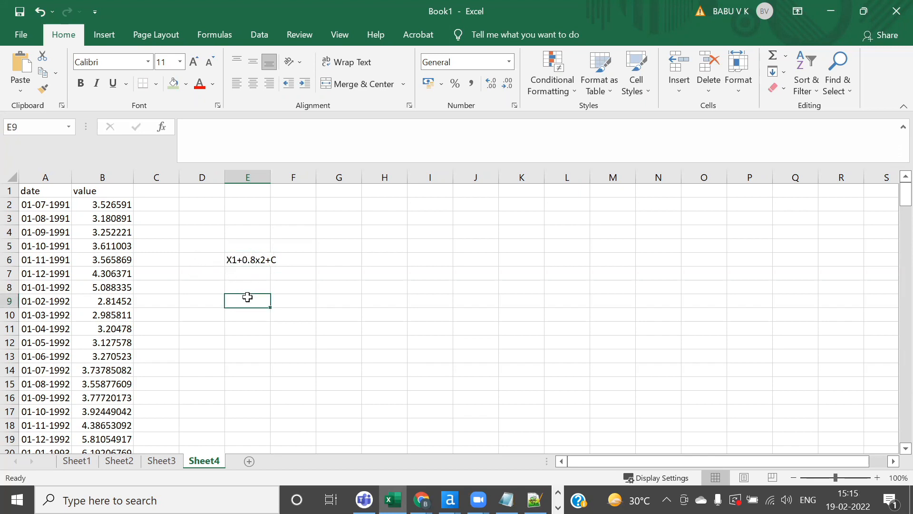
text(4)
key(Return)
text(5)
key(Return)
text(3)
key(Return)
text(2)
key(Return)
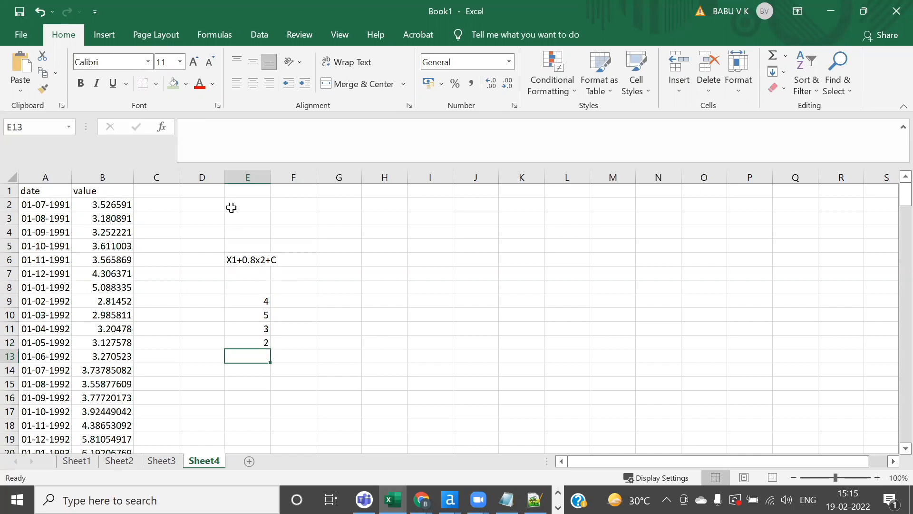
Clear the scratch area D3:G15 and confirm the date/value data ends at row 205
drag(224, 219, 329, 385)
key(Delete)
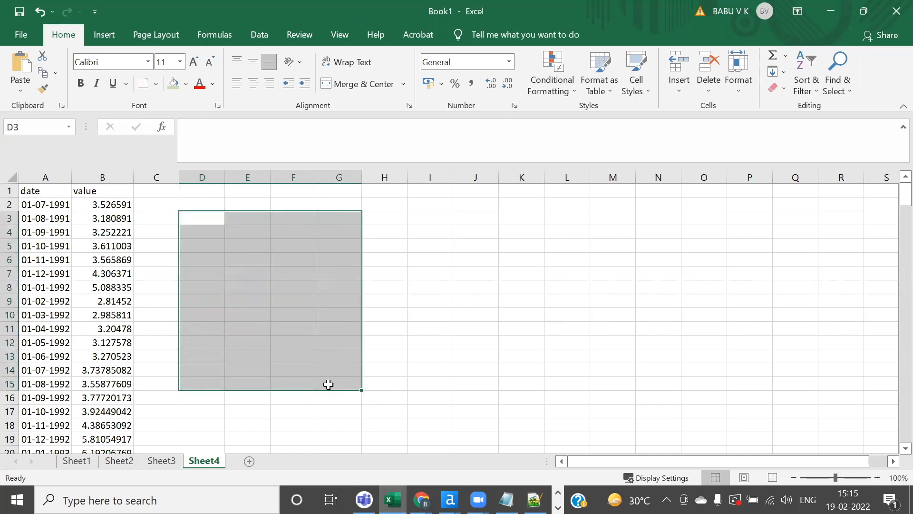
click(37, 191)
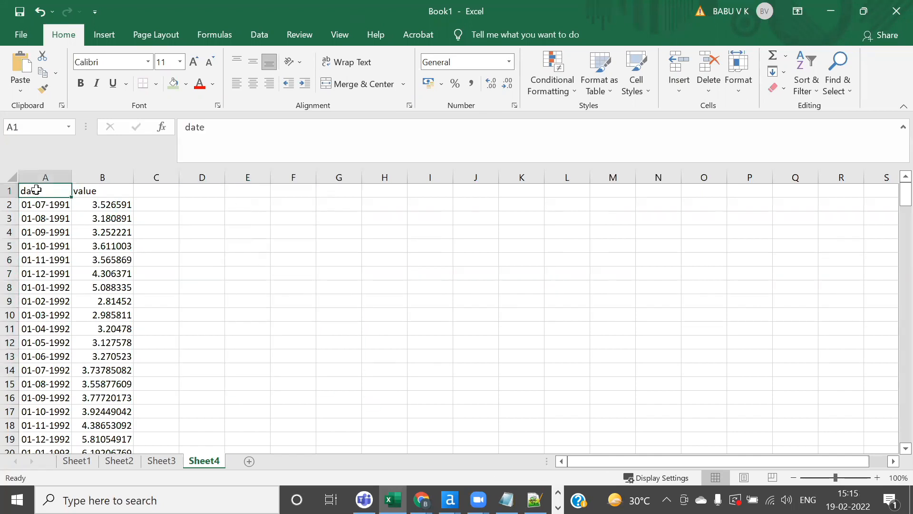
key(ctrl+shift+Right)
key(ctrl+shift+Down)
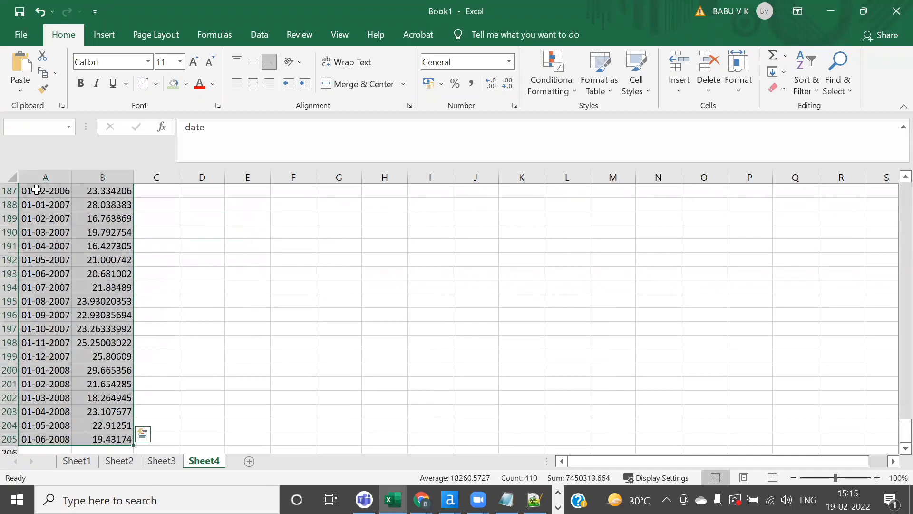
key(ctrl+Home)
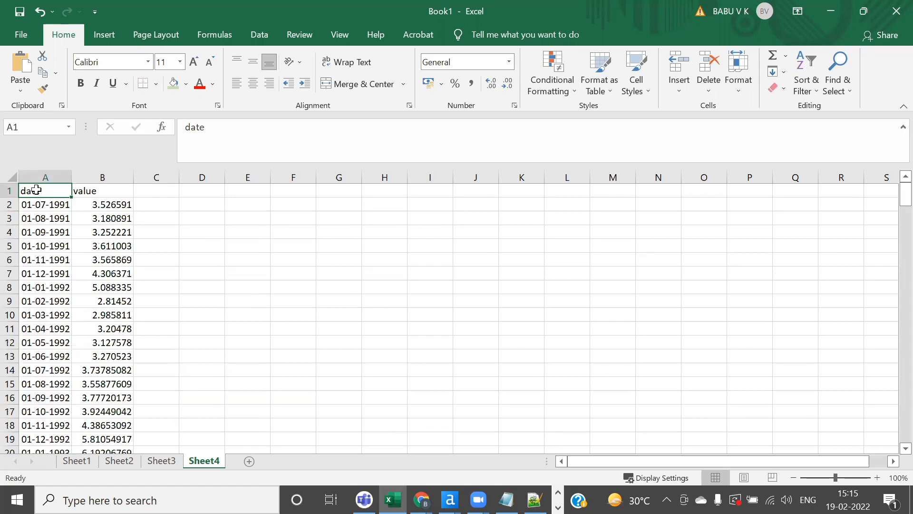
key(ctrl+shift+Right)
key(ctrl+shift+Down)
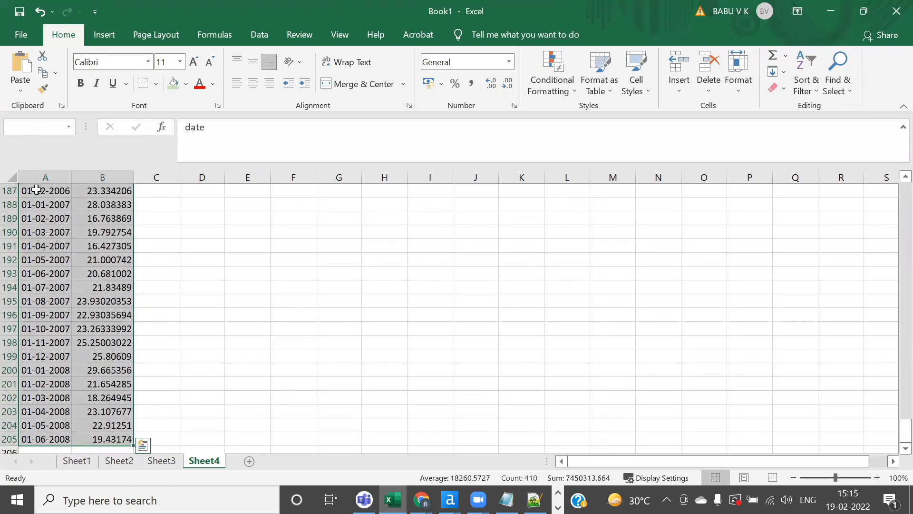
scroll(36, 191, down, 5)
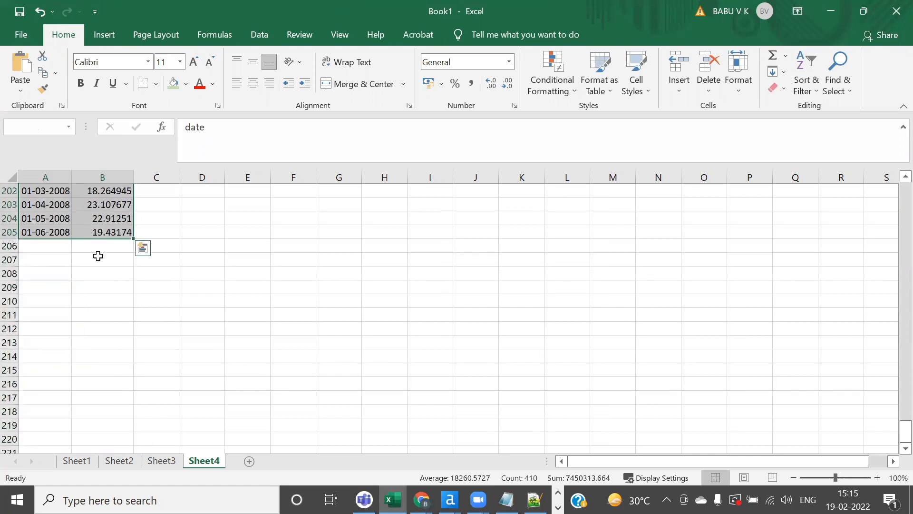
click(102, 312)
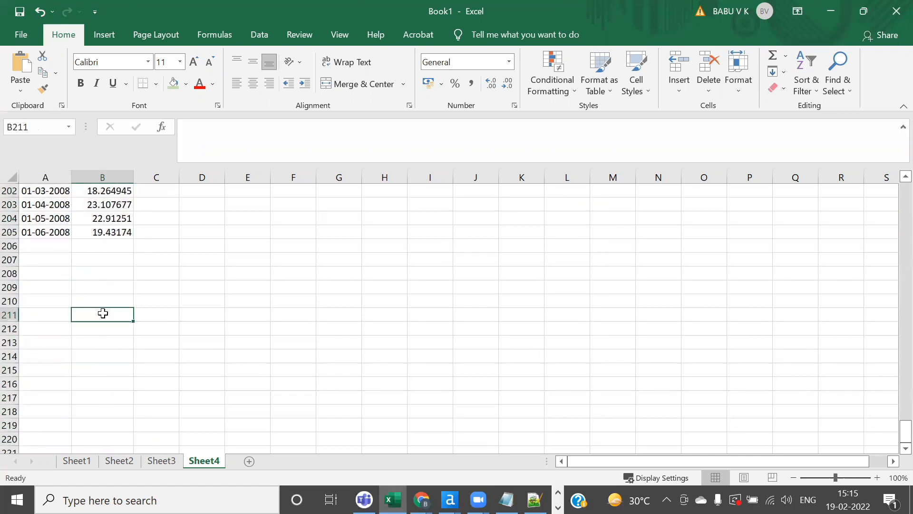
Label E210 'Next 6 months value' and widen column E to fit it
click(250, 304)
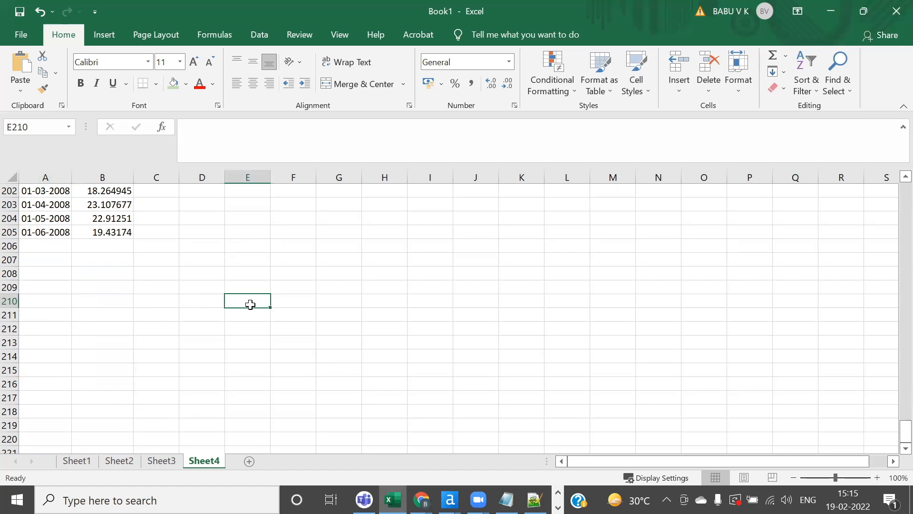
text(Next 6 m)
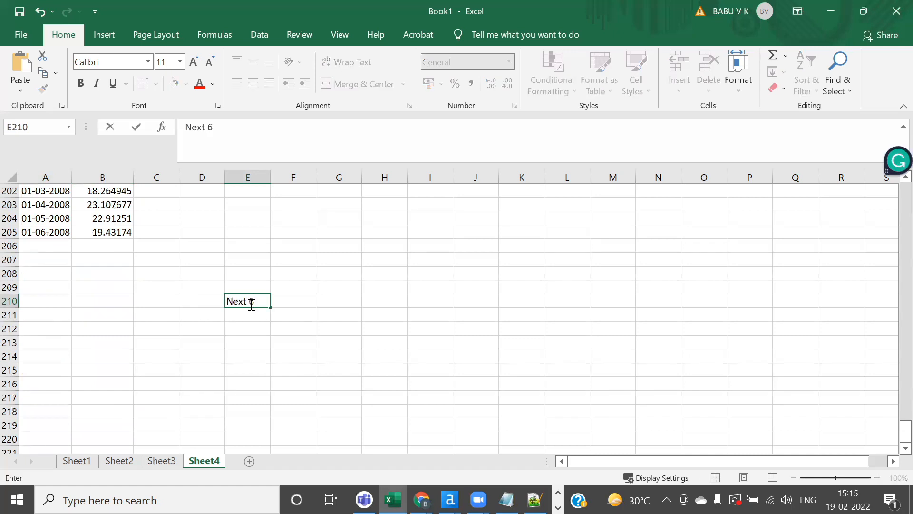
key(BackSpace)
text(months value)
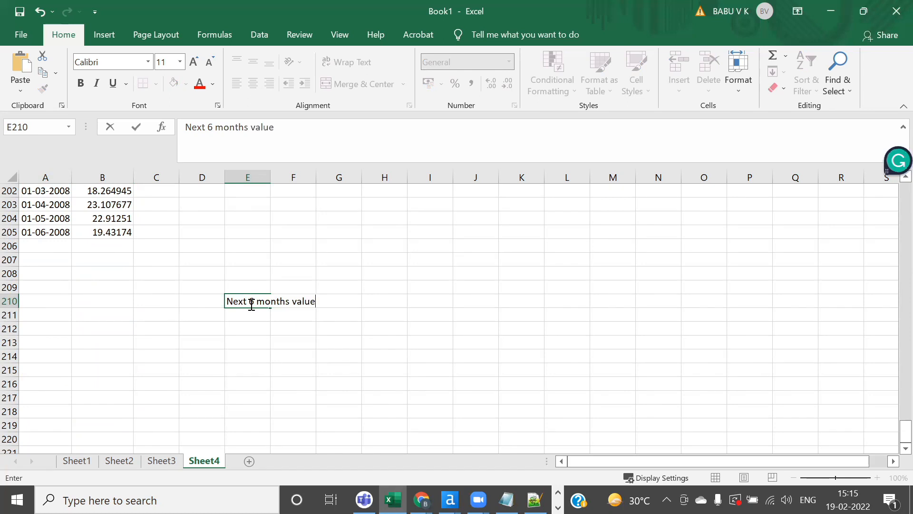
key(Tab)
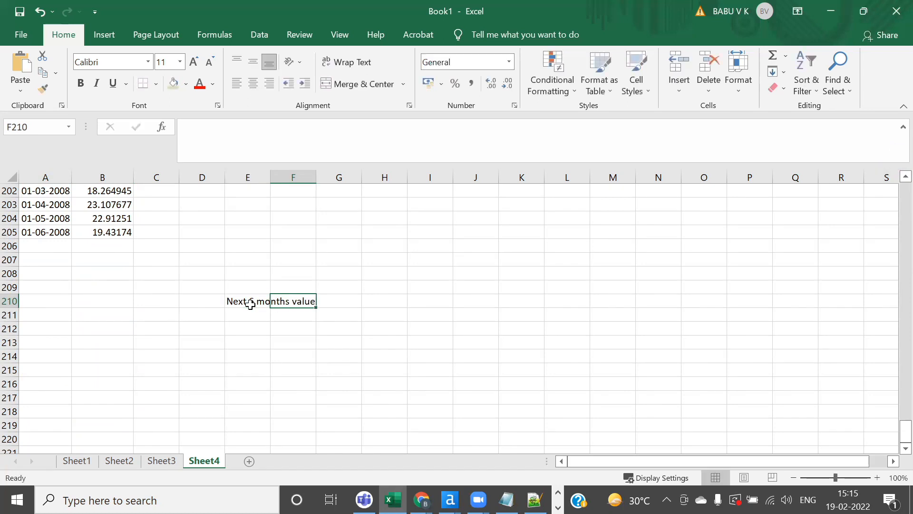
click(268, 190)
drag(272, 177, 319, 177)
Fill F210:F214 with the numbers 2 through 6 and select them
click(357, 301)
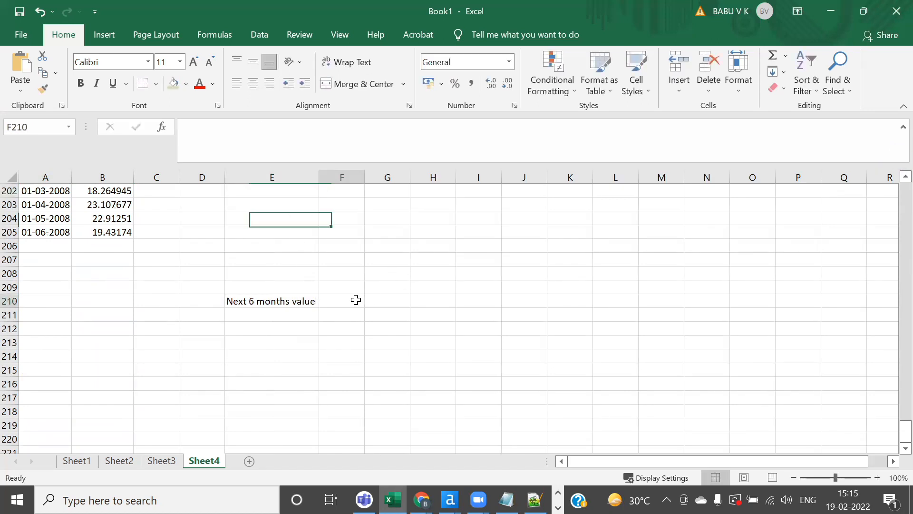
text(2 3)
key(Return)
text(4)
key(Return)
text(5)
key(Return)
text(6)
key(Return)
key(Up)
key(Up)
key(Up)
key(Up)
key(Up)
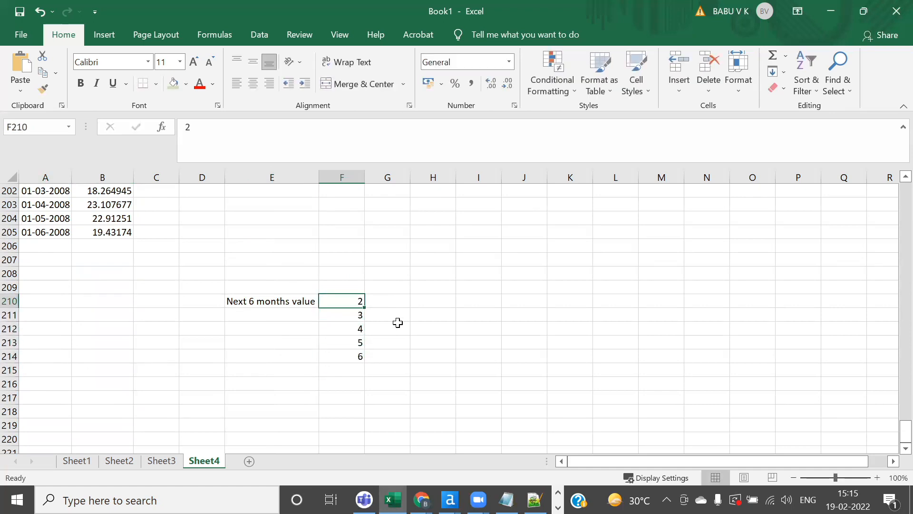
key(shift+Down)
key(shift+Down)
key(shift+Down)
key(shift+Down)
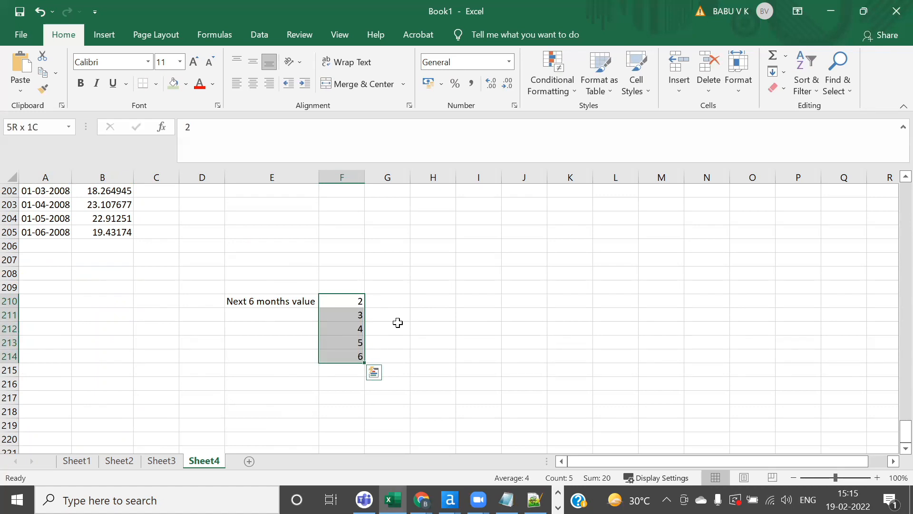
scroll(195, 254, up, 3)
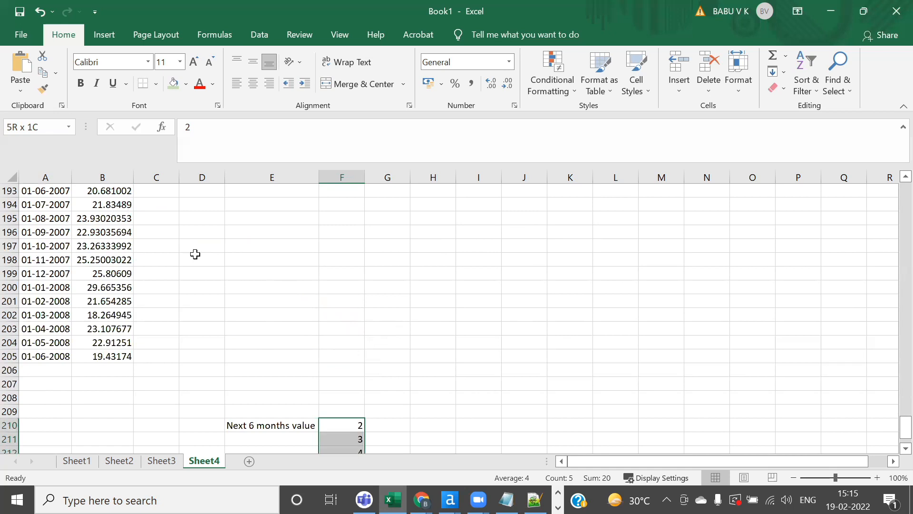
scroll(195, 254, down, 1)
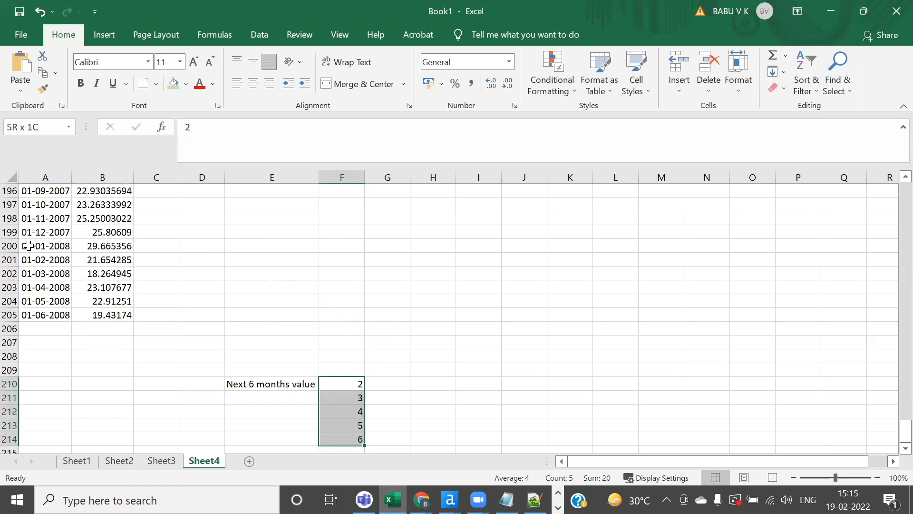
Copy the last six months of data, A200:B205, down to A208:B213
drag(28, 246, 103, 310)
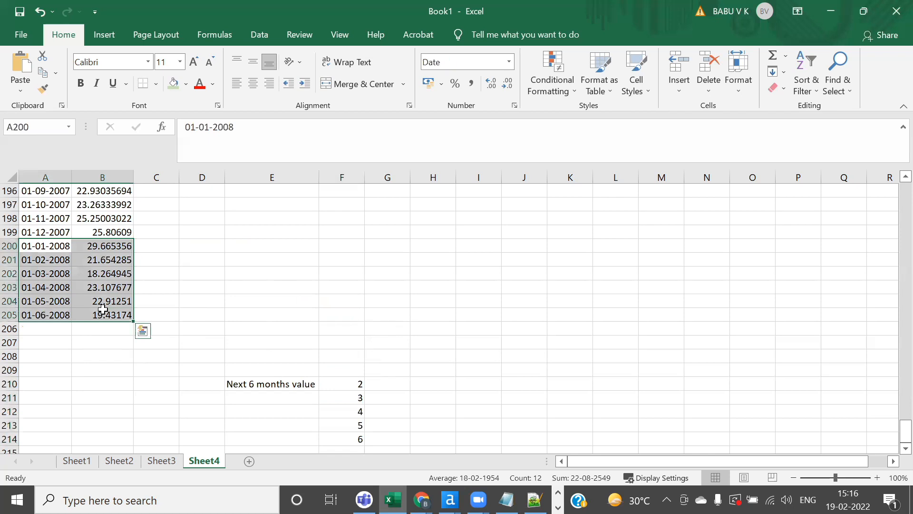
key(ctrl+c)
click(45, 356)
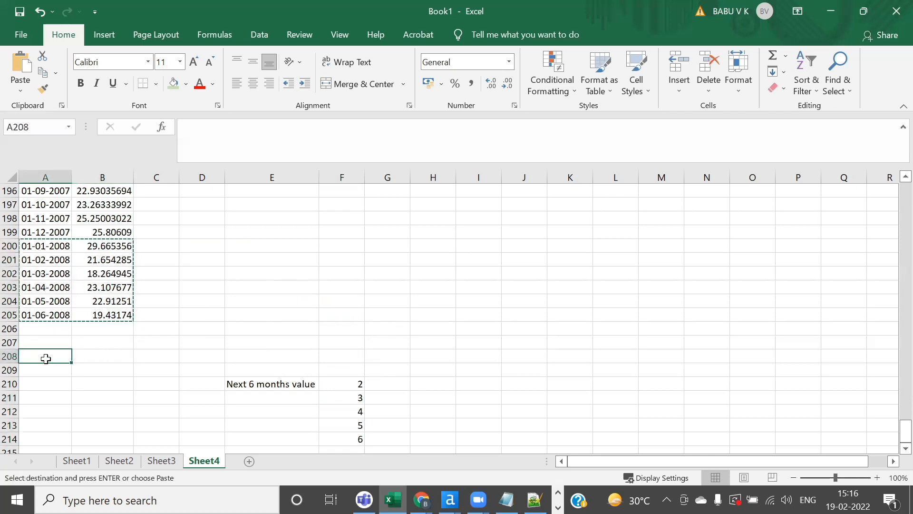
key(ctrl+v)
scroll(102, 288, up, 7)
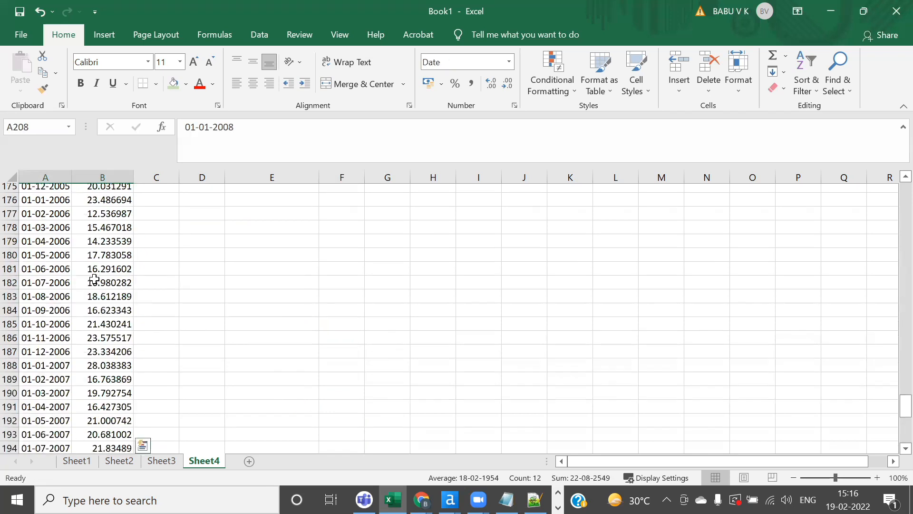
scroll(100, 222, down, 7)
drag(43, 234, 110, 190)
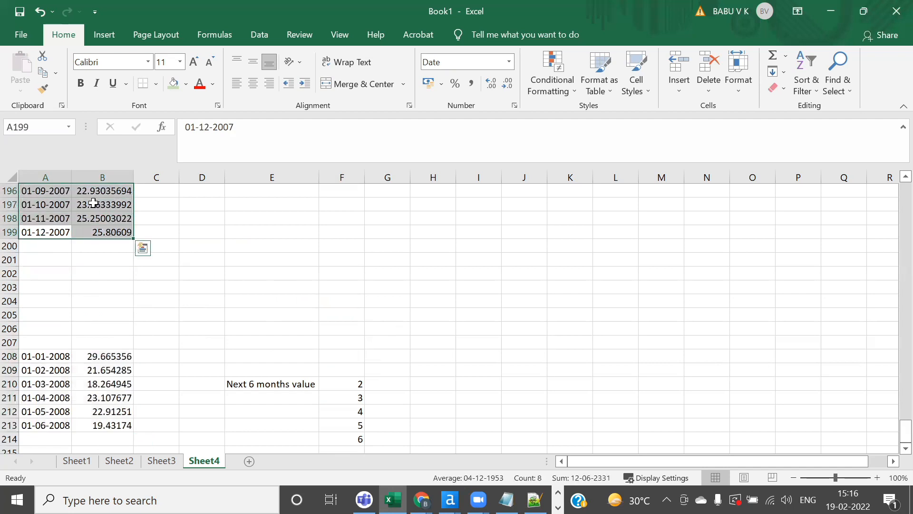
click(283, 205)
scroll(286, 285, down, 1)
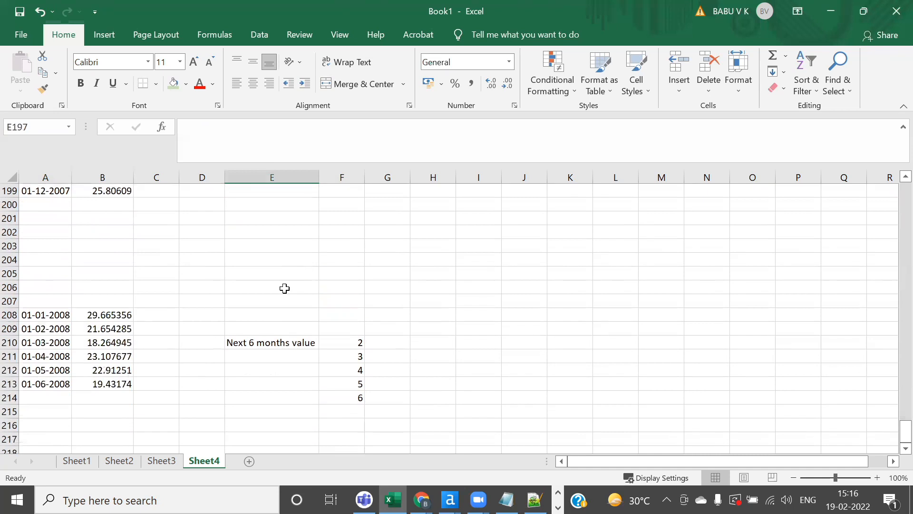
Select the Next 6 months label, month numbers 2–6, and the six 2008 actual values
click(256, 341)
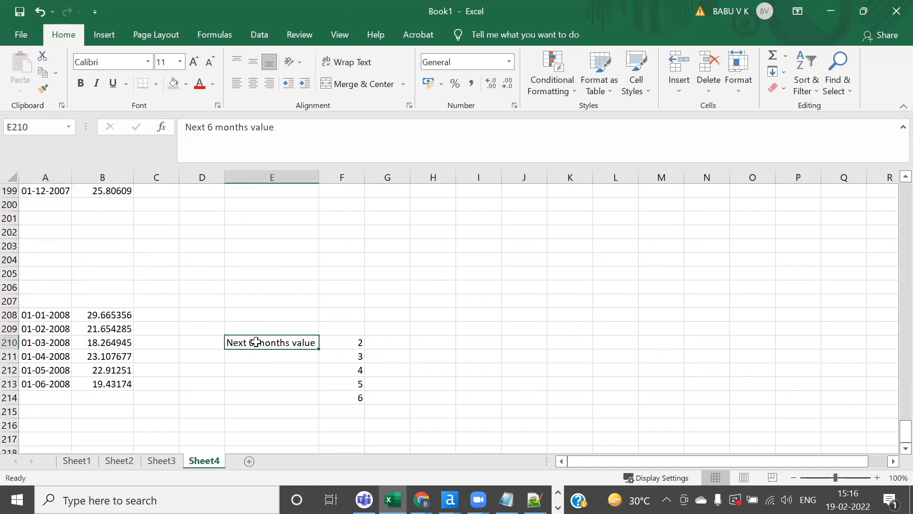
drag(352, 343, 350, 391)
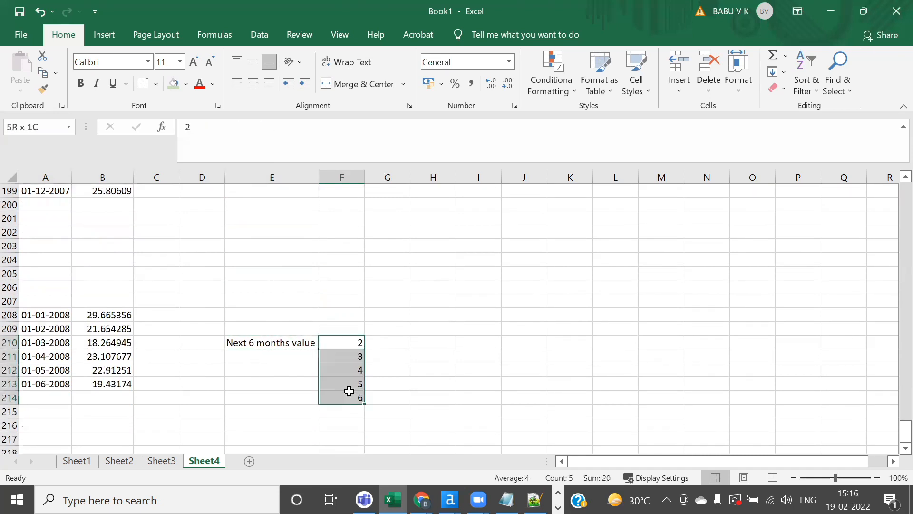
click(203, 314)
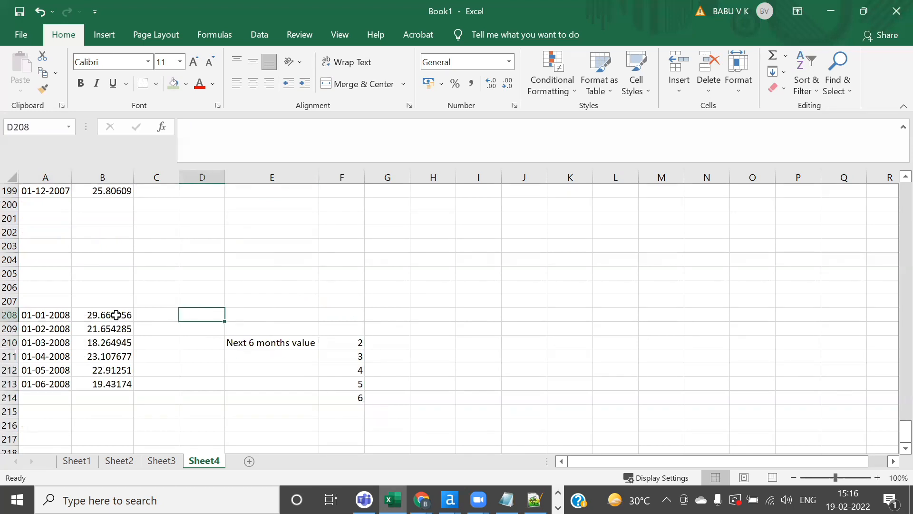
drag(124, 315, 105, 385)
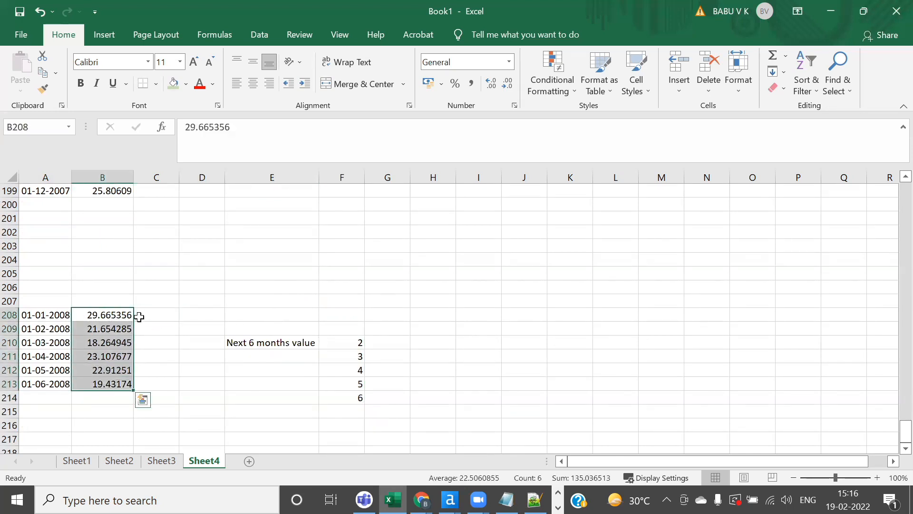
drag(356, 343, 352, 411)
drag(122, 313, 122, 382)
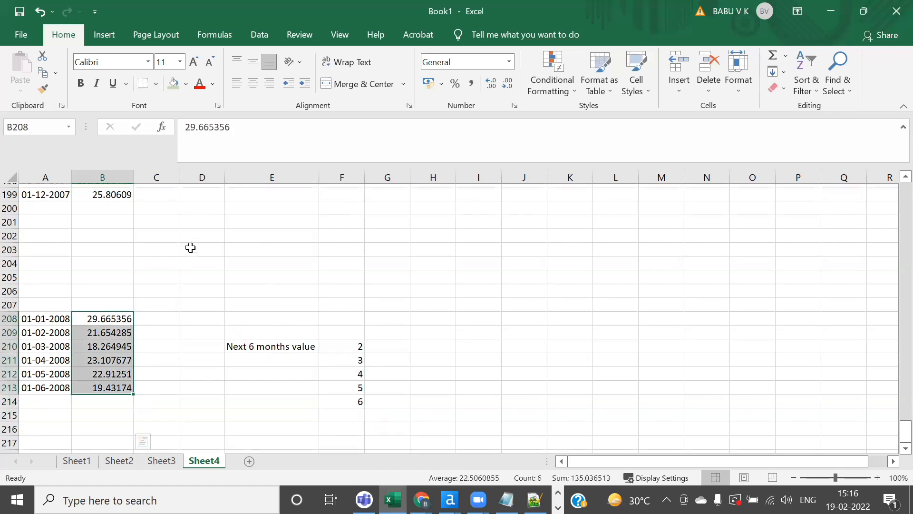
Compare late-2007 values and 2008 actuals B208:B213 against months F210:F214, then return to Alteryx
scroll(114, 269, up, 2)
drag(114, 269, 116, 202)
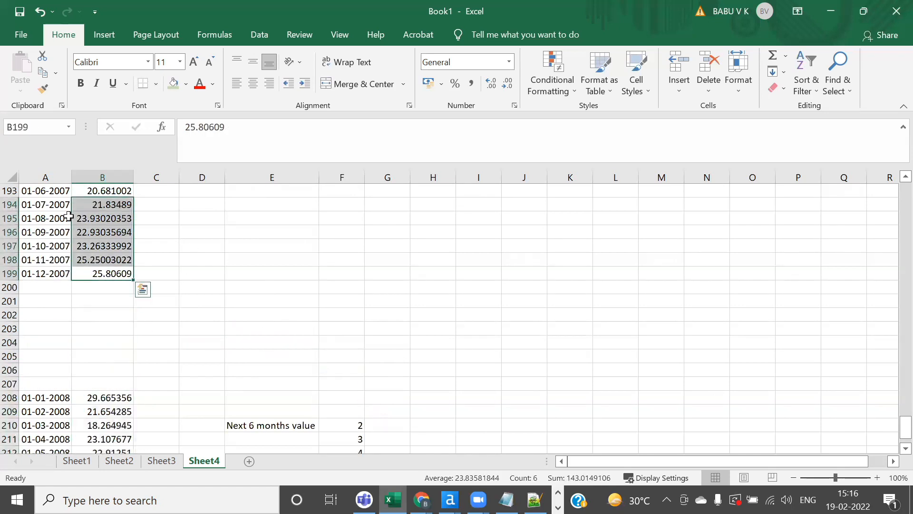
scroll(109, 284, down, 2)
drag(98, 317, 108, 383)
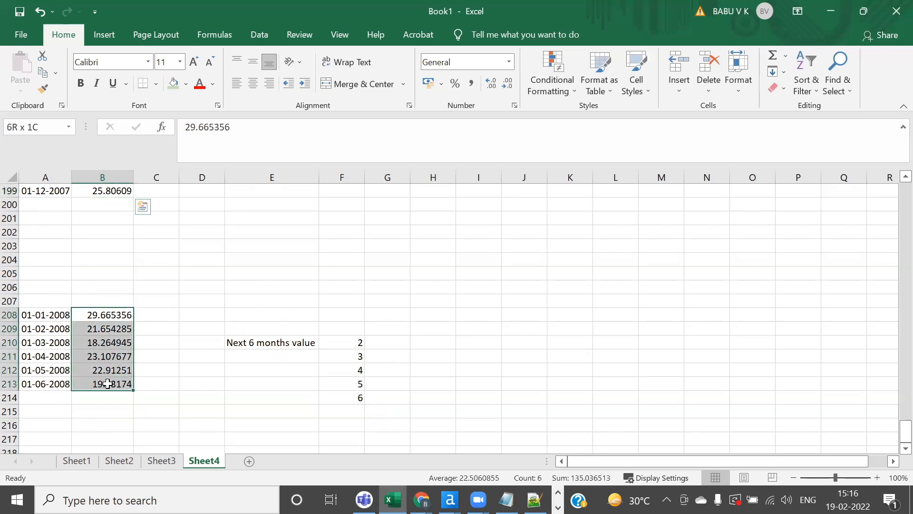
click(144, 315)
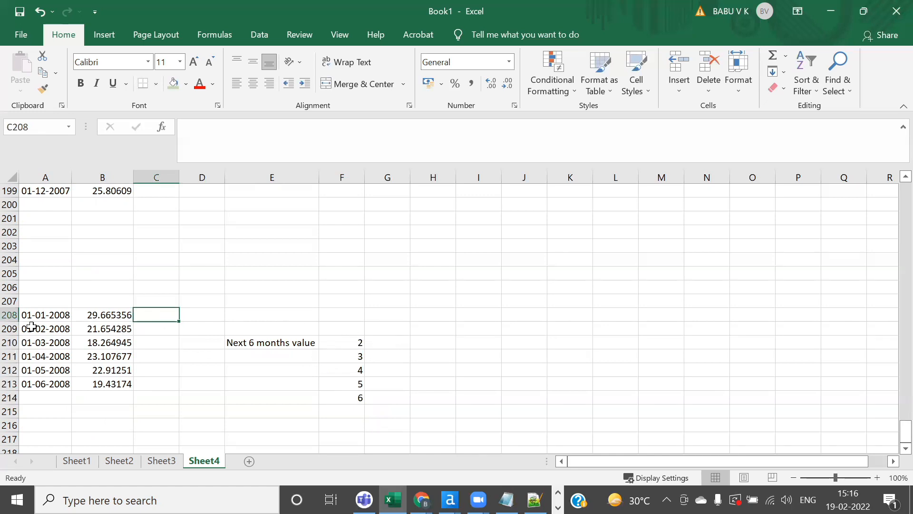
drag(111, 314, 109, 384)
drag(356, 343, 357, 402)
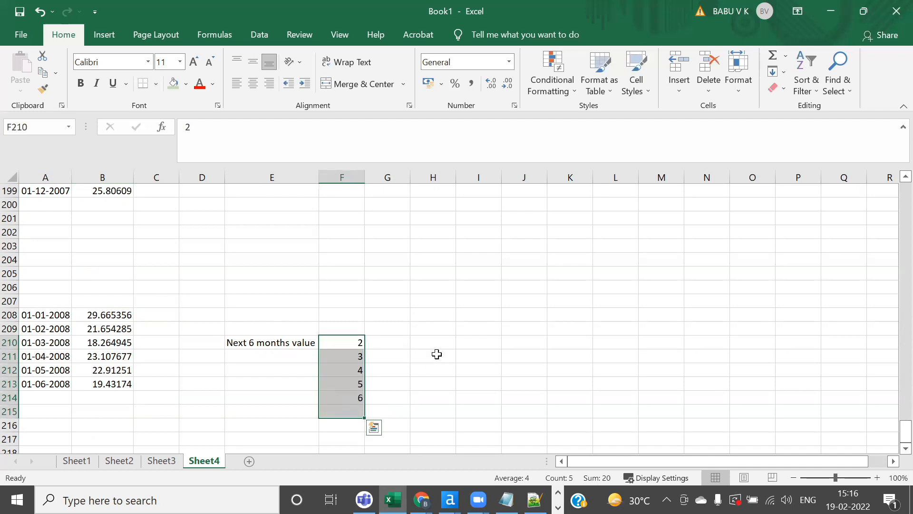
click(437, 355)
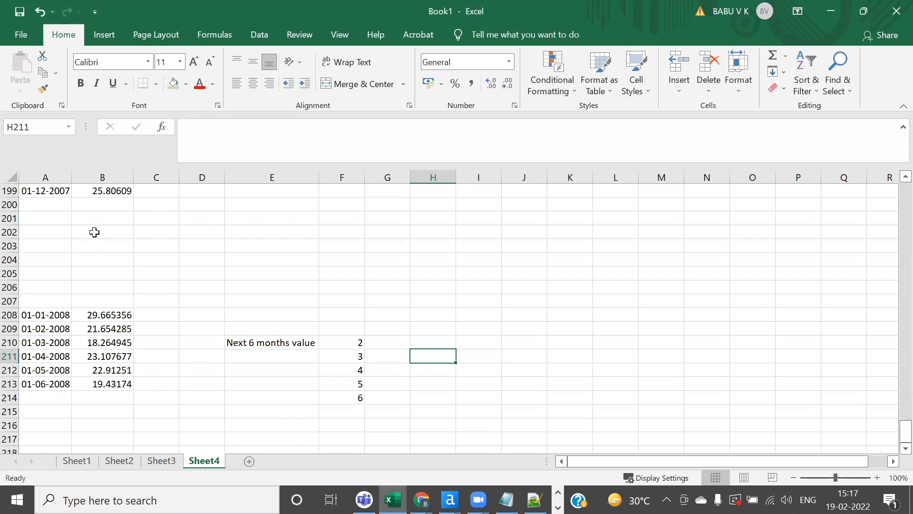
key(alt+Tab)
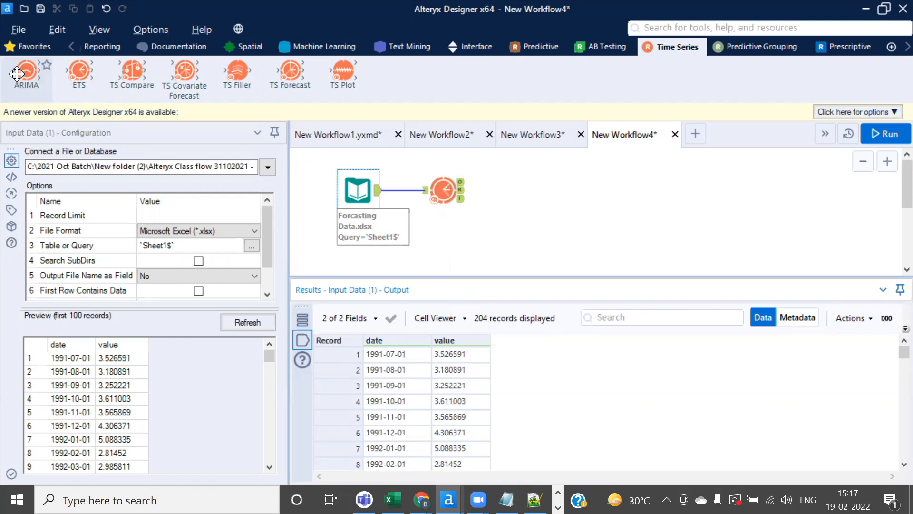
Delete the ETS tool and reposition the Forcasting Data.xlsx input on a larger canvas
click(442, 192)
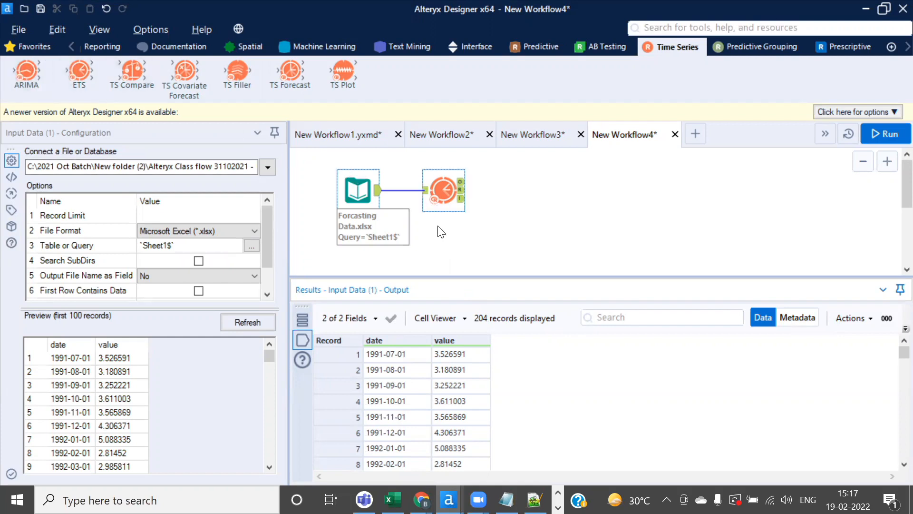
click(487, 225)
click(443, 190)
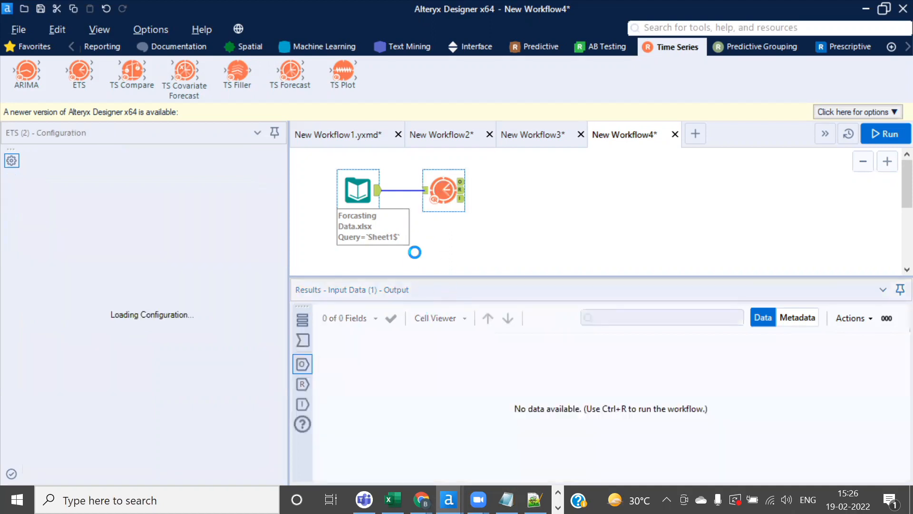
key(Delete)
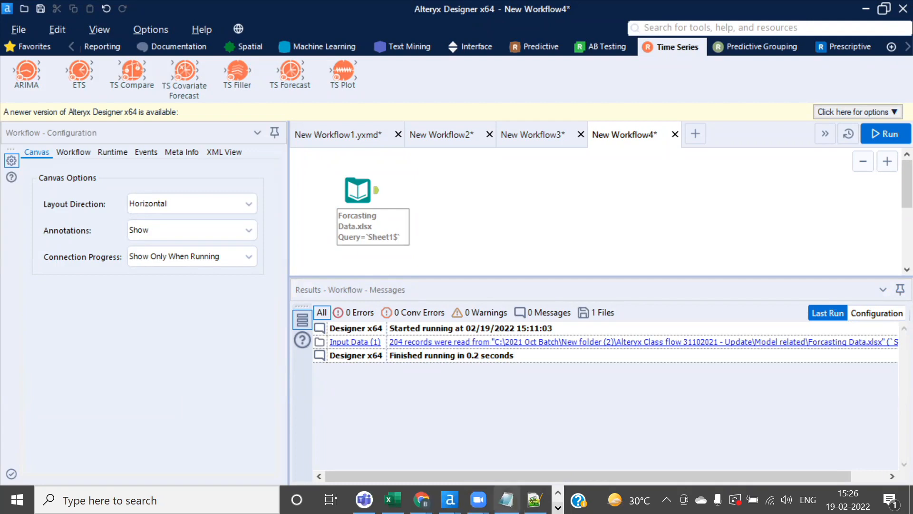
click(558, 493)
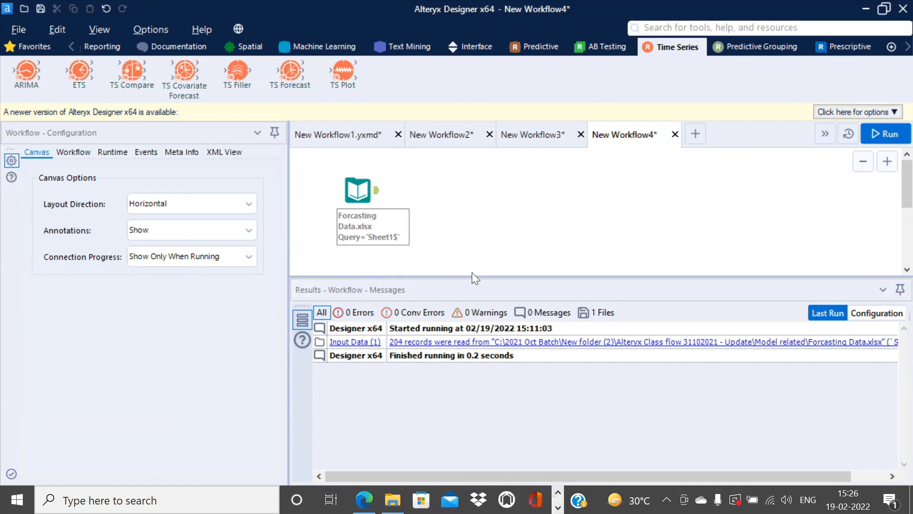
drag(426, 271, 425, 317)
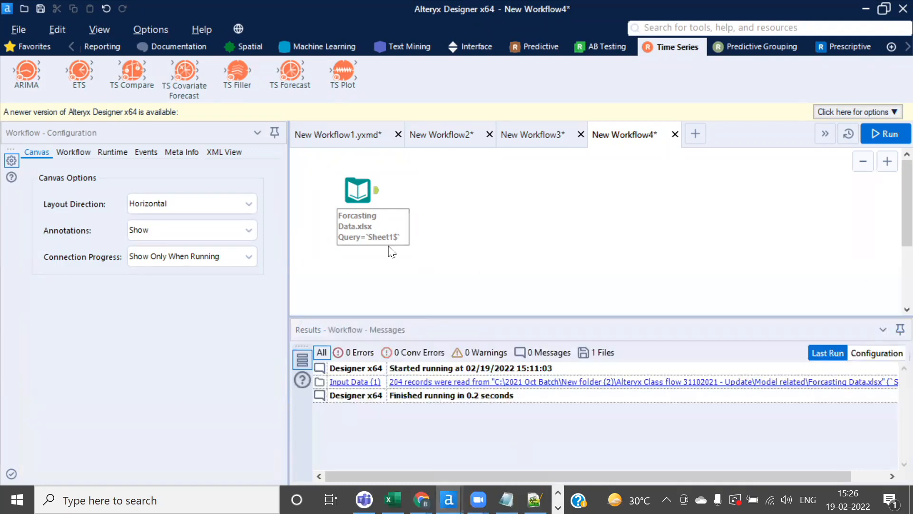
drag(355, 177, 350, 195)
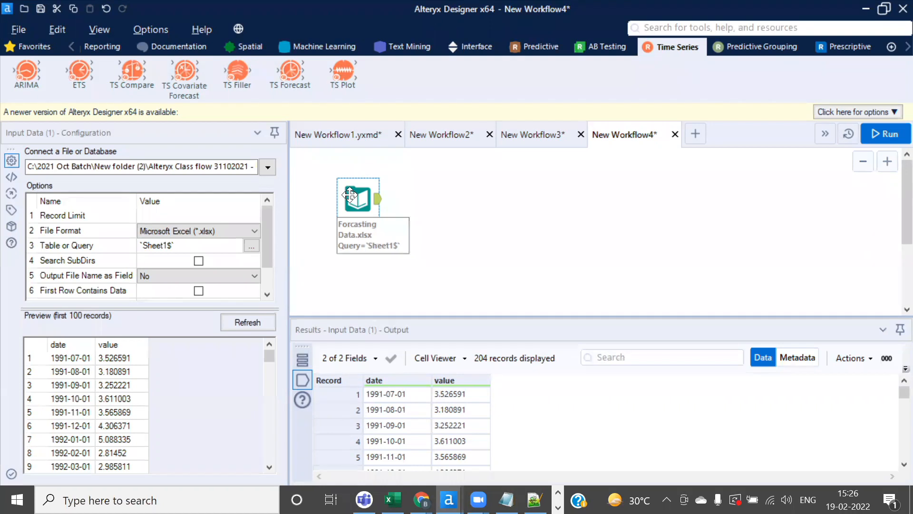
Add an ARIMA tool named ARIMA after the input and browse the input's records
mouse_move(29, 70)
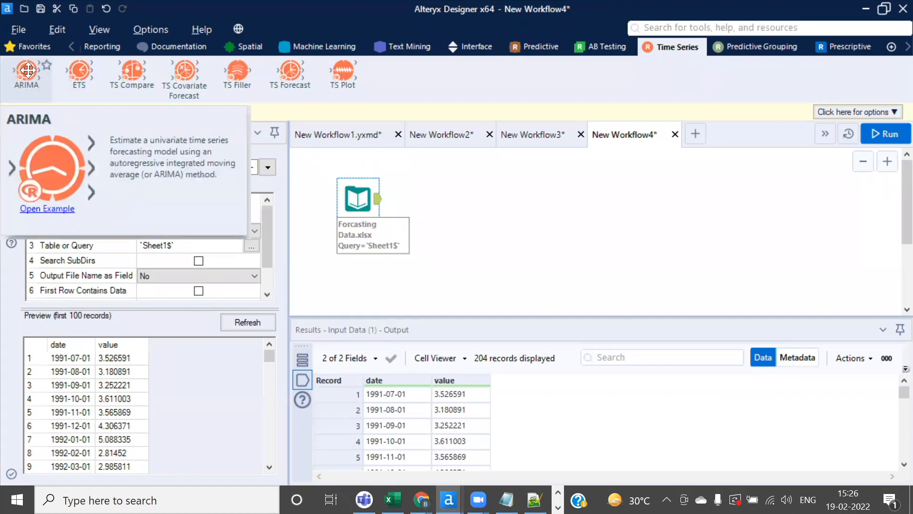
drag(33, 67, 455, 197)
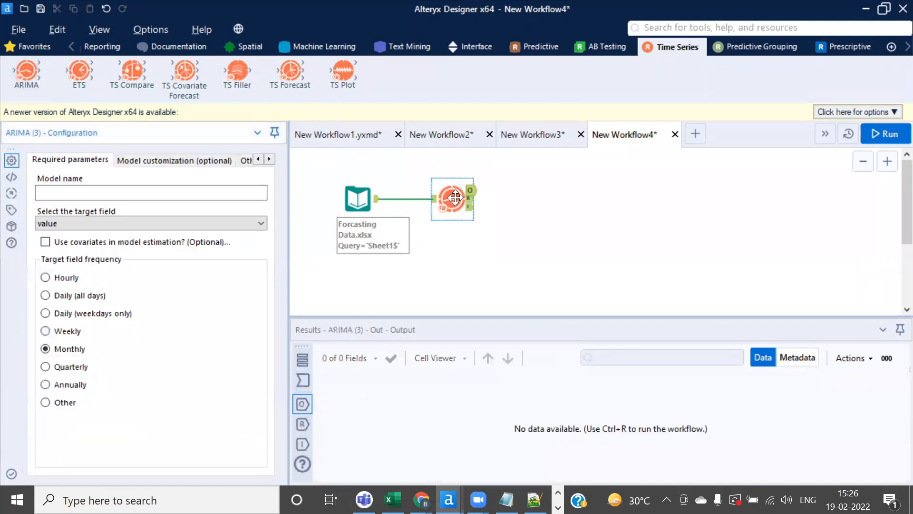
click(182, 195)
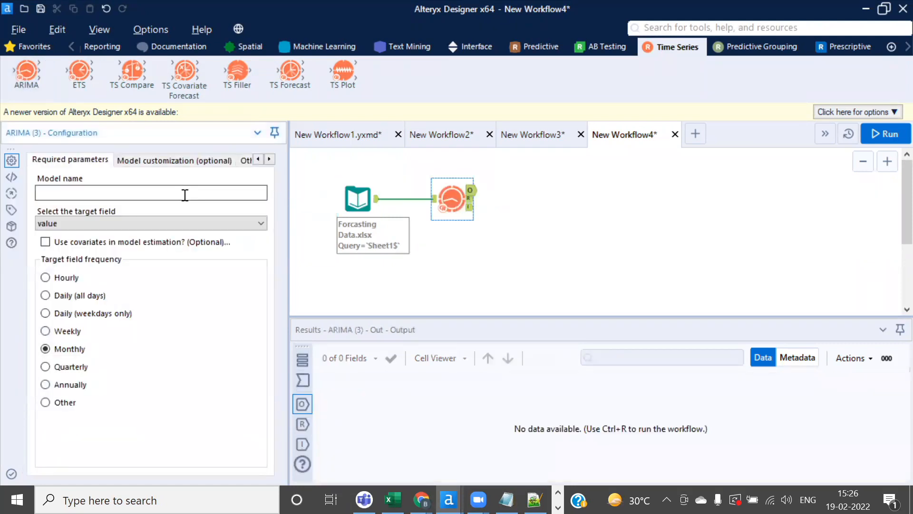
text(ARIMA)
click(358, 199)
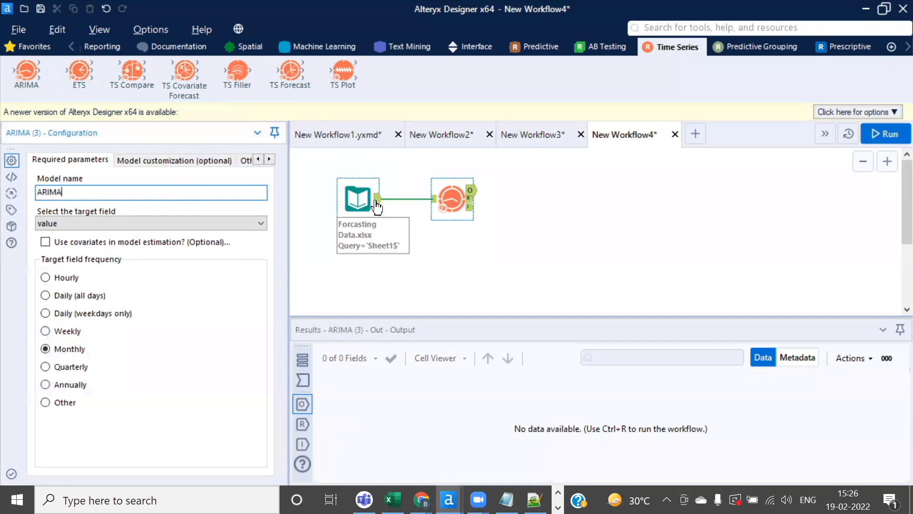
click(457, 410)
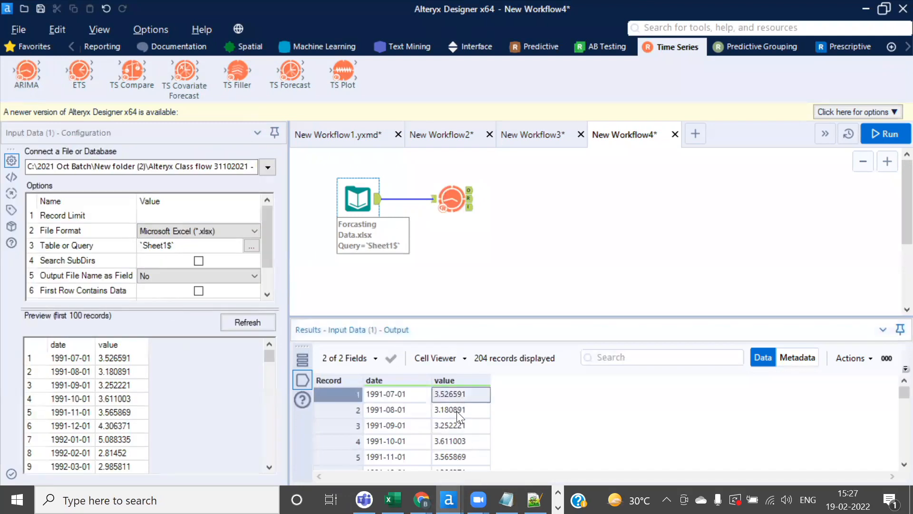
scroll(453, 454, down, 6)
scroll(456, 447, down, 5)
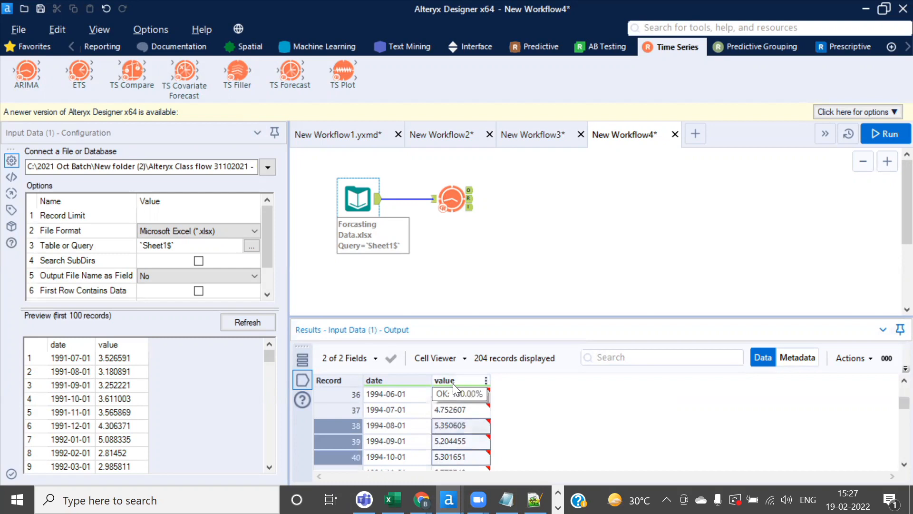
Set the ARIMA target field to value and move the tool further right
click(458, 199)
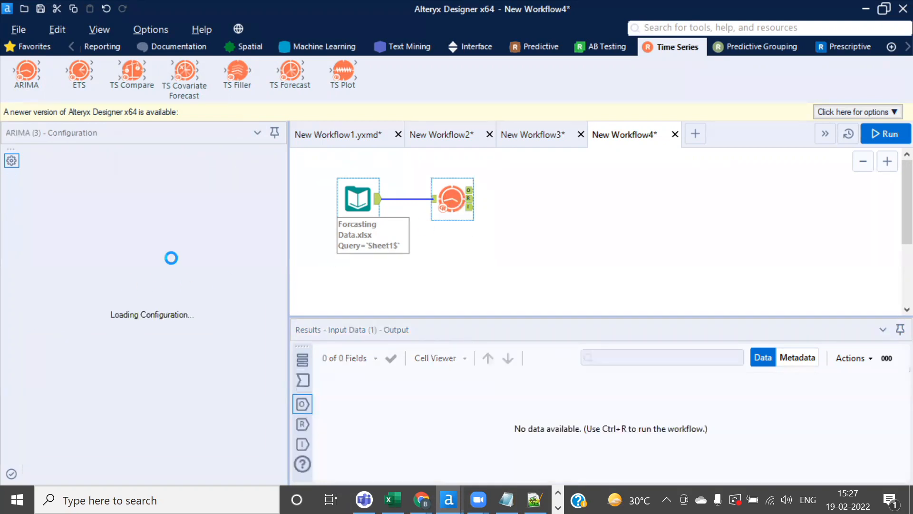
click(261, 224)
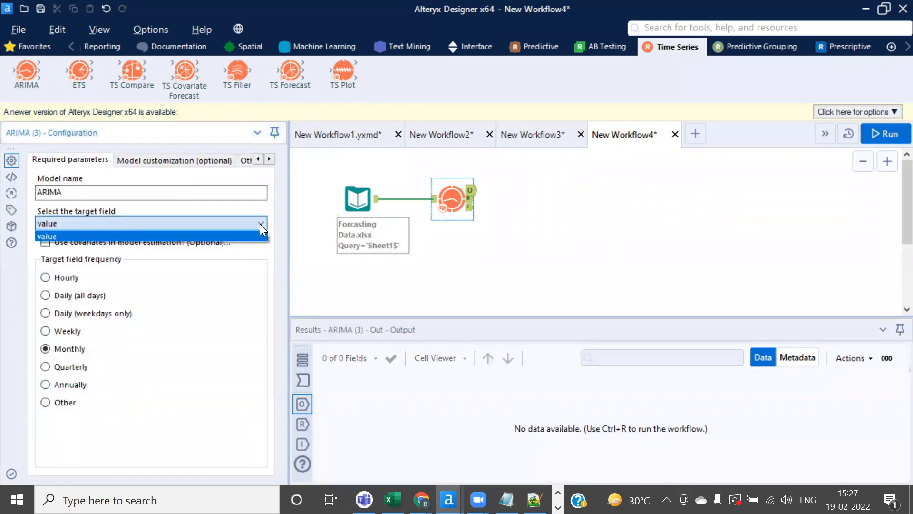
click(94, 236)
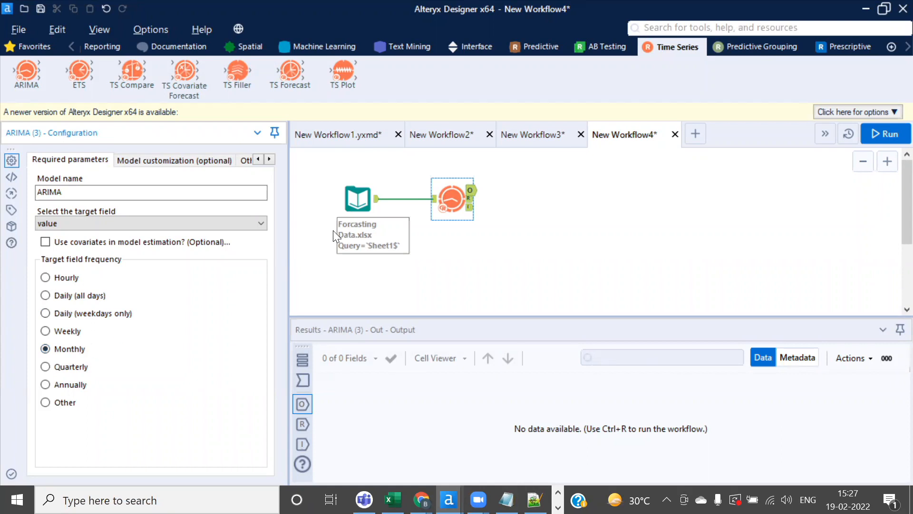
click(456, 196)
drag(457, 196, 499, 196)
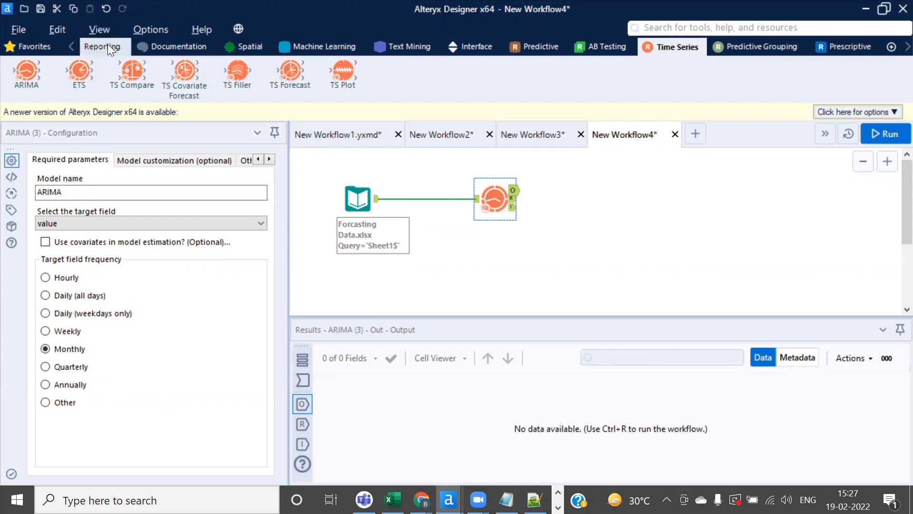
Insert a Sample tool between the input and ARIMA keeping the first 198 rows
click(72, 46)
click(72, 46)
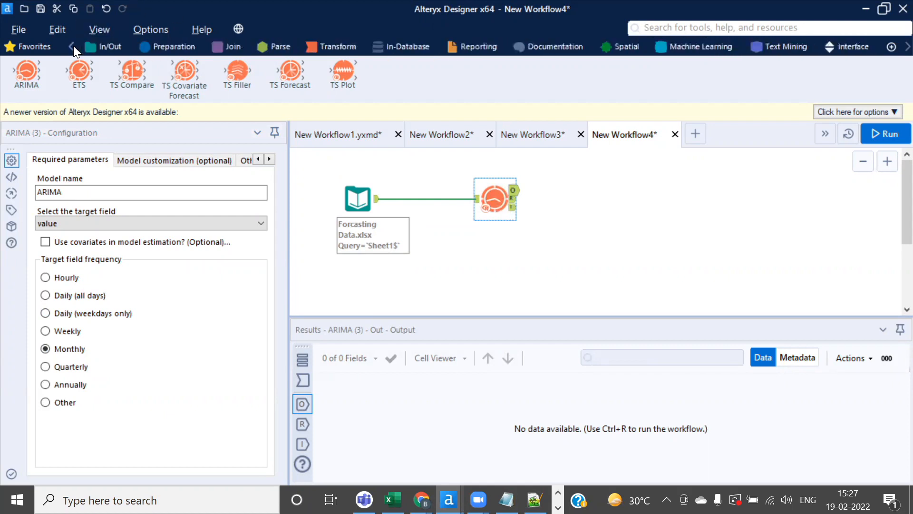
click(159, 43)
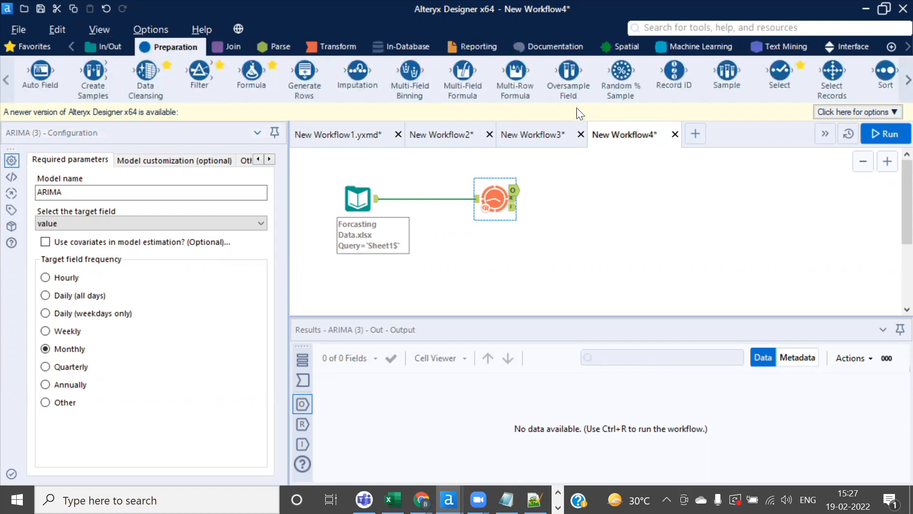
drag(731, 75, 426, 202)
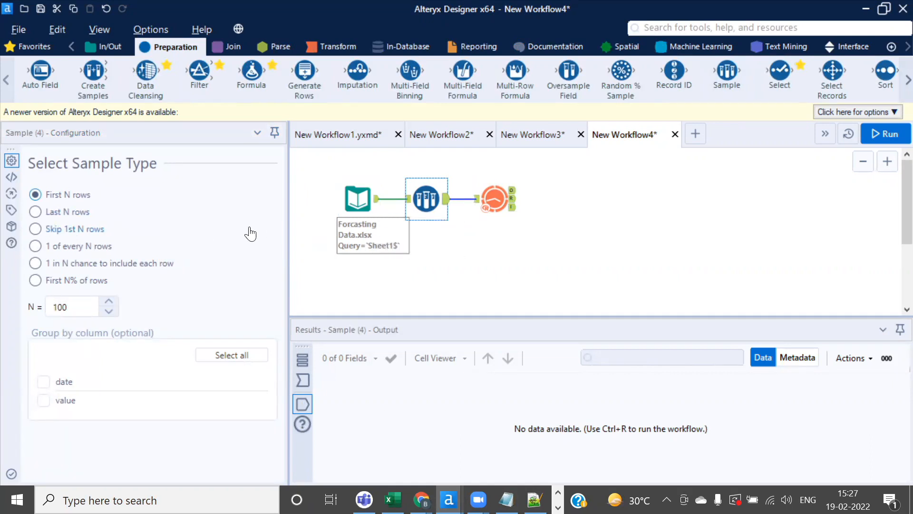
click(378, 197)
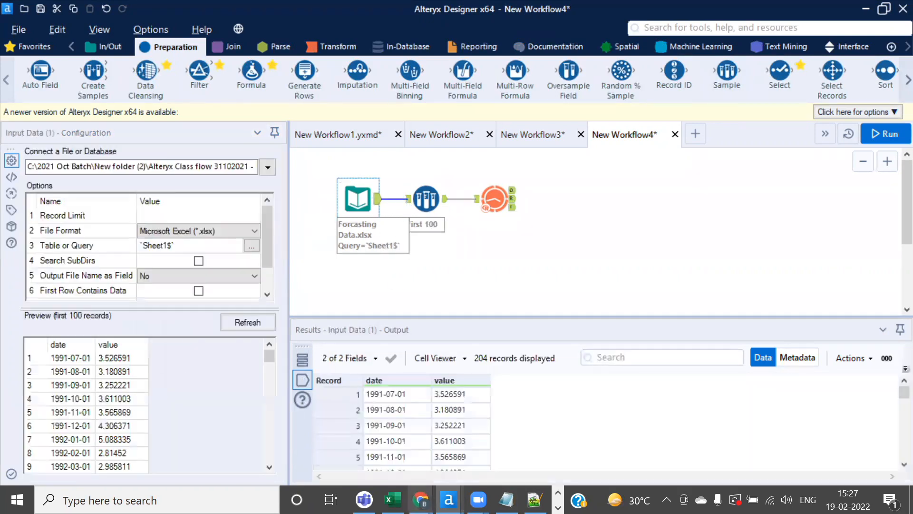
drag(478, 316, 475, 291)
click(429, 199)
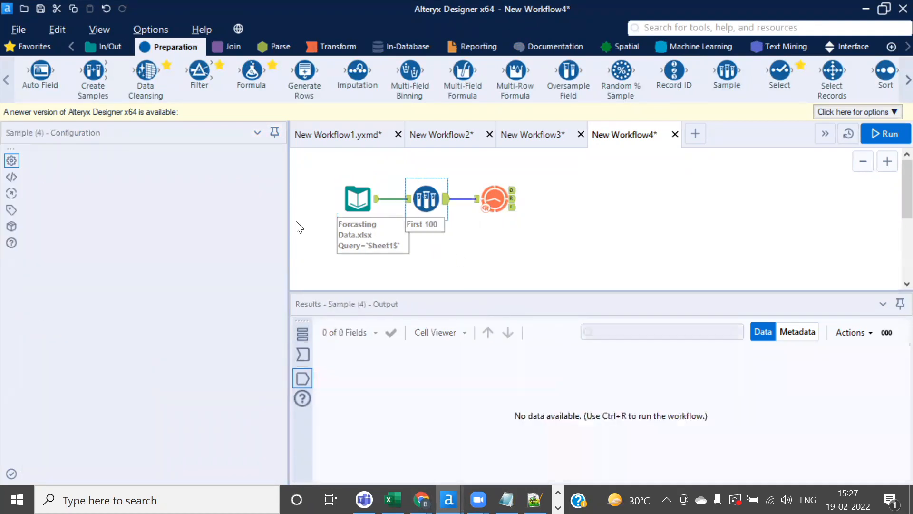
drag(74, 315, 54, 314)
text(198)
Add a second Sample tool from the input keeping the last 6 rows
drag(726, 76, 429, 252)
click(57, 212)
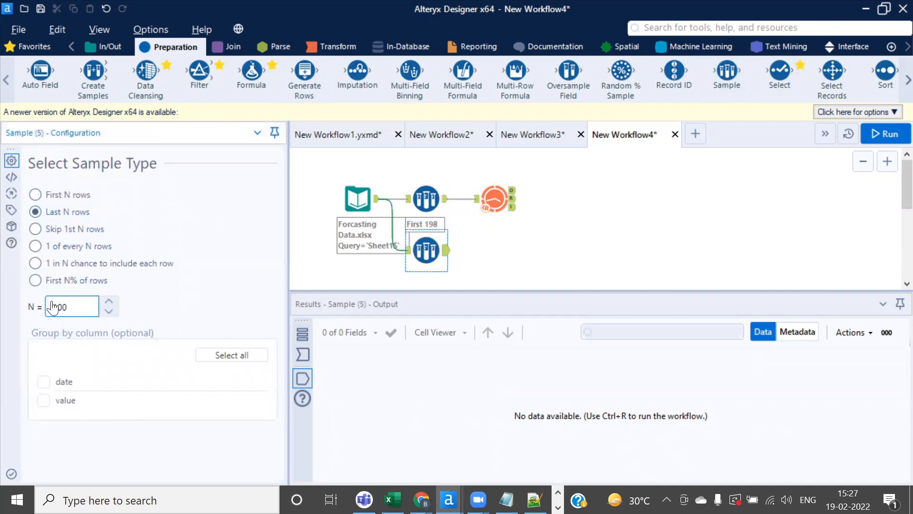
double_click(59, 312)
text(6)
Run the workflow and inspect the First 198 and Last 6 sample outputs
click(885, 134)
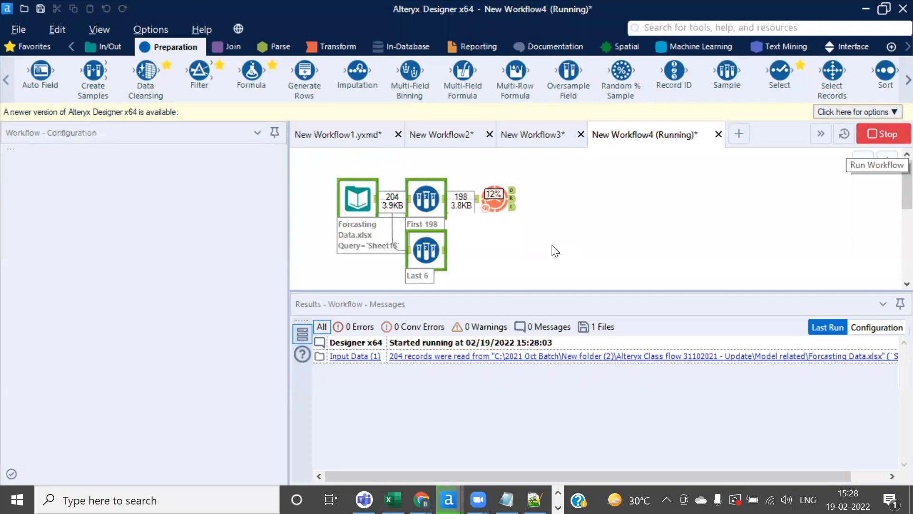
click(596, 307)
click(445, 202)
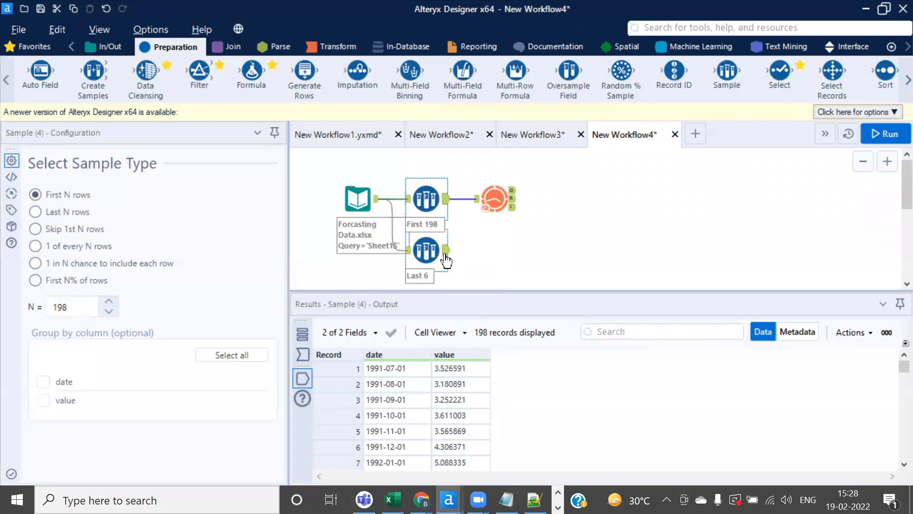
click(426, 250)
click(428, 205)
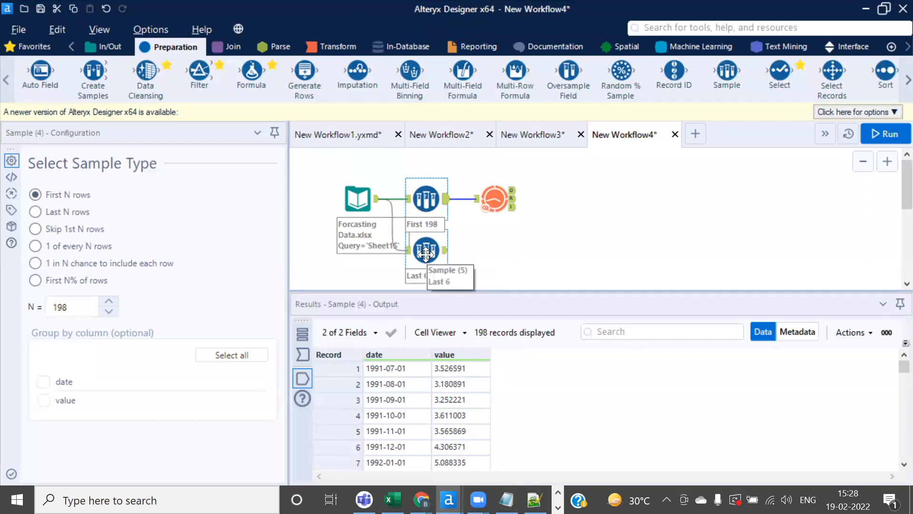
drag(426, 254, 428, 319)
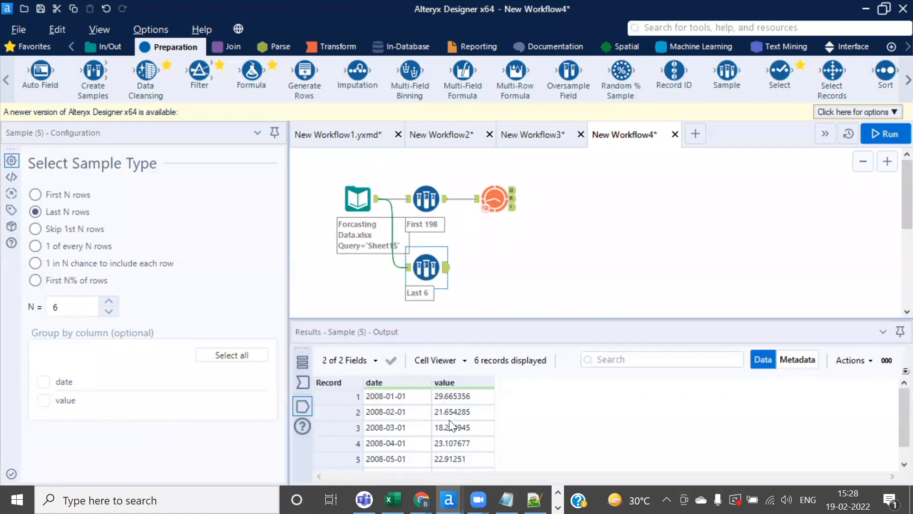
Inspect the ARIMA output's model object in the Data and Metadata views, then show Time Series tools
click(496, 192)
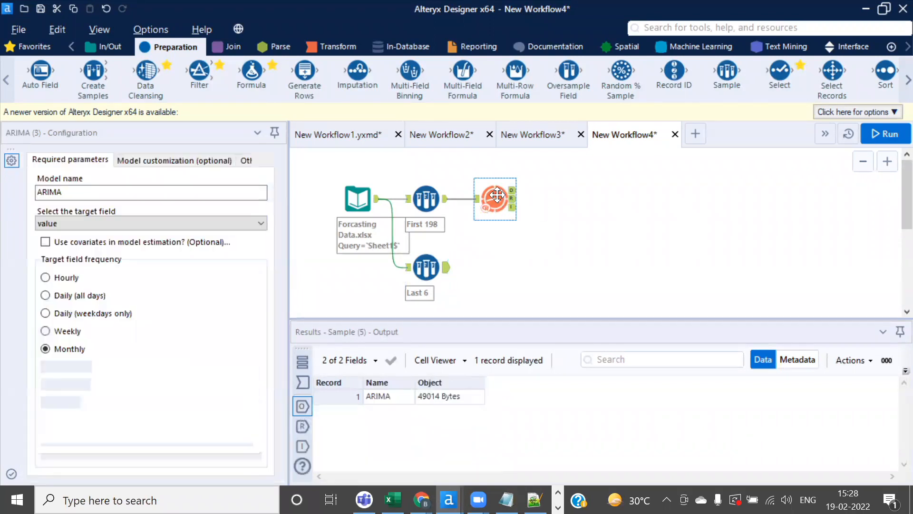
click(435, 394)
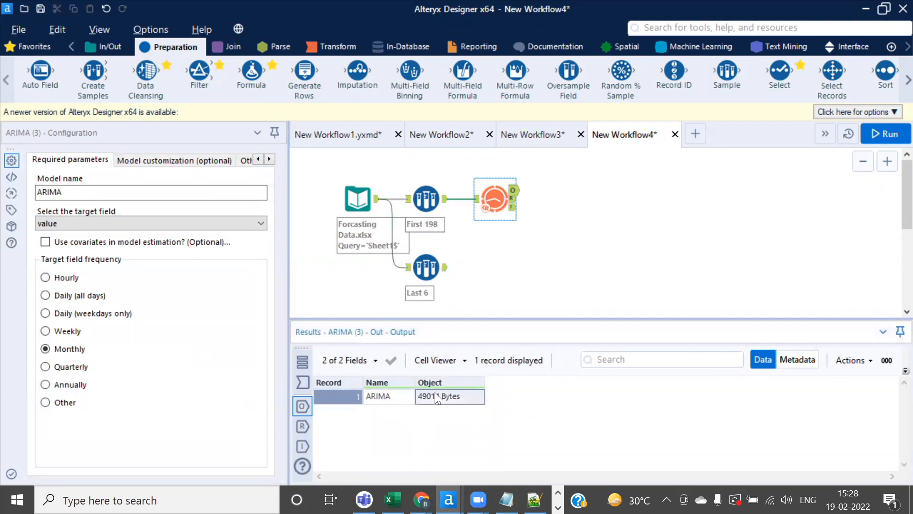
click(797, 360)
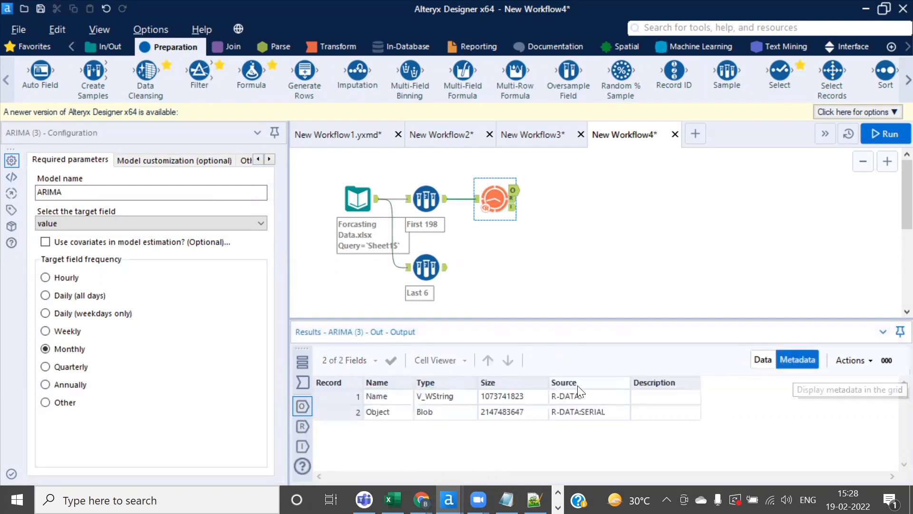
click(451, 413)
click(764, 360)
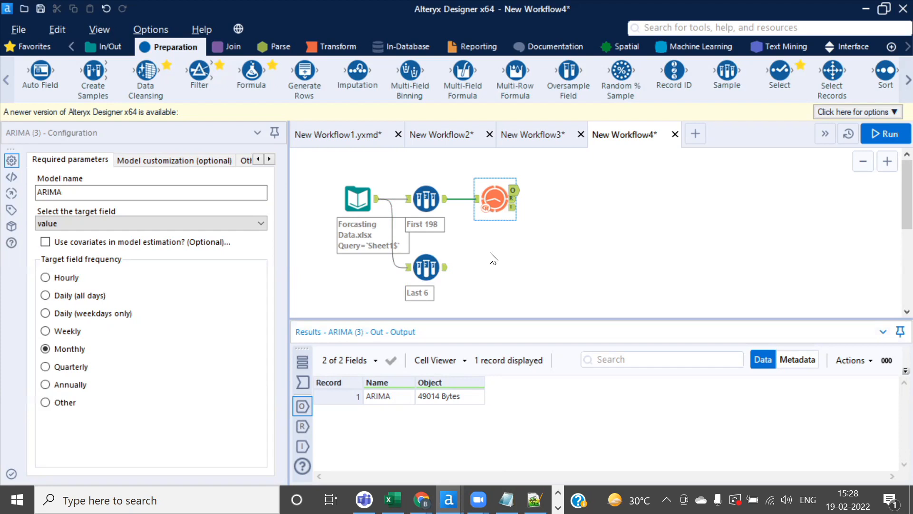
scroll(893, 48, down, 3)
scroll(893, 47, down, 2)
click(758, 50)
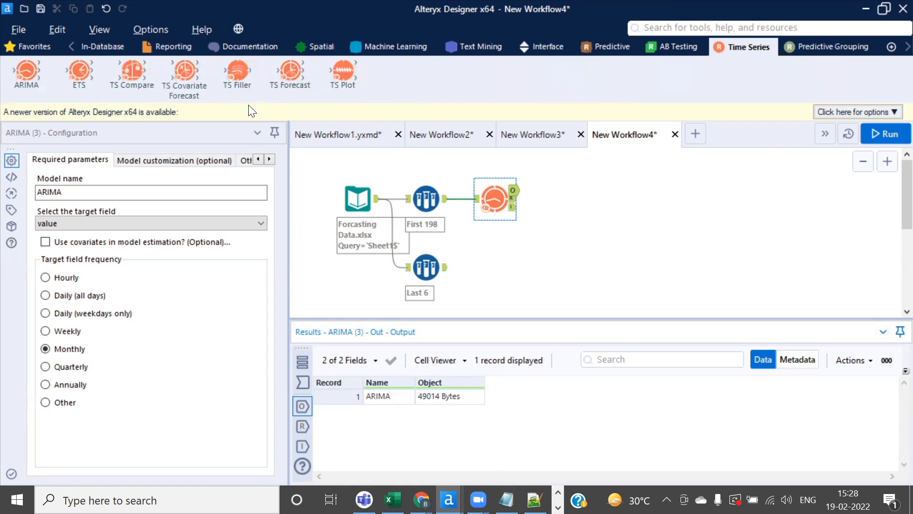
Place a TS Forecast tool after the ARIMA model and review its forecast field name
drag(290, 72, 608, 189)
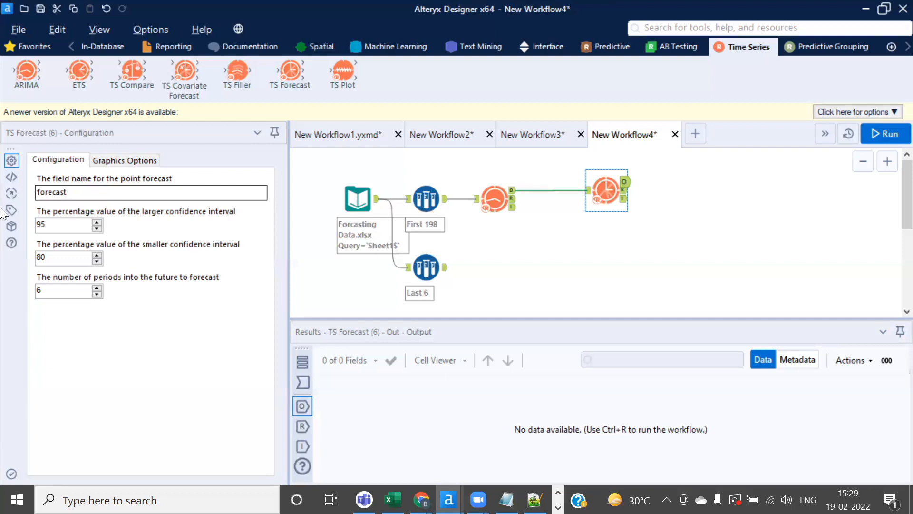
click(70, 193)
drag(70, 193, 8, 196)
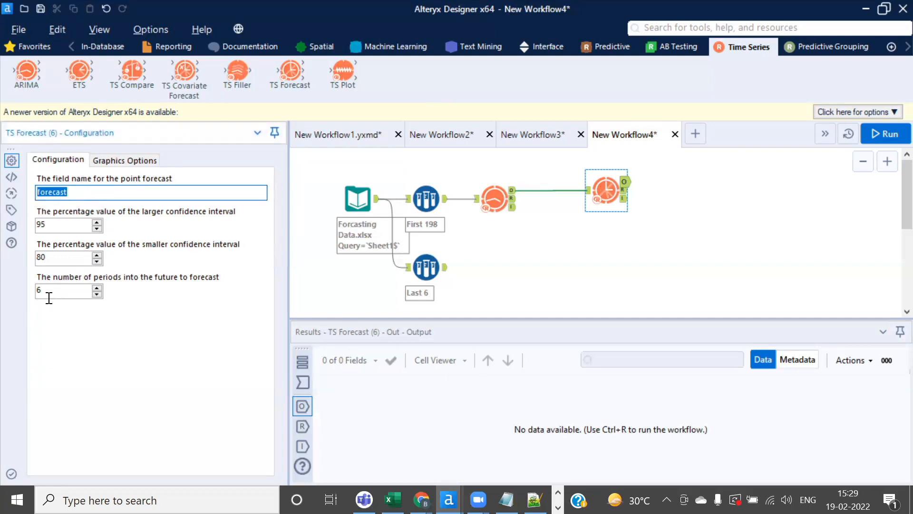
Confirm 95 and 80 confidence intervals and 6 periods, then run and view the forecast results
drag(49, 298, 26, 296)
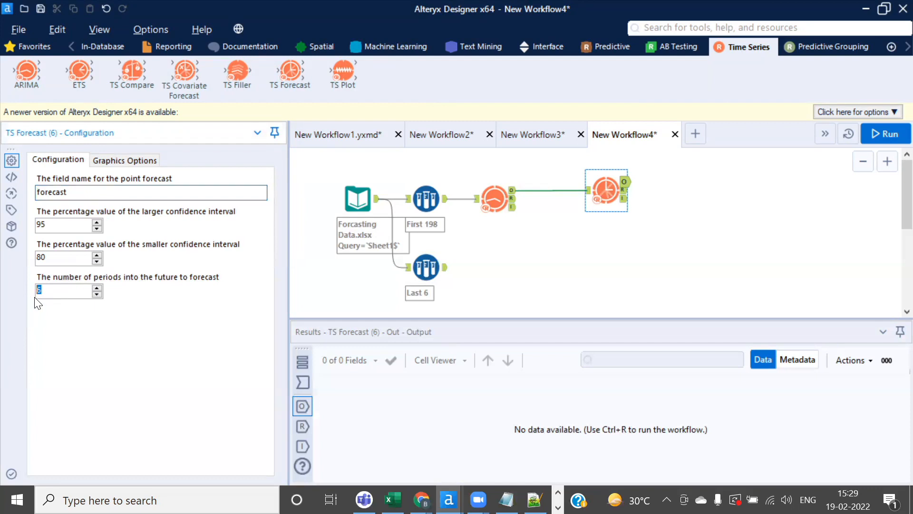
drag(56, 221, 35, 221)
drag(54, 259, 34, 259)
click(60, 259)
drag(49, 228, 34, 228)
drag(55, 292, 35, 290)
click(885, 137)
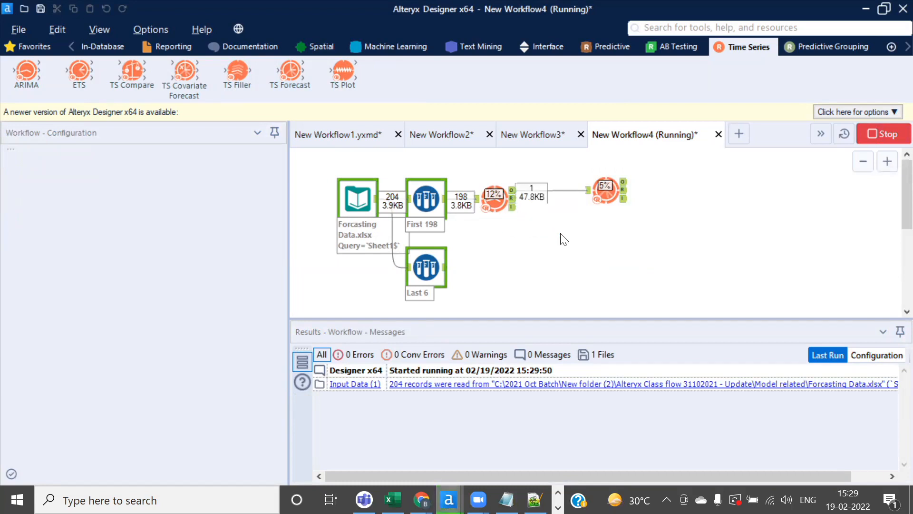
click(602, 196)
Attach browse outputs to every TS Forecast output and rerun the workflow
click(590, 298)
right_click(609, 192)
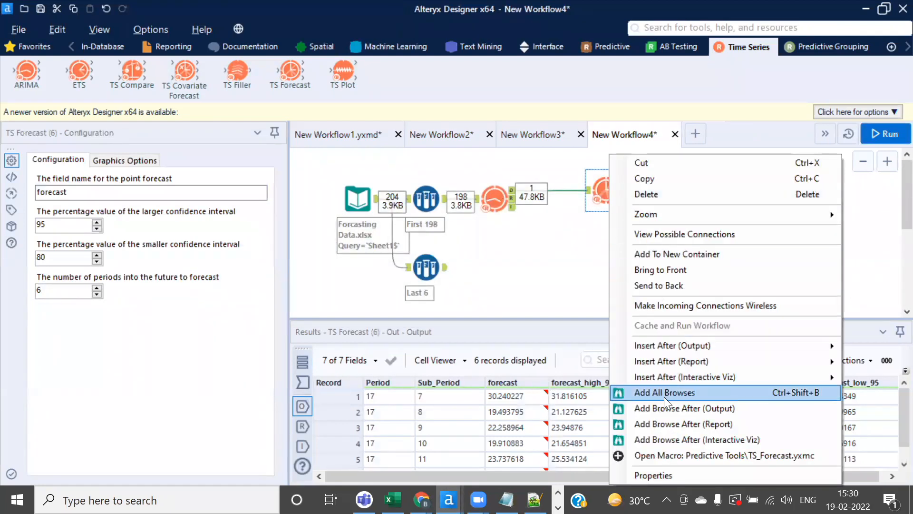
click(653, 393)
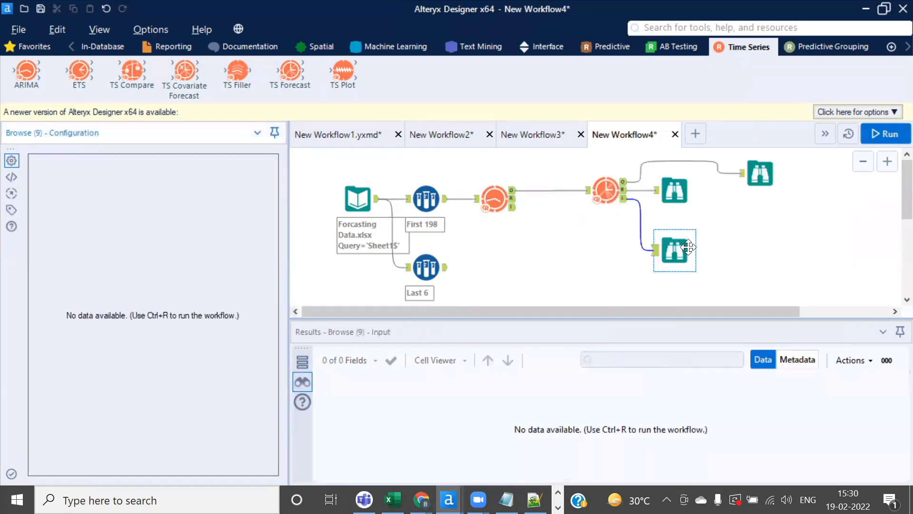
click(885, 133)
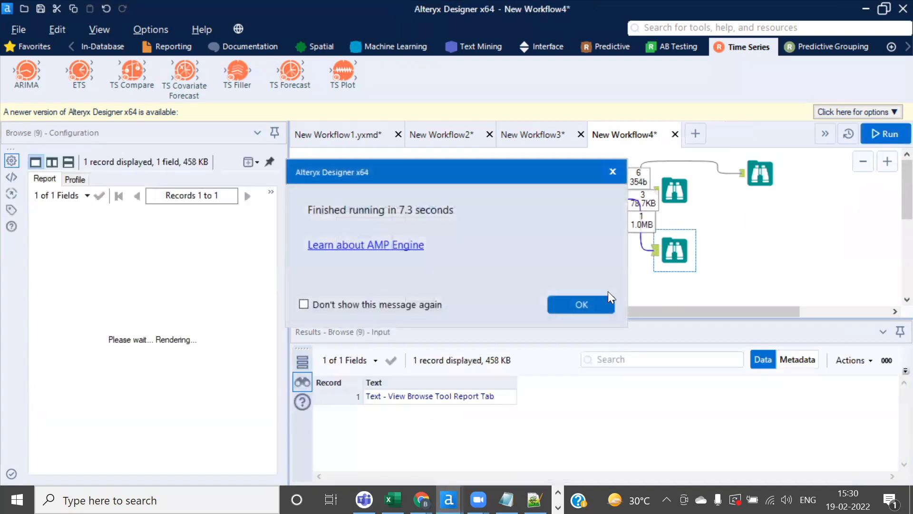
Inspect the forecast table's Sub_Period 7–12 rows, six forecasts and confidence bound columns
click(596, 300)
click(769, 174)
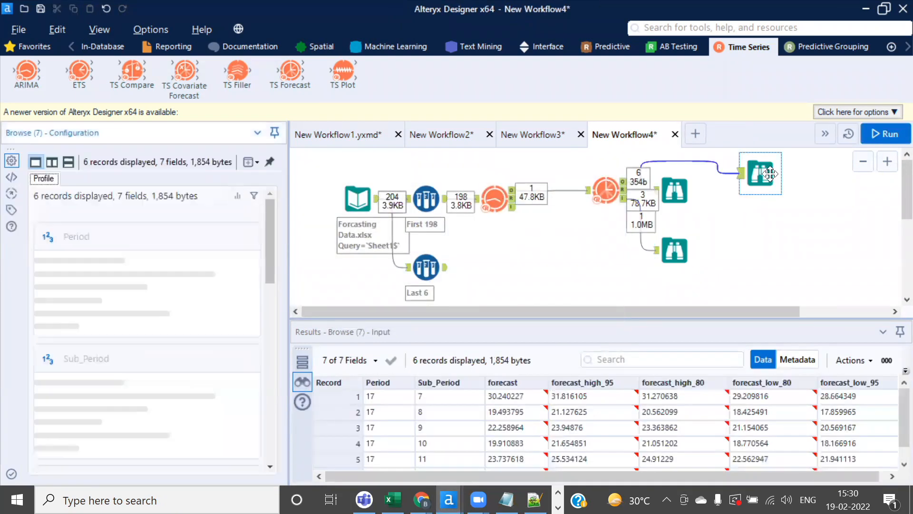
drag(592, 318, 571, 253)
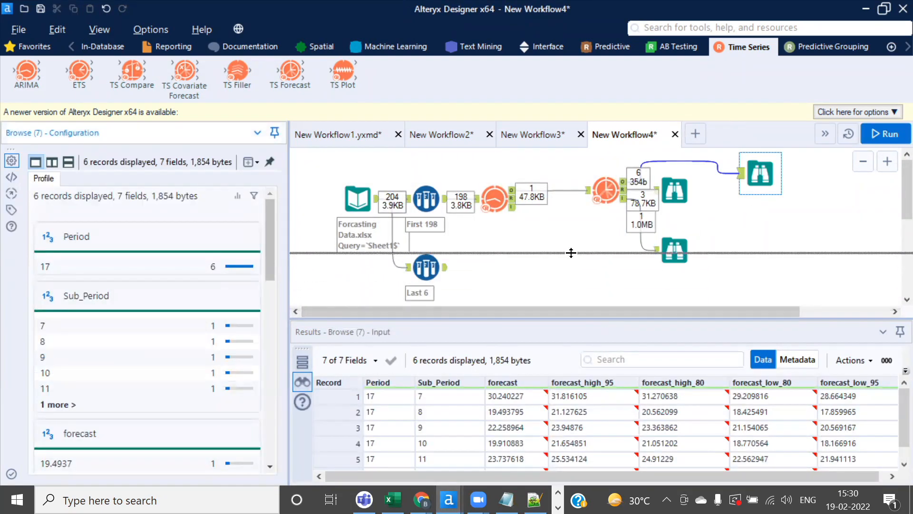
drag(435, 332, 442, 424)
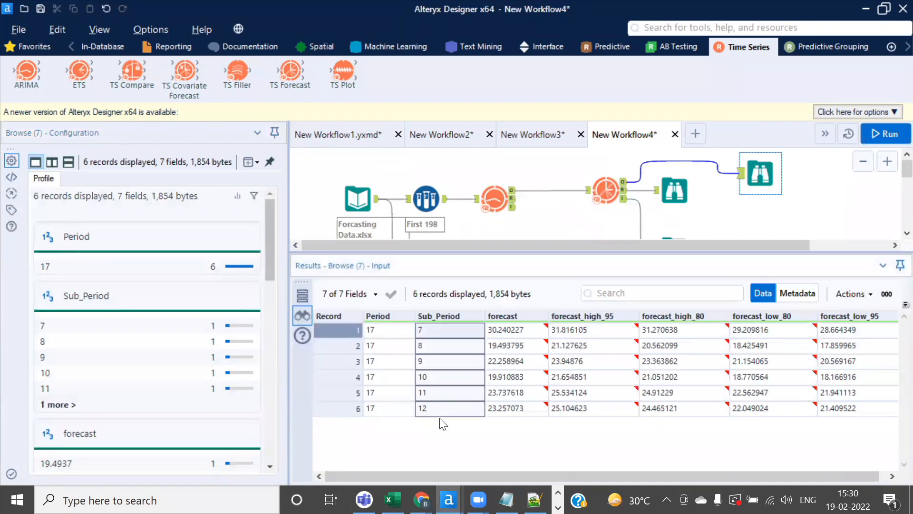
drag(506, 328, 504, 404)
drag(599, 329, 866, 403)
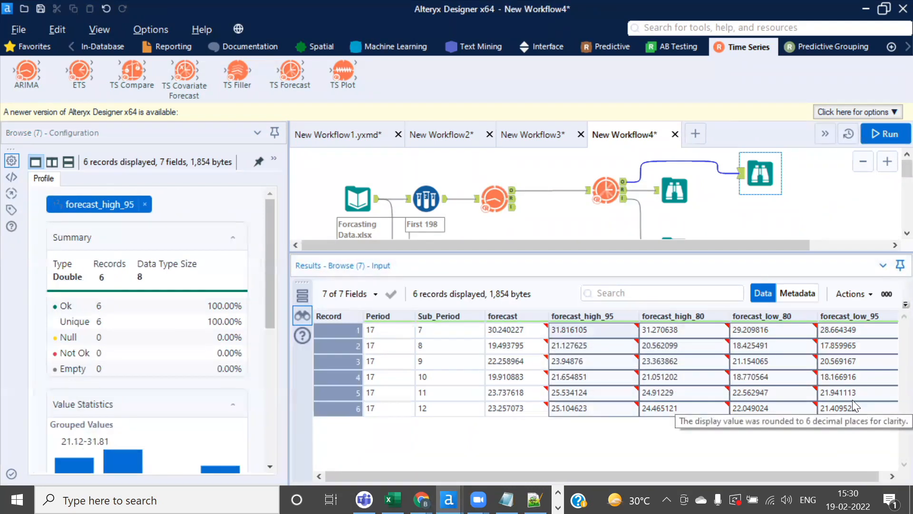
click(630, 346)
drag(599, 329, 855, 402)
drag(499, 332, 500, 398)
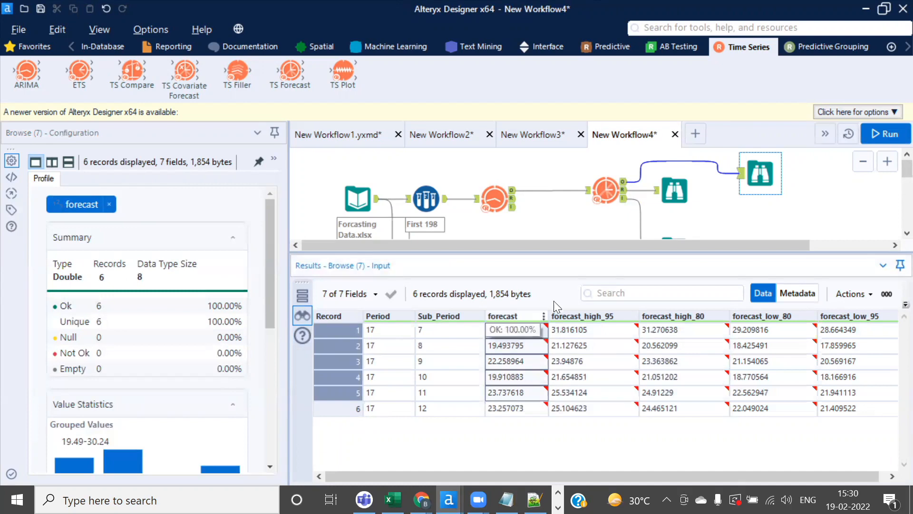
Review the forecast report plot and the interactive actual vs forecast chart
click(675, 188)
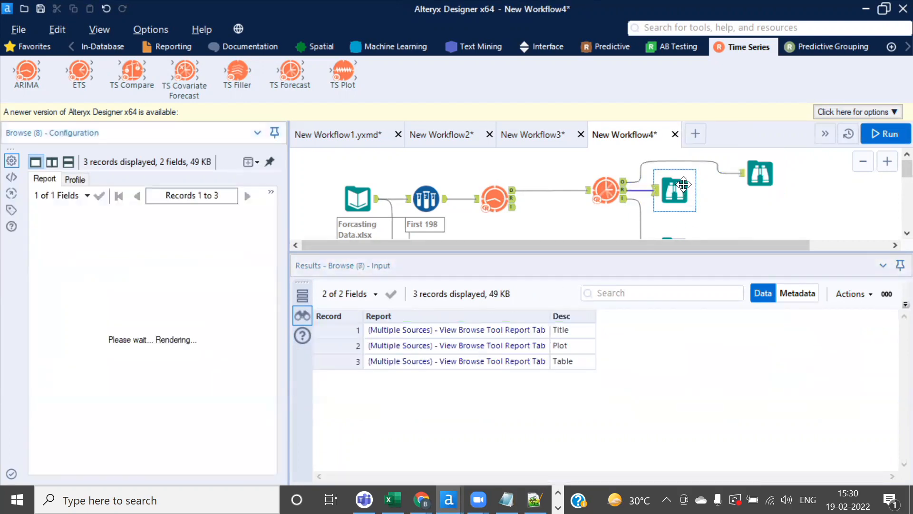
drag(285, 271, 459, 404)
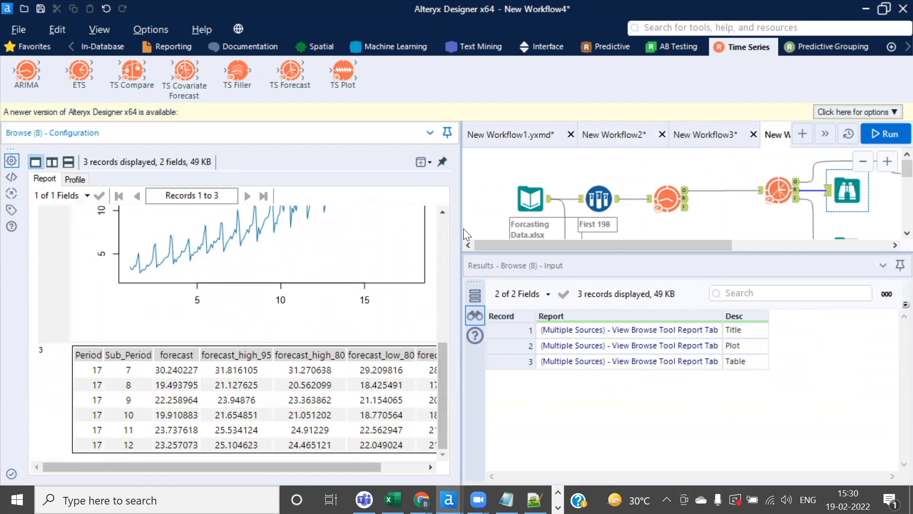
drag(461, 229, 343, 228)
scroll(722, 205, down, 2)
click(721, 192)
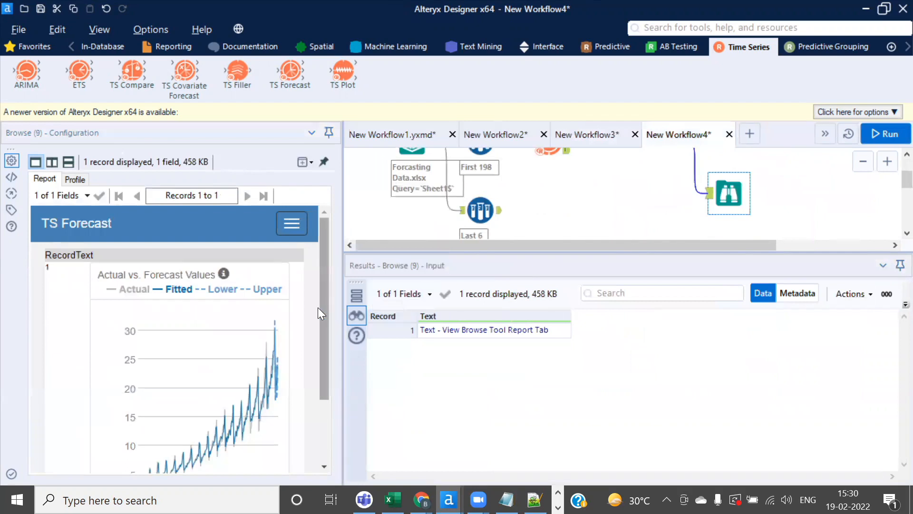
scroll(323, 312, down, 3)
scroll(311, 404, up, 5)
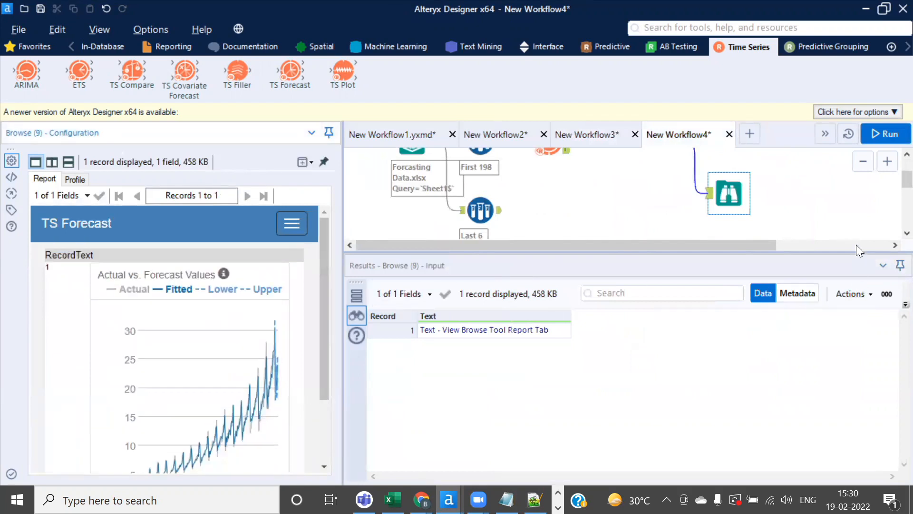
scroll(832, 204, up, 2)
Revisit the forecast table, then check the ARIMA model's report and interactive outputs
click(812, 175)
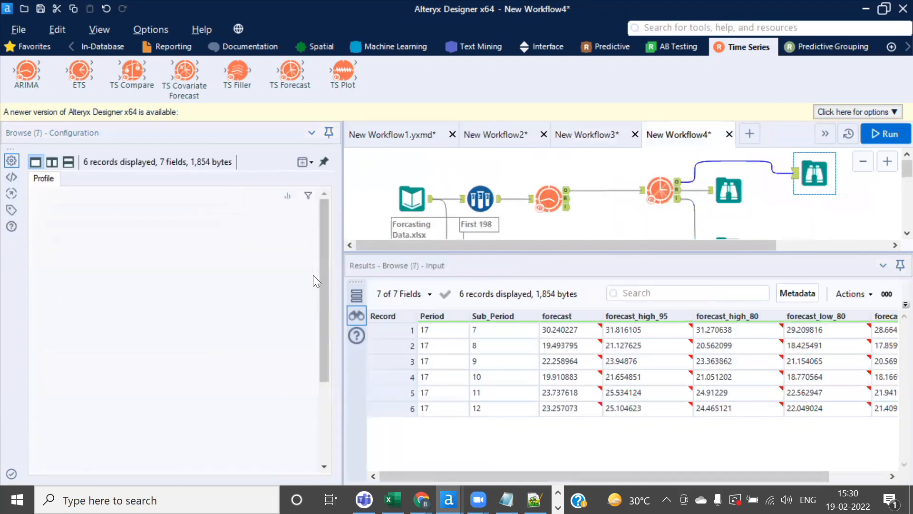
mouse_move(325, 266)
mouse_down()
mouse_move(316, 483)
mouse_move(322, 270)
mouse_up()
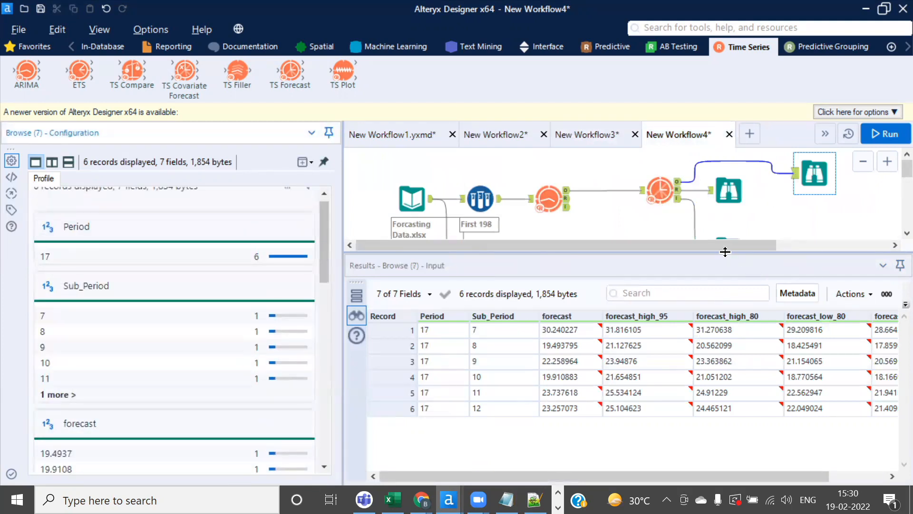
drag(724, 252, 709, 308)
scroll(621, 245, down, 1)
click(513, 194)
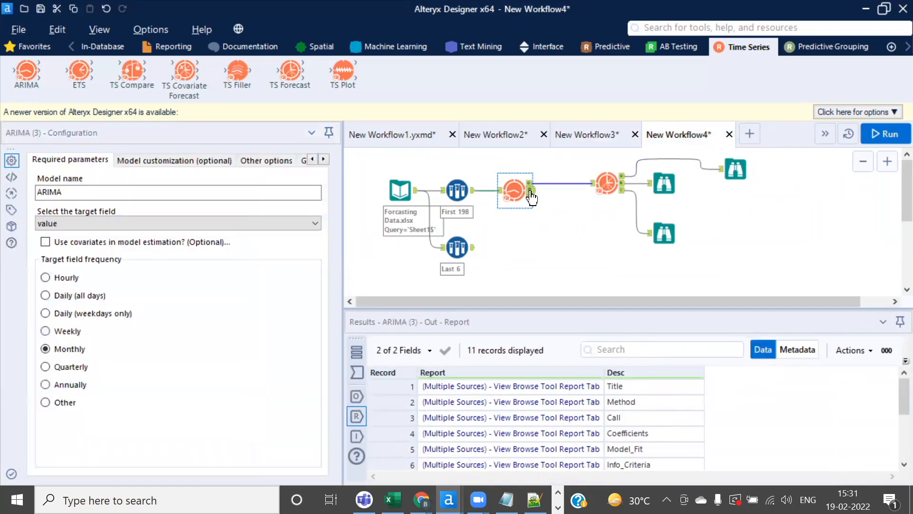
click(530, 198)
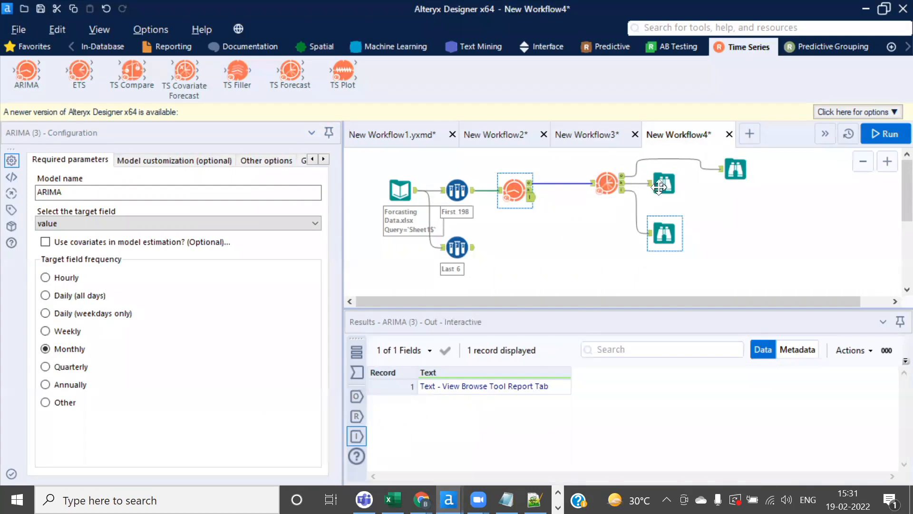
Show the Last 6 sample's actual values for comparison with the forecasts
click(736, 166)
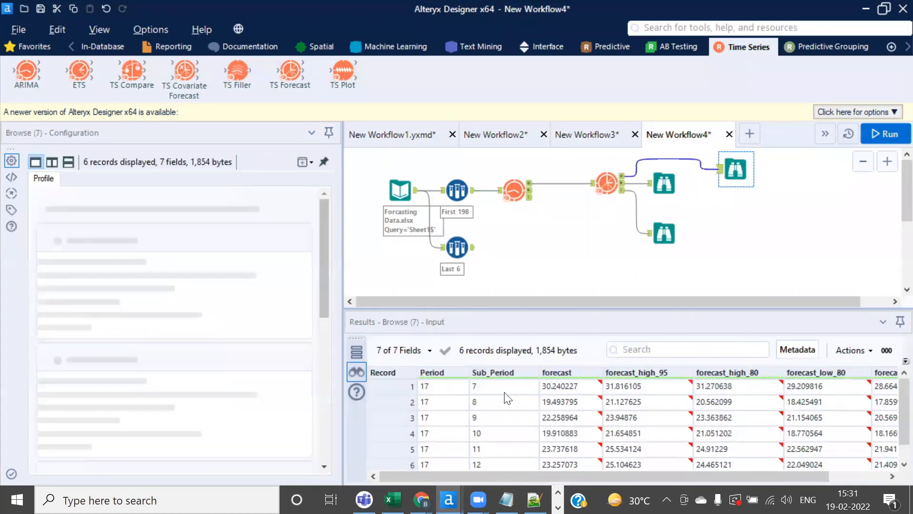
click(456, 247)
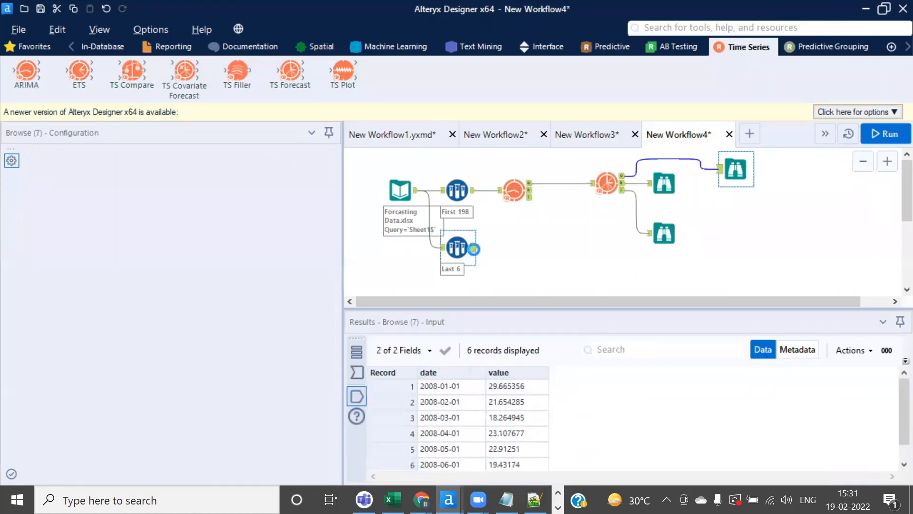
drag(469, 400, 517, 477)
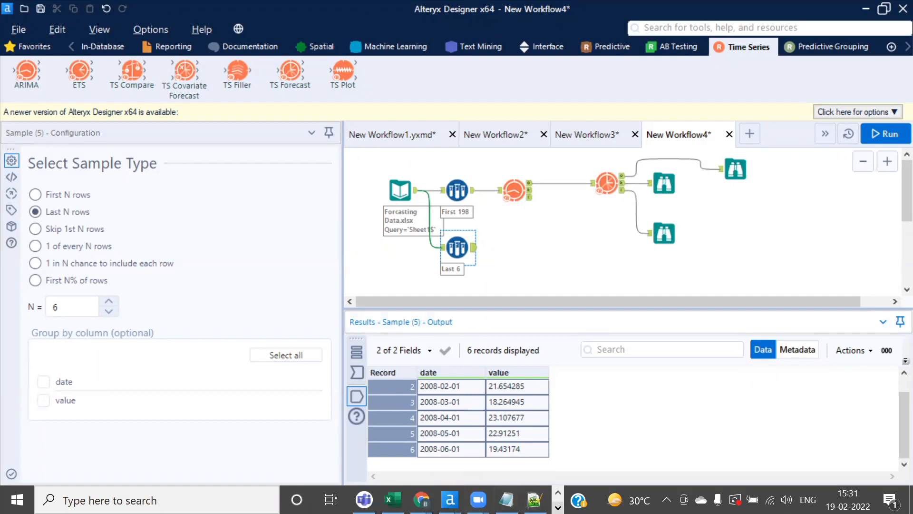
Paste the last six months' actual dates and values into A2 of a new Sheet5, widening column A
click(393, 499)
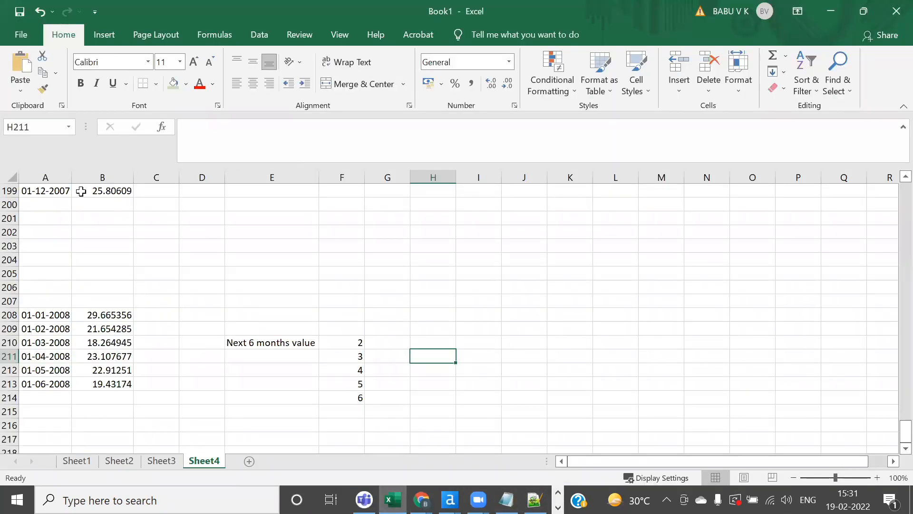
click(249, 461)
click(38, 204)
text(01-01-2008	29.665356 01-02-2008	21.654285 01-03-2008	18.264945 01-04-2008	23.107677 01-05-2008	22.91251 01-06-2008	19.43174)
double_click(67, 180)
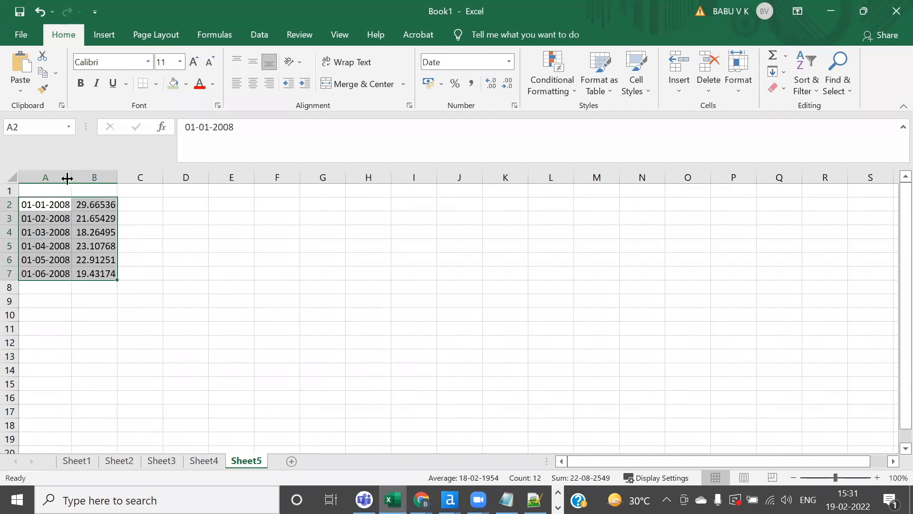
Copy the ARIMA forecast column from Alteryx into D2:D7 and auto-fit column D
key(alt+Tab)
click(736, 169)
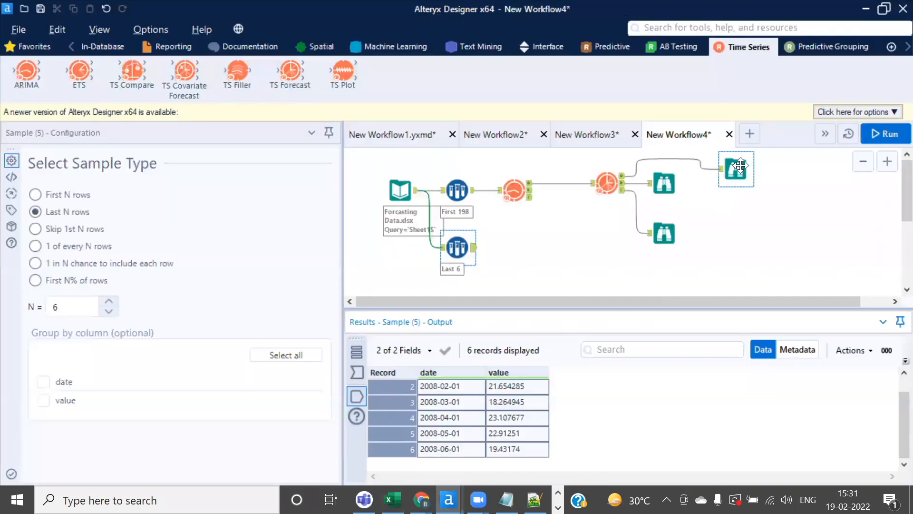
click(554, 383)
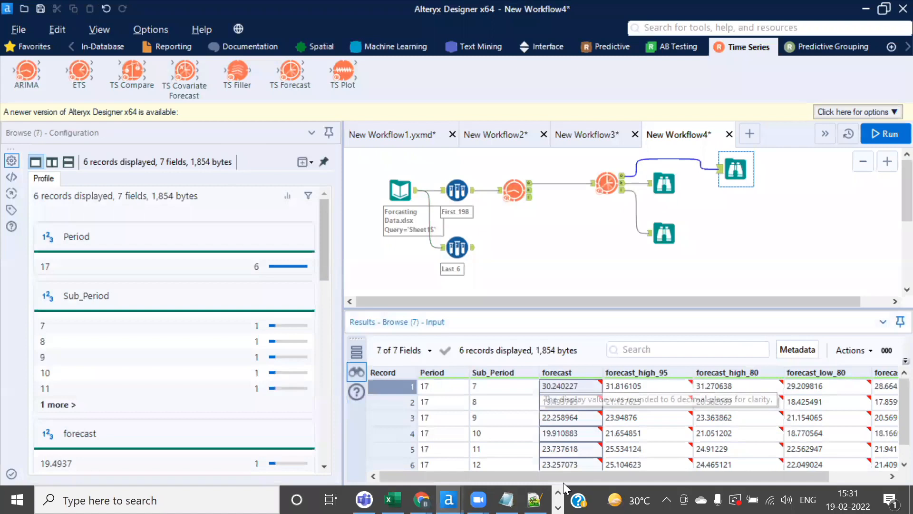
key(alt+Tab)
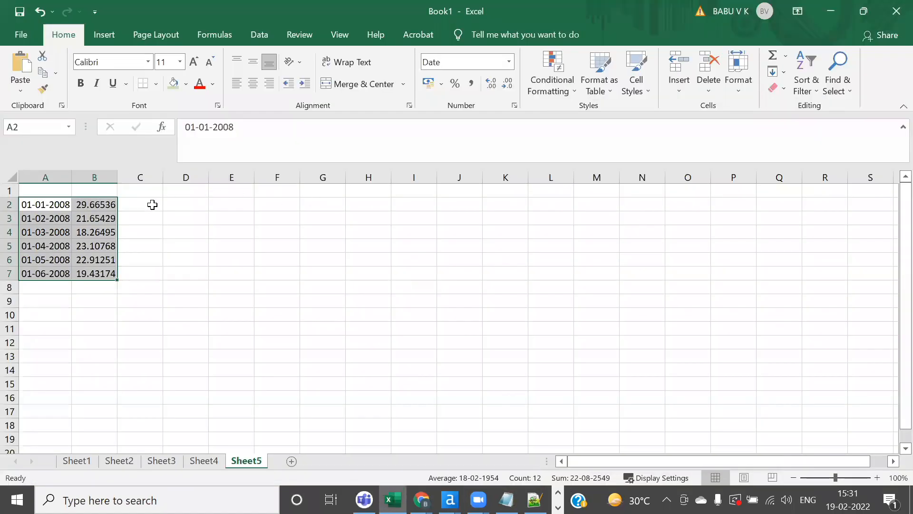
click(187, 205)
text(30.24023 19.4938 22.25896 19.91088 23.73762 23.25707)
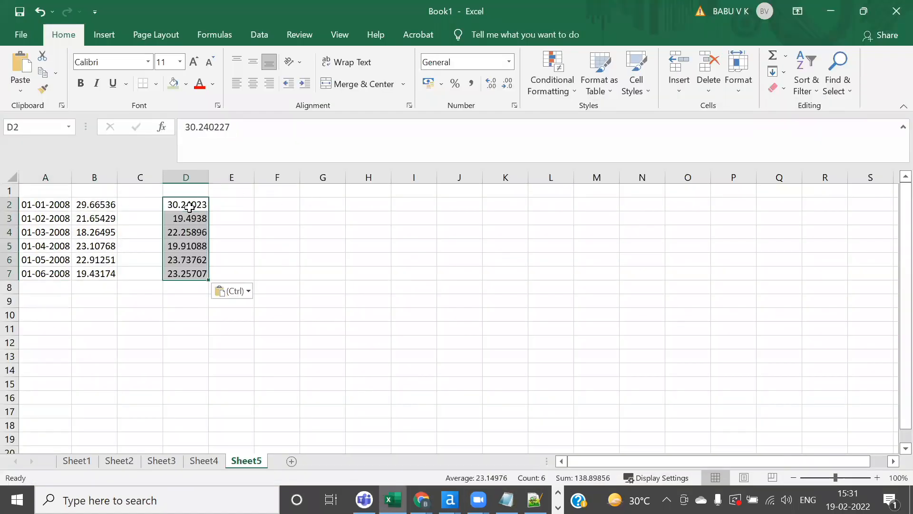
double_click(208, 183)
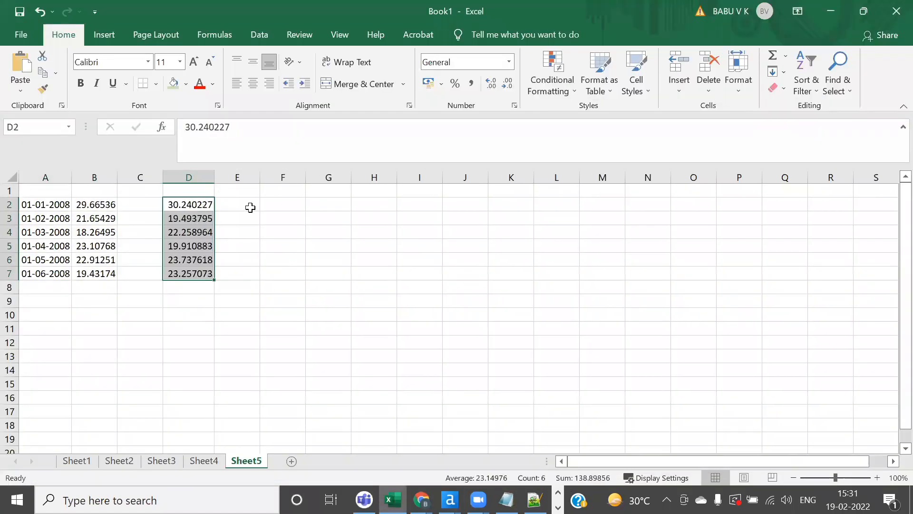
click(412, 283)
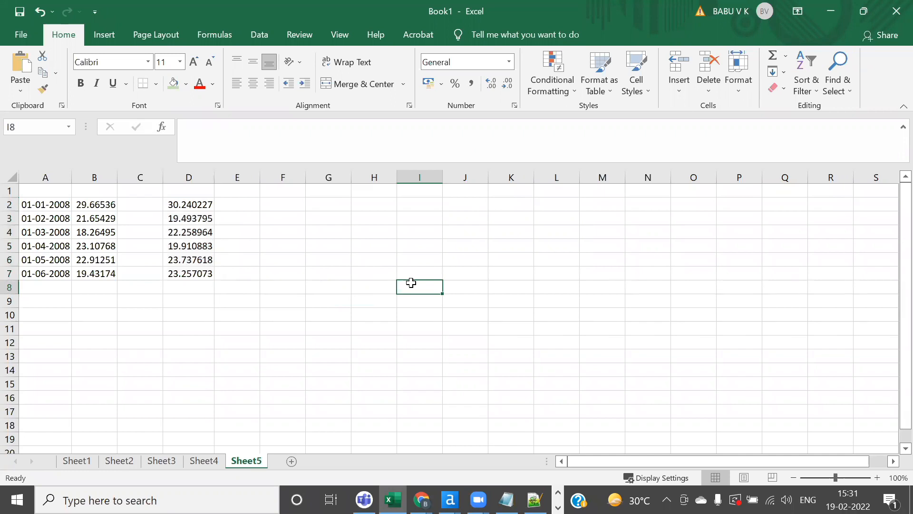
Compare each actual value in column B with its forecast in column D
click(90, 205)
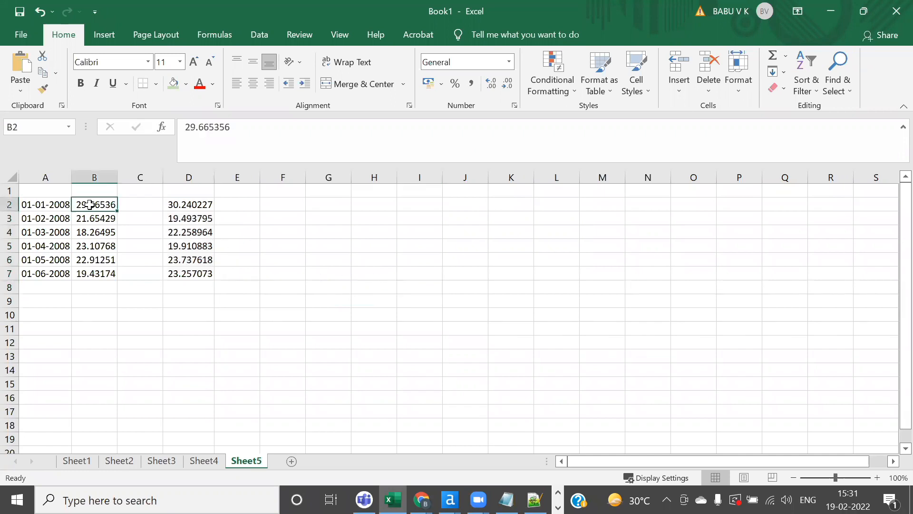
click(189, 206)
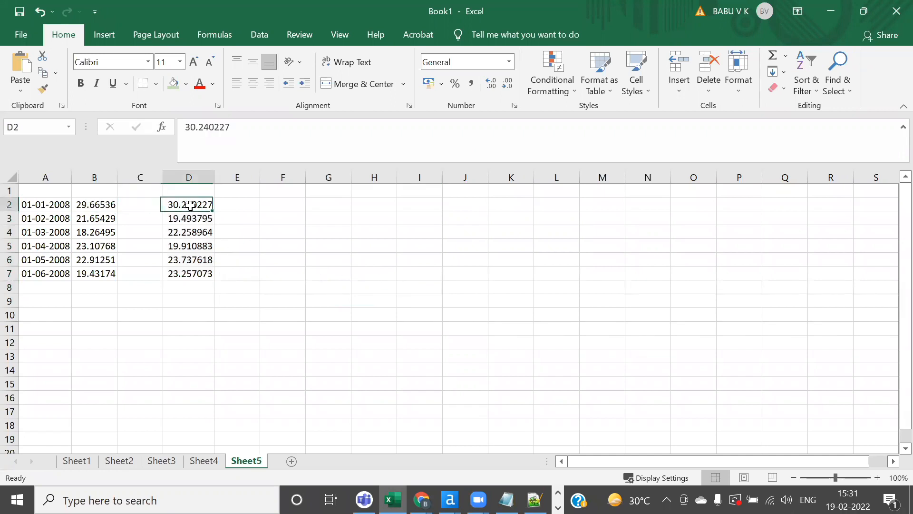
click(85, 219)
click(202, 219)
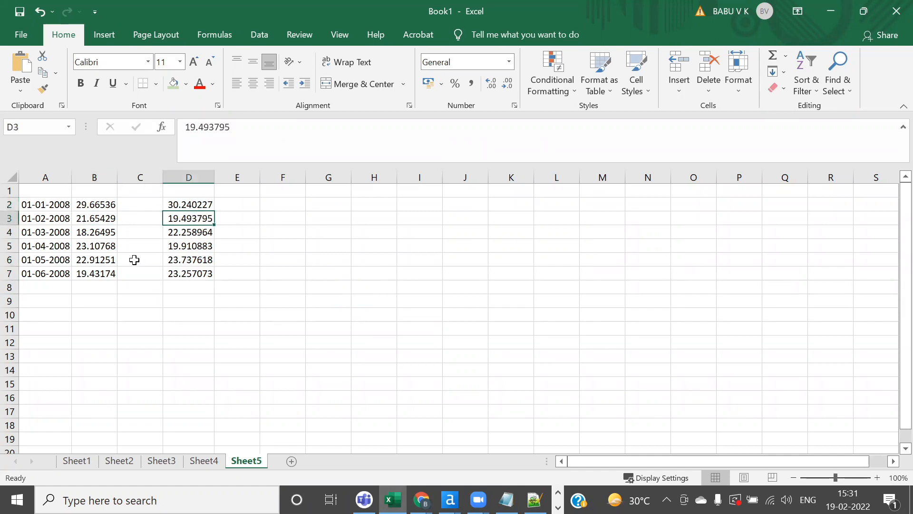
click(89, 232)
click(196, 232)
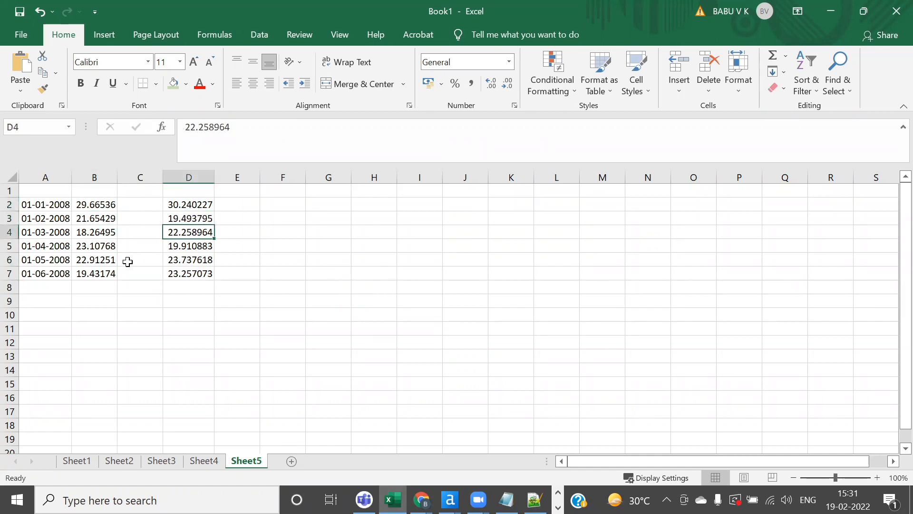
click(83, 245)
click(198, 245)
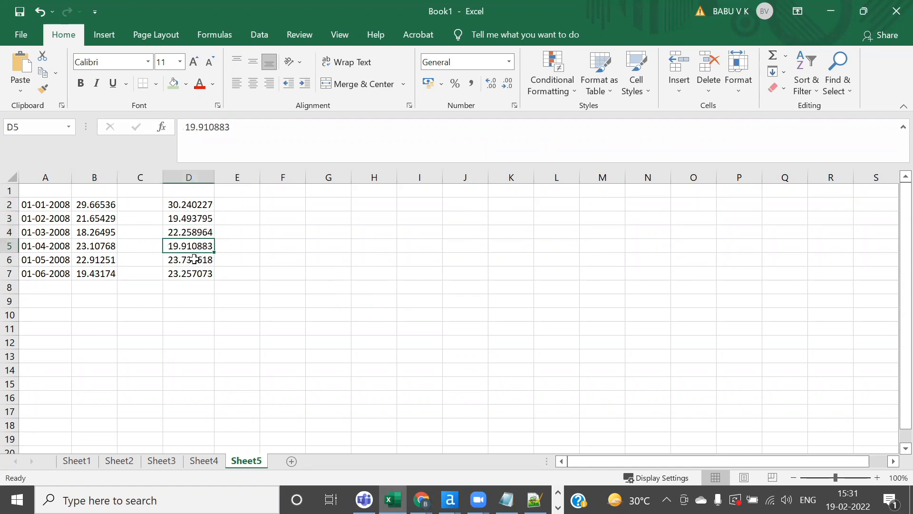
click(99, 261)
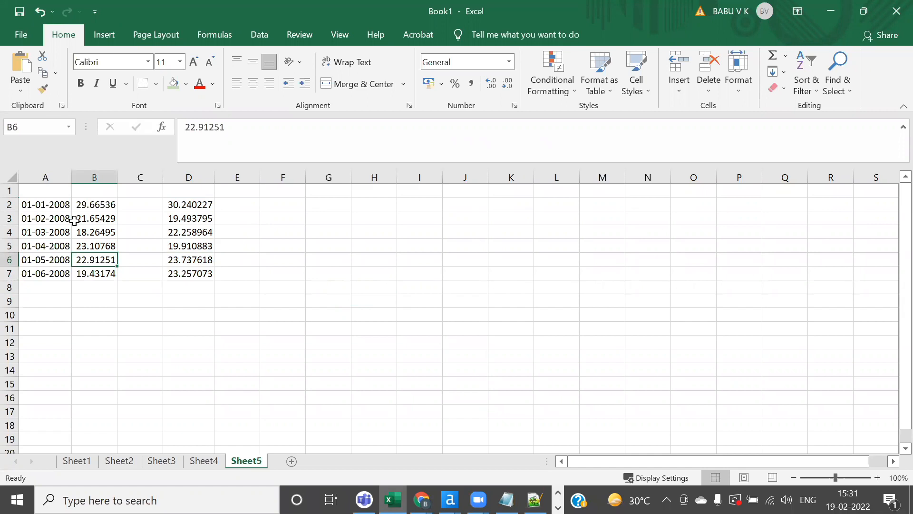
drag(42, 205, 194, 269)
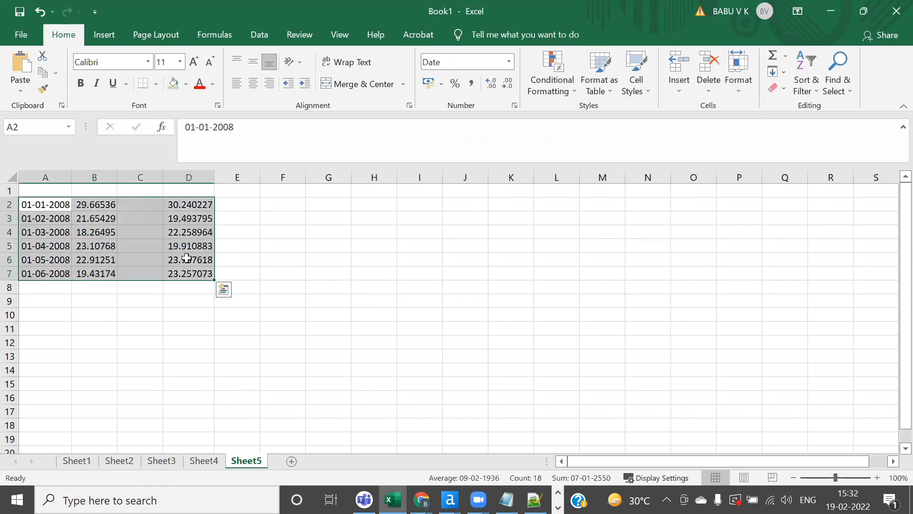
click(187, 259)
drag(188, 201, 188, 272)
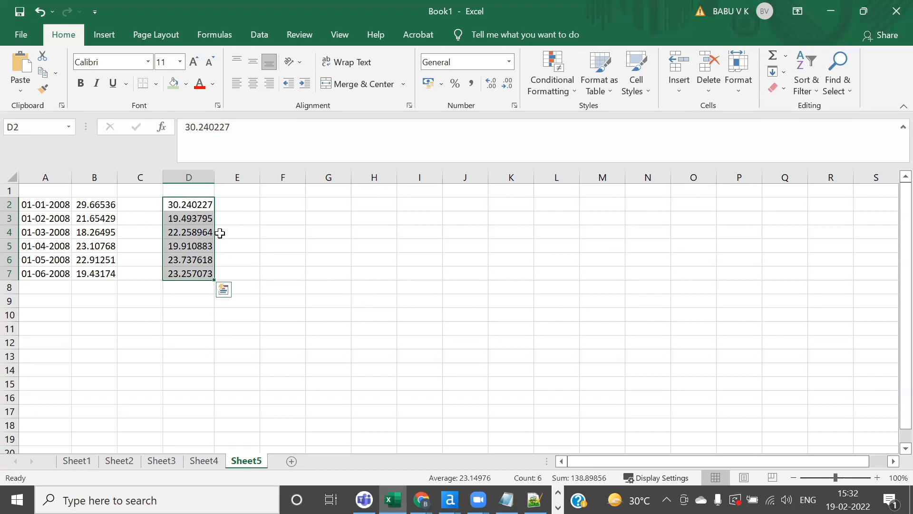
Dismiss the Start menu and return to Alteryx Designer
key(super)
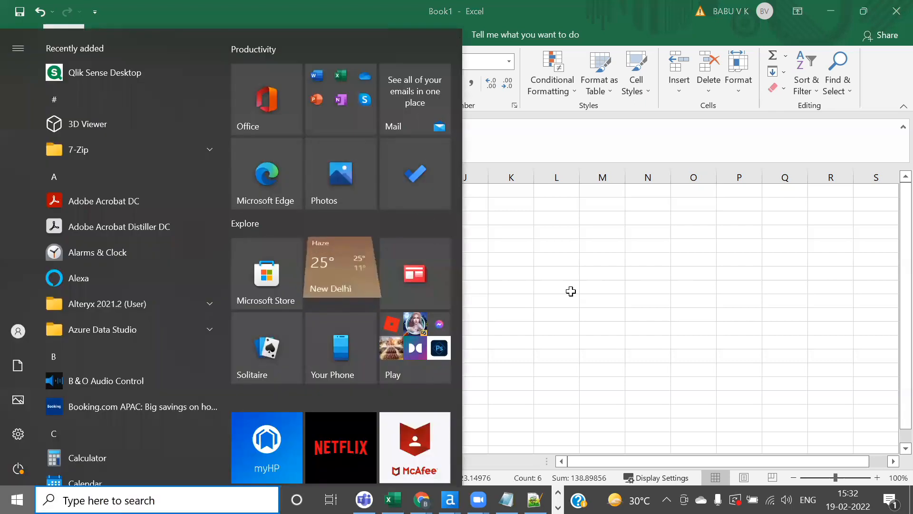
click(571, 291)
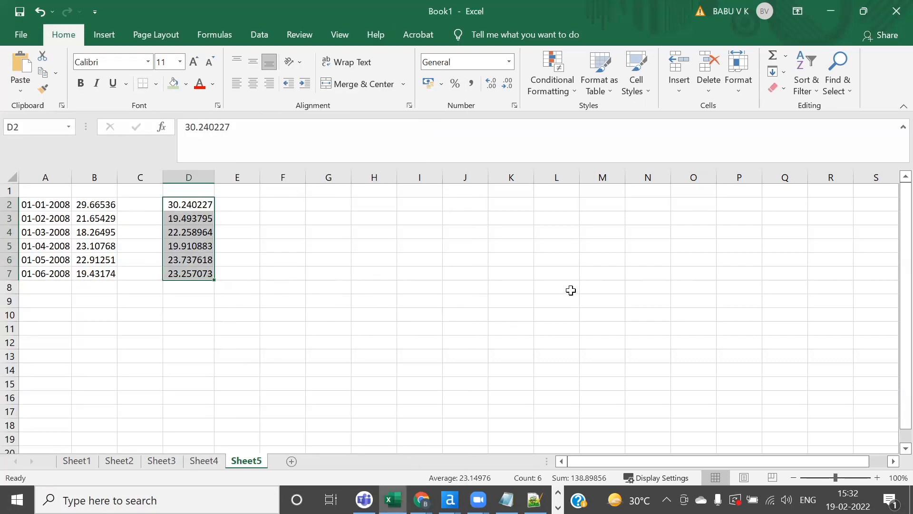
key(alt+Tab)
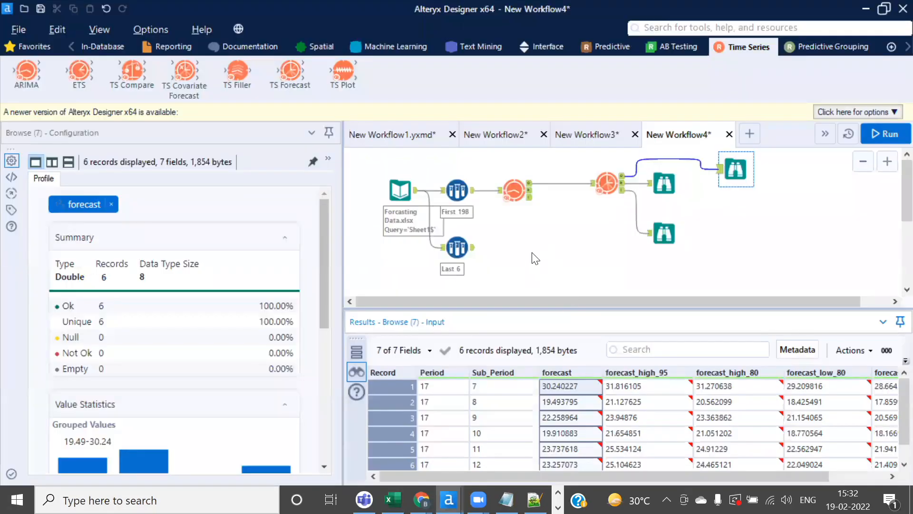
Place an ETS model tool on the canvas beside the Last 6 sample
scroll(532, 253, down, 2)
drag(505, 308, 504, 349)
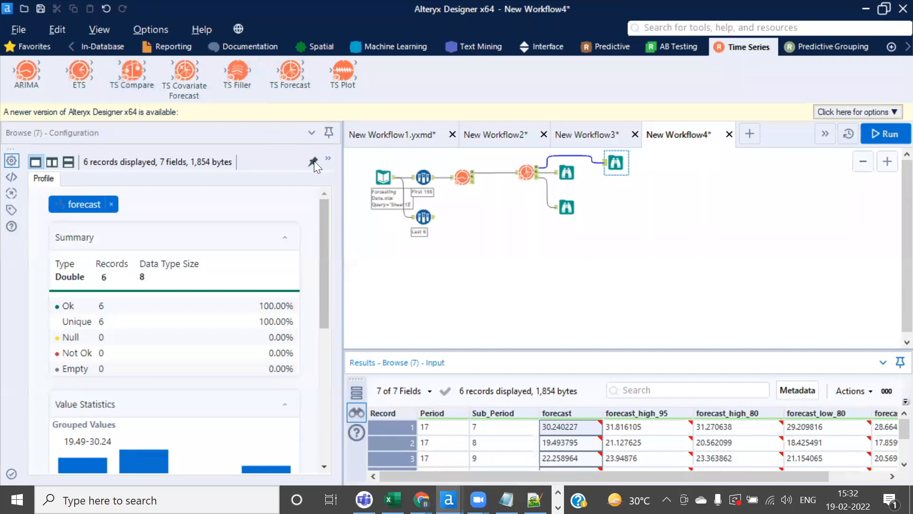
drag(79, 72, 483, 258)
scroll(483, 258, up, 1)
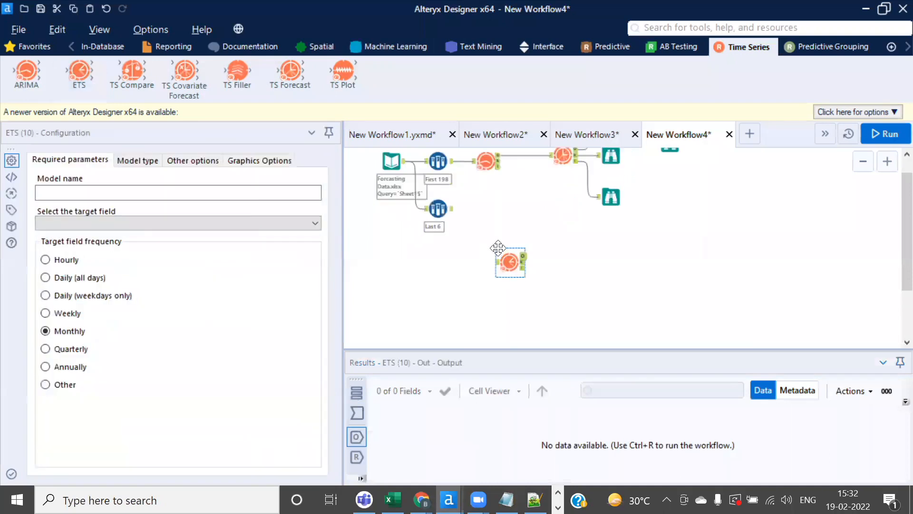
scroll(497, 248, up, 2)
mouse_move(533, 276)
mouse_down()
mouse_move(533, 251)
mouse_move(534, 259)
mouse_up()
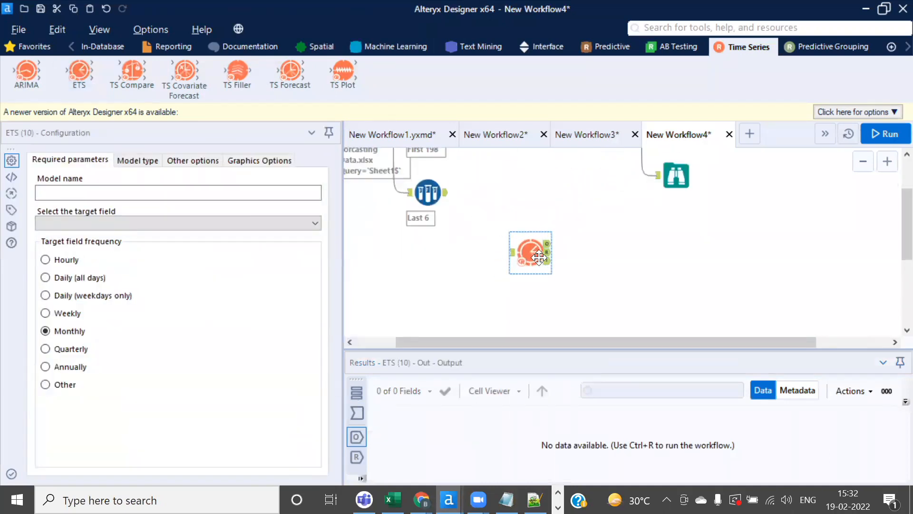
scroll(527, 206, up, 2)
drag(532, 310, 540, 256)
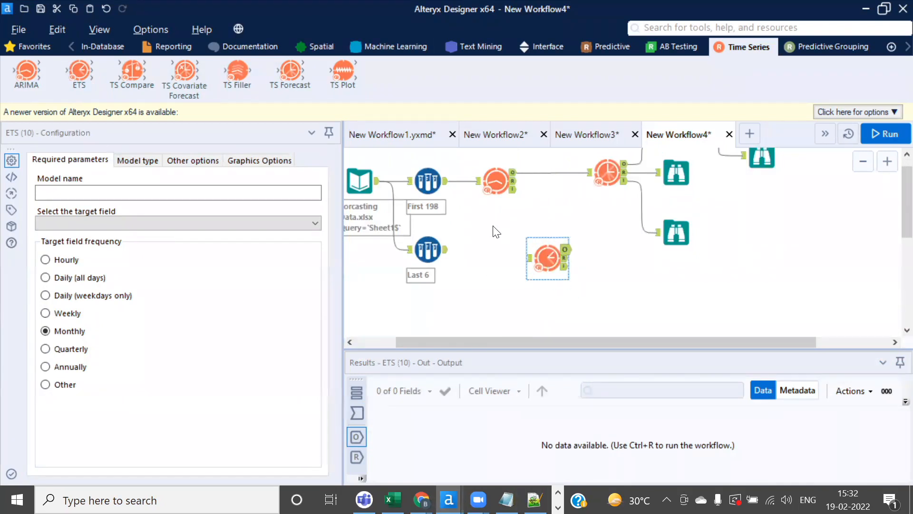
scroll(497, 230, down, 1)
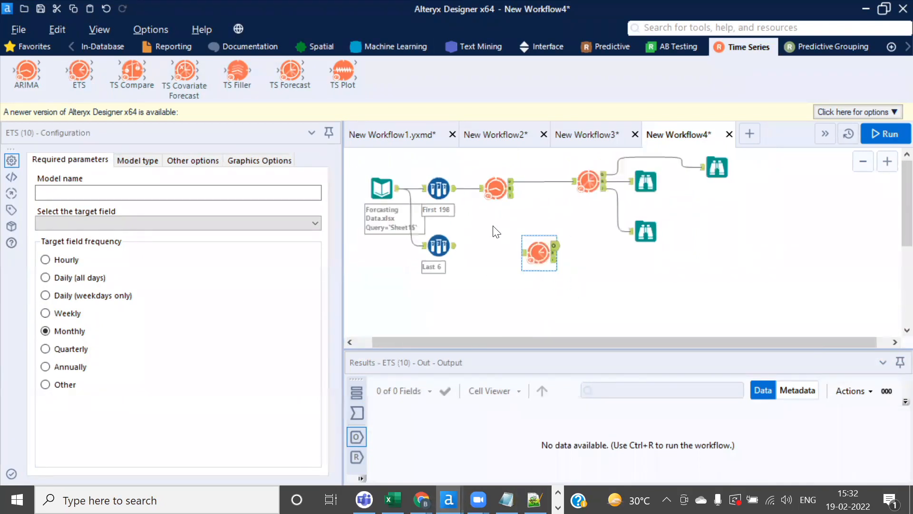
Connect First 198 into the ETS tool and name the model ETS
click(451, 195)
drag(460, 196, 526, 252)
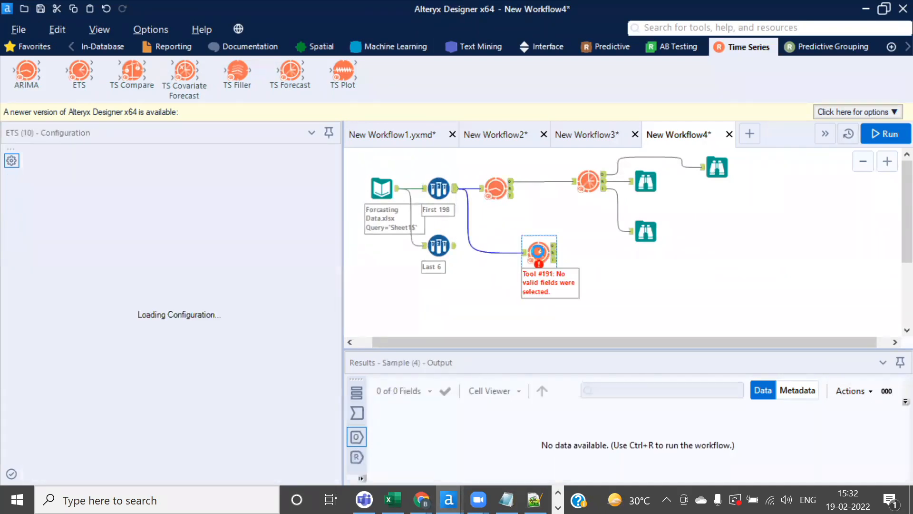
click(88, 194)
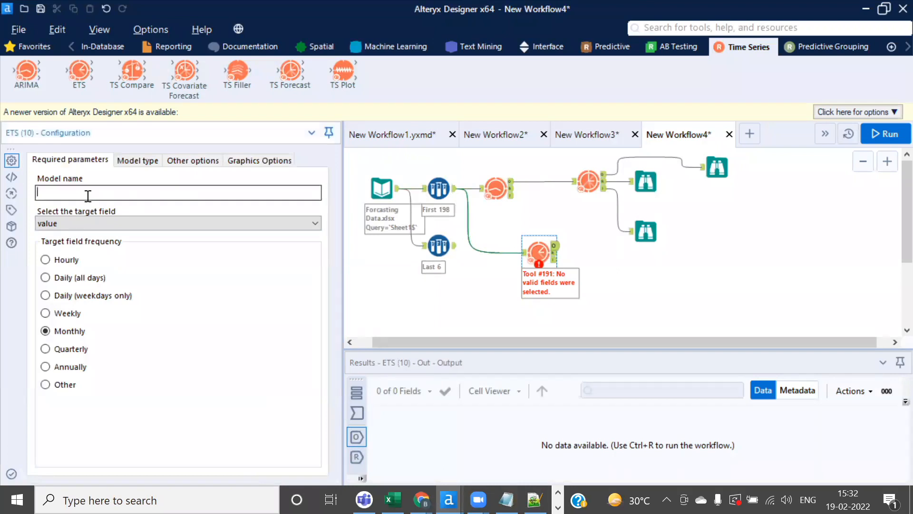
text(ETS)
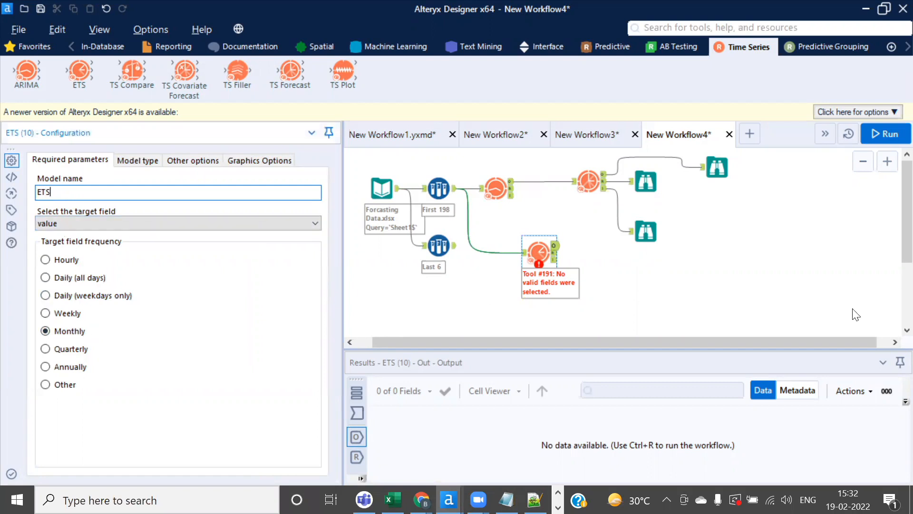
drag(536, 254, 529, 268)
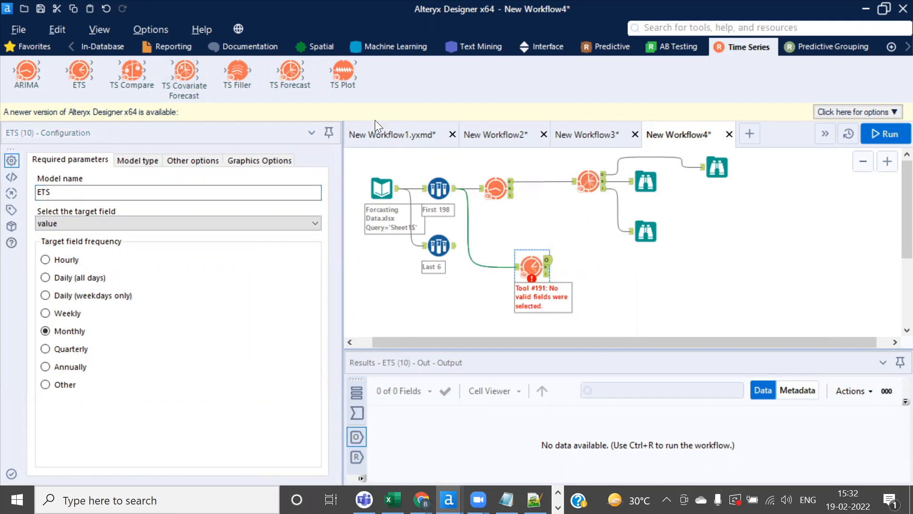
Add a 6-period TS Forecast after ETS, attach browses to all outputs, and run
drag(293, 71, 606, 256)
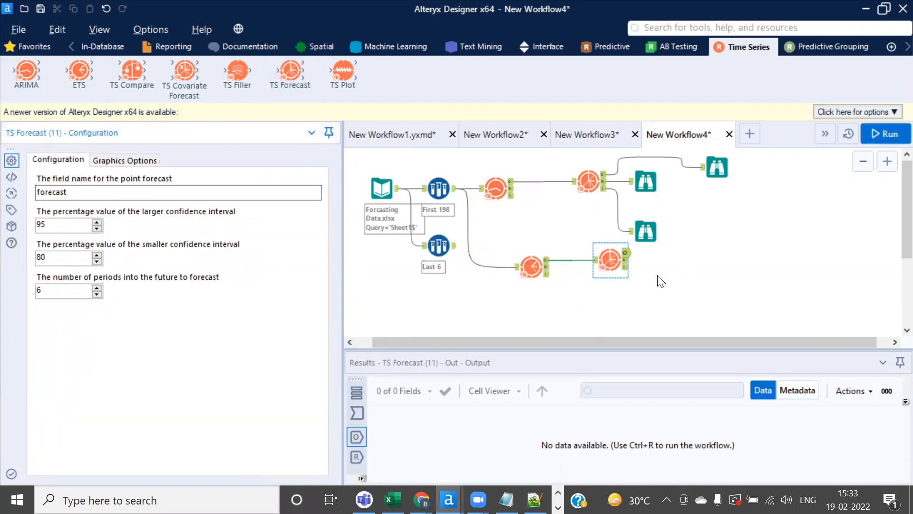
click(612, 260)
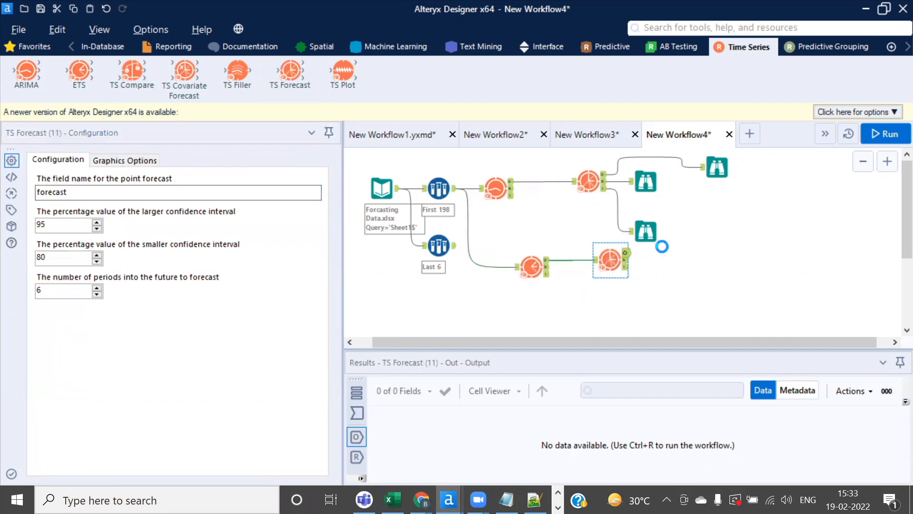
right_click(612, 261)
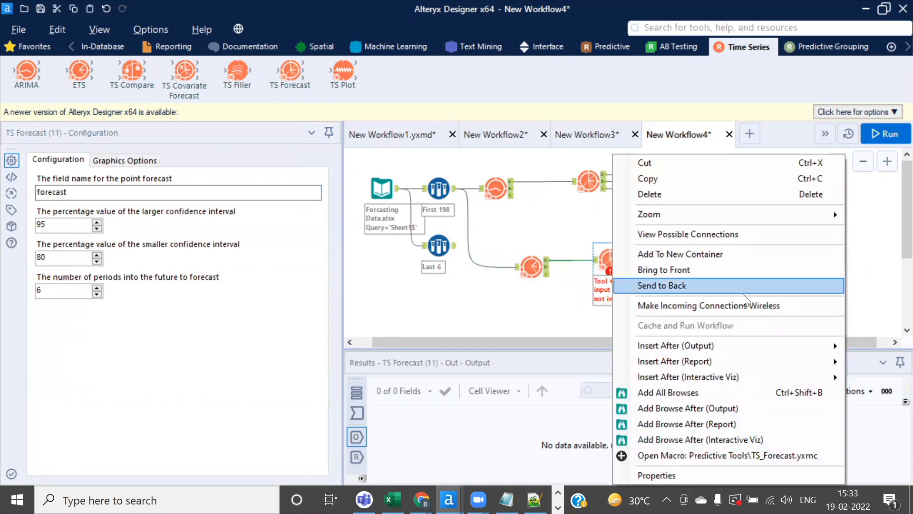
click(680, 394)
click(881, 138)
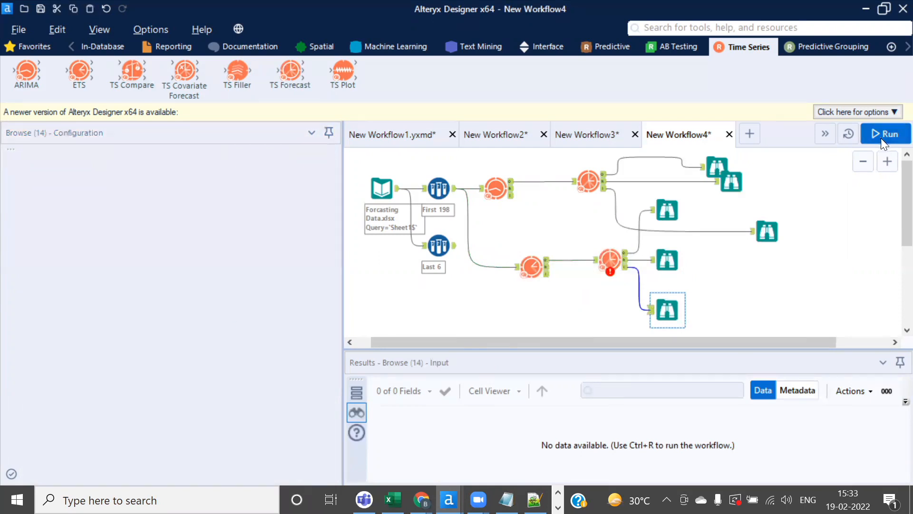
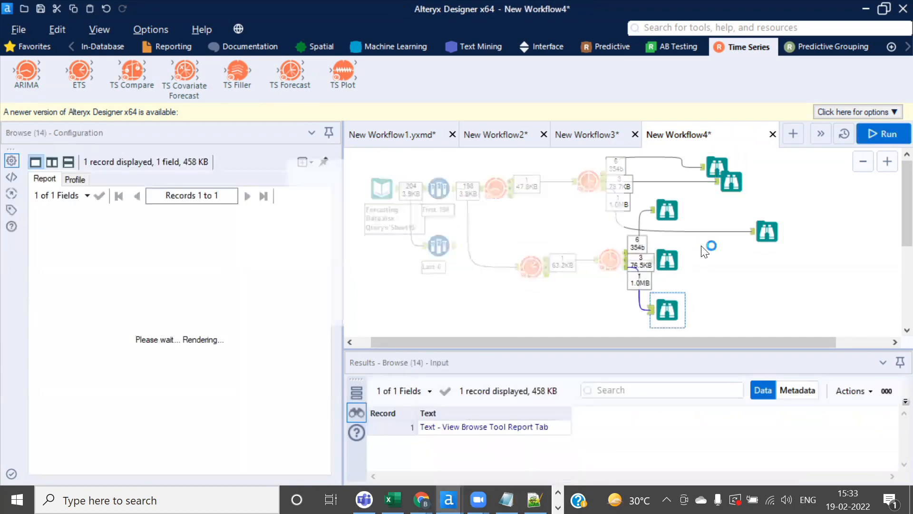
Show the lower TS Forecast's six-row output and copy its forecast column
click(590, 305)
click(609, 259)
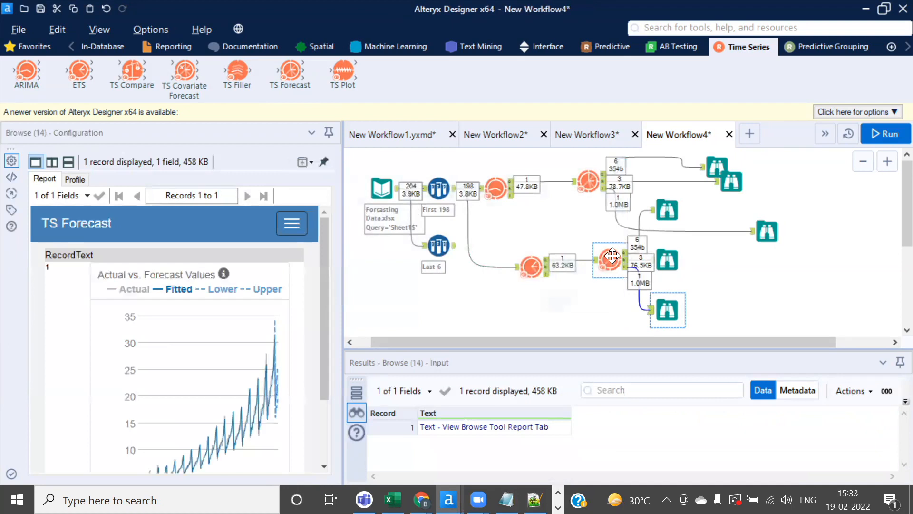
click(655, 219)
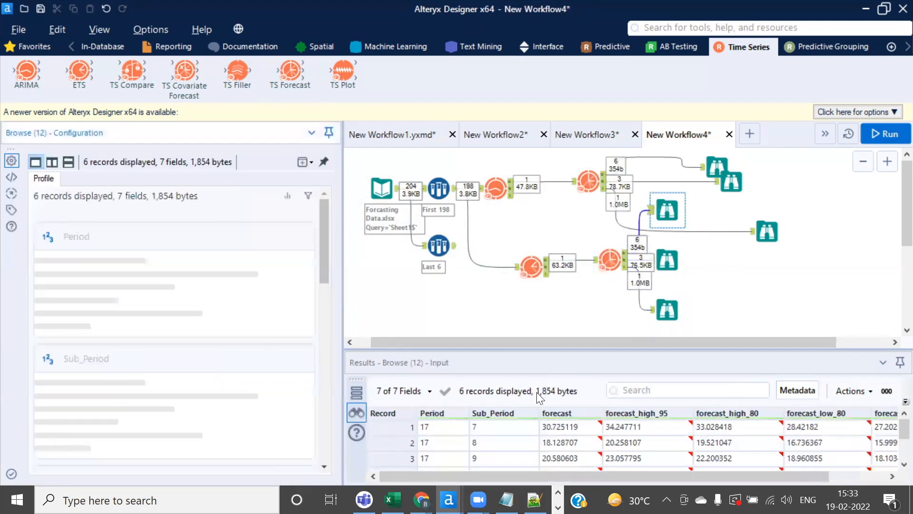
drag(511, 349, 504, 252)
click(556, 317)
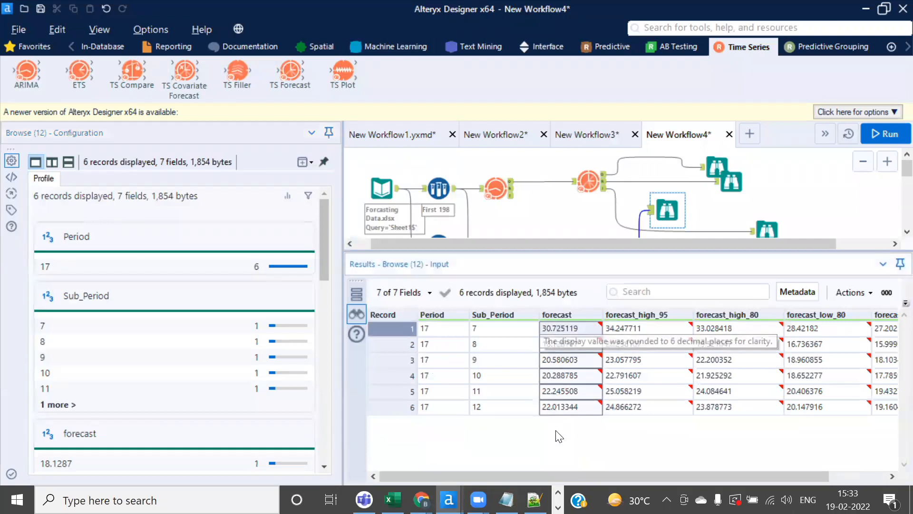
key(ctrl+c)
key(alt+Tab)
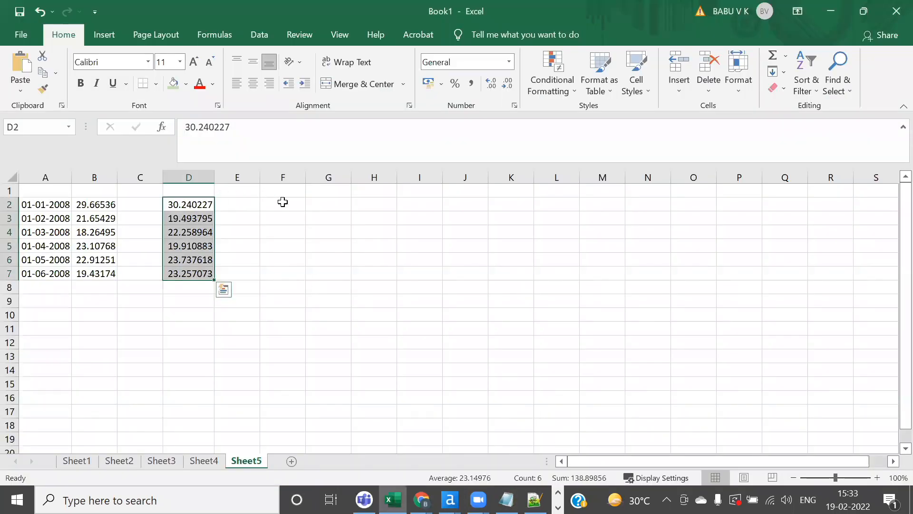
Paste the six ETS forecasts into F2:F7 and add the headings ETS in F1 and ARIMA in D1
click(284, 203)
key(ctrl+v)
click(289, 189)
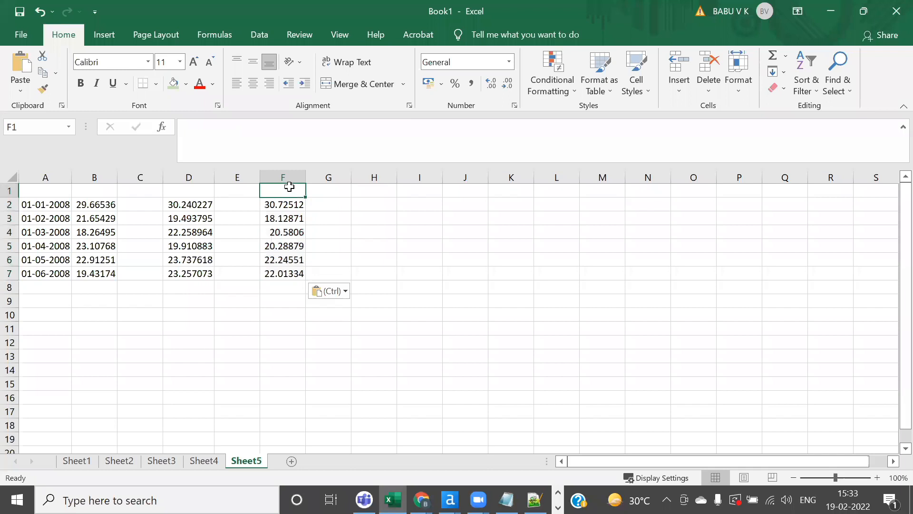
text(TET)
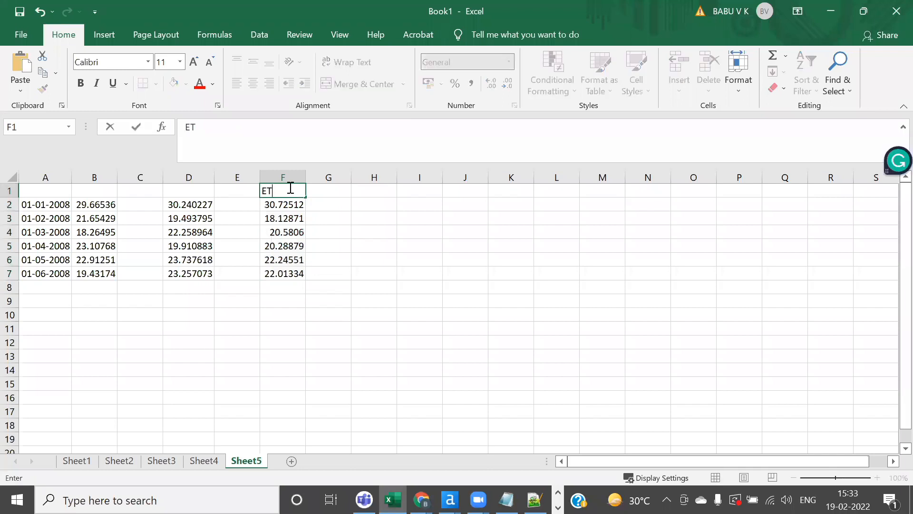
click(194, 189)
text(AR)
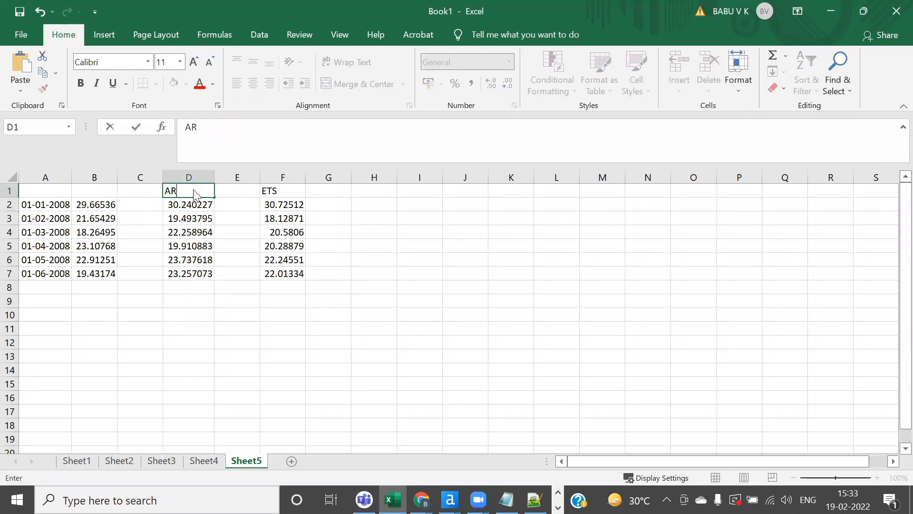
text(IMA)
click(237, 261)
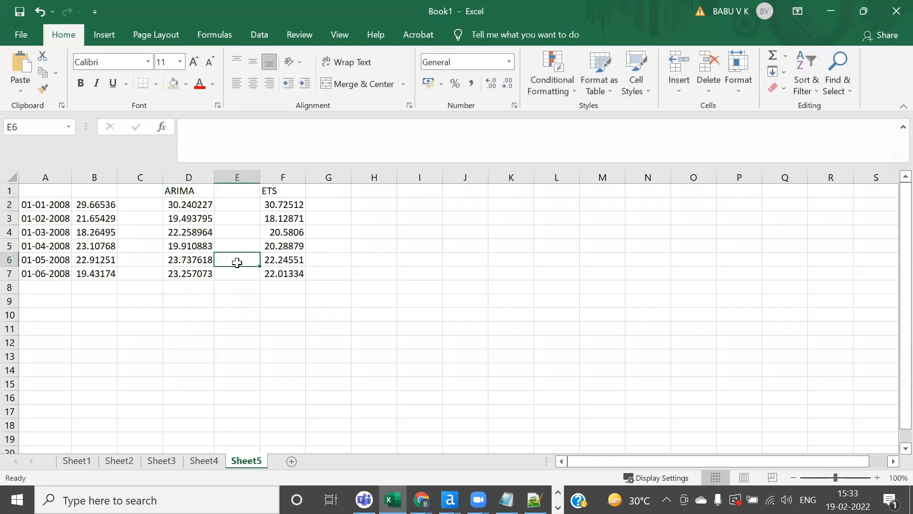
Compare the actual, ARIMA and ETS values in rows 3 and 4
click(182, 217)
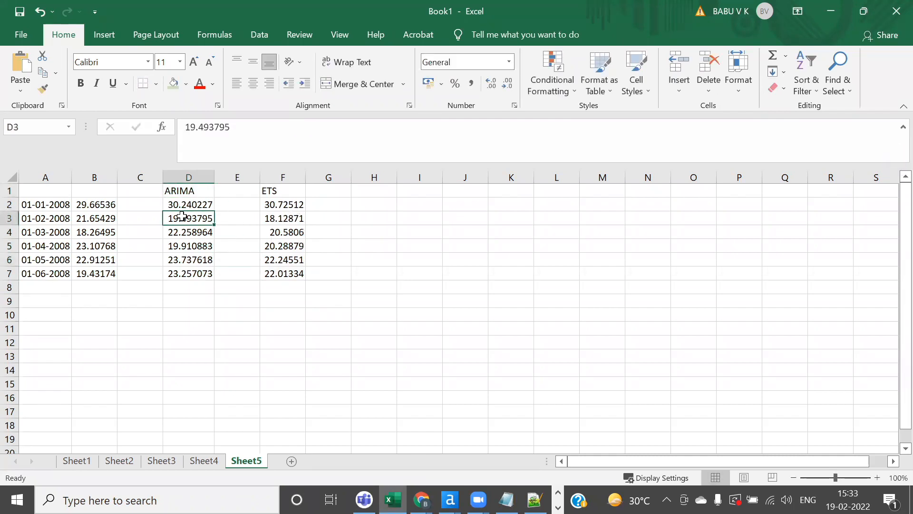
click(93, 219)
click(277, 222)
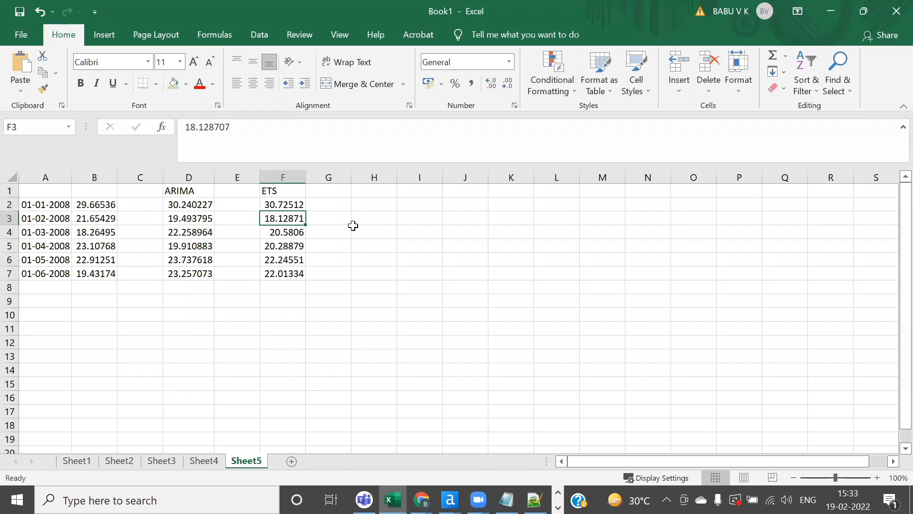
click(284, 236)
click(9, 232)
click(93, 233)
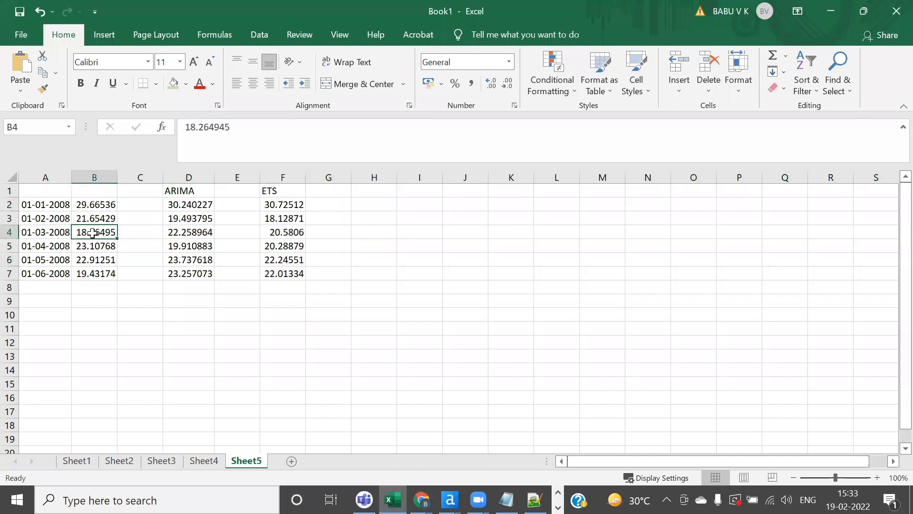
click(283, 230)
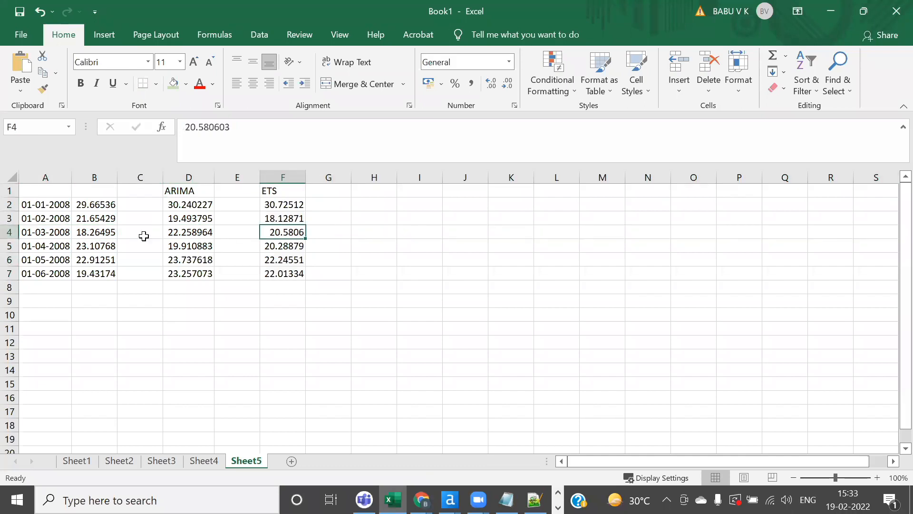
click(201, 233)
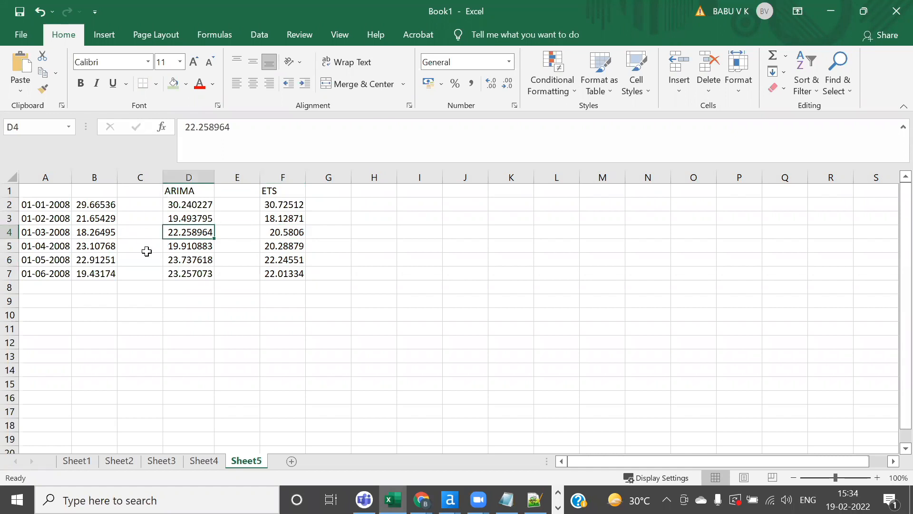
Compare the actual and ETS values in rows 5 through 7
click(7, 243)
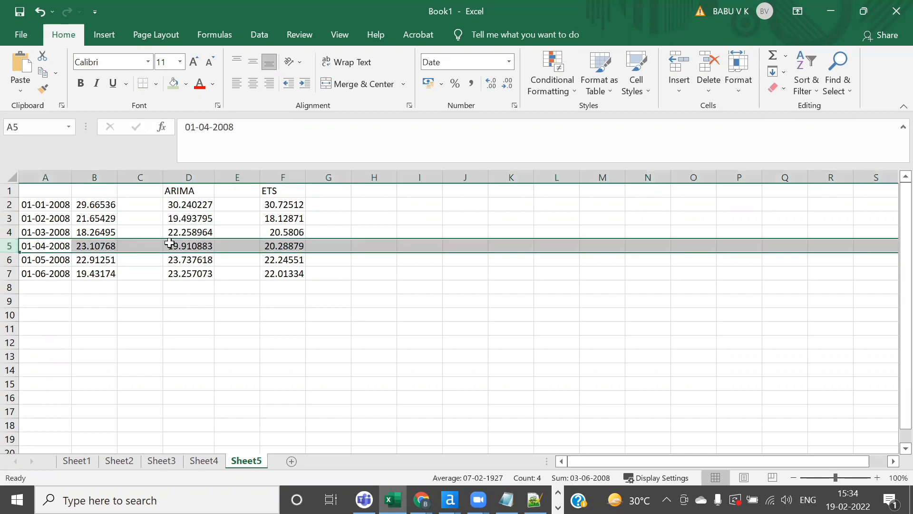
click(277, 246)
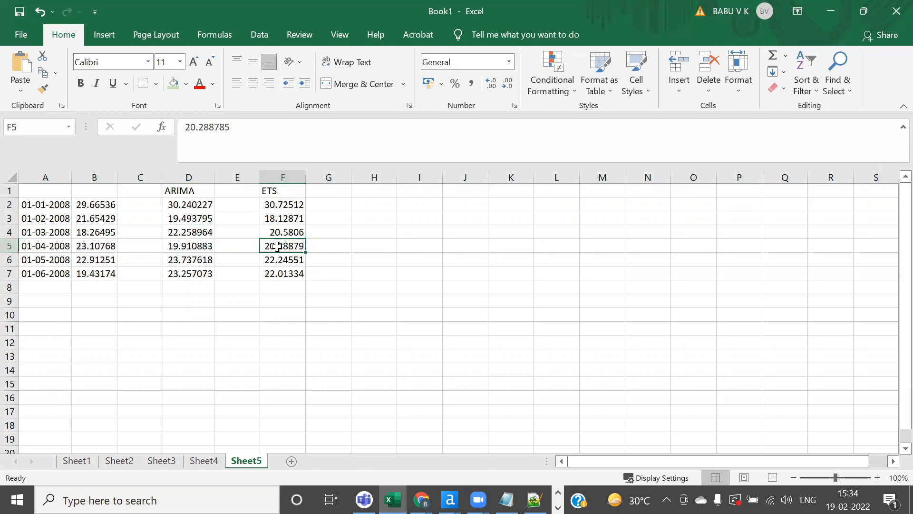
click(80, 261)
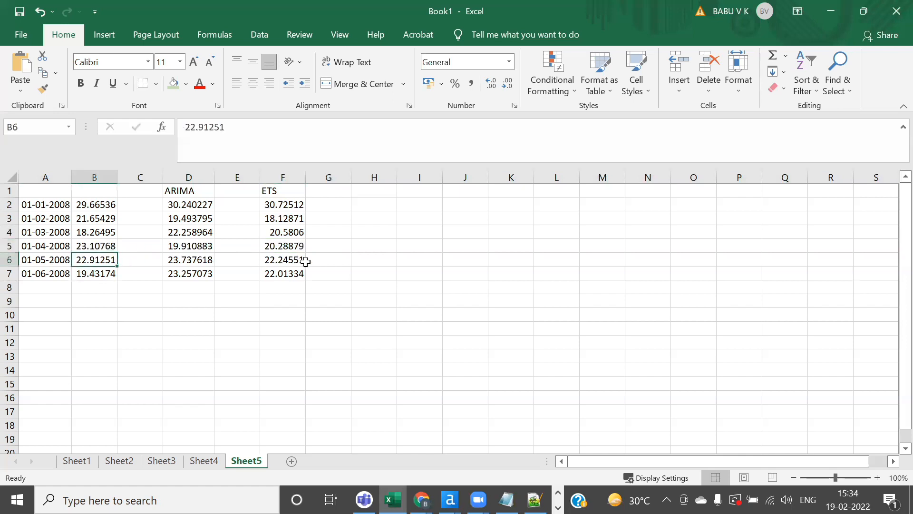
click(292, 258)
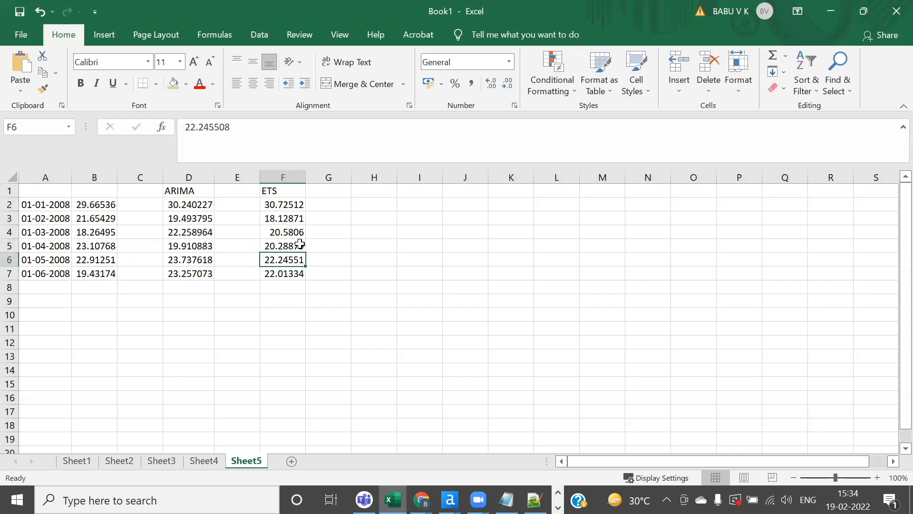
click(101, 272)
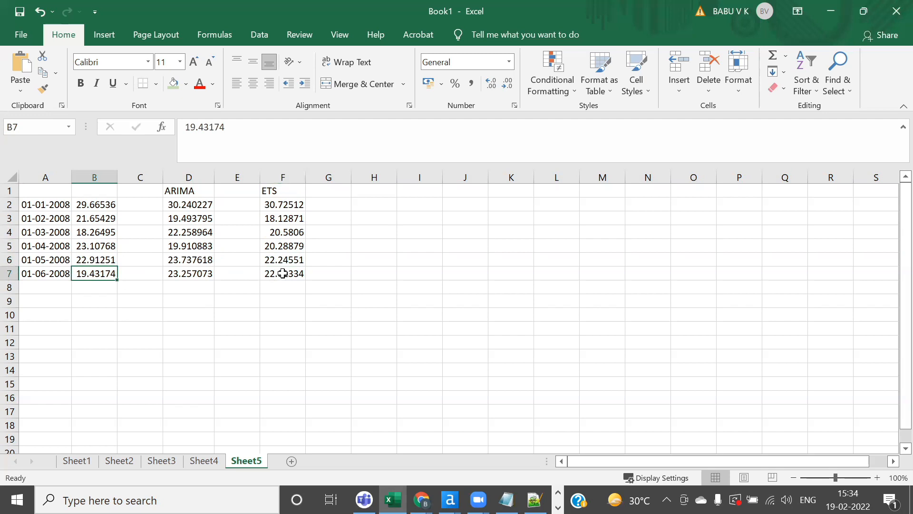
click(282, 273)
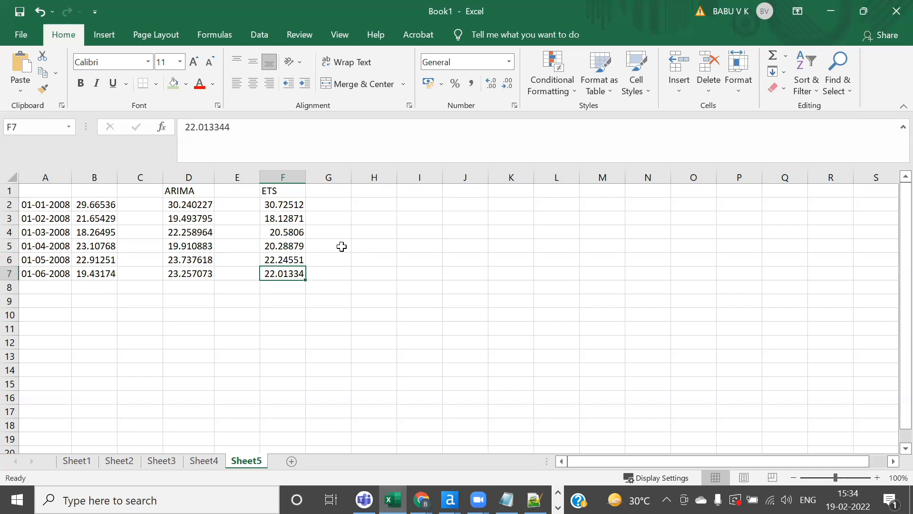
Select the dates and actuals in A2:B7, then shrink Alteryx's results pane
key(alt+Tab)
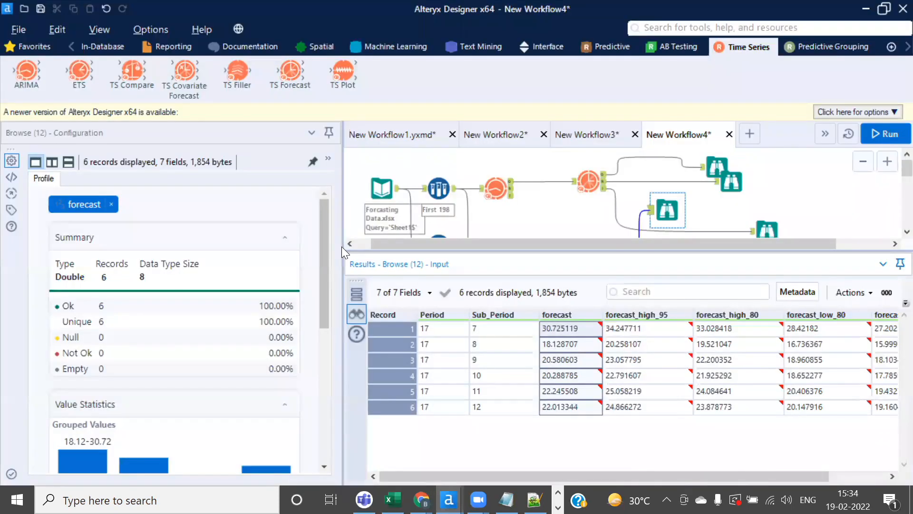
key(alt+Tab)
drag(33, 205, 103, 264)
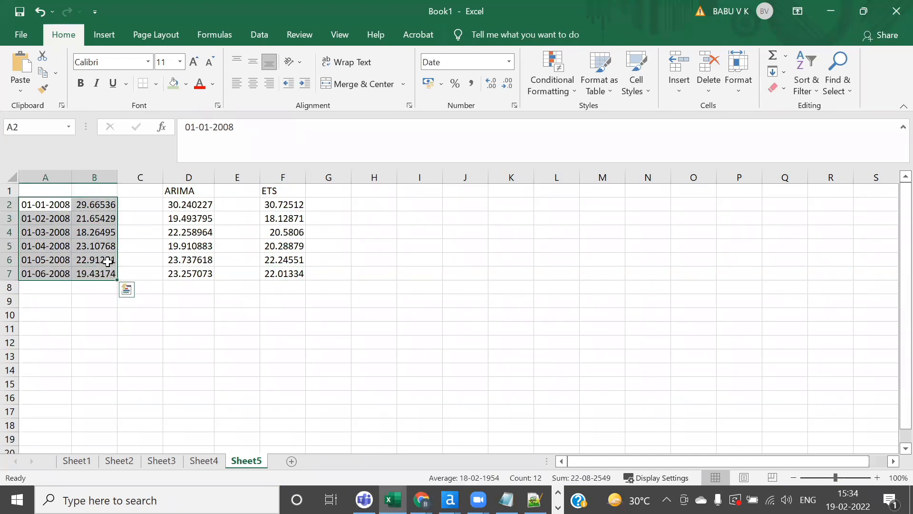
key(alt+Tab)
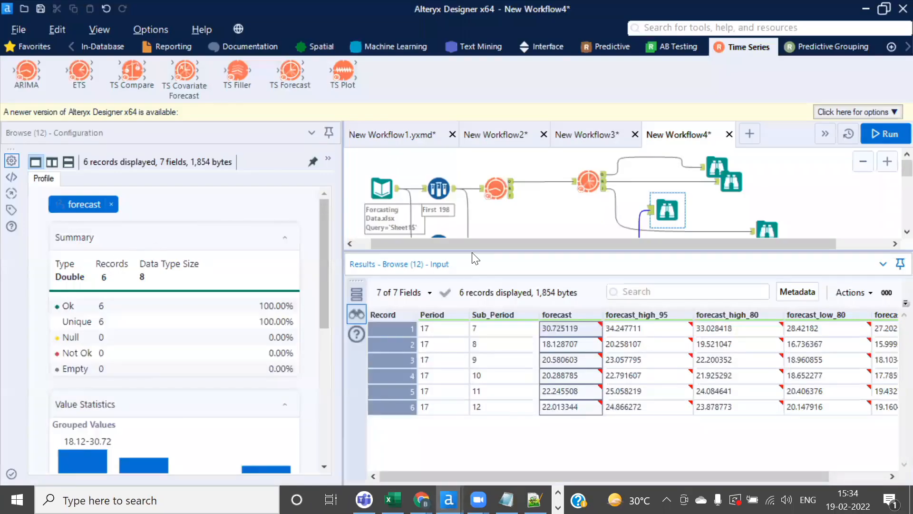
drag(465, 250, 464, 328)
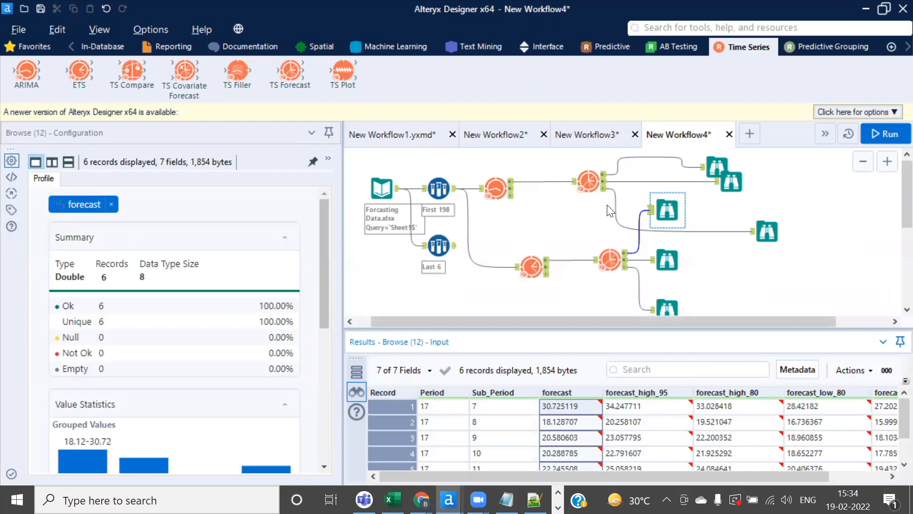
key(alt+Tab)
Select the ARIMA tool, then highlight dates A2:A7 and ETS forecasts F2:F7 in Excel
key(alt+Tab)
click(504, 201)
key(alt+Tab)
click(268, 218)
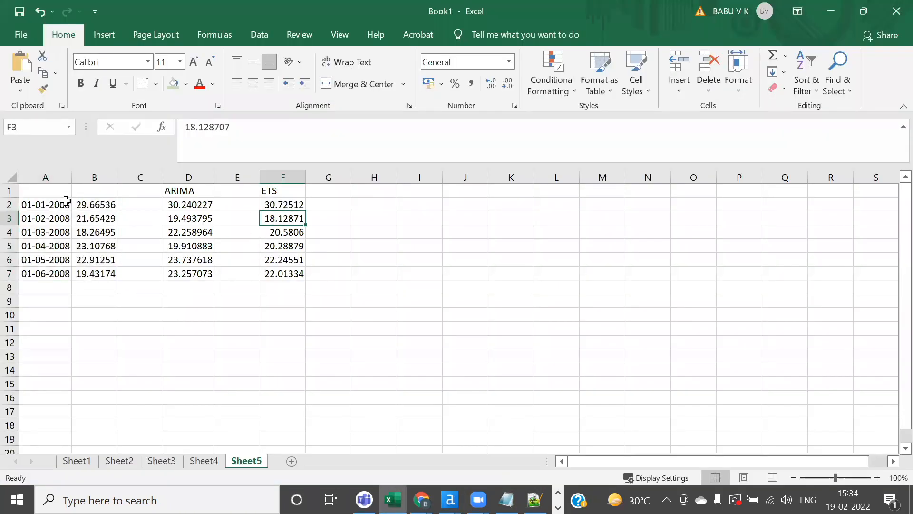
drag(57, 204, 46, 274)
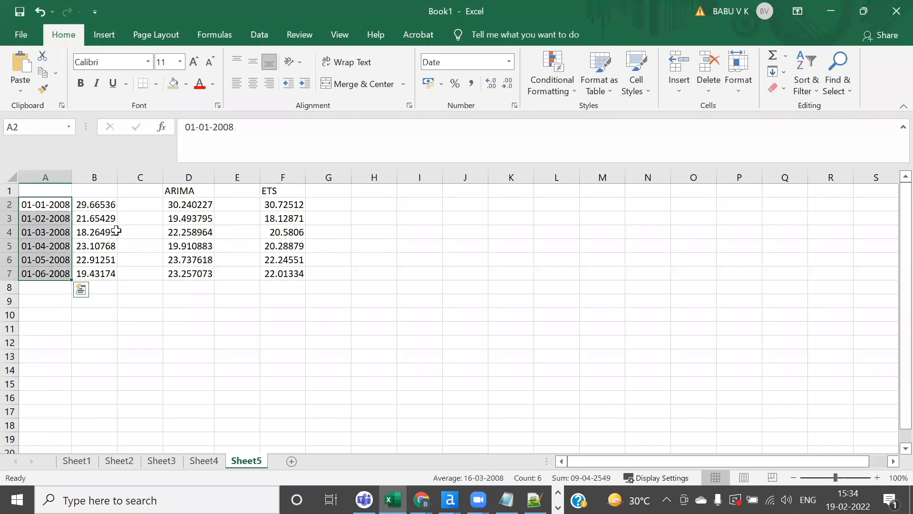
click(116, 231)
drag(285, 204, 288, 268)
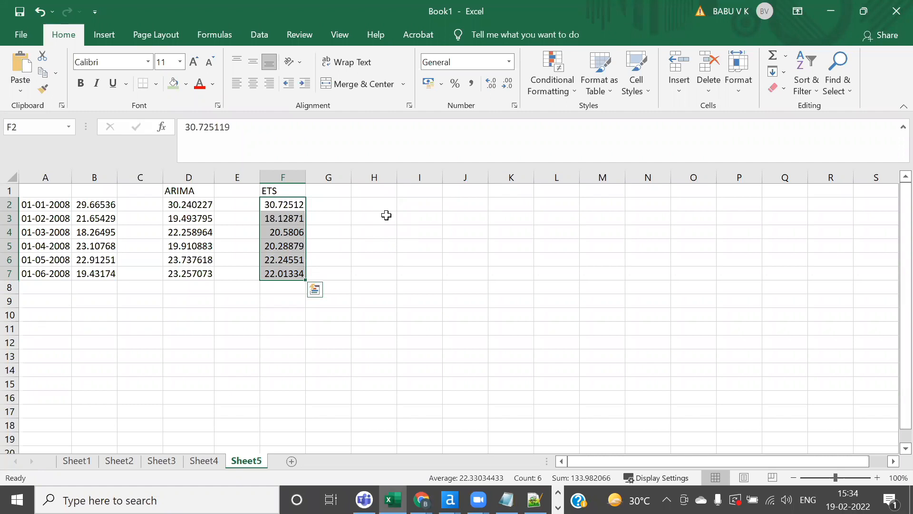
key(alt+Tab)
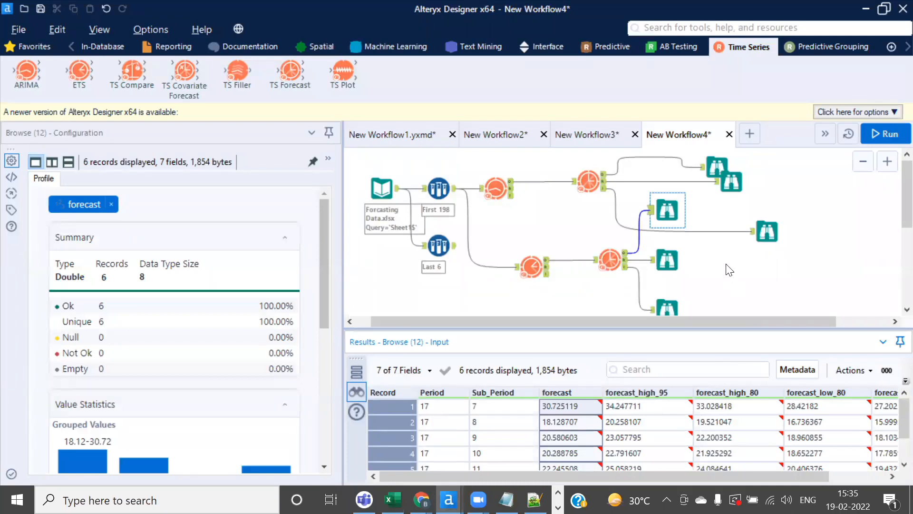
Move the Last 6 sample tool below the Input Data tool
scroll(729, 269, down, 2)
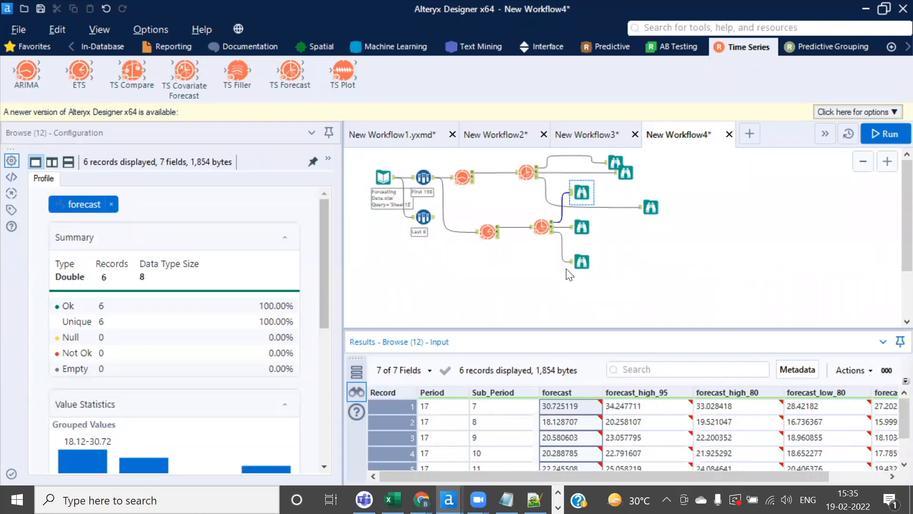
scroll(567, 271, up, 2)
scroll(567, 271, up, 2)
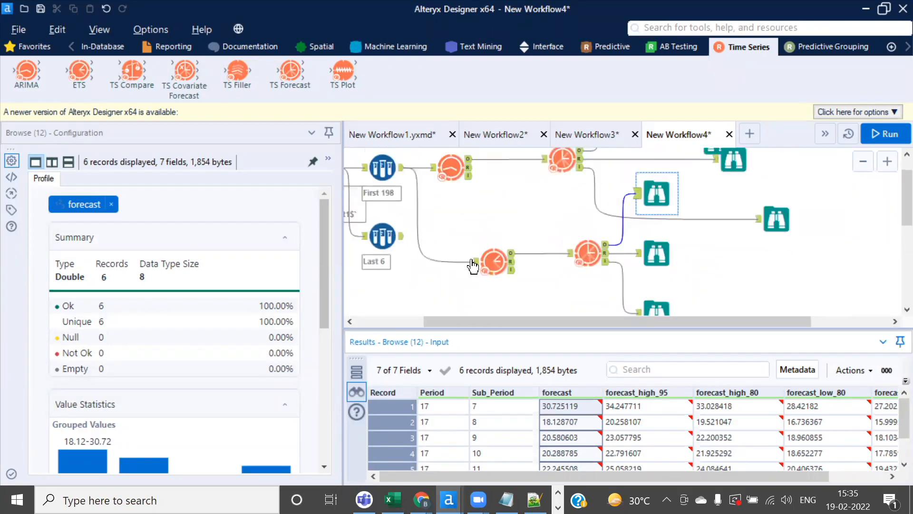
click(401, 246)
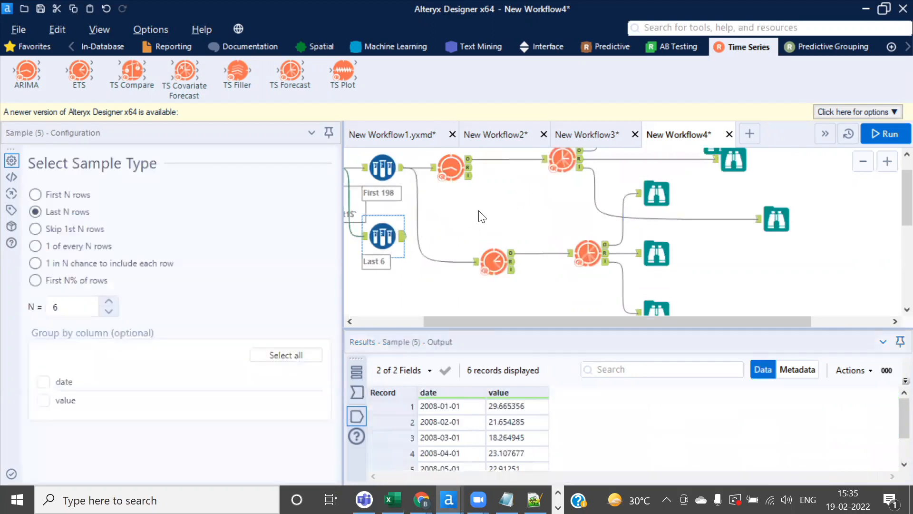
scroll(481, 217, down, 3)
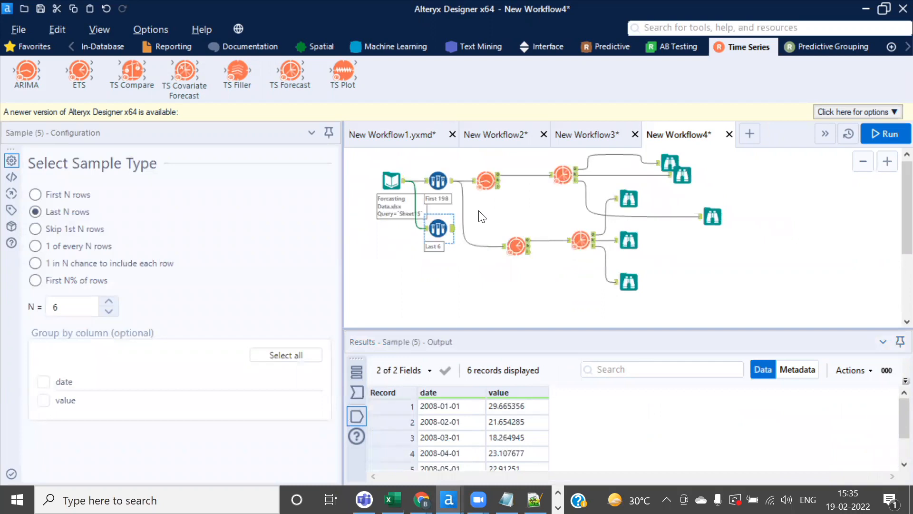
drag(442, 226, 383, 261)
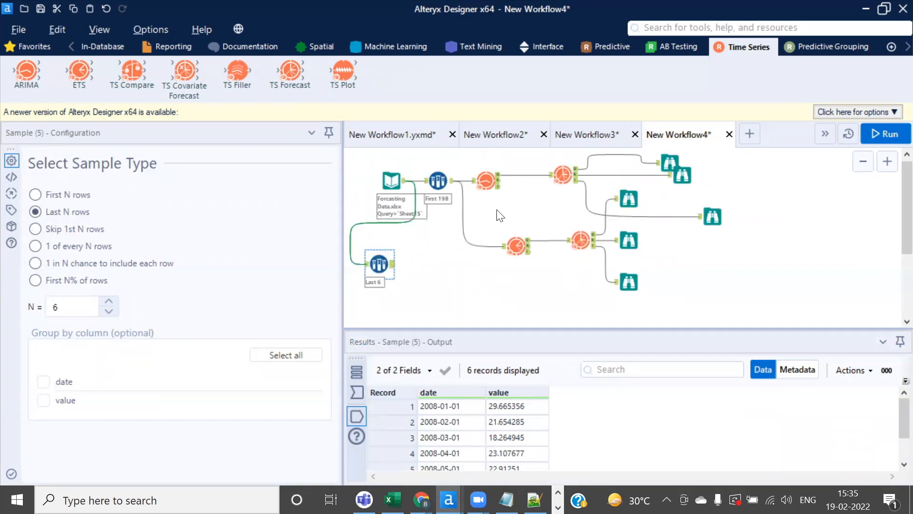
scroll(502, 197, up, 2)
Review the TS Forecast and sample outputs, ending on the ARIMA model's configuration
click(472, 191)
scroll(472, 190, down, 3)
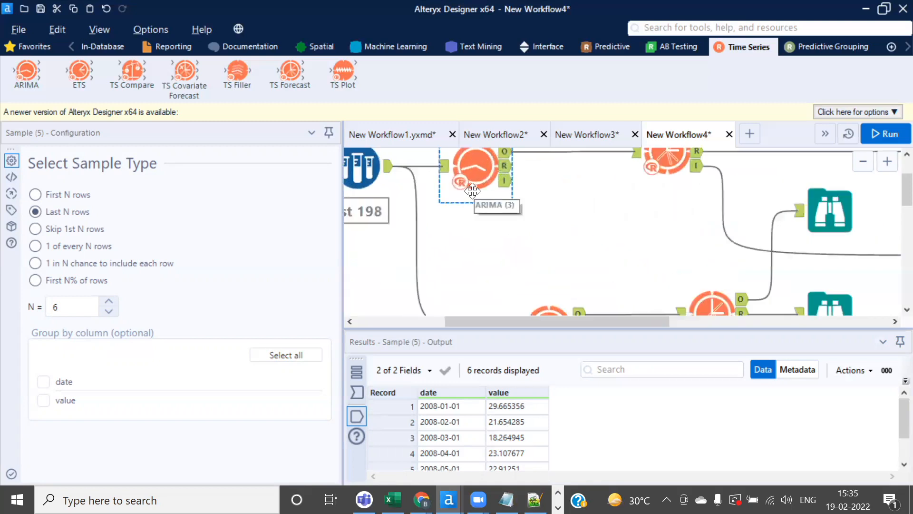
scroll(478, 220, down, 1)
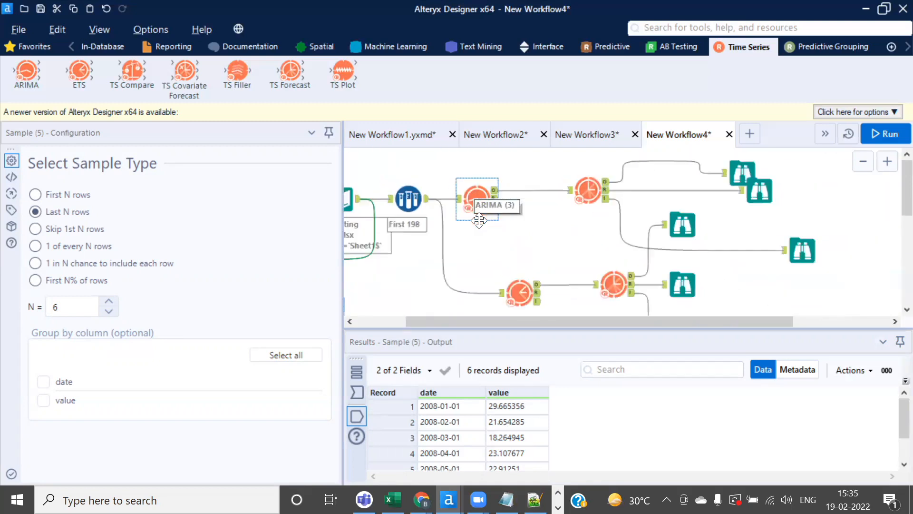
scroll(478, 220, down, 1)
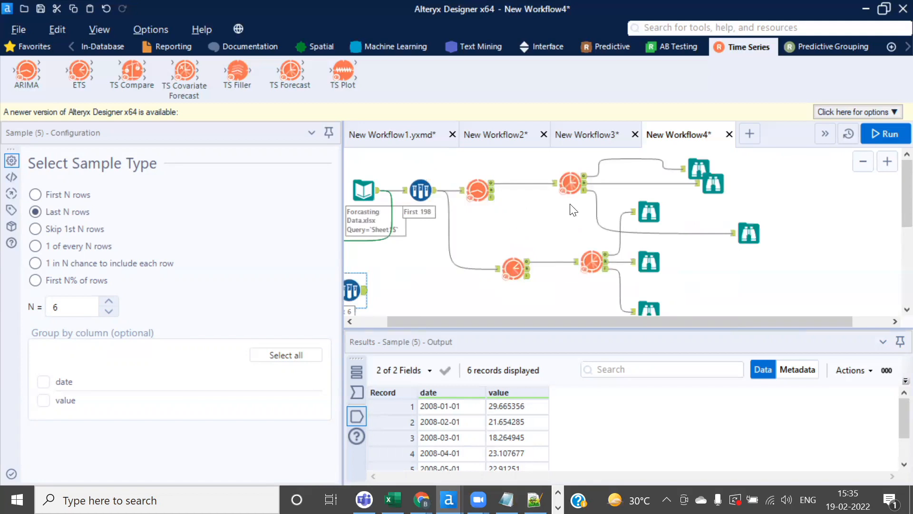
click(567, 180)
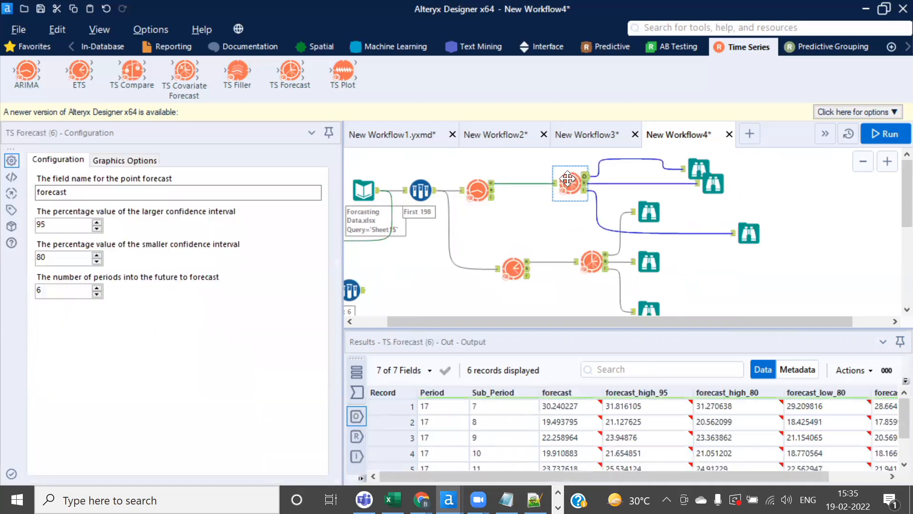
click(353, 290)
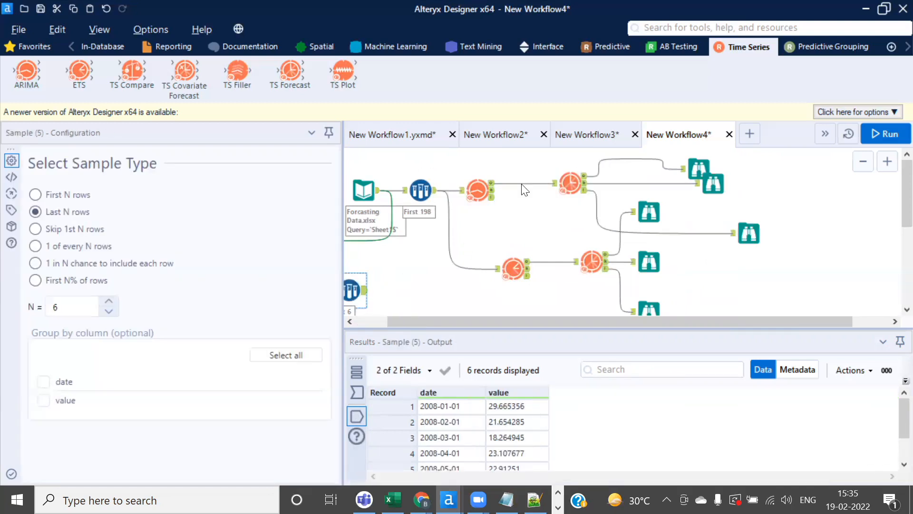
click(569, 183)
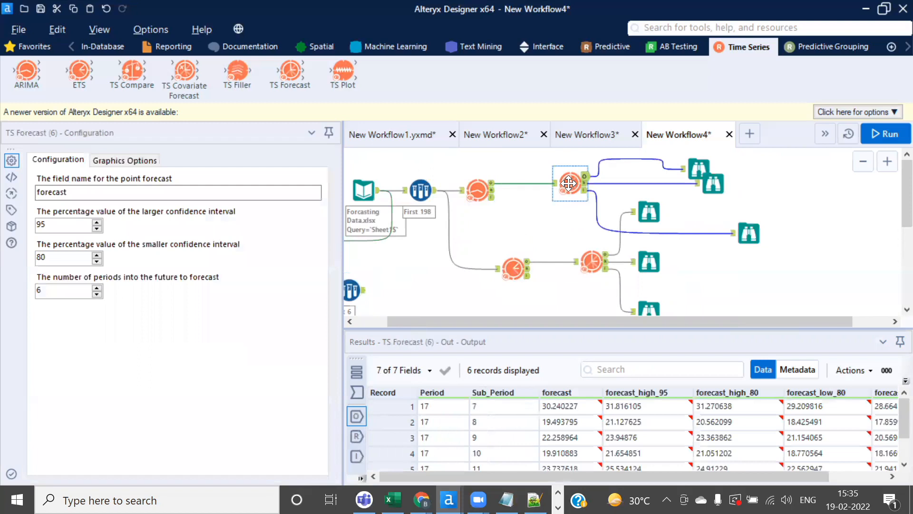
click(474, 189)
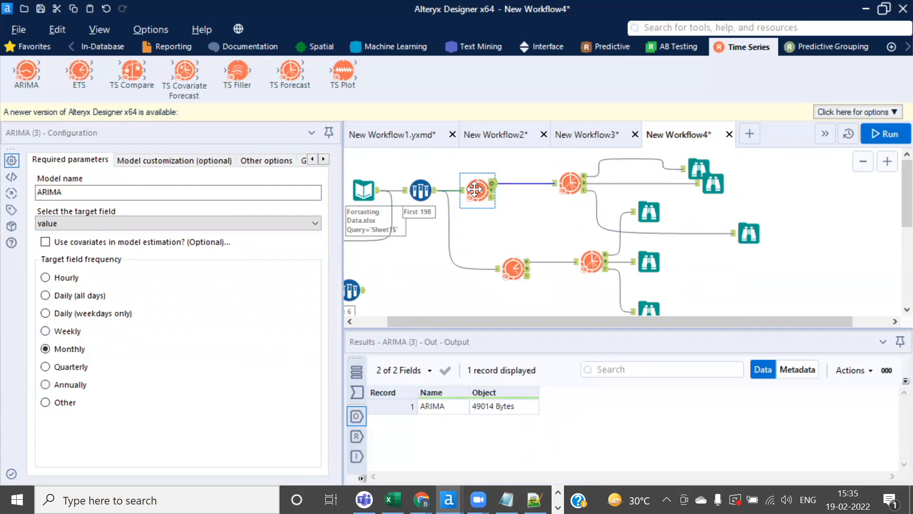
Check the model name ARIMA, then show the upper TS Forecast's 6-period, 95/80 interval settings
click(73, 191)
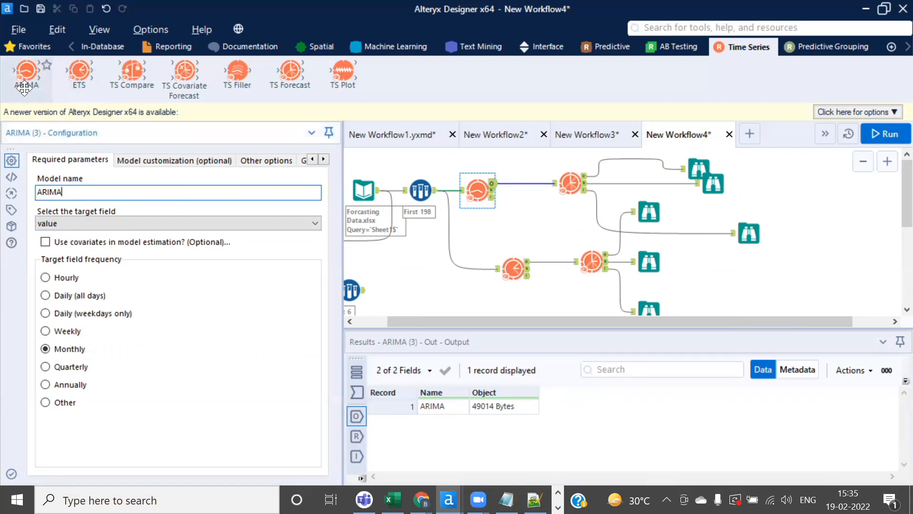
drag(73, 191, 23, 188)
click(68, 189)
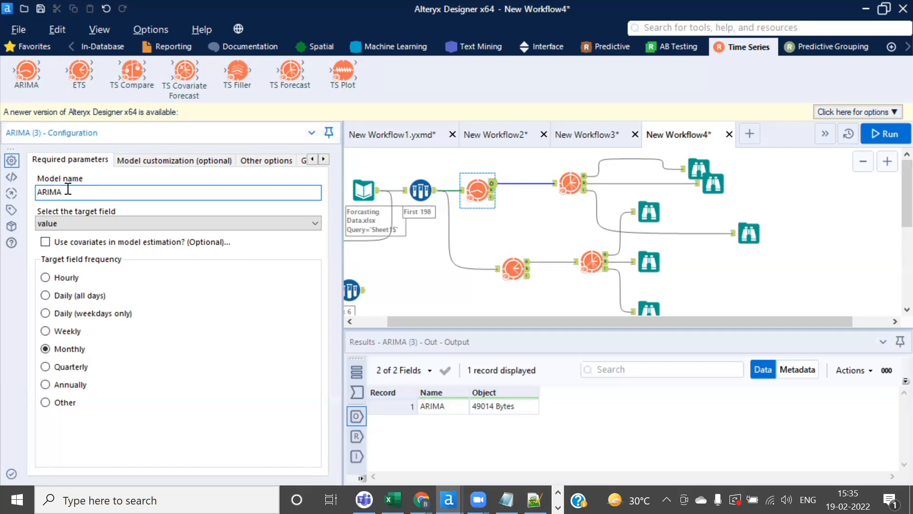
click(569, 179)
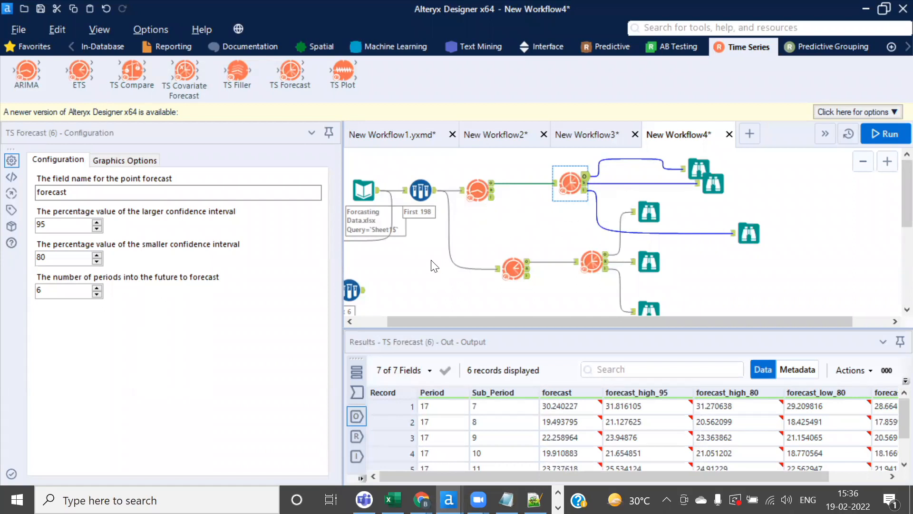
Add a second TS Forecast tool connected to the data stream
scroll(434, 265, down, 3)
drag(290, 71, 475, 281)
drag(420, 173, 480, 291)
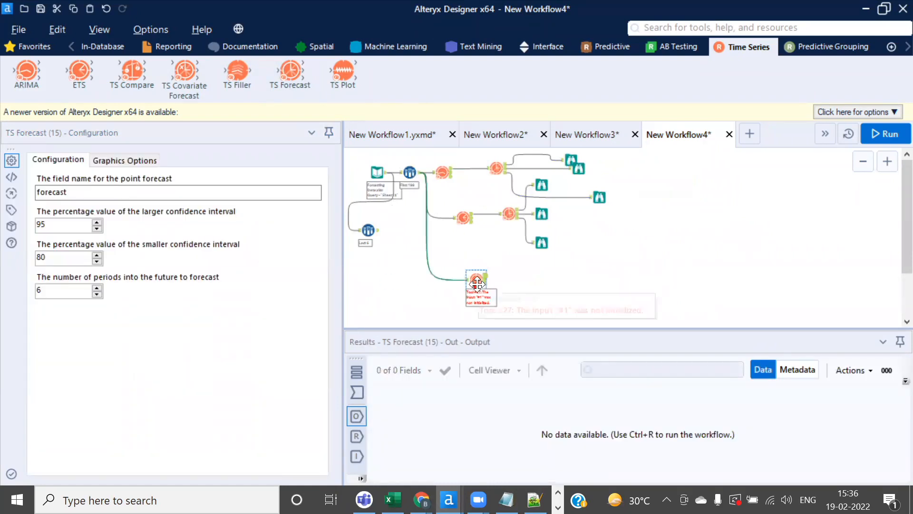
scroll(477, 284, up, 3)
drag(553, 274, 560, 241)
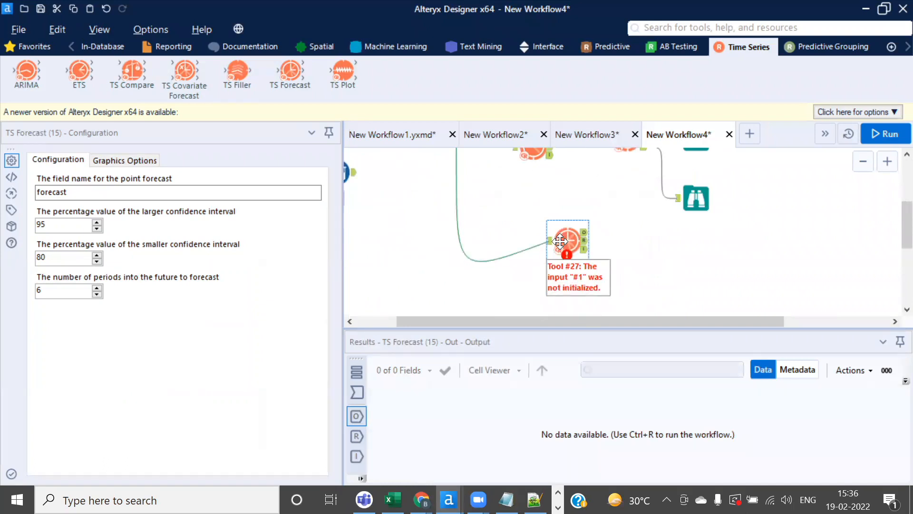
Run the workflow and inspect the two errors from TS Forecast (15)
click(887, 135)
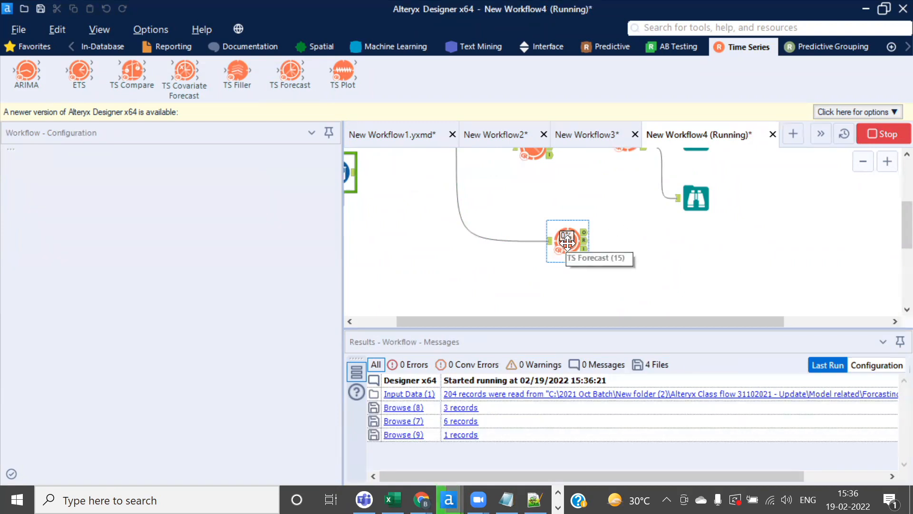
scroll(585, 210, up, 3)
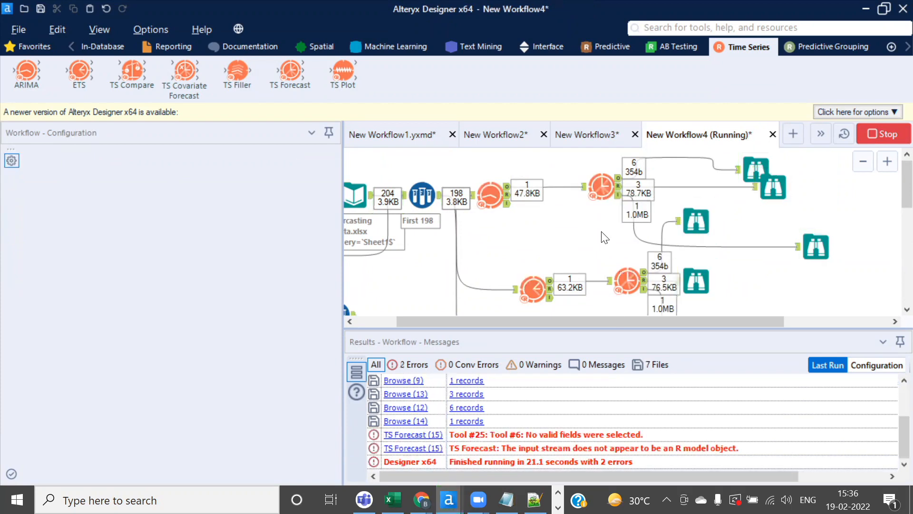
click(586, 302)
scroll(585, 273, down, 3)
click(569, 296)
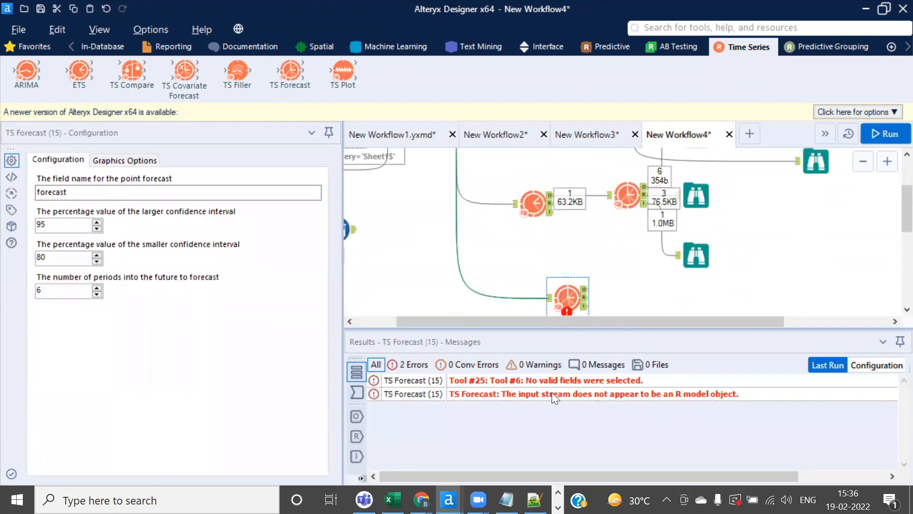
Delete TS Forecast (15) and review the ARIMA model and TS Forecast (6) outputs
click(567, 296)
key(Delete)
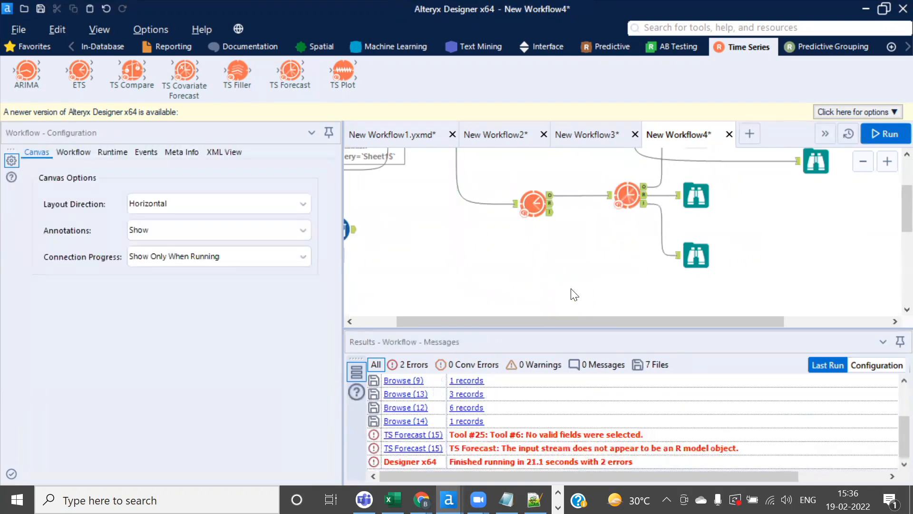
scroll(575, 275, up, 3)
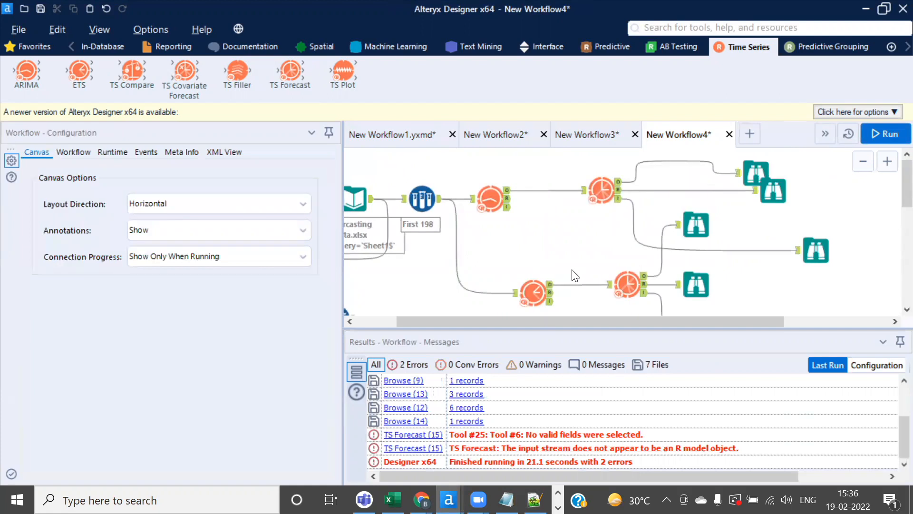
click(605, 187)
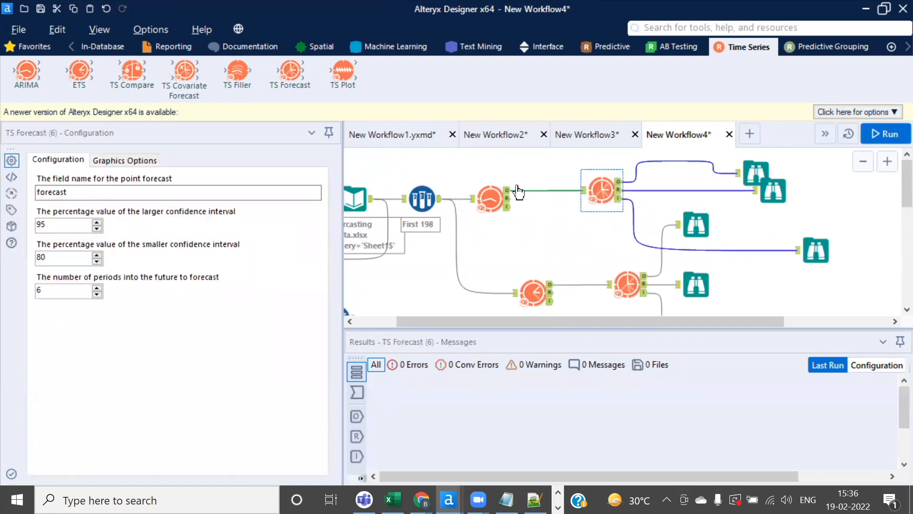
click(491, 196)
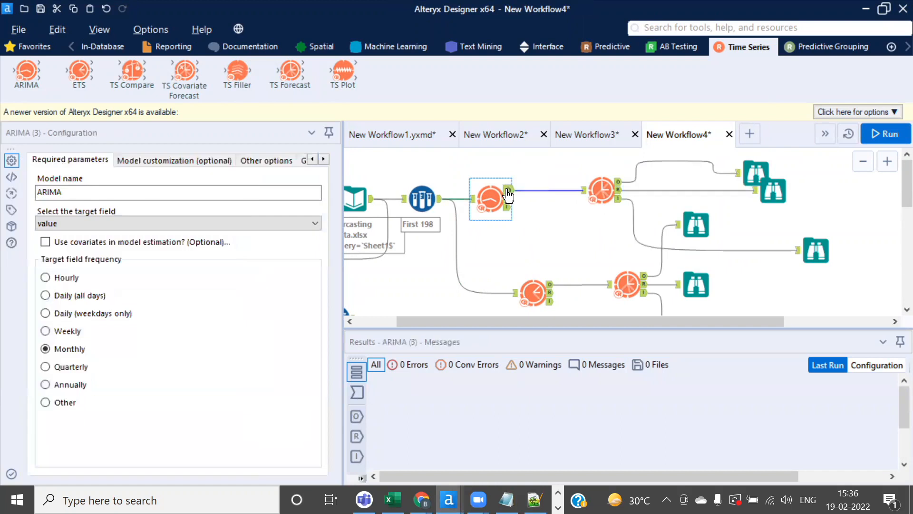
click(508, 192)
click(487, 401)
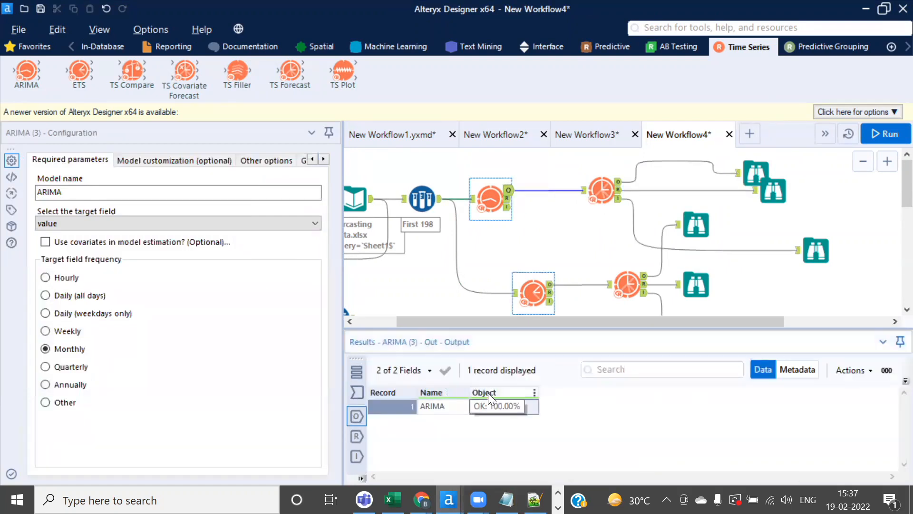
click(605, 190)
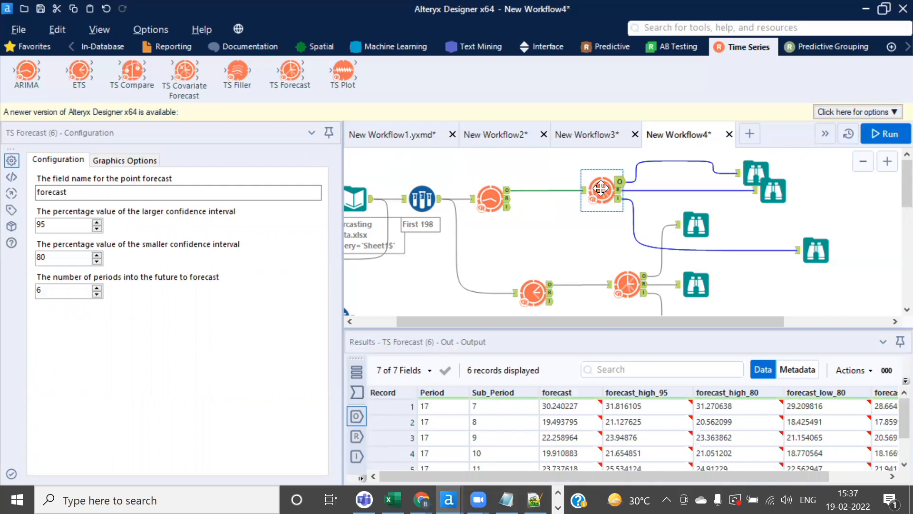
Check dates, actuals and ARIMA forecasts in Excel's A2:D6, then place a TS Compare tool
scroll(601, 188, down, 2)
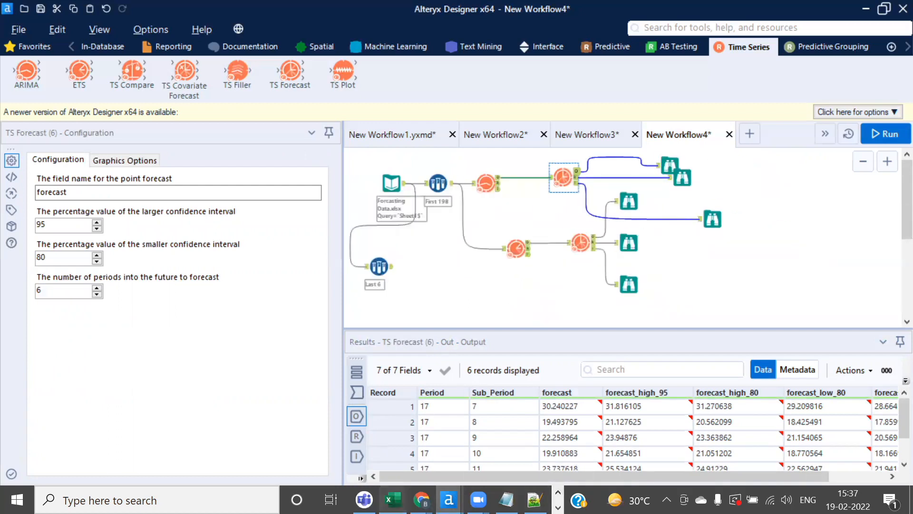
click(393, 499)
click(127, 204)
drag(59, 205, 305, 273)
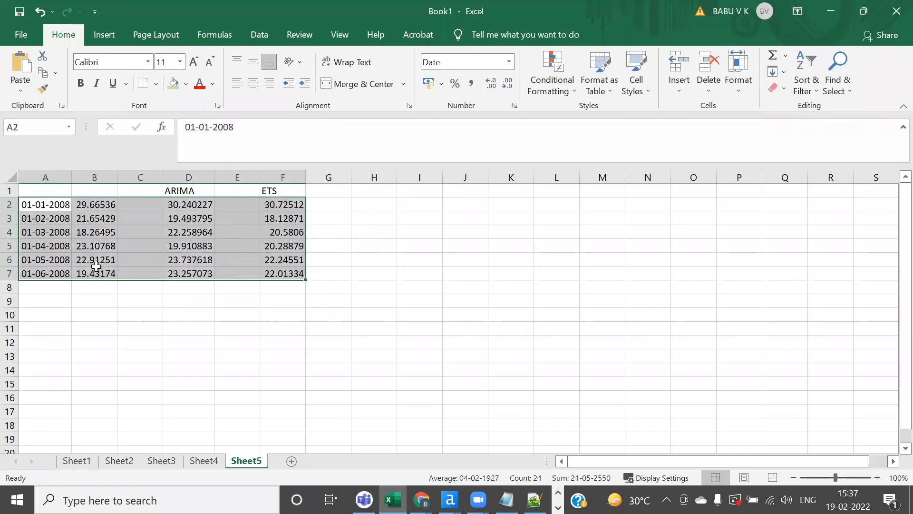
key(alt+Tab)
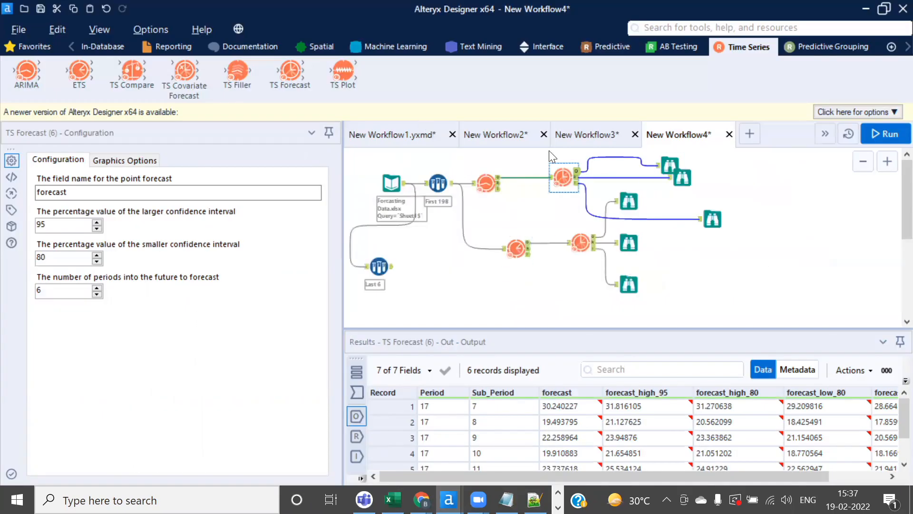
scroll(562, 224, down, 1)
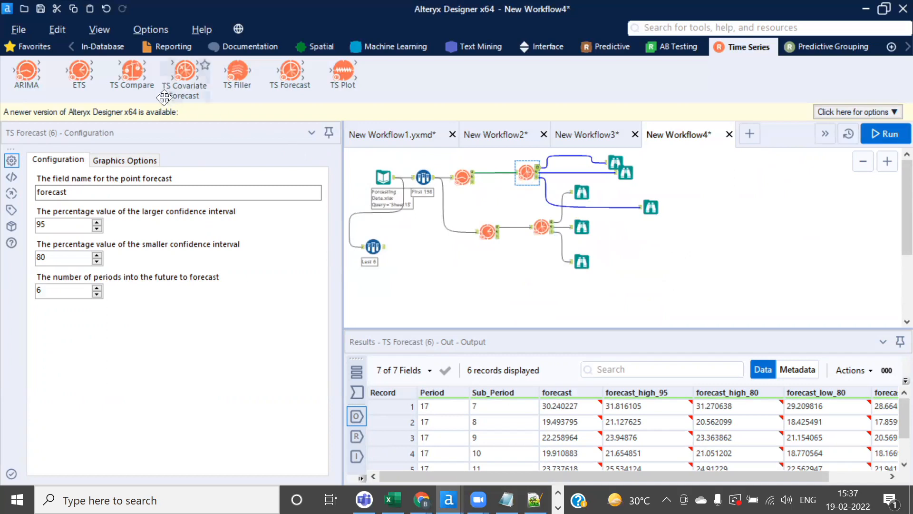
drag(134, 75, 635, 260)
Add a Union tool joining both TS Forecast outputs and wire it into TS Compare
scroll(635, 262, up, 2)
scroll(635, 261, down, 3)
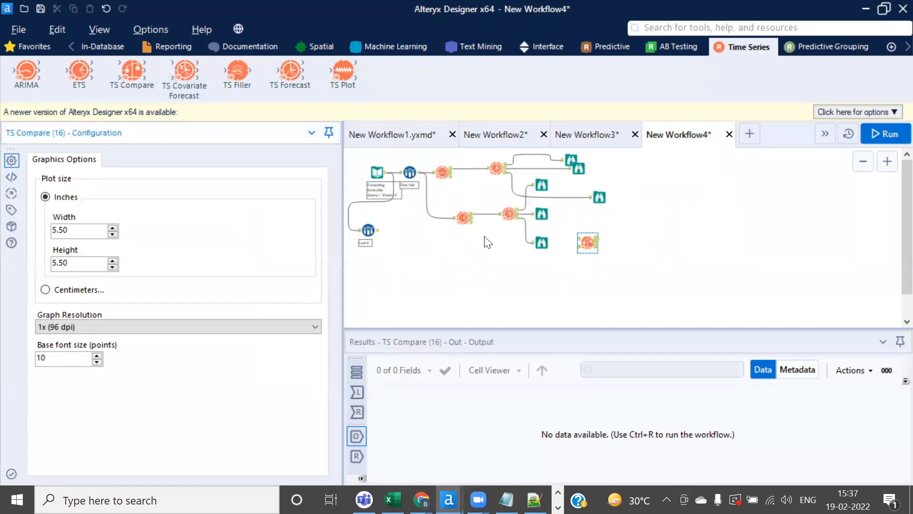
scroll(430, 178, up, 1)
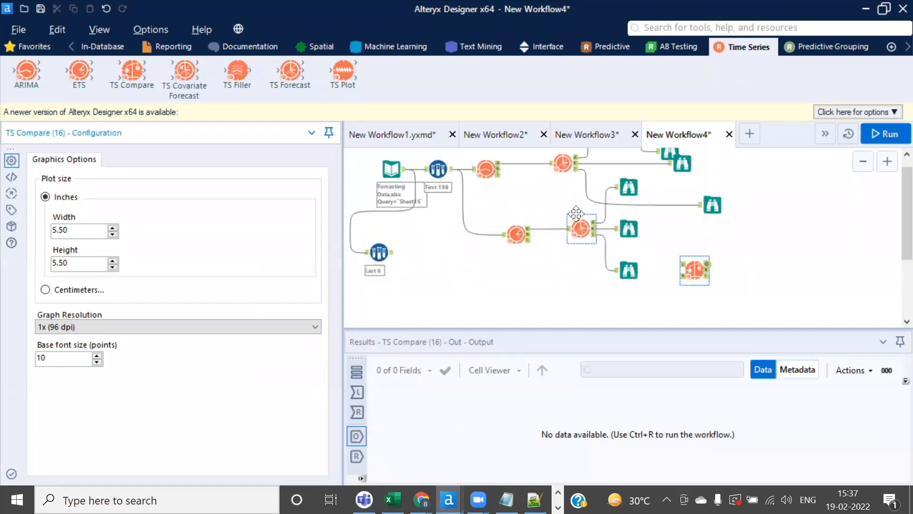
click(72, 46)
click(71, 46)
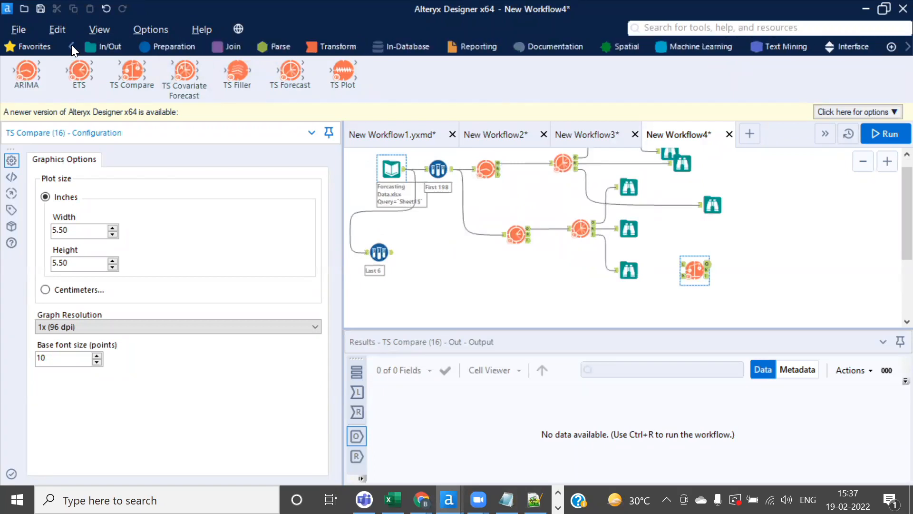
click(230, 46)
drag(343, 72, 588, 288)
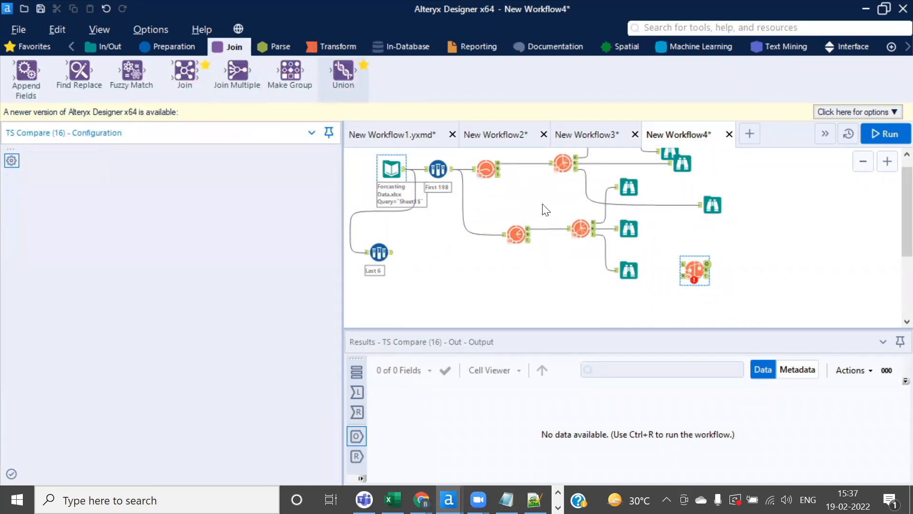
drag(569, 284, 568, 283)
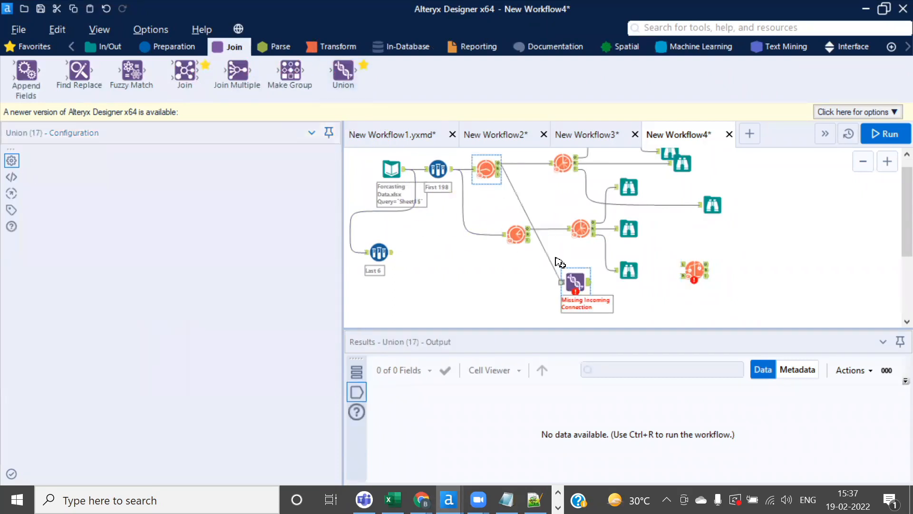
drag(528, 229, 573, 283)
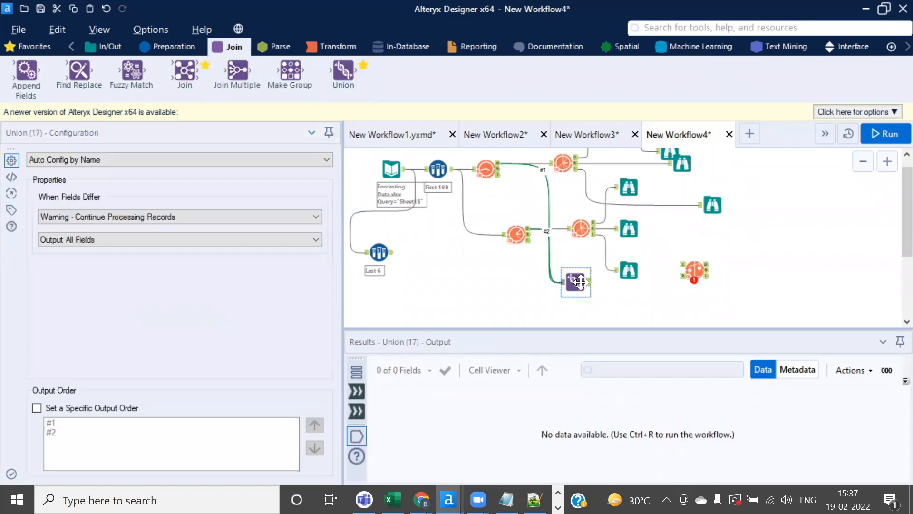
drag(589, 284, 690, 266)
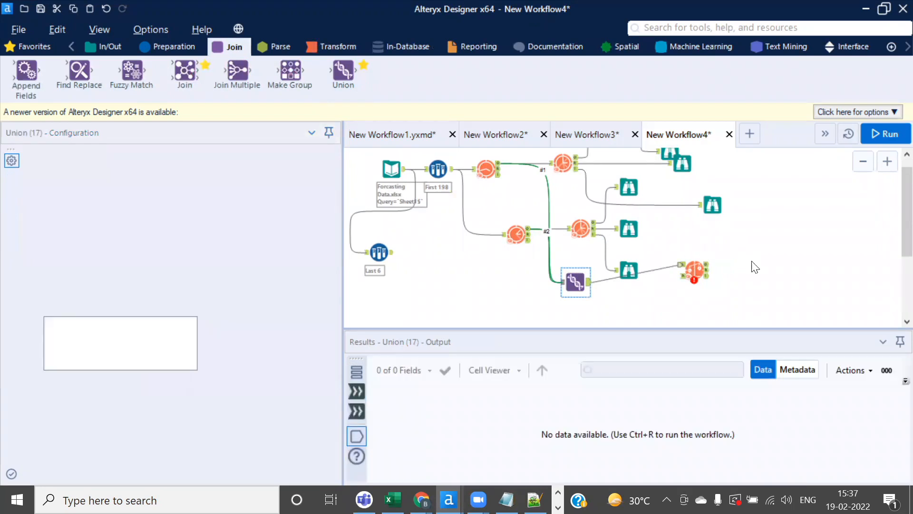
scroll(752, 267, down, 1)
click(698, 251)
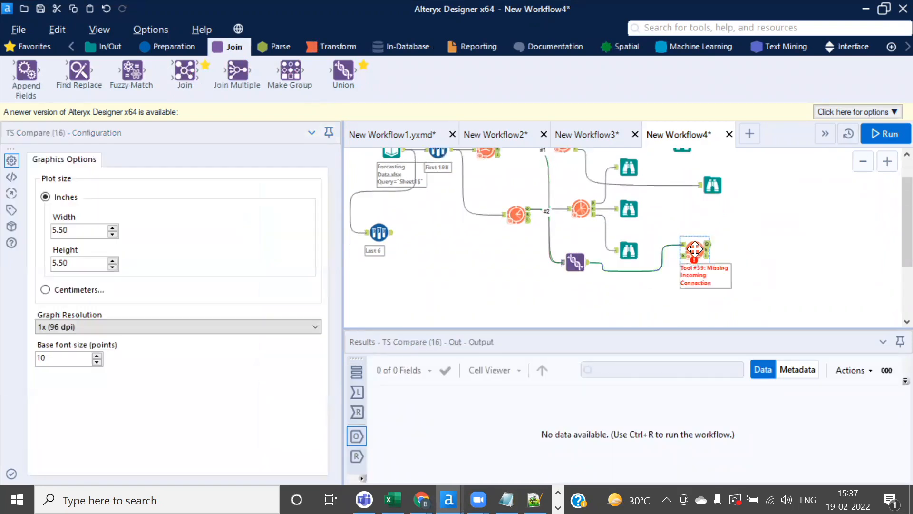
key(alt+Tab)
click(197, 205)
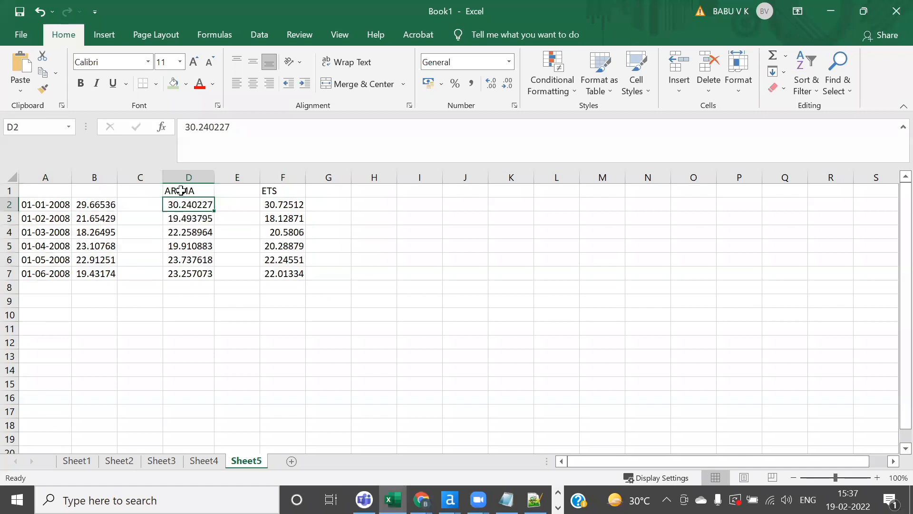
click(181, 191)
click(192, 177)
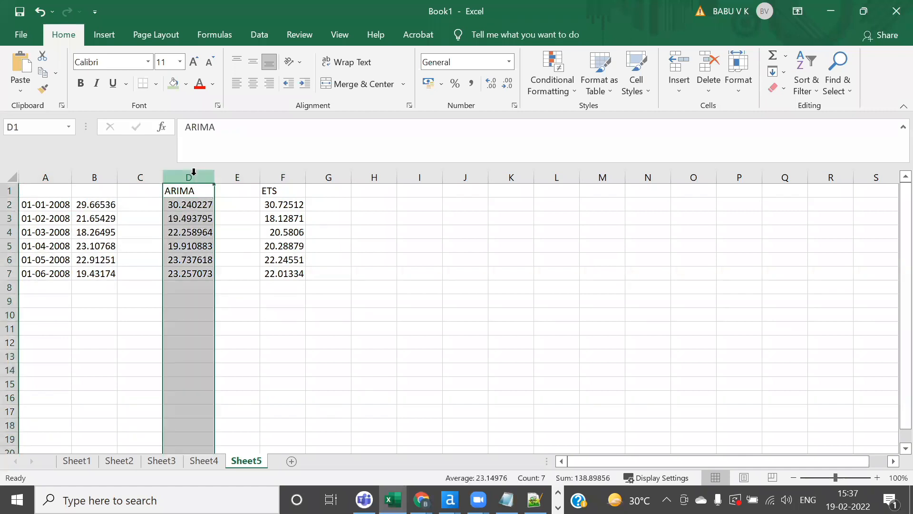
click(274, 176)
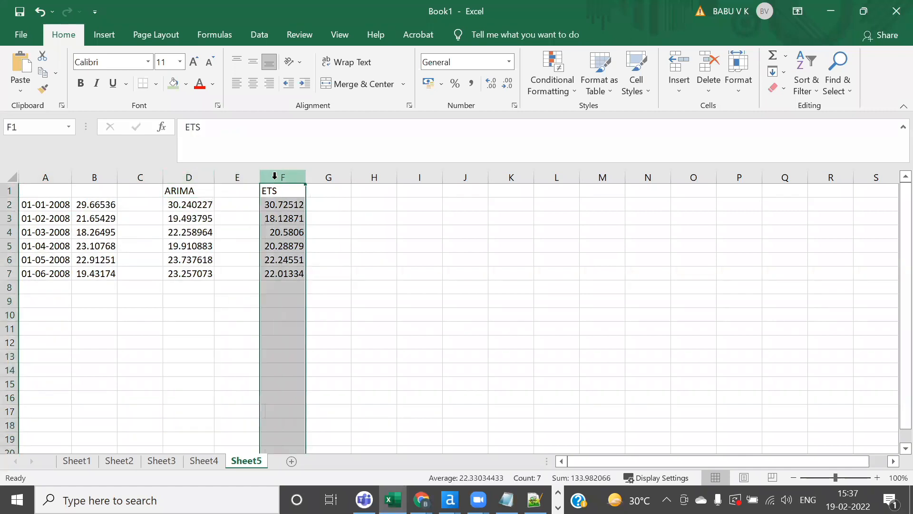
drag(186, 190, 283, 190)
key(alt+Tab)
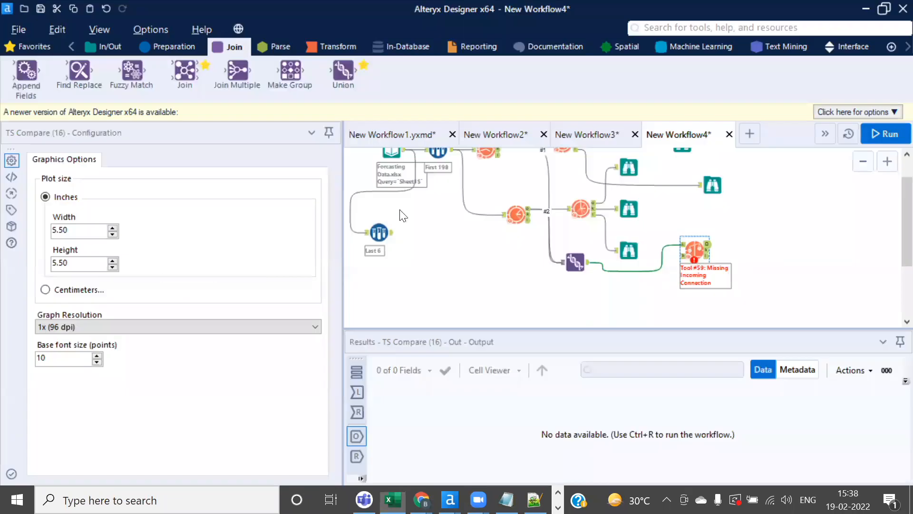
key(alt+Tab)
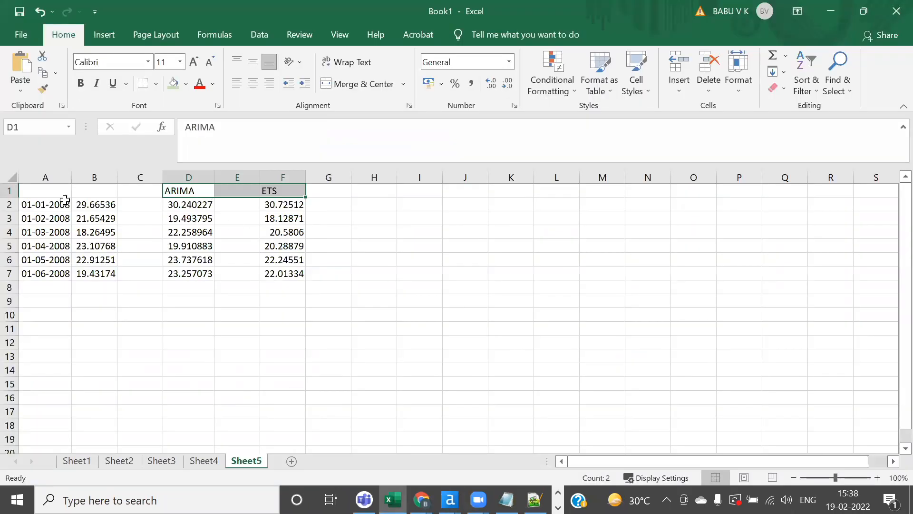
drag(26, 206, 102, 273)
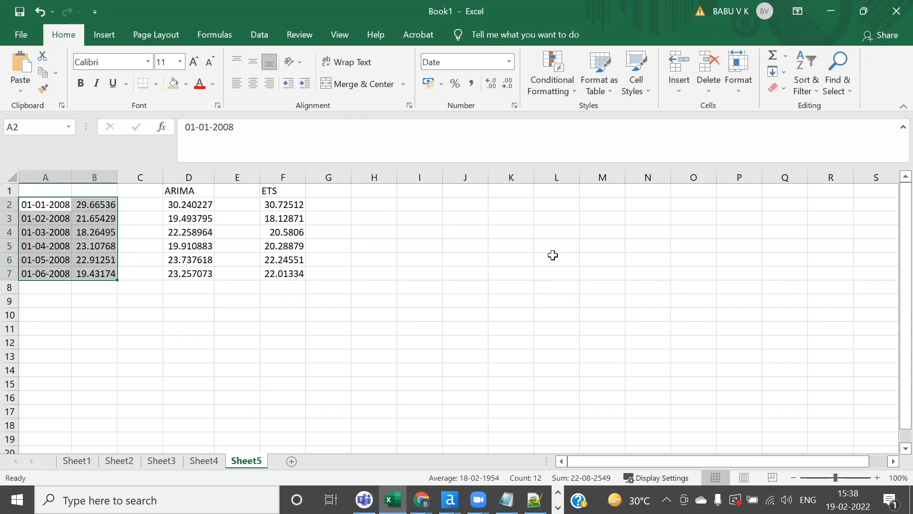
key(alt+Tab)
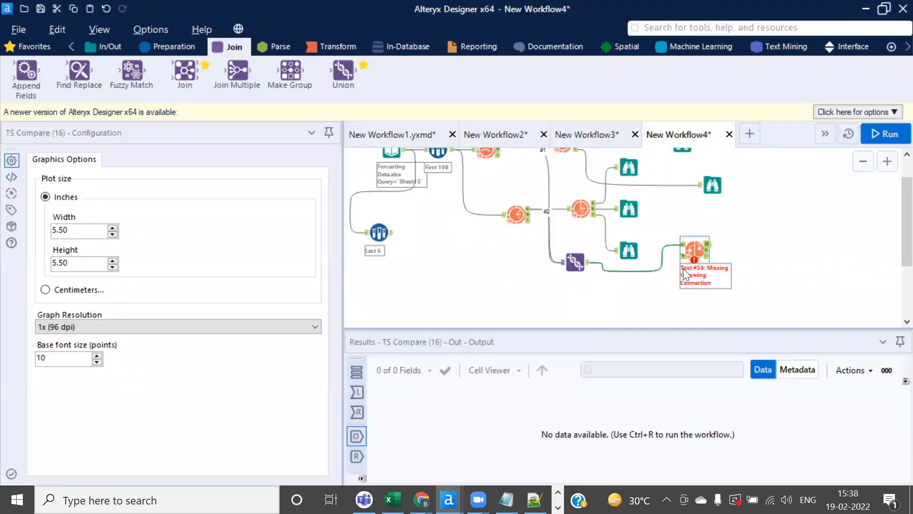
Connect Last 6 into TS Compare's second input, add a Browse after it, and run
drag(694, 249, 688, 275)
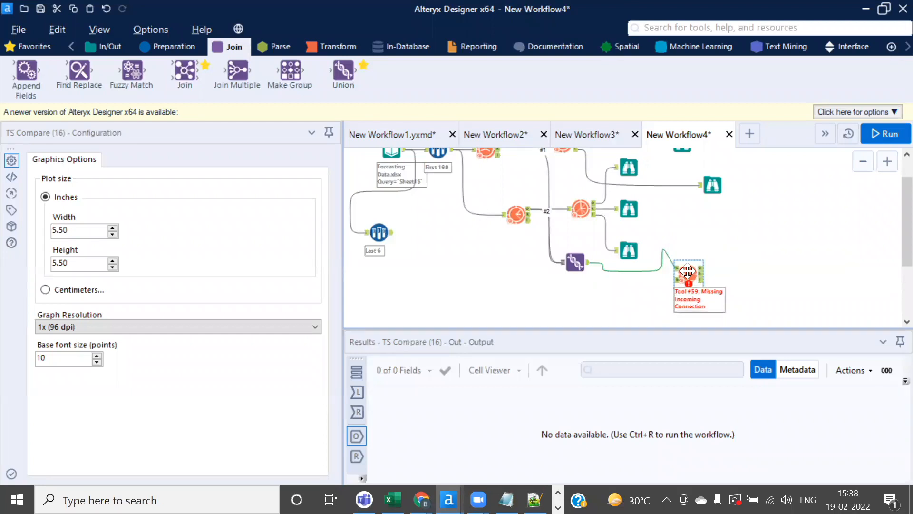
scroll(687, 268, down, 1)
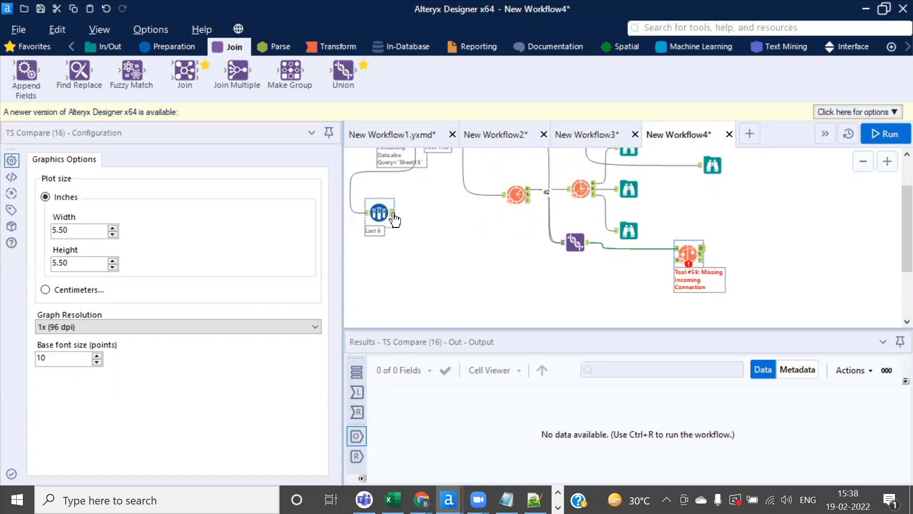
drag(394, 217, 676, 259)
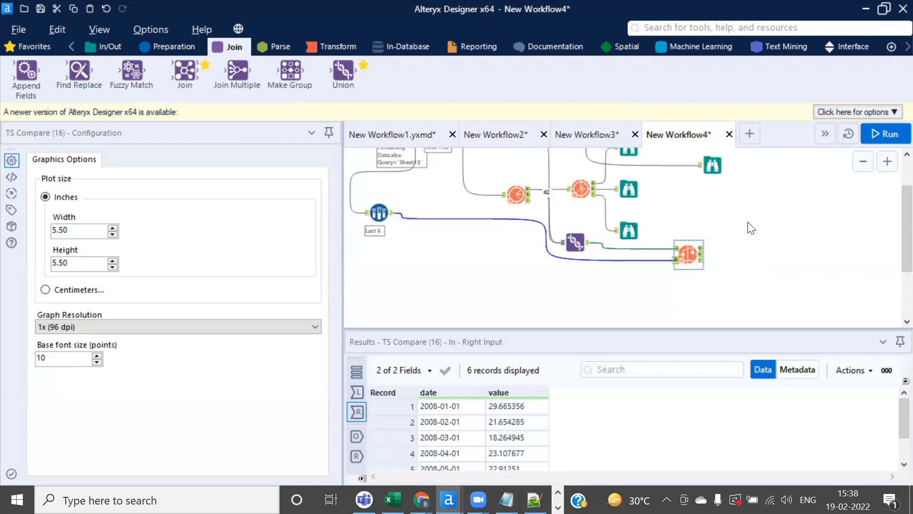
click(115, 45)
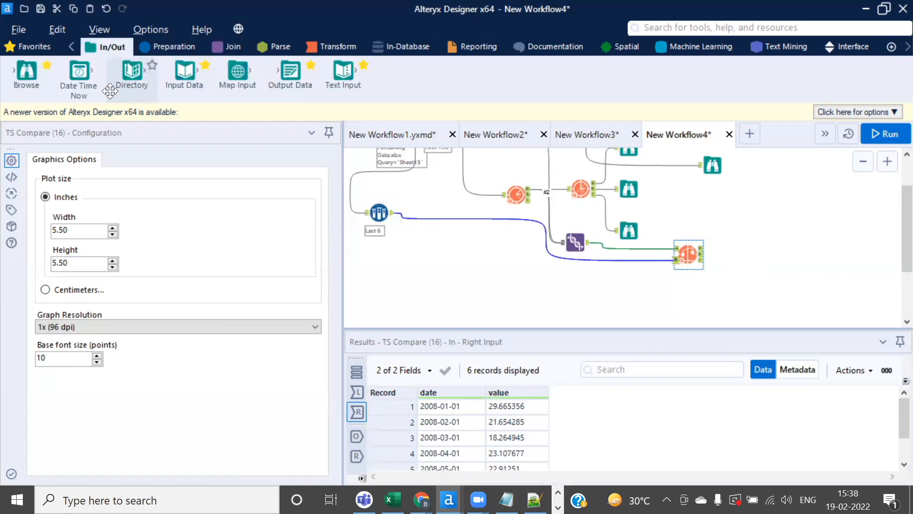
drag(27, 72, 740, 248)
click(687, 257)
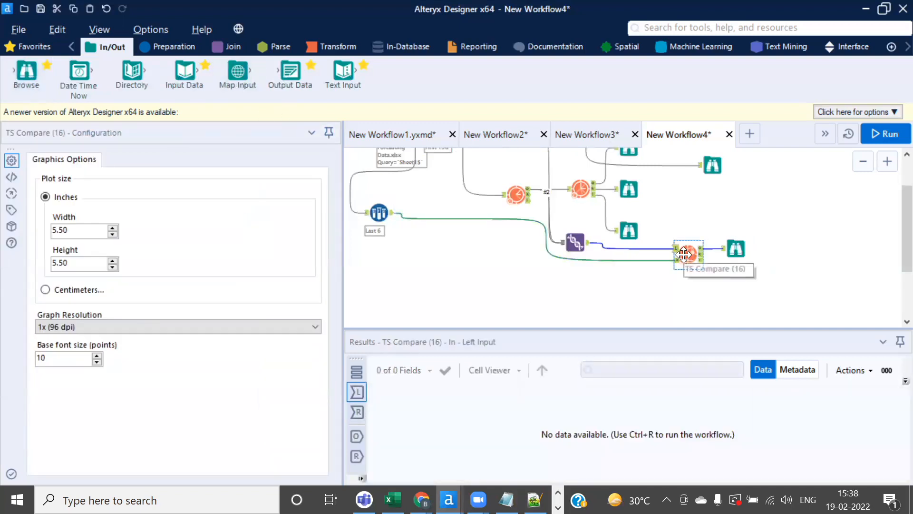
click(379, 214)
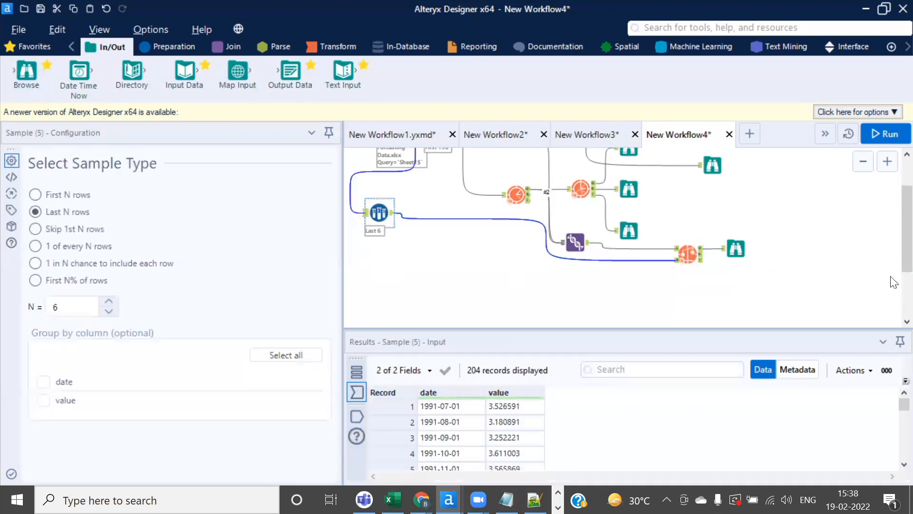
click(890, 139)
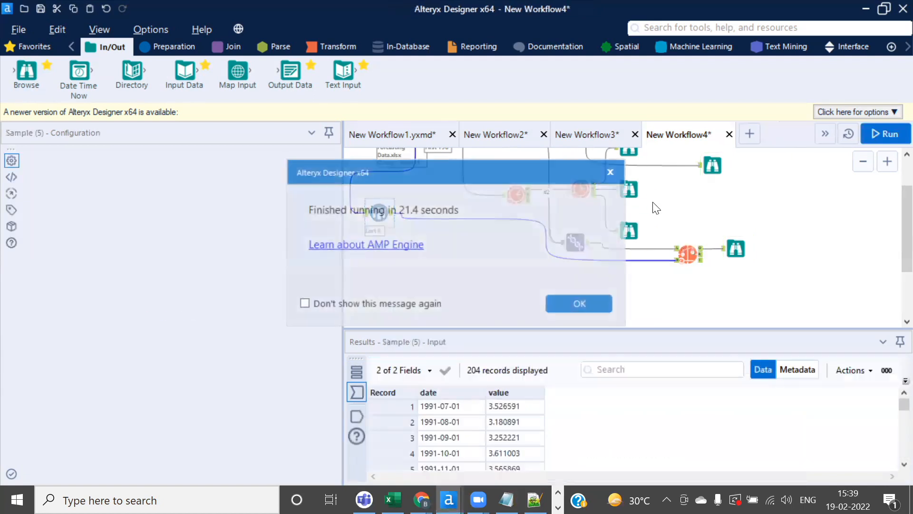
Review the comparison and first forecast outputs, checking forecast precision against Excel
click(579, 301)
click(737, 248)
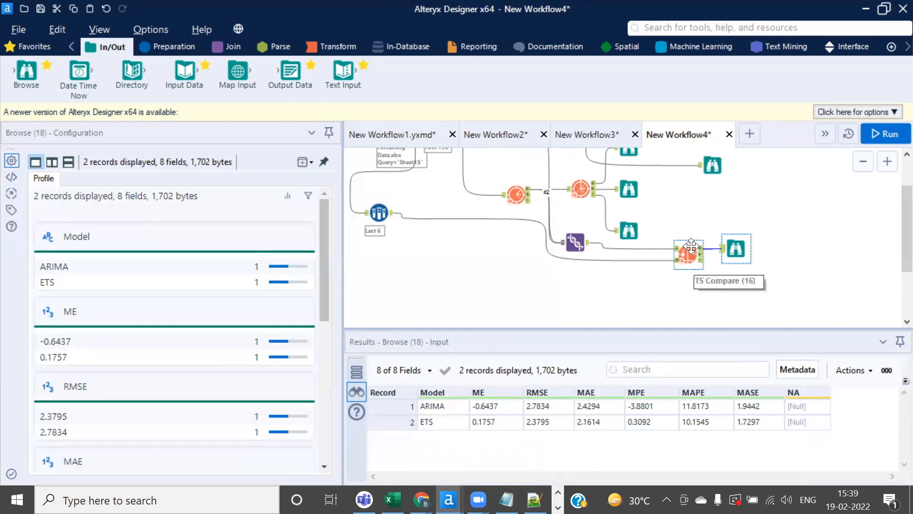
scroll(691, 246, up, 2)
scroll(634, 193, up, 4)
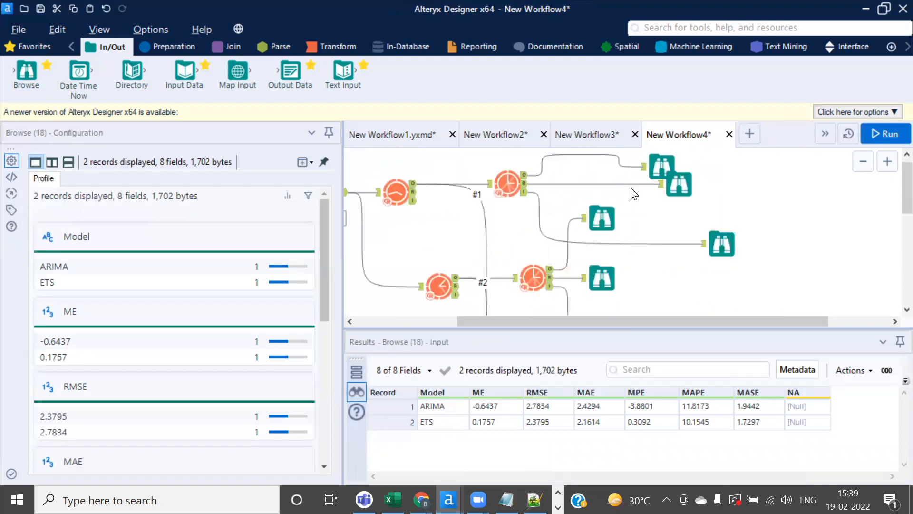
scroll(634, 193, down, 2)
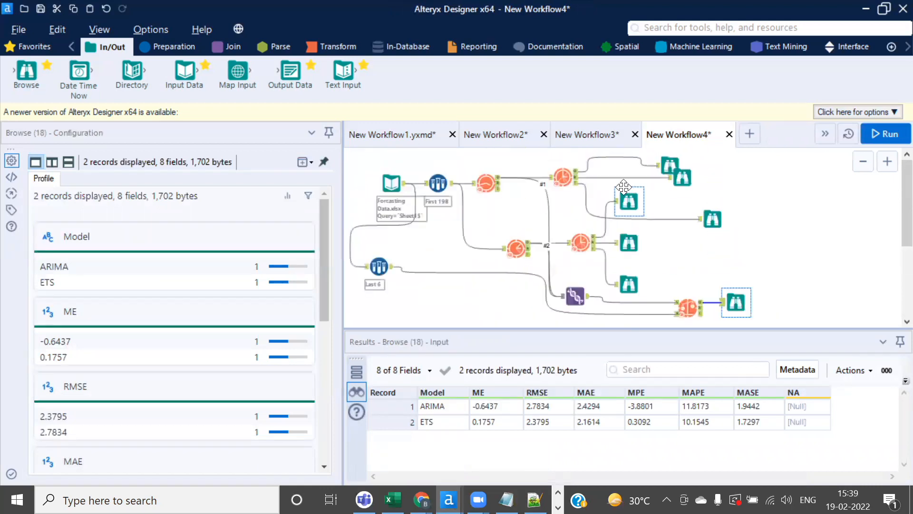
click(580, 178)
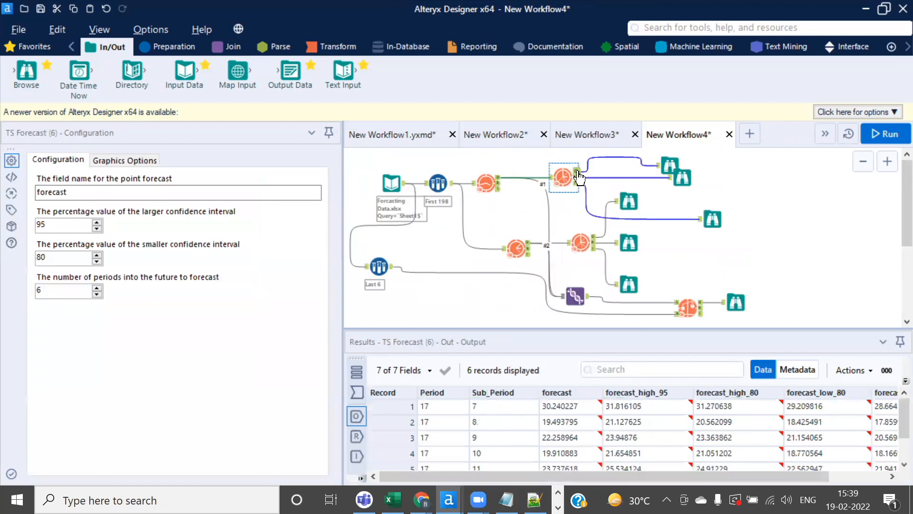
drag(586, 326, 586, 264)
click(563, 341)
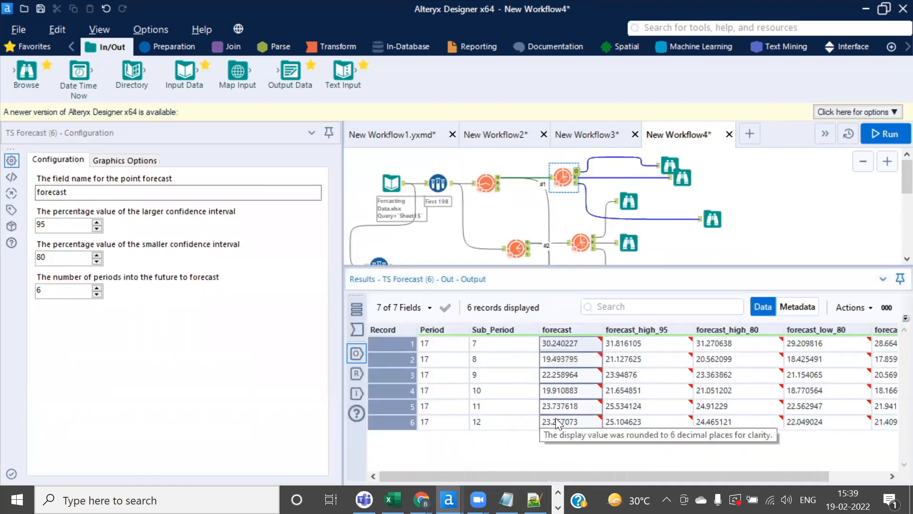
key(alt+Tab)
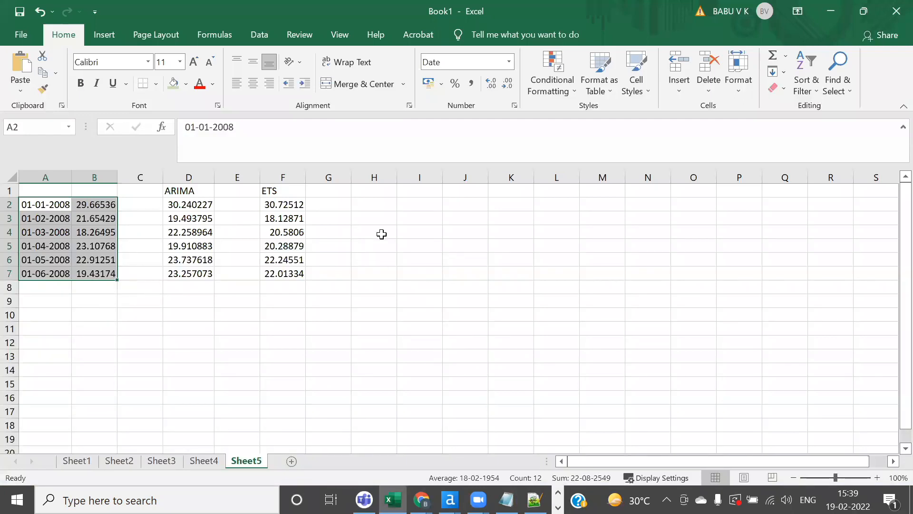
key(alt+Tab)
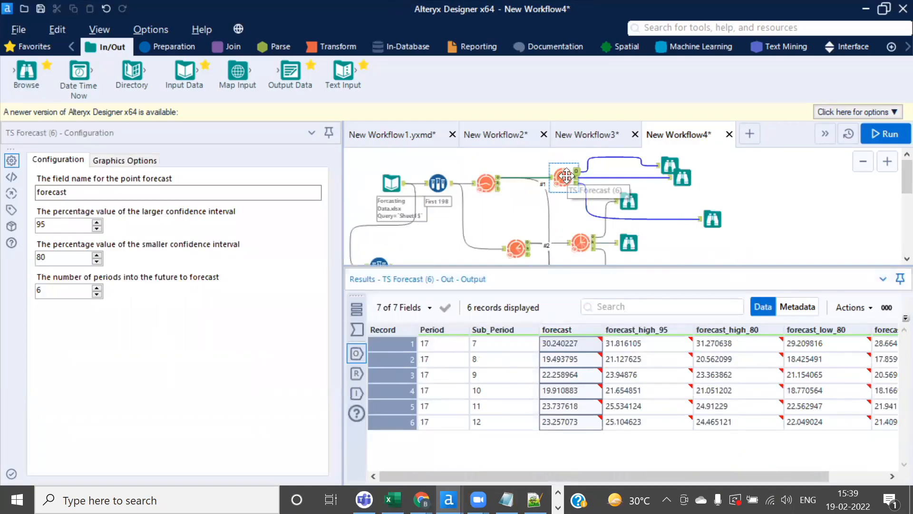
Inspect the second forecast's output, the Last 6 holdout rows and the comparison results
scroll(571, 199, down, 1)
click(581, 222)
scroll(607, 225, down, 3)
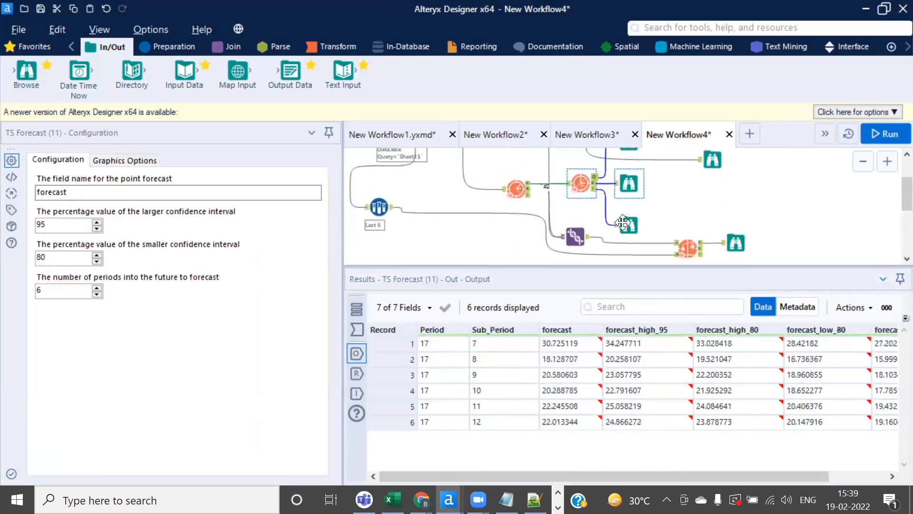
click(379, 187)
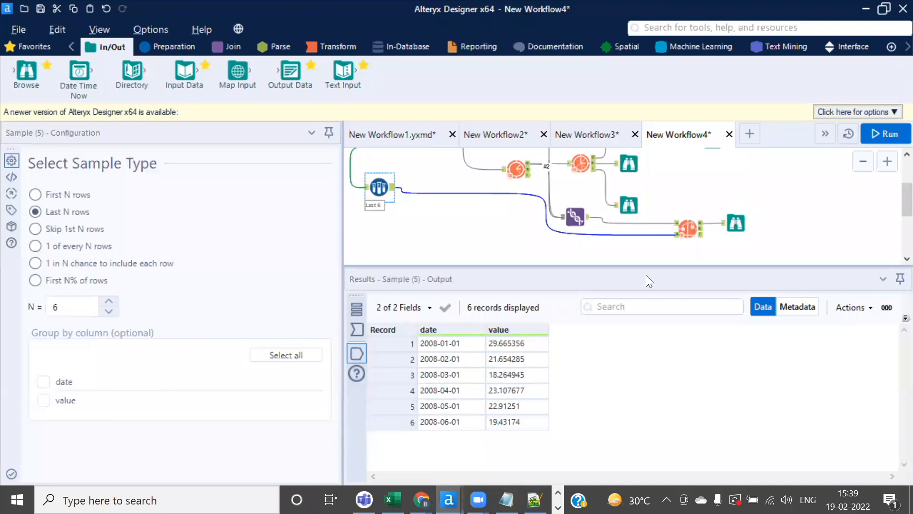
drag(630, 265, 627, 341)
click(688, 228)
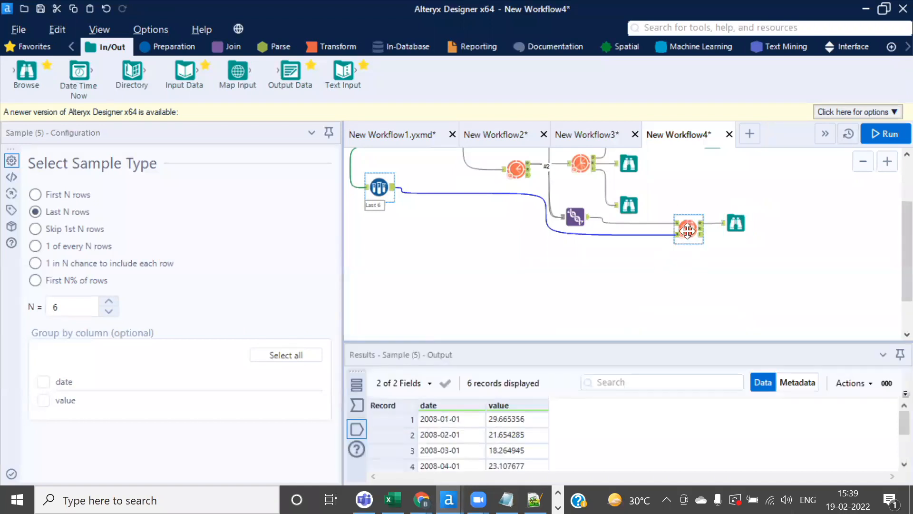
scroll(685, 214, up, 3)
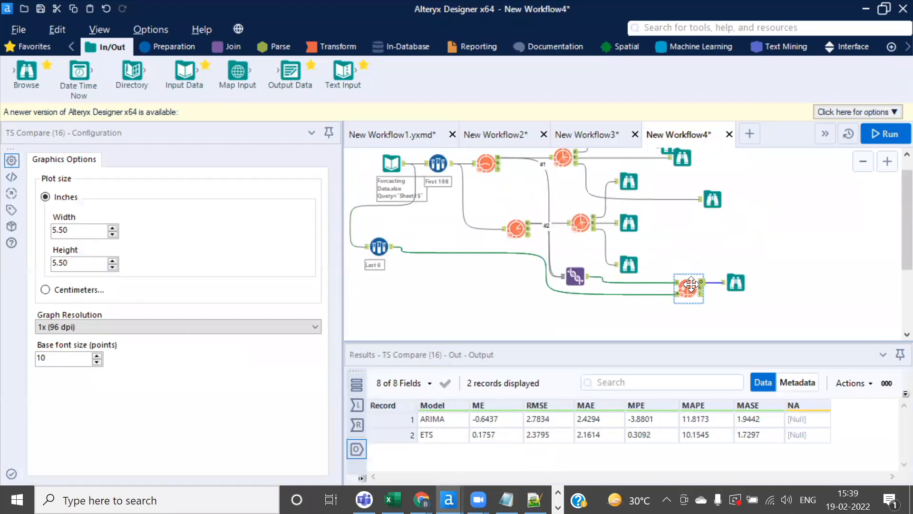
click(379, 246)
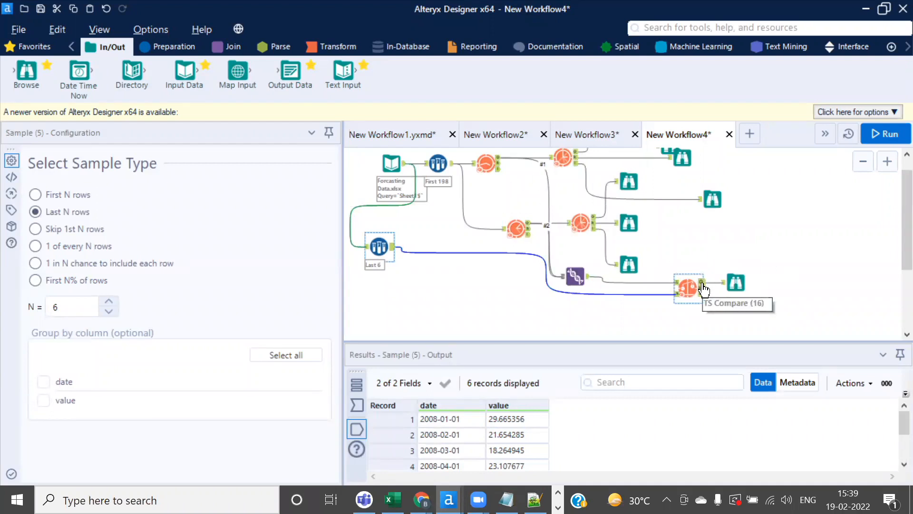
scroll(604, 199, up, 1)
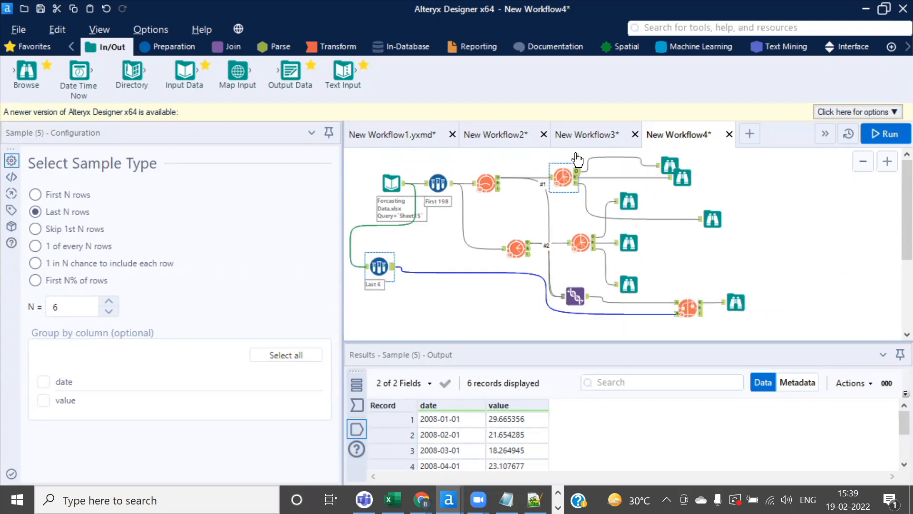
click(602, 233)
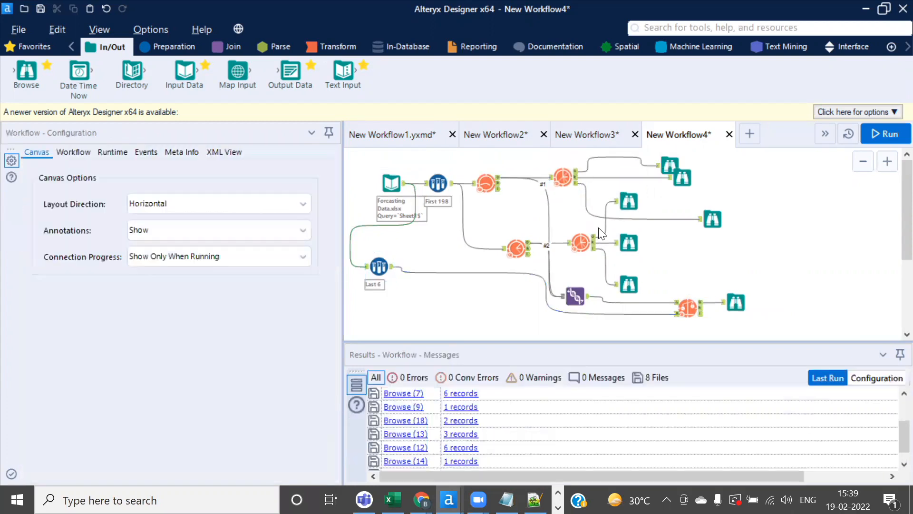
Revisit the ARIMA model and 6-period forecast outputs, profiling the forecast column
click(574, 178)
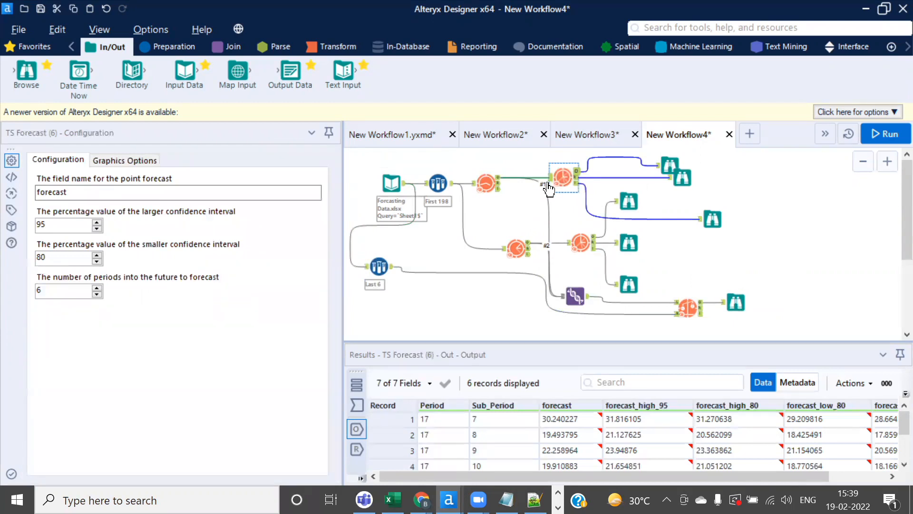
click(485, 181)
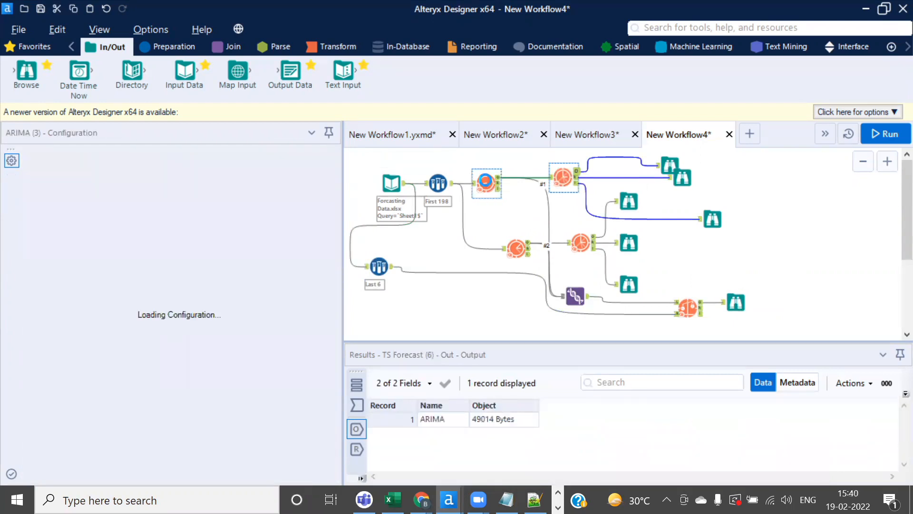
click(691, 305)
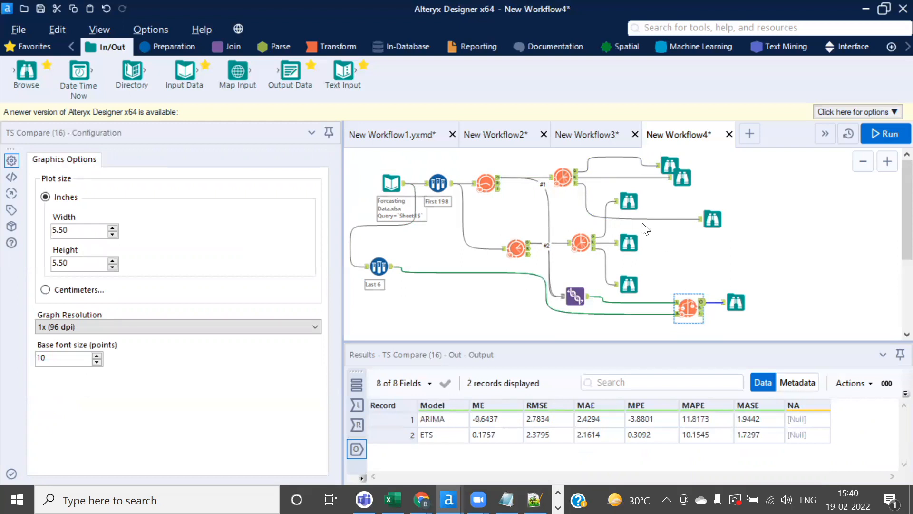
click(577, 180)
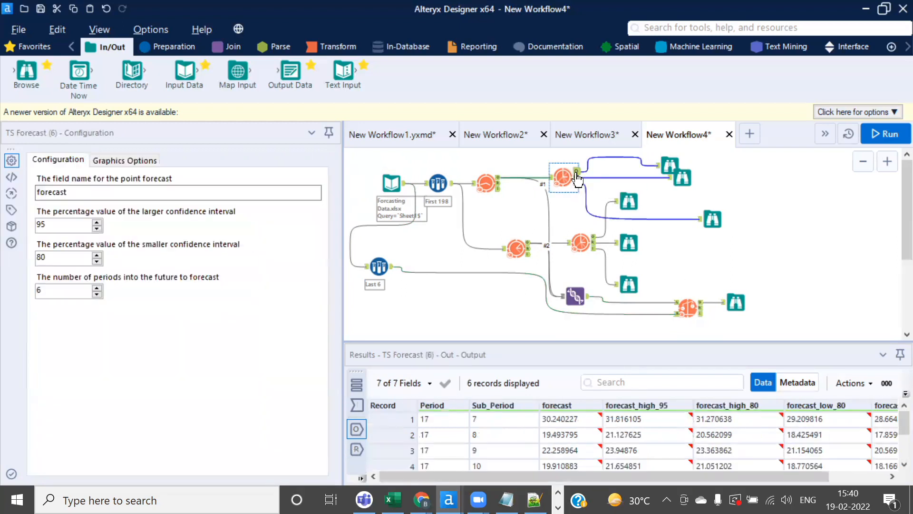
click(665, 161)
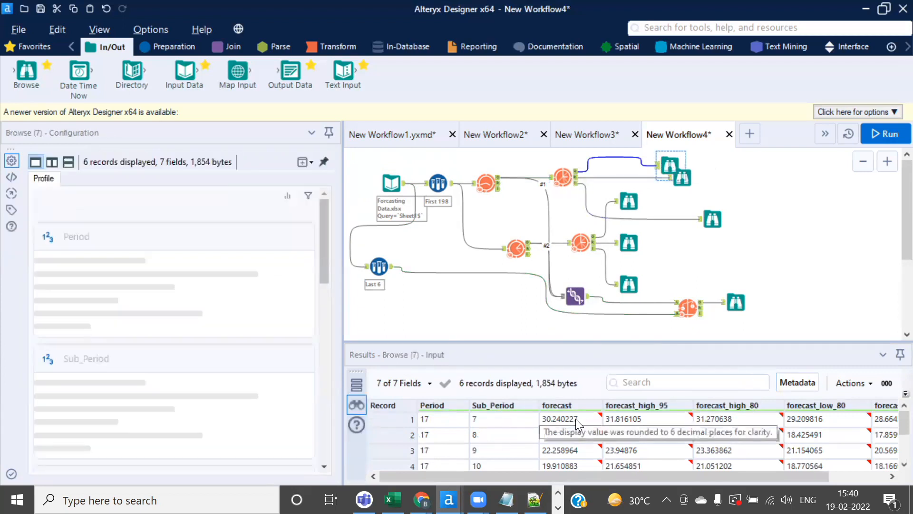
scroll(568, 468, down, 1)
click(557, 404)
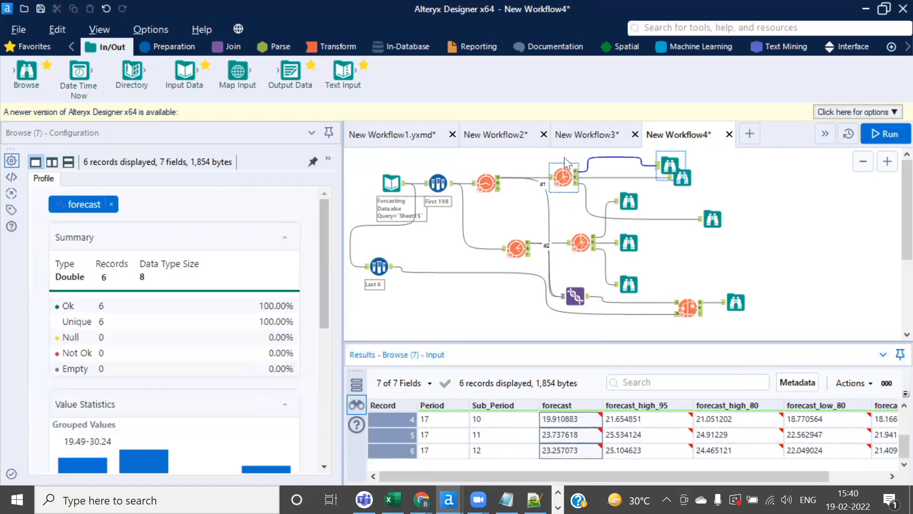
click(562, 175)
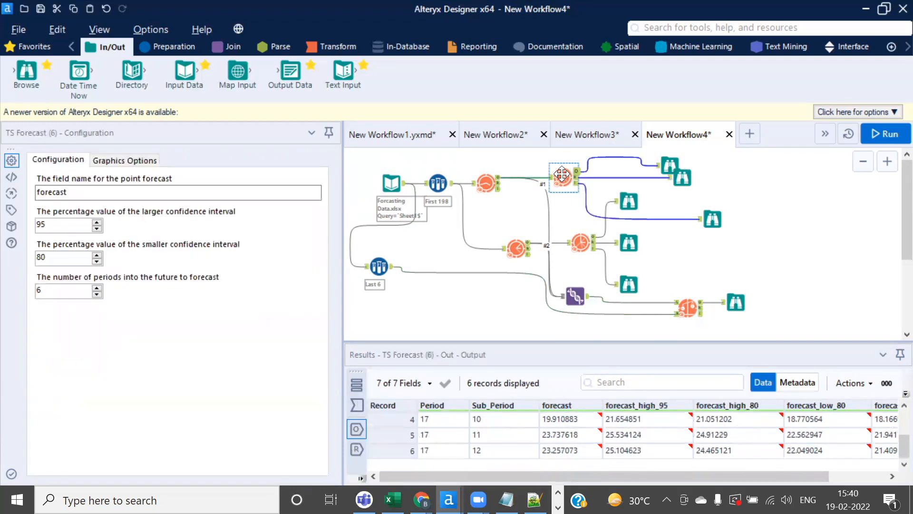
click(687, 312)
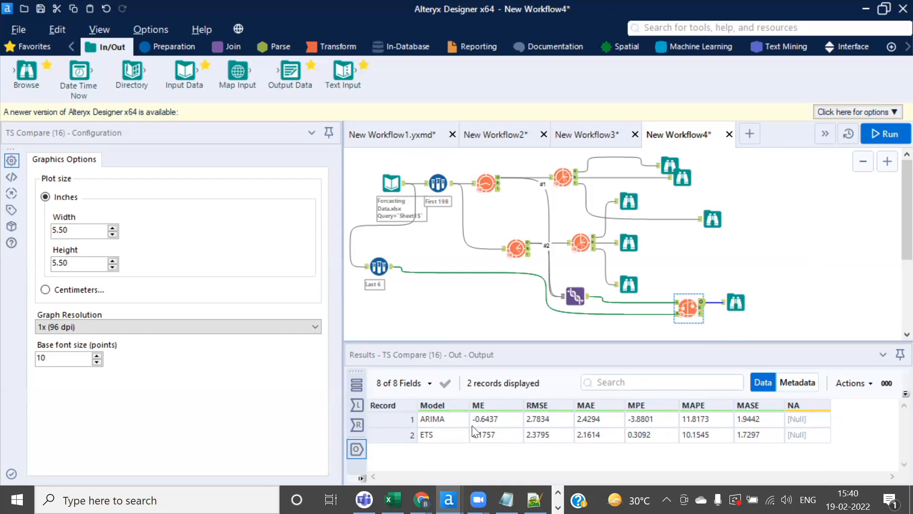
Highlight ARIMA versus ETS accuracy: RMSE 2.7834 vs 2.3795, MAPE 11.8173 vs 10.1545
click(447, 421)
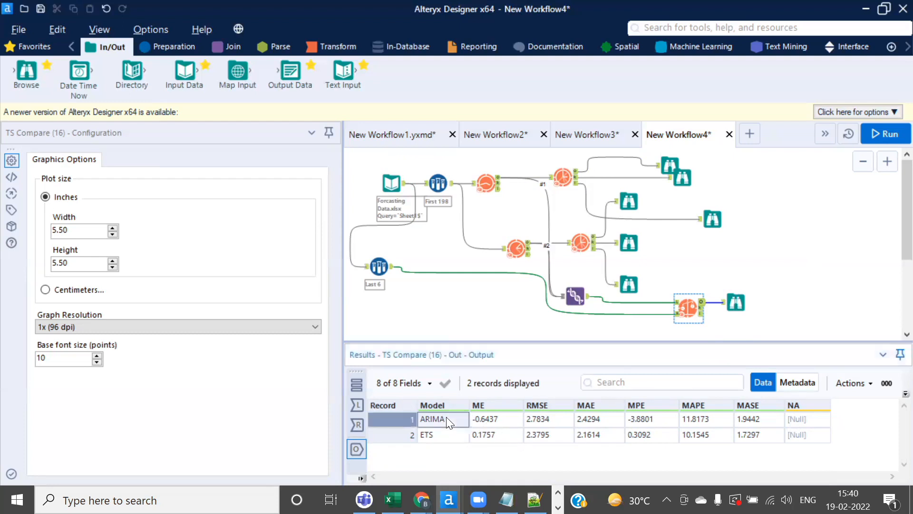
click(487, 420)
click(546, 418)
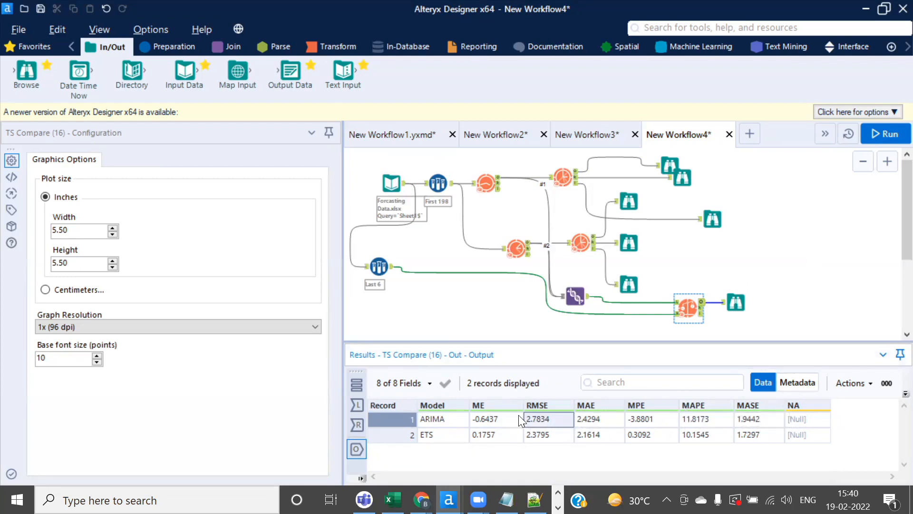
drag(512, 420, 761, 440)
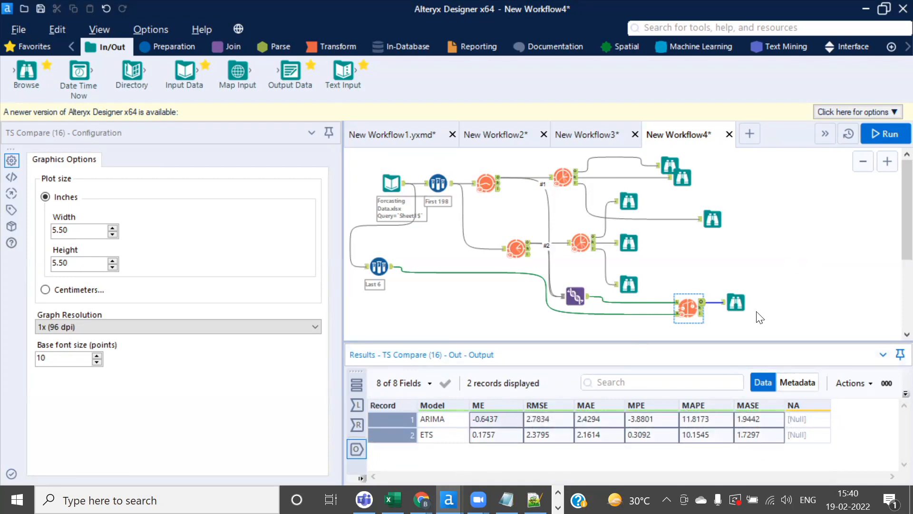
click(739, 303)
scroll(761, 280, down, 2)
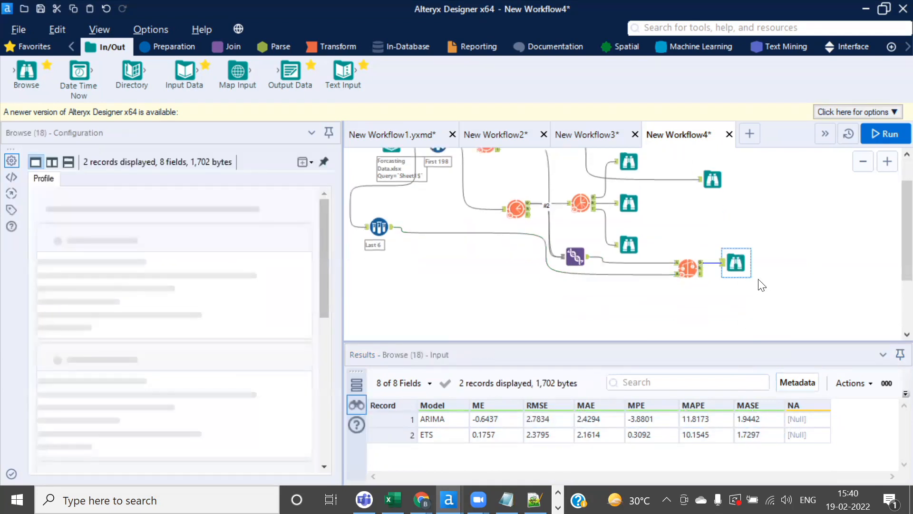
Add browses to every TS Compare output and rerun to get the ARIMA/ETS Actual vs. Forecast chart
right_click(689, 268)
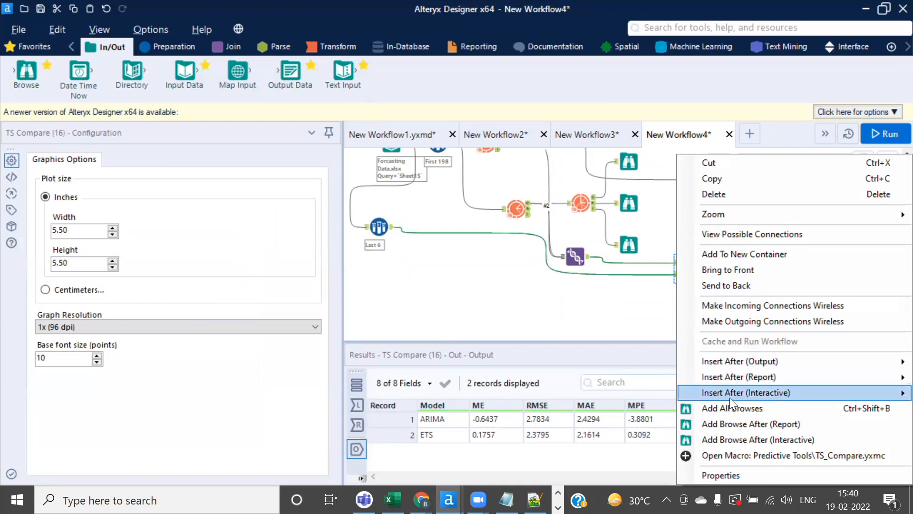
click(729, 409)
click(874, 134)
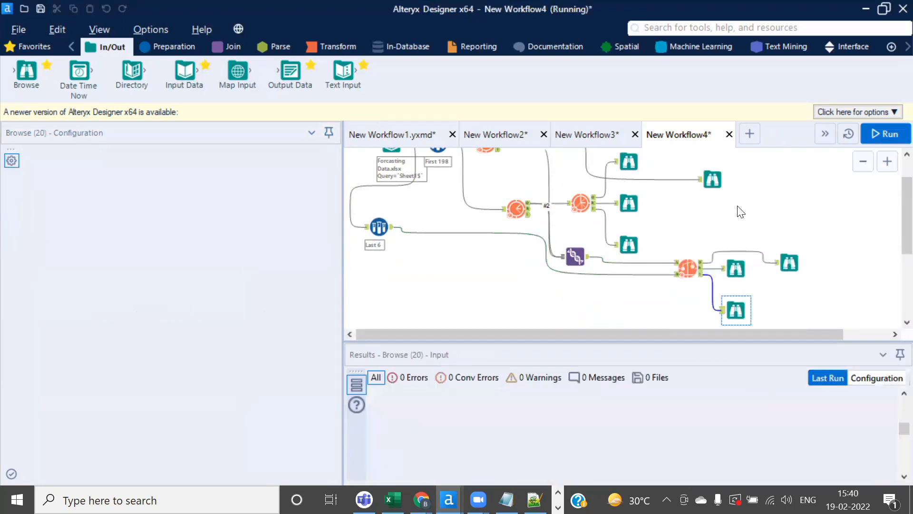
scroll(713, 287, up, 3)
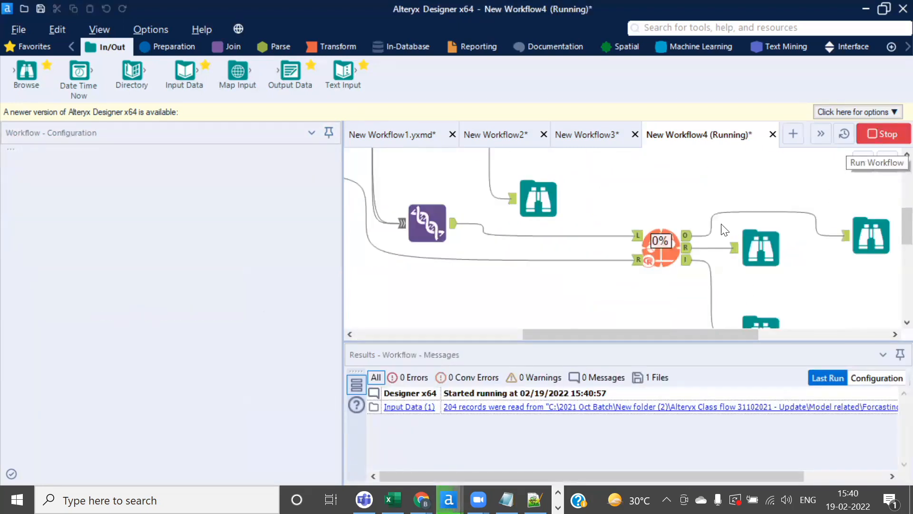
drag(687, 332, 760, 332)
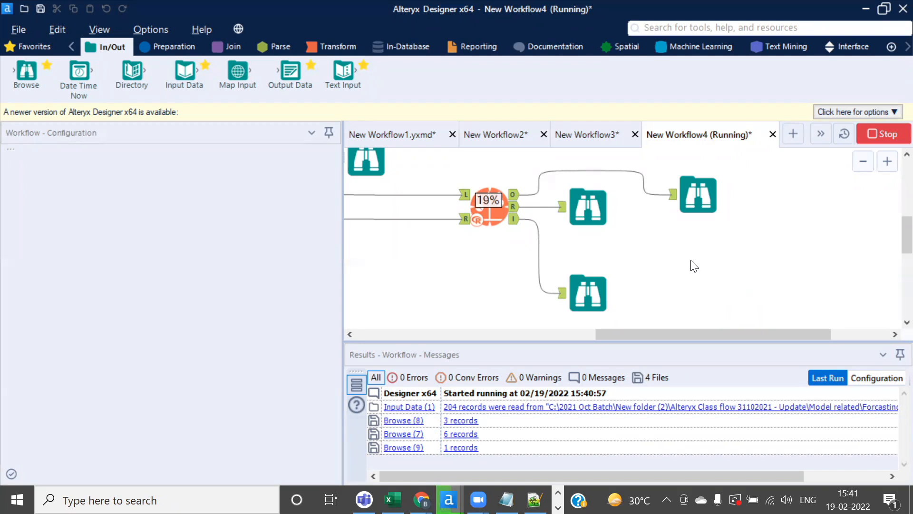
click(489, 211)
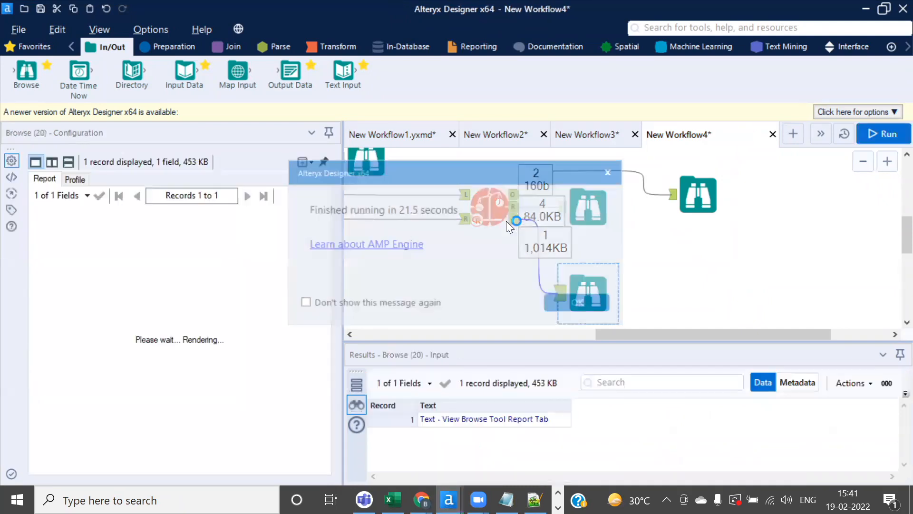
click(579, 299)
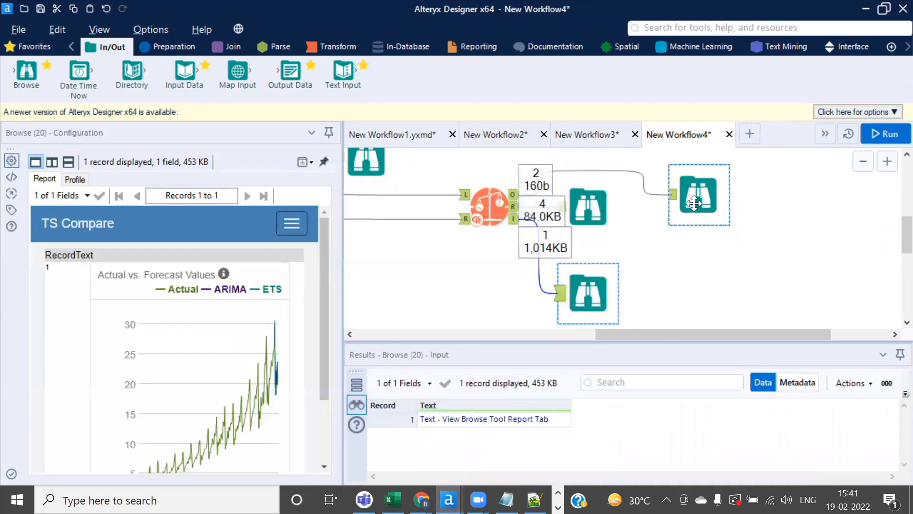
click(584, 200)
click(585, 200)
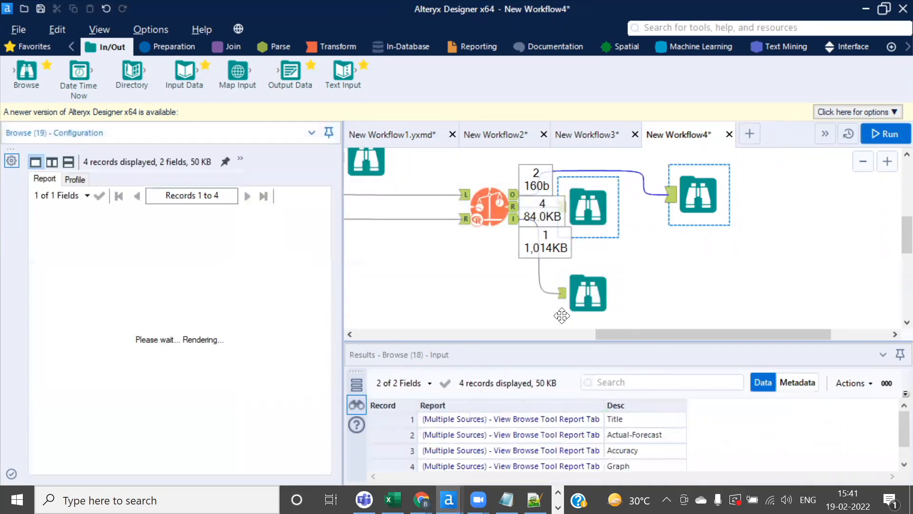
drag(546, 340, 548, 285)
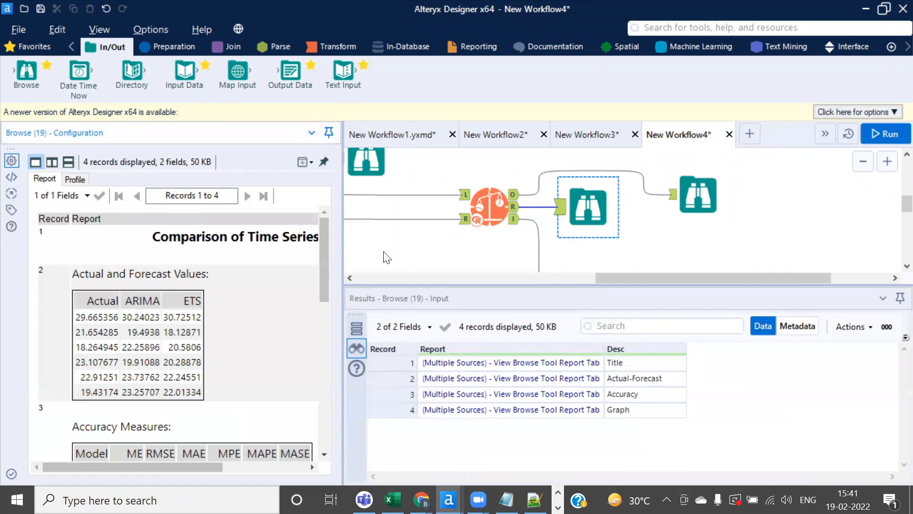
drag(367, 243, 392, 272)
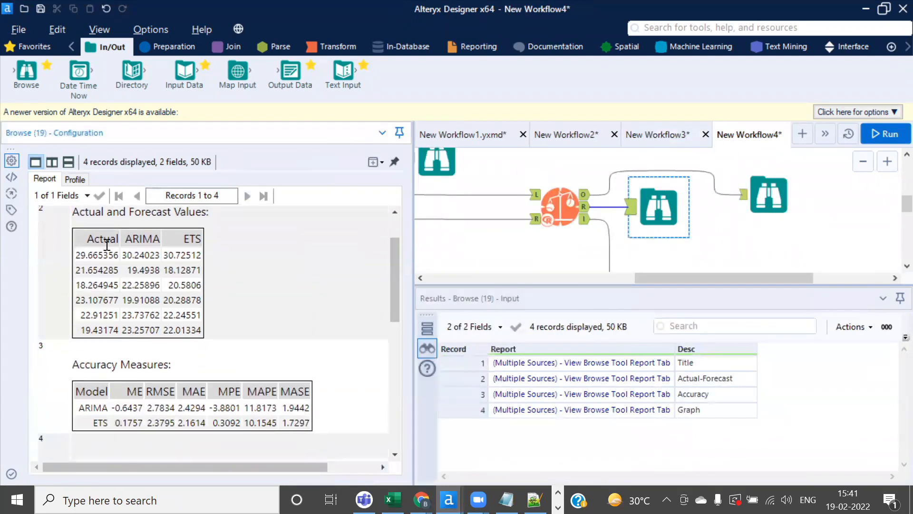
drag(85, 237, 201, 328)
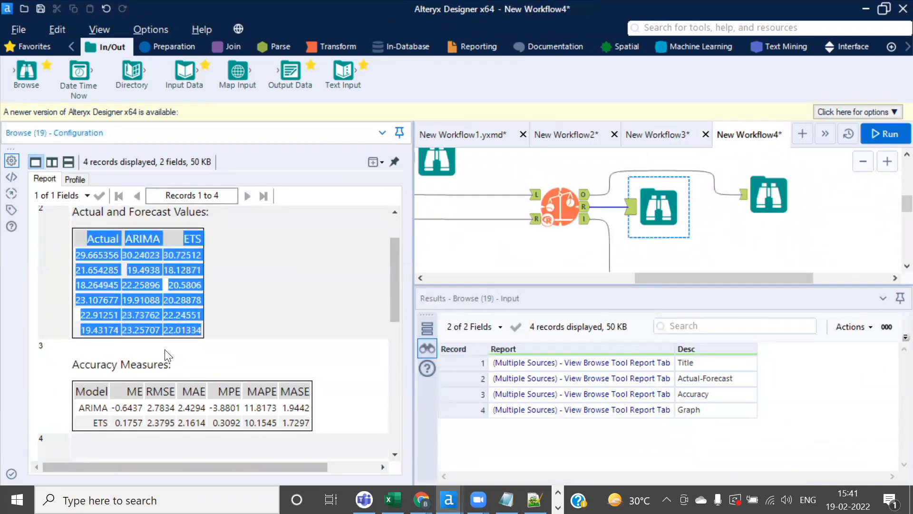
drag(85, 407, 343, 412)
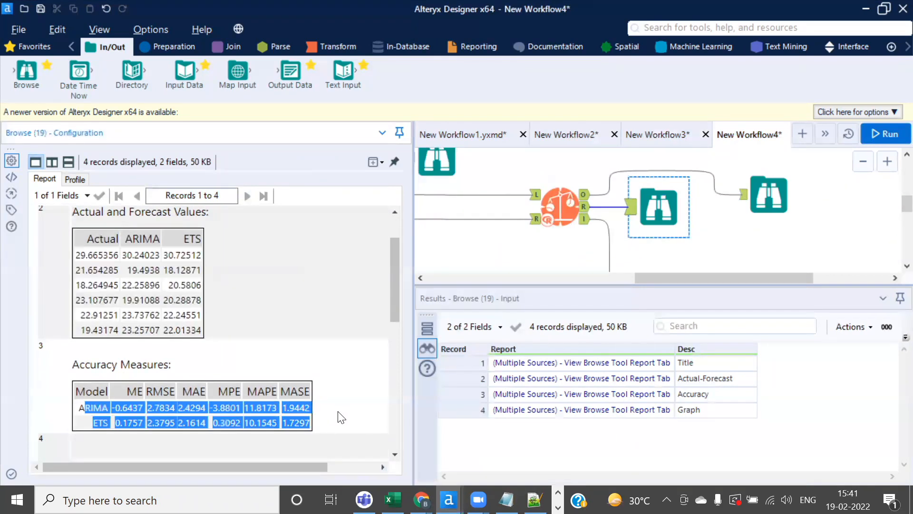
click(97, 257)
drag(97, 257, 206, 323)
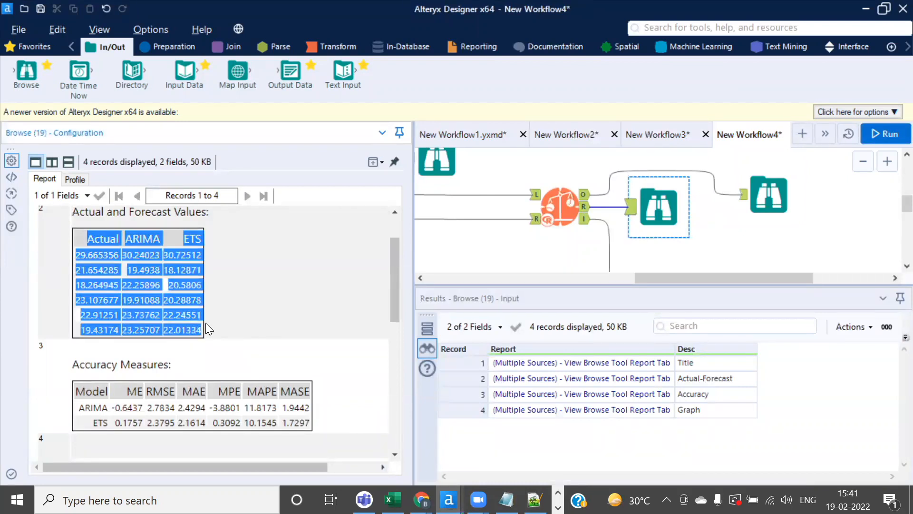
key(alt+Tab)
click(449, 191)
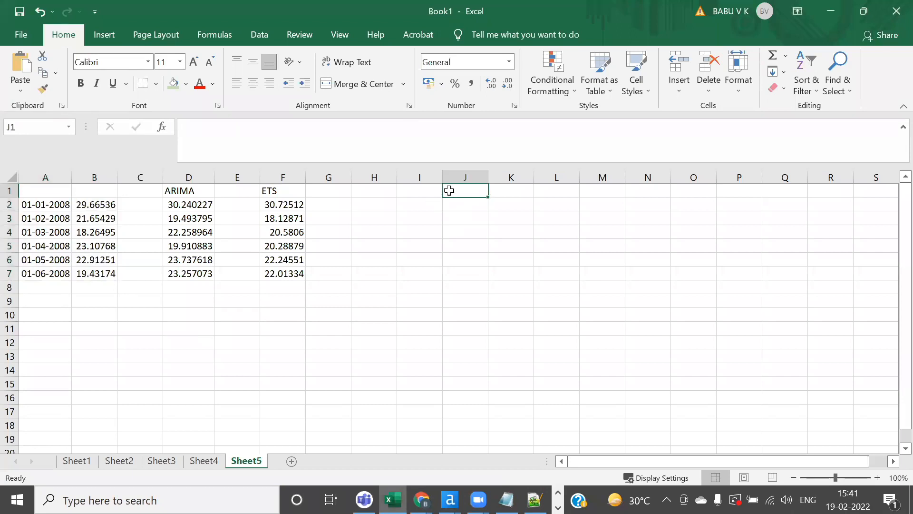
key(ctrl+v)
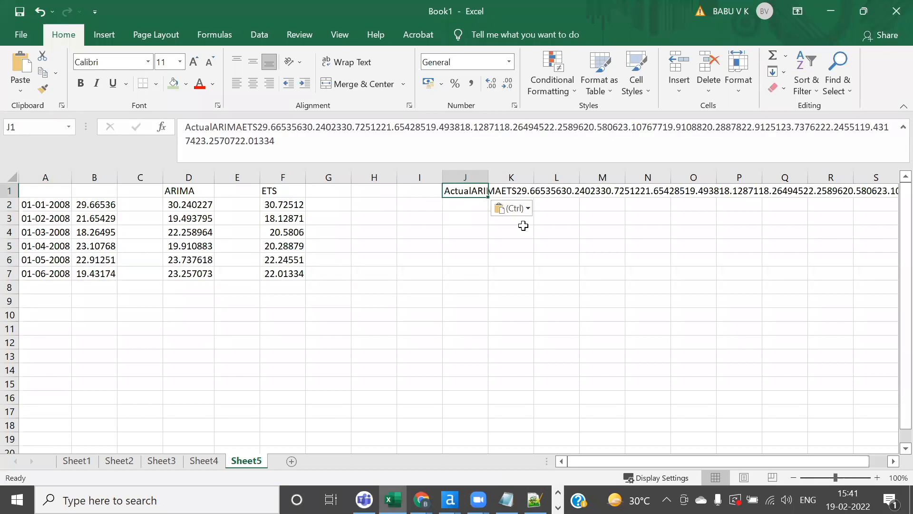
key(ctrl+z)
key(alt+Tab)
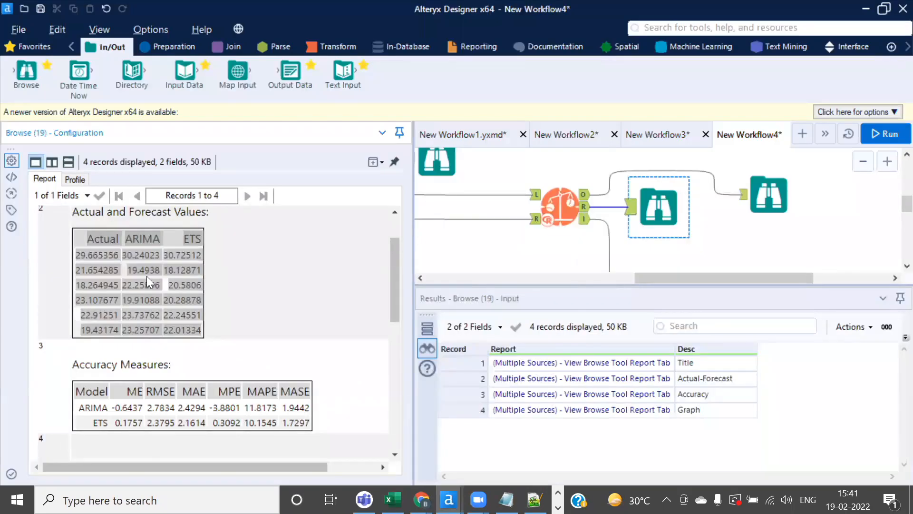
Inspect the ARIMA accuracy row and the ME and MAPE columns in the report's accuracy table
click(150, 283)
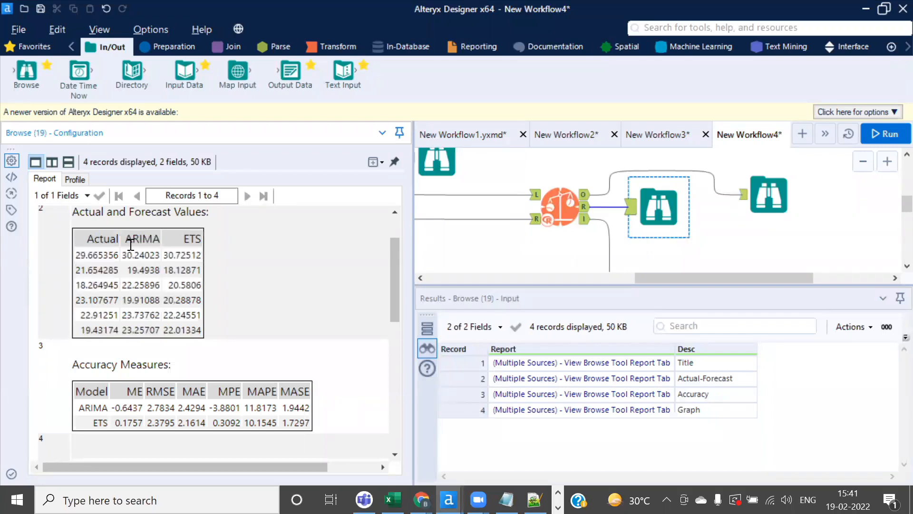
drag(110, 407, 311, 421)
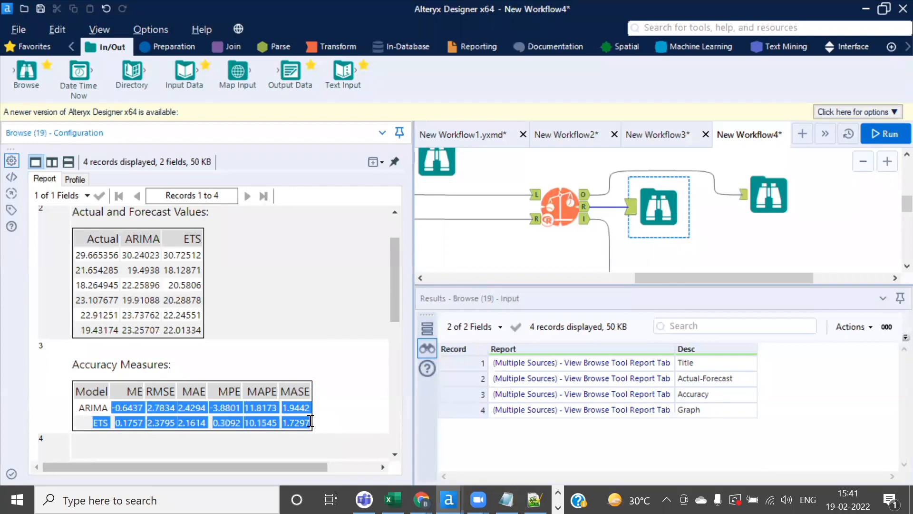
click(299, 421)
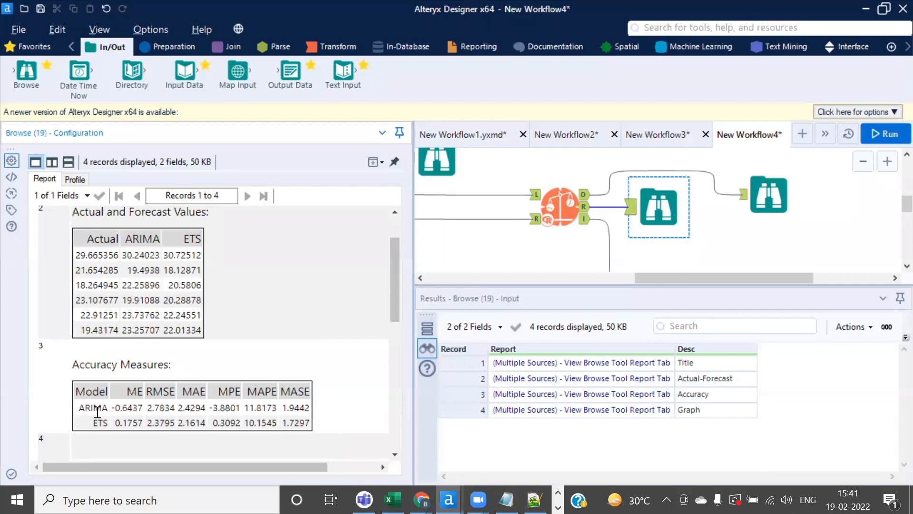
scroll(336, 413, down, 3)
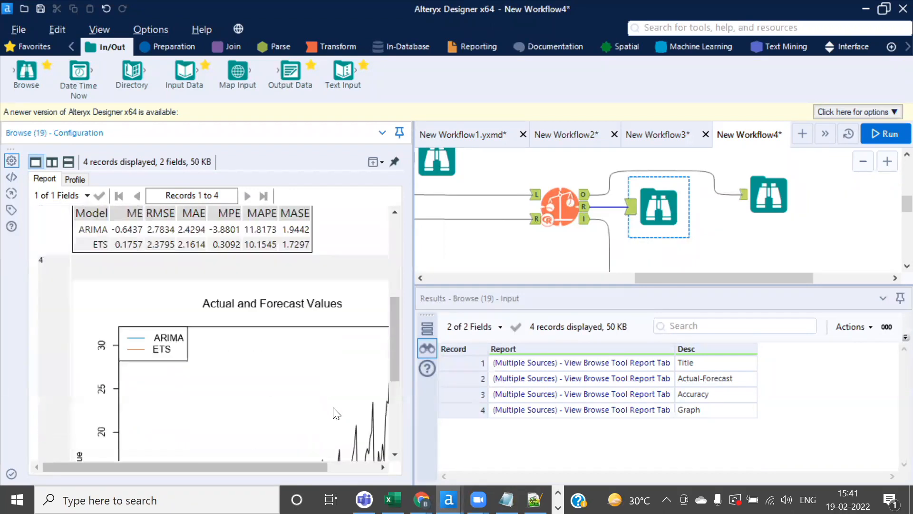
scroll(334, 410, down, 3)
scroll(285, 371, up, 2)
scroll(252, 332, down, 2)
scroll(250, 314, up, 5)
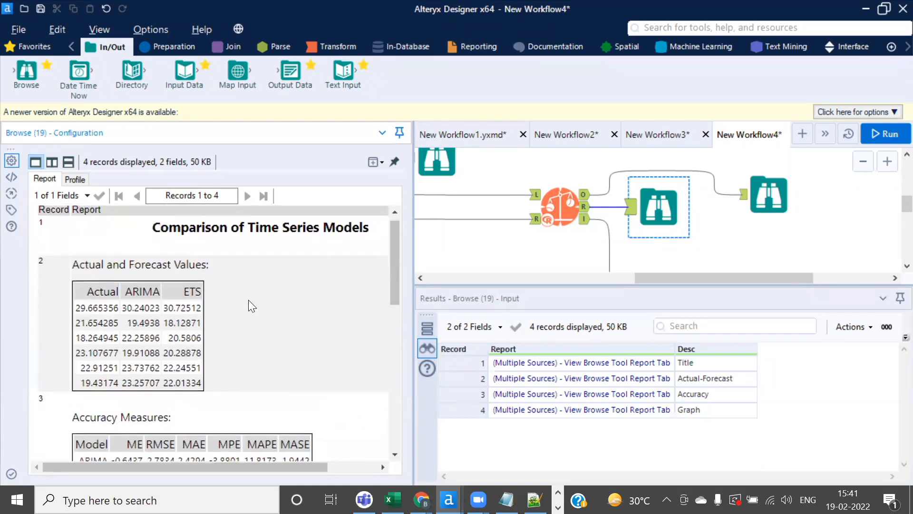
scroll(249, 300, down, 6)
scroll(249, 300, up, 4)
double_click(136, 311)
double_click(262, 311)
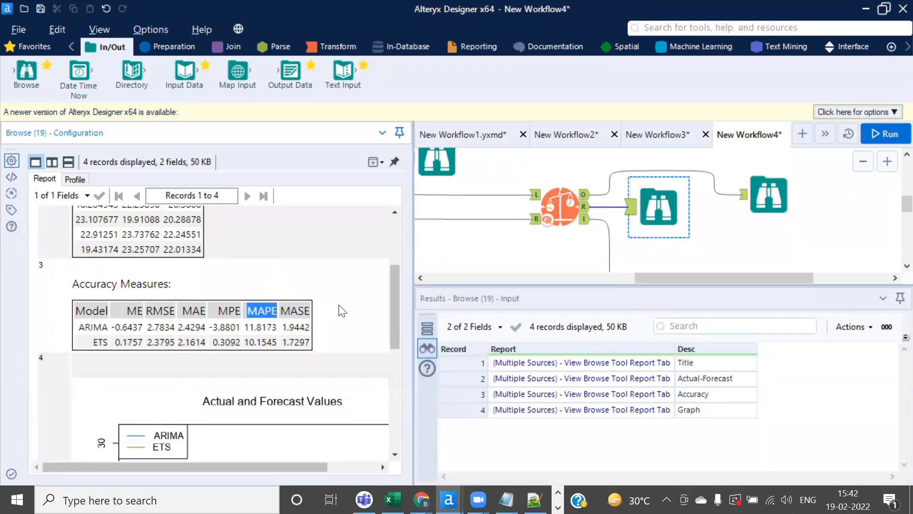
Widen the canvas area and zoom out to fit the whole forecasting workflow
scroll(342, 303, up, 3)
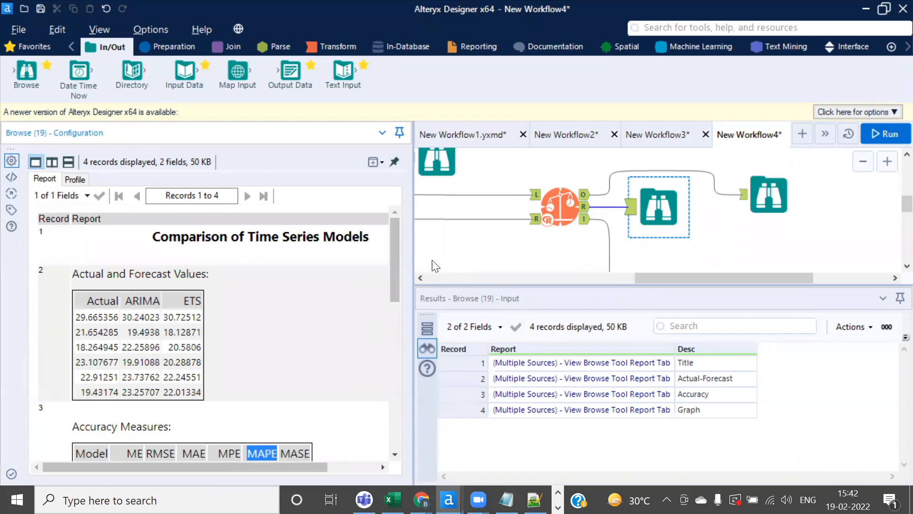
drag(412, 241, 263, 241)
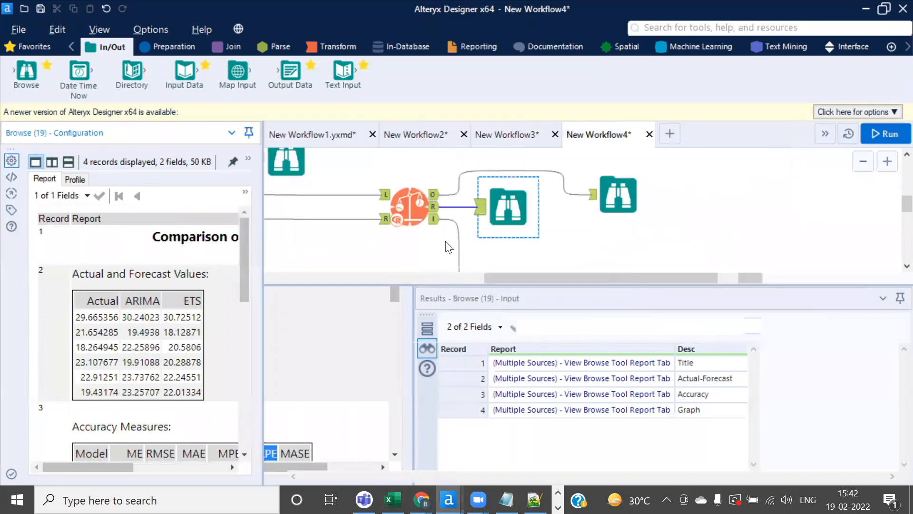
scroll(581, 220, down, 5)
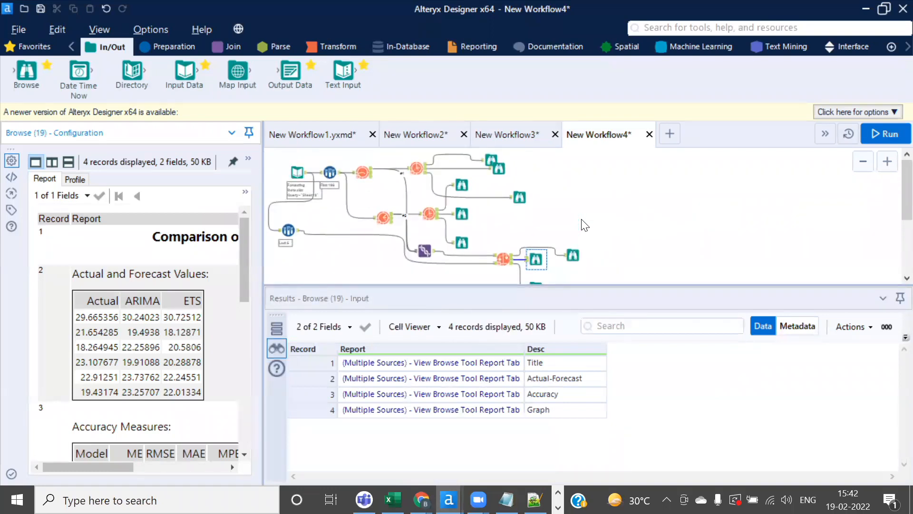
Review the TS Compare accuracy and forecast browse results, then display TS Forecast (6)'s six-period output
click(416, 167)
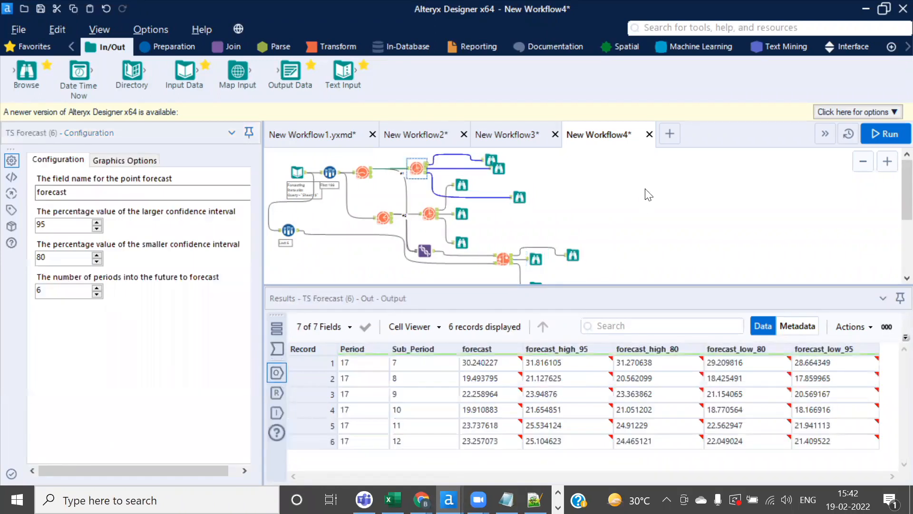
click(647, 194)
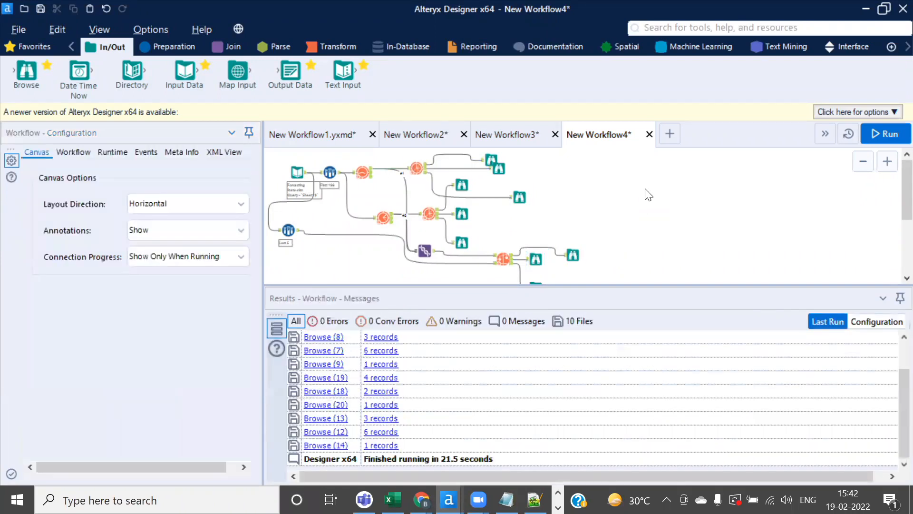
click(503, 257)
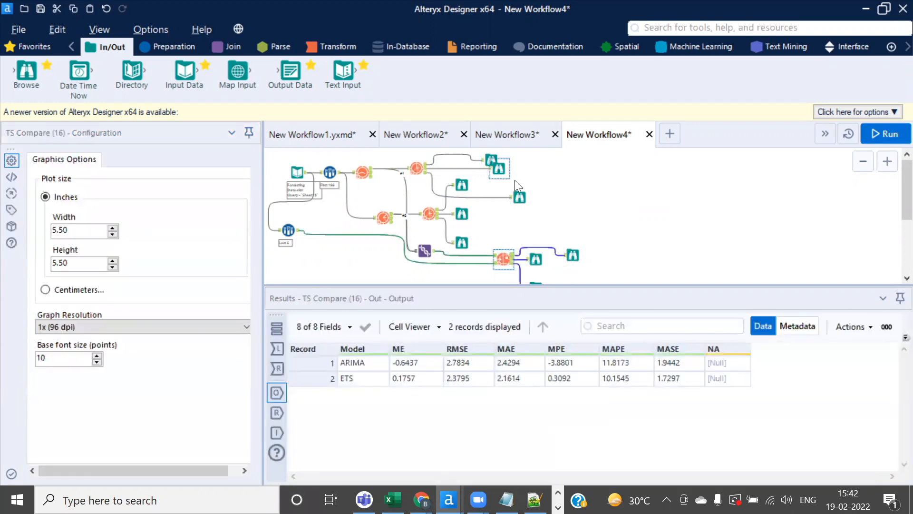
click(488, 157)
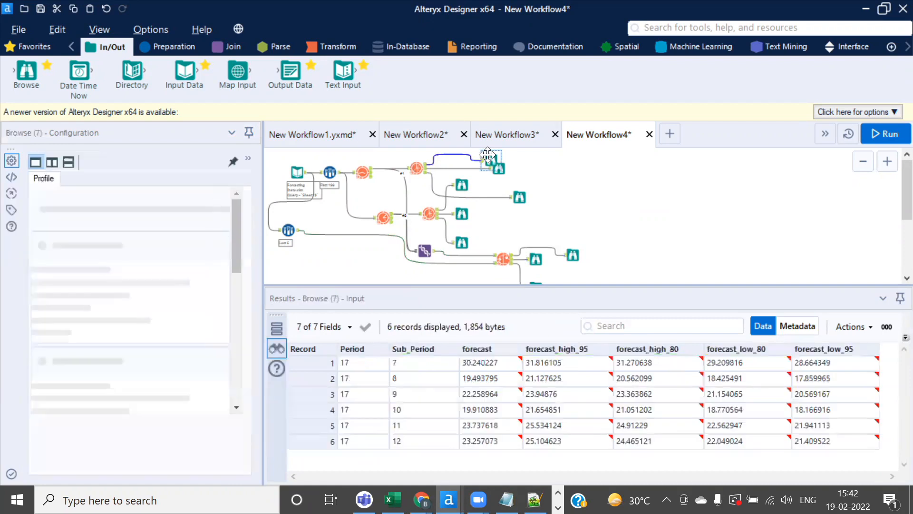
click(579, 184)
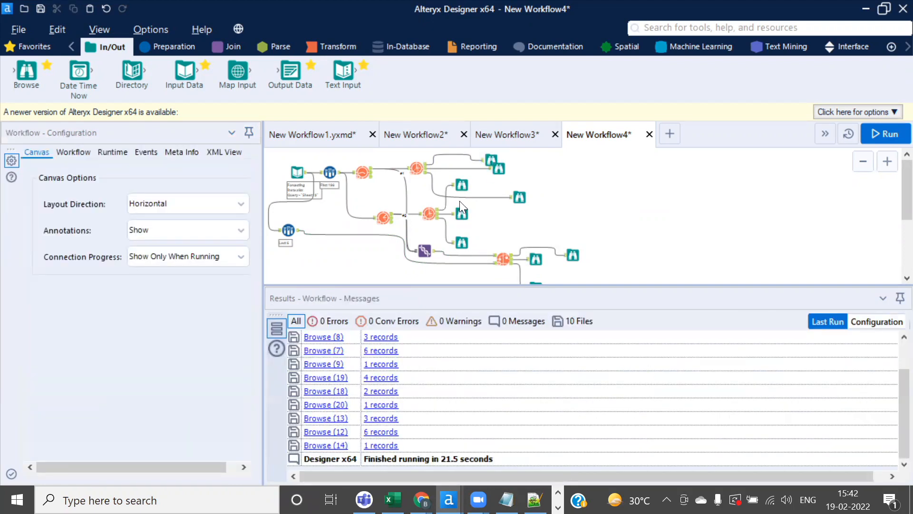
drag(263, 167, 315, 159)
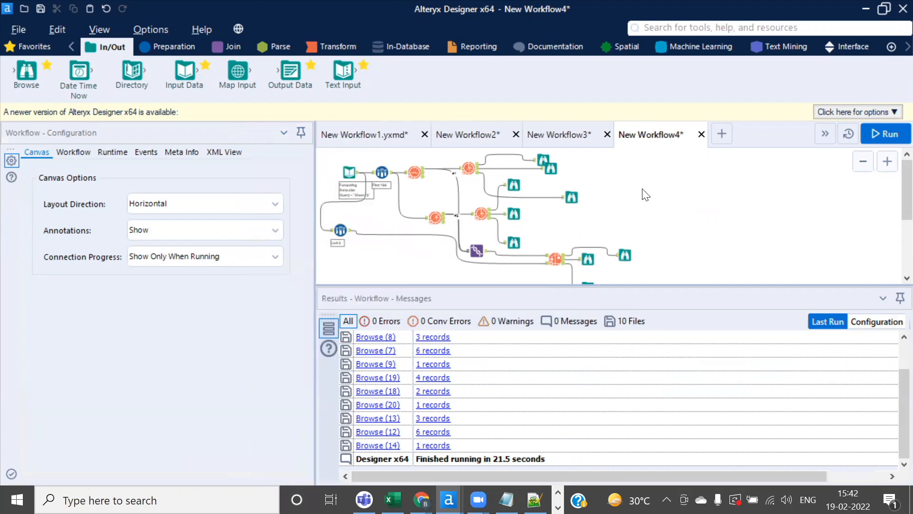
click(466, 168)
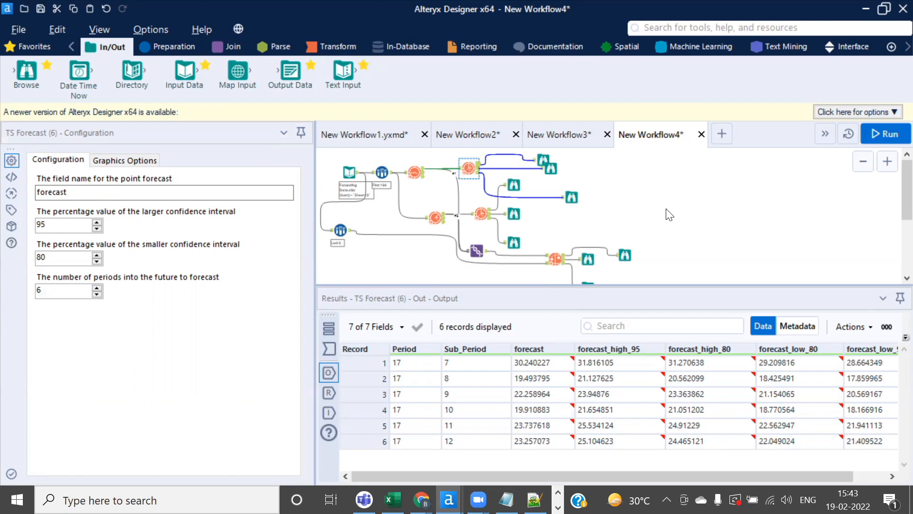
Resize the results area to show all six forecast rows of TS Forecast (6) and zoom in around it
drag(645, 285, 648, 323)
click(678, 261)
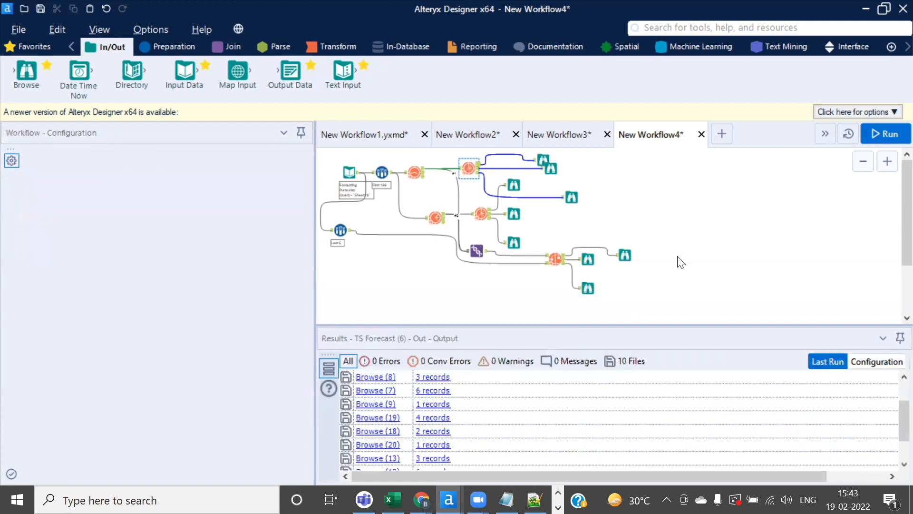
click(469, 171)
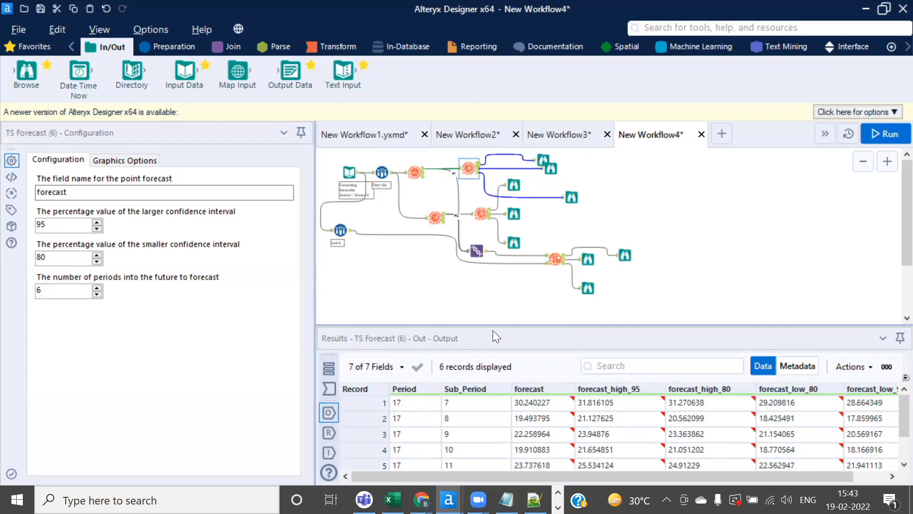
drag(485, 324, 485, 308)
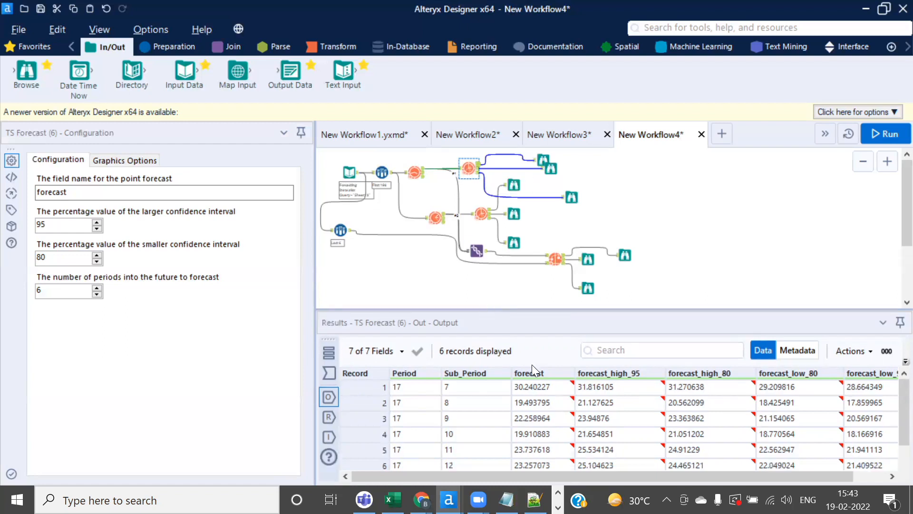
click(690, 211)
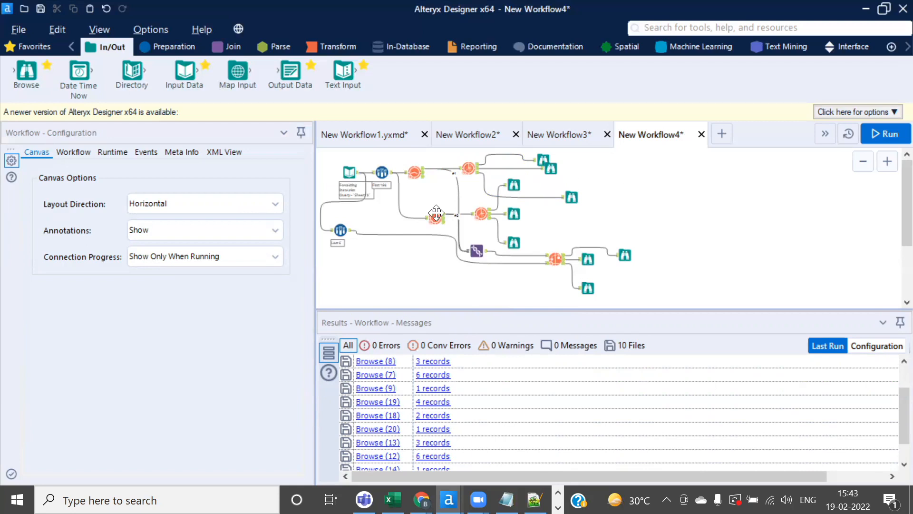
click(469, 167)
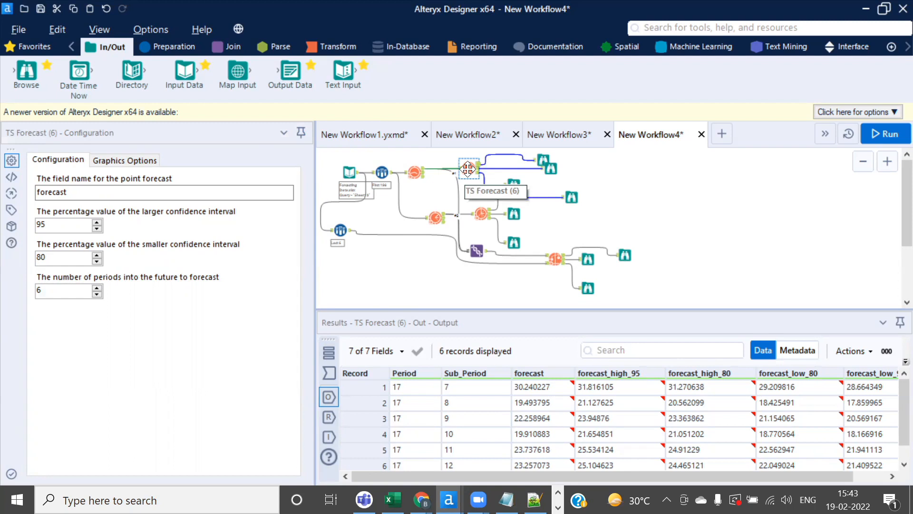
scroll(468, 169, up, 3)
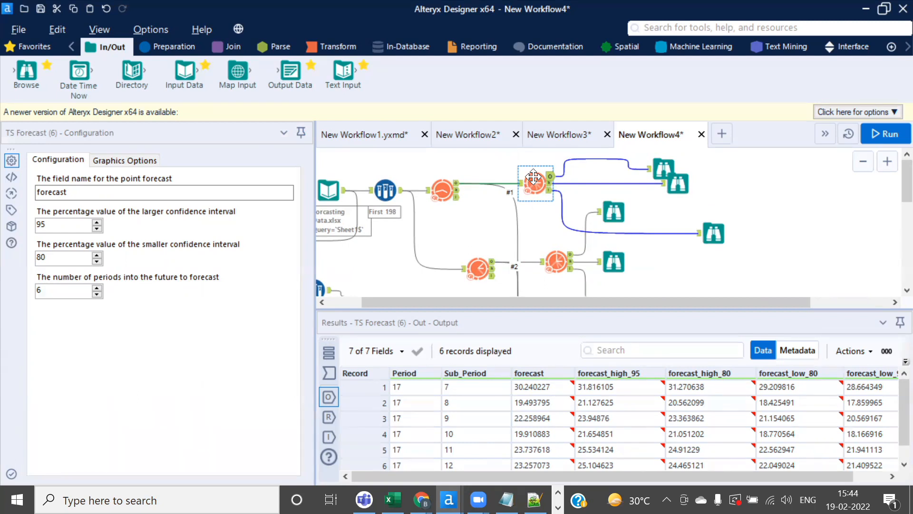
Open the 6 Period Forecast report output and select the last Browse in the lower branch
click(679, 179)
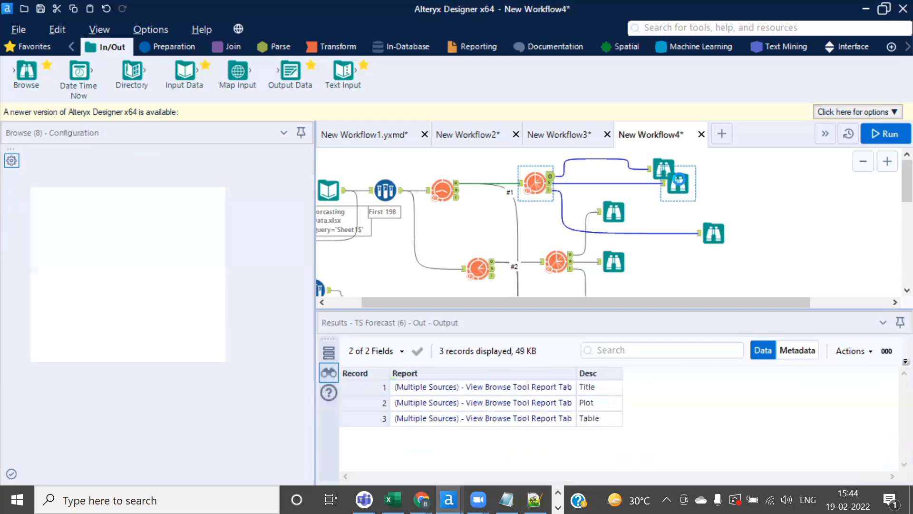
scroll(656, 259, down, 2)
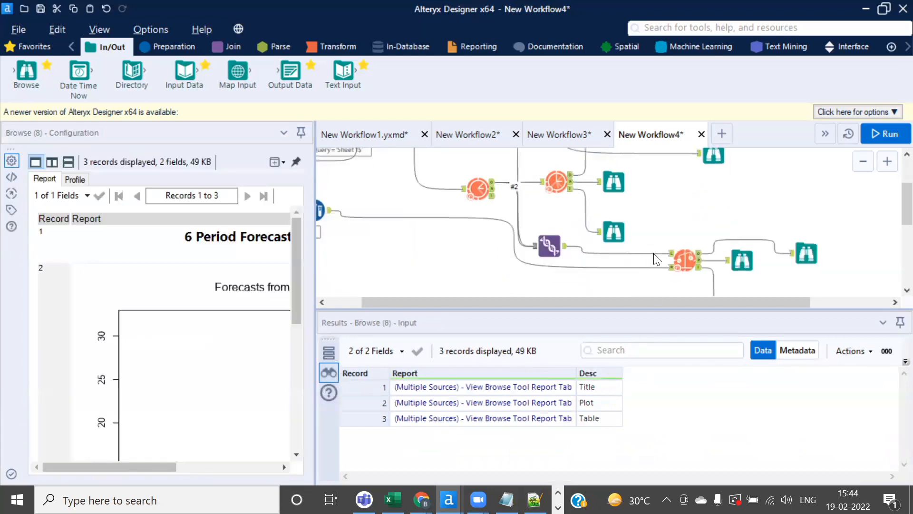
scroll(656, 259, down, 1)
click(737, 234)
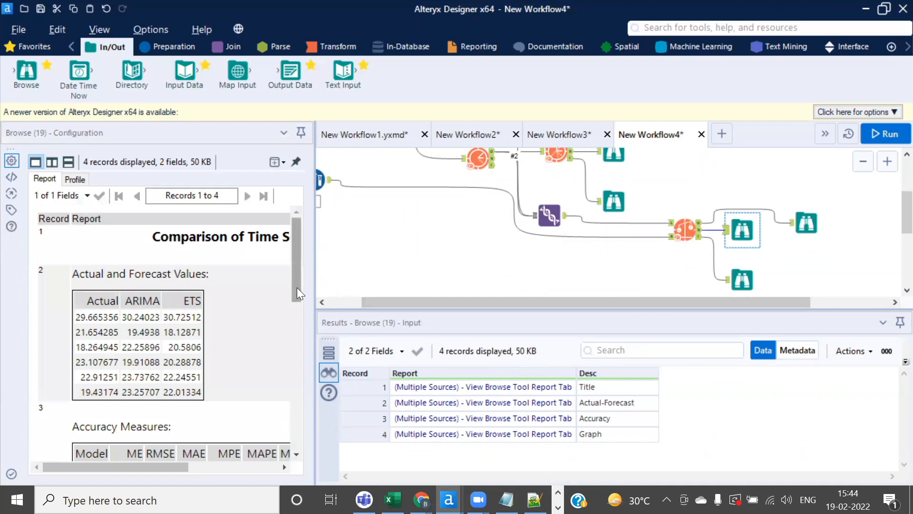
Widen the report to fit the accuracy table, then show the workflow's last-run messages
drag(296, 287, 294, 345)
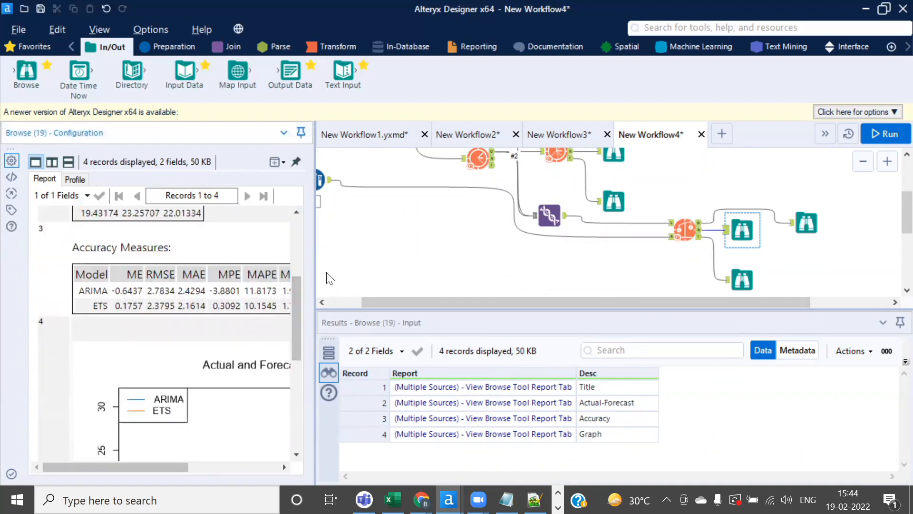
drag(316, 269, 364, 249)
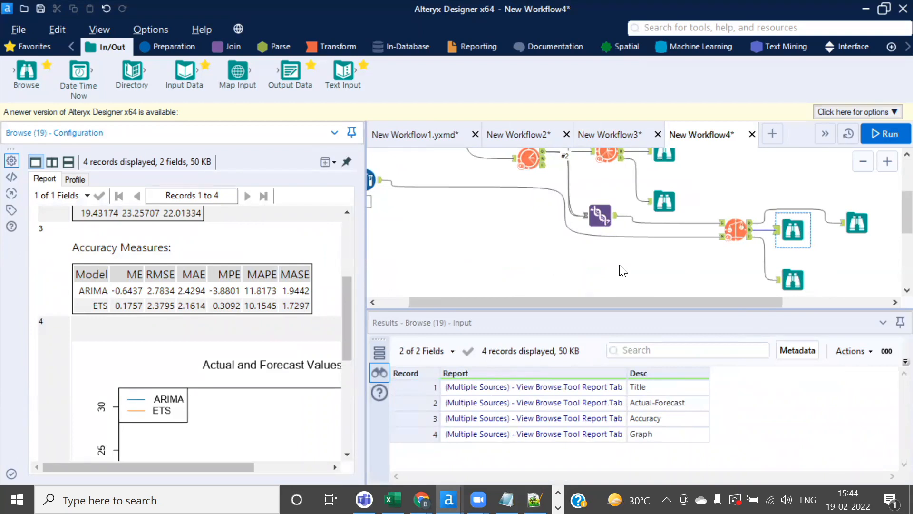
scroll(624, 272, down, 3)
scroll(620, 265, up, 1)
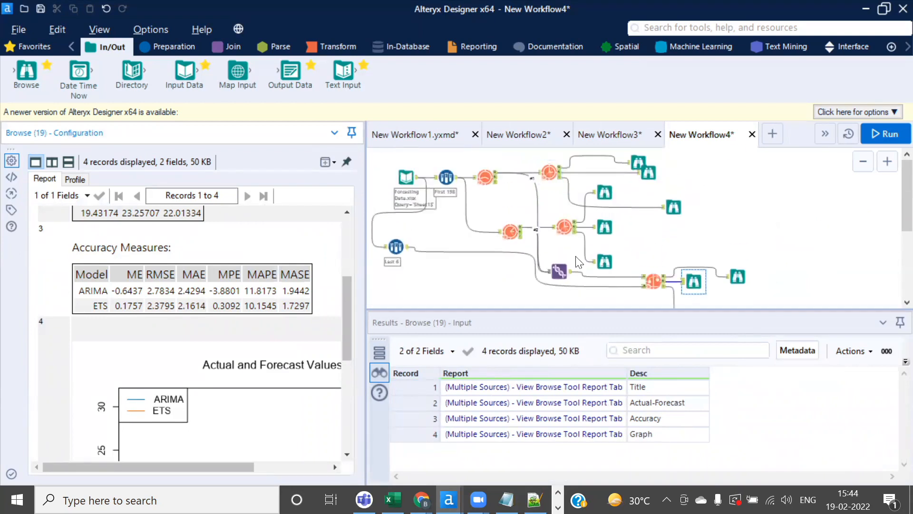
click(765, 225)
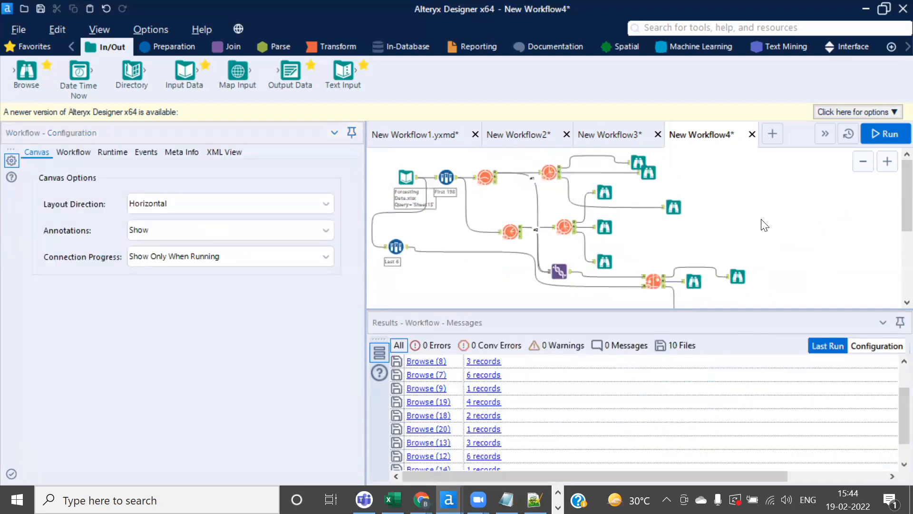
Check that the TS Forecast tool is set to forecast 6 periods
click(550, 172)
double_click(40, 289)
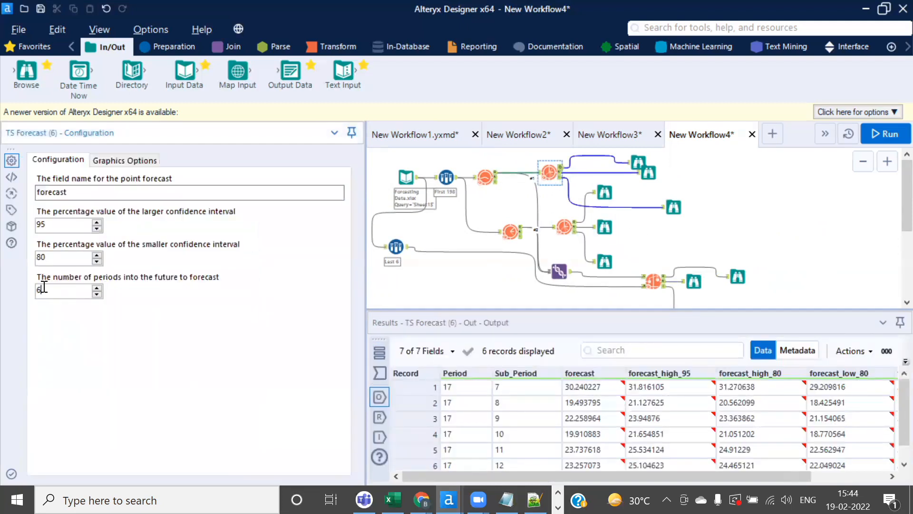
click(784, 236)
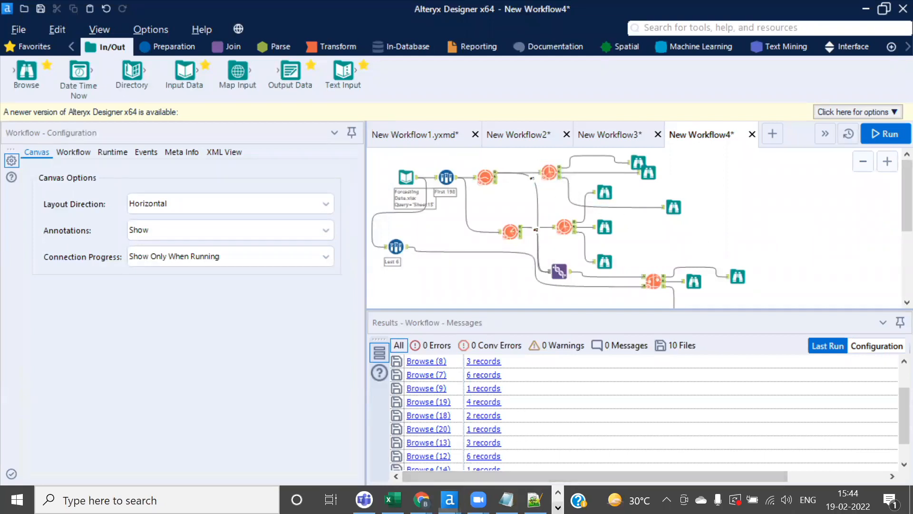
Create a new blank workflow, New Workflow5
click(558, 491)
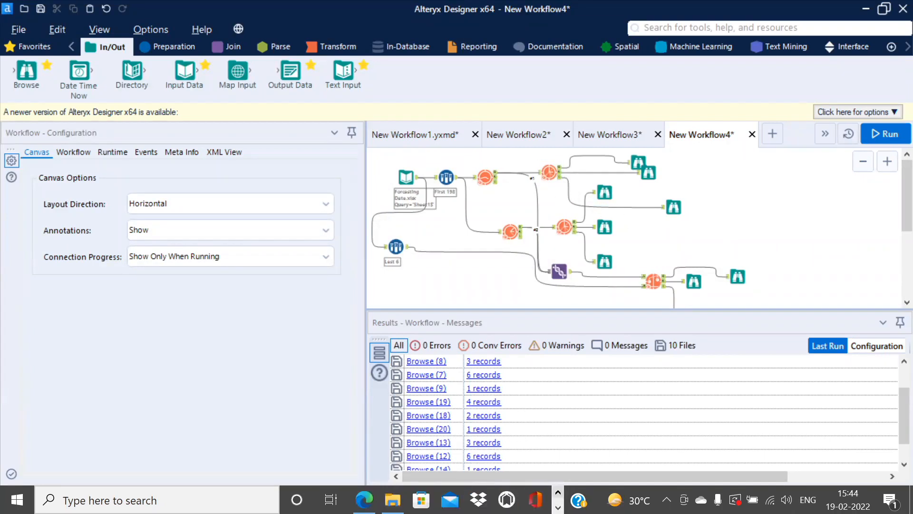
click(558, 507)
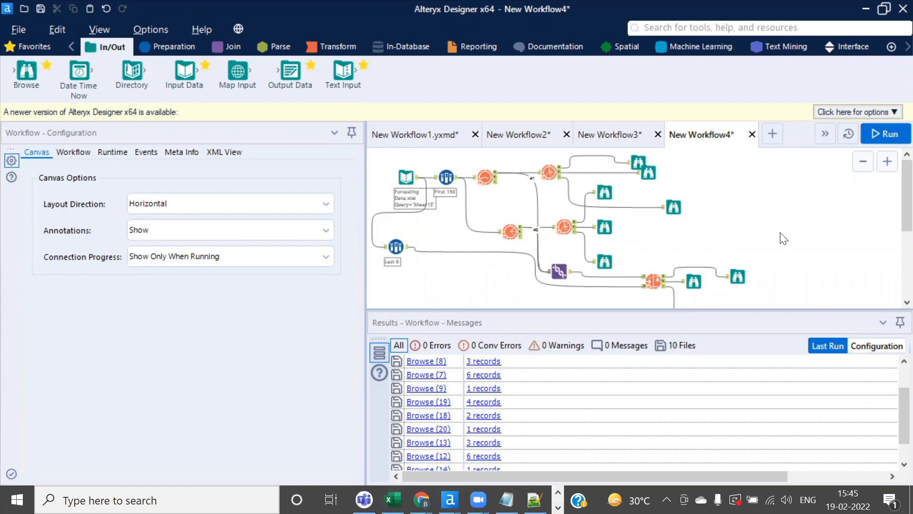
click(772, 135)
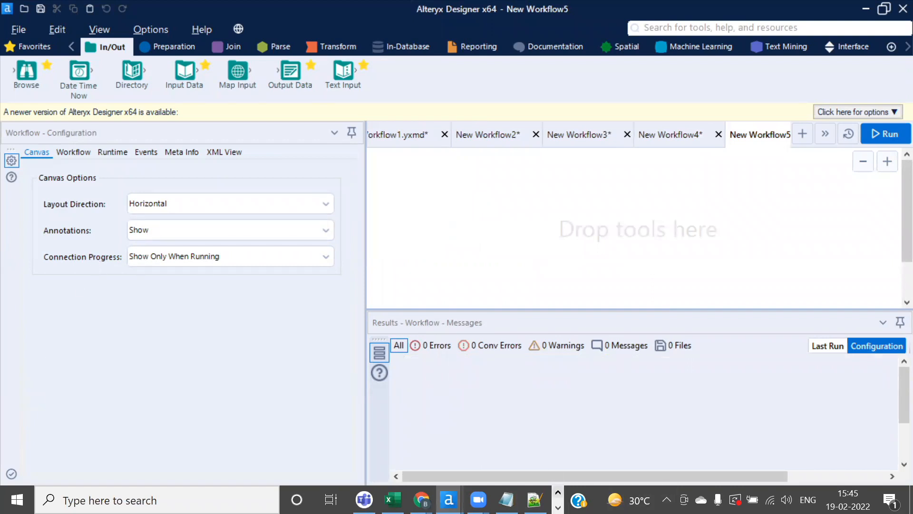
Look at PM Workflow_V1 in the Model related folder, then bring the Book1 Excel workbook forward
click(558, 492)
click(393, 499)
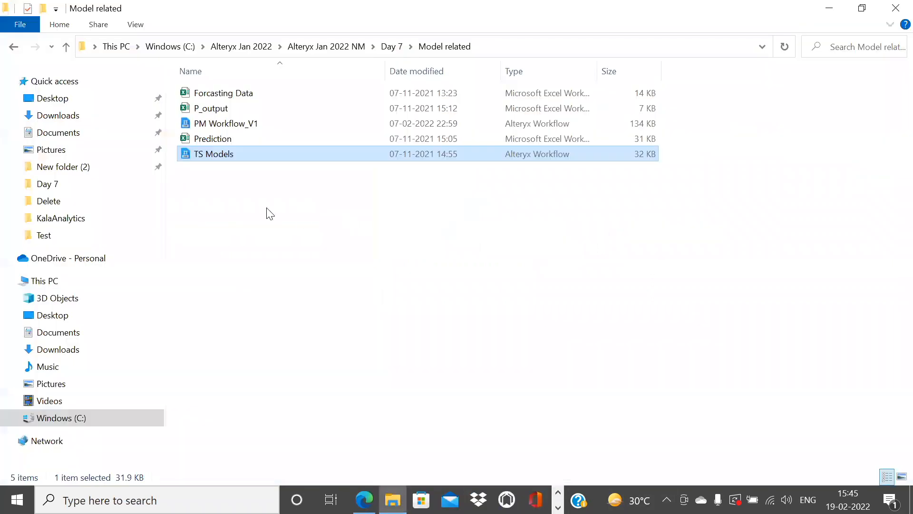
click(212, 125)
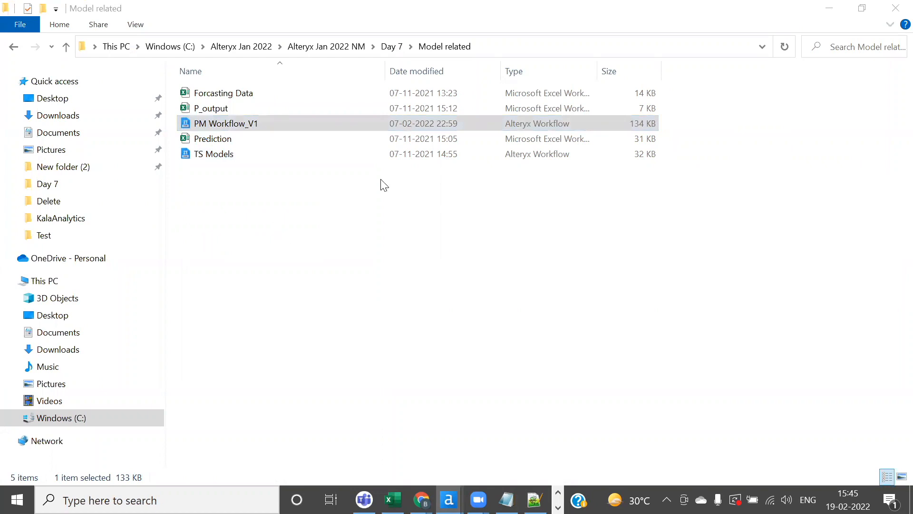
key(alt+Tab)
key(alt+Tab)
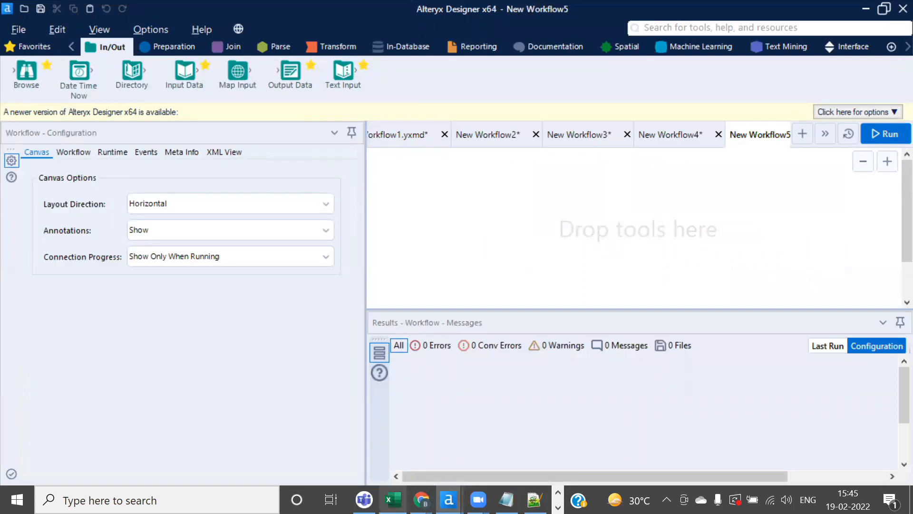
click(392, 499)
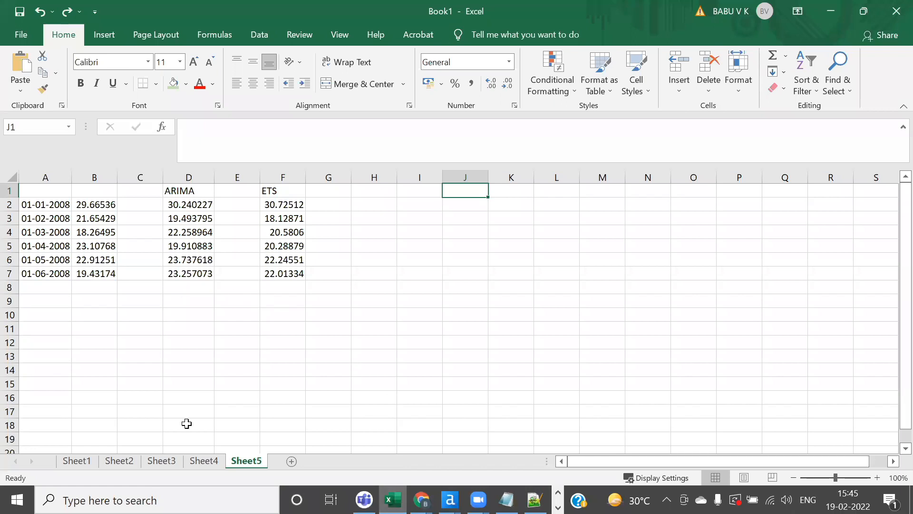
On Sheet4, enter the sample row 25, 49, 6:AM, 60 in I216:L216
click(207, 460)
scroll(44, 206, up, 4)
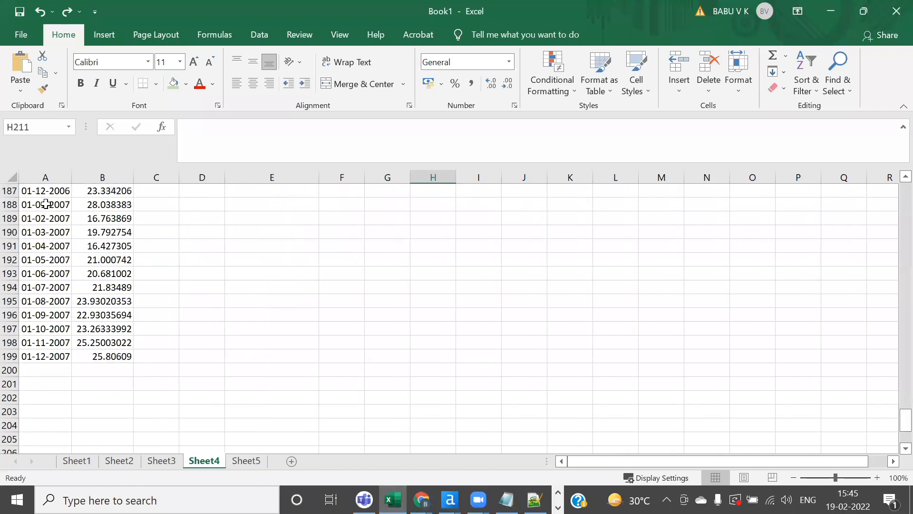
drag(45, 205, 45, 314)
scroll(361, 257, up, 4)
scroll(363, 255, down, 10)
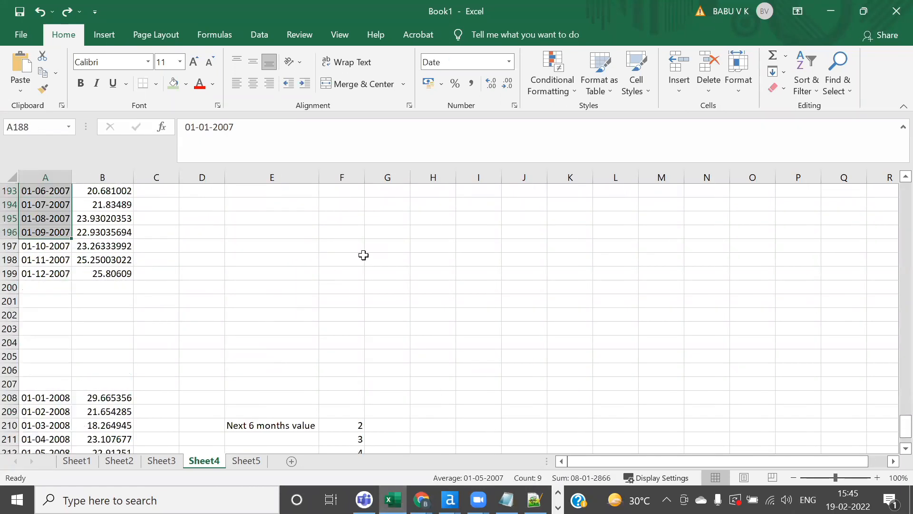
click(466, 339)
text(60)
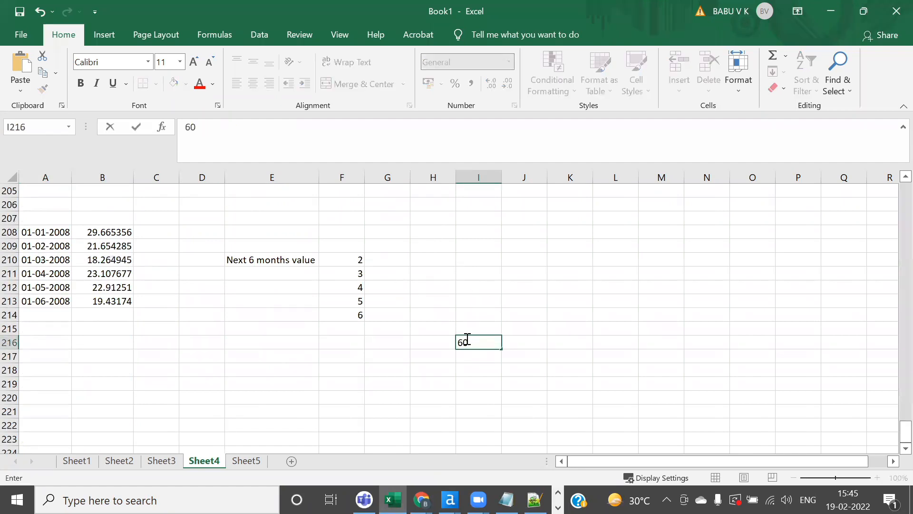
key(BackSpace)
key(BackSpace)
text(25)
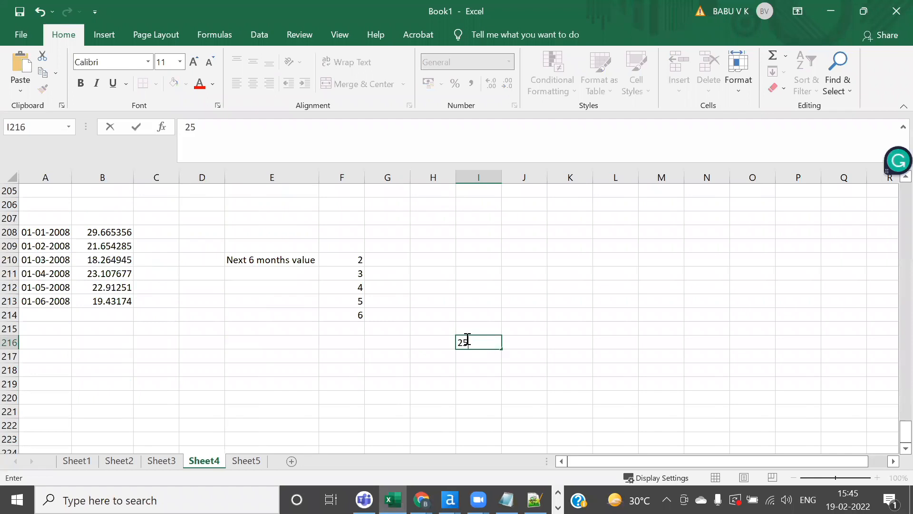
key(Tab)
text(4)
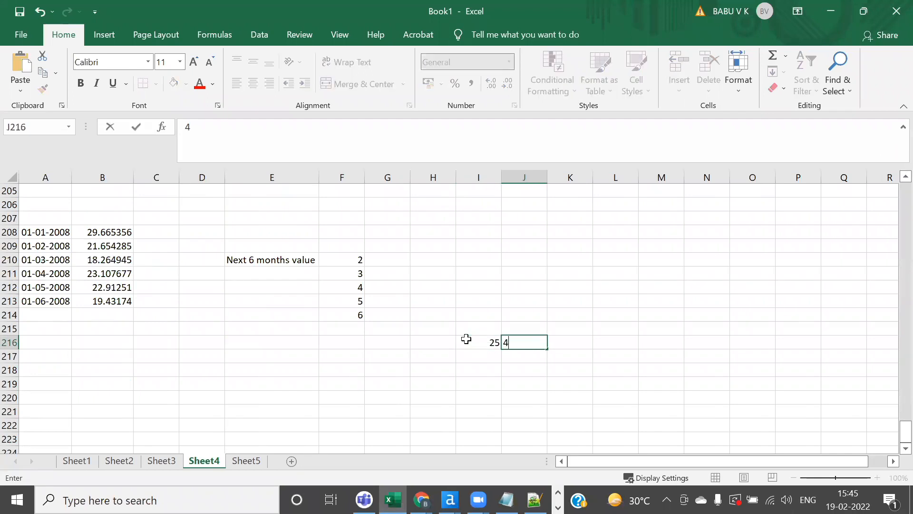
text(9)
key(Tab)
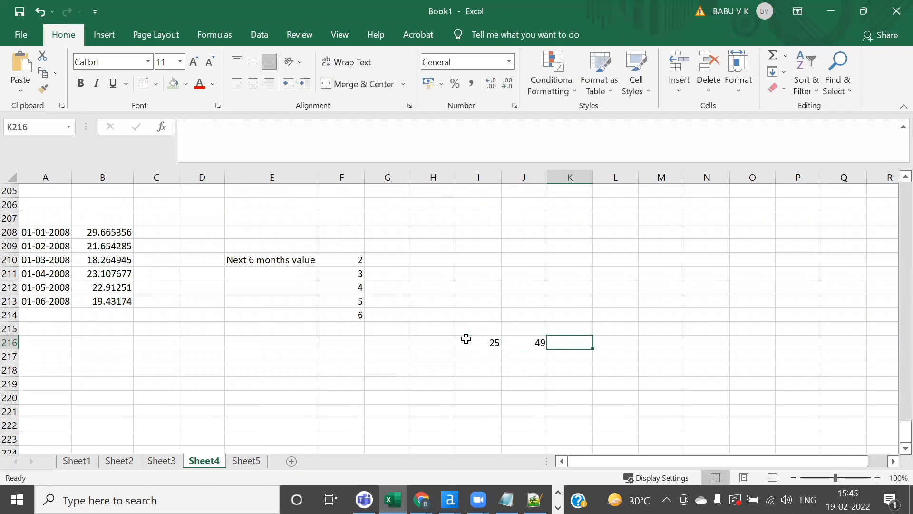
text(6:AM)
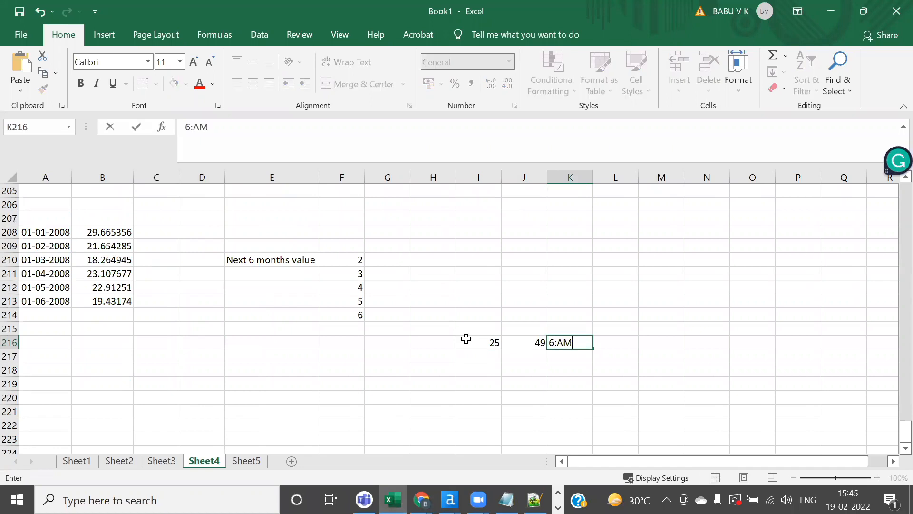
key(Tab)
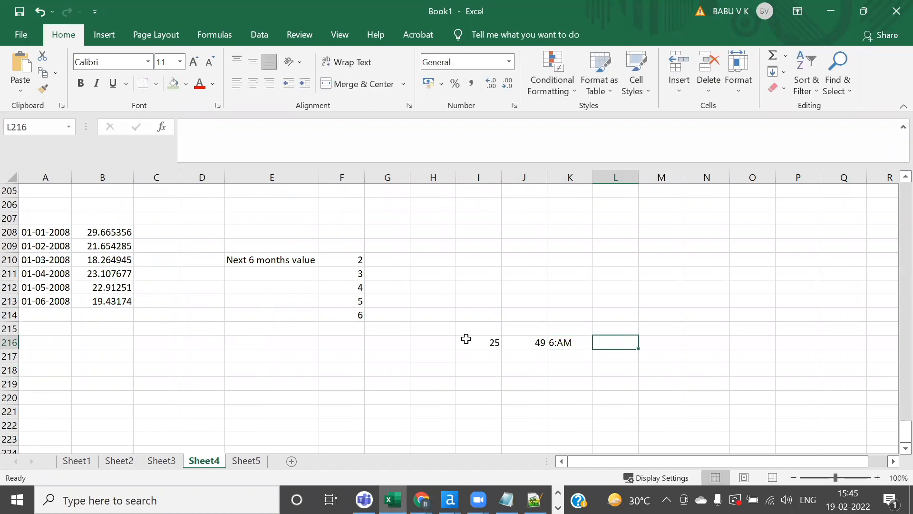
text(60)
key(Up)
Add the headers wind Speed, Time and humudidty above the sample values
text(win)
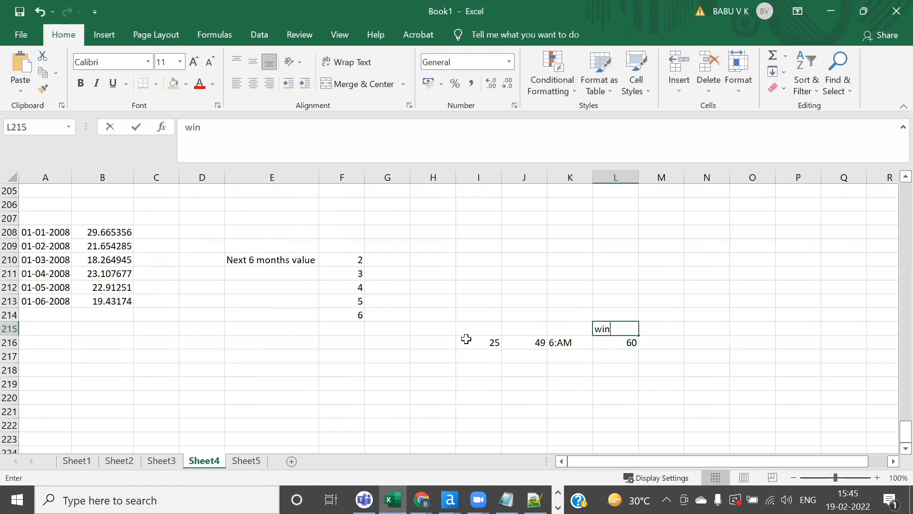
text(d Speed)
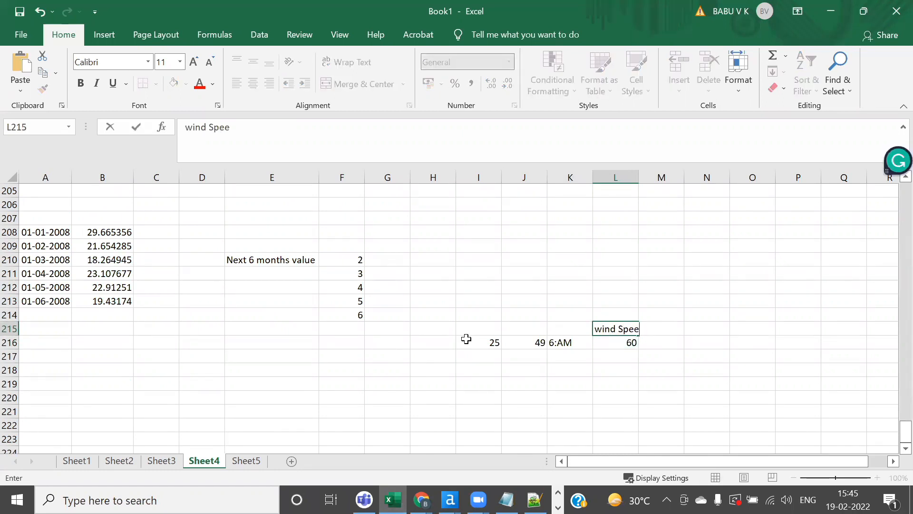
key(Left)
text(Time)
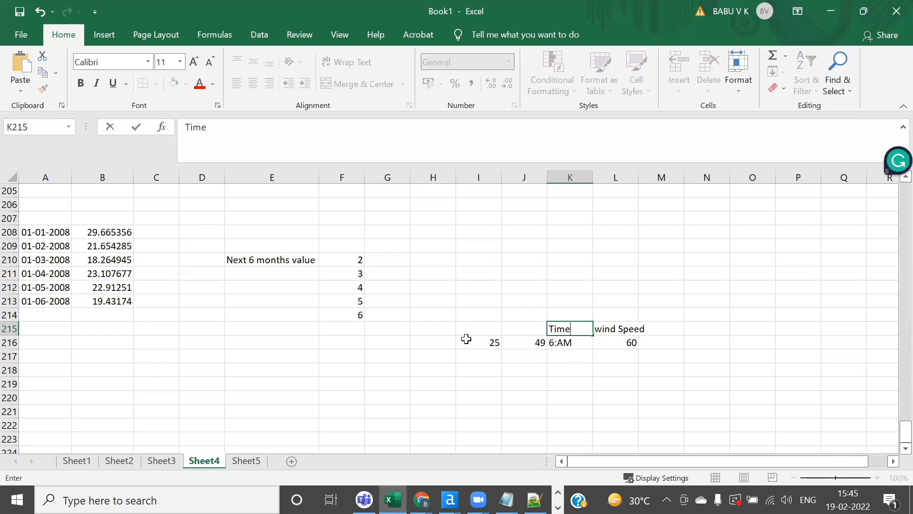
key(Left)
text(hu)
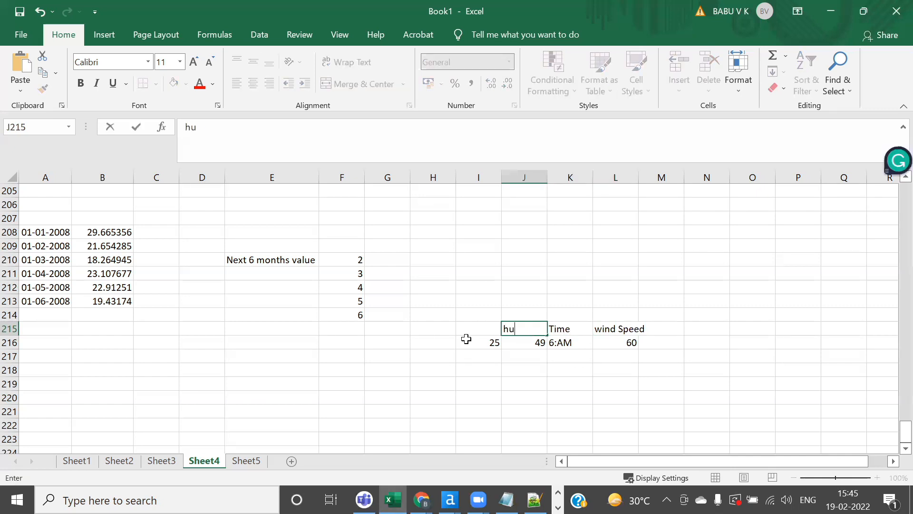
text(mudidty)
key(Left)
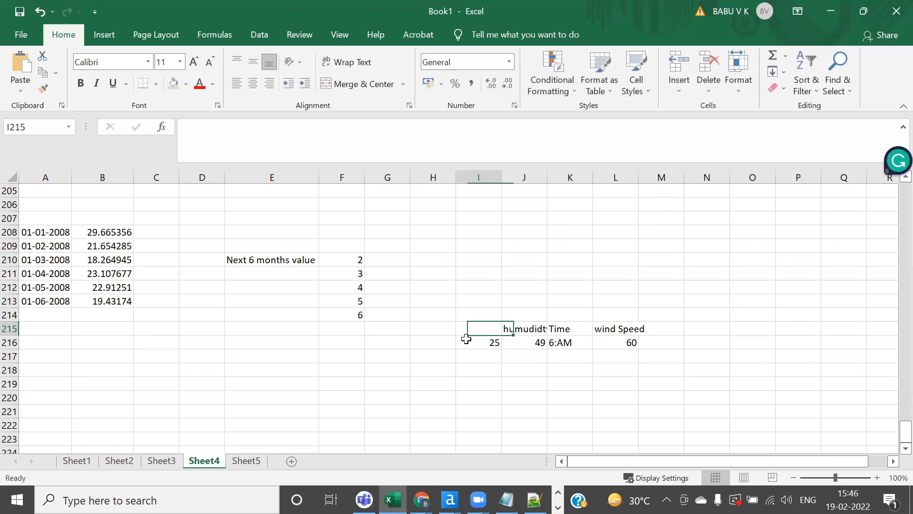
Finish the Temp header and enter the label Y in M216
text(Temp)
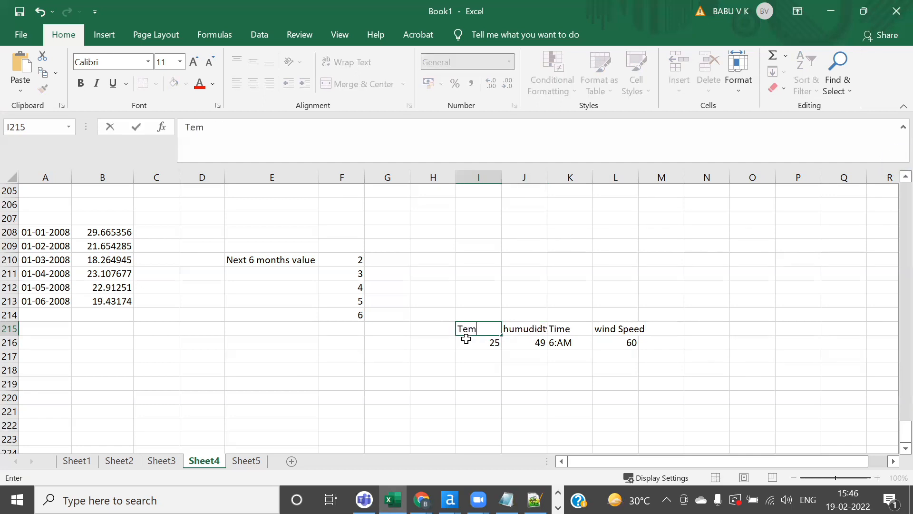
click(655, 349)
drag(491, 342, 619, 345)
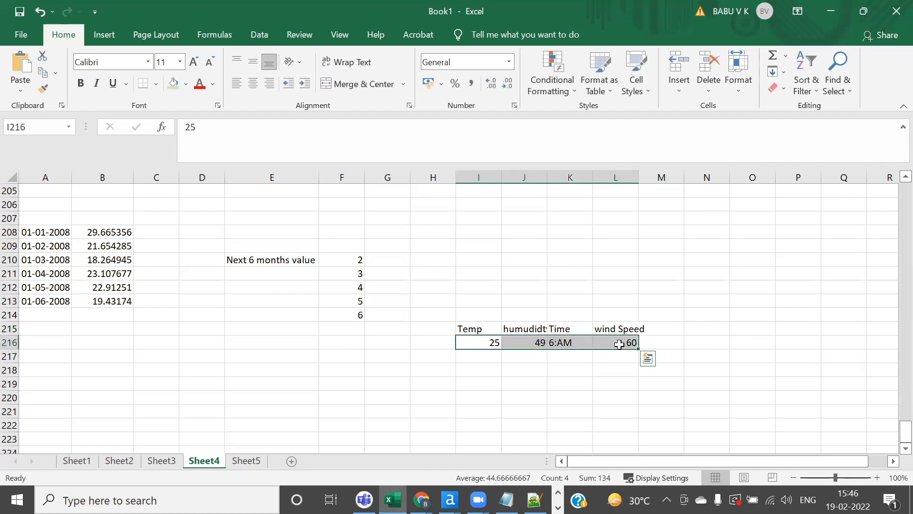
click(671, 340)
click(655, 317)
click(657, 344)
text(Y)
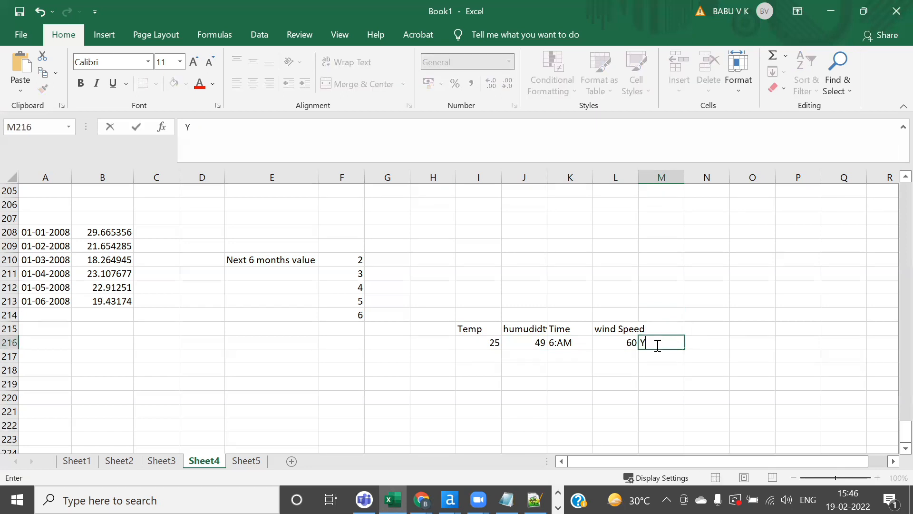
key(Return)
key(Down)
key(Down)
key(Down)
key(Down)
key(Down)
key(Down)
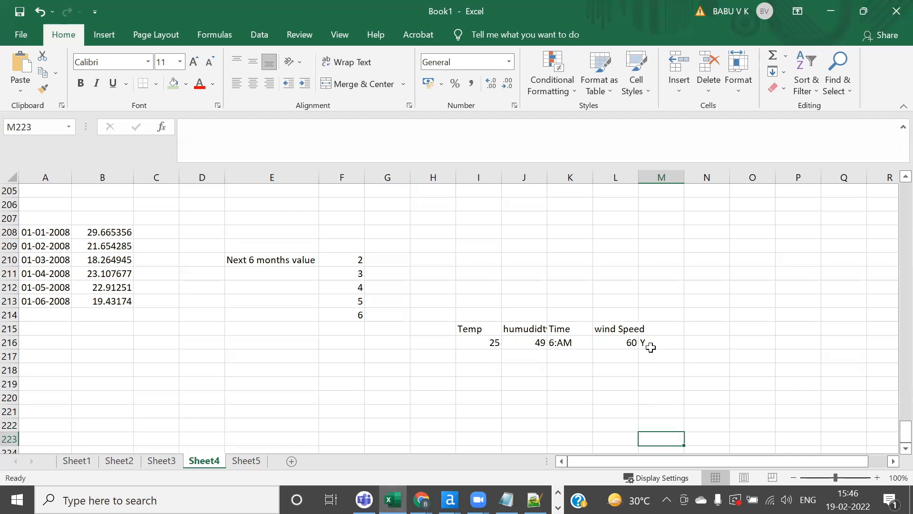
Fill Y down to M222 with M219 changed to N, and copy 25, 49, 6:AM, 60 down to row 222
drag(650, 345, 653, 430)
key(ctrl+d)
click(659, 383)
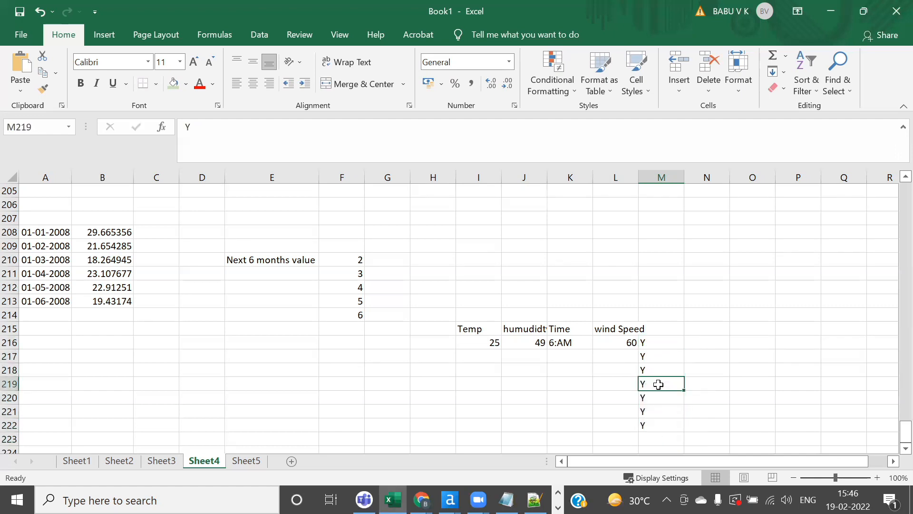
text(N)
drag(490, 343, 617, 421)
key(ctrl+d)
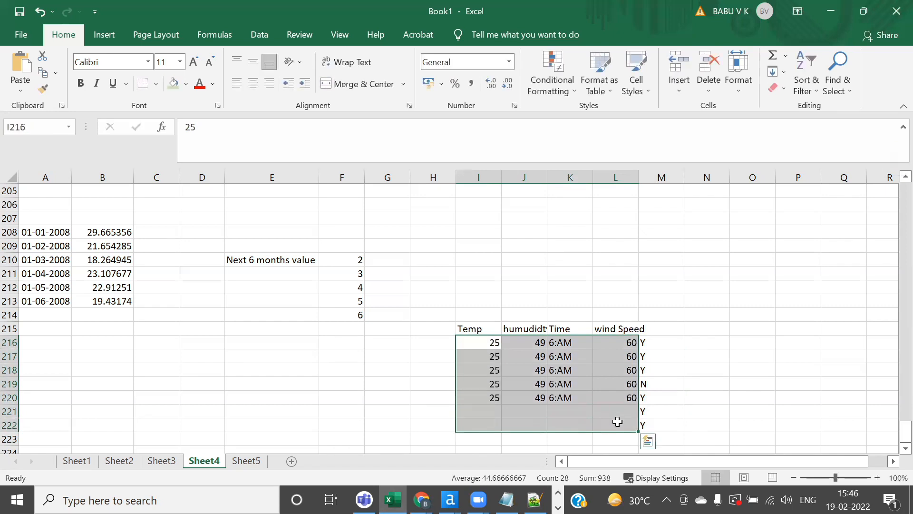
Add row 223 with 25, 67, 8, 70 and a '?' label
scroll(617, 422, down, 2)
click(485, 356)
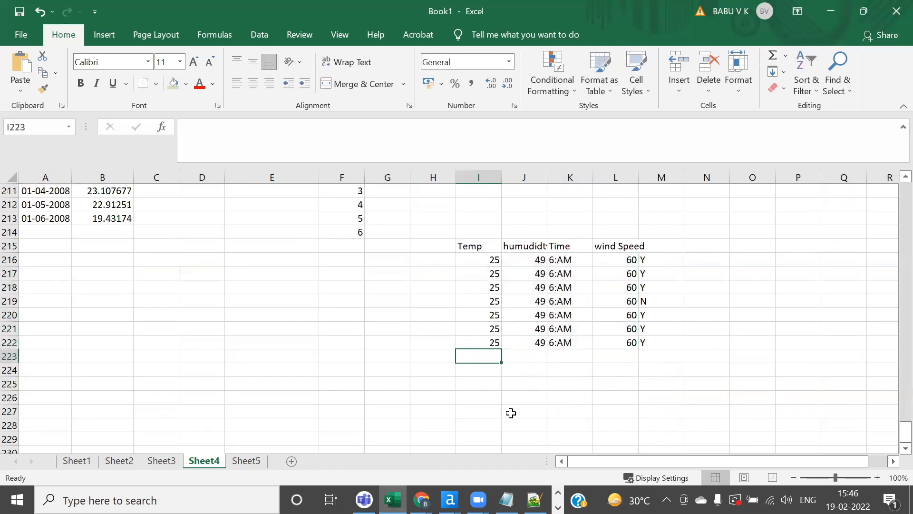
text(25)
key(Tab)
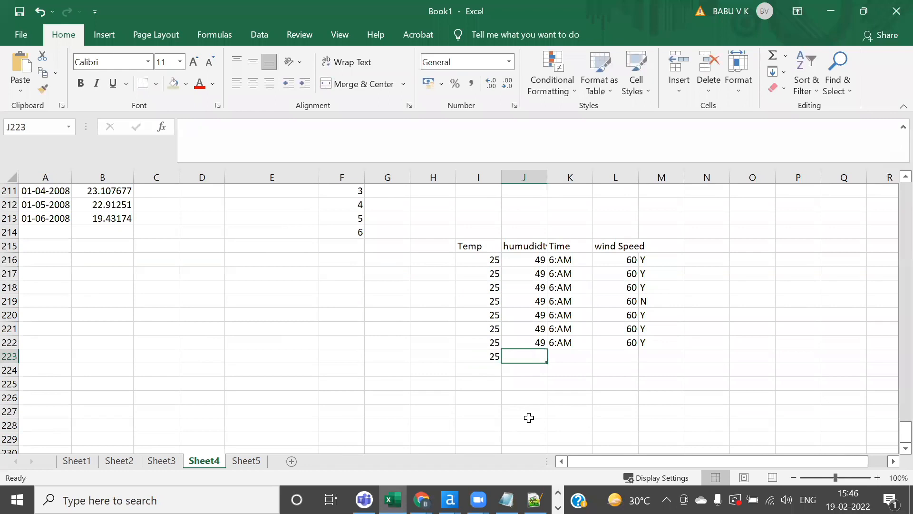
text(67)
key(Tab)
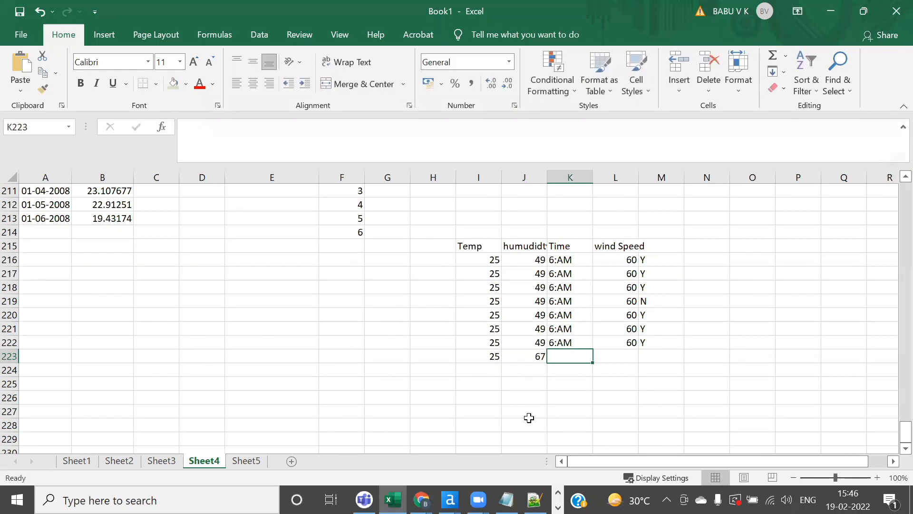
text(8)
key(Tab)
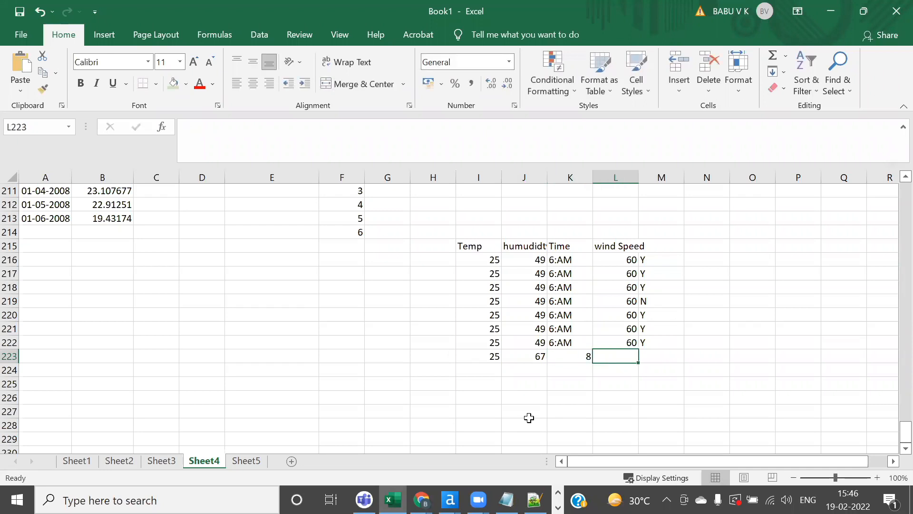
text(70)
key(Tab)
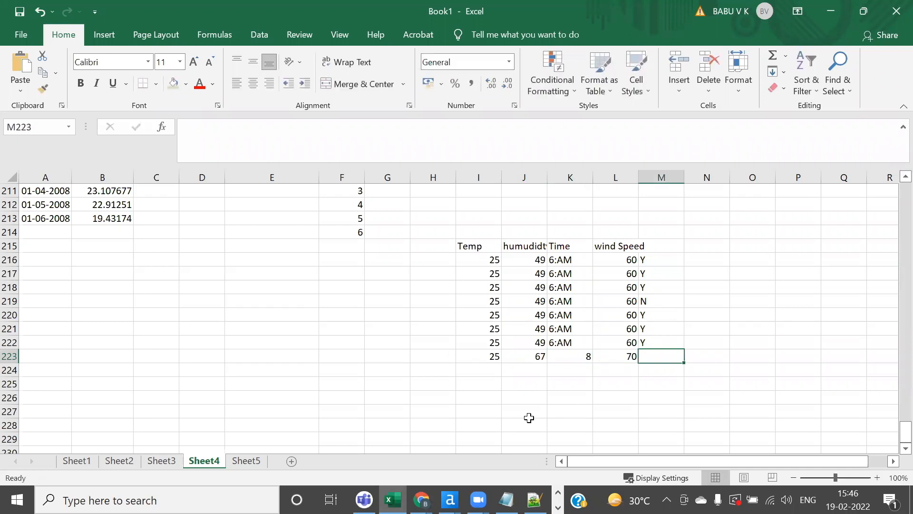
text(?)
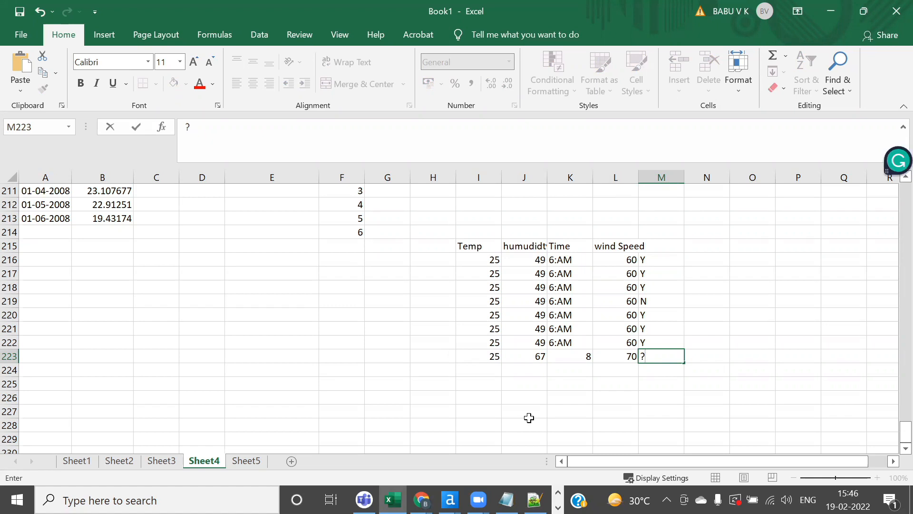
key(alt+Tab)
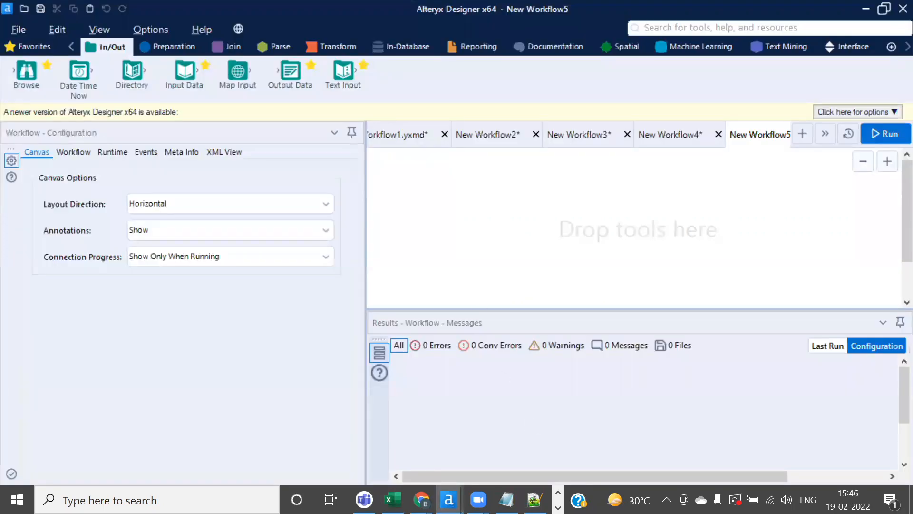
Paste the employee table into New Workflow5 as Text Input (1) and run it to show 309 records
key(ctrl+v)
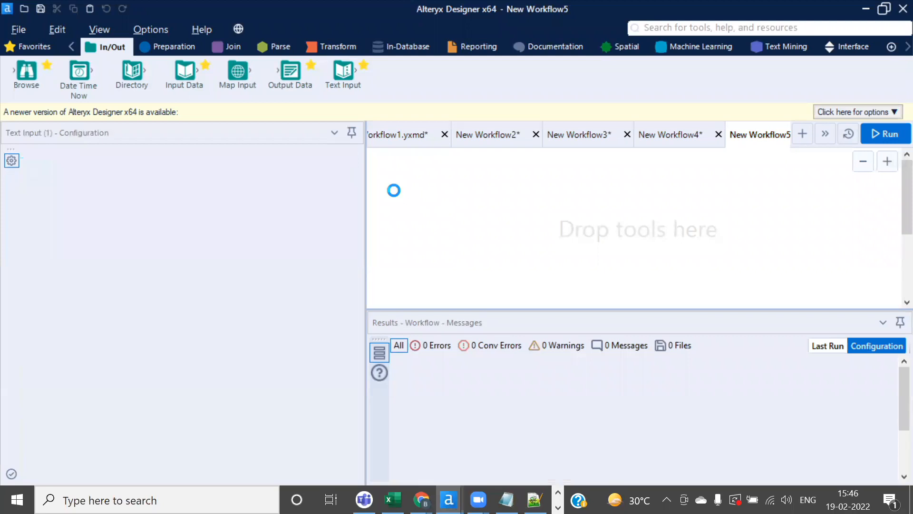
click(879, 134)
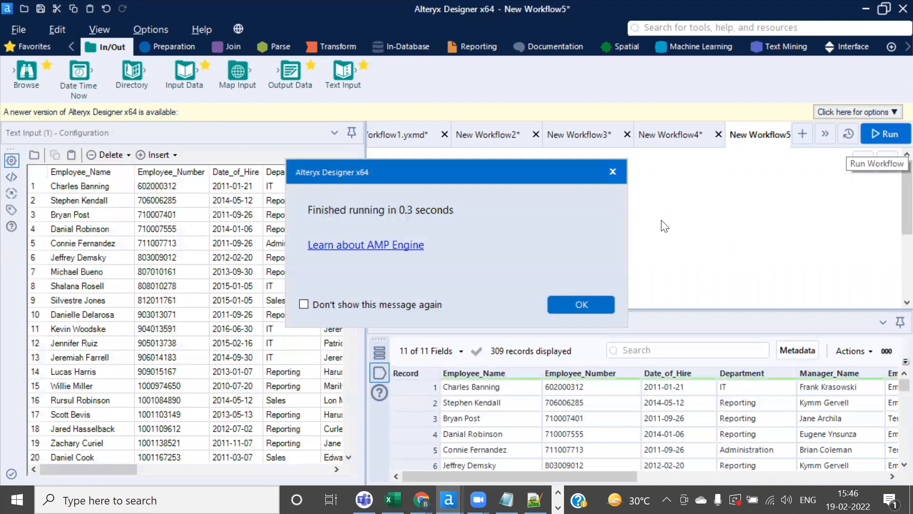
click(581, 304)
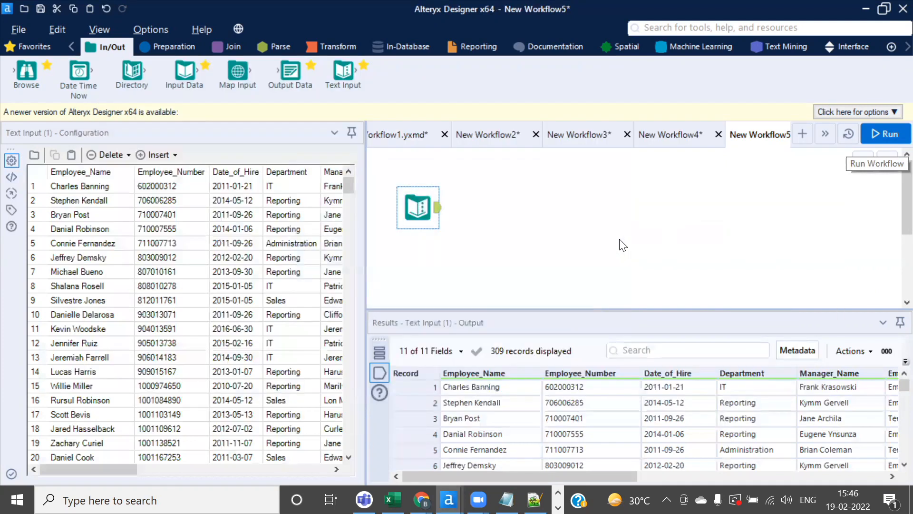
key(alt+Tab)
key(Tab)
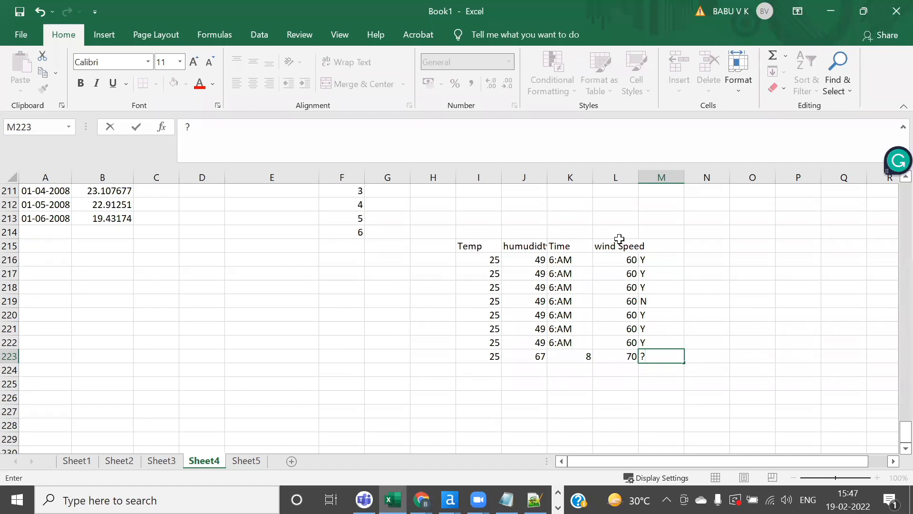
Autofit Excel column L so the wind Speed heading shows fully, then return to Alteryx Designer
click(619, 240)
double_click(638, 177)
key(alt+Tab)
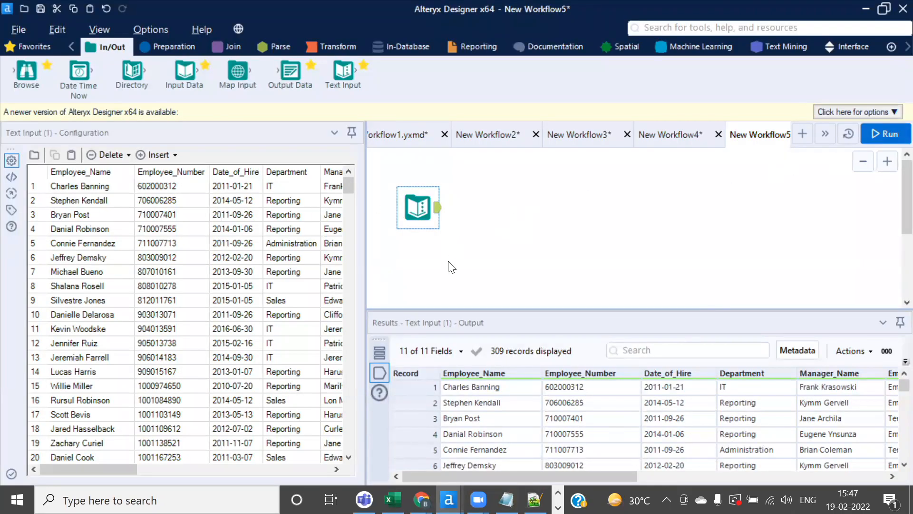
Rerun New Workflow5 and copy all 309 employee records with headers, accepting the truncation warning
click(885, 134)
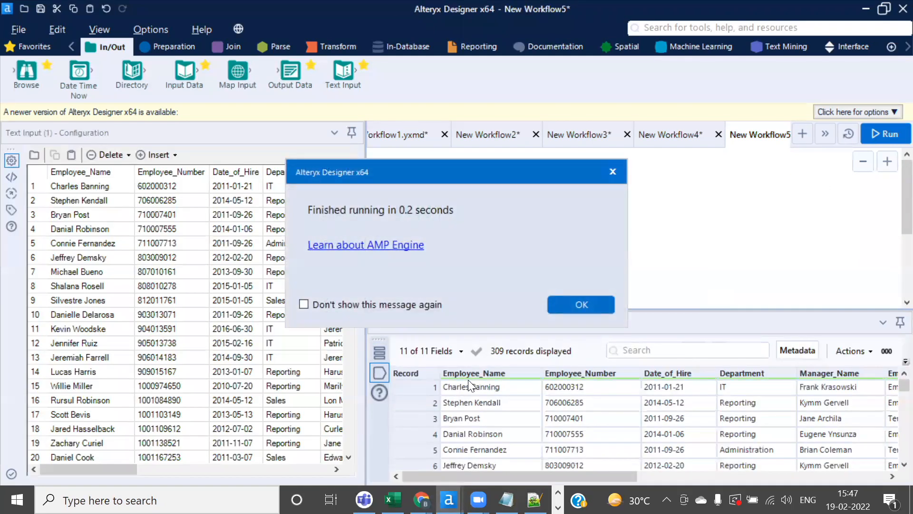
click(584, 311)
right_click(486, 388)
click(586, 367)
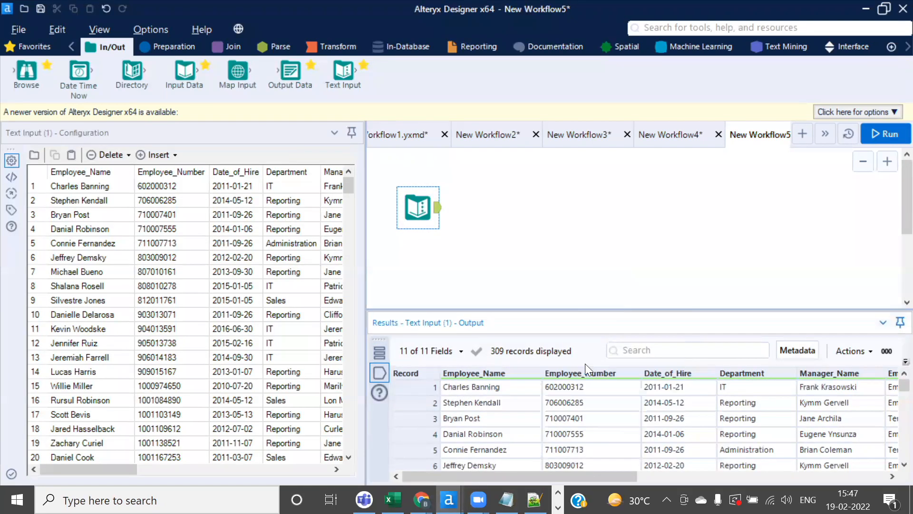
key(Return)
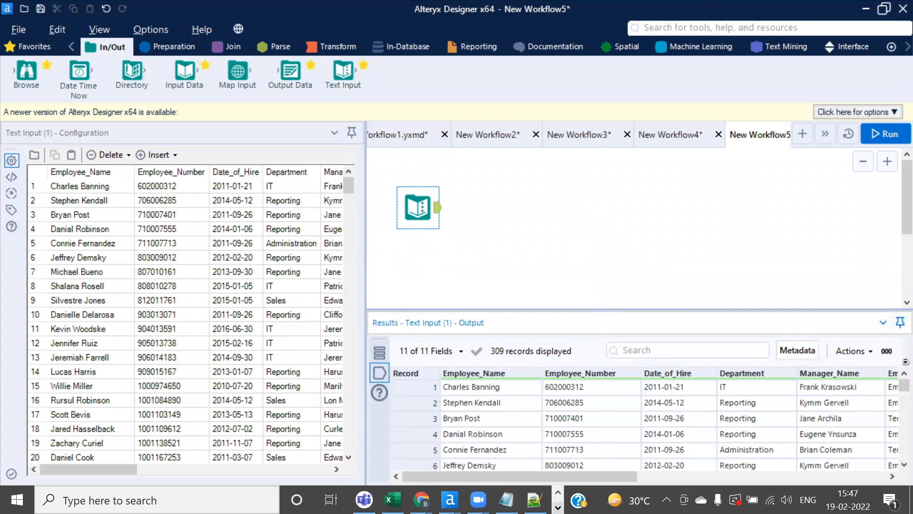
Paste the copied employee records into a new Excel sheet and autofit every column
click(392, 500)
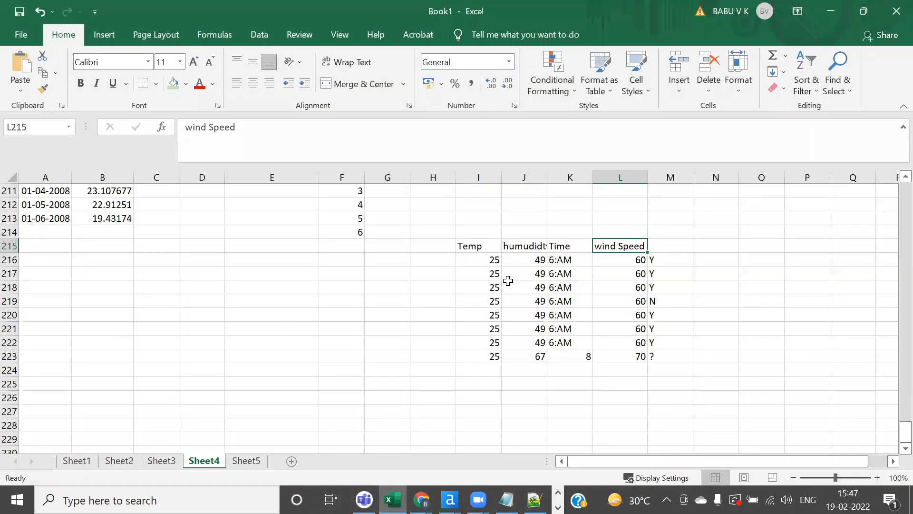
click(291, 461)
key(ctrl+v)
click(12, 176)
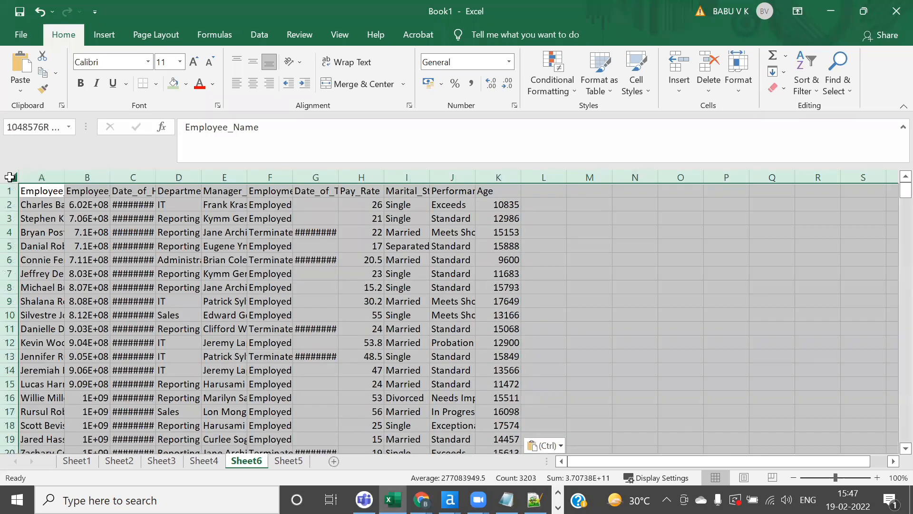
double_click(65, 177)
Fill the Employment_Status heading yellow to mark it as the target column
click(471, 227)
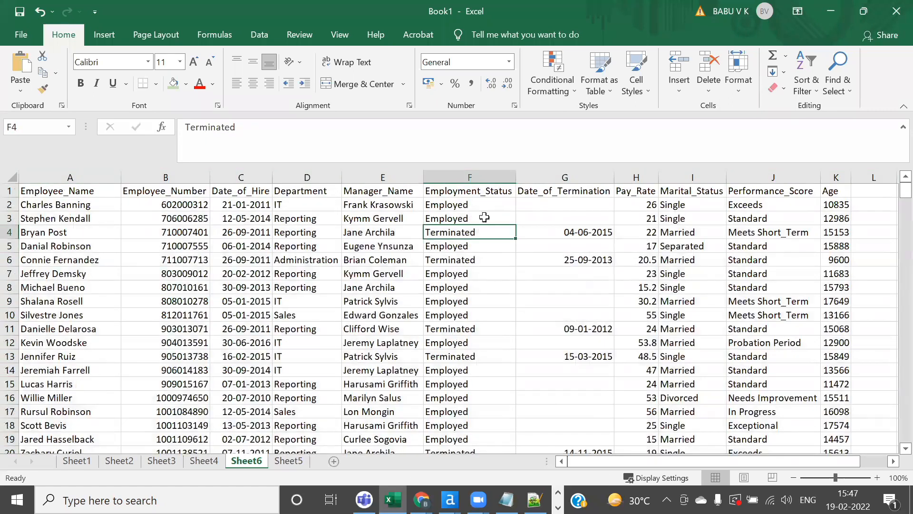
click(461, 188)
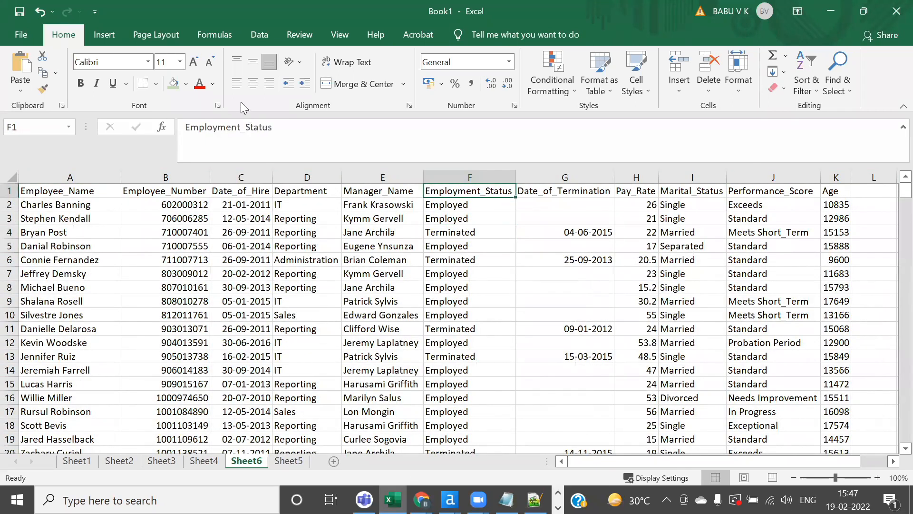
click(185, 83)
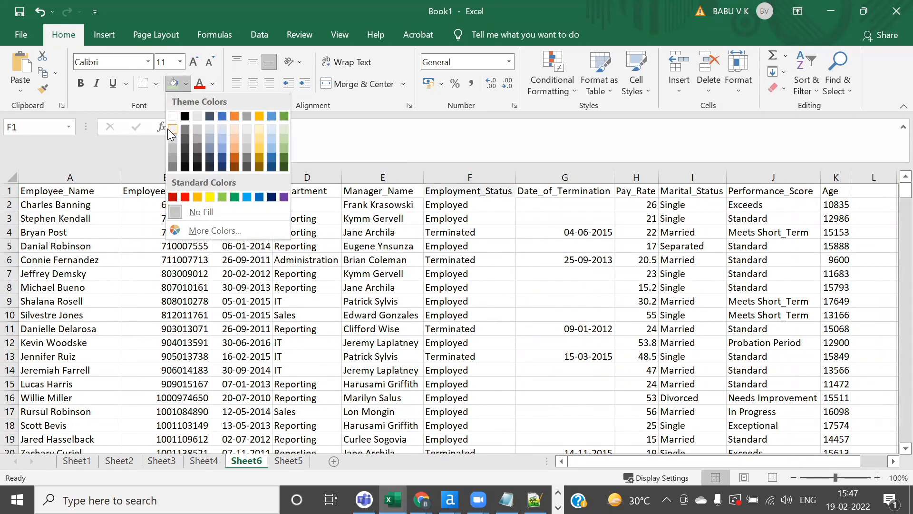
click(210, 196)
click(490, 232)
click(492, 192)
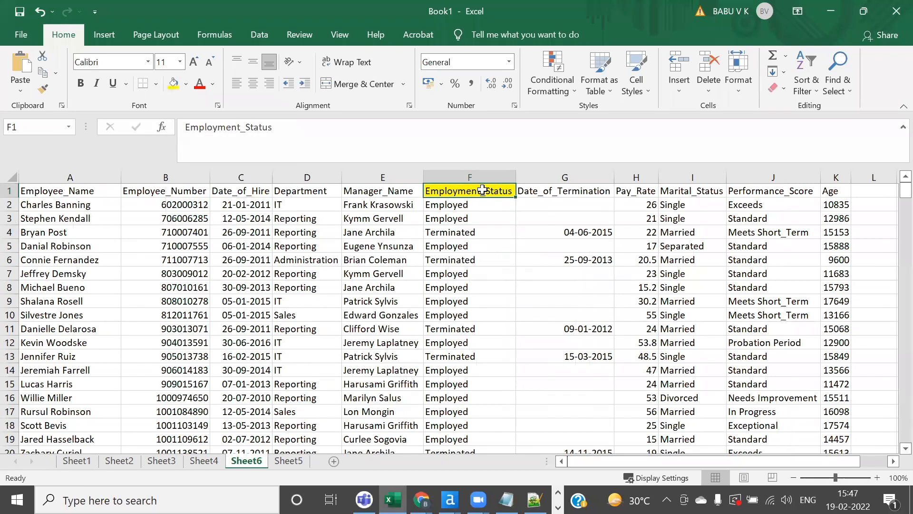
Review the Employed value, first manager name and Employee_Name header on Sheet6
click(476, 241)
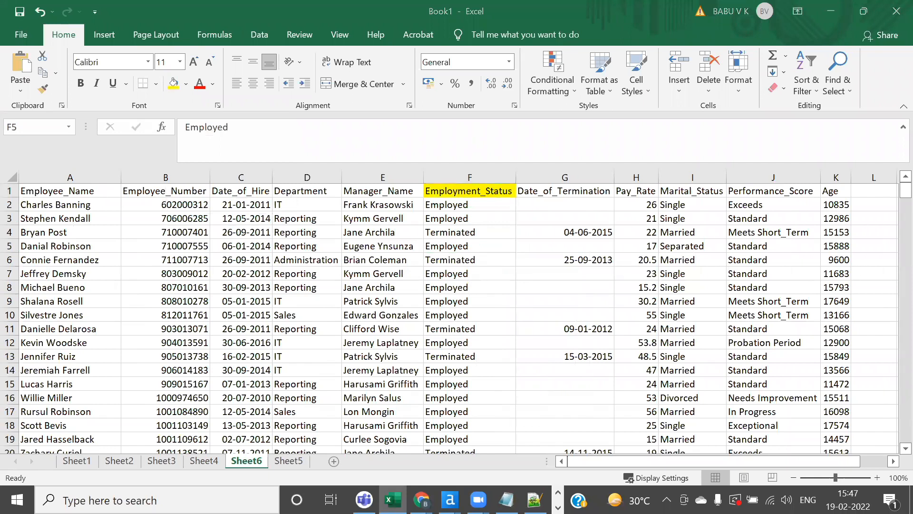
click(516, 206)
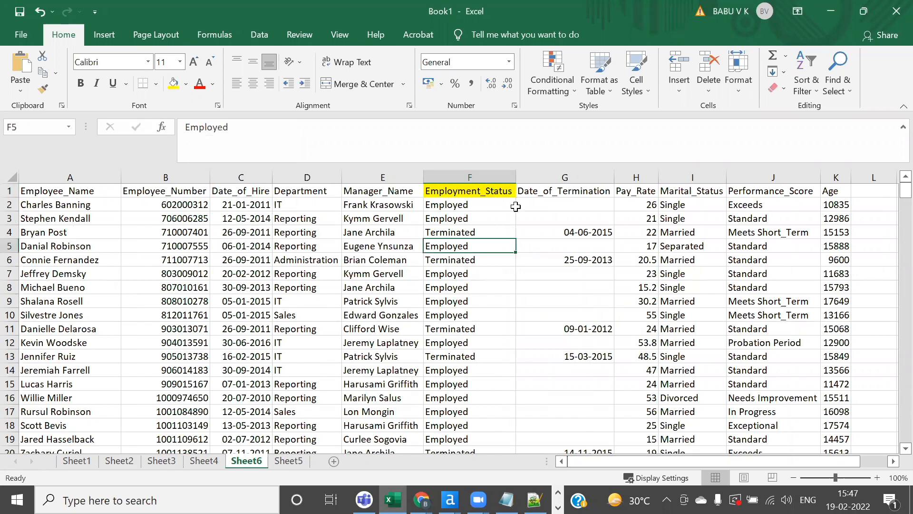
click(385, 208)
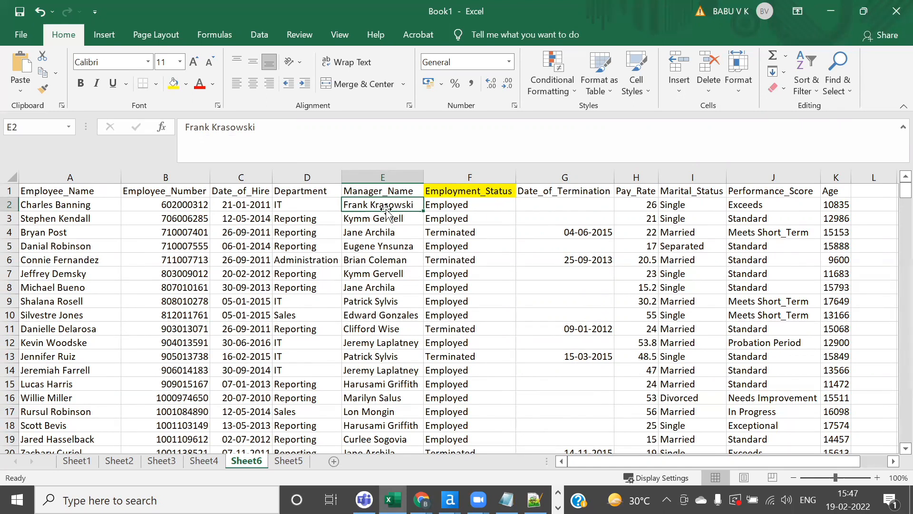
key(alt+Tab)
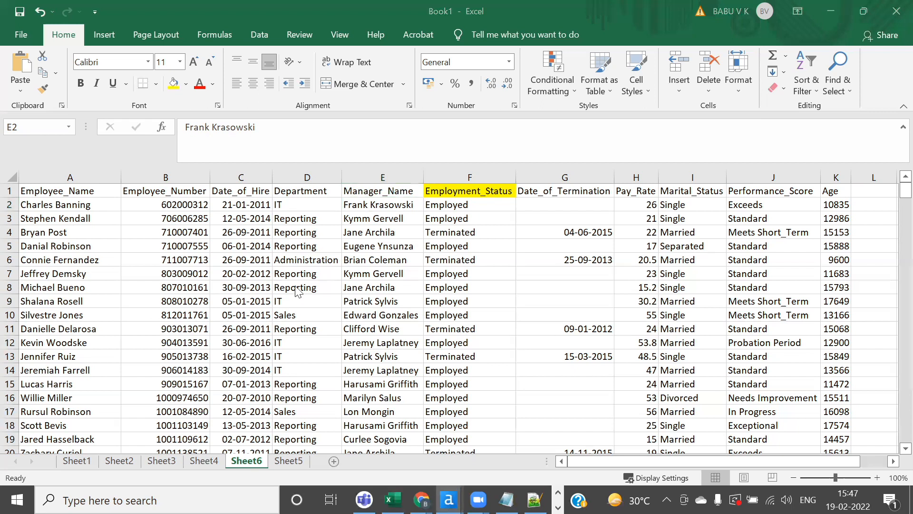
key(alt+Tab)
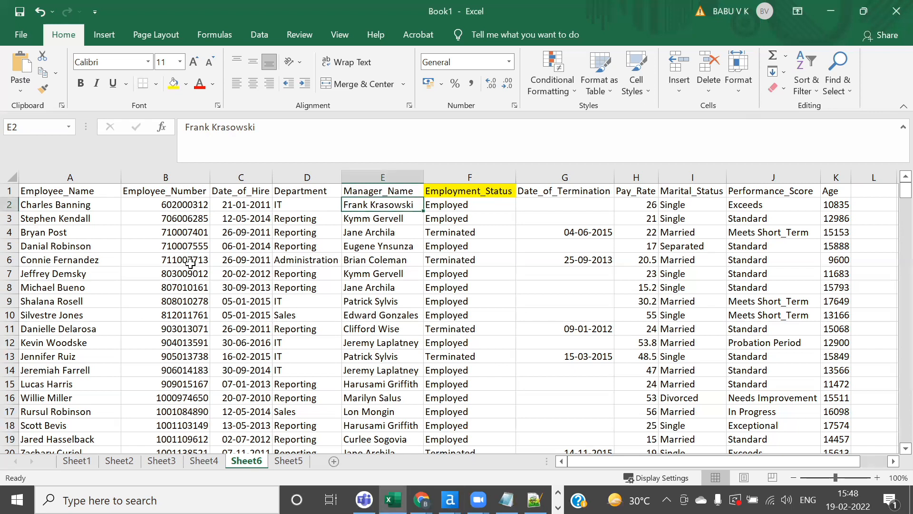
click(80, 191)
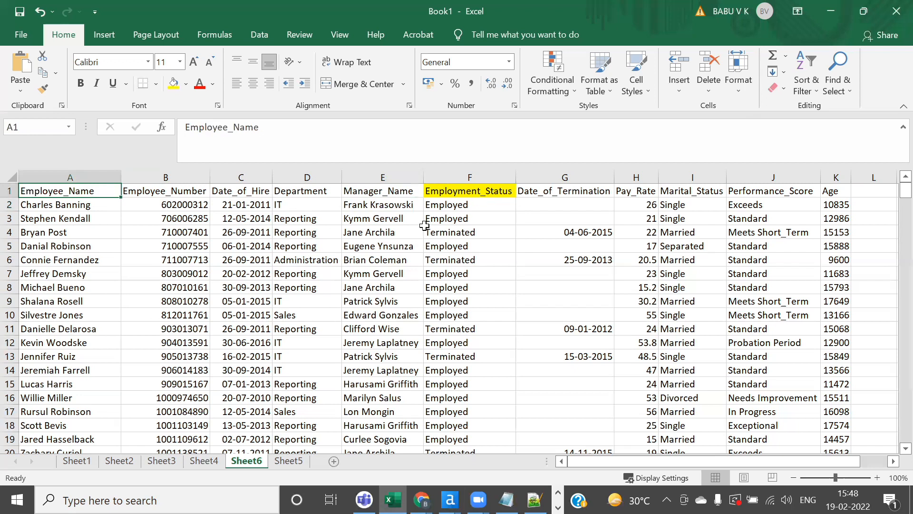
Fill the Department header light green as a predictor column
click(194, 191)
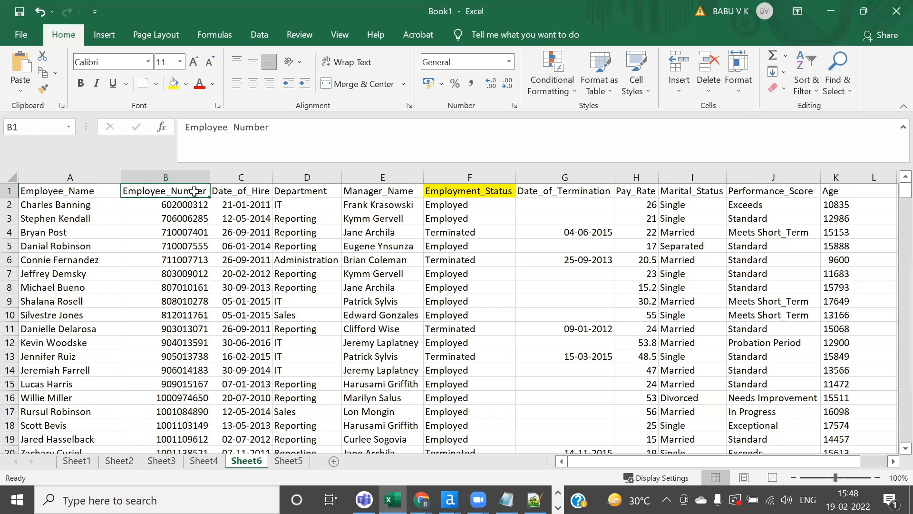
key(Right)
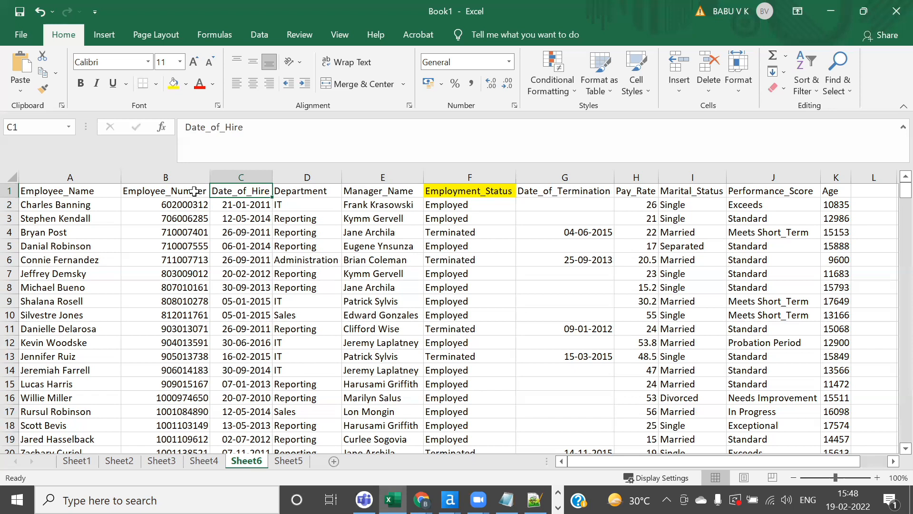
key(Right)
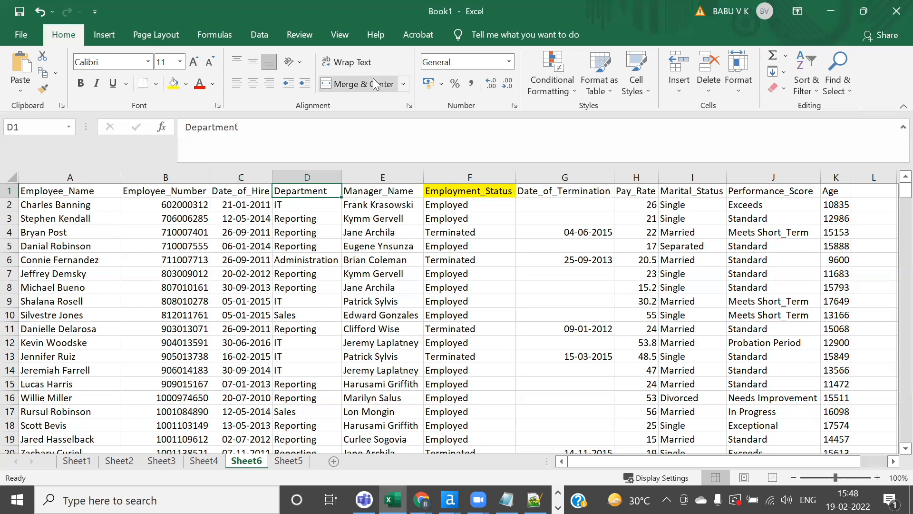
click(186, 85)
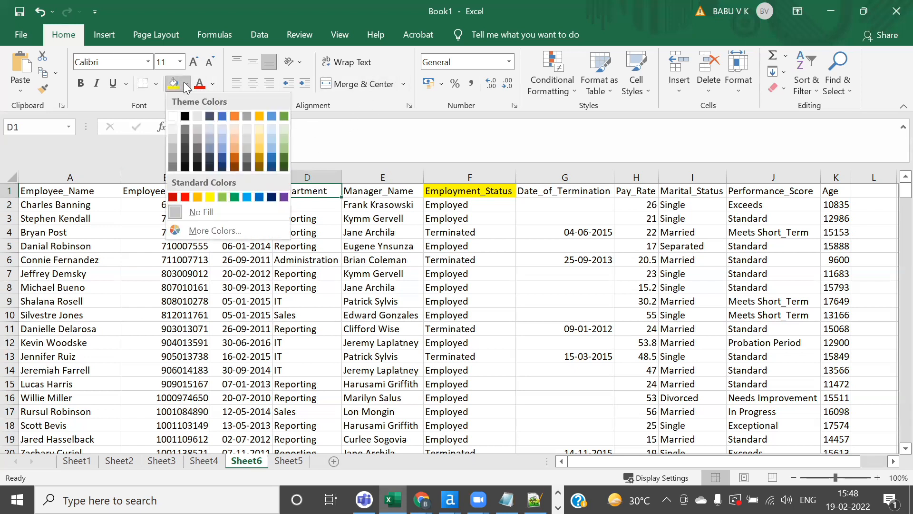
click(282, 136)
click(290, 244)
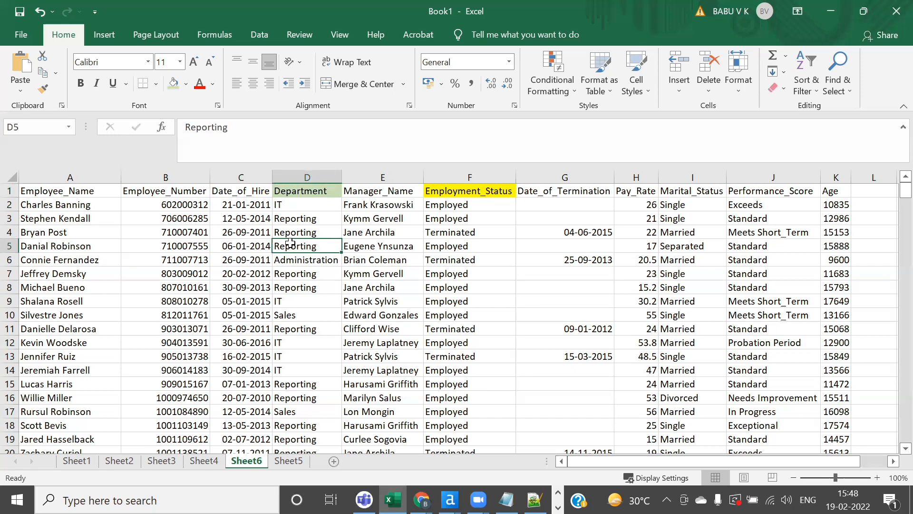
Fill the Manager_Name and Pay_Rate headers light green and check the Marital_Status column
click(370, 194)
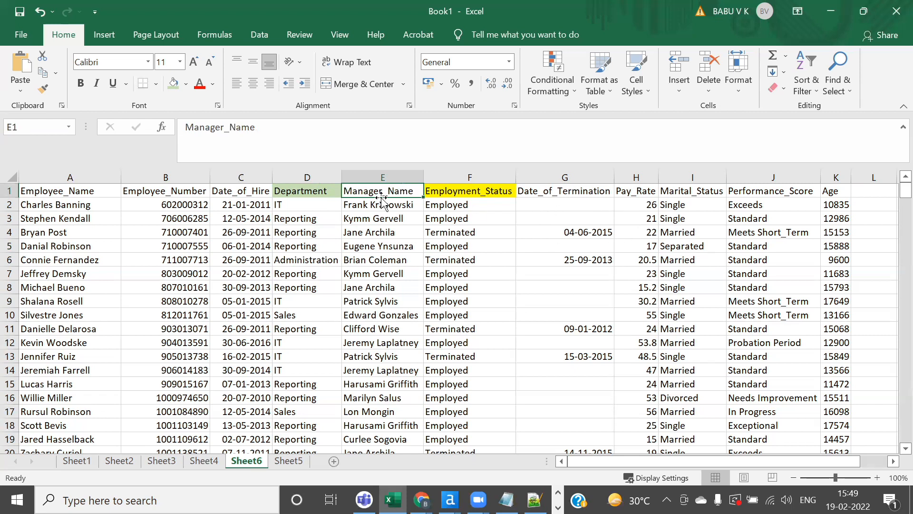
click(172, 84)
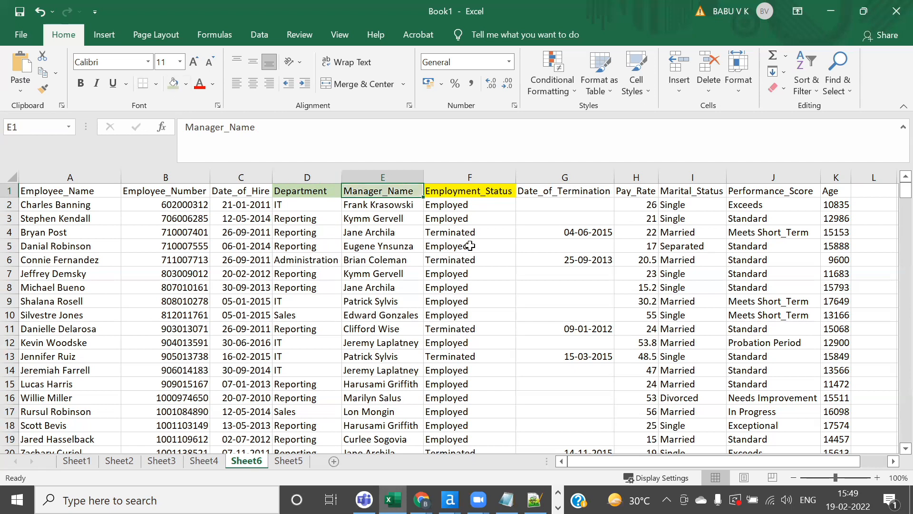
click(641, 191)
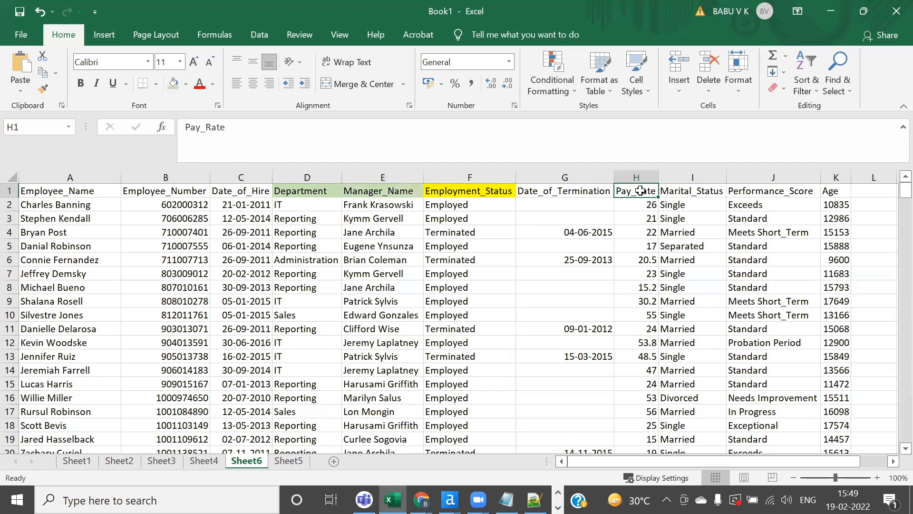
click(169, 84)
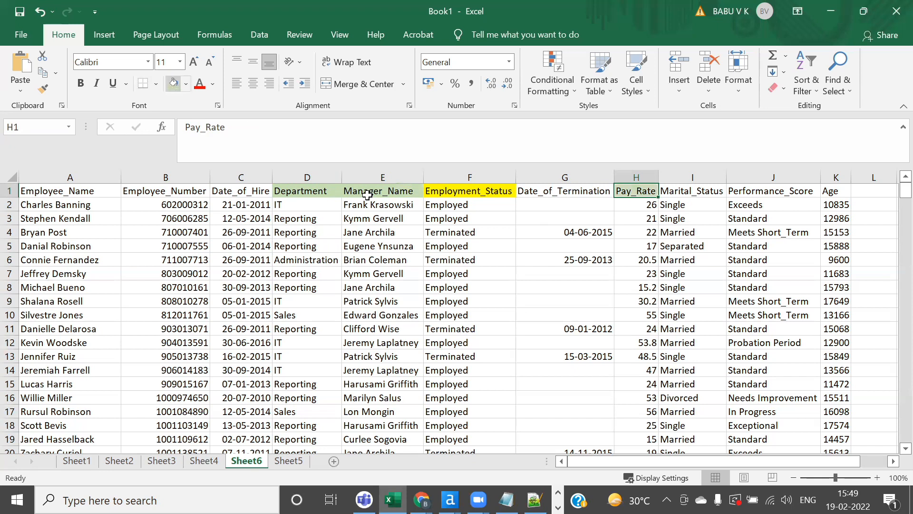
click(682, 192)
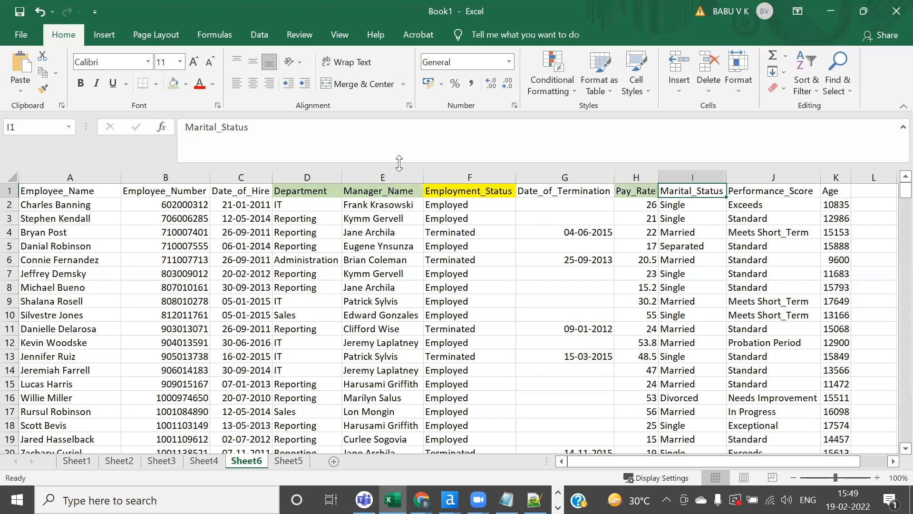
click(652, 245)
click(703, 207)
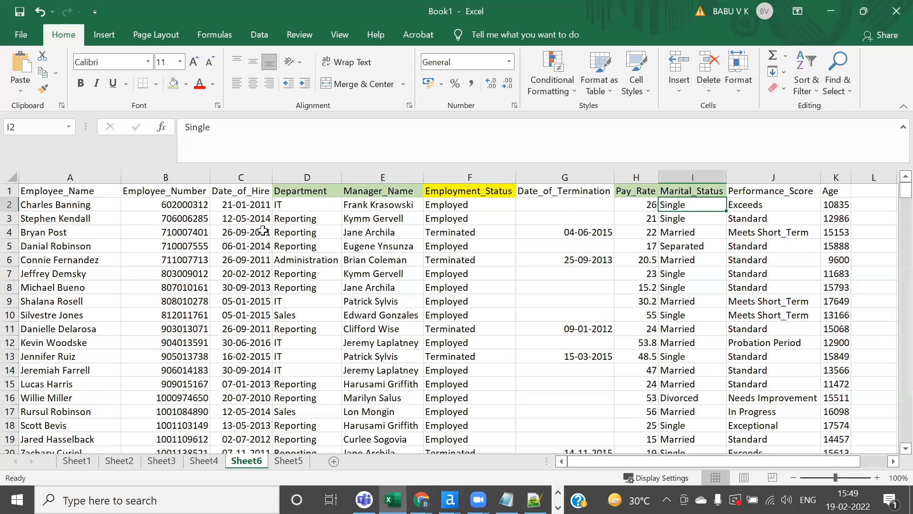
click(233, 207)
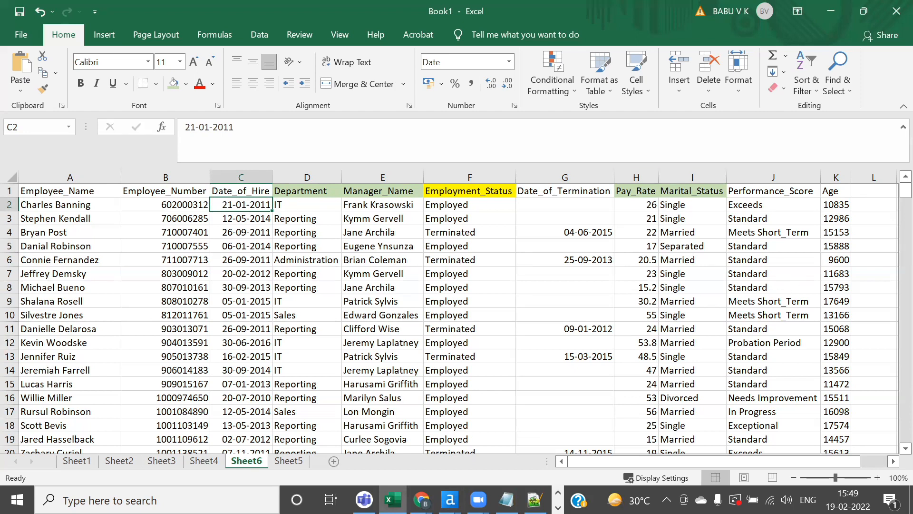
key(alt+Tab)
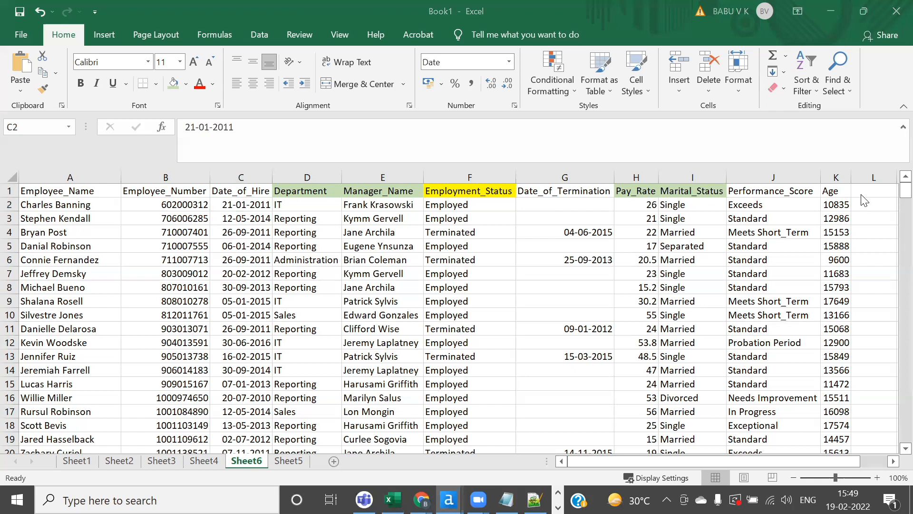
key(alt+Tab)
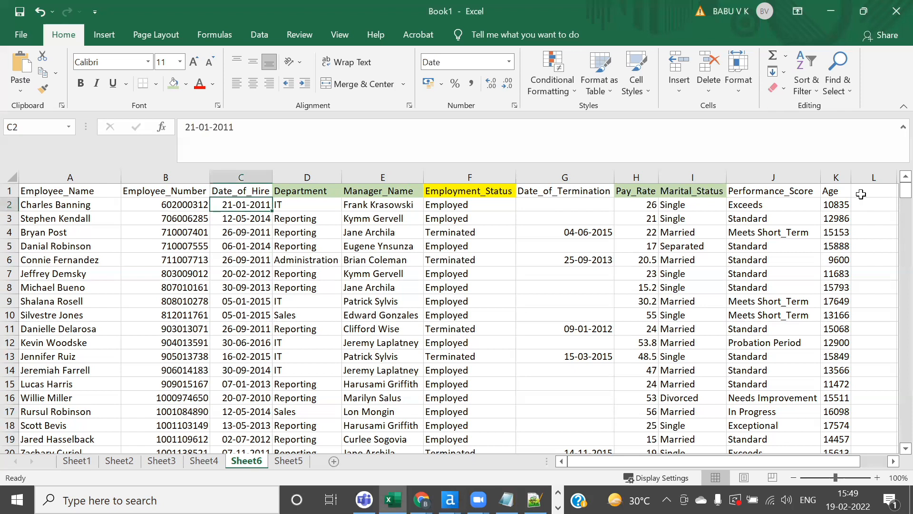
click(861, 194)
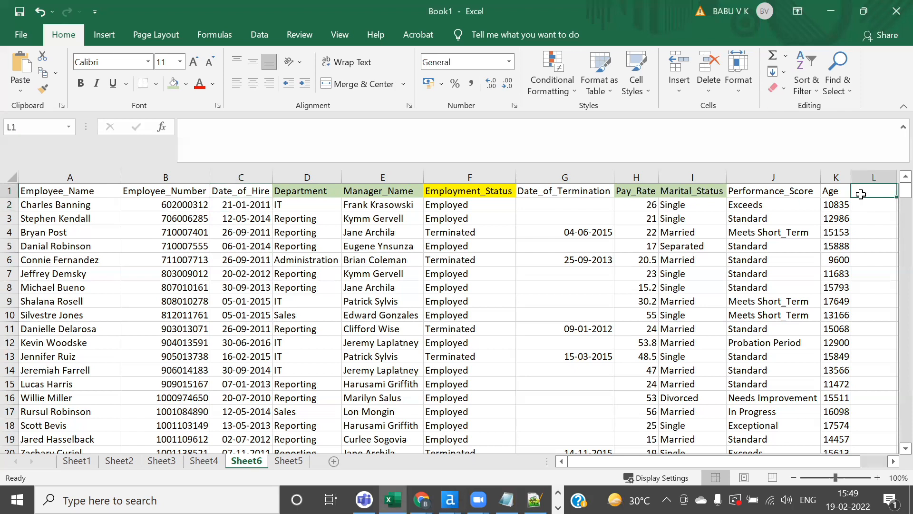
click(839, 205)
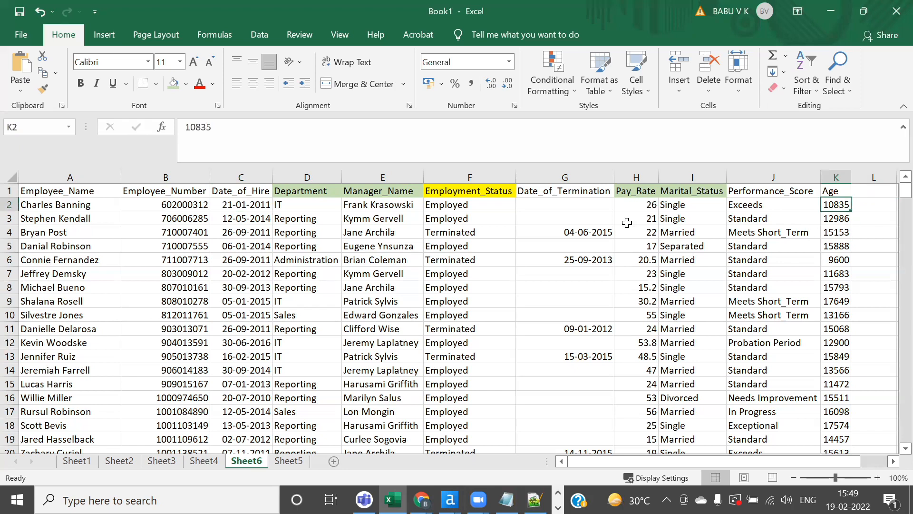
click(244, 207)
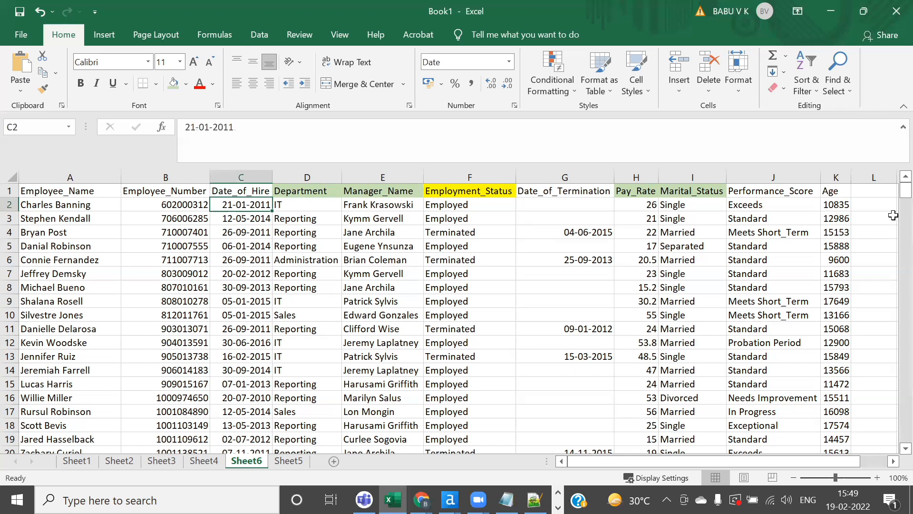
click(873, 203)
text(=)
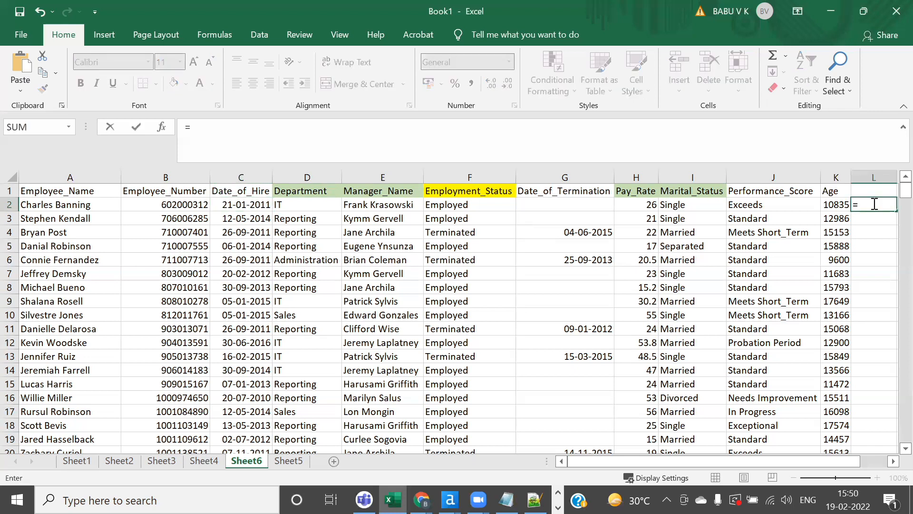
text(7*365)
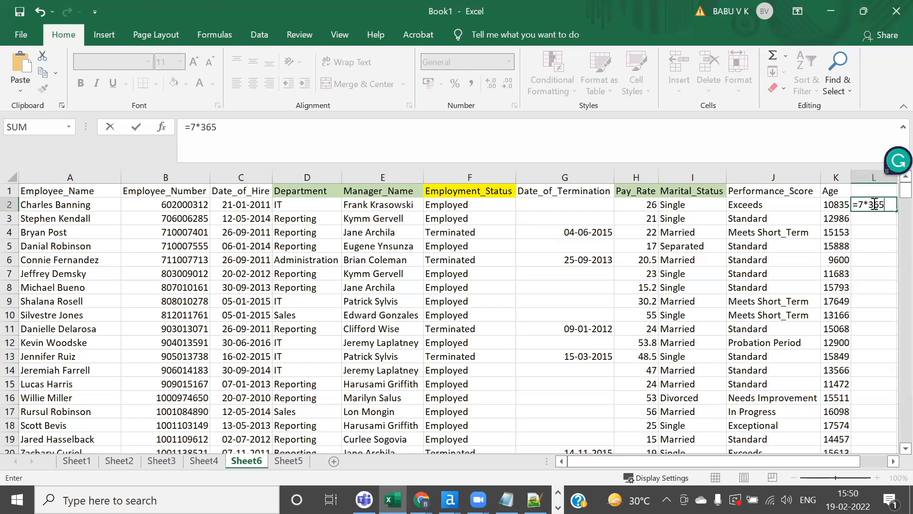
key(Return)
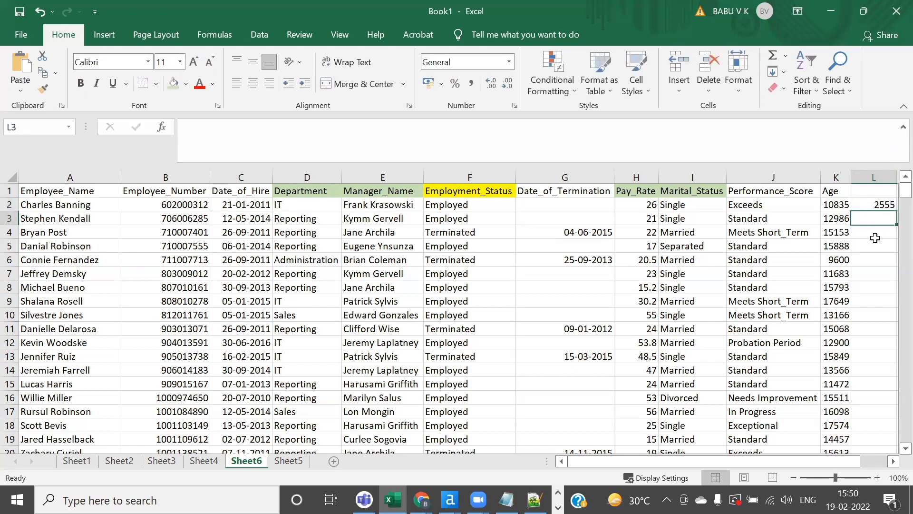
click(876, 201)
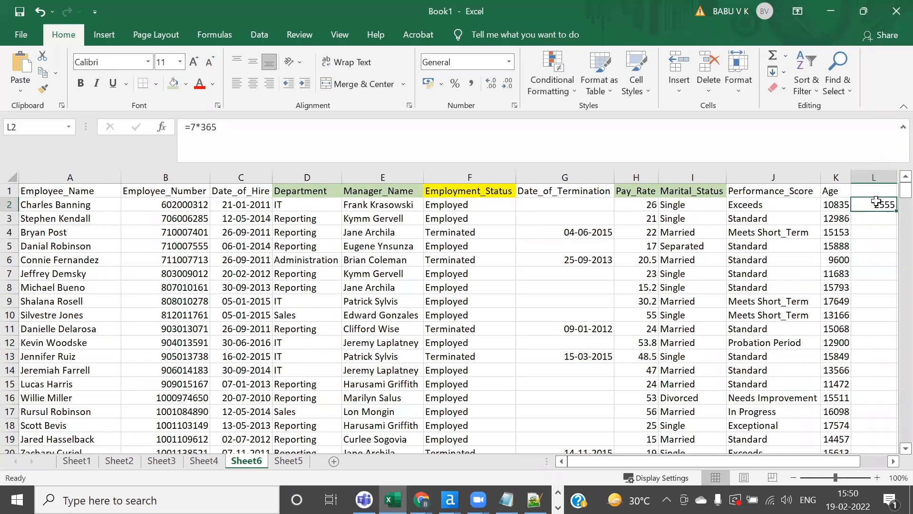
key(Delete)
click(840, 203)
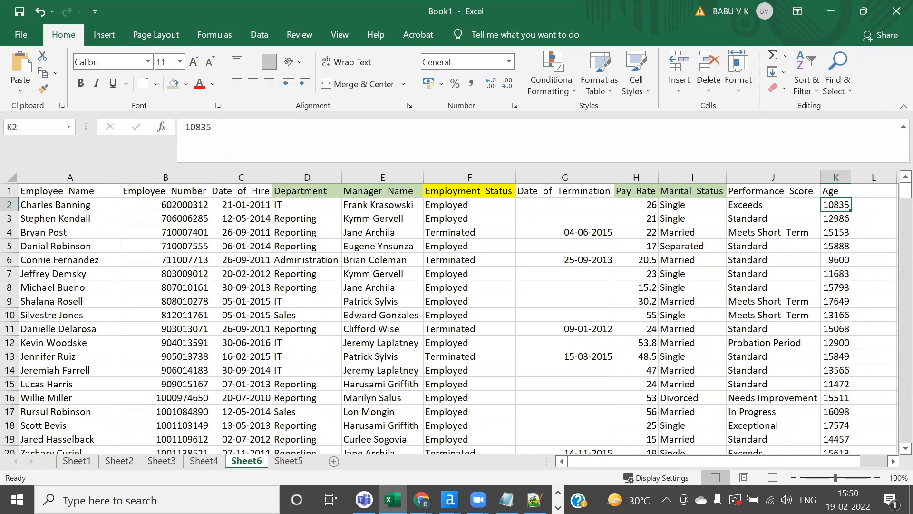
click(449, 500)
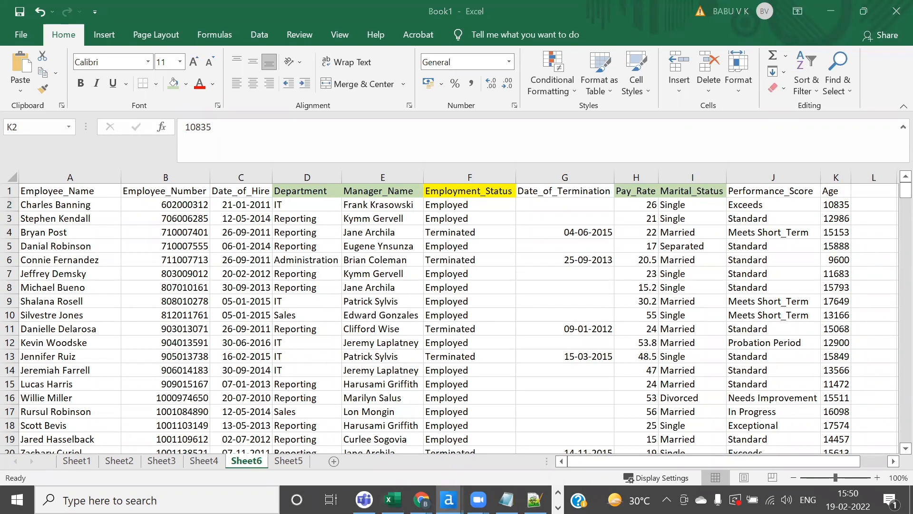
click(841, 204)
click(861, 204)
text(=)
click(830, 207)
text(/)
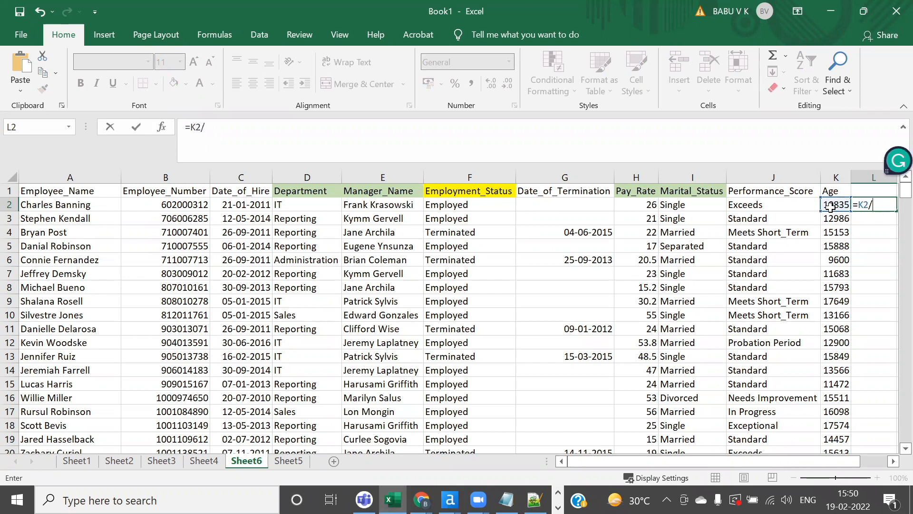
text(365)
key(Return)
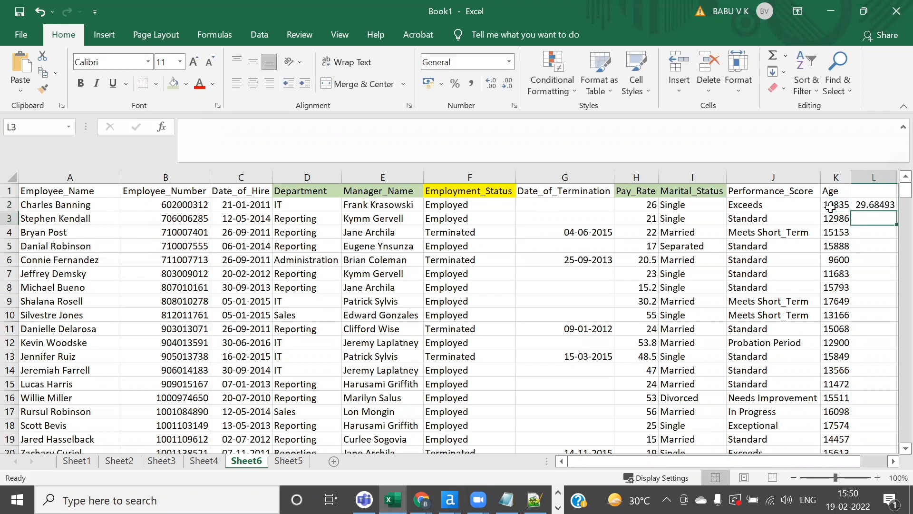
key(Up)
key(Delete)
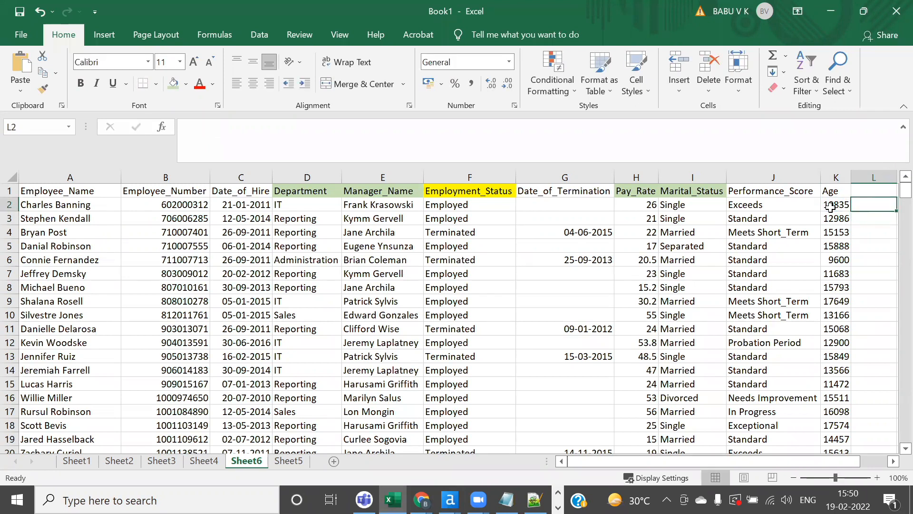
click(829, 192)
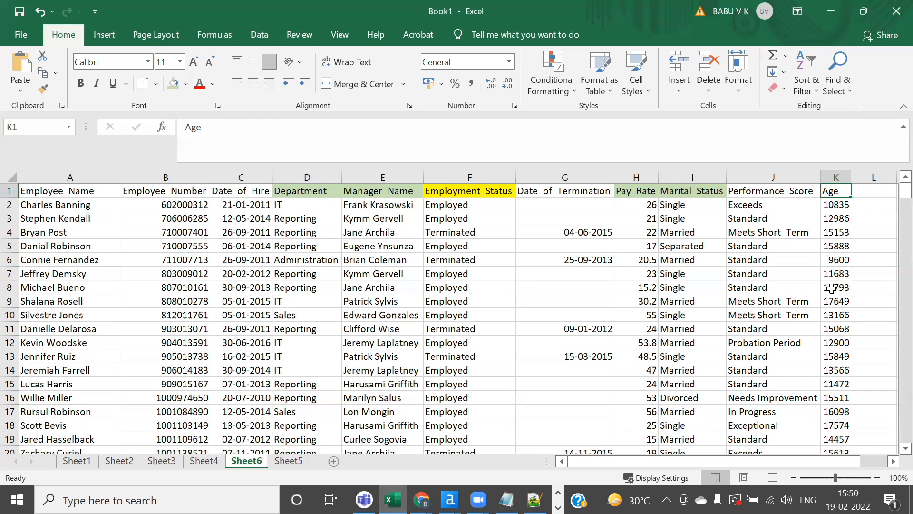
Give the Age header in K1 the green fill used on the other predictor headers
click(823, 244)
click(834, 192)
click(837, 204)
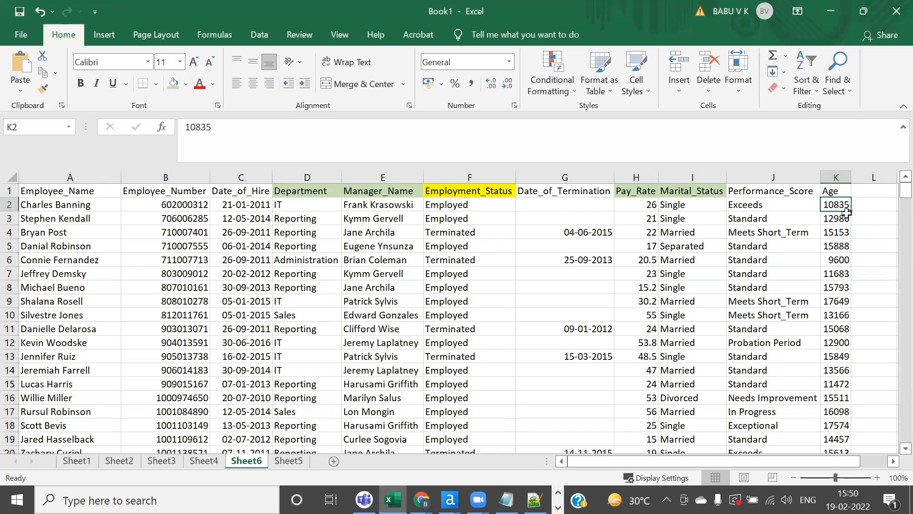
click(838, 190)
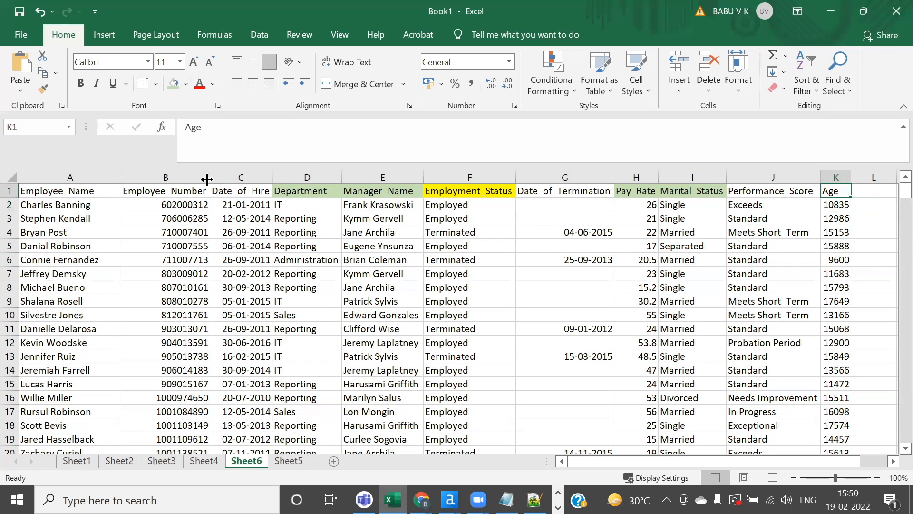
click(170, 88)
Check the Performance_Score and Pay_Rate cells, then scroll to the bottom of the data
click(769, 247)
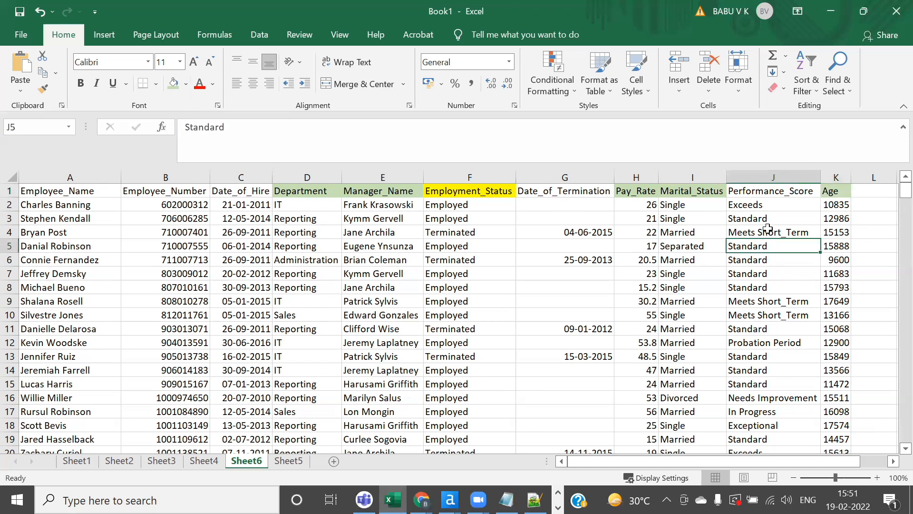
click(769, 192)
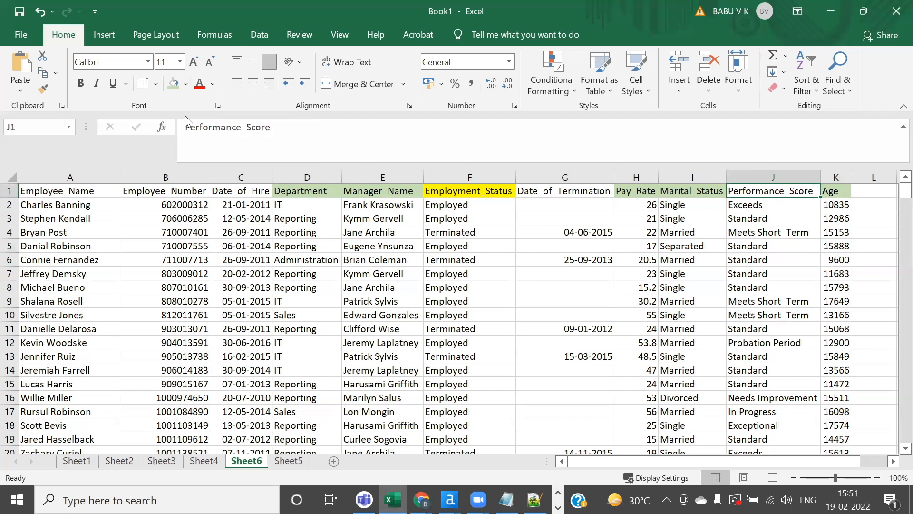
click(621, 245)
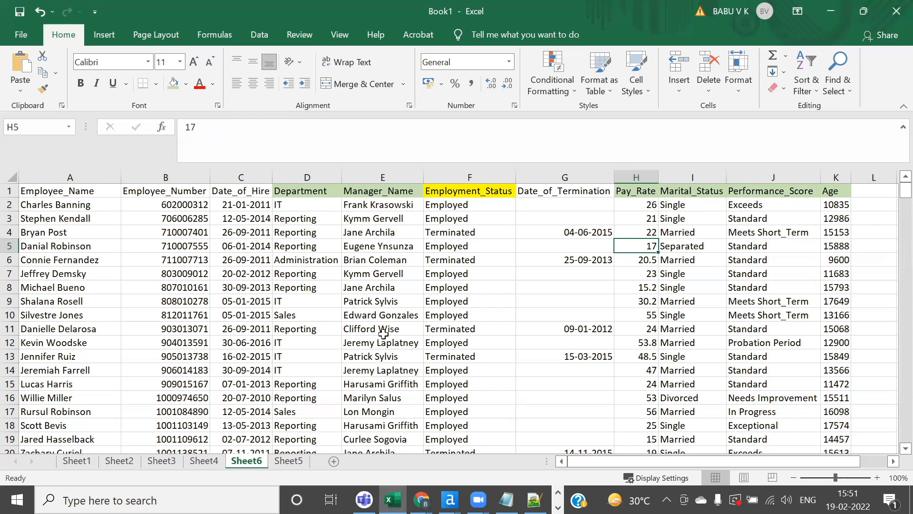
scroll(359, 238, down, 20)
scroll(366, 265, down, 20)
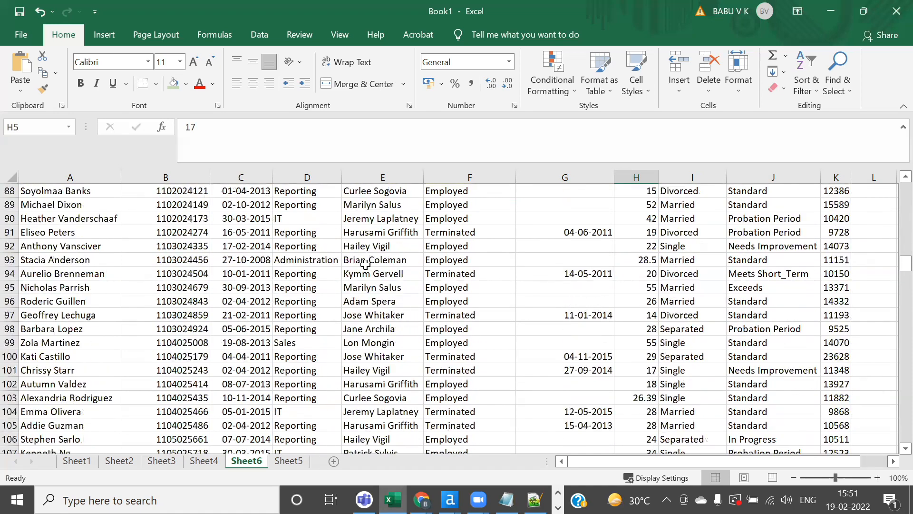
drag(906, 308, 891, 447)
scroll(891, 448, down, 1)
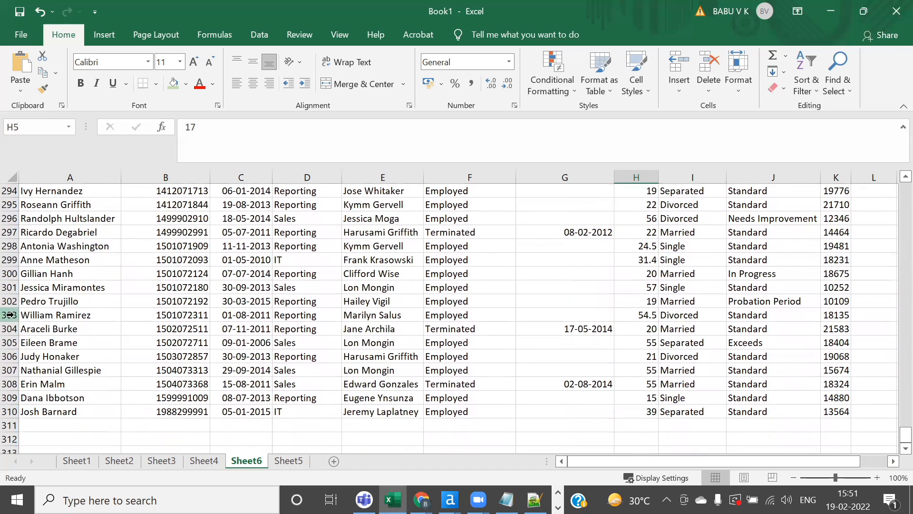
Insert a blank row at row 303 to separate the last records
click(9, 315)
right_click(9, 315)
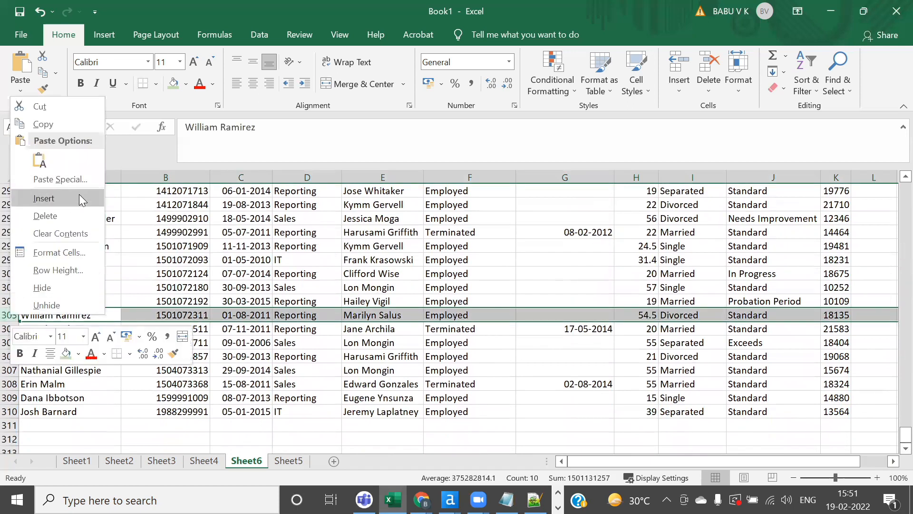
click(79, 195)
click(96, 298)
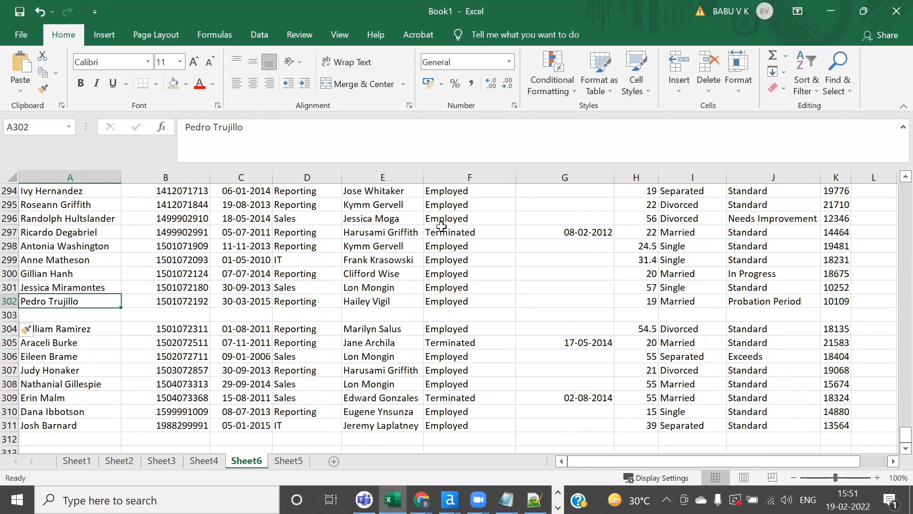
scroll(438, 287, down, 1)
scroll(442, 297, up, 18)
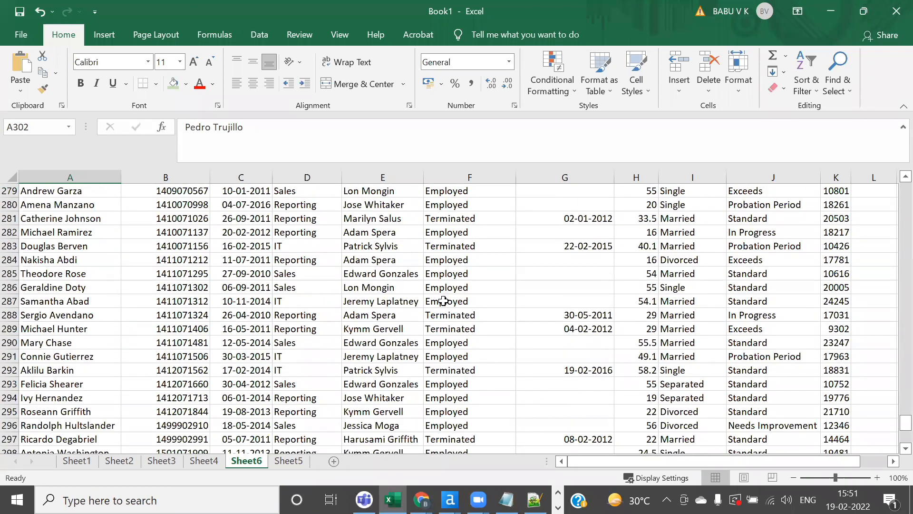
scroll(443, 300, up, 20)
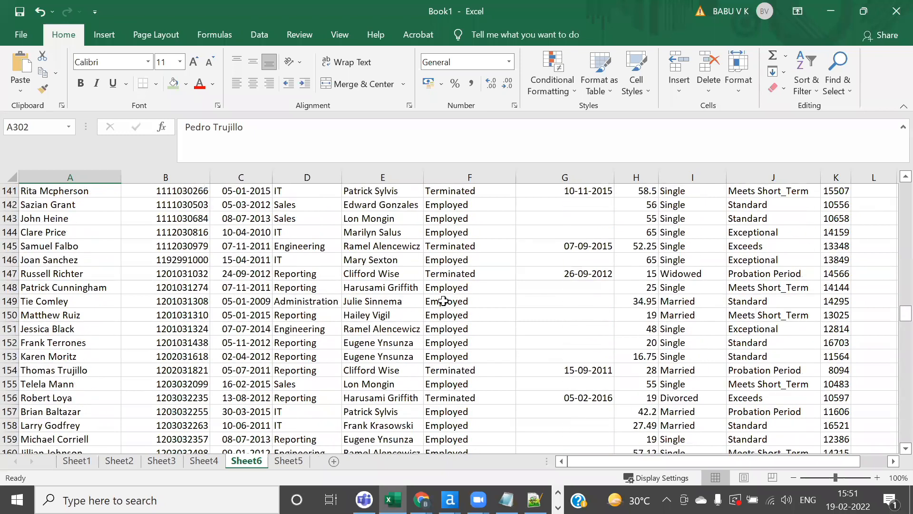
scroll(444, 301, down, 8)
drag(894, 328, 893, 459)
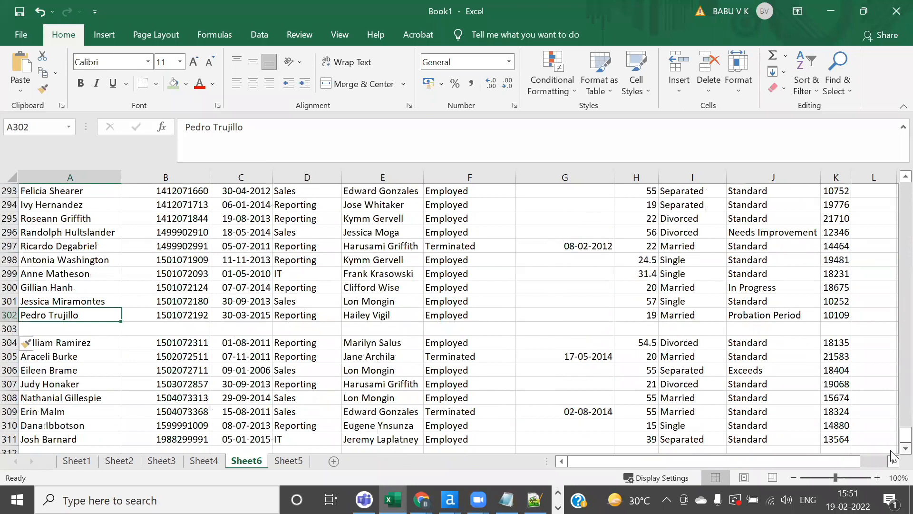
scroll(403, 301, down, 2)
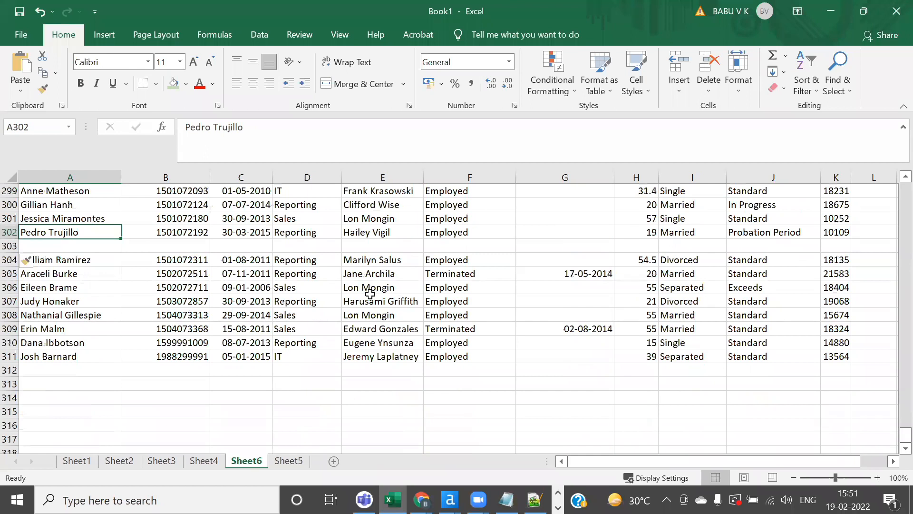
Copy the lower block's department values below the data, then undo the paste
drag(297, 261, 321, 355)
key(ctrl+c)
mouse_move(323, 425)
mouse_down()
mouse_move(318, 416)
mouse_move(327, 416)
mouse_up()
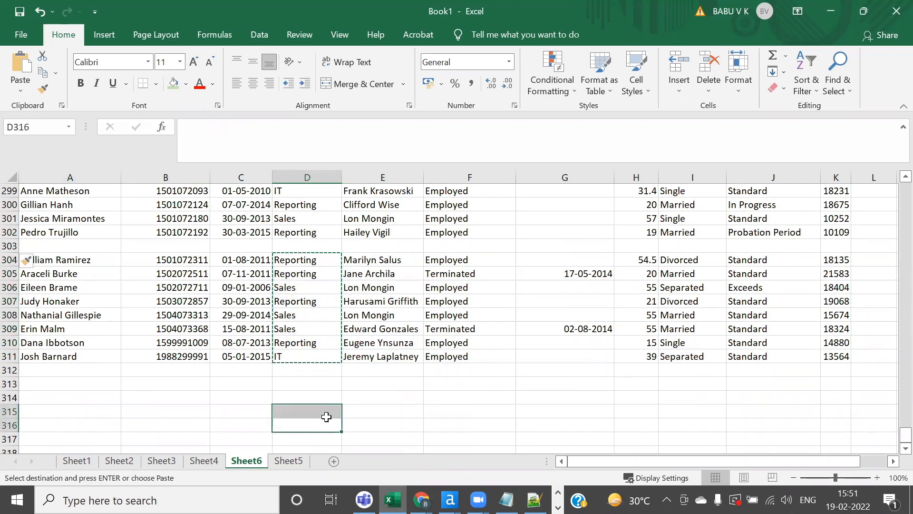
key(ctrl+v)
key(ctrl+z)
click(439, 408)
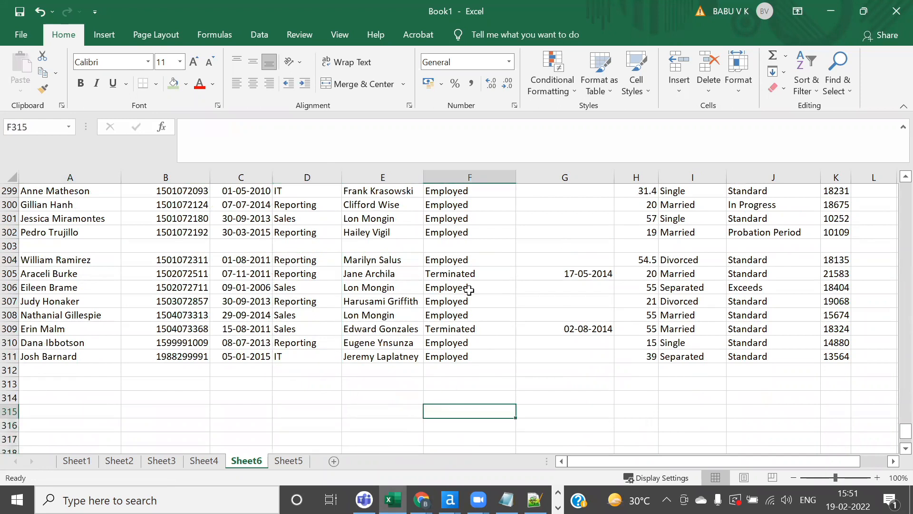
Clear the Employment_Status values in F304:F312, then undo to restore them
drag(460, 259, 466, 364)
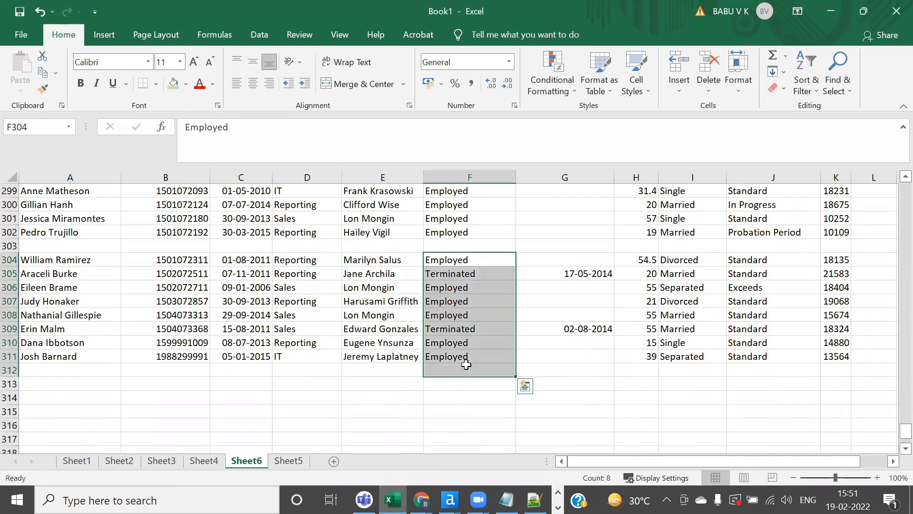
key(Delete)
drag(33, 259, 852, 361)
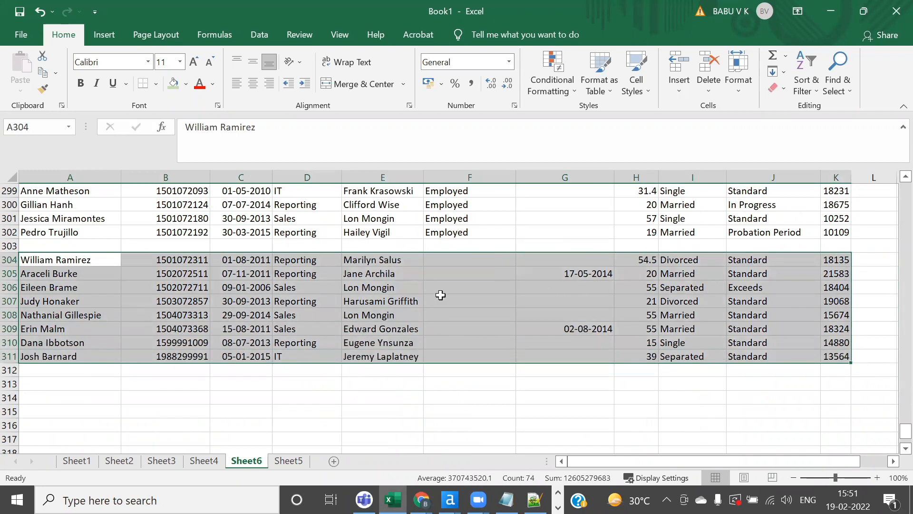
click(442, 262)
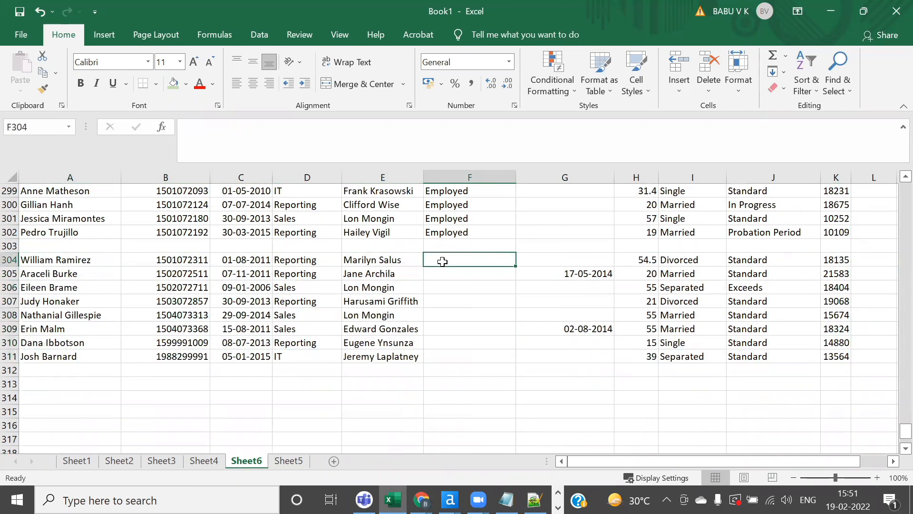
scroll(443, 261, up, 4)
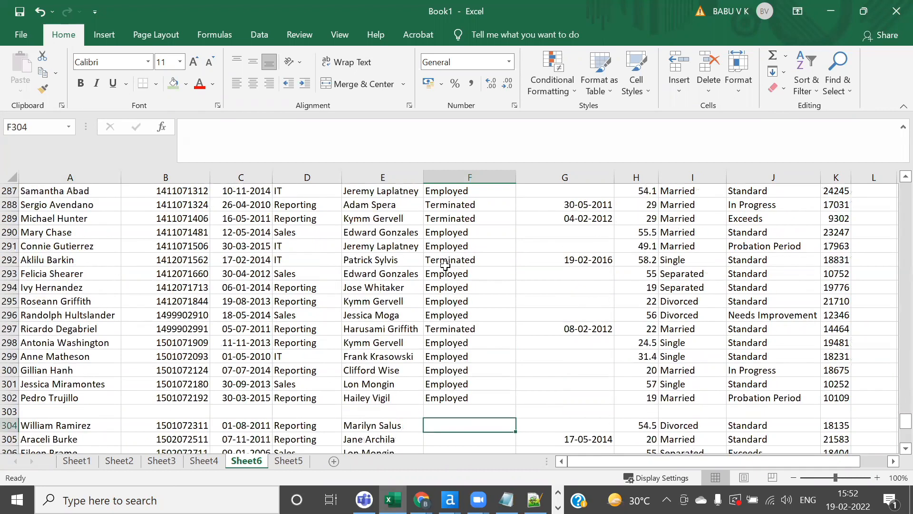
scroll(446, 265, down, 3)
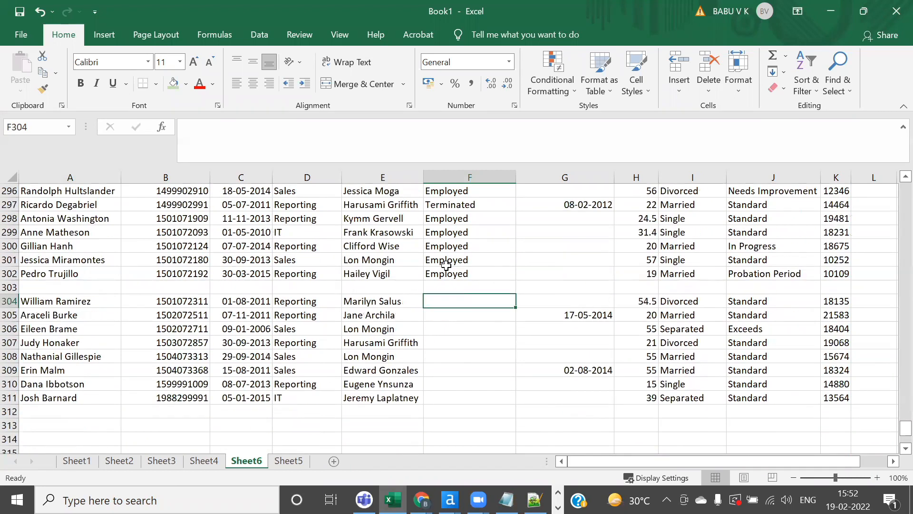
key(ctrl+z)
click(469, 328)
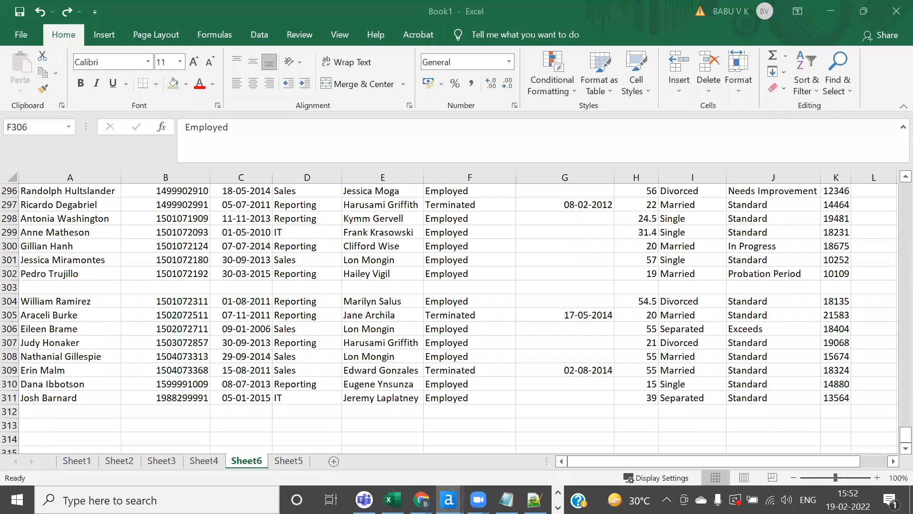
Rerun New Workflow5 and confirm the Text Input outputs 309 records
mouse_move(448, 499)
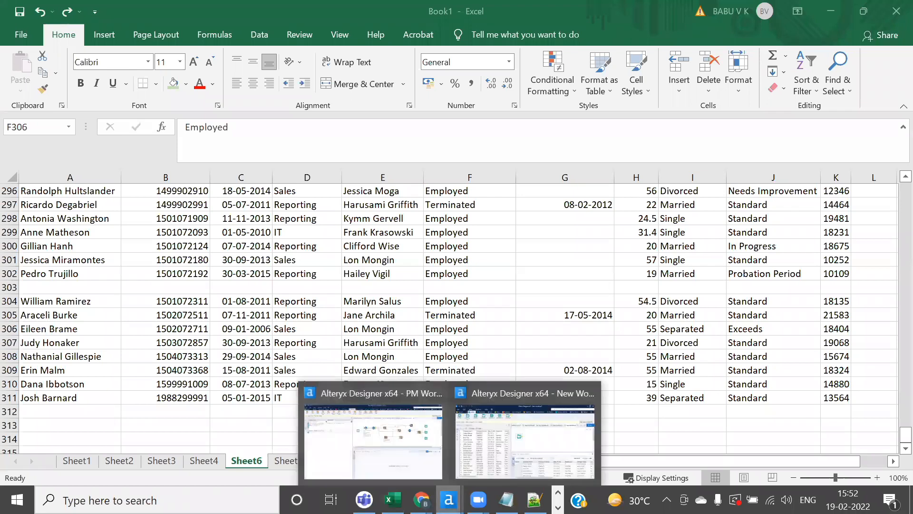
click(562, 441)
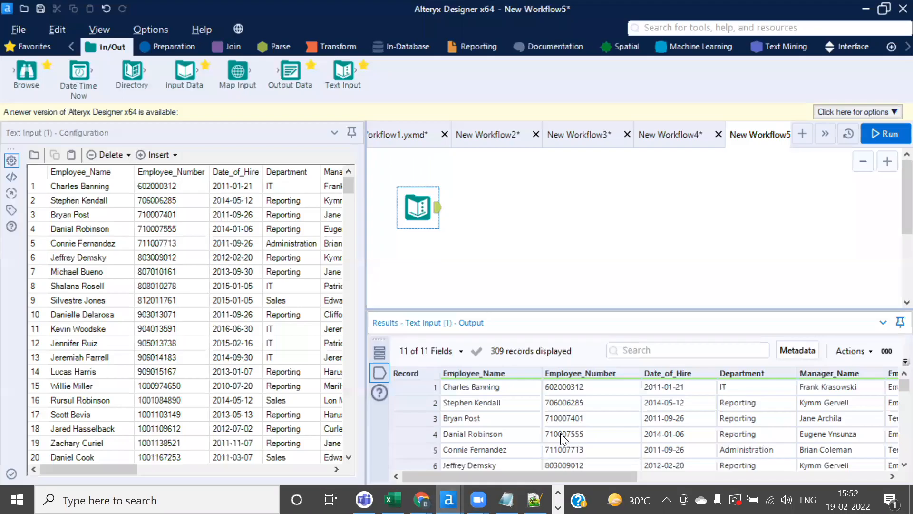
click(492, 261)
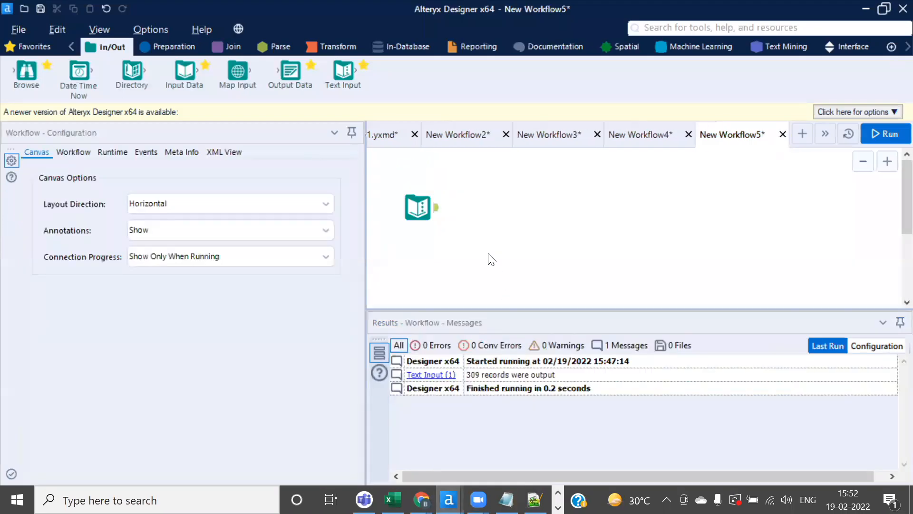
click(880, 134)
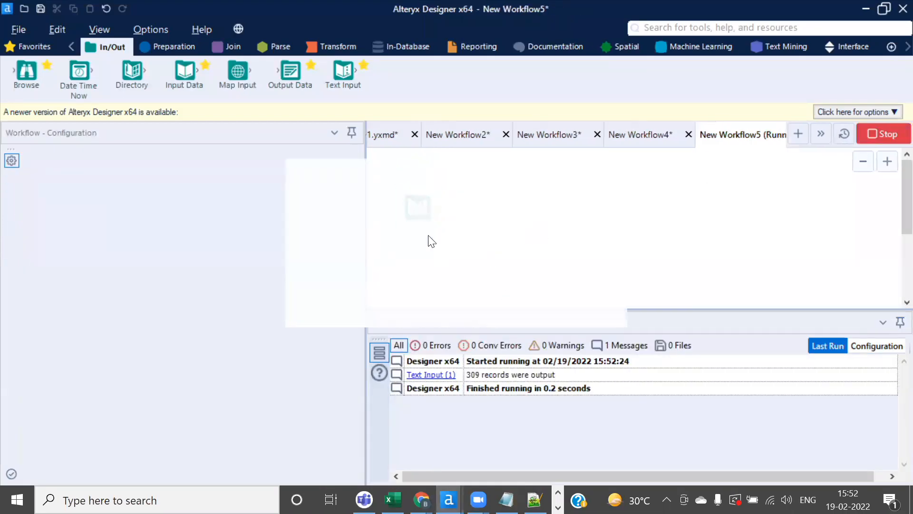
click(563, 302)
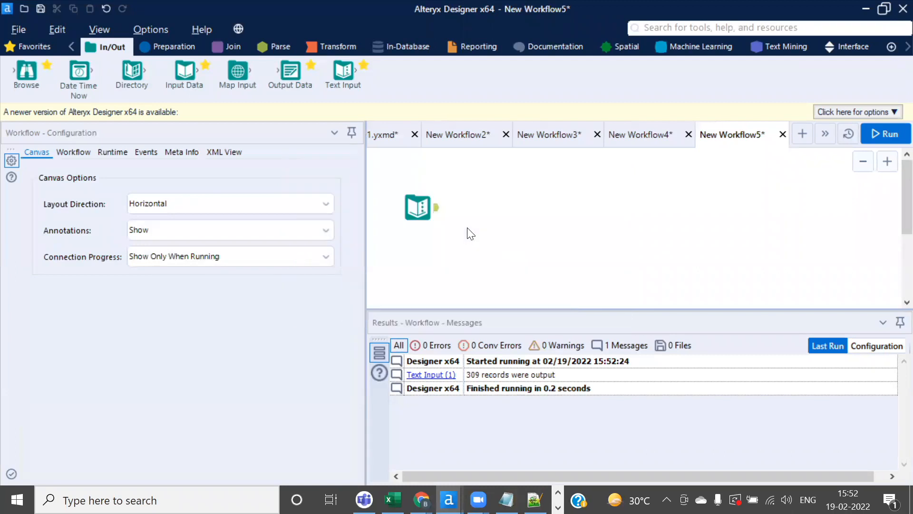
click(438, 215)
drag(364, 220, 317, 221)
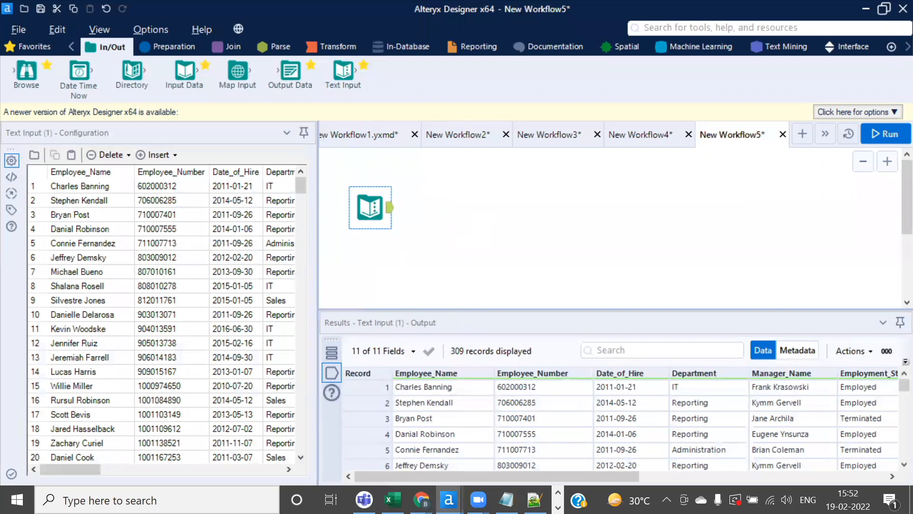
key(alt+Tab)
key(alt+Tab)
key(alt+Tab)
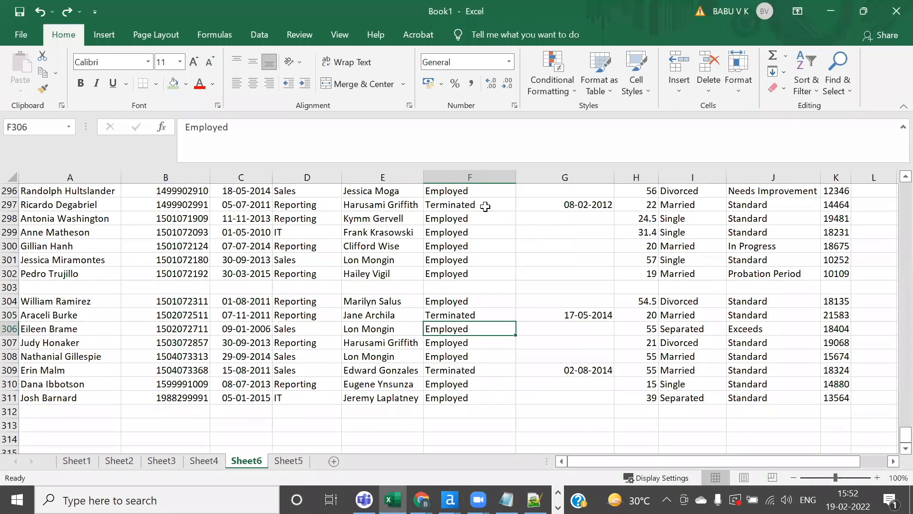
scroll(304, 240, up, 20)
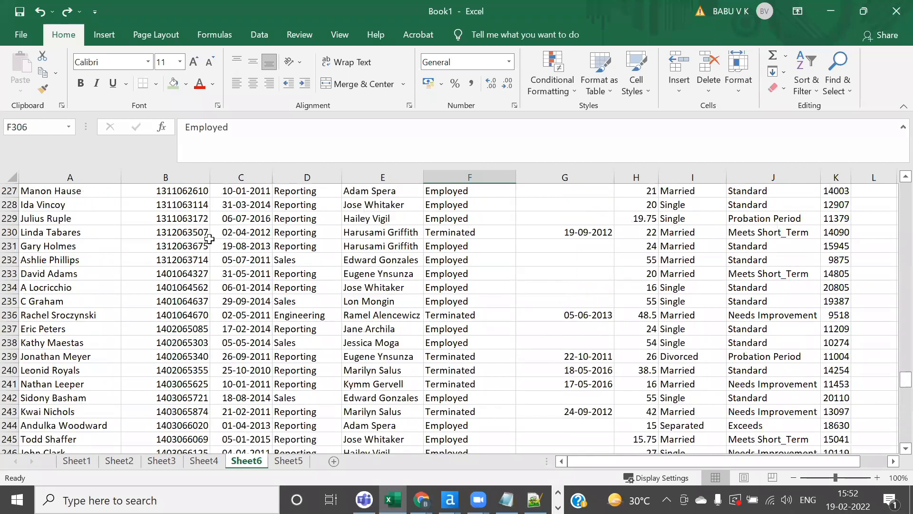
click(210, 242)
click(257, 233)
key(ctrl+Up)
key(Down)
key(Up)
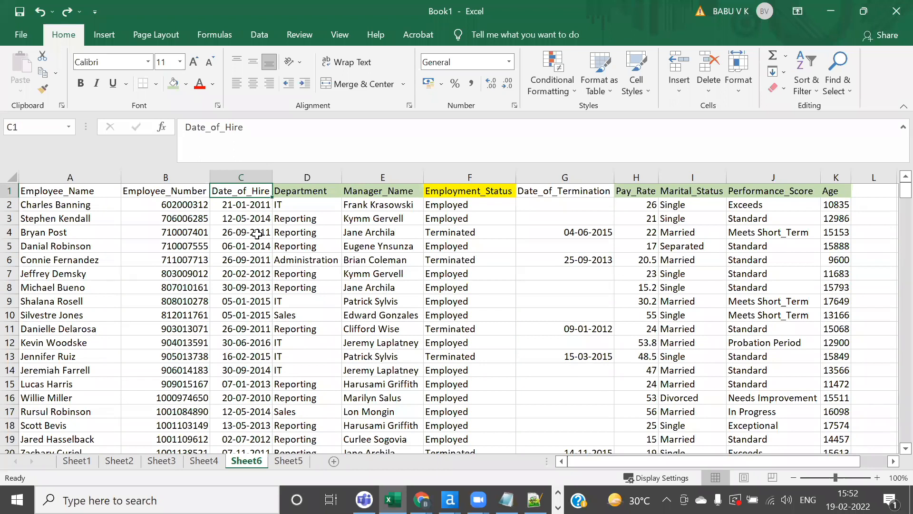
key(alt+Tab)
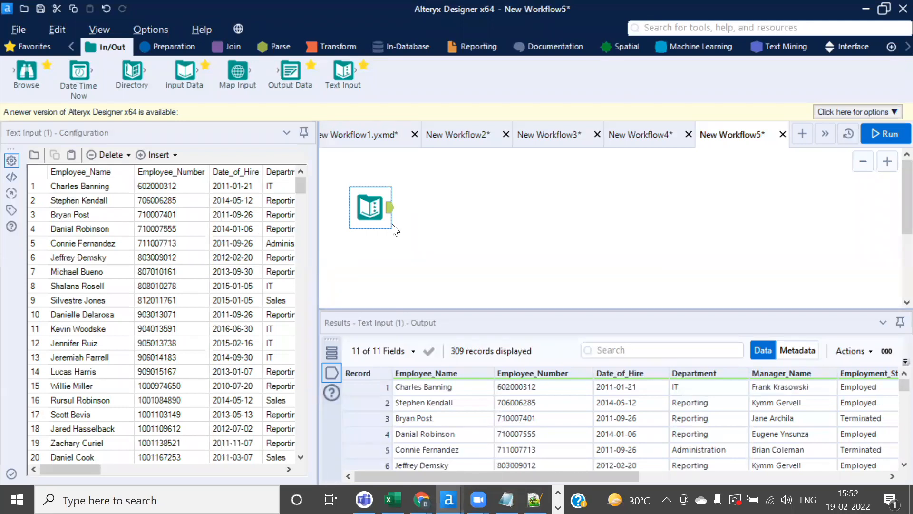
key(alt+Tab)
key(Tab)
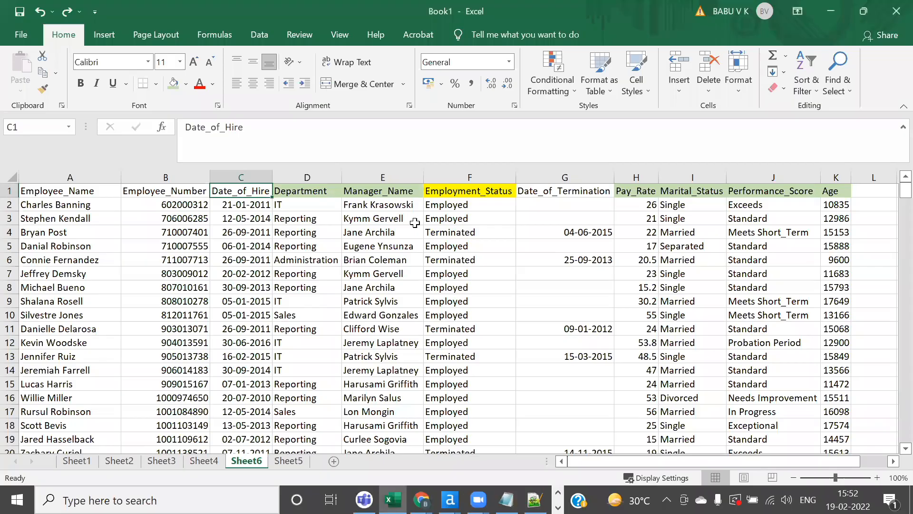
click(464, 237)
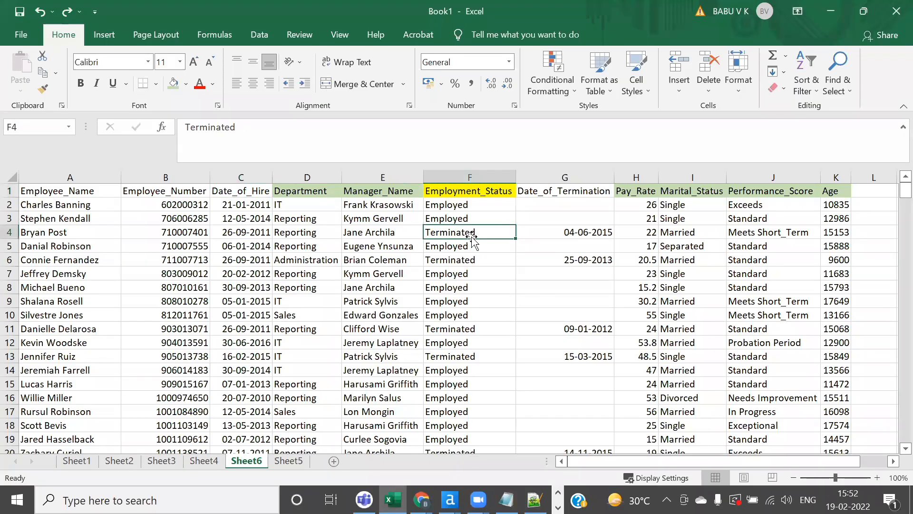
click(576, 231)
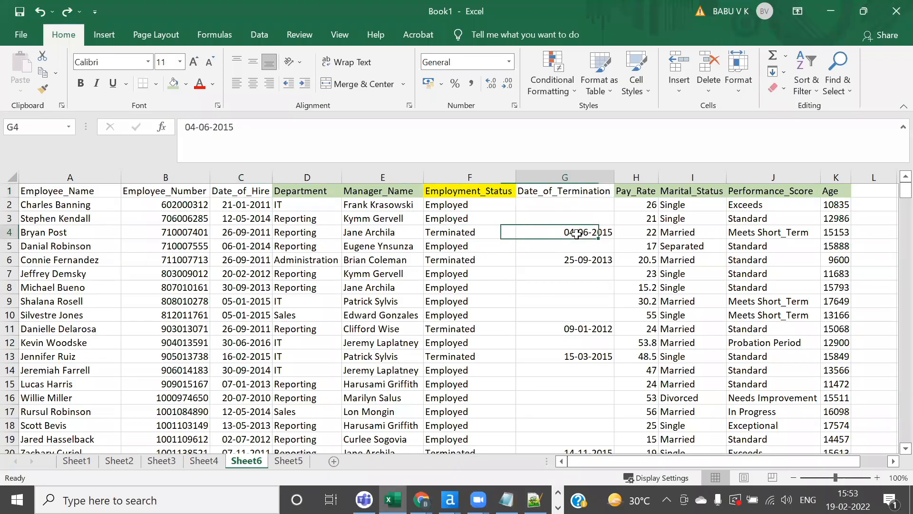
click(256, 238)
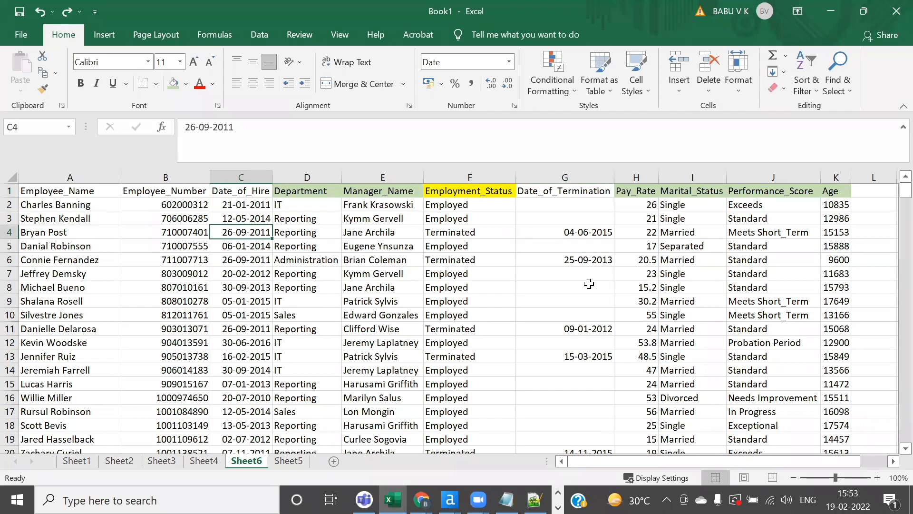
click(574, 228)
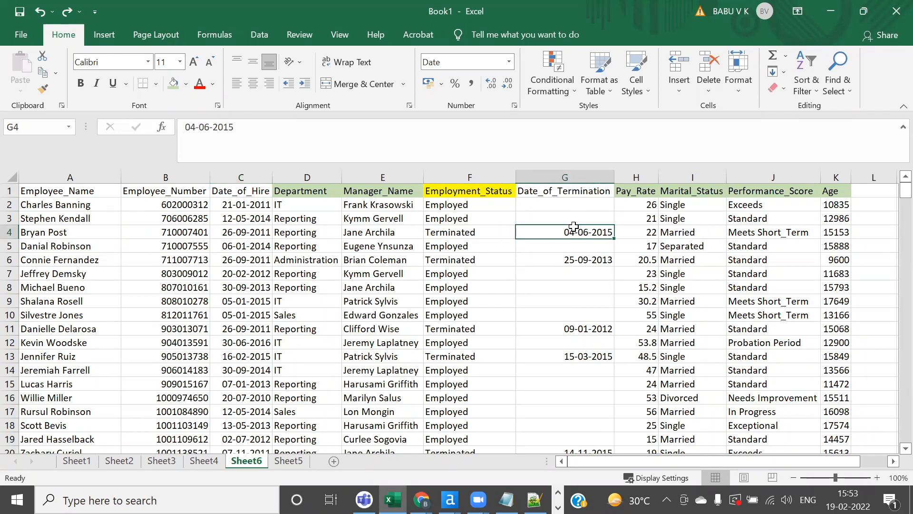
click(545, 207)
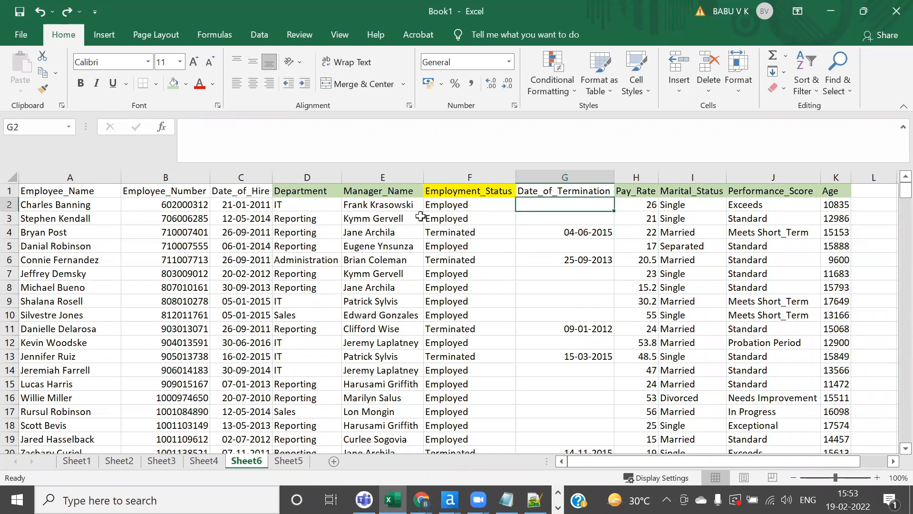
click(261, 211)
key(alt+Tab)
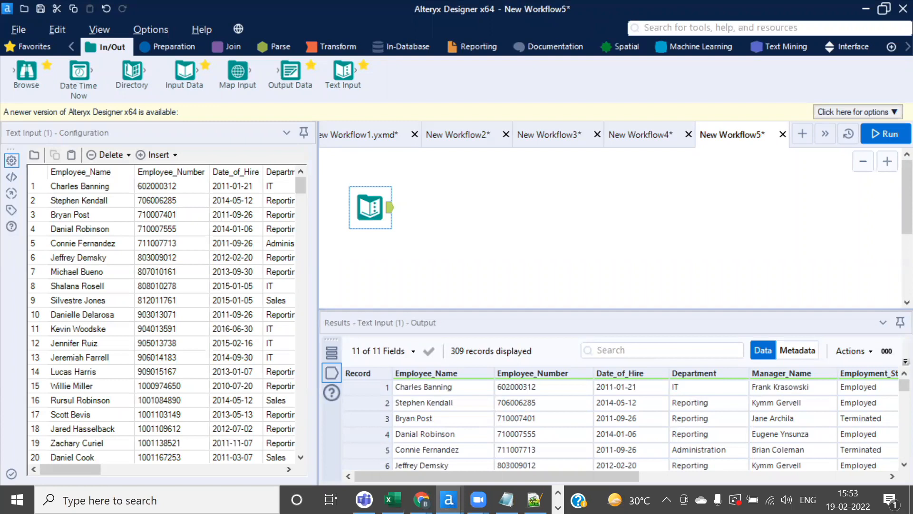
Add a Formula tool creating Double column Days_of_Employment with the pasted DateTimeDiff expression
click(180, 45)
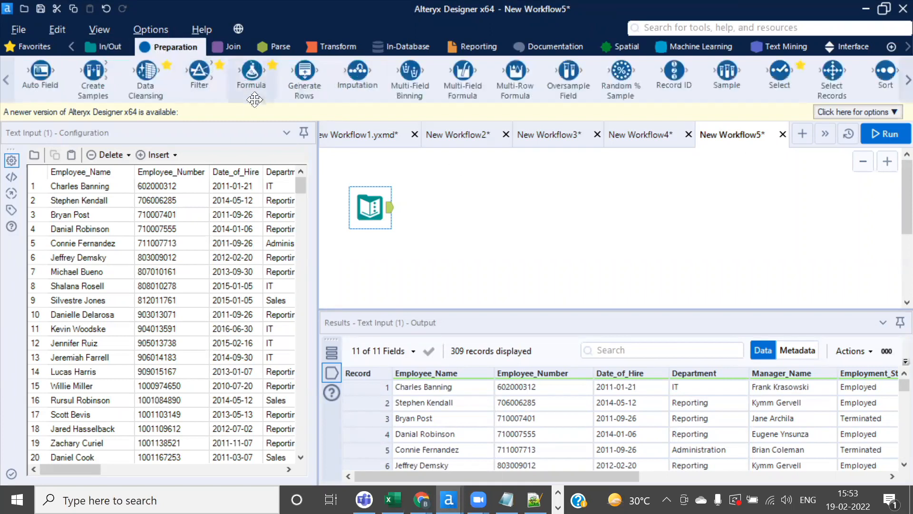
drag(246, 76, 464, 208)
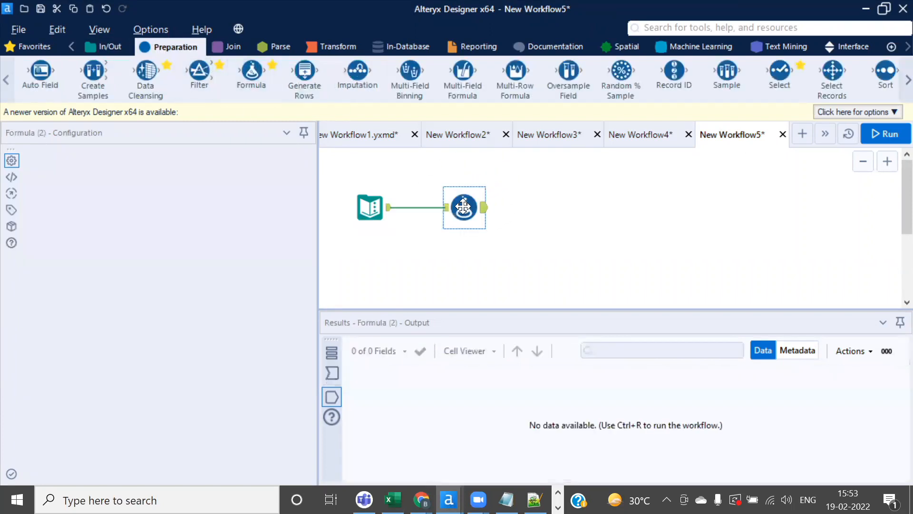
click(114, 192)
text(DateTimeDiff(IF IsEmpty([Date_of_Termination]) THEN '2018-07-05' ELSE [Date_of_Termination] ENDIF, [Date_of_Hire],'day'))
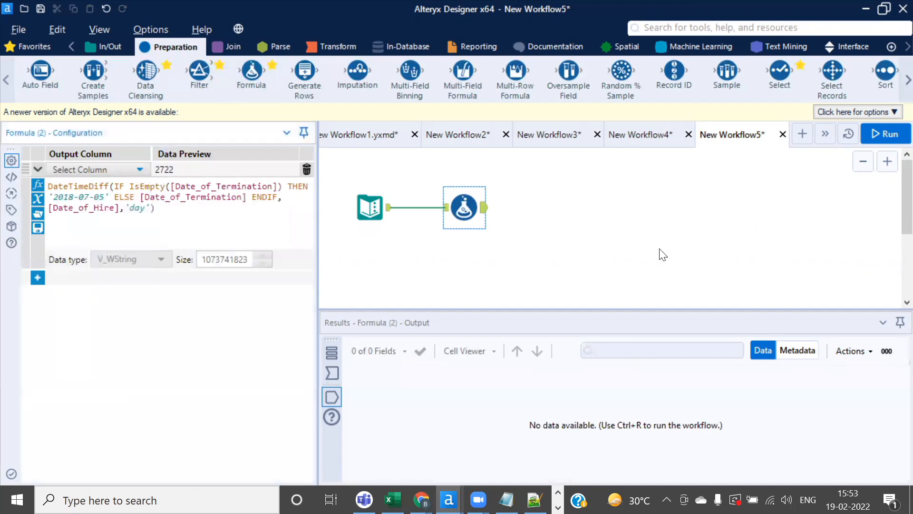
click(140, 169)
click(122, 187)
text(Days_of_Employment)
click(183, 222)
click(161, 266)
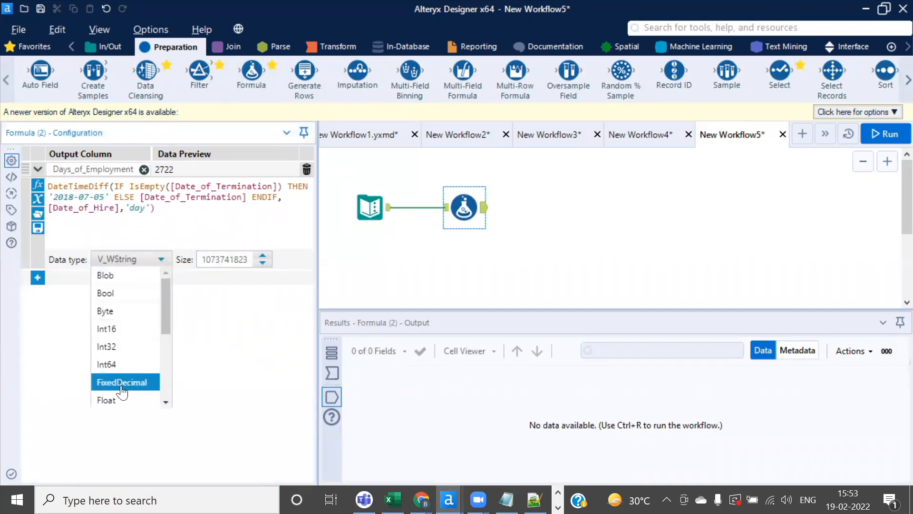
scroll(127, 400, down, 3)
scroll(113, 305, up, 2)
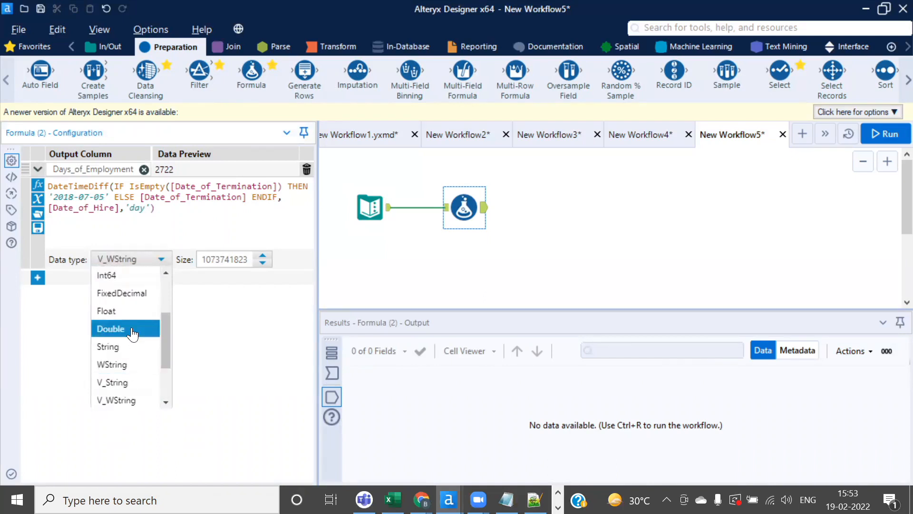
click(132, 328)
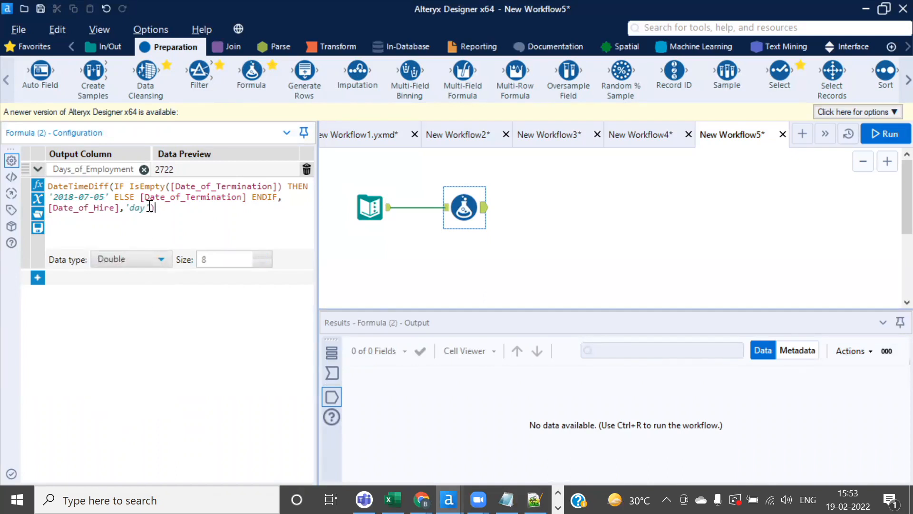
Walk through the IsEmpty termination check, 2018-07-05 fallback and Date_of_Hire, then run the workflow
drag(137, 186, 282, 188)
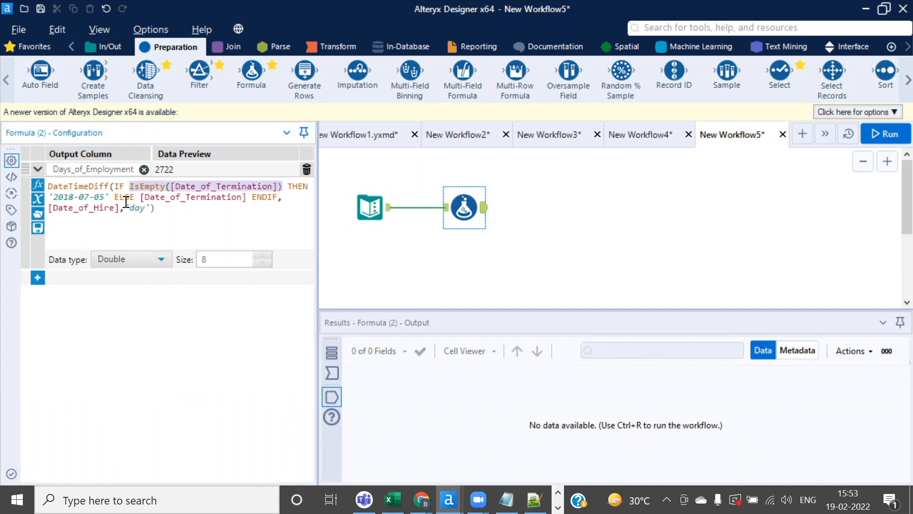
drag(104, 197, 57, 197)
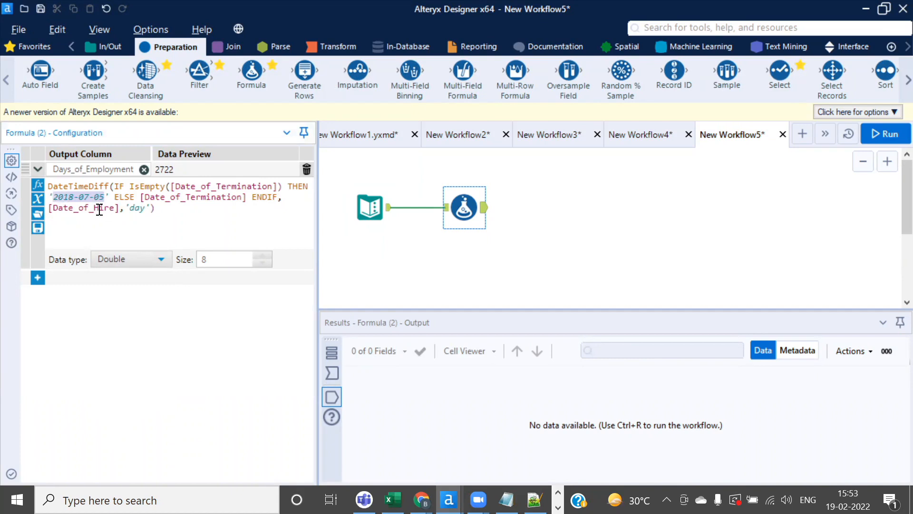
double_click(99, 209)
double_click(137, 208)
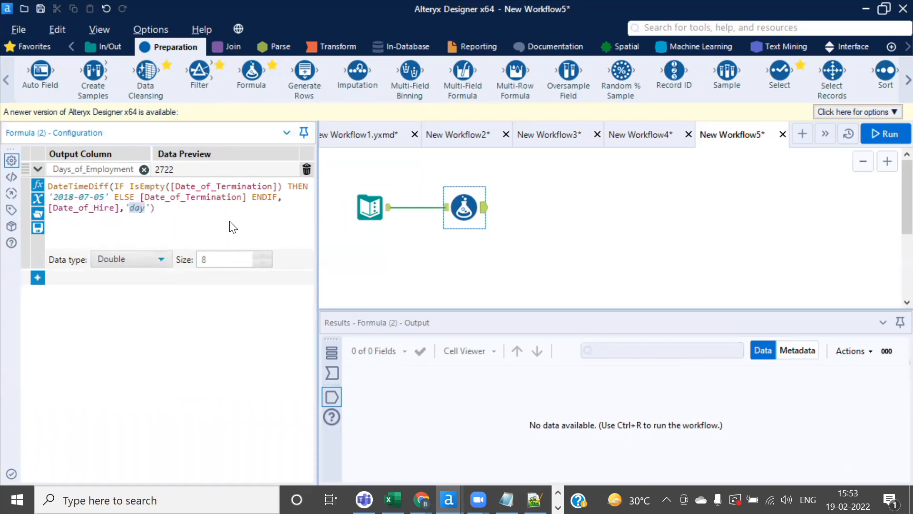
drag(131, 189, 293, 186)
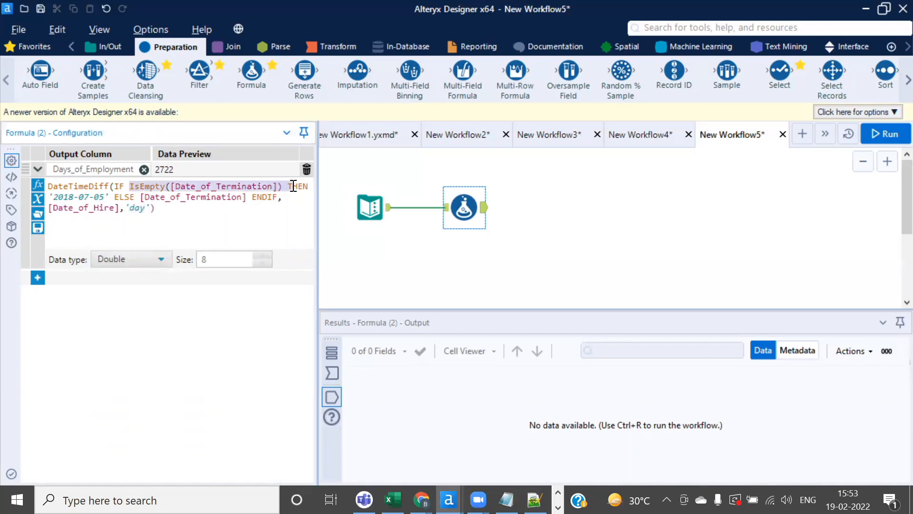
click(273, 189)
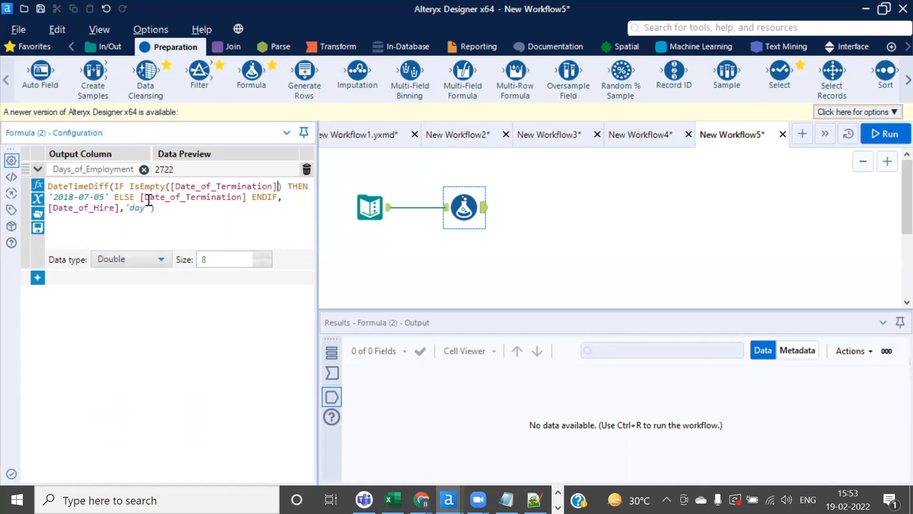
drag(140, 197, 242, 197)
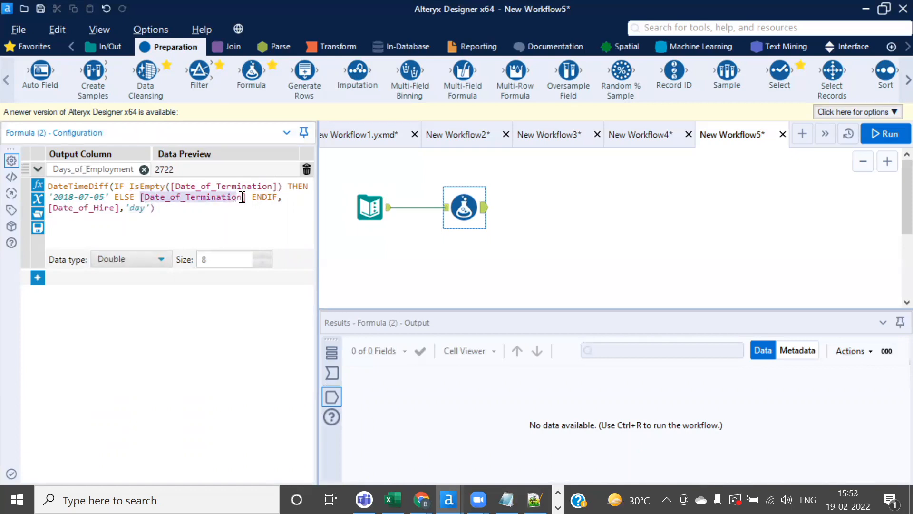
double_click(95, 208)
click(145, 209)
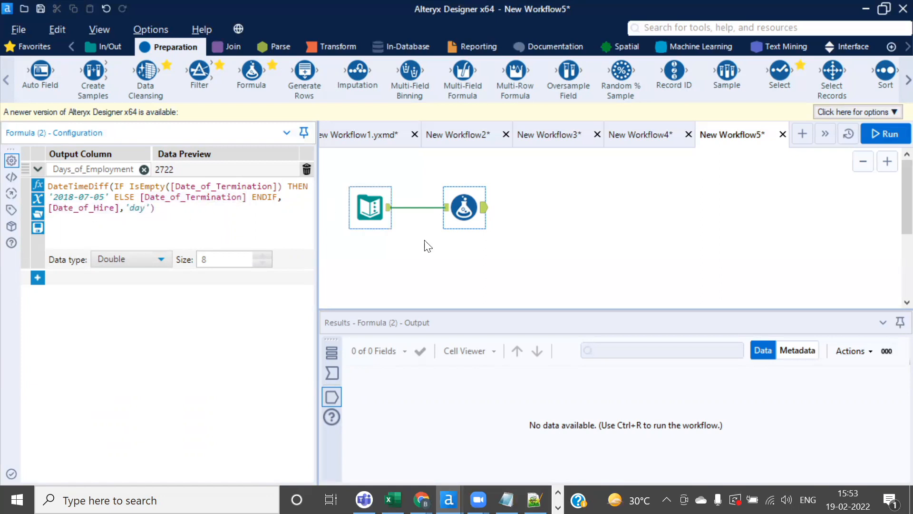
click(884, 134)
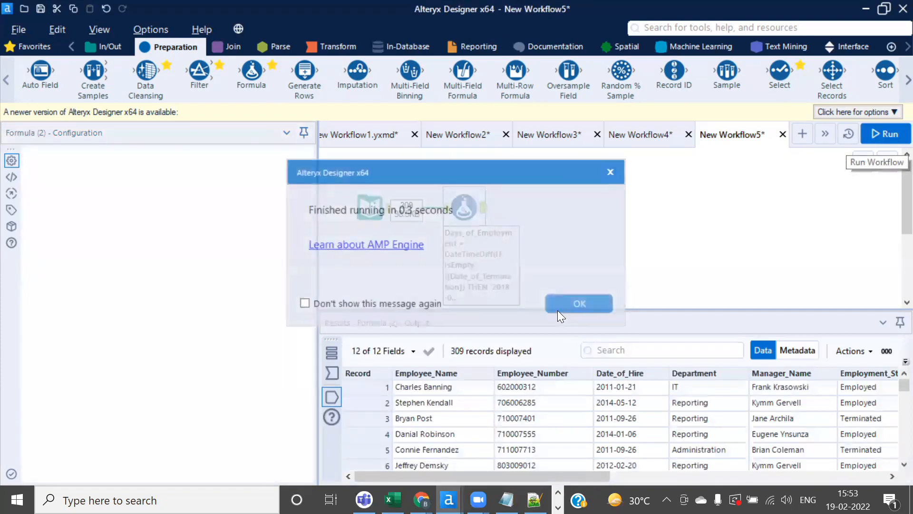
click(570, 304)
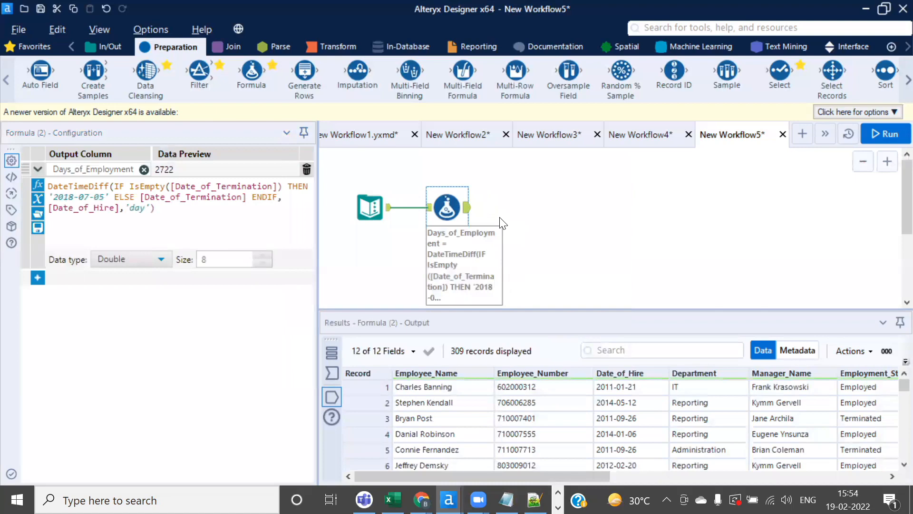
key(alt+Tab)
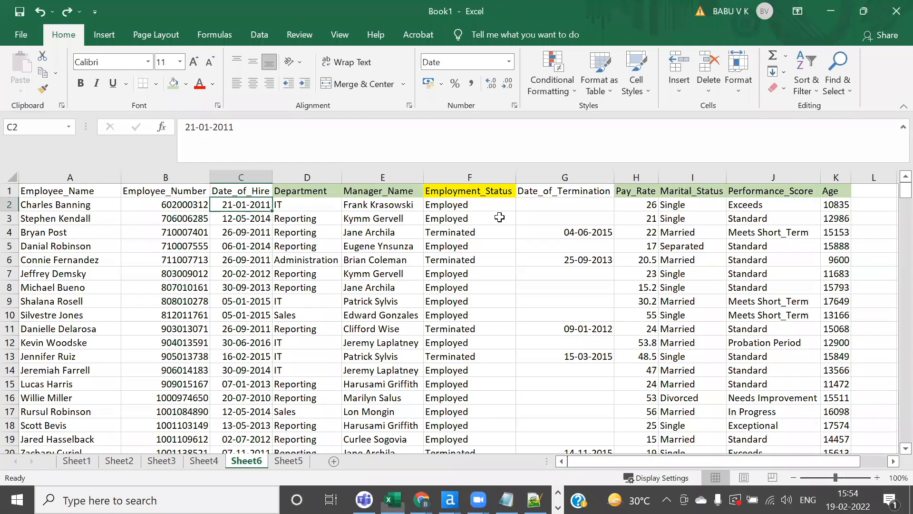
Select the eight employee names in A304:A311 below blank row 303
click(58, 206)
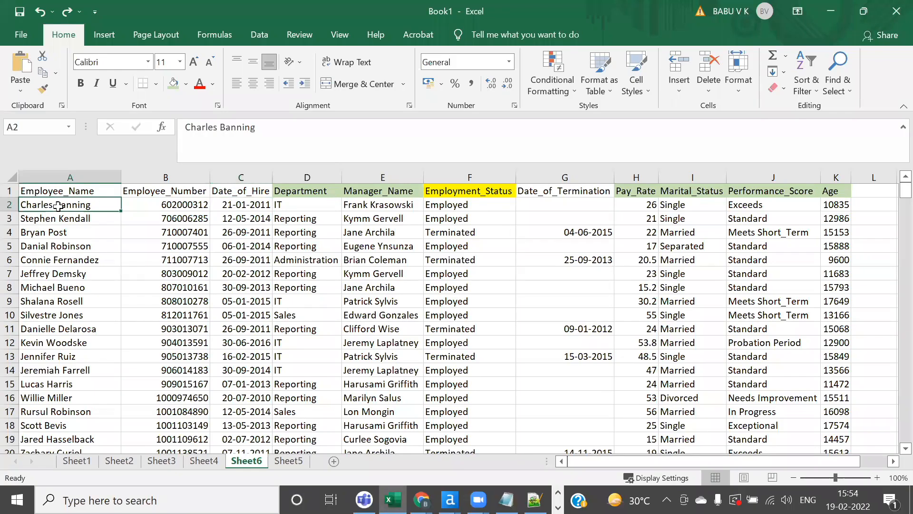
key(ctrl+Down)
key(ctrl+Down)
key(Down)
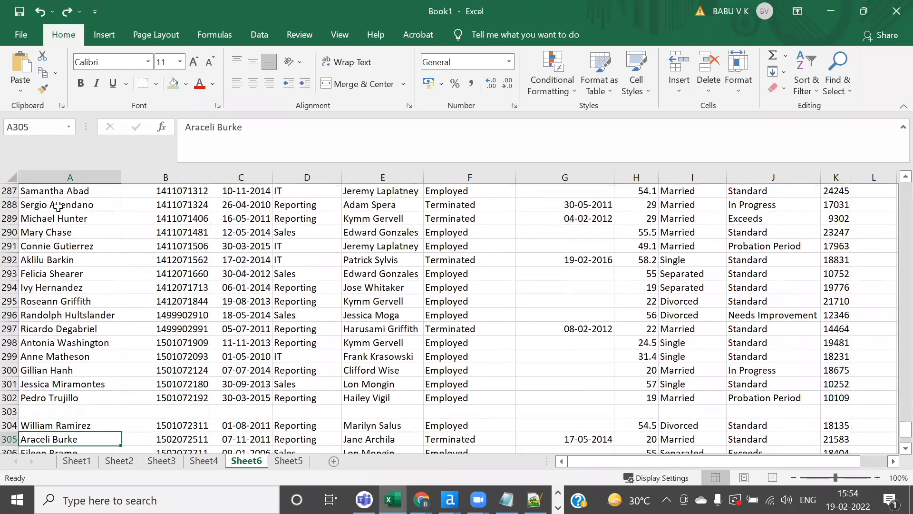
key(Up)
key(Up)
key(Up)
key(Down)
key(Down)
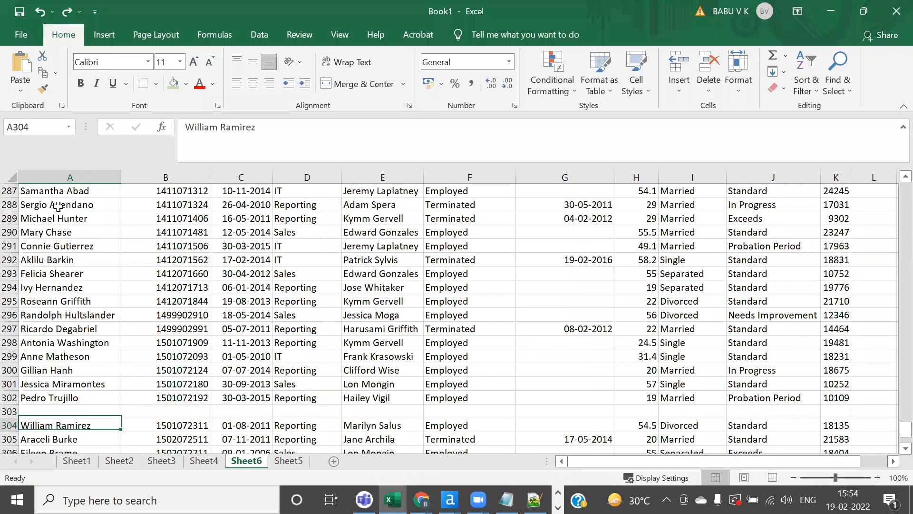
key(ctrl+shift+Down)
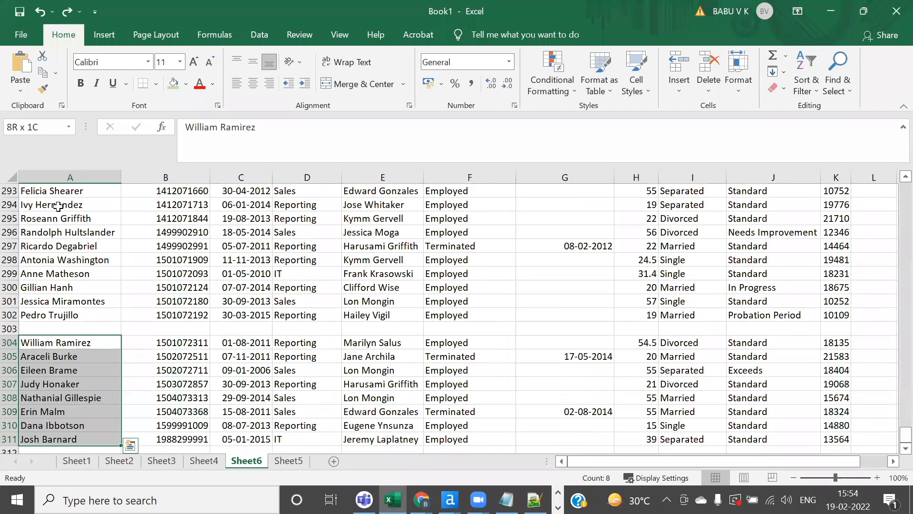
key(alt+Tab)
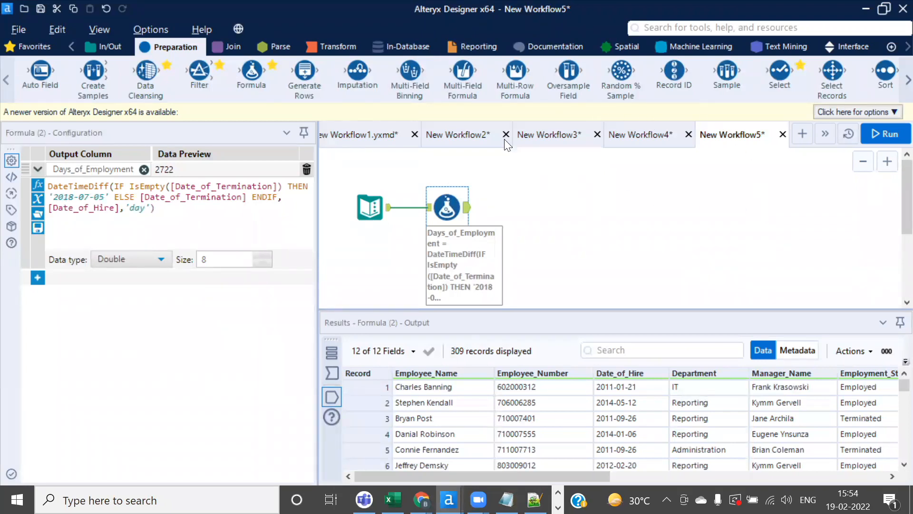
Scroll the Preparation palette back to its first tools to bring Create Samples into view
click(908, 81)
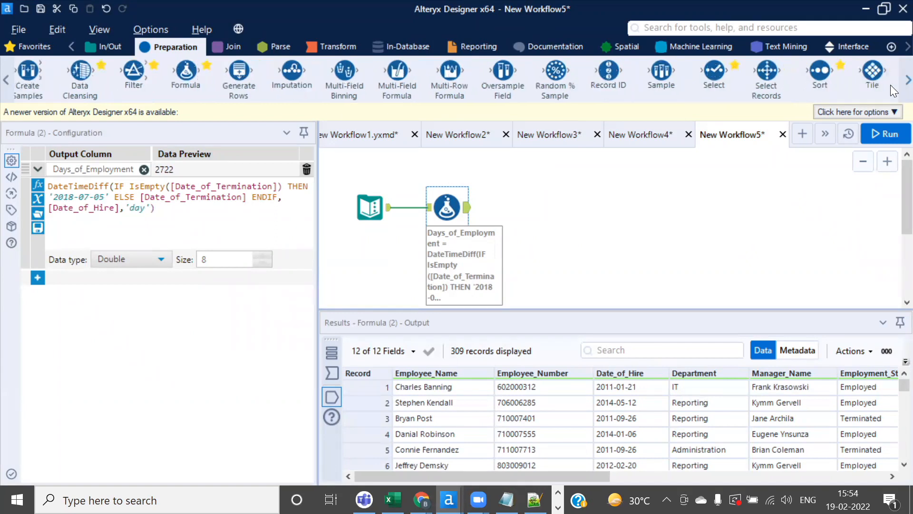
click(907, 82)
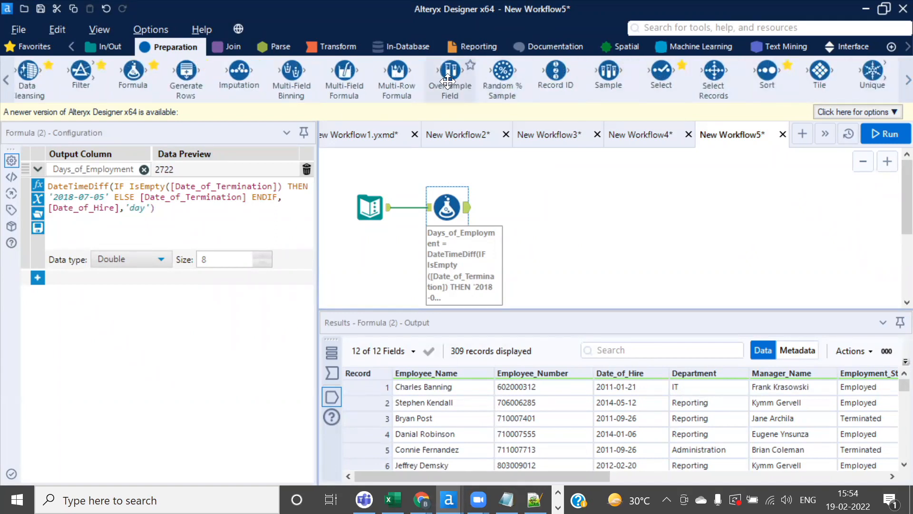
click(7, 88)
click(7, 87)
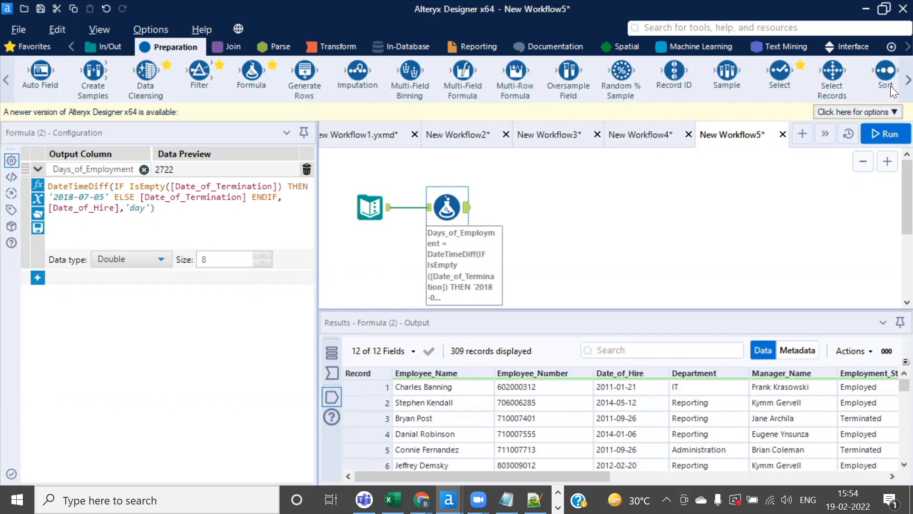
scroll(890, 86, down, 2)
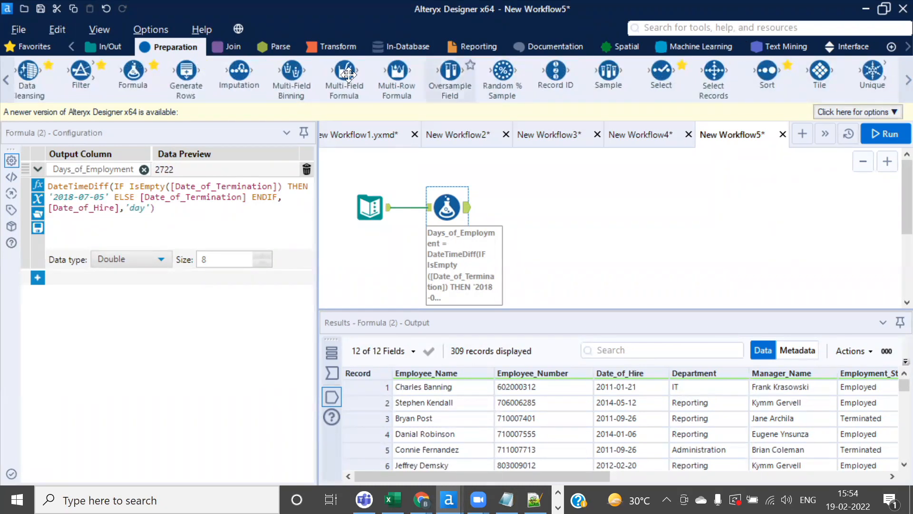
click(6, 80)
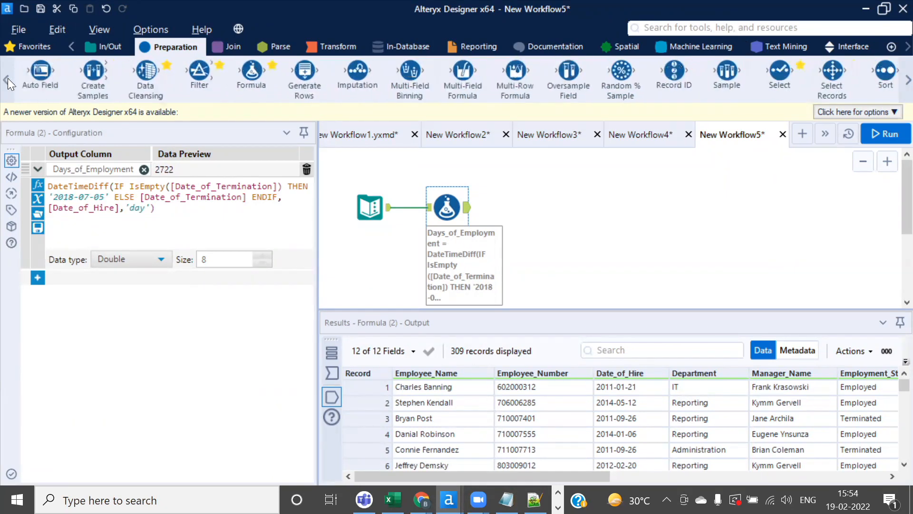
Add Create Samples after the Formula and preview its estimation, validation and holdout outputs
drag(93, 72, 533, 209)
scroll(551, 218, up, 3)
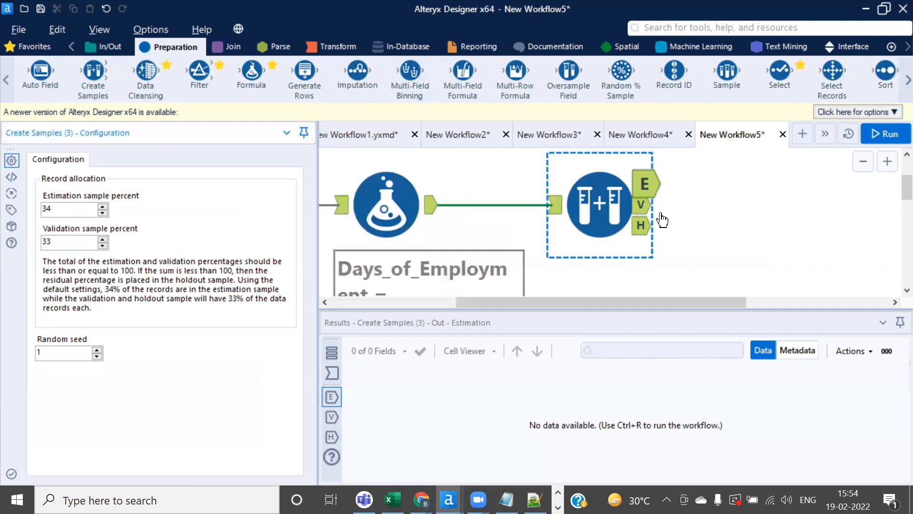
scroll(645, 204, up, 2)
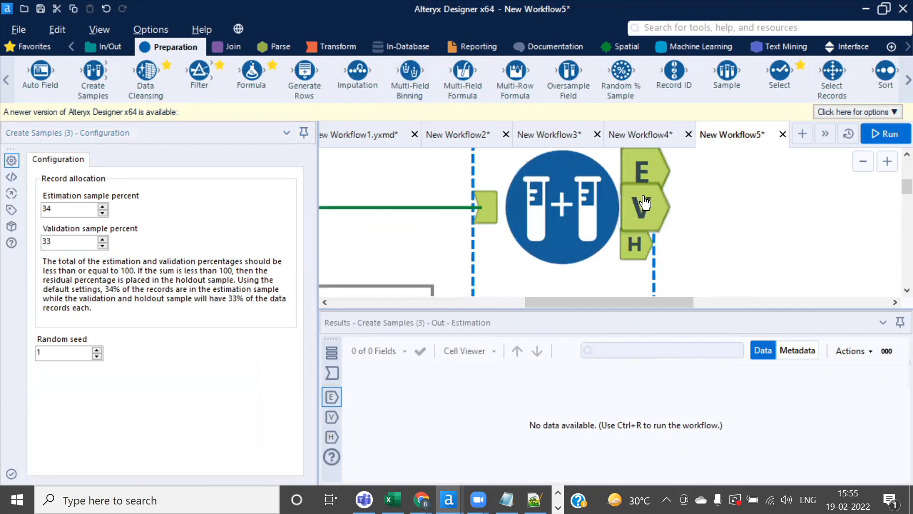
click(643, 201)
click(639, 175)
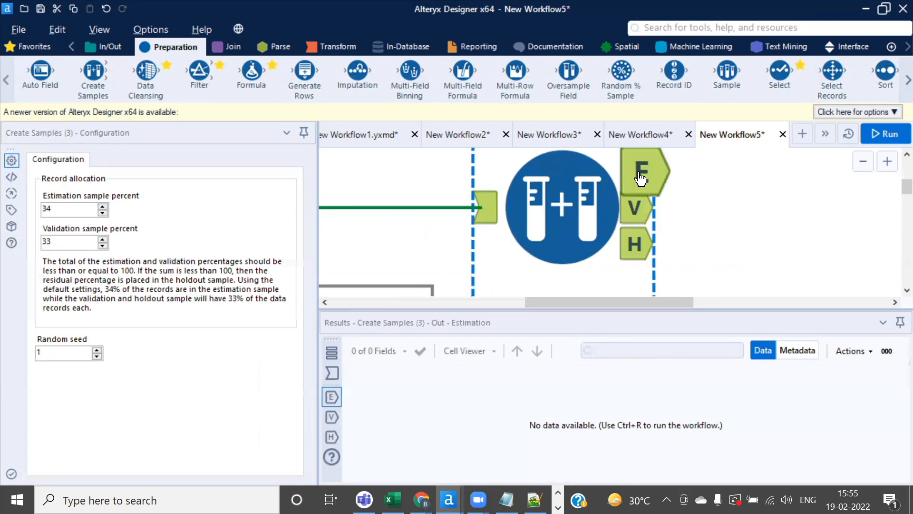
click(634, 208)
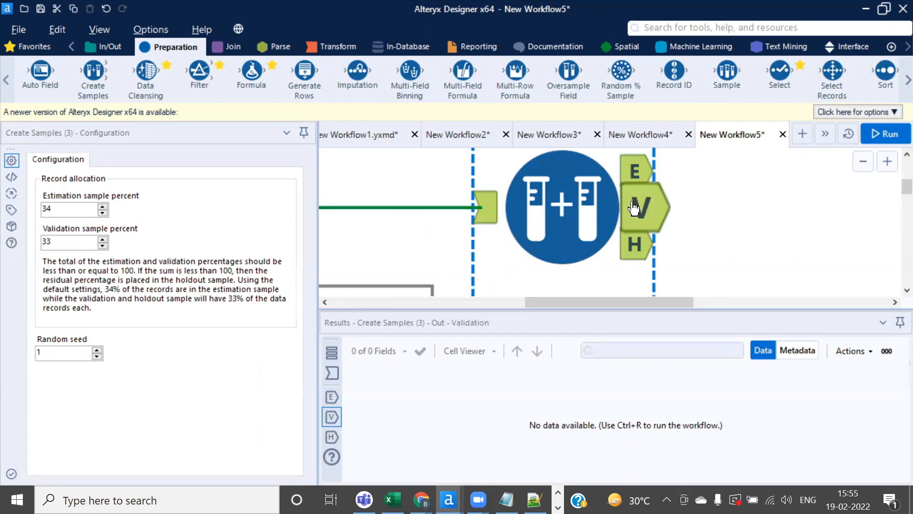
click(643, 245)
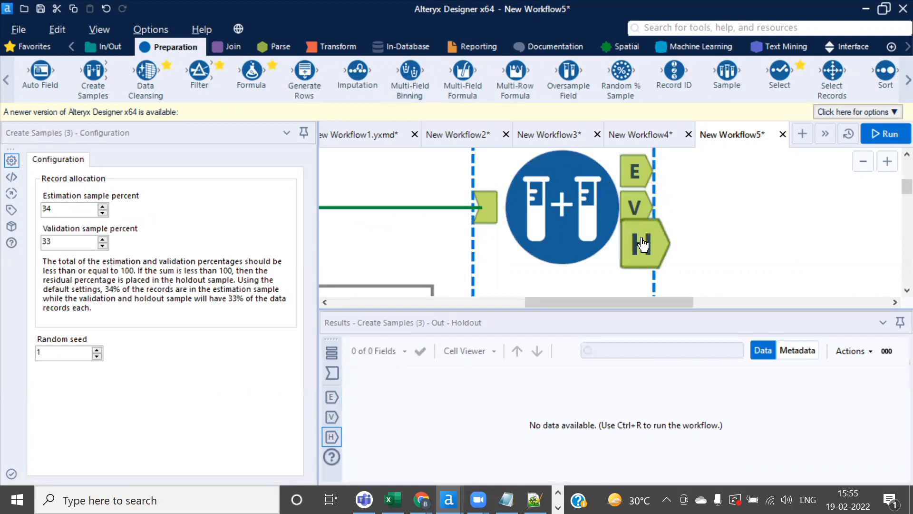
drag(58, 208, 9, 206)
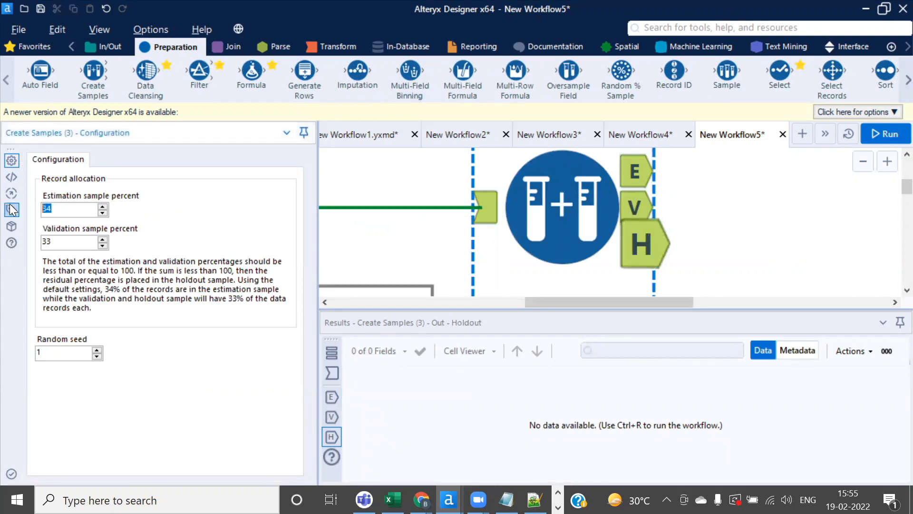
Split samples 90% estimation and 10% validation, run, and check the 278 and 31 records
text(90)
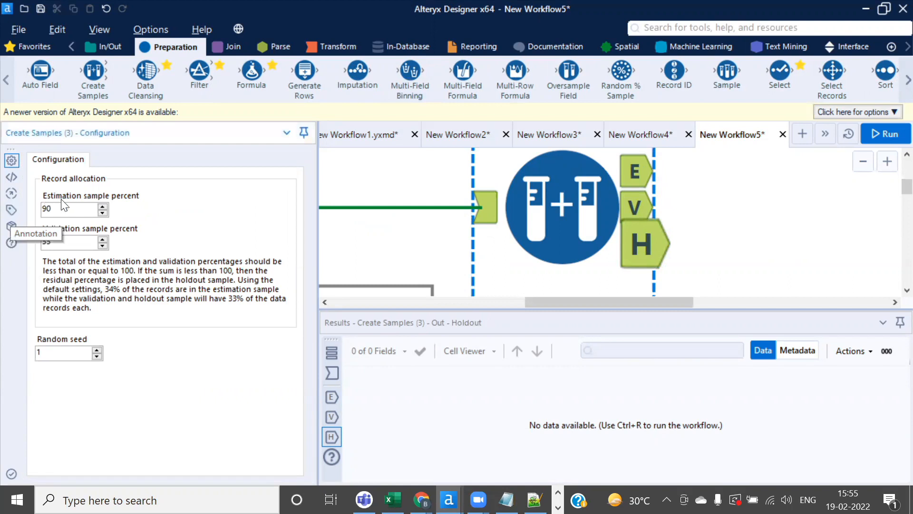
drag(53, 241, 18, 238)
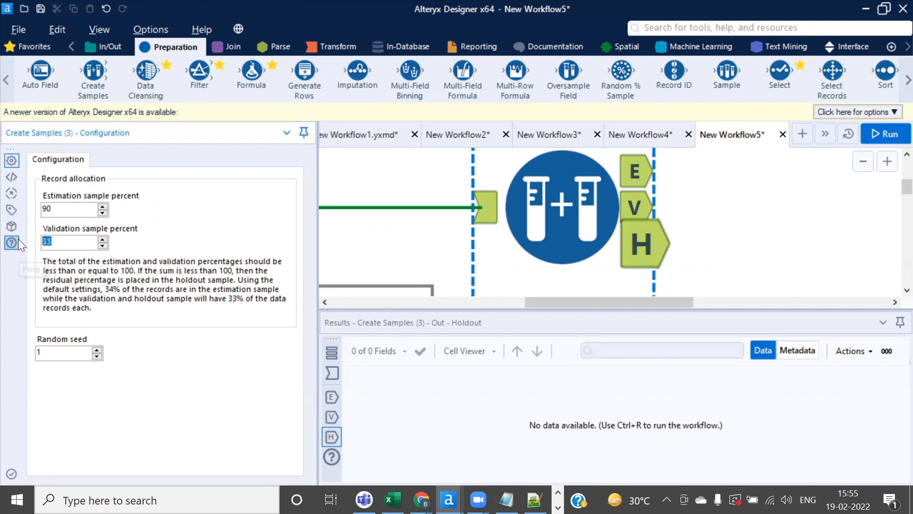
text(5)
drag(51, 245, 36, 250)
text(10)
click(880, 133)
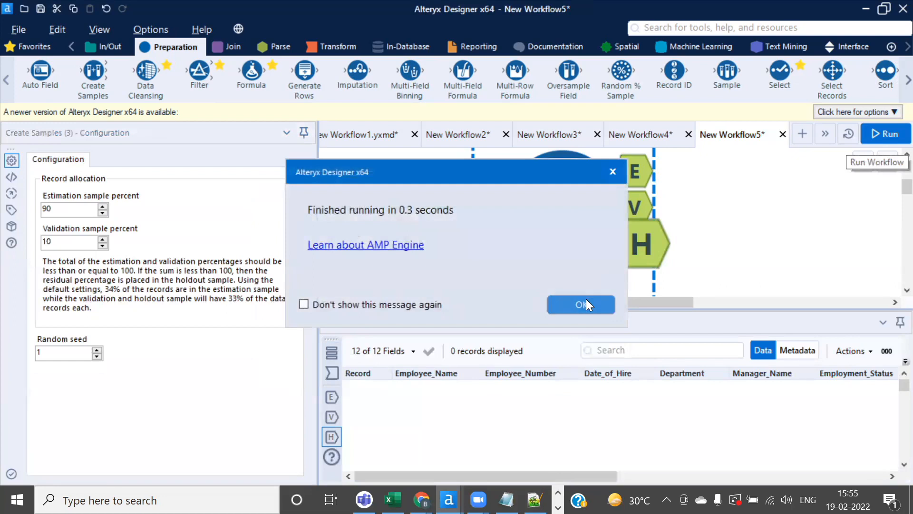
click(583, 304)
scroll(776, 238, down, 3)
drag(688, 303, 713, 303)
scroll(709, 233, down, 2)
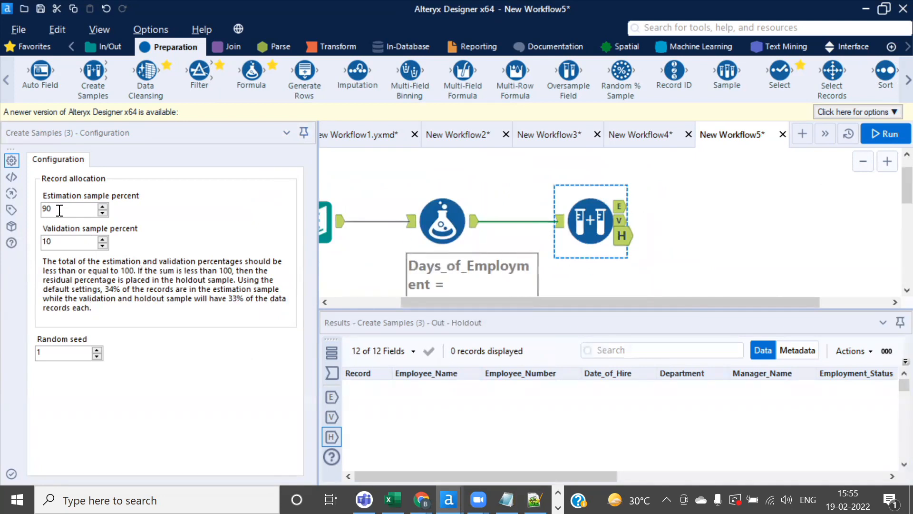
click(622, 209)
scroll(495, 421, down, 13)
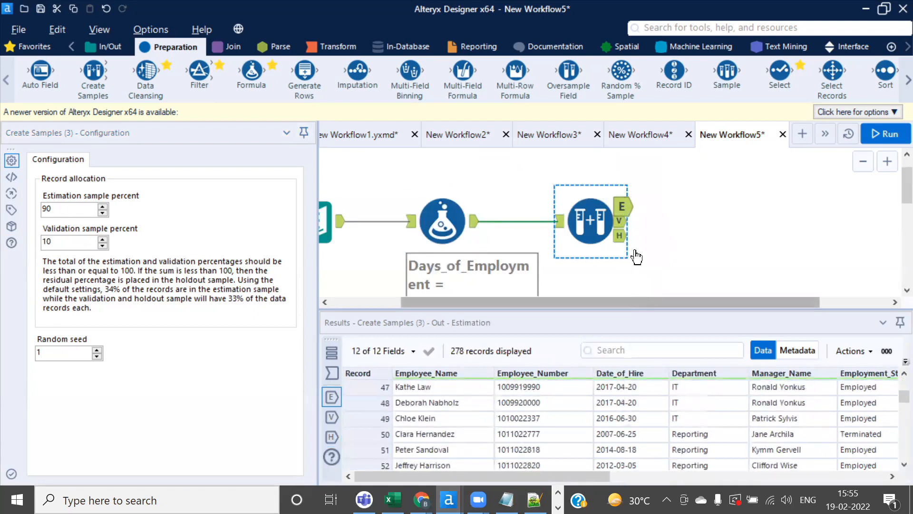
click(622, 221)
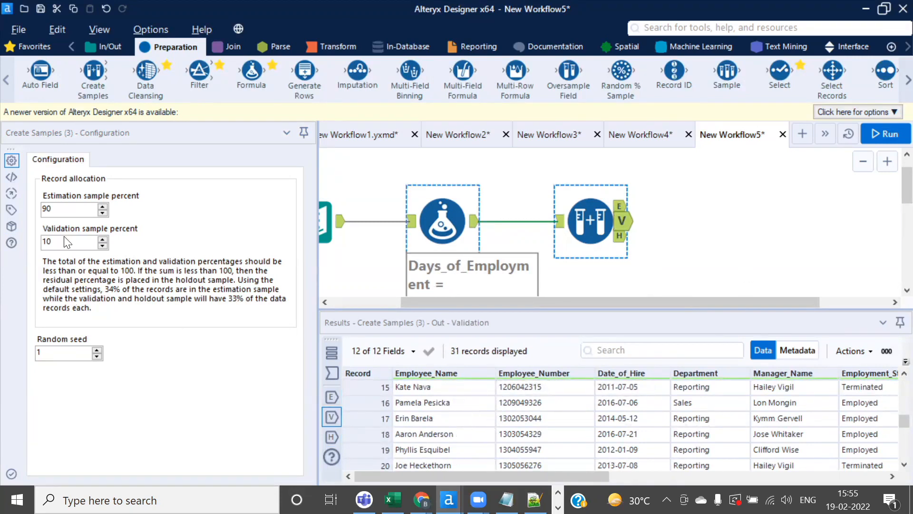
Raise the estimation share to 95% and rerun the workflow
drag(51, 210, 41, 212)
text(95)
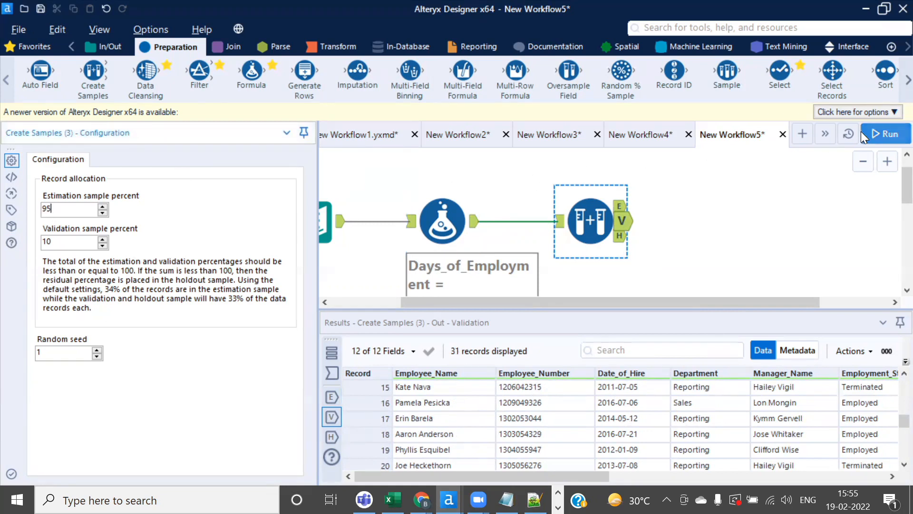
click(881, 133)
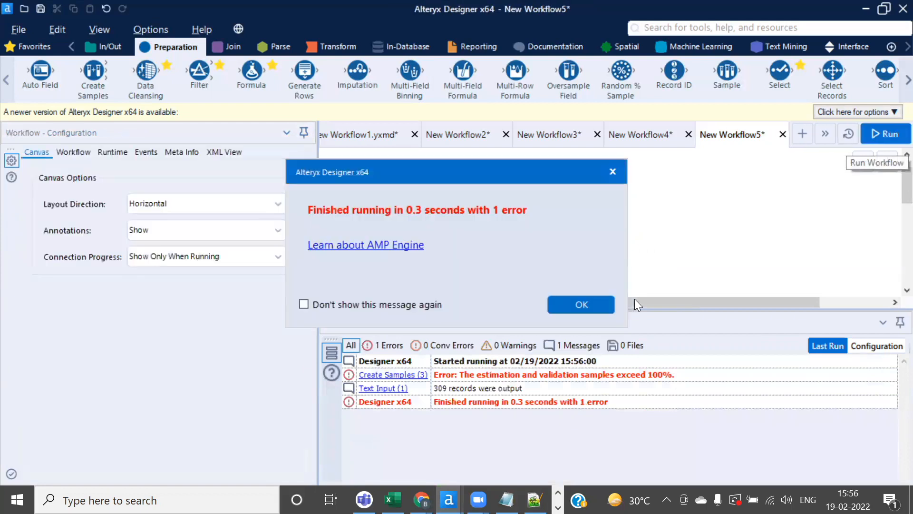
Set validation to 5%, rerun, and confirm the validation output holds 15 records
click(599, 304)
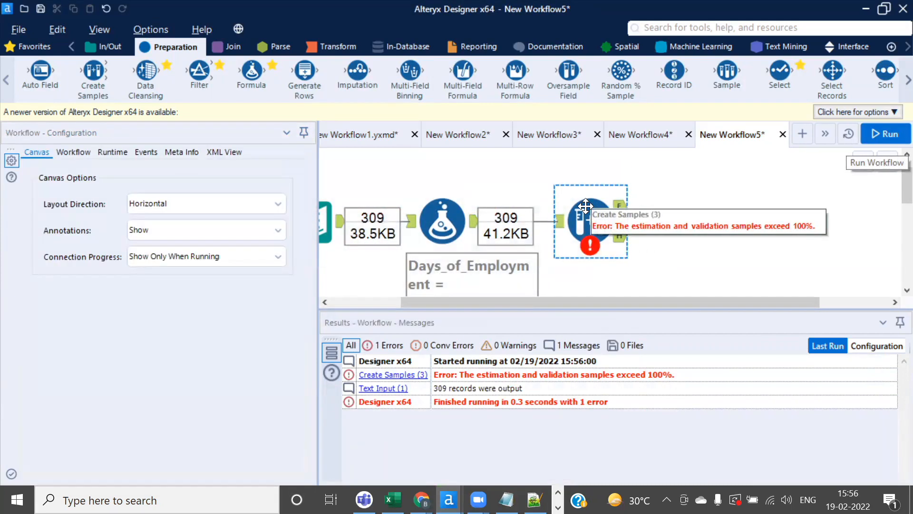
click(585, 205)
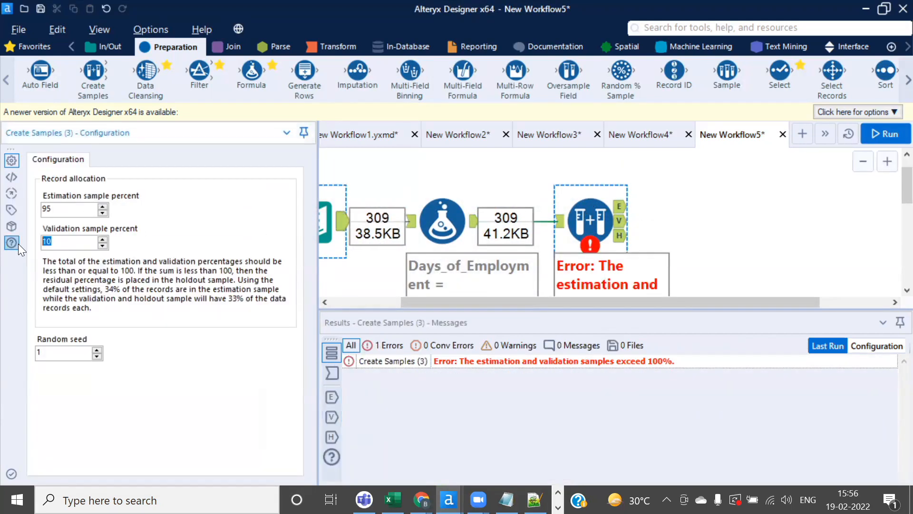
text(5)
click(881, 134)
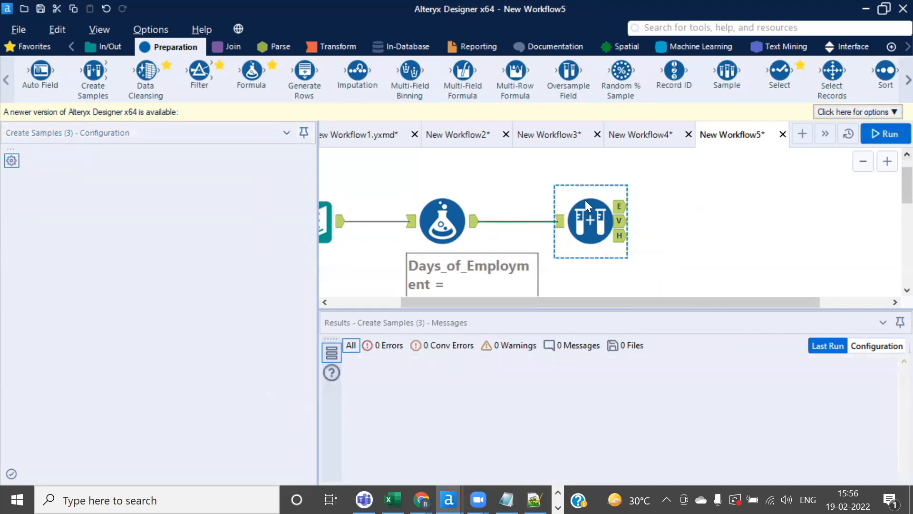
click(587, 303)
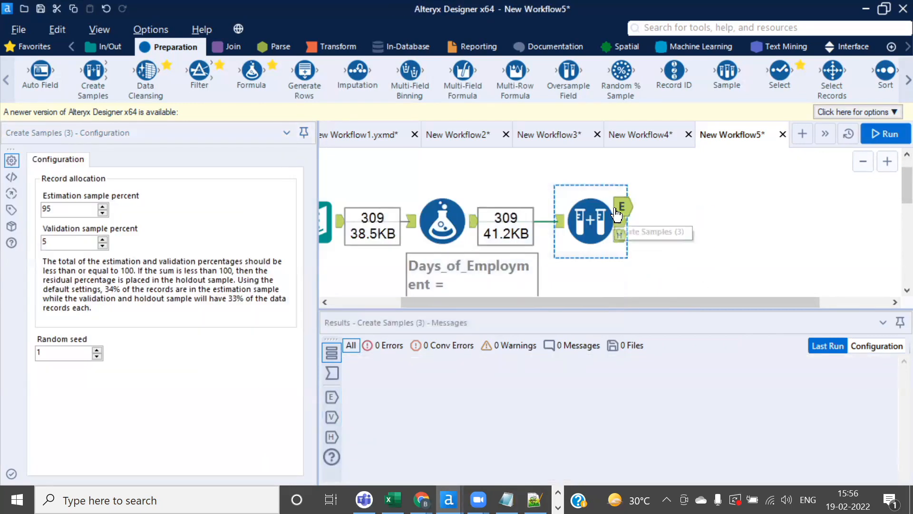
click(617, 212)
click(621, 223)
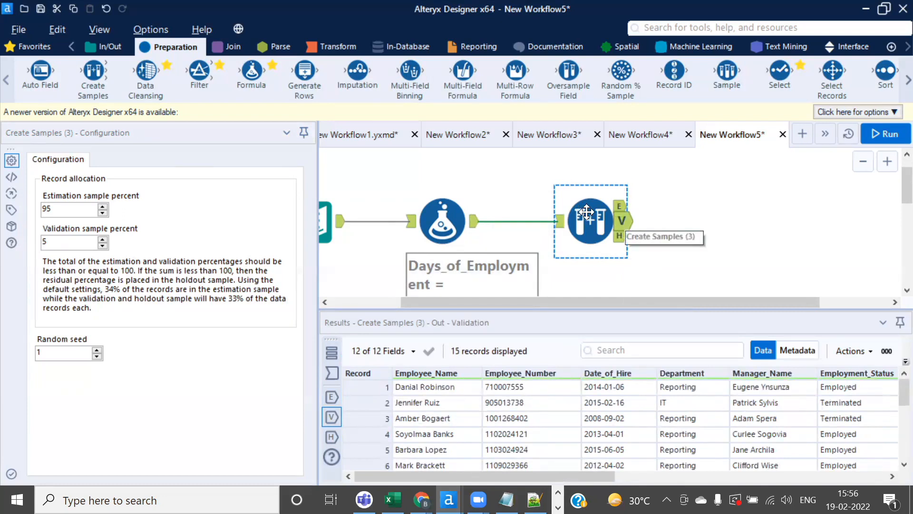
scroll(586, 212, down, 1)
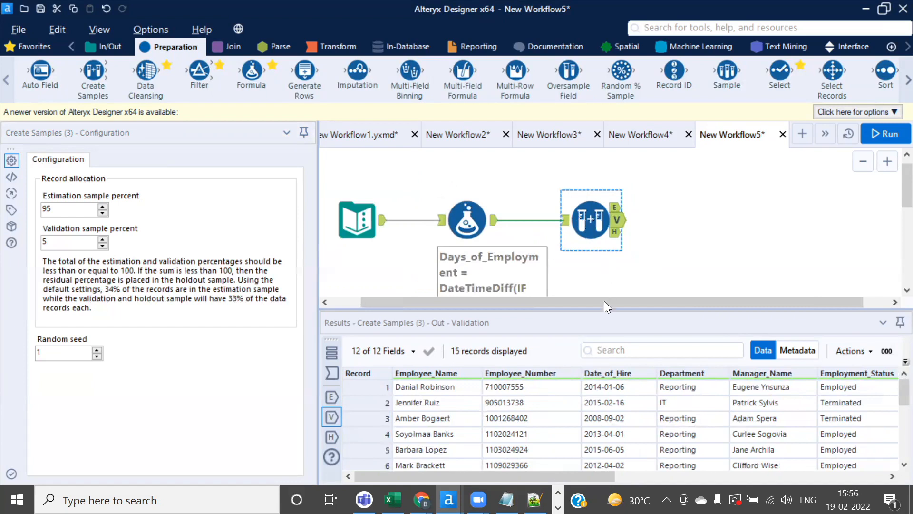
drag(606, 302, 631, 302)
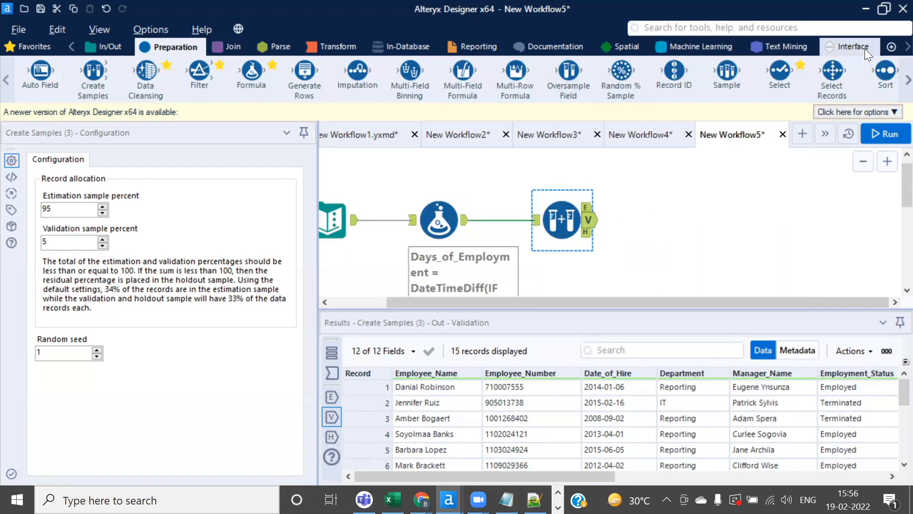
Scroll the tool category bar to reveal further categories
click(908, 47)
click(908, 47)
click(908, 47)
click(908, 47)
click(908, 47)
click(908, 47)
click(908, 47)
Drag a Naive Bayes Classifier from the Predictive category to the right of Create Samples
click(483, 45)
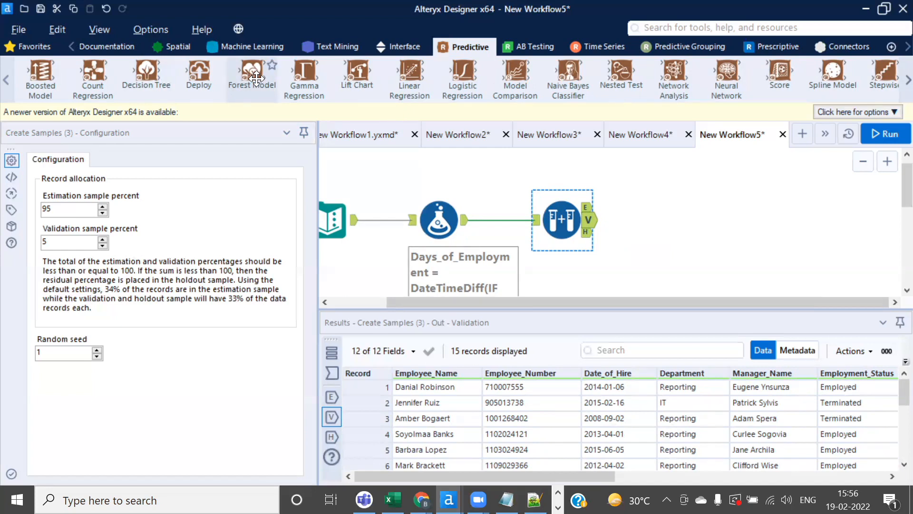
drag(566, 69, 737, 207)
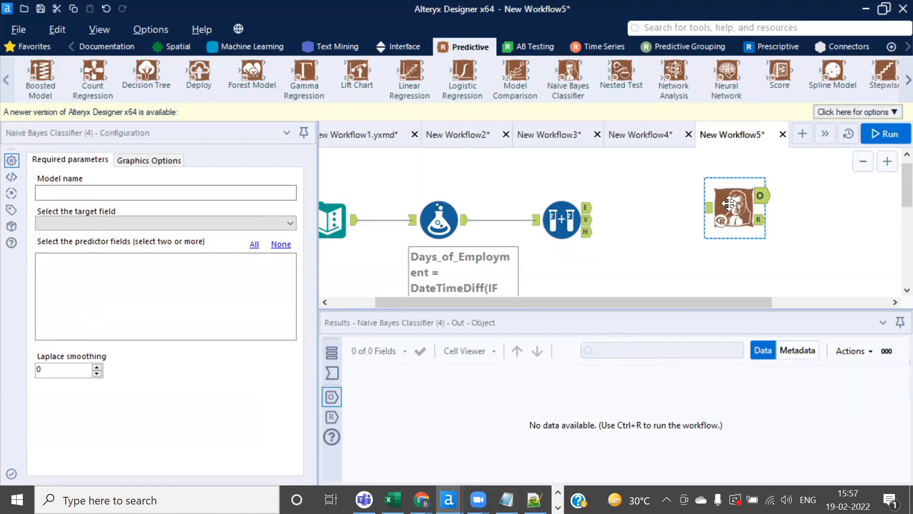
Connect the estimation sample to the Naive Bayes Classifier and name the model 'Naive'
mouse_move(589, 207)
mouse_down()
mouse_move(724, 203)
mouse_move(712, 204)
mouse_up()
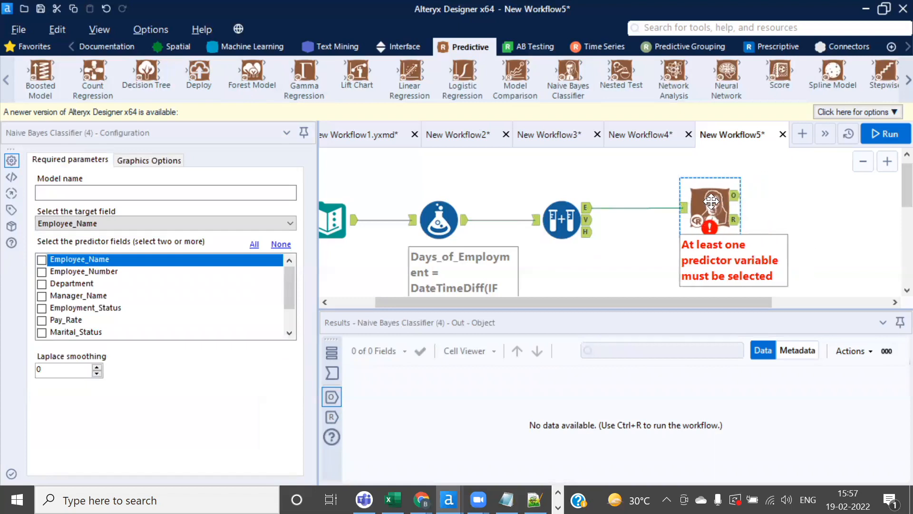
click(68, 190)
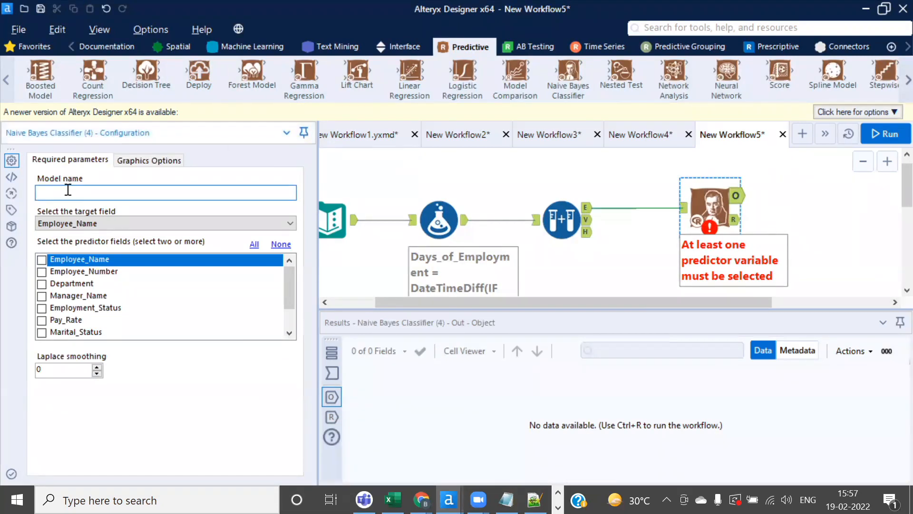
text(Na)
key(Tab)
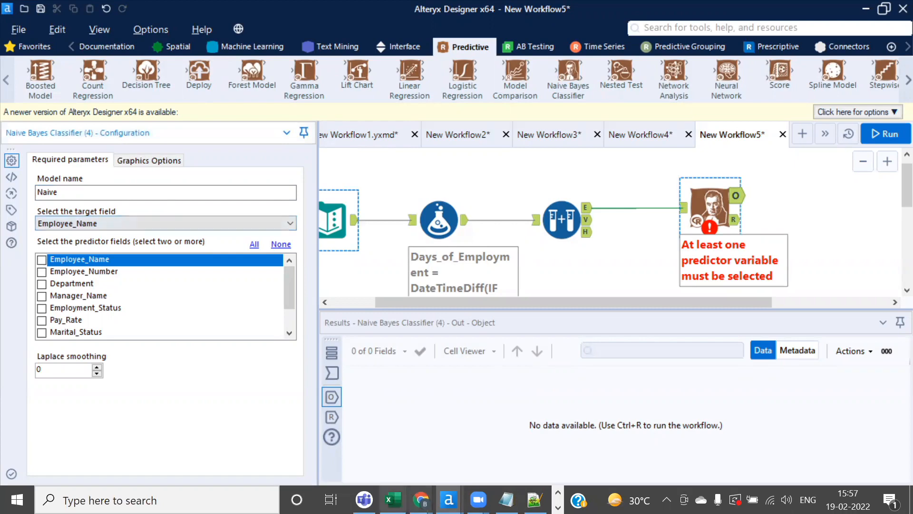
In Excel, scroll Sheet6 to the top and select the Employment_Status header cell F1
click(392, 499)
scroll(418, 275, up, 20)
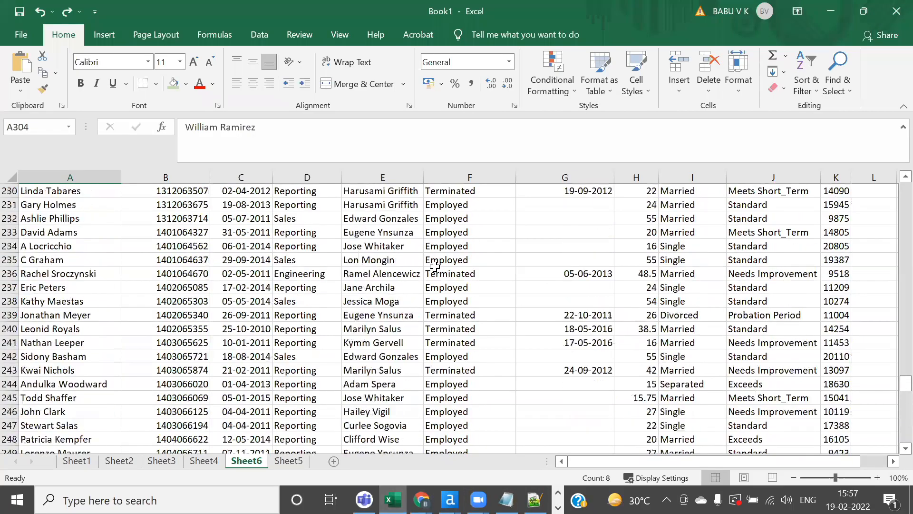
scroll(434, 266, up, 6)
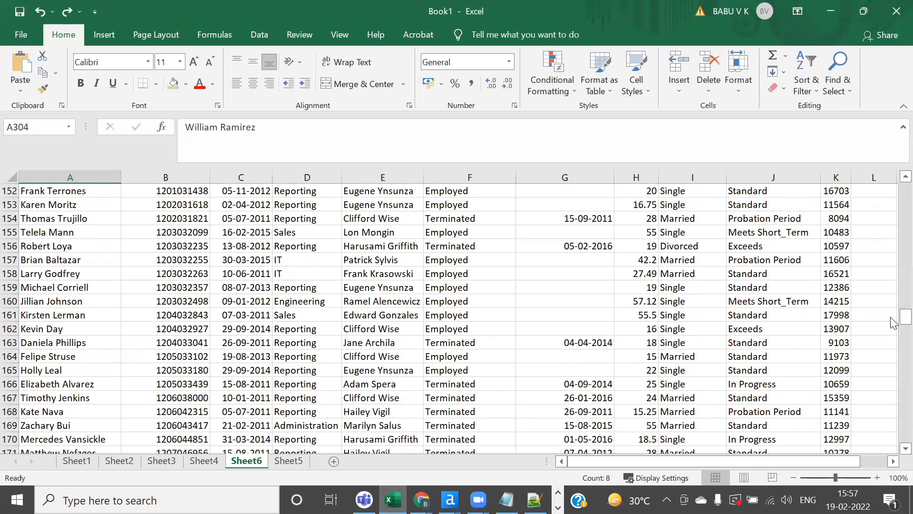
drag(905, 316, 893, 186)
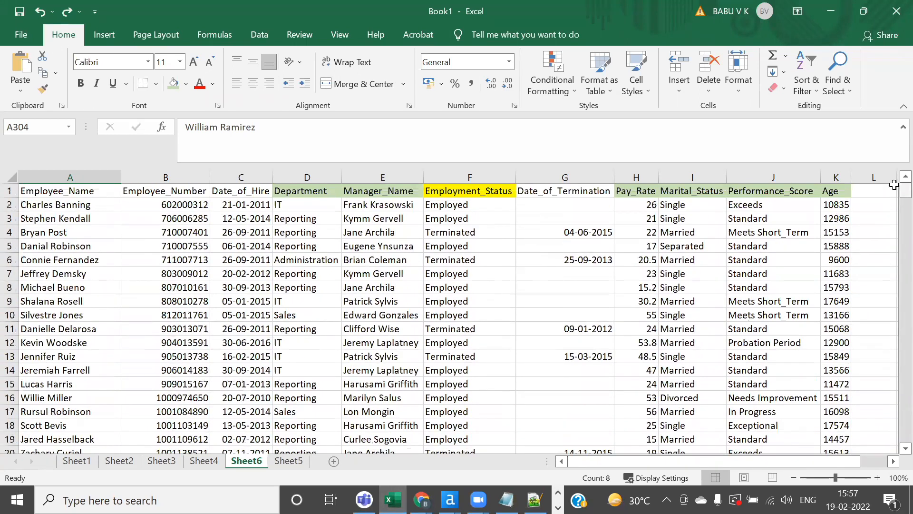
click(464, 194)
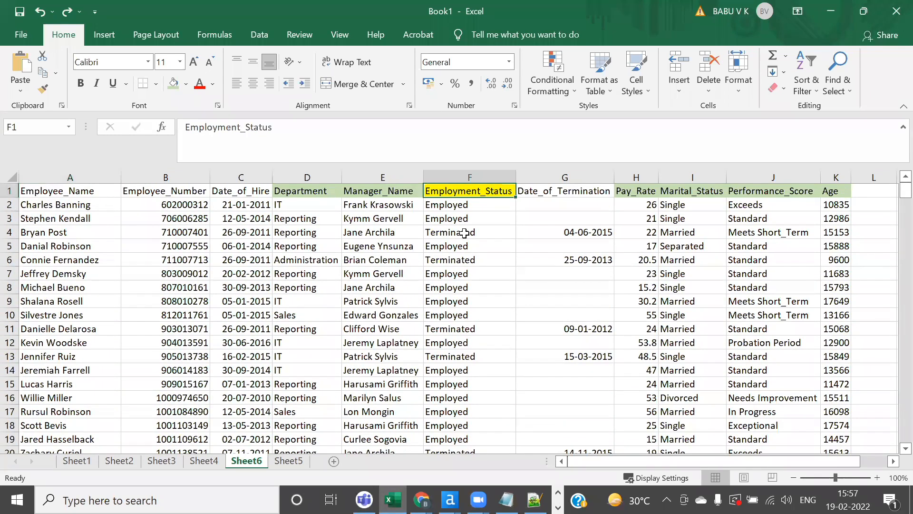
Choose Employment_Status as the Naive Bayes target field
key(alt+Tab)
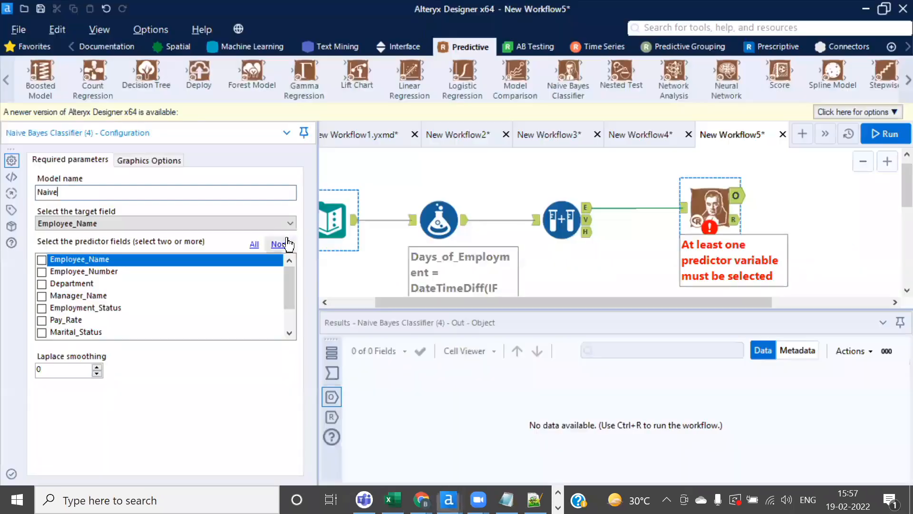
click(100, 223)
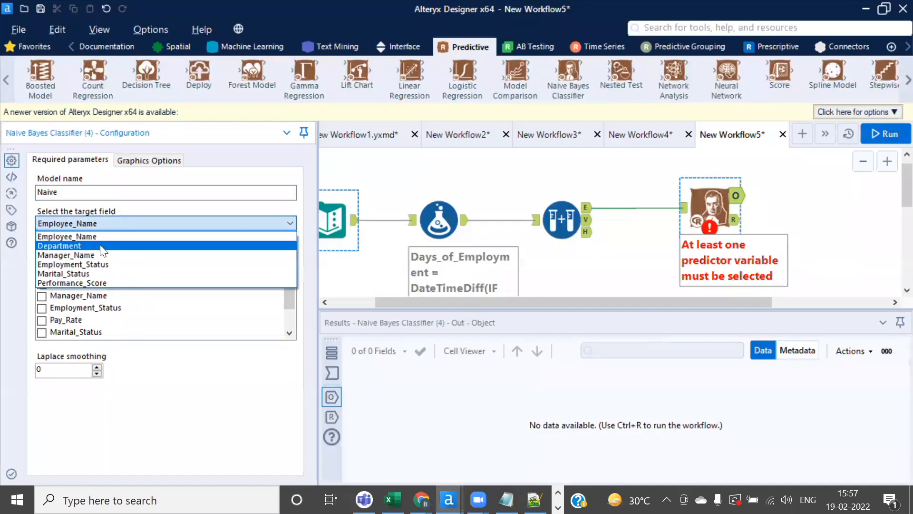
click(97, 265)
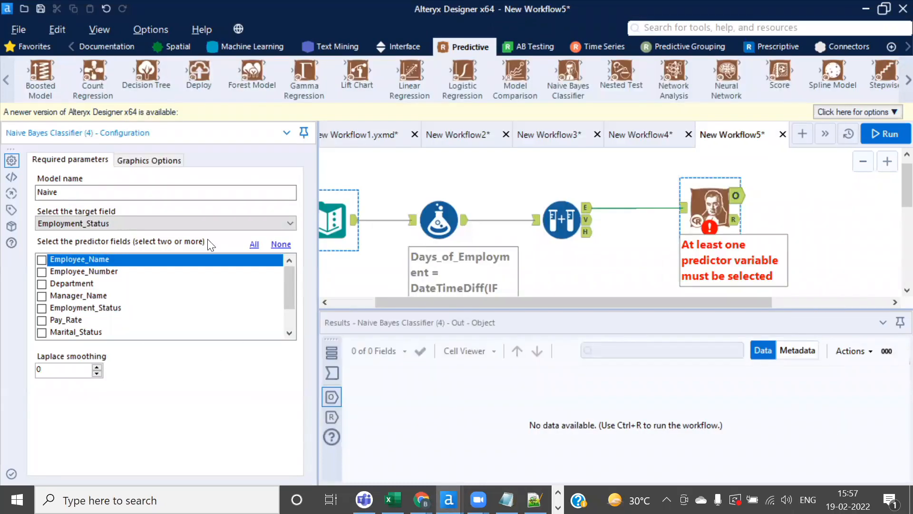
In Excel, compare the Employment_Status, Department and Manager_Name columns before returning to Alteryx
key(alt+Tab)
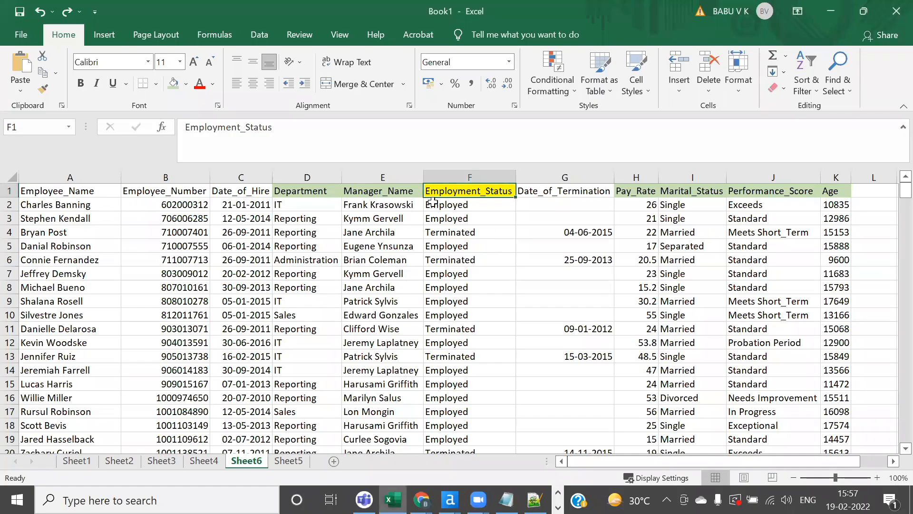
click(472, 177)
click(299, 178)
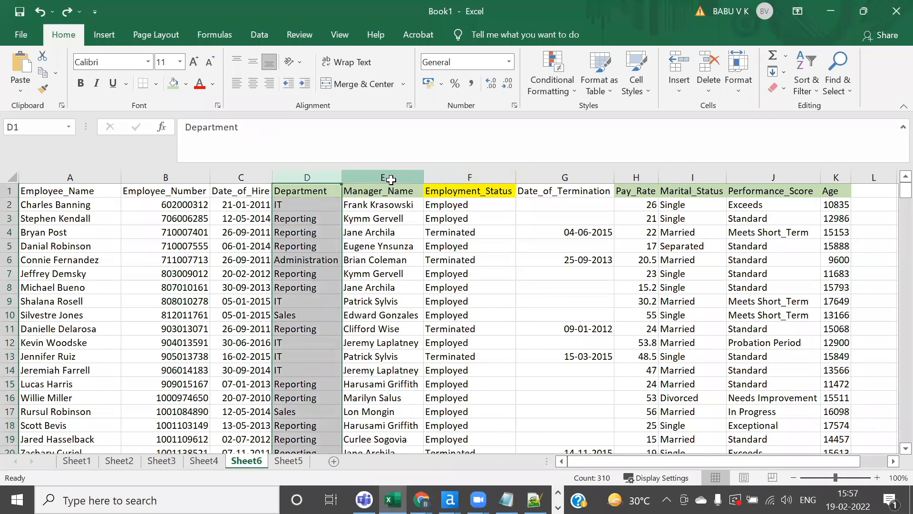
click(388, 179)
click(468, 177)
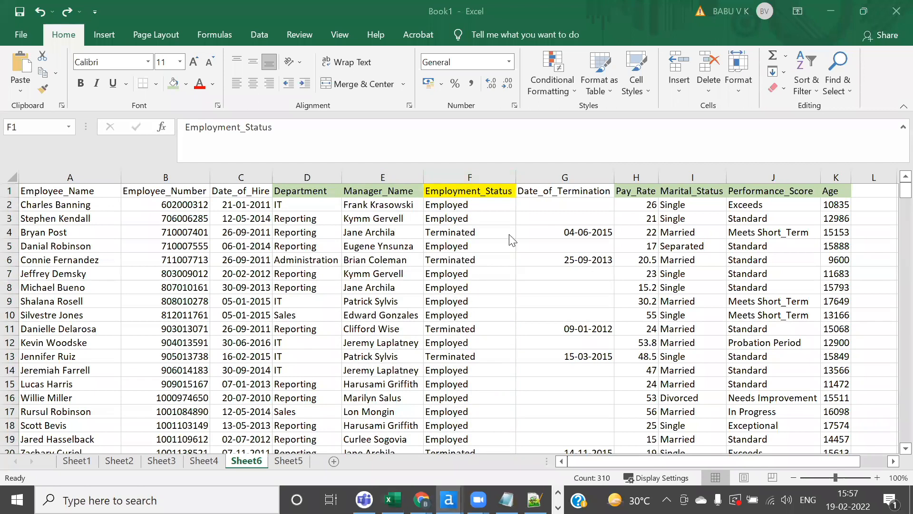
key(alt+Tab)
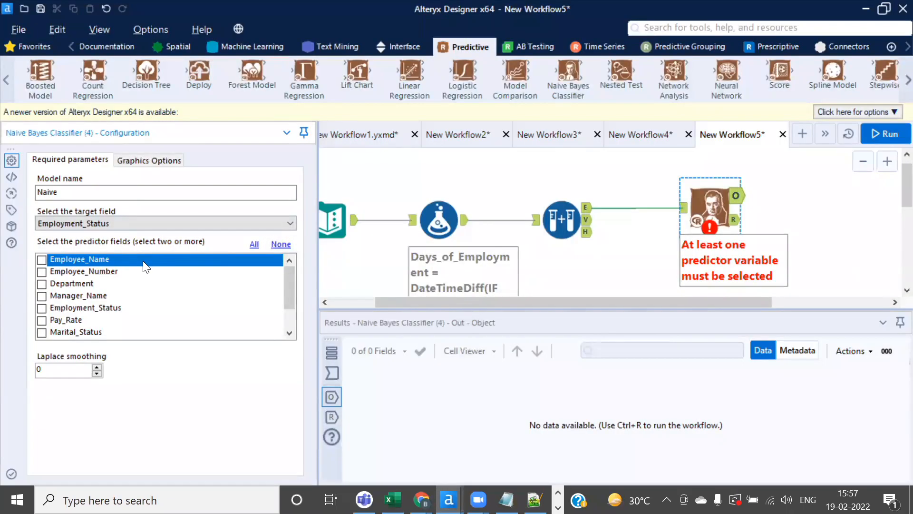
Tick Department, Pay_Rate, Marital_Status, Performance_Score, Age and Days_of_Employment as predictors, then run the workflow
click(41, 283)
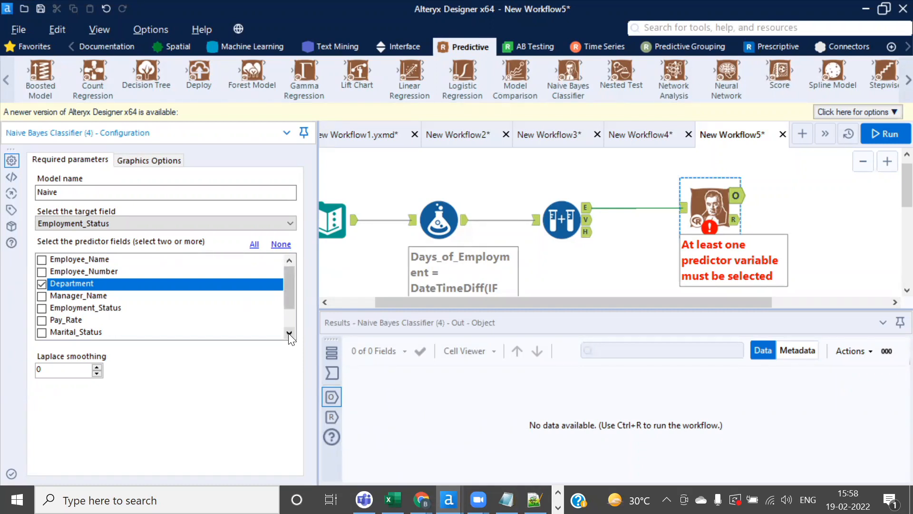
click(42, 320)
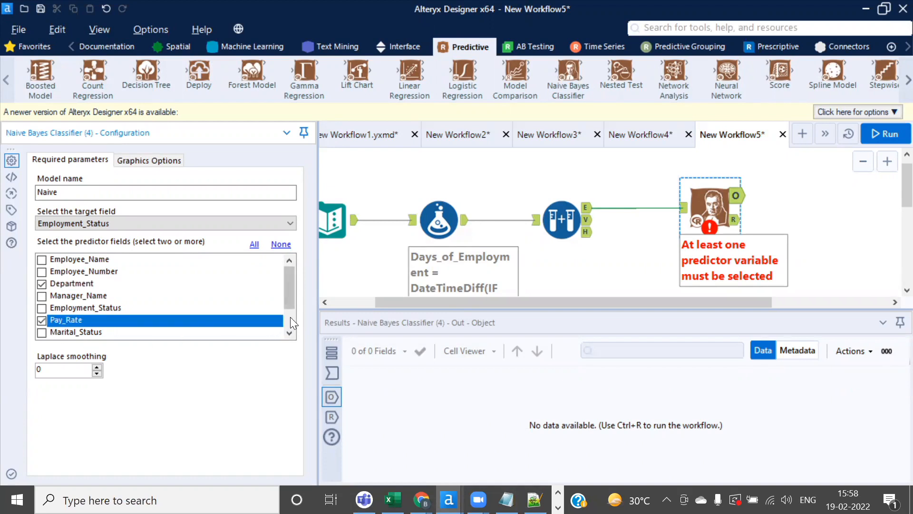
scroll(290, 317, down, 1)
click(41, 297)
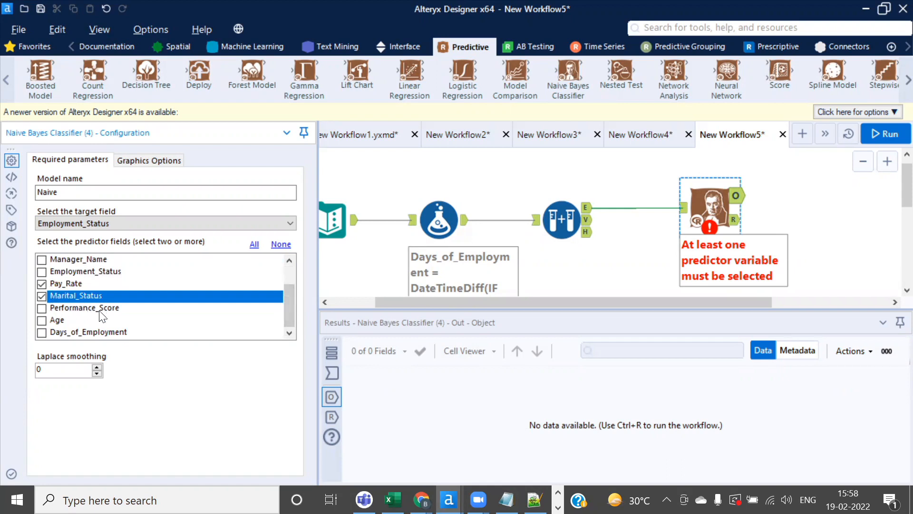
click(42, 308)
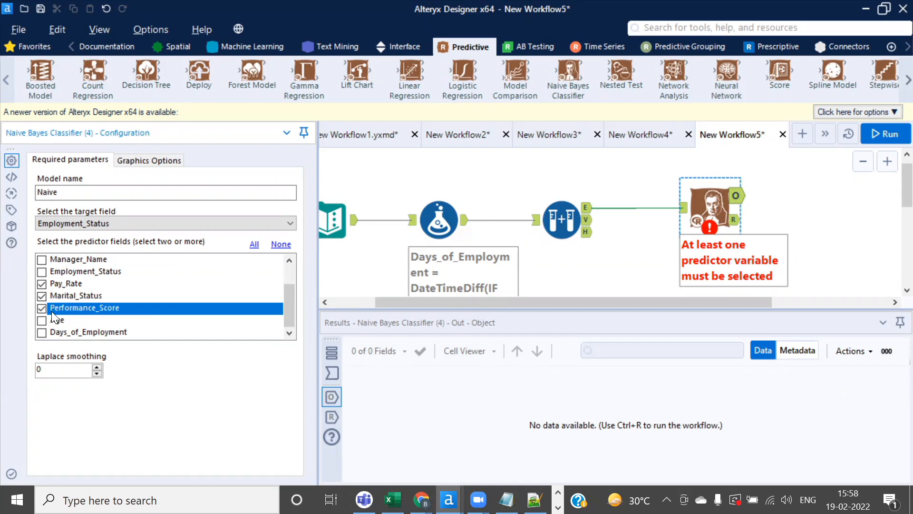
click(41, 320)
click(42, 332)
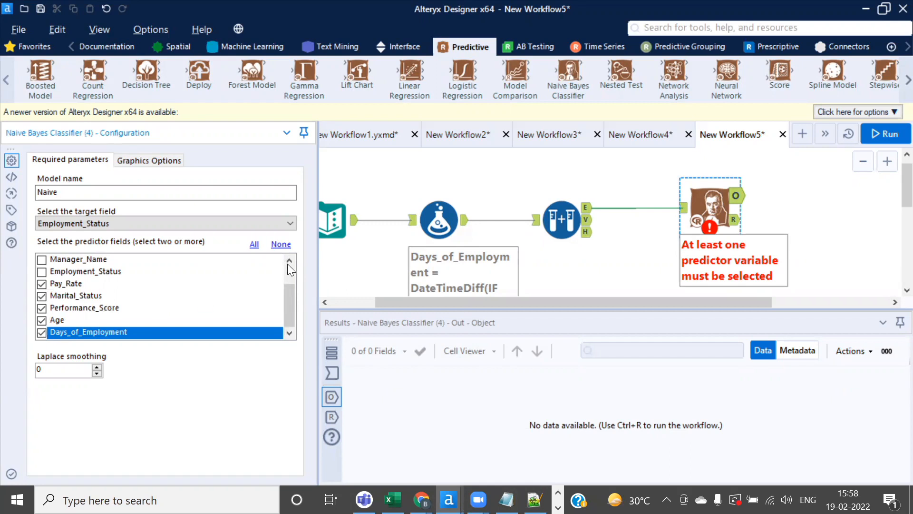
click(885, 134)
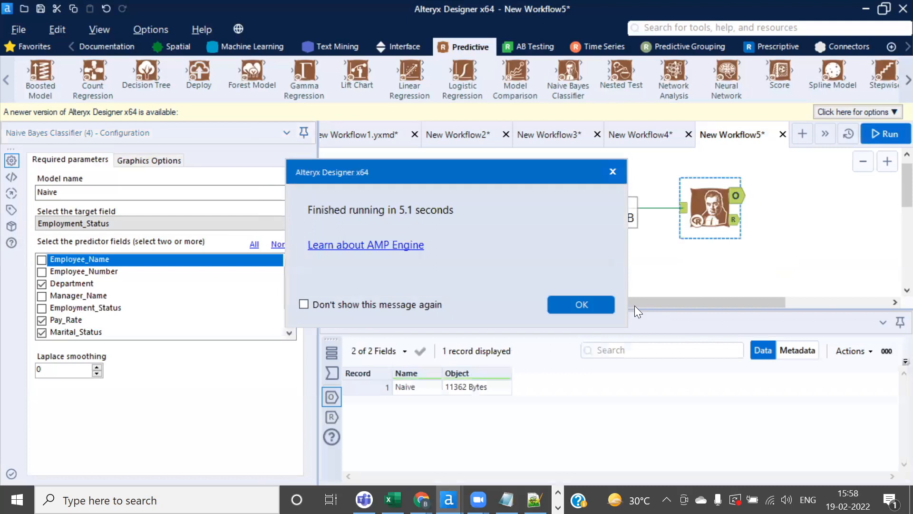
Dismiss the run message and add Browse tools to every Naive Bayes output with Add All Browses
click(580, 305)
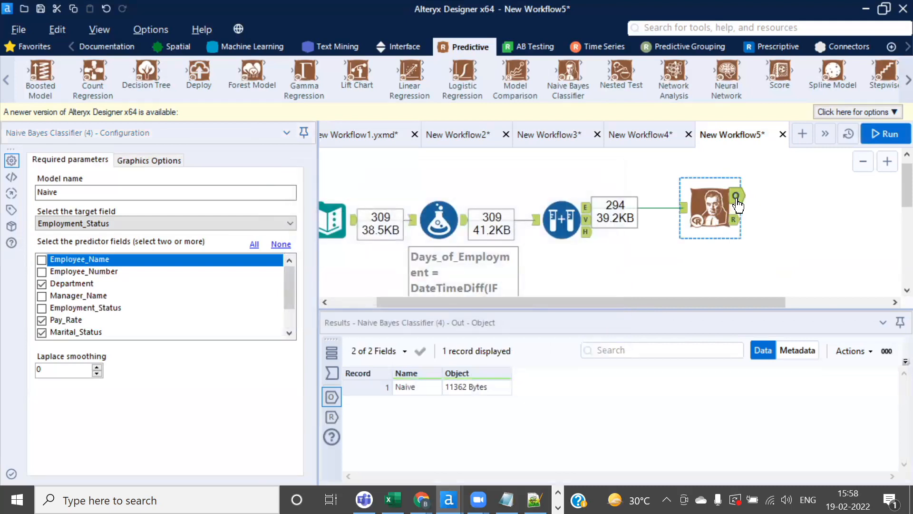
click(414, 389)
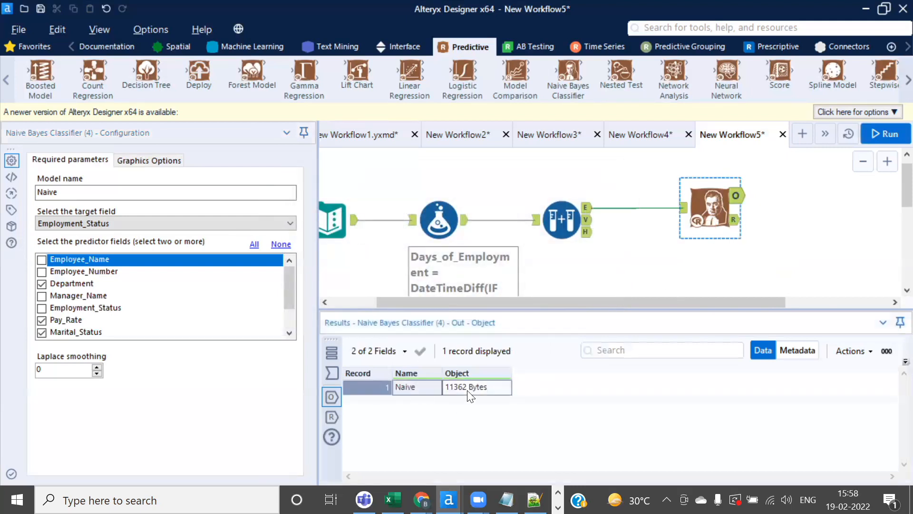
right_click(718, 201)
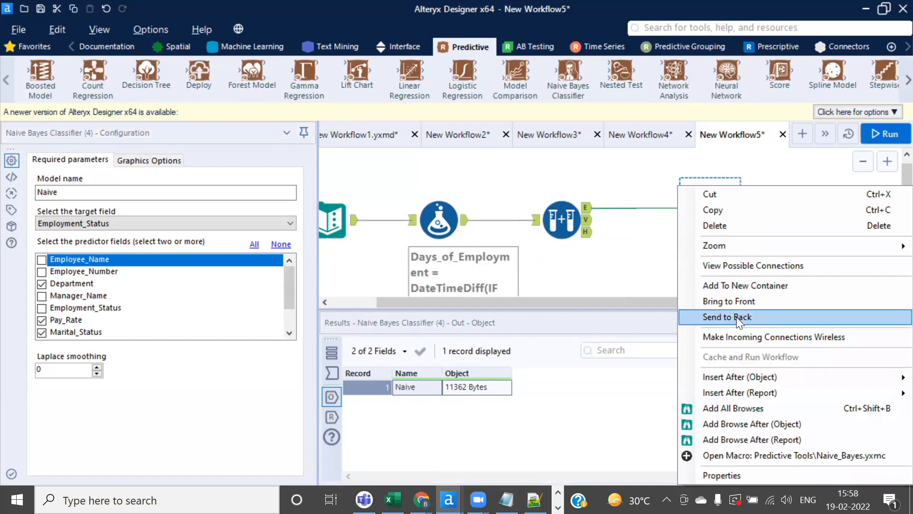
click(727, 412)
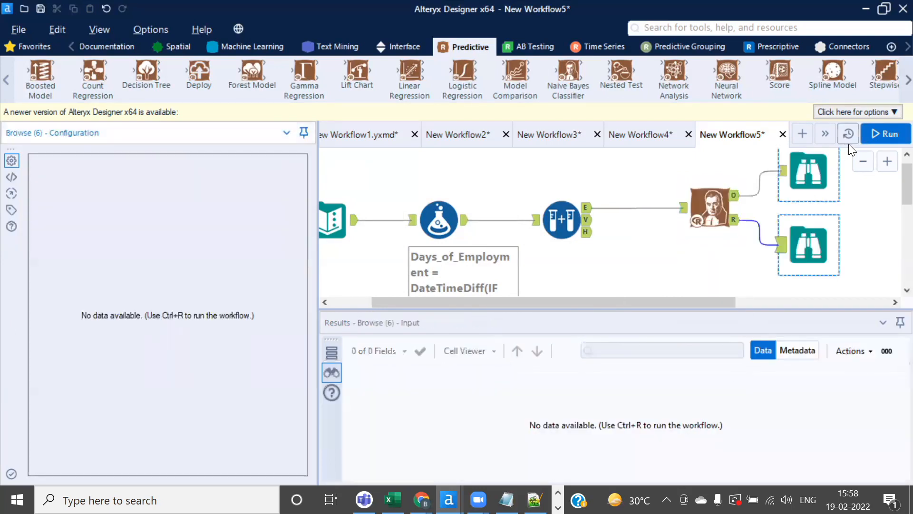
Rerun the workflow so the Browse tools fill, finishing in 4.5 seconds
click(878, 130)
scroll(652, 227, down, 2)
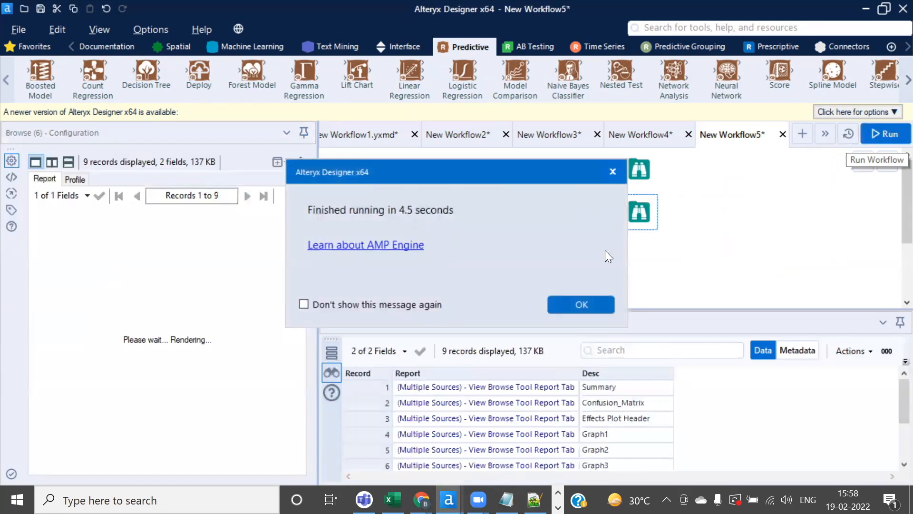
click(598, 299)
scroll(681, 223, up, 1)
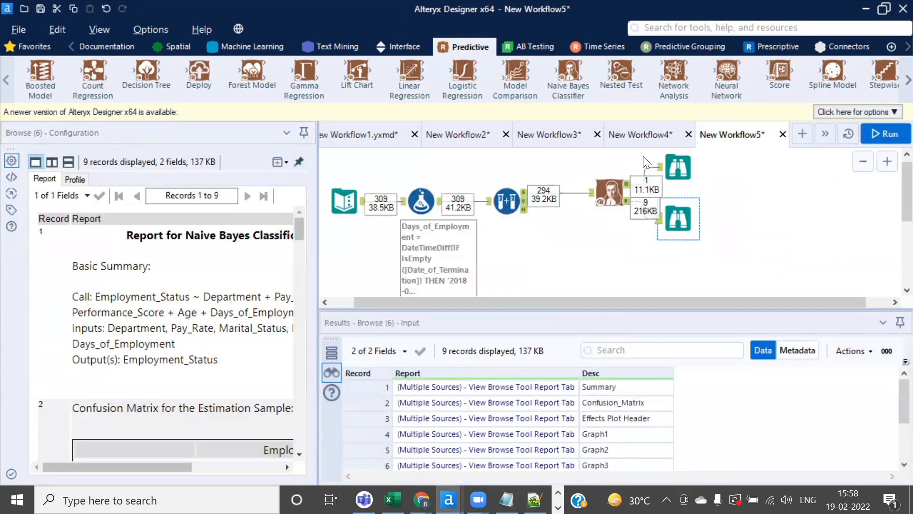
click(681, 223)
click(646, 135)
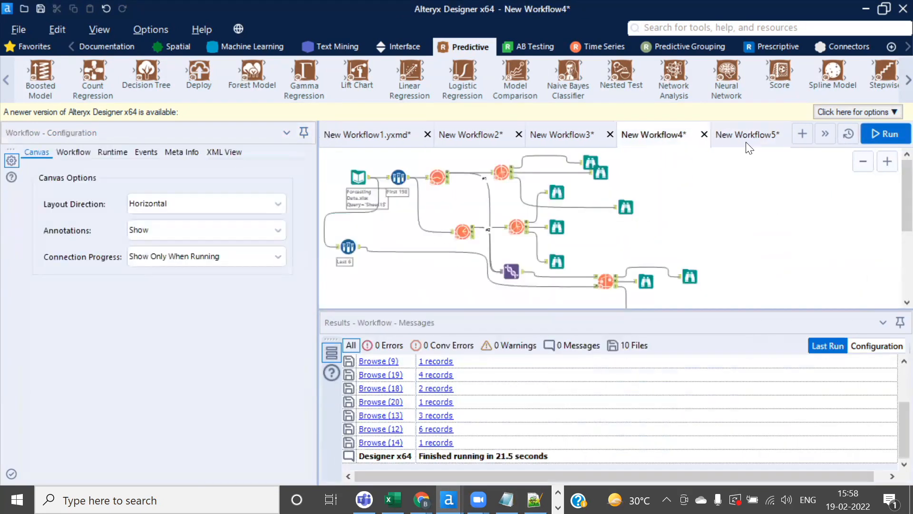
Back in New Workflow5, move both Browse tools further right on the canvas
click(747, 138)
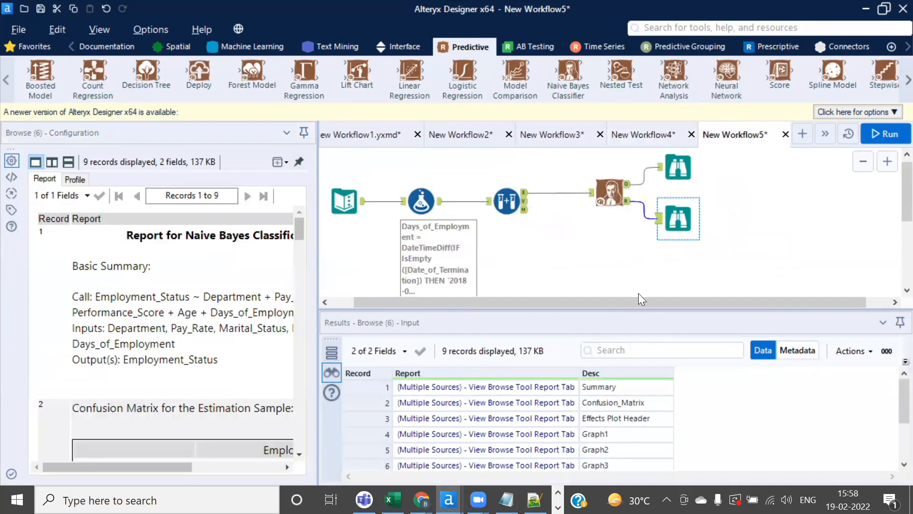
drag(615, 310, 615, 340)
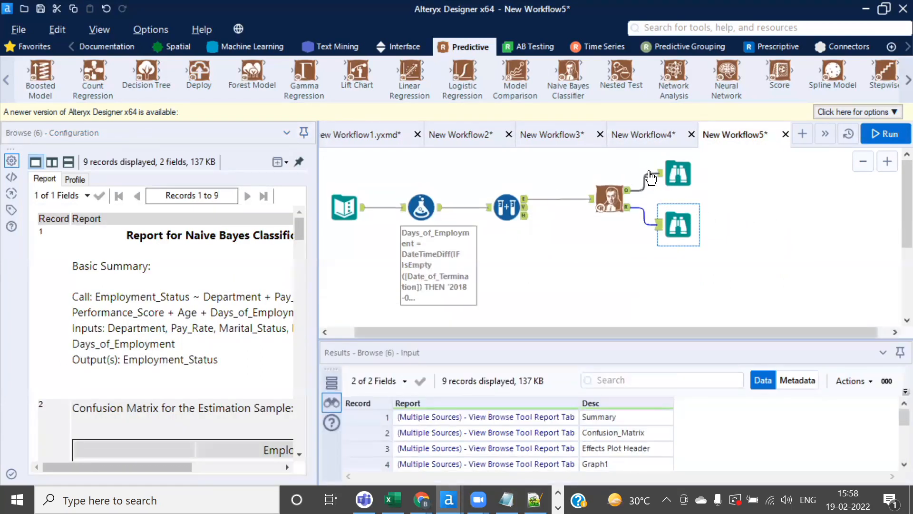
drag(676, 228, 706, 252)
drag(679, 175, 796, 178)
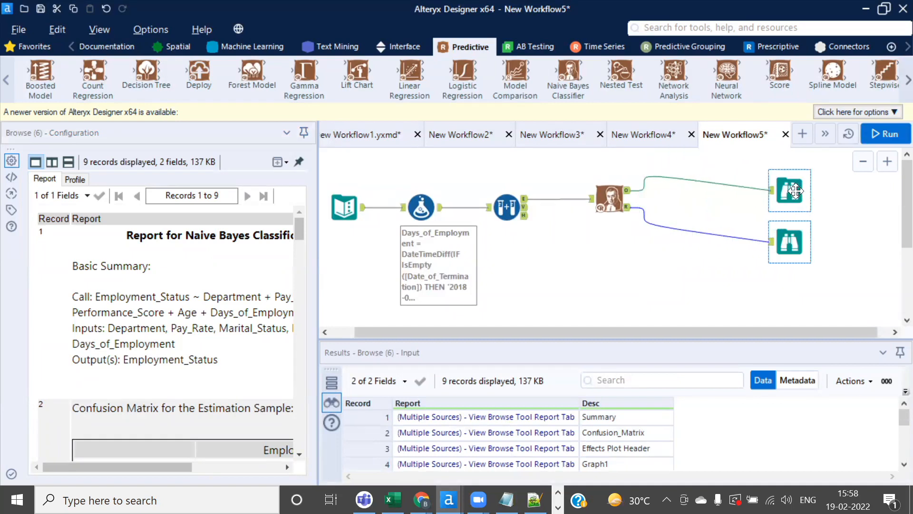
Review the Naive model object and the Naive Bayes report in the two Browse tools
click(792, 175)
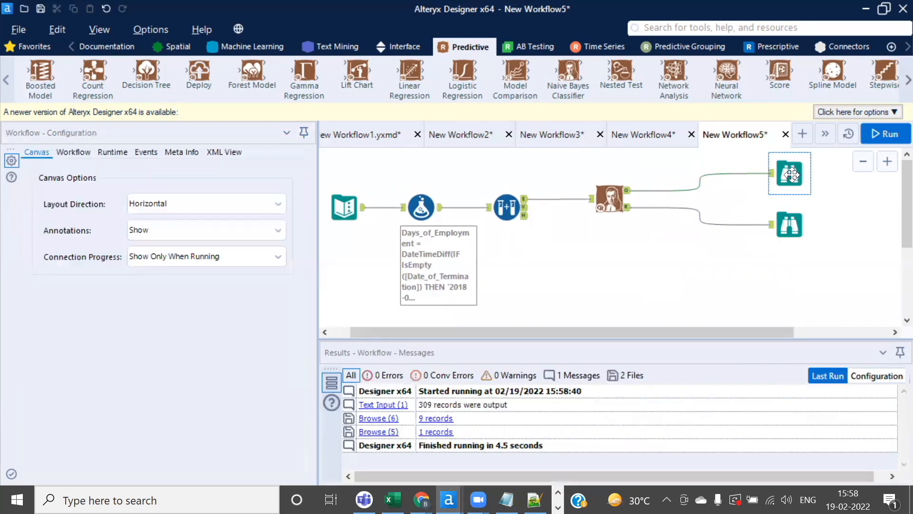
click(789, 225)
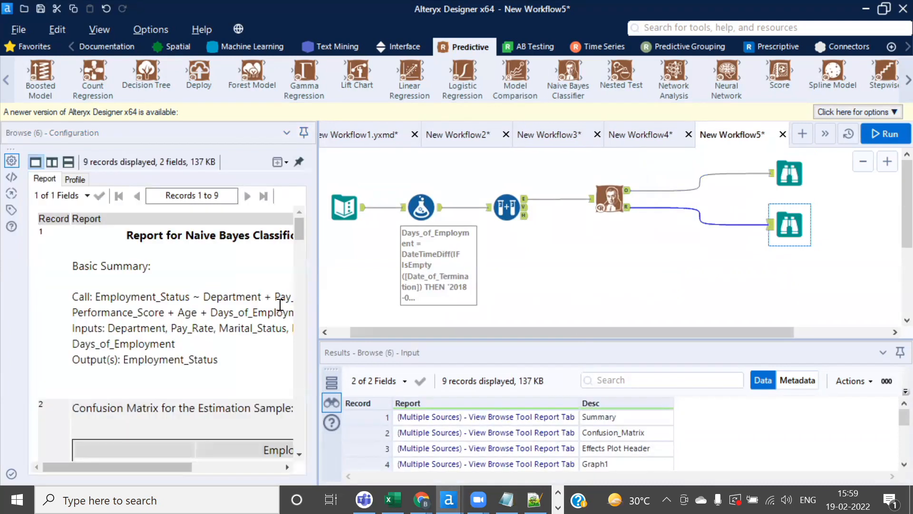
drag(318, 259, 347, 259)
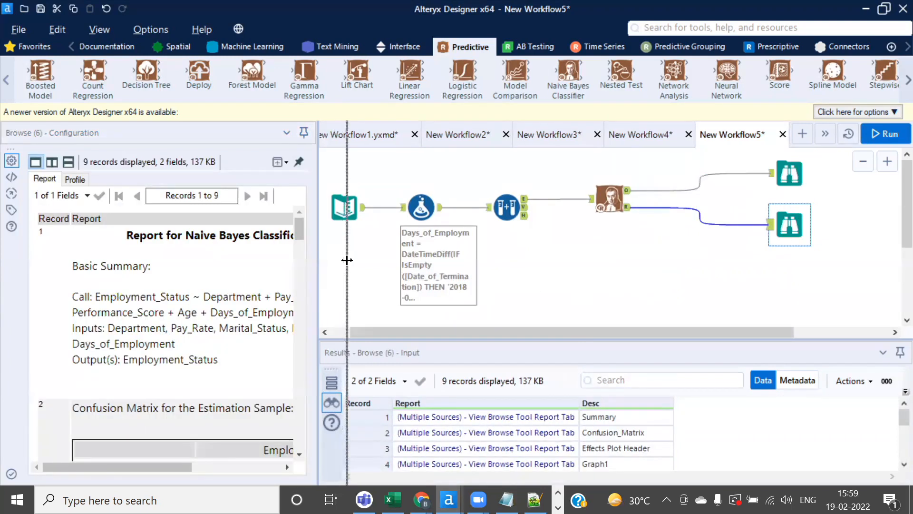
scroll(295, 322, down, 3)
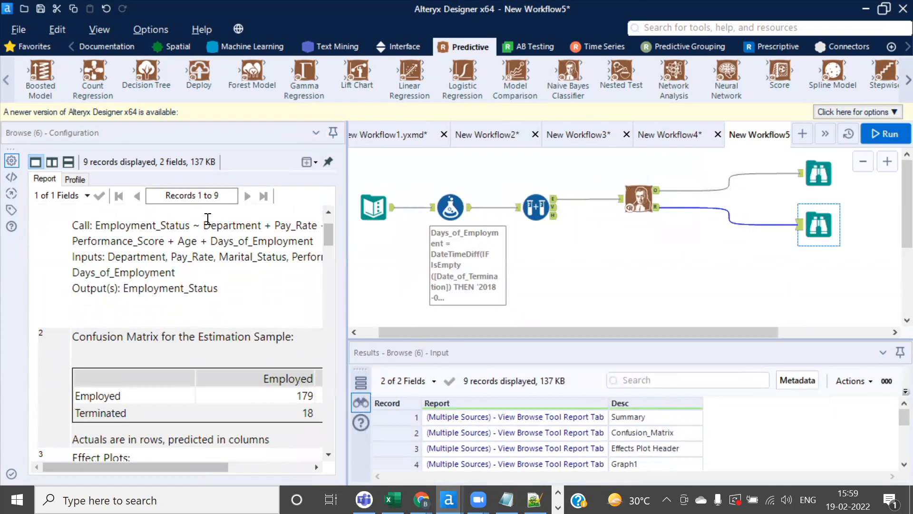
scroll(229, 293, down, 3)
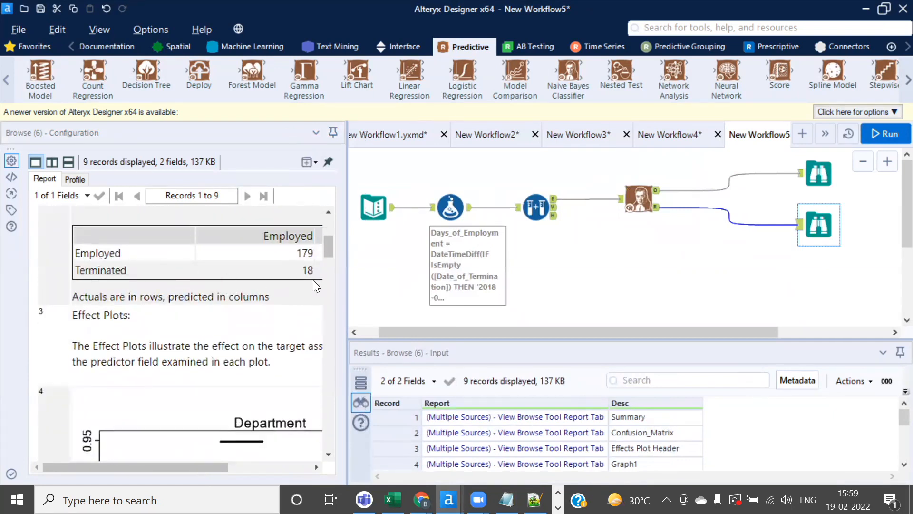
scroll(313, 280, down, 10)
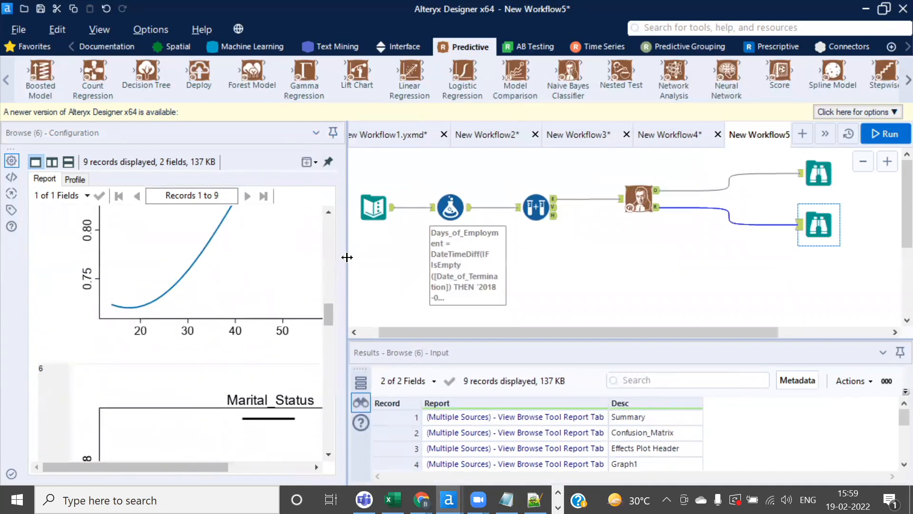
drag(347, 257, 292, 262)
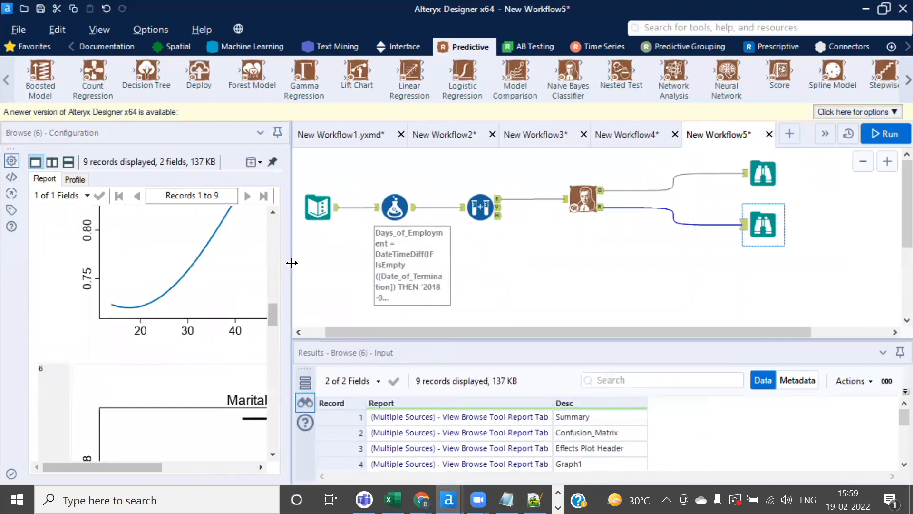
click(578, 199)
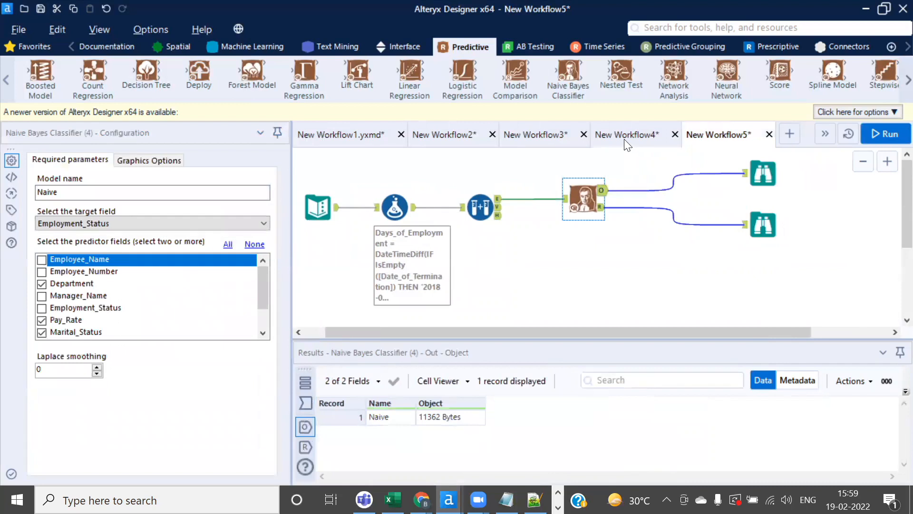
click(627, 141)
Check the ARIMA and TS Forecast configurations in New Workflow4, then return to New Workflow5
click(412, 177)
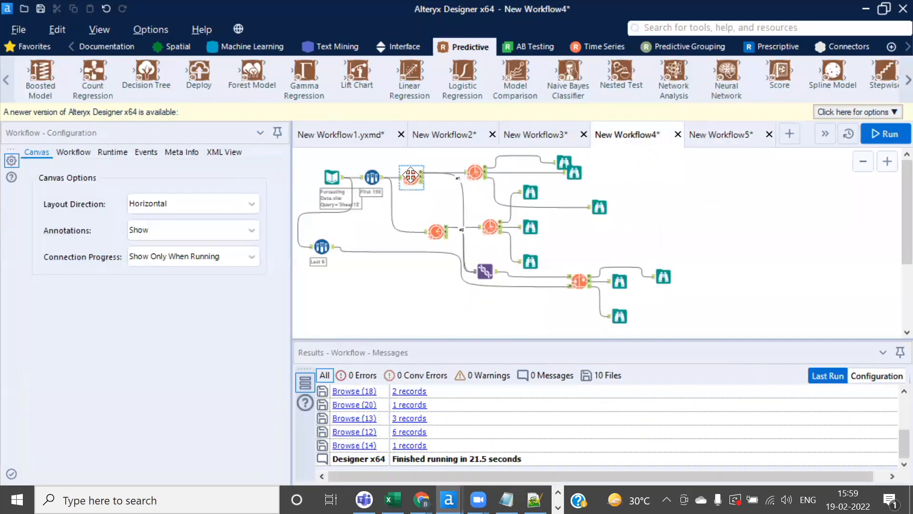
scroll(414, 183, up, 3)
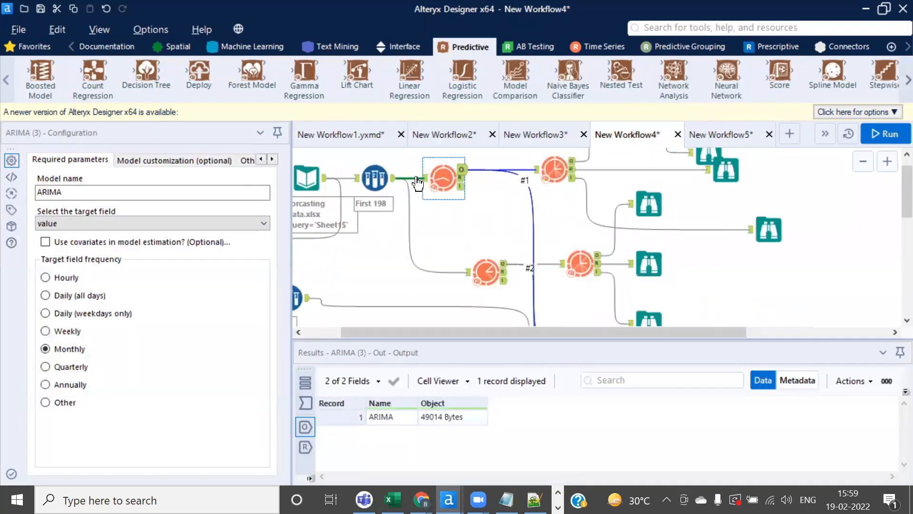
click(552, 166)
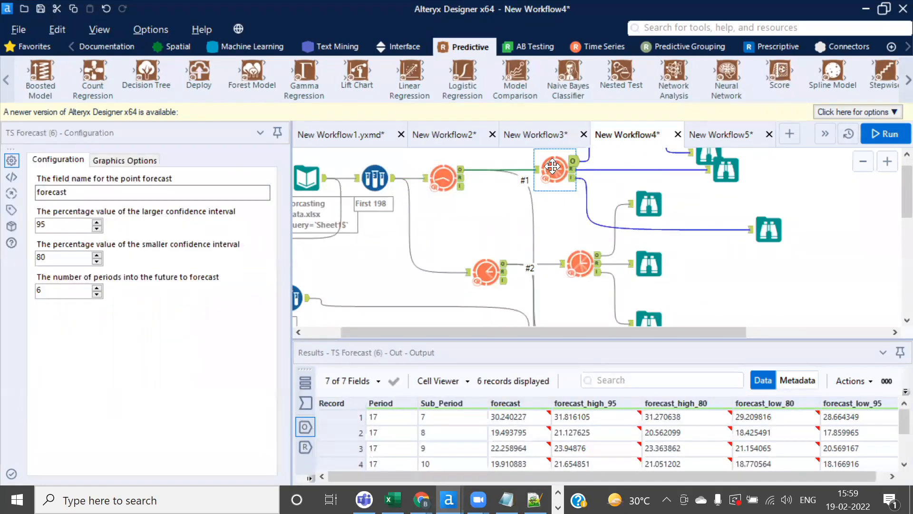
click(724, 134)
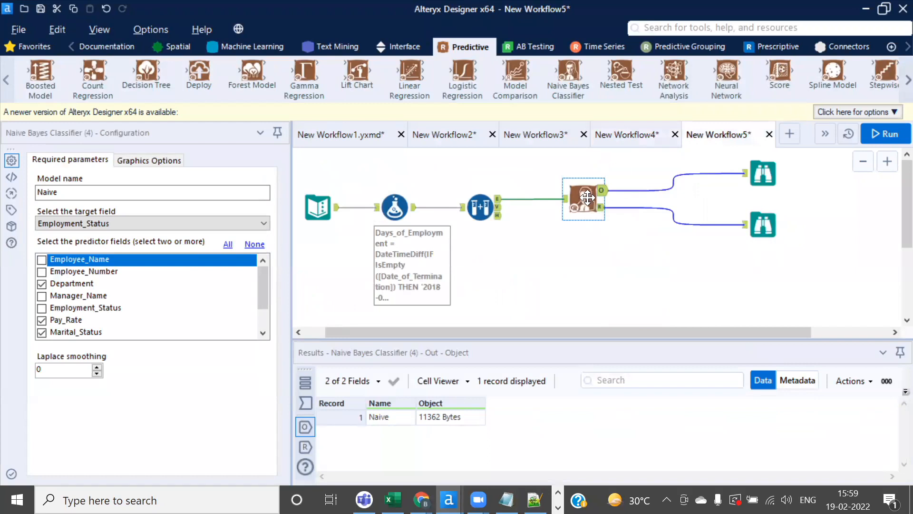
scroll(575, 263, down, 1)
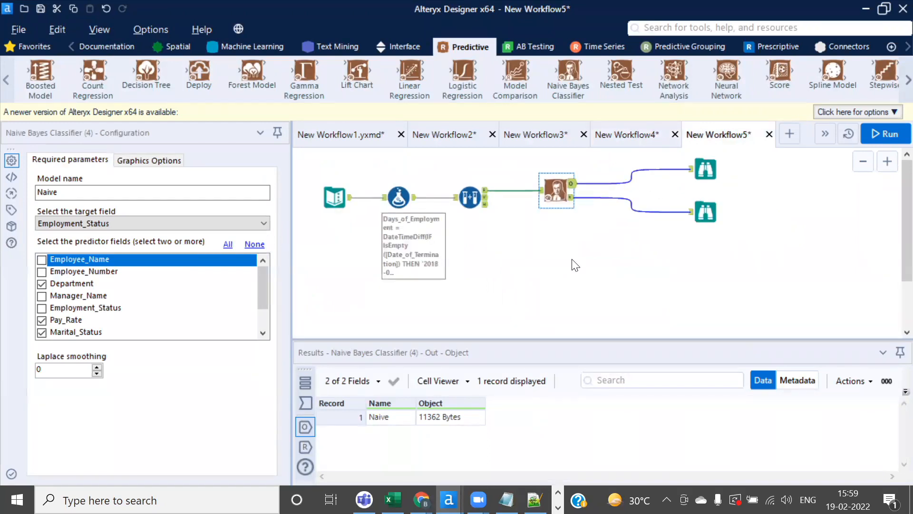
Drop a Score tool from the Predictive palette onto the canvas below the Browse tools
drag(780, 71, 656, 256)
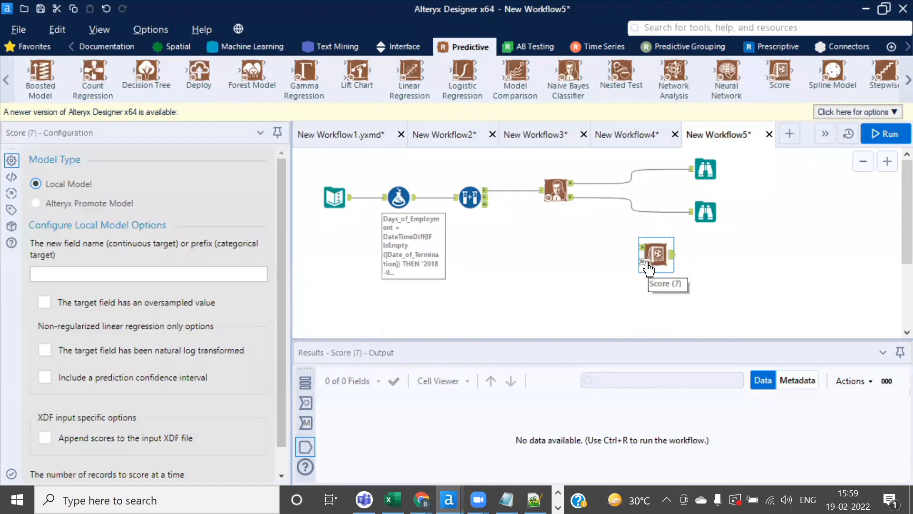
scroll(648, 267, up, 1)
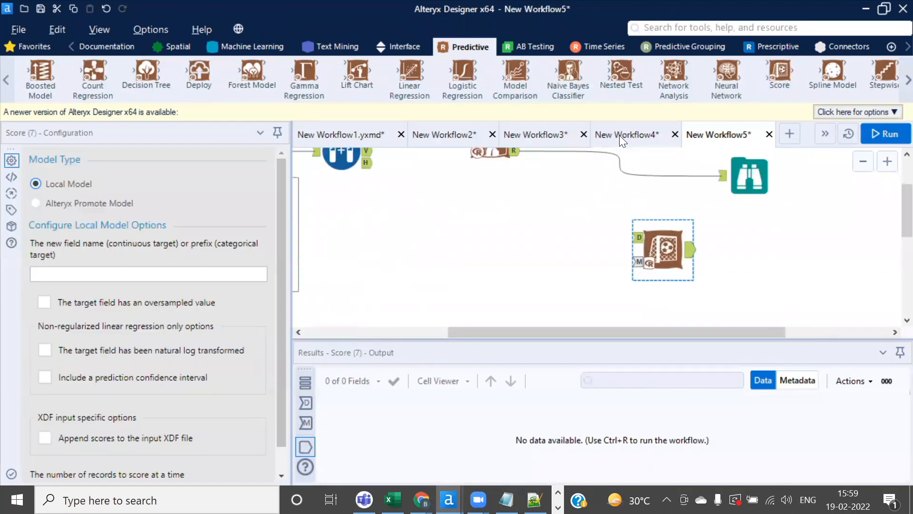
key(ctrl+r)
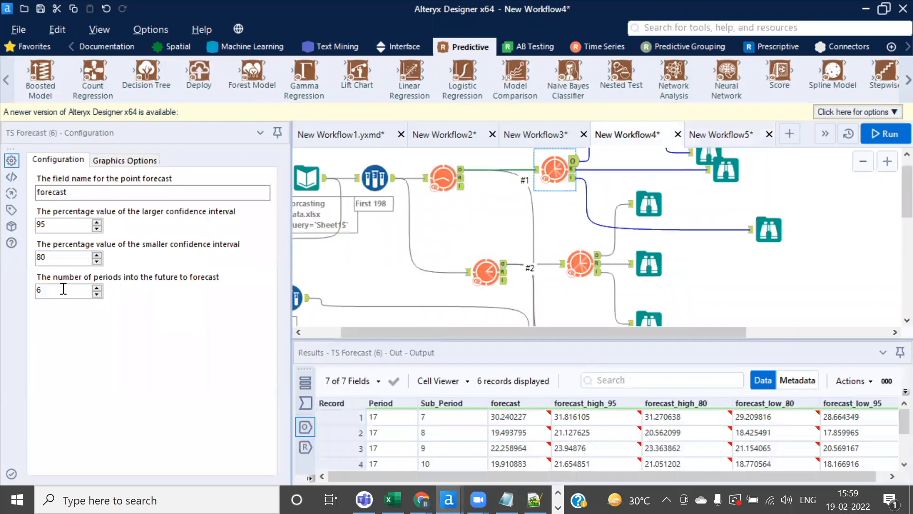
click(712, 128)
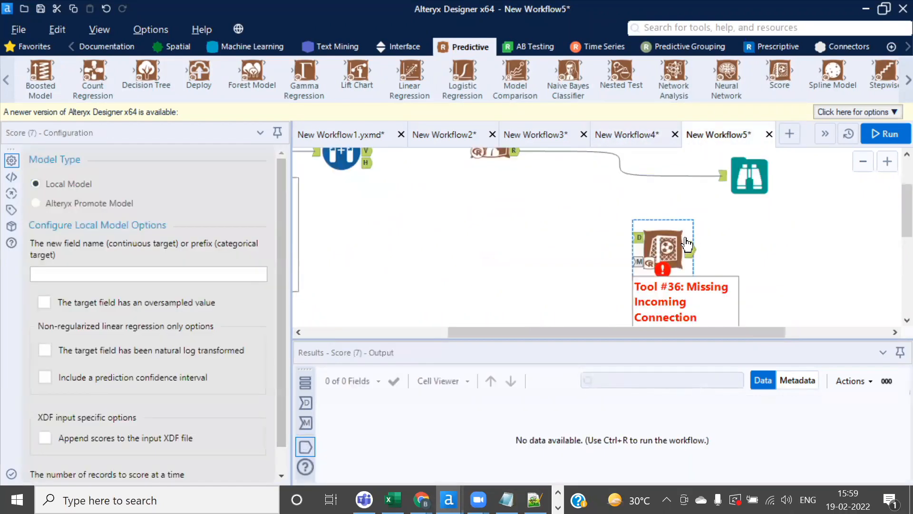
scroll(666, 250, up, 1)
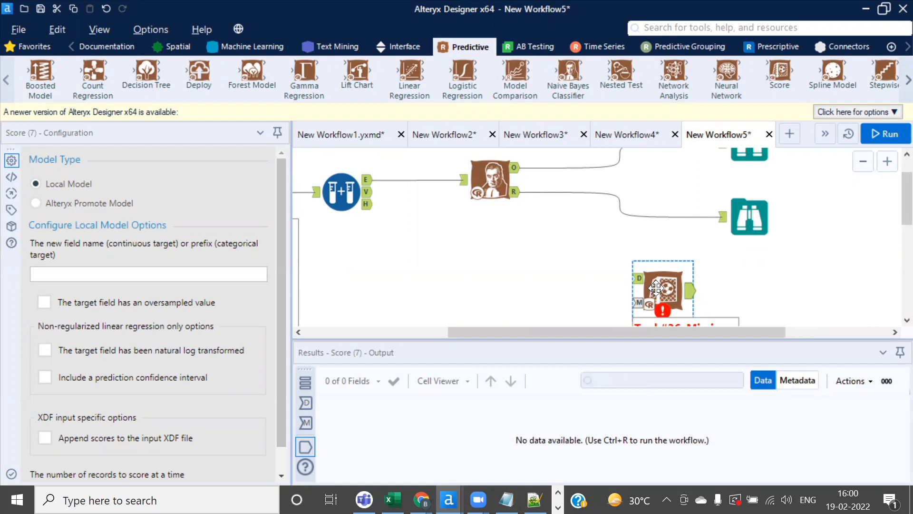
scroll(573, 256, down, 1)
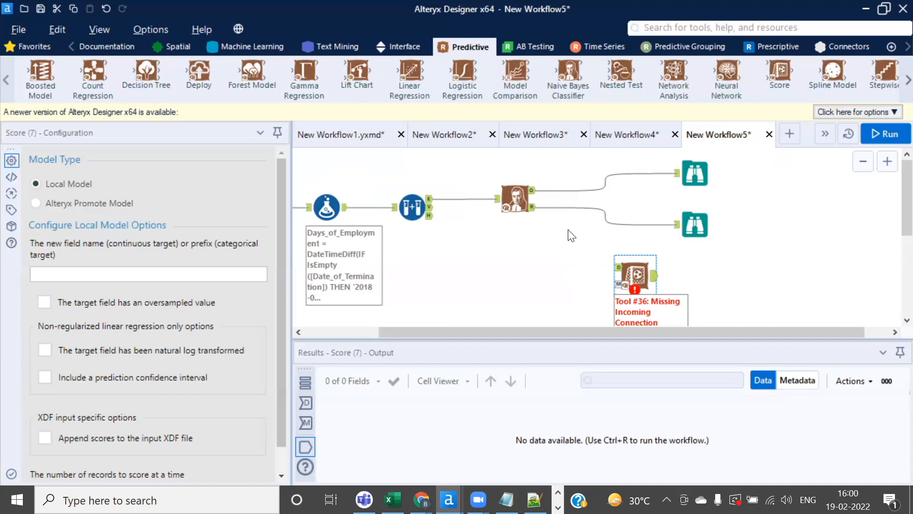
After a failed link attempt, review the Naive Bayes model object record and report
drag(533, 190, 595, 249)
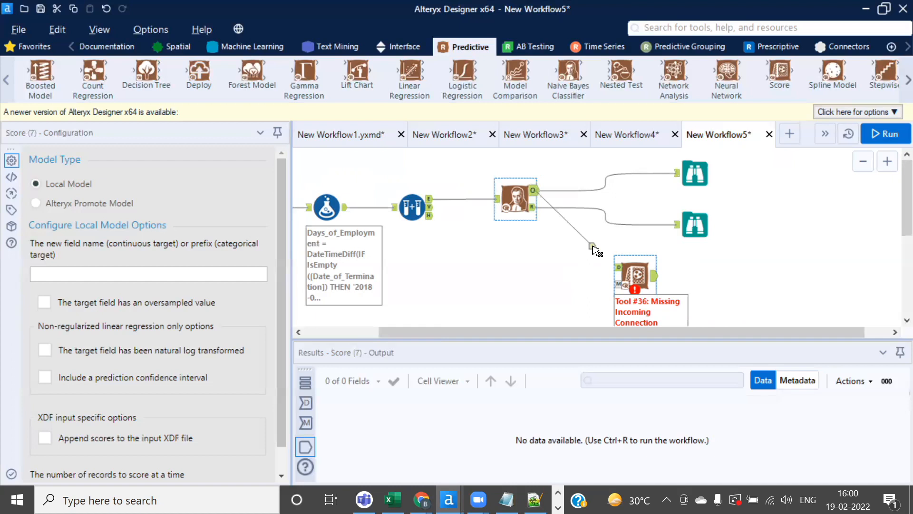
drag(595, 249, 595, 249)
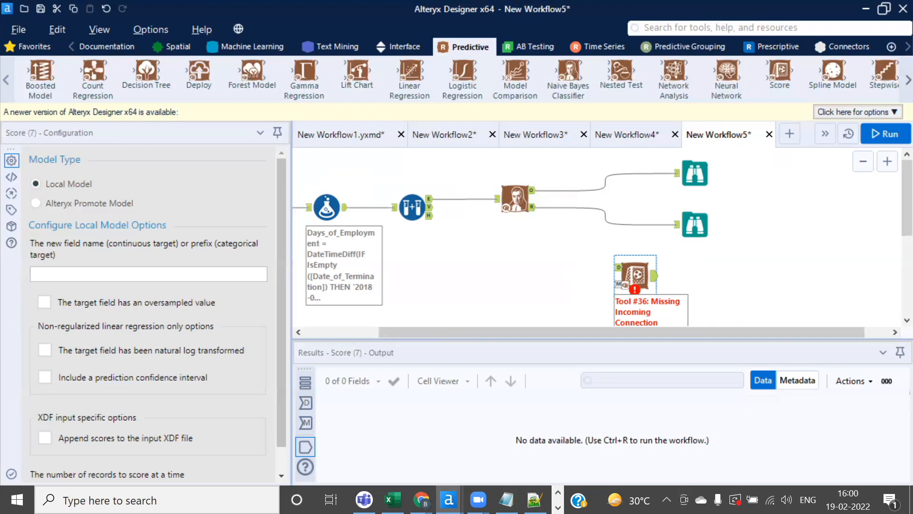
click(518, 196)
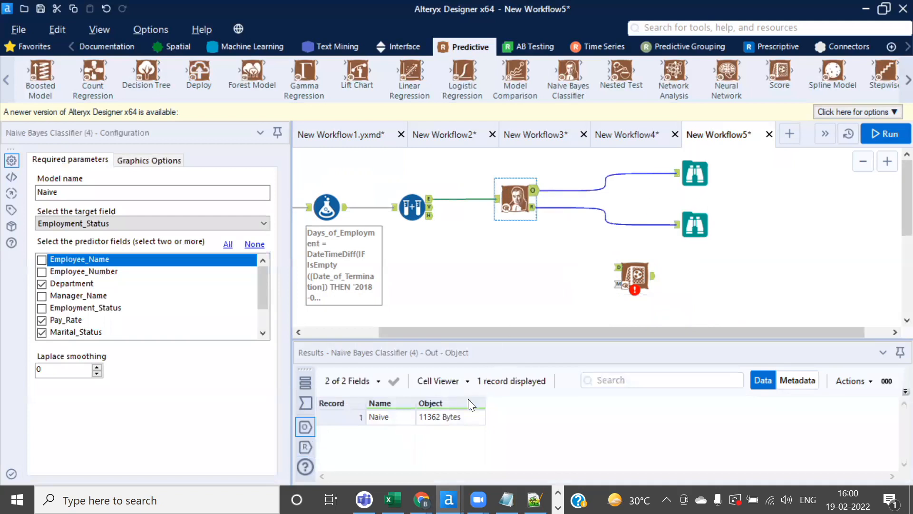
click(443, 417)
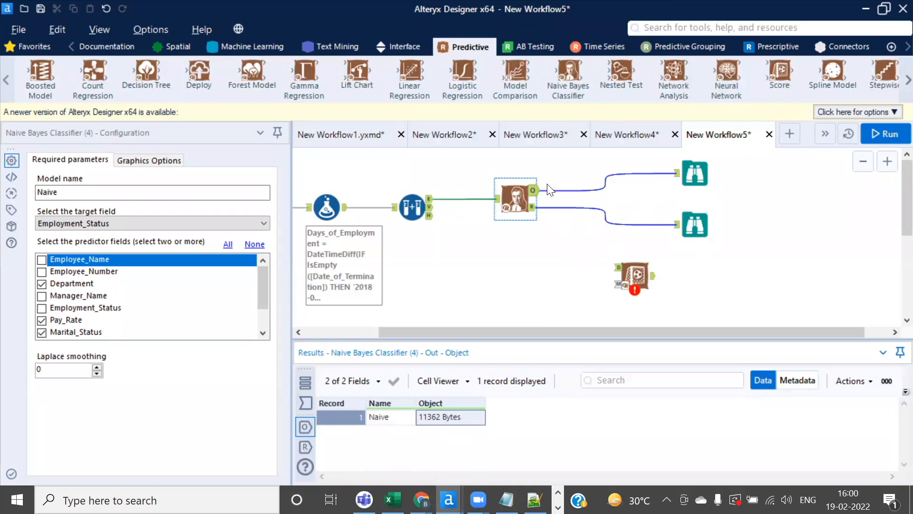
click(706, 235)
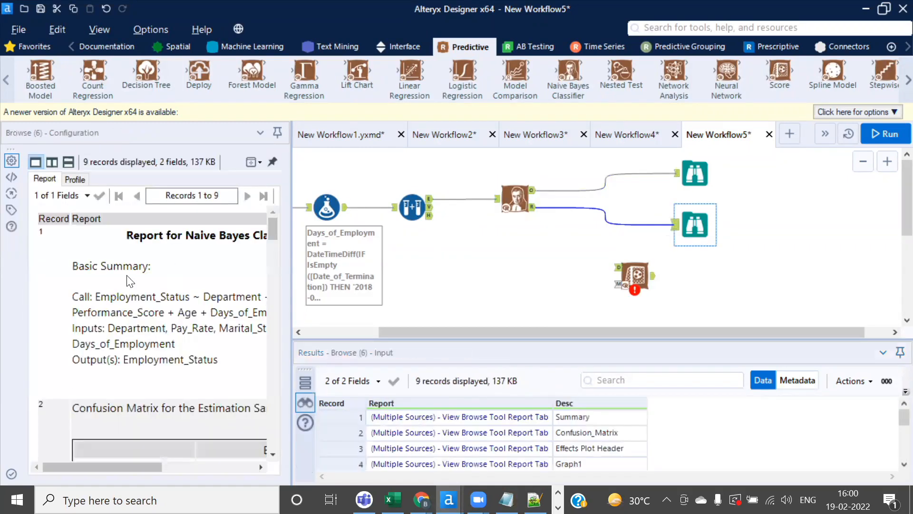
drag(276, 242, 298, 237)
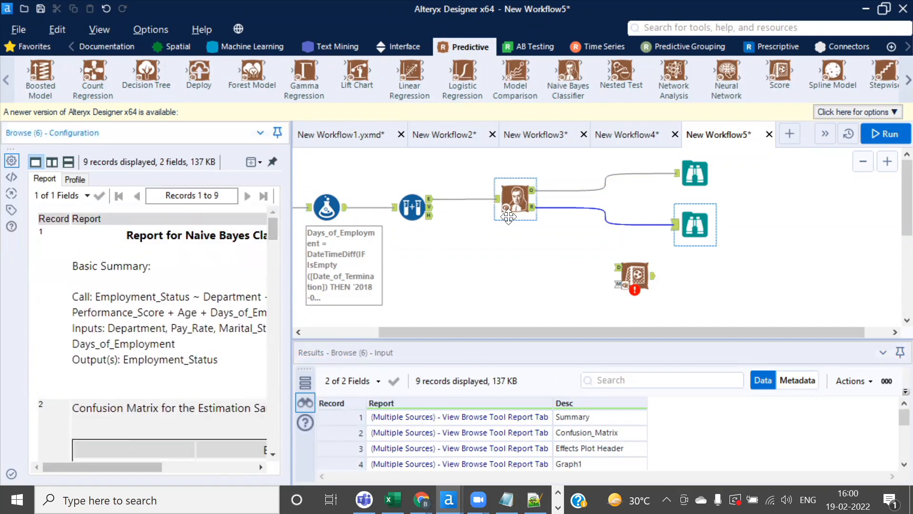
click(517, 195)
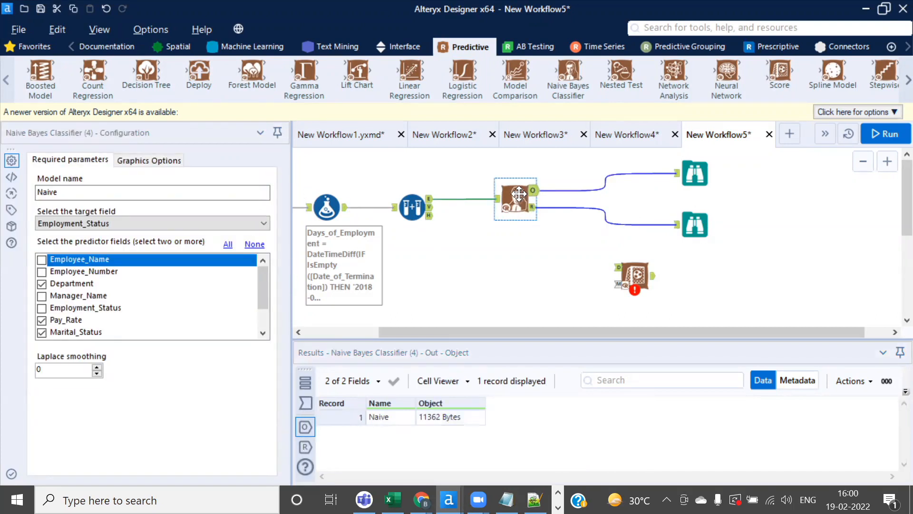
click(449, 416)
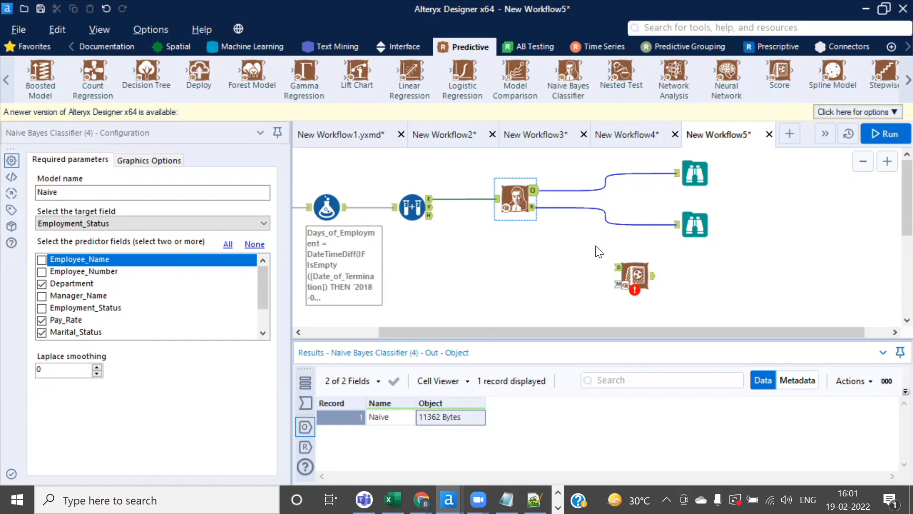
Connect the Naive Bayes O output anchor to the Score tool's input
scroll(598, 252, up, 1)
click(630, 279)
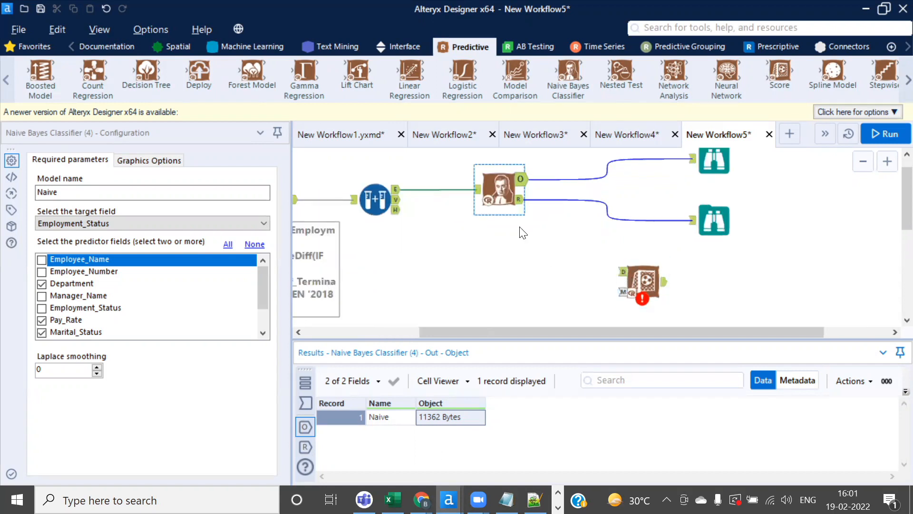
click(554, 245)
drag(520, 179, 637, 271)
scroll(545, 249, down, 1)
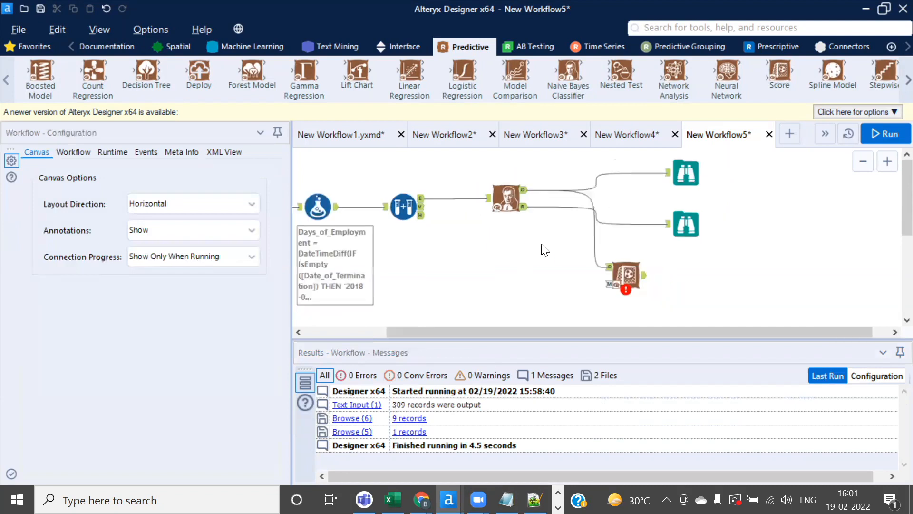
Inspect the Create Samples validation records and their Employment_Status values for records 1–8
click(422, 213)
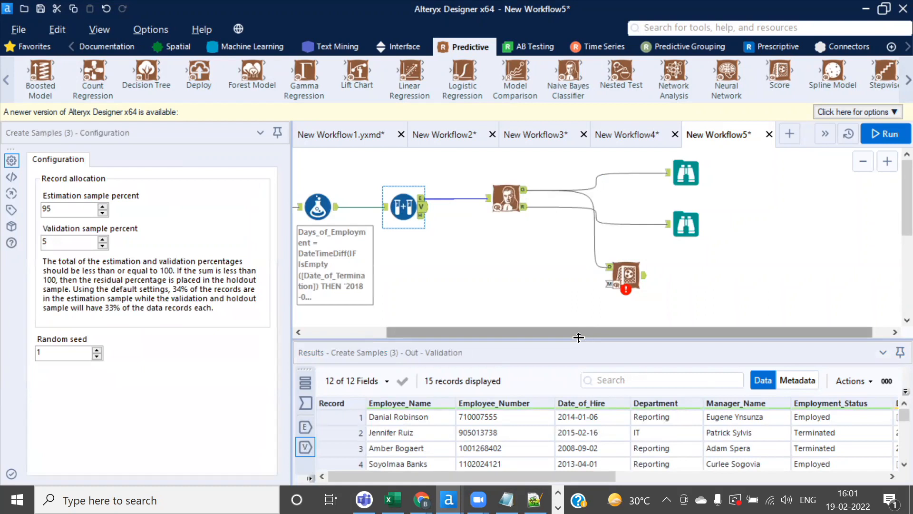
drag(577, 339, 563, 272)
scroll(561, 221, down, 1)
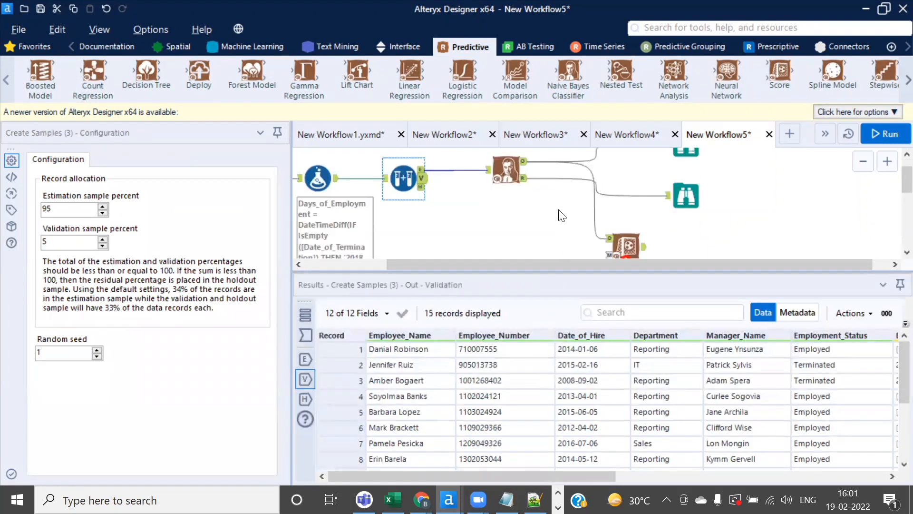
drag(292, 214, 200, 209)
drag(738, 354, 747, 459)
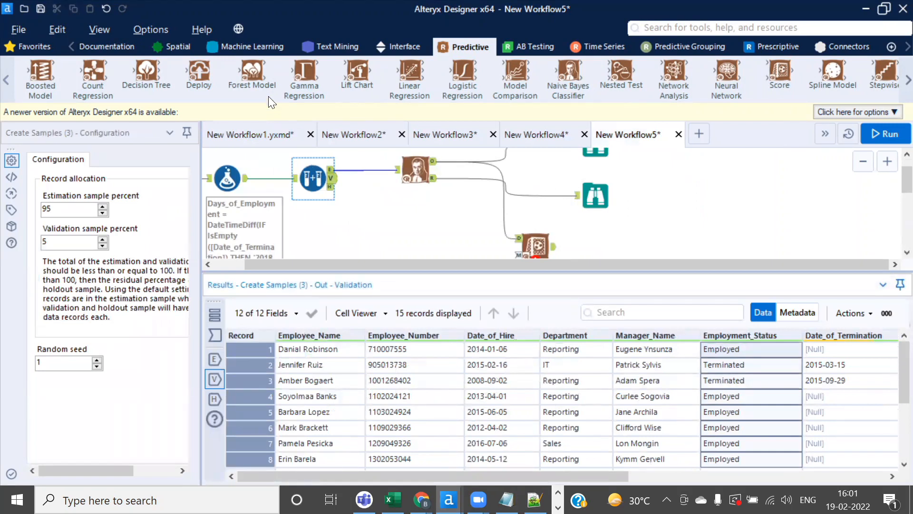
Add a Select tool from the Preparation tools and feed it Create Samples' V output
click(72, 45)
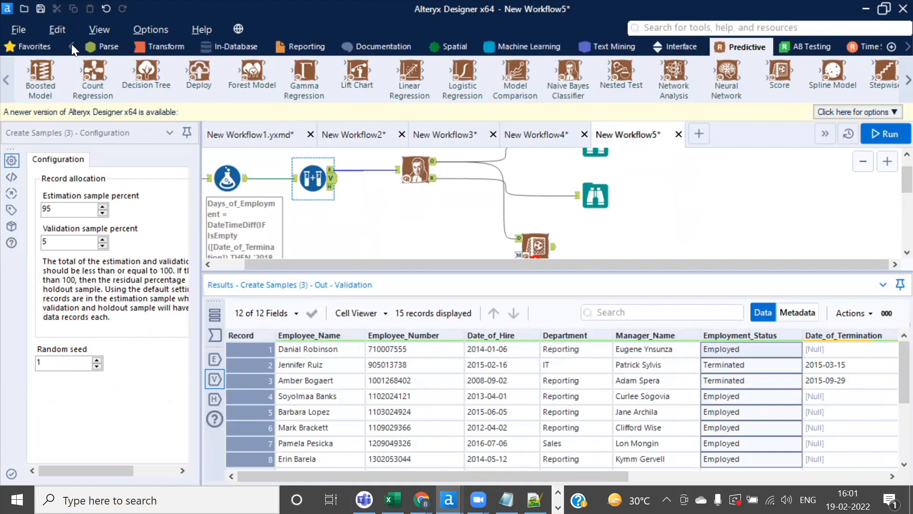
click(122, 50)
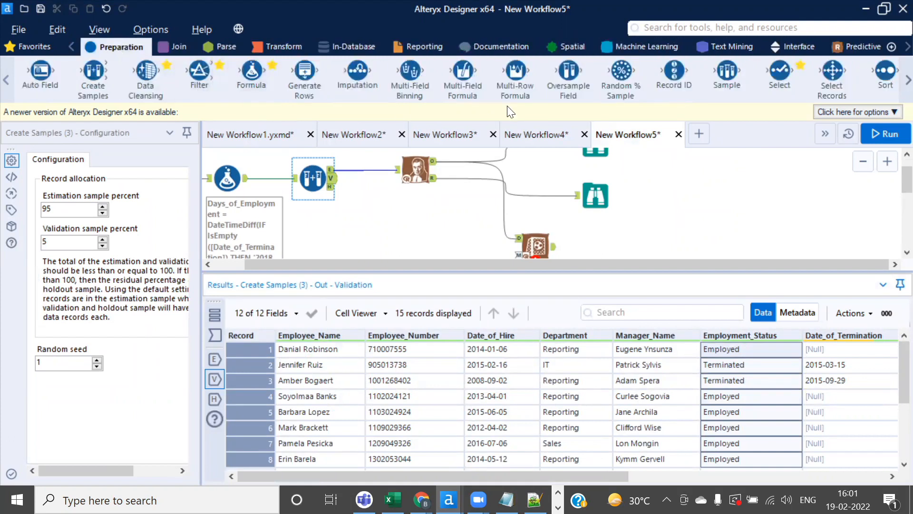
drag(769, 78, 436, 228)
drag(332, 178, 437, 240)
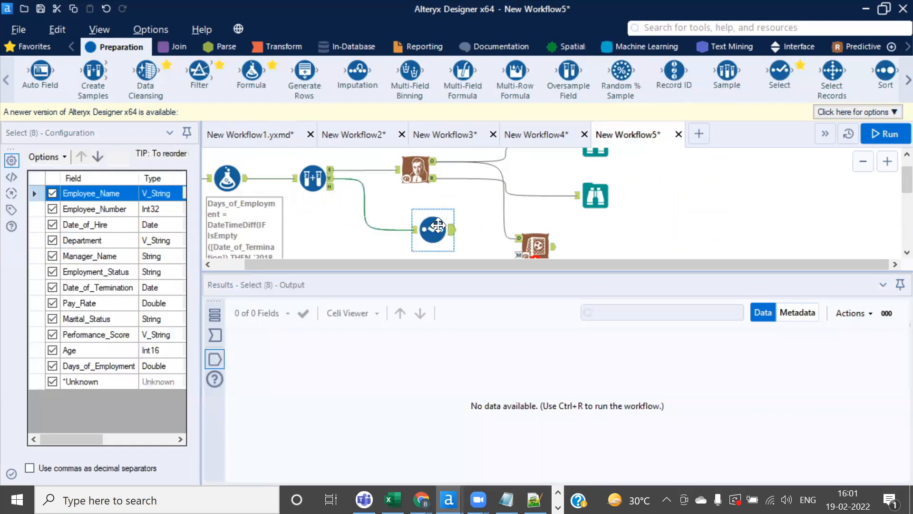
Untick Employee_Name, Employee_Number, Manager_Name, Employment_Status, Date_of_Termination and *Unknown, leaving the six predictors
click(50, 195)
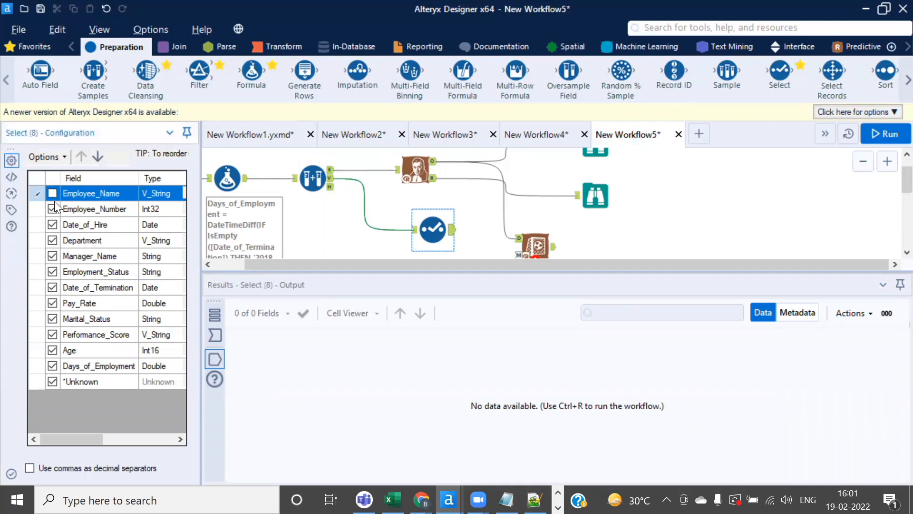
click(53, 209)
click(50, 226)
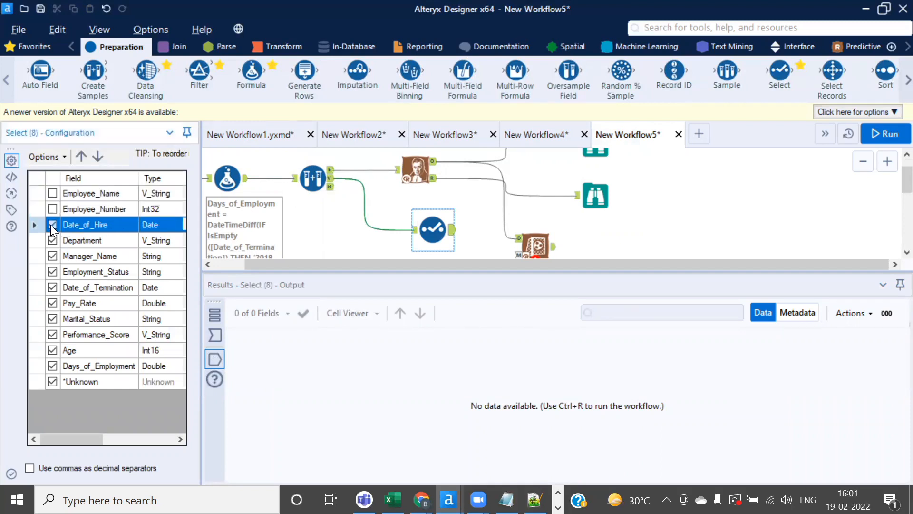
click(51, 255)
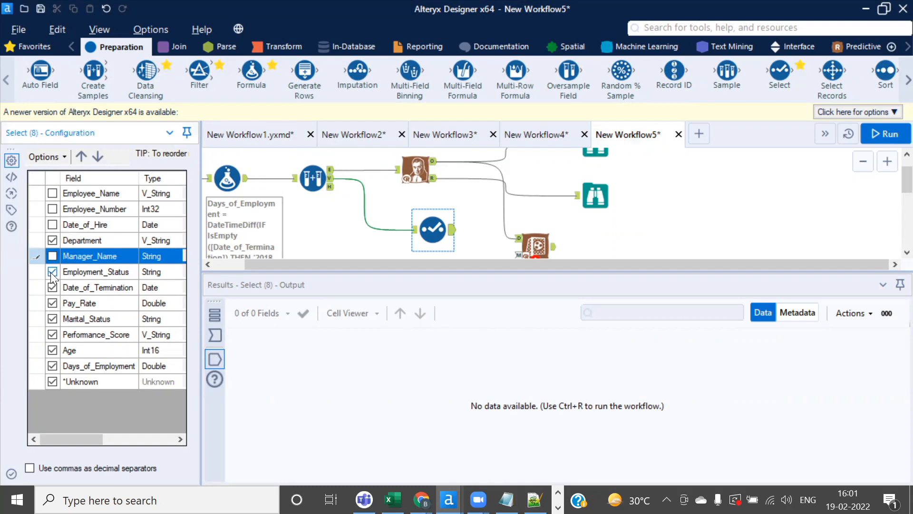
click(52, 272)
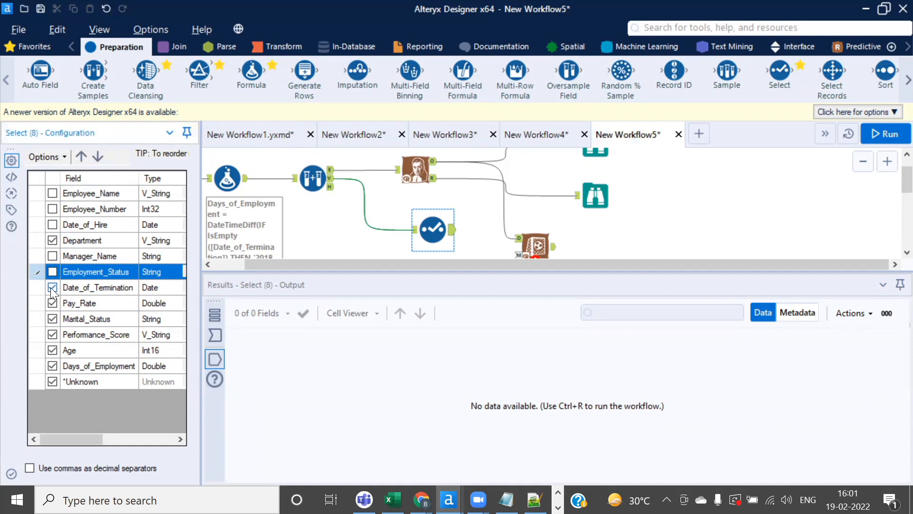
click(53, 288)
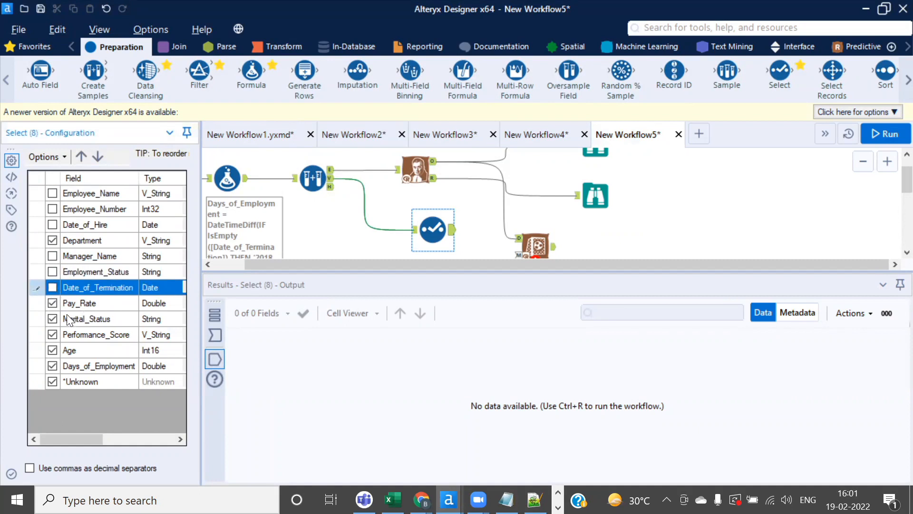
click(50, 381)
drag(200, 231, 225, 232)
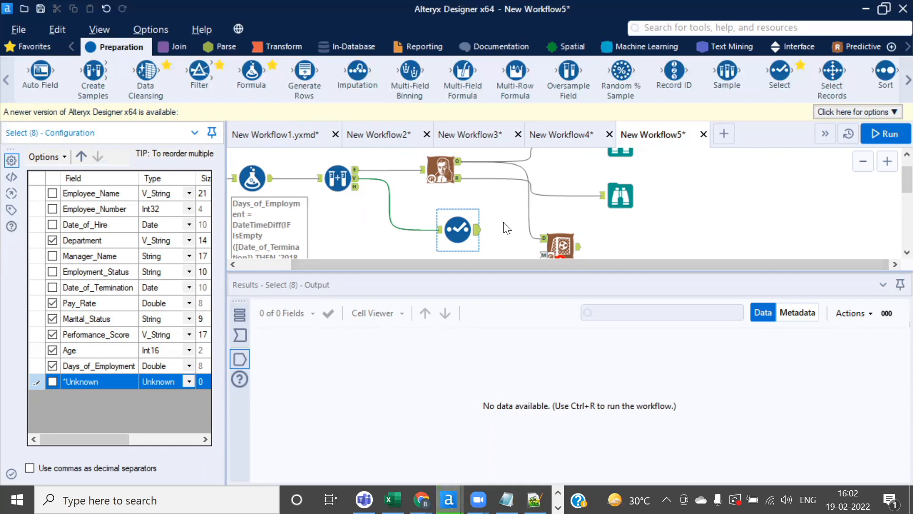
scroll(507, 229, down, 2)
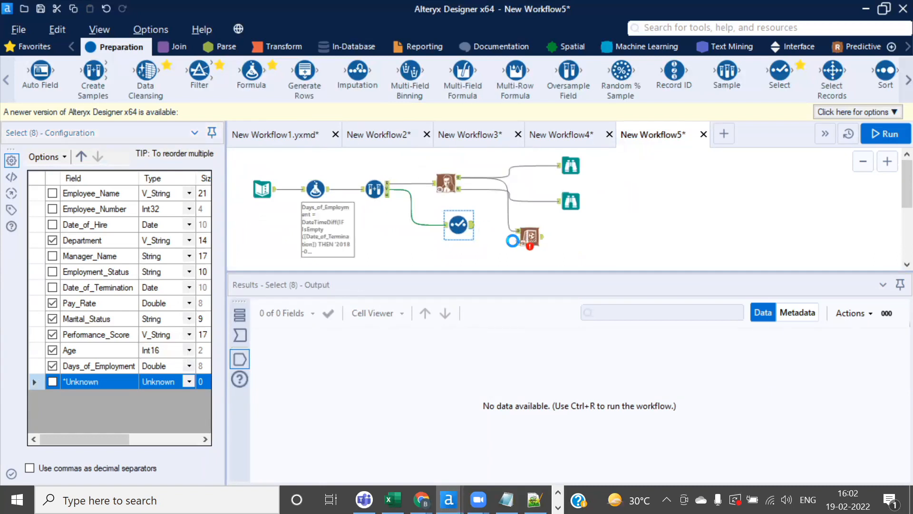
Connect the Select output to the Score tool's input and review the tool settings
drag(512, 241, 516, 243)
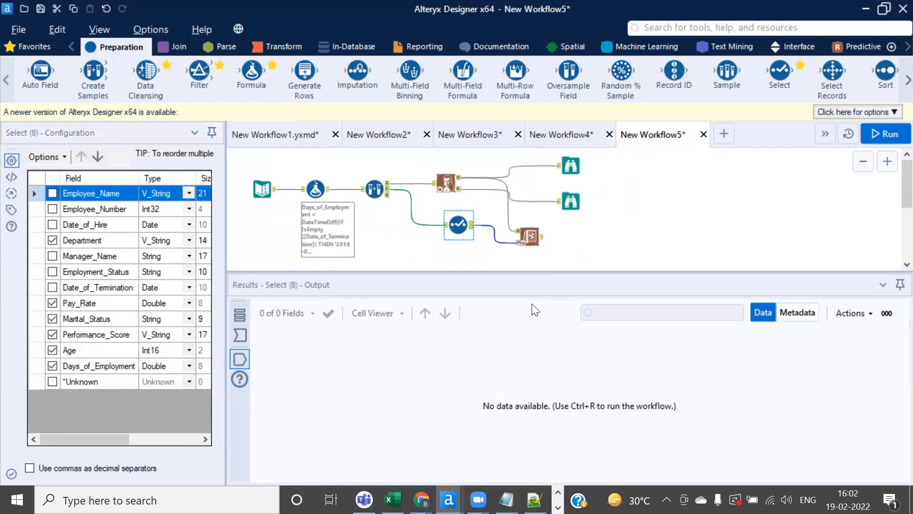
click(525, 240)
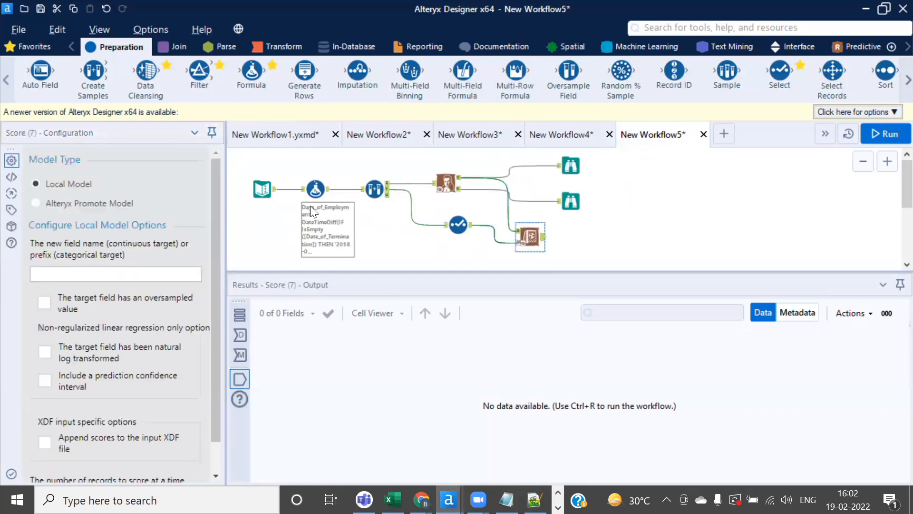
drag(225, 198, 307, 197)
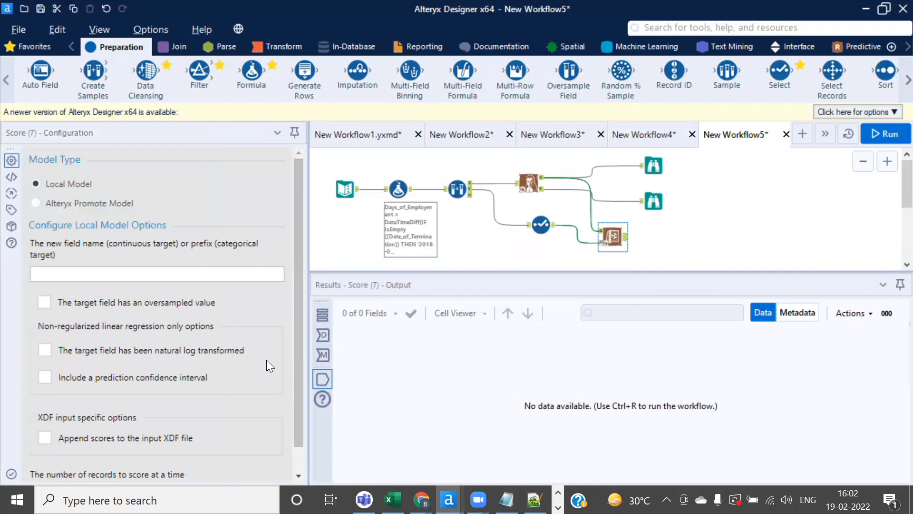
ctrl+click(542, 226)
click(542, 226)
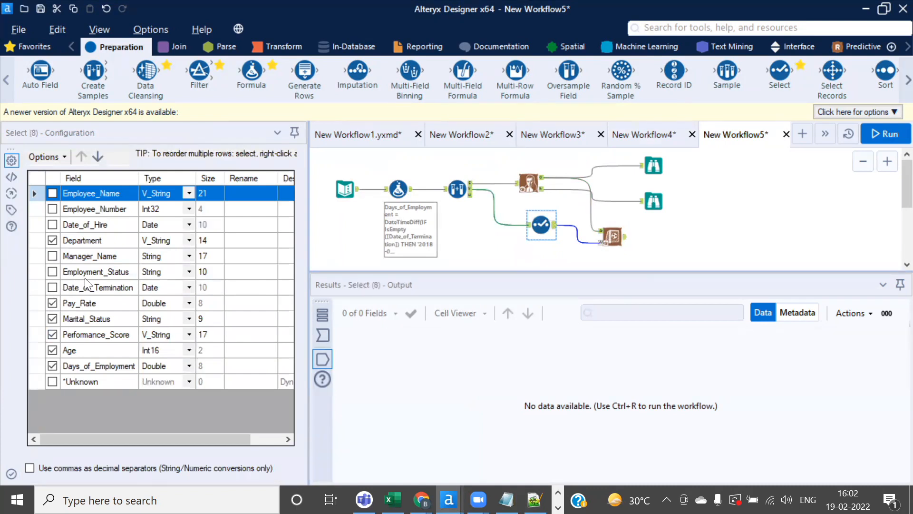
Run the workflow and view the Score tool's output records
click(883, 133)
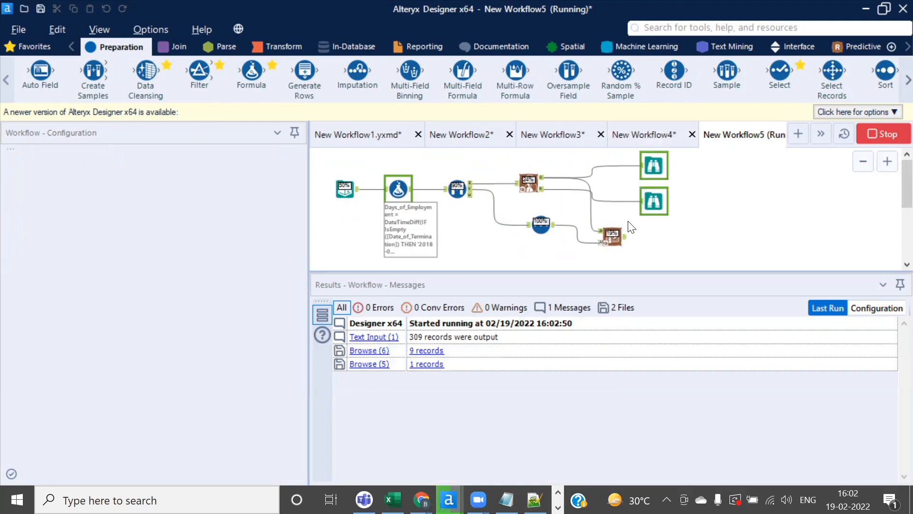
click(594, 299)
click(624, 244)
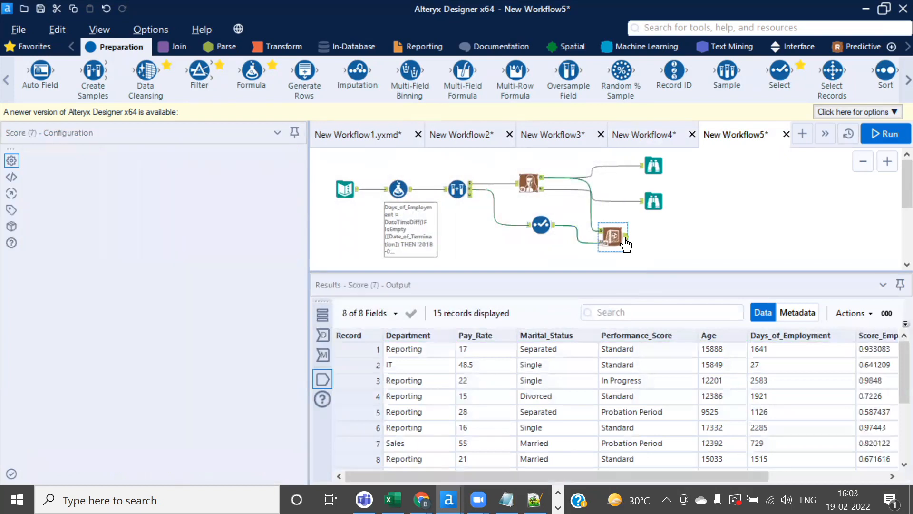
Copy all Create Samples validation records with headers to the clipboard
click(470, 192)
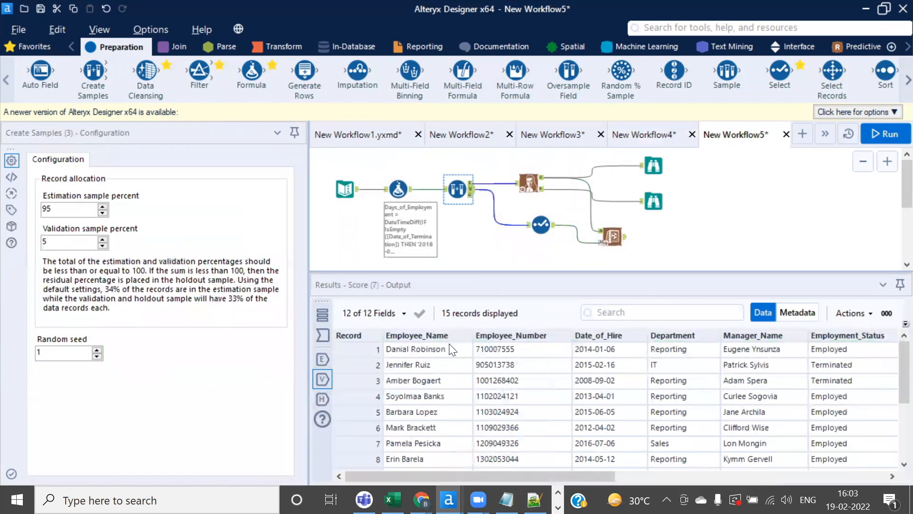
right_click(429, 347)
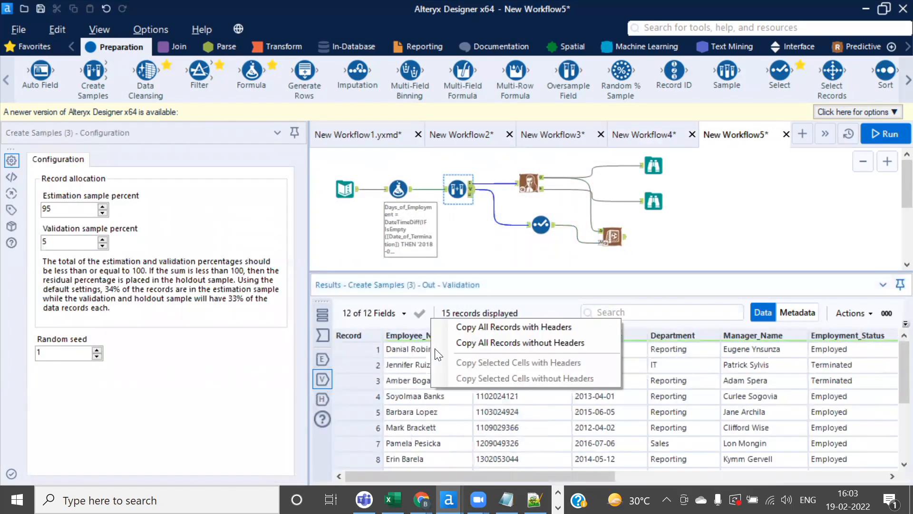
click(509, 329)
click(490, 299)
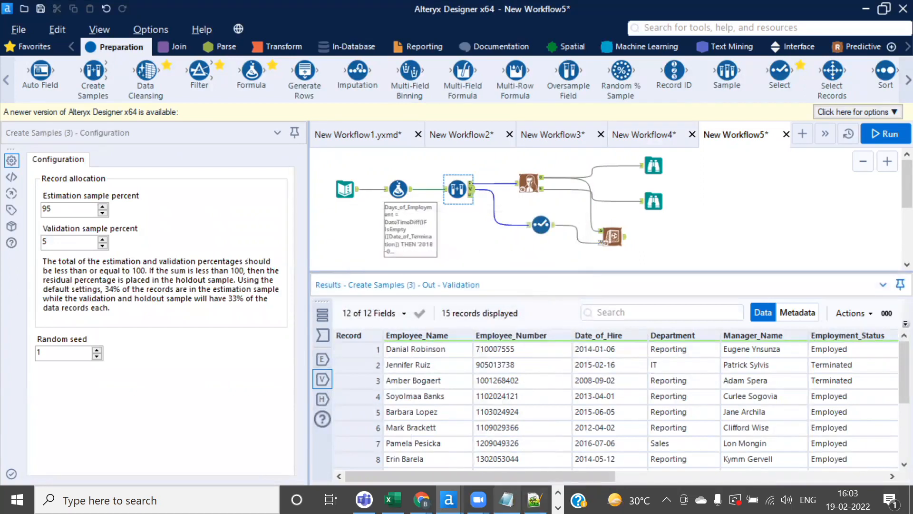
Paste the validation records at A1 of a new Excel Sheet7 and autofit all columns
click(393, 499)
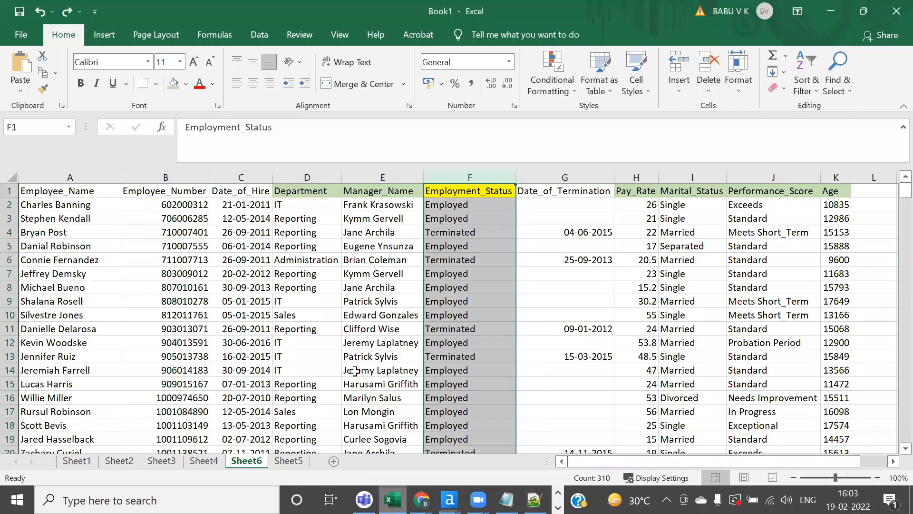
click(334, 461)
click(318, 326)
click(46, 196)
key(ctrl+v)
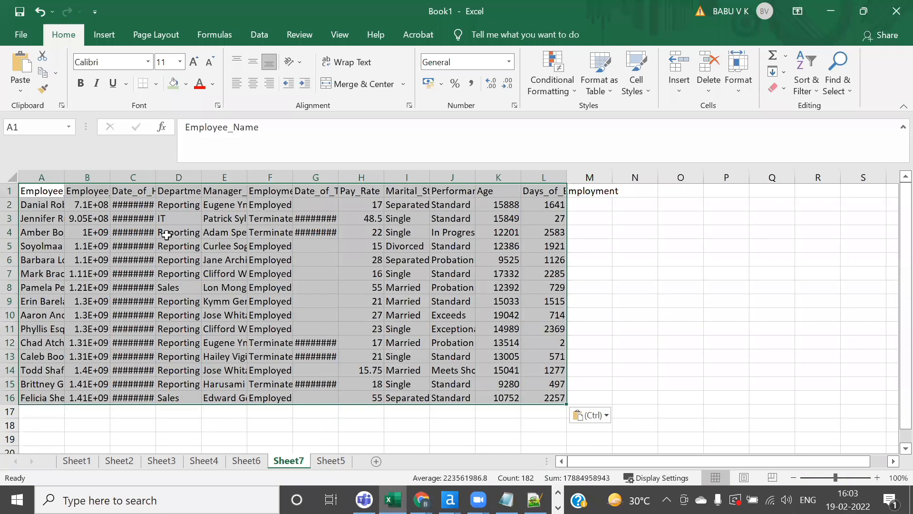
click(312, 244)
click(12, 177)
double_click(63, 177)
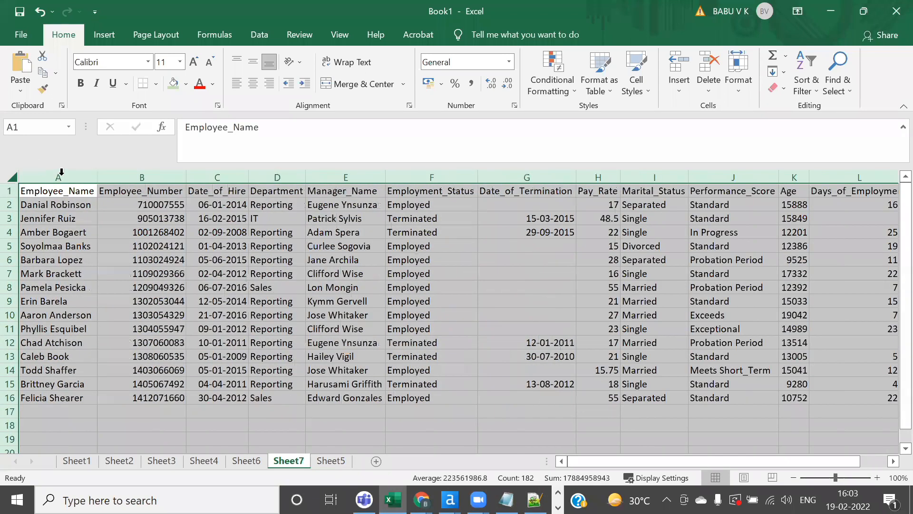
click(382, 232)
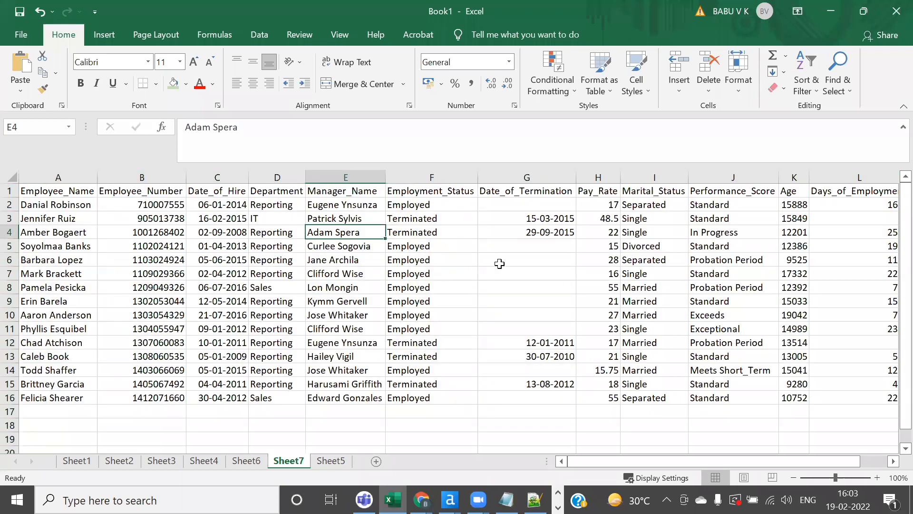
Delete columns A–E, then B–H, leaving only Employment_Status, and return to Alteryx
click(343, 177)
key(shift+Left)
key(shift+Left)
key(shift+Left)
key(shift+Left)
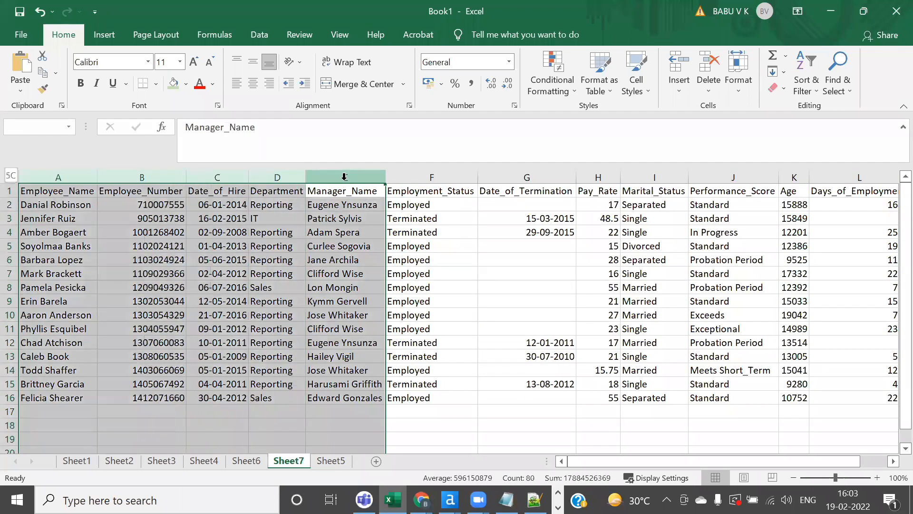
key(ctrl+minus)
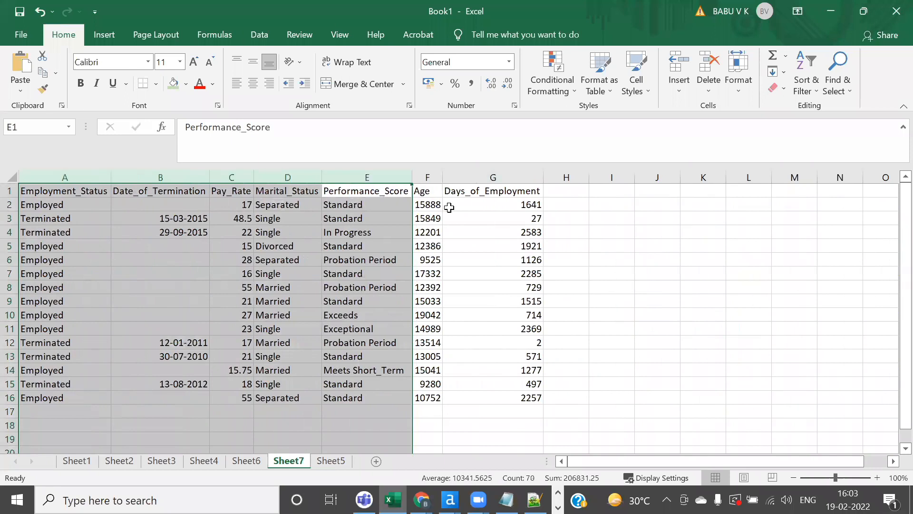
click(245, 275)
drag(178, 177, 566, 177)
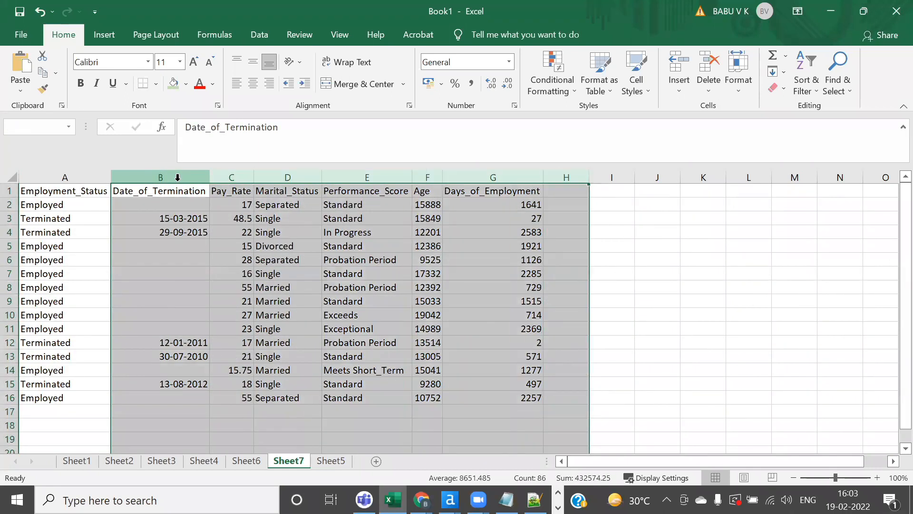
key(ctrl+minus)
click(79, 235)
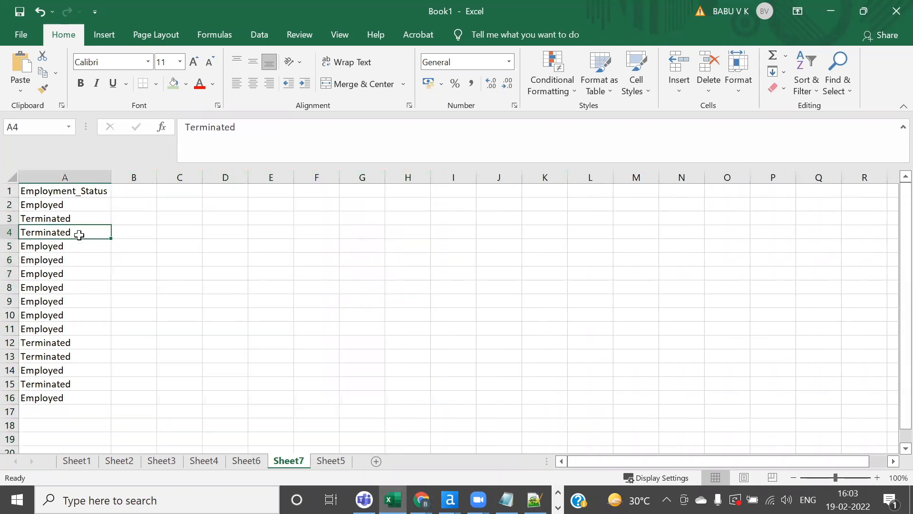
key(alt+Tab)
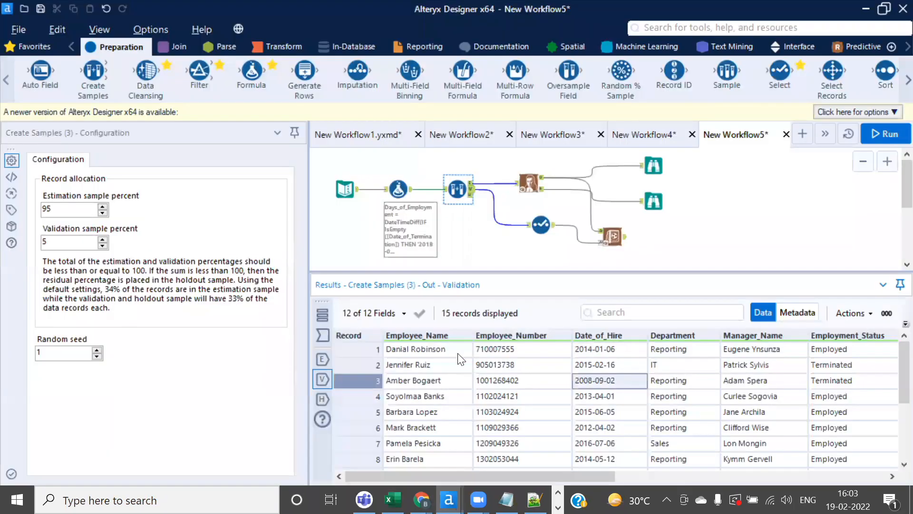
Copy the validation records with headers again and paste them into Sheet7 at D1
right_click(456, 356)
click(522, 328)
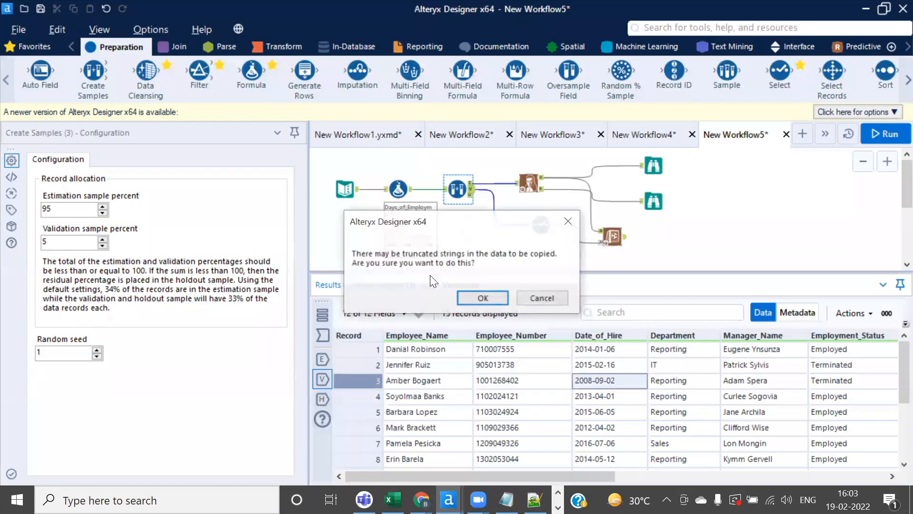
click(476, 297)
key(alt+Tab)
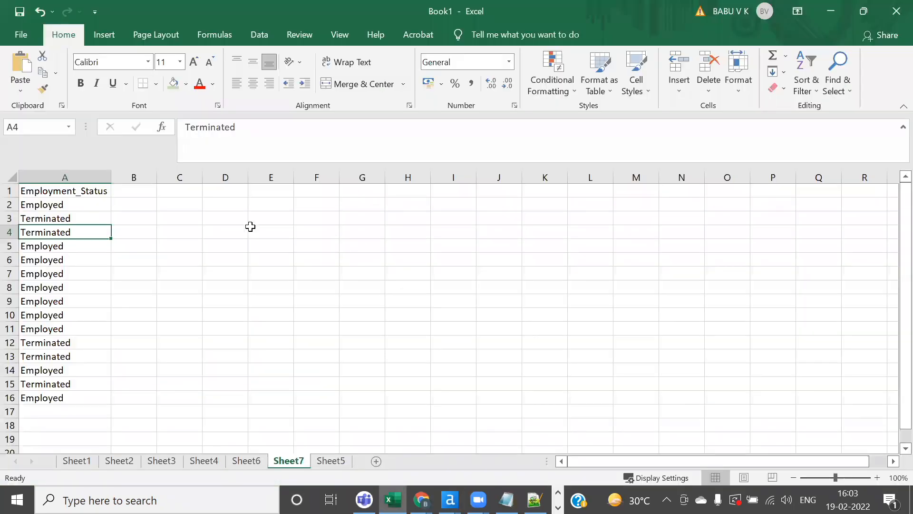
click(216, 191)
key(ctrl+v)
click(227, 177)
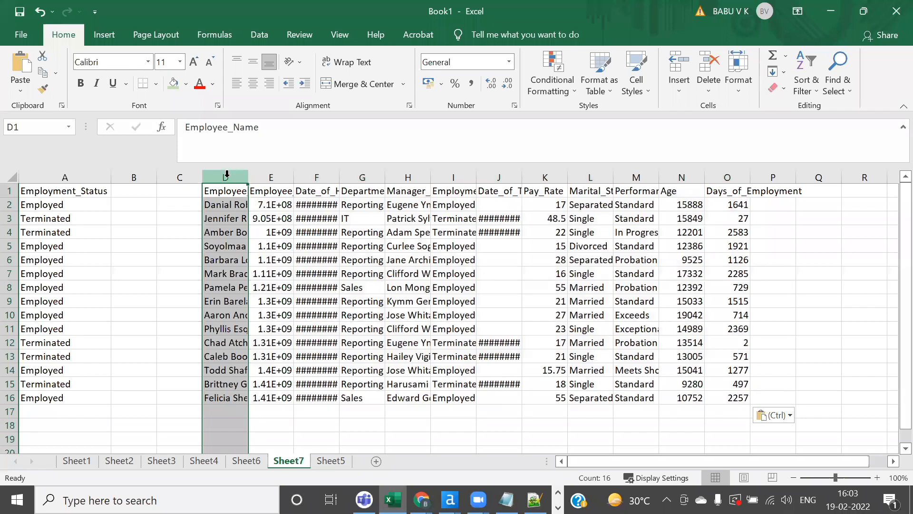
In Alteryx, copy all Score tool output records with headers
key(alt+Tab)
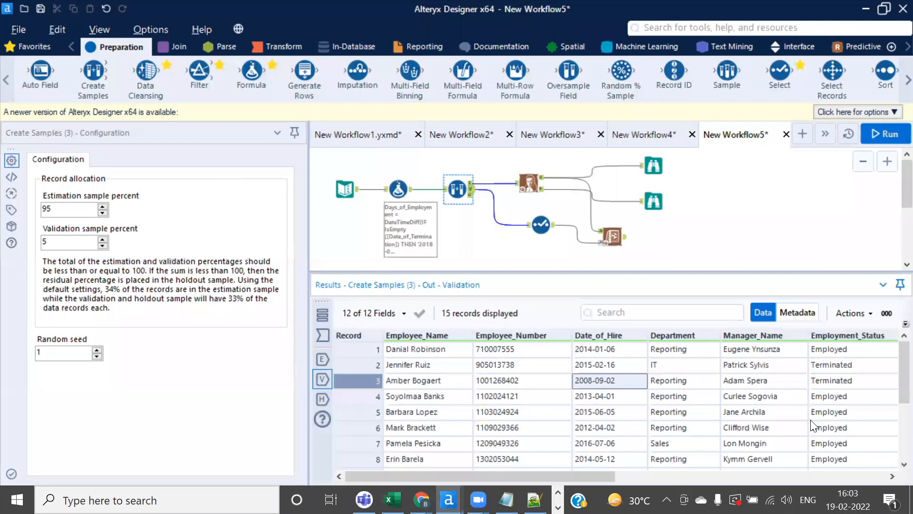
click(592, 476)
drag(823, 482, 886, 494)
click(842, 479)
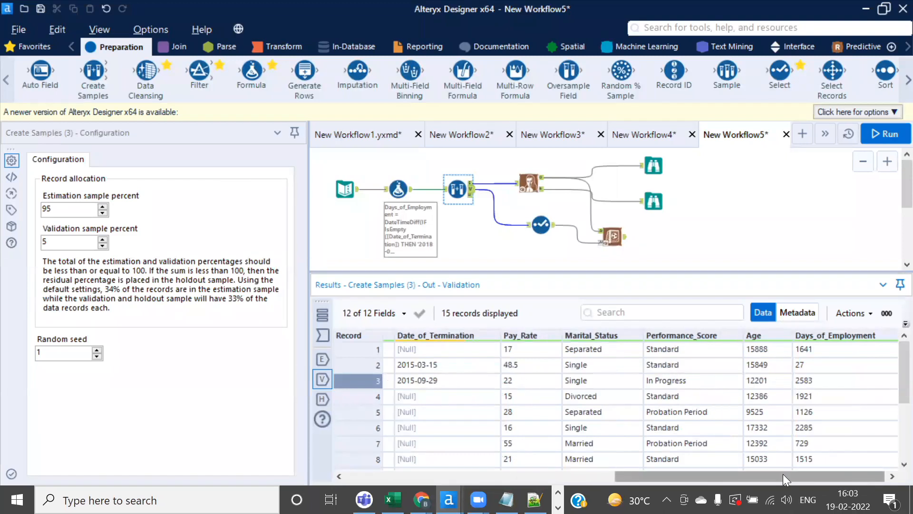
drag(783, 474, 688, 470)
click(606, 245)
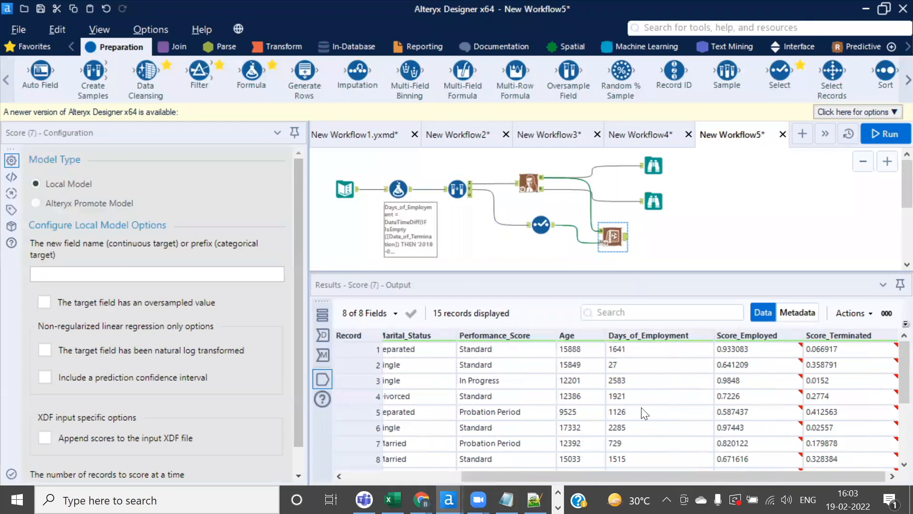
right_click(647, 336)
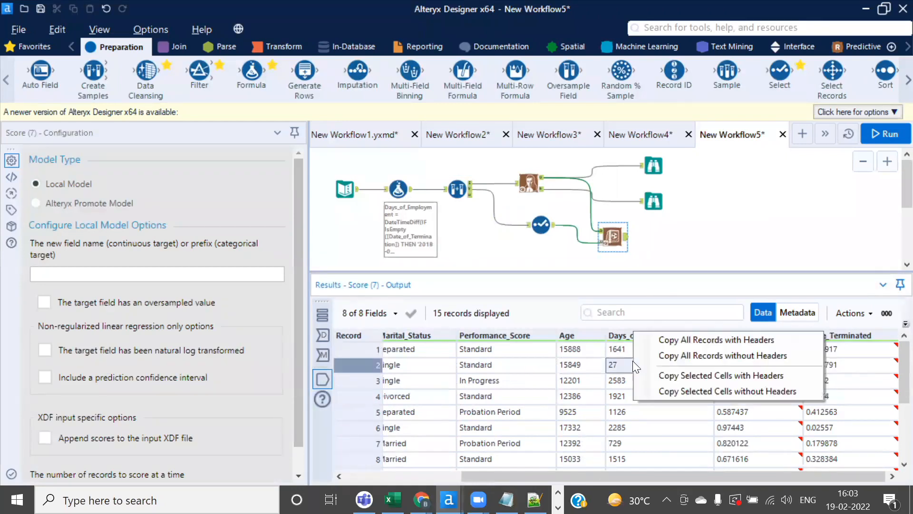
click(697, 343)
click(498, 300)
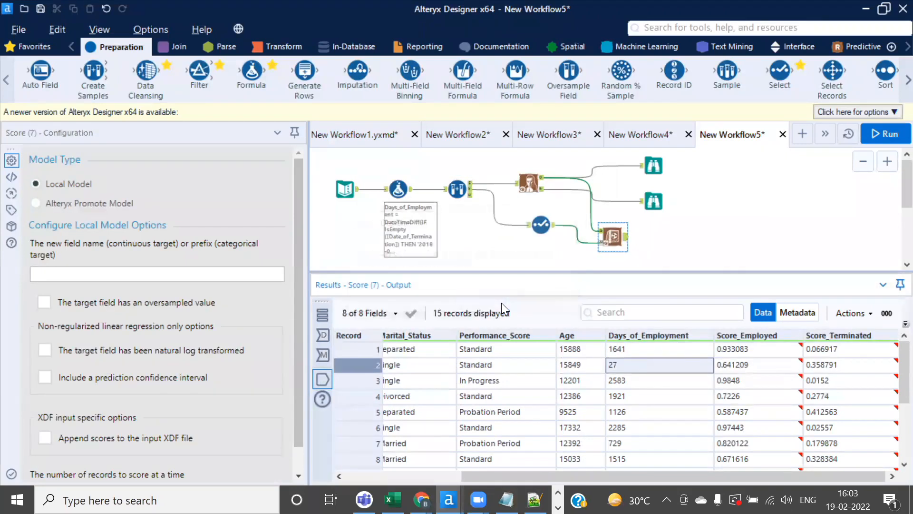
Paste the Score output at D1 of Sheet7 and select the extra columns L to O
key(alt+Tab)
click(225, 177)
click(224, 204)
click(224, 194)
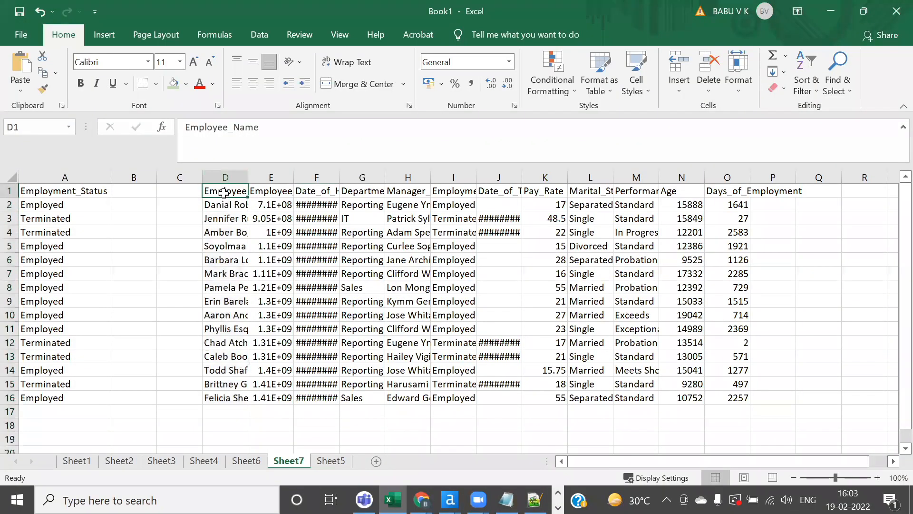
key(ctrl+v)
click(599, 172)
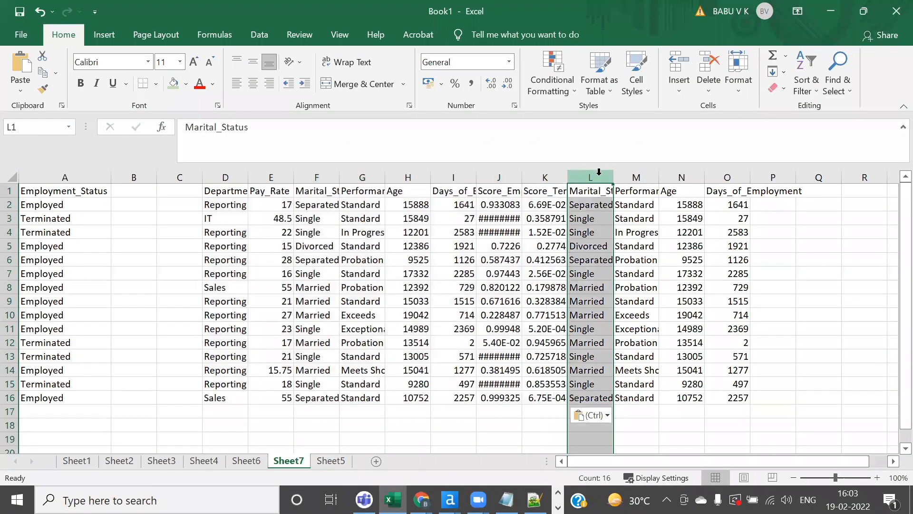
key(shift+Right)
key(shift+Right)
key(shift+Right)
Clear the duplicate columns L–O and delete columns D–I, keeping the two score columns
key(Delete)
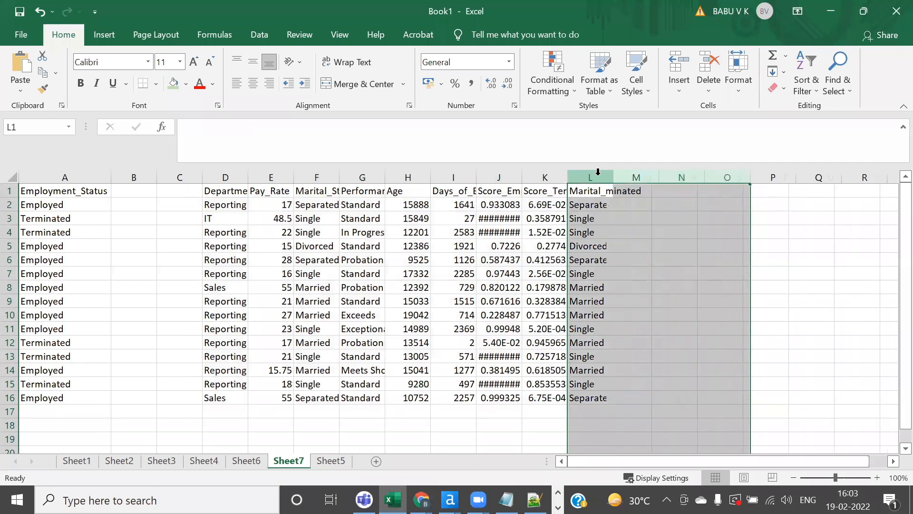
click(448, 175)
key(shift+Left)
key(shift+Left)
key(shift+Left)
key(shift+Left)
key(shift+Left)
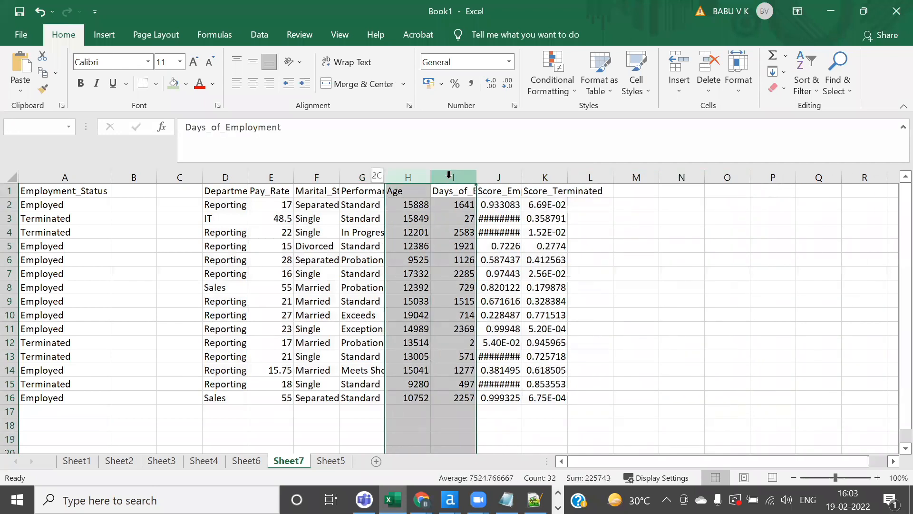
key(ctrl+minus)
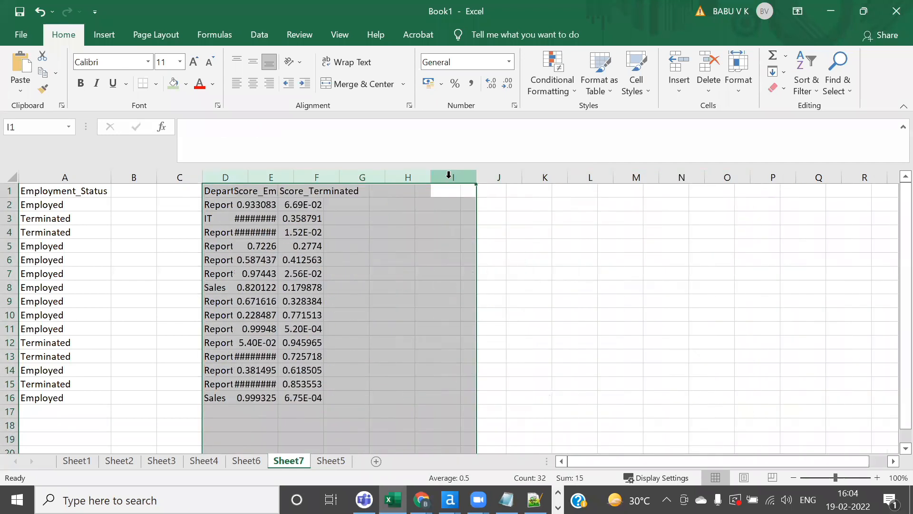
Autofit columns D and E to show full Score_Employed and Score_Terminated values
click(284, 233)
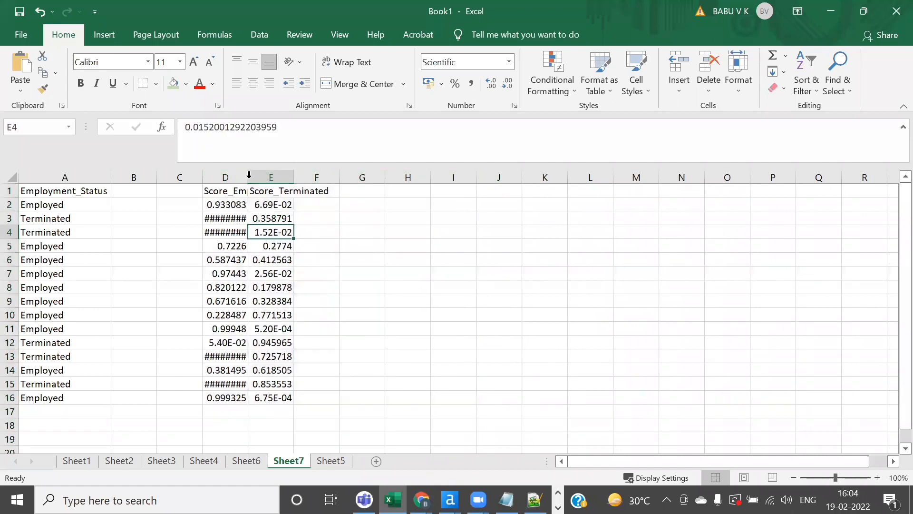
double_click(249, 175)
double_click(326, 178)
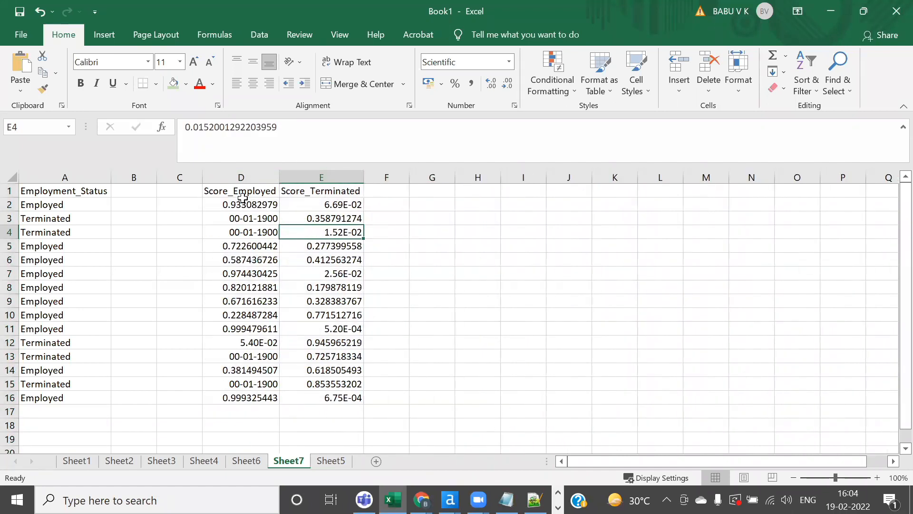
click(243, 198)
click(316, 192)
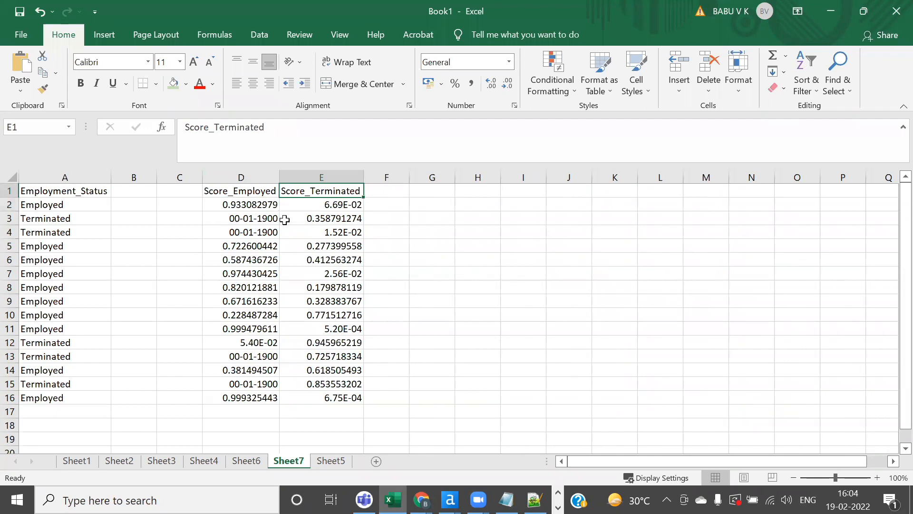
Format the scores in D2:E16 as percentages
click(86, 205)
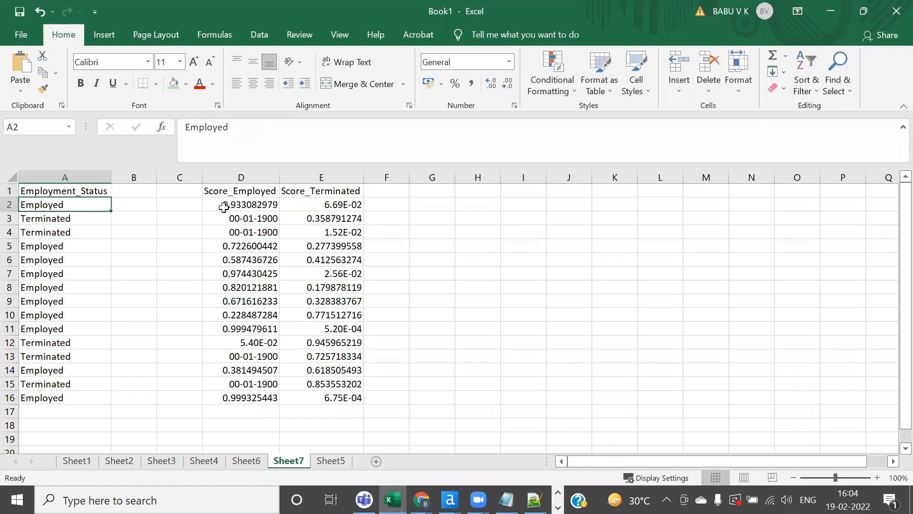
drag(231, 206, 329, 203)
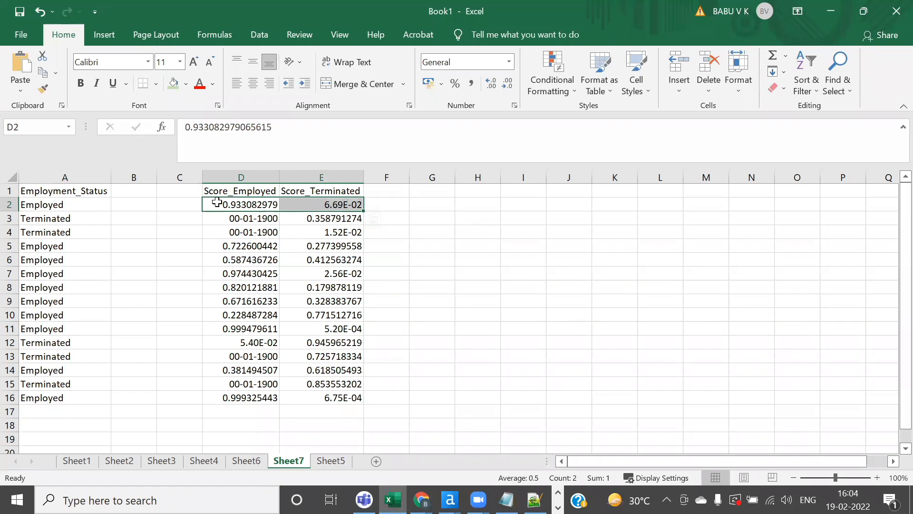
drag(241, 205, 337, 399)
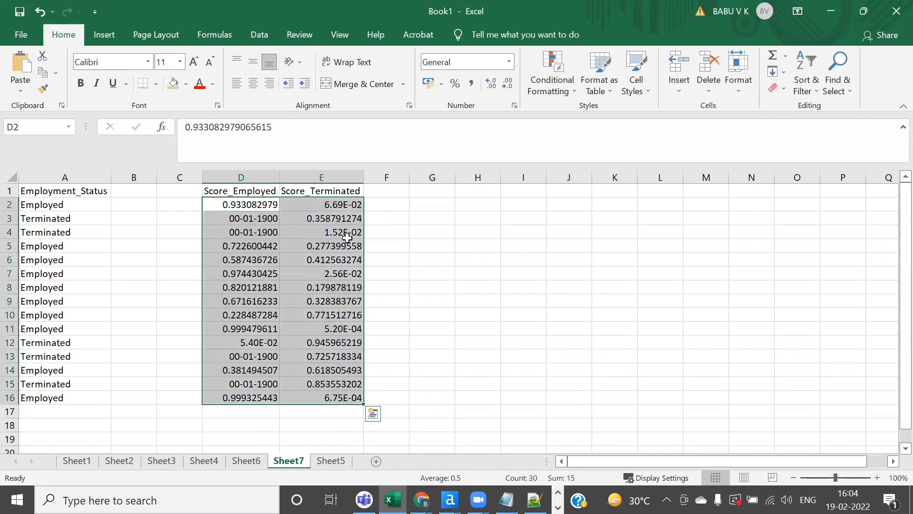
click(456, 85)
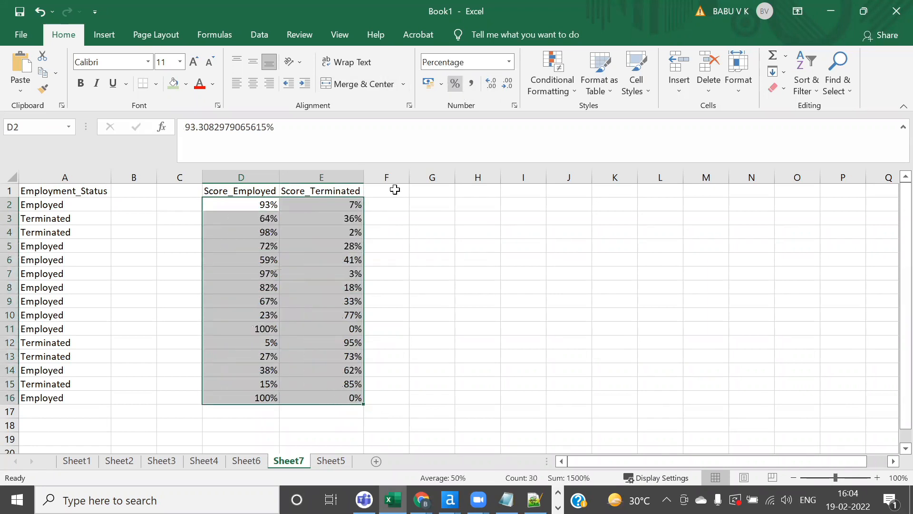
click(431, 231)
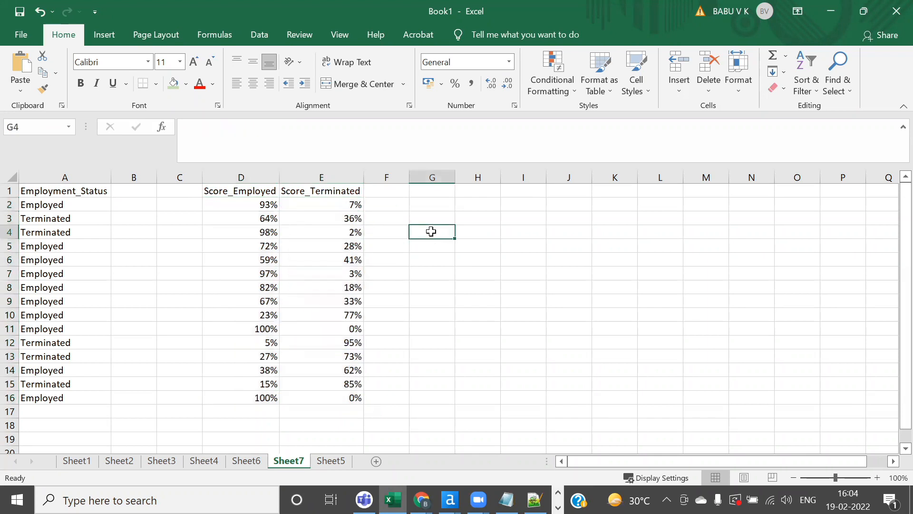
Fill the first record's scores D2:E2 light green
drag(240, 204, 343, 199)
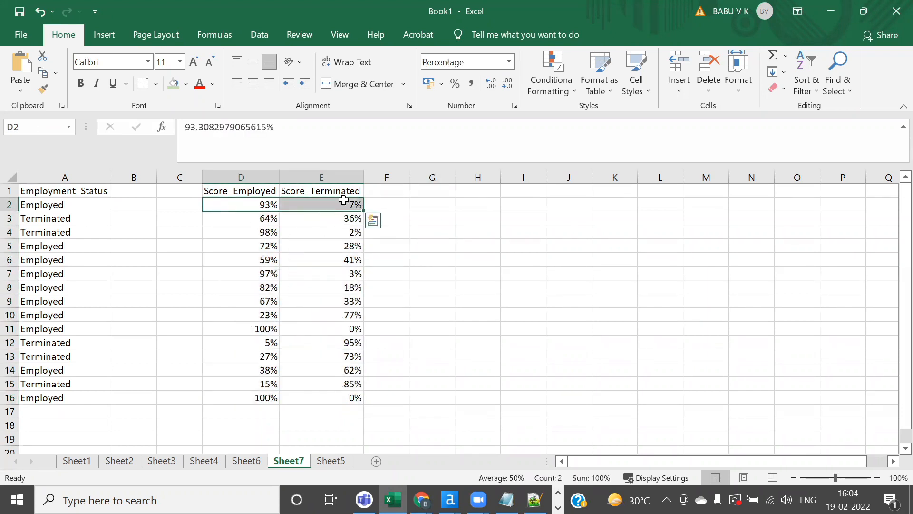
click(172, 84)
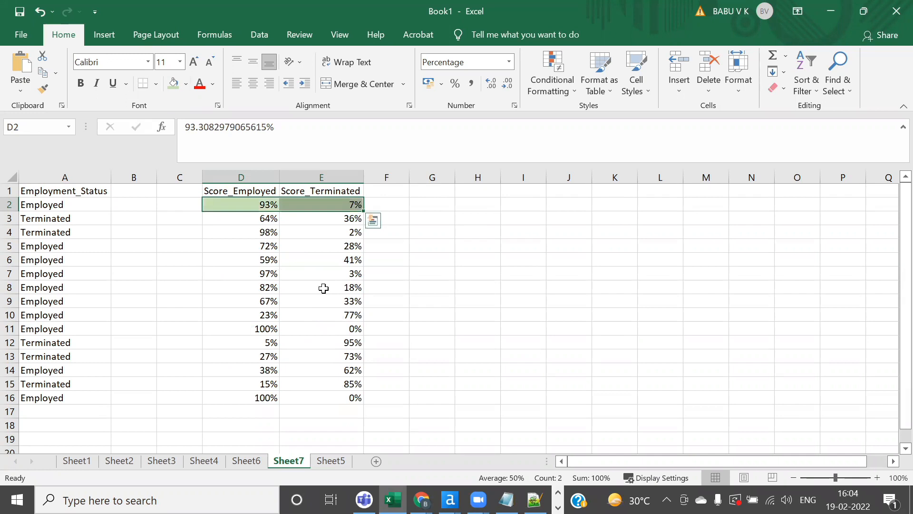
click(500, 273)
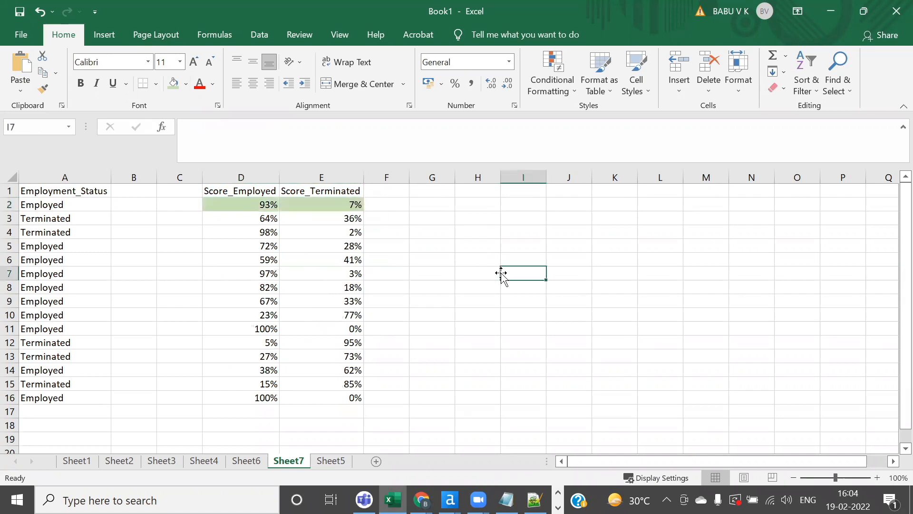
click(244, 199)
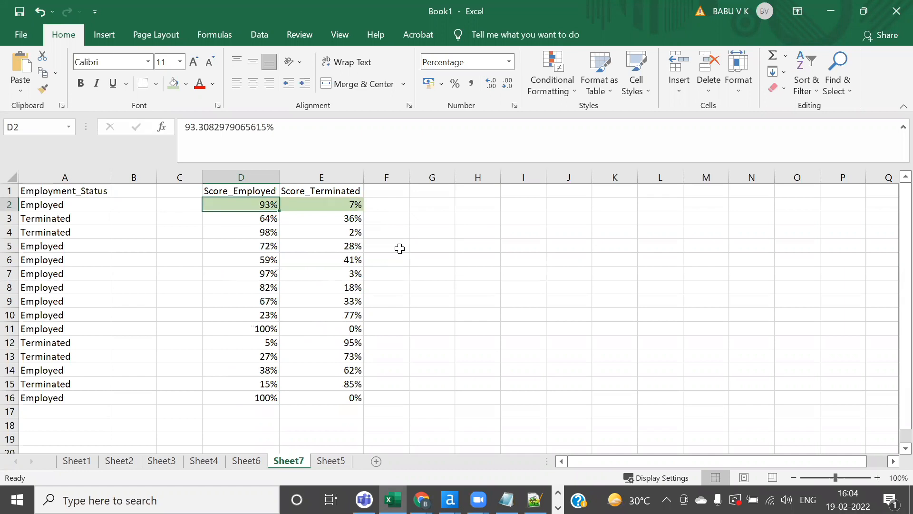
click(53, 210)
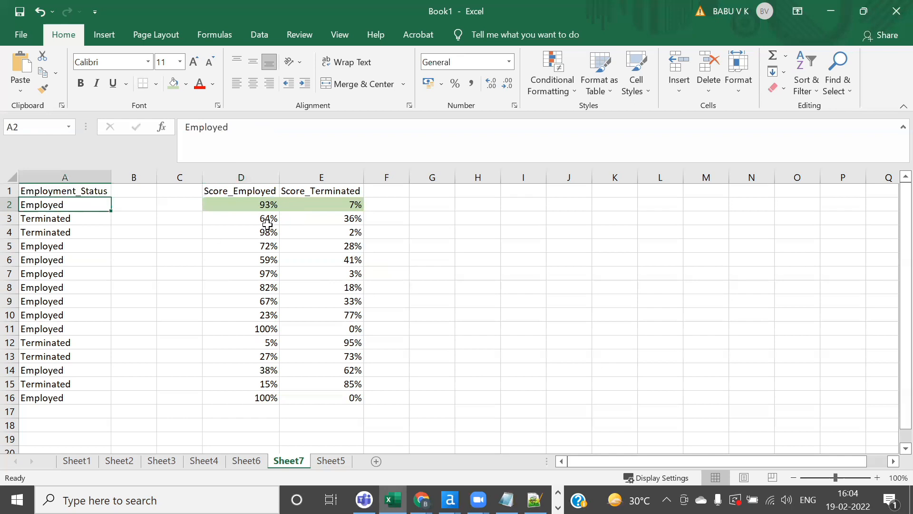
click(249, 204)
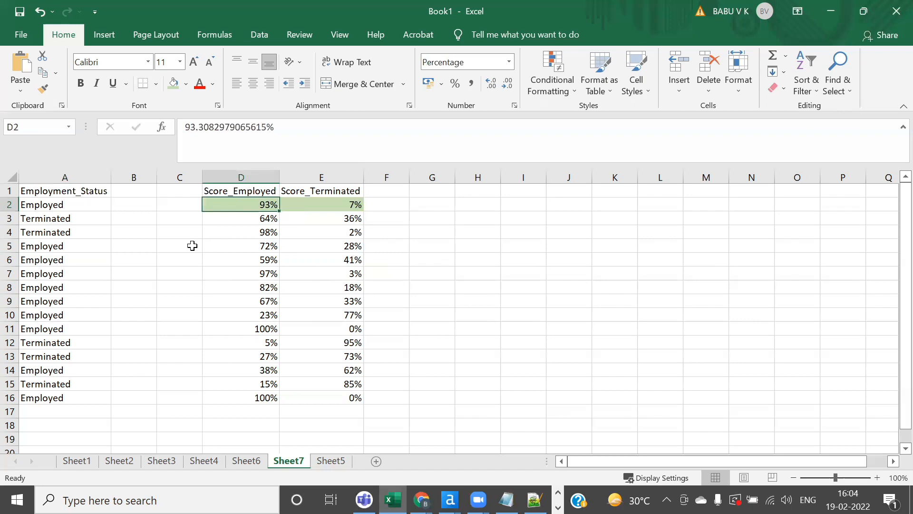
click(69, 221)
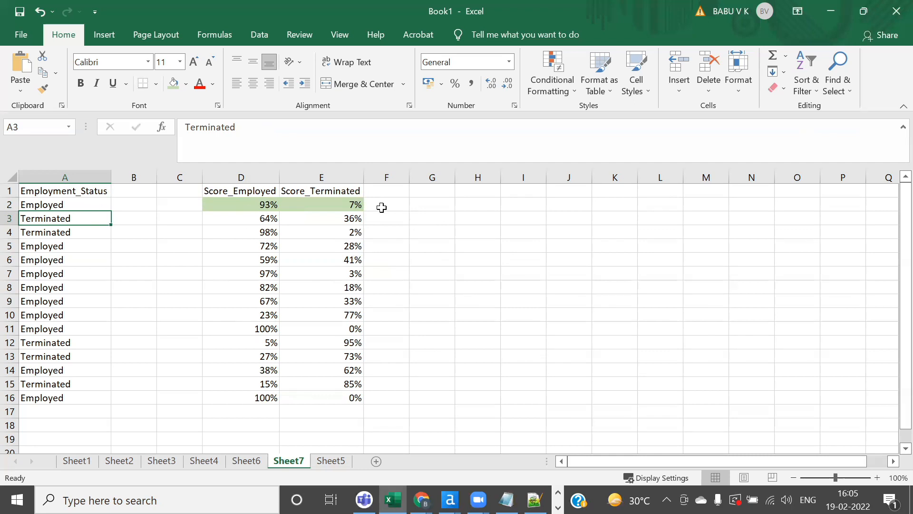
Fill the score pairs in rows 3 and 4 orange
click(338, 221)
drag(246, 220, 352, 220)
click(185, 88)
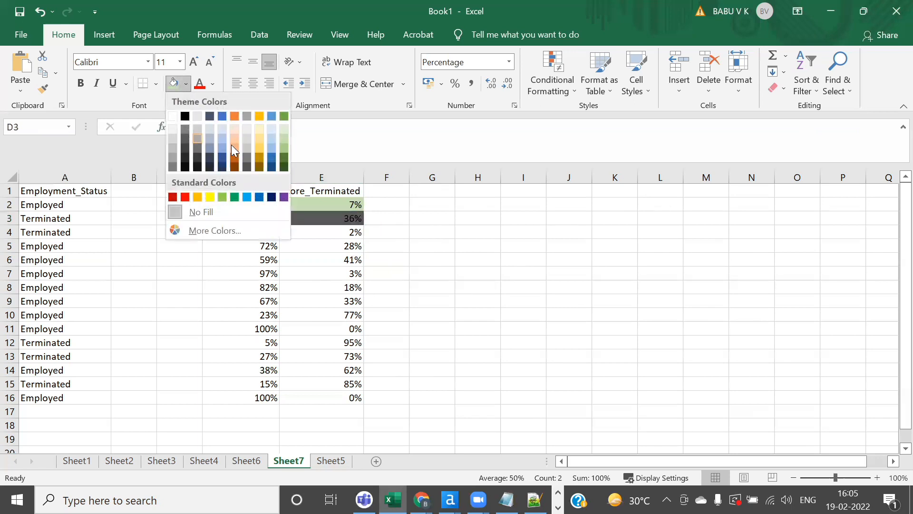
click(233, 149)
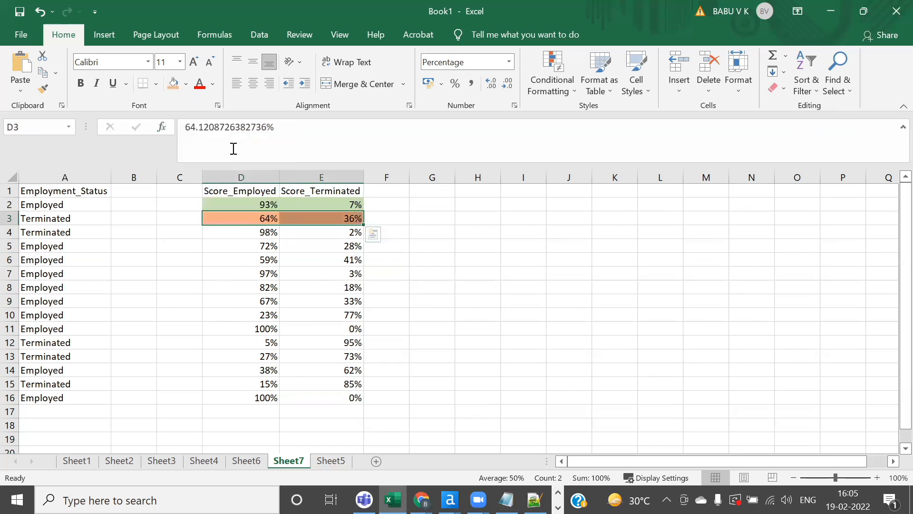
click(242, 230)
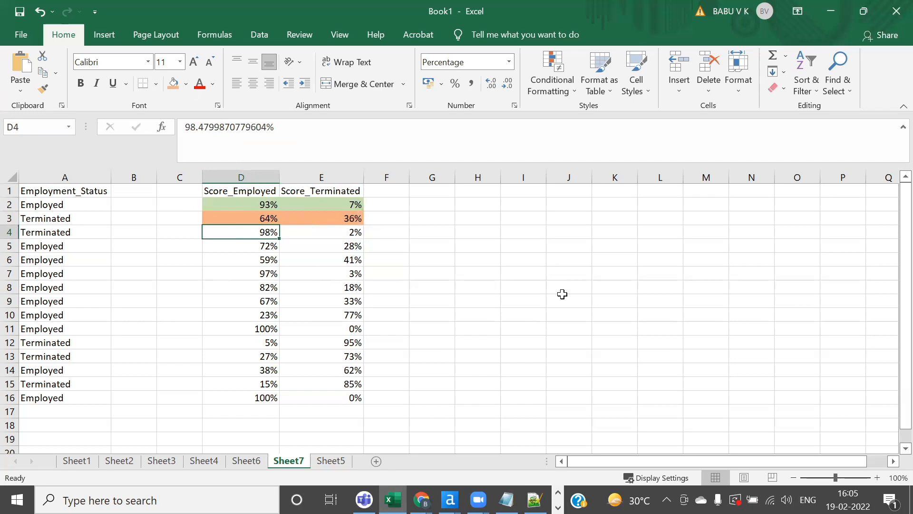
drag(212, 230, 333, 232)
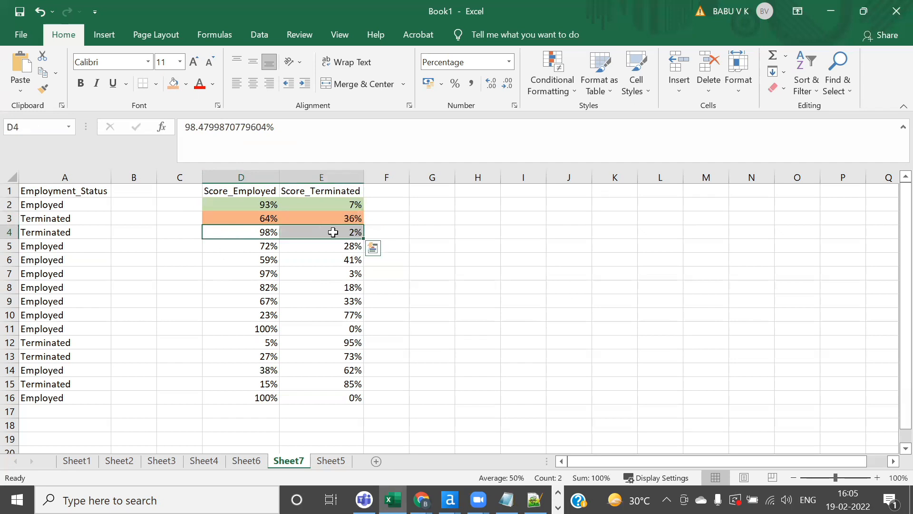
click(173, 88)
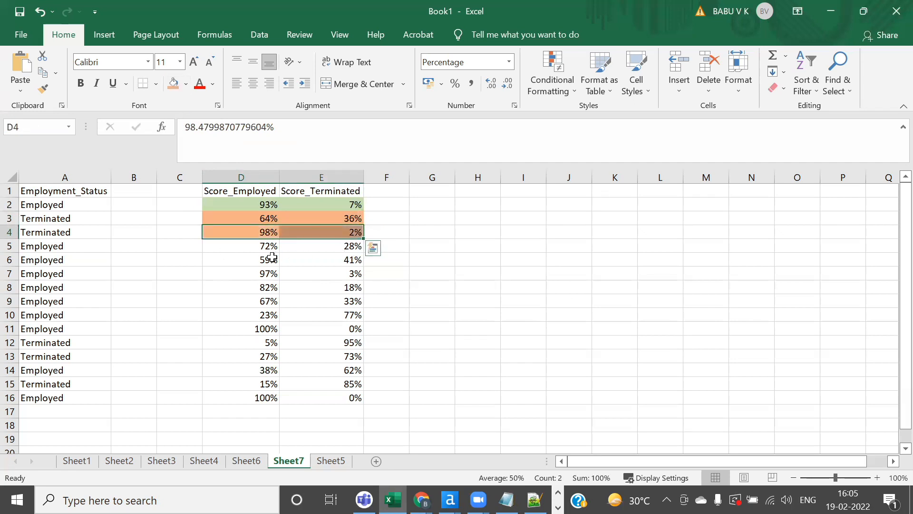
Fill row 5's scores light green and row 6's scores light gold
click(249, 246)
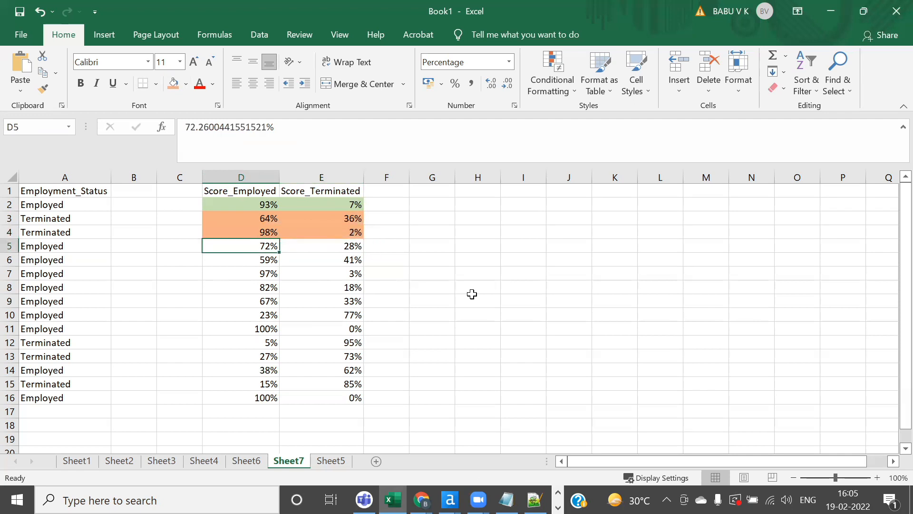
key(shift+Right)
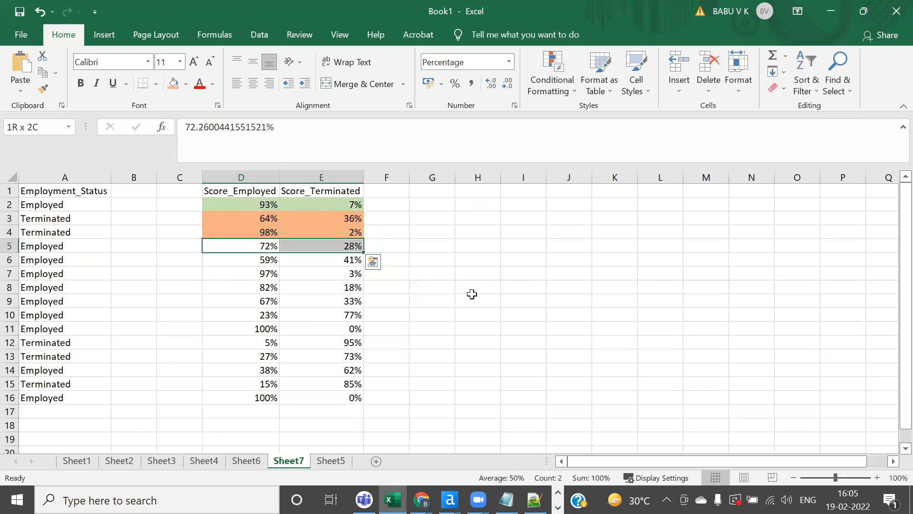
click(186, 86)
click(285, 141)
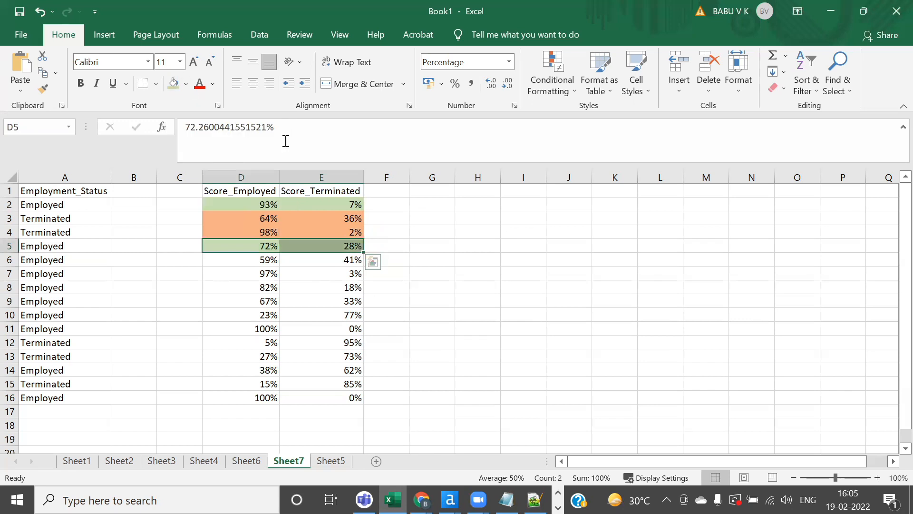
click(260, 262)
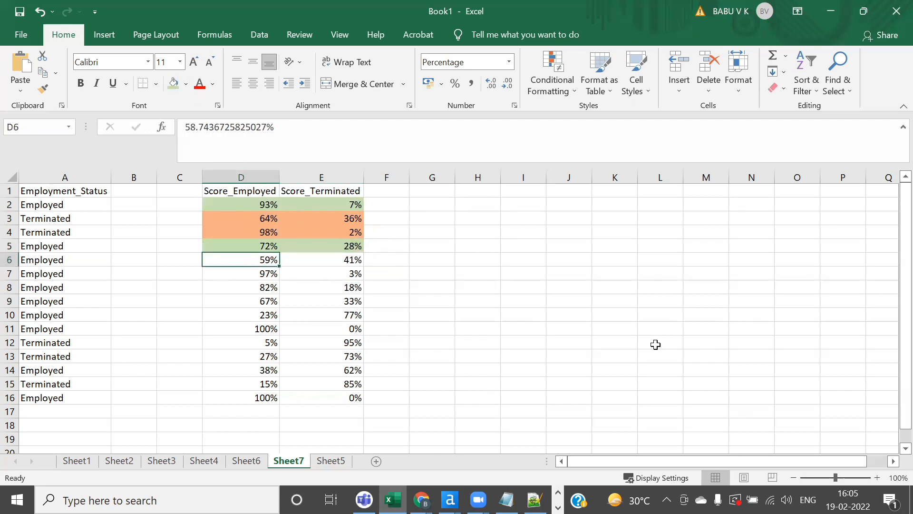
key(shift+Right)
click(185, 85)
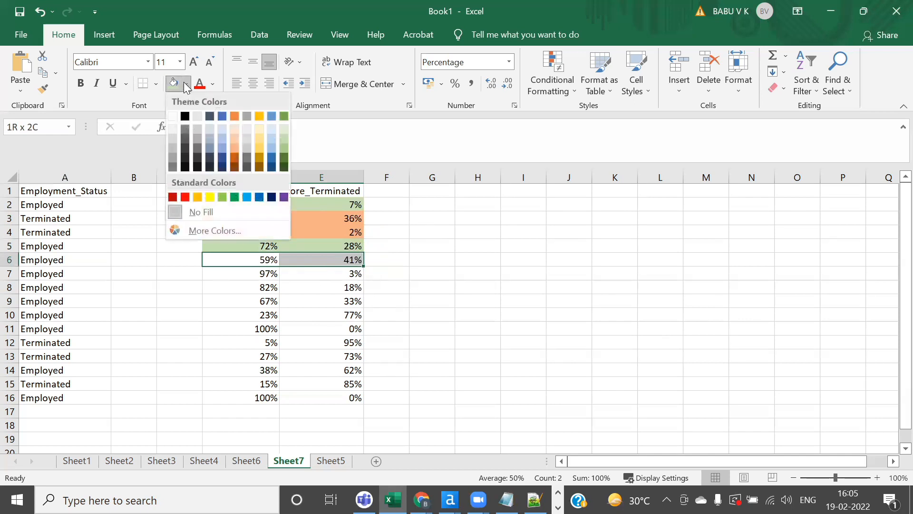
click(259, 138)
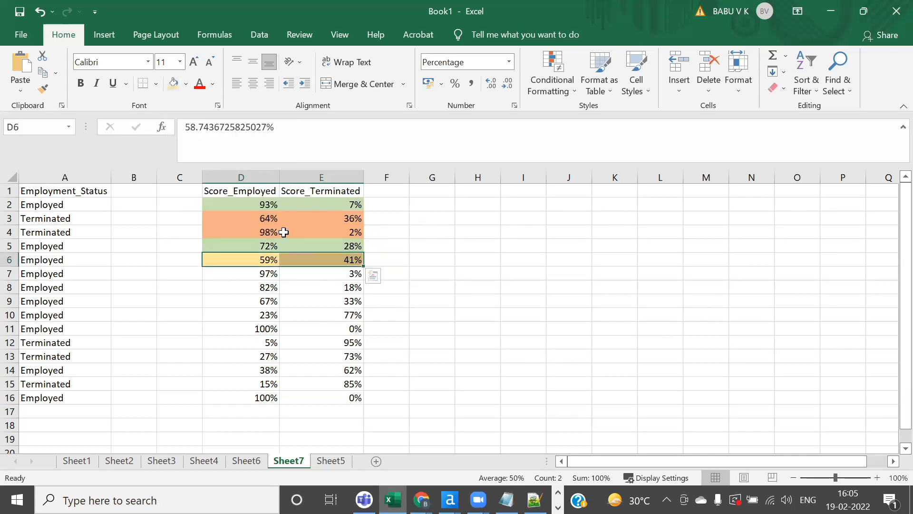
Fill the row 7–9 scores green and the row 10 scores light orange
click(257, 279)
key(shift+Down)
key(shift+Down)
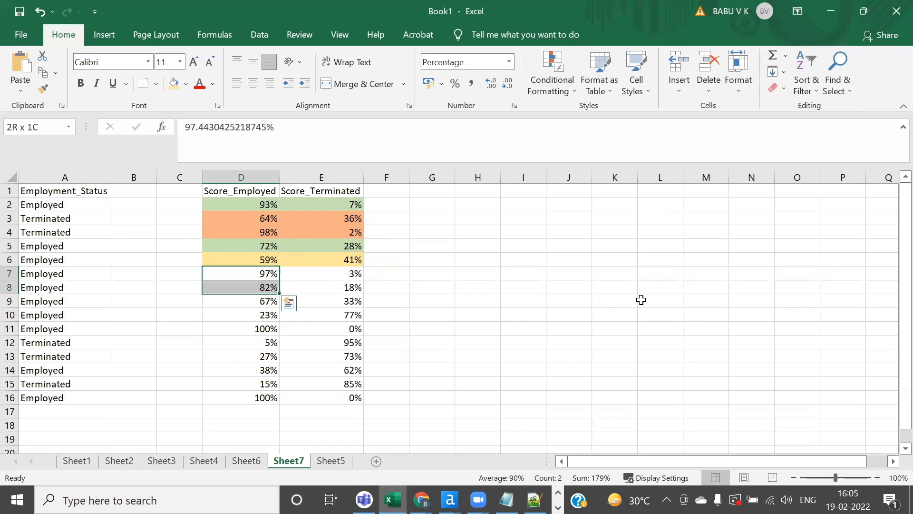
key(shift+Right)
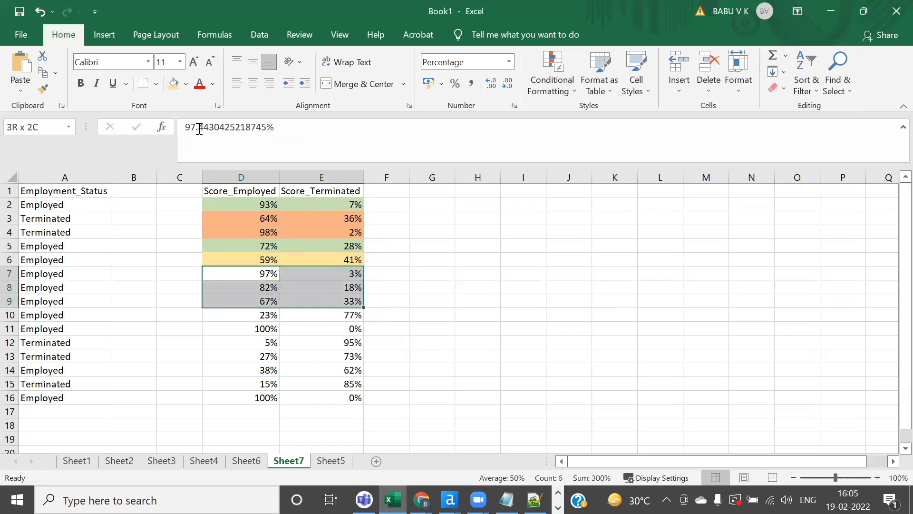
click(185, 89)
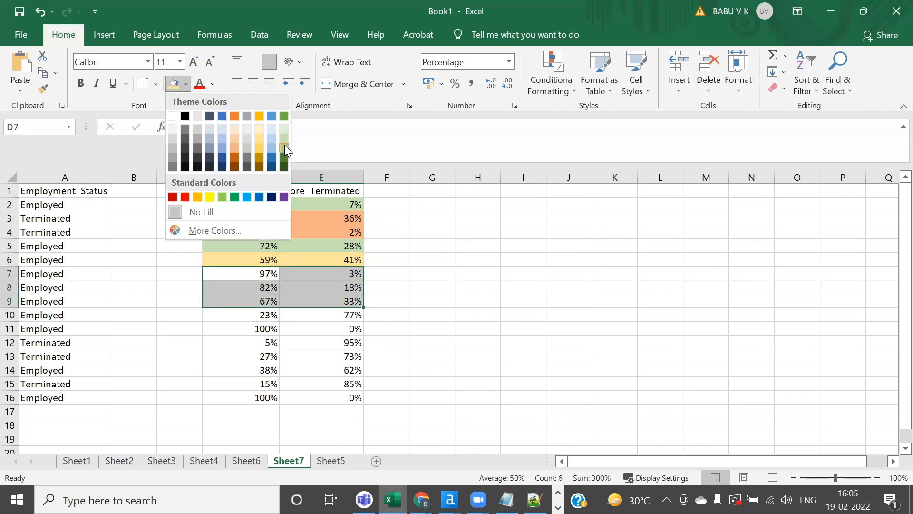
click(285, 147)
click(242, 318)
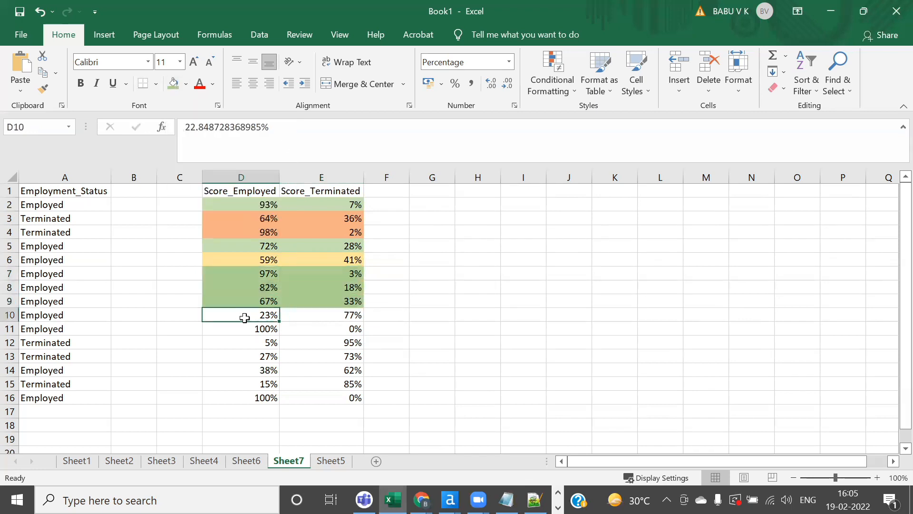
drag(302, 319, 355, 316)
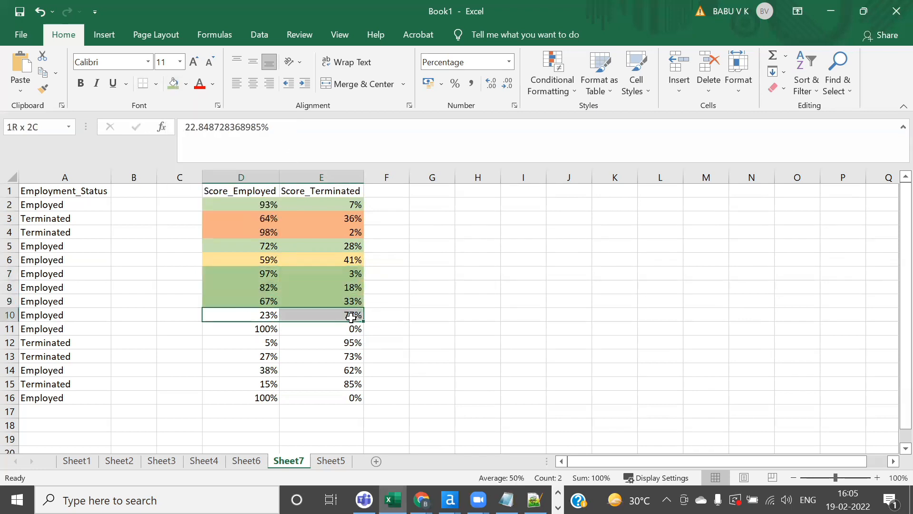
click(185, 84)
click(235, 142)
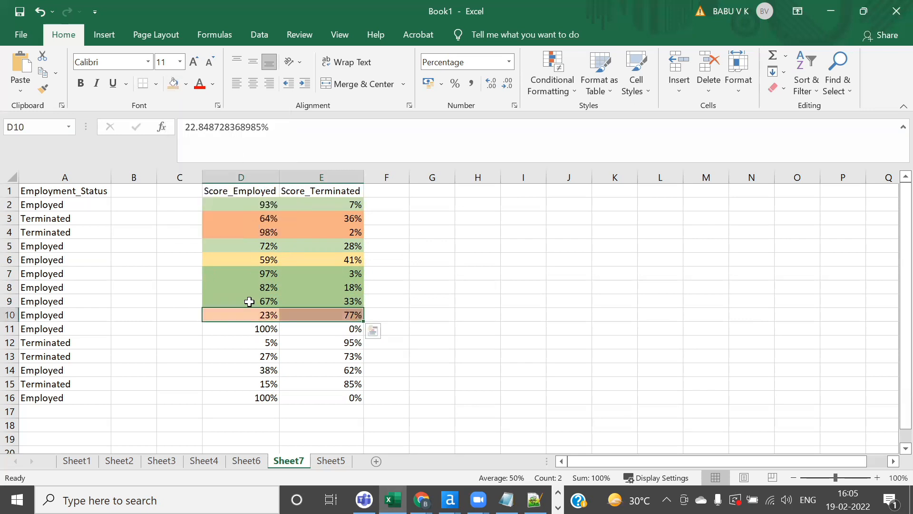
Fill the score pairs in rows 11 through 13 light green
drag(240, 327, 342, 329)
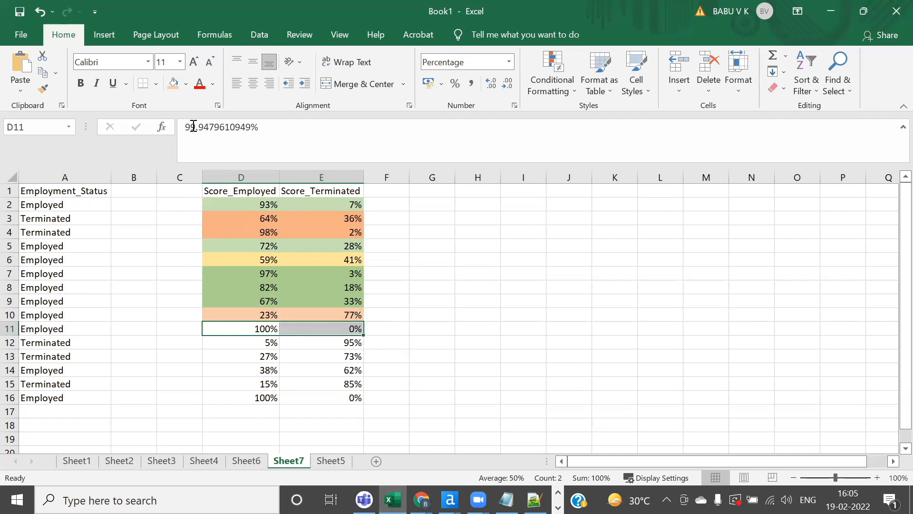
click(186, 84)
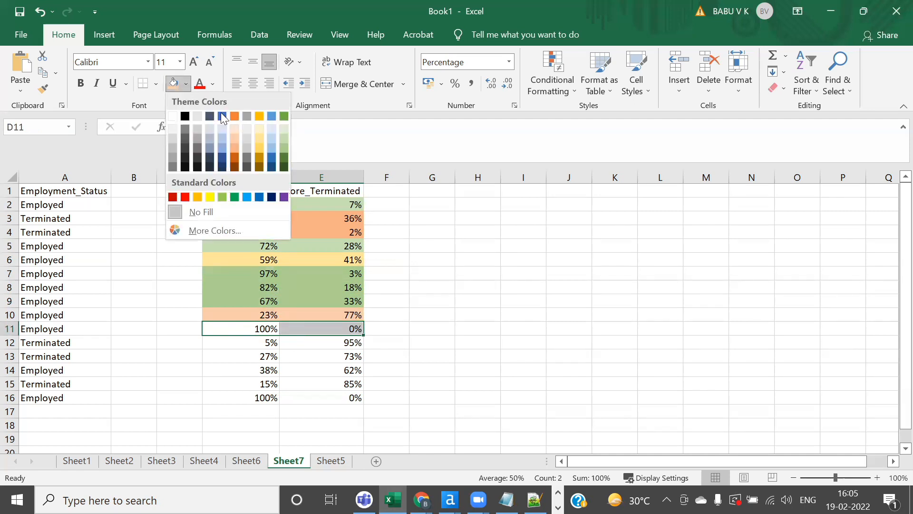
click(284, 142)
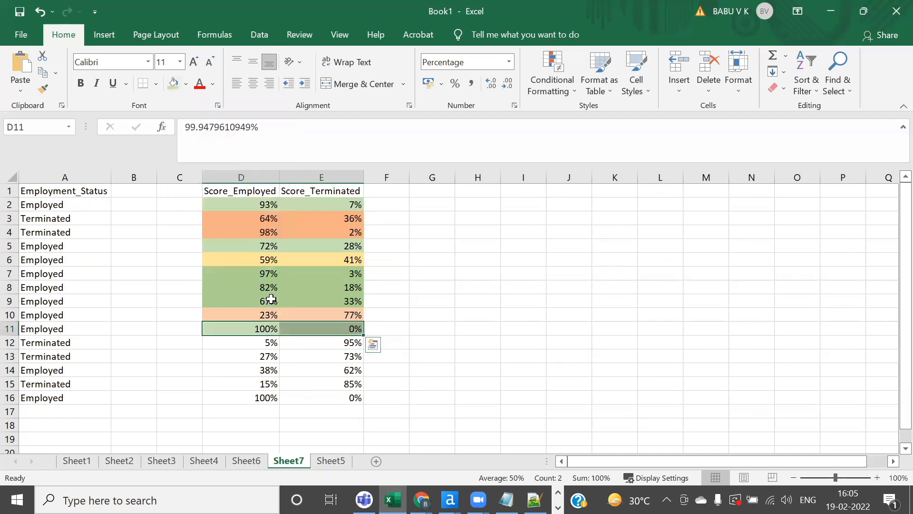
click(243, 343)
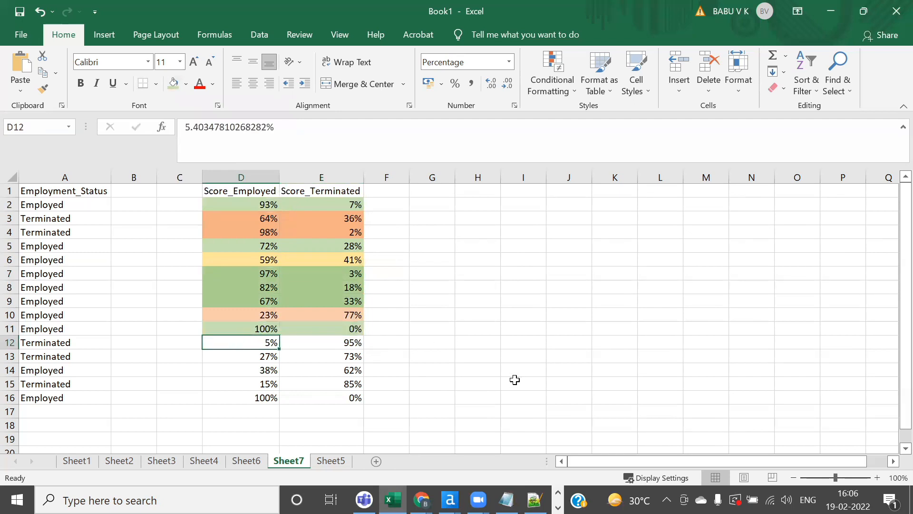
key(shift+Right)
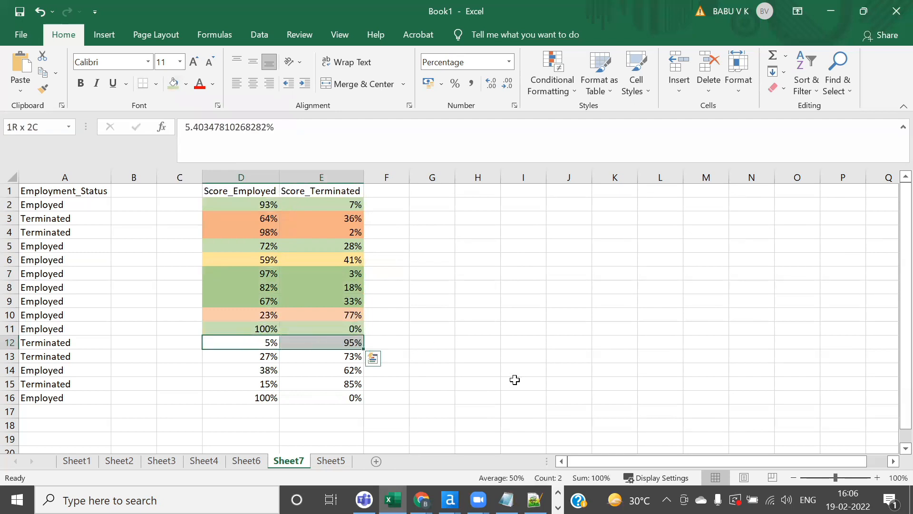
key(shift+Down)
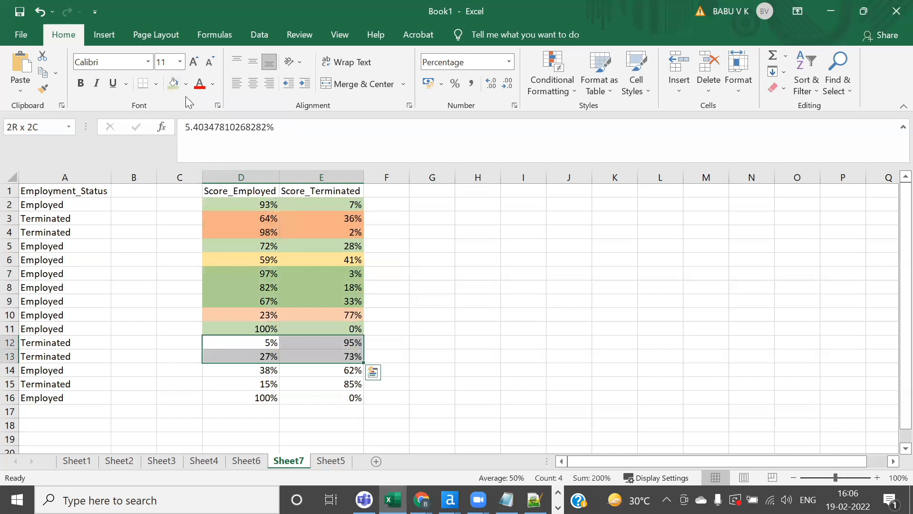
click(173, 84)
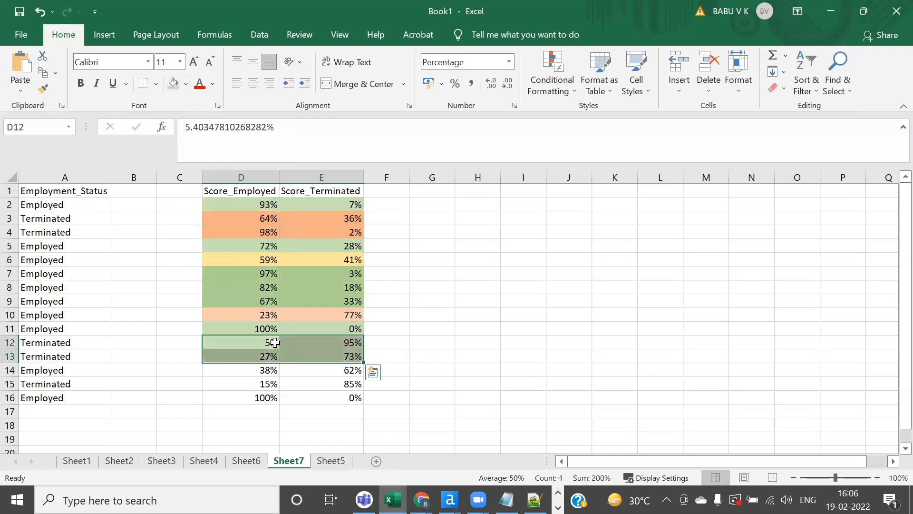
Fill the row 14 scores light orange and the row 15–16 scores green
click(248, 372)
key(shift+Right)
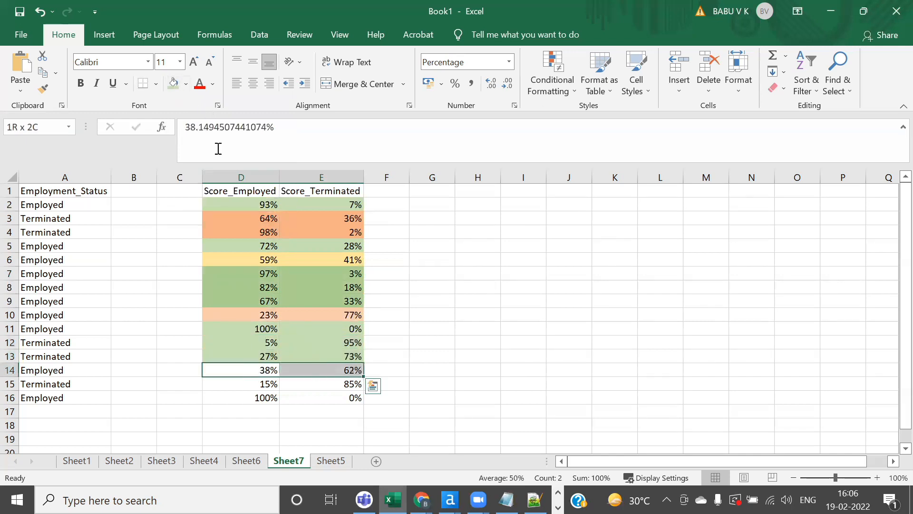
click(185, 87)
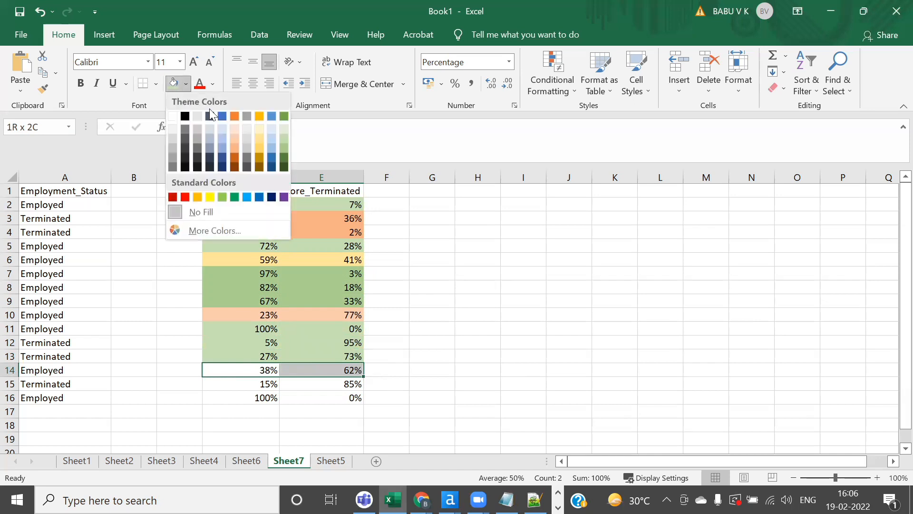
click(234, 140)
click(248, 381)
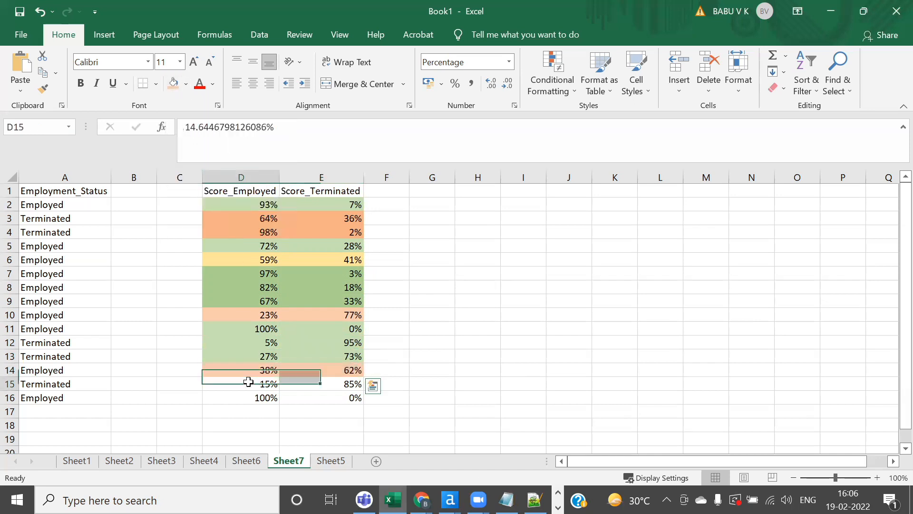
key(shift+Right)
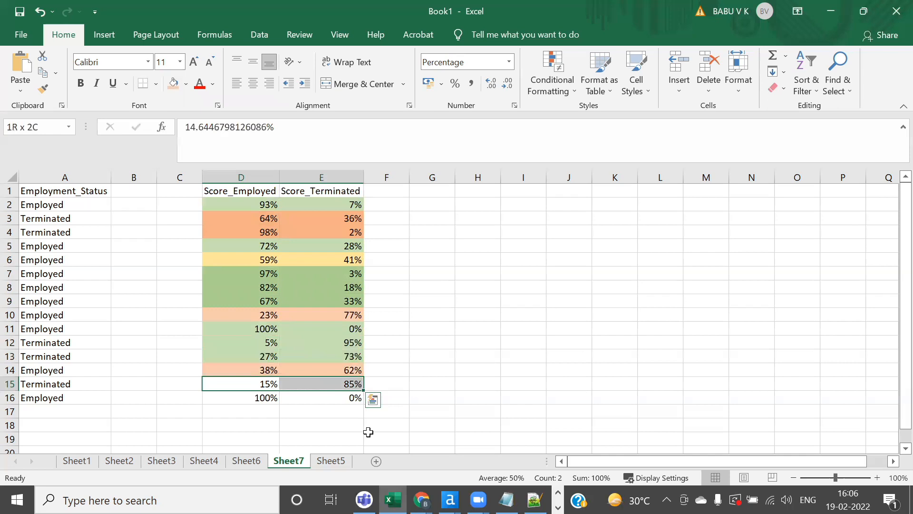
key(shift+Down)
click(187, 85)
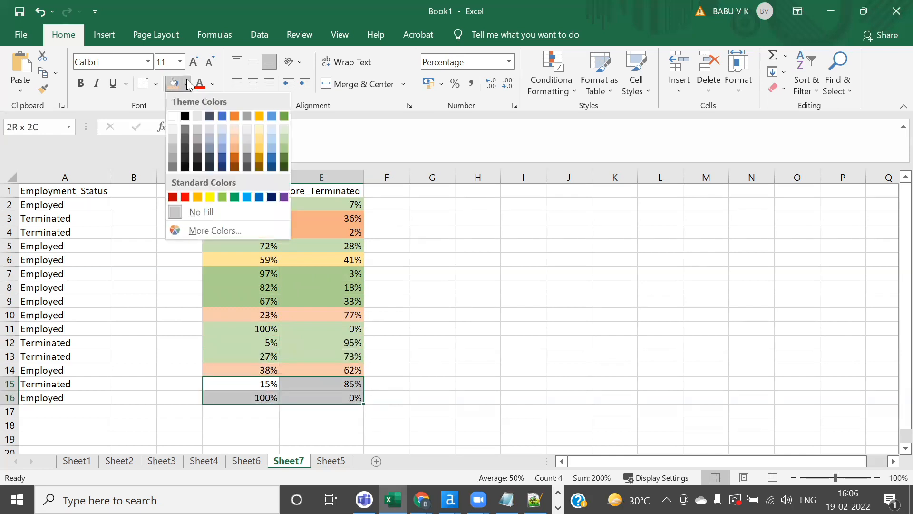
click(285, 142)
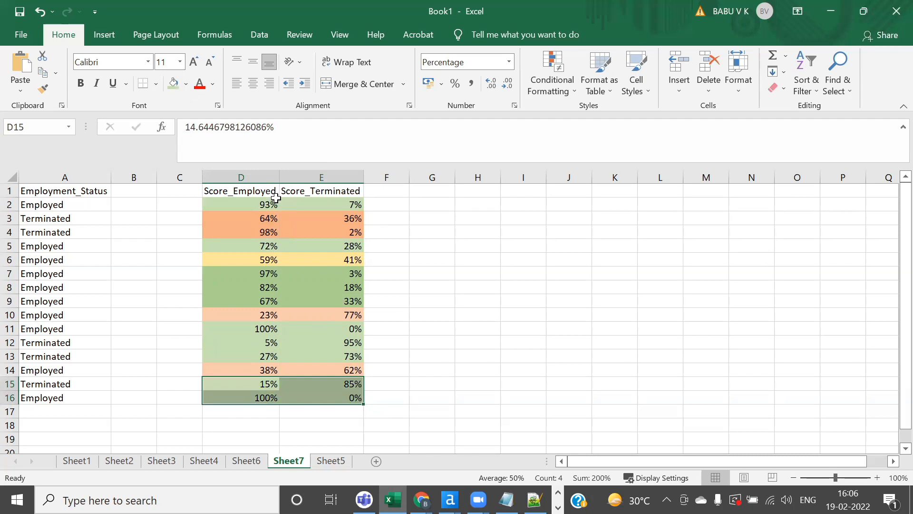
click(83, 174)
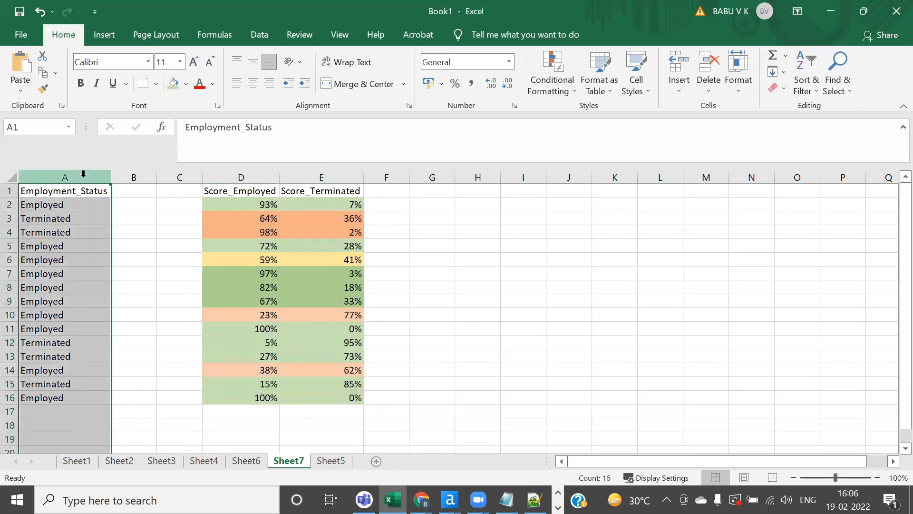
click(297, 276)
click(268, 206)
click(268, 243)
click(265, 275)
double_click(265, 277)
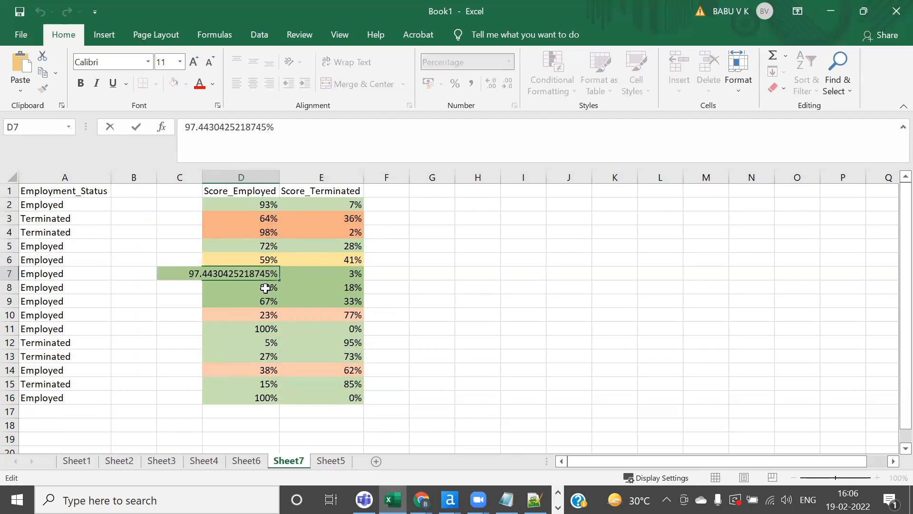
click(265, 287)
click(265, 302)
click(265, 329)
click(265, 341)
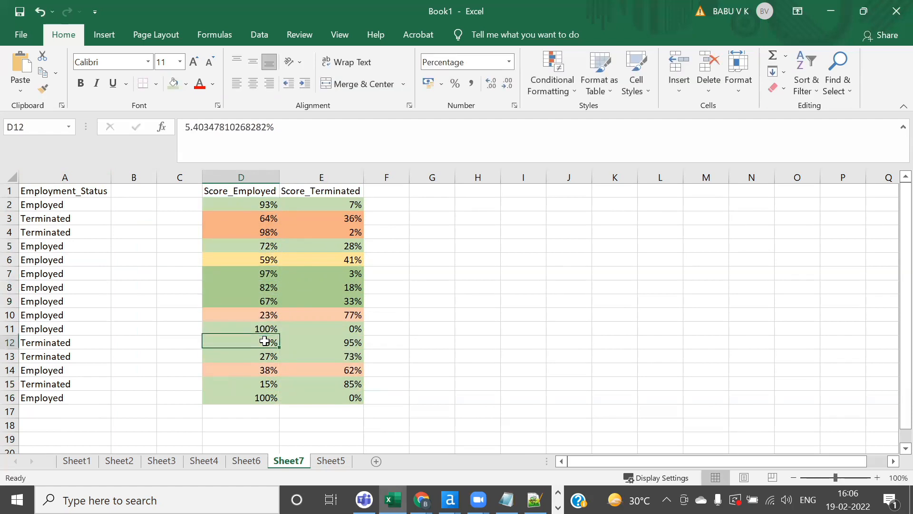
click(265, 355)
click(265, 384)
click(265, 396)
click(491, 249)
text(=)
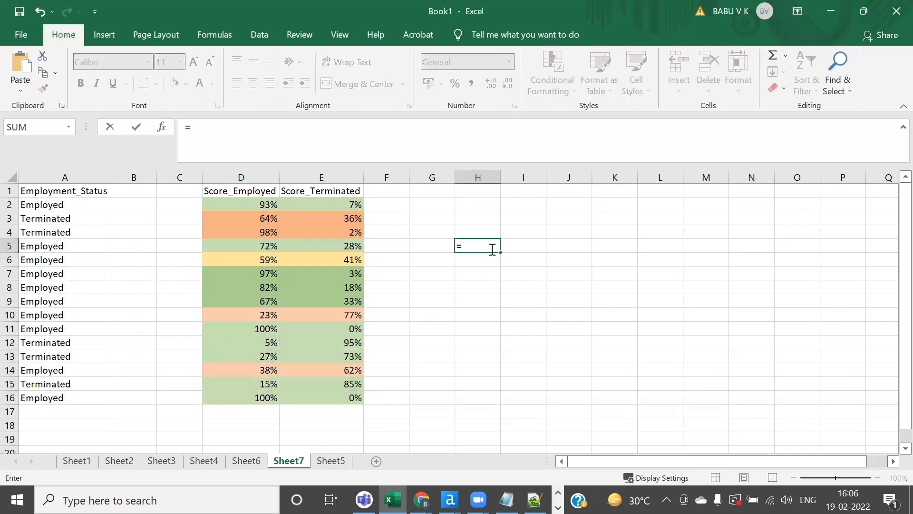
text(15/10)
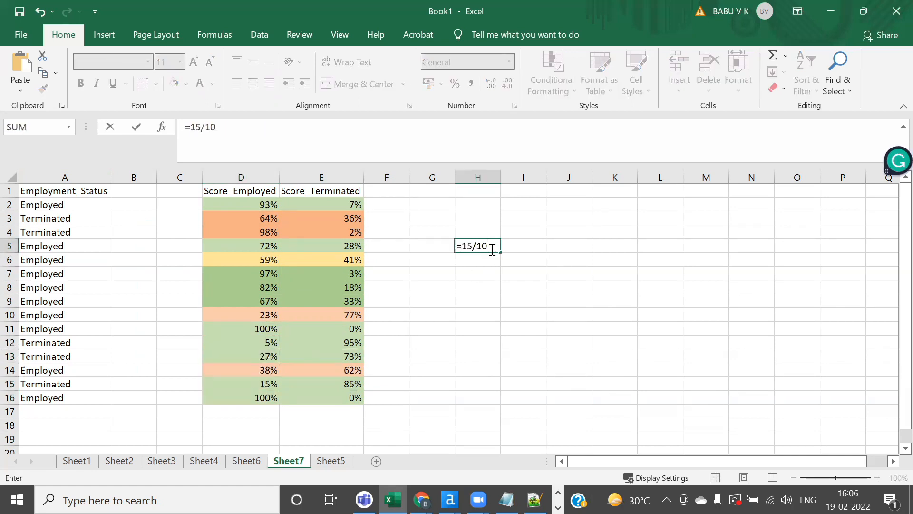
key(Return)
click(492, 245)
key(Delete)
text(15)
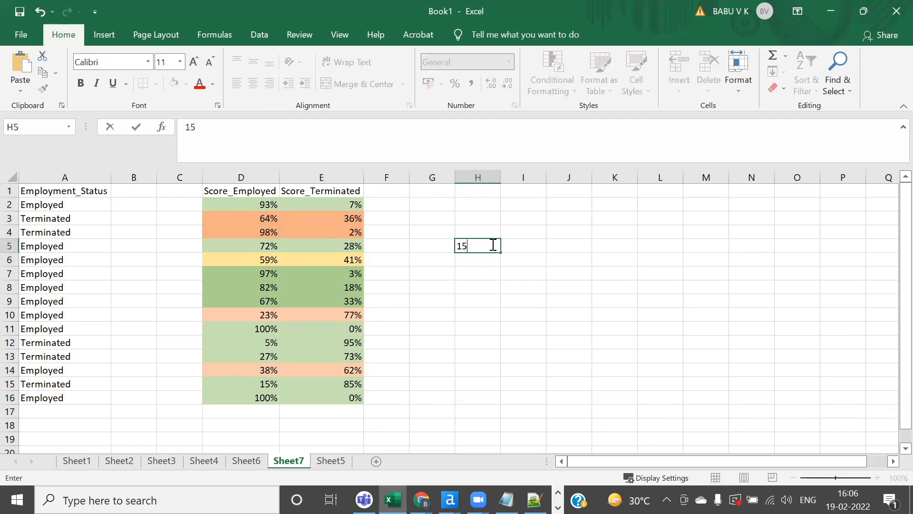
key(BackSpace)
key(BackSpace)
text(=10/15)
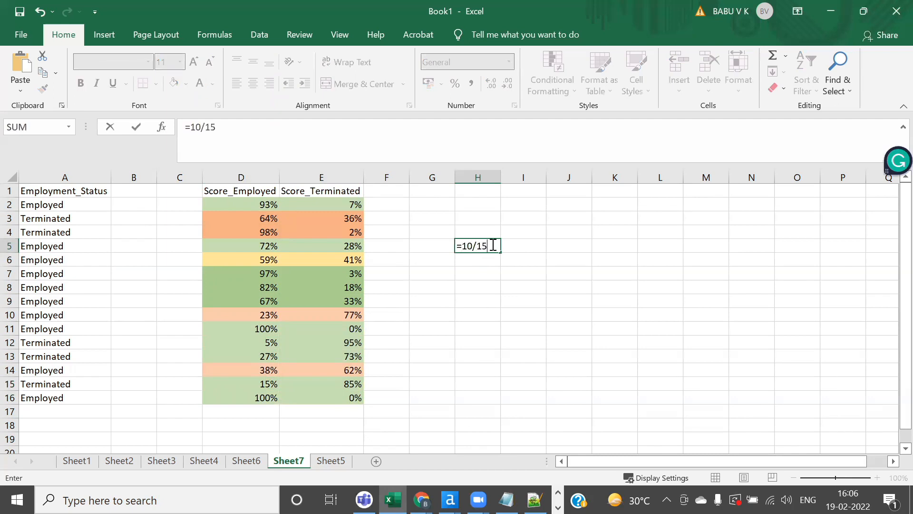
key(Return)
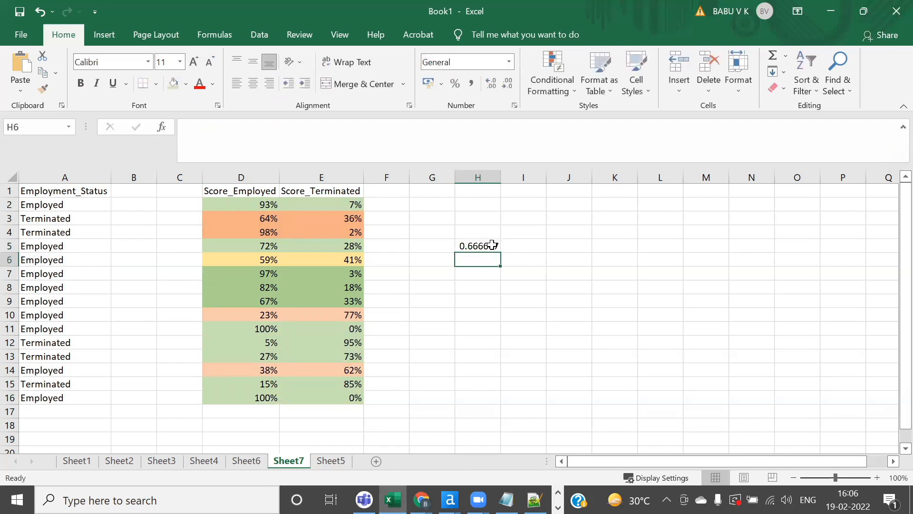
click(489, 245)
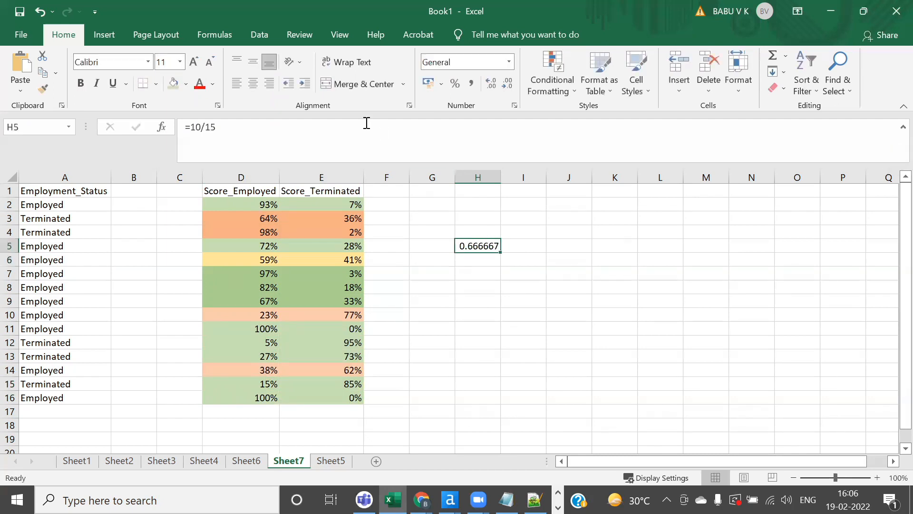
click(453, 88)
click(524, 259)
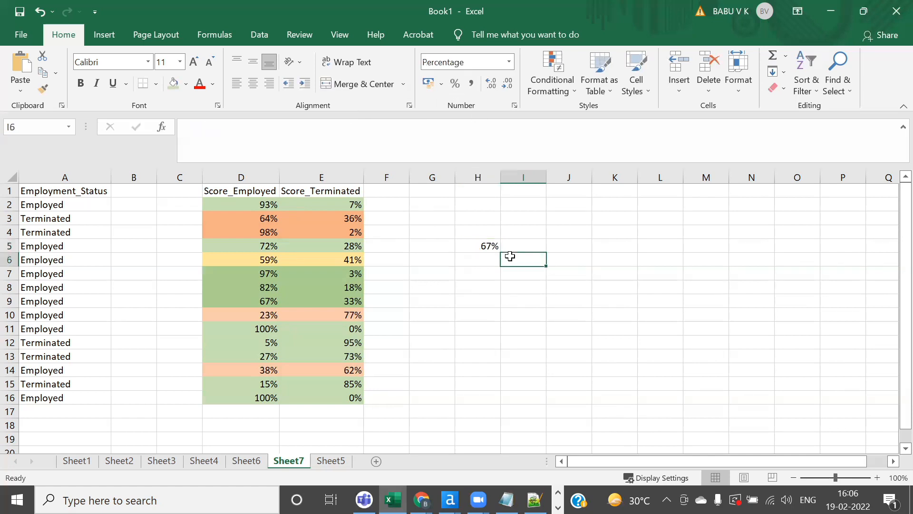
click(482, 244)
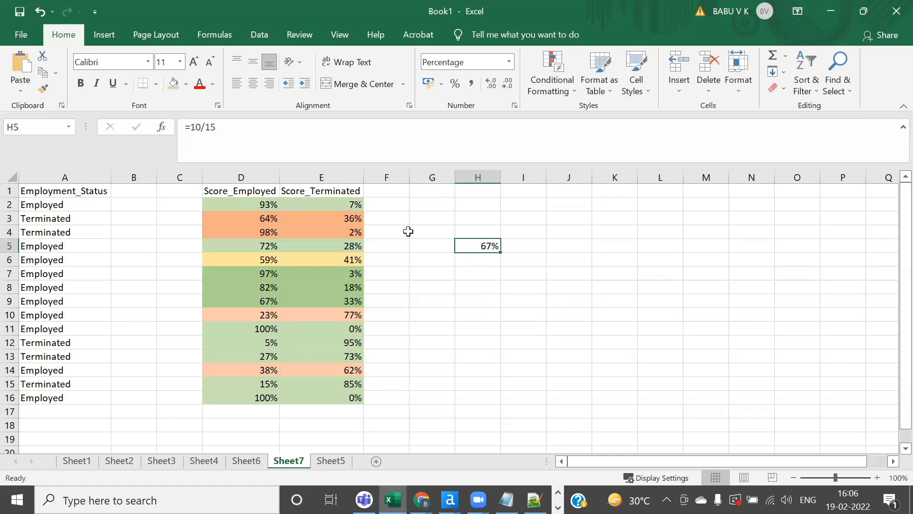
key(Delete)
click(49, 411)
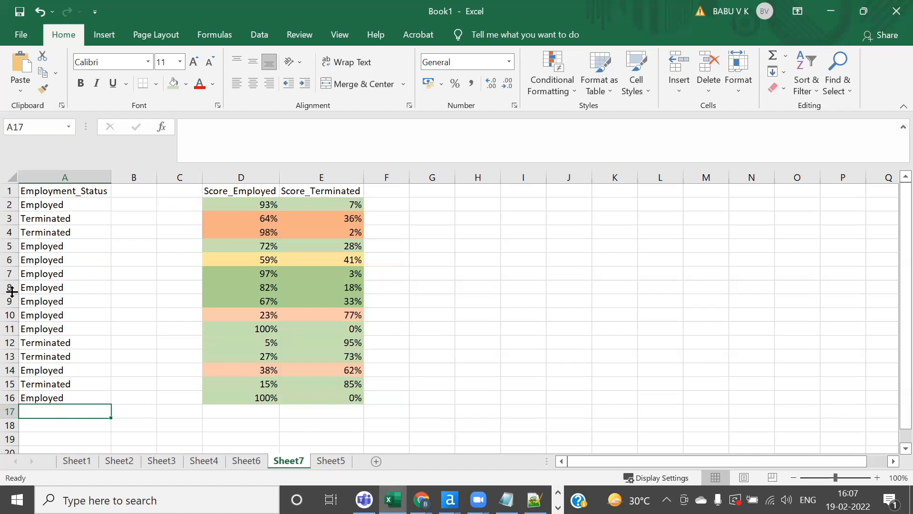
Inspect the score values in D8 and E6, then cancel a trial entry in C4
click(244, 245)
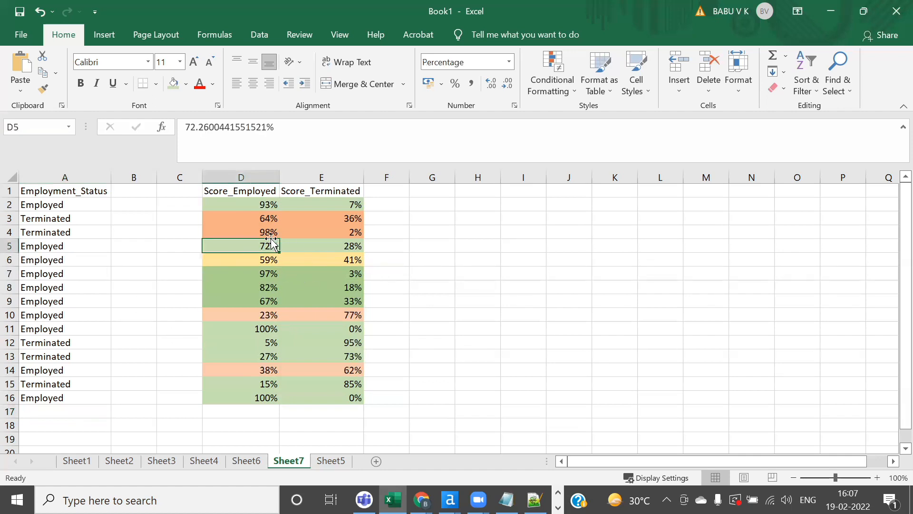
click(245, 283)
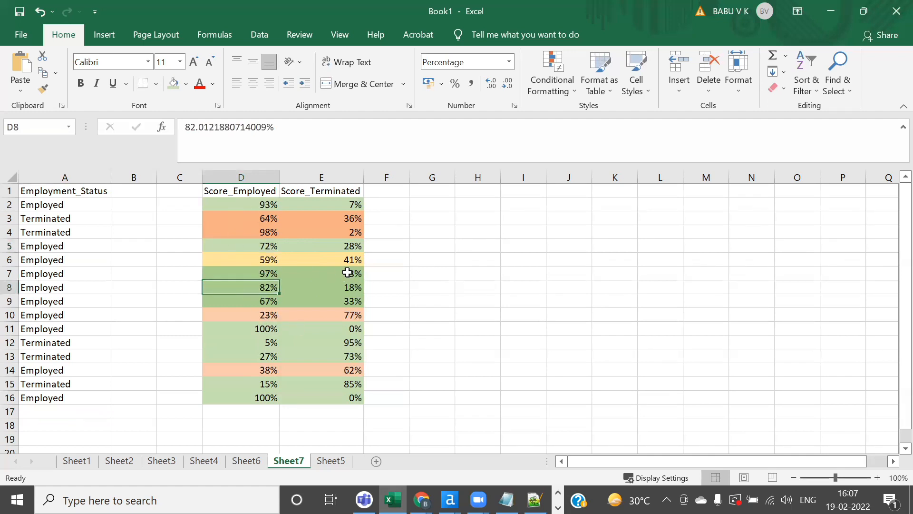
click(338, 261)
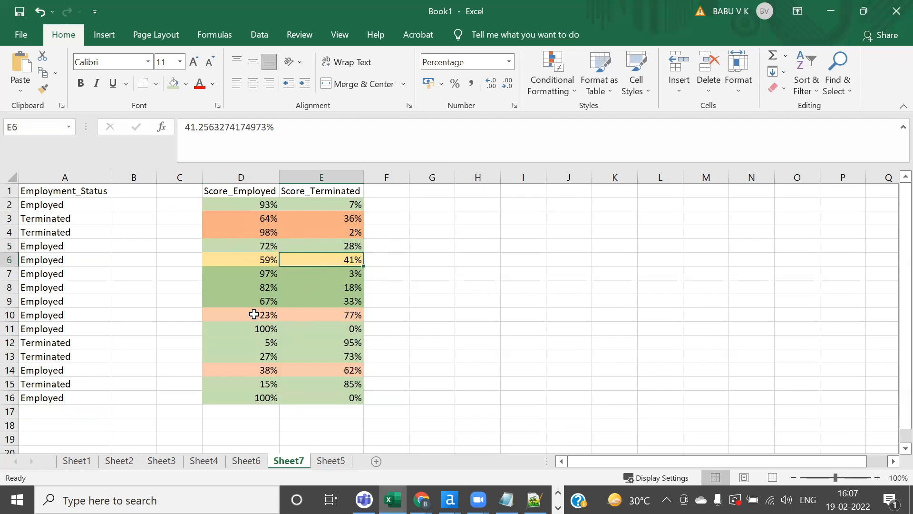
click(159, 235)
text(60)
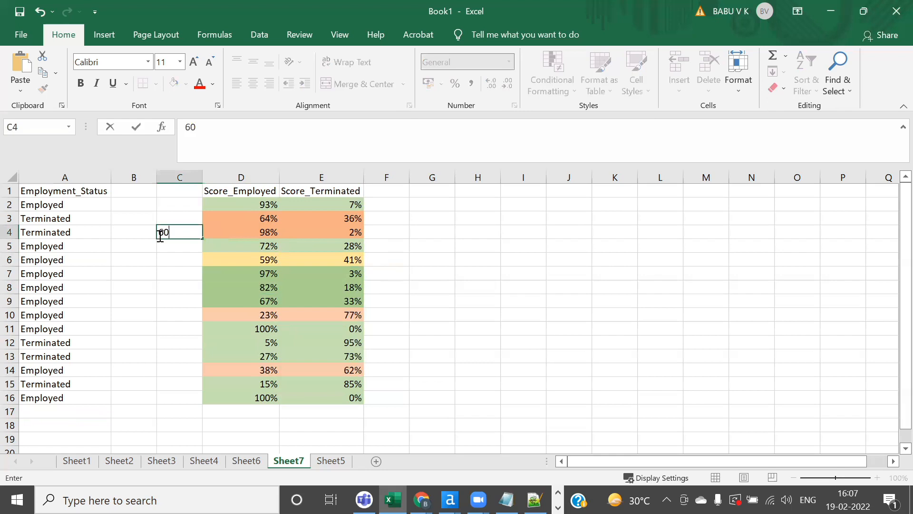
key(BackSpace)
key(BackSpace)
text(7)
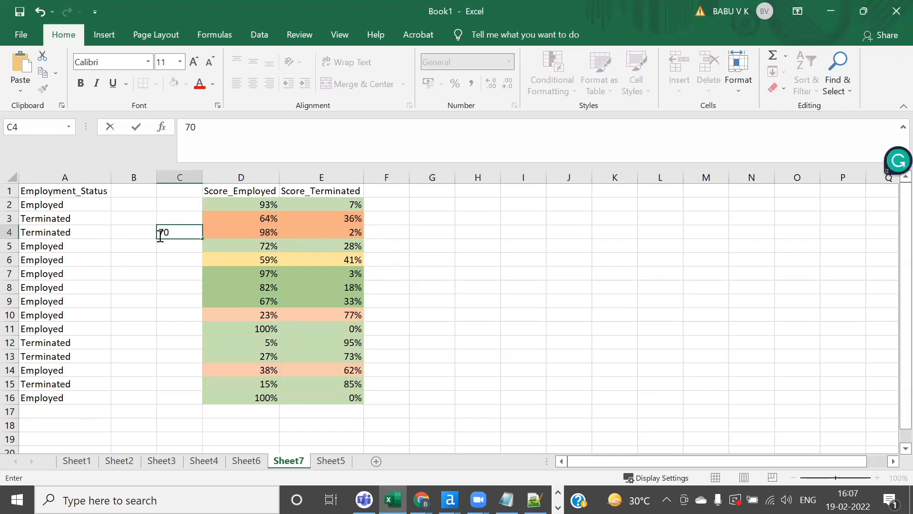
key(Escape)
click(159, 273)
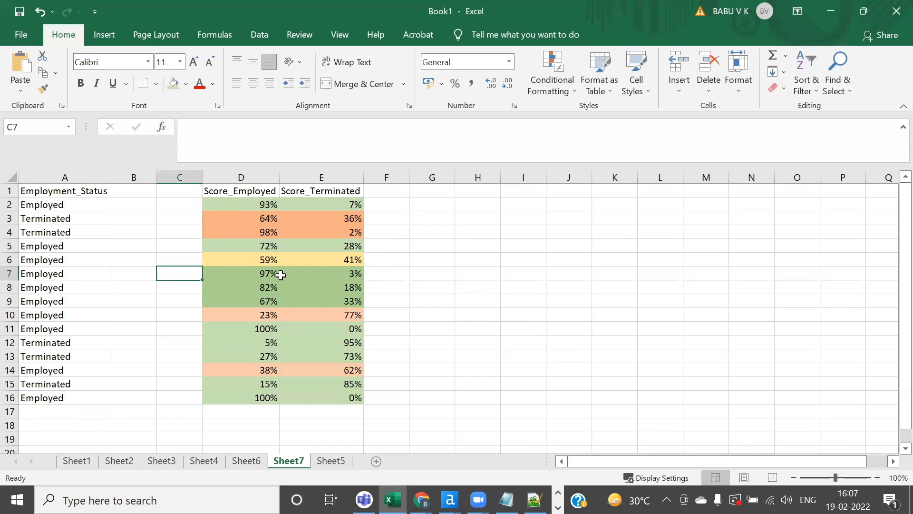
Try a 60% cutoff in G5, then replace it with 30
click(422, 248)
text(60)
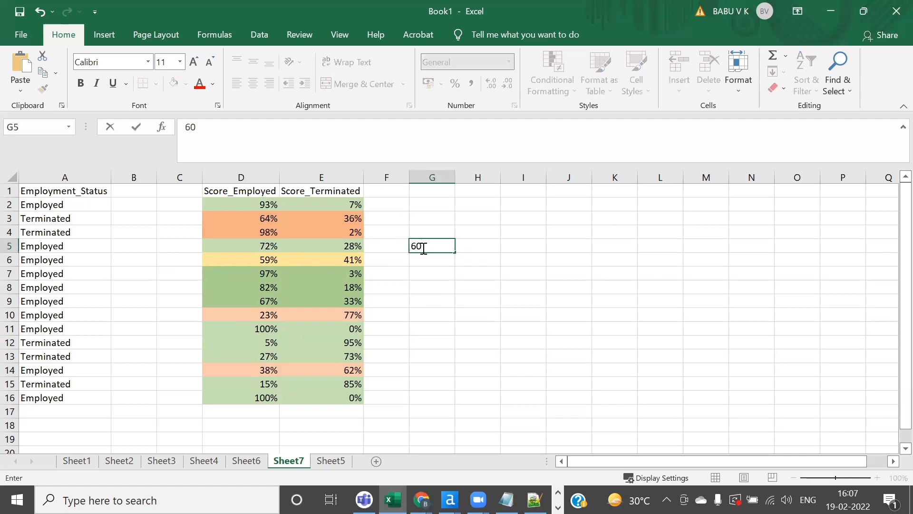
text(%)
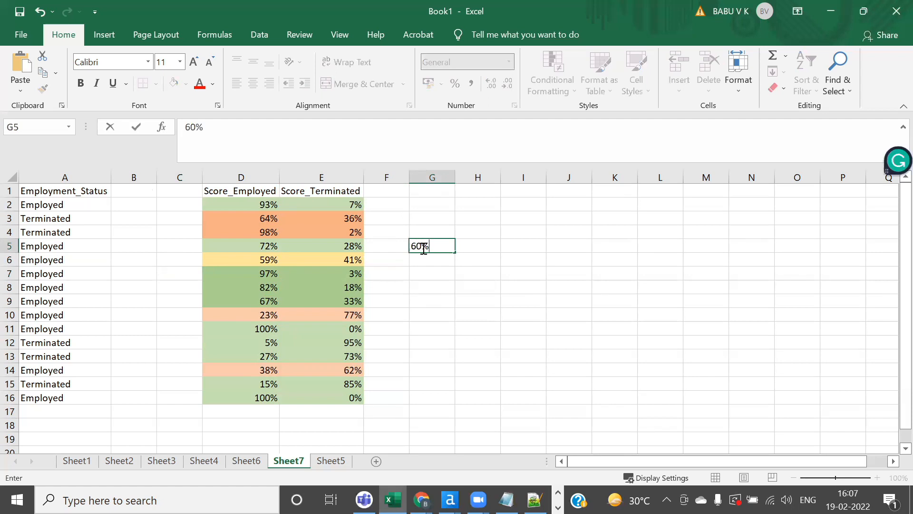
click(427, 276)
click(436, 249)
key(Delete)
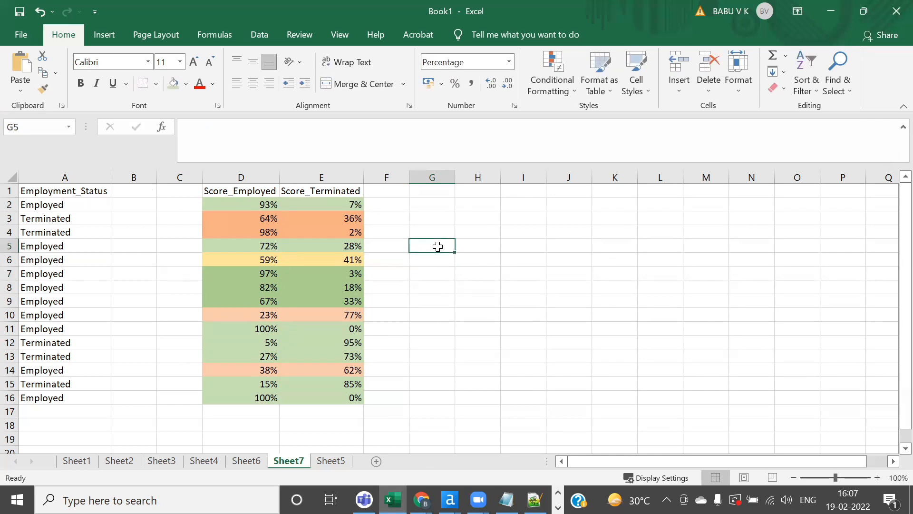
text(30)
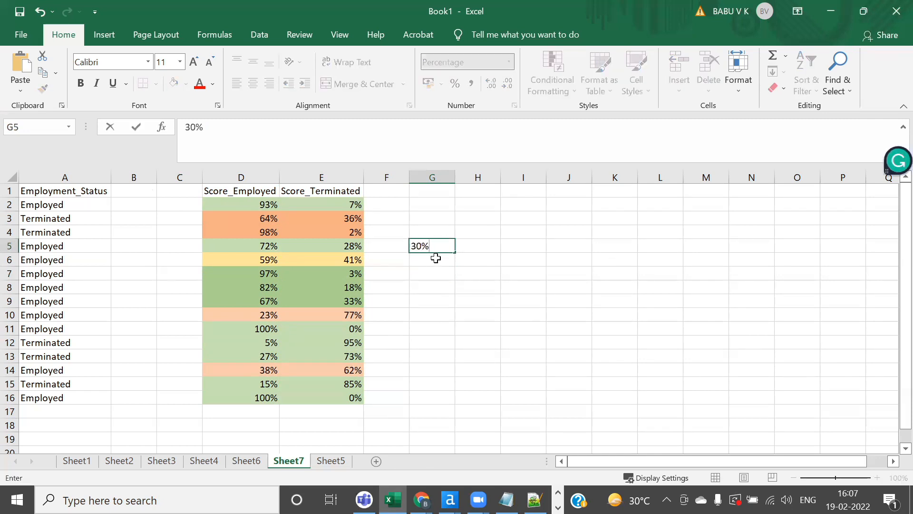
click(435, 258)
Re-enter the 30 cutoff in G5, clear it, and return to Alteryx Designer
click(438, 245)
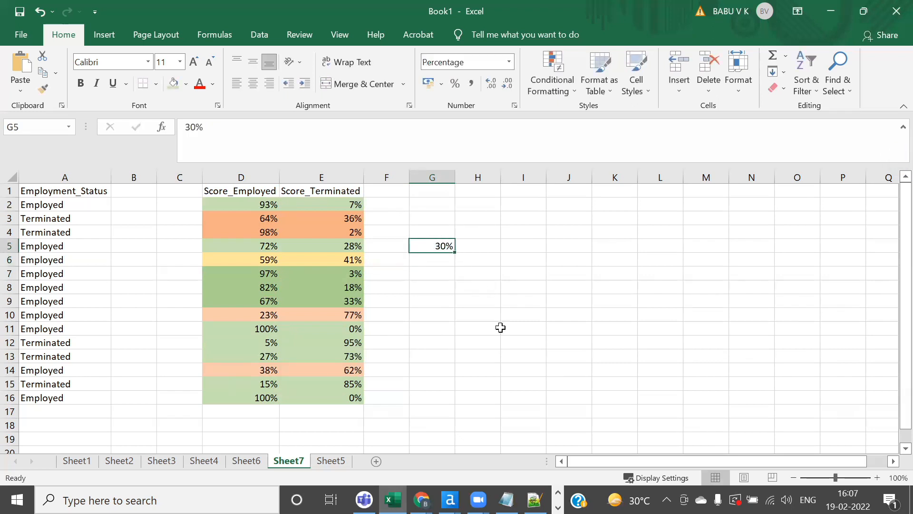
key(Delete)
text(30)
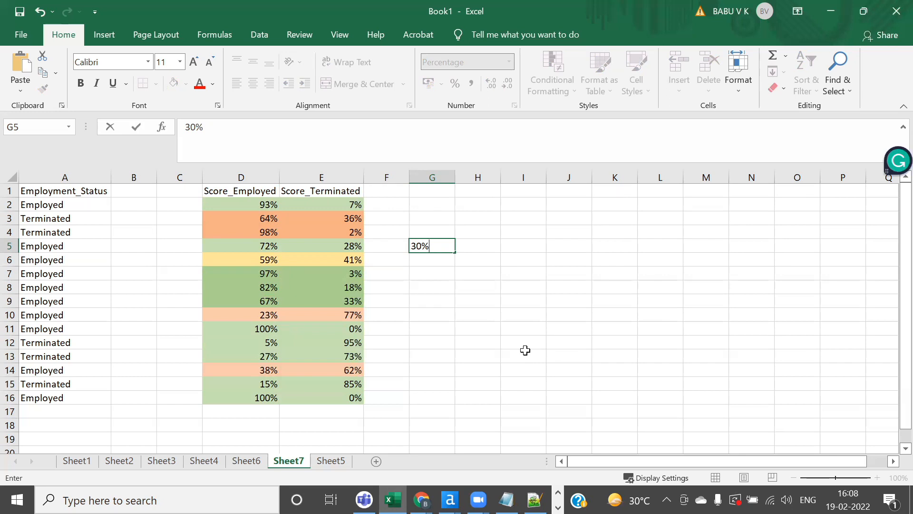
click(445, 309)
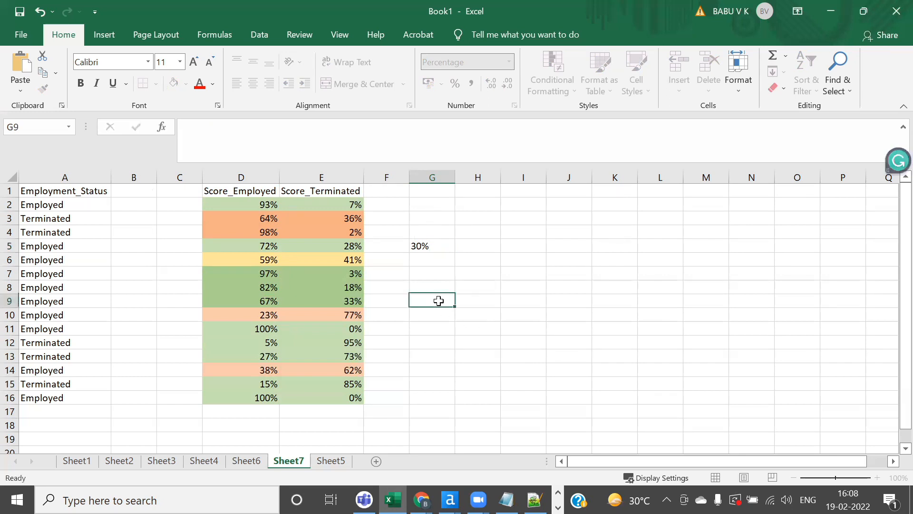
click(437, 246)
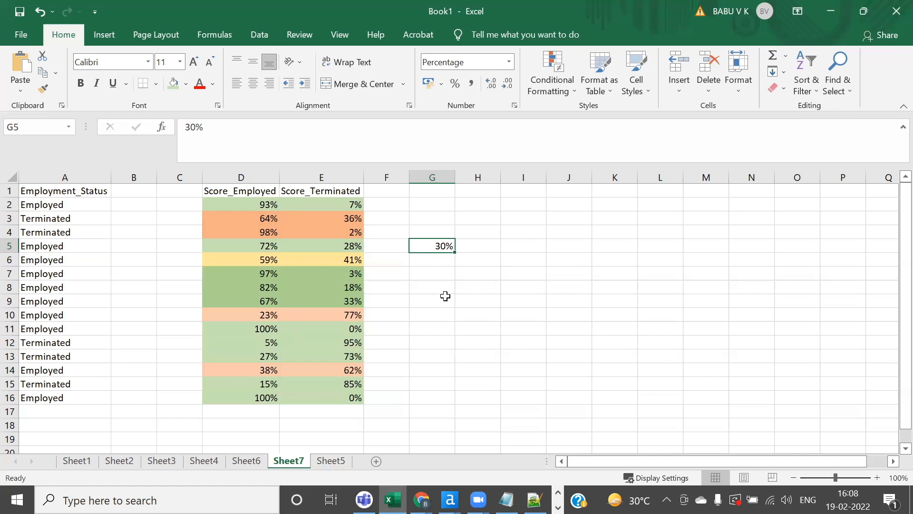
key(Delete)
key(alt+Tab)
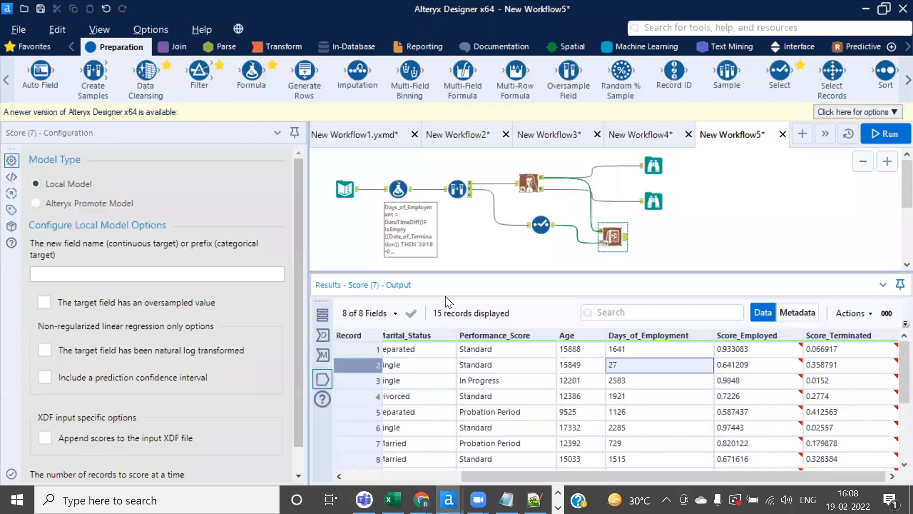
Enlarge the workflow canvas and show the Predictive tool set
drag(532, 271, 534, 325)
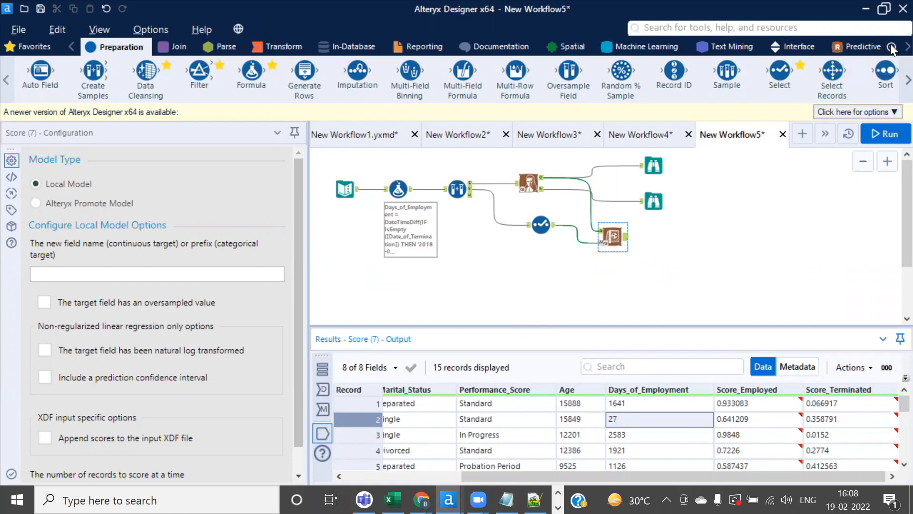
scroll(891, 46, down, 10)
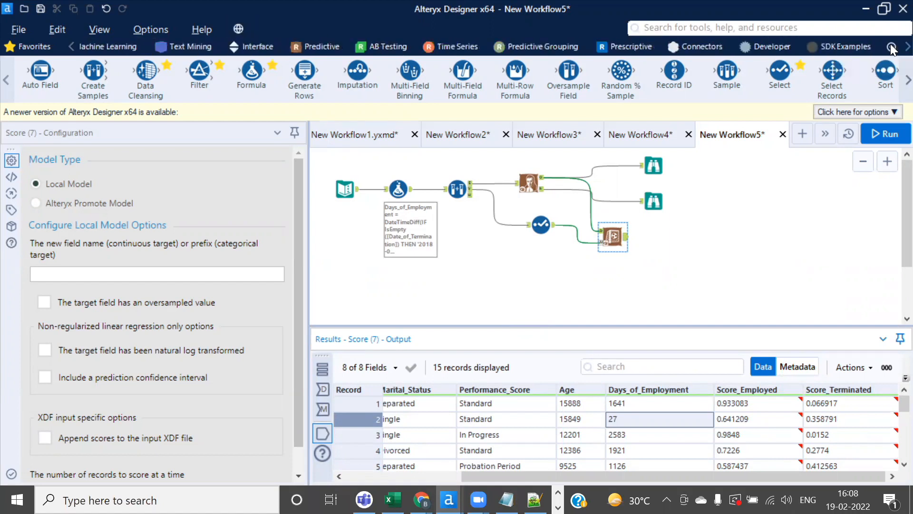
scroll(891, 49, down, 4)
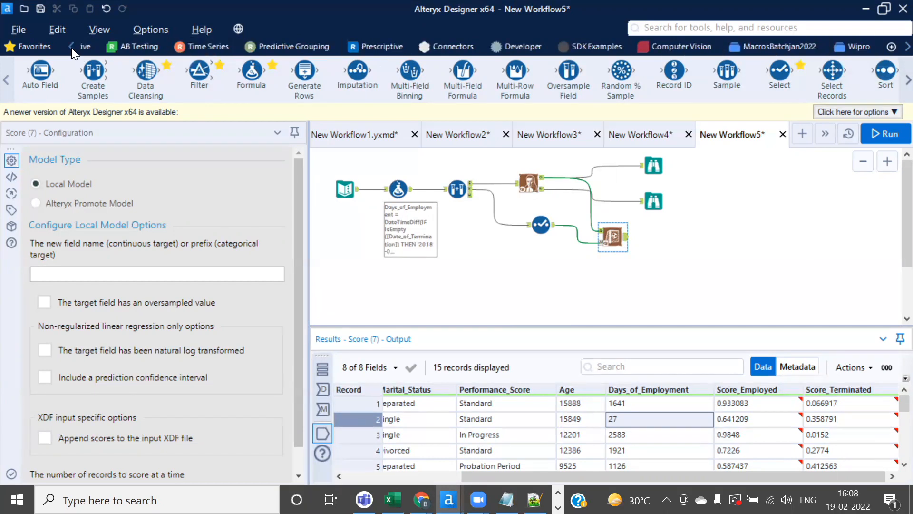
scroll(71, 48, up, 3)
click(256, 46)
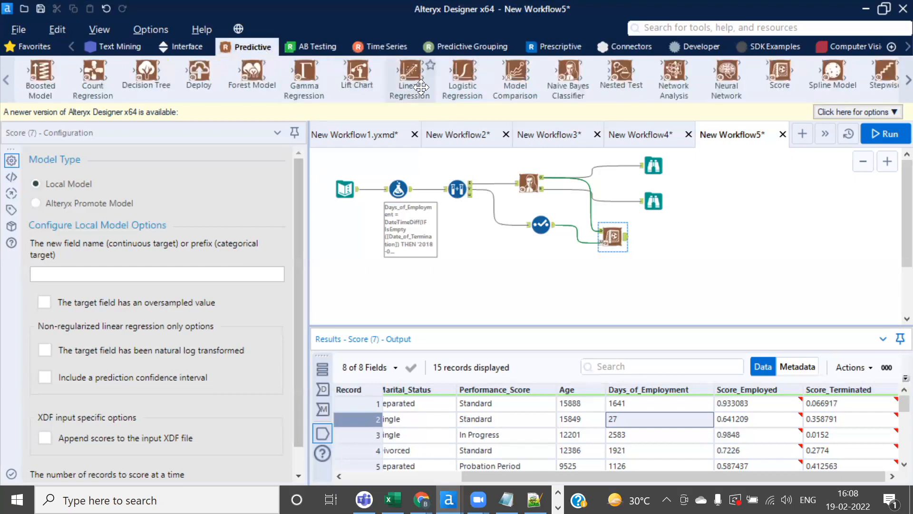
Place a Linear Regression tool below the workflow, then delete it
drag(410, 76, 542, 273)
scroll(512, 245, up, 2)
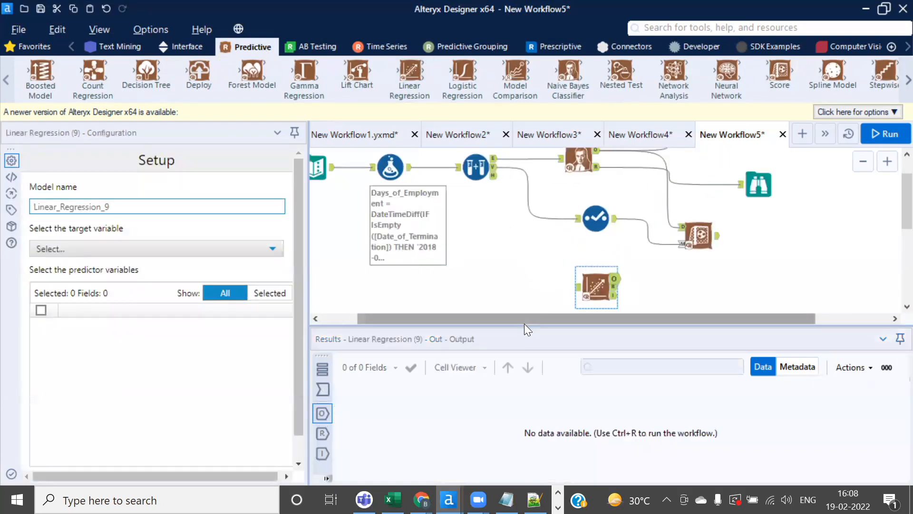
drag(525, 324, 524, 339)
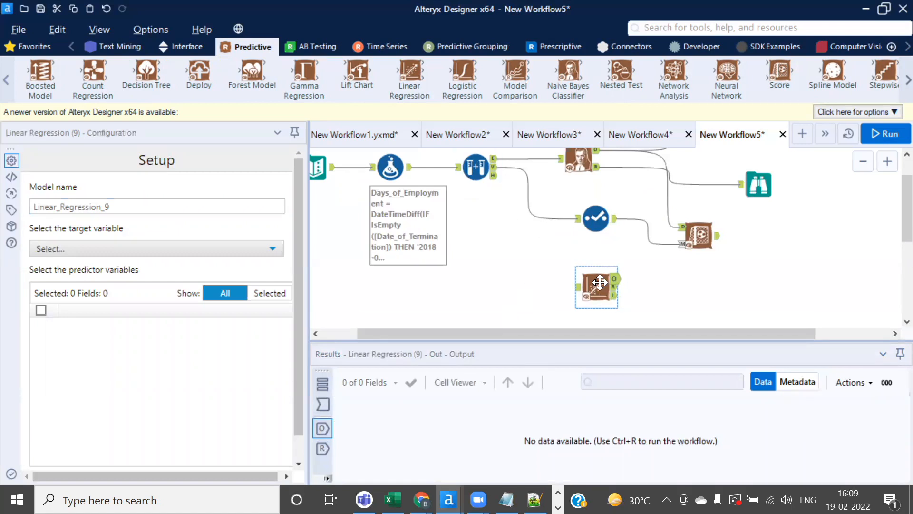
key(Delete)
Add a Logistic Regression tool named LR, fed by the estimation sample, with target Employment_Status
drag(462, 75, 579, 279)
drag(494, 159, 562, 278)
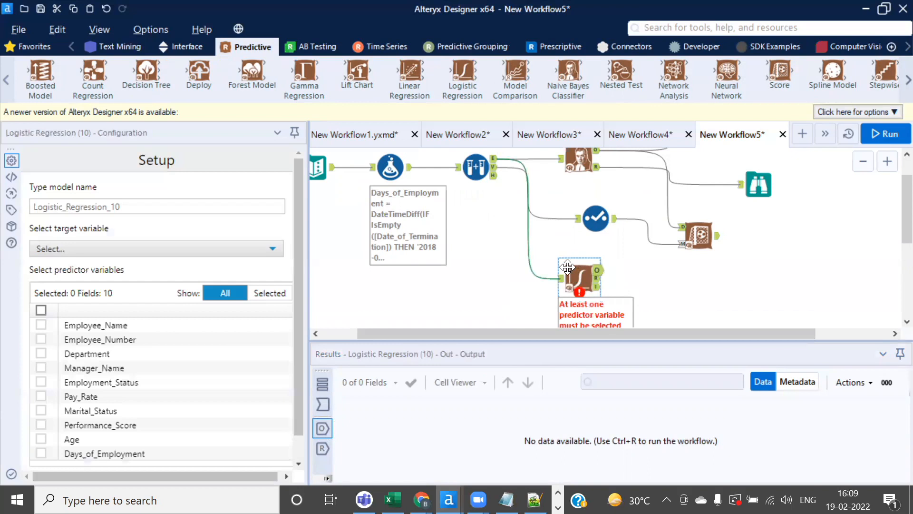
drag(157, 207, 8, 202)
text(LR)
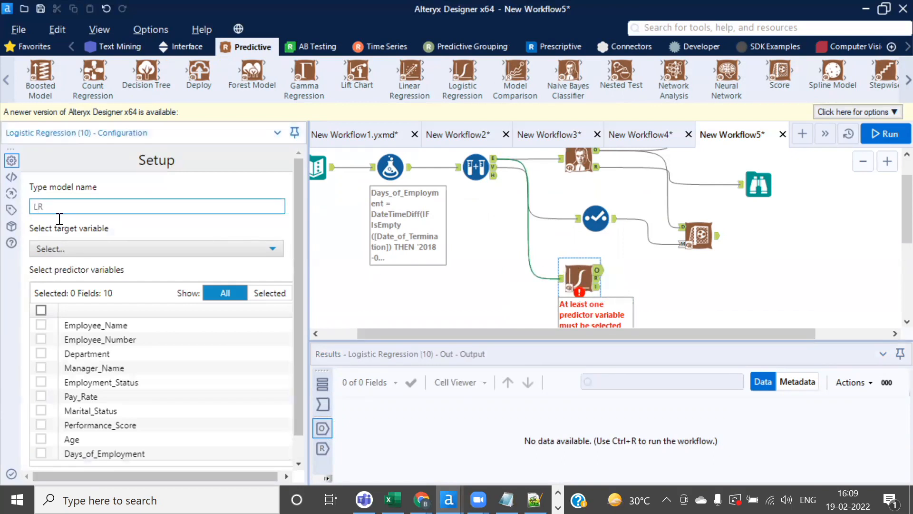
click(98, 247)
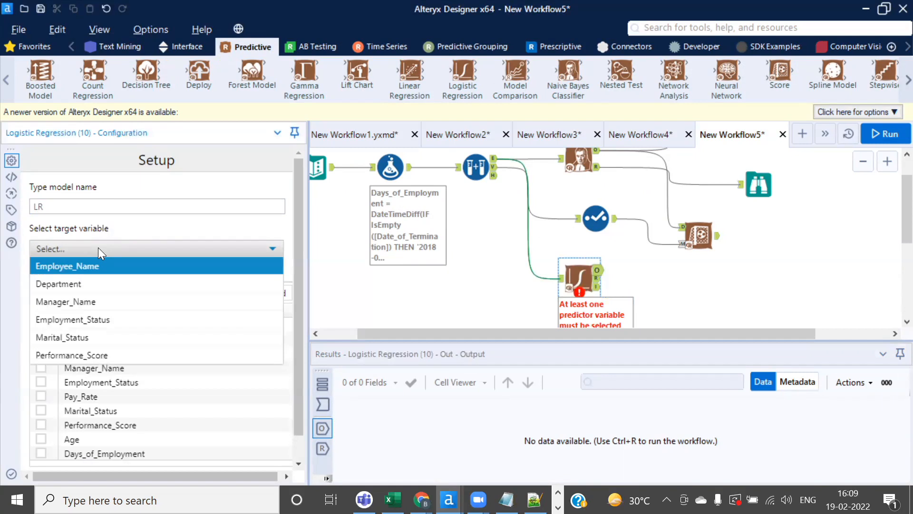
click(99, 319)
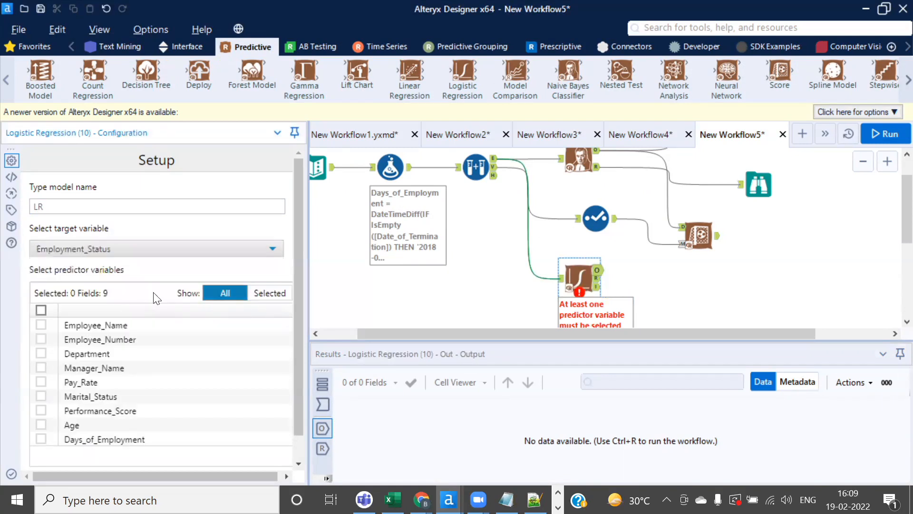
Use Department, Pay_Rate, Marital_Status, Performance_Score, Age and Days_of_Employment as predictors
drag(299, 299, 299, 349)
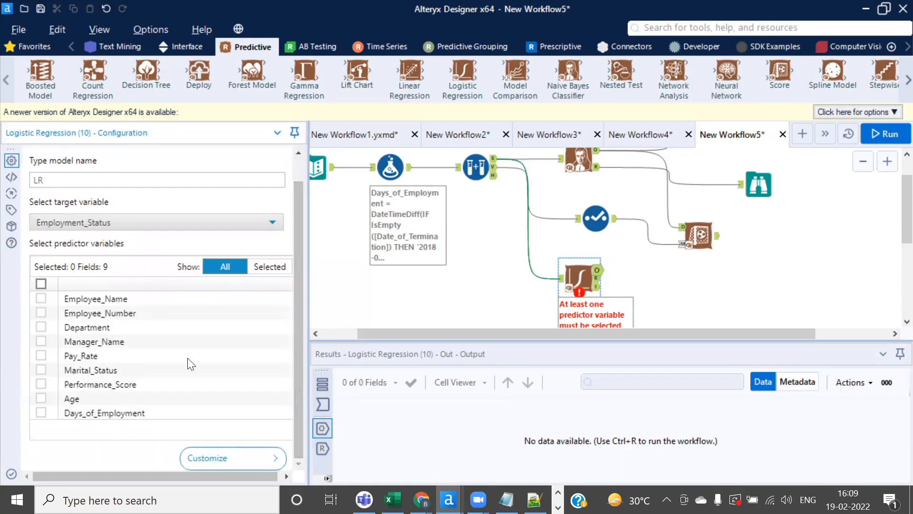
click(41, 327)
click(41, 355)
click(41, 370)
click(41, 383)
click(41, 398)
click(41, 412)
scroll(640, 297, down, 1)
drag(599, 338, 598, 358)
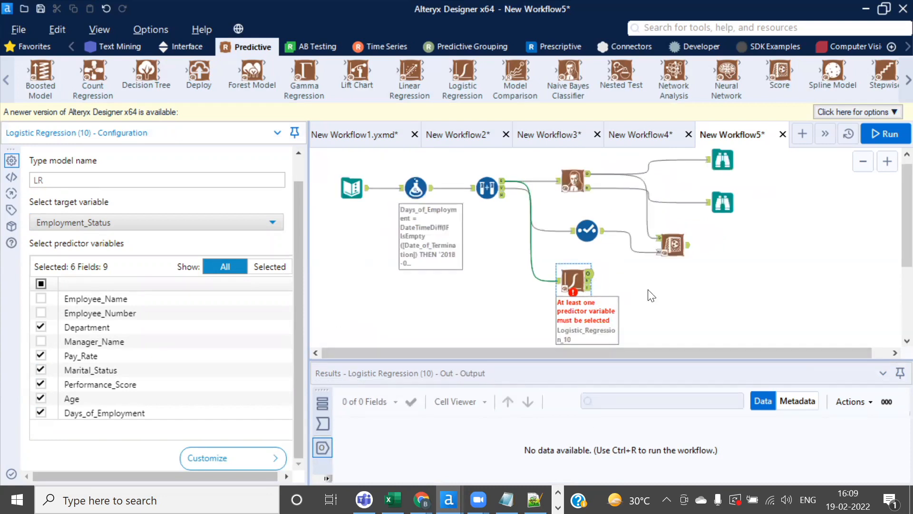
Feed the LR model and the Select tool's data into a new Score tool, then run the workflow
drag(776, 76, 692, 301)
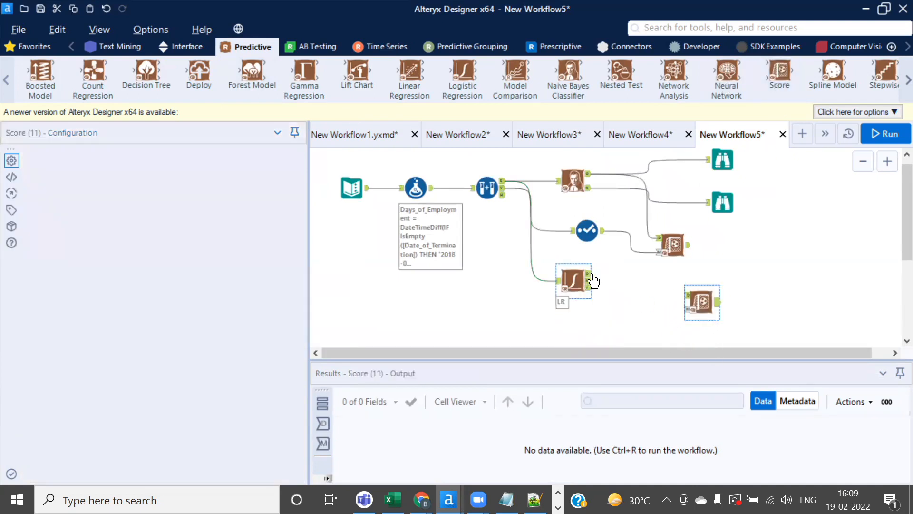
drag(593, 280, 686, 295)
click(581, 234)
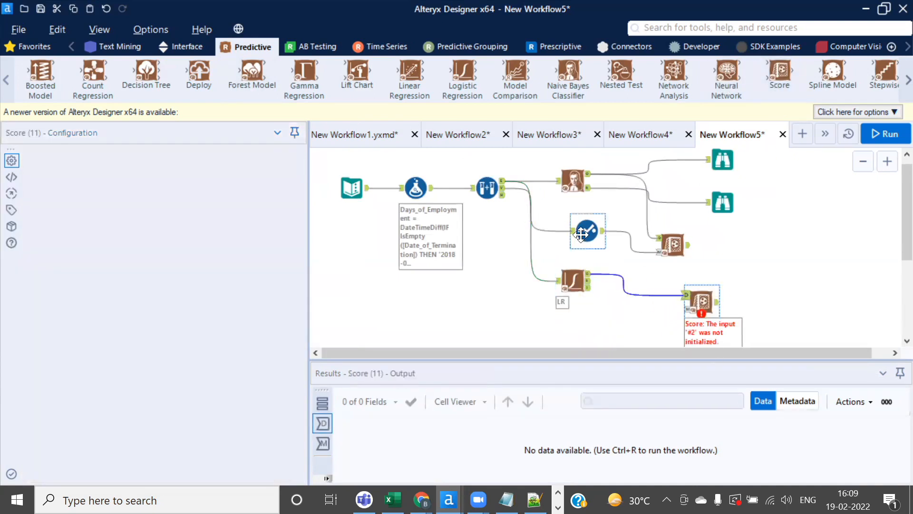
drag(603, 231, 685, 309)
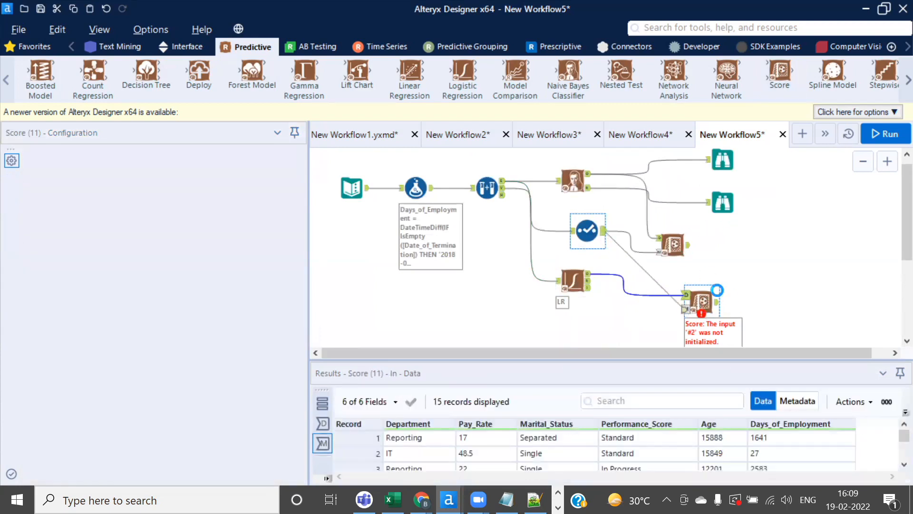
click(887, 134)
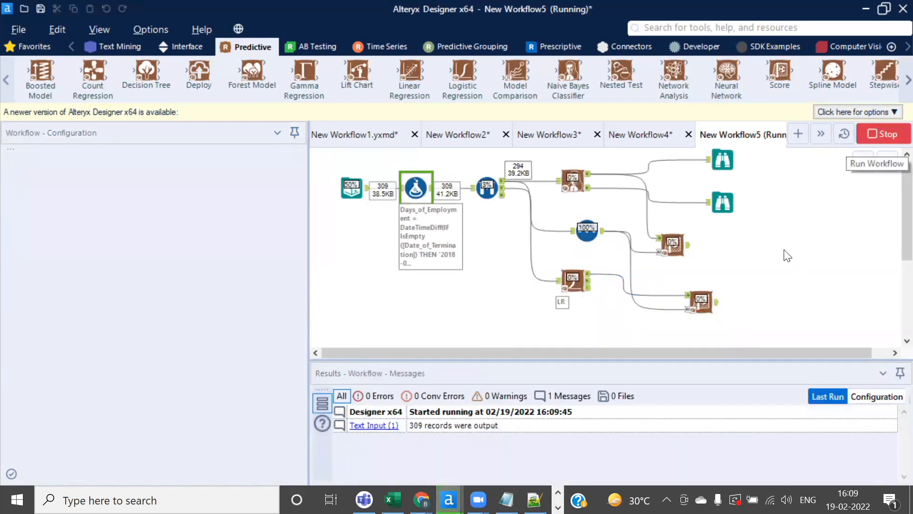
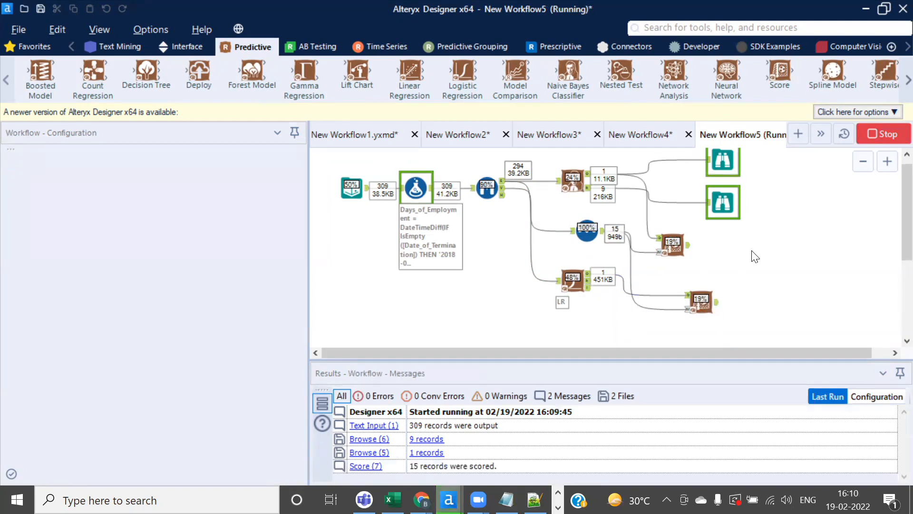
Copy all 15 scored records with headers from the Score output and target Excel cell H1
click(583, 305)
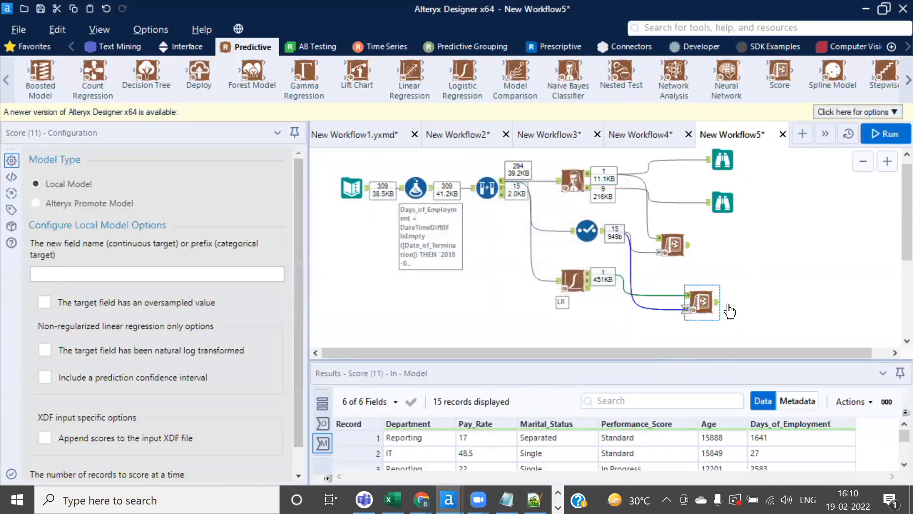
click(717, 301)
drag(574, 357, 573, 249)
right_click(436, 334)
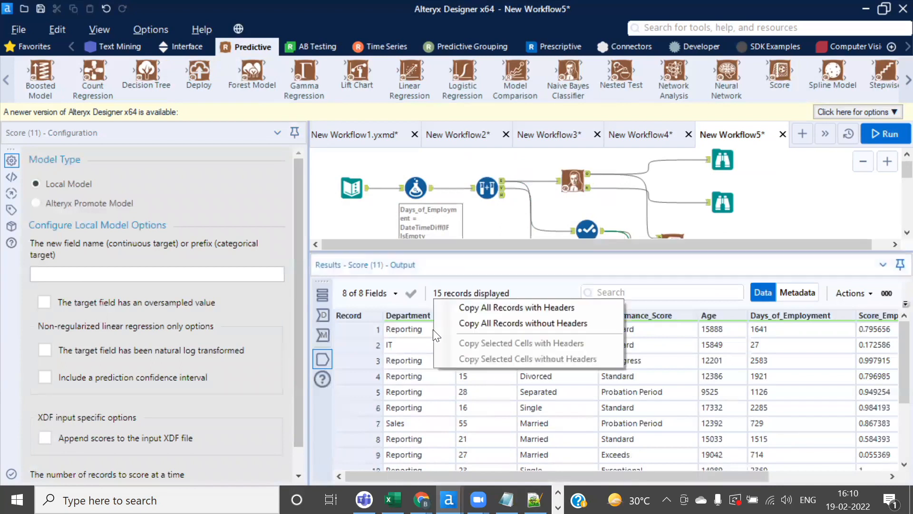
click(492, 306)
click(495, 295)
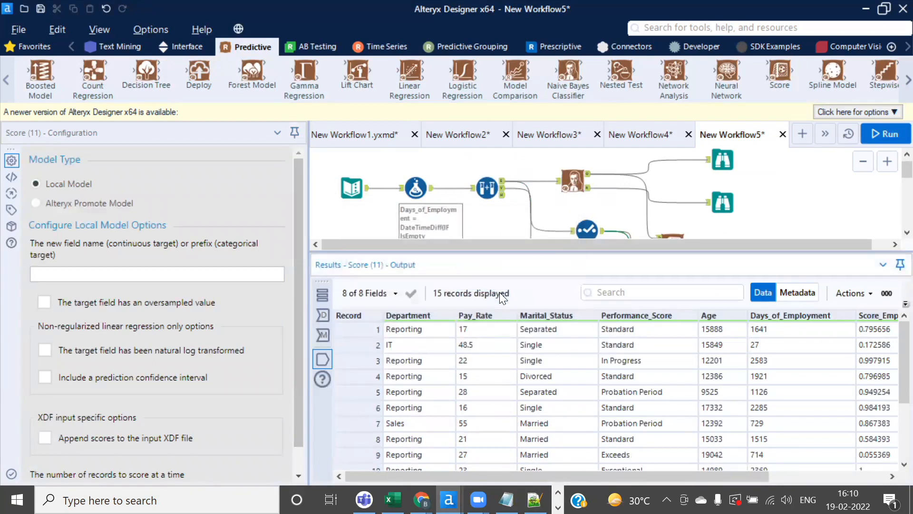
key(alt+Tab)
click(472, 190)
Paste the scores at H1, delete the extra columns so Score_Employed and Score_Terminated sit in H:I, and autofit
key(ctrl+v)
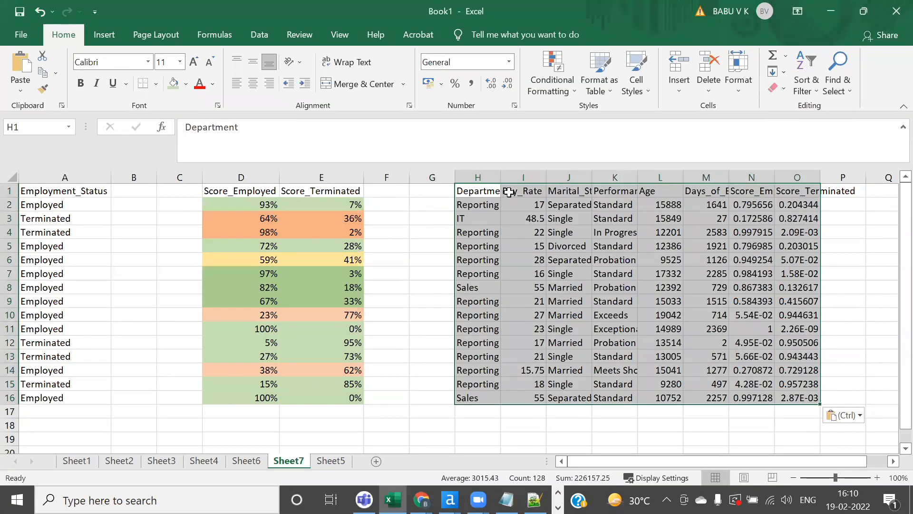
drag(478, 177, 713, 177)
key(ctrl+minus)
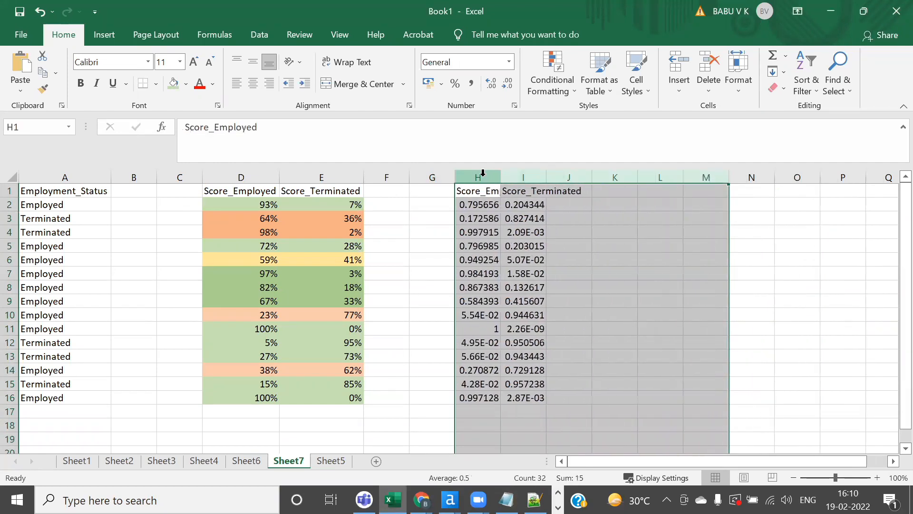
double_click(501, 177)
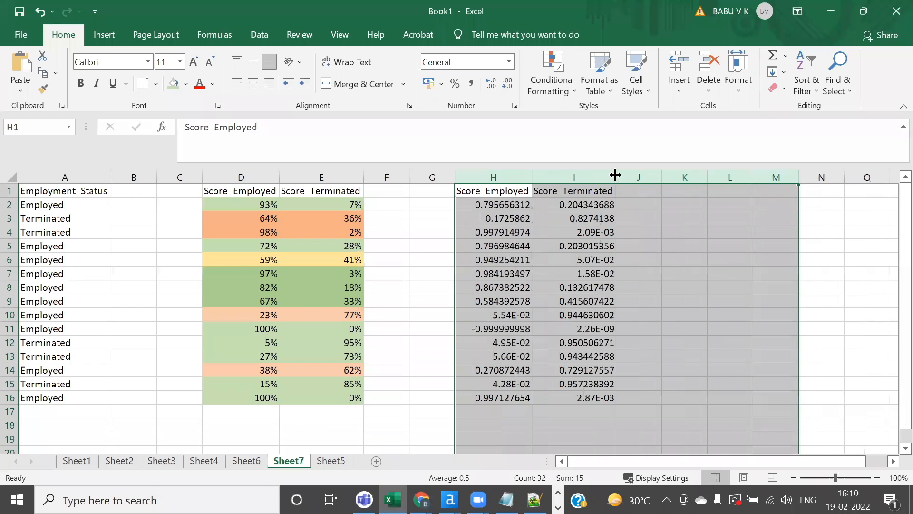
click(686, 246)
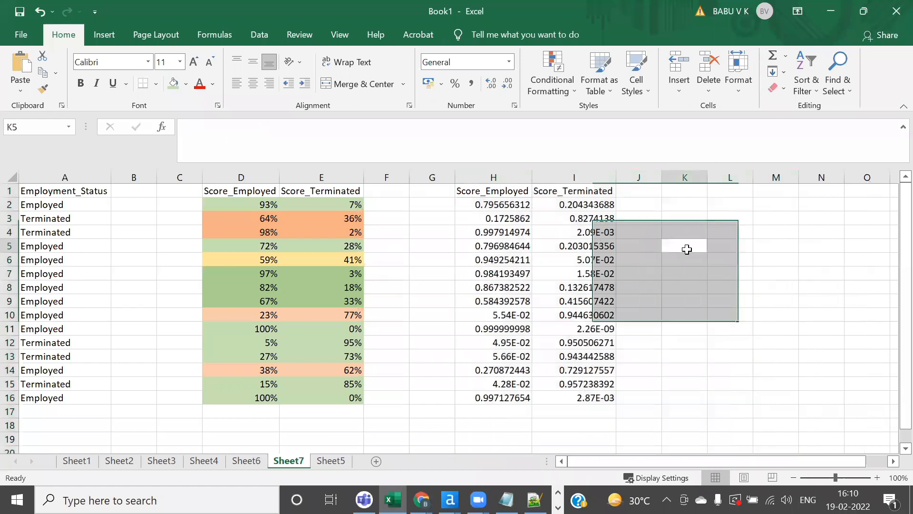
Fill H2:I2 and H3:I3 light green
click(489, 204)
shift+click(546, 206)
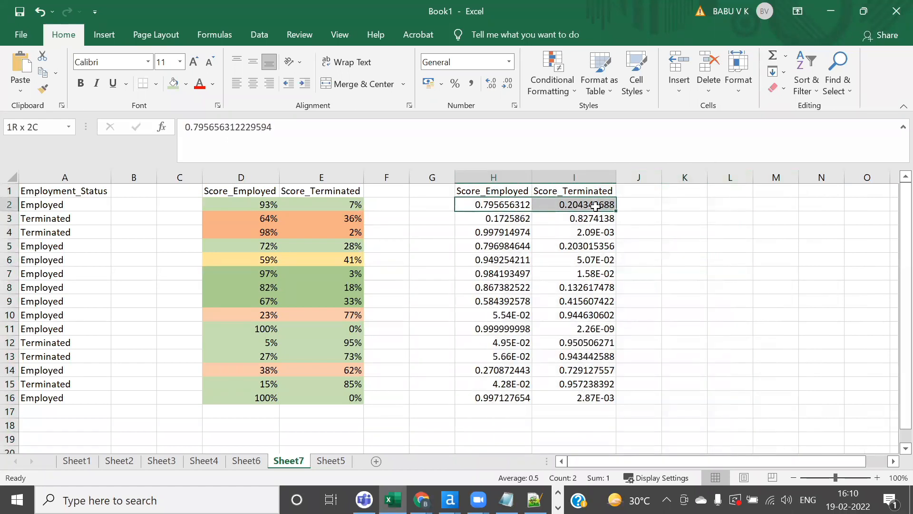
click(173, 88)
drag(471, 217, 595, 232)
click(174, 85)
Format the scores in H2:I16 as whole percentages
drag(481, 205, 586, 397)
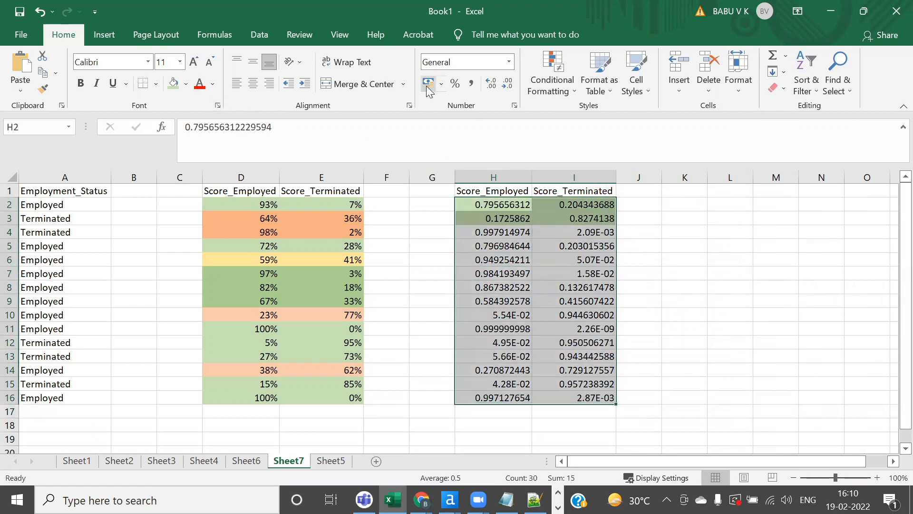
click(455, 84)
click(754, 283)
drag(511, 231, 592, 231)
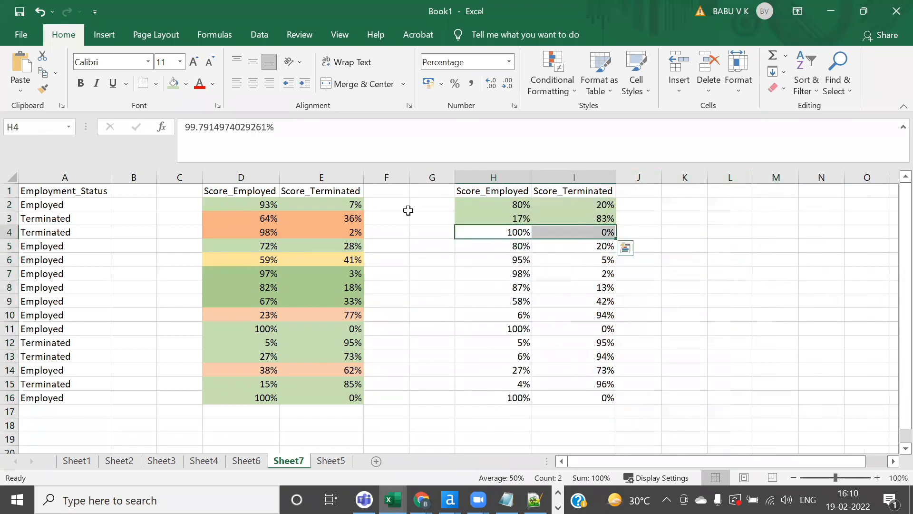
Fill H4:I4 light orange and H5:I8 muted green
click(186, 83)
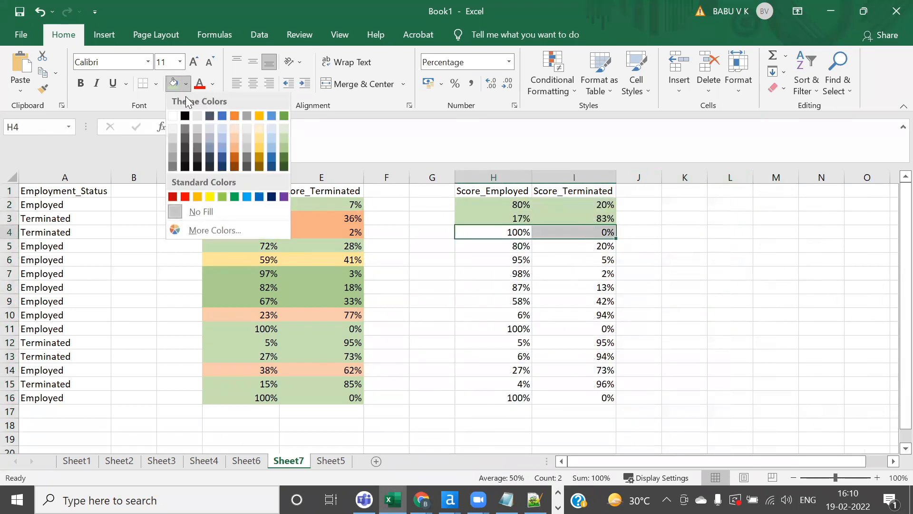
click(235, 148)
drag(507, 246, 598, 287)
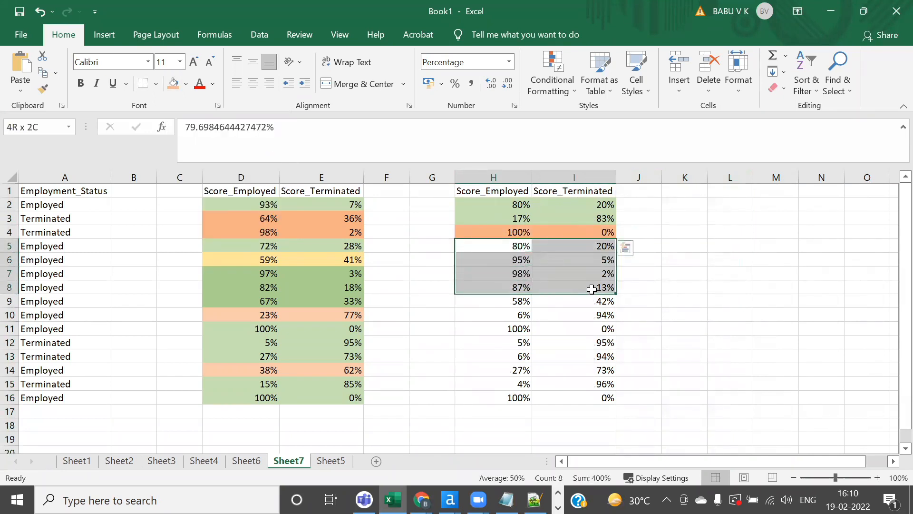
click(186, 90)
click(286, 141)
click(522, 328)
Fill H9:I9 gold and H10:I10 light orange
drag(515, 300, 567, 307)
click(186, 86)
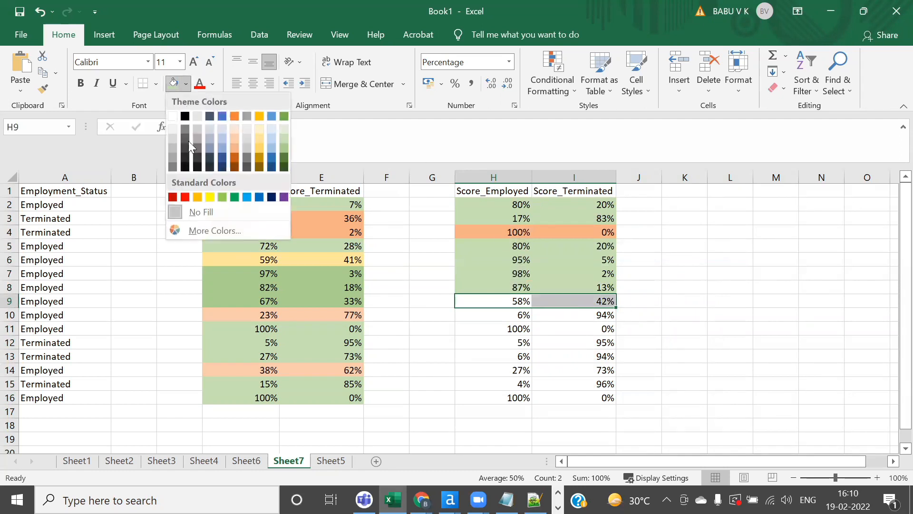
click(264, 142)
click(516, 328)
click(506, 315)
drag(506, 314, 566, 315)
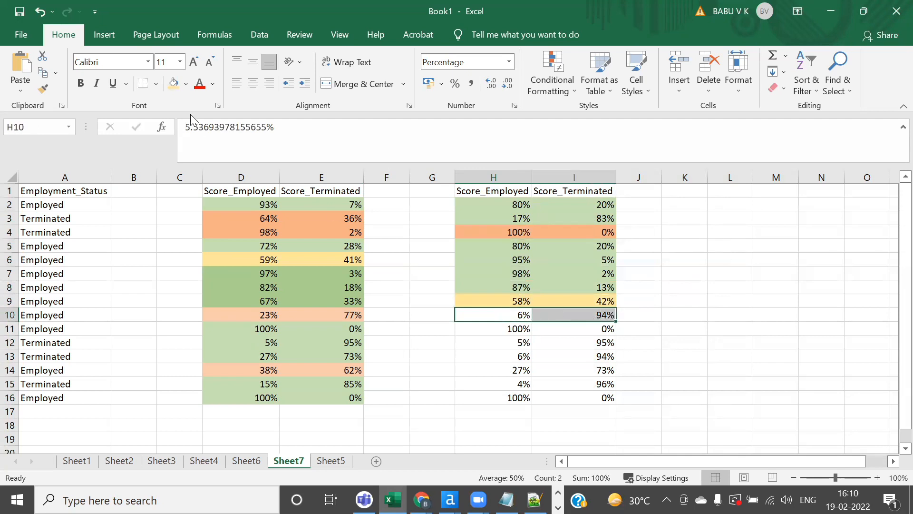
click(186, 84)
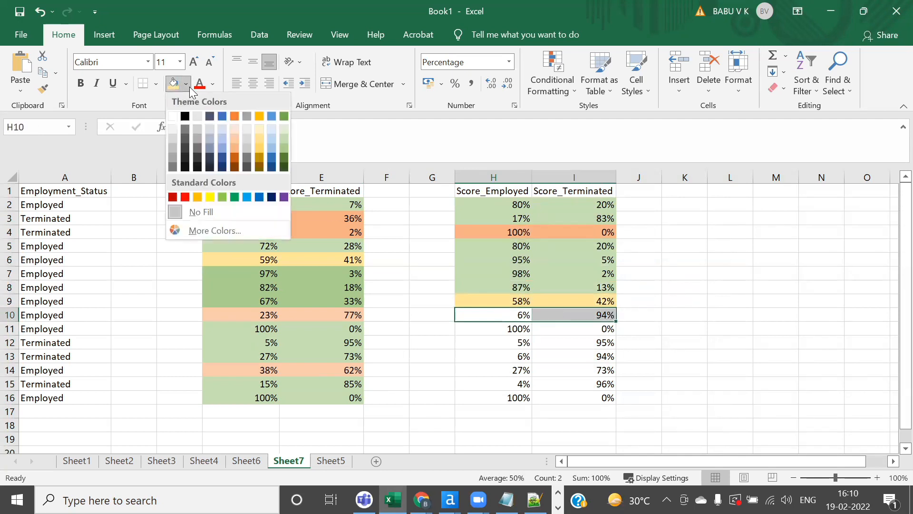
click(236, 147)
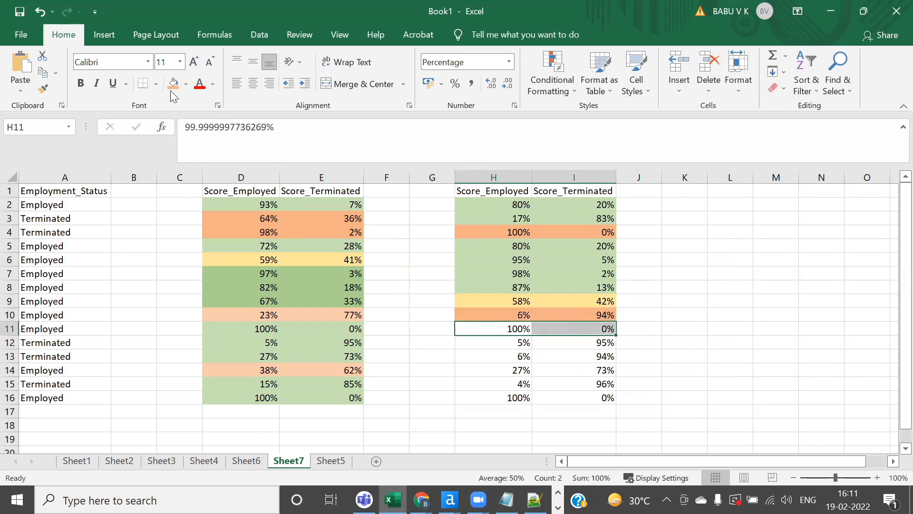
Fill H11:I11 green and compare row 11's colours against columns D:E
click(185, 84)
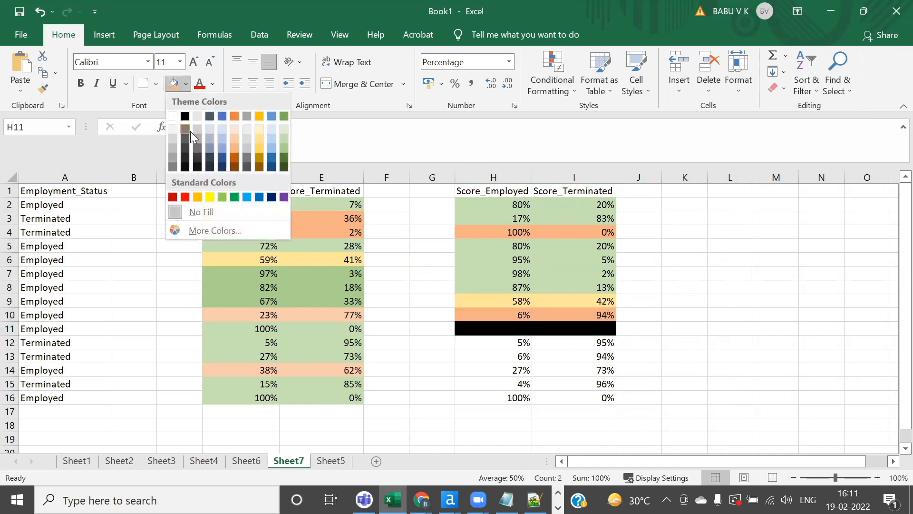
click(284, 152)
click(269, 330)
drag(257, 330, 571, 333)
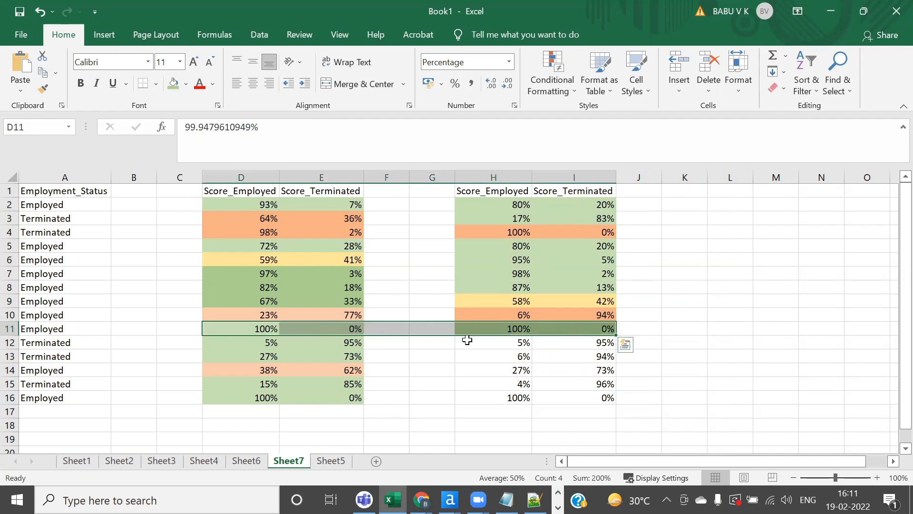
click(280, 328)
click(517, 329)
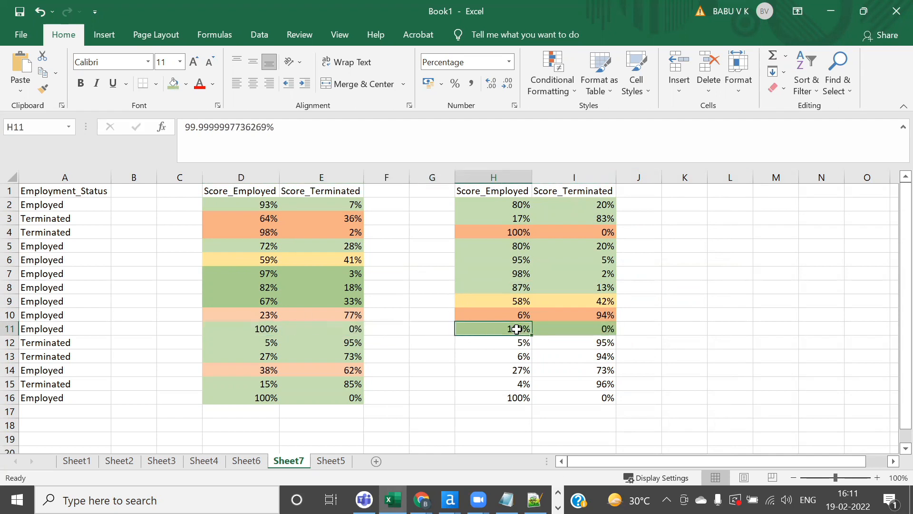
click(80, 330)
Fill H12:I13 green, H14:I14 light orange and H15:I16 light green
click(514, 345)
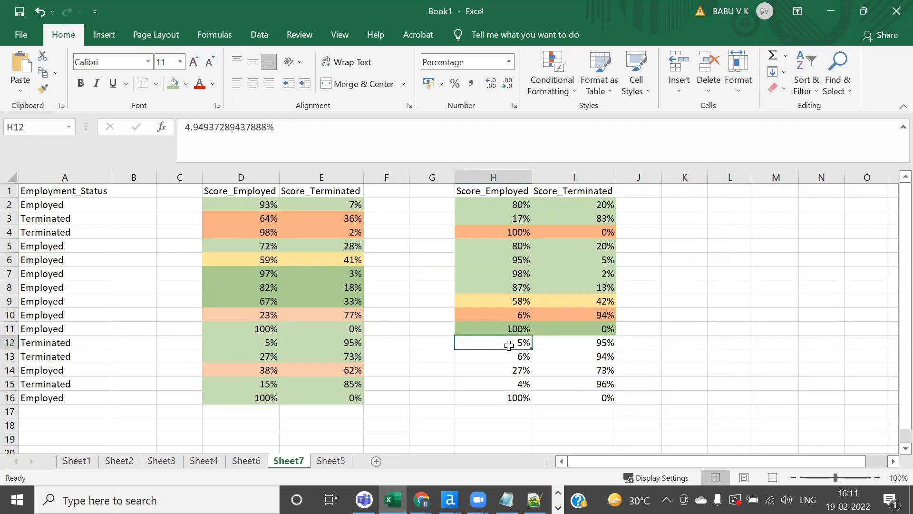
drag(503, 345, 598, 350)
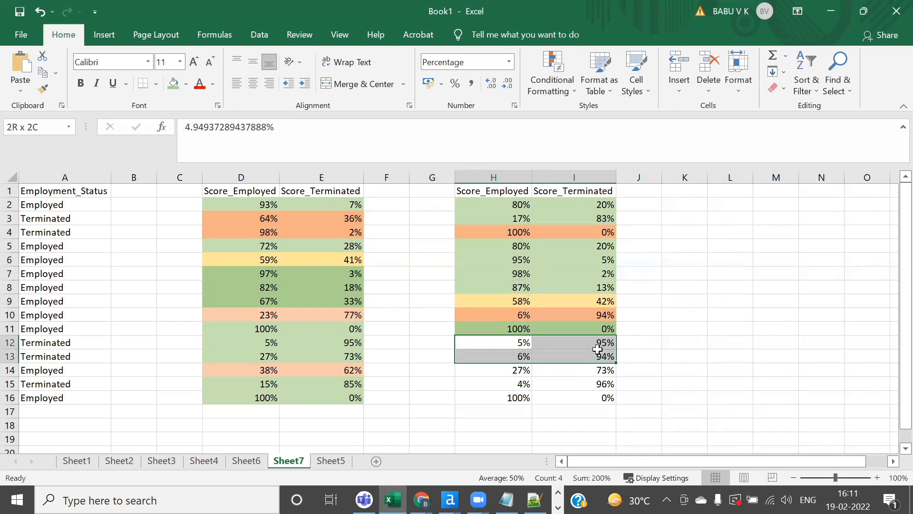
click(173, 85)
drag(500, 377, 542, 366)
click(186, 84)
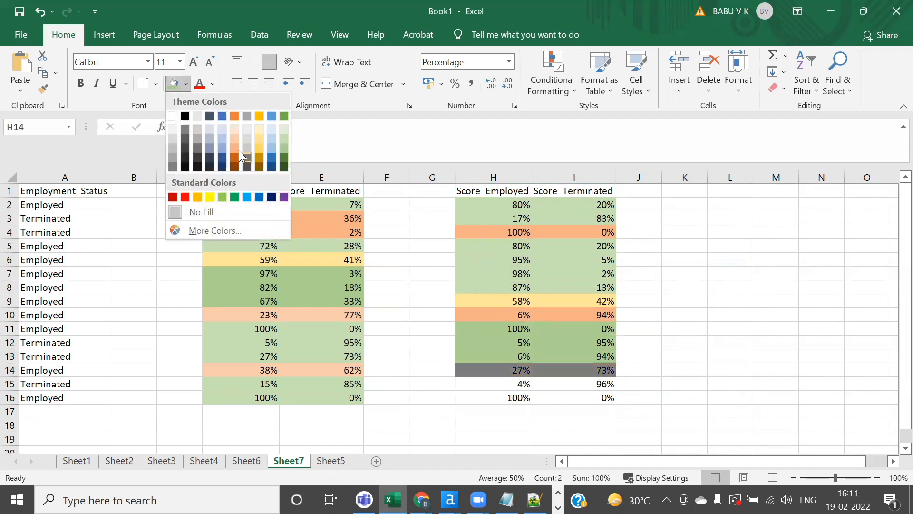
click(234, 145)
drag(522, 386, 578, 398)
click(186, 84)
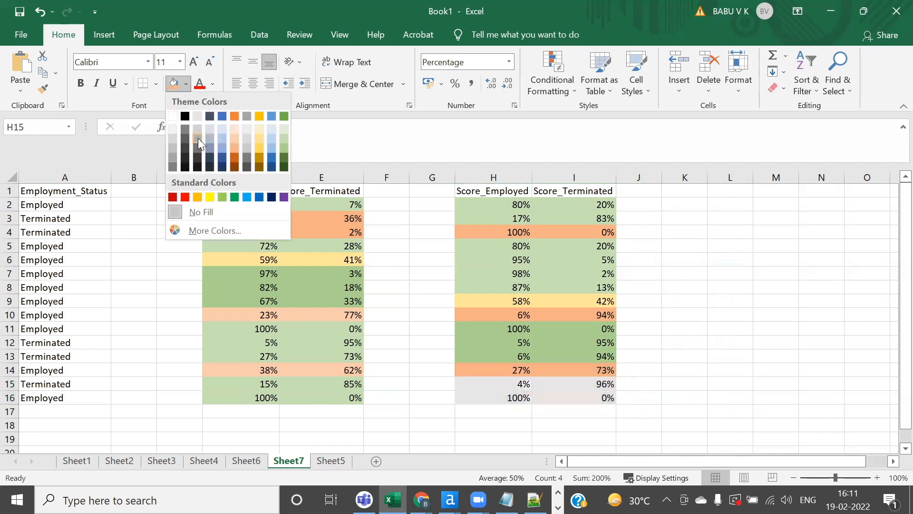
click(281, 139)
click(674, 274)
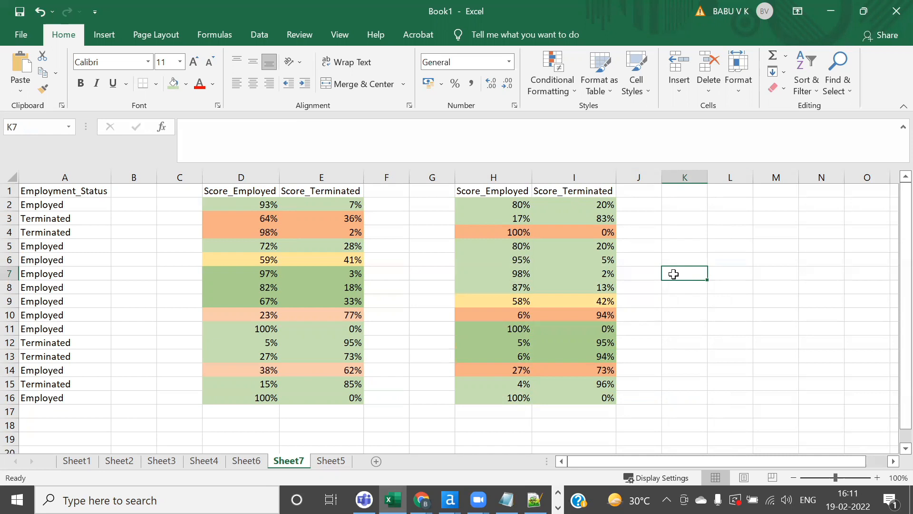
Check D3:D4, I4, I10 and I14 to confirm the colours match the D:E scores
drag(276, 218, 276, 233)
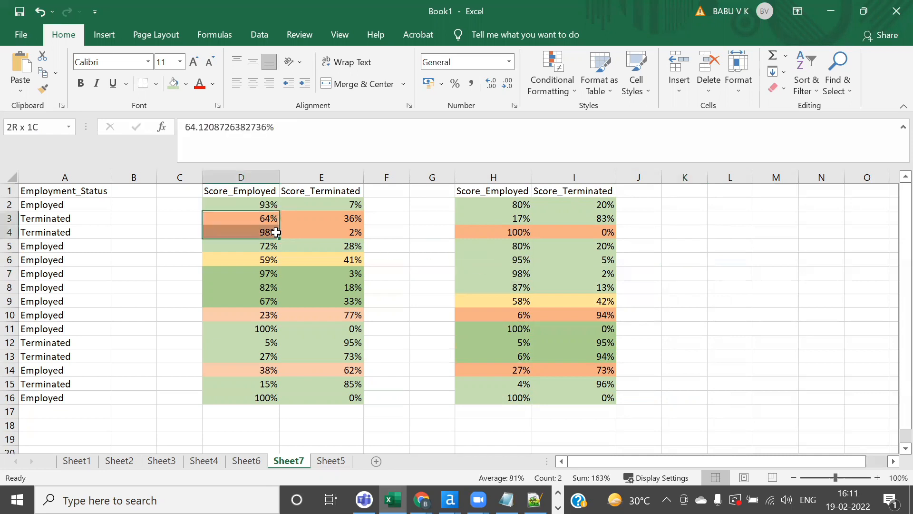
click(546, 232)
click(577, 317)
click(575, 369)
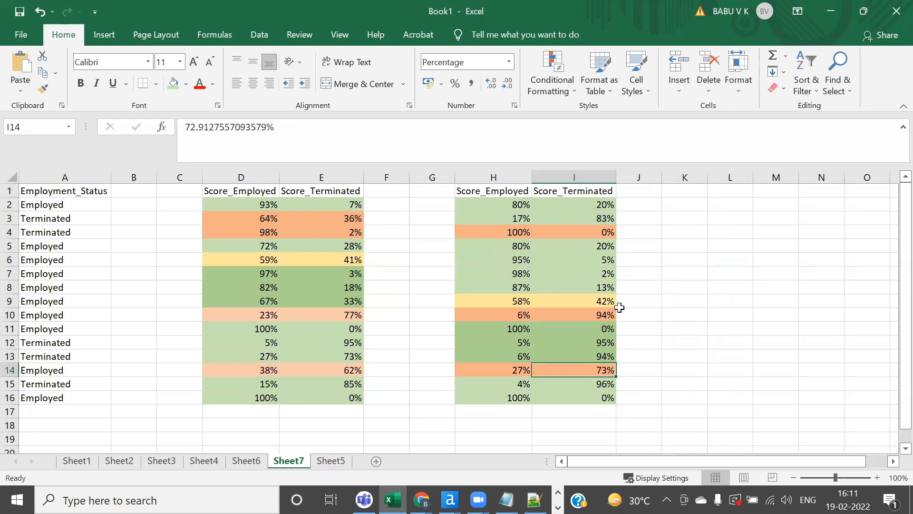
key(alt+Tab)
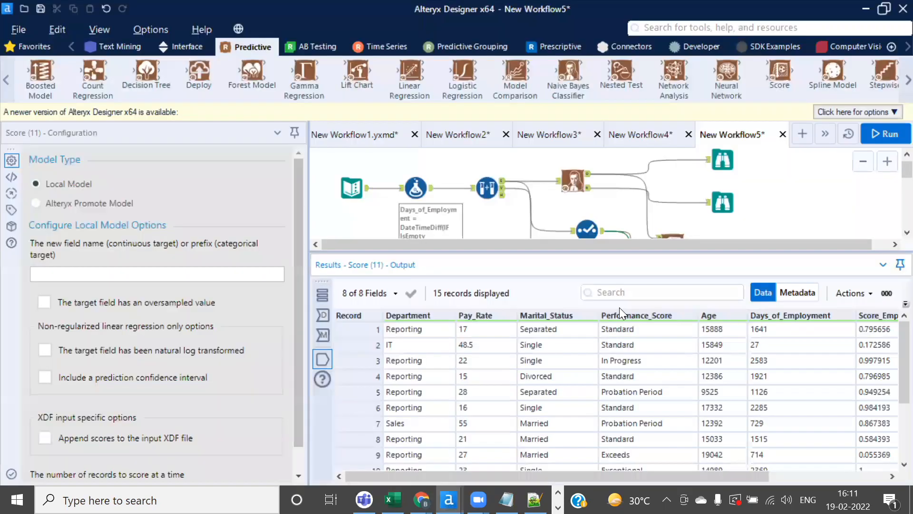
Add a Model Comparison tool to the right of the two scored models
drag(568, 250, 568, 333)
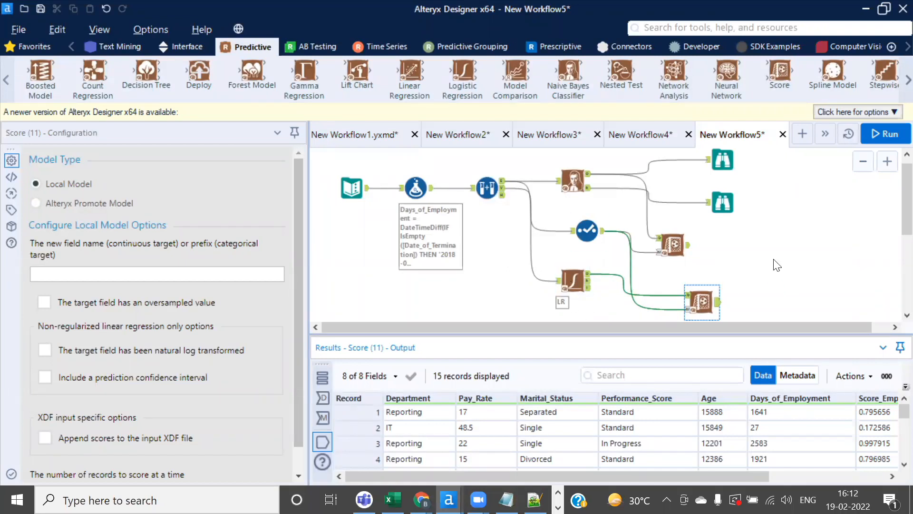
scroll(751, 251, down, 1)
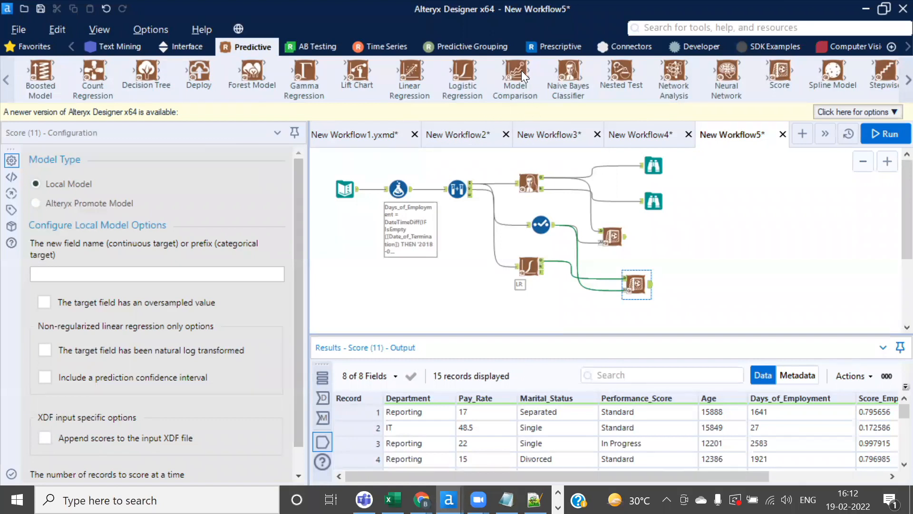
drag(515, 70, 775, 248)
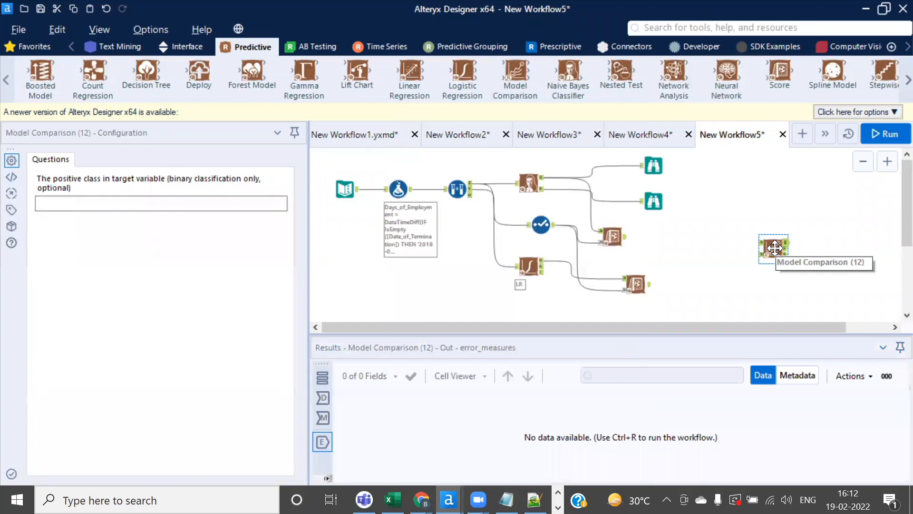
Review the Select tool's fields and bring the Join tool category into view
click(541, 224)
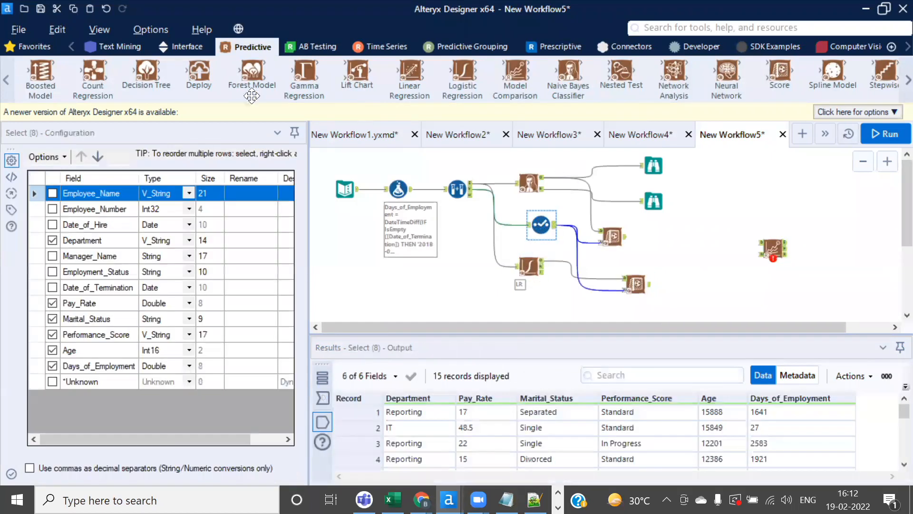
click(72, 46)
click(72, 47)
click(73, 47)
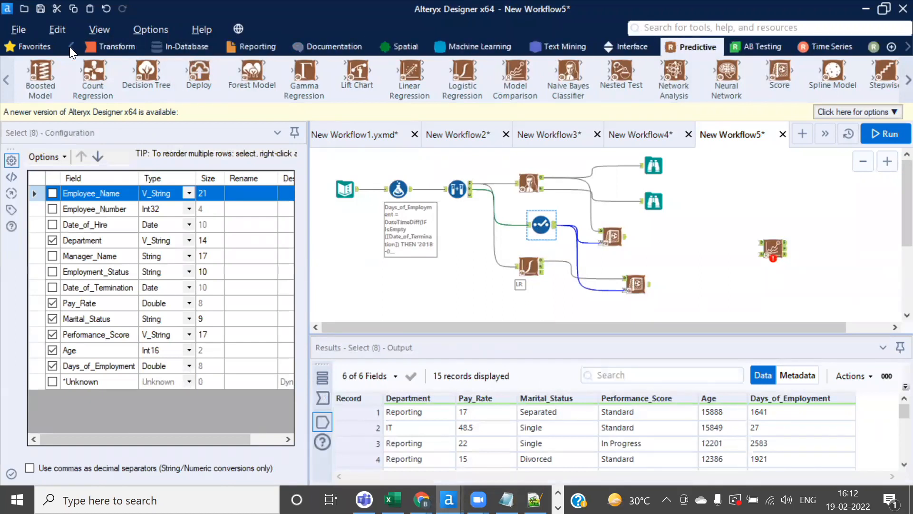
click(69, 46)
click(132, 47)
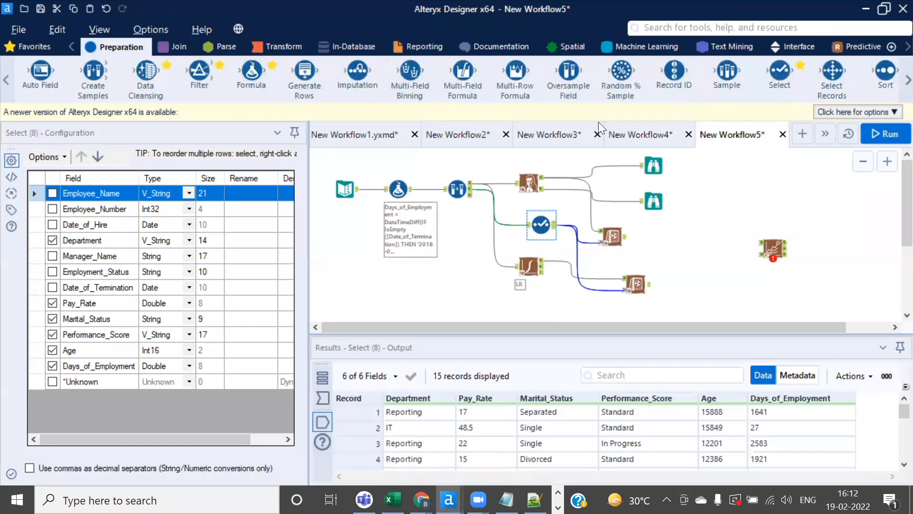
click(178, 47)
Add a Union tool fed by the Naive Bayes and Logistic Regression models
drag(352, 82, 720, 184)
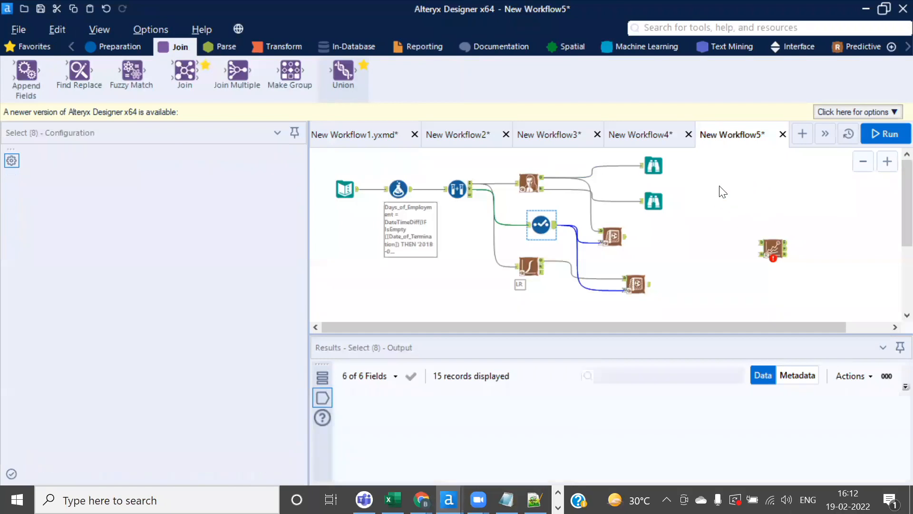
drag(545, 179, 705, 183)
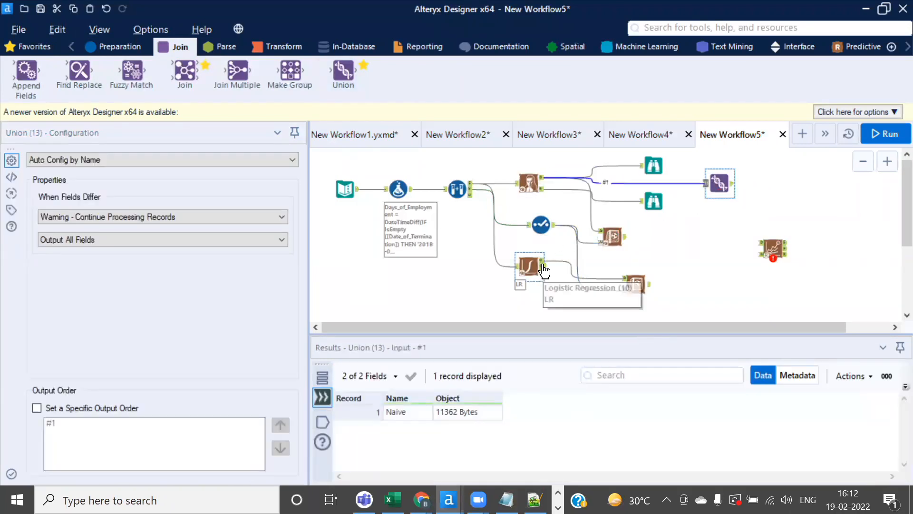
drag(542, 260, 764, 245)
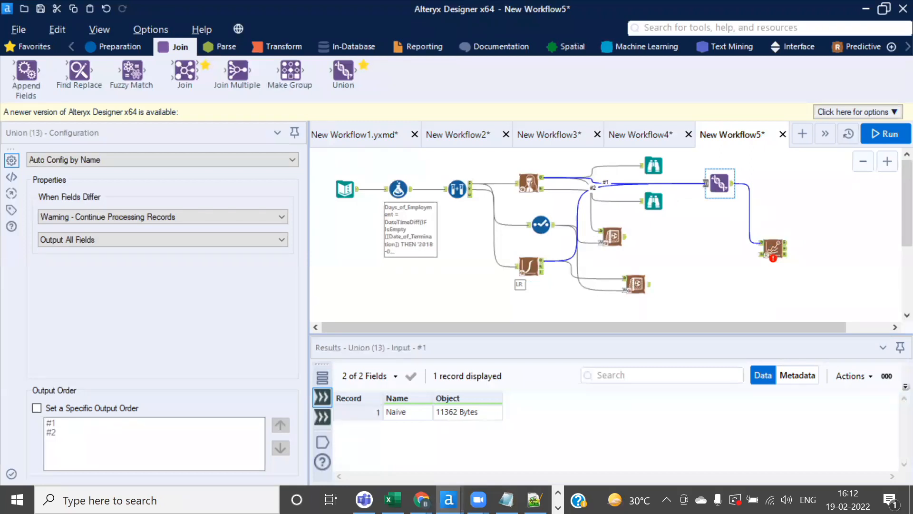
Connect the Union to Model Comparison's M input and the Select test data to its D input
drag(737, 232, 787, 214)
key(Delete)
drag(732, 183, 759, 256)
click(541, 224)
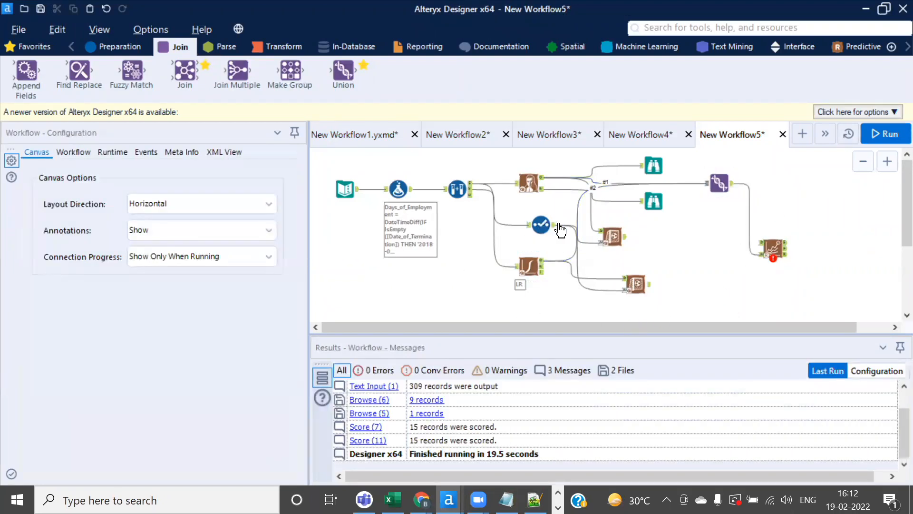
drag(554, 224, 773, 233)
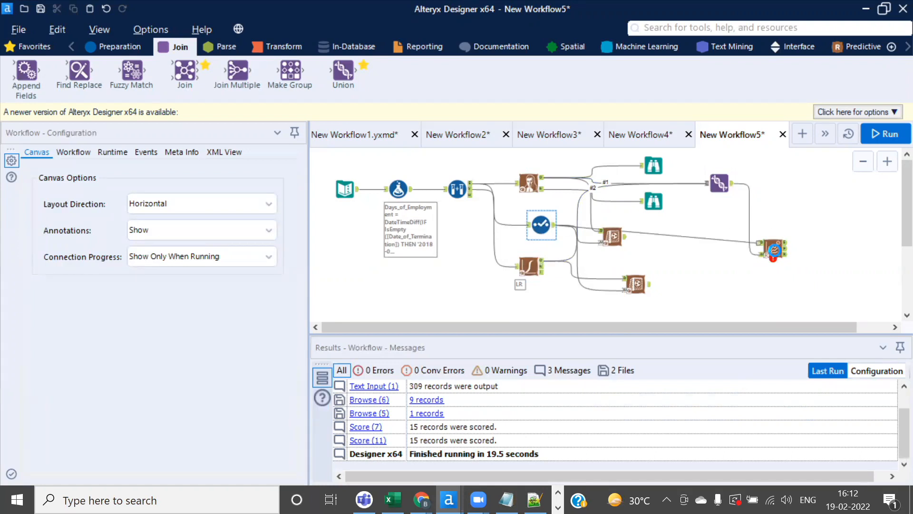
click(771, 247)
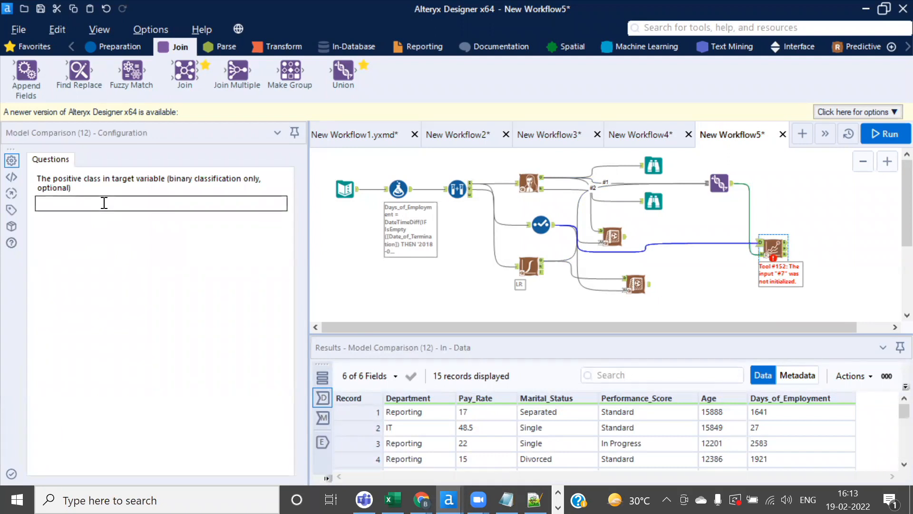
Run the workflow and review the results
click(888, 134)
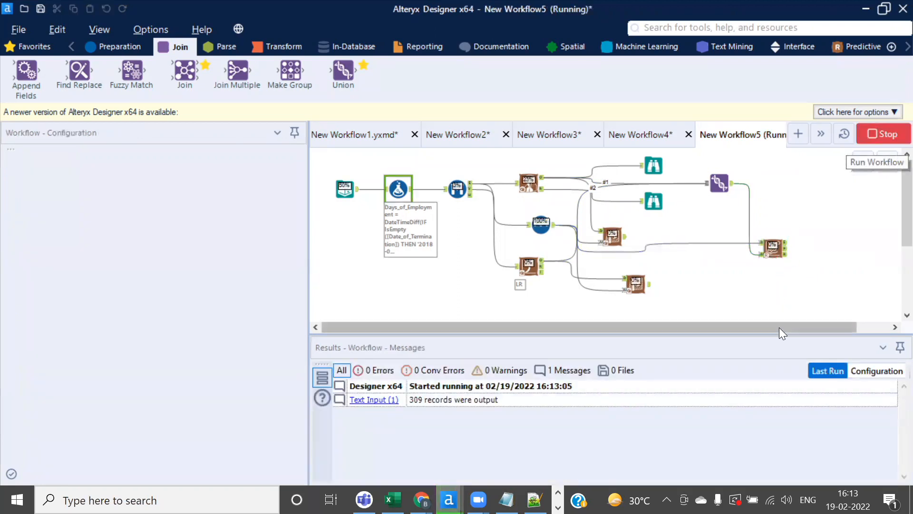
drag(779, 327, 886, 312)
scroll(774, 244, up, 3)
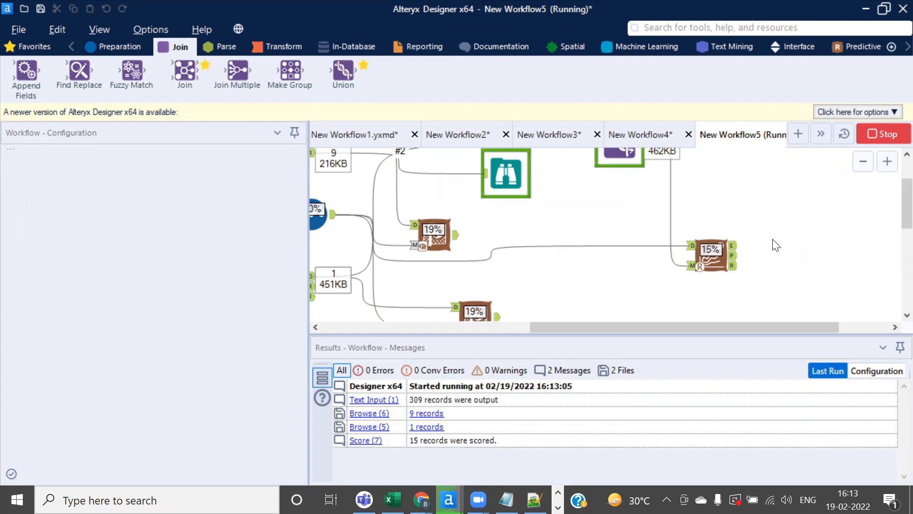
scroll(776, 245, down, 3)
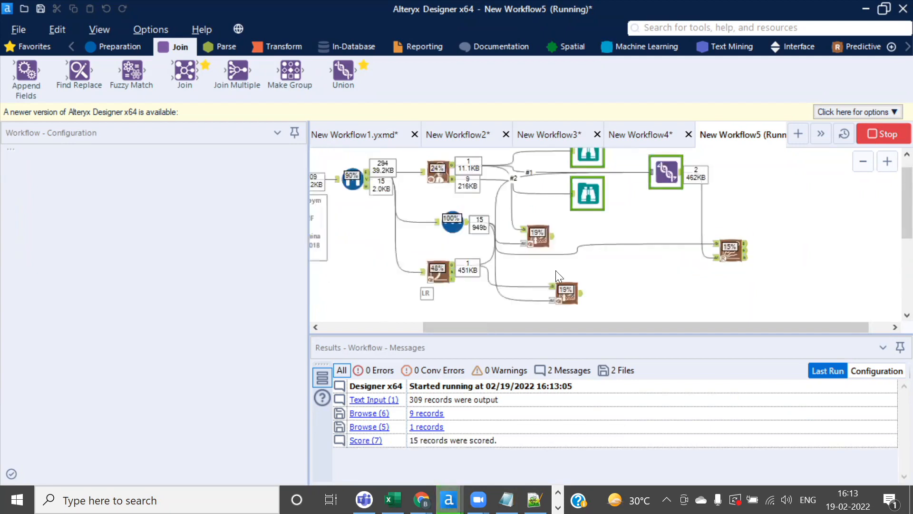
click(448, 233)
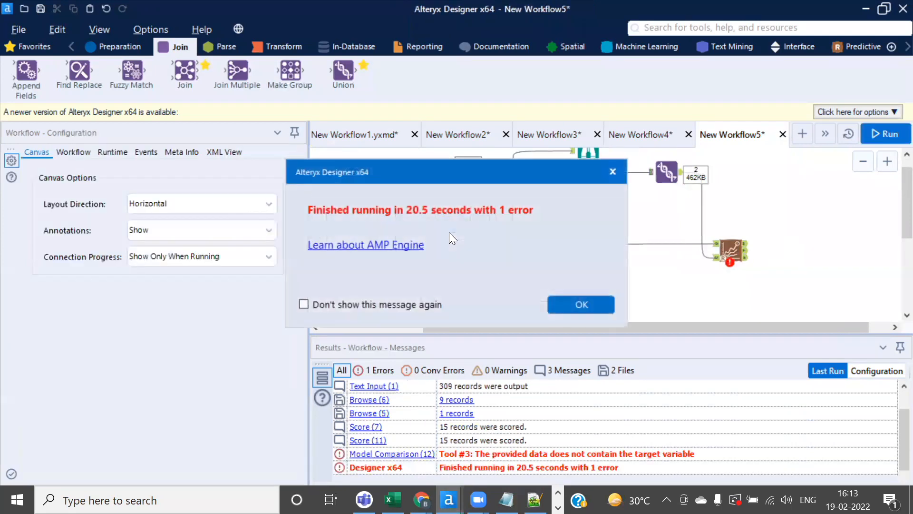
After the one-error run, tick Employment_Status in the Select tool and rerun the workflow
click(578, 298)
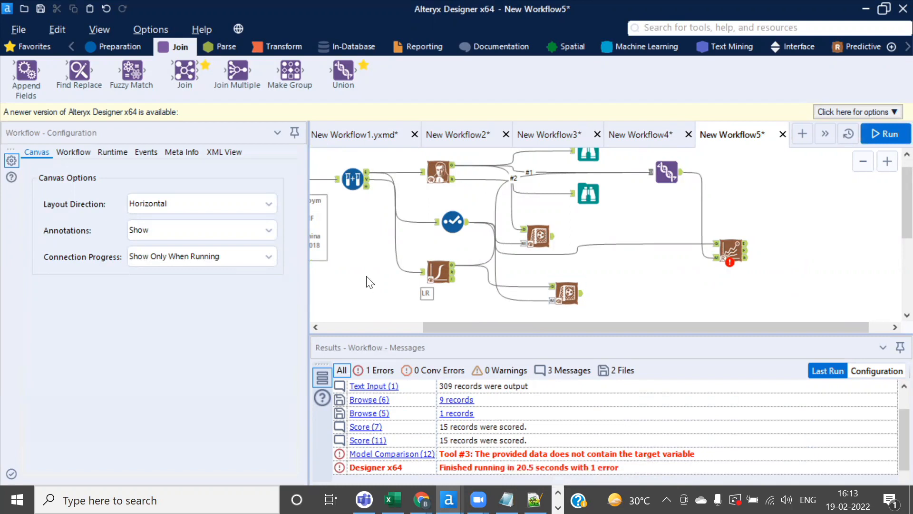
click(452, 221)
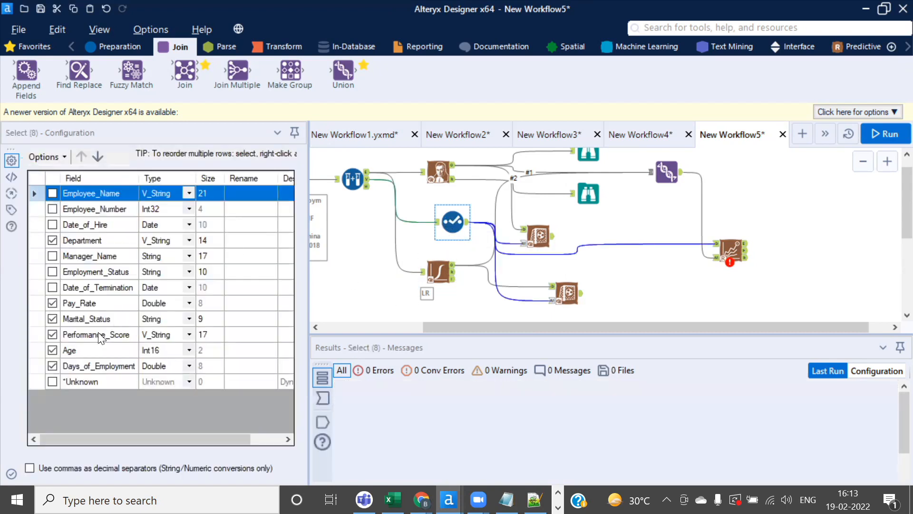
click(51, 272)
click(731, 251)
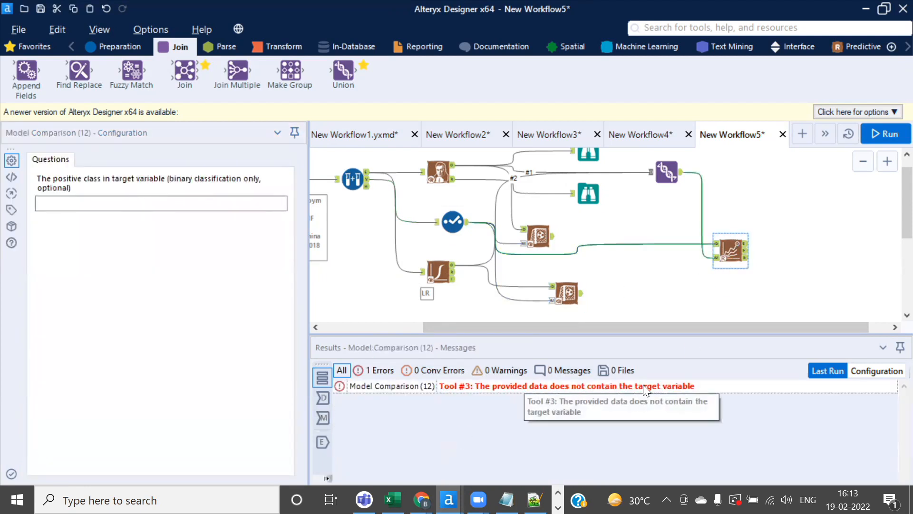
click(454, 223)
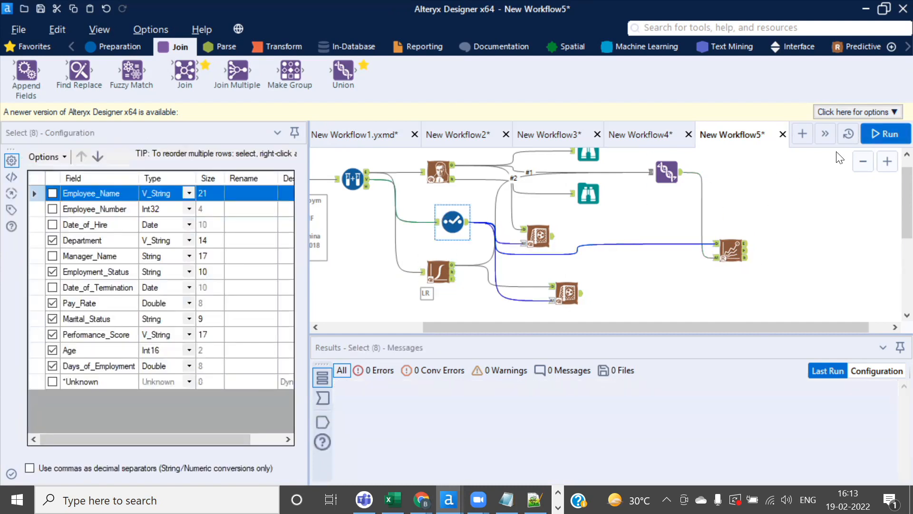
click(879, 134)
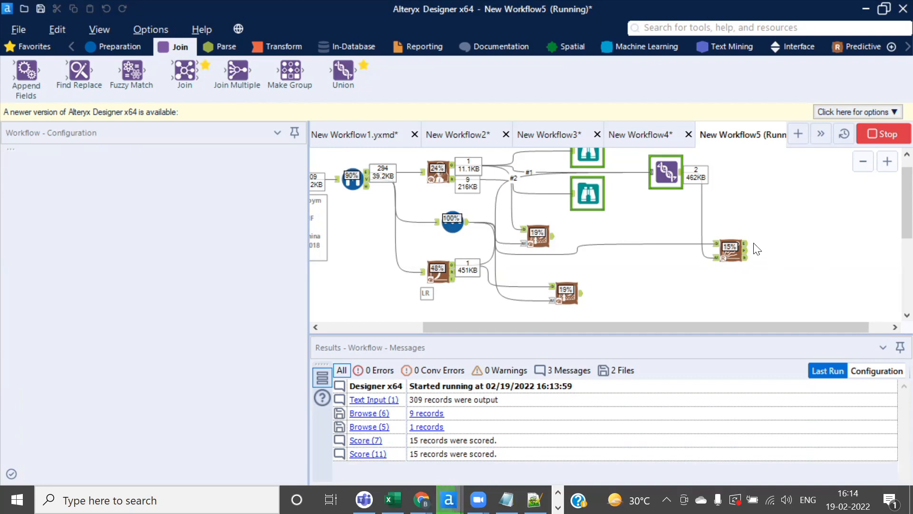
Add Browse tools to all three Model Comparison outputs and run with Ctrl+R
click(731, 250)
click(586, 304)
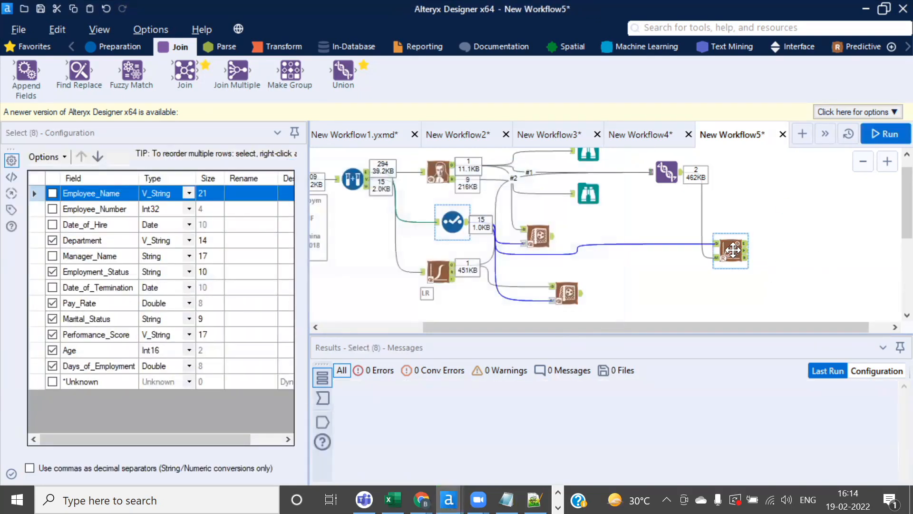
click(733, 250)
right_click(733, 250)
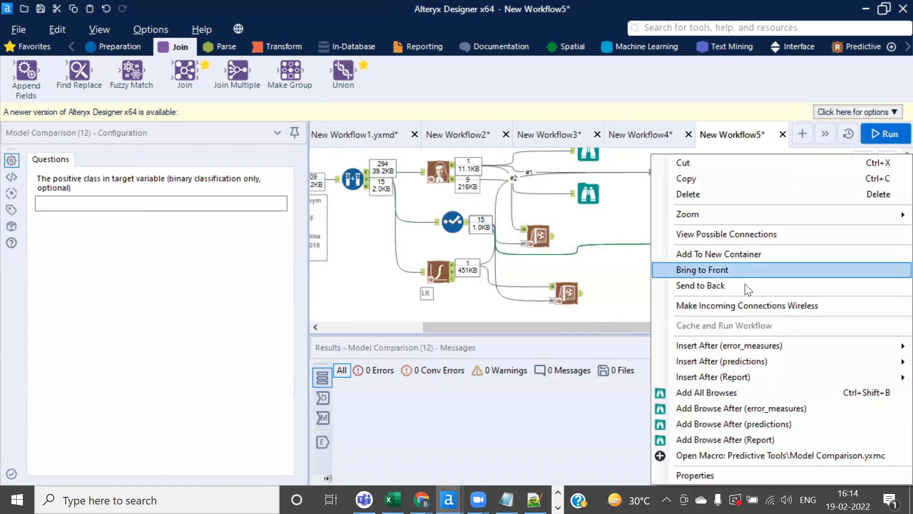
click(713, 392)
key(ctrl+r)
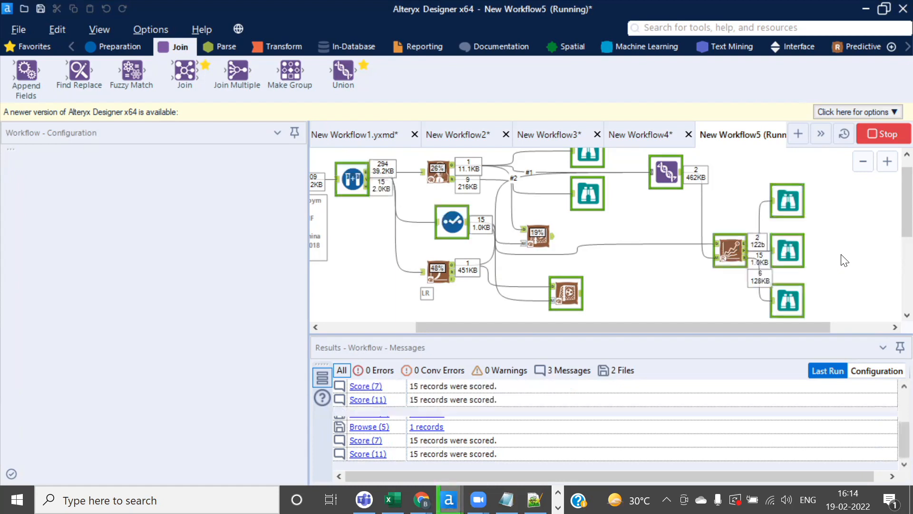
View the fit and error measures and scored predictions, then open the Model Comparison Report
click(586, 306)
click(788, 201)
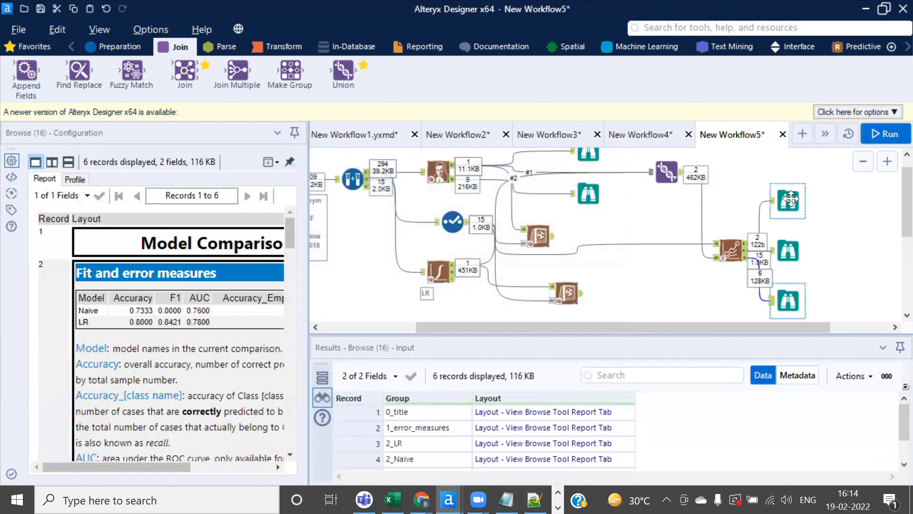
drag(306, 228, 434, 223)
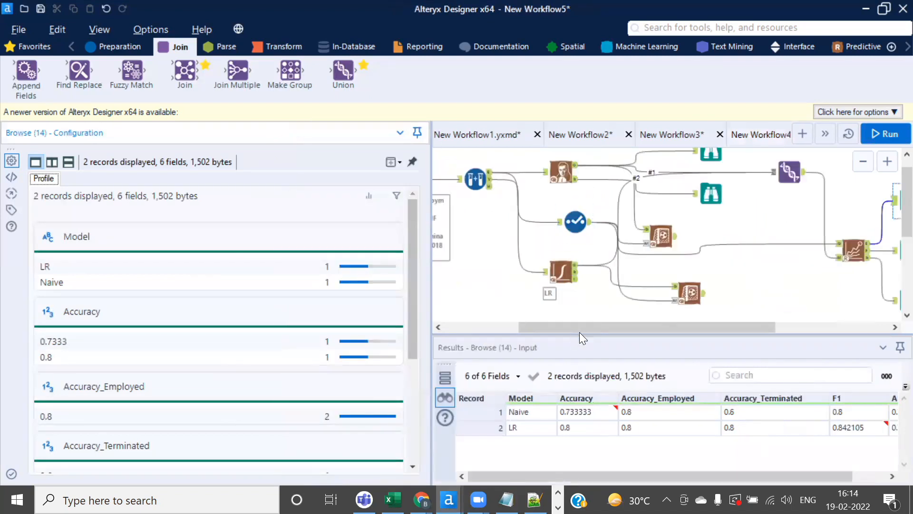
drag(599, 326, 736, 326)
click(696, 260)
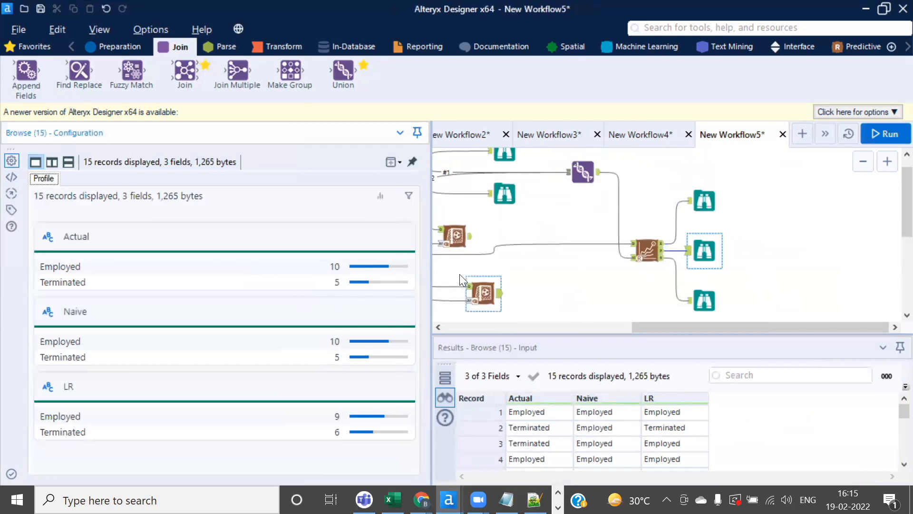
click(703, 299)
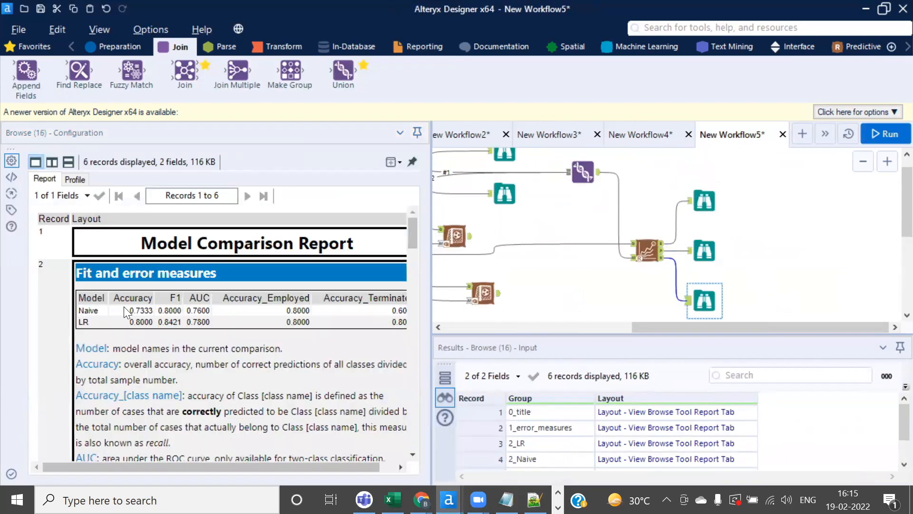
Note LR's 0.8000 accuracy and scroll through the confusion matrices and lift/ROC curves
click(129, 314)
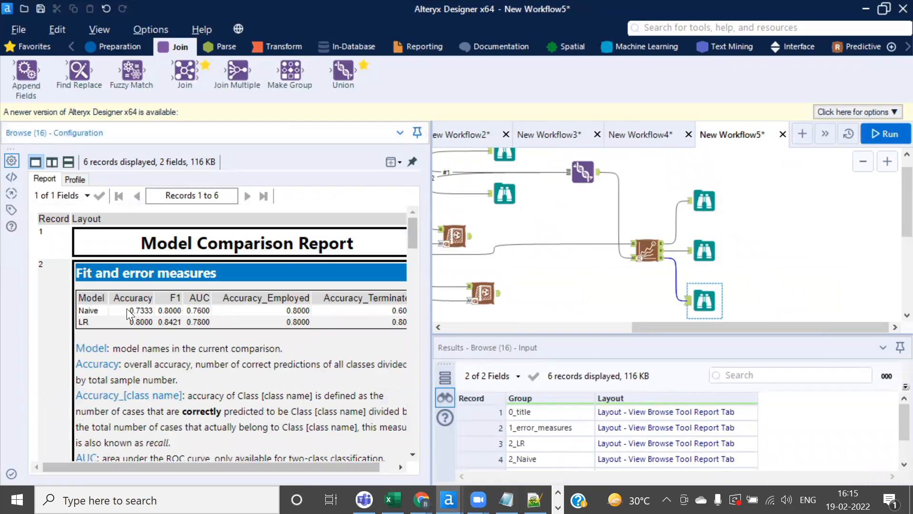
drag(129, 321, 160, 322)
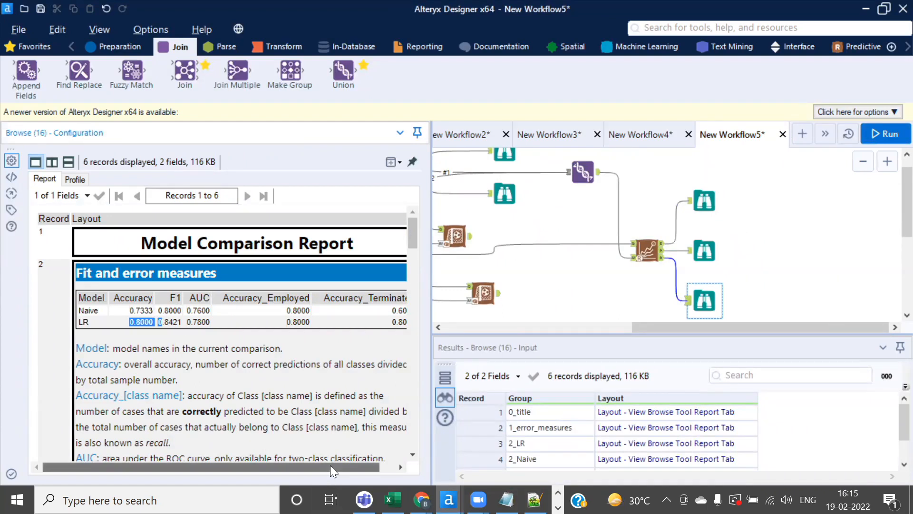
scroll(330, 465, right, 1)
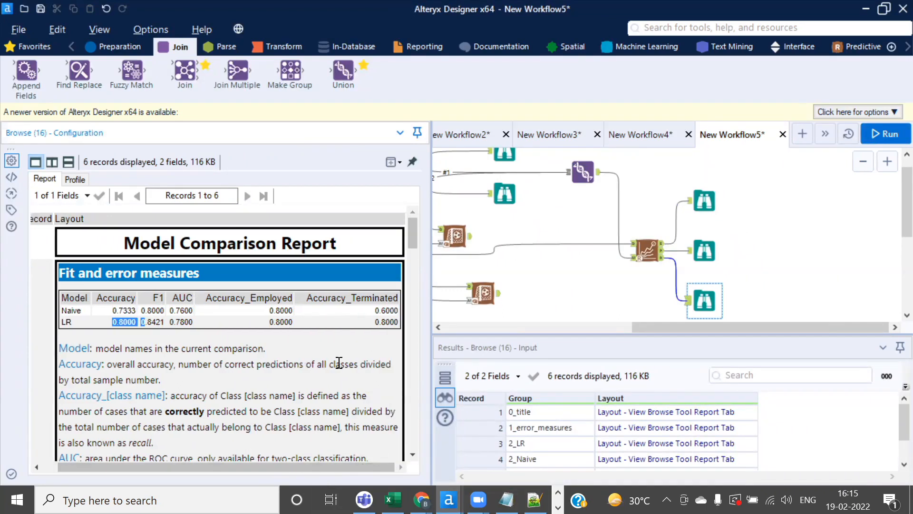
scroll(338, 362, down, 8)
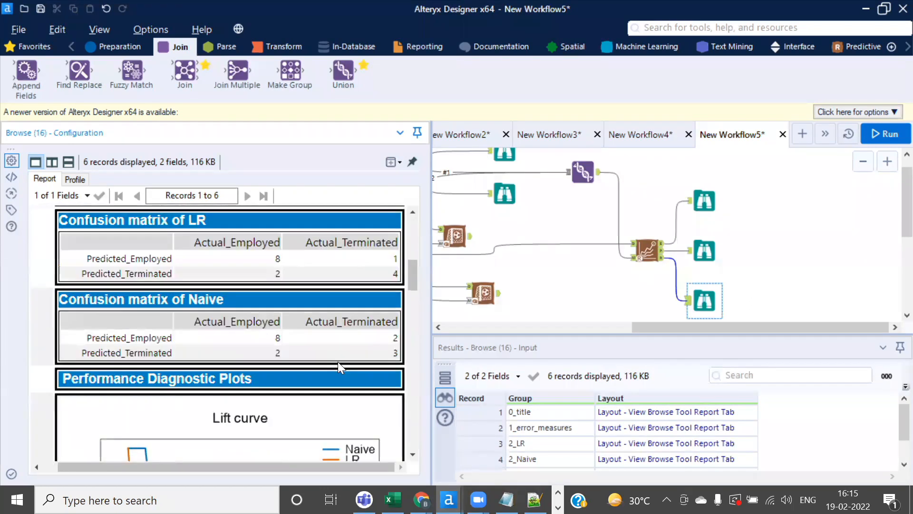
scroll(337, 362, down, 15)
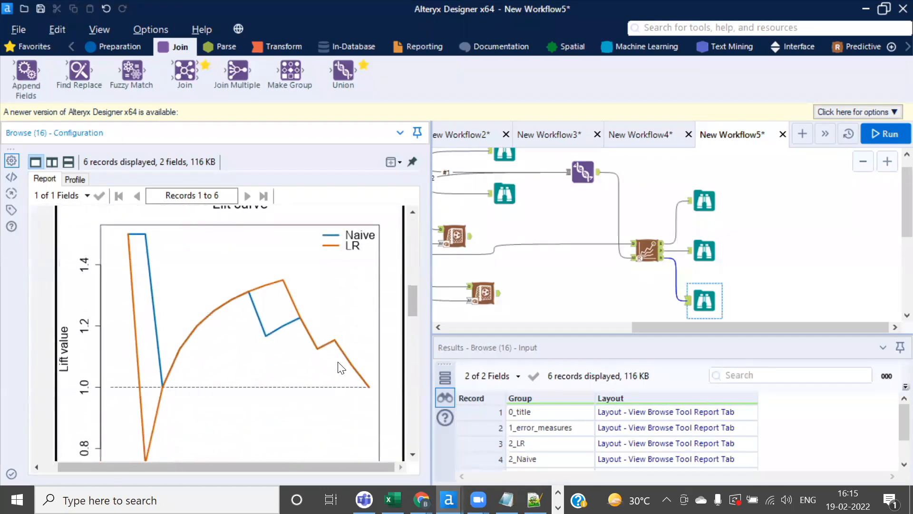
scroll(267, 307, down, 5)
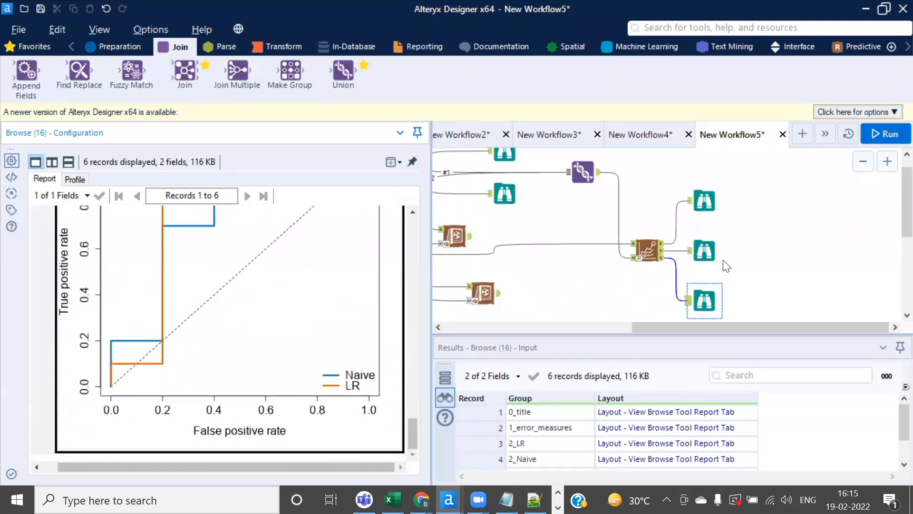
Inspect the actual-versus-predicted records and fit measures, profiling the Naive prediction field, then reopen the report
click(709, 251)
click(704, 206)
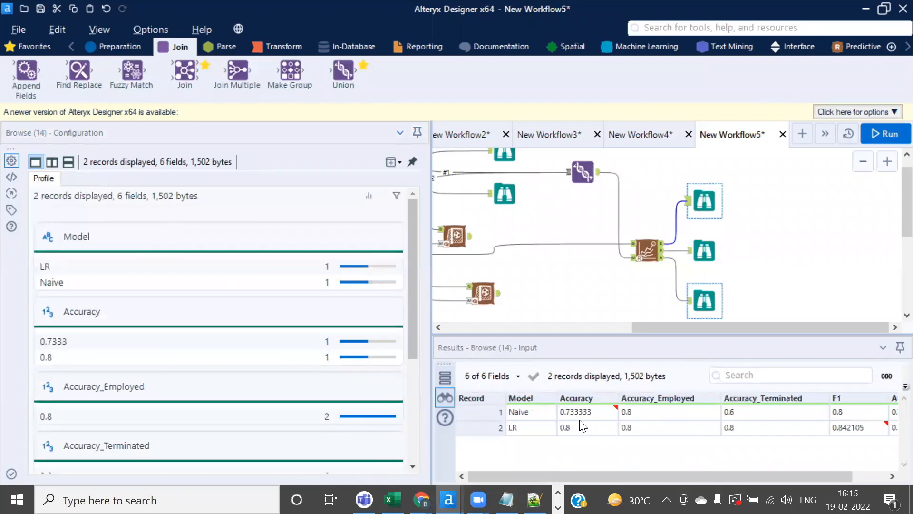
drag(649, 472, 668, 477)
click(705, 251)
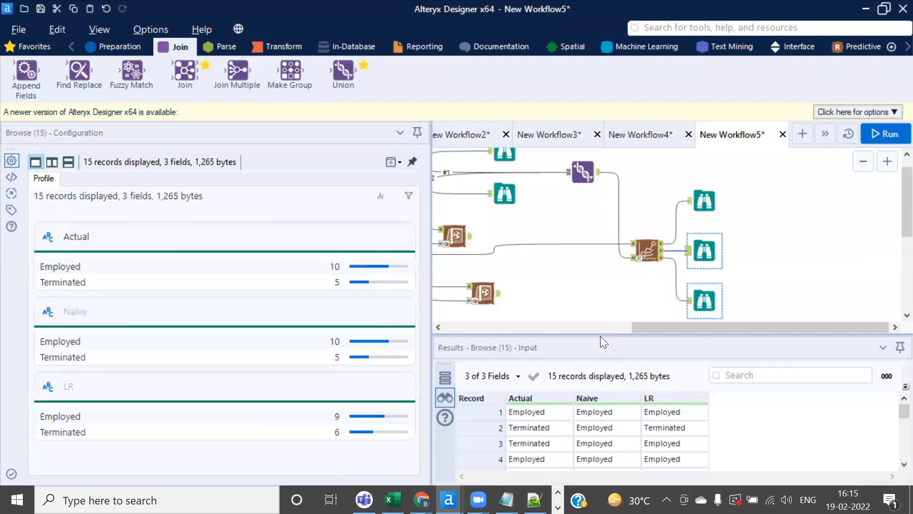
drag(600, 336, 592, 298)
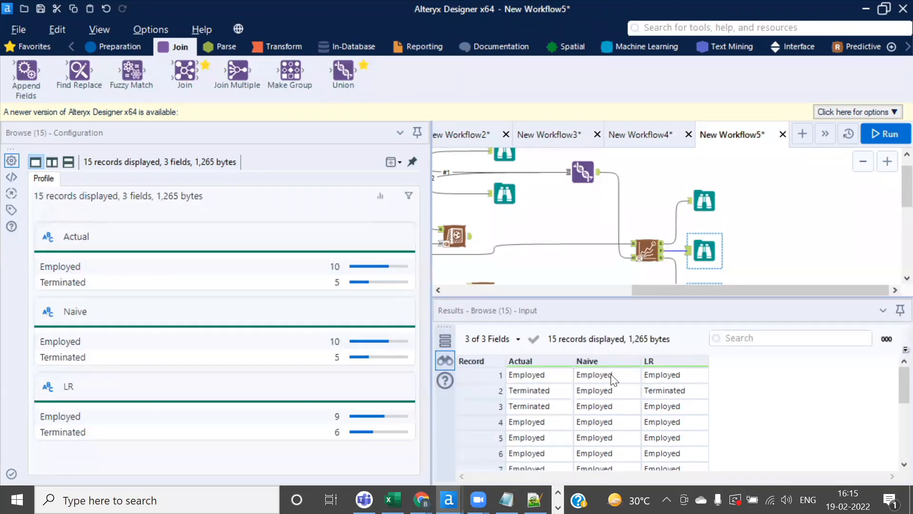
click(611, 374)
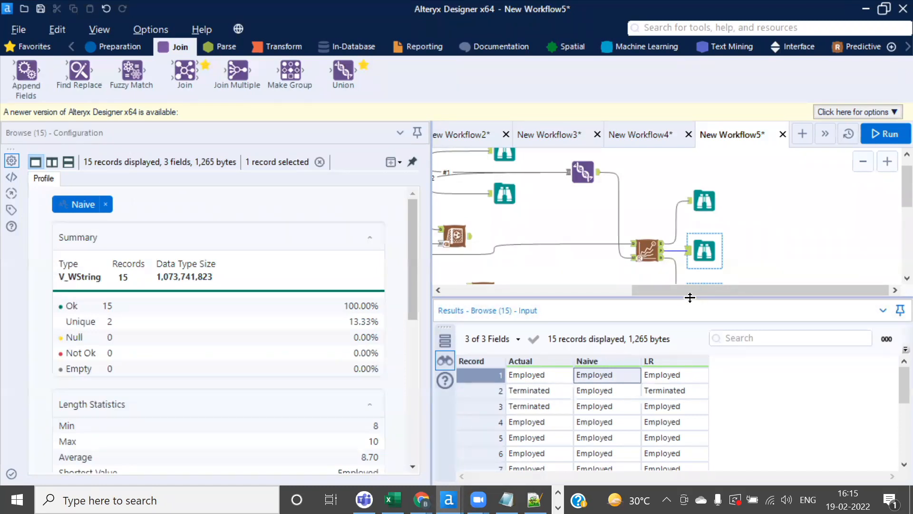
drag(690, 298, 687, 350)
click(705, 200)
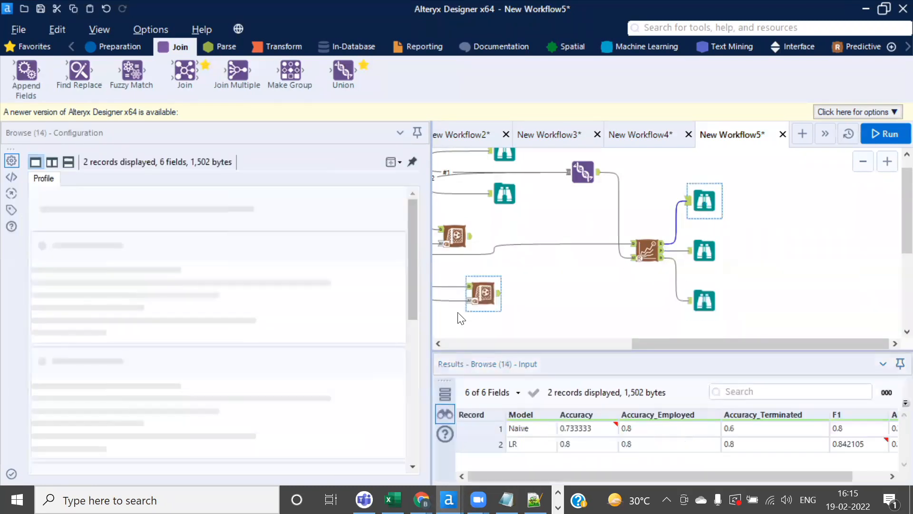
scroll(412, 268, down, 5)
click(704, 250)
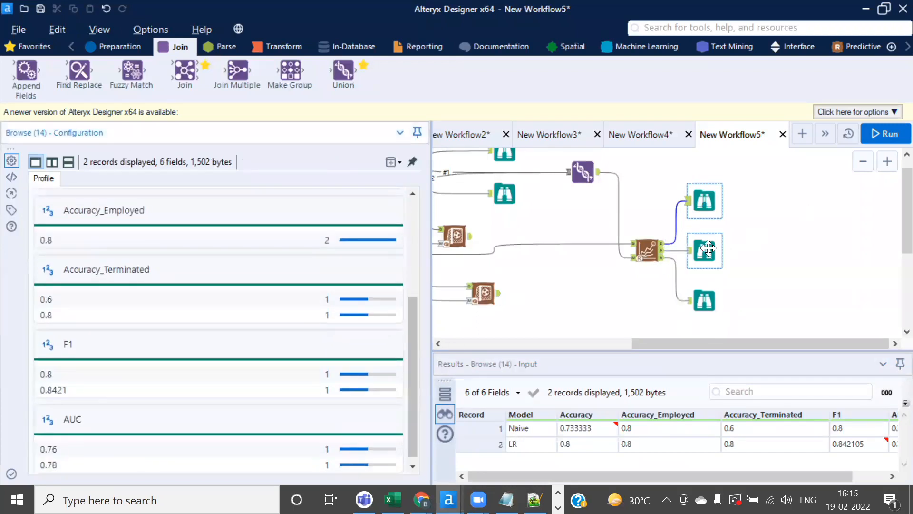
click(712, 310)
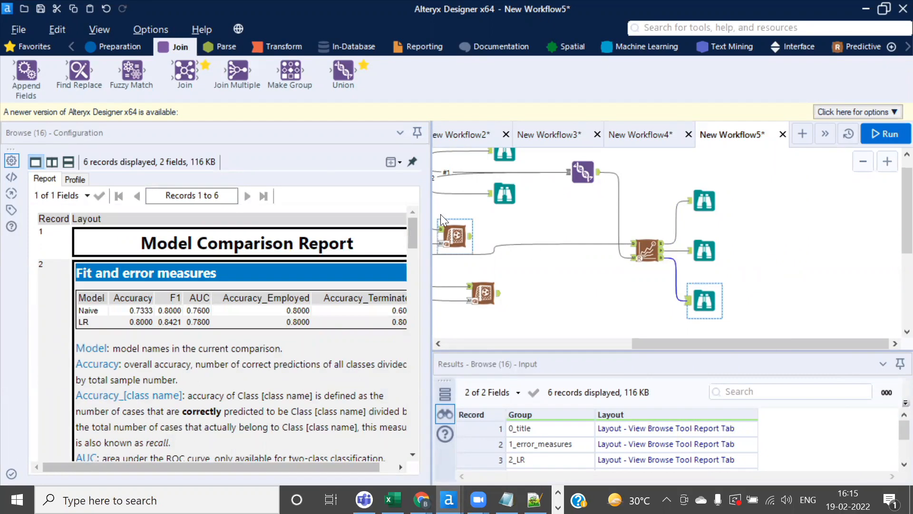
key(alt+Tab)
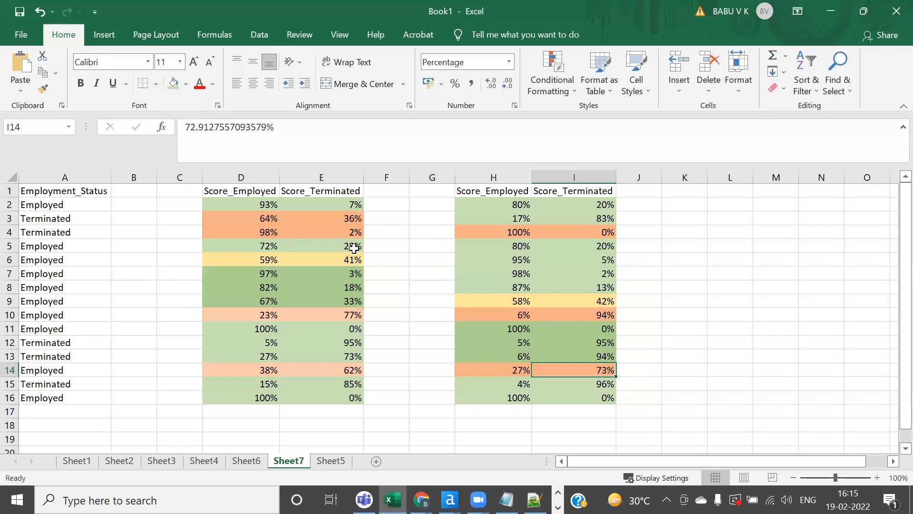
Check E4's Score_Terminated value in Excel, then widen the Alteryx workflow canvas
click(308, 229)
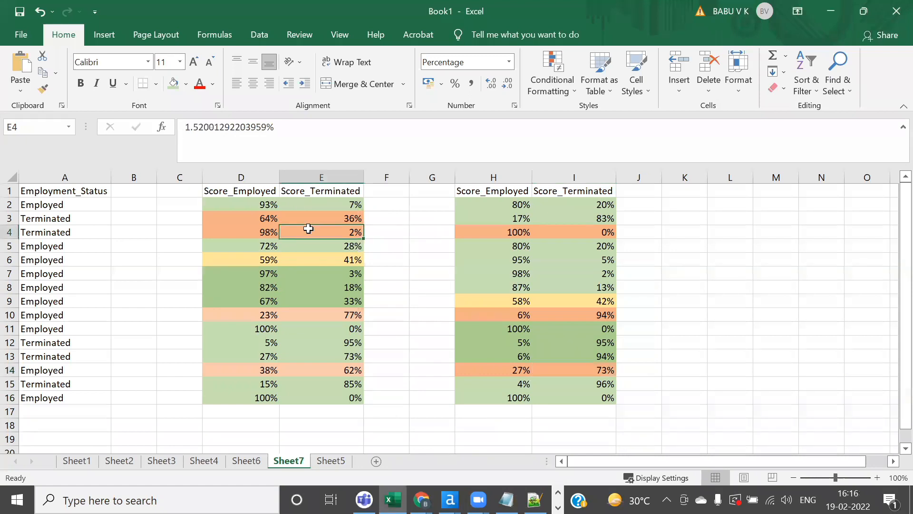
key(alt+Tab)
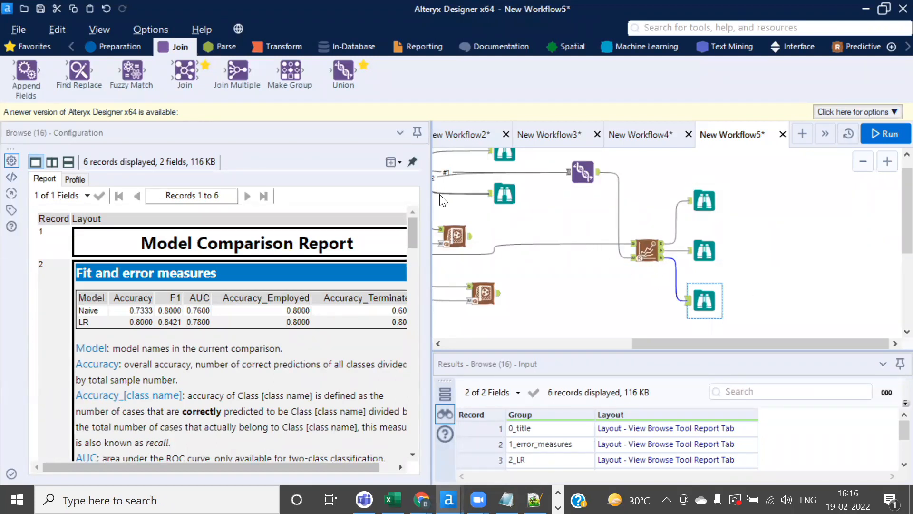
drag(430, 205, 389, 197)
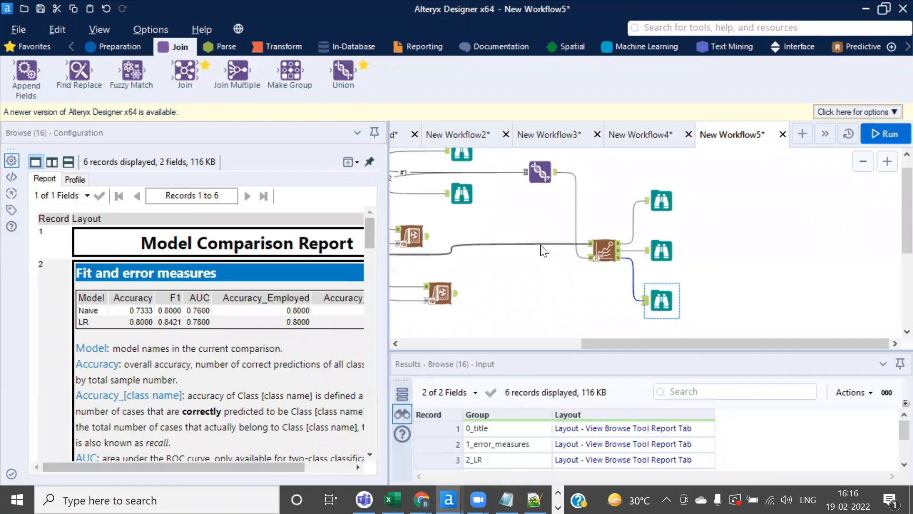
key(alt+Tab)
key(alt+Tab)
key(alt+Tab)
key(alt+Tab)
key(alt+Tab)
key(alt+Tab)
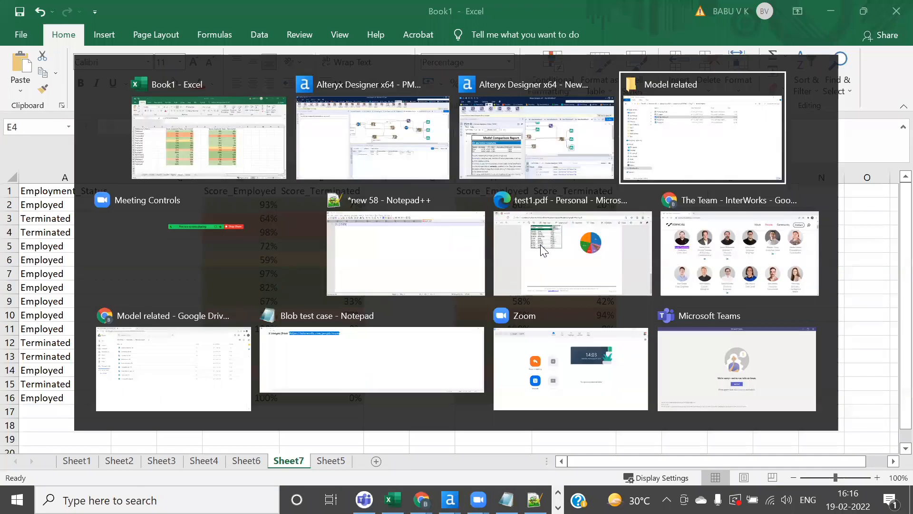
Move up from the Model related folder to Day 7 in File Explorer
click(217, 110)
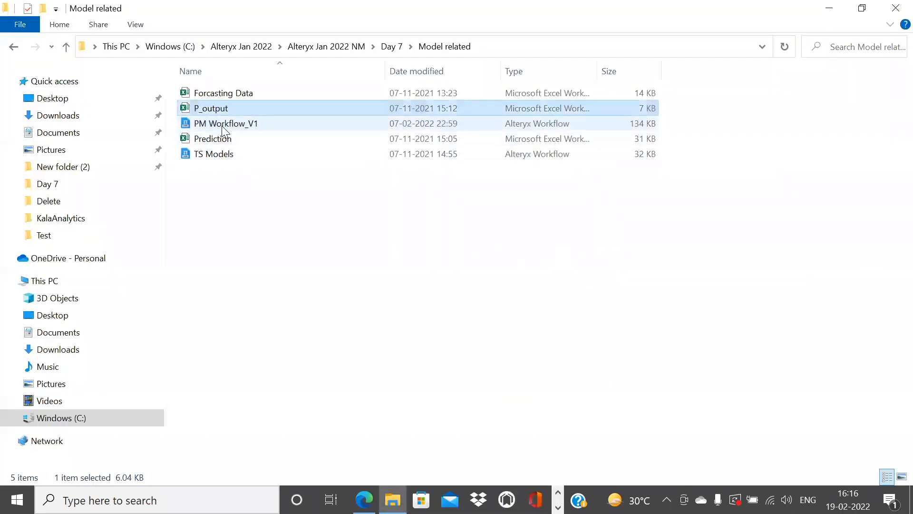
click(221, 126)
click(220, 153)
click(391, 47)
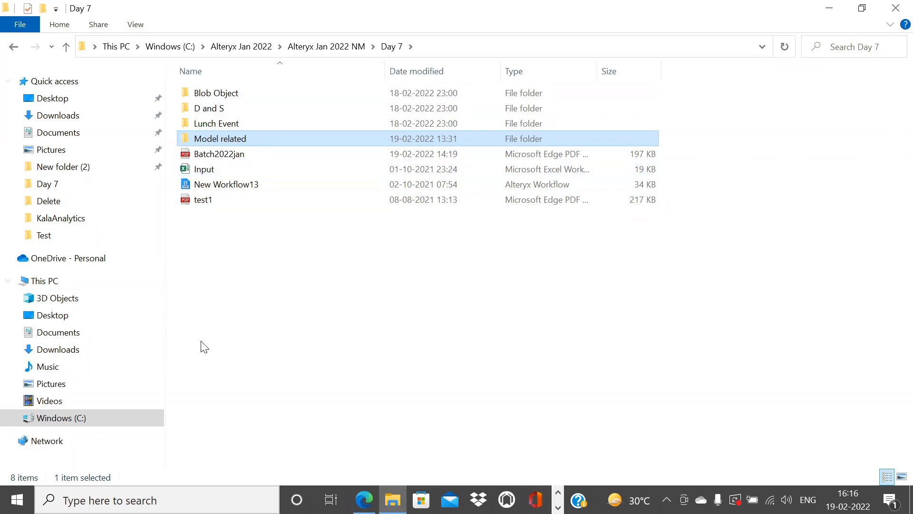
click(231, 301)
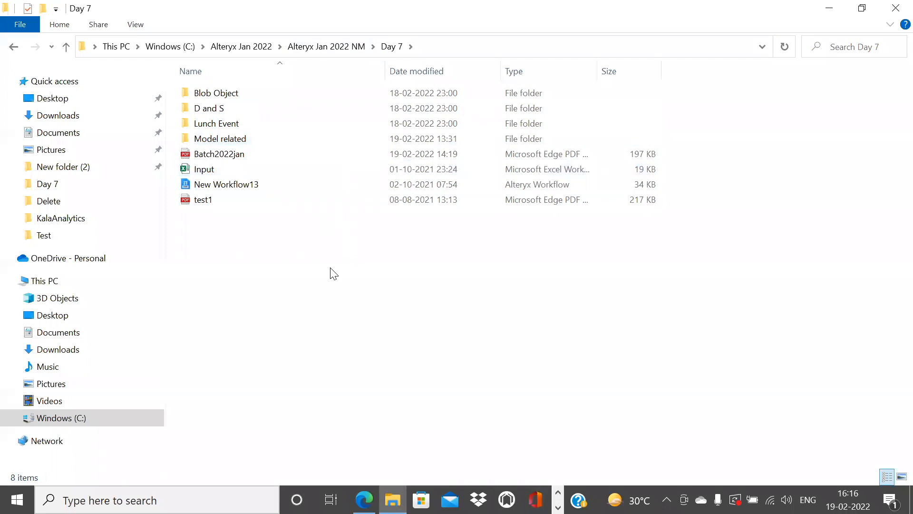
Return to the New Workflow5 window and show its run messages
key(alt+Tab)
key(alt+Tab)
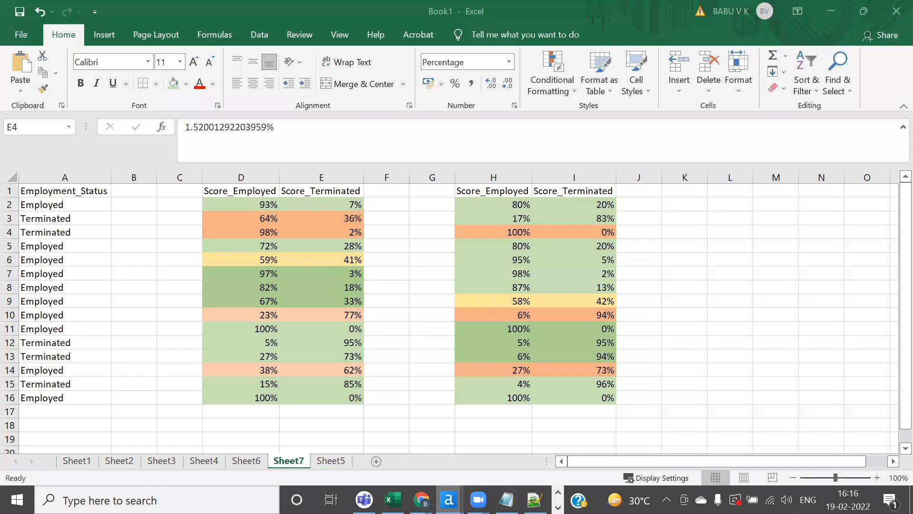
mouse_move(449, 499)
click(533, 436)
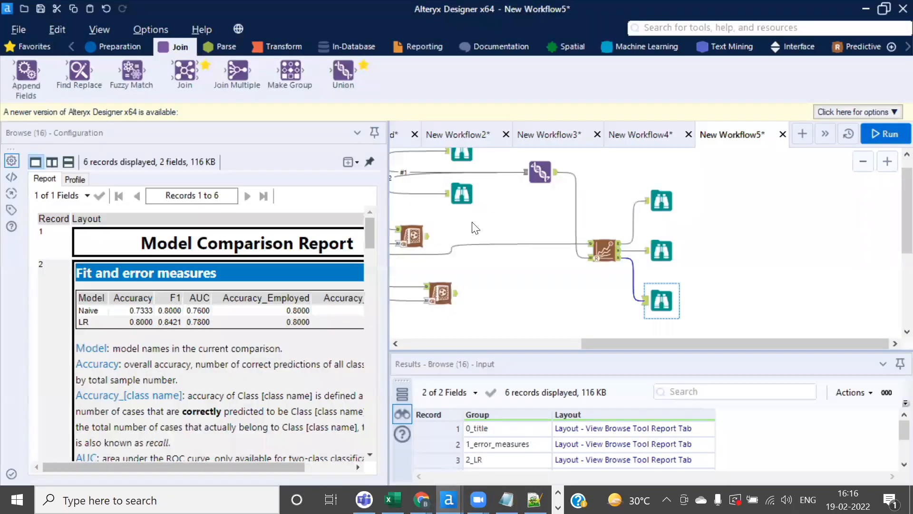
click(530, 305)
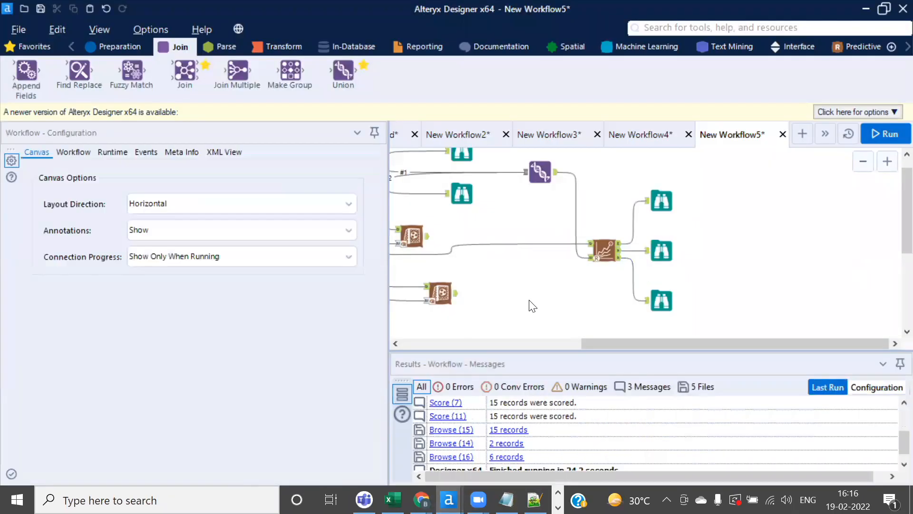